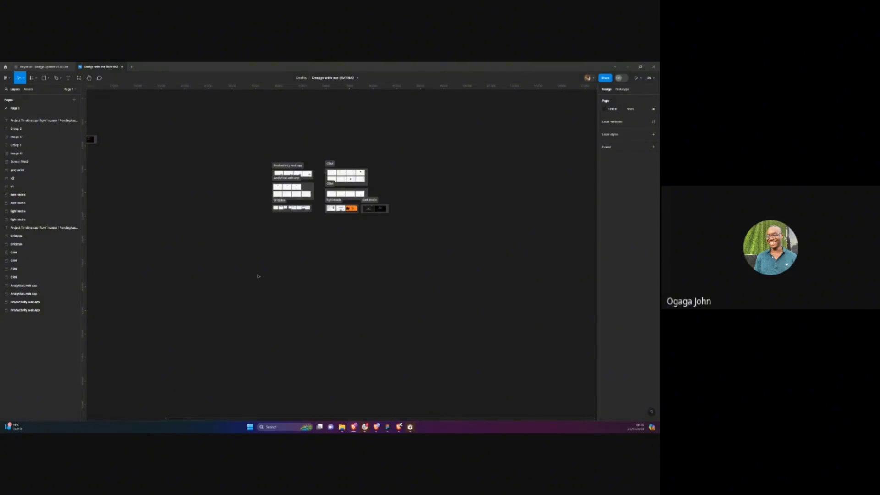
# Look over the groups of sample web app and landing page screens on the Design with me (RAYNA) canvas
pyautogui.hscroll(-4, 256, 302)
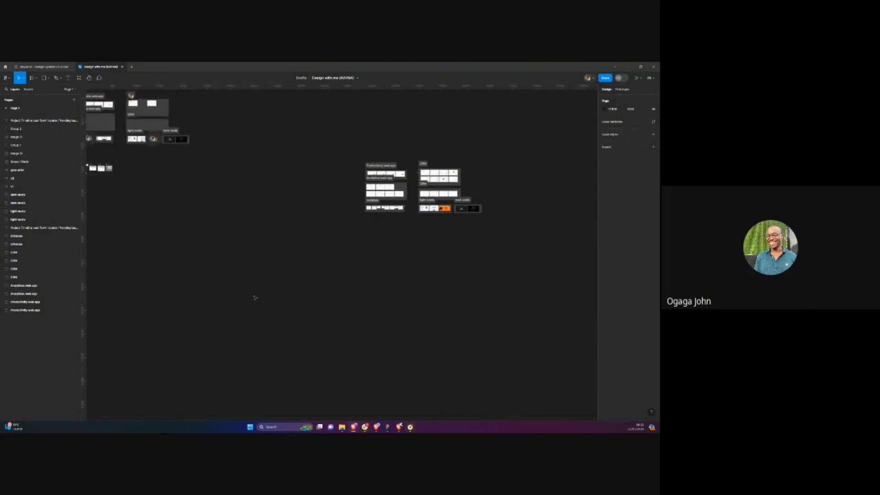
pyautogui.scroll(4, 254, 297)
pyautogui.hscroll(-5, 254, 296)
pyautogui.hscroll(2, 250, 293)
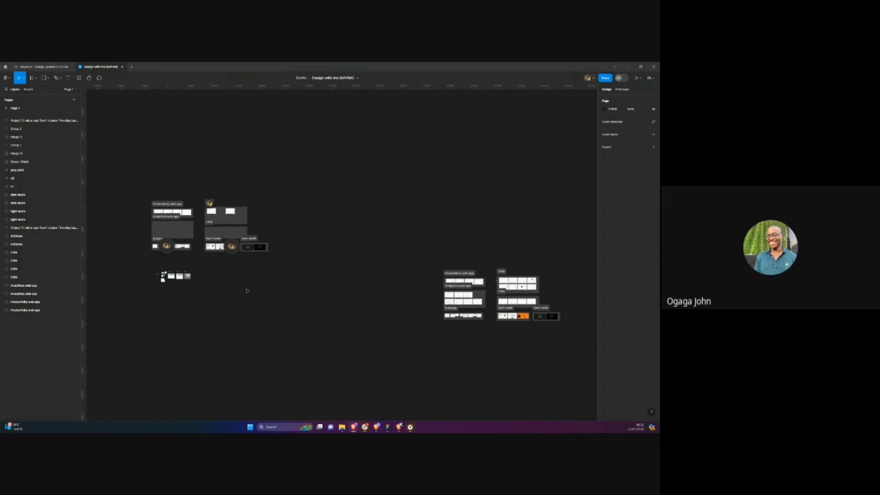
pyautogui.scroll(-2, 264, 296)
pyautogui.scroll(-2, 333, 293)
pyautogui.hscroll(8, 333, 293)
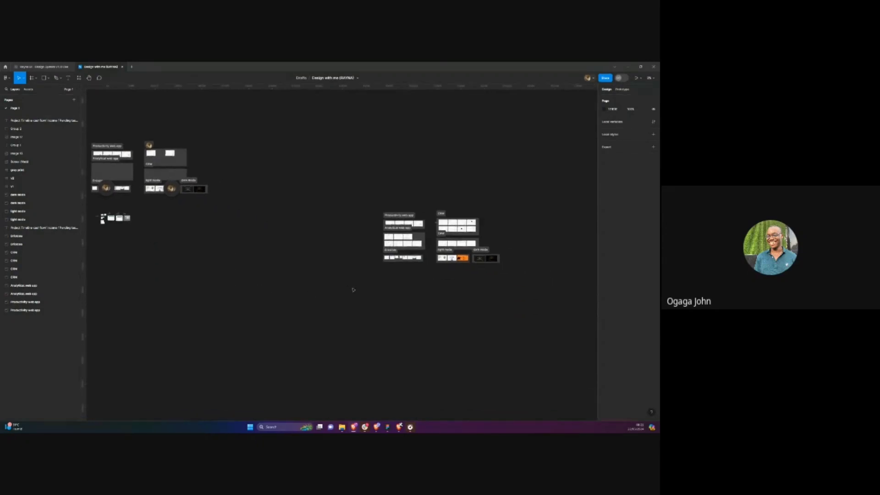
pyautogui.scroll(5, 353, 289)
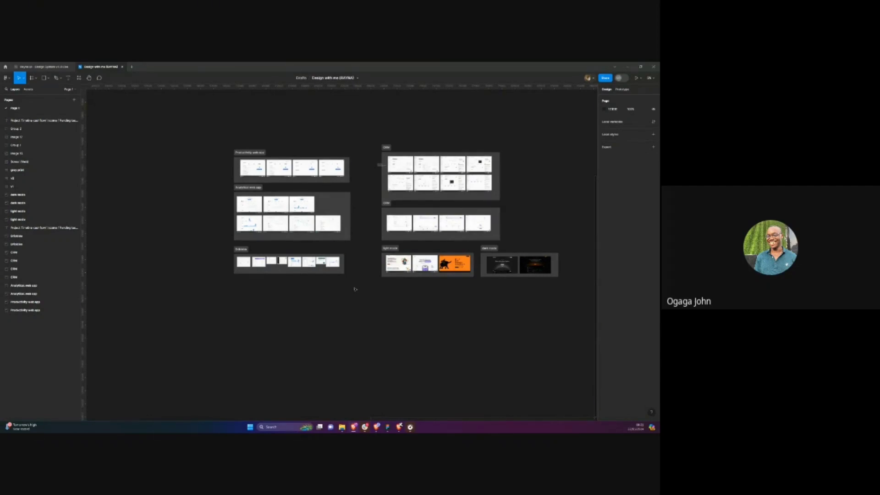
pyautogui.scroll(3, 355, 290)
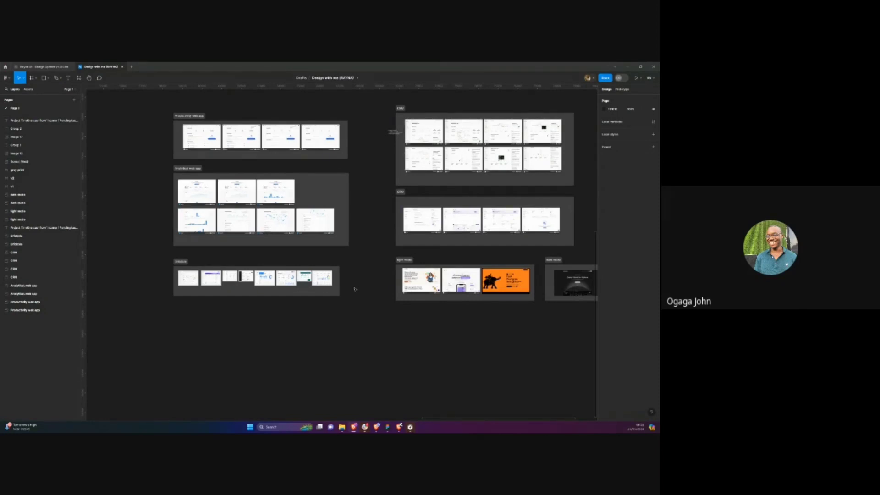
# Switch to the Rayna UI - Design System v1.0 file and select its thumbnail frame
pyautogui.click(53, 66)
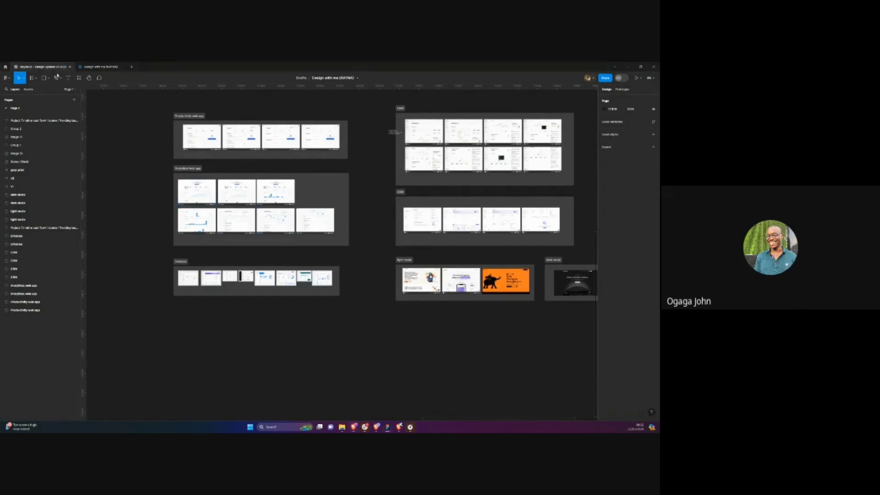
pyautogui.hscroll(-1, 376, 200)
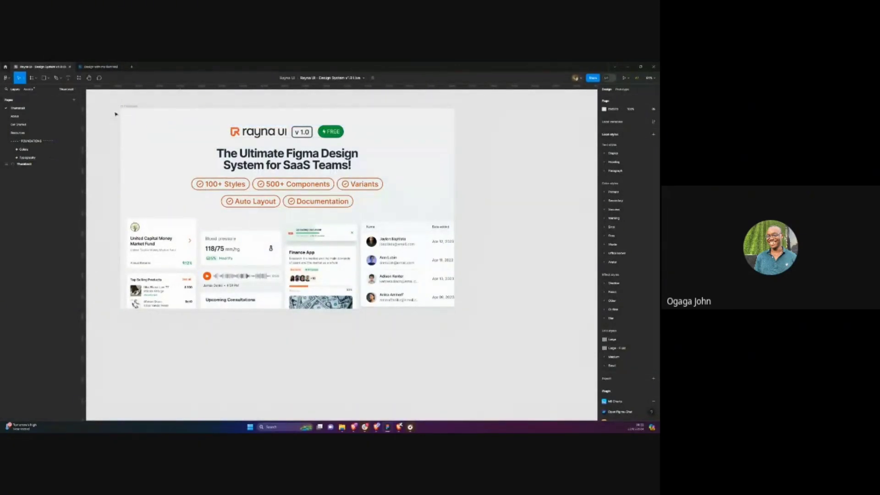
pyautogui.click(131, 106)
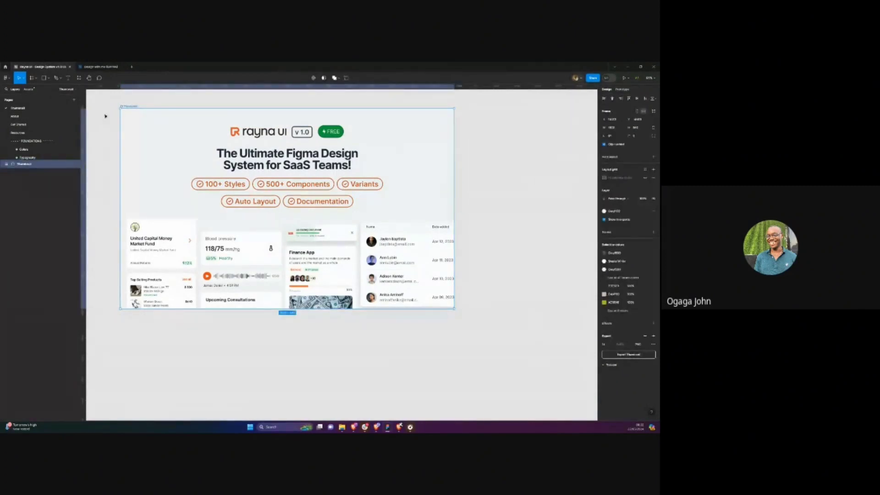
# Add a second page to the Design with me (RAYNA) file and return to the layers of the first page
pyautogui.hotkey('ctrl', 'Tab')
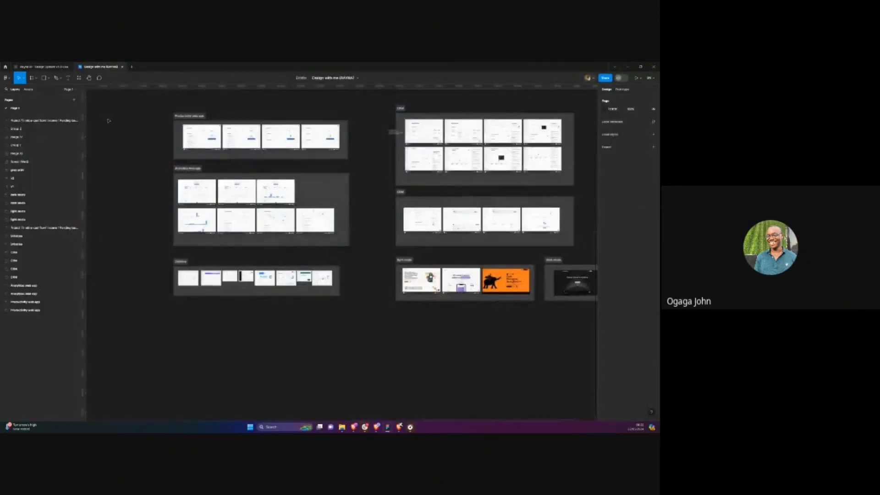
pyautogui.click(77, 102)
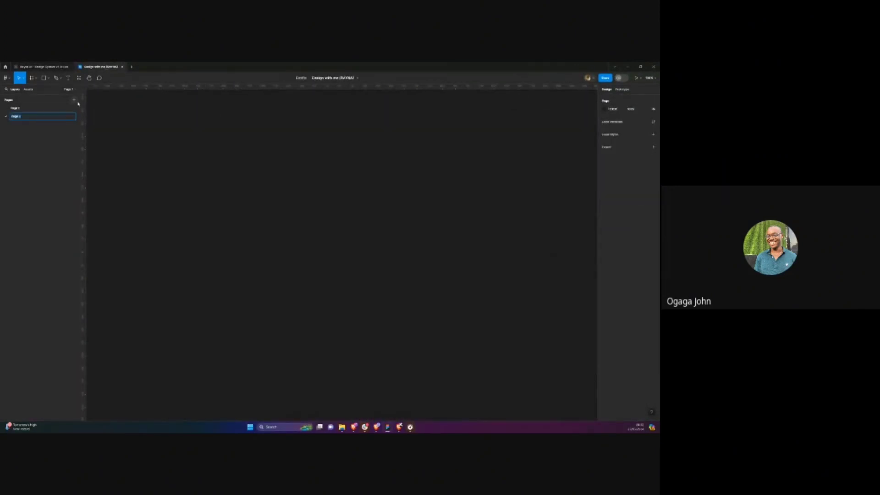
pyautogui.click(16, 108)
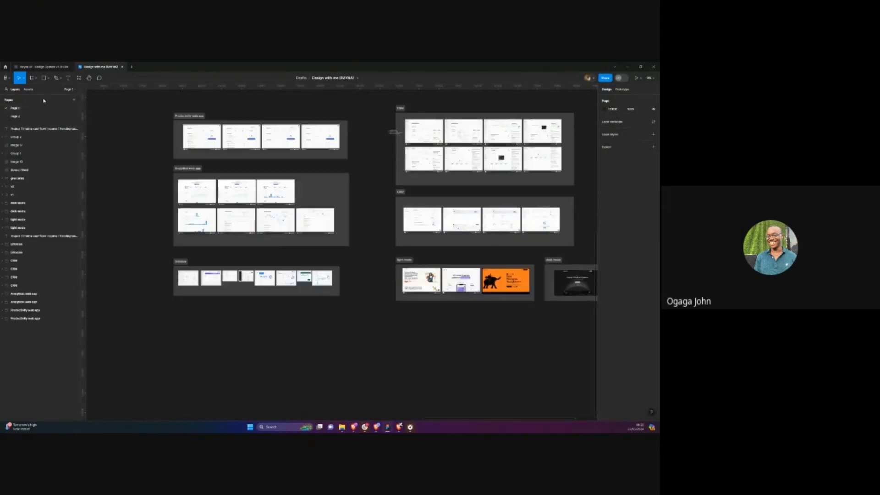
pyautogui.click(28, 90)
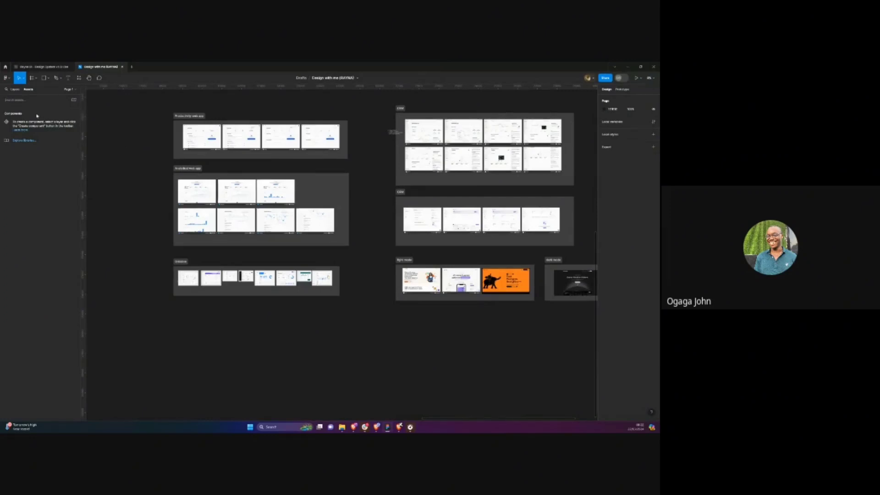
pyautogui.click(17, 90)
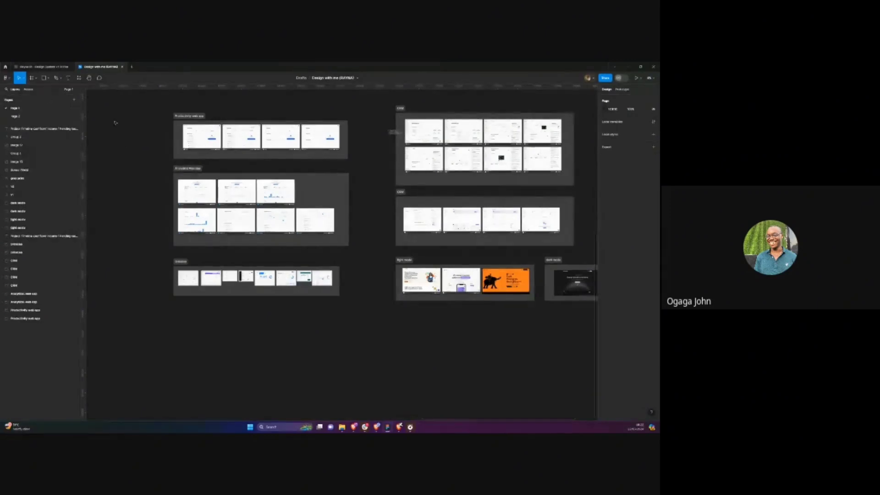
# Look through the list of pages in the Rayna UI design system file
pyautogui.click(59, 67)
pyautogui.click(113, 147)
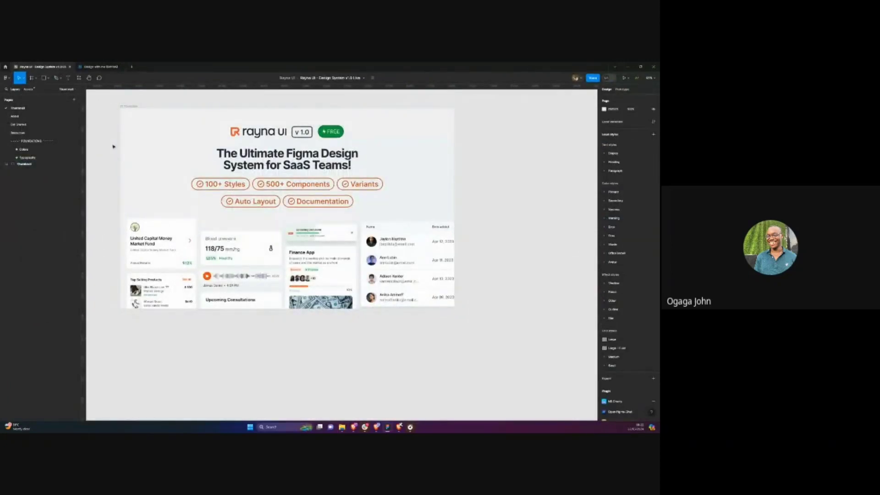
pyautogui.scroll(-5, 50, 119)
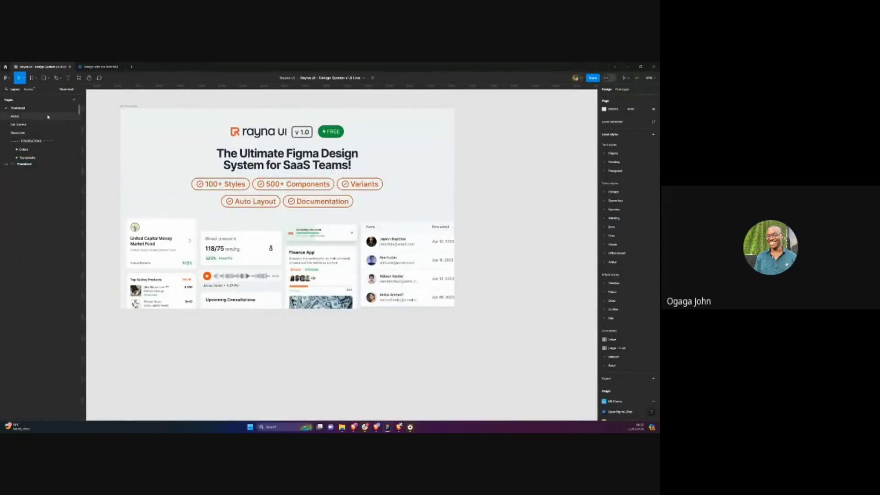
pyautogui.click(101, 67)
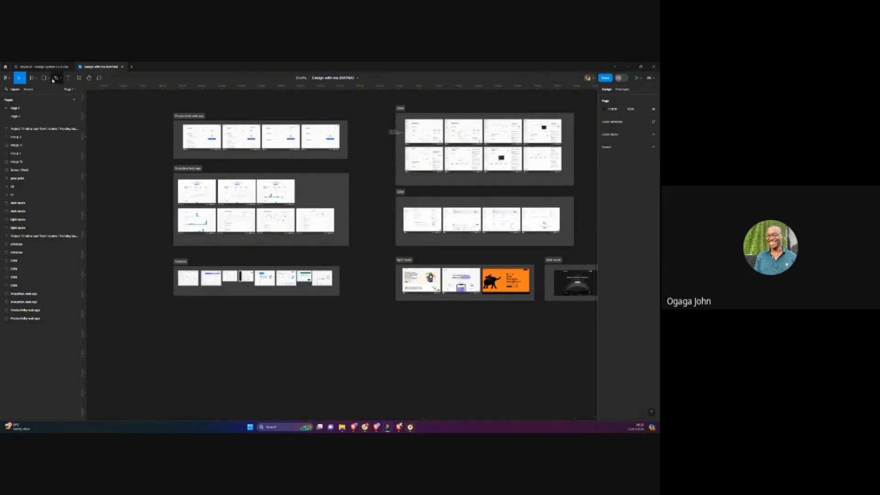
pyautogui.click(43, 66)
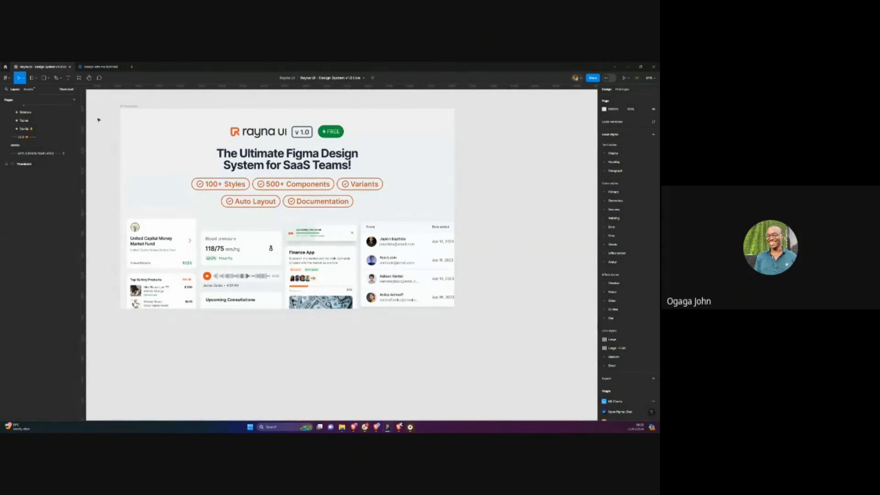
pyautogui.scroll(5, 55, 129)
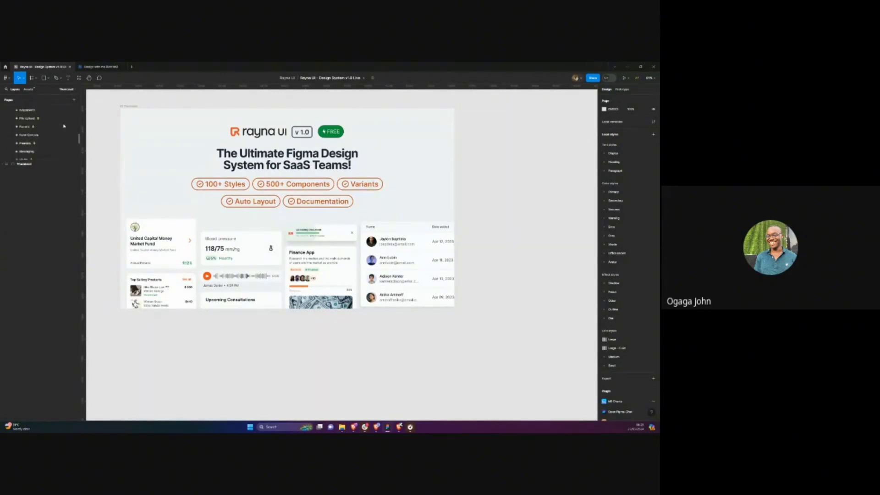
pyautogui.scroll(5, 55, 115)
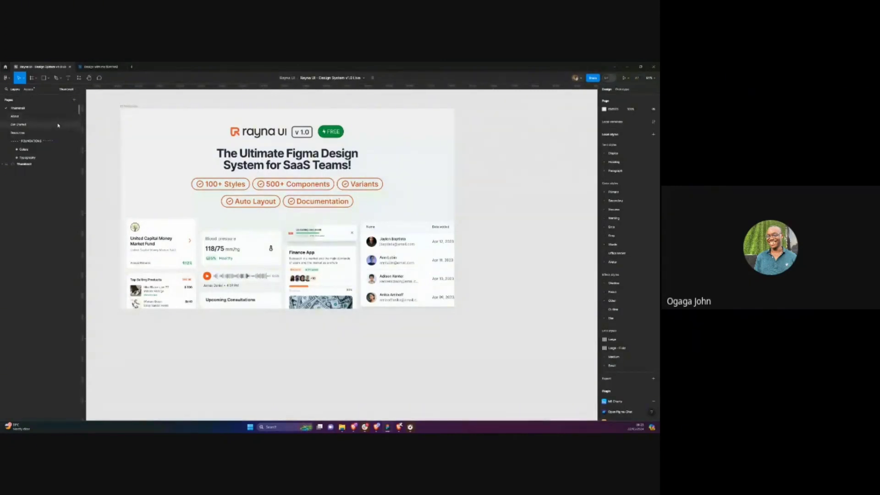
# Open the Get Started page and read through its starter resources and the steps for using Rayna UI as a library
pyautogui.click(58, 125)
pyautogui.scroll(5, 122, 141)
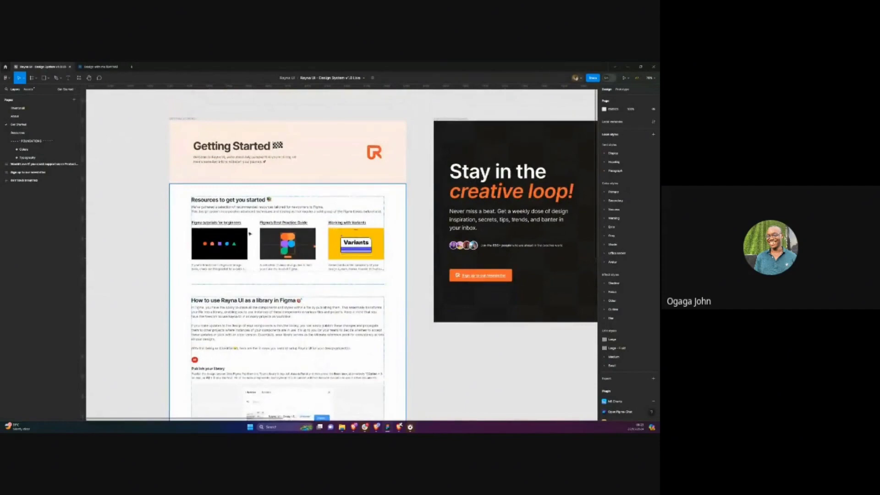
pyautogui.scroll(5, 247, 215)
pyautogui.hscroll(3, 488, 176)
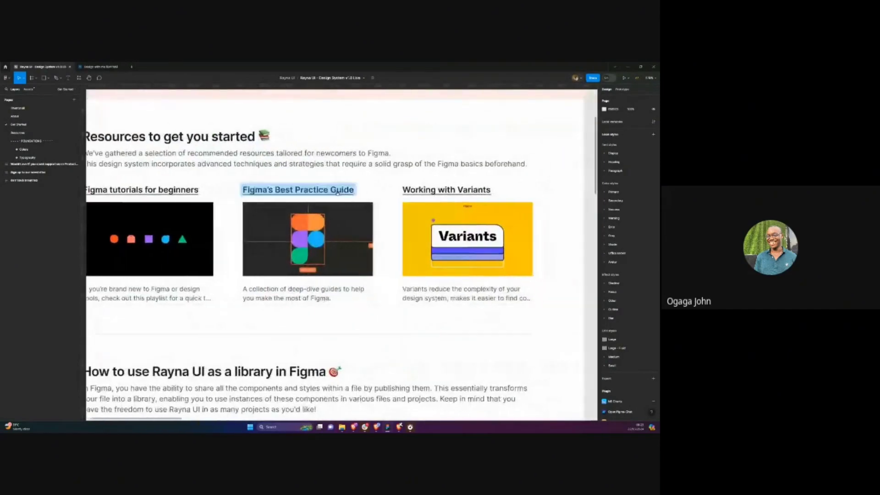
pyautogui.scroll(-3, 488, 176)
pyautogui.scroll(-5, 288, 271)
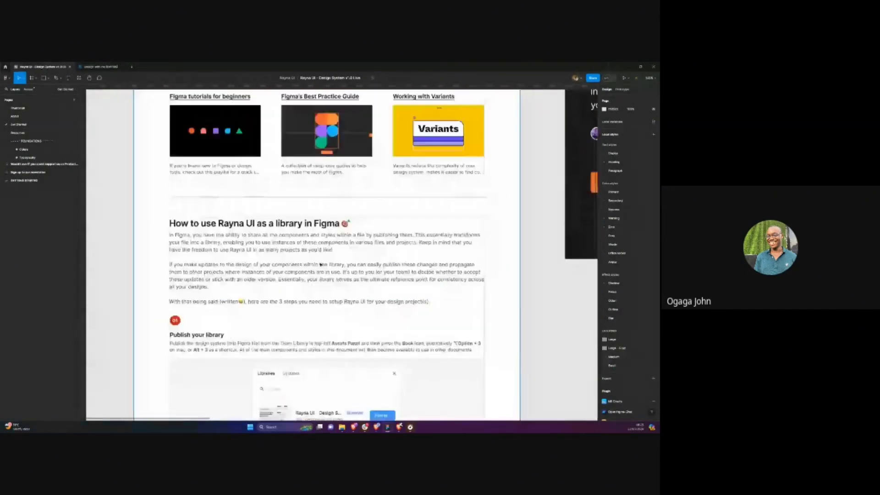
pyautogui.scroll(-5, 288, 271)
pyautogui.scroll(-8, 279, 273)
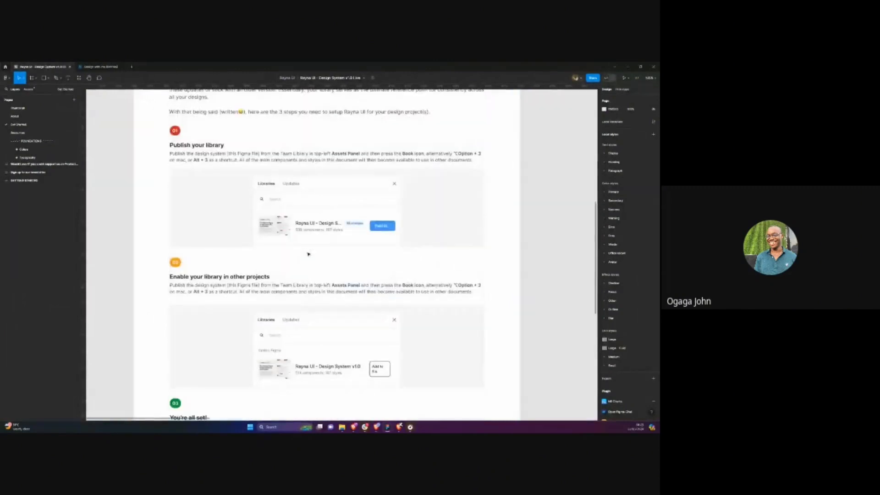
pyautogui.scroll(-8, 321, 238)
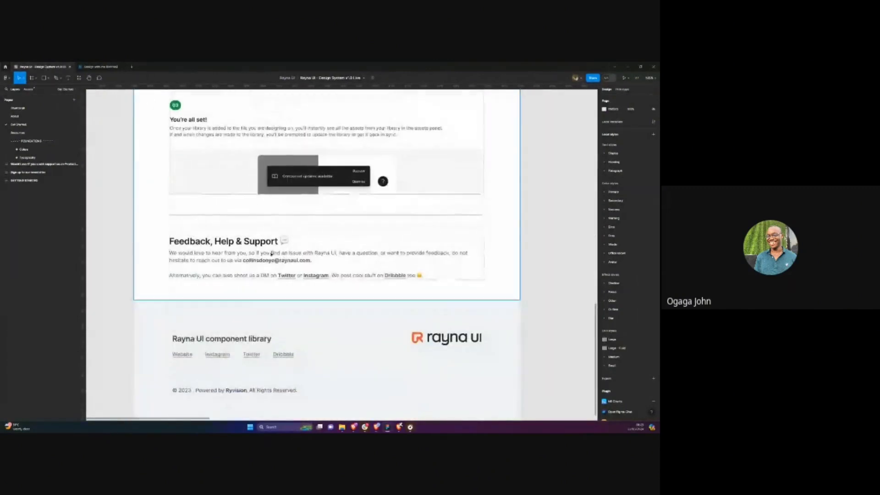
pyautogui.scroll(-2, 265, 262)
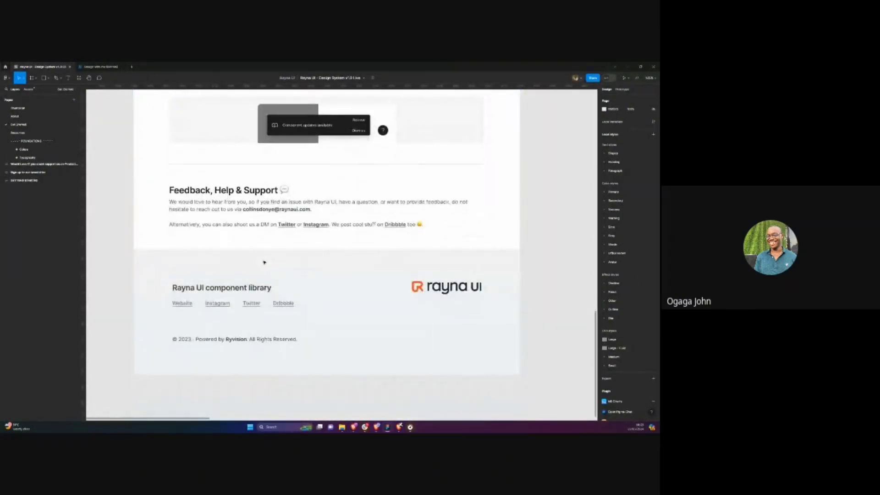
# Examine the contact links under Feedback, Help & Support, and return to the beginning of the Getting Started guide
pyautogui.scroll(5, 275, 230)
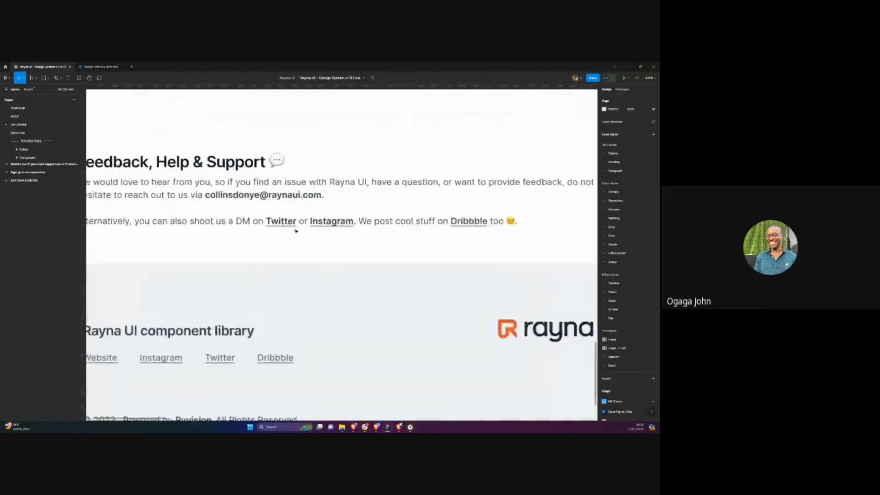
pyautogui.doubleClick(267, 221)
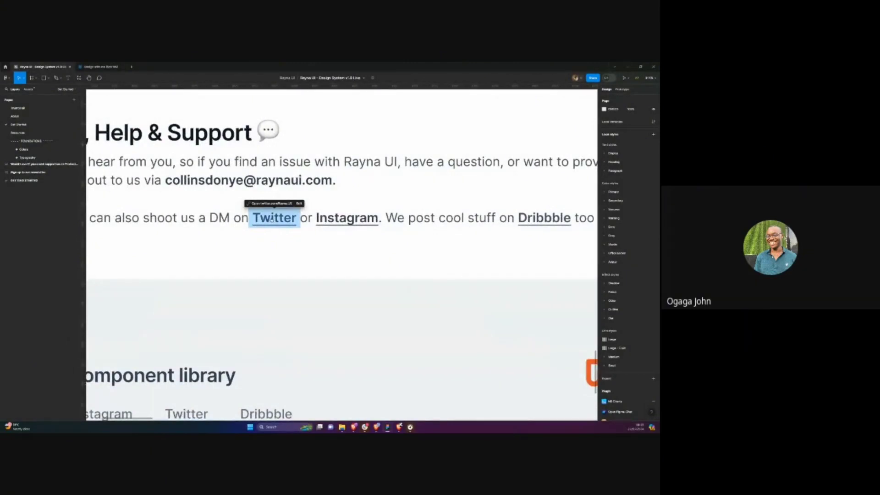
pyautogui.scroll(-5, 271, 219)
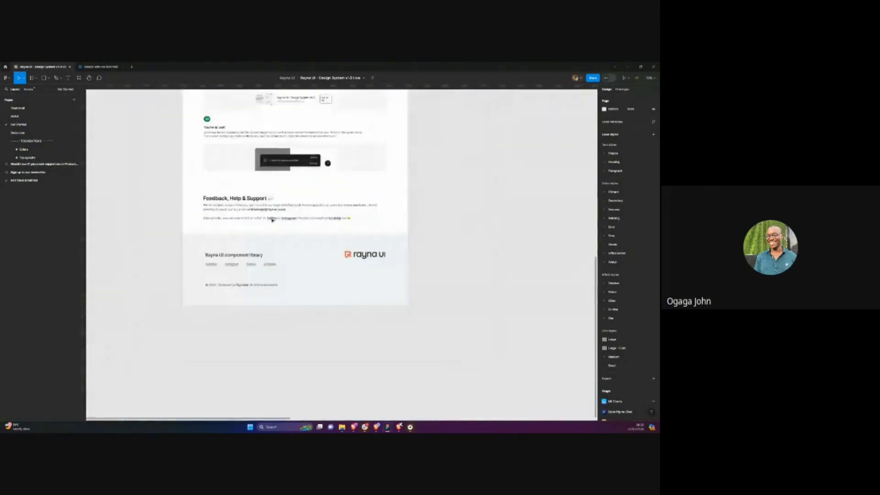
pyautogui.scroll(15, 210, 222)
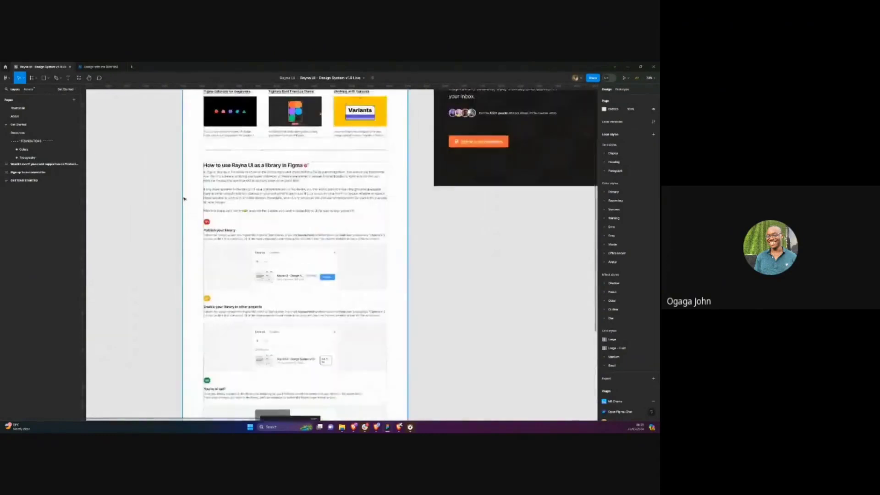
pyautogui.scroll(1, 181, 198)
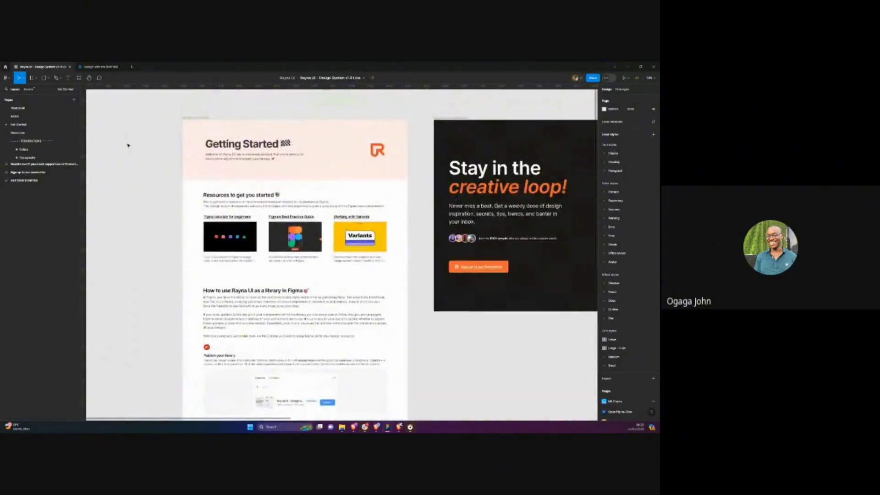
# Revisit the Design with me (RAYNA) canvas, and switch to the Brave browser to look through the Dsgnwhiz homepage's design tips
pyautogui.click(99, 66)
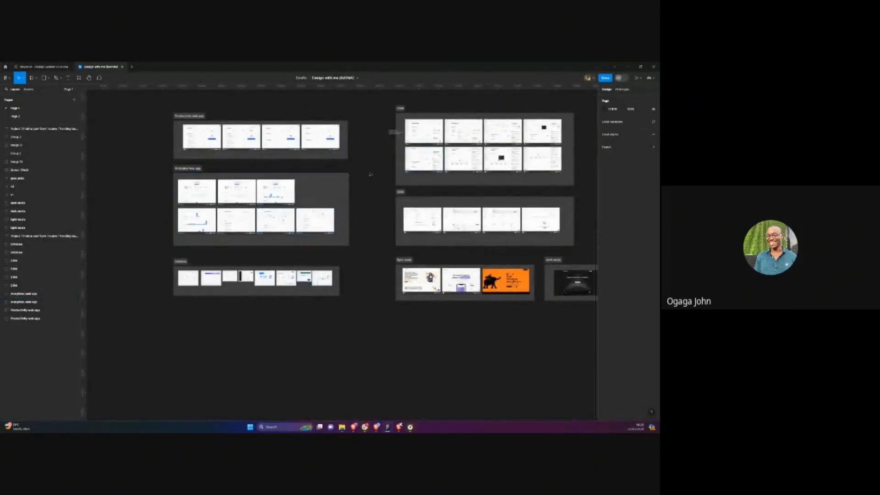
pyautogui.hscroll(2, 371, 193)
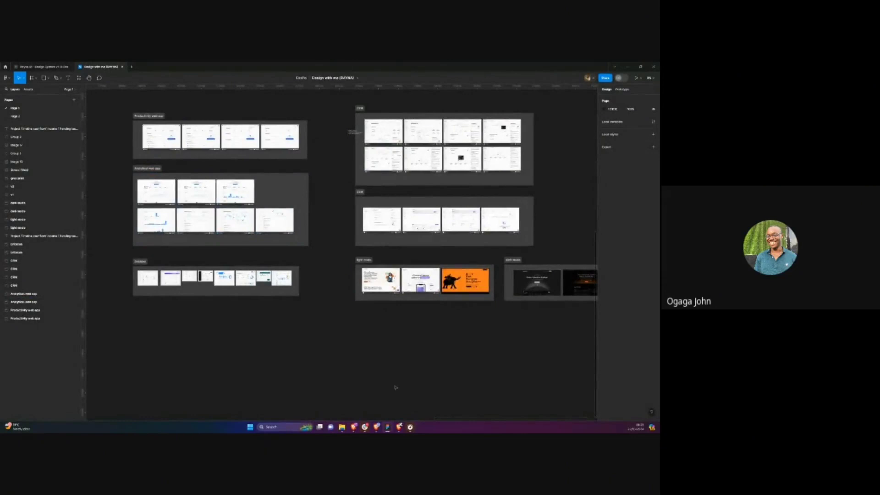
pyautogui.moveTo(375, 429)
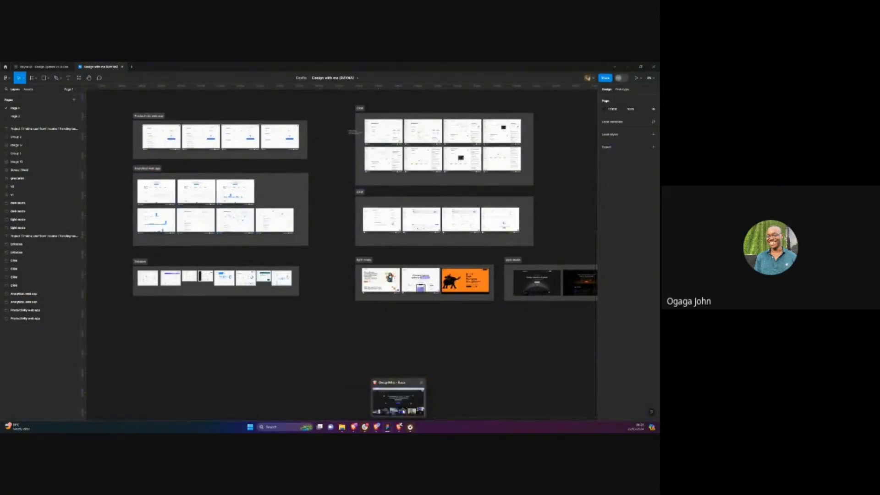
pyautogui.click(376, 427)
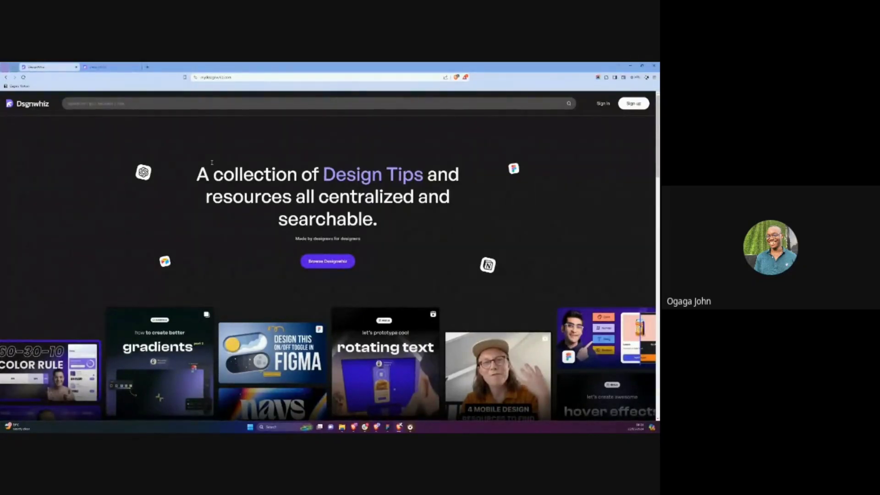
pyautogui.scroll(-10, 253, 219)
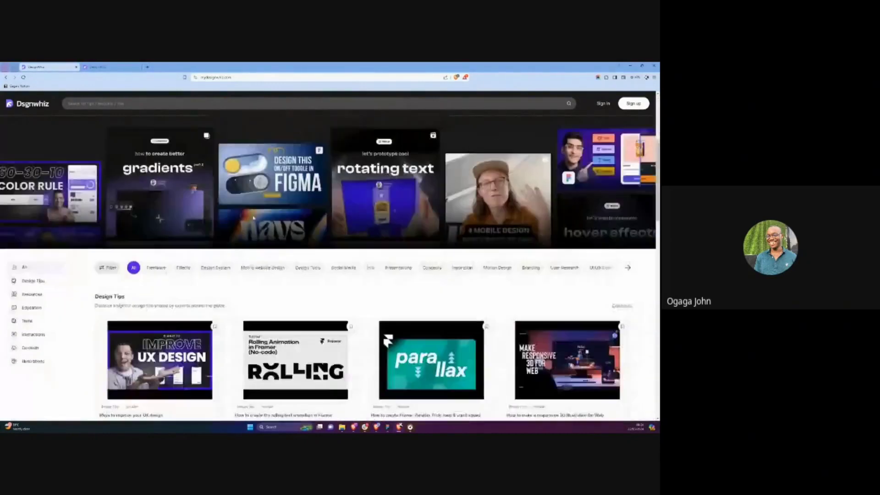
# Look through the Dsgnwhiz homepage's Design Tips, Resources and Education sections, and return to the page's beginning
pyautogui.scroll(-3, 252, 217)
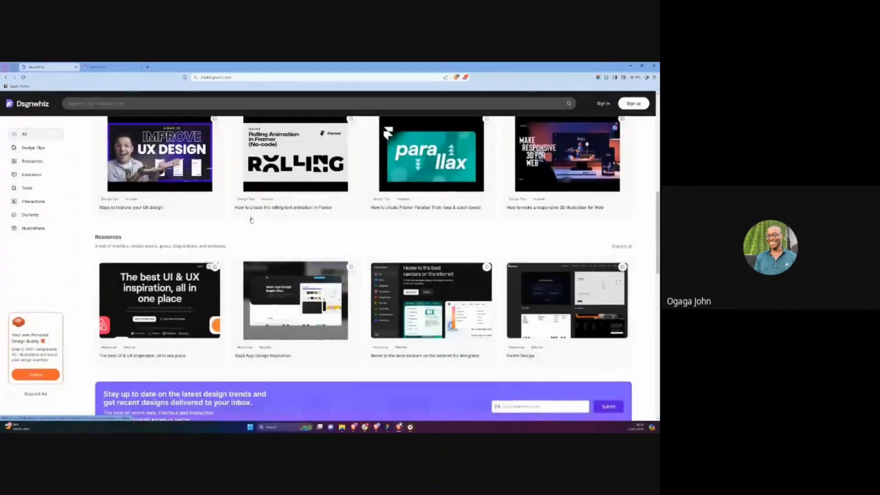
pyautogui.scroll(-3, 251, 217)
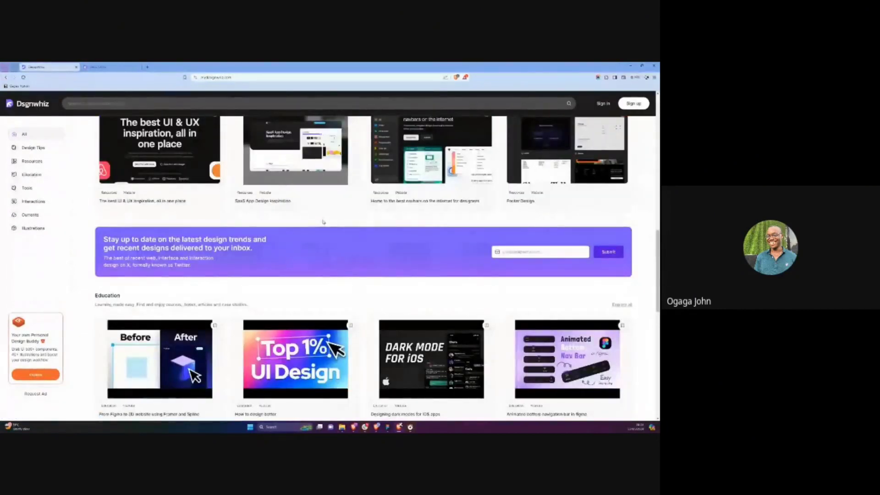
pyautogui.scroll(-3, 323, 222)
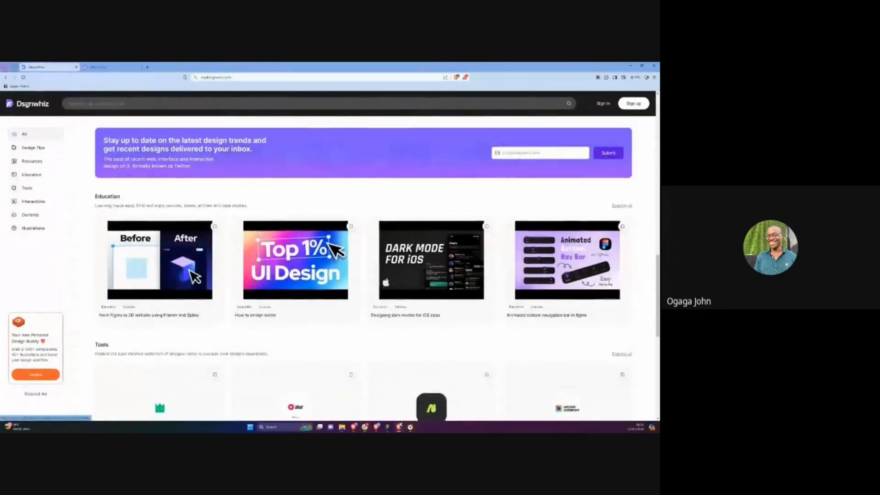
pyautogui.scroll(10, 330, 268)
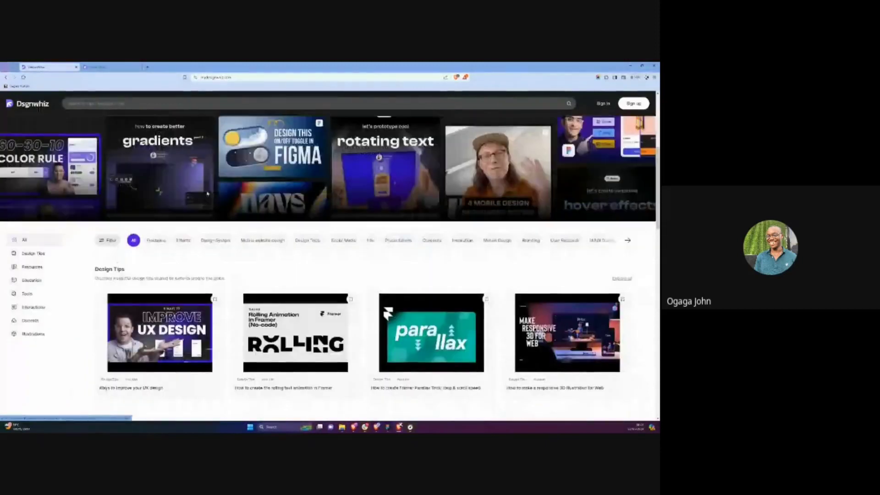
# Switch to the signed-in Dsgnwhiz page and view the bookmarked items in Saved Whiz
pyautogui.hotkey('ctrl', 'Tab')
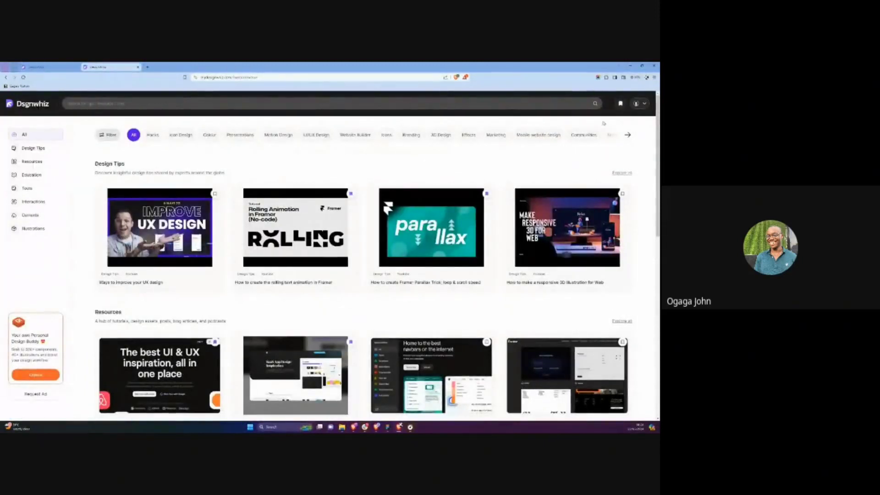
pyautogui.click(620, 104)
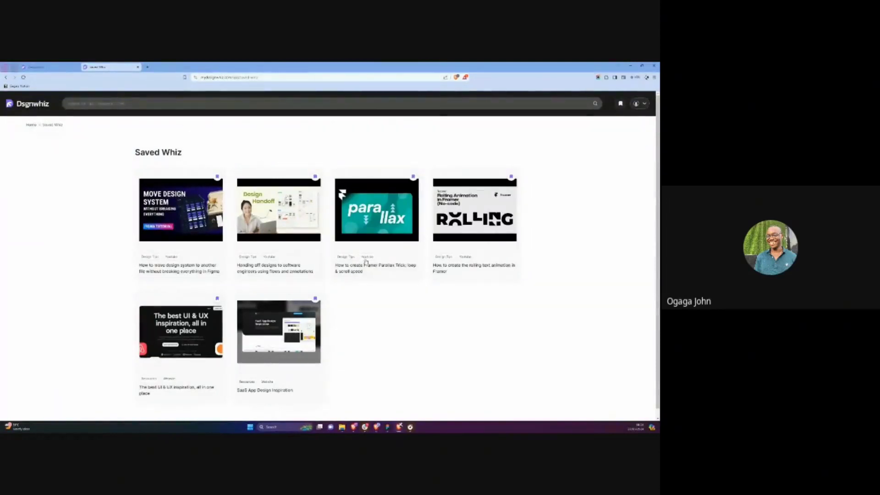
pyautogui.scroll(-1, 365, 262)
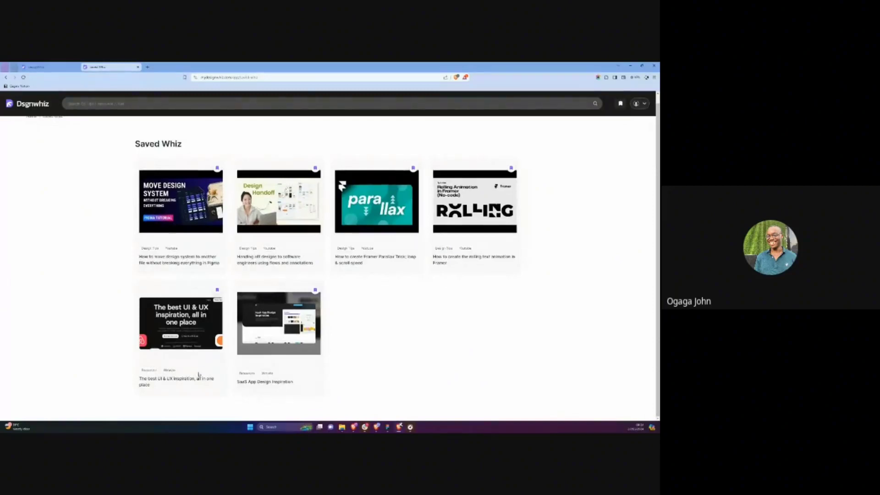
# Open the saved "The best UI & UX inspiration, all in one place" and "SaaS App Design Inspiration" resources in separate new tabs
pyautogui.rightClick(198, 219)
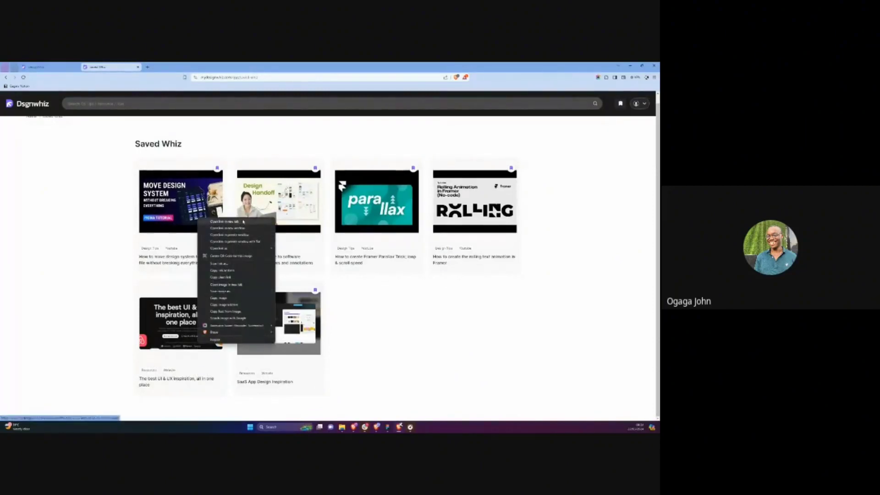
pyautogui.click(224, 221)
pyautogui.rightClick(280, 317)
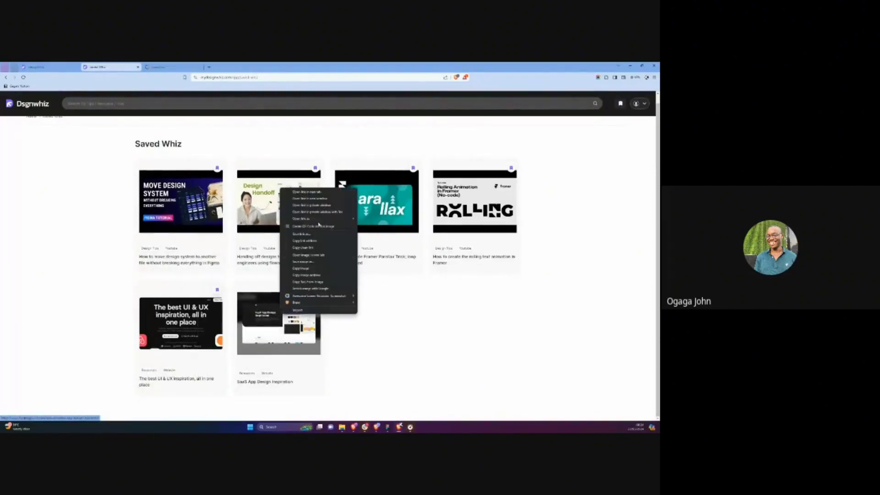
pyautogui.click(328, 192)
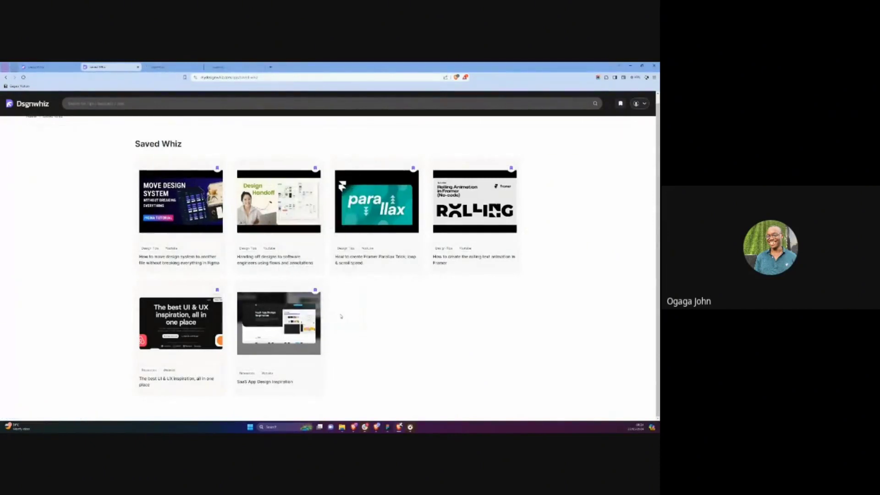
# Read through the detail pages of the UI & UX inspiration and SaaS App Design Inspiration resources
pyautogui.click(158, 67)
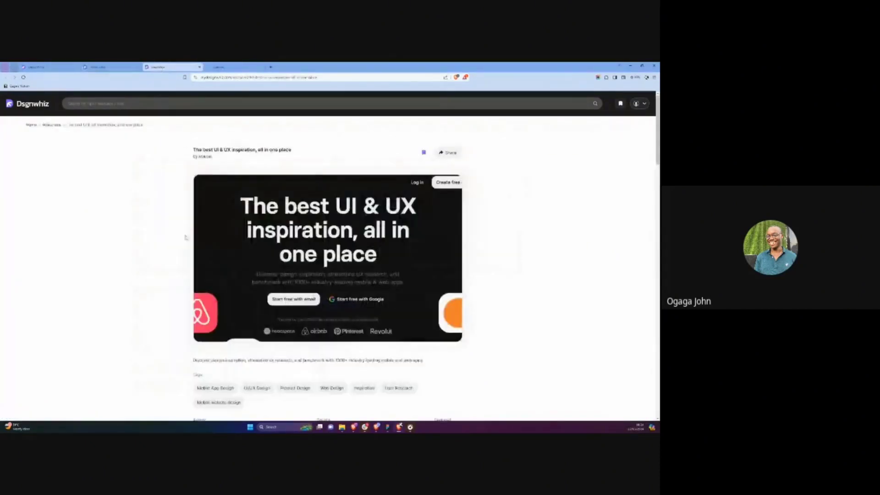
pyautogui.scroll(-2, 179, 244)
pyautogui.click(240, 66)
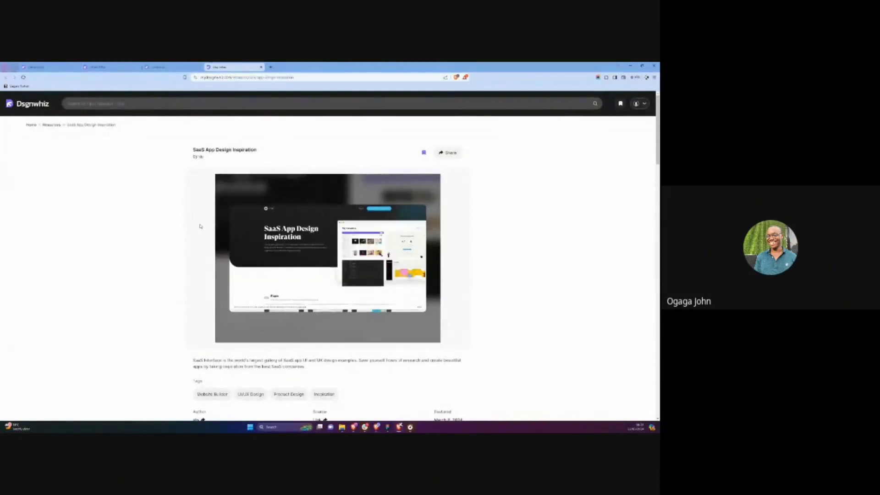
pyautogui.scroll(-1, 200, 226)
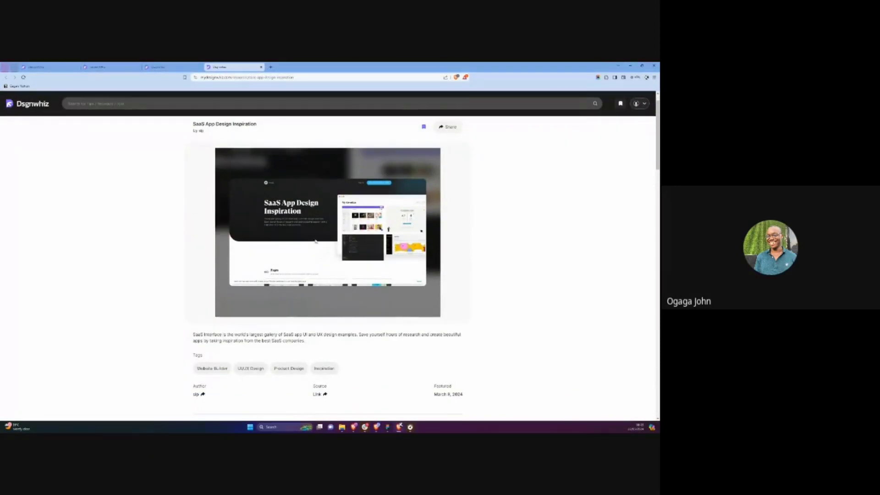
# Open the source websites of the SaaS App Design Inspiration and the best UI & UX inspiration resources
pyautogui.click(317, 394)
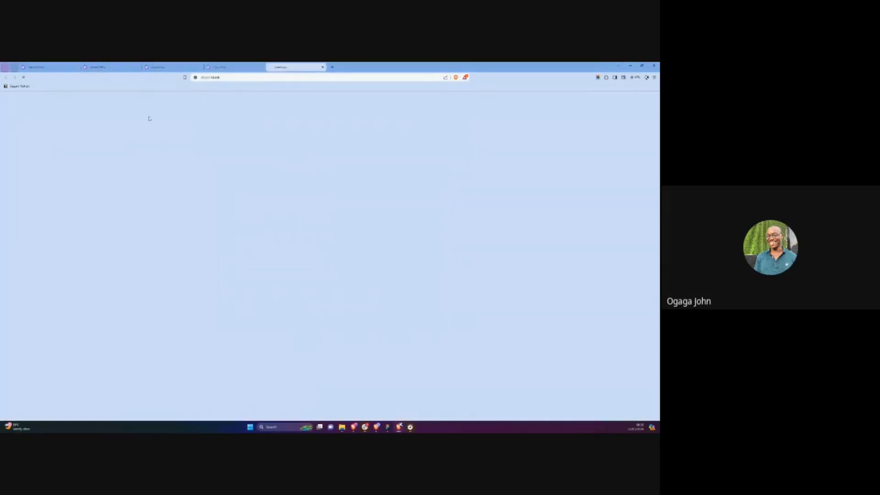
pyautogui.click(172, 66)
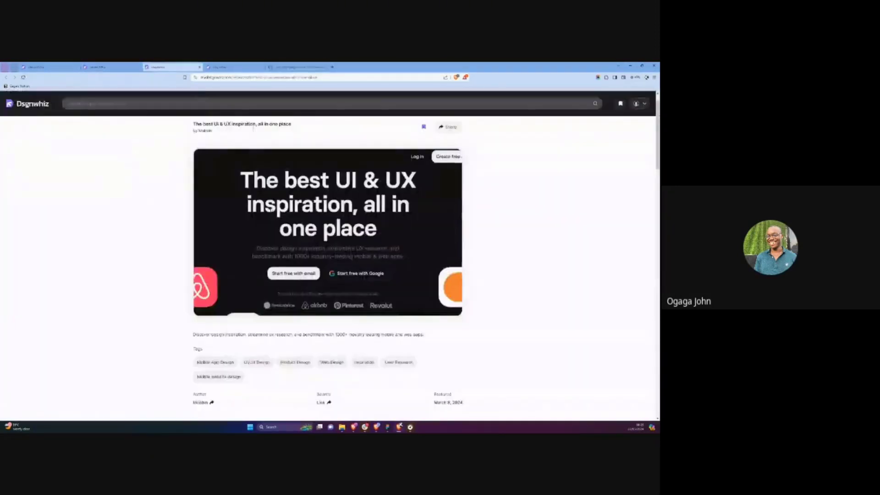
pyautogui.click(325, 402)
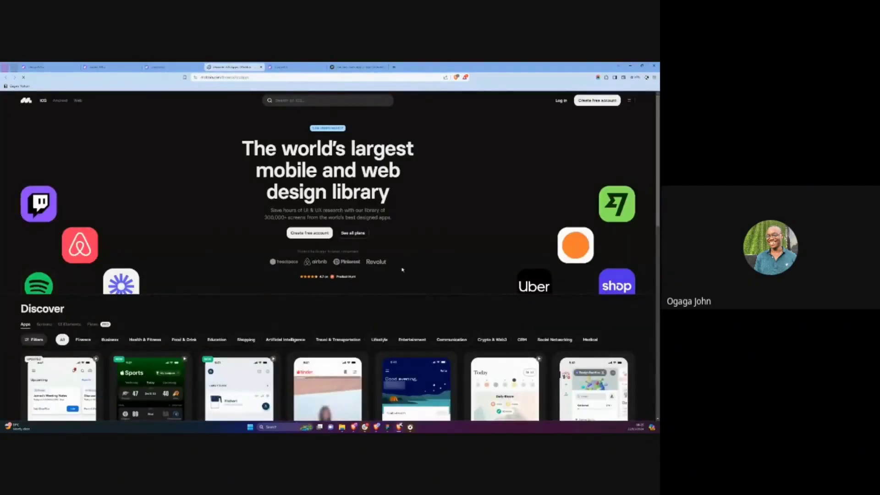
# Browse Mobbin's Discover app screens and the page categories in the SaaS Interface gallery
pyautogui.scroll(-4, 403, 268)
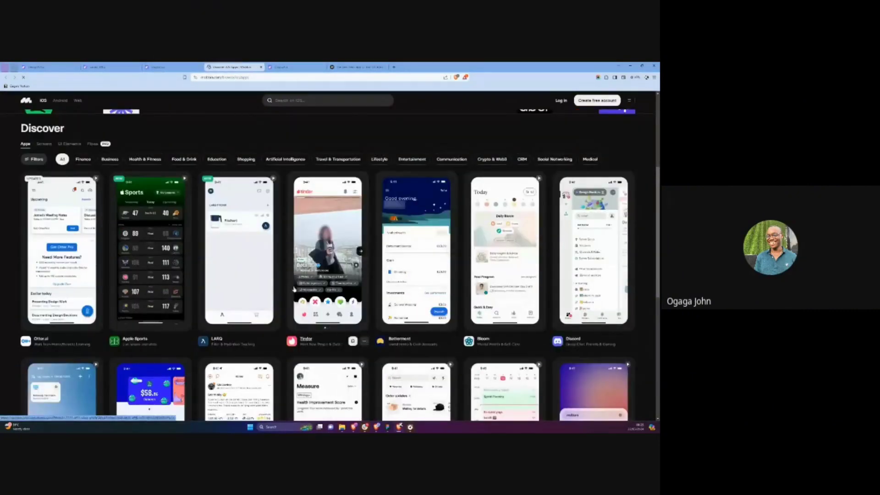
pyautogui.scroll(-1, 353, 283)
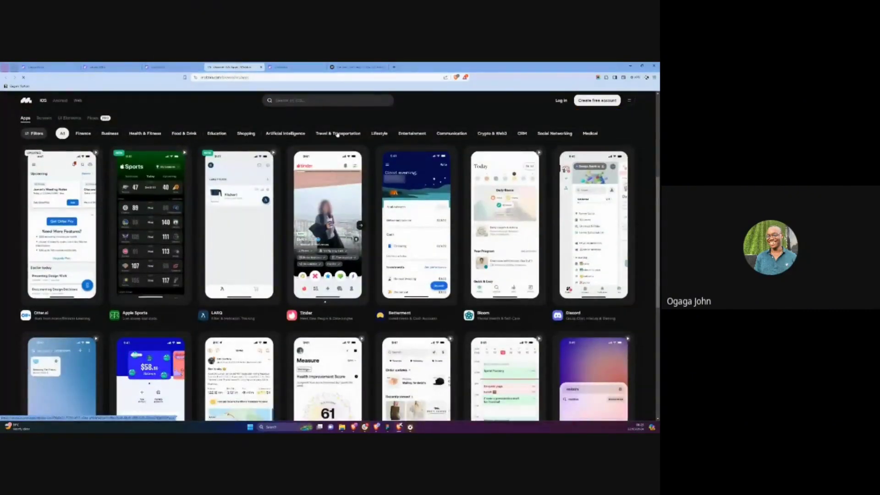
pyautogui.click(358, 67)
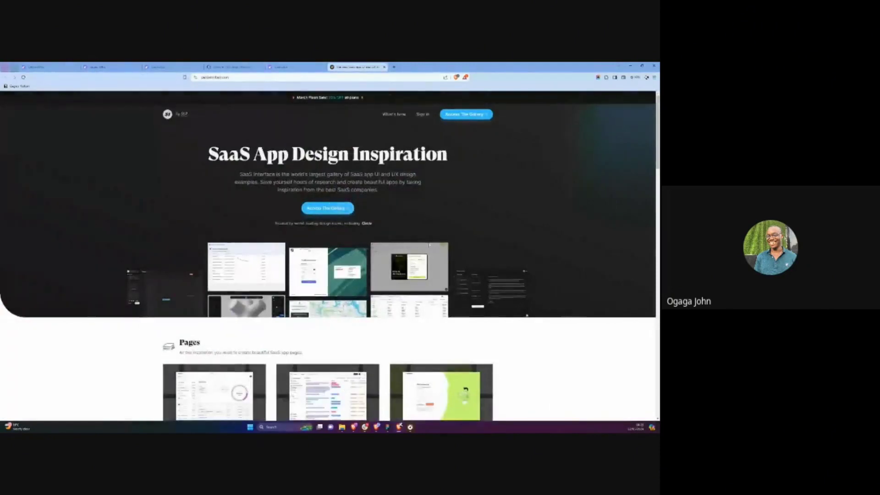
pyautogui.scroll(-1, 432, 249)
pyautogui.scroll(-5, 432, 249)
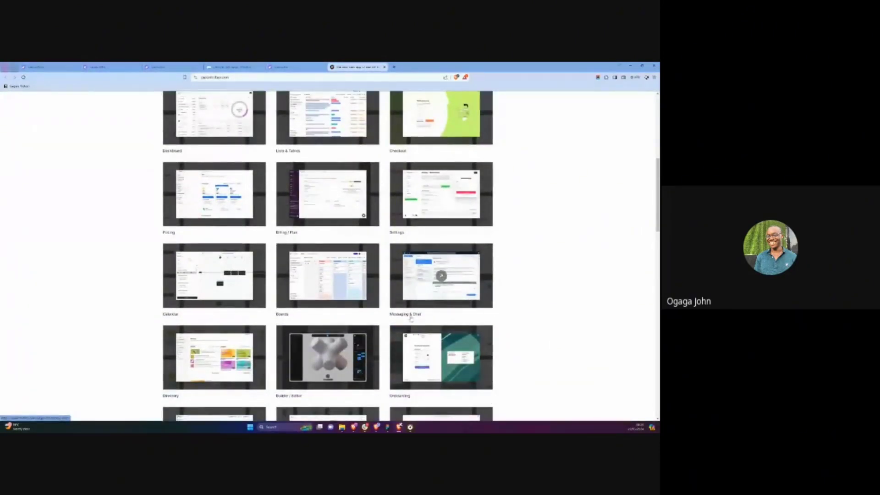
# Switch to Figma's Design with me (RAYNA) file and look over its grouped reference screenshots
pyautogui.moveTo(387, 426)
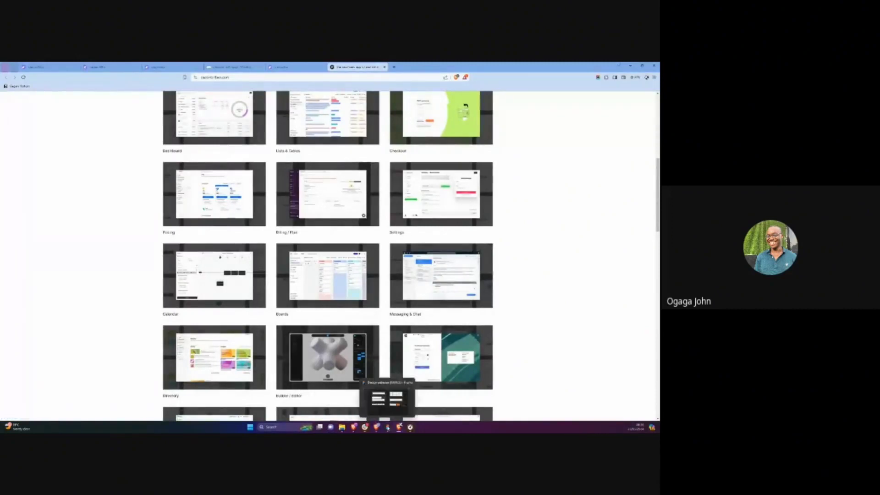
pyautogui.click(388, 409)
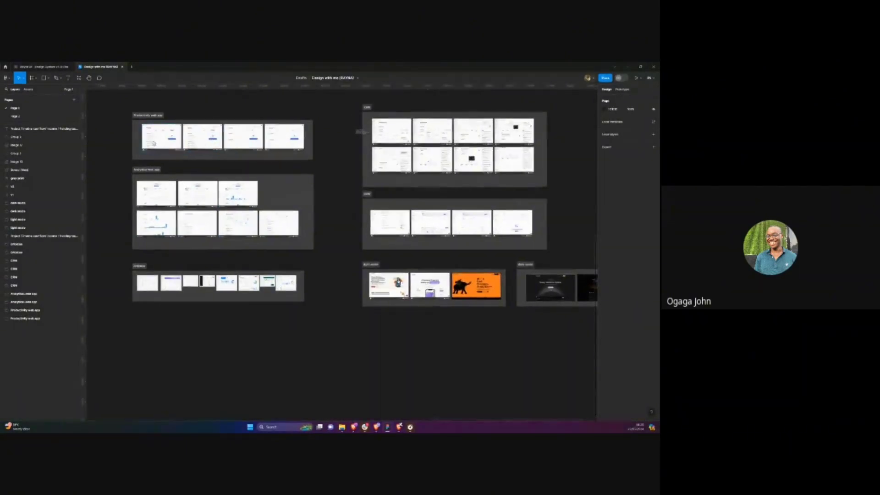
pyautogui.scroll(3, 190, 204)
pyautogui.scroll(-2, 190, 205)
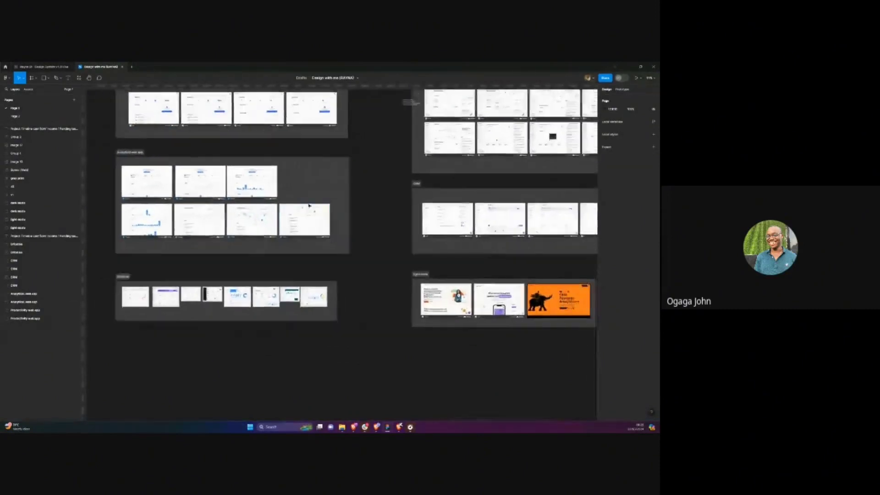
pyautogui.scroll(-3, 305, 189)
pyautogui.scroll(5, 353, 138)
pyautogui.scroll(2, 352, 149)
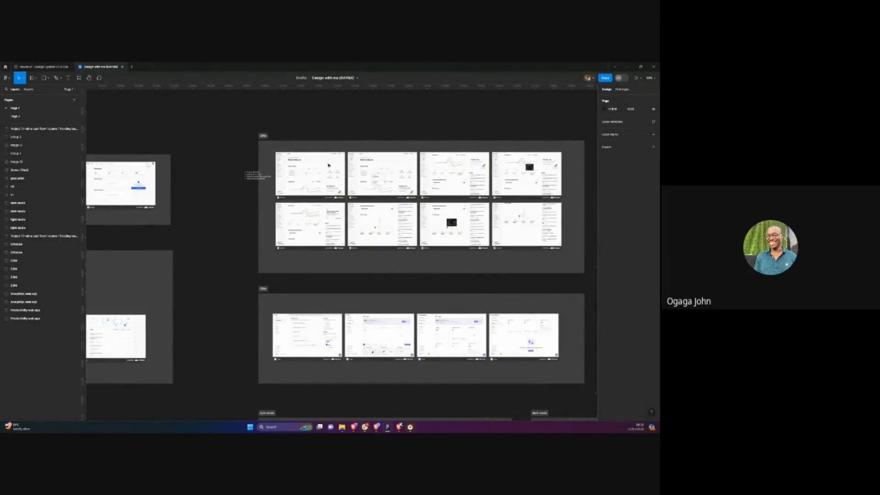
# Examine the Bonsai screens and the project notes beside them, then survey all reference groups again
pyautogui.scroll(5, 261, 171)
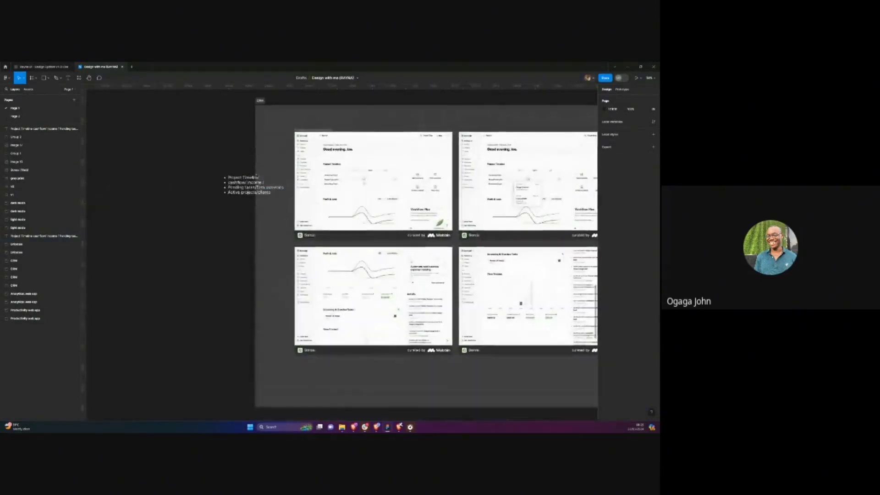
pyautogui.scroll(2, 243, 201)
pyautogui.scroll(-5, 240, 218)
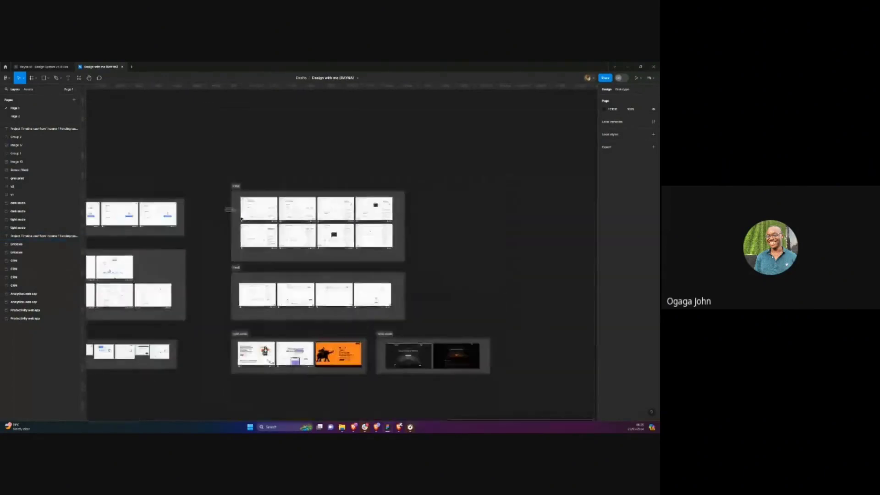
pyautogui.scroll(3, 240, 218)
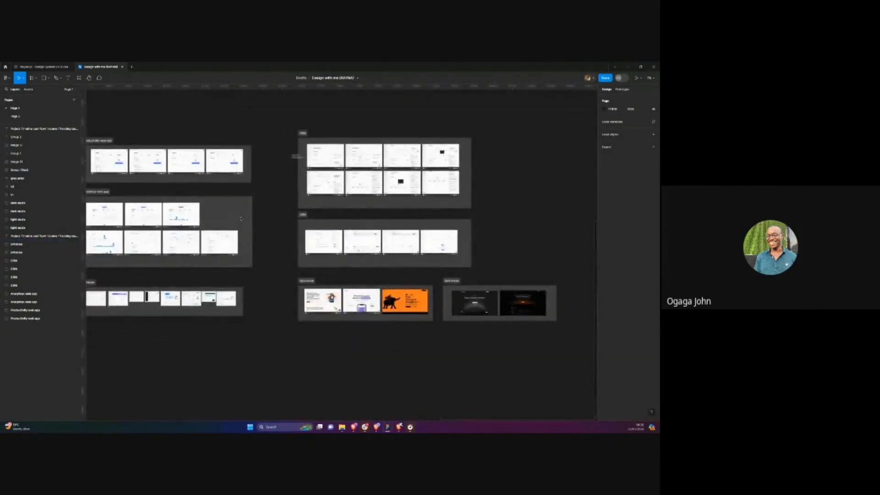
pyautogui.hscroll(-3, 241, 219)
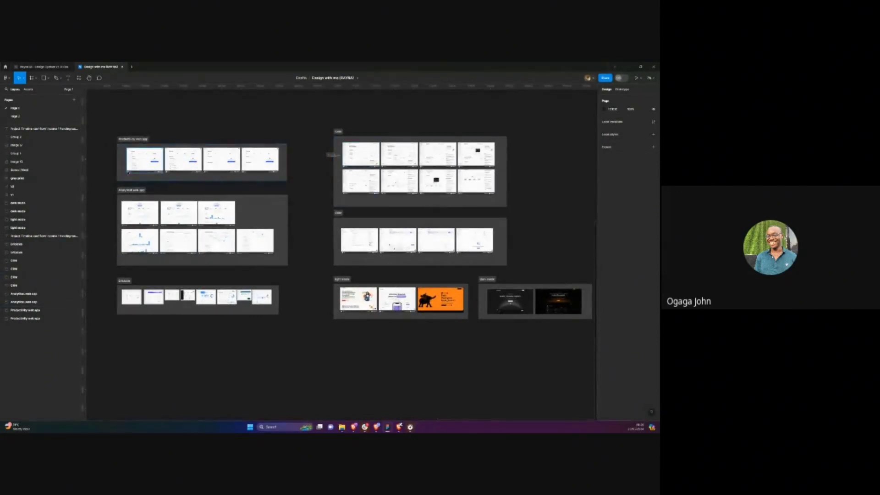
# Inspect the Wayyy dashboard screenshot in the Productivity web app group up close
pyautogui.scroll(5, 129, 173)
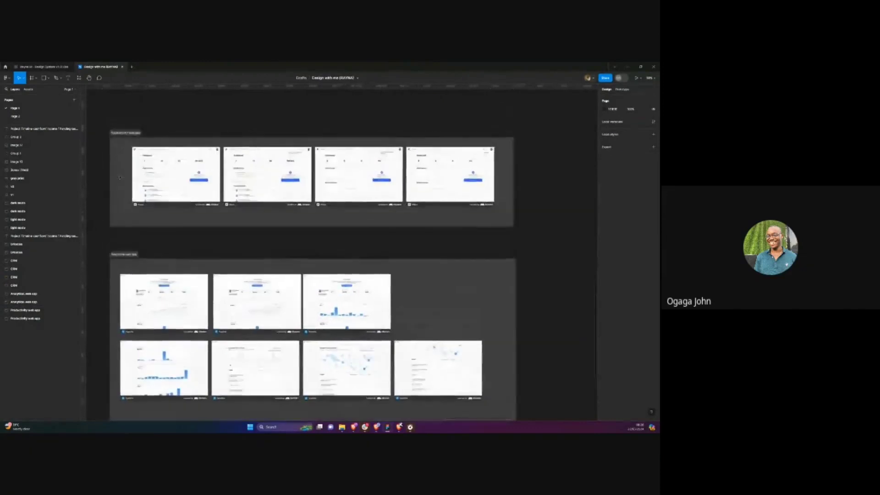
pyautogui.scroll(3, 119, 177)
pyautogui.scroll(2, 153, 200)
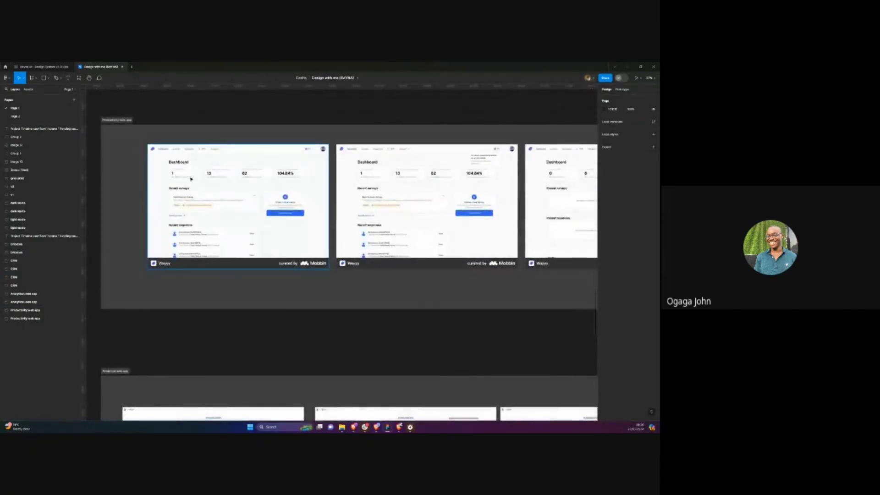
pyautogui.scroll(2, 191, 179)
pyautogui.scroll(-2, 192, 178)
pyautogui.scroll(4, 195, 177)
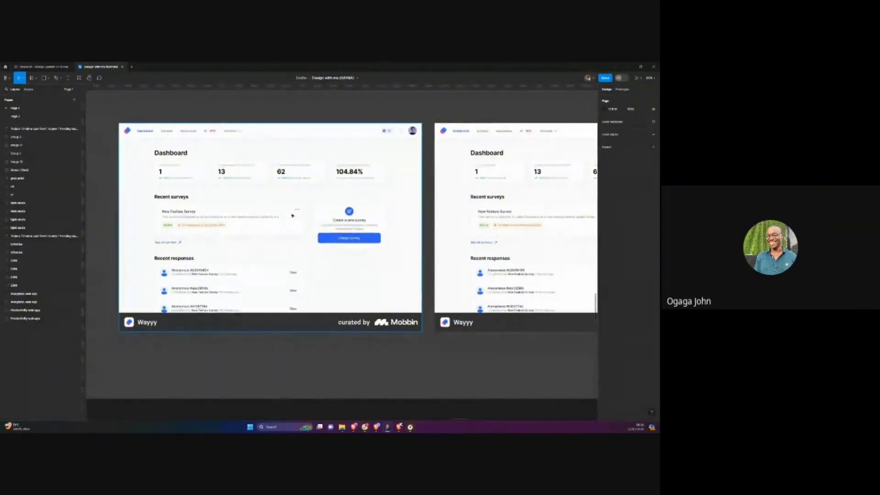
# Inspect the Typefully analytics screenshot in the group beneath the Productivity web app references
pyautogui.scroll(-3, 290, 213)
pyautogui.scroll(-5, 275, 298)
pyautogui.scroll(2, 271, 304)
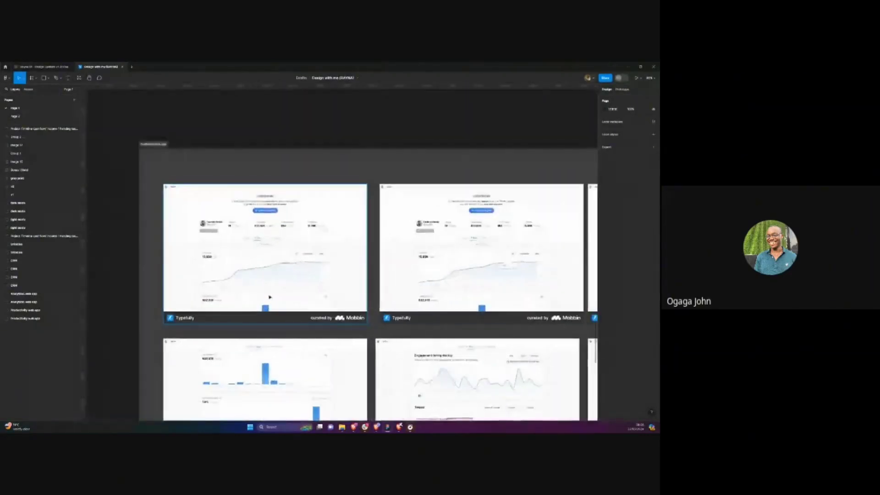
pyautogui.scroll(3, 270, 268)
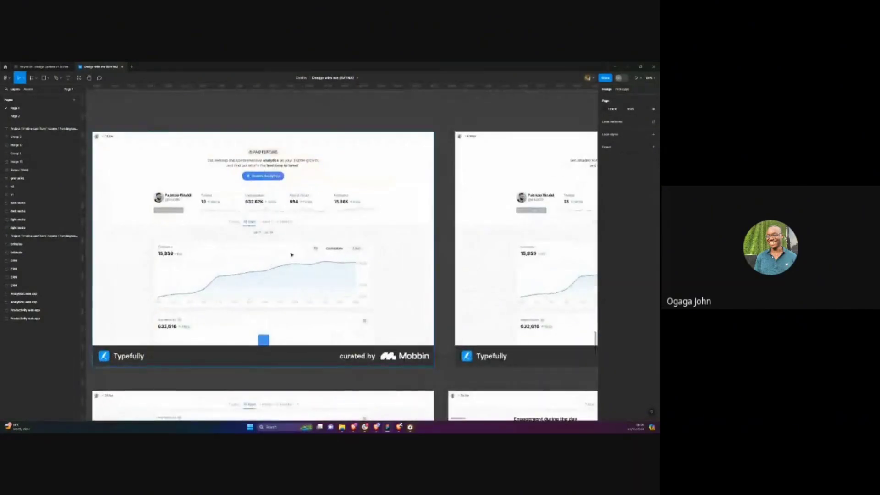
# Return to the Bonsai dashboard references and study them alongside the Project Timeline bullet list
pyautogui.scroll(-4, 291, 254)
pyautogui.hscroll(5, 292, 256)
pyautogui.hscroll(6, 291, 256)
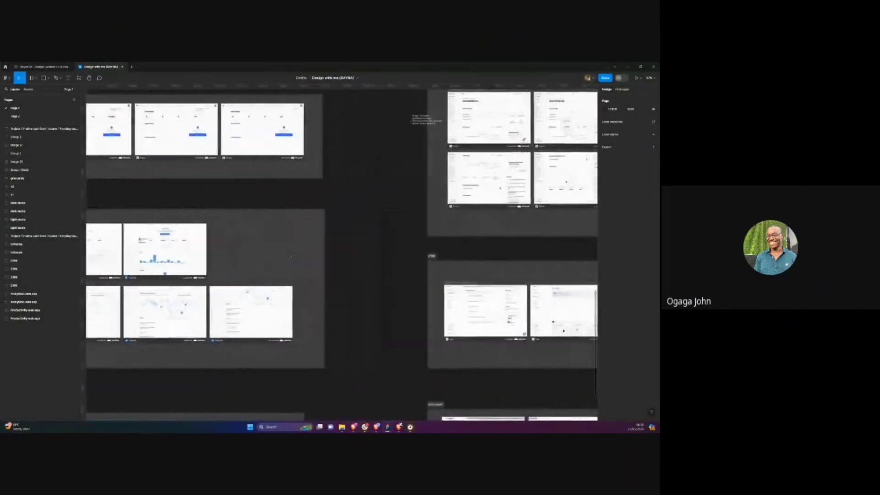
pyautogui.scroll(4, 306, 200)
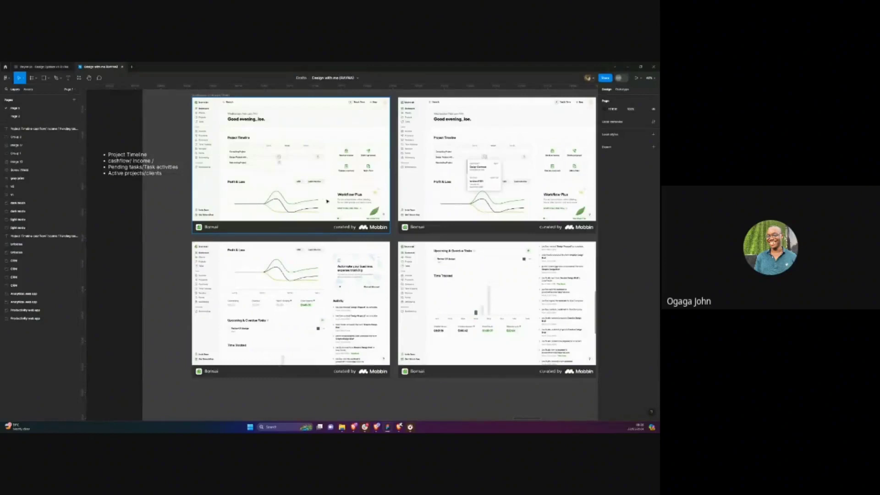
# Examine the first two Bonsai dashboard screenshots up close, including the Project Timeline and Profit & Loss sections
pyautogui.scroll(2, 328, 201)
pyautogui.hscroll(3, 327, 200)
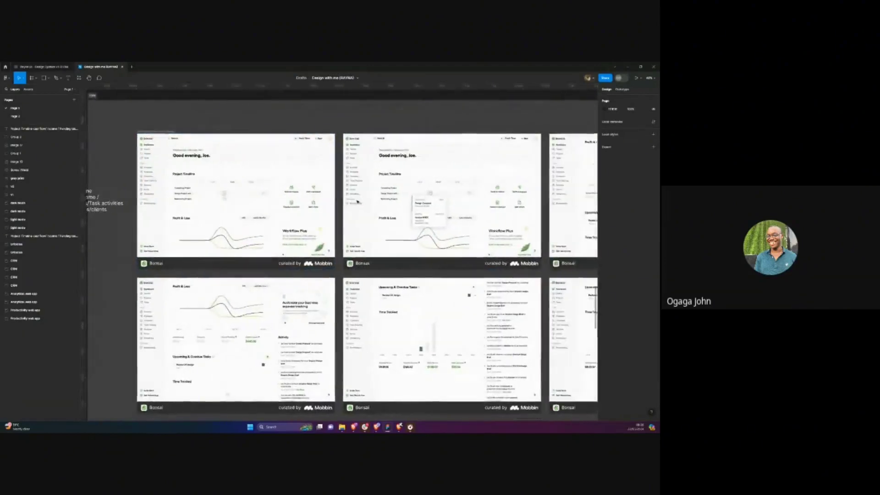
pyautogui.scroll(-5, 328, 201)
pyautogui.scroll(5, 362, 204)
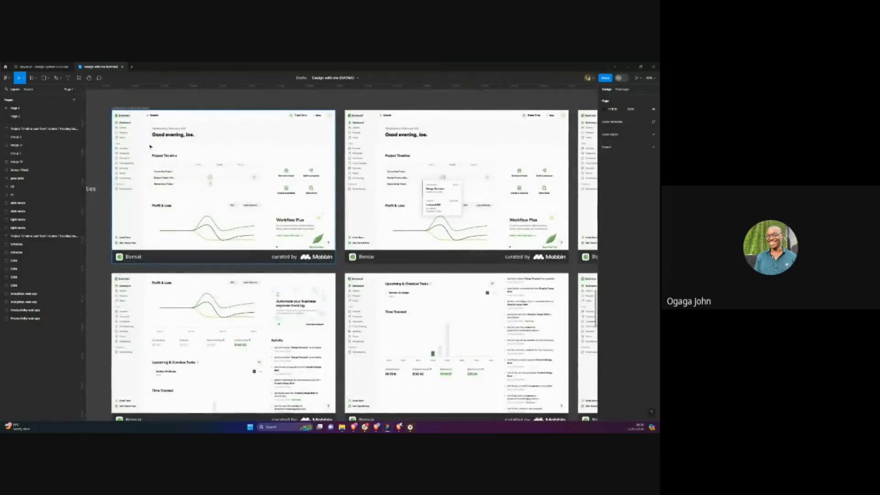
pyautogui.scroll(3, 149, 145)
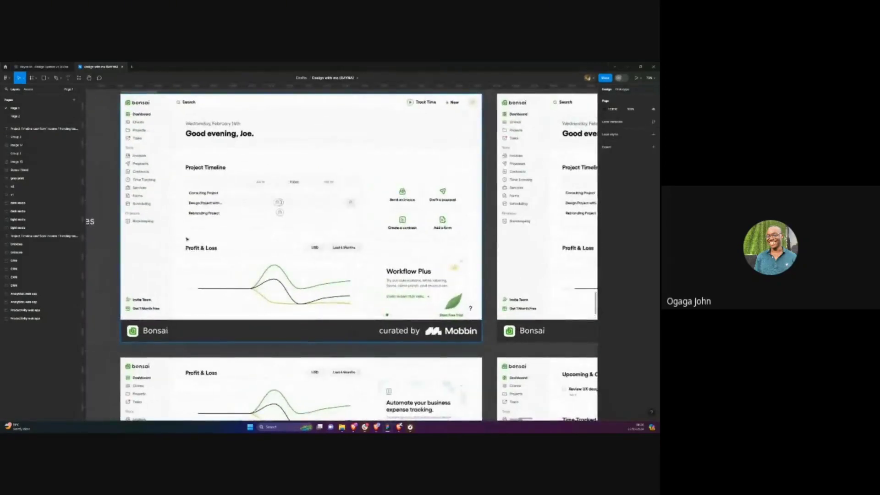
pyautogui.hscroll(6, 246, 240)
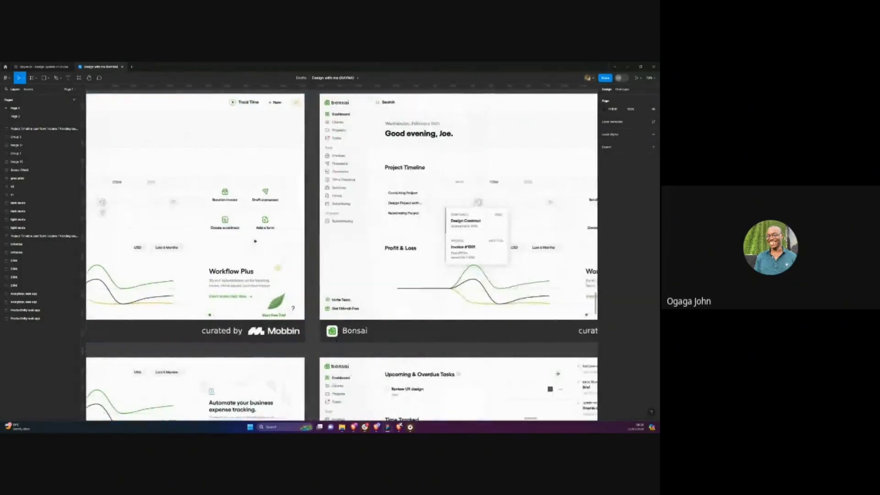
pyautogui.hscroll(2, 287, 241)
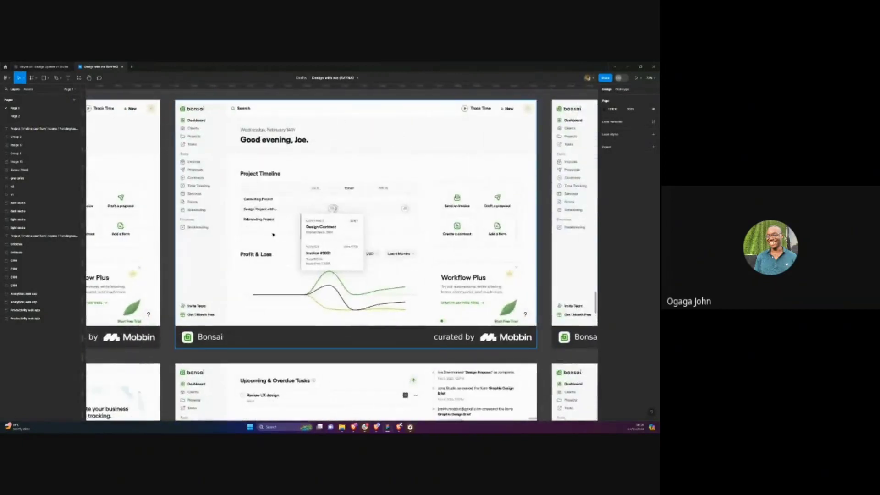
# Survey the remaining reference groups and inspect the light mode landing page screenshots beneath the Bonsai references
pyautogui.scroll(-4, 273, 235)
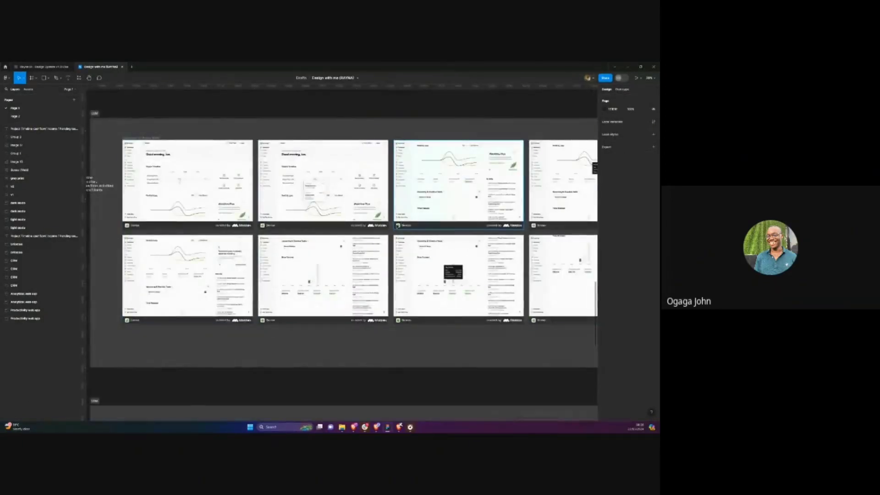
pyautogui.scroll(-4, 392, 231)
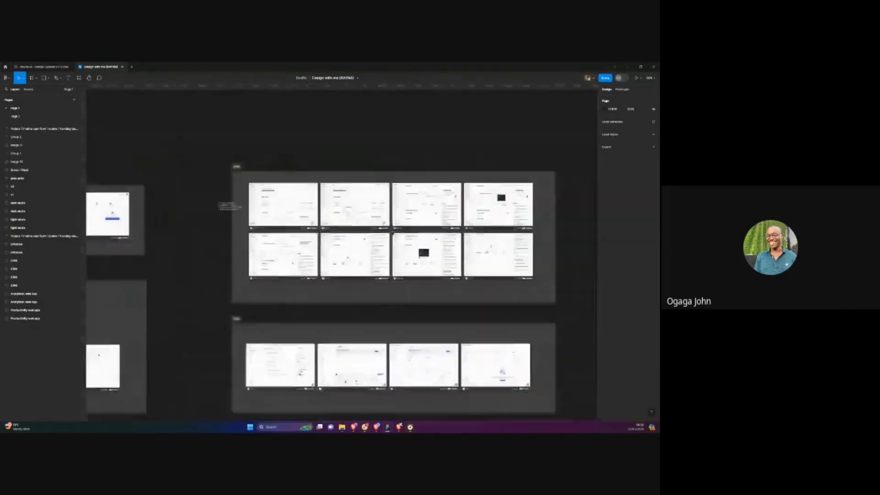
pyautogui.scroll(-5, 393, 234)
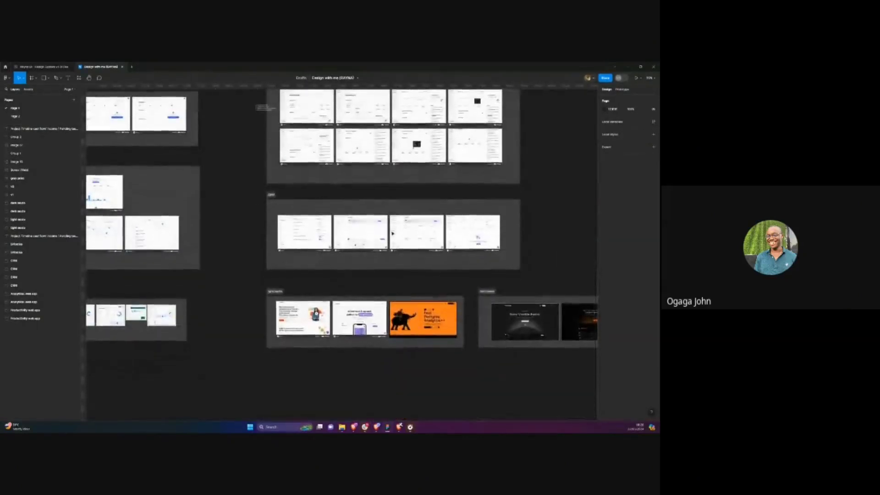
pyautogui.scroll(4, 392, 257)
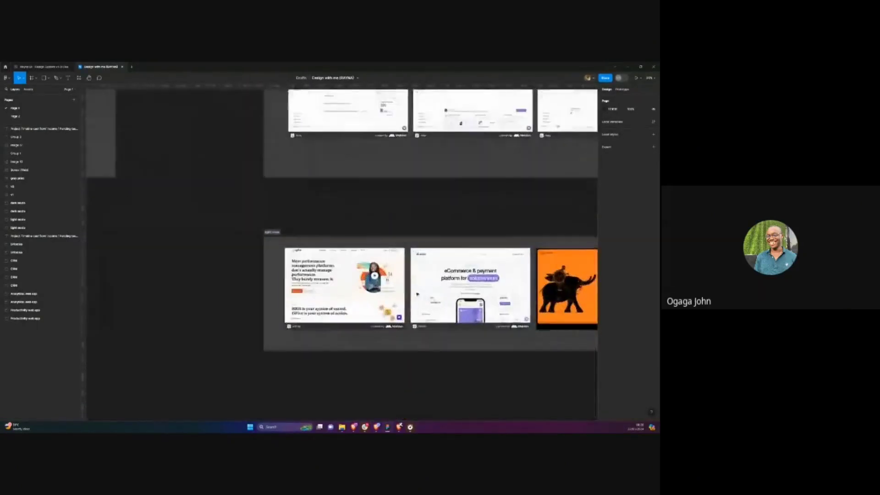
pyautogui.hscroll(2, 397, 292)
# Switch to the browser, return to the Dsgnwhiz site's main page and open its Resources category
pyautogui.moveTo(399, 427)
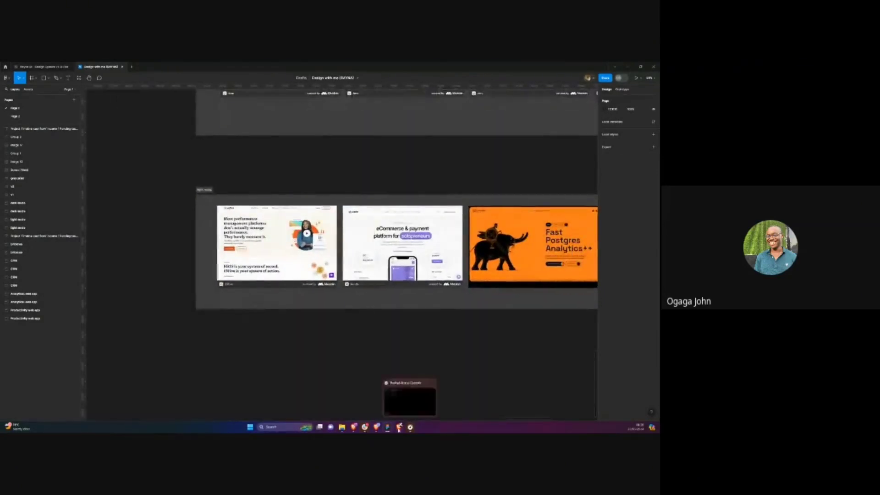
pyautogui.click(398, 398)
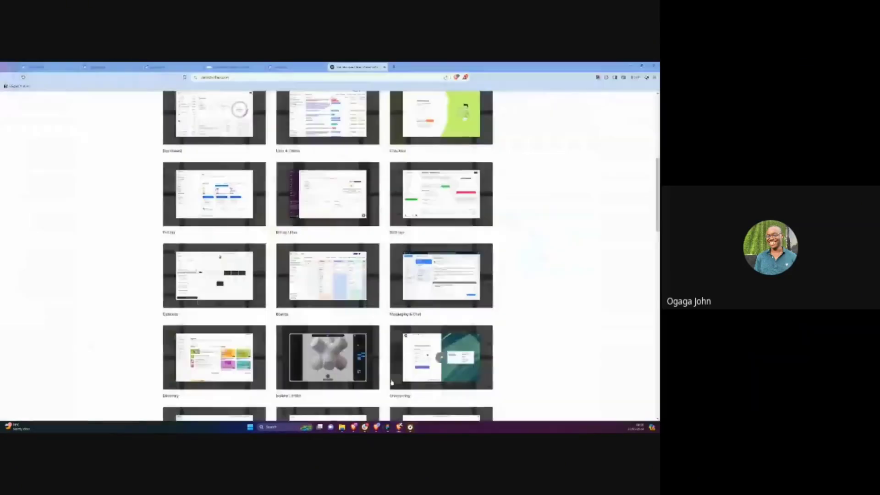
pyautogui.click(170, 67)
pyautogui.click(120, 67)
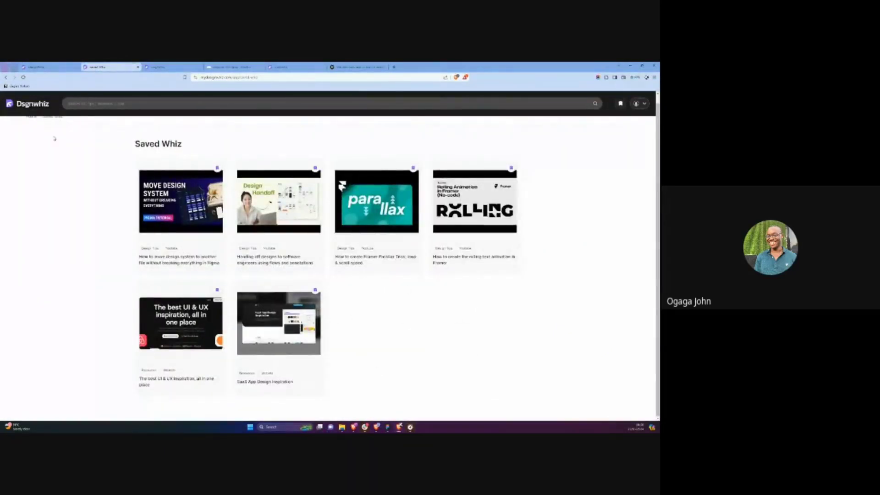
pyautogui.click(145, 177)
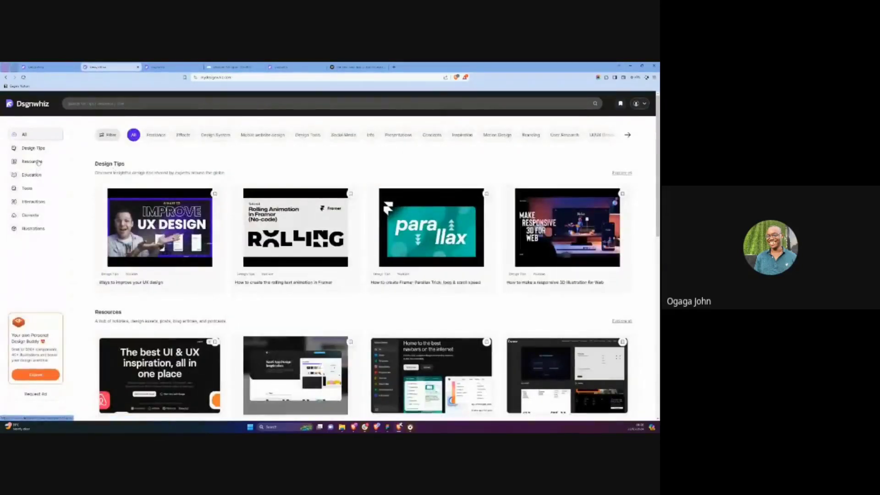
pyautogui.click(38, 163)
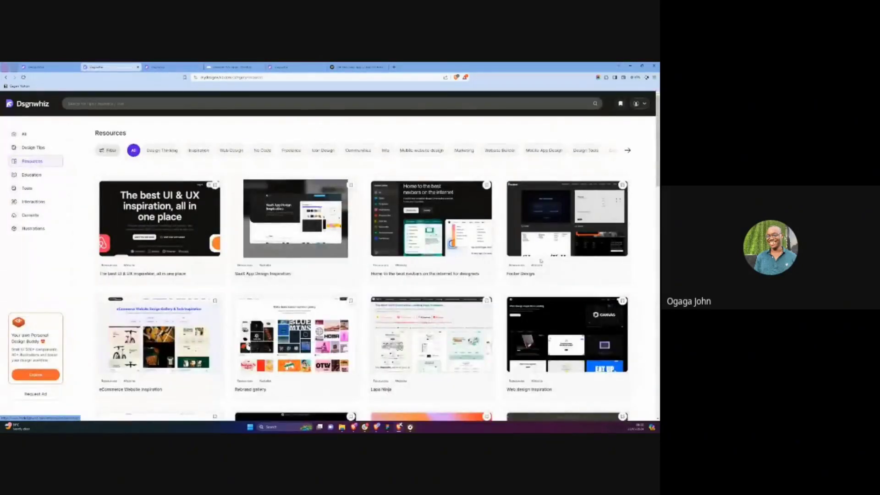
# Open the Web design inspiration resource in a new tab and follow its source link to the catalog website
pyautogui.scroll(-4, 541, 260)
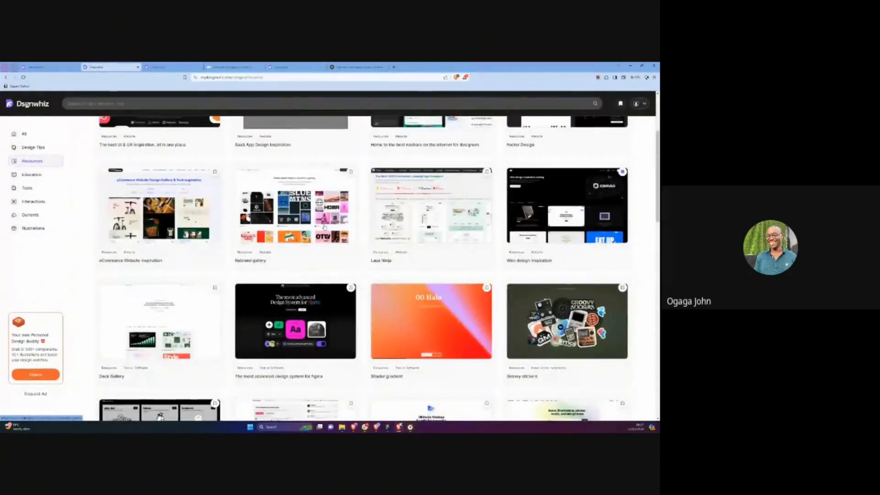
pyautogui.rightClick(558, 228)
pyautogui.click(573, 230)
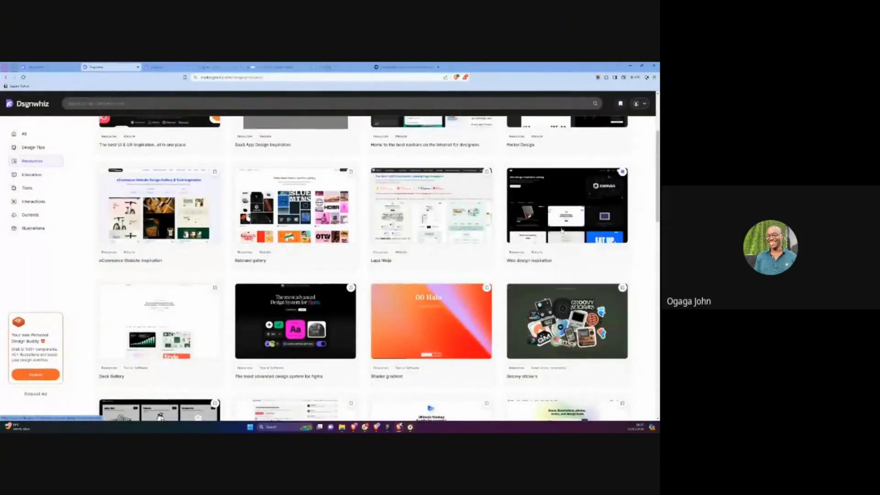
pyautogui.click(174, 67)
pyautogui.scroll(-2, 362, 235)
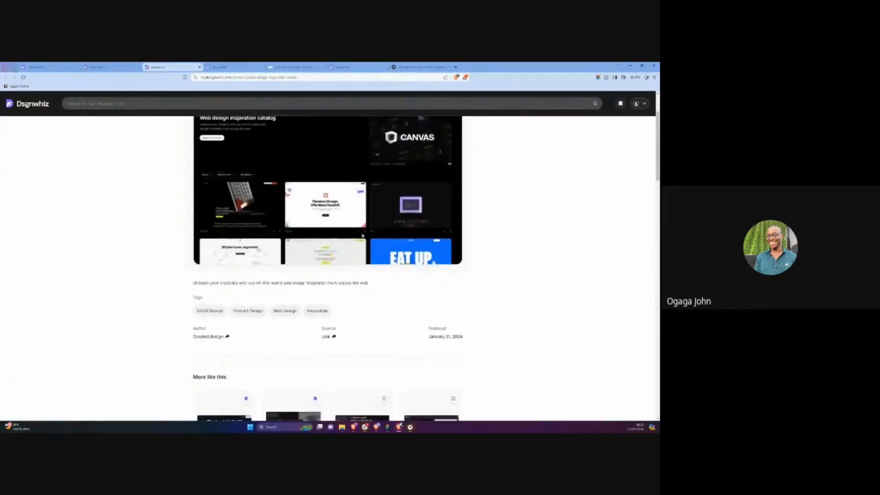
pyautogui.click(331, 337)
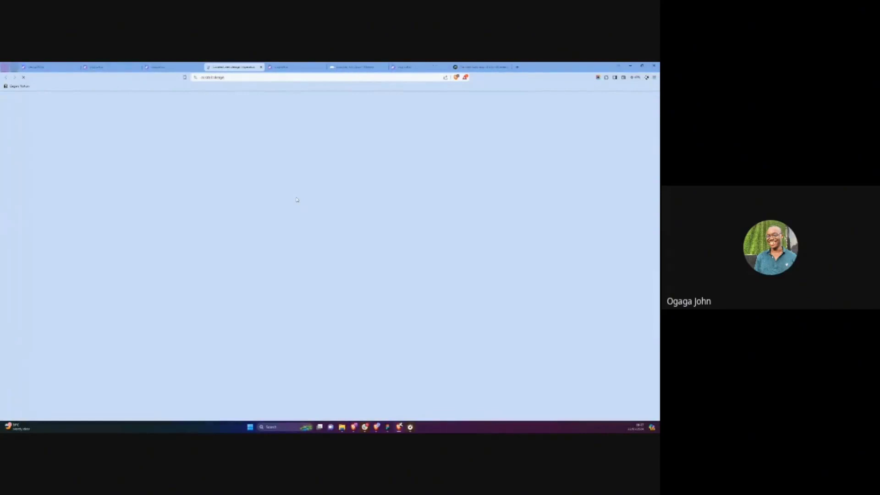
# Browse the website designs in the Curated Design inspiration catalog
pyautogui.scroll(-1, 300, 198)
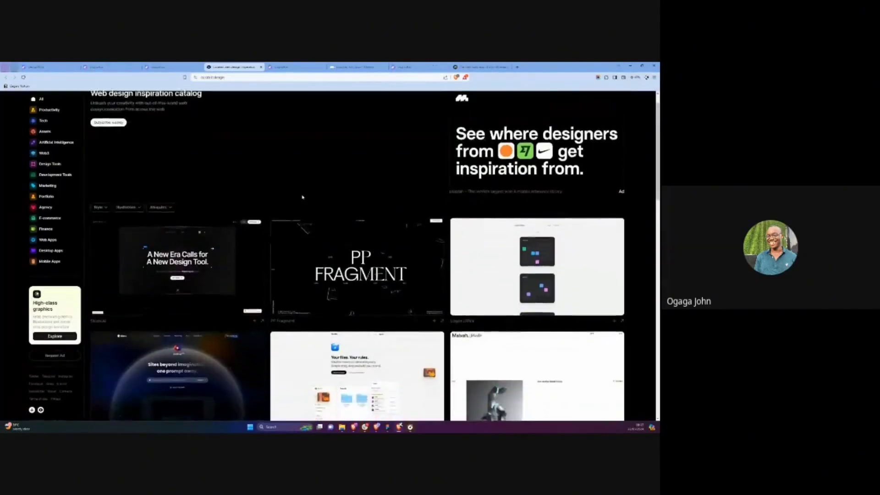
pyautogui.scroll(-2, 302, 197)
pyautogui.scroll(-2, 300, 199)
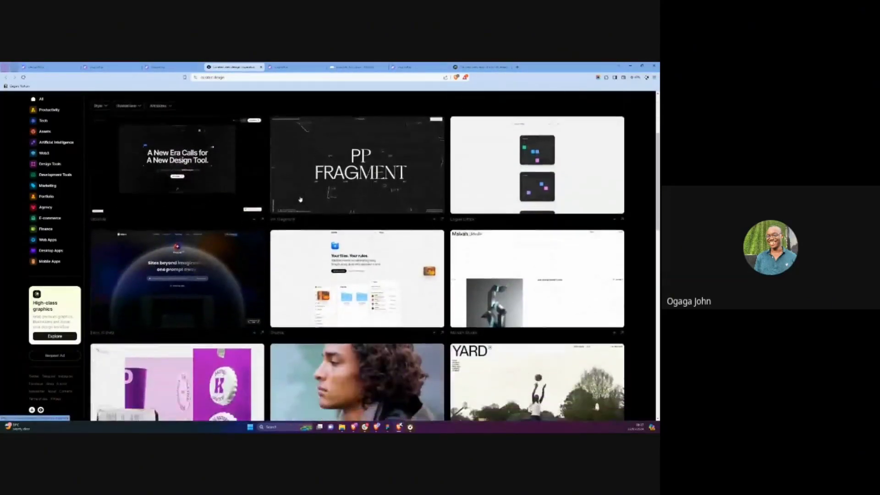
pyautogui.scroll(-1, 300, 200)
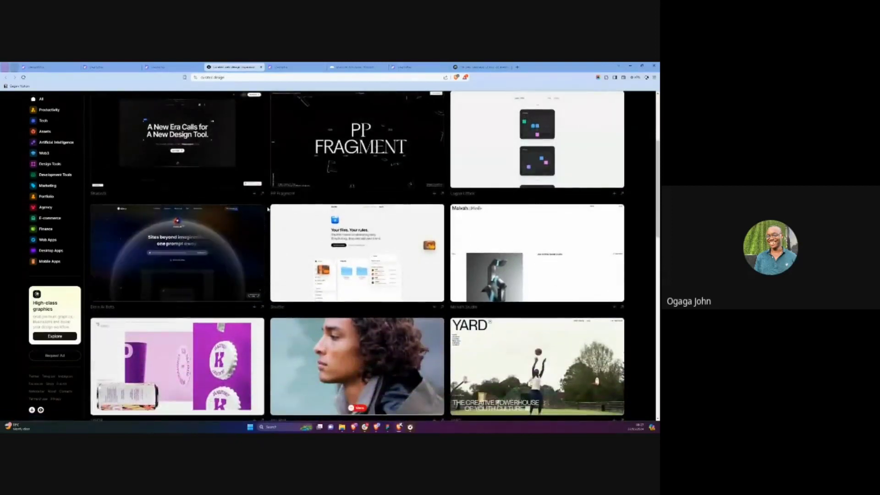
pyautogui.scroll(-3, 268, 209)
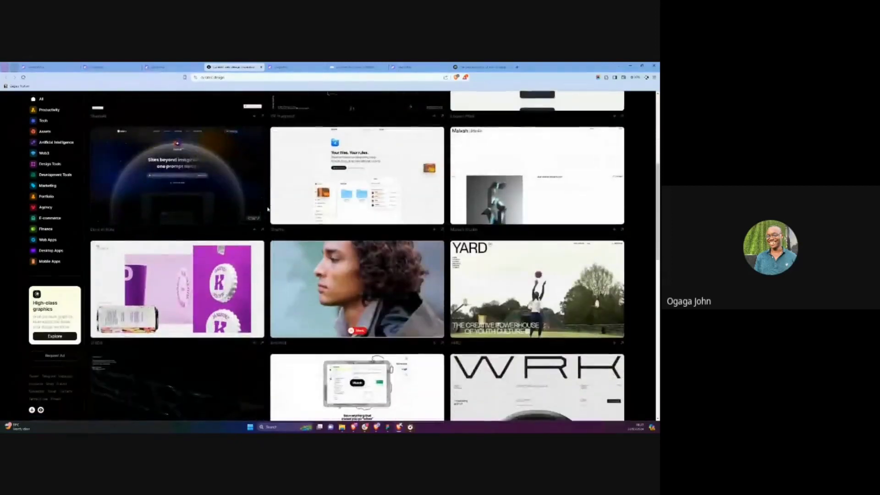
pyautogui.scroll(-1, 269, 209)
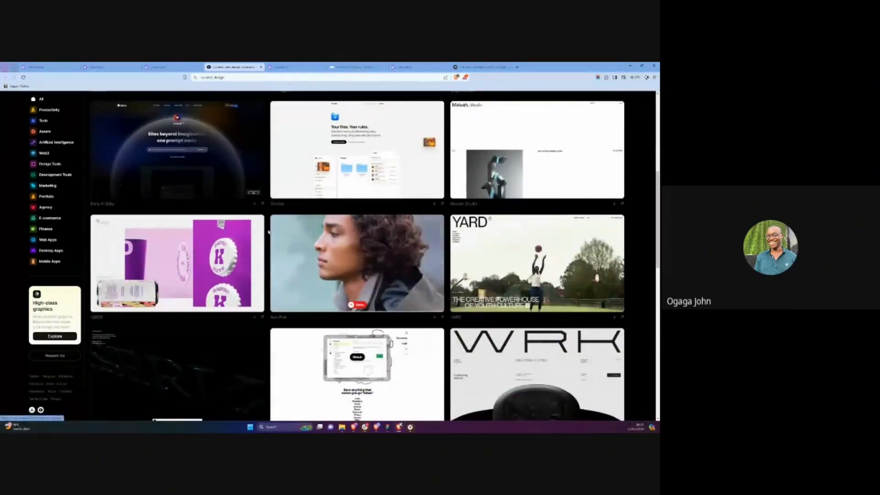
pyautogui.scroll(3, 352, 293)
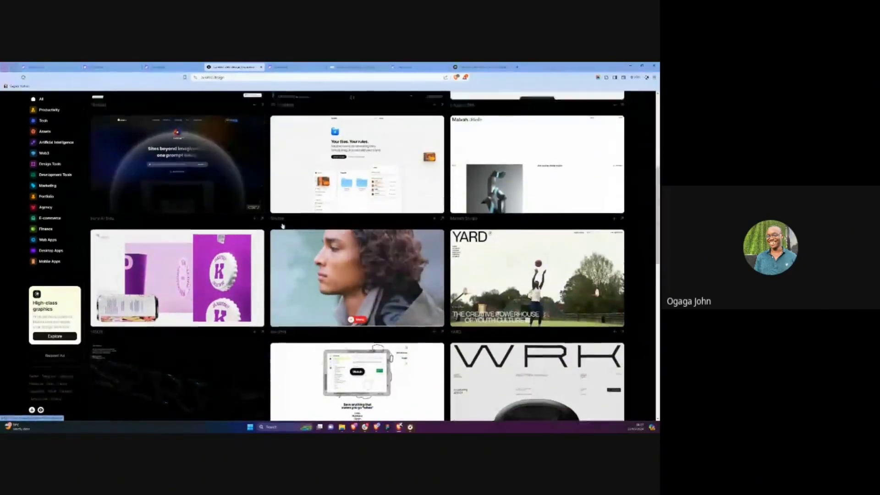
# Switch back to Figma and survey the full set of reference groups across the canvas
pyautogui.click(388, 426)
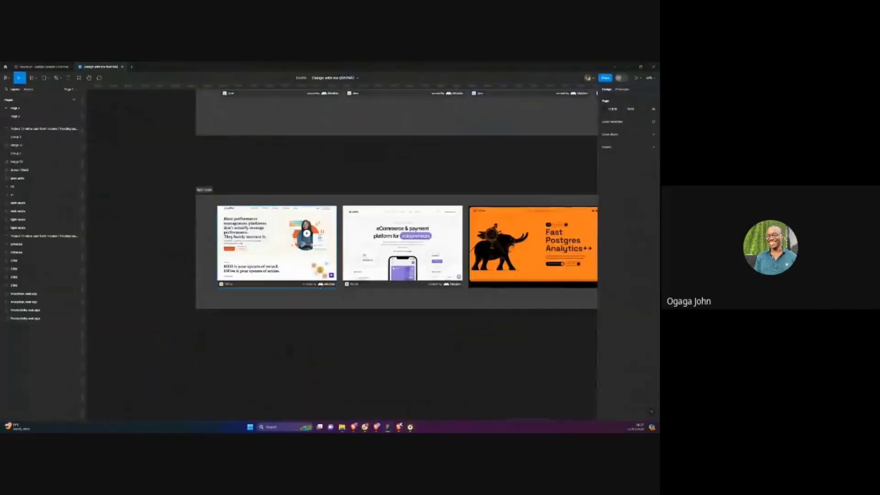
pyautogui.scroll(-8, 379, 232)
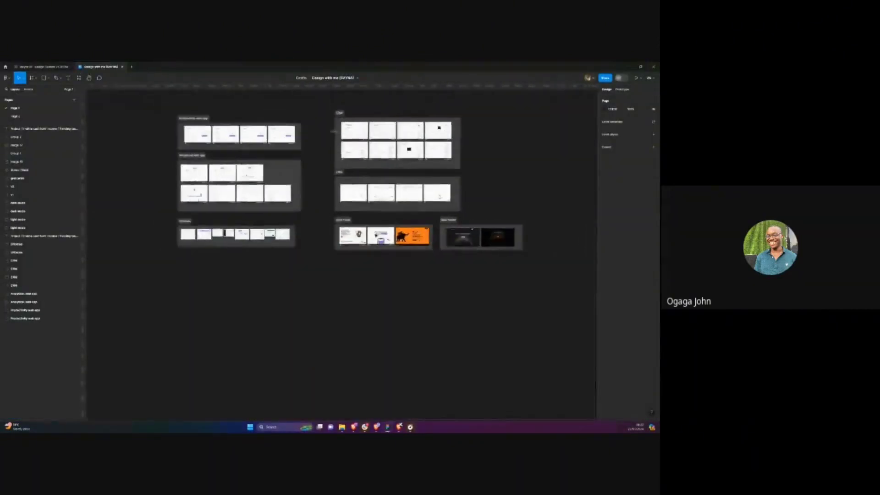
pyautogui.hscroll(-5, 311, 247)
pyautogui.hscroll(-8, 310, 246)
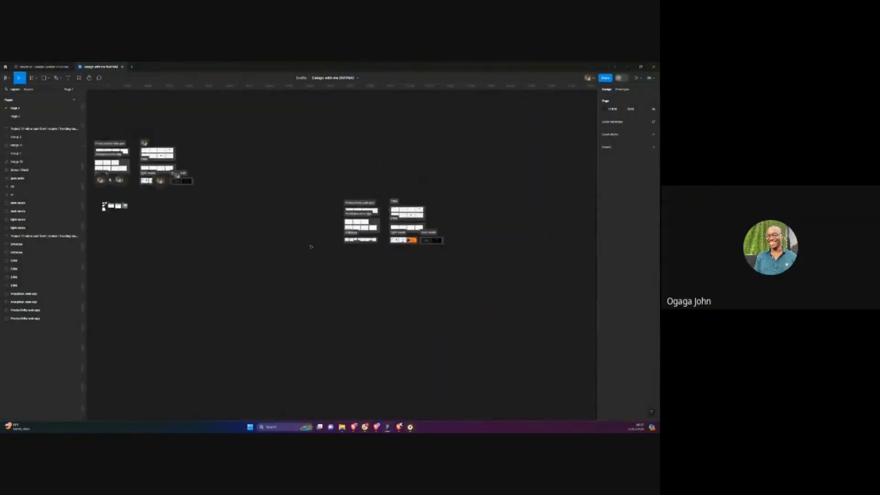
pyautogui.scroll(3, 305, 240)
pyautogui.scroll(3, 182, 164)
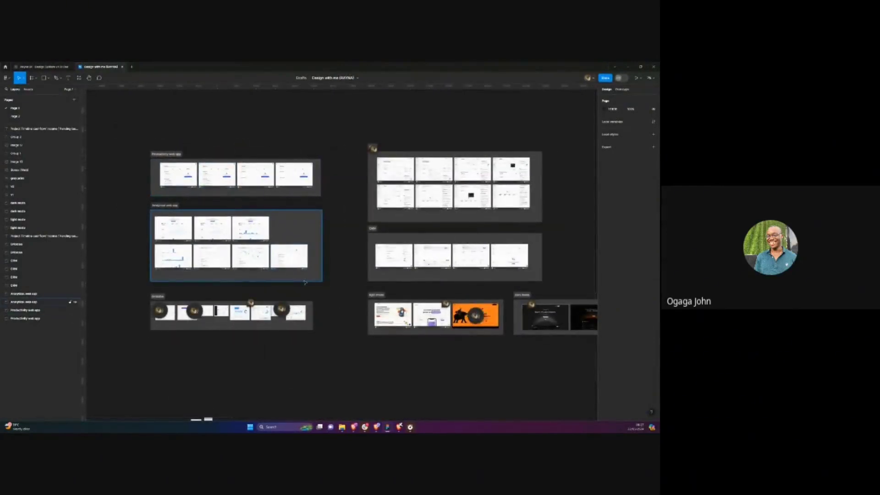
# Inspect the row of dashboard designs in the group beneath the Typefully analytics references
pyautogui.keyDown('ctrl'); pyautogui.scroll(5, 124, 354); pyautogui.keyUp('ctrl')
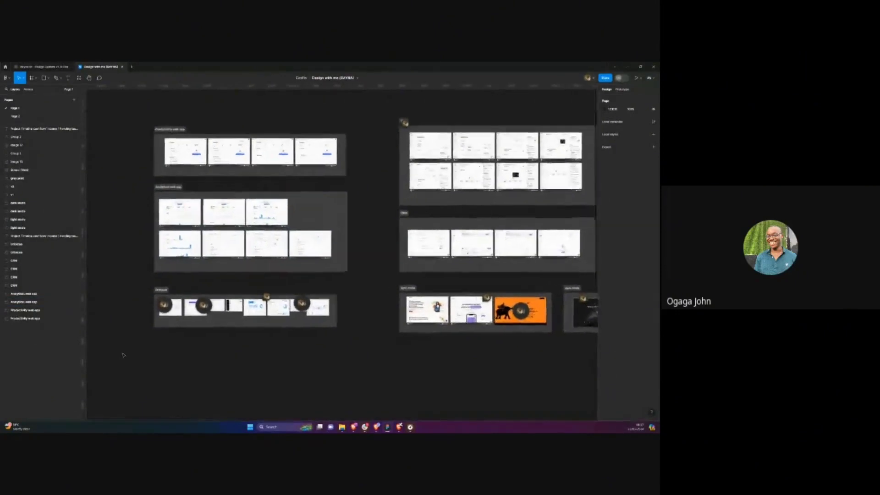
pyautogui.keyDown('ctrl'); pyautogui.scroll(5, 124, 354); pyautogui.keyUp('ctrl')
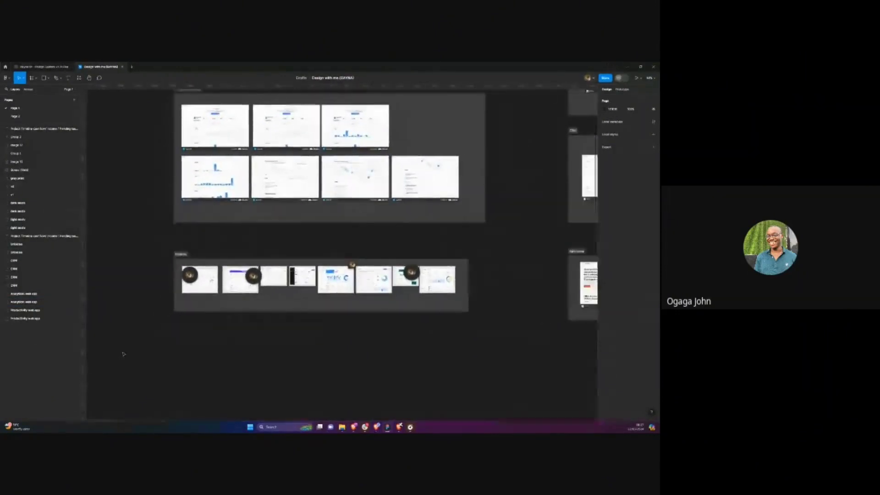
pyautogui.keyDown('ctrl'); pyautogui.scroll(5, 159, 310); pyautogui.keyUp('ctrl')
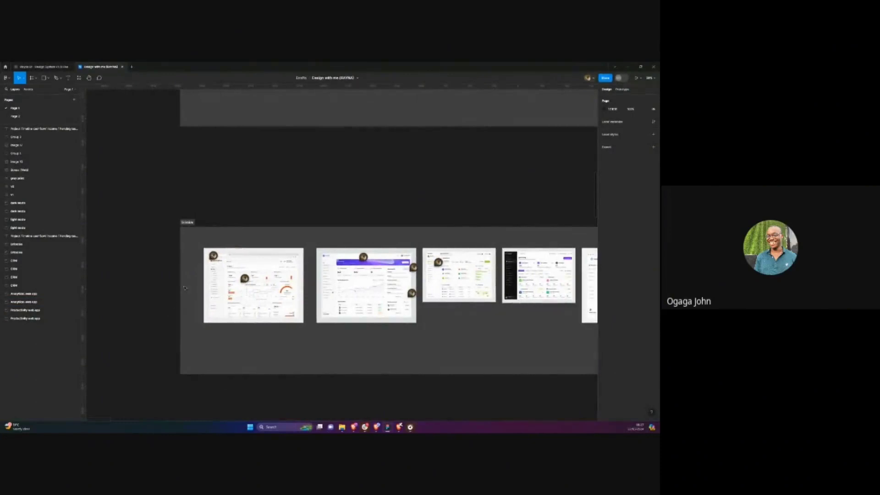
pyautogui.keyDown('ctrl'); pyautogui.scroll(-5, 172, 291); pyautogui.keyUp('ctrl')
pyautogui.scroll(4, 172, 290)
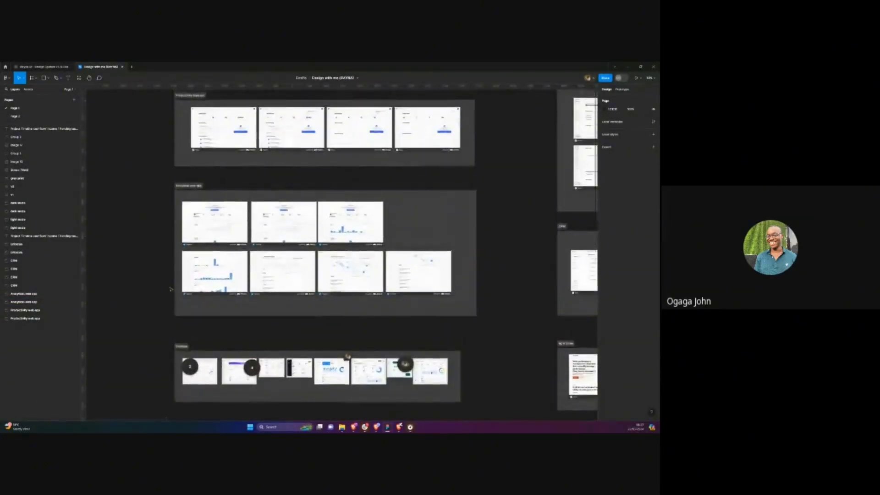
# Examine the Typefully analytics screenshots and their line and bar charts up close
pyautogui.scroll(2, 171, 289)
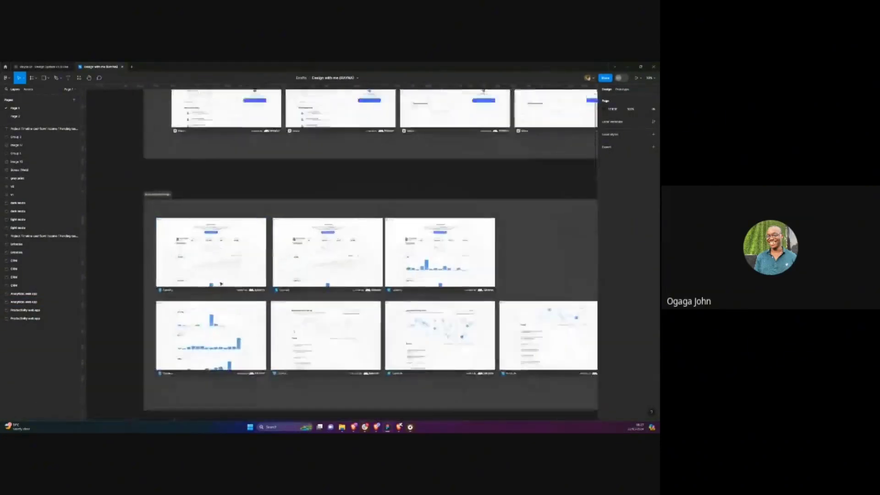
pyautogui.keyDown('ctrl'); pyautogui.scroll(3, 221, 284); pyautogui.keyUp('ctrl')
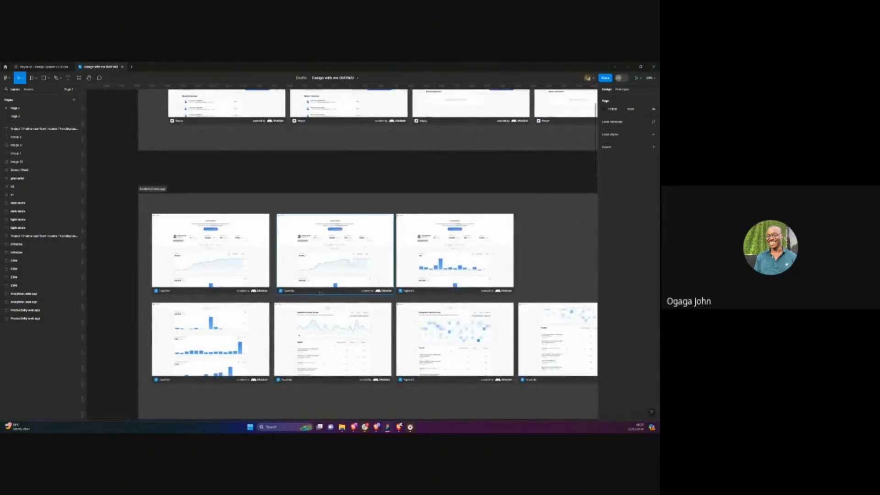
pyautogui.keyDown('ctrl'); pyautogui.scroll(3, 322, 291); pyautogui.keyUp('ctrl')
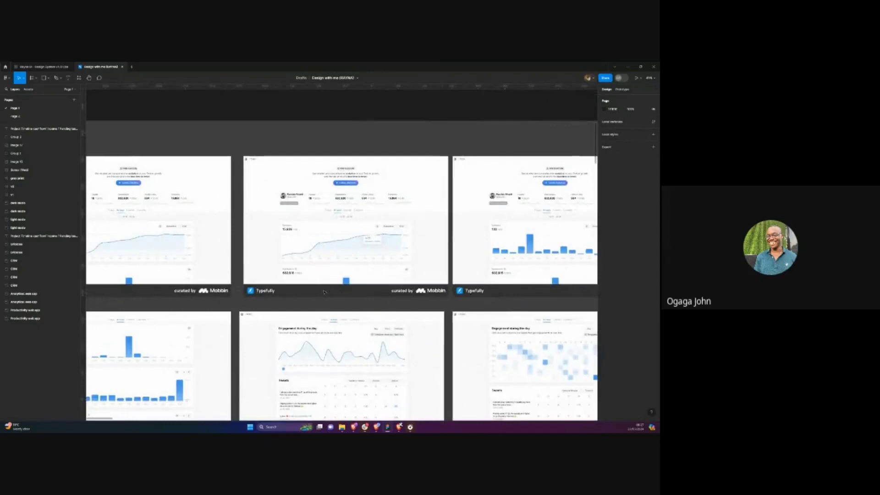
# Move from the Typefully screenshots to the dashboard design row and view the orange EcomMetrics dashboard up close
pyautogui.keyDown('ctrl'); pyautogui.scroll(-5, 323, 292); pyautogui.keyUp('ctrl')
pyautogui.scroll(-3, 284, 275)
pyautogui.keyDown('ctrl'); pyautogui.scroll(6, 245, 252); pyautogui.keyUp('ctrl')
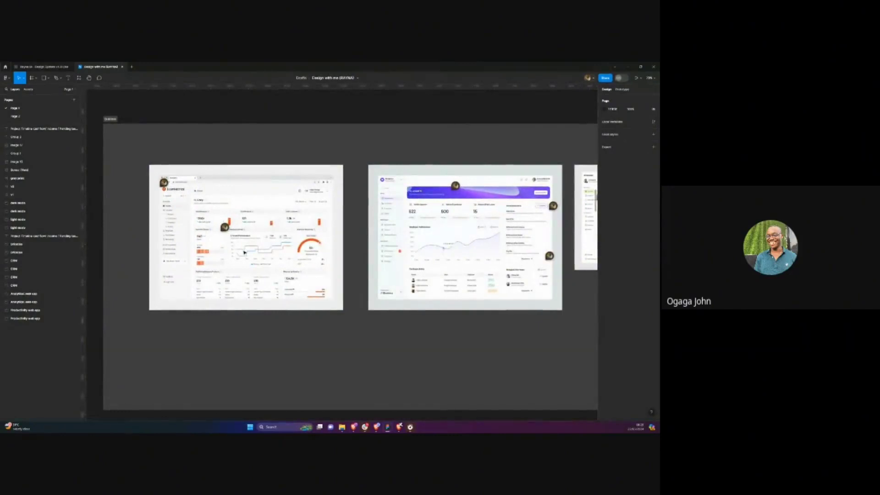
pyautogui.keyDown('ctrl'); pyautogui.scroll(2, 245, 252); pyautogui.keyUp('ctrl')
pyautogui.keyDown('ctrl'); pyautogui.scroll(1, 198, 192); pyautogui.keyUp('ctrl')
pyautogui.keyDown('ctrl'); pyautogui.scroll(1, 198, 191); pyautogui.keyUp('ctrl')
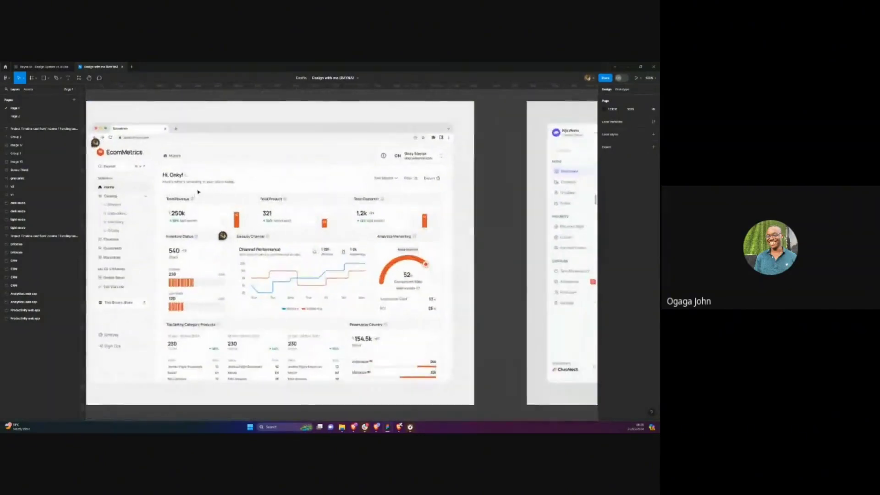
pyautogui.keyDown('ctrl'); pyautogui.scroll(-6, 198, 192); pyautogui.keyUp('ctrl')
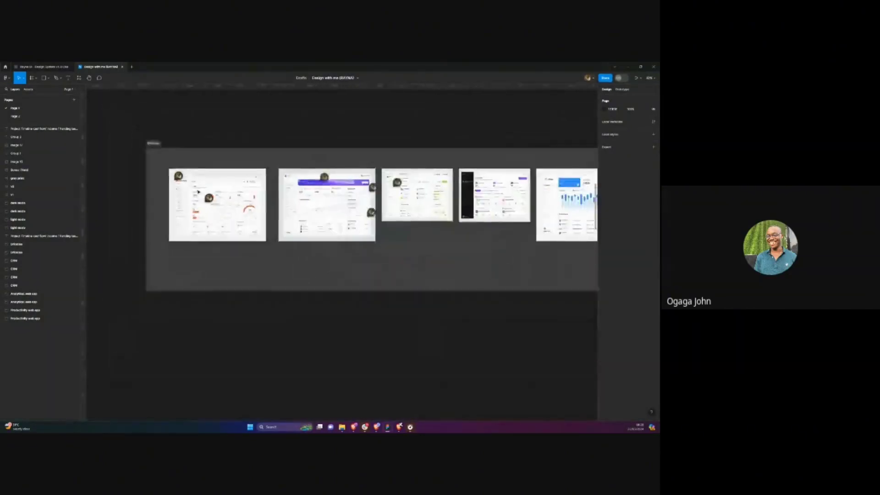
pyautogui.keyDown('ctrl'); pyautogui.scroll(6, 198, 192); pyautogui.keyUp('ctrl')
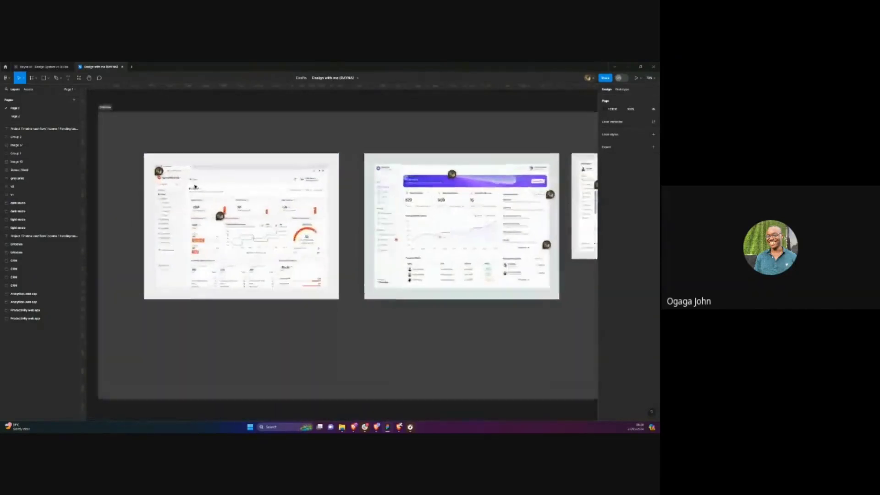
# Survey the dashboard references along the row, from EcomMetrics through to the last design with the donut chart
pyautogui.keyDown('ctrl'); pyautogui.scroll(-3, 198, 192); pyautogui.keyUp('ctrl')
pyautogui.hscroll(5, 198, 192)
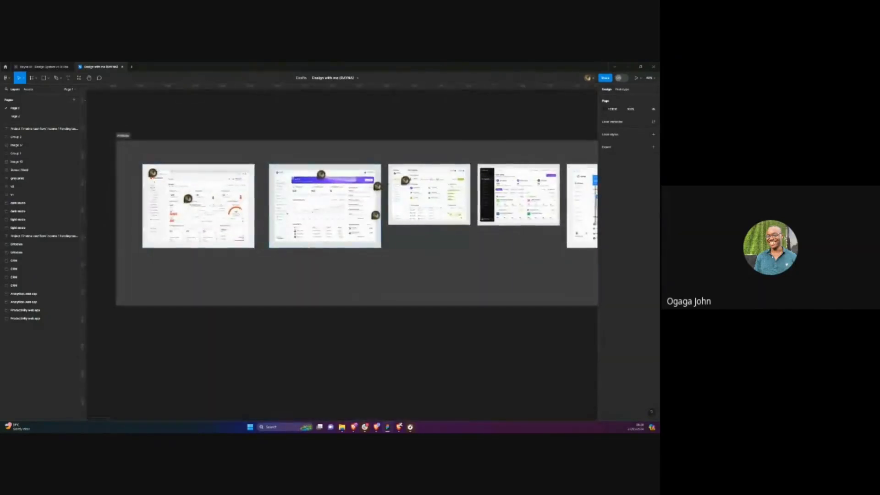
pyautogui.hscroll(3, 342, 201)
pyautogui.keyDown('ctrl'); pyautogui.scroll(2, 341, 202); pyautogui.keyUp('ctrl')
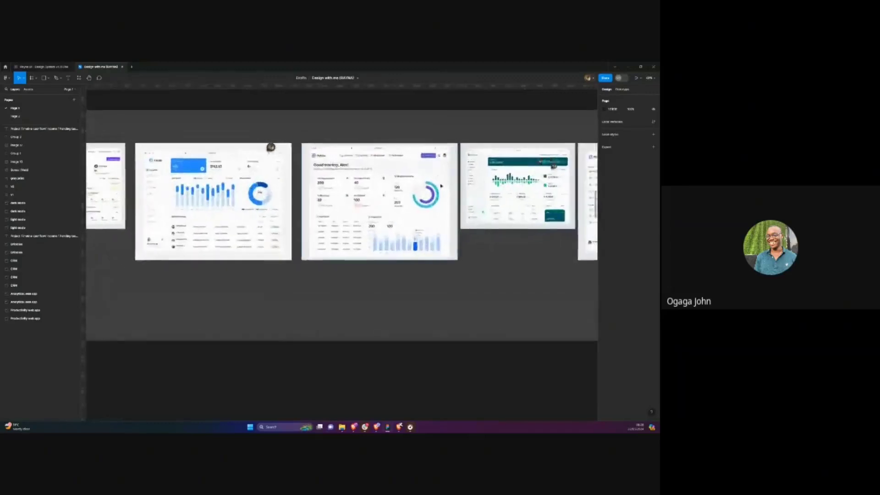
pyautogui.hscroll(5, 341, 202)
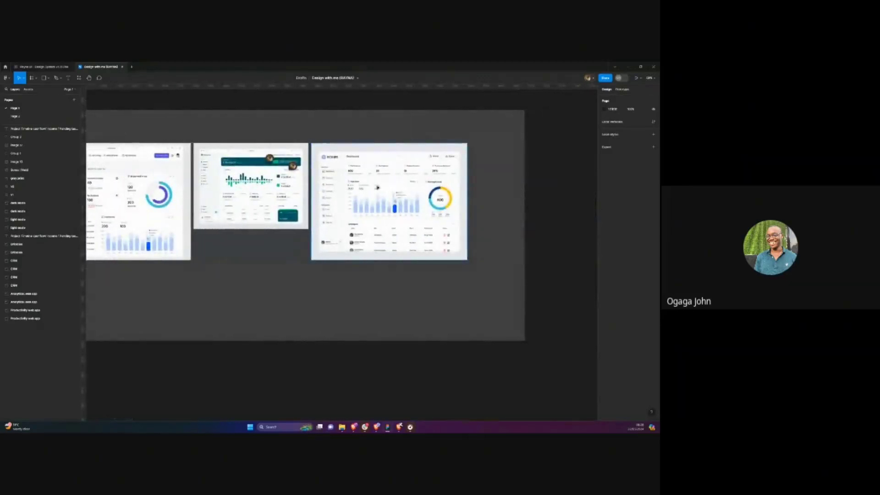
pyautogui.hscroll(8, 377, 187)
pyautogui.keyDown('ctrl'); pyautogui.scroll(2, 272, 198); pyautogui.keyUp('ctrl')
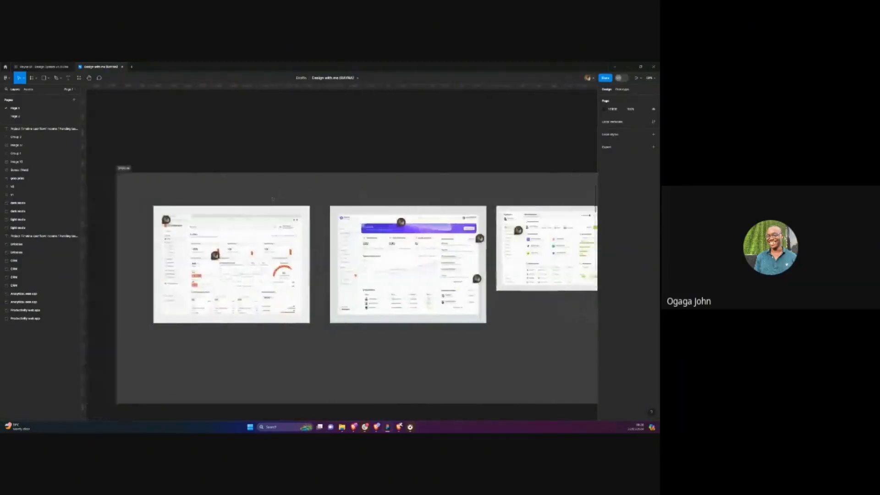
# Examine the EcomMetrics dashboard and preview the comments pinned to its header area and inventory section
pyautogui.hscroll(-3, 272, 198)
pyautogui.keyDown('ctrl'); pyautogui.scroll(4, 215, 227); pyautogui.keyUp('ctrl')
pyautogui.moveTo(255, 211)
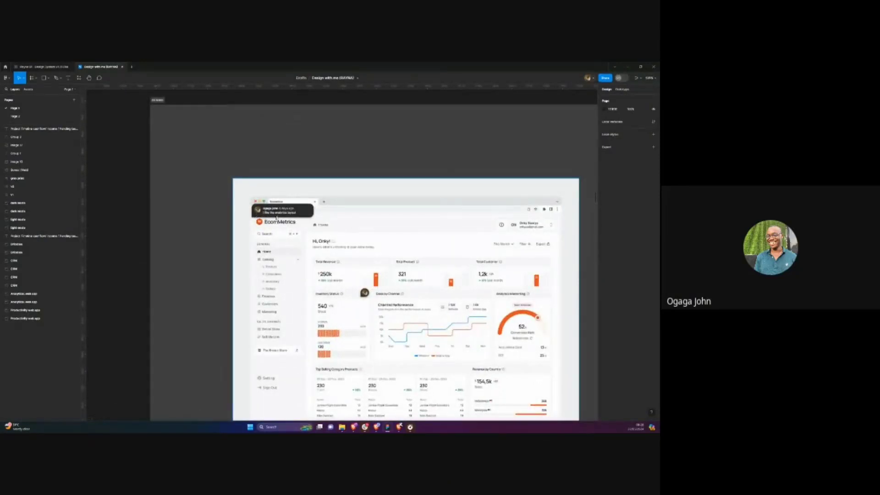
pyautogui.scroll(-2, 306, 261)
pyautogui.hscroll(2, 306, 261)
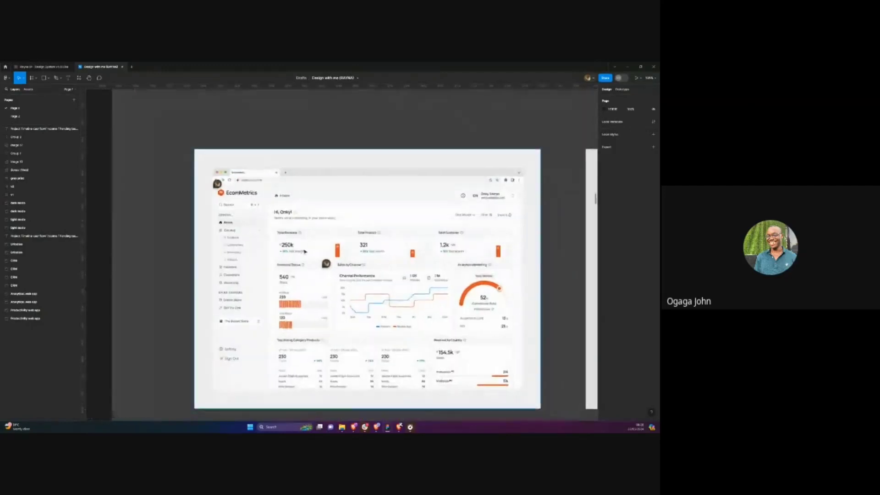
pyautogui.moveTo(327, 264)
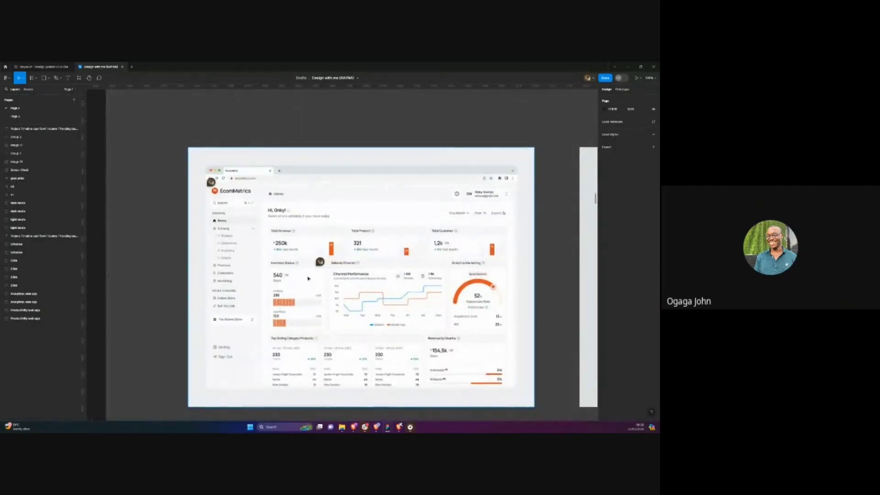
pyautogui.scroll(4, 308, 278)
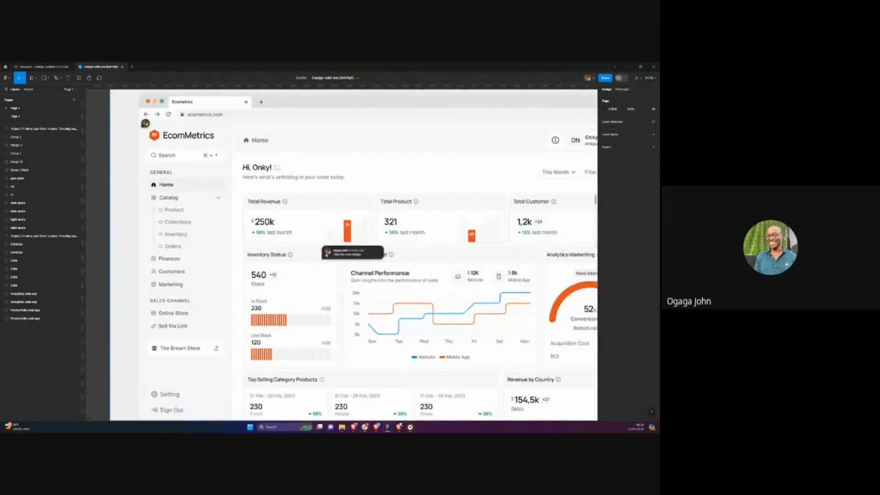
# Examine the purple employee dashboard beside EcomMetrics and preview the comment pinned to its welcome banner
pyautogui.press('n')
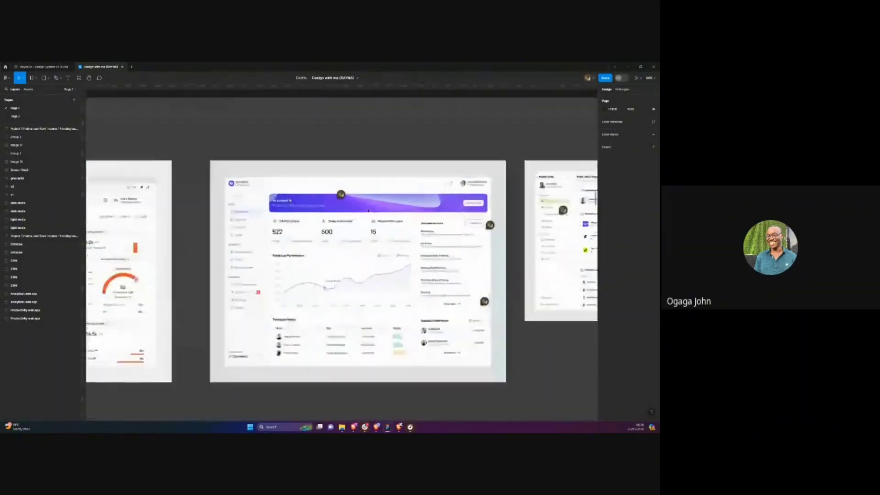
pyautogui.moveTo(332, 196)
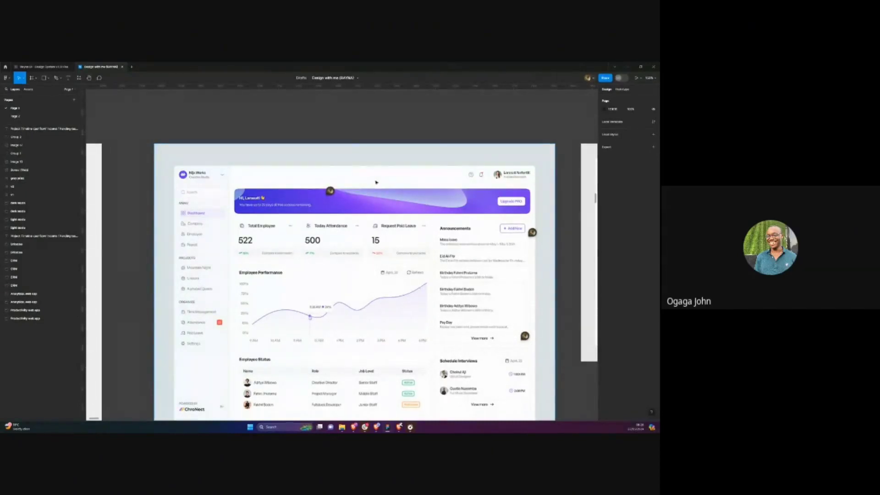
pyautogui.moveTo(375, 182); pyautogui.dragTo(346, 175)
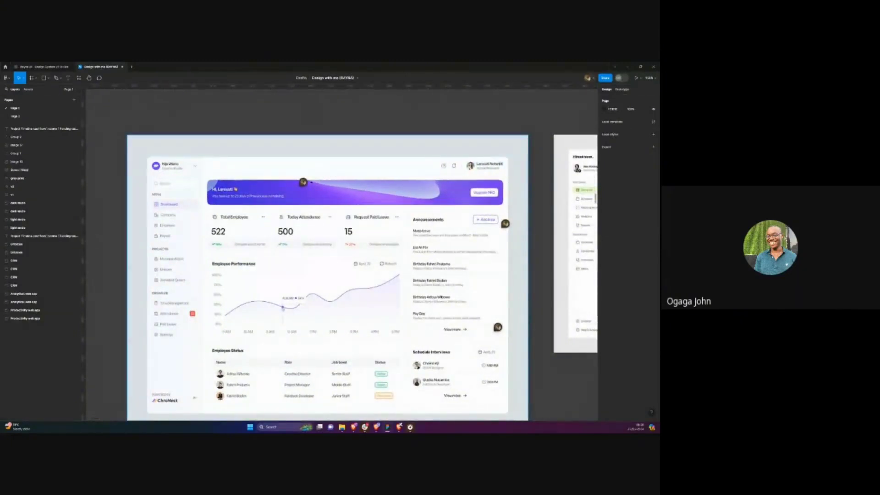
pyautogui.moveTo(304, 185)
pyautogui.hscroll(10, 321, 193)
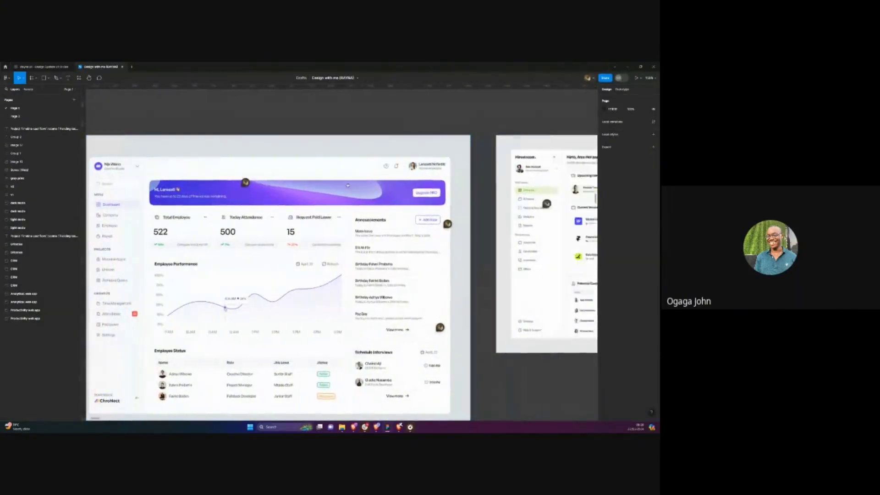
# Inspect the green Hirestream dashboard, its sidebar menu and pinned comment, and compare it with the adjacent dark-sidebar hiring design
pyautogui.moveTo(266, 195)
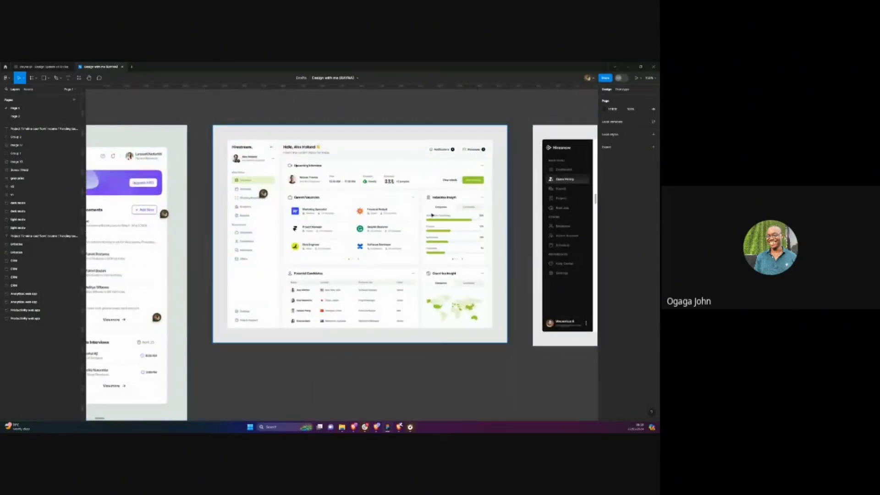
pyautogui.hscroll(5, 408, 201)
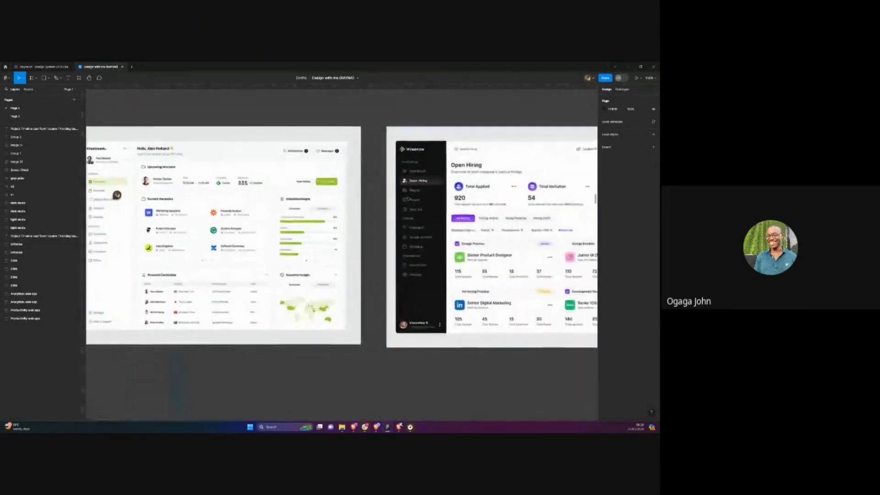
pyautogui.hscroll(-2, 209, 193)
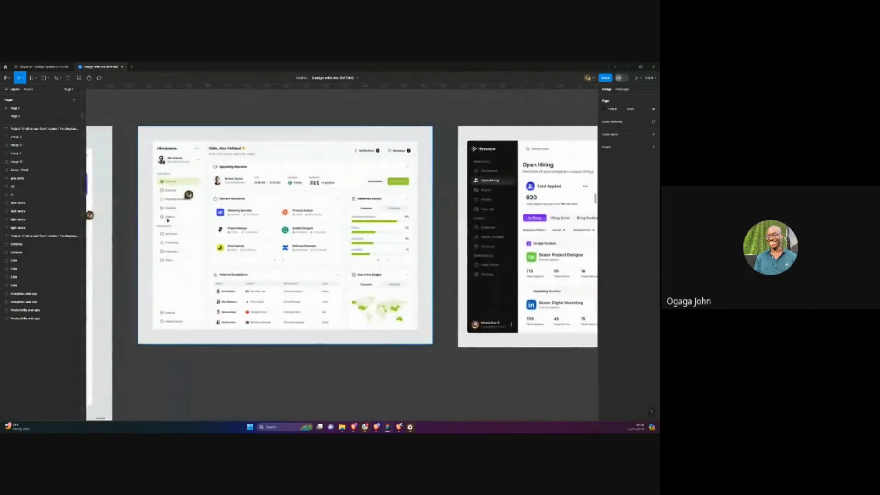
pyautogui.scroll(3, 161, 206)
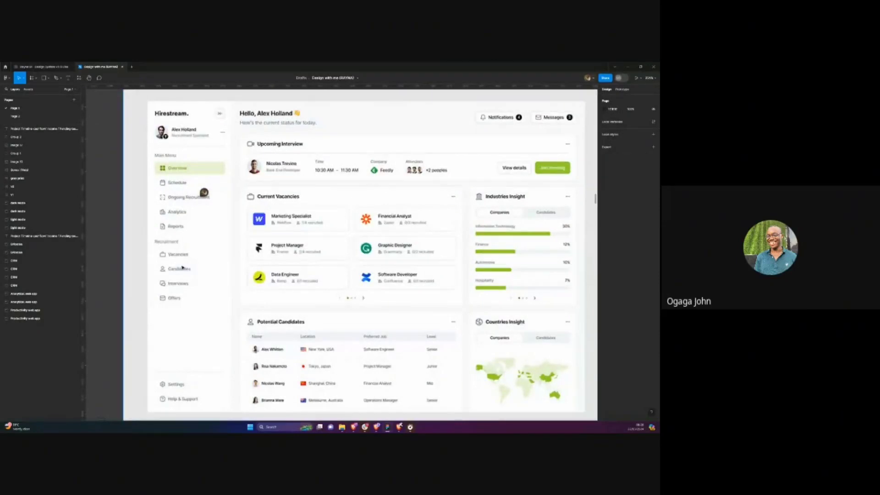
pyautogui.scroll(-3, 183, 268)
pyautogui.hscroll(5, 449, 244)
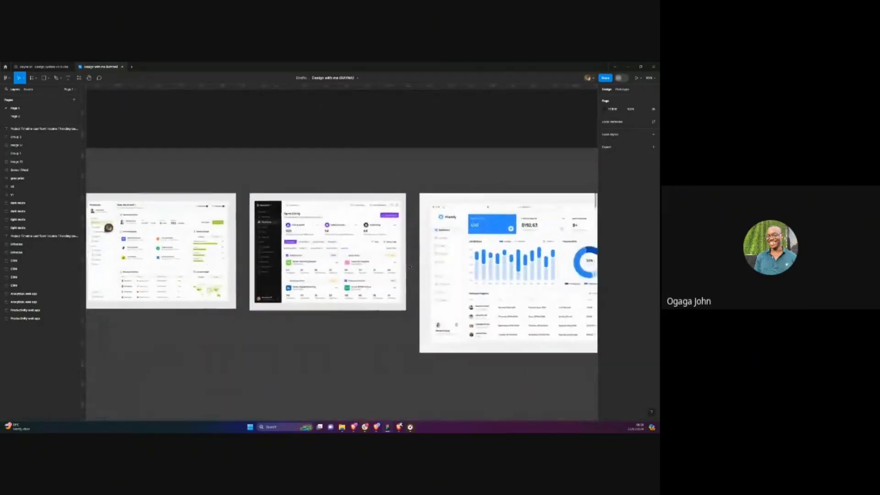
# Inspect the blue Handly dashboard with its job statistics bars and progress donut chart
pyautogui.scroll(3, 449, 244)
pyautogui.hscroll(3, 450, 244)
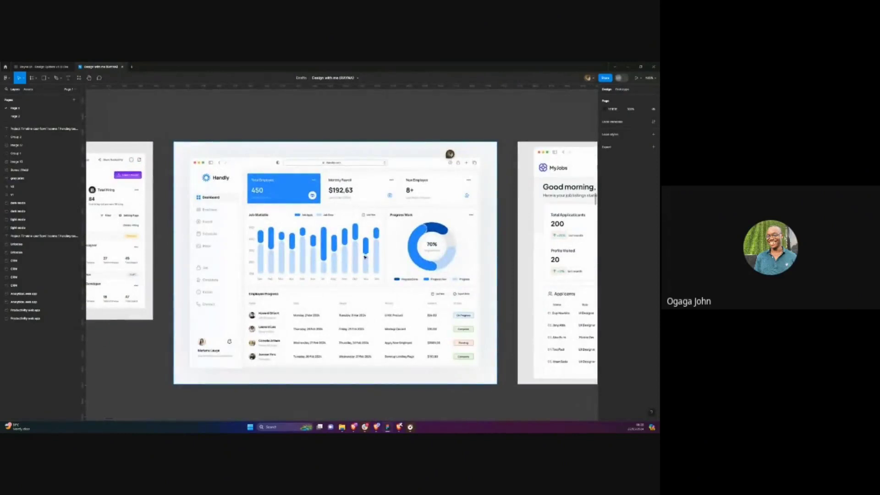
pyautogui.hscroll(10, 364, 256)
pyautogui.scroll(-3, 363, 257)
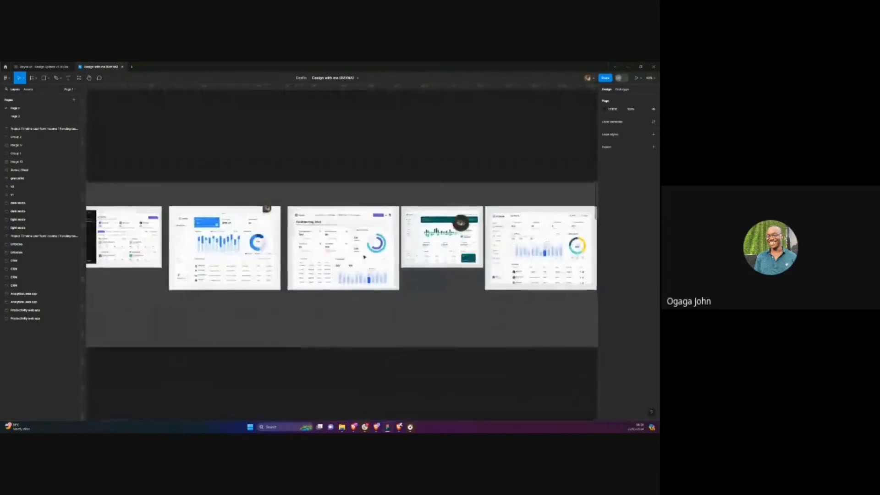
# Open the comment pinned to the teal finance dashboard's balance banner, then close it and check the cash flow comment
pyautogui.hscroll(5, 380, 220)
pyautogui.scroll(8, 380, 219)
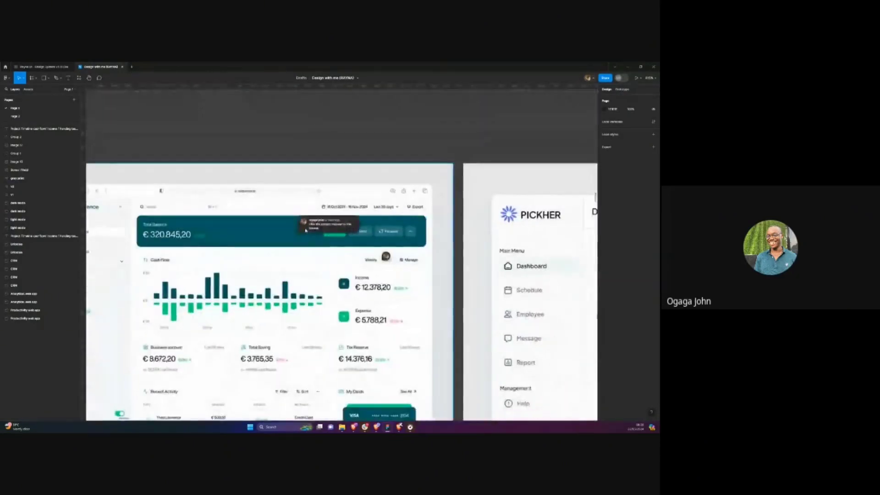
pyautogui.click(306, 229)
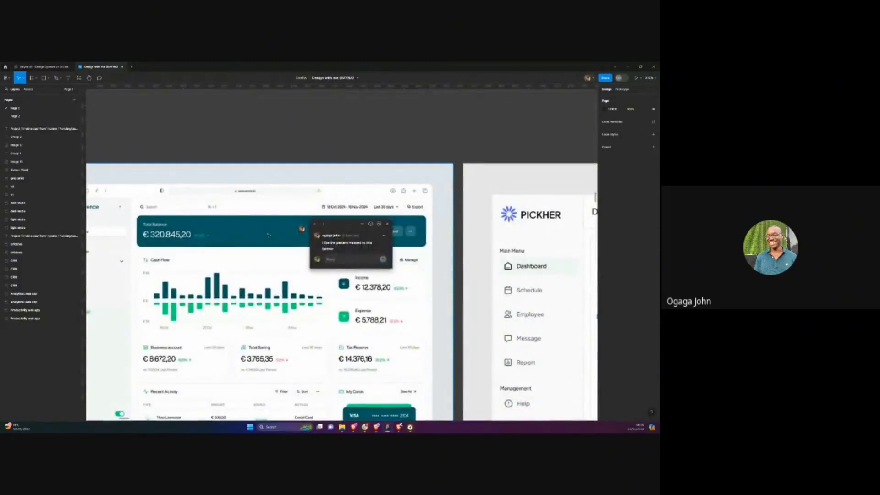
pyautogui.click(211, 222)
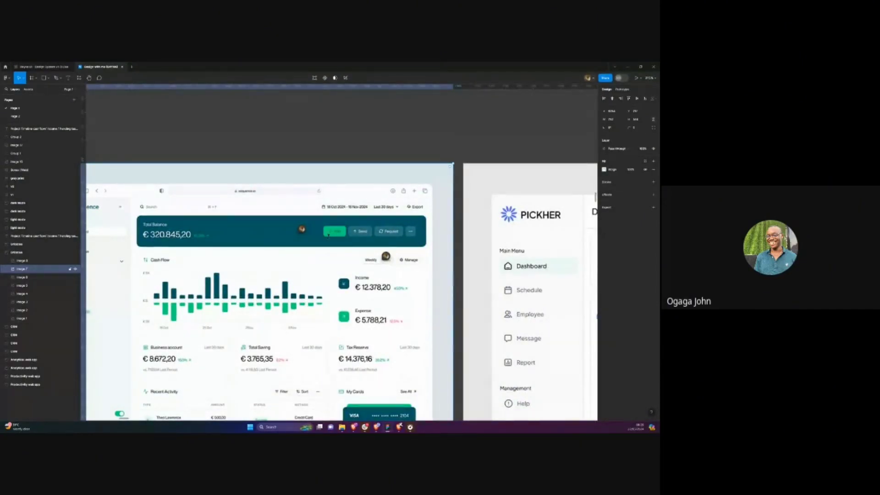
pyautogui.moveTo(389, 257)
pyautogui.press('Escape')
pyautogui.scroll(-10, 378, 162)
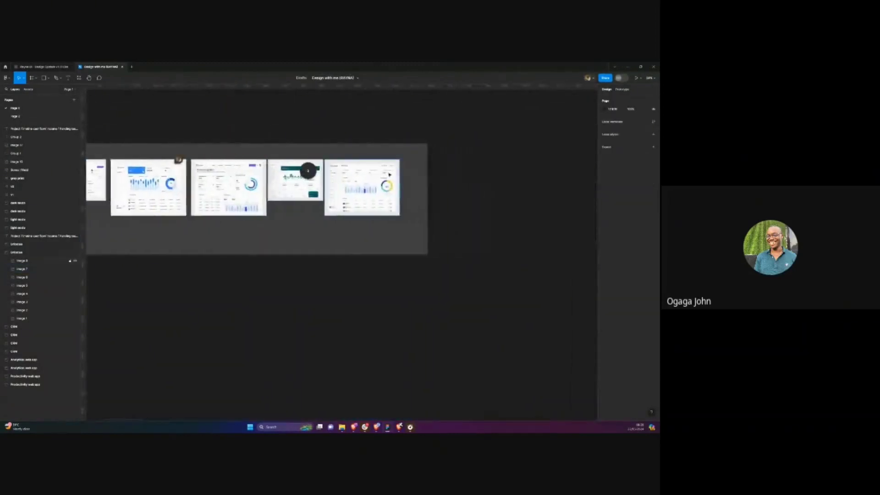
# Locate the light-mode landing page references on the canvas and view the 15Five and Uvodo pages
pyautogui.scroll(-5, 378, 162)
pyautogui.scroll(2, 387, 184)
pyautogui.hscroll(-3, 397, 202)
pyautogui.hscroll(3, 397, 201)
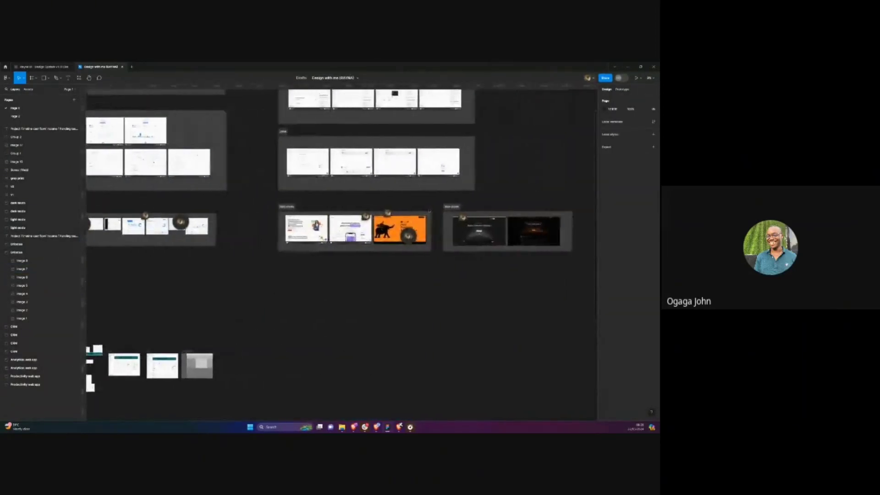
pyautogui.scroll(8, 321, 224)
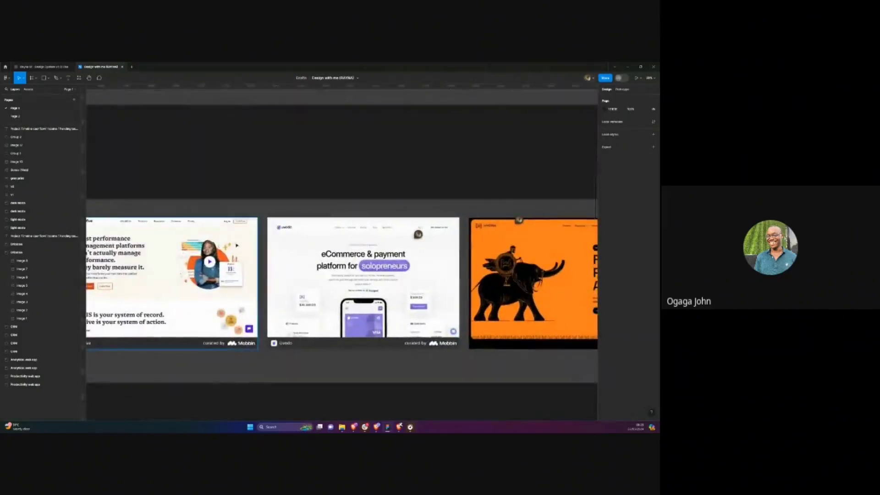
pyautogui.hscroll(-2, 254, 241)
pyautogui.scroll(-1, 255, 241)
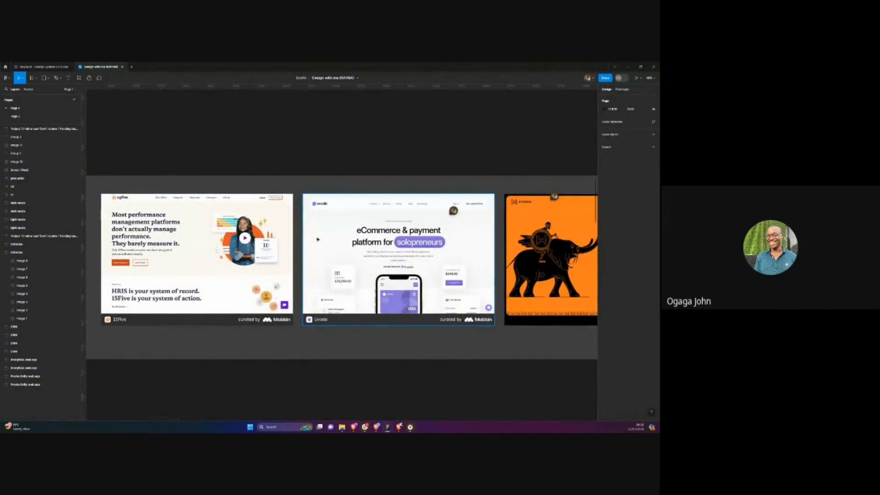
# Open the comment pinned near the navigation bar of the Uvodo landing page
pyautogui.hscroll(2, 366, 229)
pyautogui.scroll(5, 437, 219)
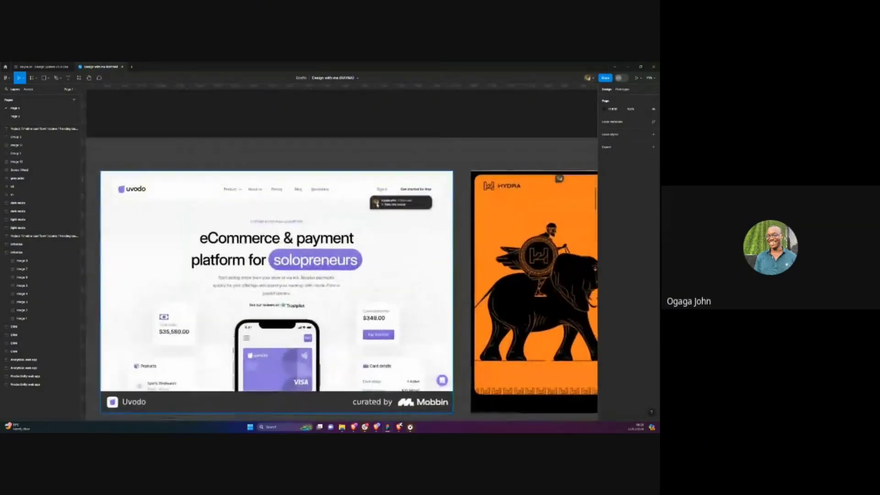
pyautogui.click(375, 203)
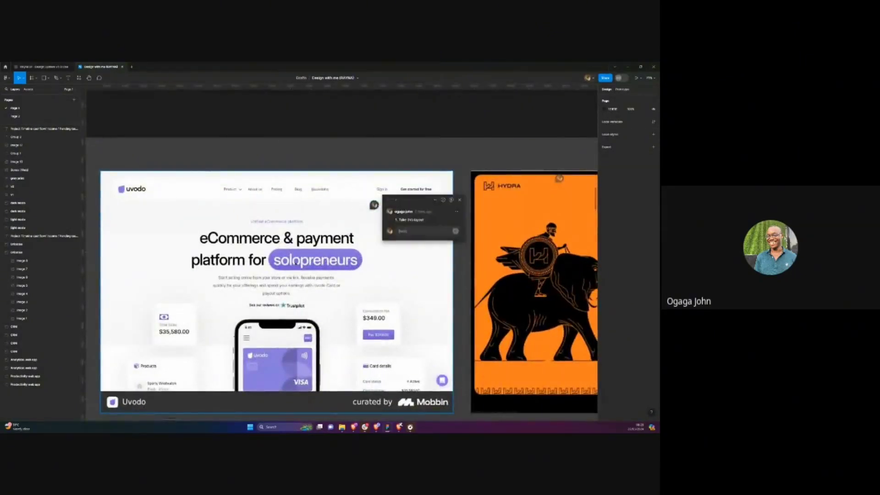
# Open the comment on the orange Hydra landing page's top edge and examine the page's border style
pyautogui.click(532, 284)
pyautogui.hotkey('shift', '2')
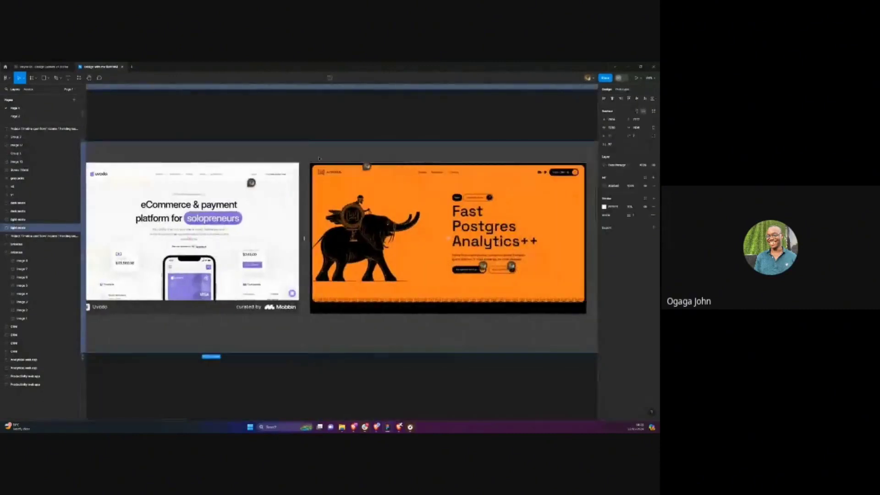
pyautogui.click(268, 173)
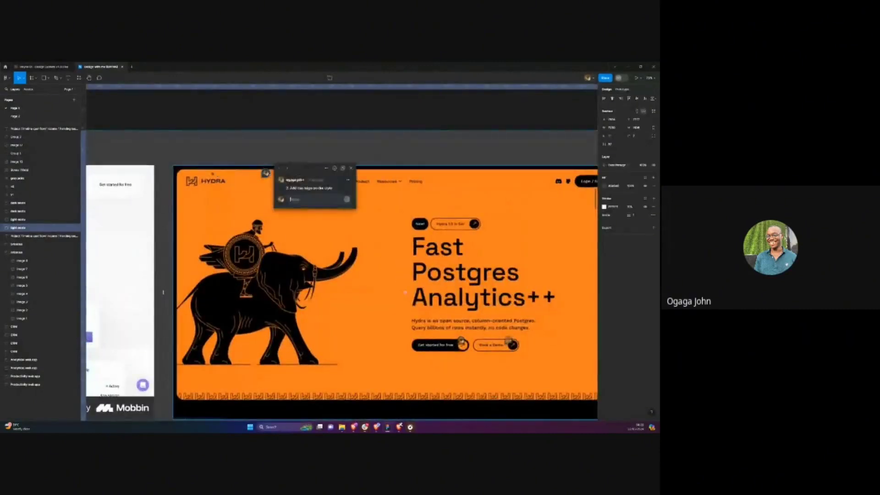
pyautogui.scroll(5, 200, 181)
pyautogui.scroll(-10, 200, 182)
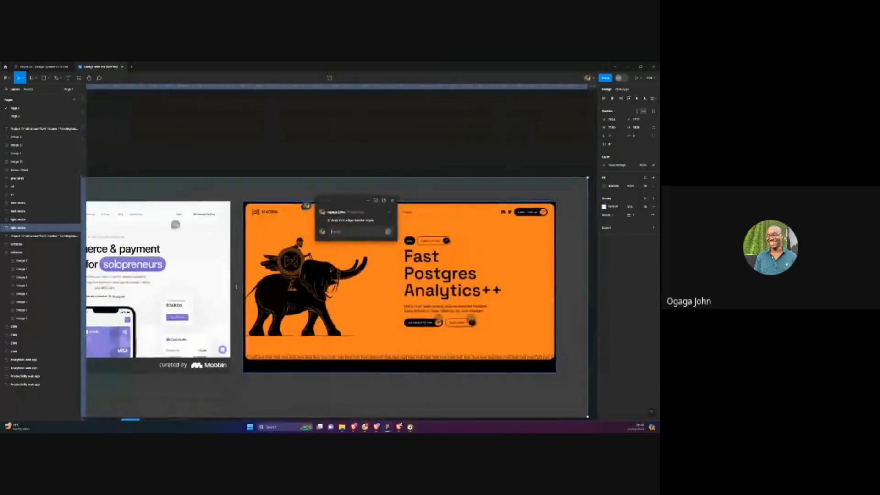
# Close the comment on the orange landing page and open the one pinned to the dark Outerbase landing page, then close it
pyautogui.click(344, 151)
pyautogui.scroll(-5, 344, 151)
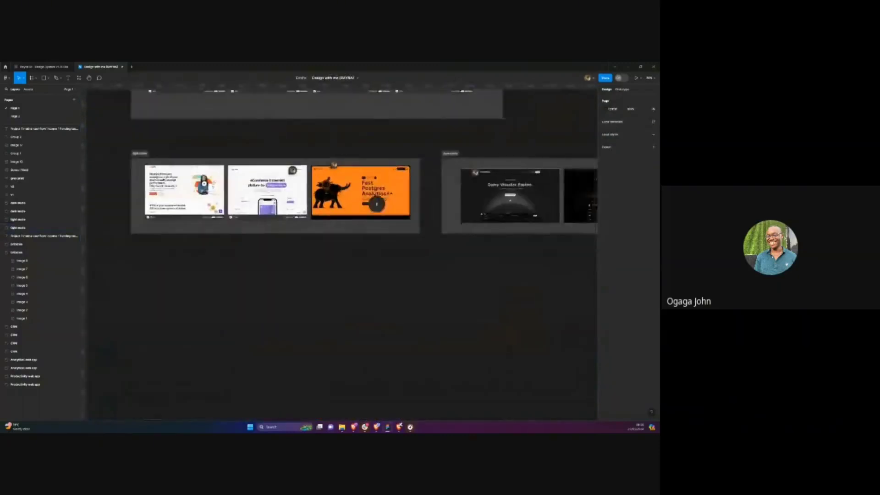
pyautogui.hscroll(3, 321, 175)
pyautogui.scroll(6, 303, 188)
pyautogui.scroll(3, 303, 188)
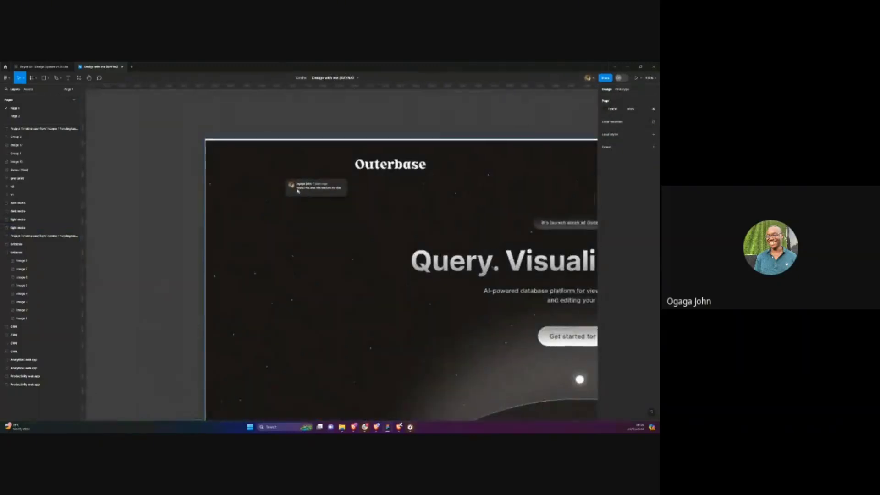
pyautogui.click(303, 189)
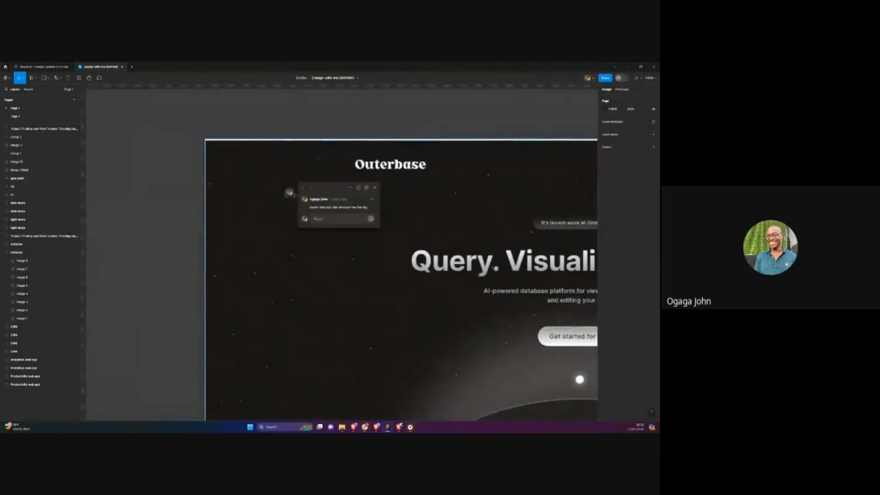
pyautogui.click(291, 127)
pyautogui.scroll(-5, 293, 129)
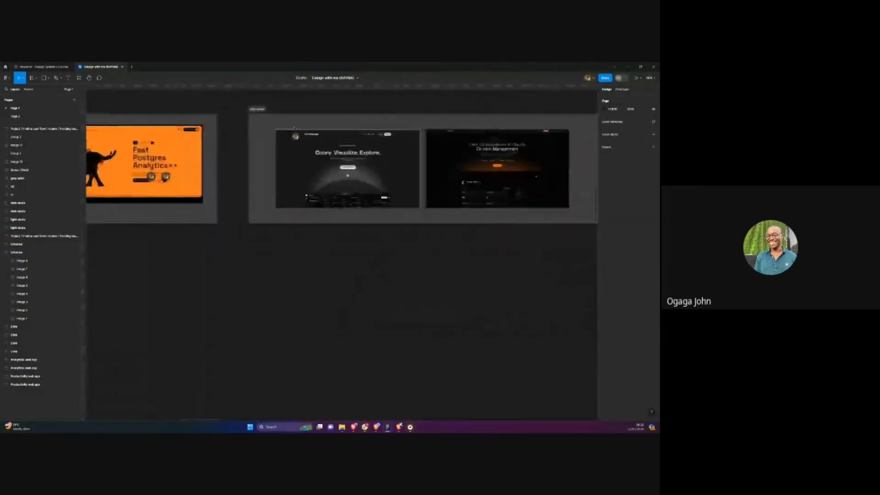
# Look over the light-mode and dark-mode landing page references side by side on the canvas
pyautogui.scroll(2, 284, 195)
pyautogui.scroll(1, 284, 194)
pyautogui.scroll(2, 181, 174)
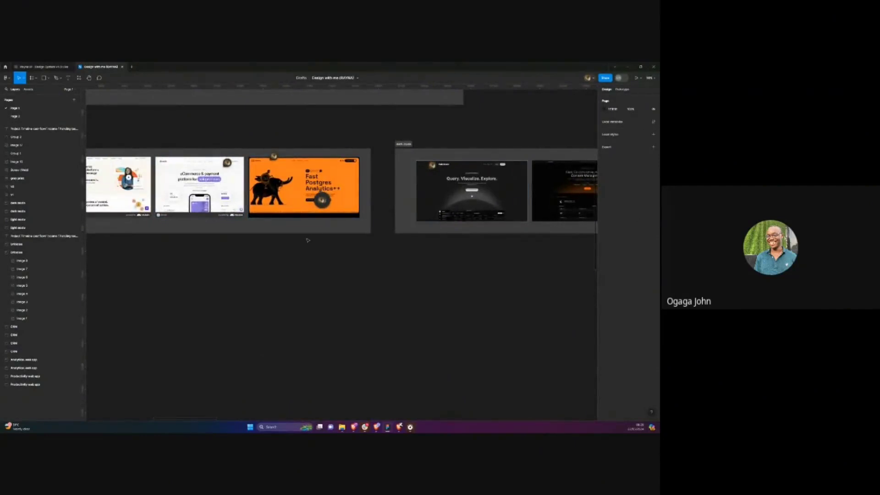
pyautogui.scroll(-2, 308, 239)
pyautogui.scroll(4, 308, 234)
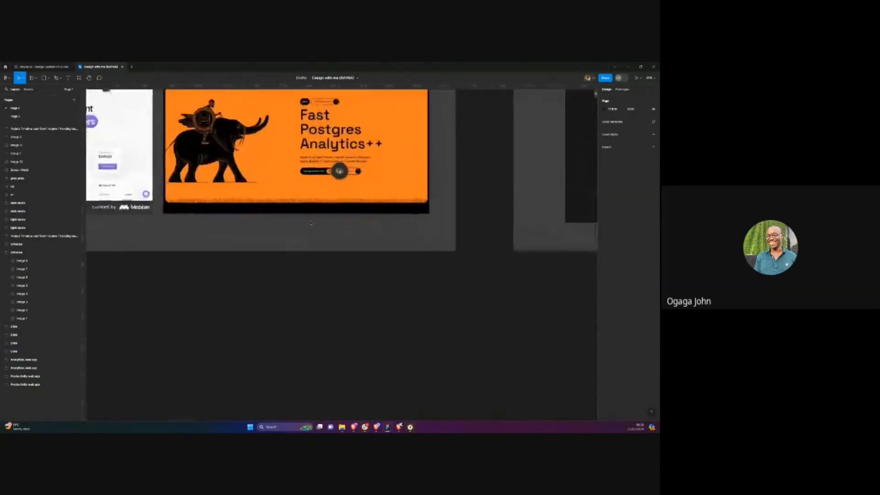
pyautogui.scroll(-4, 311, 225)
pyautogui.scroll(-3, 311, 223)
pyautogui.hscroll(-2, 257, 229)
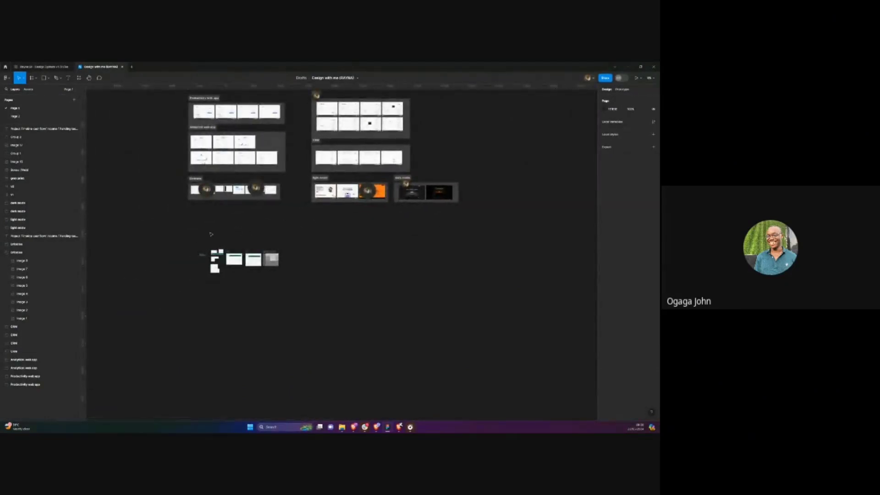
# Locate the bulleted feature list beside the Bonsai CRM references and select it
pyautogui.scroll(2, 232, 221)
pyautogui.scroll(3, 231, 221)
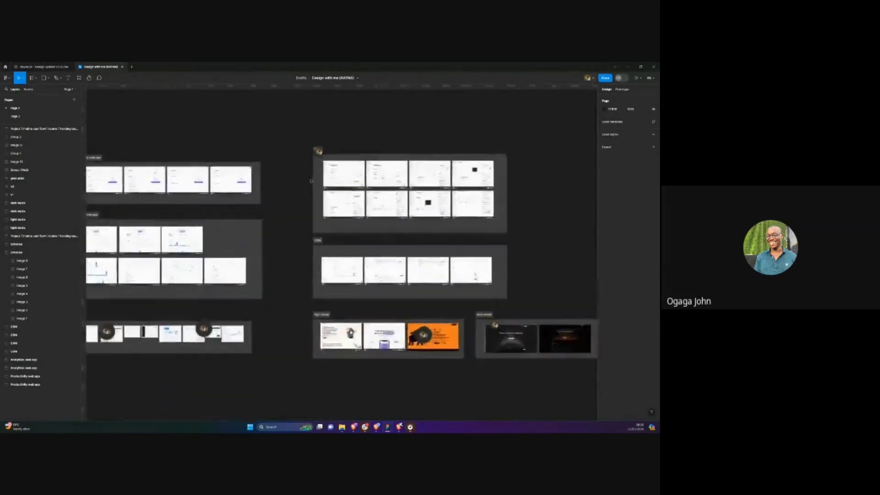
pyautogui.scroll(-6, 232, 222)
pyautogui.hscroll(3, 340, 239)
pyautogui.scroll(5, 416, 230)
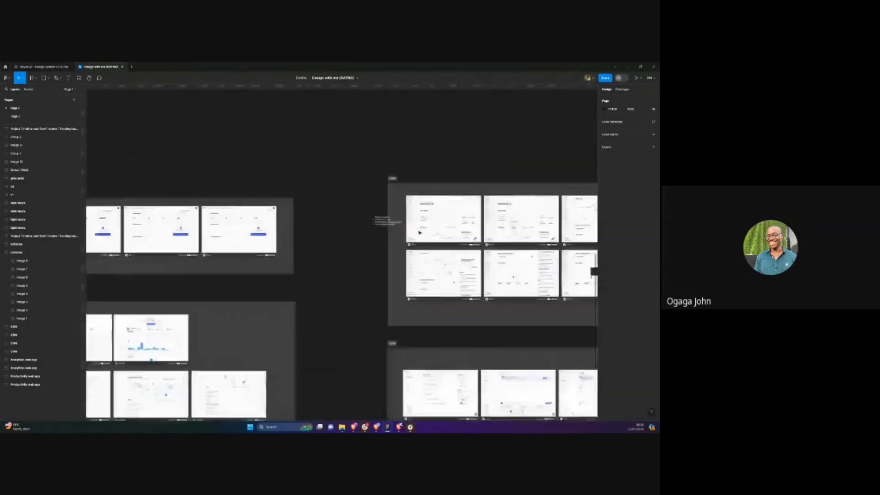
pyautogui.scroll(4, 415, 230)
pyautogui.hscroll(2, 415, 230)
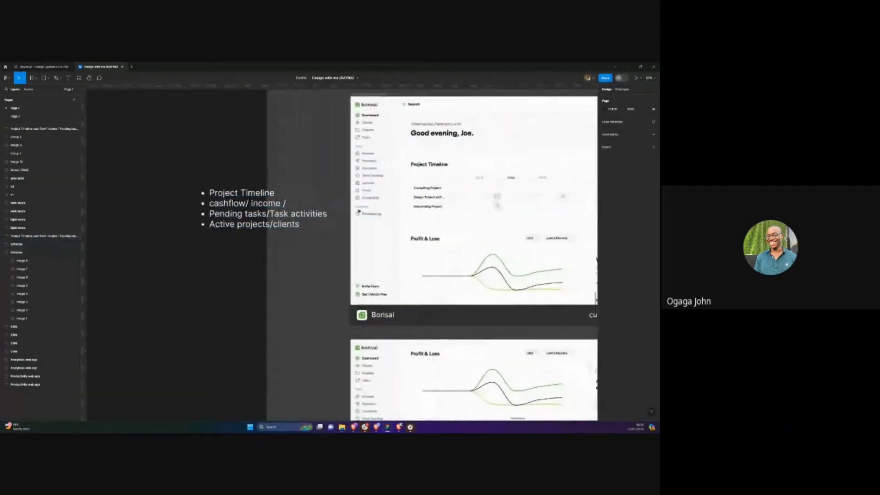
pyautogui.click(258, 196)
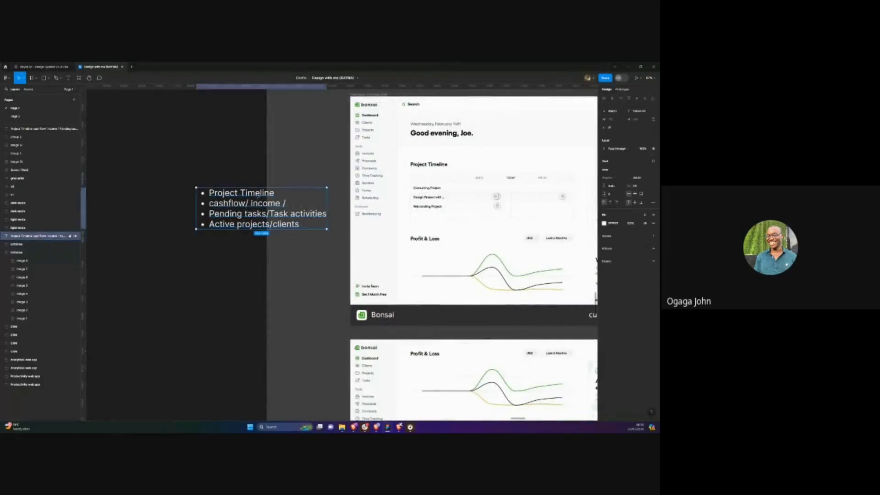
# Compare the feature list with the project timeline, profit and loss, tasks and activity sections of the Bonsai dashboards
pyautogui.hscroll(4, 288, 217)
pyautogui.scroll(1, 287, 217)
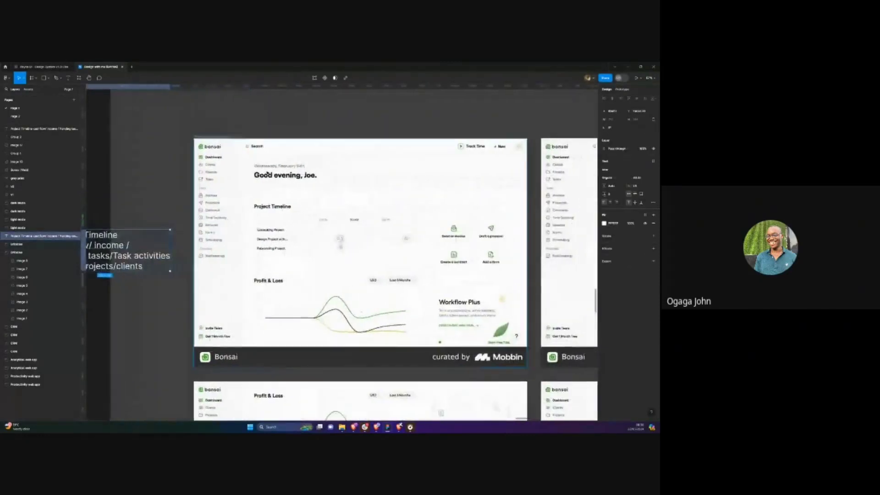
pyautogui.scroll(3, 213, 152)
pyautogui.scroll(-2, 320, 245)
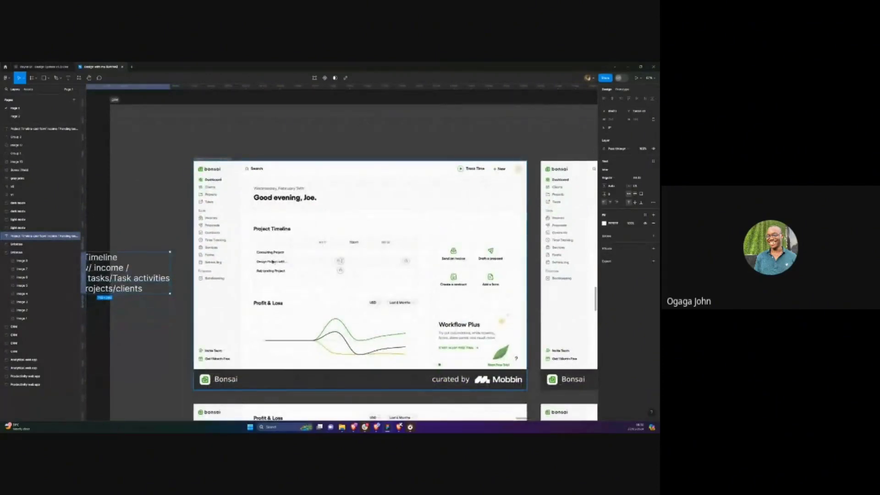
pyautogui.hscroll(-4, 196, 270)
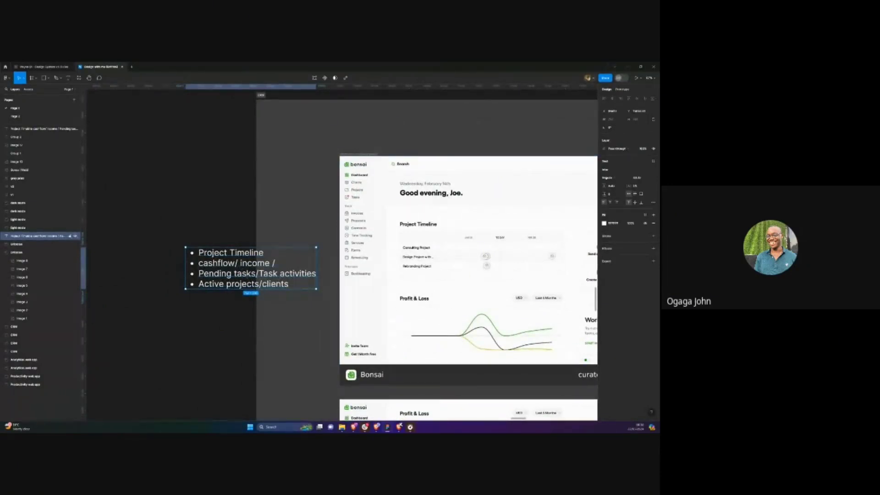
pyautogui.hscroll(5, 313, 281)
pyautogui.scroll(-3, 314, 280)
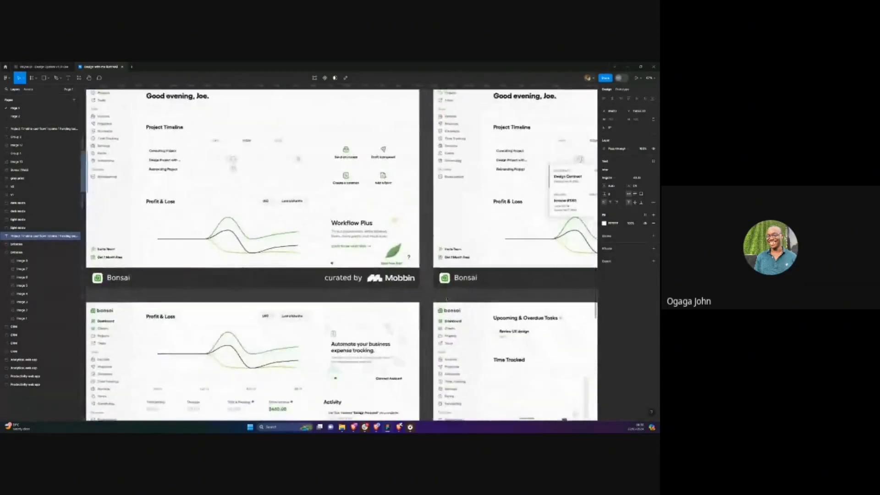
pyautogui.scroll(-3, 294, 264)
pyautogui.scroll(5, 294, 264)
pyautogui.scroll(-6, 295, 264)
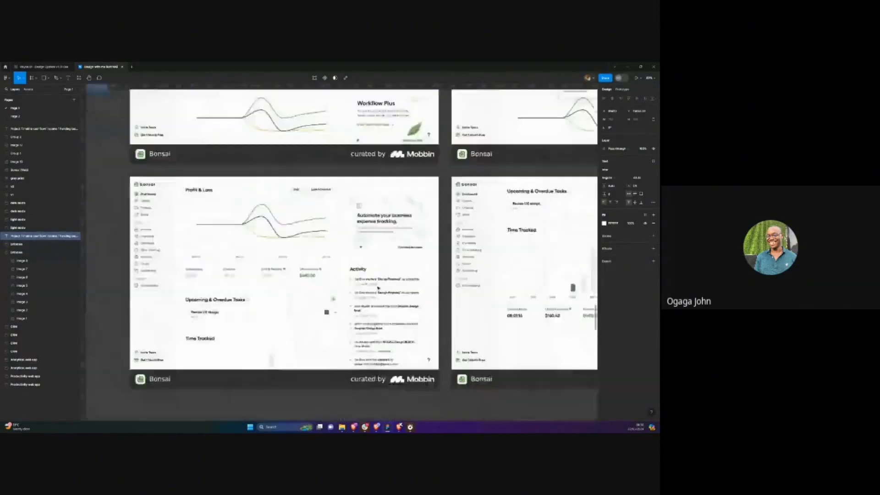
pyautogui.scroll(4, 294, 263)
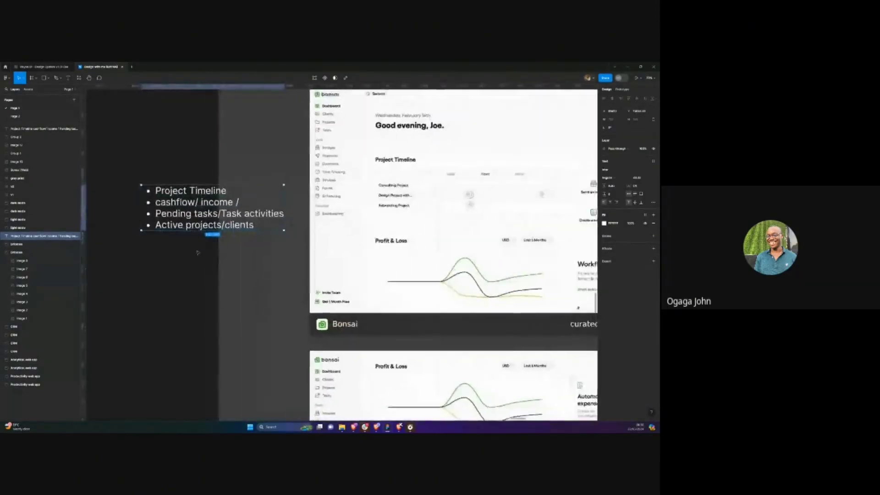
# Deselect the feature list and look over the complete set of CRM dashboard references
pyautogui.scroll(-6, 280, 260)
pyautogui.click(184, 273)
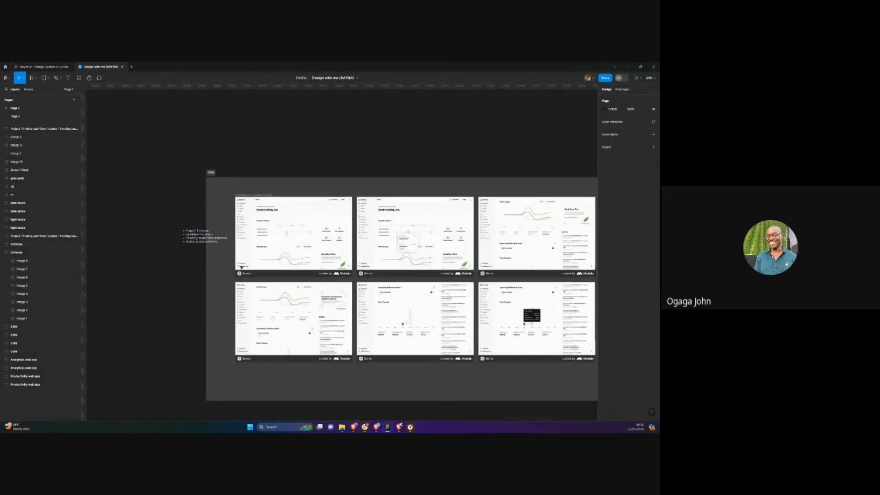
pyautogui.scroll(5, 162, 241)
pyautogui.scroll(-5, 366, 220)
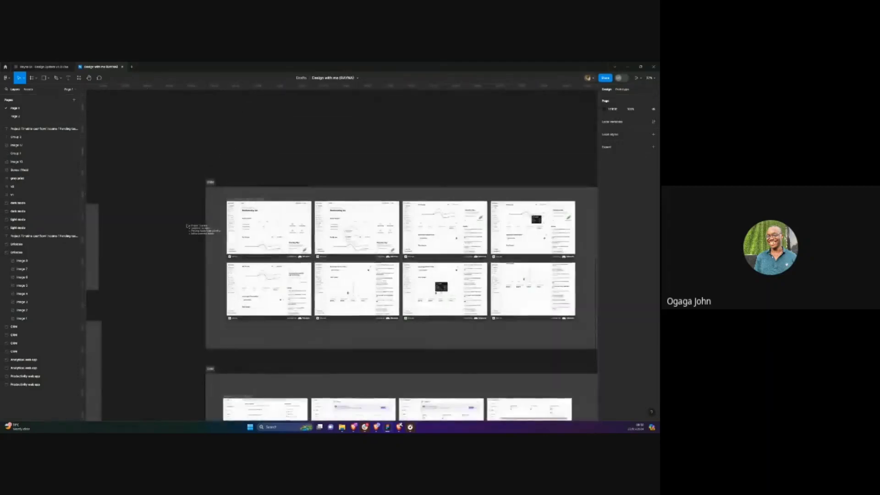
pyautogui.scroll(-2, 367, 220)
pyautogui.scroll(6, 494, 173)
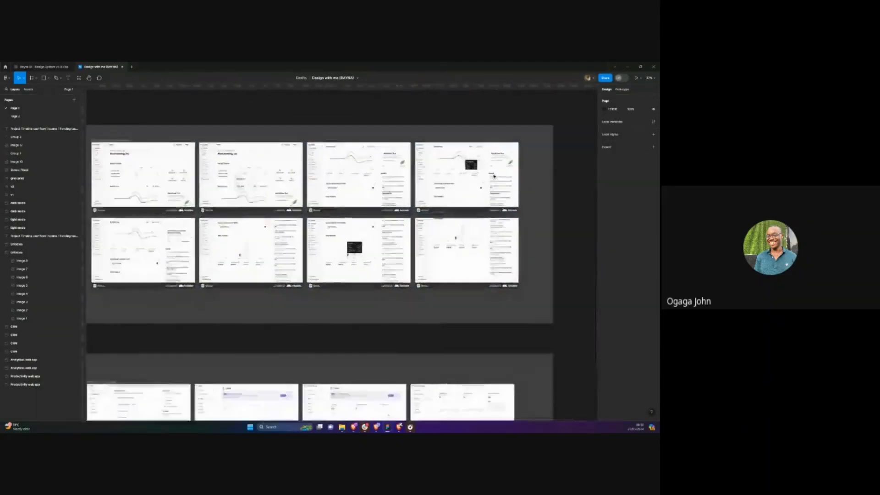
pyautogui.scroll(-10, 494, 173)
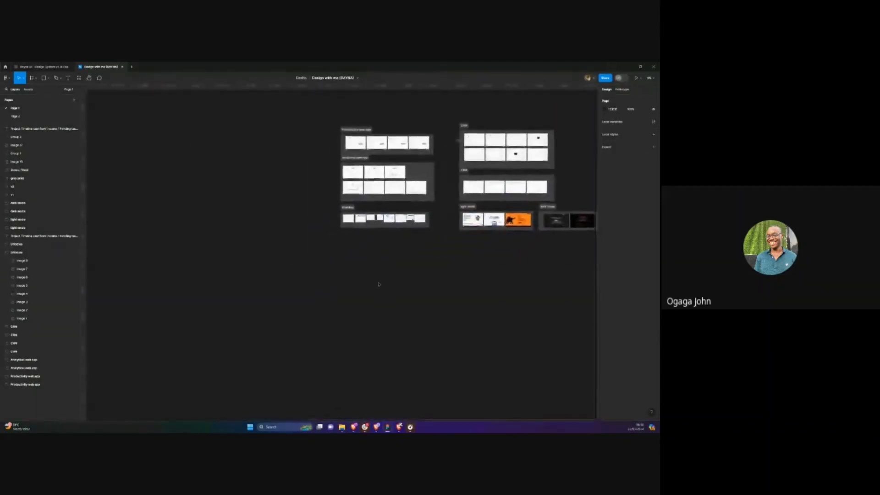
# Find the cropped dashboard pieces below the reference frames and examine the profit and loss, quick actions and balance banner group
pyautogui.hscroll(-5, 293, 247)
pyautogui.scroll(-5, 202, 215)
pyautogui.scroll(3, 216, 204)
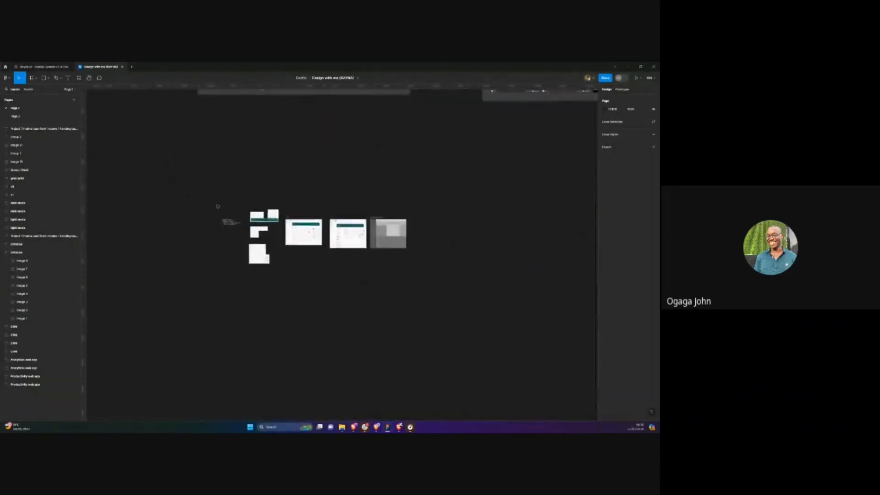
pyautogui.scroll(5, 243, 222)
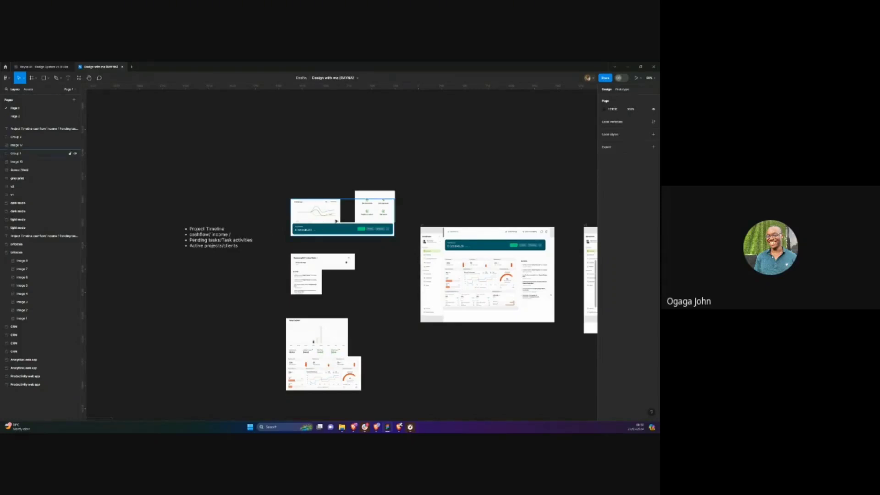
pyautogui.hscroll(2, 395, 240)
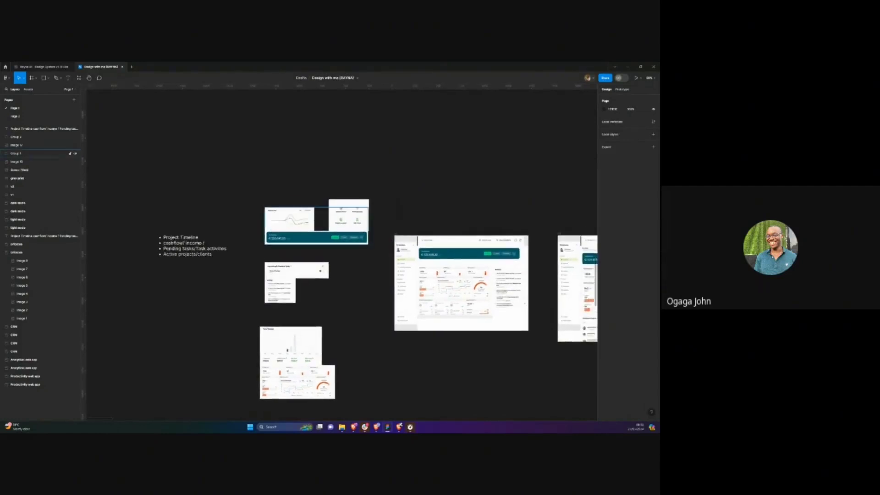
pyautogui.scroll(3, 297, 216)
pyautogui.scroll(3, 253, 224)
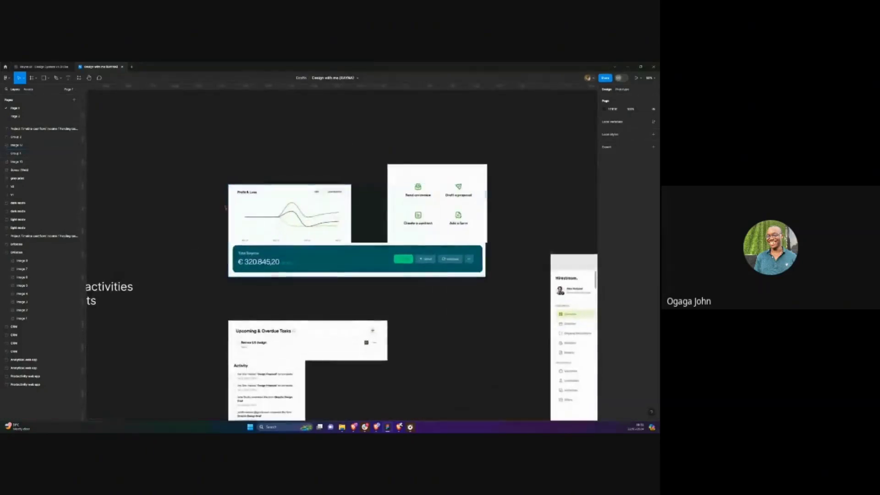
# Move the sidebar image out of the first collaged dashboard, then restore it to its place
pyautogui.scroll(-5, 272, 253)
pyautogui.hscroll(2, 321, 275)
pyautogui.scroll(3, 369, 310)
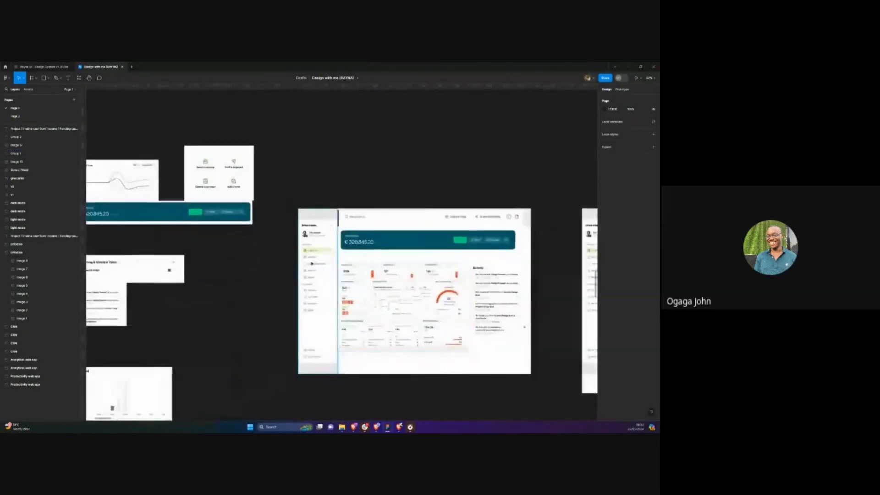
pyautogui.hscroll(2, 315, 258)
pyautogui.hscroll(2, 315, 258)
pyautogui.scroll(3, 289, 260)
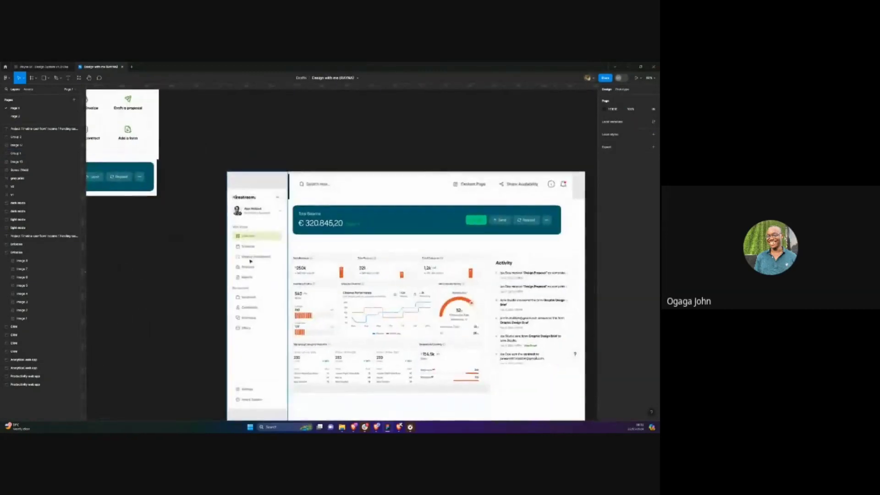
pyautogui.click(206, 269)
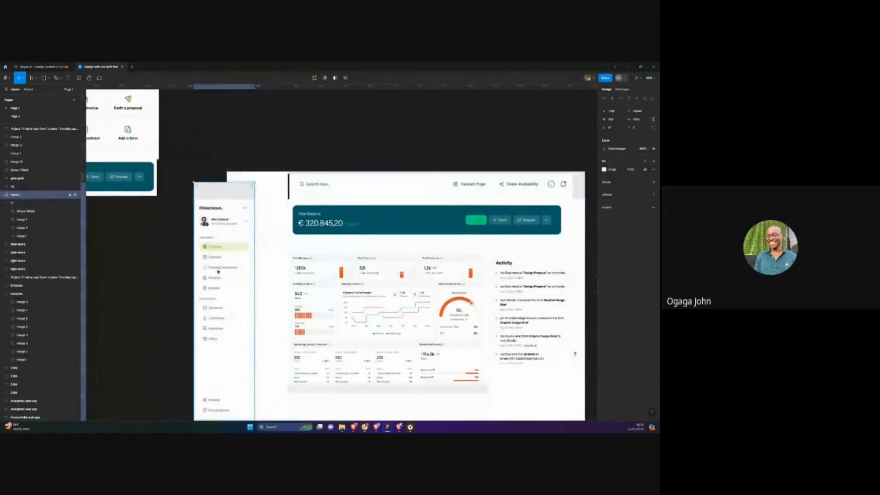
pyautogui.press('Delete')
# Find the green-accented dashboard among the references as the sidebar's source, then return to the collaged dashboards
pyautogui.scroll(-5, 219, 272)
pyautogui.scroll(8, 222, 265)
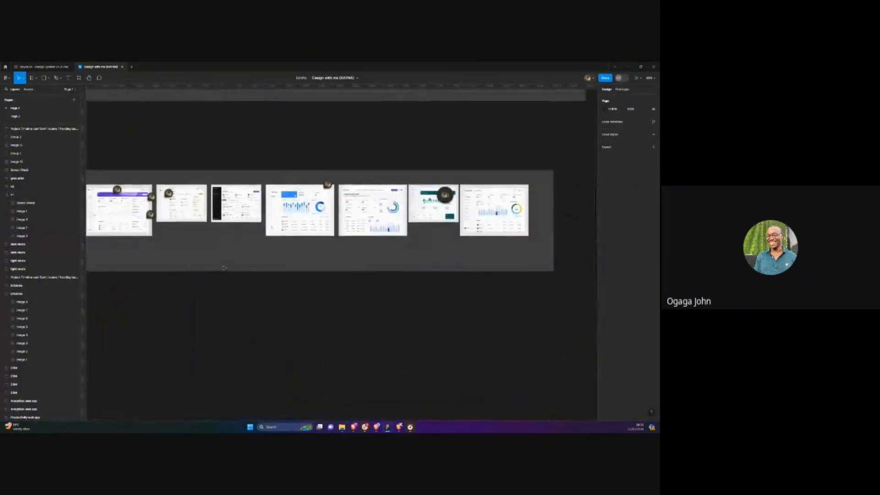
pyautogui.scroll(5, 201, 232)
pyautogui.hscroll(-3, 197, 229)
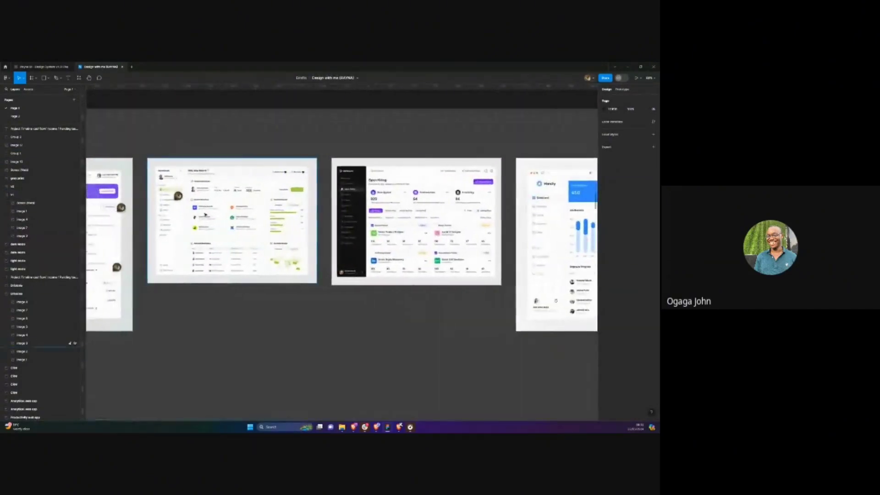
pyautogui.scroll(-5, 190, 223)
pyautogui.scroll(-10, 190, 223)
pyautogui.scroll(6, 257, 247)
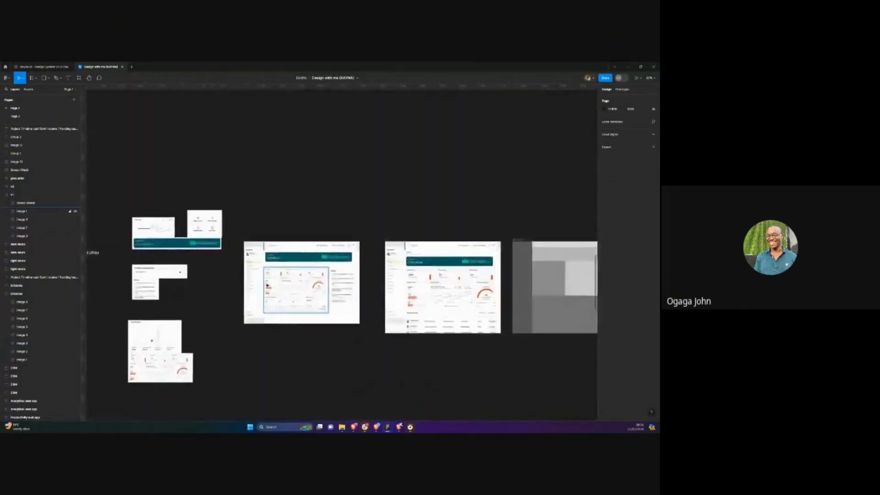
# Examine the pieces of the first collaged dashboard by selecting its analytics charts and its Activity panel
pyautogui.hscroll(3, 257, 247)
pyautogui.scroll(2, 322, 252)
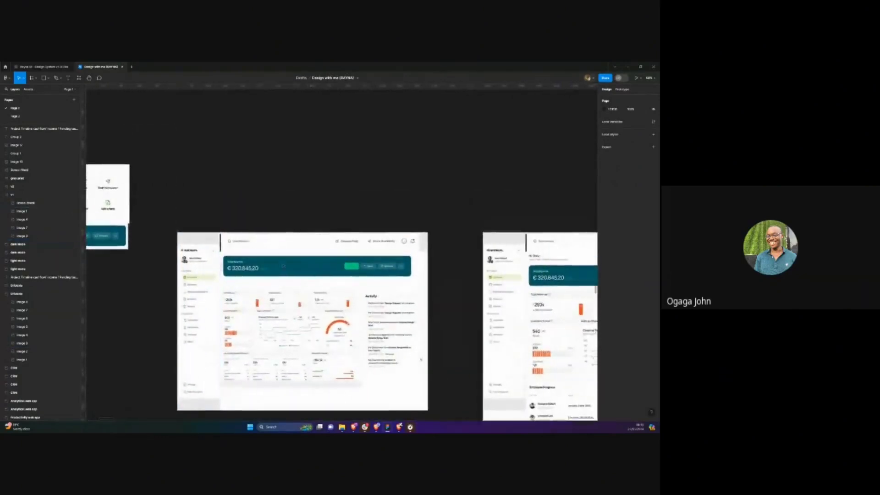
pyautogui.scroll(5, 322, 253)
pyautogui.moveTo(323, 252); pyautogui.dragTo(268, 248)
pyautogui.click(320, 235)
pyautogui.scroll(-2, 320, 236)
pyautogui.scroll(-3, 268, 242)
pyautogui.click(258, 261)
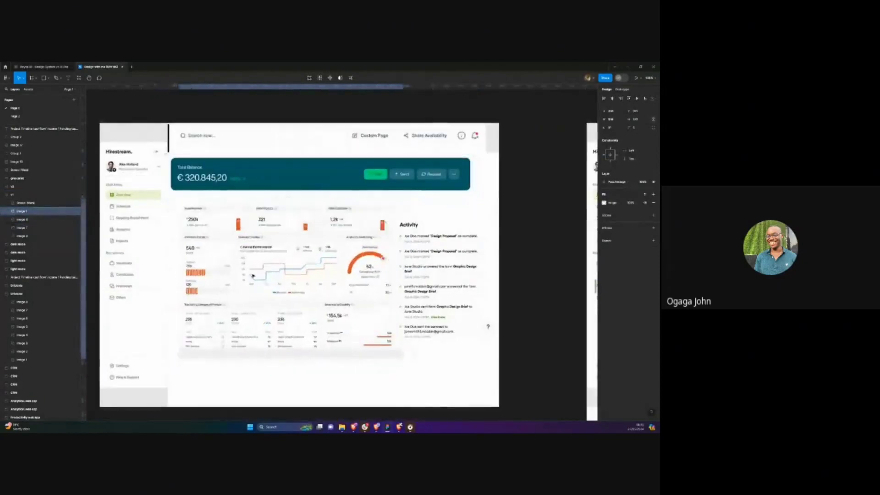
pyautogui.click(258, 260)
pyautogui.hscroll(2, 258, 261)
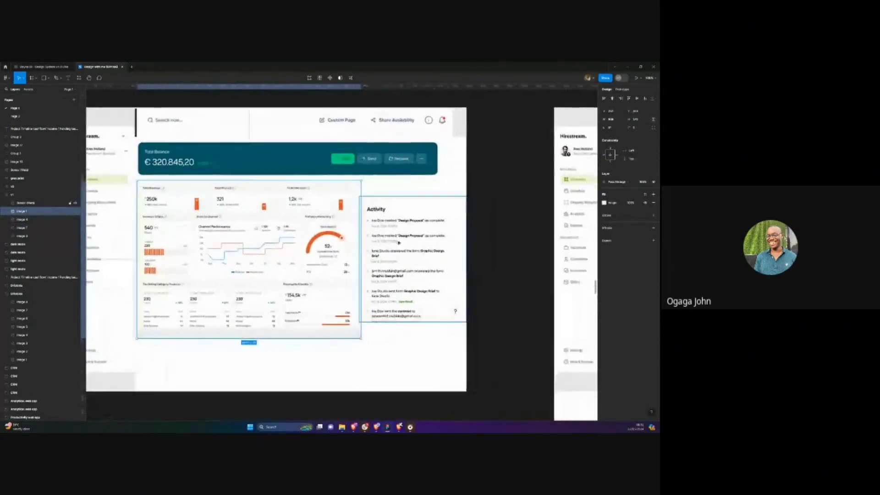
pyautogui.hscroll(-2, 229, 215)
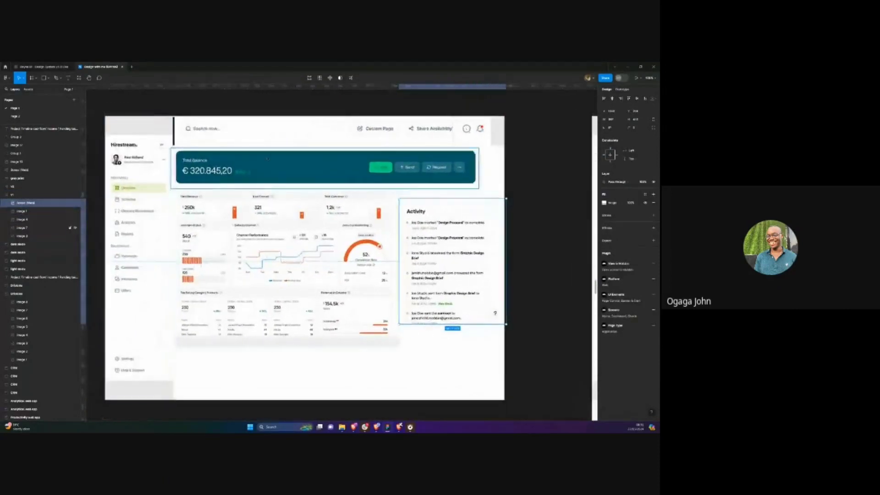
# Examine the cropped Upcoming & Overdue Tasks and Activity pieces, and find the Activity panel in the first collaged dashboard
pyautogui.scroll(-5, 273, 283)
pyautogui.scroll(8, 92, 247)
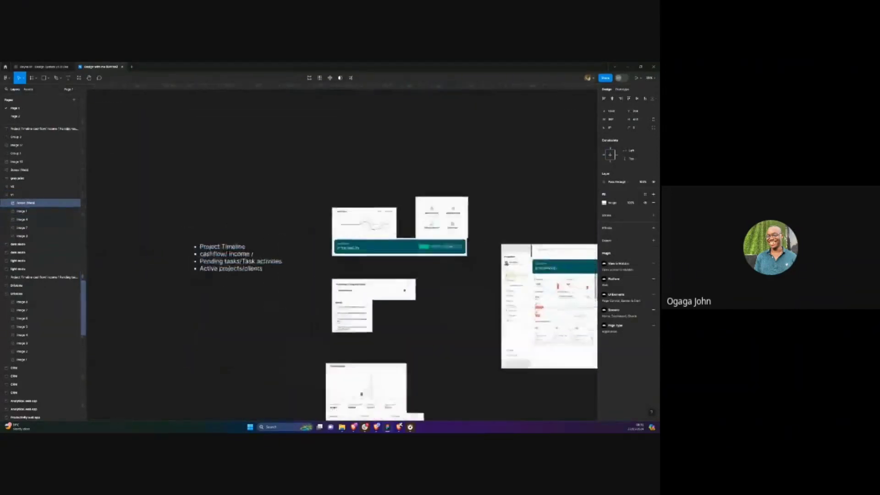
pyautogui.hscroll(6, 252, 247)
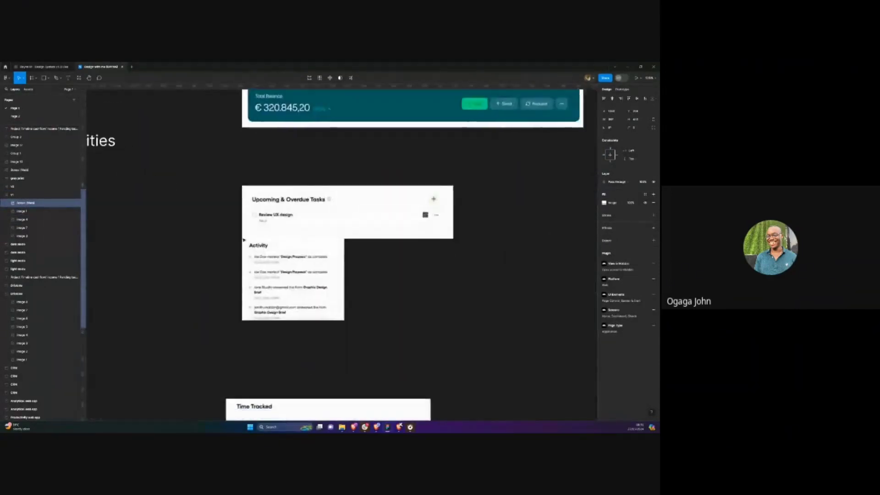
pyautogui.scroll(-5, 252, 247)
pyautogui.hscroll(3, 252, 247)
pyautogui.scroll(3, 485, 197)
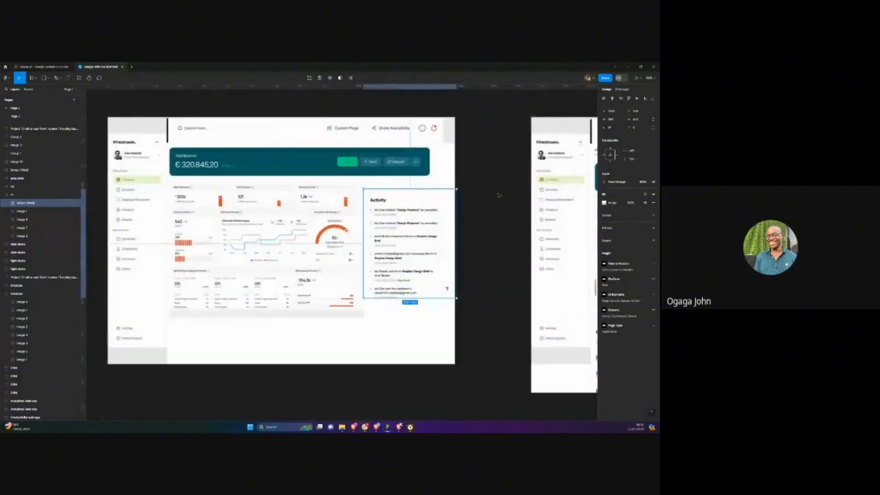
pyautogui.scroll(-3, 484, 198)
pyautogui.scroll(3, 484, 198)
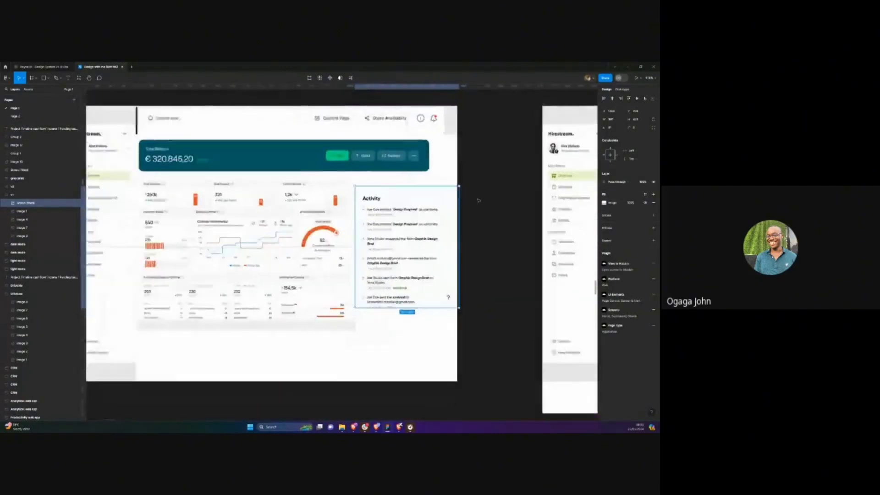
# Compare the bulleted feature list and cropped pieces with the first collaged dashboard, and select its Total Balance banner
pyautogui.scroll(-5, 484, 198)
pyautogui.hscroll(-3, 173, 212)
pyautogui.scroll(2, 173, 212)
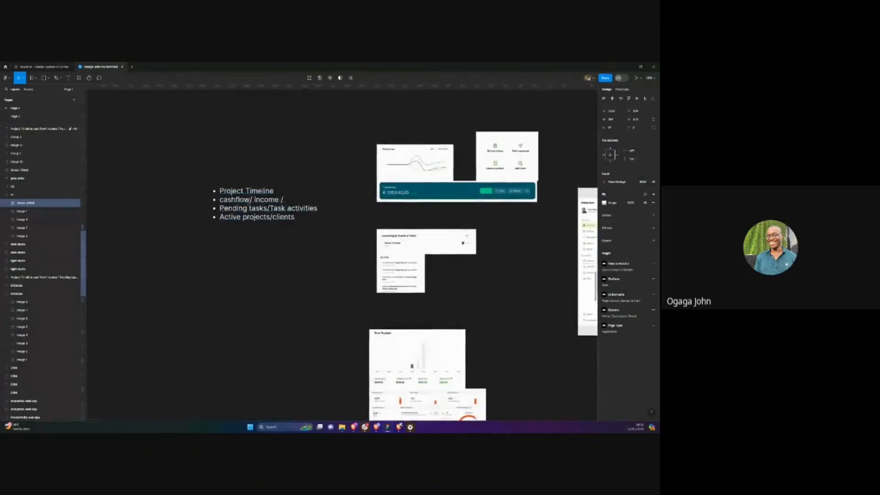
pyautogui.scroll(-2, 251, 202)
pyautogui.hscroll(6, 251, 202)
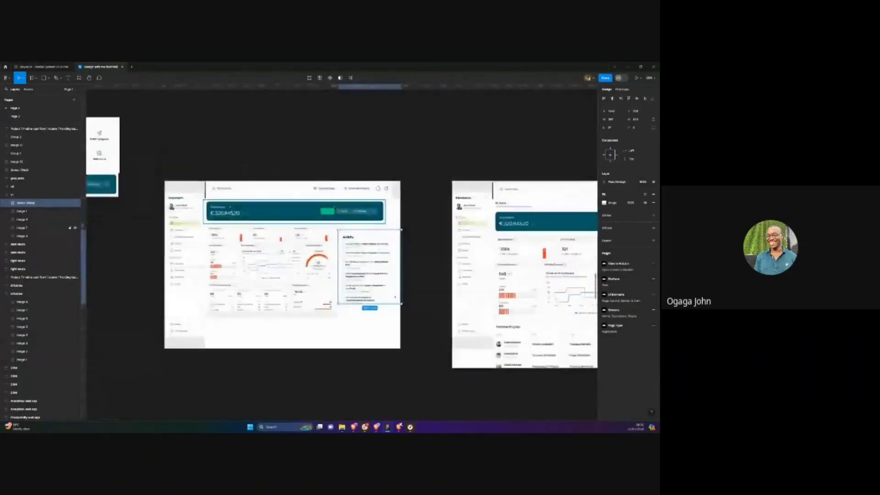
pyautogui.scroll(3, 251, 202)
pyautogui.scroll(-1, 249, 206)
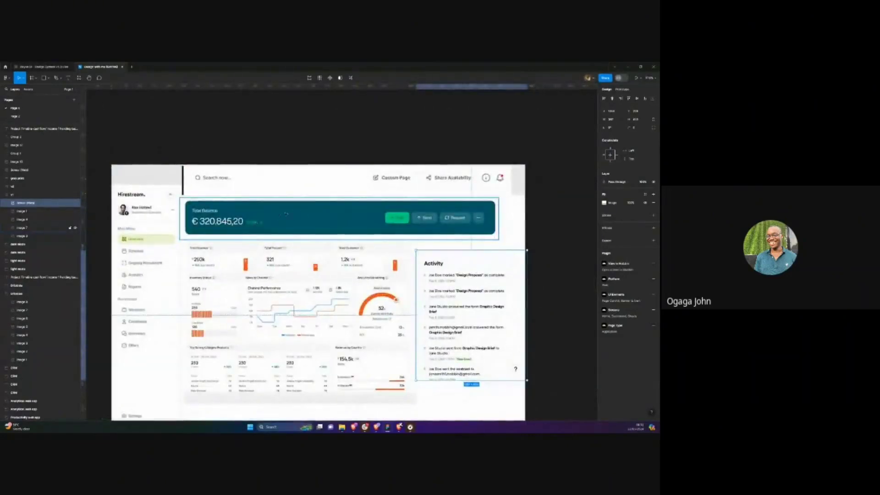
pyautogui.click(250, 208)
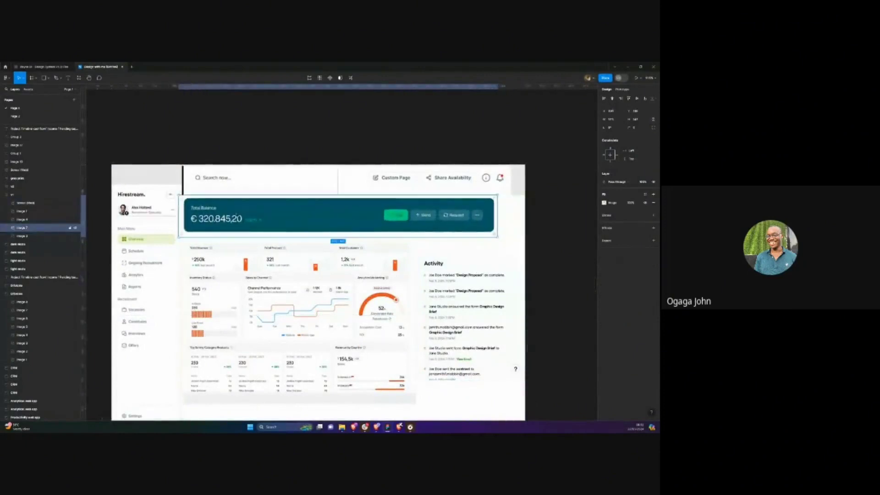
pyautogui.scroll(2, 214, 214)
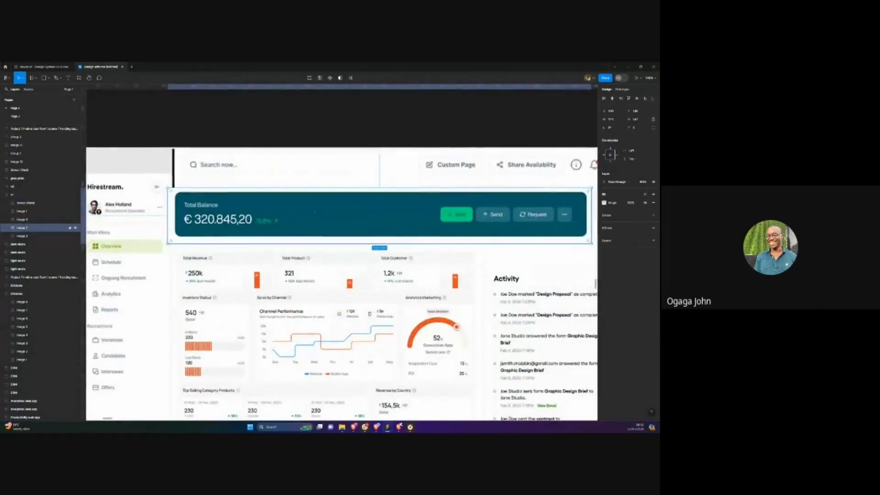
# Trace the cropped quick actions piece to its source in the Bonsai dashboard reference and examine the original there
pyautogui.scroll(-5, 425, 230)
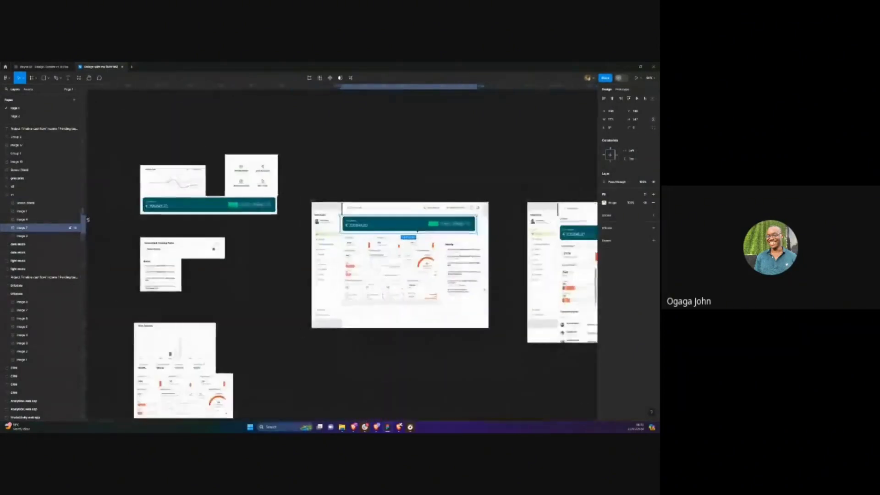
pyautogui.scroll(5, 343, 210)
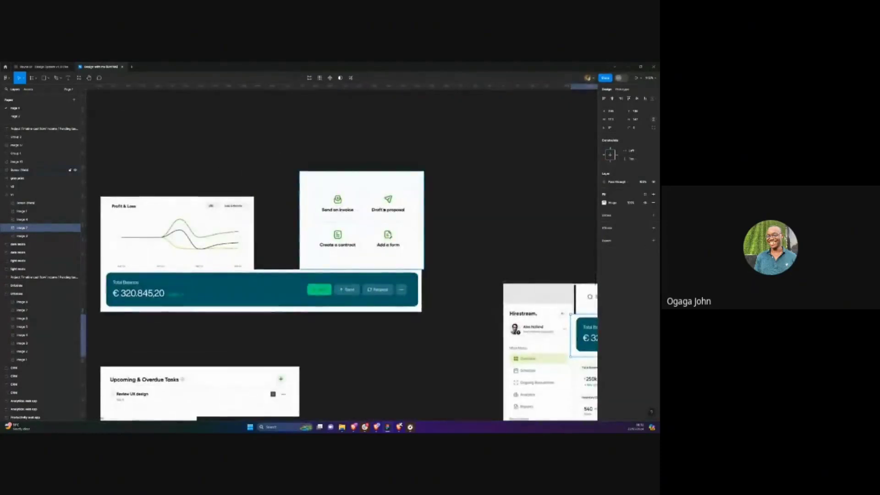
pyautogui.scroll(-5, 364, 226)
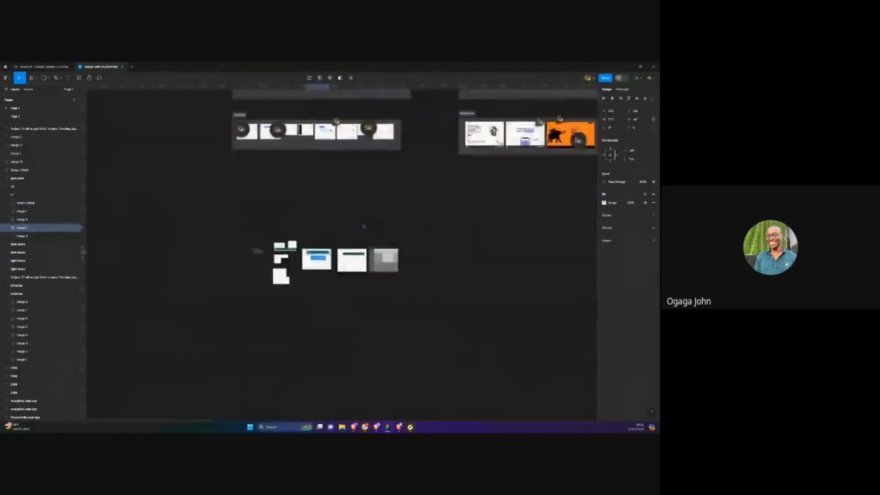
pyautogui.scroll(6, 364, 226)
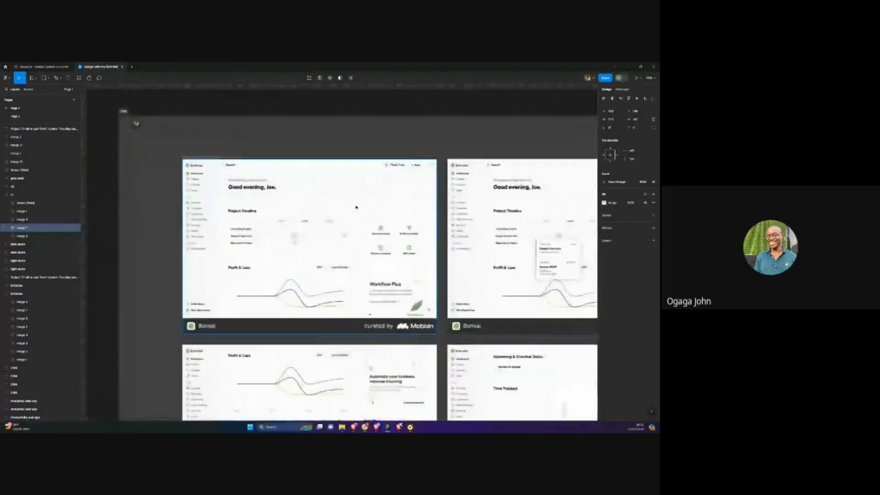
pyautogui.scroll(4, 356, 207)
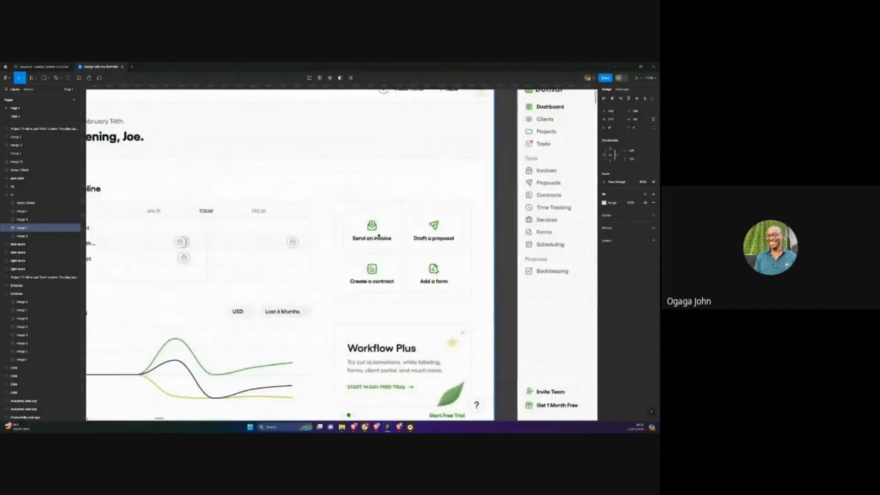
pyautogui.scroll(-5, 379, 235)
pyautogui.scroll(5, 327, 280)
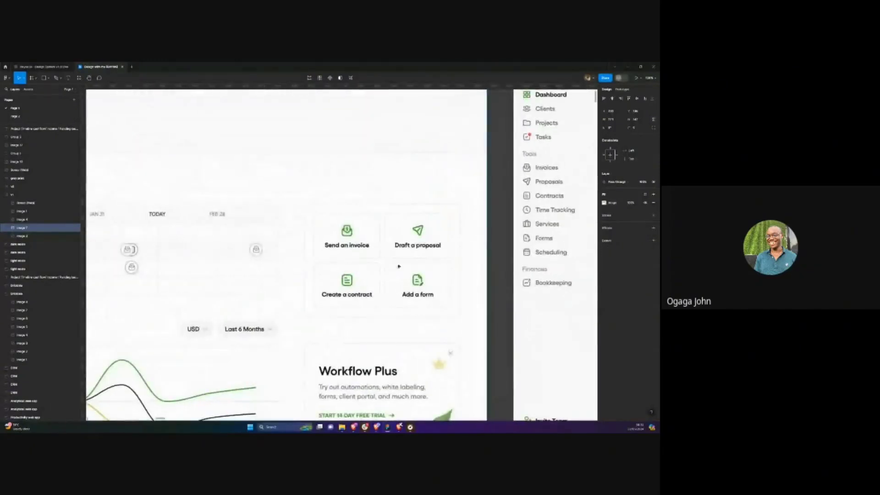
pyautogui.scroll(-3, 334, 239)
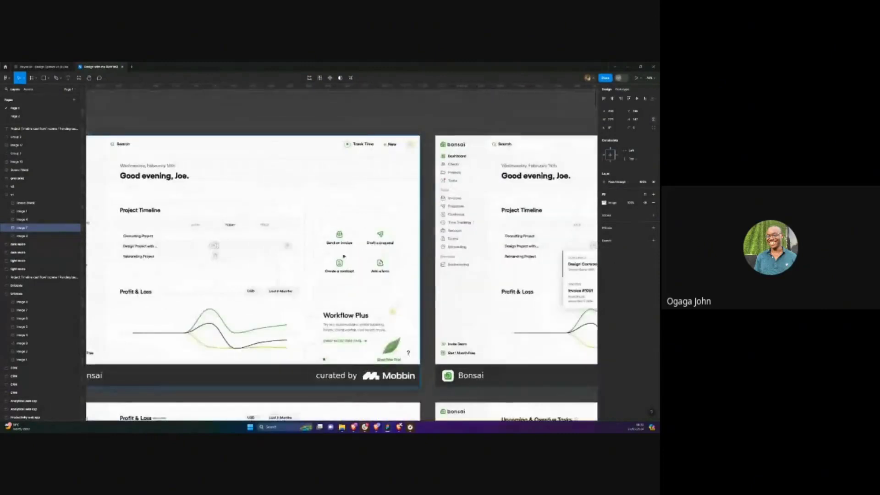
# Find the Sequence dashboard in the bottom row of references and examine its Total Balance banner up close
pyautogui.scroll(-4, 356, 240)
pyautogui.scroll(-2, 356, 241)
pyautogui.scroll(6, 541, 260)
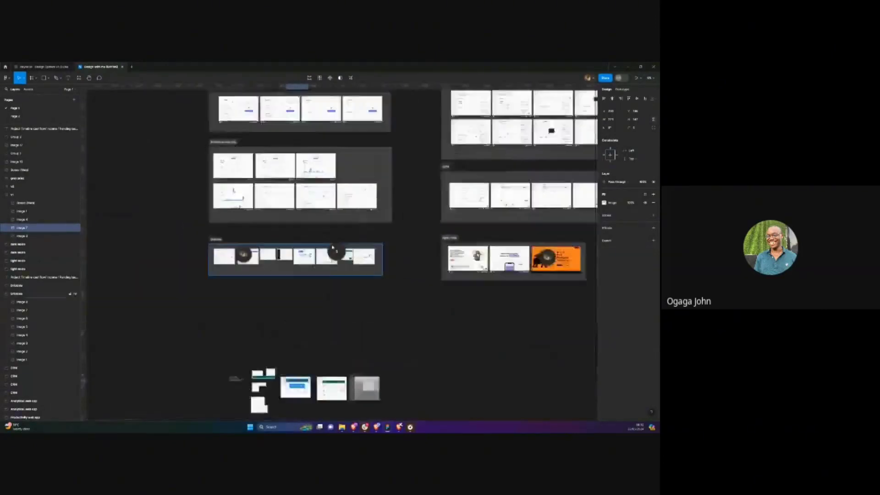
pyautogui.scroll(5, 541, 260)
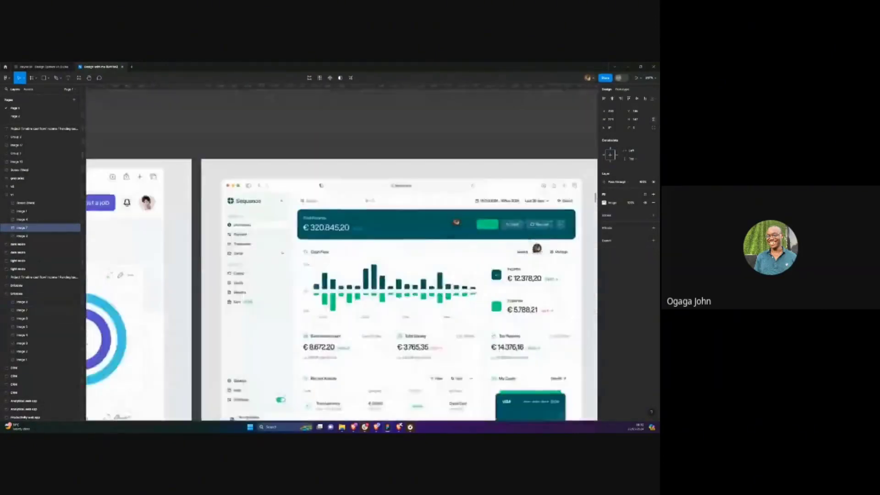
pyautogui.scroll(2, 530, 238)
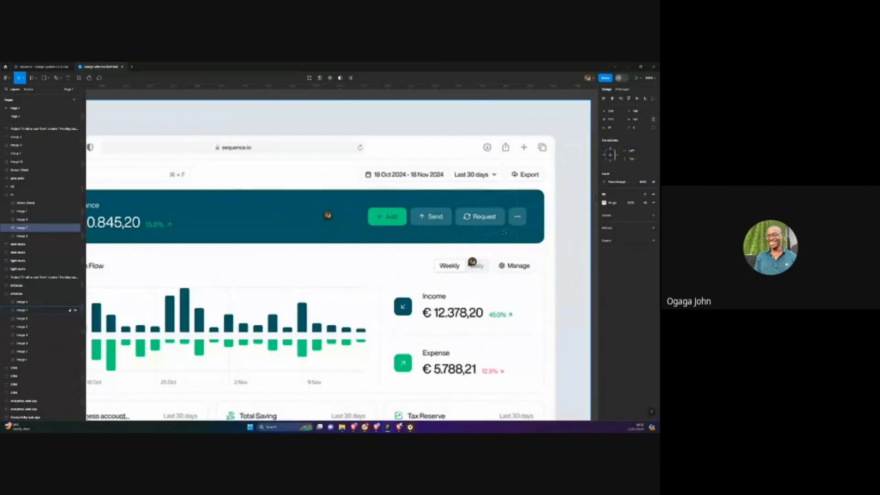
# Return to the cropped pieces and examine how the banner, analytics charts and Activity panel combine in the first collaged dashboard
pyautogui.scroll(-10, 419, 247)
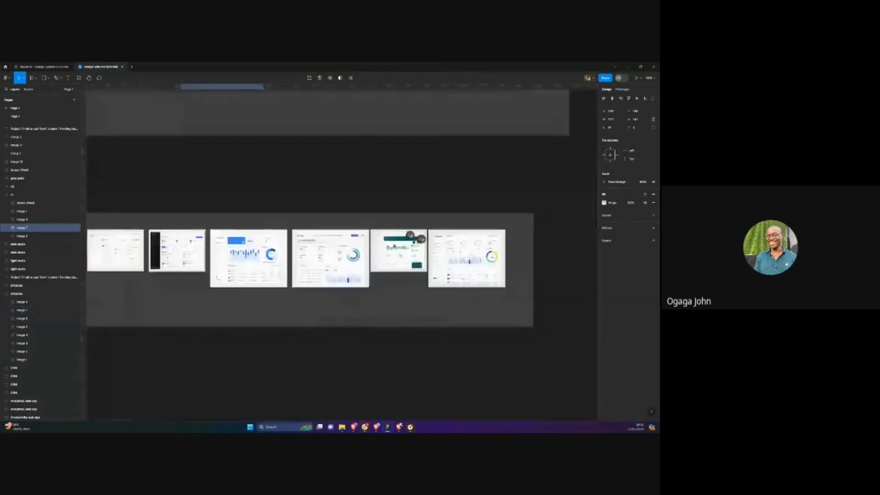
pyautogui.scroll(-2, 413, 241)
pyautogui.scroll(6, 383, 228)
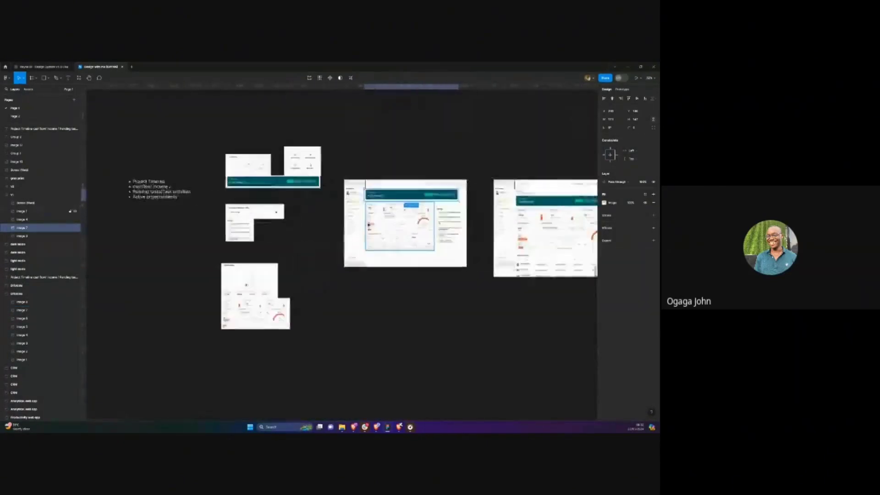
pyautogui.scroll(-1, 216, 196)
pyautogui.scroll(4, 207, 198)
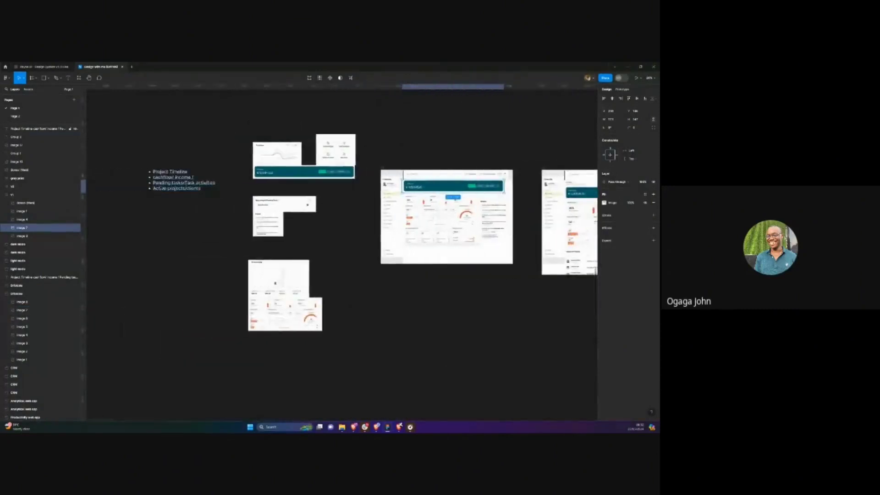
pyautogui.hscroll(7, 203, 202)
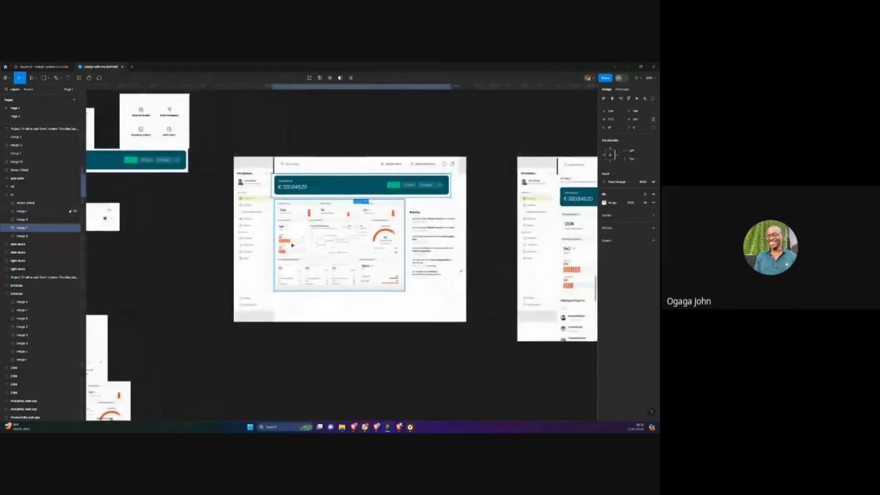
pyautogui.scroll(1, 366, 252)
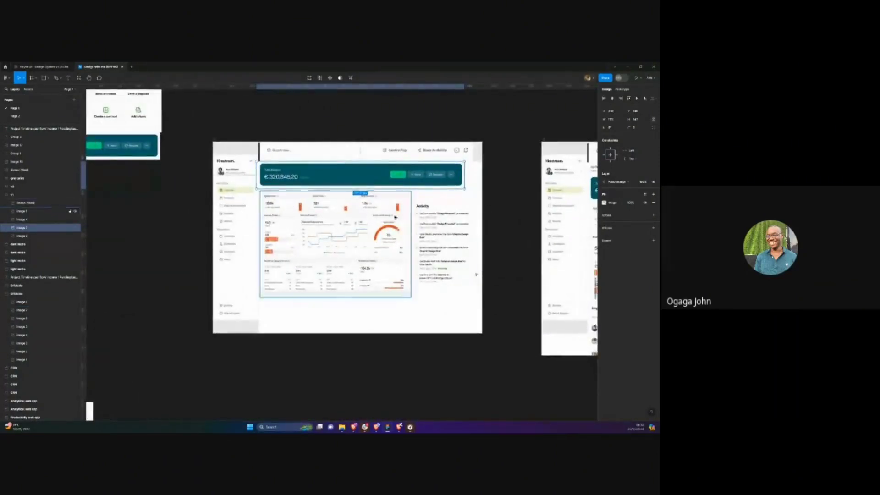
pyautogui.scroll(1, 398, 209)
pyautogui.scroll(1, 272, 173)
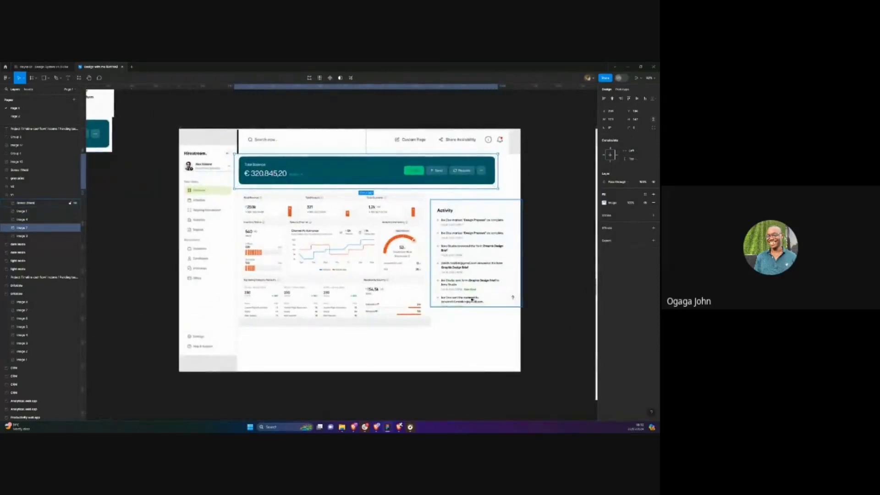
# Examine the second collaged dashboard from its Total Balance banner through the analytics charts to the Employee Progress table
pyautogui.scroll(-2, 475, 299)
pyautogui.hscroll(5, 366, 214)
pyautogui.scroll(2, 365, 214)
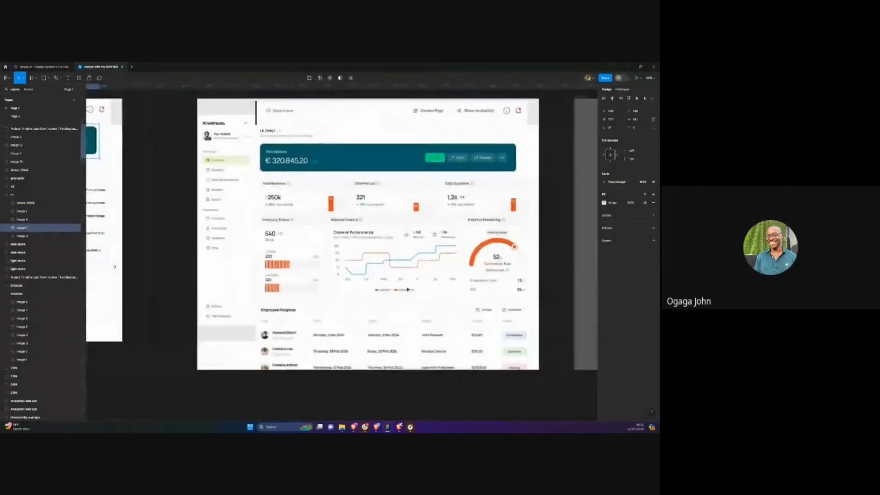
pyautogui.hscroll(1, 365, 214)
pyautogui.scroll(3, 348, 185)
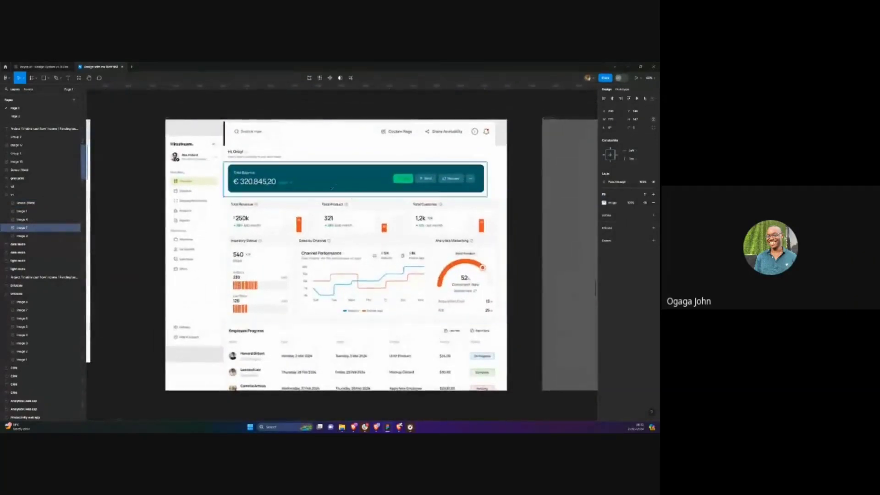
pyautogui.scroll(1, 348, 186)
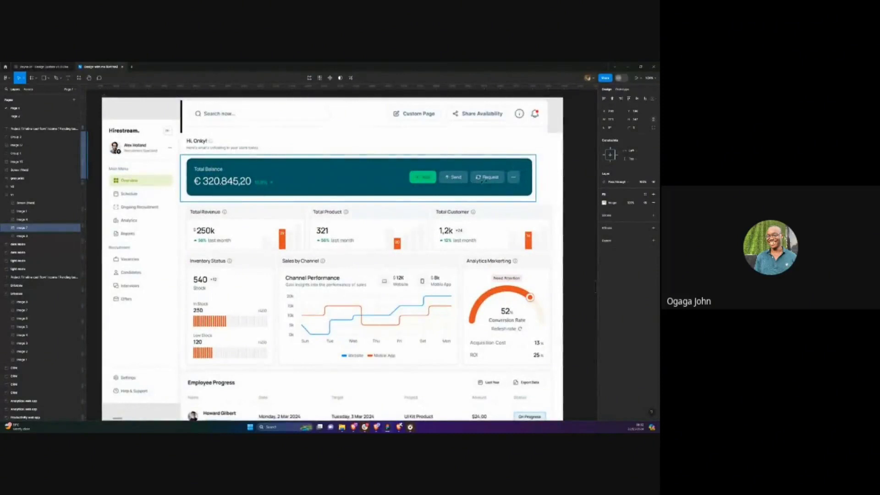
pyautogui.scroll(-2, 435, 188)
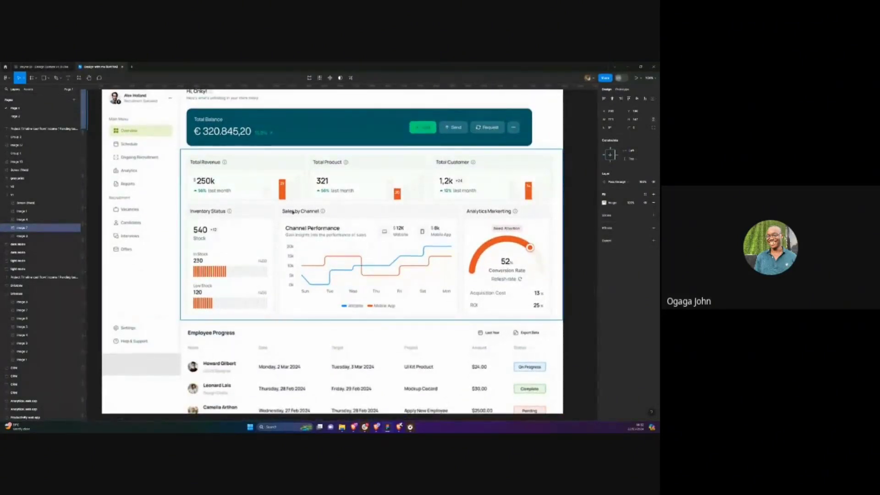
pyautogui.scroll(-3, 345, 189)
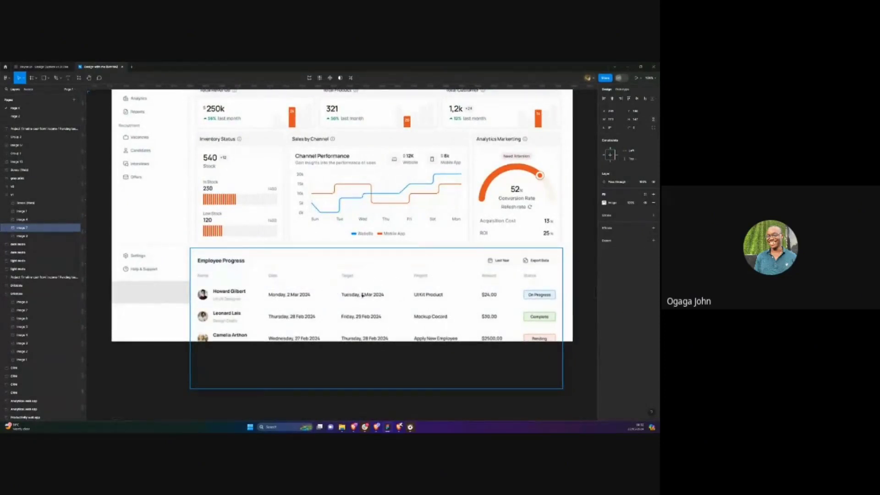
# Review the row of reference dashboards above the collages, then return to the header and greeting of the second collaged dashboard
pyautogui.scroll(-5, 362, 295)
pyautogui.scroll(-2, 365, 263)
pyautogui.scroll(1, 365, 263)
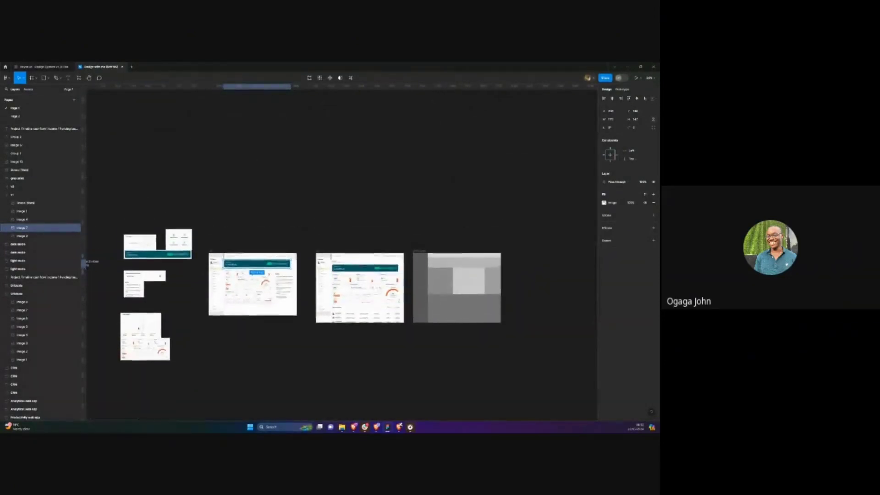
pyautogui.scroll(10, 348, 257)
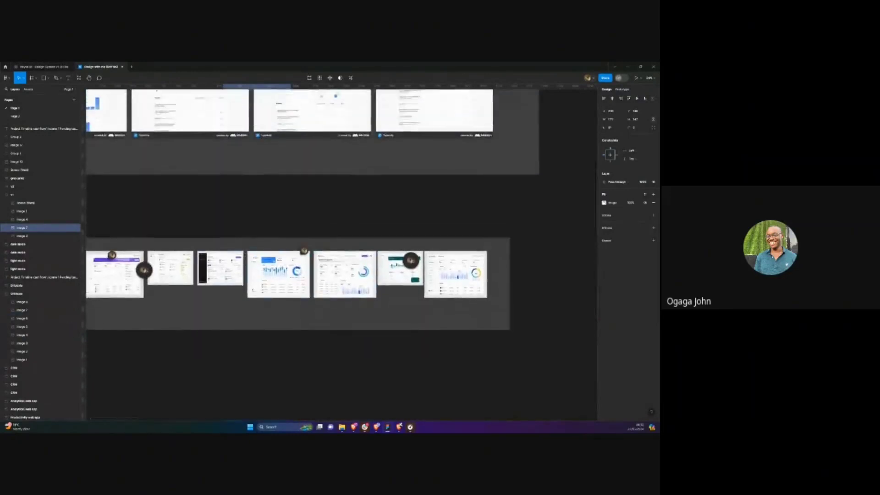
pyautogui.scroll(5, 419, 283)
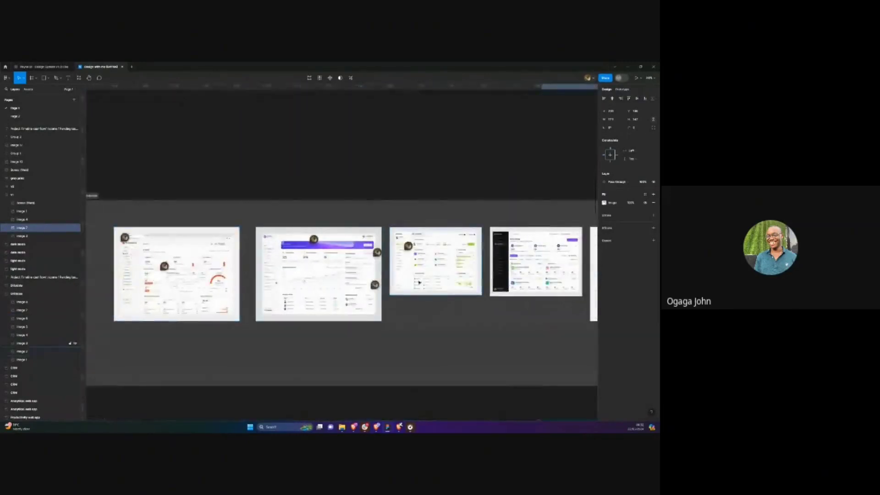
pyautogui.hscroll(3, 419, 283)
pyautogui.scroll(-10, 420, 283)
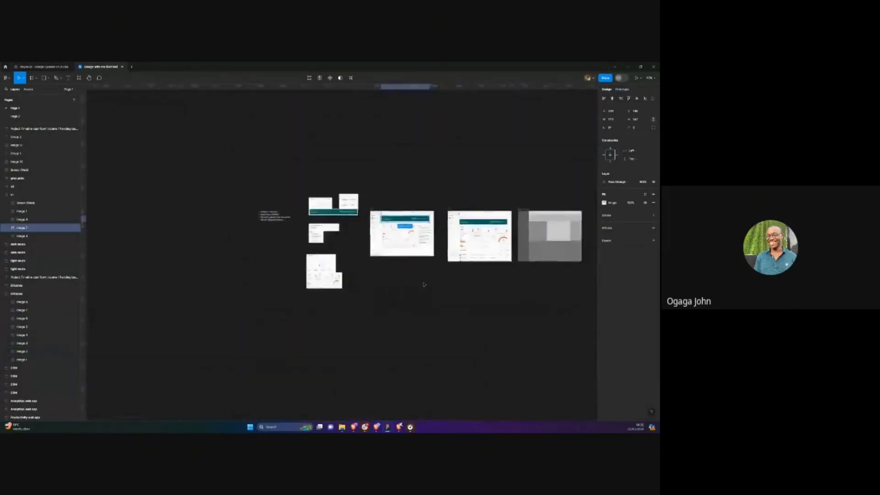
pyautogui.scroll(8, 424, 284)
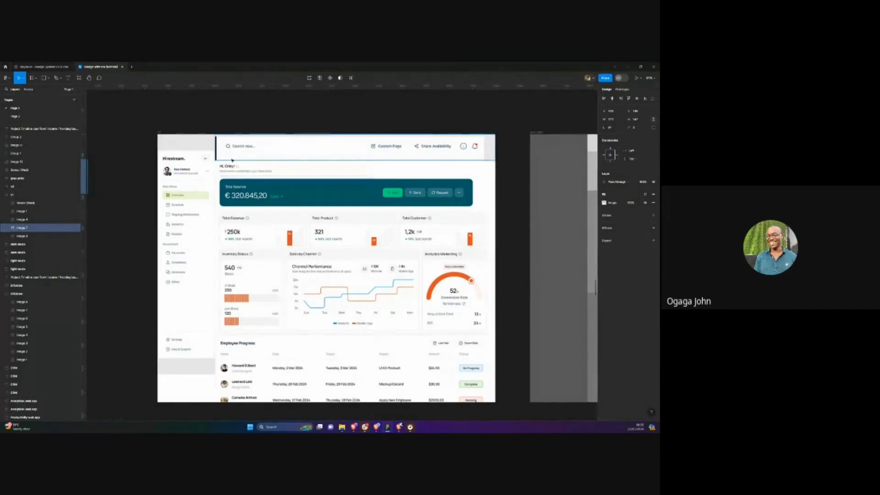
# Inspect the separate pieces of the second collaged dashboard, from the sidebar and greeting to the Employee Progress table
pyautogui.moveTo(187, 169); pyautogui.dragTo(178, 172)
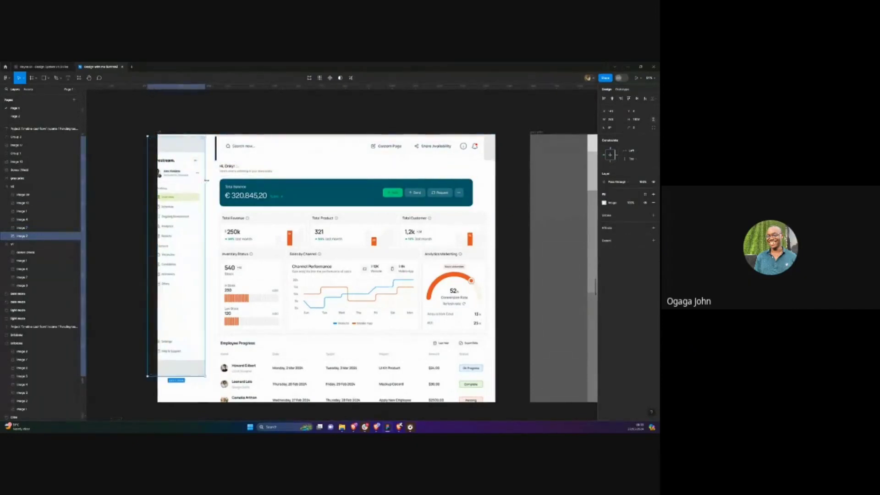
pyautogui.hotkey('ctrl', 'z')
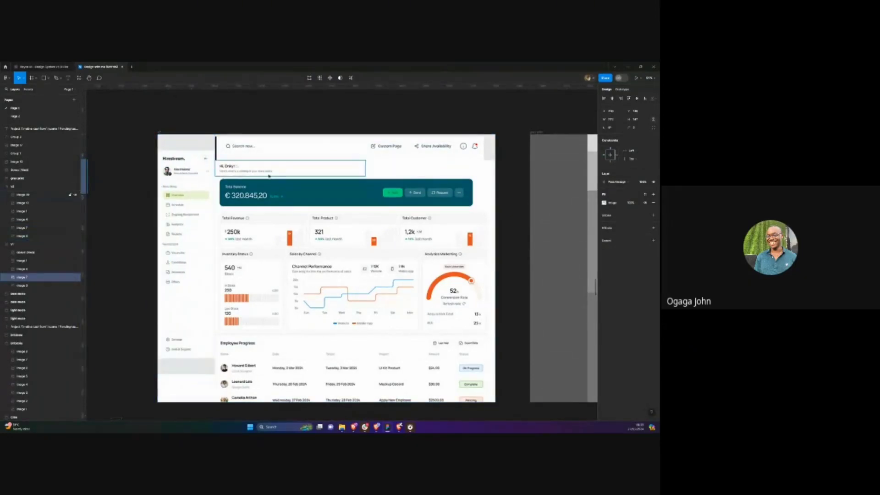
pyautogui.click(281, 153)
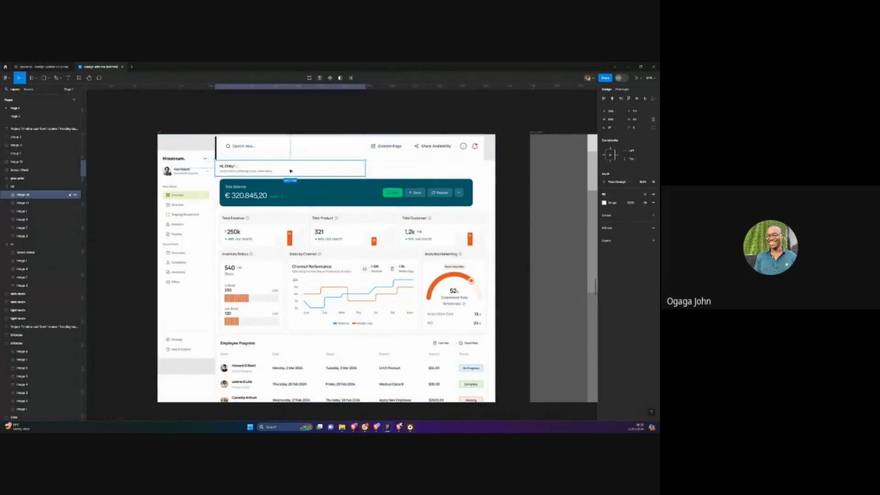
pyautogui.click(302, 195)
pyautogui.click(308, 275)
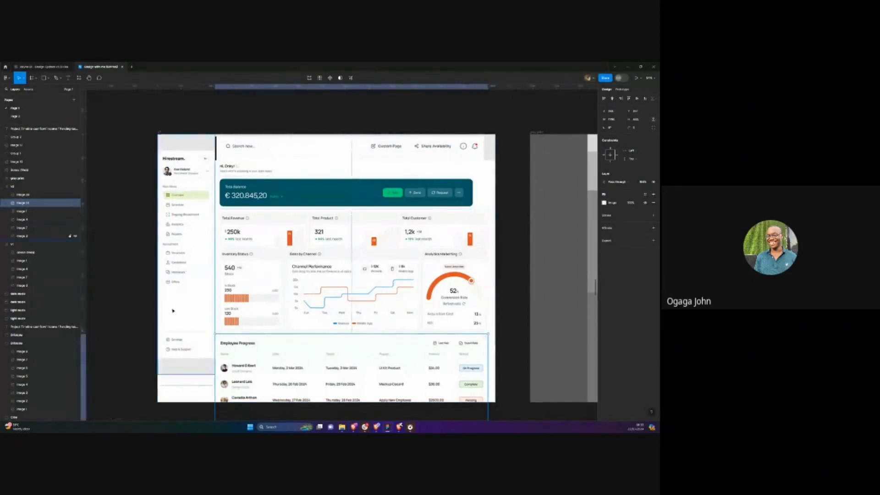
pyautogui.click(147, 310)
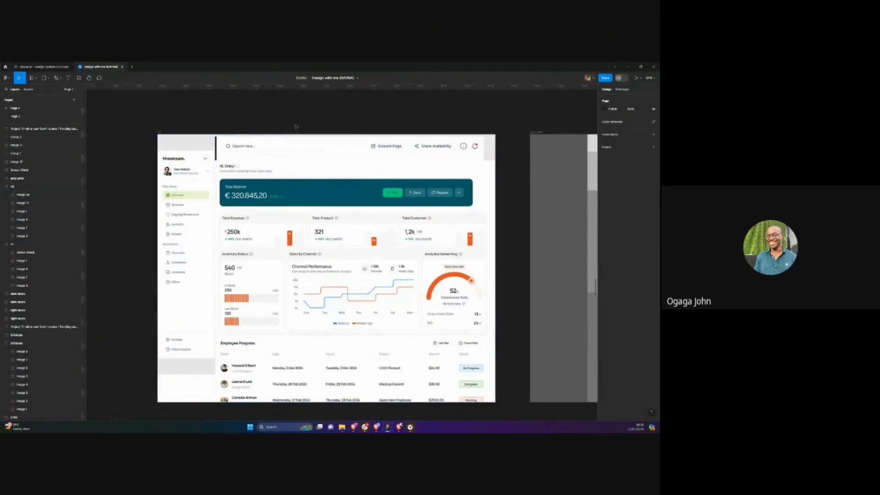
# View the grey block layout beside the second collaged dashboard and its place among the collages
pyautogui.press('n')
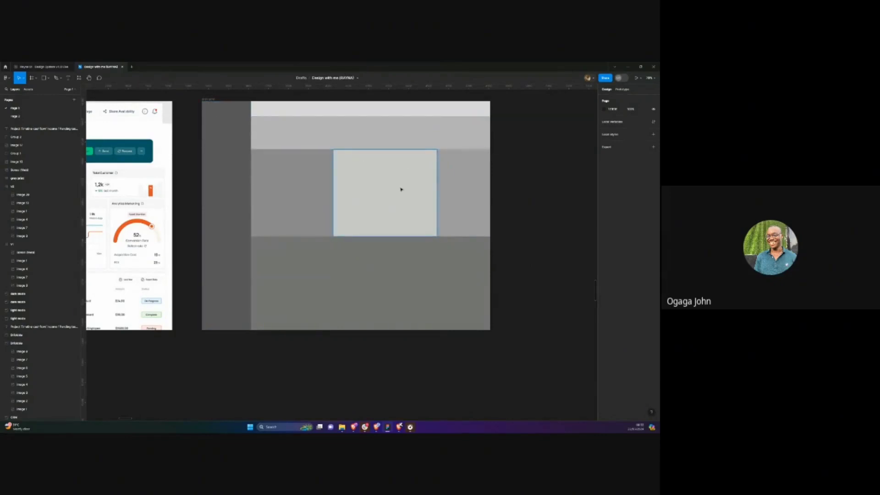
pyautogui.scroll(-5, 401, 190)
pyautogui.scroll(-5, 273, 207)
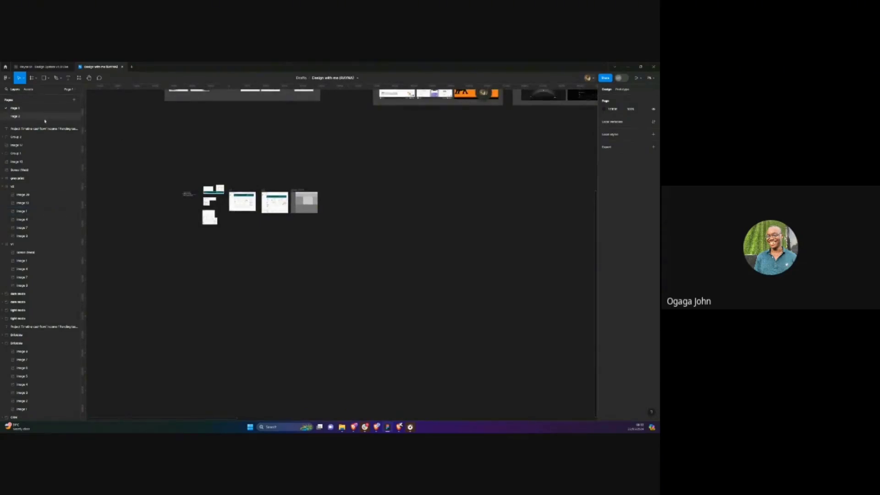
# Copy the second collaged dashboard frame and paste it onto the empty Page 2
pyautogui.scroll(5, 265, 179)
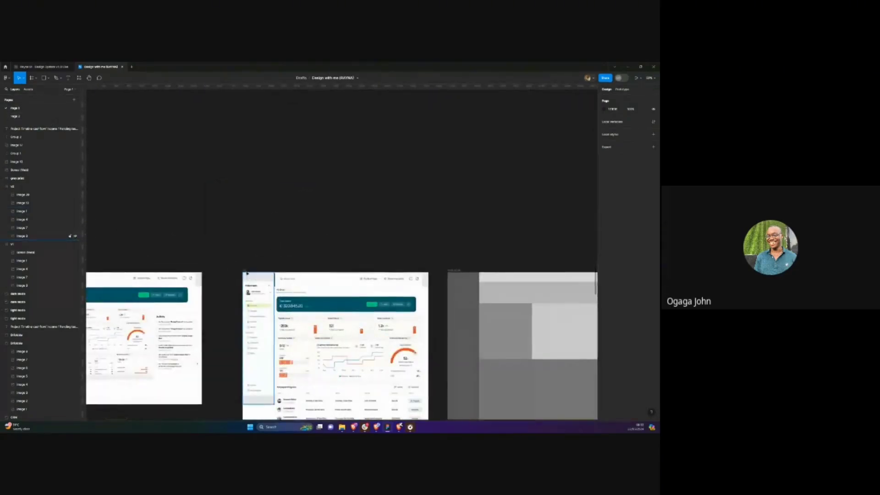
pyautogui.click(246, 272)
pyautogui.click(286, 260)
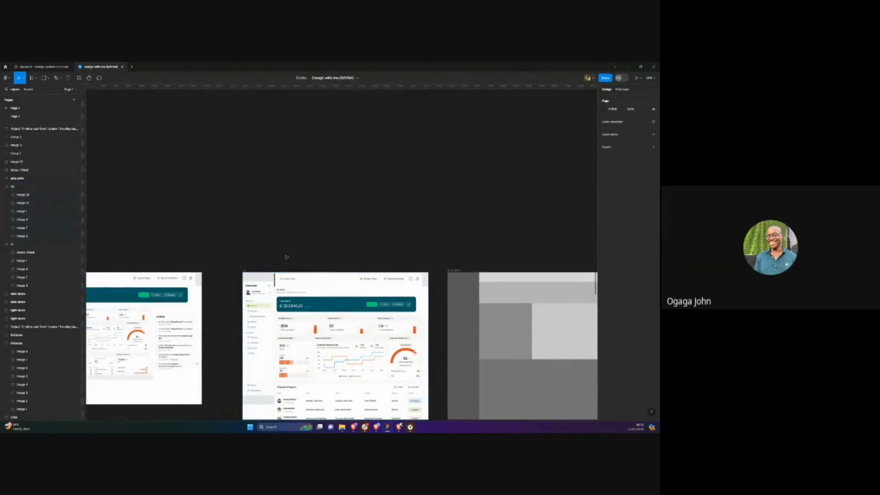
pyautogui.click(18, 116)
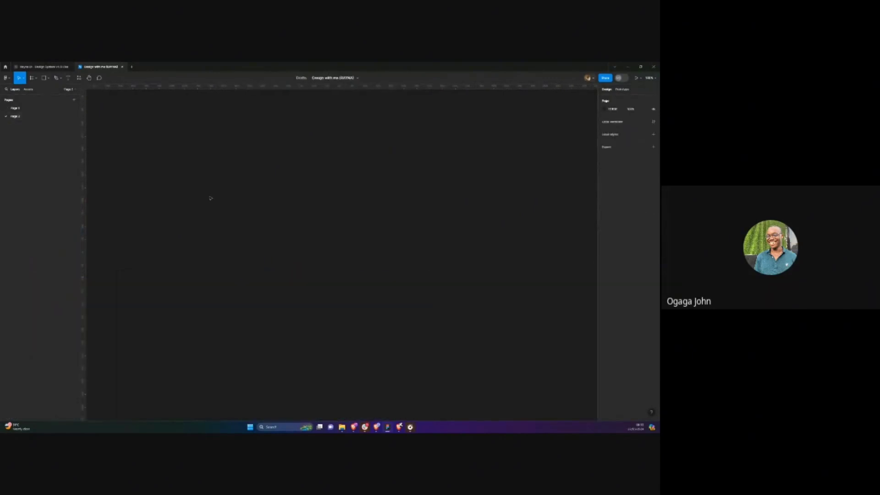
pyautogui.hotkey('ctrl', 'v')
pyautogui.scroll(-5, 275, 198)
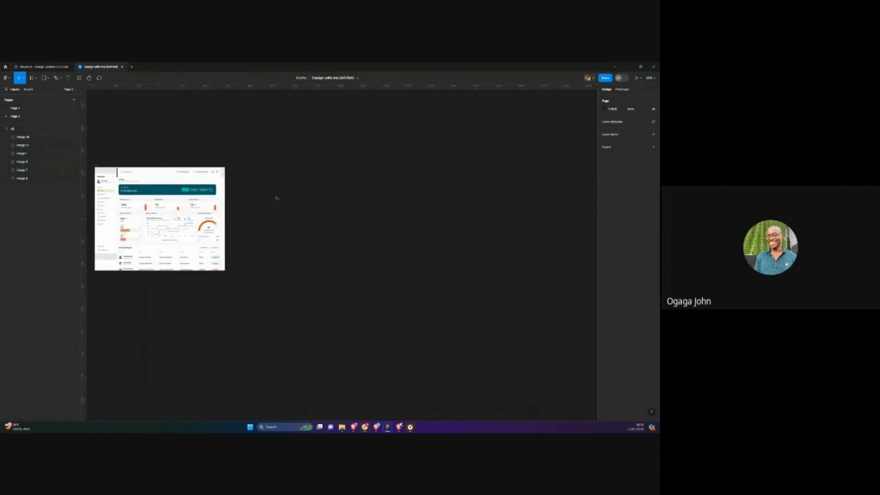
# Create a Desktop preset frame and place it beside the pasted collage with their upper edges aligned
pyautogui.press('f')
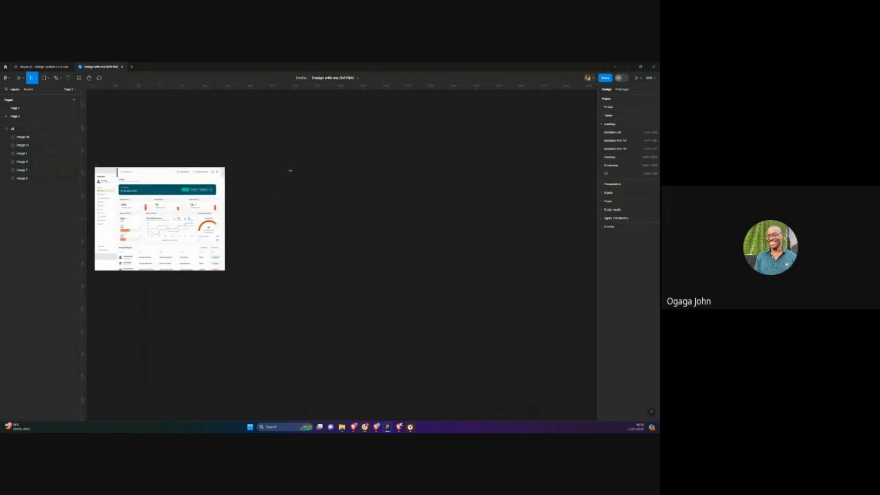
pyautogui.click(622, 158)
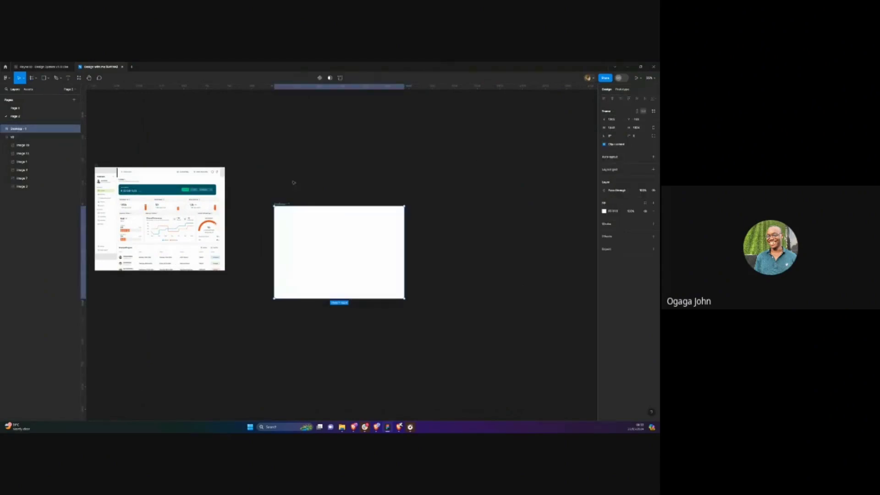
pyautogui.moveTo(281, 204); pyautogui.dragTo(245, 165)
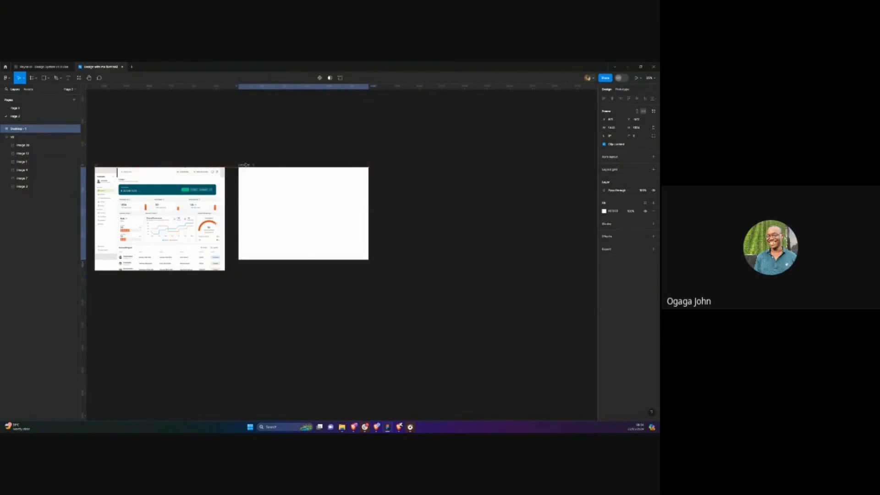
pyautogui.click(260, 158)
pyautogui.click(249, 164)
pyautogui.press('Escape')
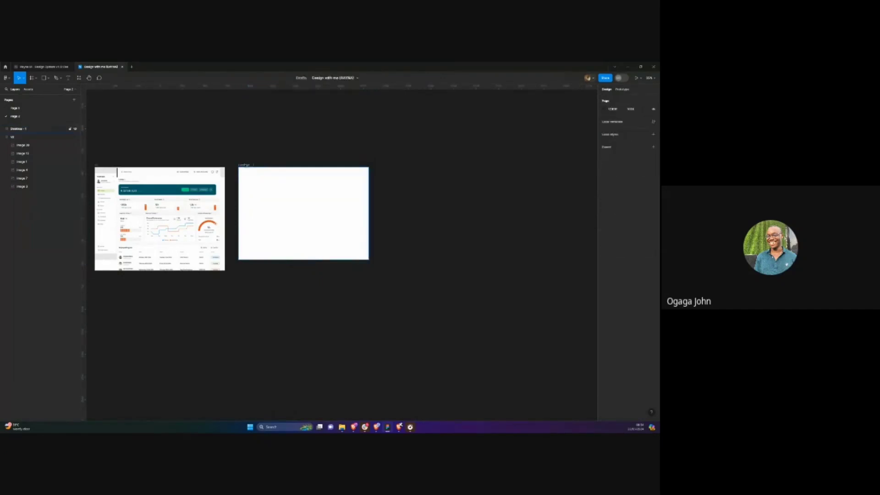
pyautogui.click(28, 129)
pyautogui.press('Escape')
pyautogui.click(27, 129)
pyautogui.click(124, 130)
# Switch to the Rayna UI design system file and browse its Telehealth application templates from the homepage dashboard
pyautogui.hotkey('ctrl', 'Tab')
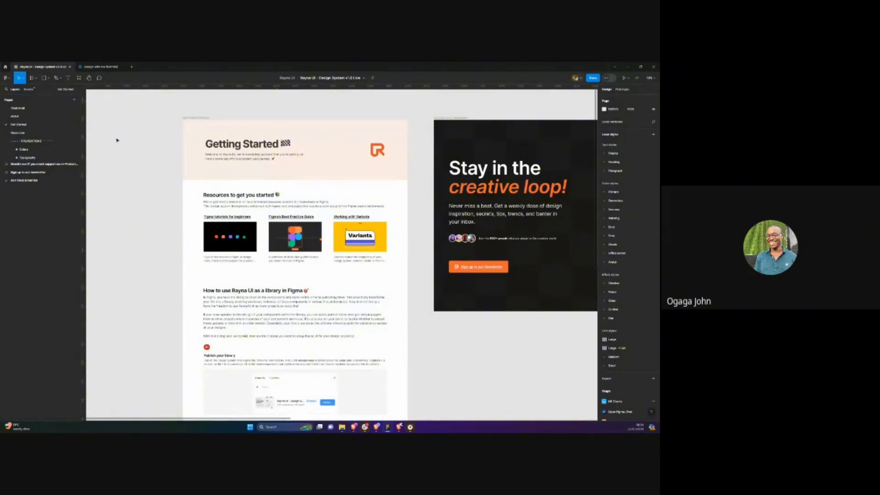
pyautogui.scroll(-3, 39, 123)
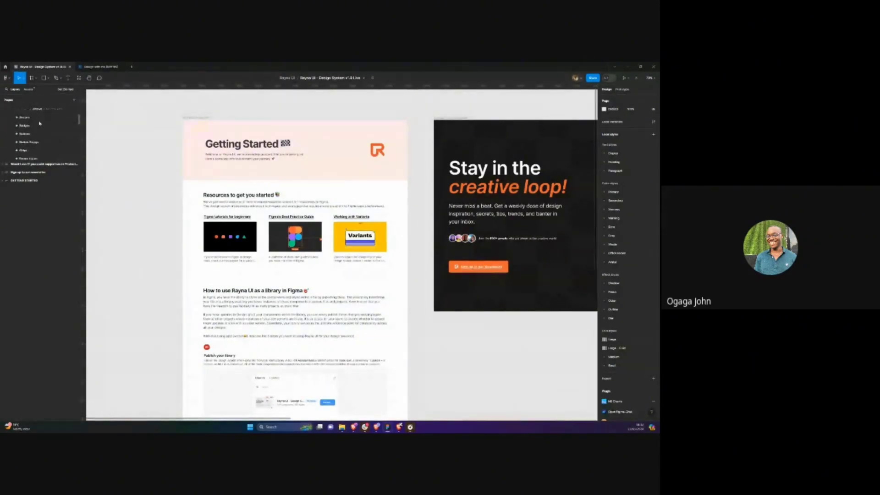
pyautogui.scroll(-5, 40, 123)
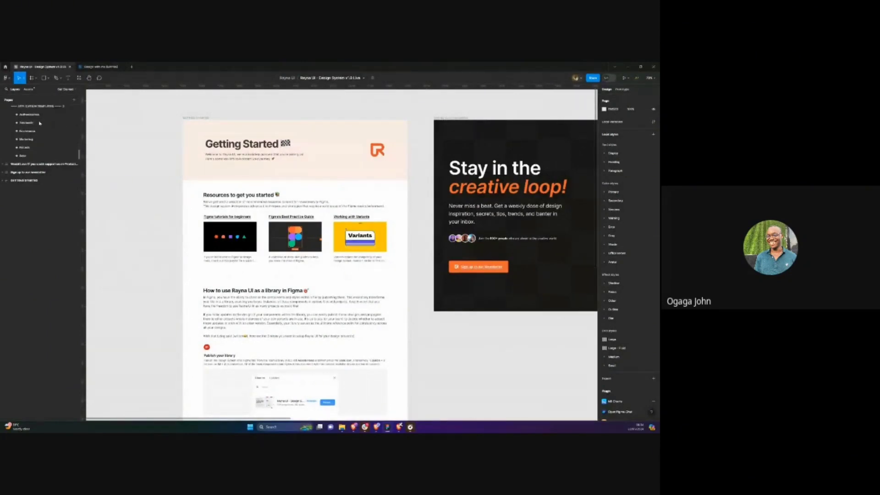
pyautogui.scroll(4, 40, 123)
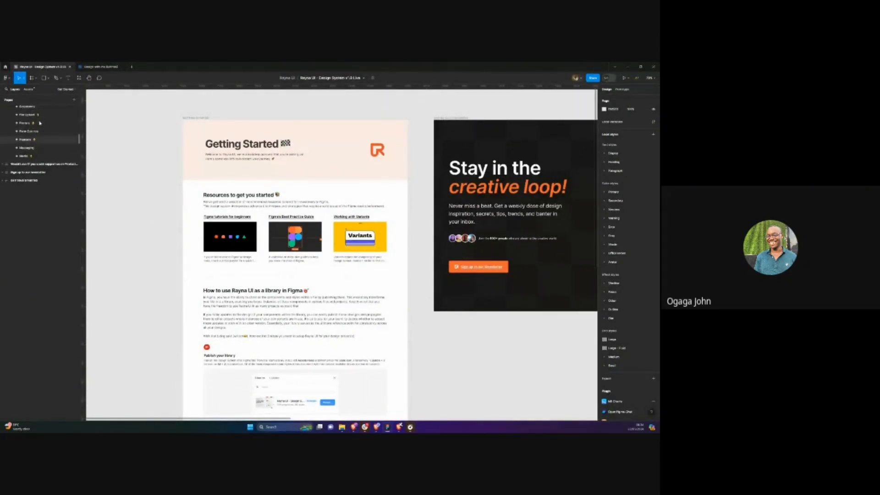
pyautogui.scroll(-4, 39, 123)
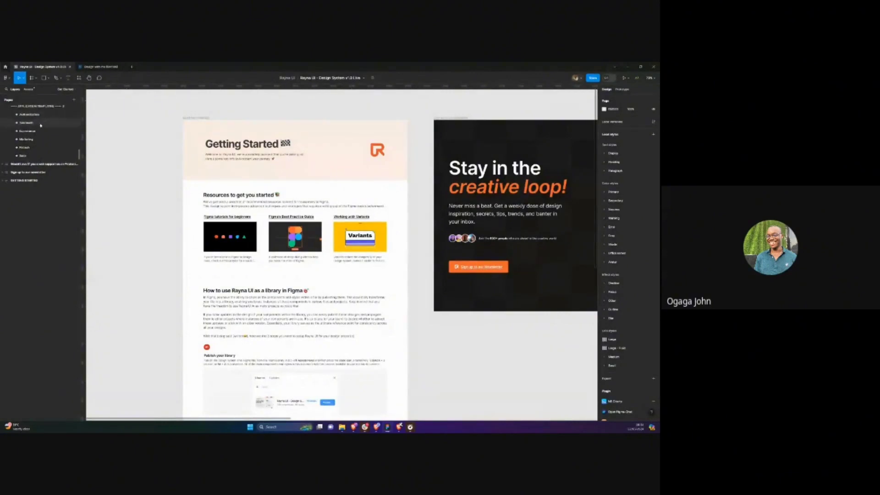
pyautogui.click(40, 124)
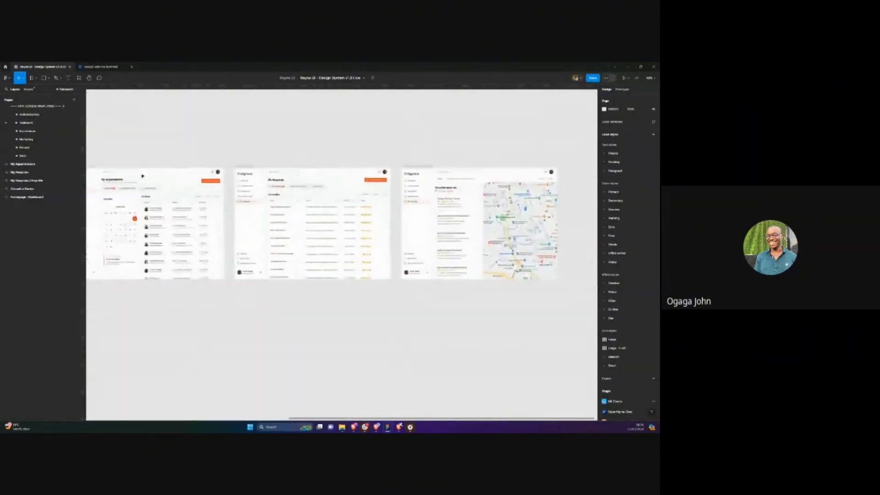
pyautogui.hscroll(-10, 143, 176)
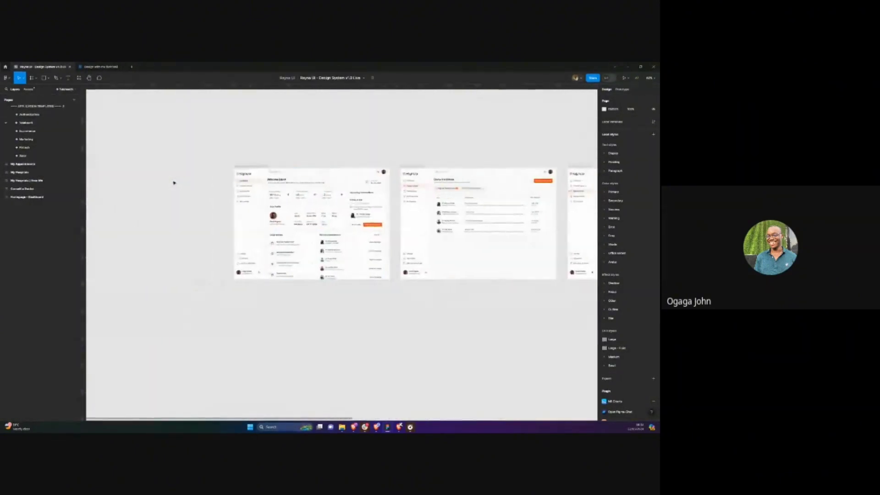
pyautogui.hscroll(-2, 174, 183)
# Open the last application templates page and review its dark-sidebar screens for employees and appointments
pyautogui.click(49, 159)
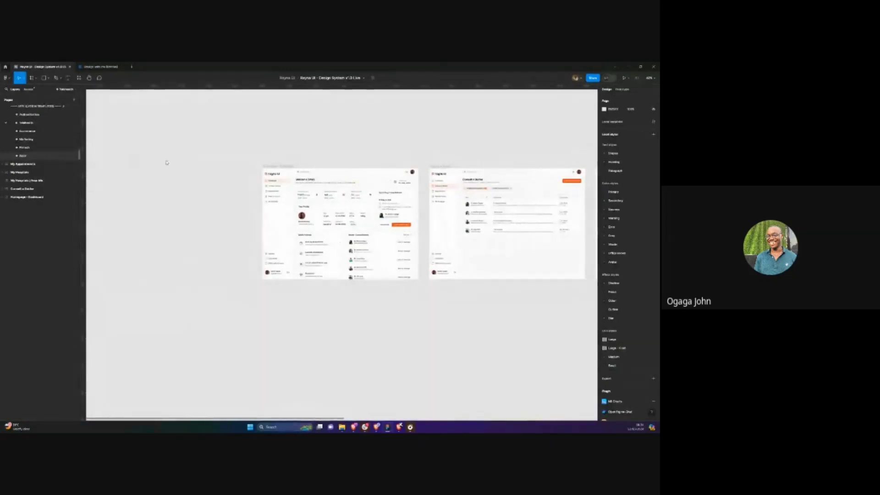
pyautogui.hscroll(-3, 269, 188)
pyautogui.scroll(5, 196, 261)
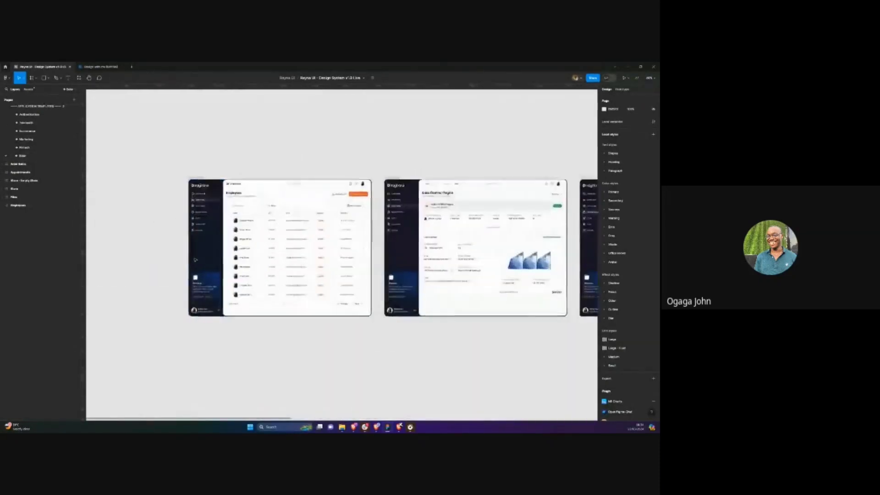
pyautogui.scroll(-2, 196, 261)
pyautogui.scroll(3, 25, 134)
# Look through the design system's component pages and open the Sidebars page
pyautogui.scroll(5, 25, 134)
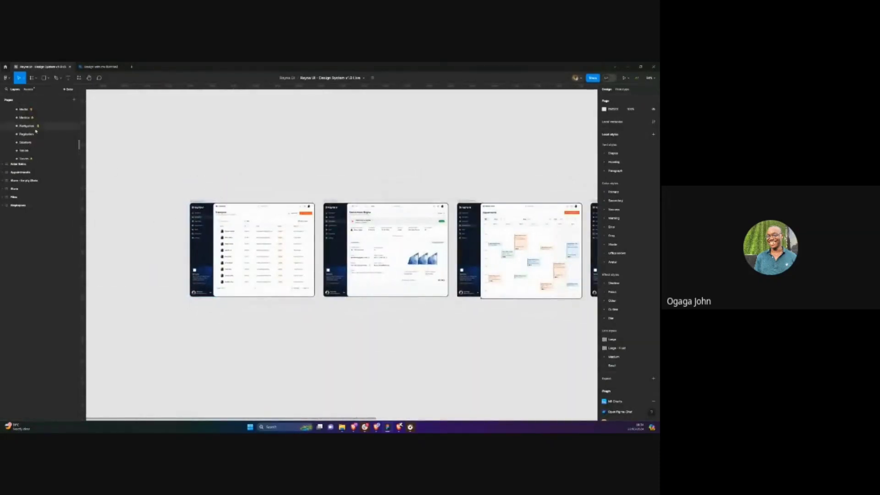
pyautogui.scroll(4, 35, 131)
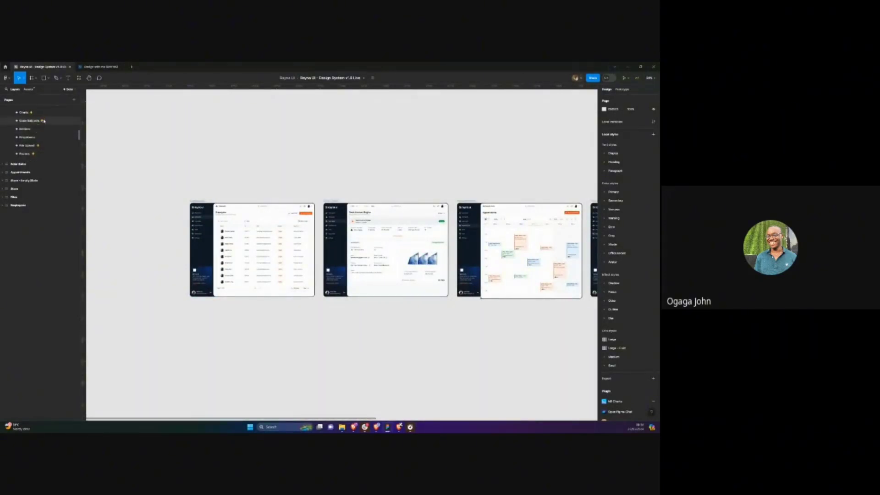
pyautogui.scroll(-5, 45, 120)
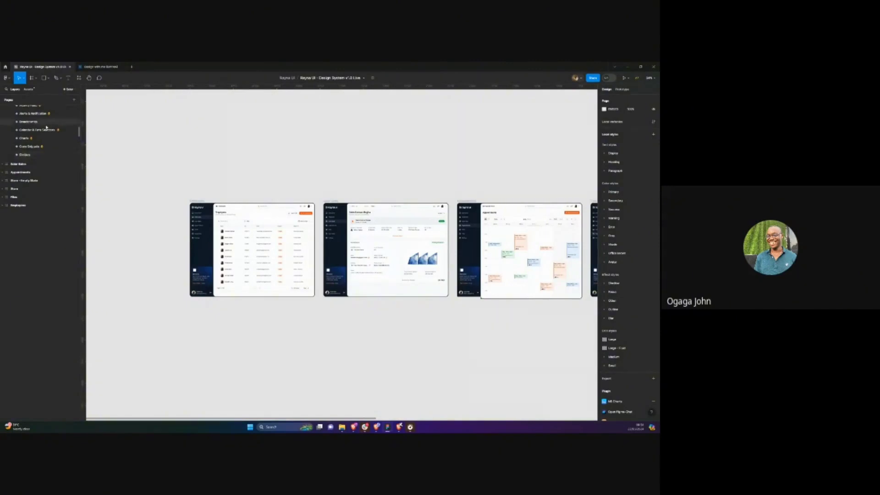
pyautogui.scroll(5, 46, 128)
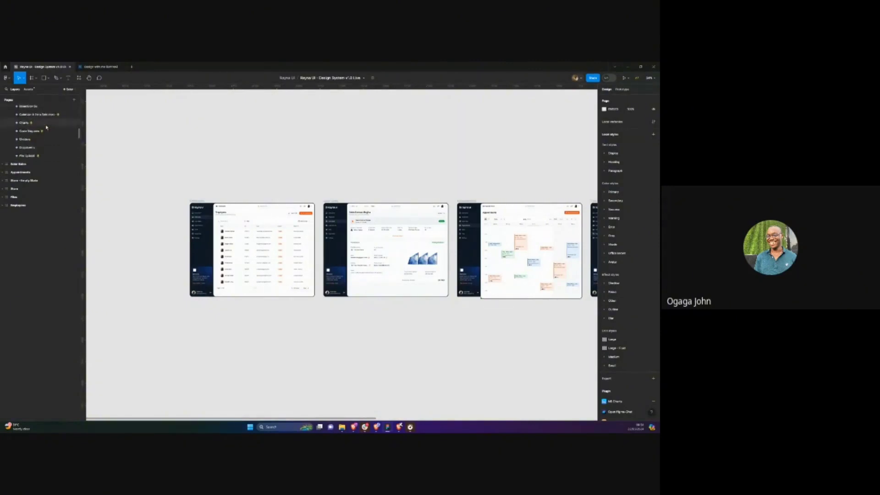
pyautogui.scroll(-3, 47, 127)
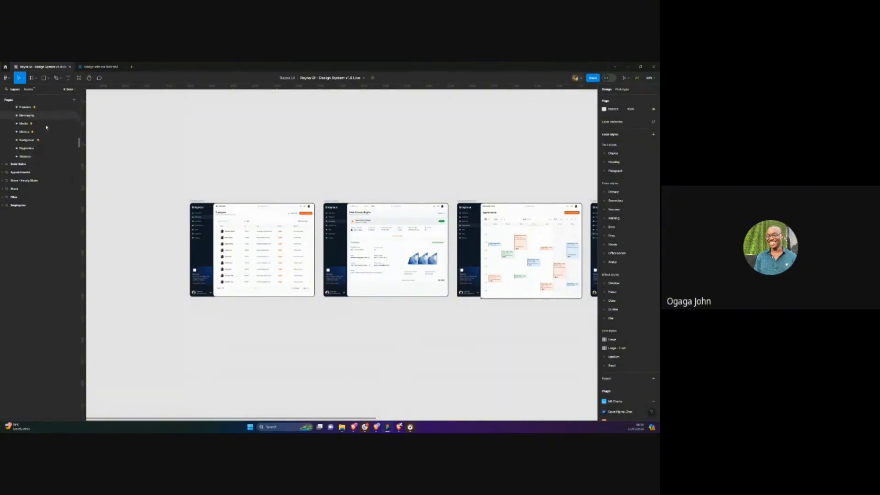
pyautogui.scroll(-1, 46, 128)
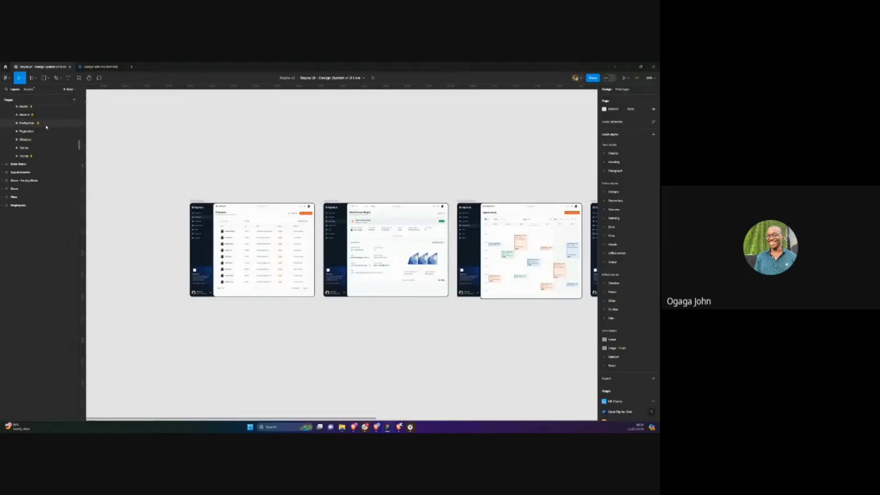
pyautogui.click(46, 126)
# Examine the white, blue, navy and black sidebar variants on the Sidebar component sheet up close
pyautogui.scroll(-2, 47, 127)
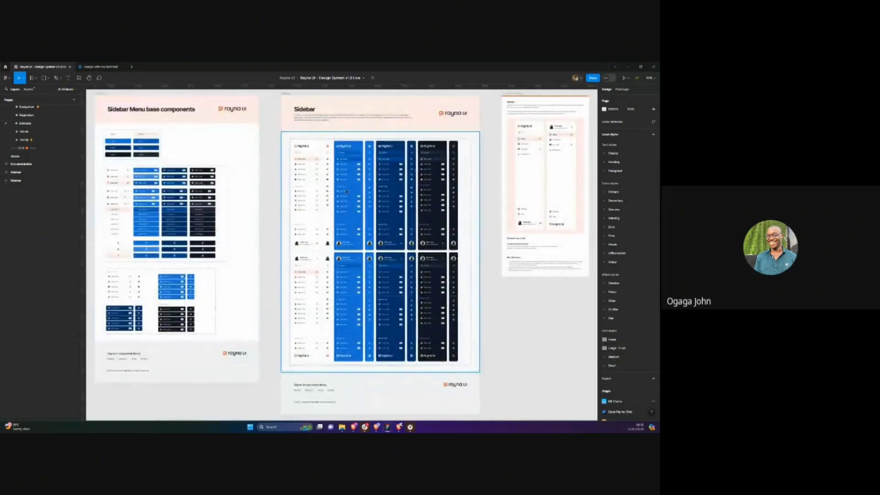
pyautogui.hscroll(2, 352, 211)
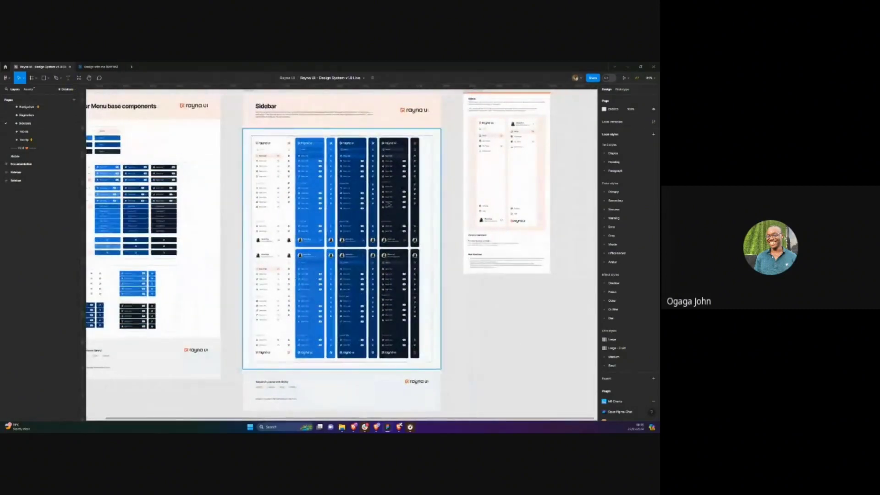
pyautogui.scroll(3, 403, 207)
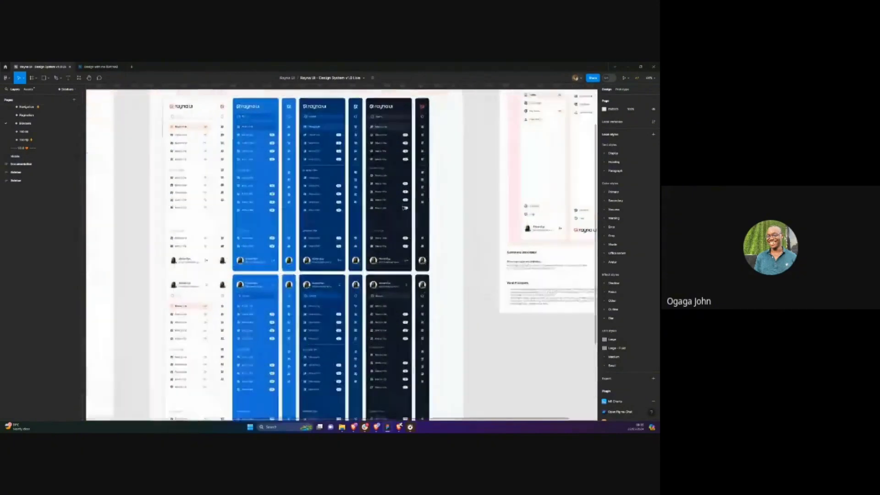
pyautogui.scroll(1, 400, 195)
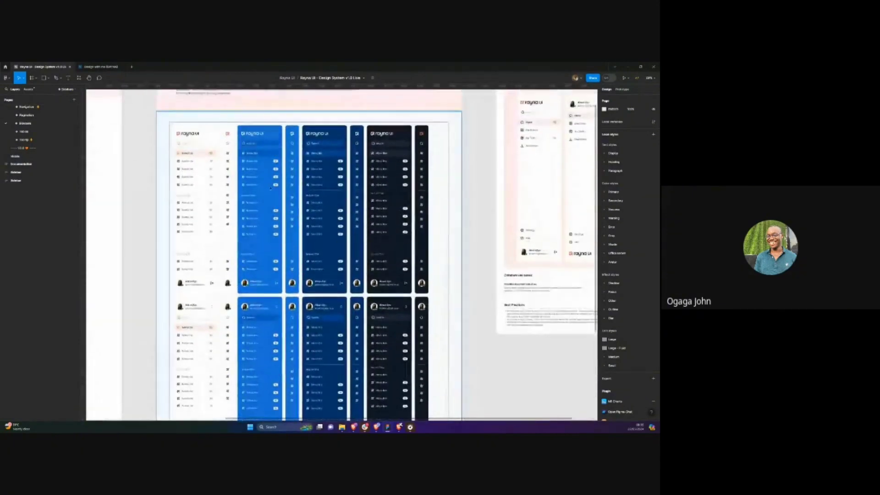
pyautogui.scroll(3, 395, 186)
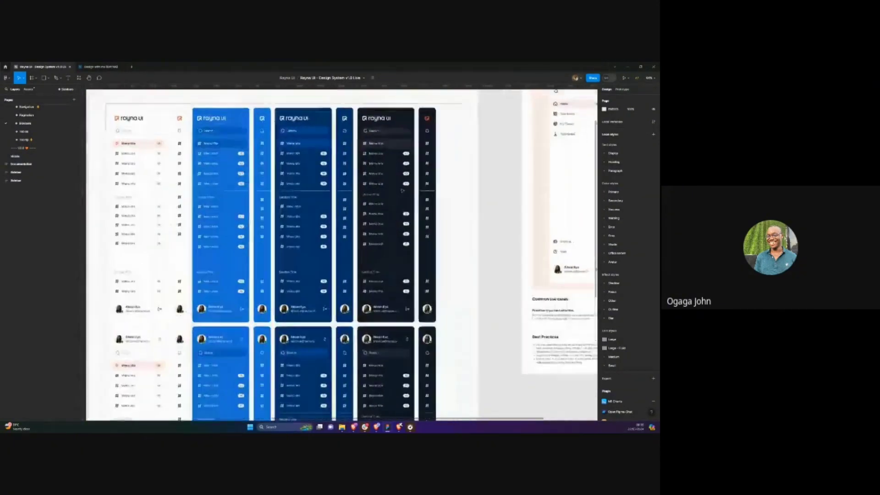
# Select the whole expanded dark grey sidebar variant from the first row of the Sidebar component sheet
pyautogui.click(397, 166)
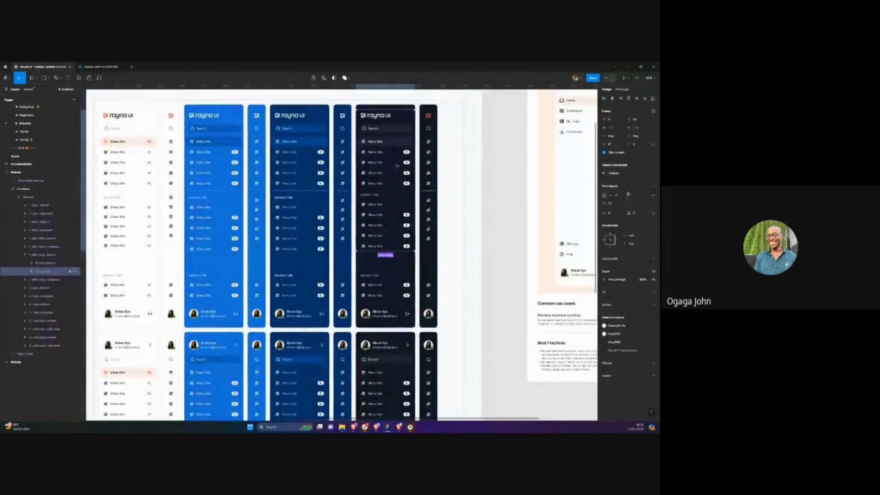
pyautogui.click(385, 180)
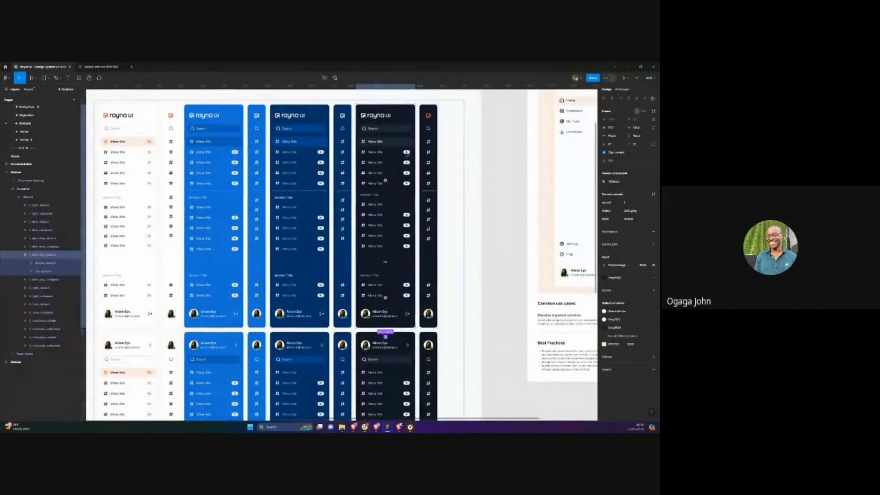
pyautogui.click(99, 67)
pyautogui.click(244, 168)
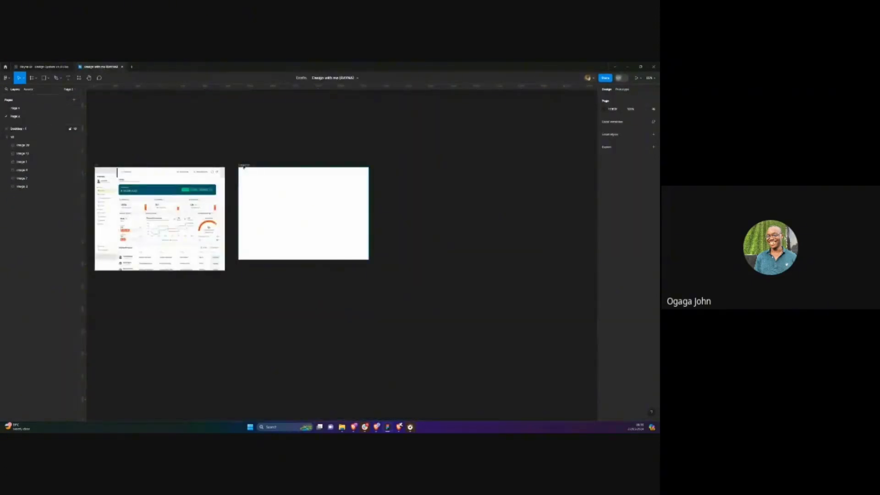
pyautogui.hotkey('ctrl', 'v')
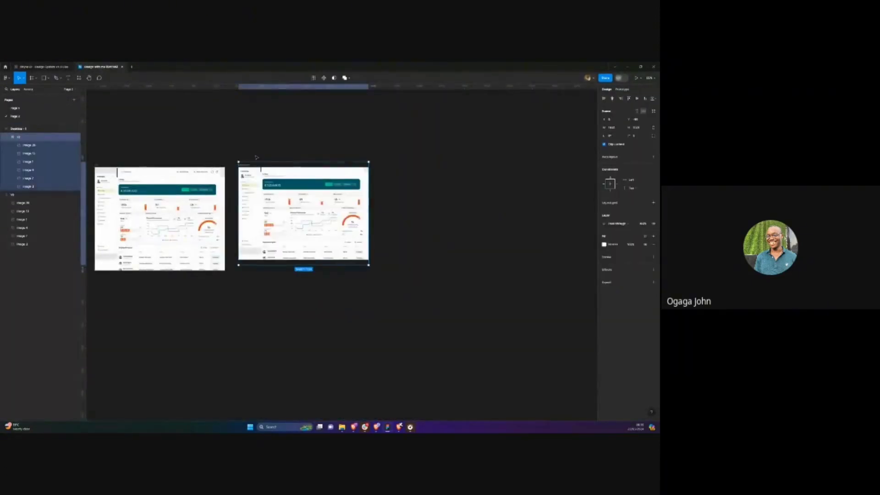
pyautogui.hotkey('ctrl', 'z')
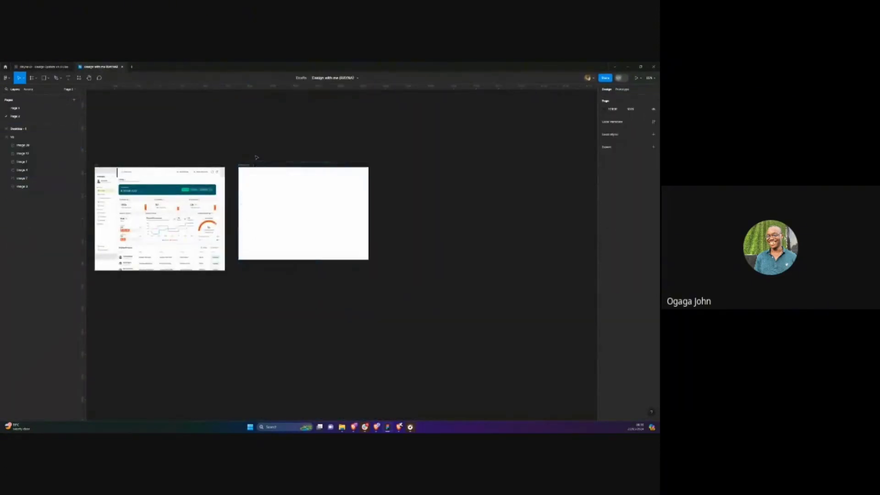
# Copy the selected dark grey sidebar from the design system file and paste it into the Desktop frame of the dashboard file
pyautogui.click(41, 67)
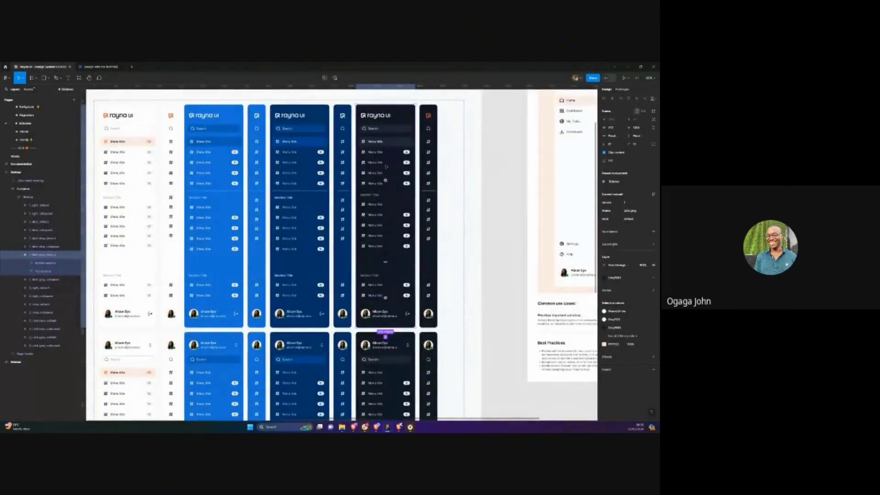
pyautogui.click(100, 67)
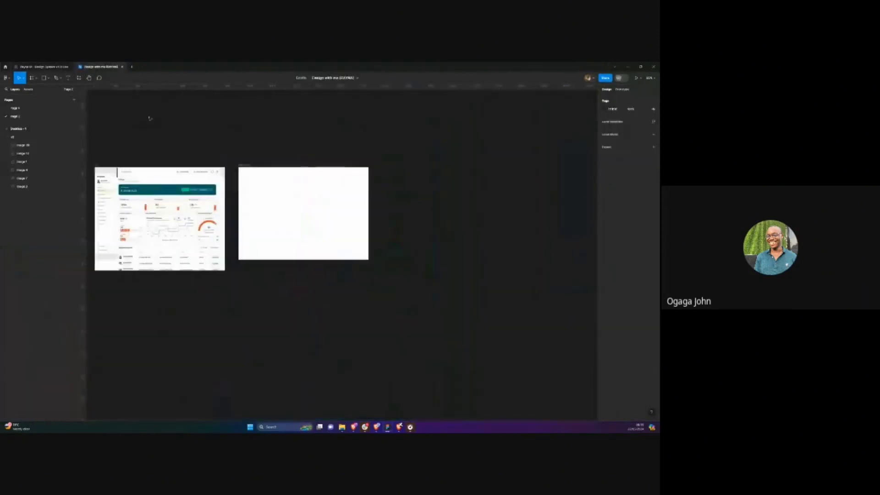
pyautogui.click(250, 166)
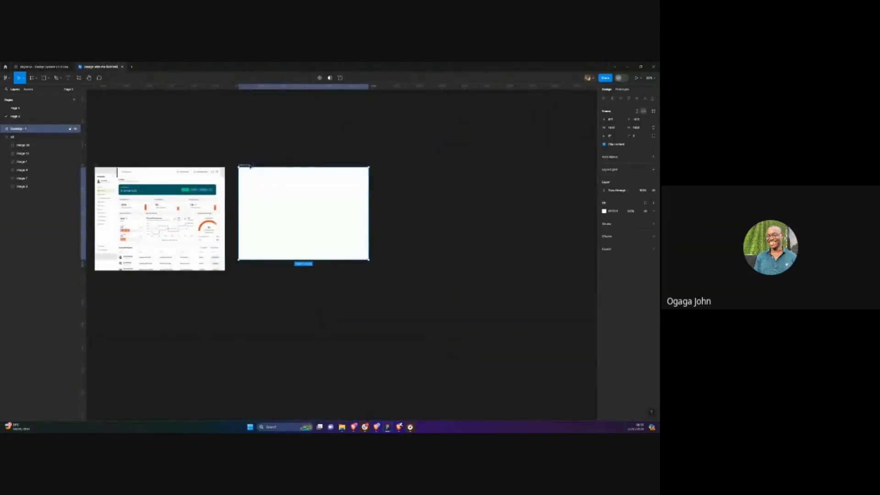
pyautogui.hotkey('ctrl', 'v')
pyautogui.click(42, 67)
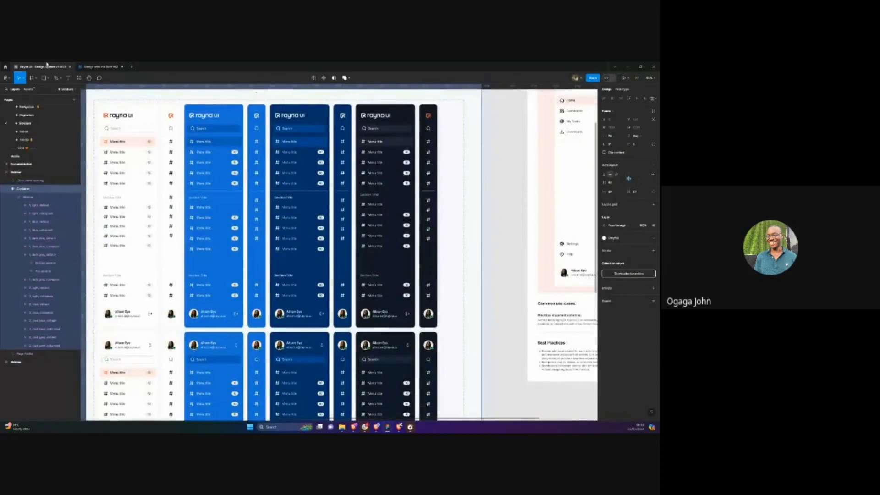
pyautogui.click(100, 66)
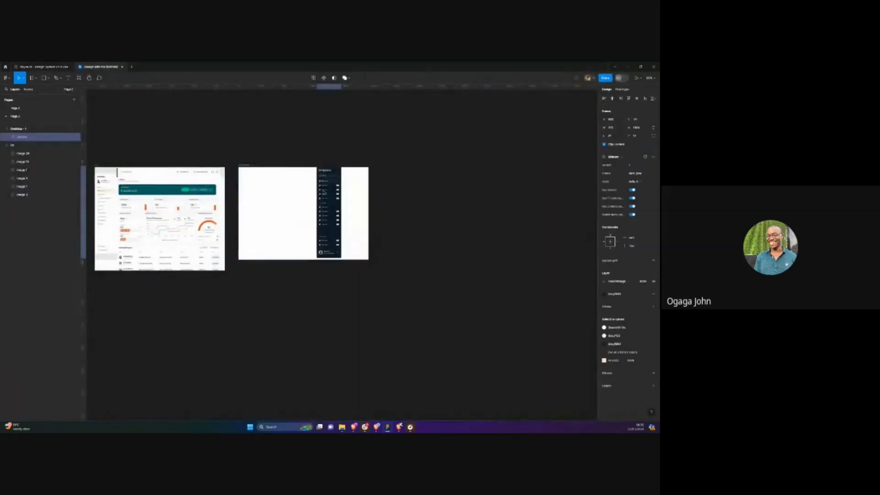
# Move the pasted sidebar within the Desktop frame and align it to the frame's left edge
pyautogui.moveTo(324, 191); pyautogui.dragTo(280, 191)
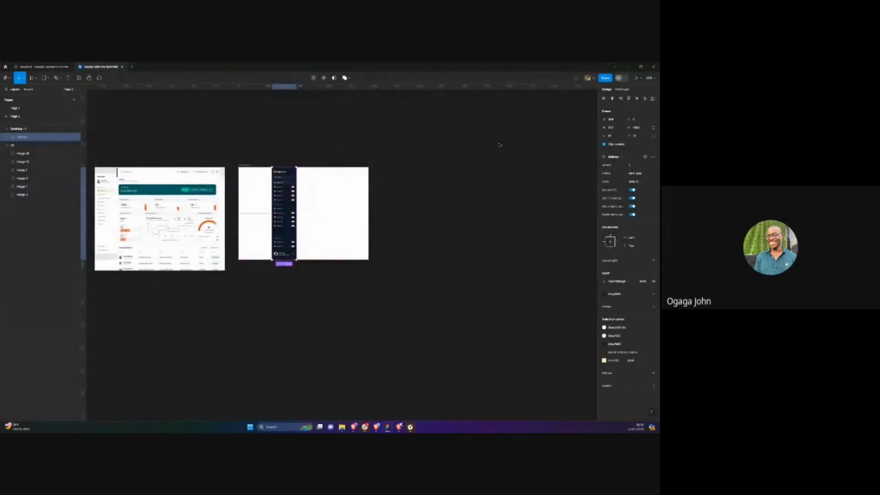
pyautogui.click(604, 99)
pyautogui.scroll(3, 217, 181)
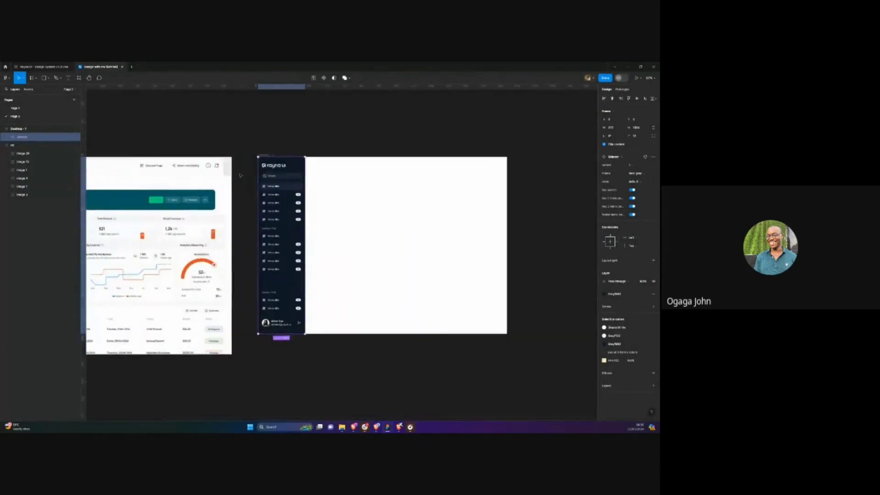
pyautogui.click(251, 174)
pyautogui.scroll(3, 252, 174)
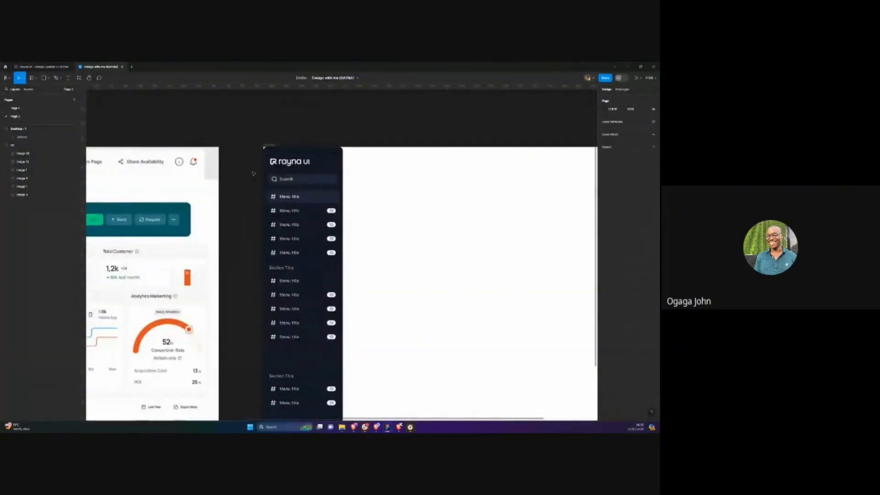
# Switch the sidebar instance to its second variant, with the profile at the top and the logo at the bottom
pyautogui.click(290, 171)
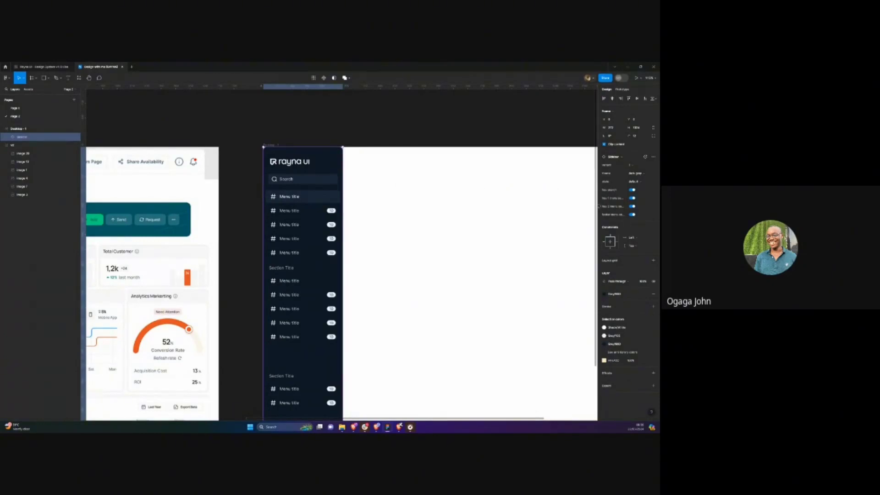
pyautogui.click(636, 138)
pyautogui.click(495, 125)
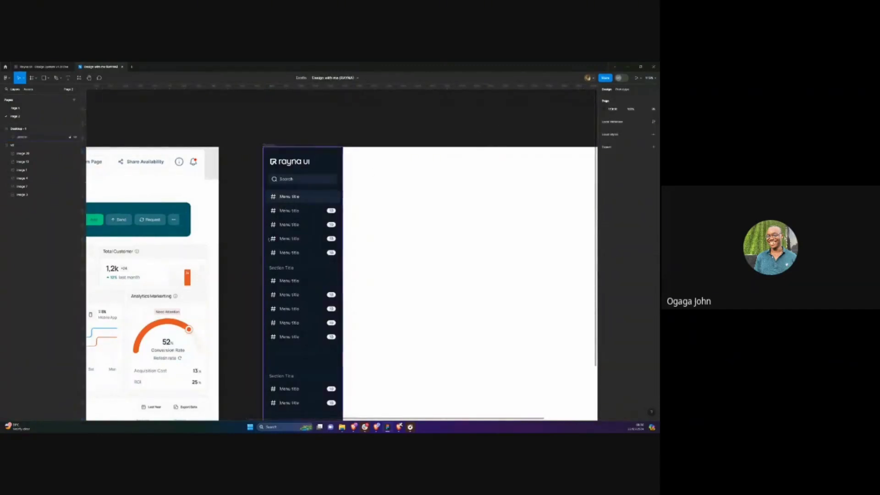
pyautogui.scroll(-5, 300, 247)
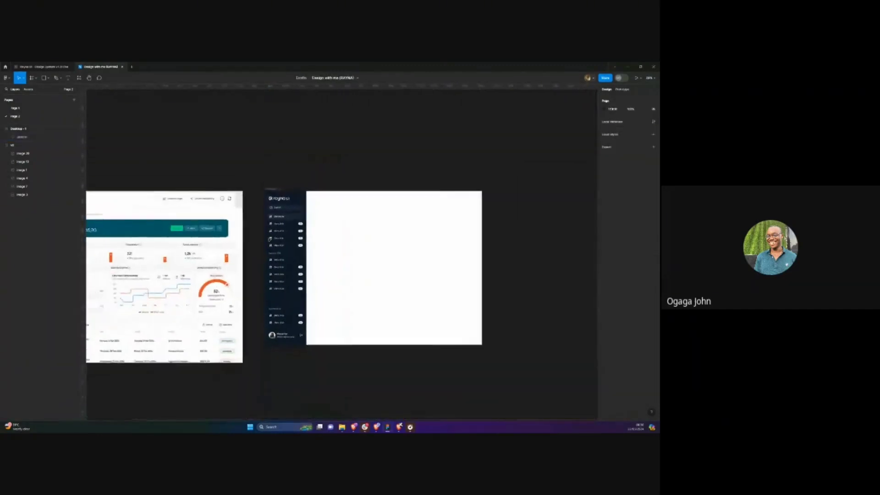
pyautogui.click(289, 265)
pyautogui.click(633, 166)
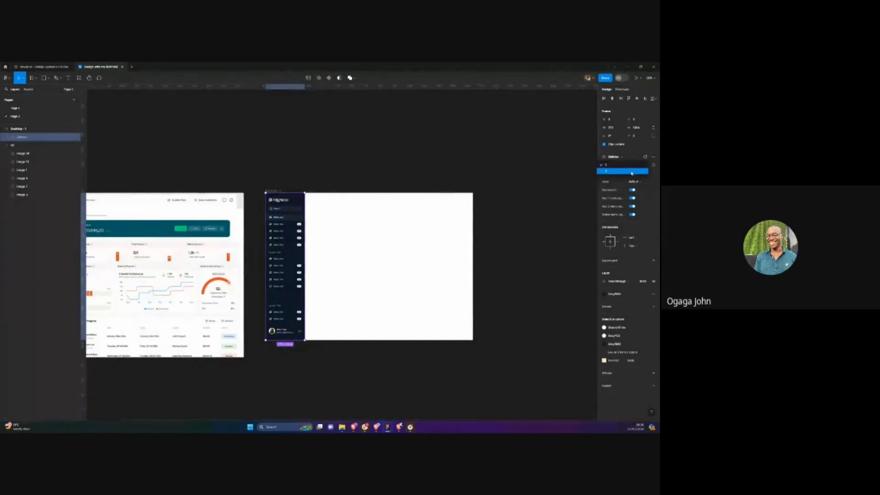
pyautogui.click(635, 176)
# Compare the collaged dashboard reference with the new sidebar, examining its side menu and top search header up close
pyautogui.hscroll(-4, 512, 185)
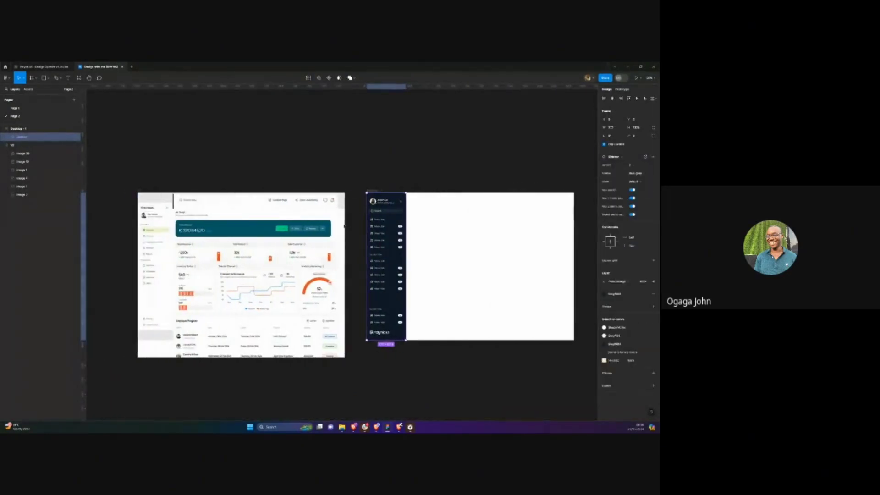
pyautogui.scroll(2, 385, 218)
pyautogui.hscroll(-4, 321, 238)
pyautogui.scroll(3, 258, 266)
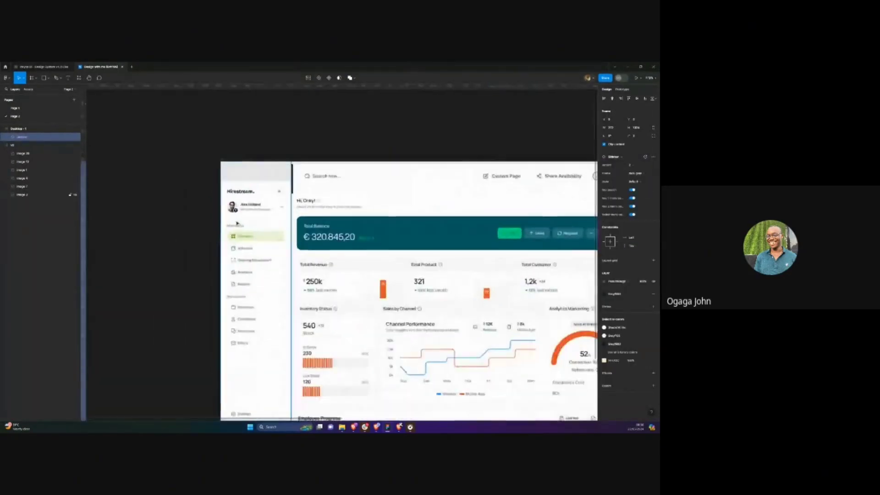
pyautogui.scroll(-3, 258, 266)
pyautogui.hscroll(3, 390, 242)
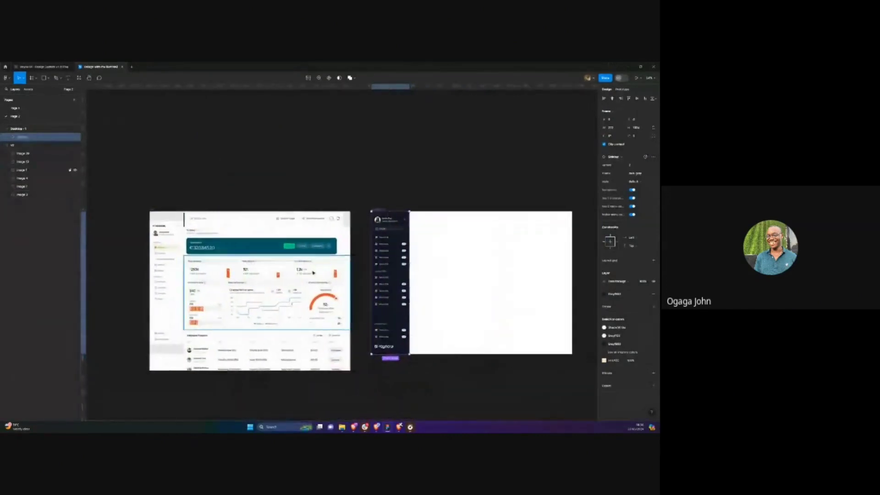
pyautogui.click(243, 220)
pyautogui.scroll(2, 243, 219)
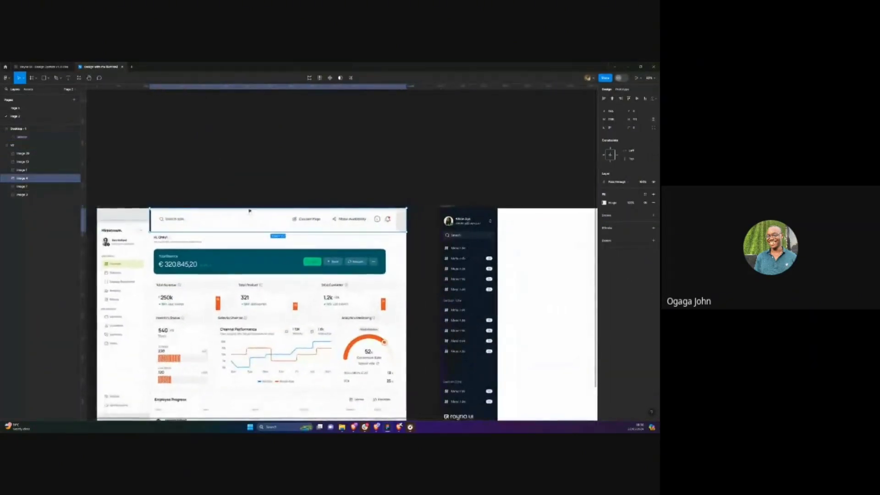
pyautogui.press('Escape')
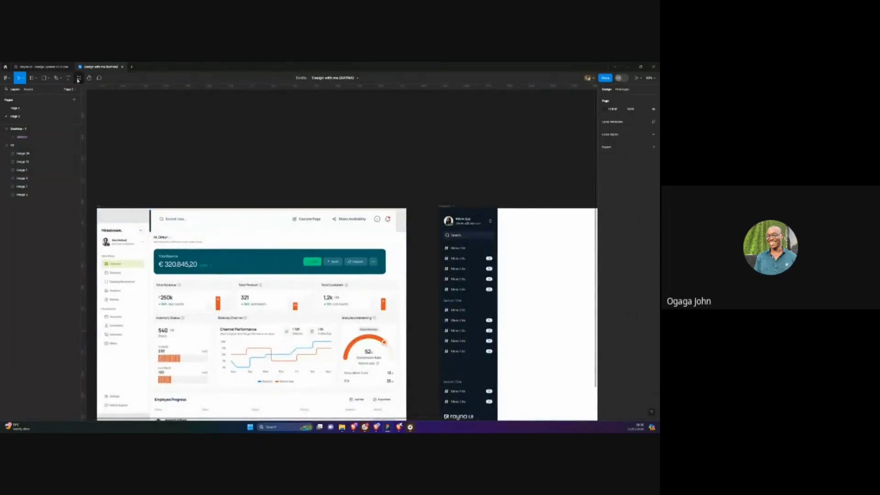
# Switch to the Rayna UI design system file and browse the Fintech and Marketing application templates for a matching header
pyautogui.click(53, 69)
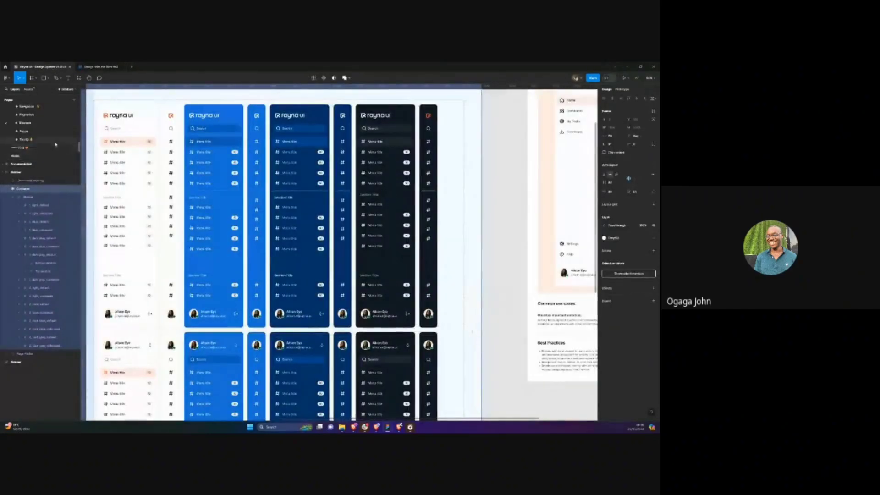
pyautogui.scroll(-3, 53, 146)
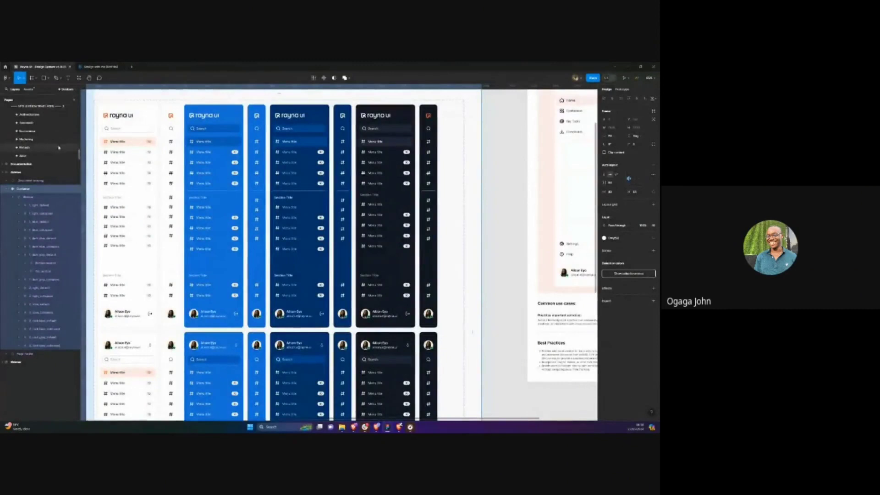
pyautogui.click(59, 148)
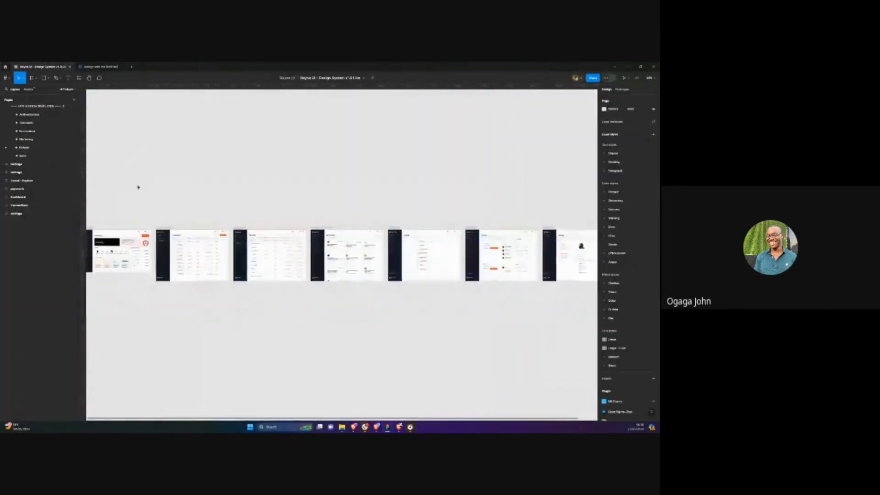
pyautogui.click(34, 139)
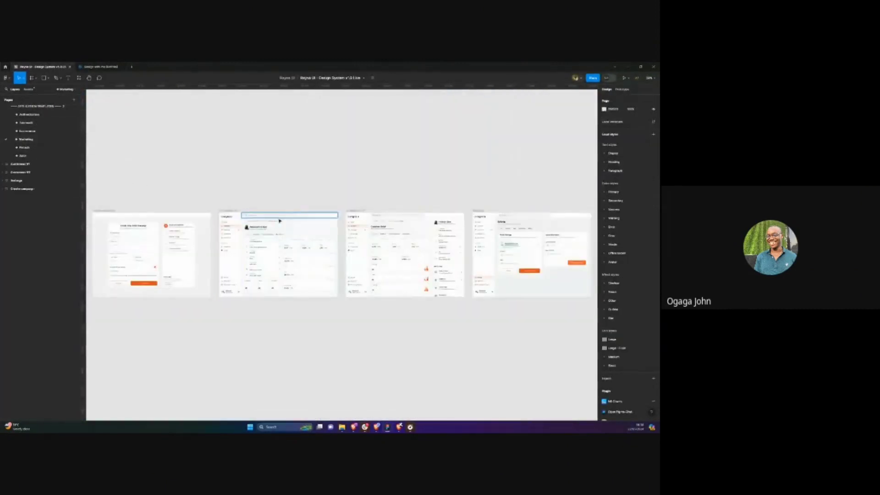
pyautogui.scroll(3, 279, 220)
pyautogui.hscroll(5, 321, 215)
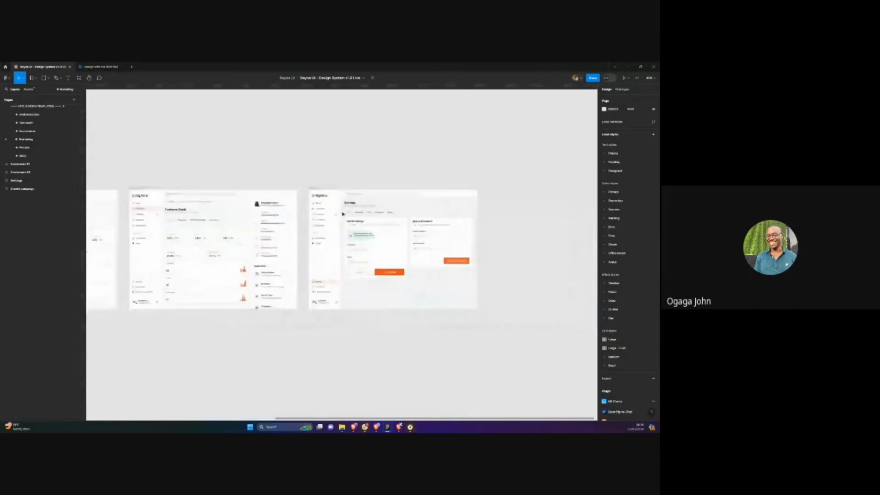
pyautogui.hscroll(-7, 343, 214)
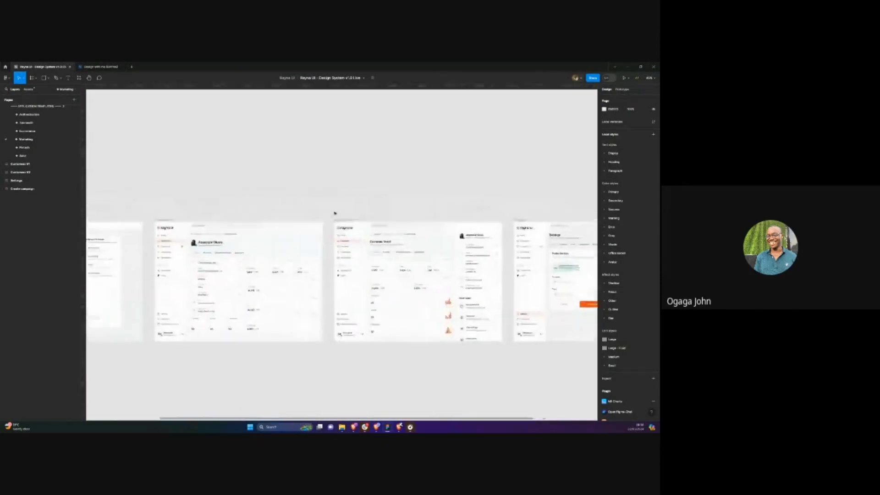
# Copy the search header from the Telehealth homepage dashboard template and paste it into the Desktop frame
pyautogui.click(52, 123)
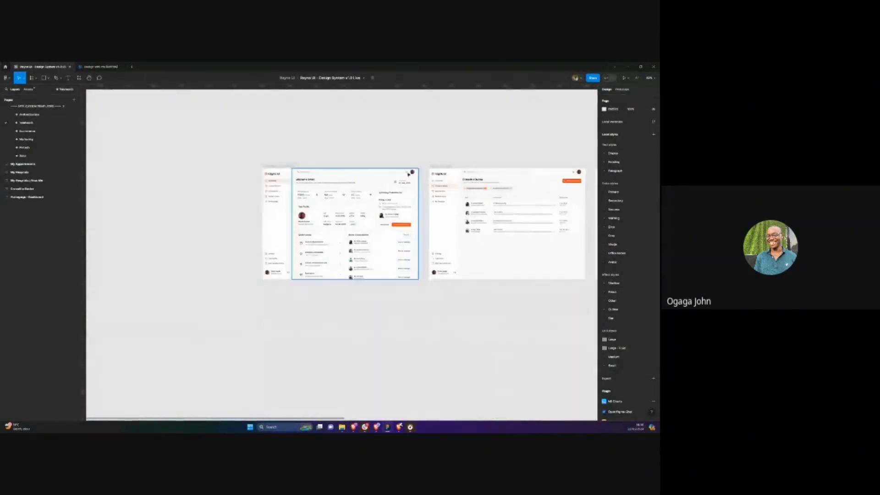
pyautogui.scroll(3, 408, 173)
pyautogui.click(348, 177)
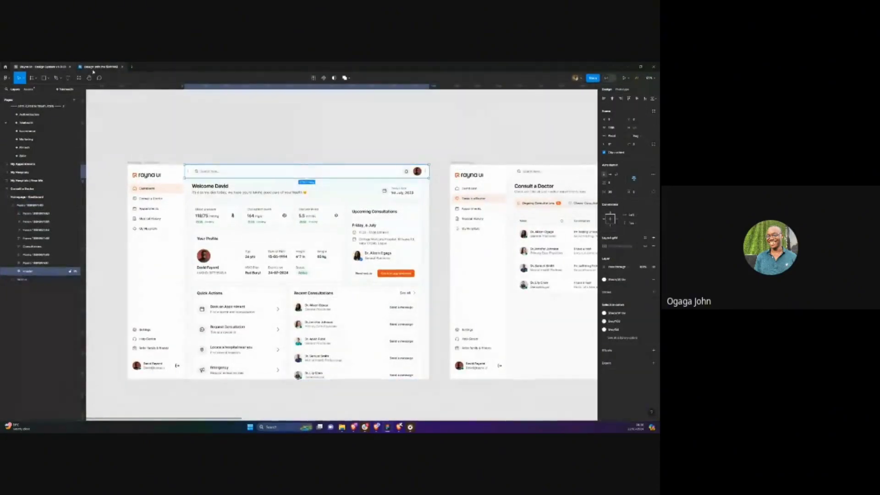
pyautogui.click(99, 66)
pyautogui.click(19, 128)
pyautogui.hotkey('shift', '2')
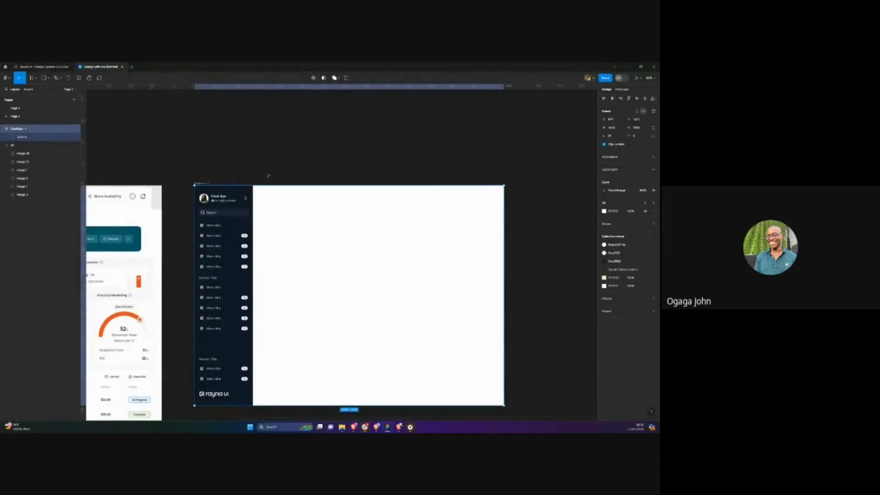
pyautogui.hotkey('ctrl', 'v')
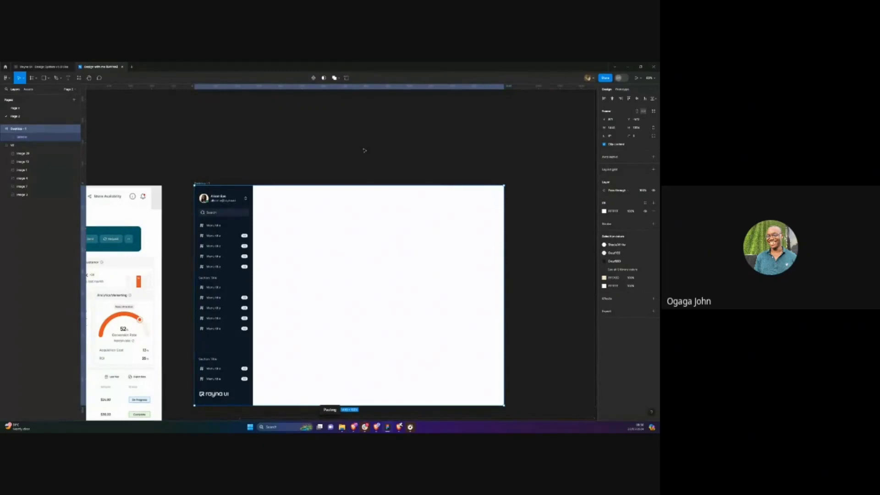
# Move the pasted search header out of the Desktop frame onto the canvas just above it
pyautogui.click(42, 66)
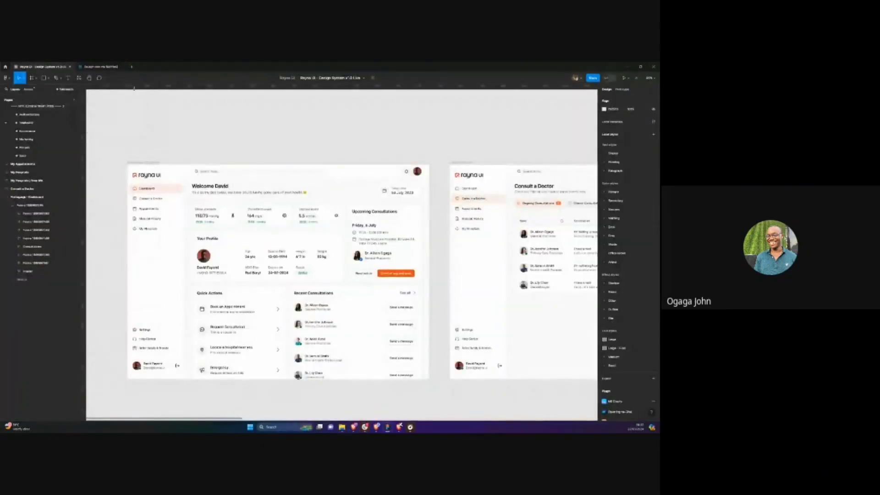
pyautogui.click(246, 175)
pyautogui.click(100, 66)
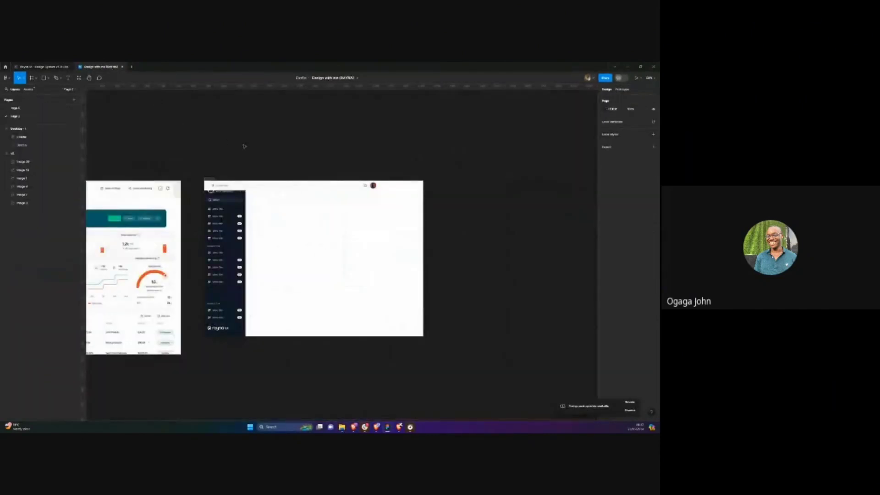
pyautogui.moveTo(271, 188); pyautogui.dragTo(293, 161)
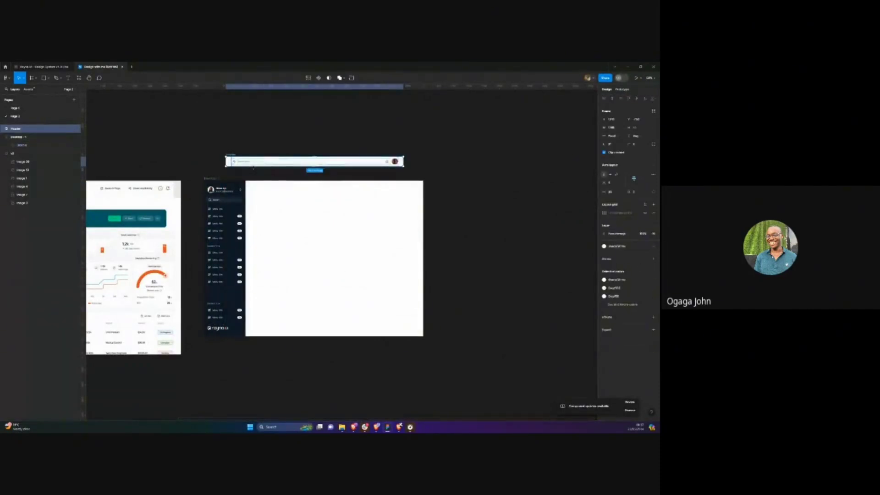
# Move the search header above the collaged dashboard reference and compare it with the reference's own header
pyautogui.scroll(3, 275, 164)
pyautogui.hscroll(-5, 198, 164)
pyautogui.hscroll(-3, 197, 164)
pyautogui.scroll(-3, 387, 167)
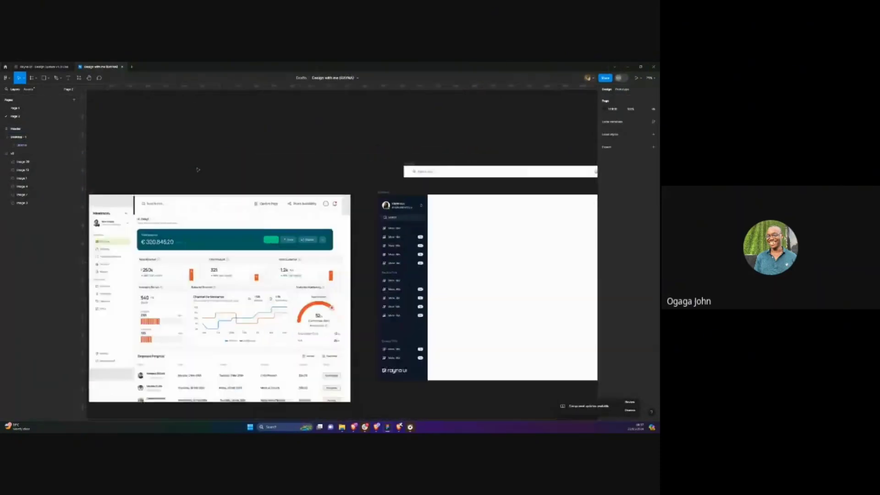
pyautogui.moveTo(388, 165); pyautogui.dragTo(162, 167)
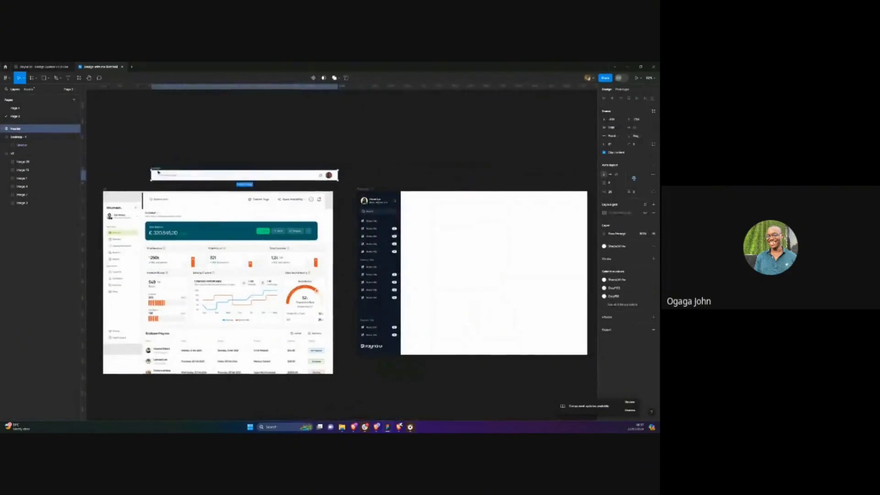
pyautogui.scroll(5, 156, 172)
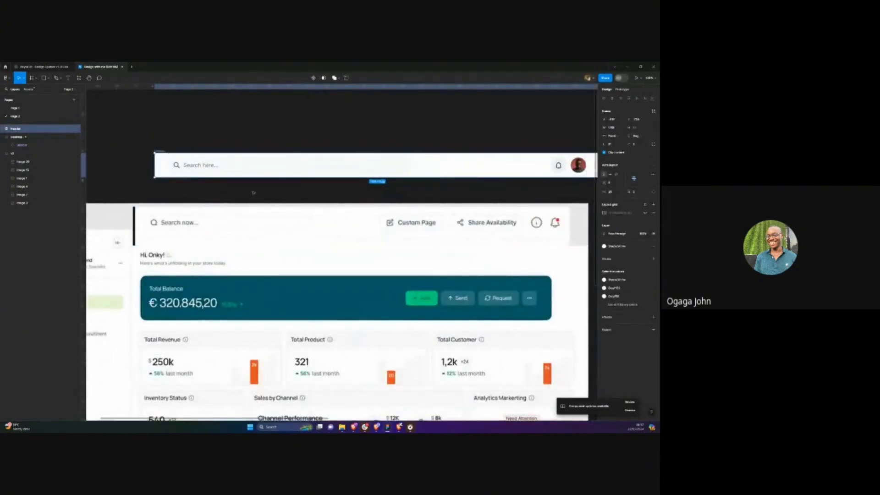
pyautogui.scroll(-5, 249, 191)
# Place the search header at the top of the Desktop frame, directly beside the dark sidebar
pyautogui.moveTo(231, 182); pyautogui.dragTo(394, 199)
pyautogui.scroll(4, 485, 196)
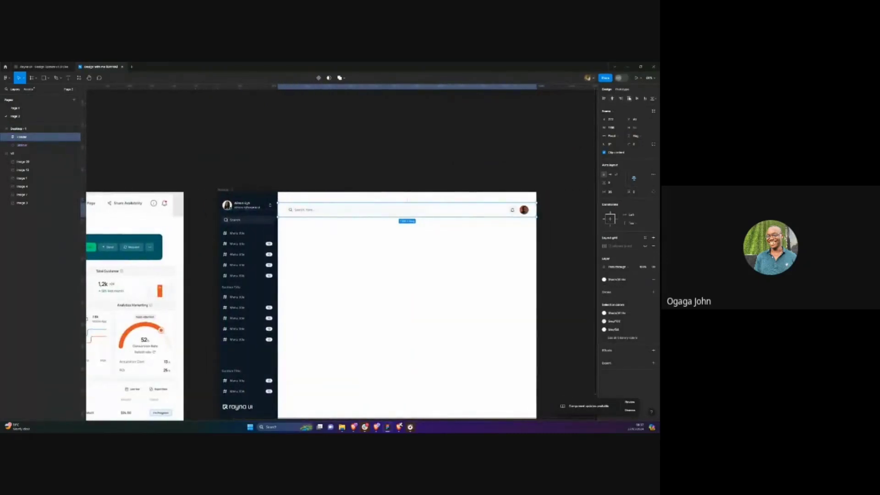
pyautogui.press('Escape')
pyautogui.scroll(5, 302, 201)
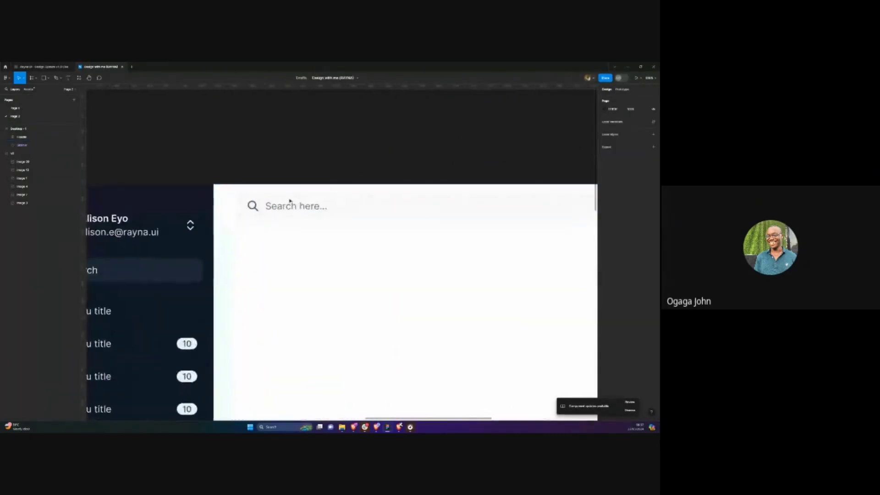
# Examine the greeting area beneath the header in the dashboard reference and compare it with the Desktop frame
pyautogui.scroll(-10, 290, 202)
pyautogui.scroll(3, 267, 179)
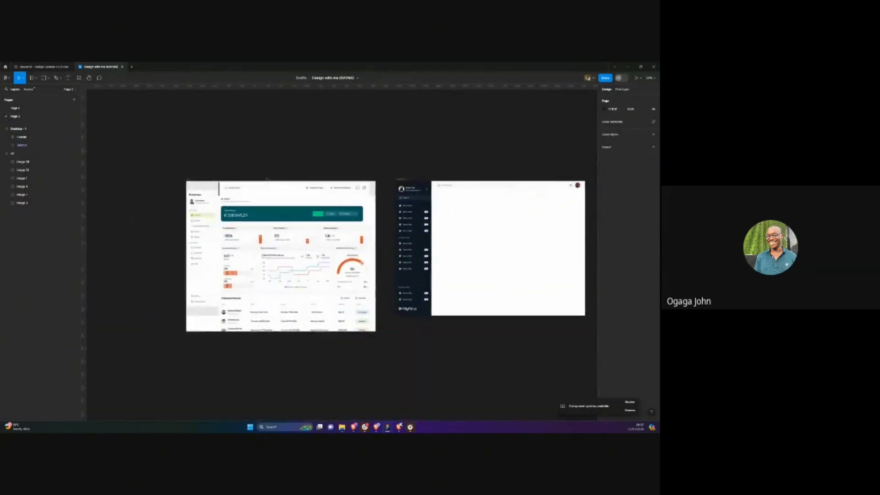
pyautogui.scroll(3, 267, 180)
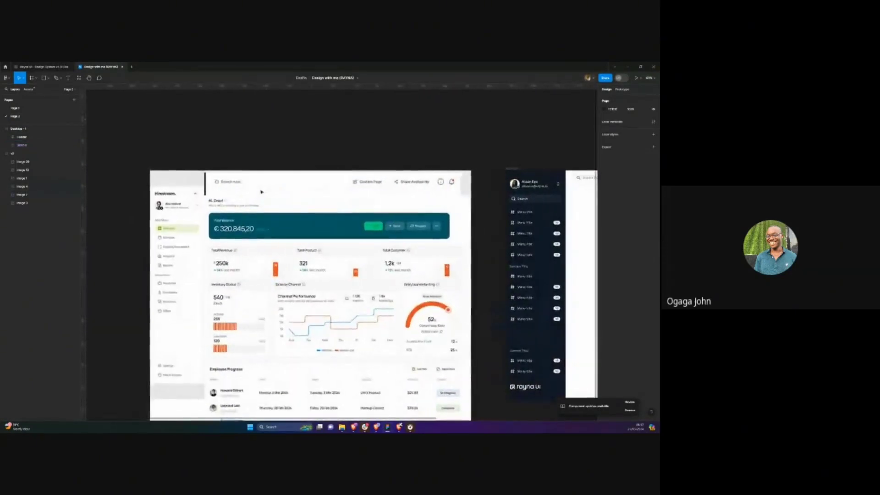
pyautogui.scroll(-1, 239, 206)
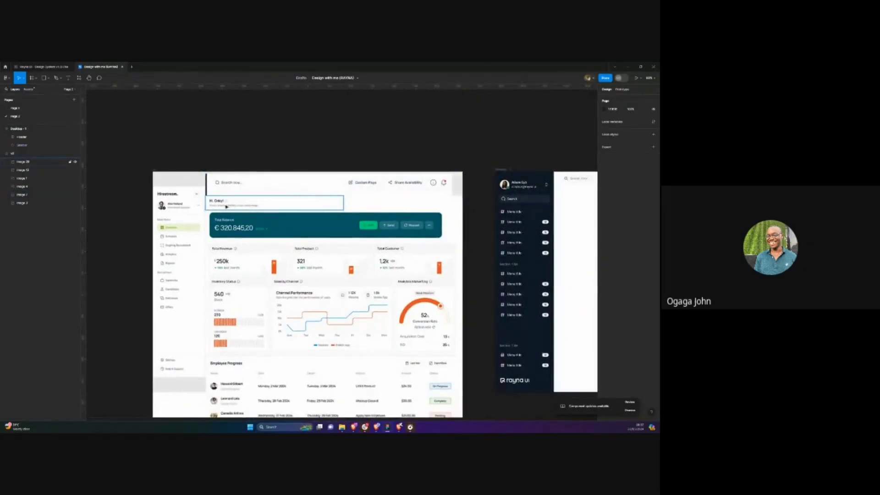
pyautogui.scroll(2, 225, 207)
pyautogui.scroll(-3, 226, 207)
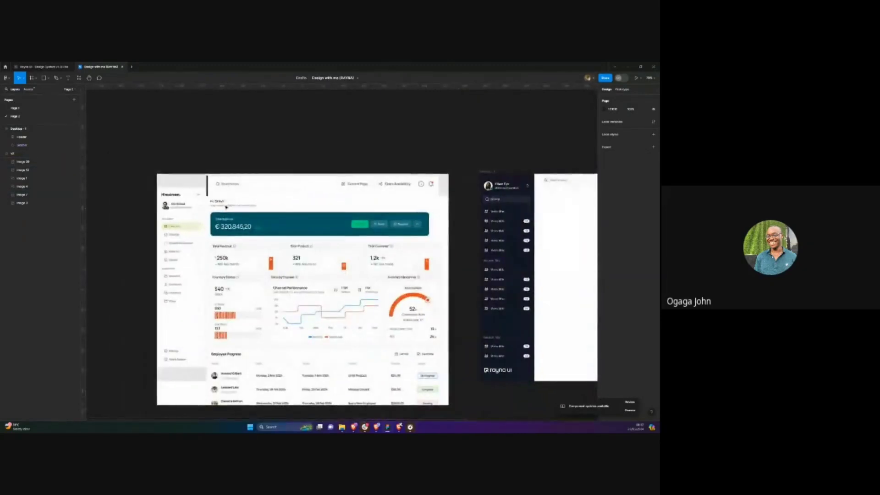
pyautogui.scroll(2, 225, 207)
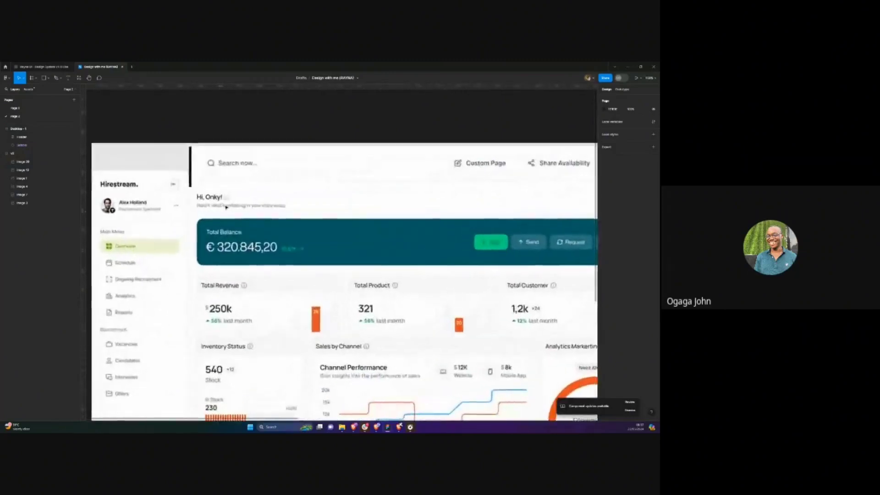
pyautogui.scroll(-3, 226, 207)
pyautogui.hscroll(2, 318, 206)
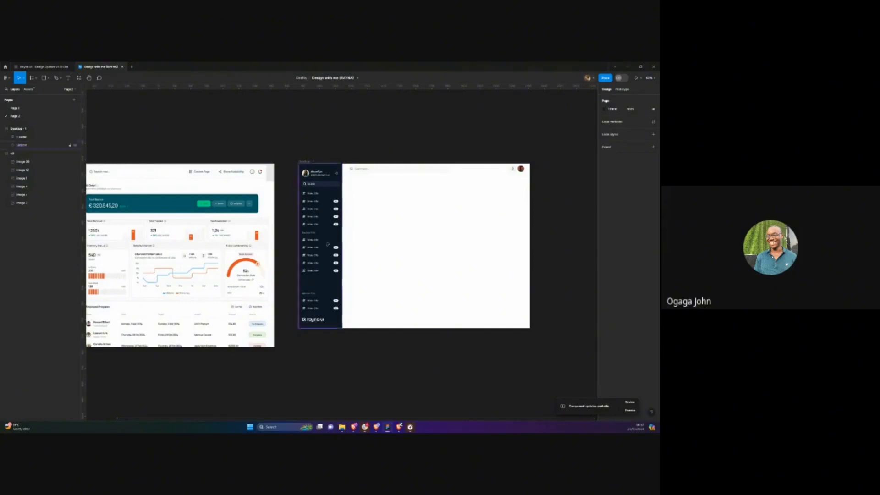
# Dismiss the component updates notice and add a "Hello" greeting with the person's name below the search header in the Desktop frame
pyautogui.click(632, 411)
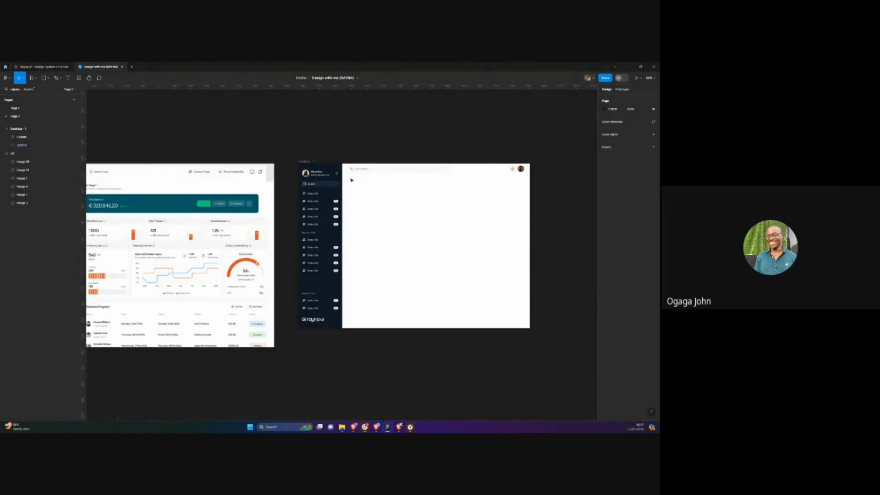
pyautogui.scroll(3, 353, 183)
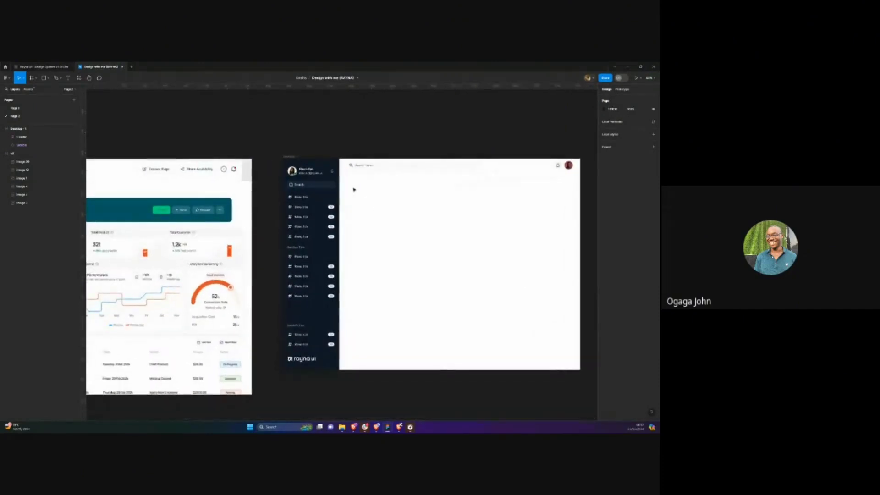
pyautogui.press('t')
pyautogui.click(354, 182)
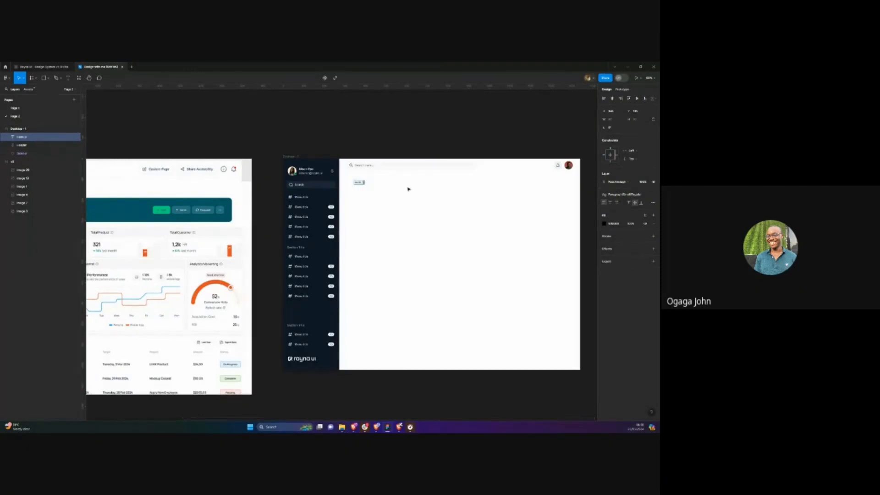
pyautogui.press('BackSpace')
pyautogui.press('BackSpace')
pyautogui.click(361, 152)
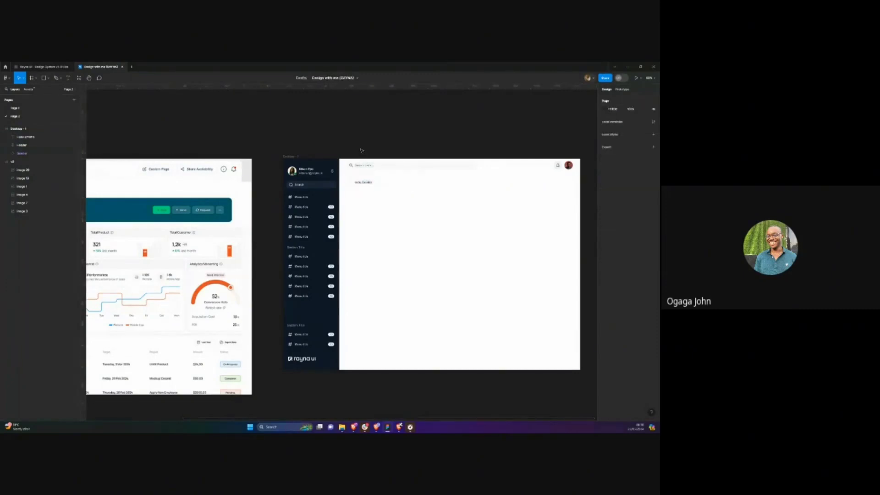
# Duplicate the greeting text just beneath itself and change the copy to "How is life treating you today!"
pyautogui.scroll(-3, 360, 152)
pyautogui.scroll(5, 187, 166)
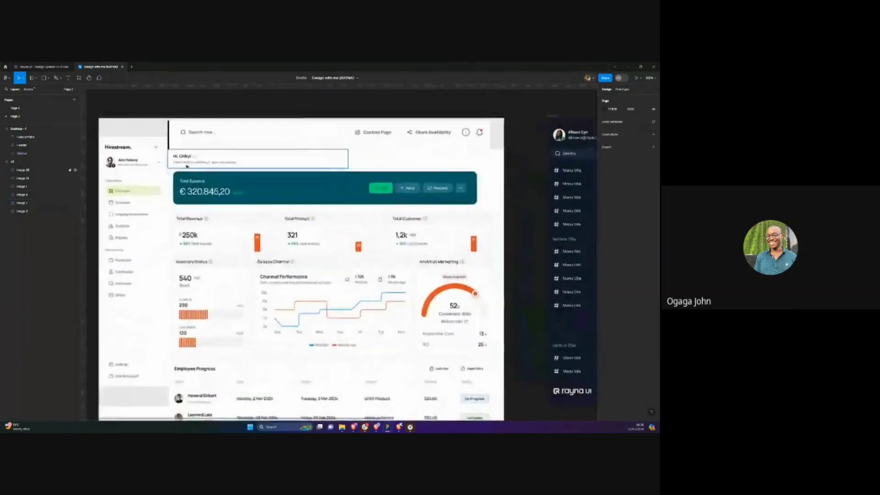
pyautogui.scroll(-3, 187, 166)
pyautogui.scroll(4, 325, 144)
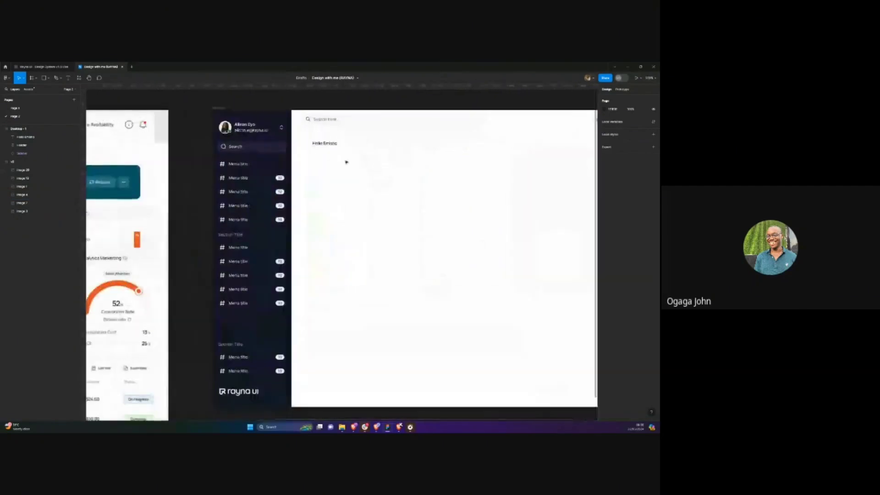
pyautogui.moveTo(325, 144); pyautogui.dragTo(321, 153)
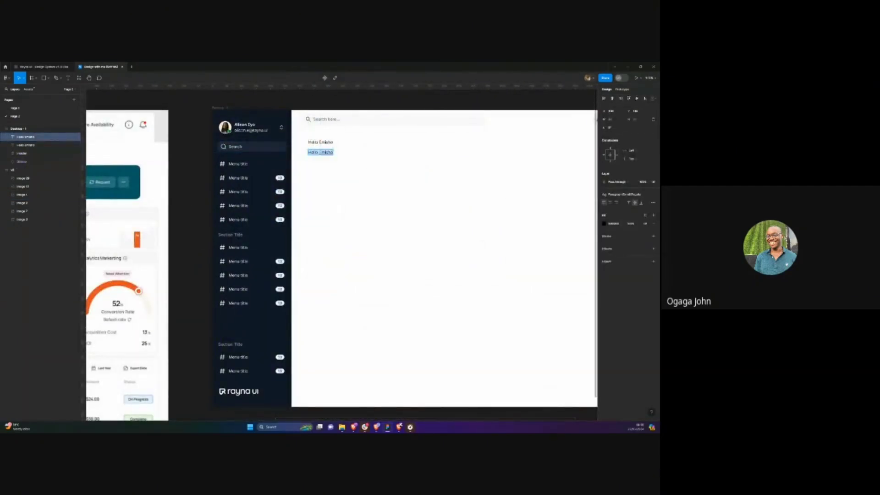
pyautogui.write('How is life treating you today')
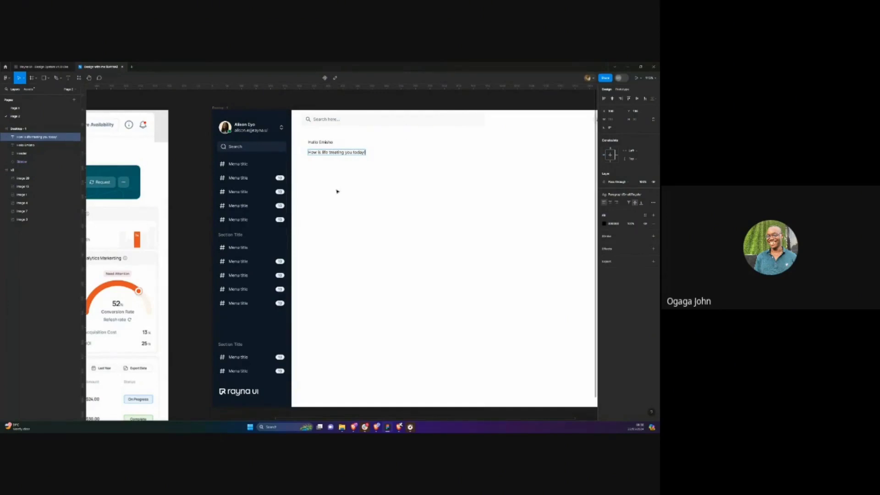
pyautogui.write('!')
pyautogui.press('Escape')
# Open the available text styles for the greeting line in the Desktop frame
pyautogui.scroll(-3, 337, 191)
pyautogui.scroll(5, 334, 173)
pyautogui.click(321, 159)
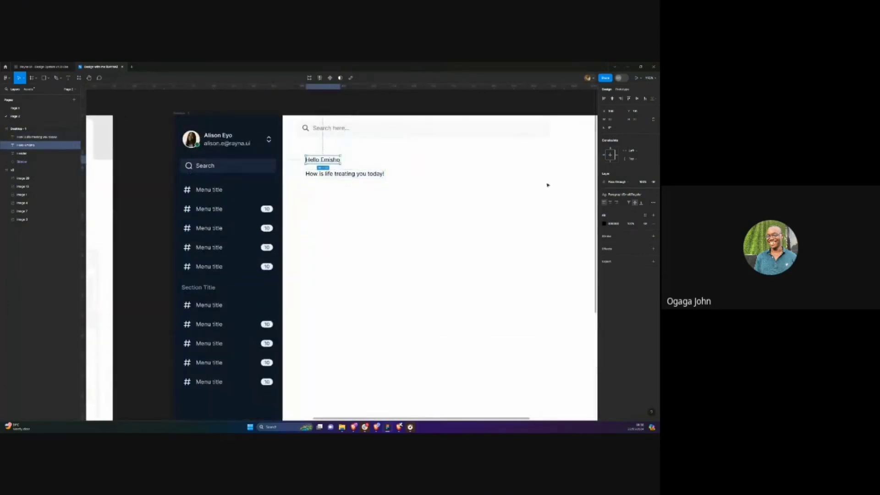
pyautogui.click(622, 194)
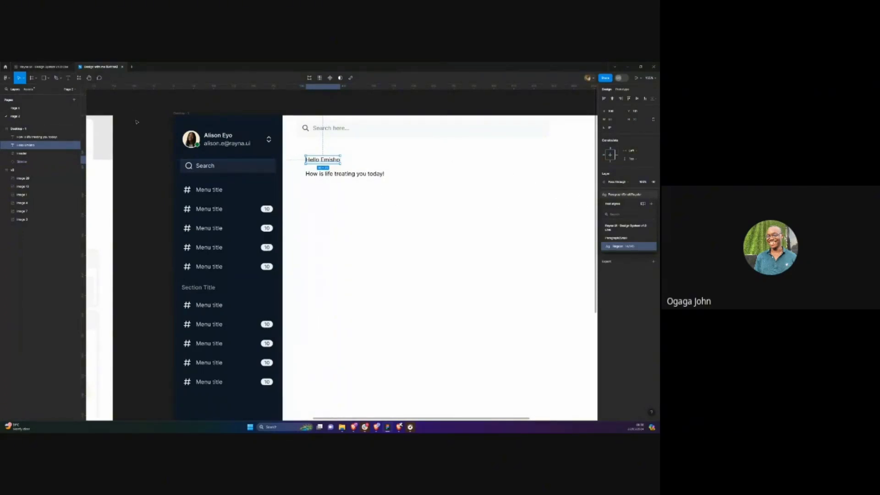
# Switch to the Rayna UI design system file and examine the Heading 1 to Heading 6 specifications on its Typography page
pyautogui.click(42, 67)
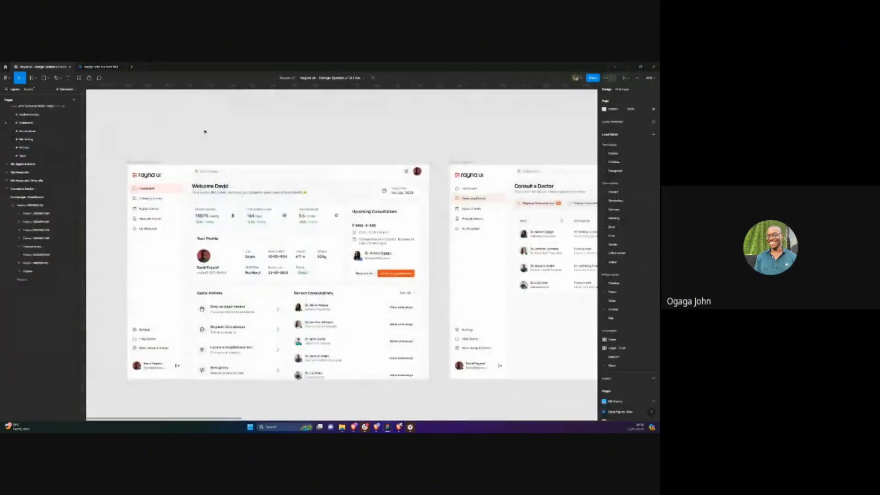
pyautogui.scroll(4, 50, 135)
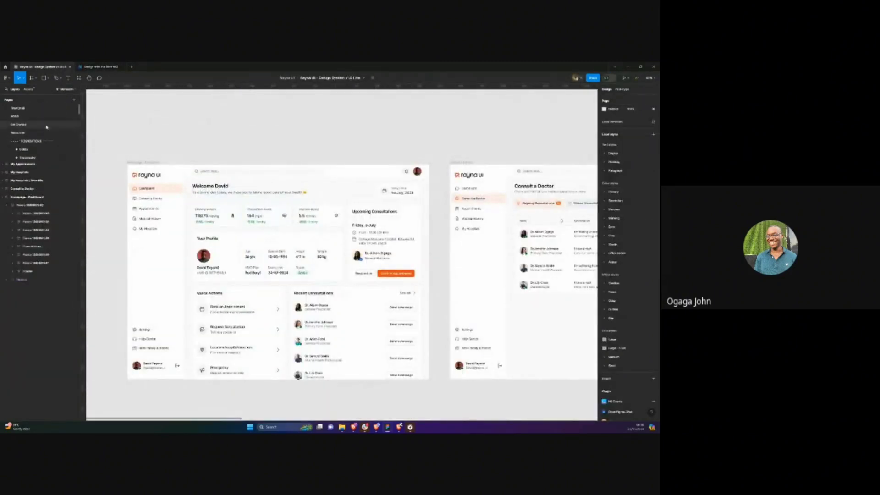
pyautogui.scroll(1, 50, 136)
pyautogui.click(28, 135)
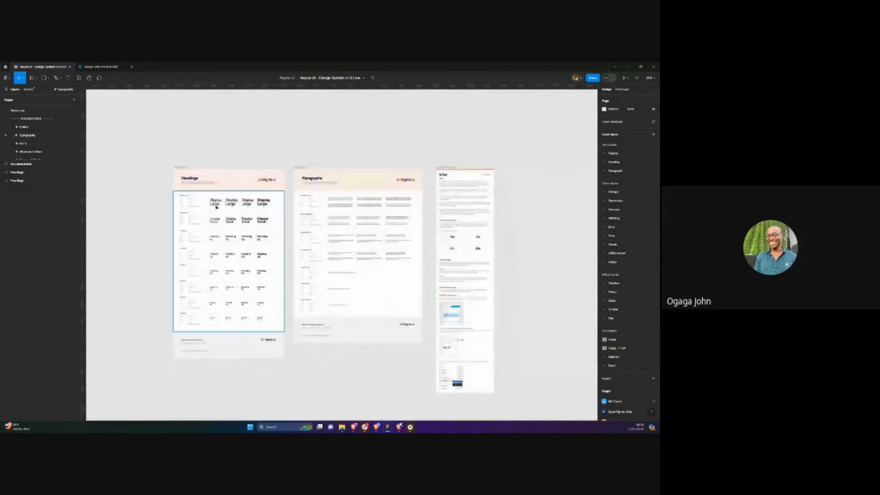
pyautogui.keyDown('ctrl'); pyautogui.scroll(5, 204, 257); pyautogui.keyUp('ctrl')
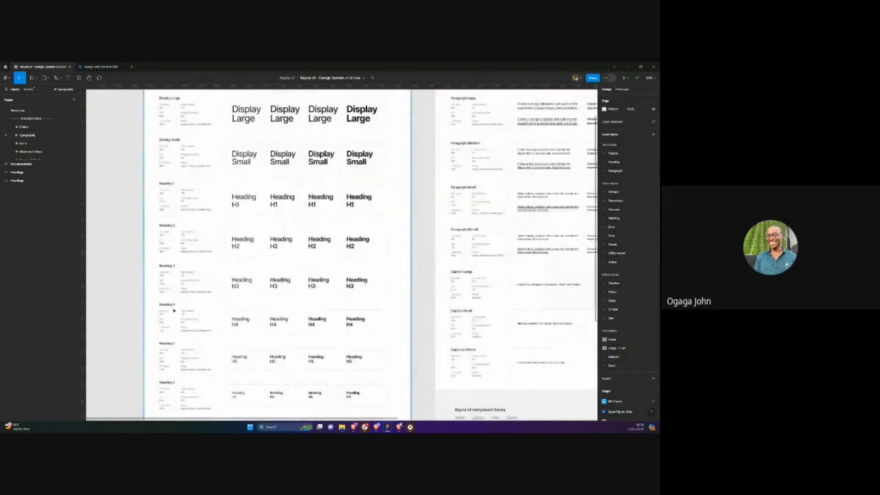
pyautogui.scroll(-1, 174, 297)
pyautogui.scroll(-1, 174, 297)
pyautogui.keyDown('ctrl'); pyautogui.scroll(3, 167, 259); pyautogui.keyUp('ctrl')
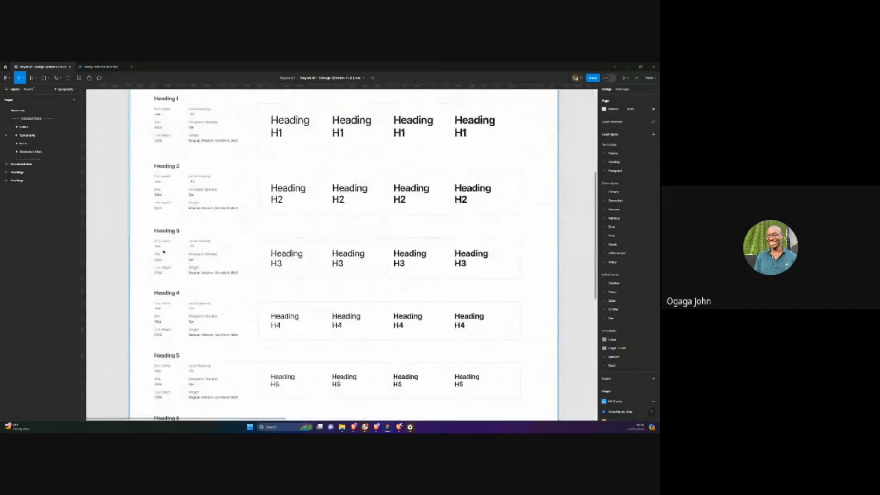
pyautogui.scroll(-3, 159, 295)
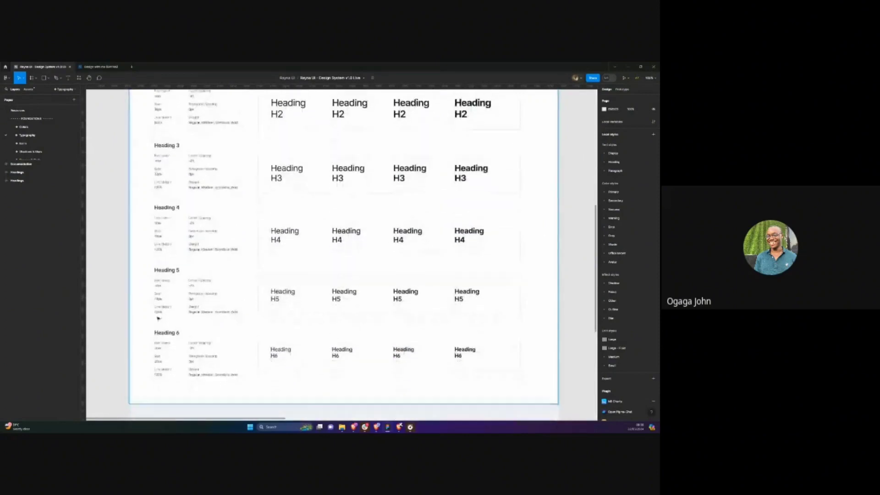
pyautogui.scroll(1, 156, 284)
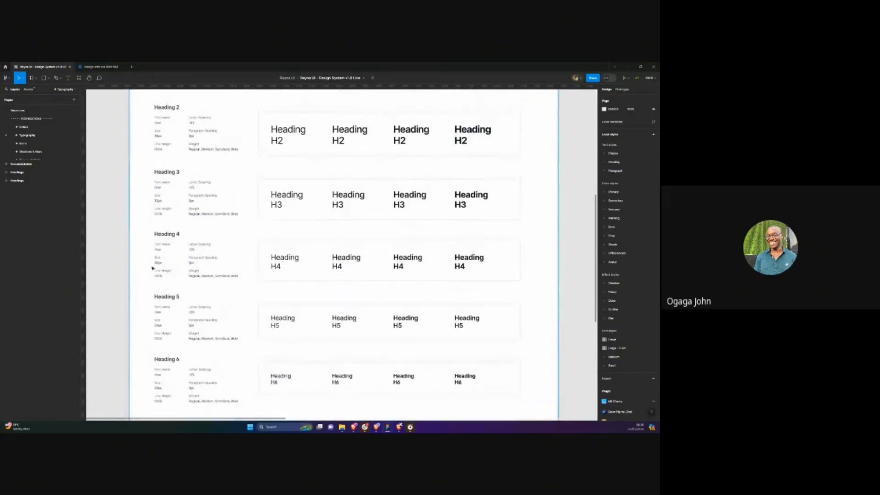
pyautogui.scroll(3, 163, 251)
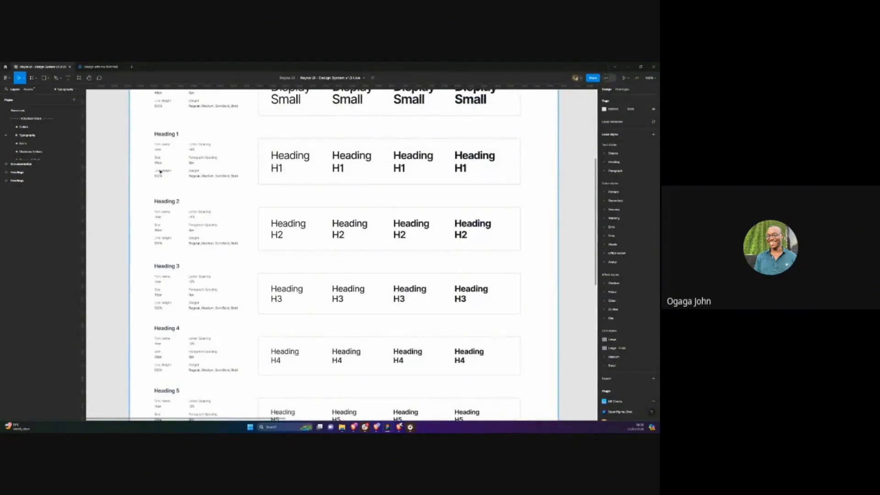
pyautogui.scroll(-4, 164, 206)
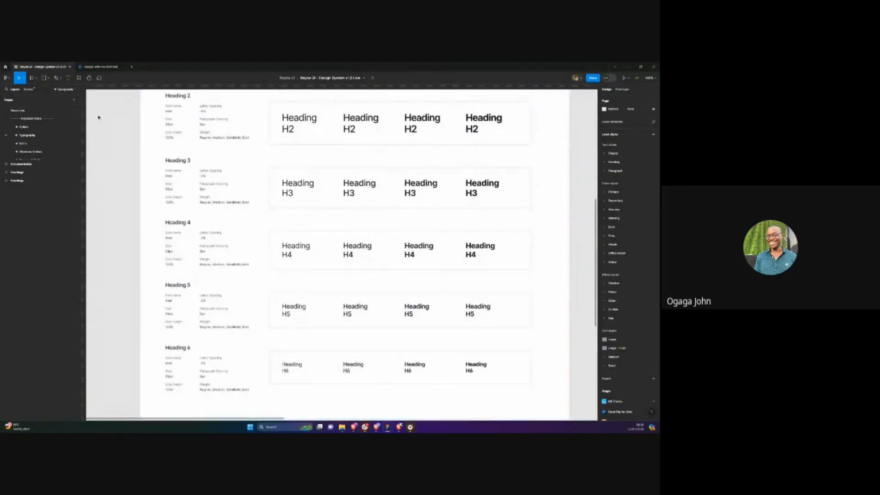
# Return to the Design with me (RAYNA) file, detach the greeting's text style and enlarge its font to heading size
pyautogui.click(89, 67)
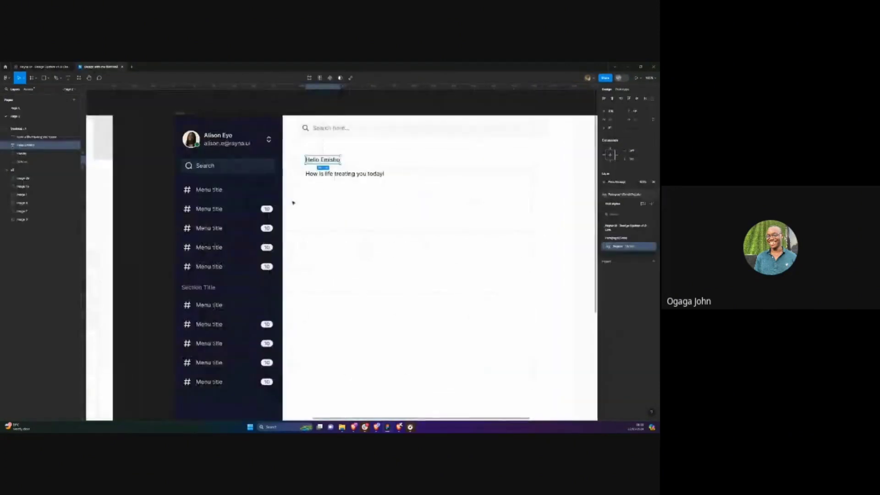
pyautogui.click(653, 194)
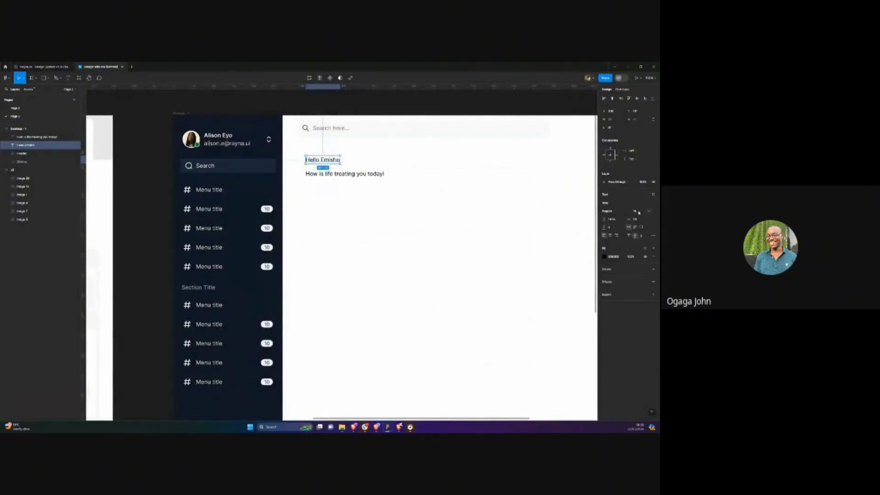
pyautogui.press('Return')
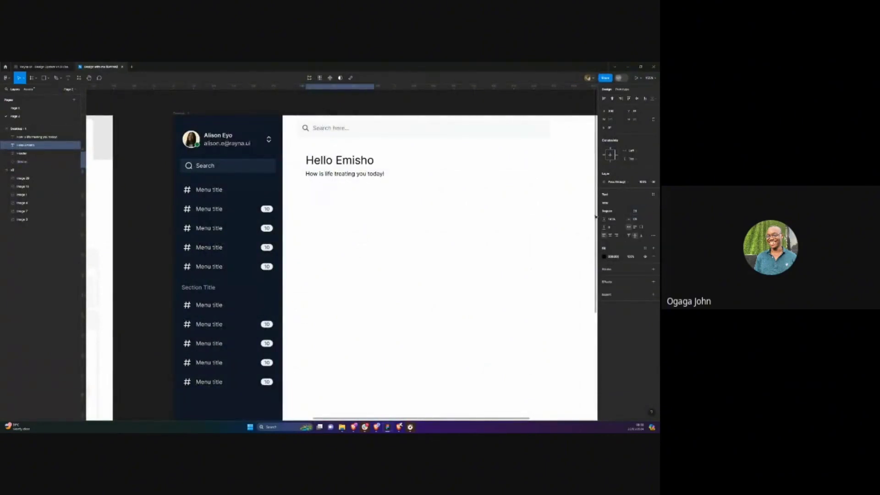
# Detach the text style of the "How is life treating you today!" line and increase its font size slightly
pyautogui.click(329, 176)
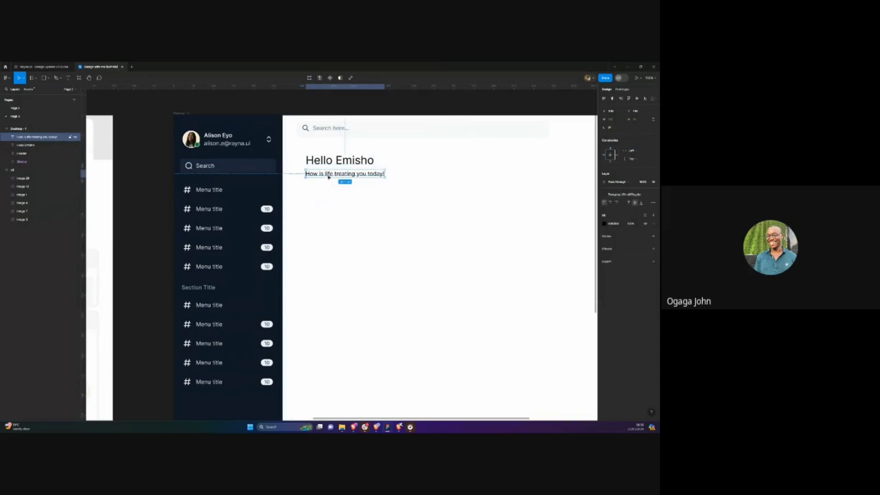
pyautogui.click(651, 203)
pyautogui.click(637, 211)
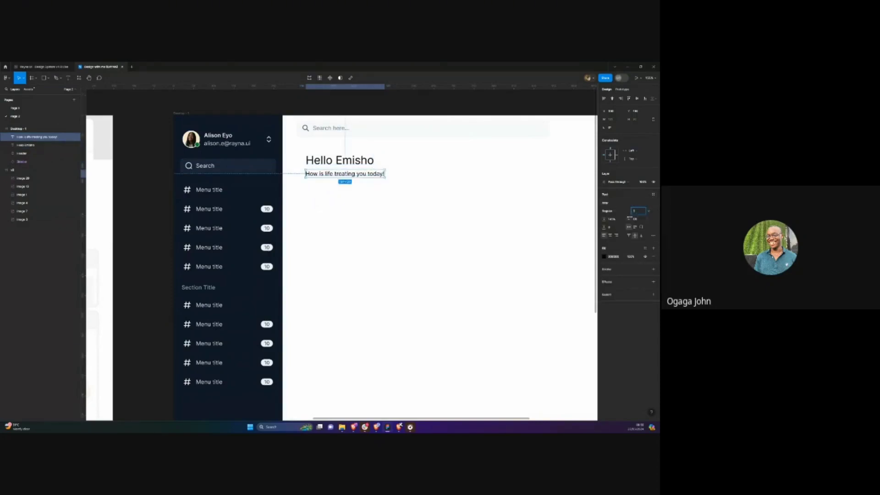
pyautogui.write('18')
pyautogui.press('Return')
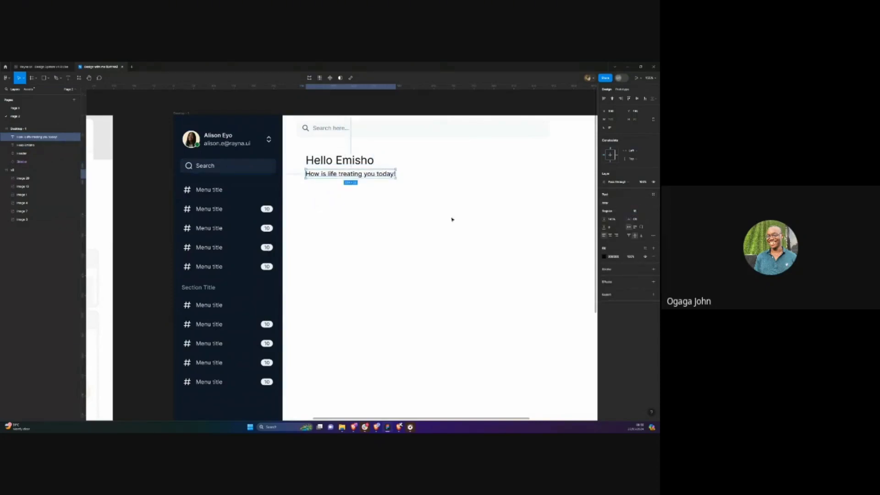
pyautogui.click(392, 190)
# Check the reference's balance banner, open the Fintech template page in the Rayna UI design system file and copy the Dashboard's black Available Balance card
pyautogui.scroll(-3, 525, 210)
pyautogui.hscroll(-2, 301, 248)
pyautogui.scroll(3, 239, 201)
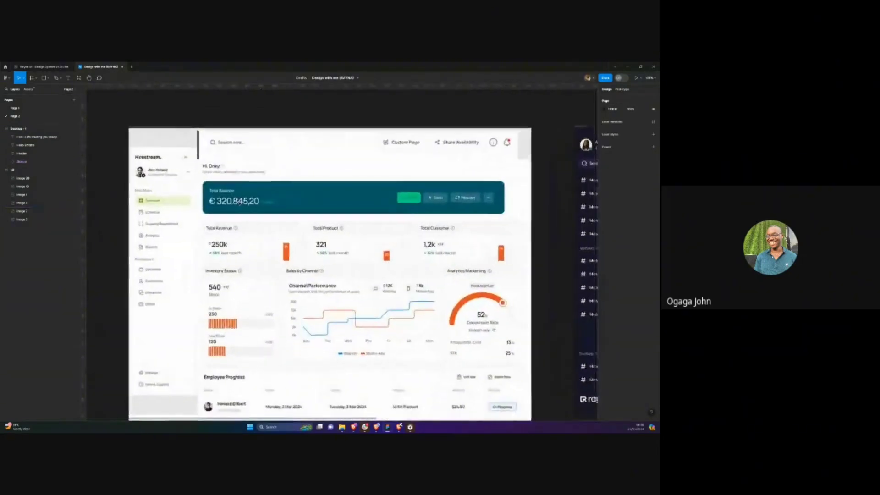
pyautogui.scroll(-2, 241, 202)
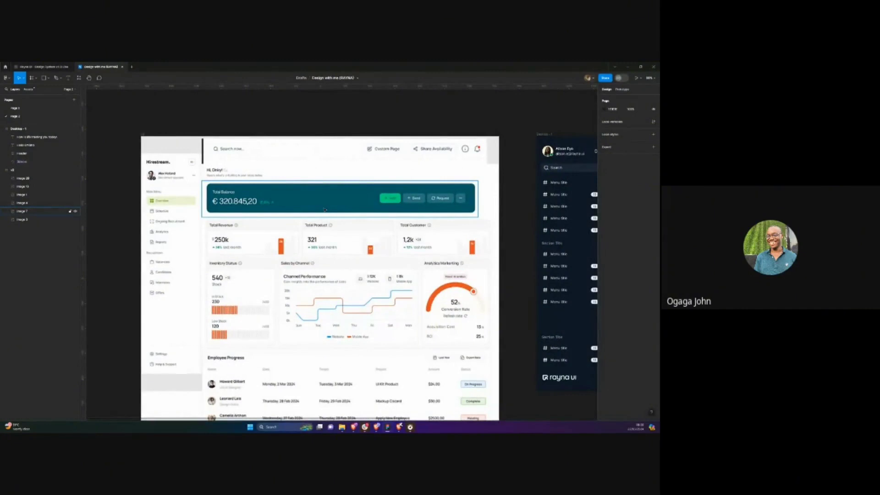
pyautogui.click(42, 67)
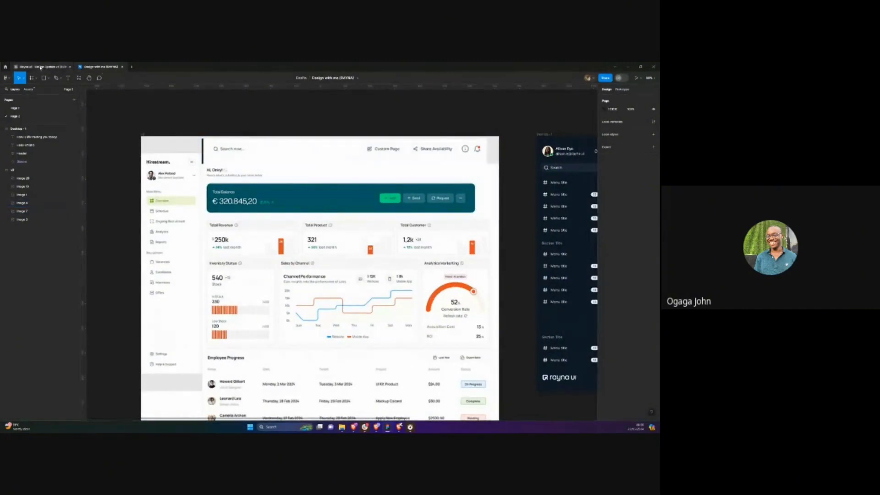
pyautogui.scroll(-4, 55, 137)
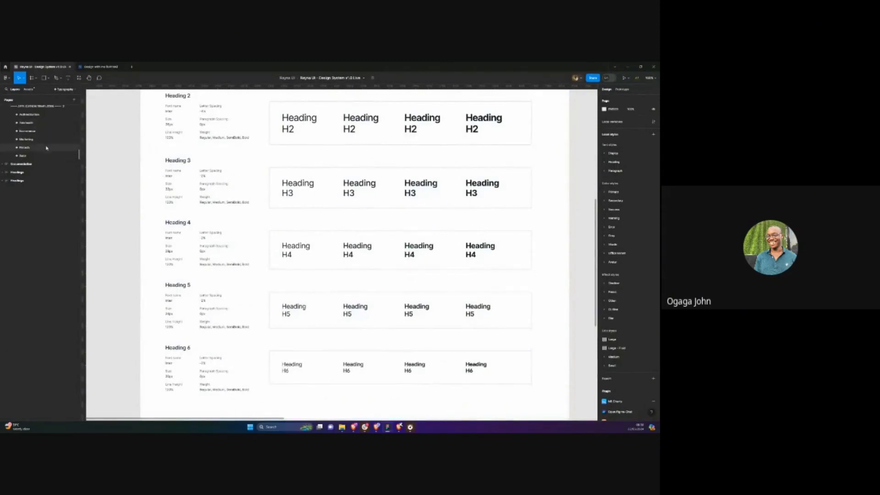
pyautogui.click(46, 147)
pyautogui.hscroll(-2, 165, 211)
pyautogui.scroll(6, 159, 216)
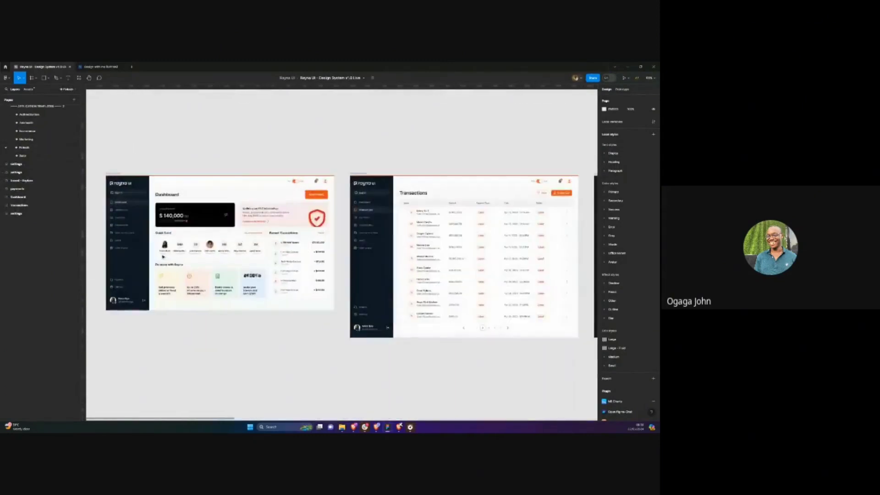
pyautogui.click(210, 198)
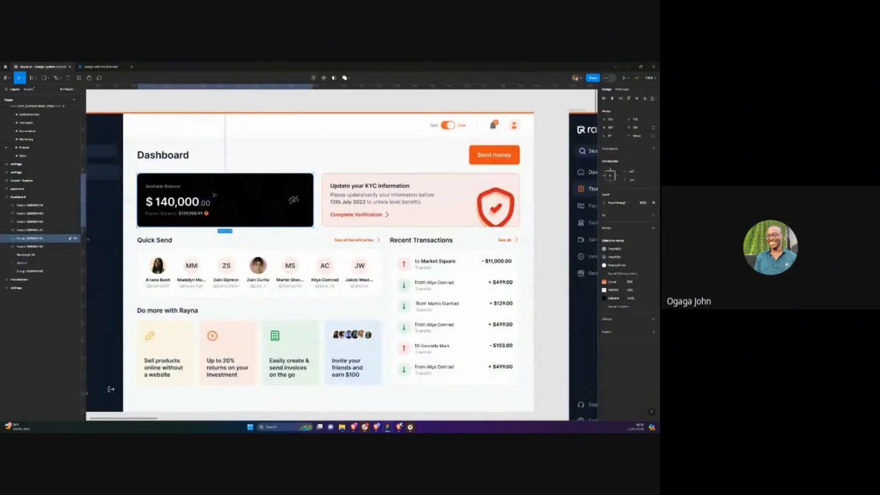
# Return to the Design with me (RAYNA) file, paste the Available Balance card and place it on the empty canvas above the reference dashboard
pyautogui.click(97, 66)
pyautogui.scroll(-5, 262, 185)
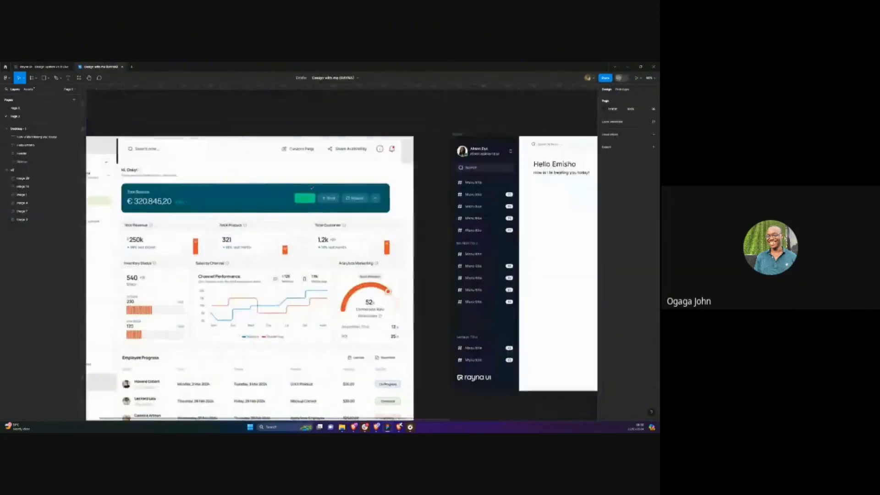
pyautogui.scroll(3, 262, 185)
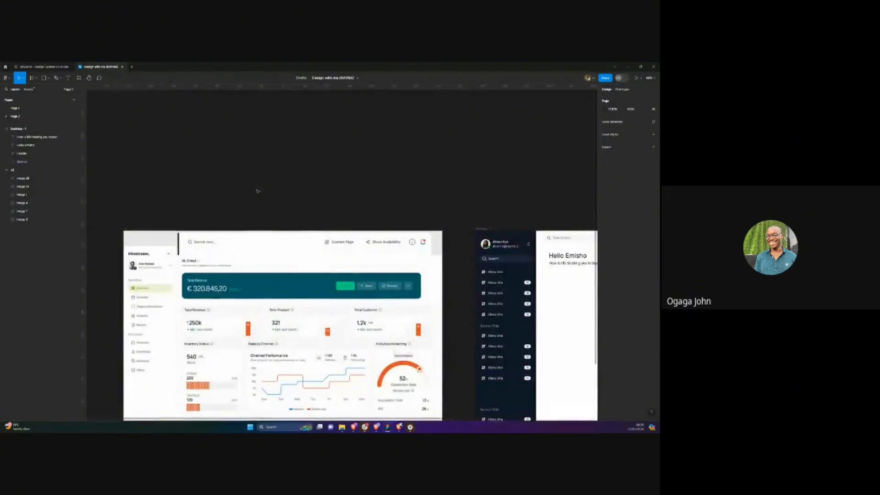
pyautogui.hotkey('ctrl', 'v')
pyautogui.moveTo(321, 258); pyautogui.dragTo(243, 203)
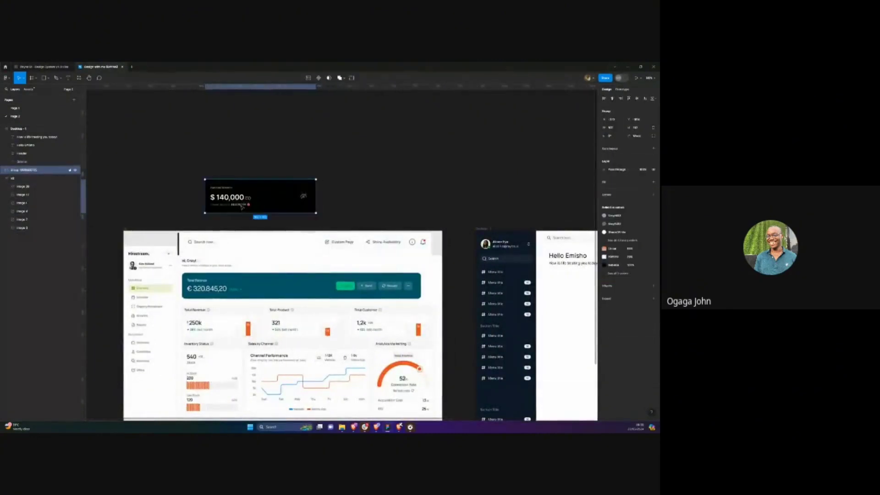
pyautogui.scroll(5, 243, 203)
pyautogui.scroll(10, 348, 173)
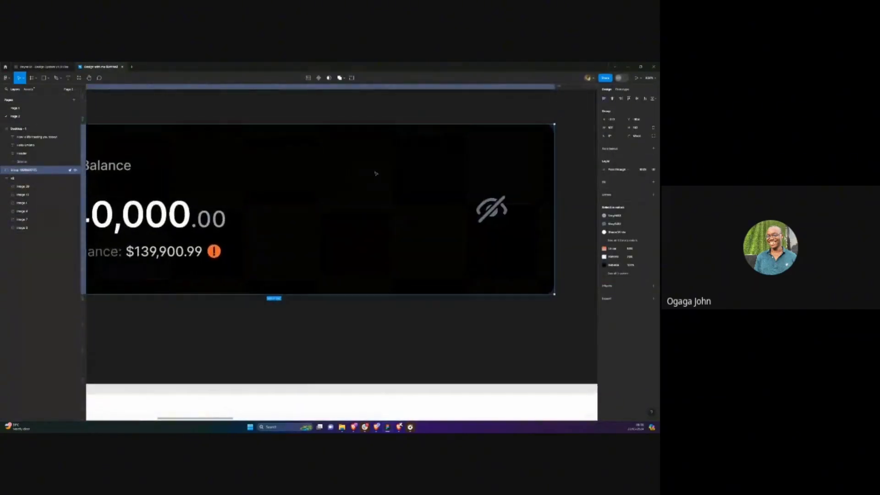
pyautogui.scroll(-10, 344, 173)
pyautogui.scroll(-5, 344, 201)
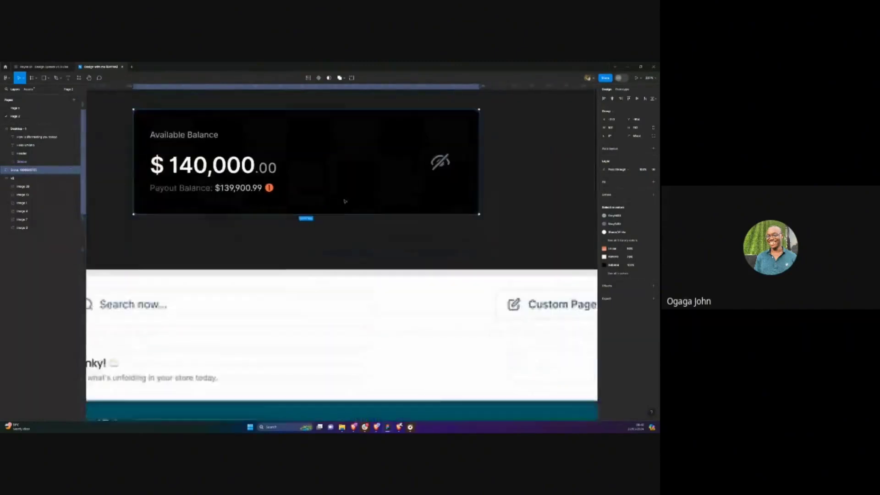
# Compare the Available Balance card with the Total Balance banner in the reference dashboard
pyautogui.scroll(5, 345, 202)
pyautogui.scroll(-3, 345, 202)
pyautogui.scroll(6, 352, 185)
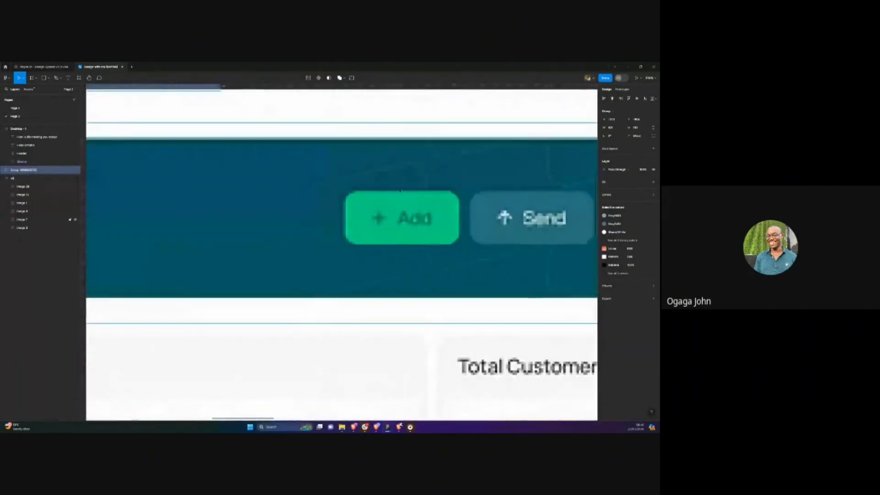
pyautogui.scroll(-5, 347, 180)
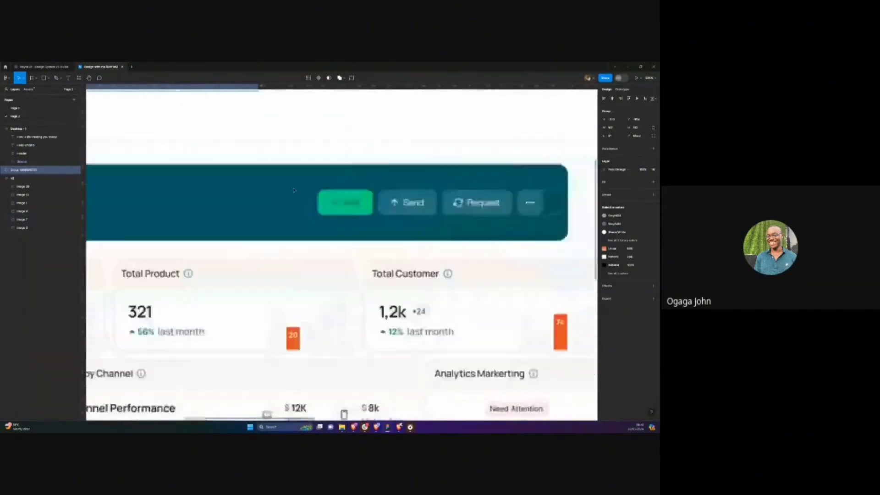
pyautogui.scroll(5, 294, 190)
pyautogui.hscroll(-5, 294, 190)
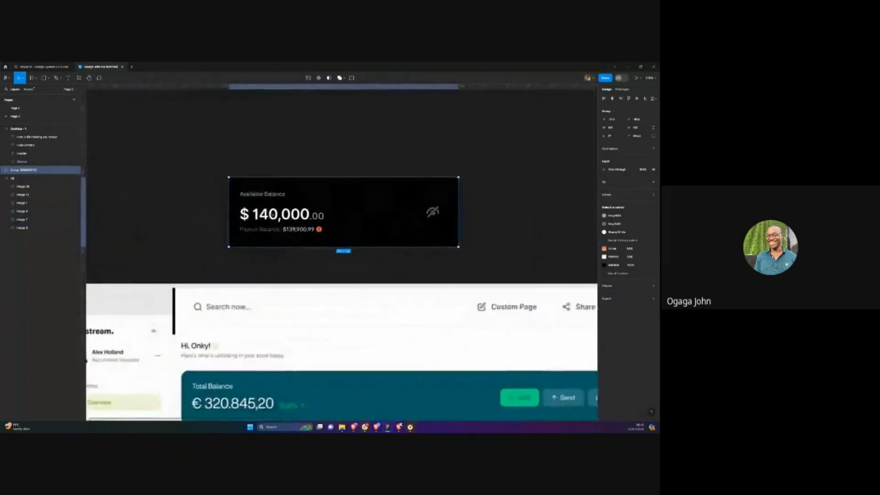
pyautogui.scroll(3, 293, 197)
pyautogui.scroll(-3, 292, 205)
pyautogui.scroll(-8, 292, 204)
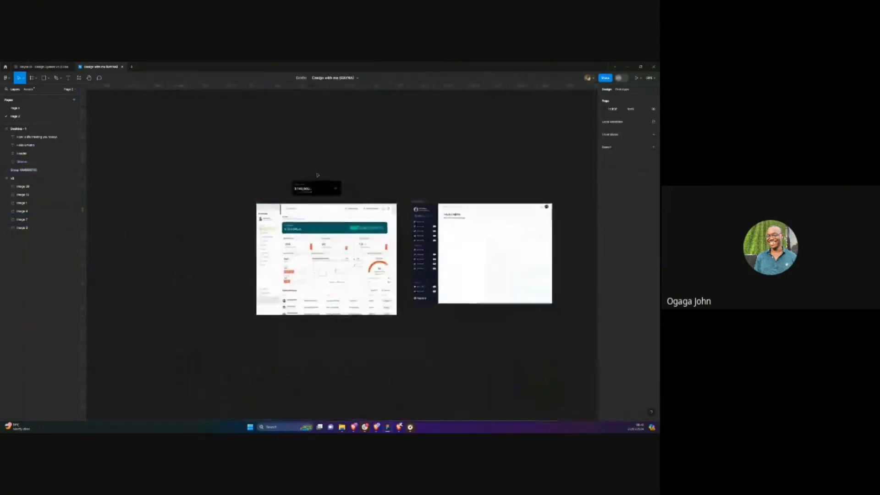
# Move the Available Balance card into the Desktop - 1 frame, beneath the greeting text
pyautogui.moveTo(322, 201); pyautogui.dragTo(434, 229)
pyautogui.scroll(1, 435, 230)
pyautogui.scroll(4, 435, 229)
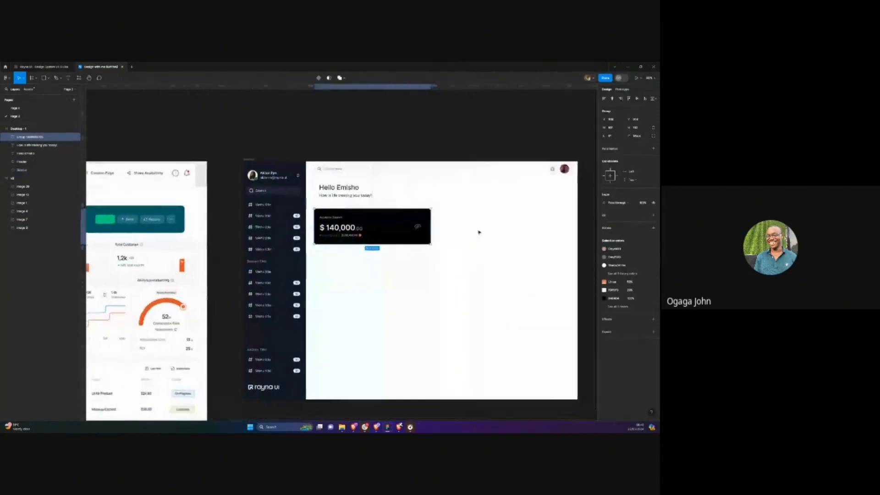
# Try stretching the Available Balance card wider across the frame, and undo the resize
pyautogui.moveTo(419, 221); pyautogui.dragTo(498, 224)
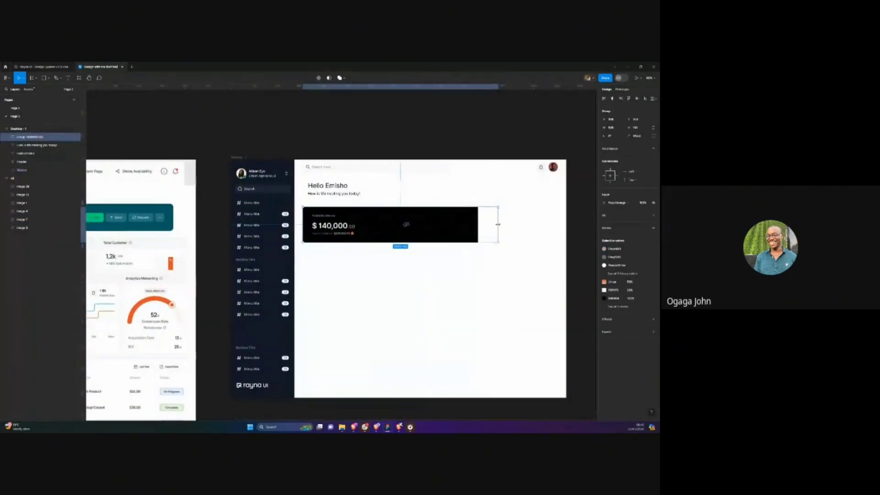
pyautogui.hotkey('ctrl', 'z')
# Examine the revenue, product and customer cards and the charts below them in the reference dashboard
pyautogui.hscroll(-10, 206, 223)
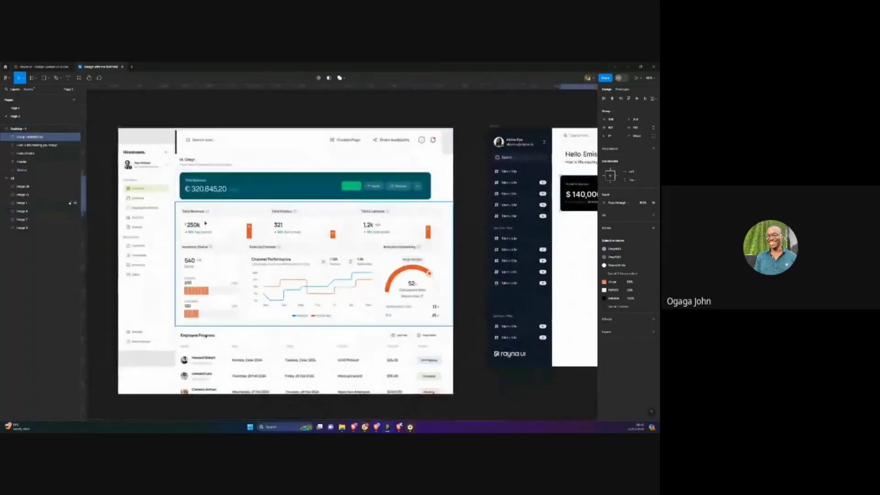
pyautogui.scroll(3, 205, 224)
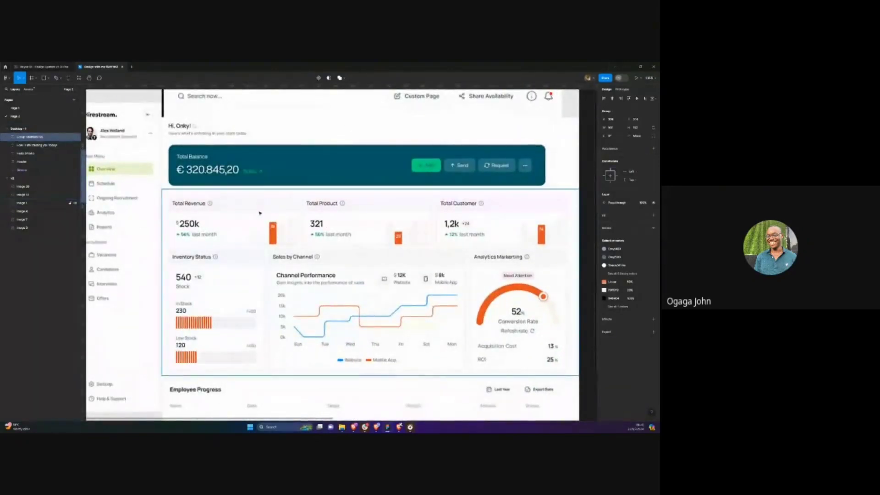
pyautogui.scroll(-5, 257, 232)
pyautogui.scroll(-3, 244, 214)
pyautogui.hscroll(-5, 244, 214)
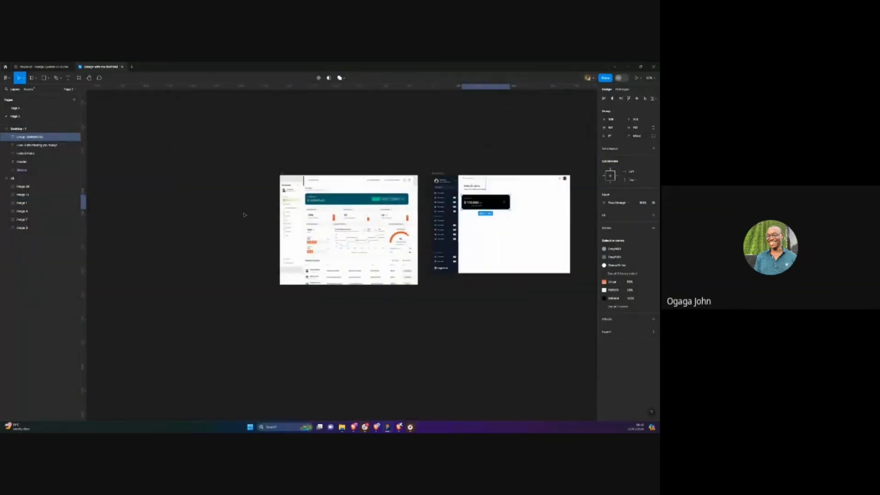
pyautogui.scroll(-3, 244, 214)
pyautogui.scroll(10, 245, 214)
pyautogui.scroll(-3, 244, 215)
# Switch to Page 1 and look over the collected widget references beside the dashboard screenshots
pyautogui.press('pageup')
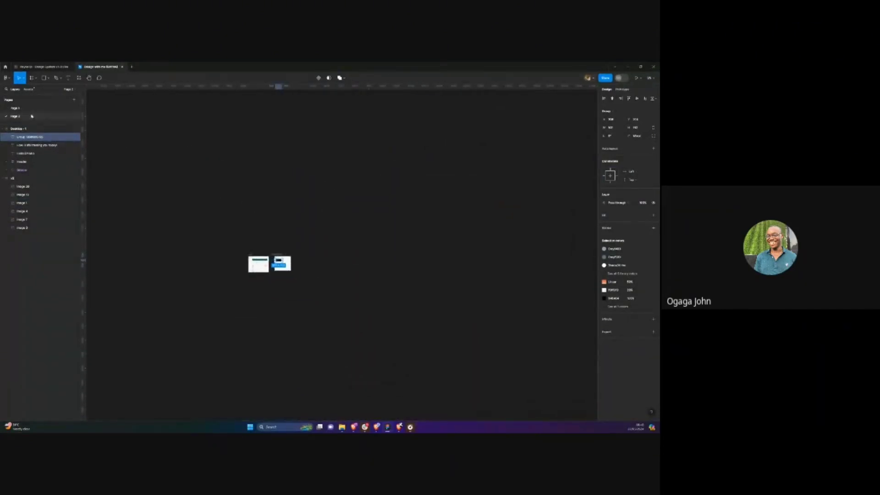
pyautogui.hscroll(-2, 181, 241)
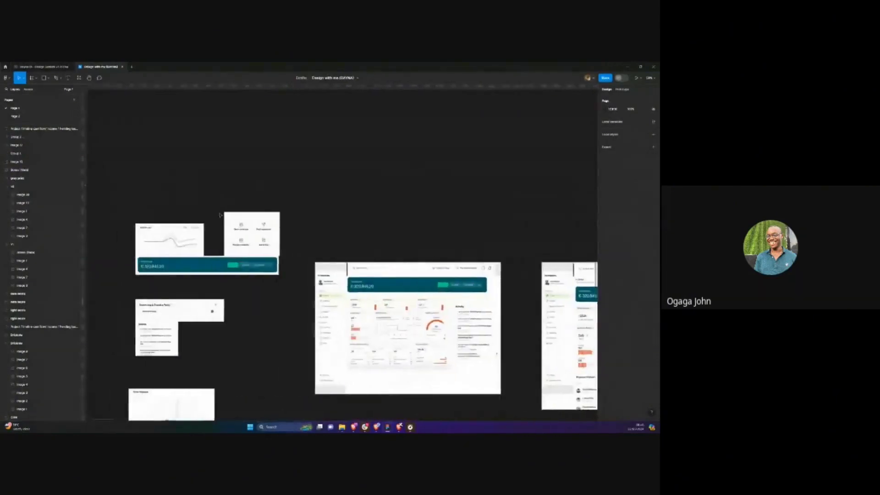
pyautogui.scroll(-4, 220, 215)
pyautogui.hscroll(-4, 220, 216)
pyautogui.scroll(3, 252, 176)
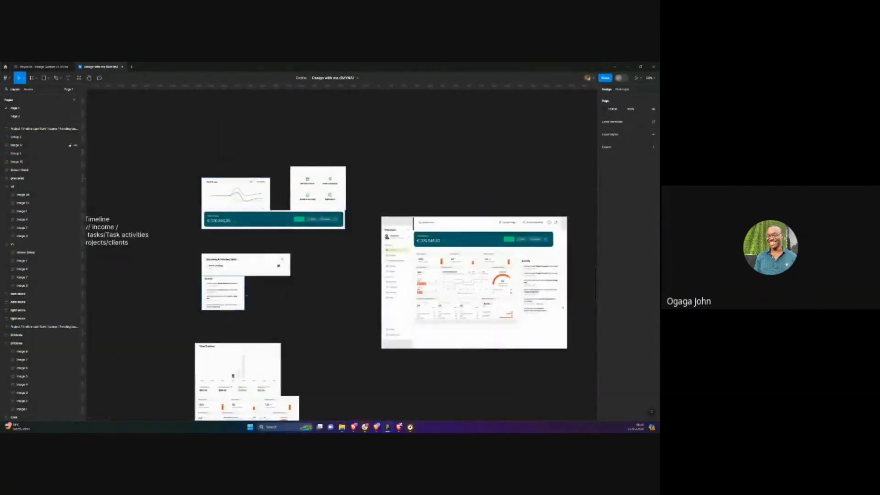
pyautogui.scroll(-3, 220, 367)
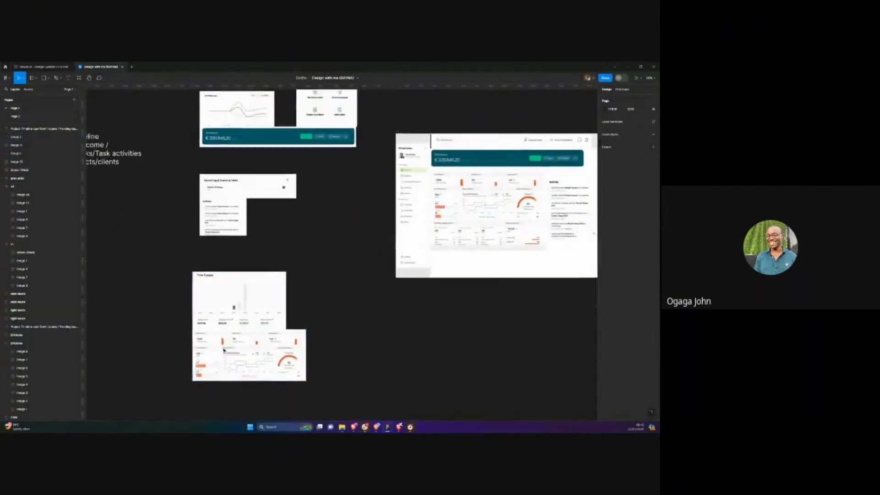
pyautogui.scroll(3, 247, 298)
pyautogui.scroll(5, 276, 222)
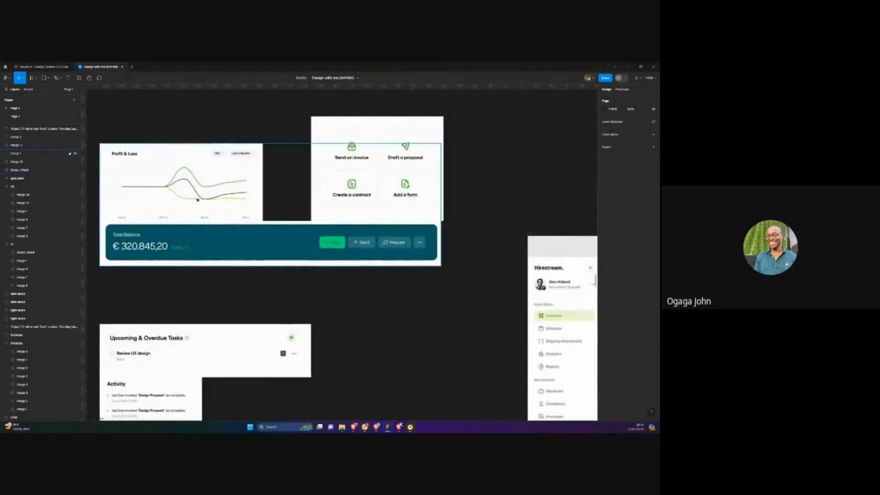
# Examine the Profit & Loss chart, the quick-action tiles and the Total Balance banner's action buttons
pyautogui.scroll(5, 150, 196)
pyautogui.hscroll(-4, 150, 196)
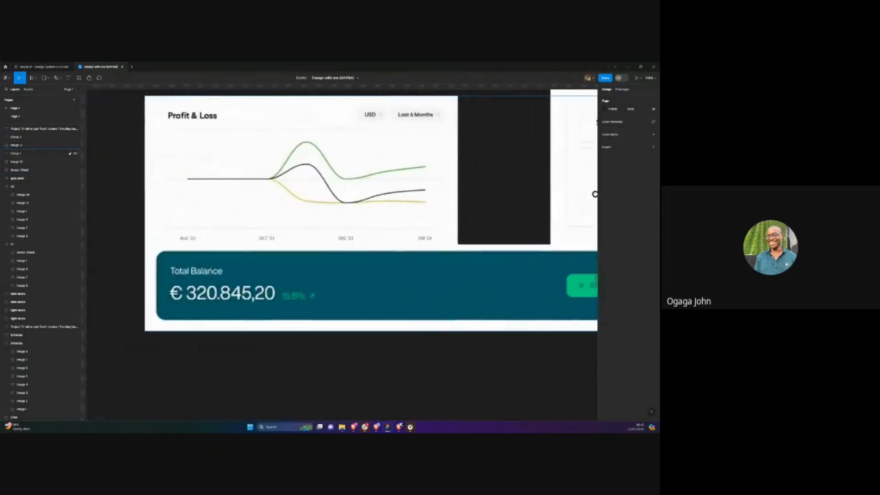
pyautogui.scroll(3, 144, 192)
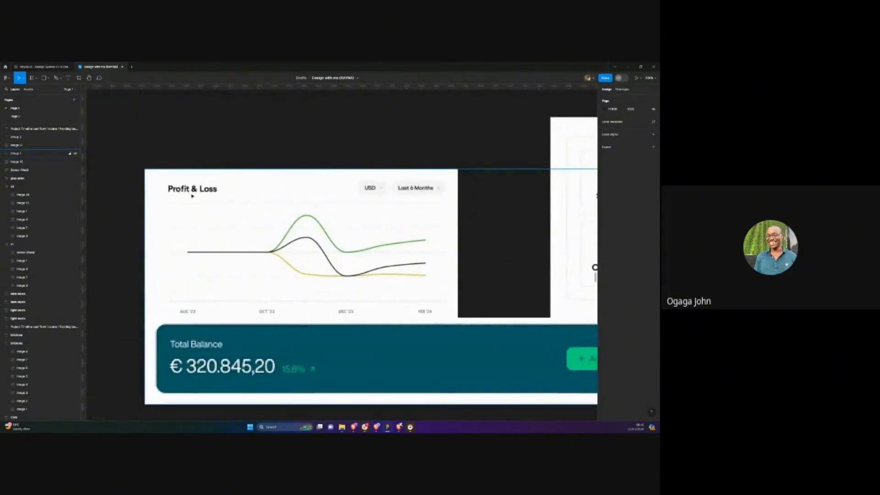
pyautogui.scroll(-2, 203, 211)
pyautogui.hscroll(6, 205, 214)
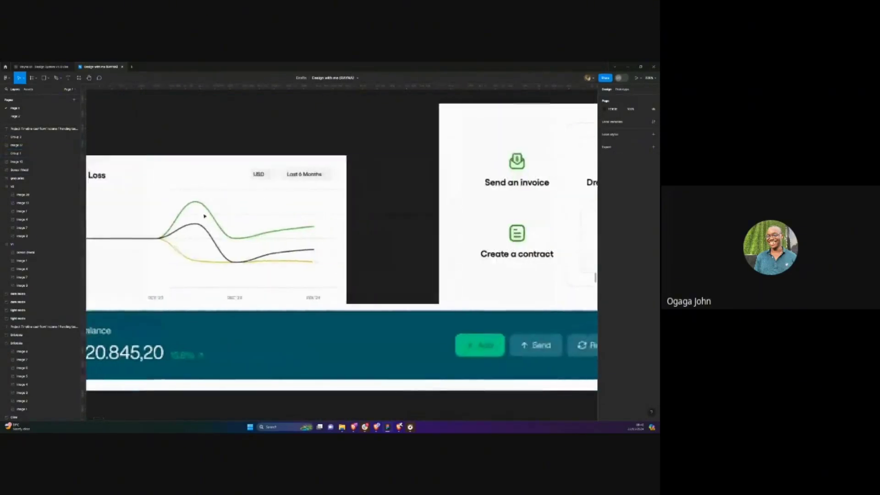
pyautogui.hscroll(6, 240, 205)
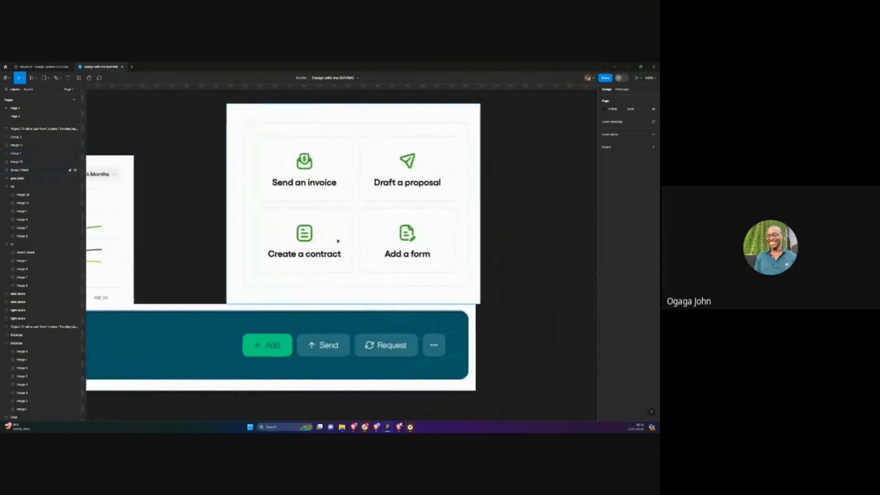
pyautogui.scroll(2, 357, 223)
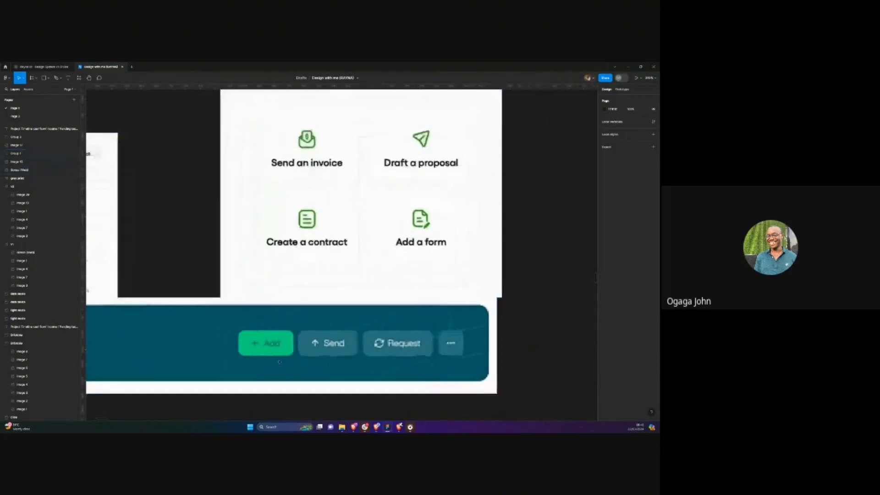
pyautogui.hscroll(-3, 275, 275)
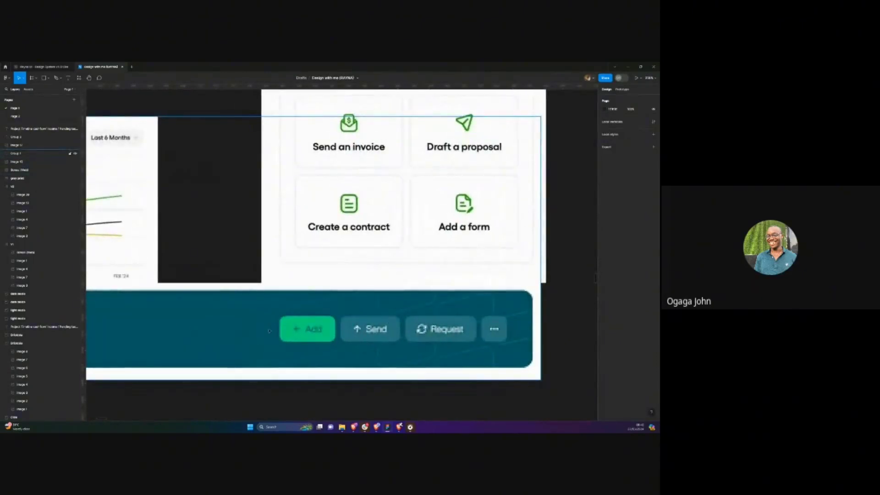
pyautogui.keyDown('ctrl'); pyautogui.scroll(-5, 328, 330); pyautogui.keyUp('ctrl')
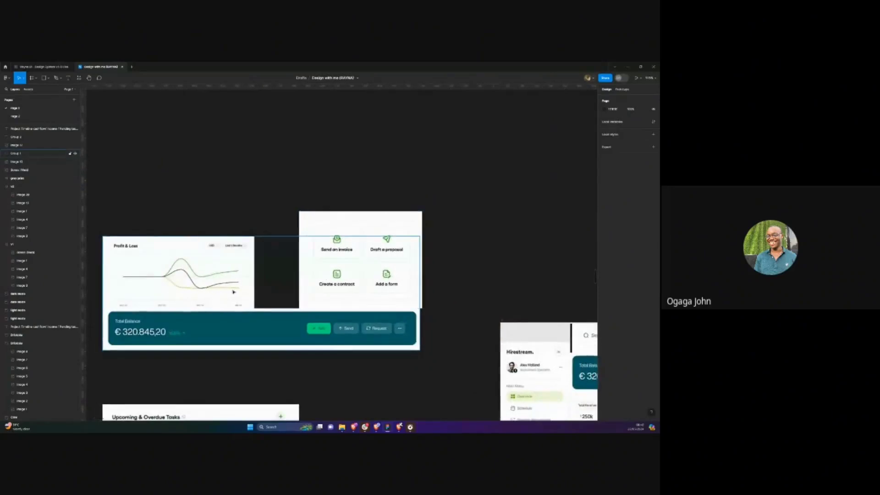
# Review the Upcoming & Overdue Tasks, Activity and Time Tracked references, including the billed figures and the metric cards beneath
pyautogui.scroll(-4, 233, 291)
pyautogui.scroll(4, 261, 215)
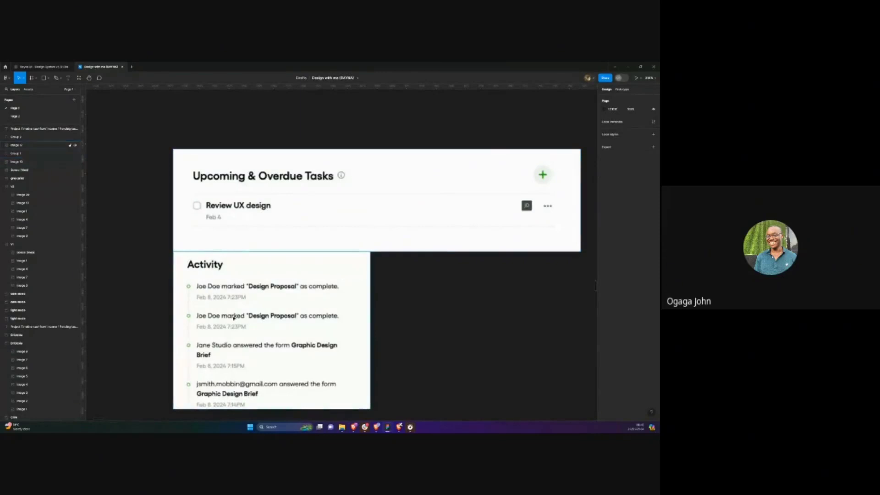
pyautogui.scroll(-5, 254, 275)
pyautogui.scroll(-5, 248, 280)
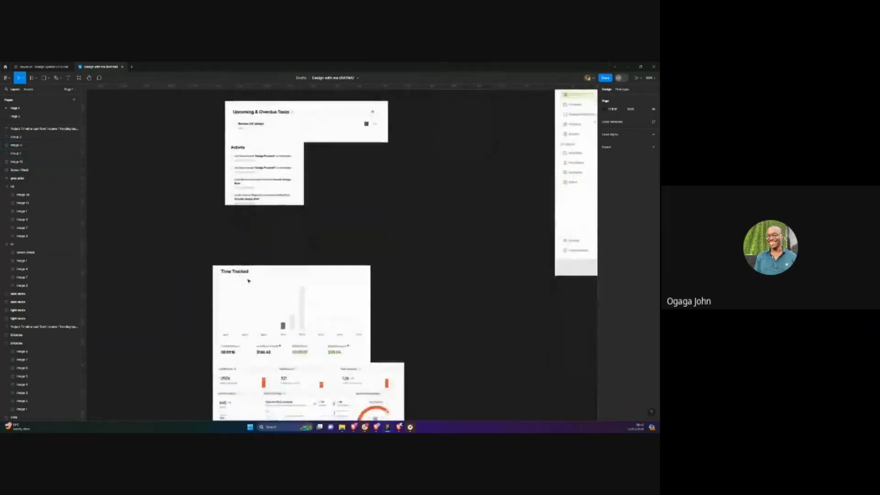
pyautogui.scroll(5, 229, 266)
pyautogui.scroll(-1, 215, 253)
pyautogui.scroll(3, 215, 254)
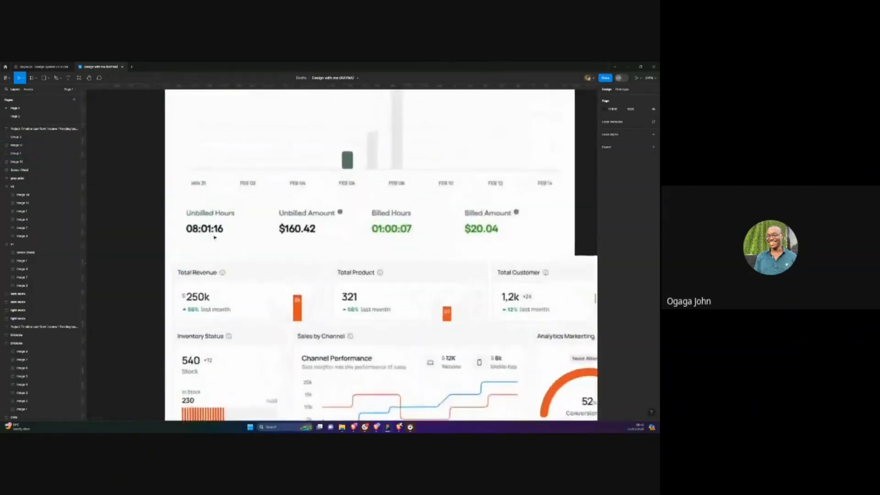
pyautogui.hscroll(2, 339, 215)
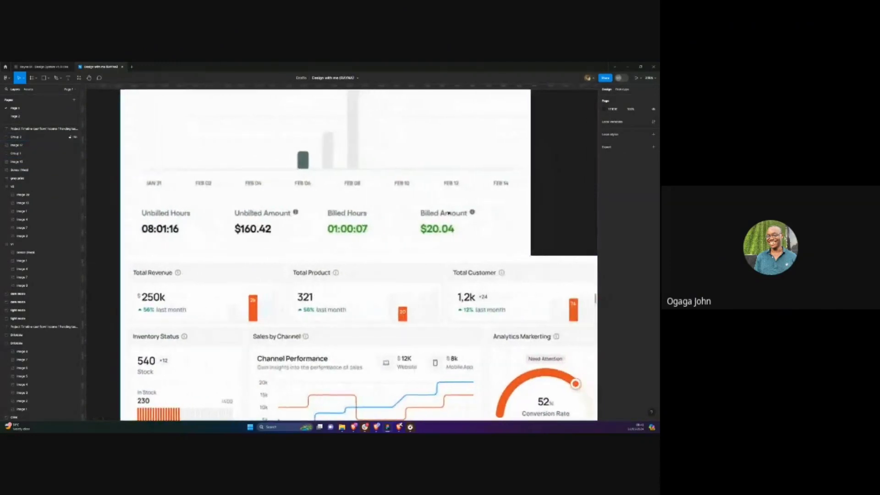
pyautogui.scroll(-2, 174, 180)
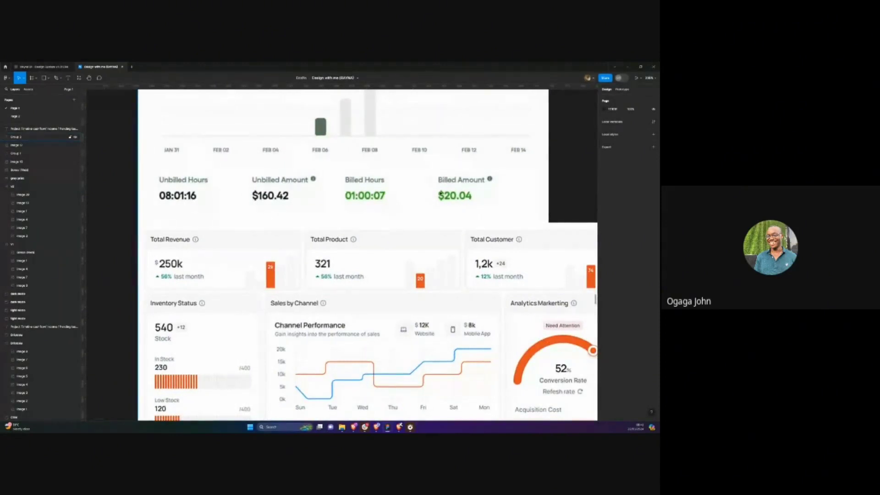
pyautogui.scroll(-2, 255, 329)
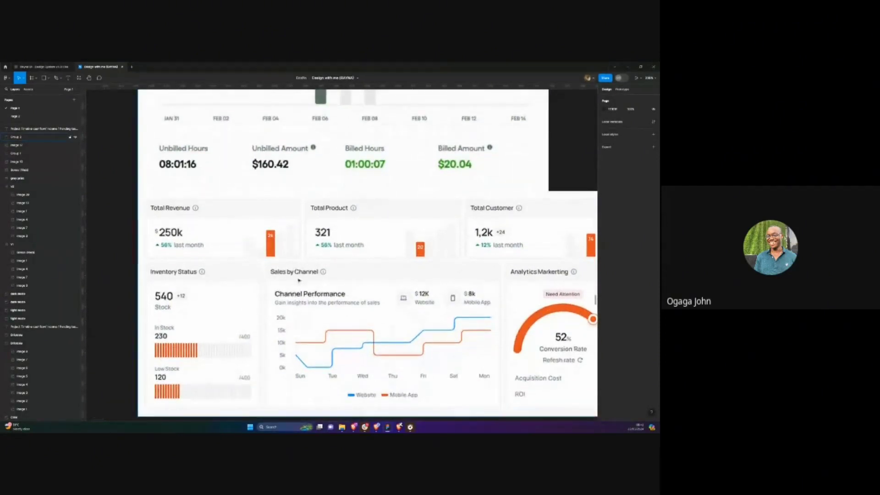
pyautogui.keyDown('ctrl'); pyautogui.scroll(-5, 229, 254); pyautogui.keyUp('ctrl')
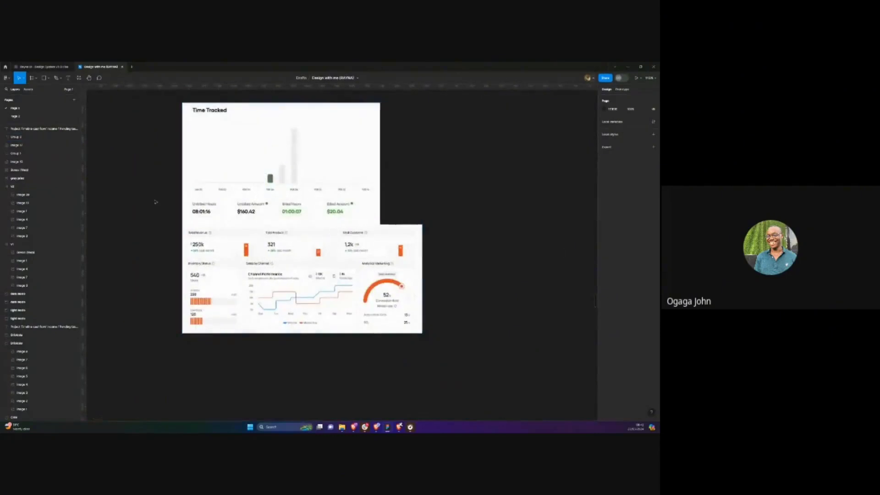
# Switch to the Rayna UI design system file and open its Metrics page
pyautogui.hotkey('ctrl', 'Tab')
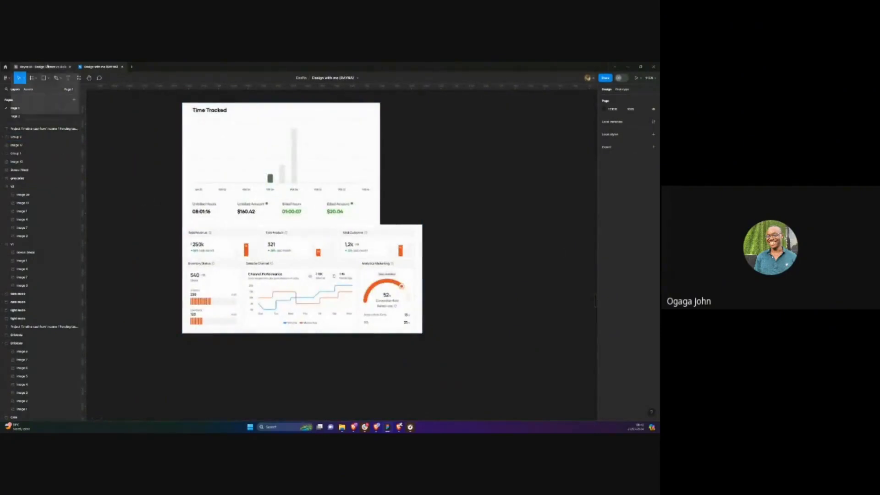
pyautogui.scroll(3, 43, 145)
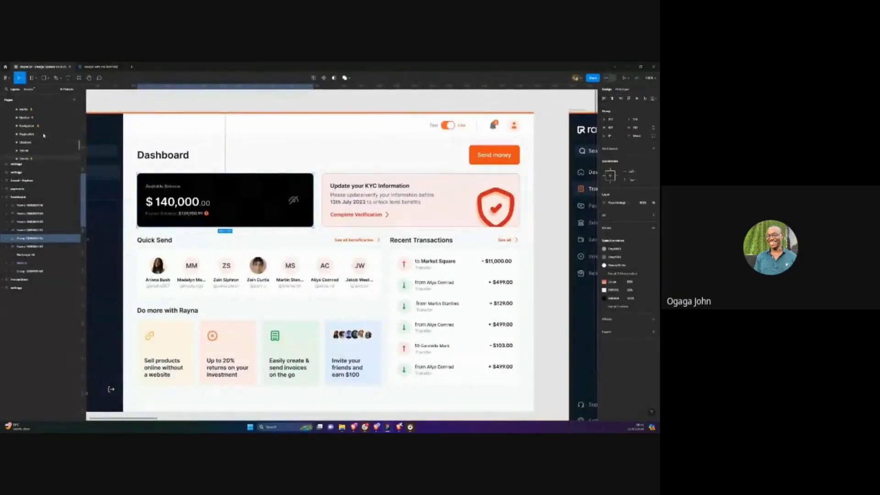
pyautogui.keyDown('ctrl'); pyautogui.scroll(-4, 274, 137); pyautogui.keyUp('ctrl')
pyautogui.keyDown('ctrl'); pyautogui.scroll(-3, 274, 137); pyautogui.keyUp('ctrl')
pyautogui.click(204, 112)
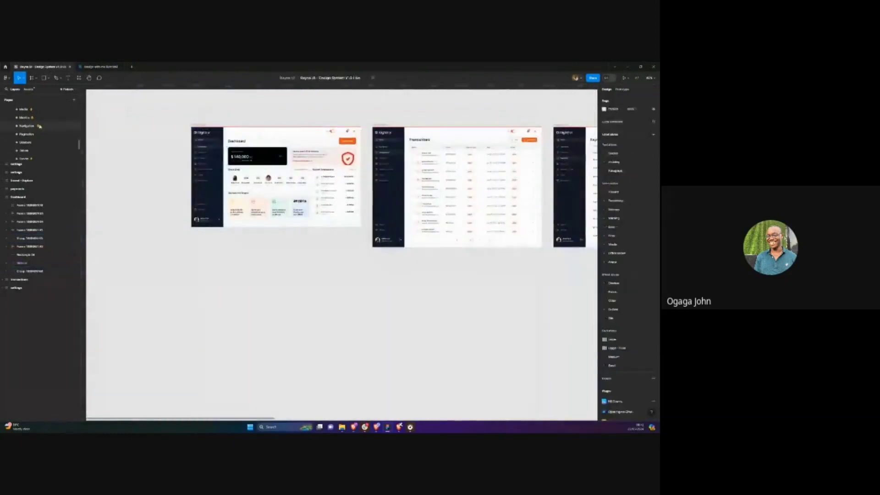
pyautogui.scroll(2, 41, 148)
pyautogui.click(41, 145)
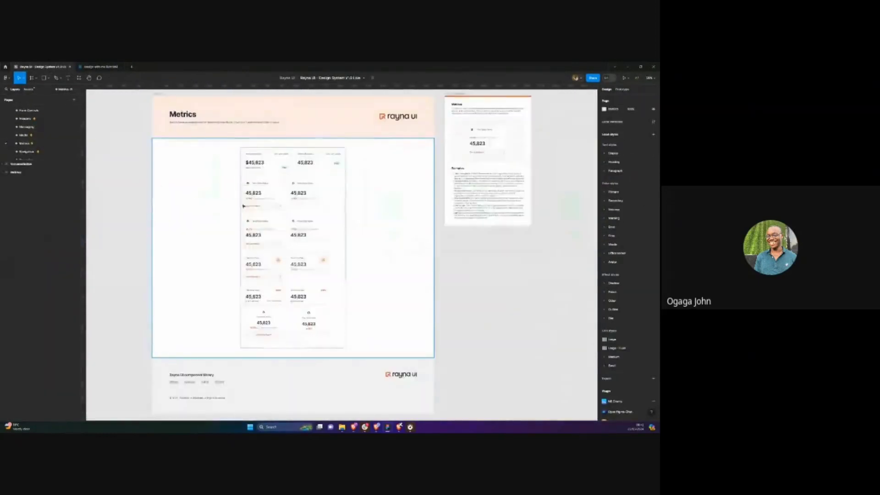
# Examine the Total Solar Sales metric card variants from the first row to the last
pyautogui.keyDown('ctrl'); pyautogui.scroll(5, 295, 190); pyautogui.keyUp('ctrl')
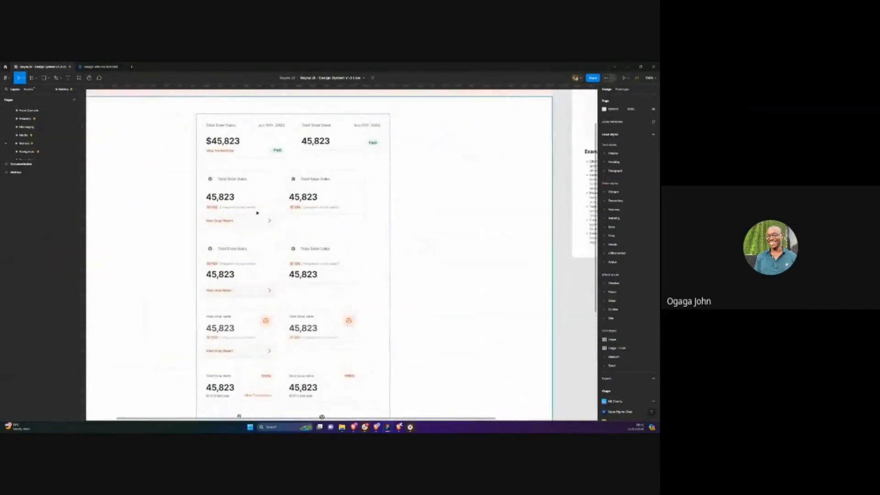
pyautogui.keyDown('ctrl'); pyautogui.scroll(3, 251, 226); pyautogui.keyUp('ctrl')
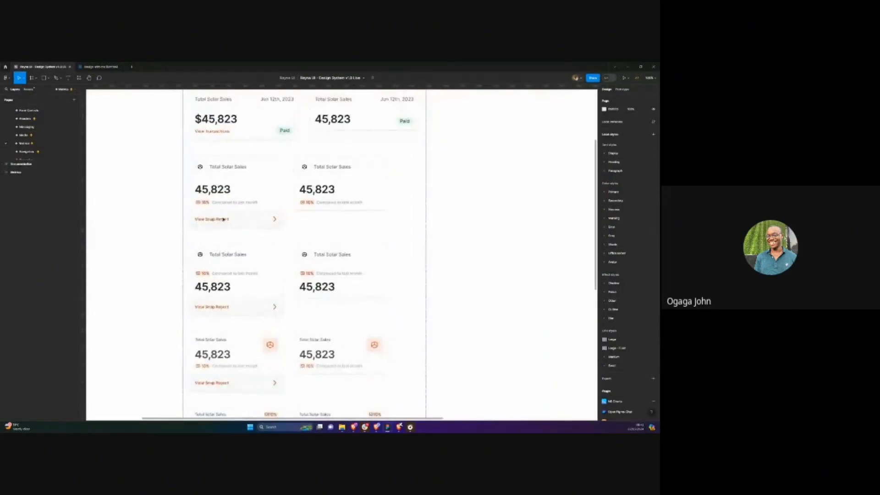
pyautogui.scroll(-3, 223, 220)
pyautogui.scroll(-5, 223, 219)
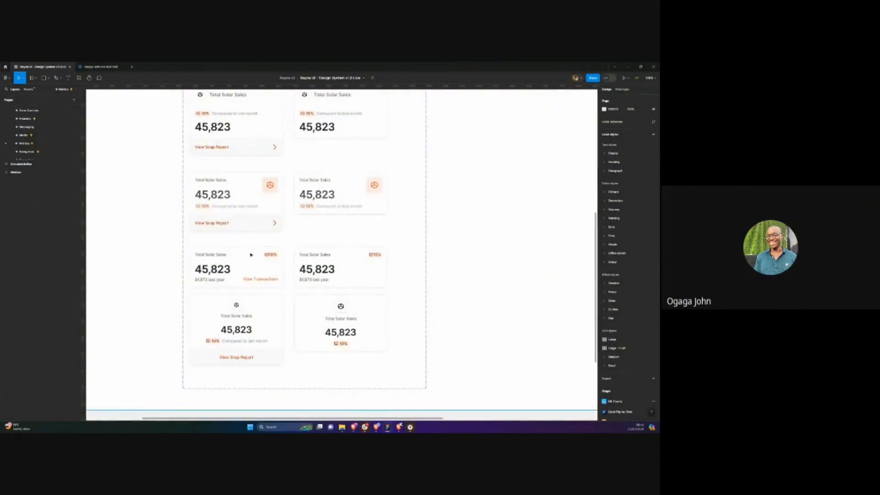
# Compare the Total Solar Sales metric card variants and select the icon-titled one with the comparison line above the View Snap Report footer
pyautogui.scroll(3, 251, 255)
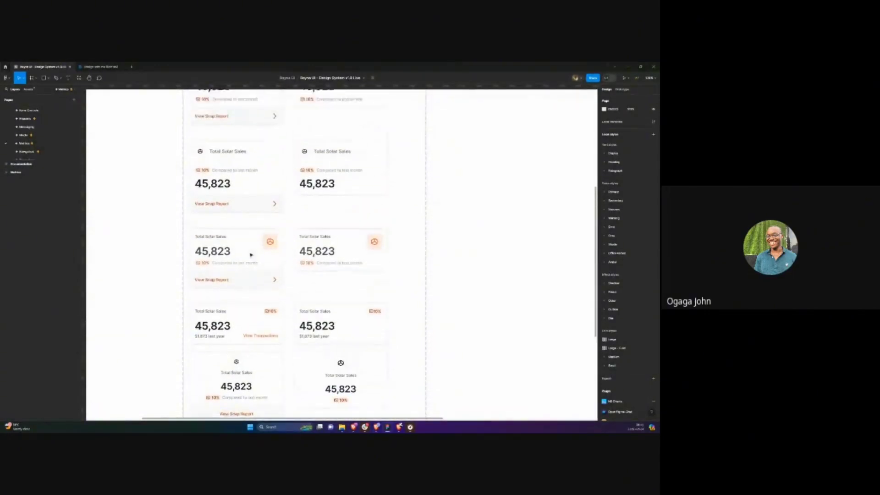
pyautogui.scroll(1, 251, 253)
pyautogui.scroll(2, 251, 252)
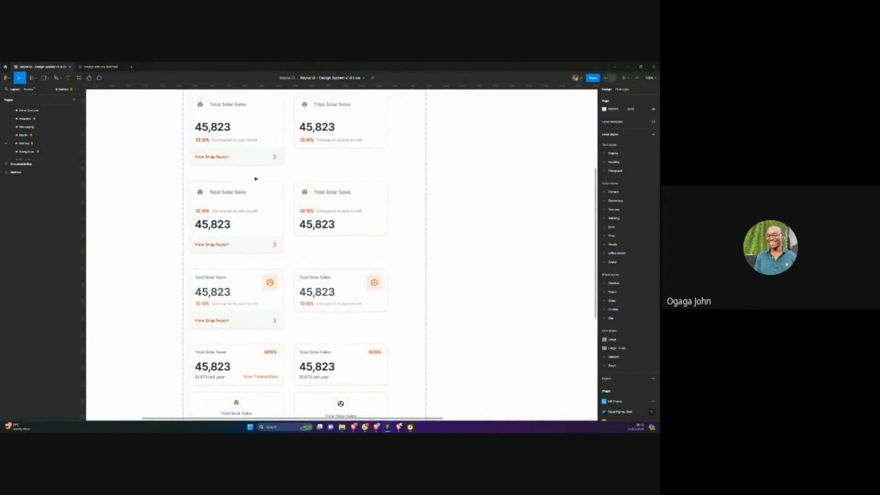
pyautogui.scroll(1, 255, 187)
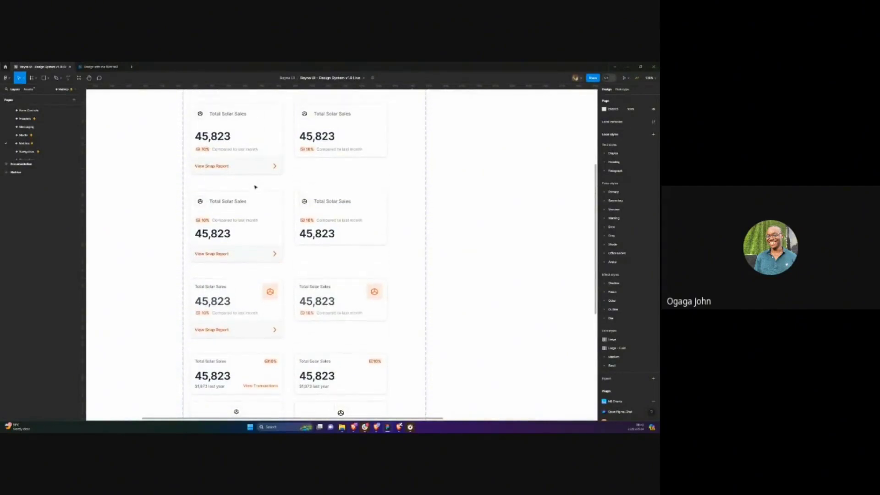
pyautogui.scroll(4, 262, 169)
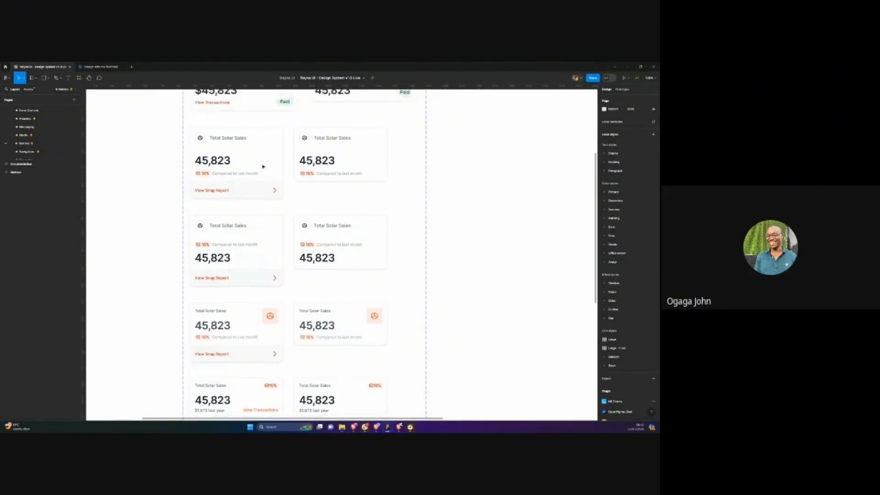
pyautogui.scroll(-4, 263, 167)
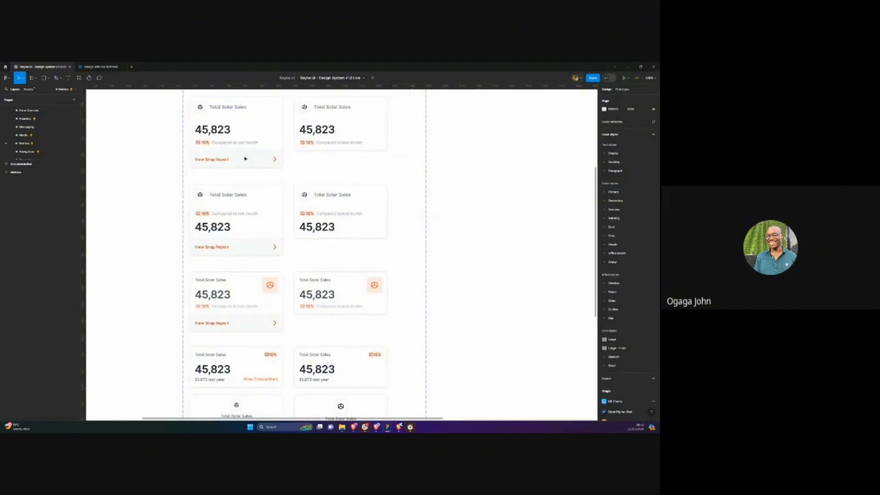
pyautogui.click(246, 159)
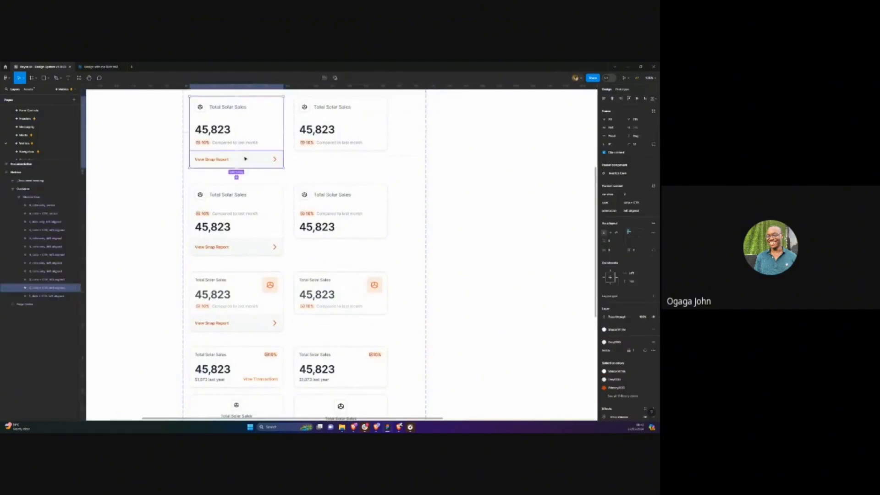
# Switch to Page 2 of the dashboard design file and place a copy of the Total Solar Sales card under the Available Balance card
pyautogui.hotkey('ctrl', 'Tab')
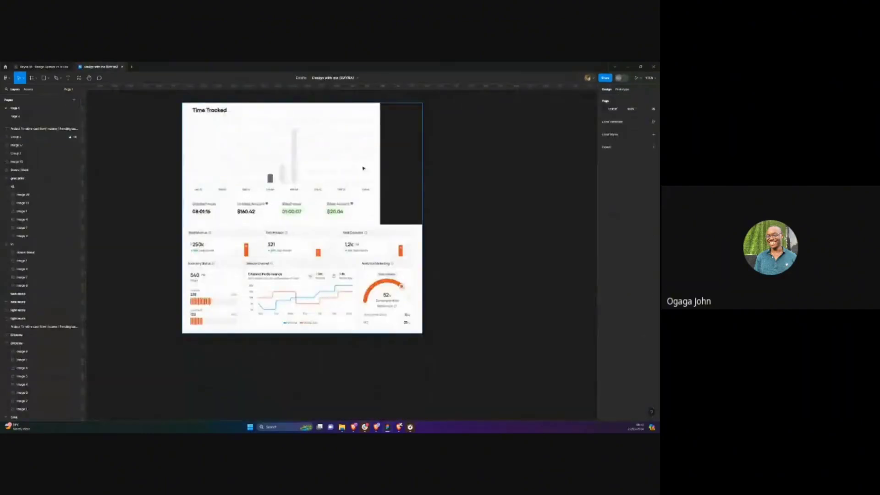
pyautogui.scroll(-5, 364, 169)
pyautogui.click(46, 116)
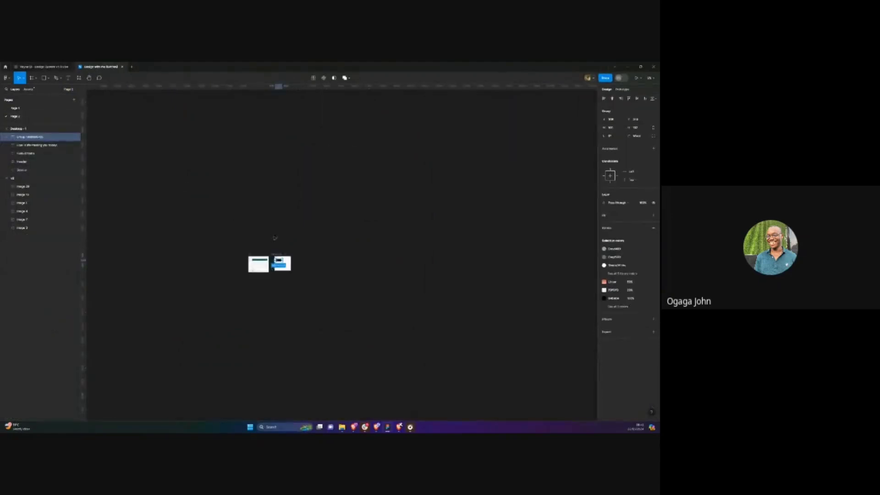
pyautogui.scroll(5, 274, 236)
pyautogui.click(263, 224)
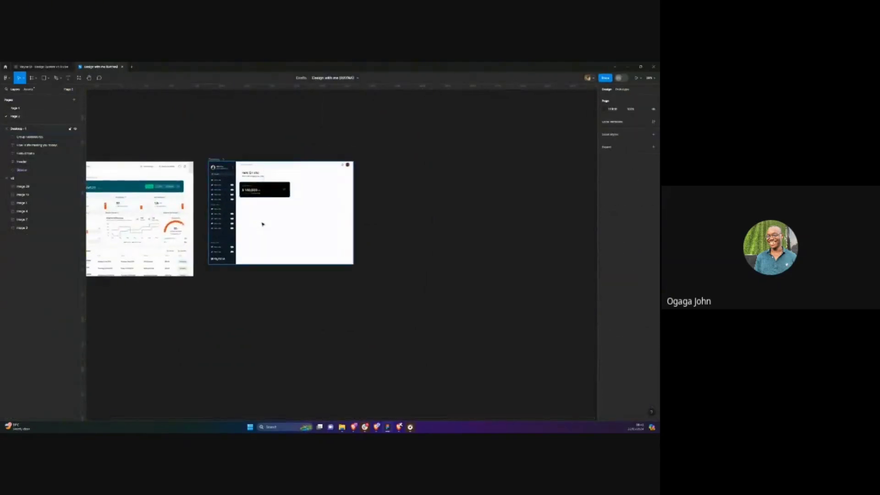
pyautogui.hotkey('ctrl', 'v')
pyautogui.moveTo(345, 250); pyautogui.dragTo(262, 212)
pyautogui.scroll(8, 257, 213)
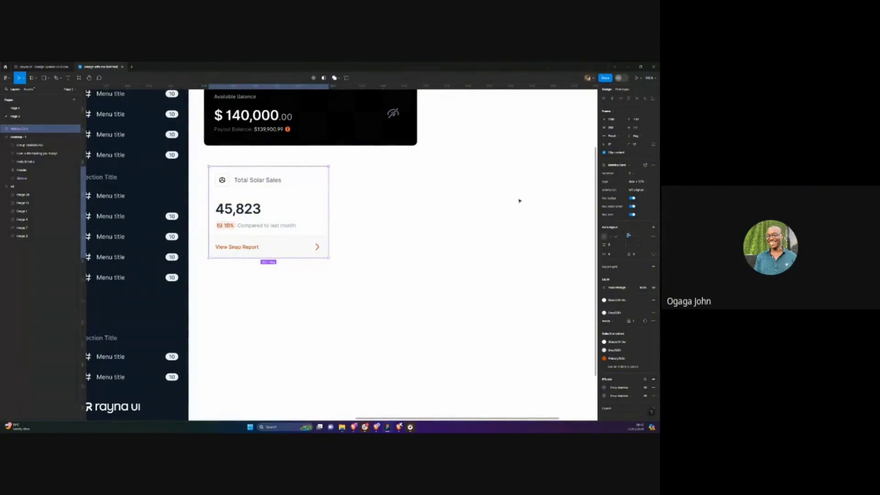
# Compare the reference dashboard's metric cards, chart and top bar with the Desktop - 1 frame's current layout
pyautogui.click(458, 198)
pyautogui.scroll(-8, 458, 199)
pyautogui.scroll(2, 250, 216)
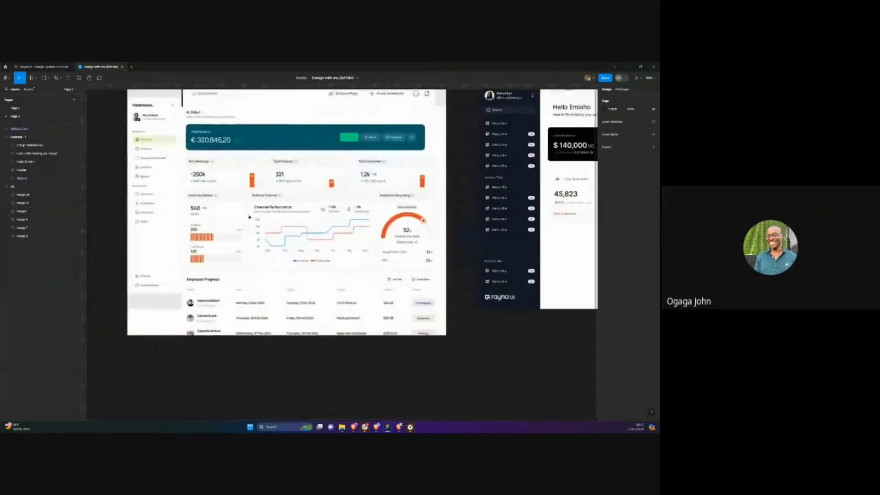
pyautogui.scroll(-5, 363, 217)
pyautogui.scroll(1, 363, 217)
pyautogui.scroll(3, 364, 217)
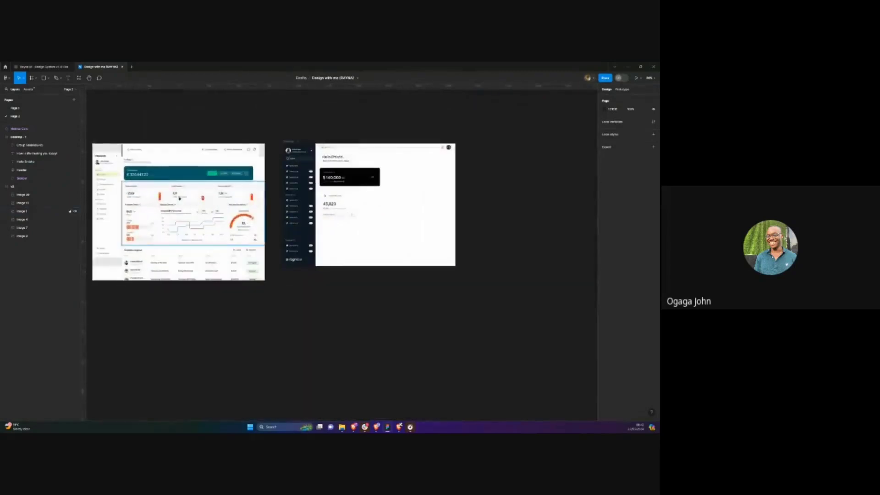
pyautogui.scroll(-1, 275, 224)
pyautogui.hscroll(-1, 275, 224)
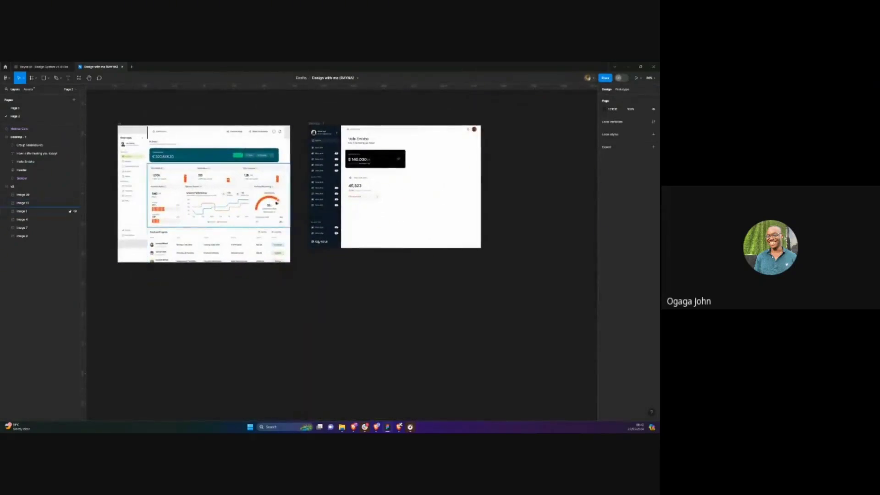
pyautogui.scroll(2, 379, 134)
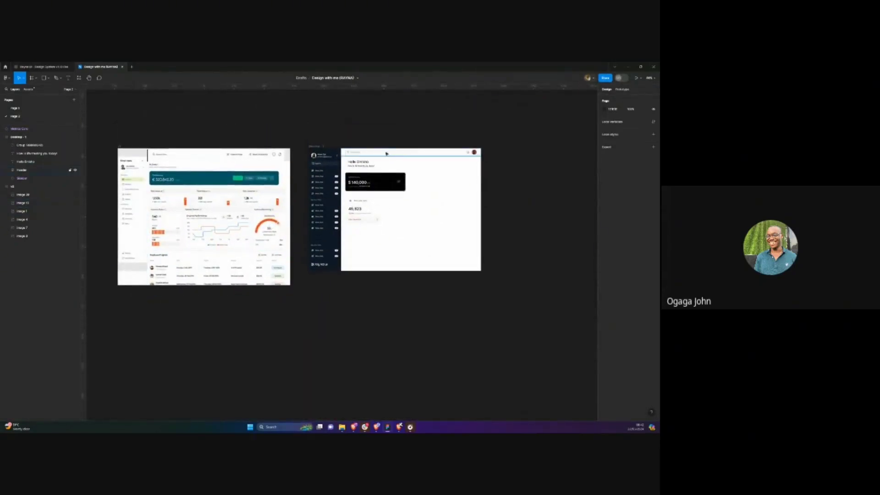
# Duplicate the Desktop - 1 header and place the copy directly above the reference dashboard
pyautogui.click(386, 155)
pyautogui.moveTo(386, 155); pyautogui.dragTo(192, 135)
pyautogui.hscroll(-1, 140, 139)
pyautogui.scroll(5, 140, 139)
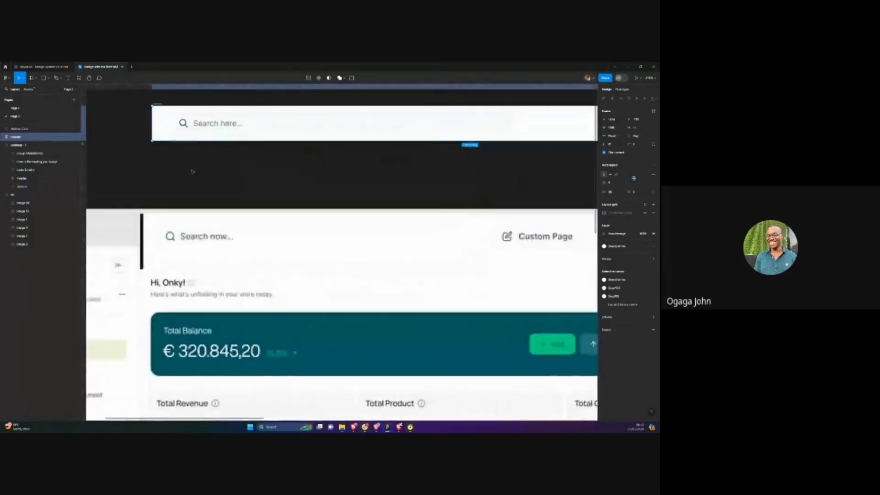
# Examine the header copy against the reference dashboard's top bar, comparing the search field and the action icons
pyautogui.scroll(-5, 191, 206)
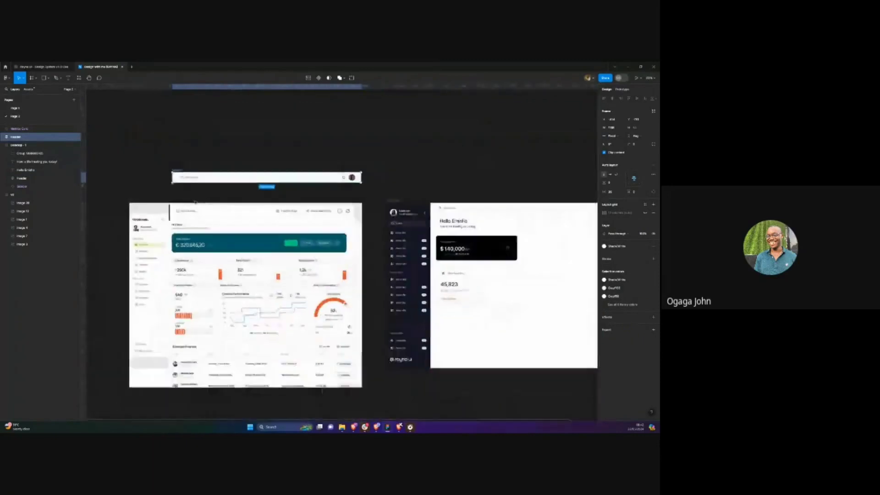
pyautogui.scroll(4, 195, 202)
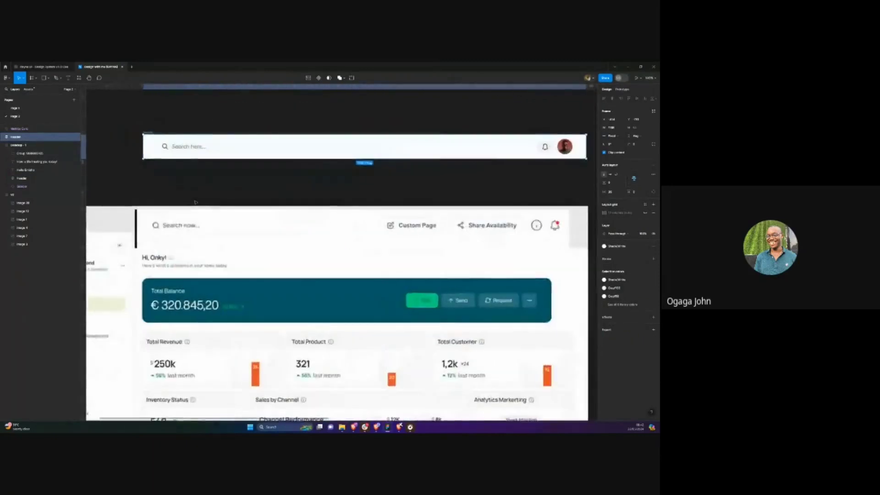
pyautogui.scroll(-6, 195, 202)
pyautogui.scroll(3, 198, 258)
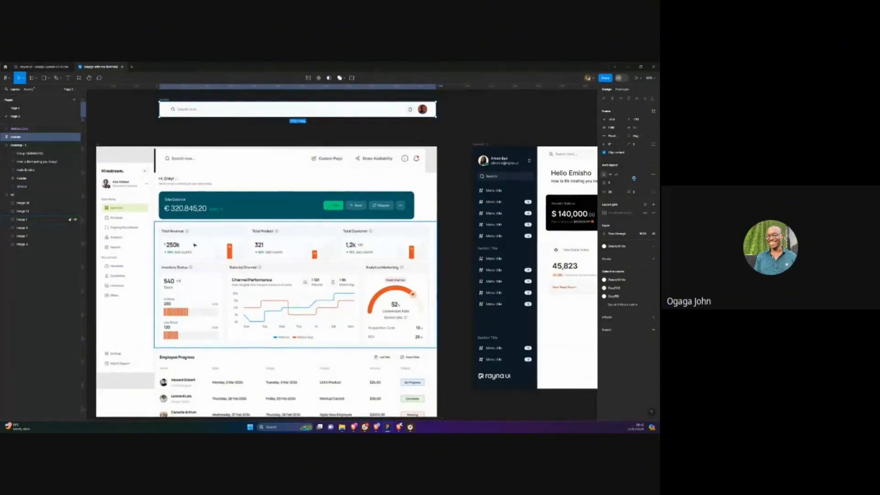
pyautogui.scroll(5, 195, 246)
pyautogui.scroll(-6, 183, 206)
pyautogui.scroll(6, 173, 156)
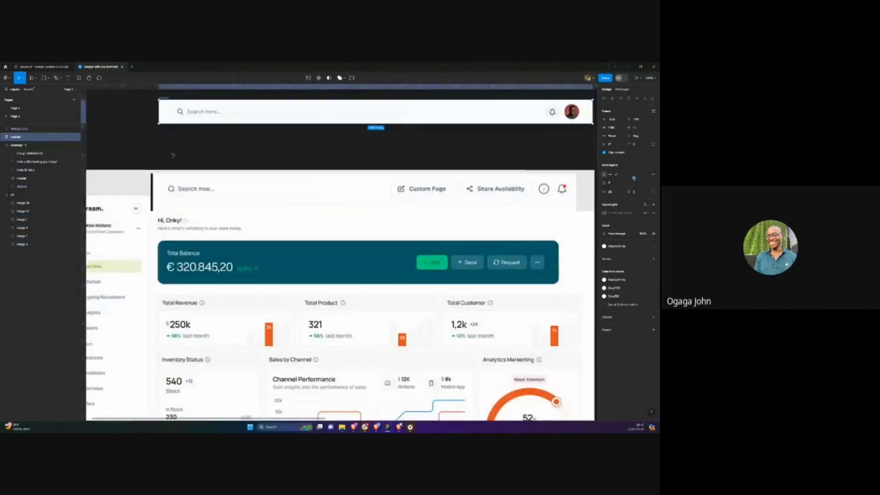
pyautogui.scroll(3, 173, 155)
# Add a black stroke to the search input frame in the header copy
pyautogui.click(272, 148)
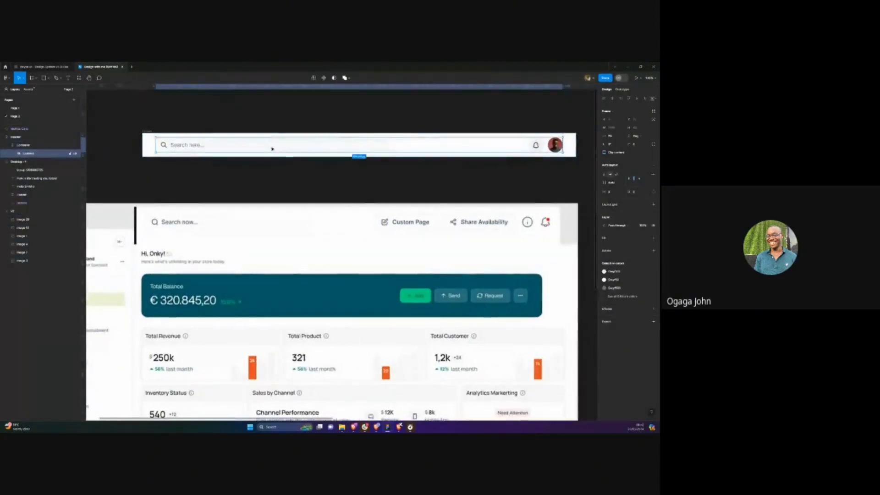
pyautogui.doubleClick(273, 148)
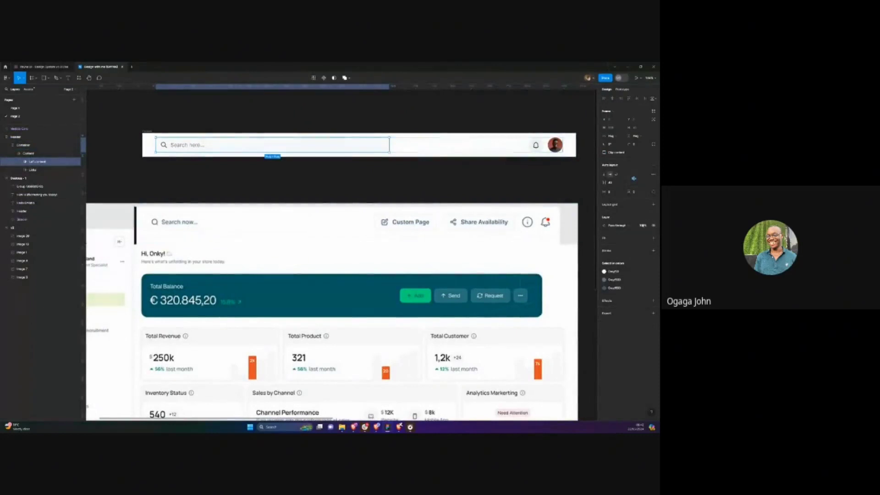
pyautogui.click(621, 252)
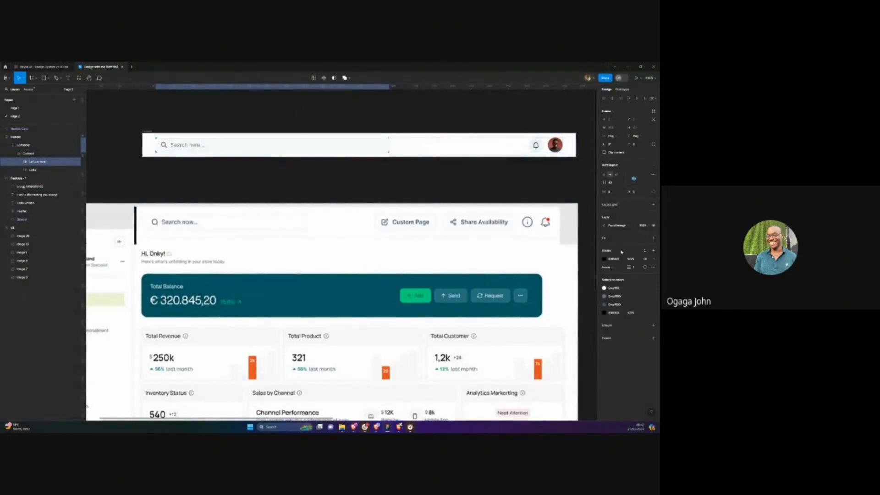
pyautogui.press('Escape')
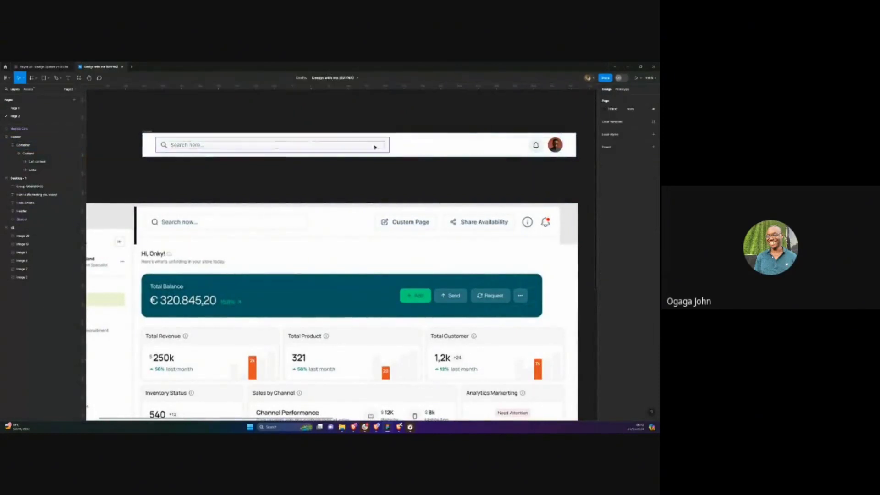
pyautogui.click(375, 147)
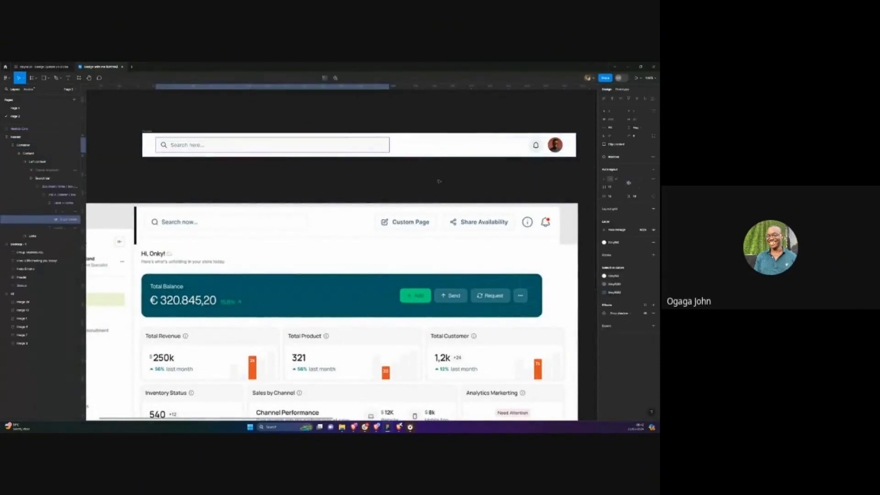
pyautogui.click(622, 254)
pyautogui.click(645, 256)
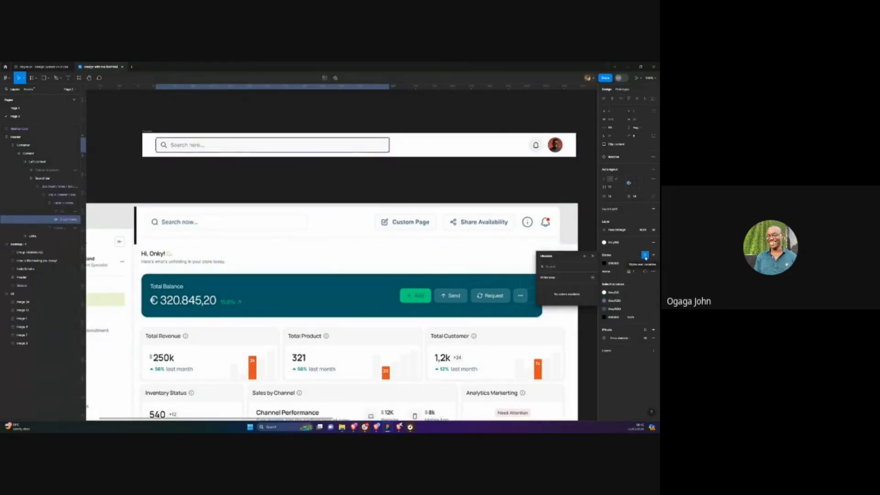
pyautogui.click(645, 256)
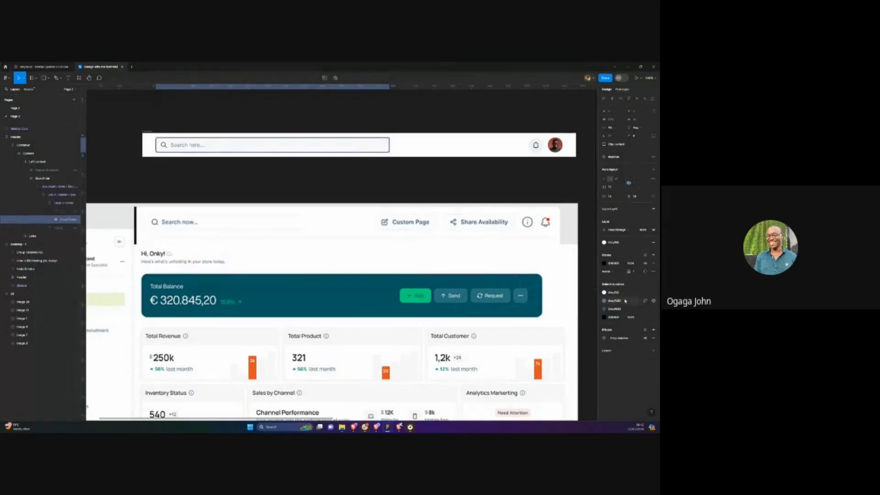
pyautogui.click(512, 184)
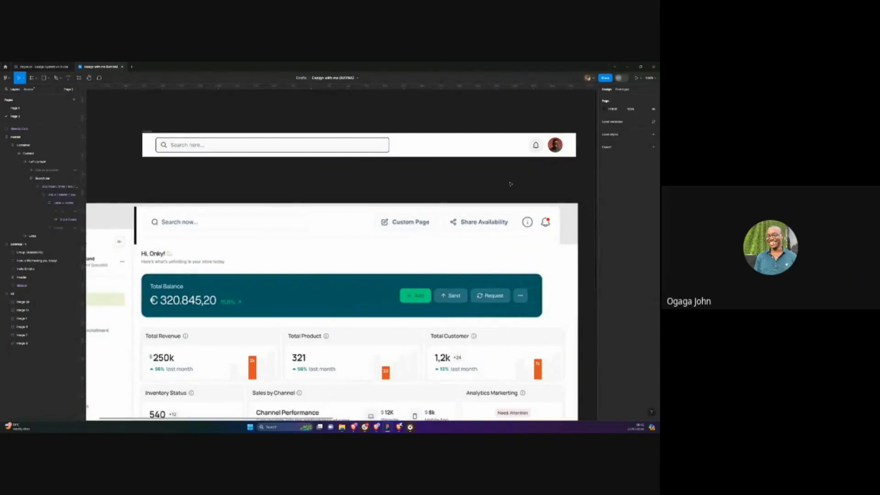
# Delete the profile avatar from the header copy, keeping only the bell icon beside the search field
pyautogui.hscroll(2, 510, 169)
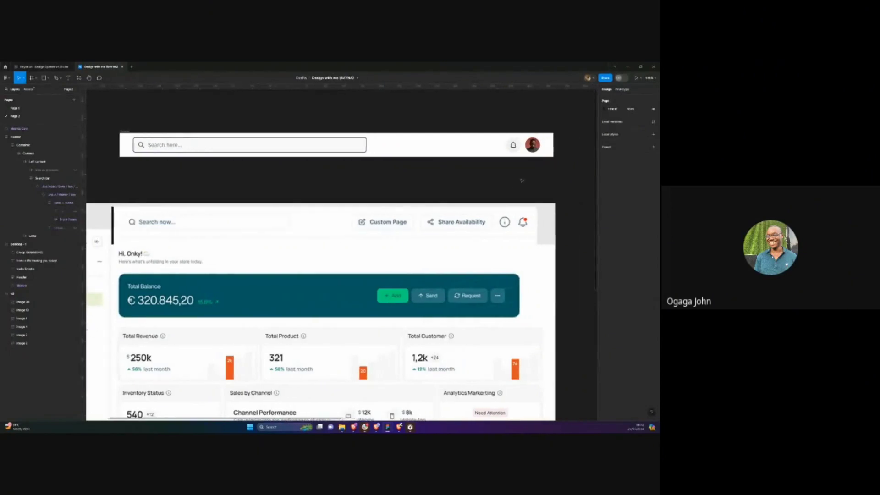
pyautogui.click(508, 145)
pyautogui.click(507, 146)
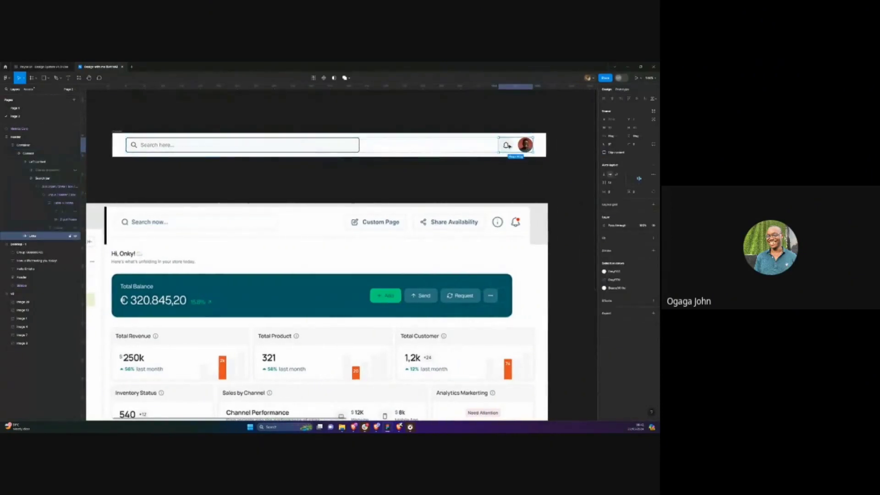
pyautogui.click(525, 145)
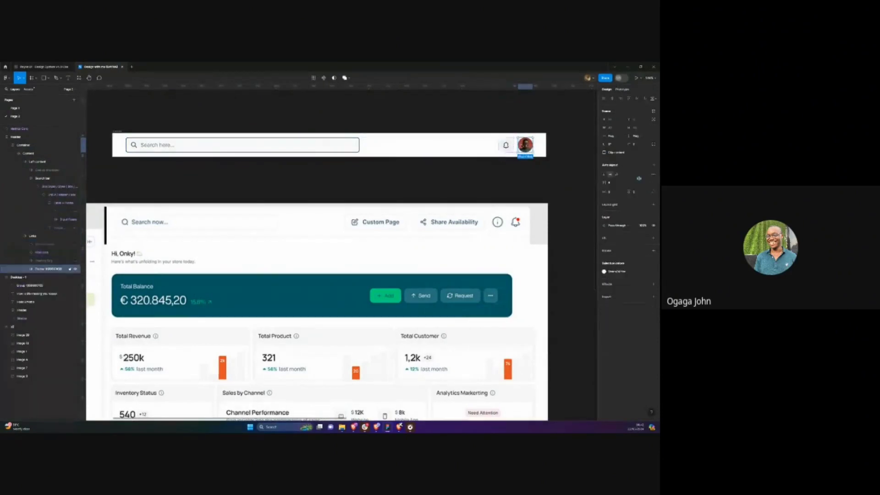
pyautogui.press('Delete')
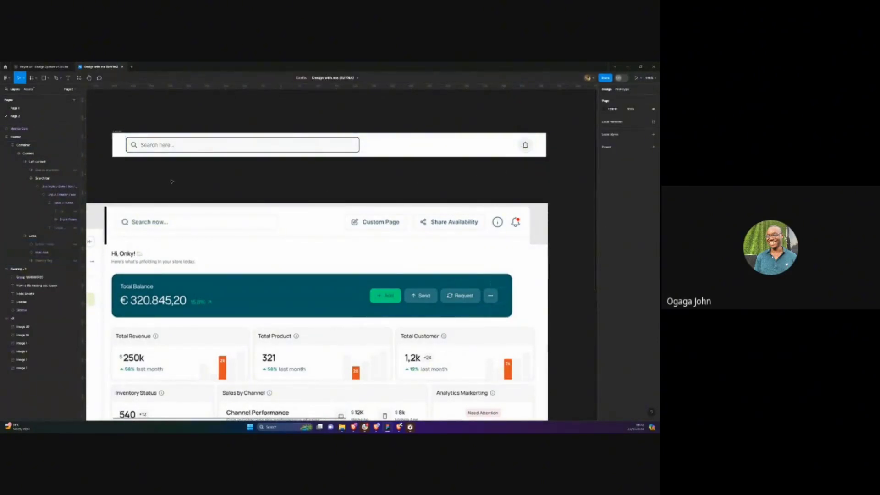
# Replace the original header at the top of the Desktop - 1 frame with the edited header copy
pyautogui.scroll(-5, 171, 180)
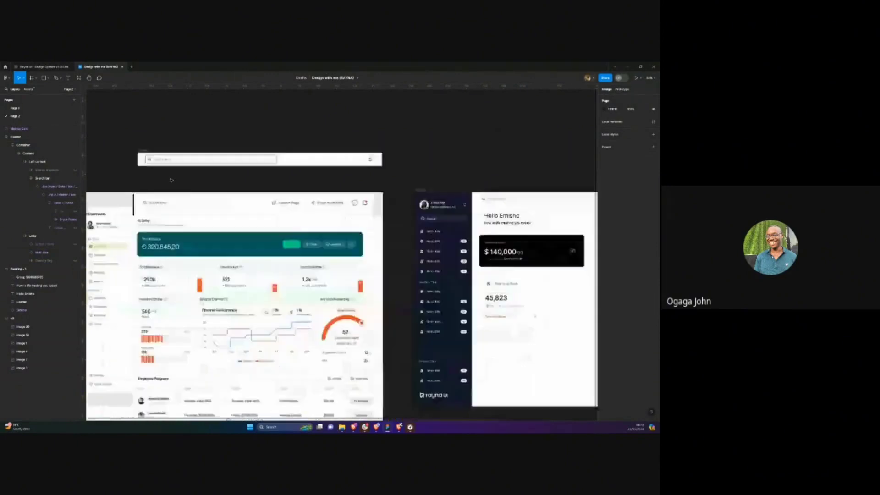
pyautogui.moveTo(165, 165); pyautogui.dragTo(355, 188)
pyautogui.scroll(5, 344, 189)
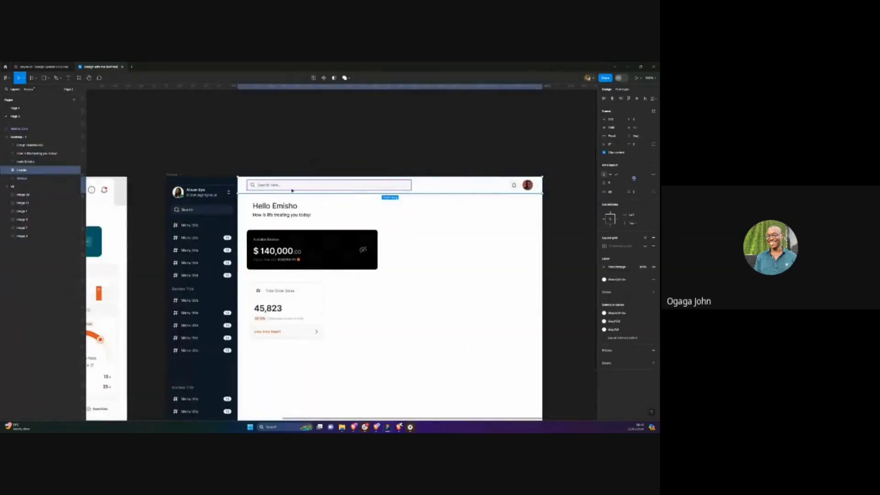
pyautogui.scroll(5, 292, 190)
pyautogui.scroll(-3, 275, 185)
pyautogui.hscroll(2, 265, 184)
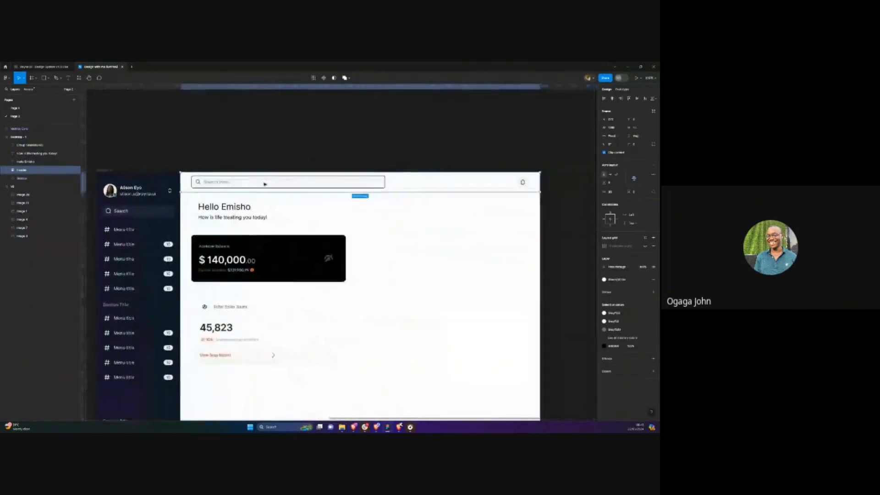
pyautogui.hscroll(2, 275, 185)
pyautogui.hscroll(-3, 462, 184)
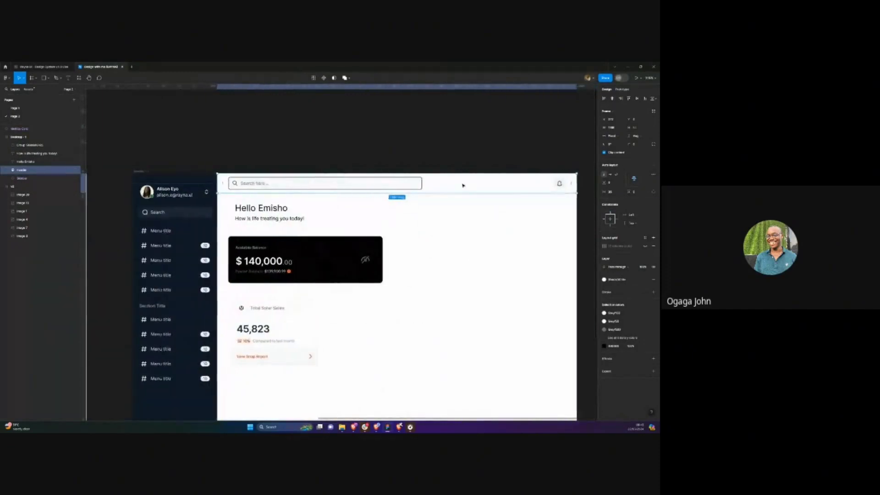
# Review the Desktop - 1 frame with its replaced header, checking how the search field and bell icon sit above the content
pyautogui.scroll(-4, 463, 185)
pyautogui.hscroll(-1, 463, 185)
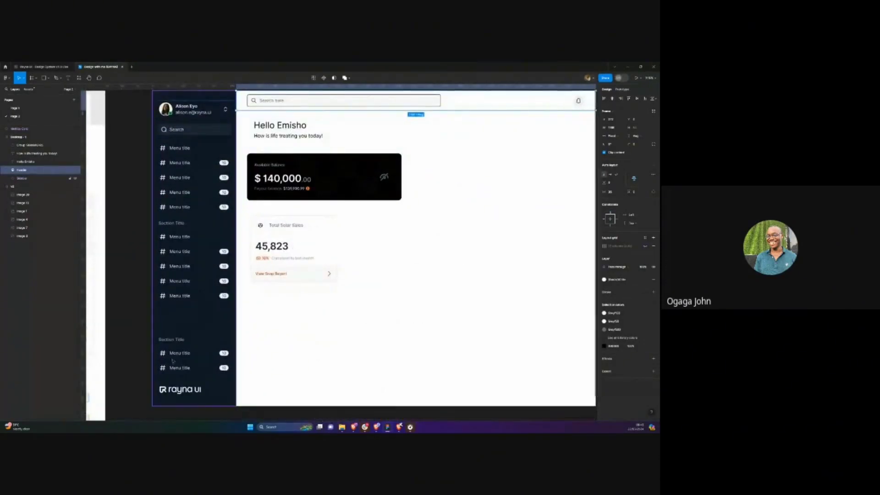
pyautogui.hscroll(3, 181, 346)
pyautogui.scroll(2, 192, 338)
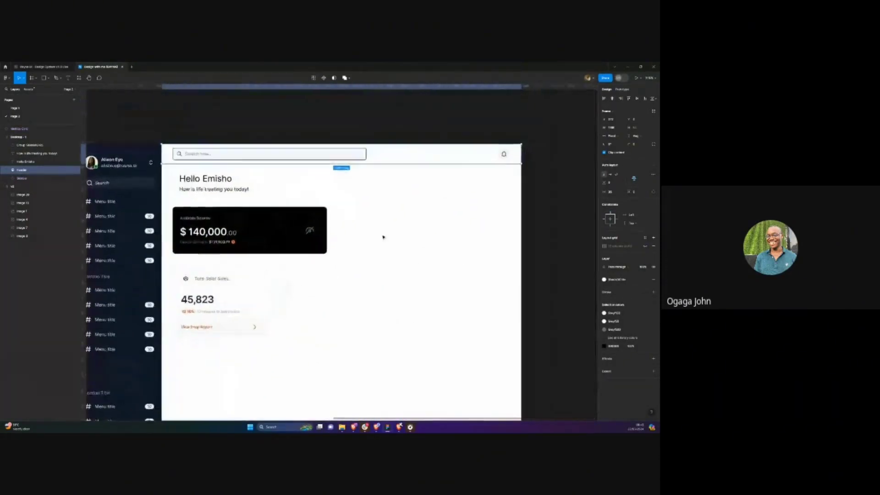
pyautogui.scroll(-3, 484, 156)
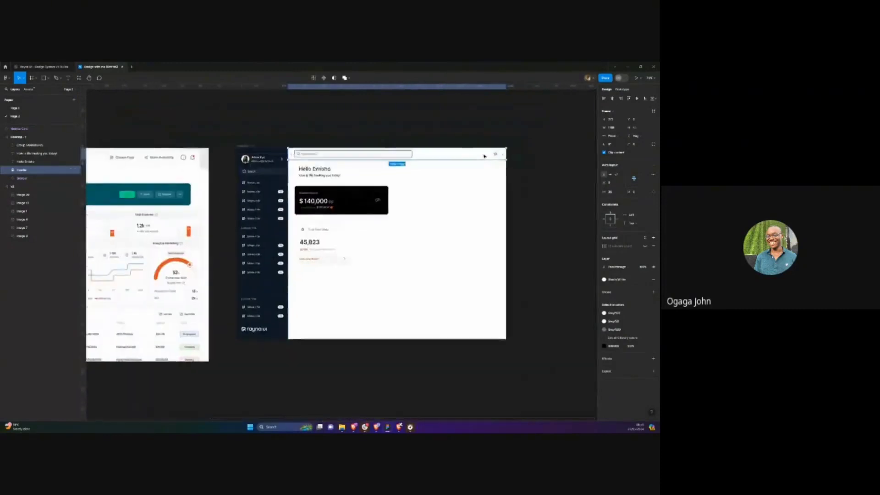
pyautogui.scroll(5, 484, 156)
pyautogui.hscroll(-3, 484, 156)
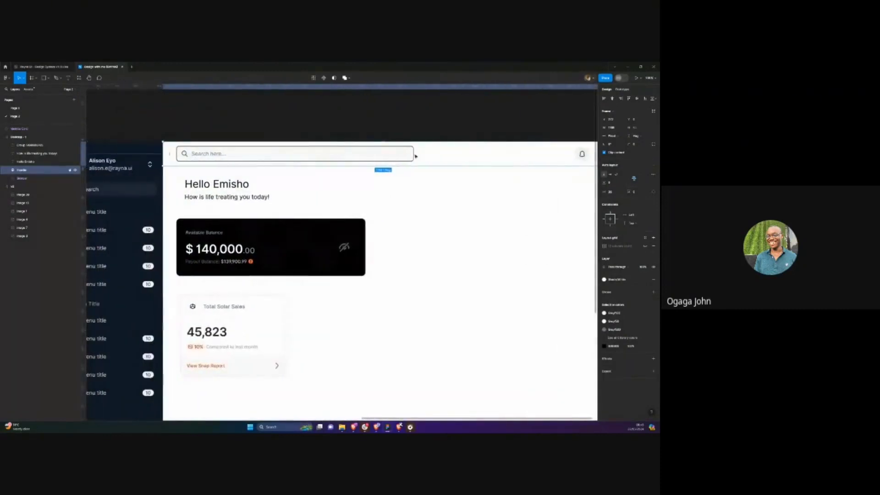
pyautogui.scroll(1, 360, 158)
pyautogui.hscroll(1, 360, 158)
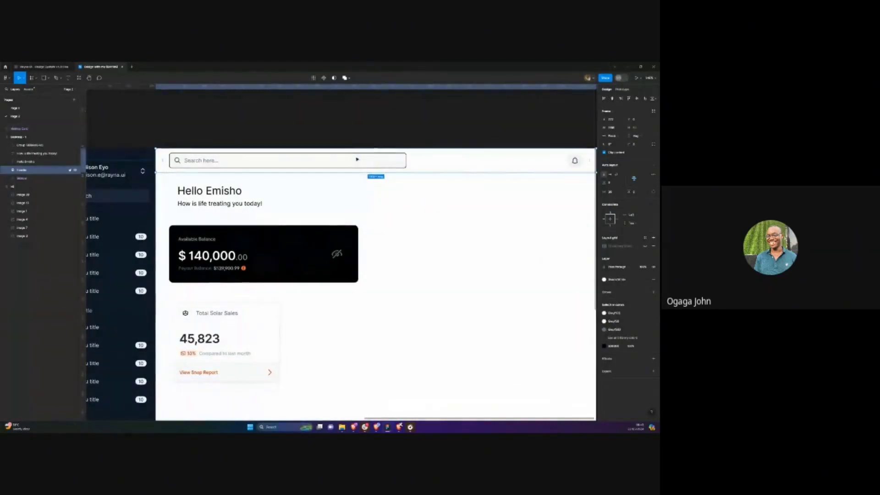
pyautogui.click(360, 137)
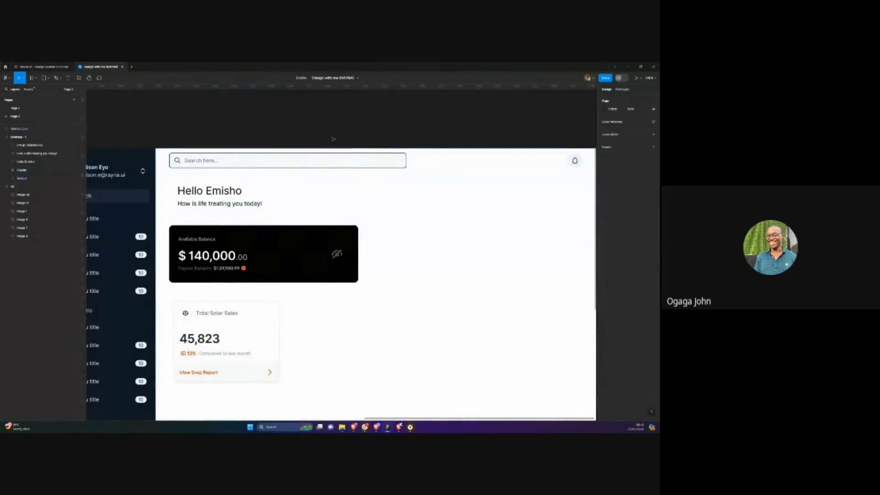
# Try to find a fill style for the header in the Rayna UI design system library
pyautogui.hscroll(-3, 275, 142)
pyautogui.click(203, 161)
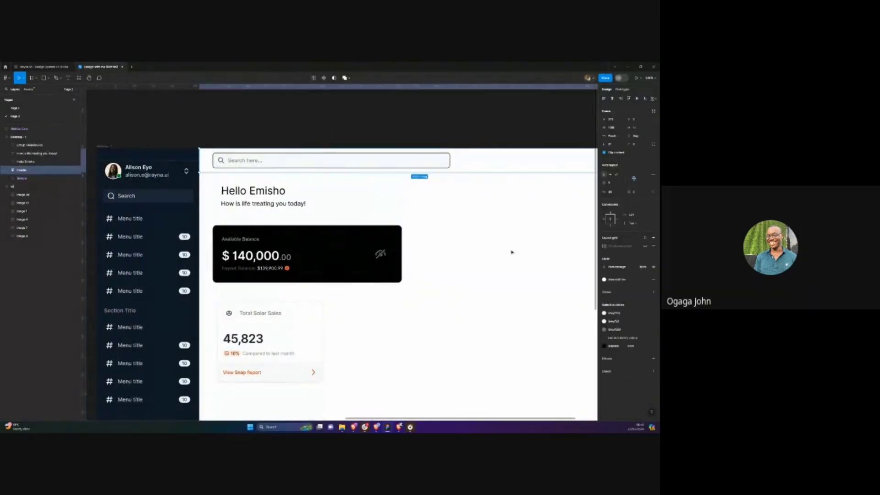
pyautogui.click(626, 280)
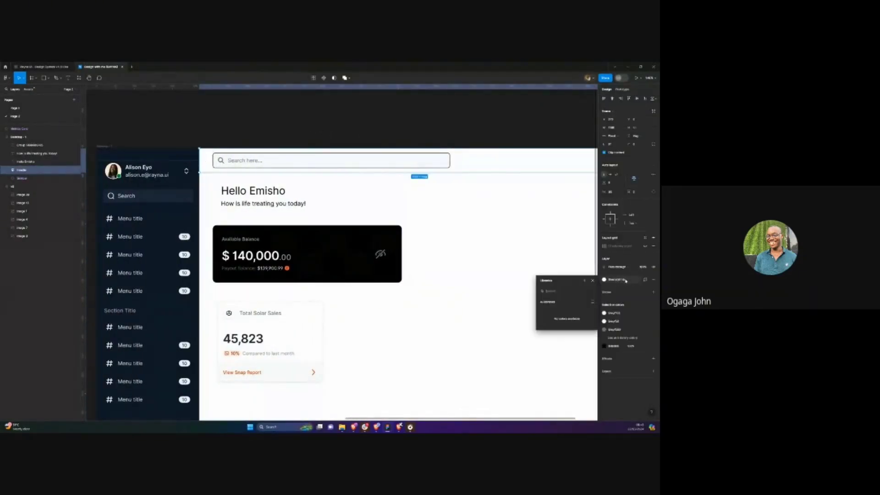
pyautogui.click(553, 306)
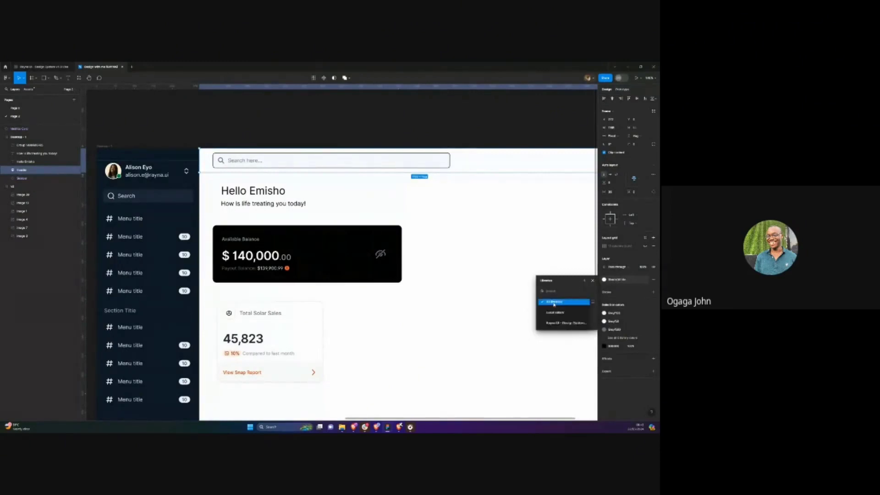
pyautogui.click(563, 321)
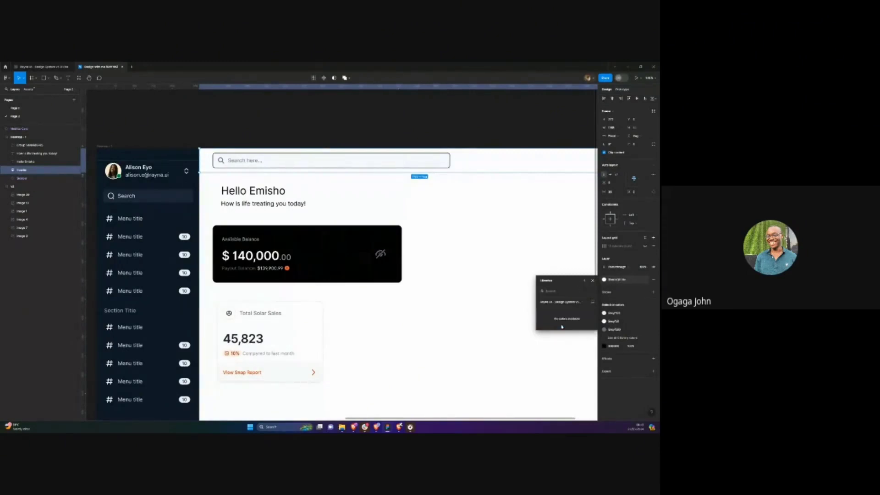
pyautogui.click(578, 304)
pyautogui.click(588, 303)
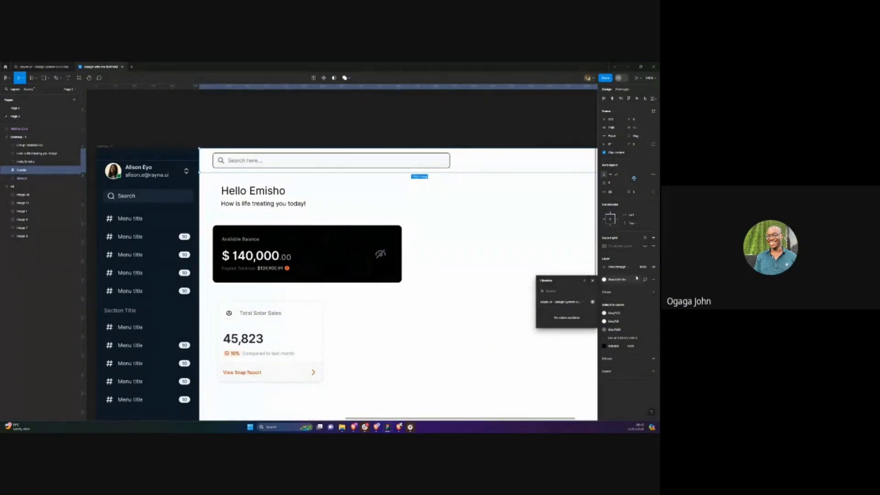
# Switch to the Rayna UI design system file, open its Colors page and examine the Neutral palette's grey swatches and hex codes
pyautogui.click(42, 66)
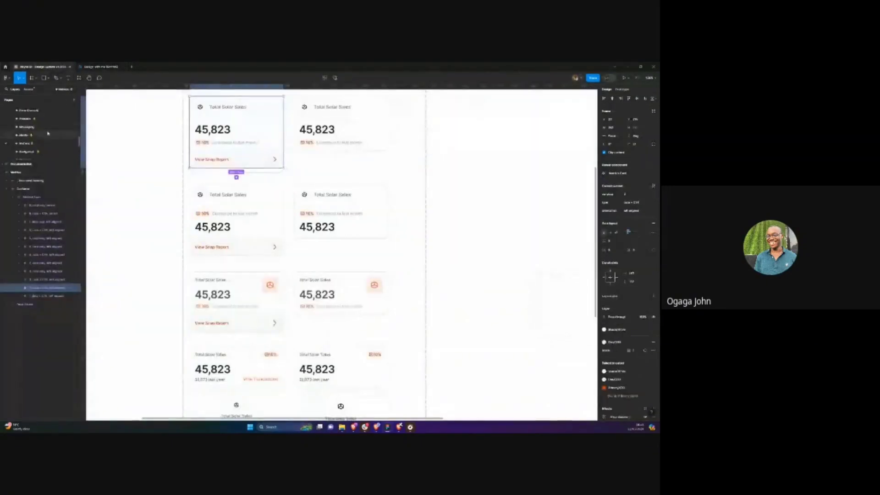
pyautogui.scroll(3, 48, 133)
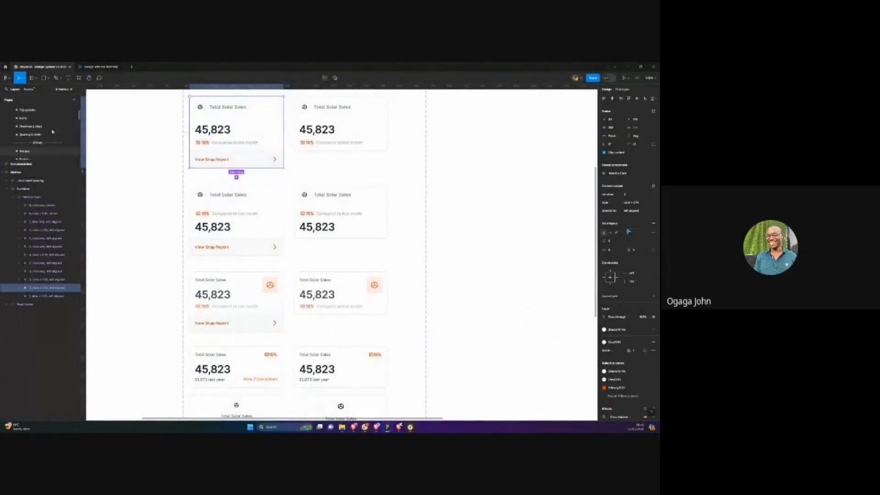
pyautogui.scroll(3, 53, 132)
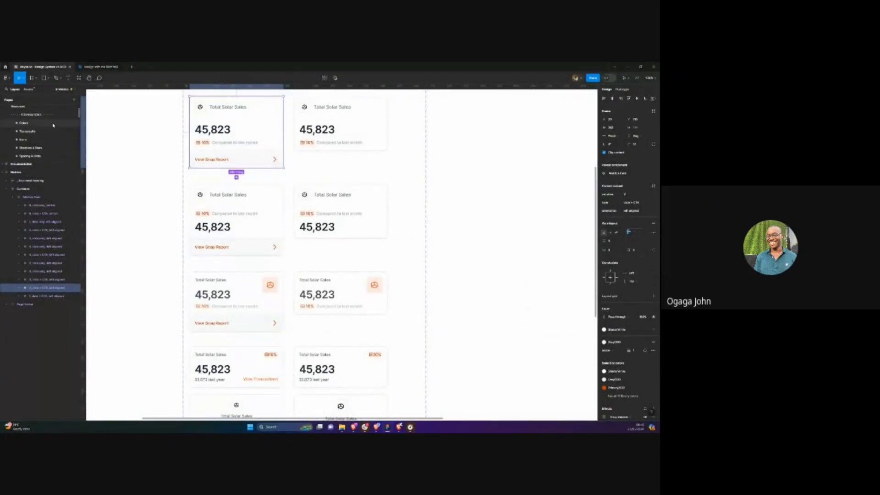
pyautogui.click(52, 124)
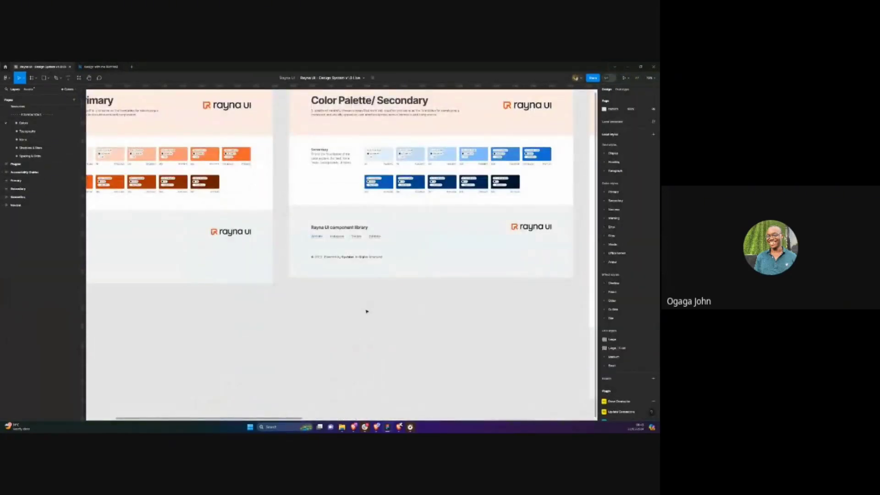
pyautogui.hscroll(10, 366, 311)
pyautogui.scroll(-3, 367, 311)
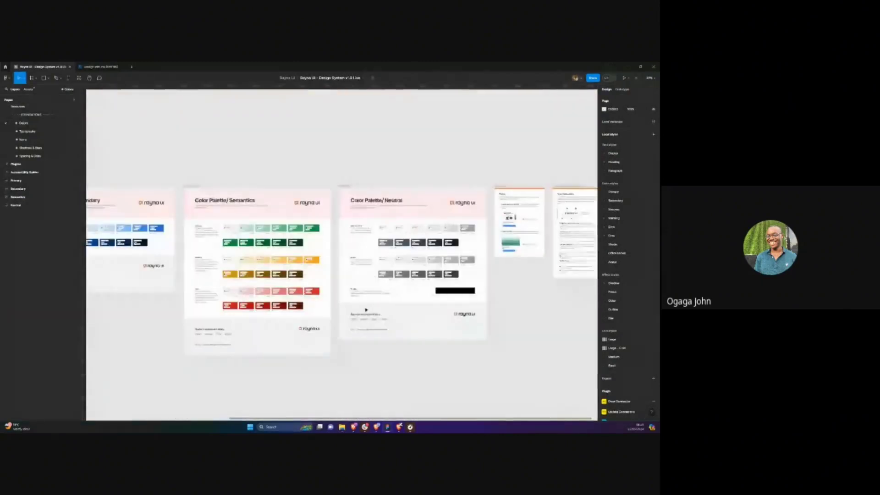
pyautogui.hscroll(2, 367, 310)
pyautogui.scroll(5, 410, 250)
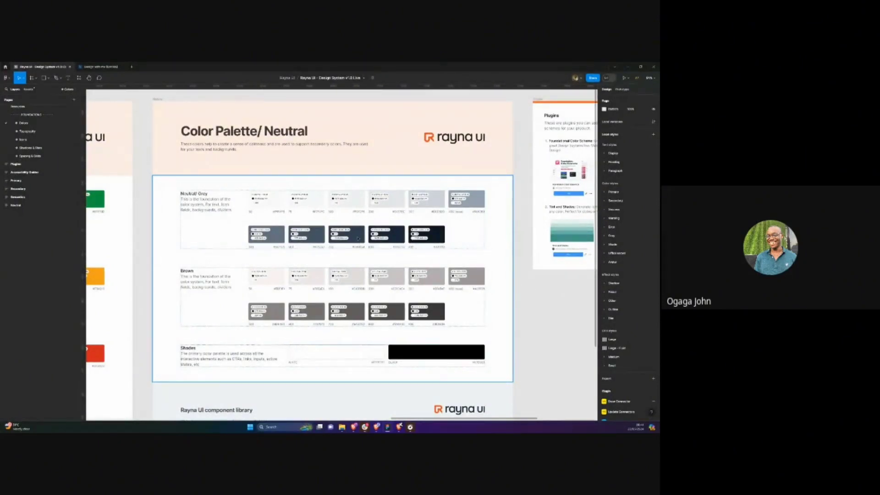
pyautogui.scroll(3, 360, 225)
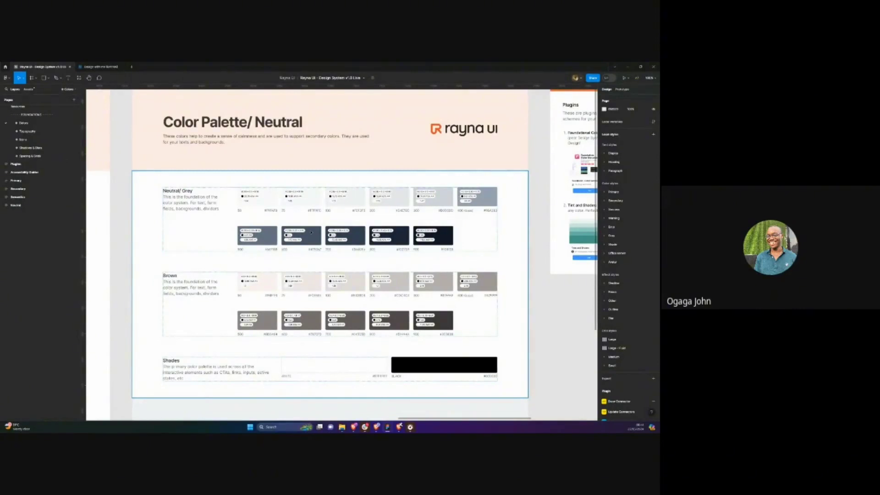
pyautogui.scroll(5, 405, 215)
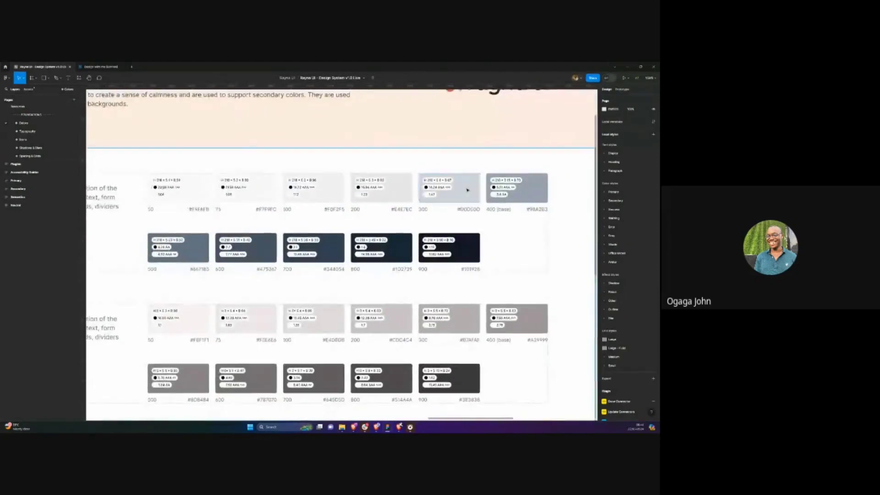
pyautogui.scroll(3, 463, 191)
pyautogui.scroll(-1, 467, 190)
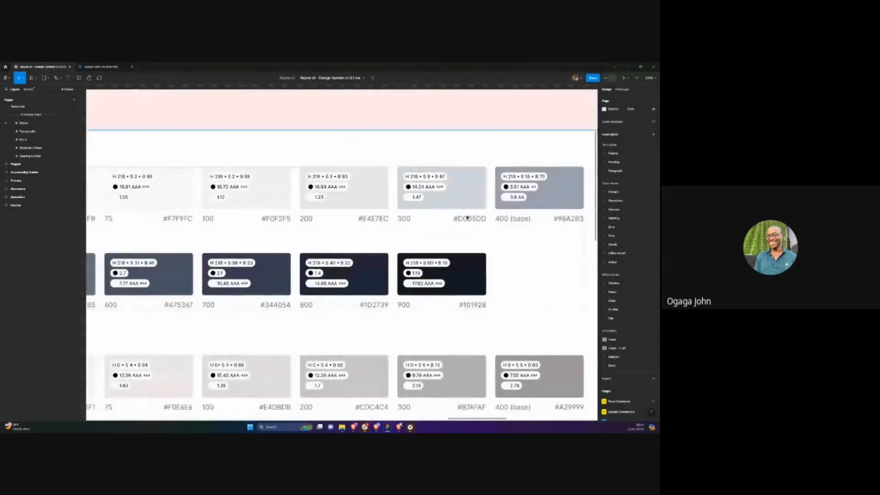
# Copy the Grey 300 hex code #D0D5DD and apply it as the stroke colour of the header's search input in the design file
pyautogui.press('t')
pyautogui.click(472, 218)
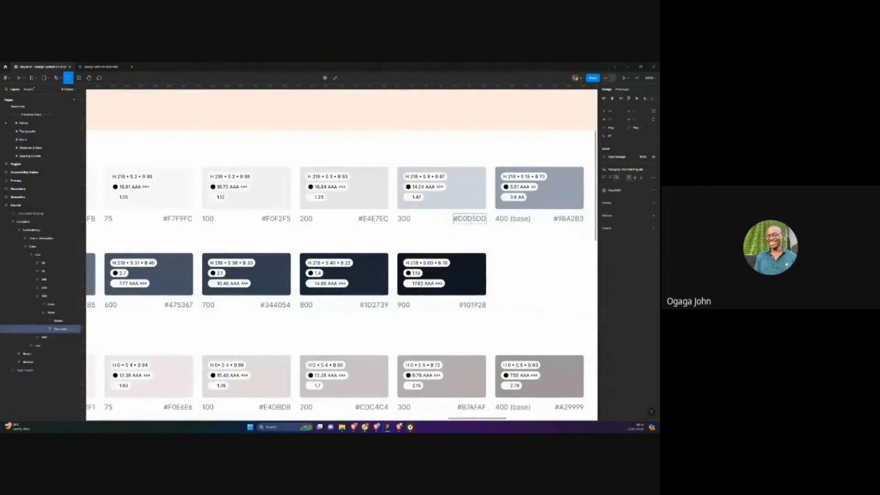
pyautogui.hotkey('ctrl', 'a')
pyautogui.click(100, 67)
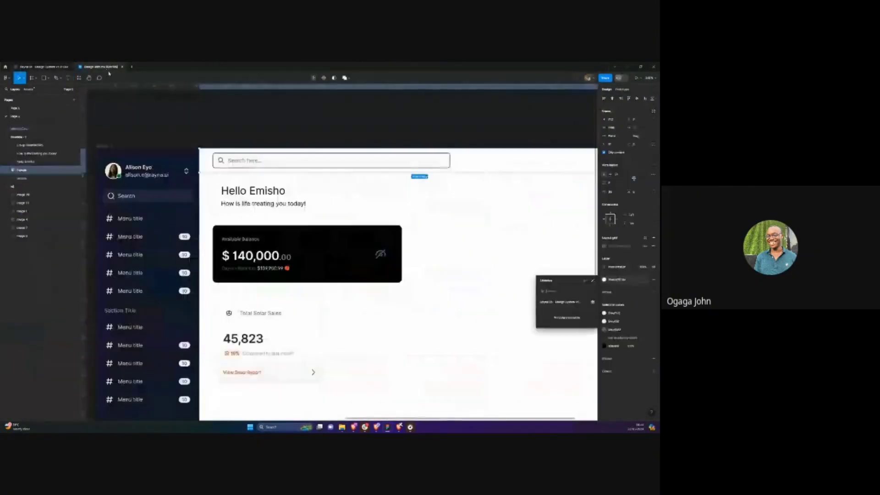
pyautogui.click(429, 164)
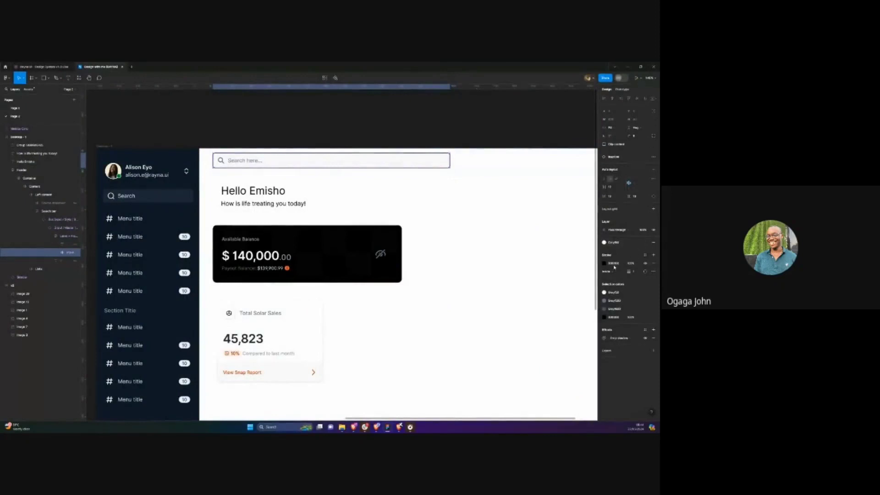
pyautogui.click(436, 114)
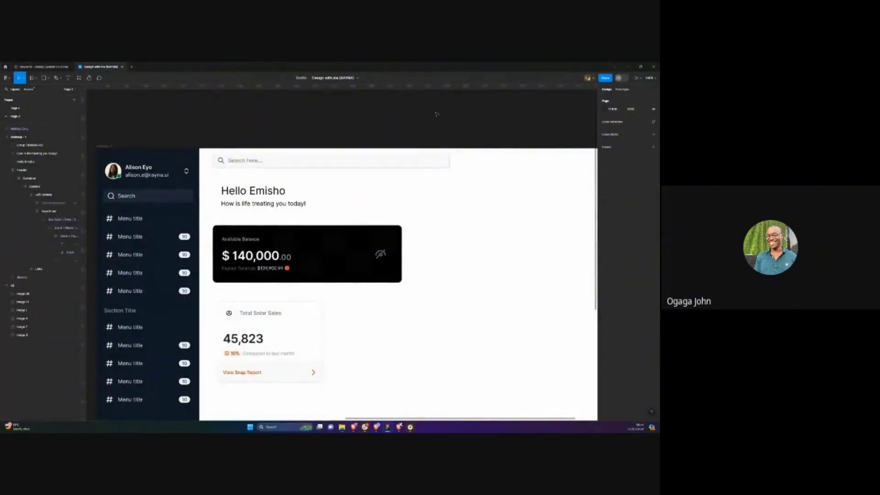
# Set the Desktop - 1 frame's fill to the Grey 50 colour #F9FAFB, copied from the design system's Neutral palette
pyautogui.hscroll(3, 424, 127)
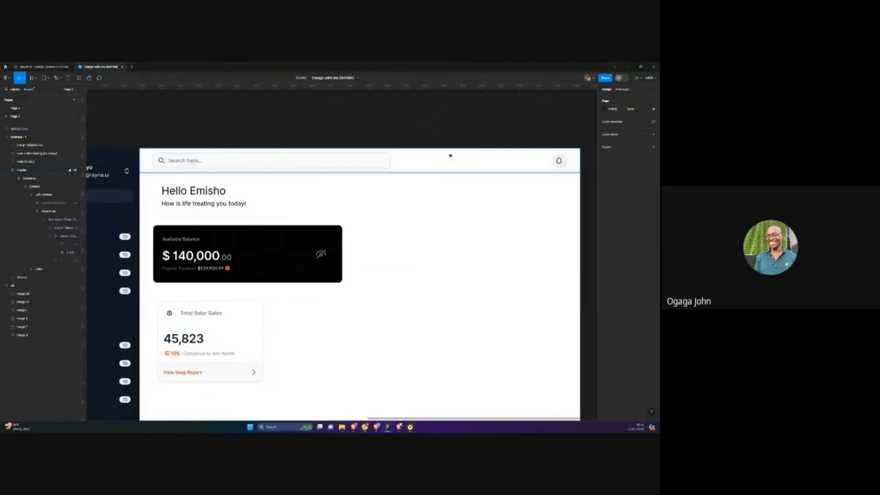
pyautogui.hscroll(-5, 468, 158)
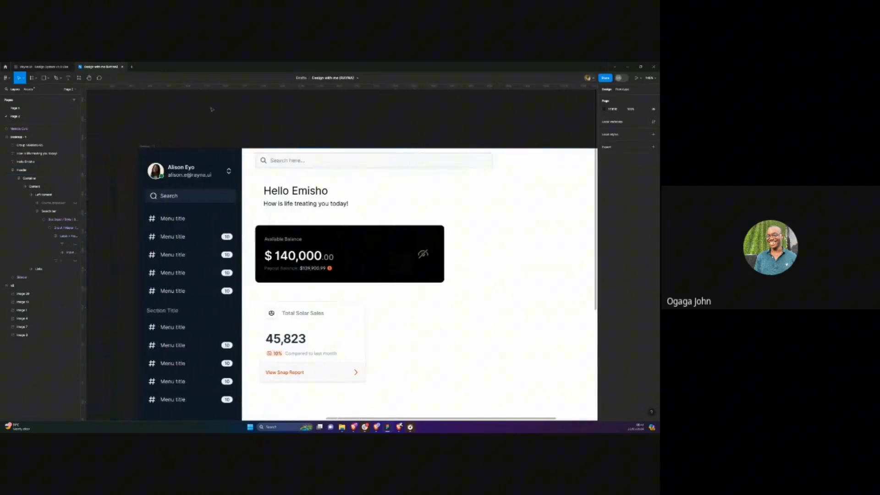
pyautogui.click(143, 146)
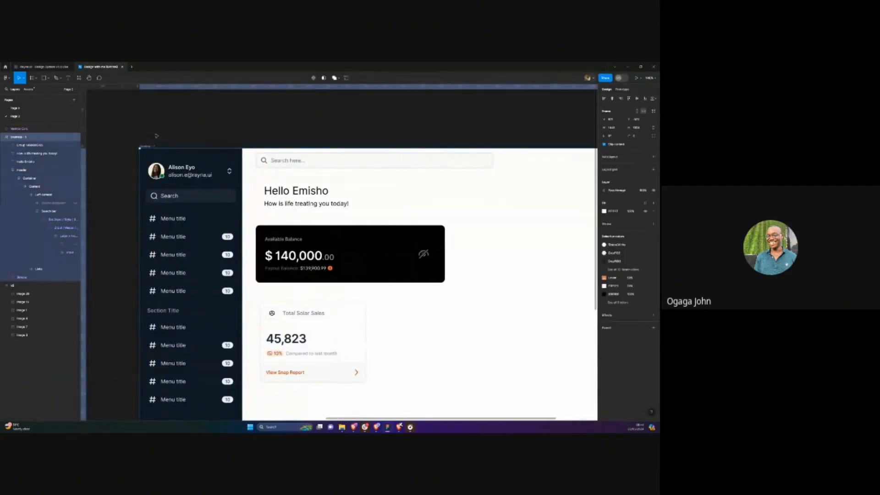
pyautogui.click(51, 68)
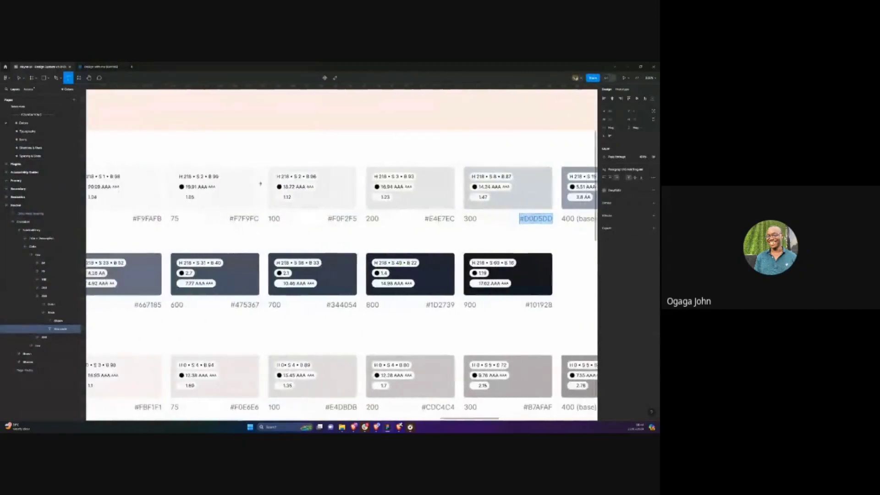
pyautogui.hscroll(-4, 260, 183)
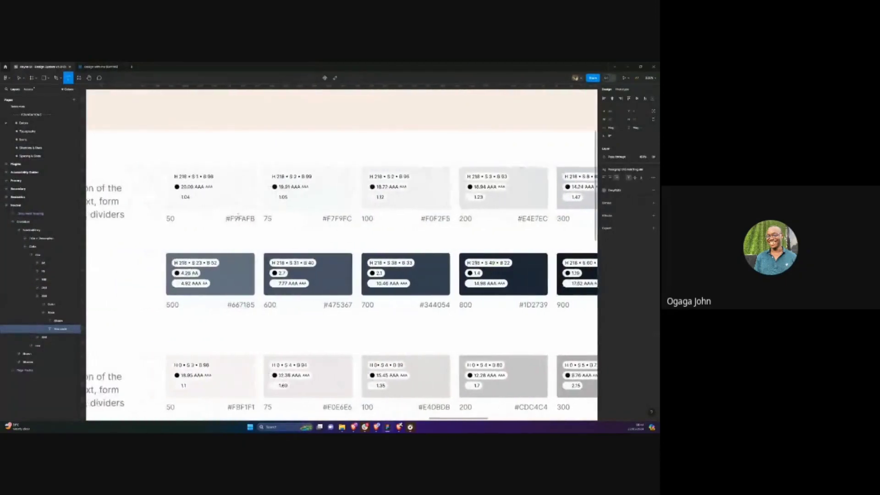
pyautogui.click(241, 218)
pyautogui.doubleClick(243, 219)
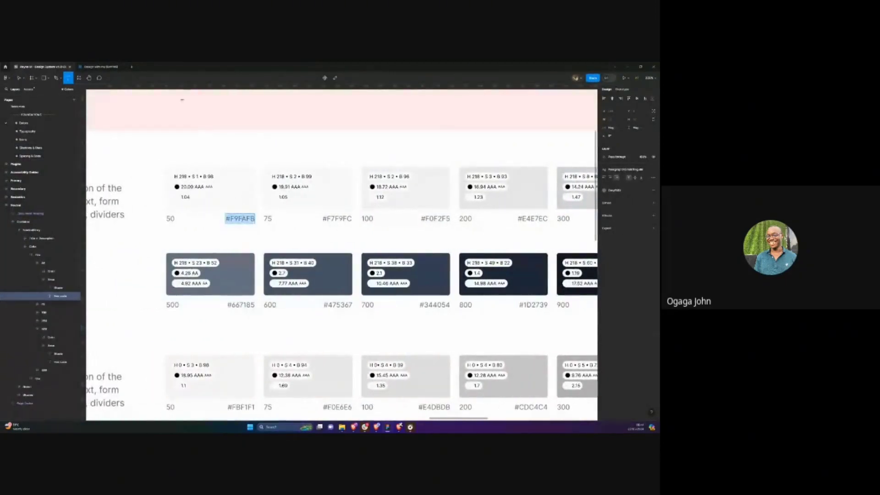
pyautogui.click(101, 67)
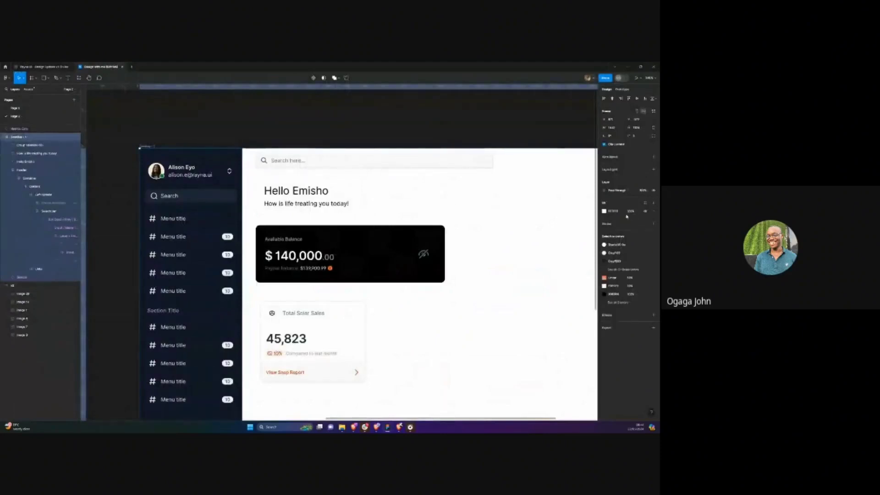
pyautogui.press('Escape')
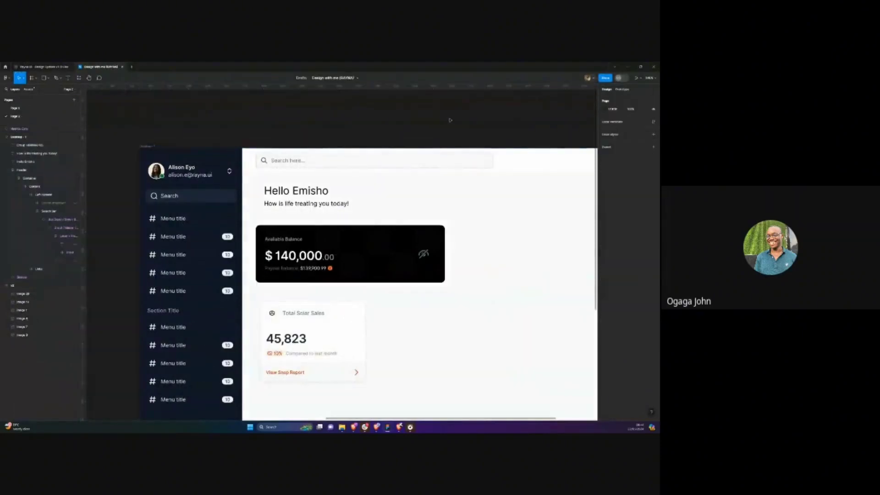
# Review the Desktop - 1 frame's background and header, comparing them with the neighbouring reference dashboard
pyautogui.scroll(-3, 450, 120)
pyautogui.scroll(5, 450, 120)
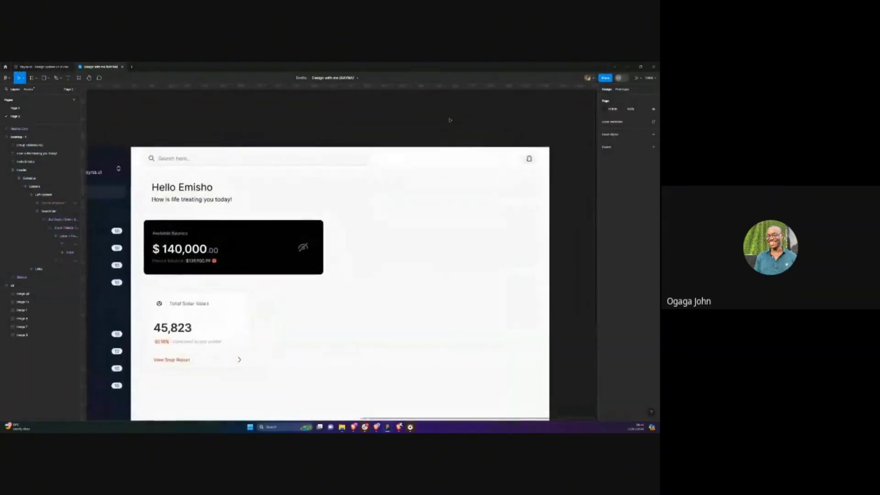
pyautogui.scroll(-2, 450, 120)
pyautogui.scroll(2, 450, 120)
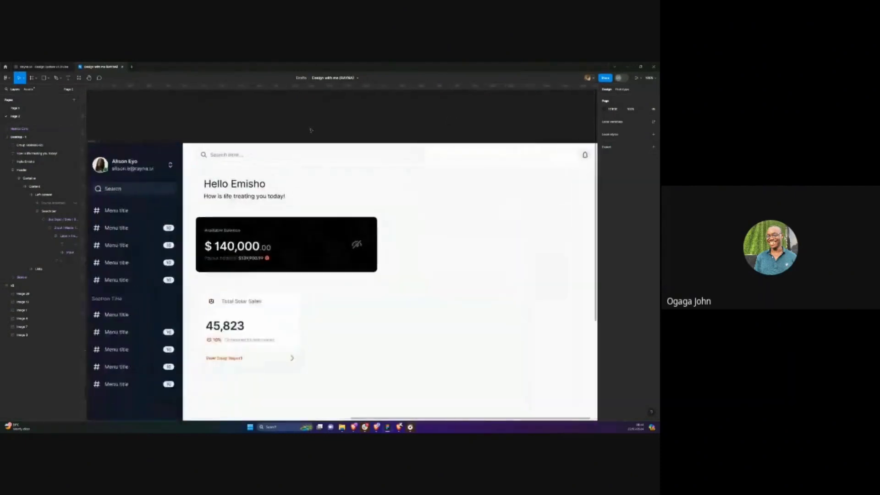
pyautogui.hscroll(-5, 380, 124)
pyautogui.scroll(2, 310, 130)
pyautogui.hscroll(-1, 311, 130)
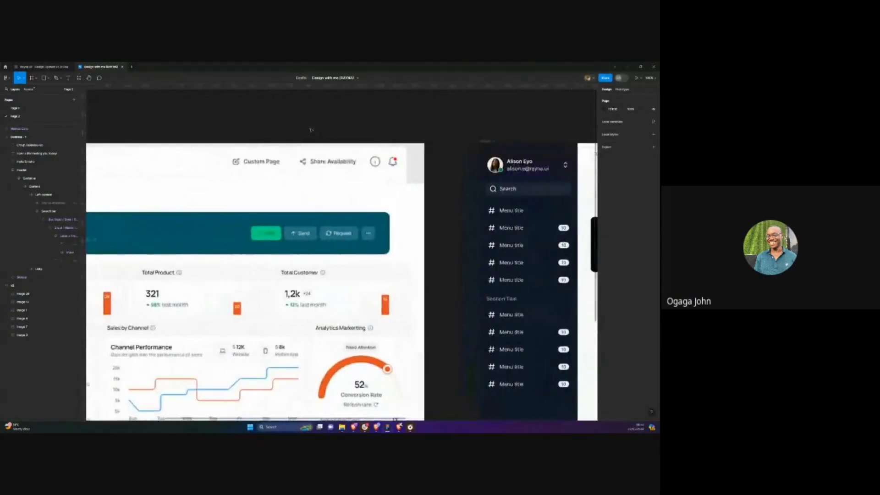
# Examine the Desktop - 1 header's notification icon and compare the screen's layout with the neighbouring reference dashboard
pyautogui.hscroll(5, 310, 130)
pyautogui.scroll(3, 312, 130)
pyautogui.scroll(4, 311, 130)
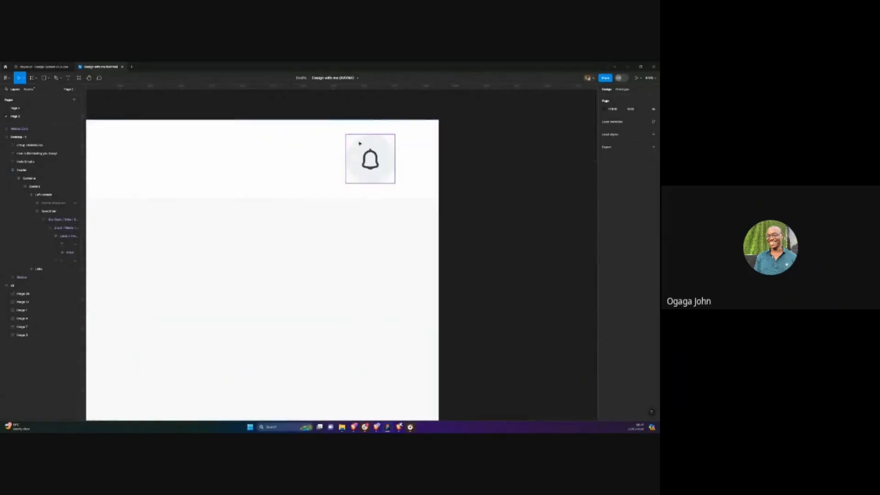
pyautogui.click(346, 120)
pyautogui.scroll(-3, 345, 120)
pyautogui.scroll(-3, 345, 120)
pyautogui.press('Escape')
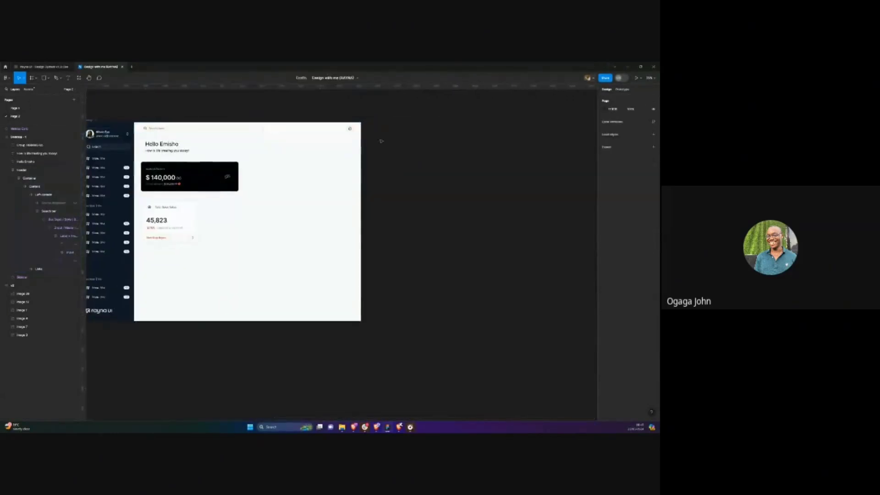
pyautogui.hscroll(-3, 249, 148)
pyautogui.hscroll(-6, 249, 148)
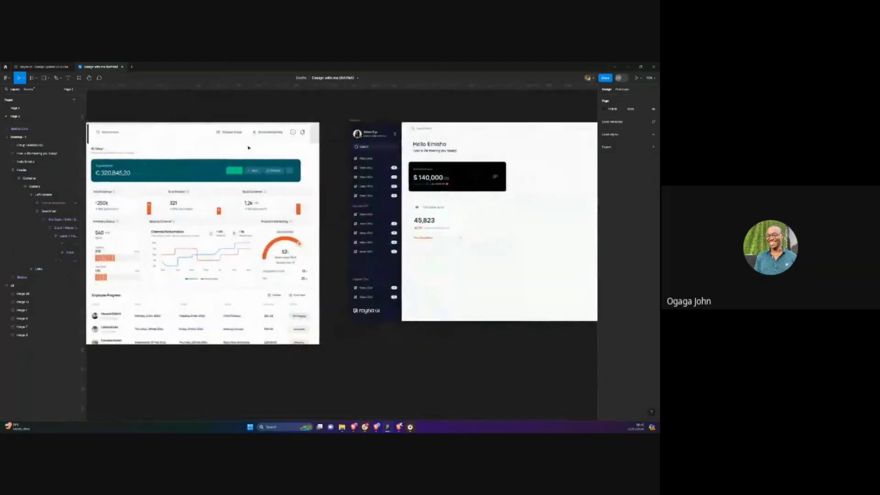
pyautogui.hscroll(5, 253, 147)
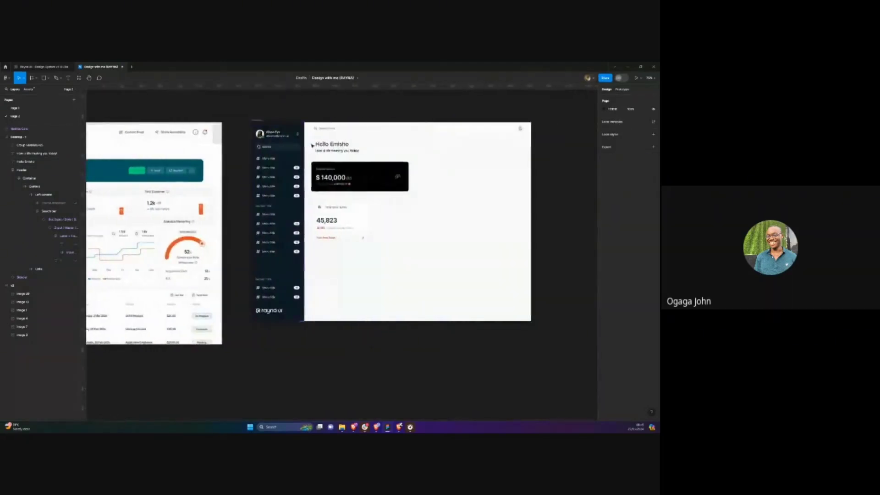
# Set the font weight of the greeting heading above the balance card to Medium, checking it against the reference dashboard
pyautogui.scroll(3, 330, 146)
pyautogui.click(345, 146)
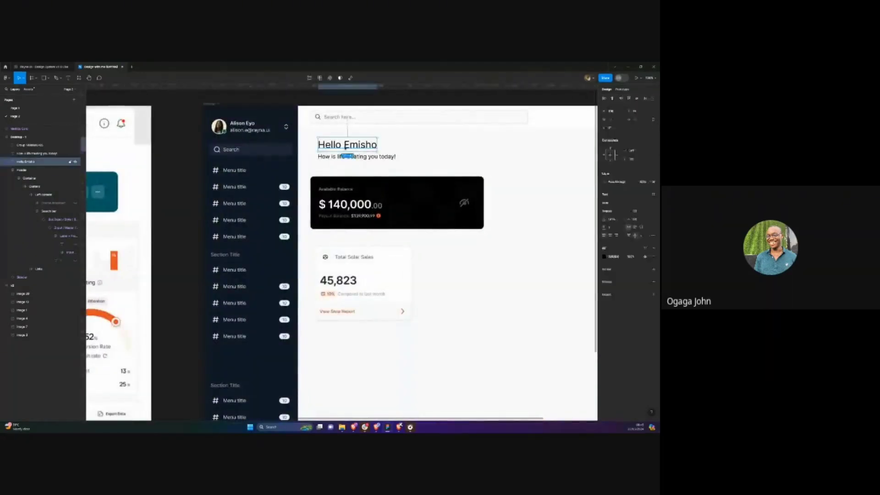
pyautogui.click(615, 213)
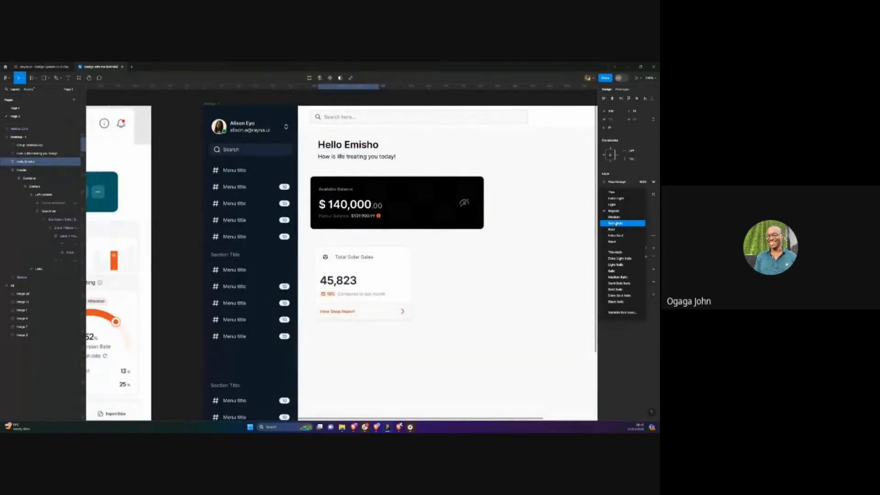
pyautogui.click(347, 156)
pyautogui.hscroll(-10, 339, 146)
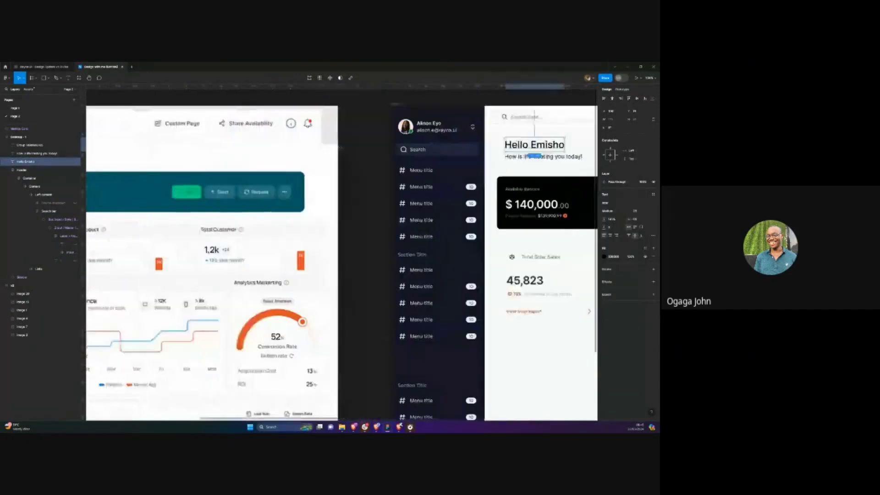
pyautogui.hscroll(8, 339, 146)
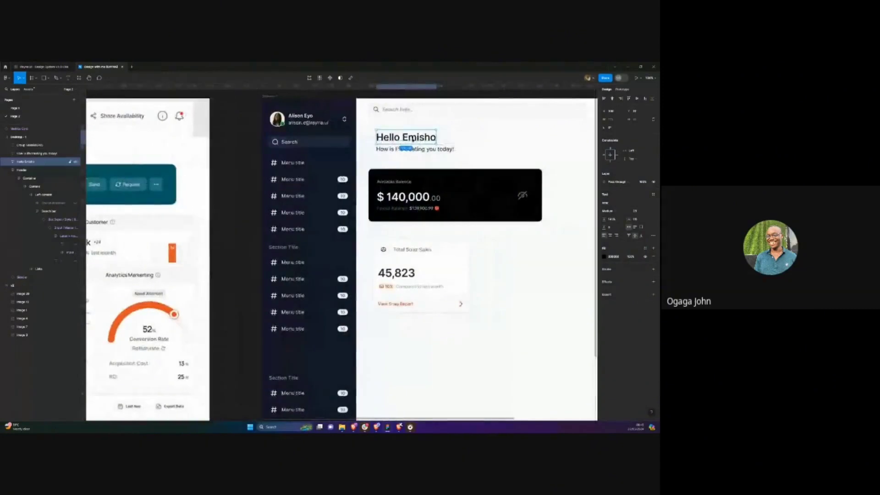
# Append a raised-hands emoji to the end of the greeting heading's text
pyautogui.doubleClick(413, 137)
pyautogui.click(434, 138)
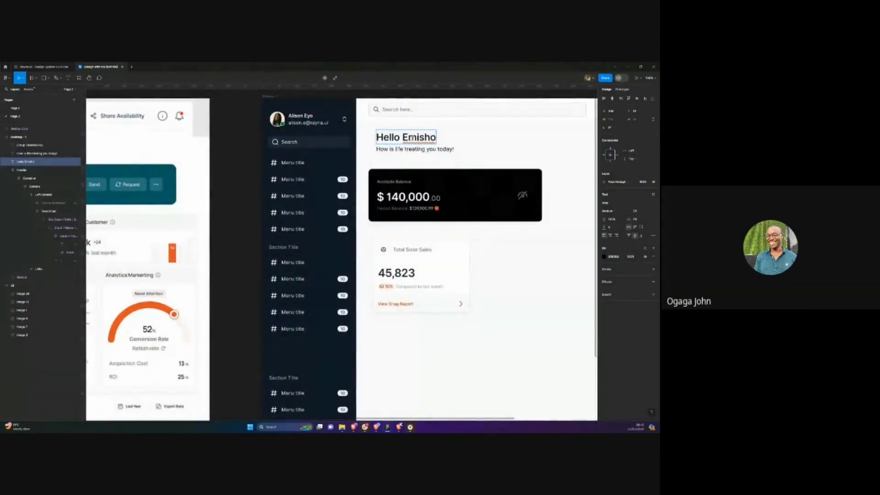
pyautogui.press('super+period')
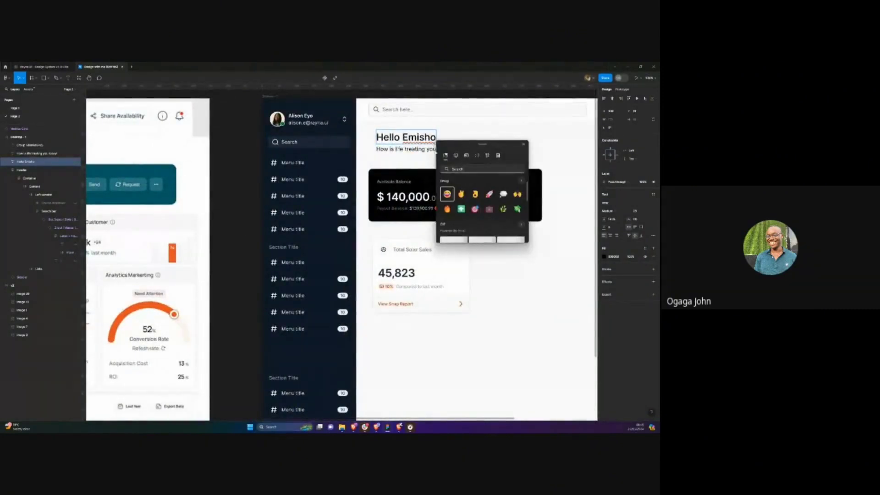
pyautogui.click(517, 194)
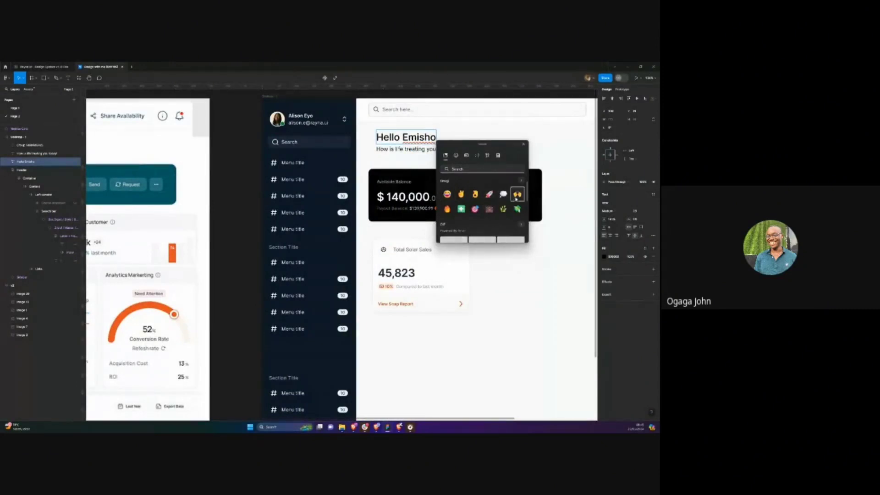
pyautogui.press('Escape')
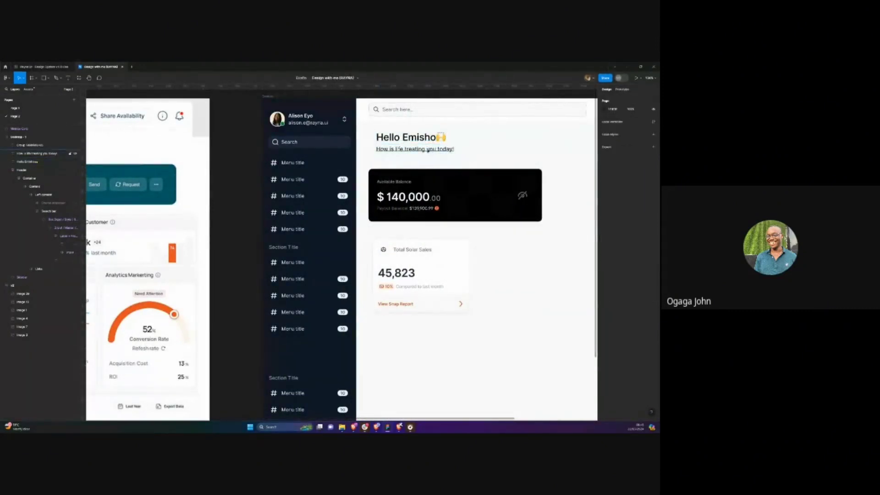
# Wrap the greeting heading and its "How is life treating you today!" subtitle in an auto layout and increase the gap between them
pyautogui.moveTo(405, 149); pyautogui.dragTo(426, 143)
pyautogui.press('Escape')
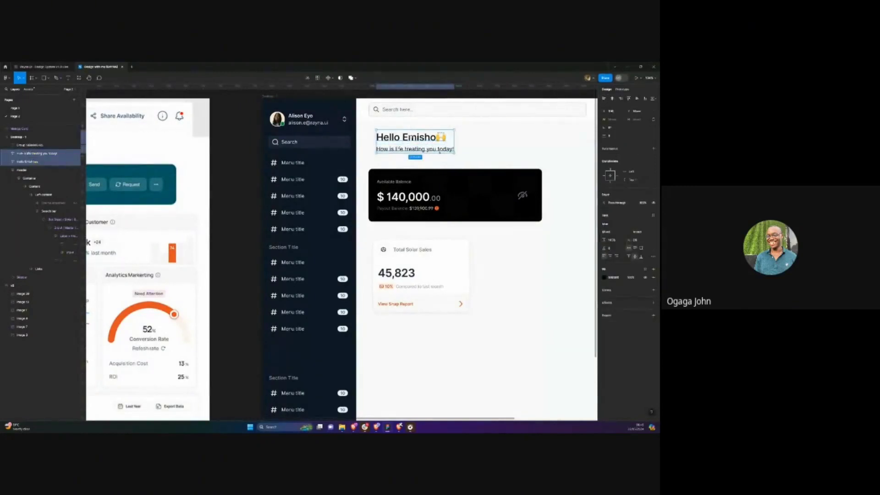
pyautogui.hotkey('shift', 'a')
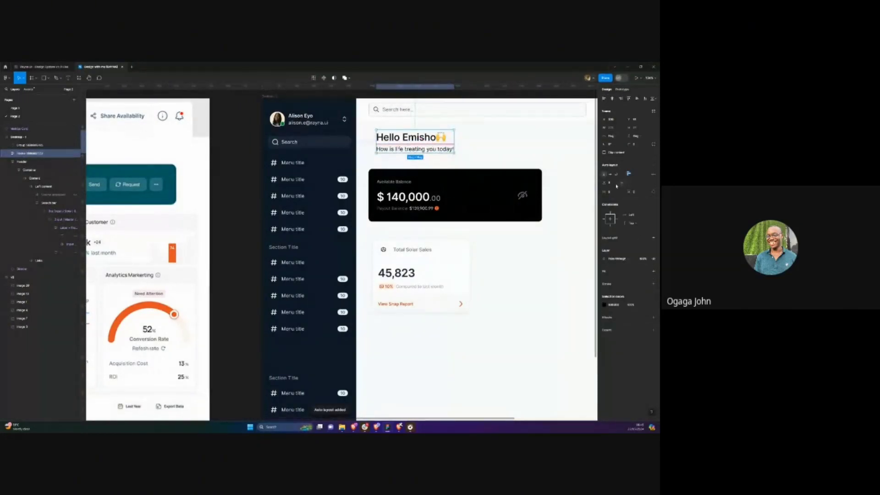
pyautogui.click(528, 152)
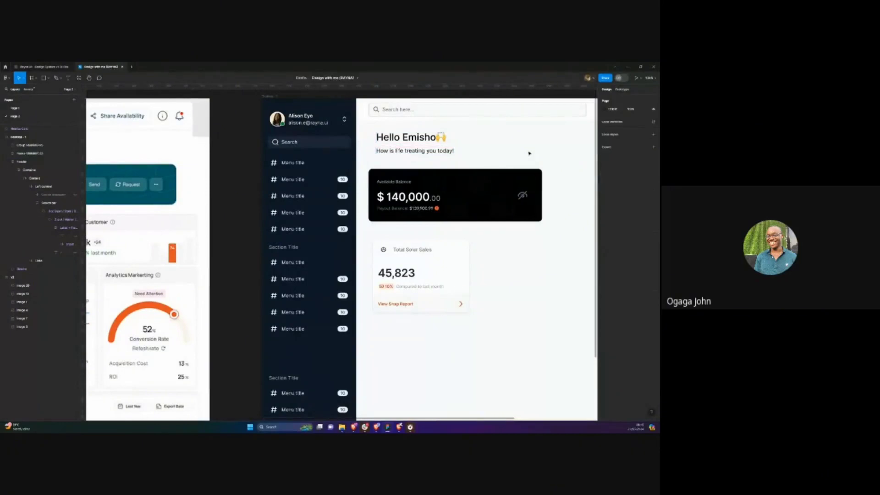
# Switch to the Rayna UI design system file and copy the Grey 900 hex code #101928 from the Neutral palette
pyautogui.hotkey('shift', 'n')
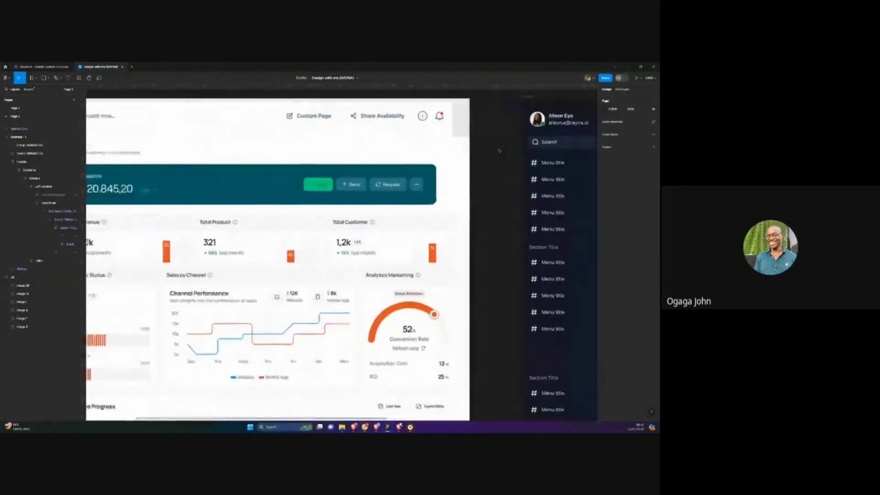
pyautogui.press('n')
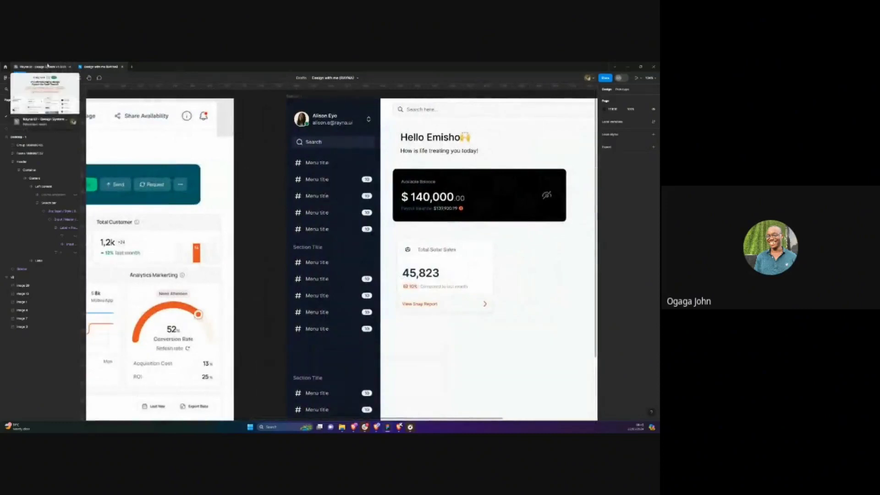
pyautogui.click(48, 65)
pyautogui.scroll(-2, 270, 204)
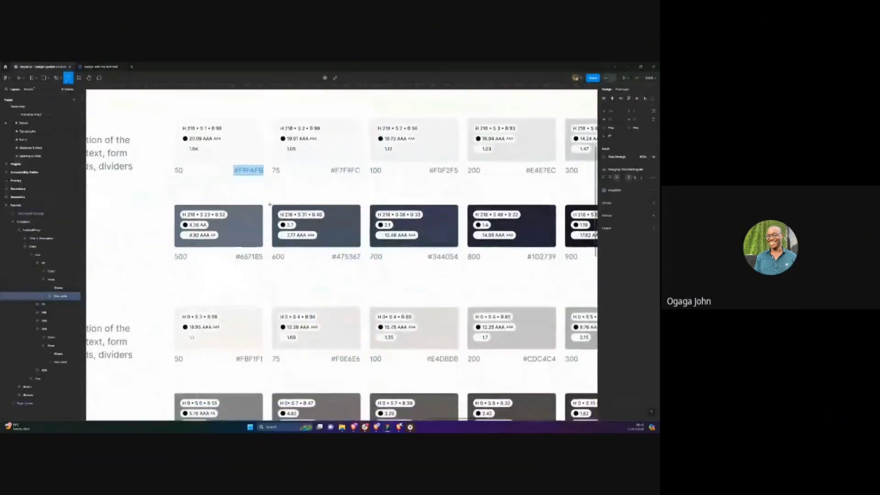
pyautogui.scroll(-5, 270, 204)
pyautogui.scroll(4, 376, 217)
pyautogui.scroll(4, 375, 216)
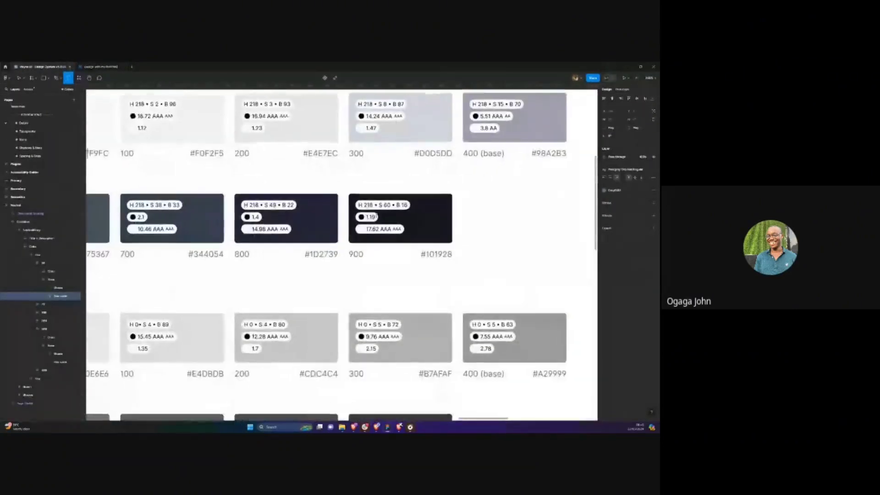
pyautogui.click(448, 261)
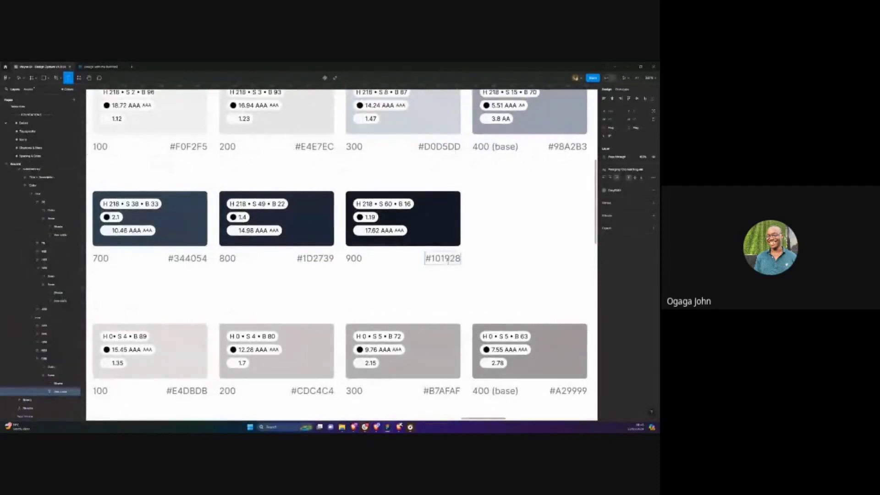
pyautogui.doubleClick(448, 260)
pyautogui.hotkey('ctrl', 'c')
# Return to the dashboard design file and apply #101928 as the fill of both the greeting subtitle and the greeting heading
pyautogui.click(107, 66)
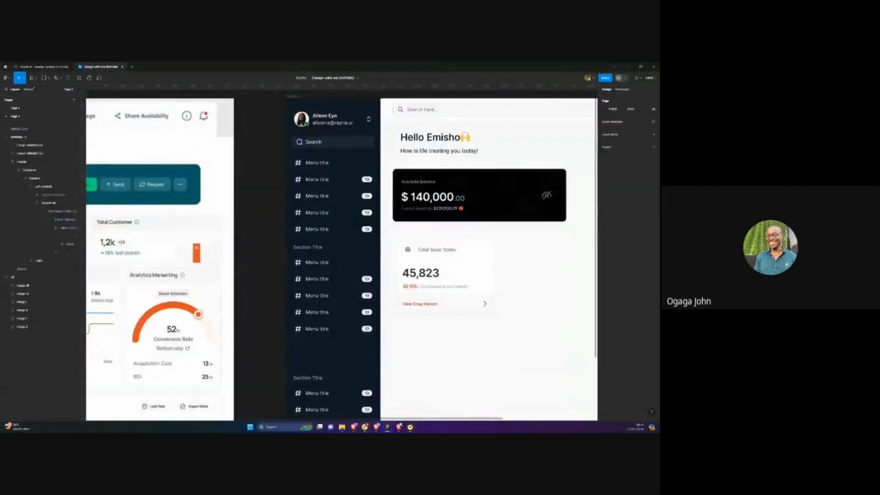
pyautogui.click(437, 156)
pyautogui.doubleClick(447, 152)
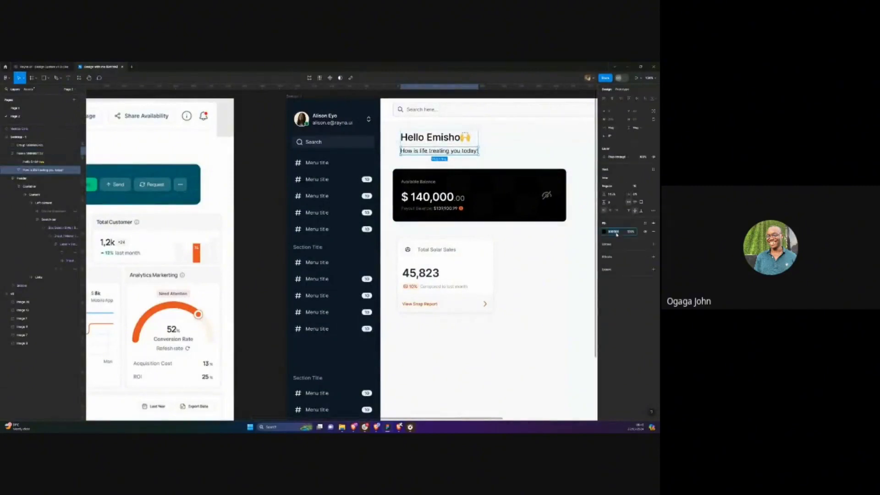
pyautogui.hotkey('ctrl', 'v')
pyautogui.click(573, 170)
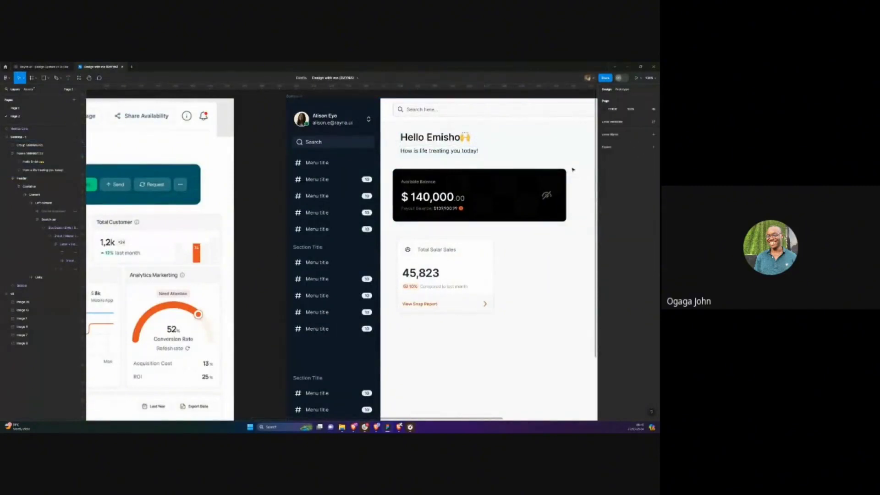
pyautogui.scroll(1, 481, 147)
pyautogui.doubleClick(430, 137)
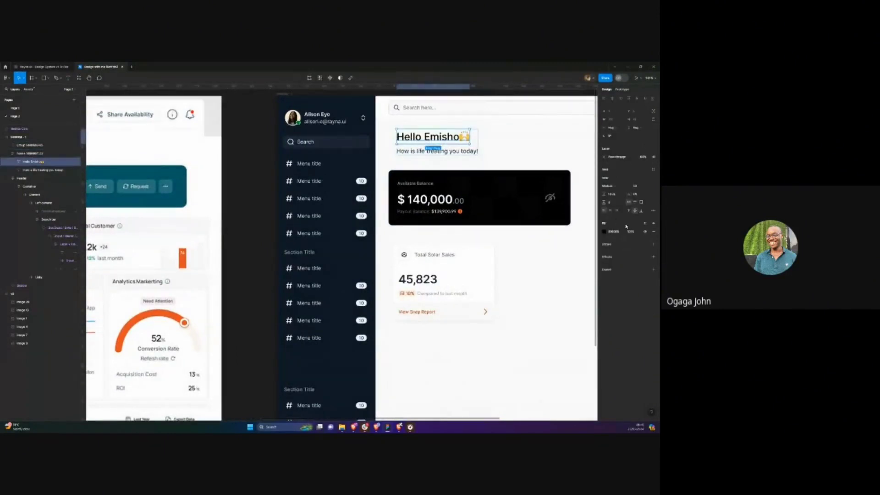
pyautogui.click(391, 149)
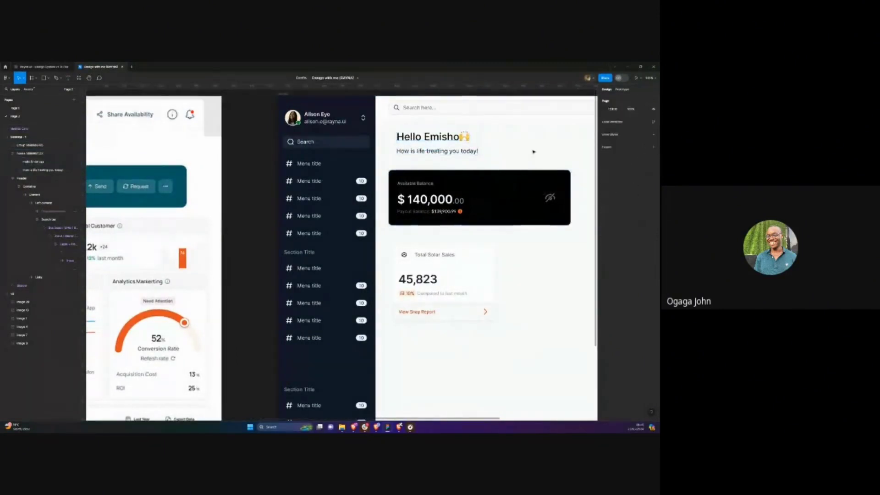
# Copy the Grey 600 hex code #475367 from the design system file and apply it as the greeting subtitle's fill in the dashboard file
pyautogui.click(43, 66)
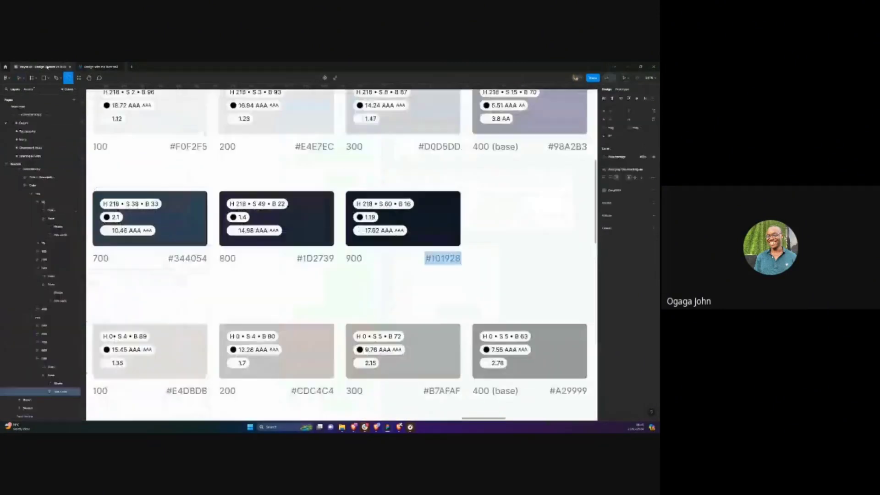
pyautogui.hscroll(-3, 317, 191)
pyautogui.hscroll(-6, 300, 198)
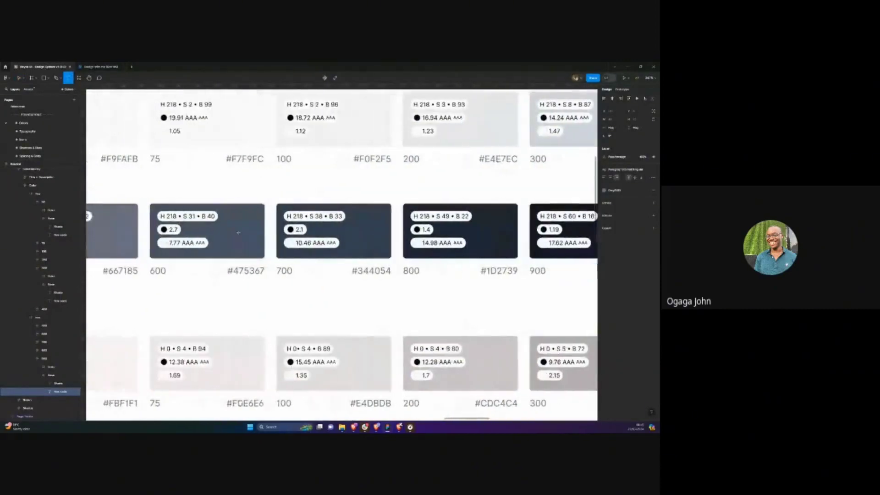
pyautogui.doubleClick(265, 270)
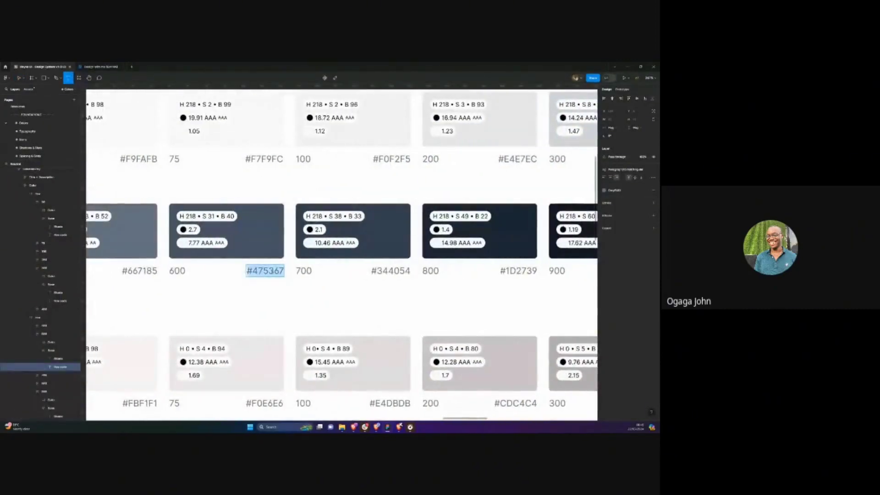
pyautogui.click(101, 66)
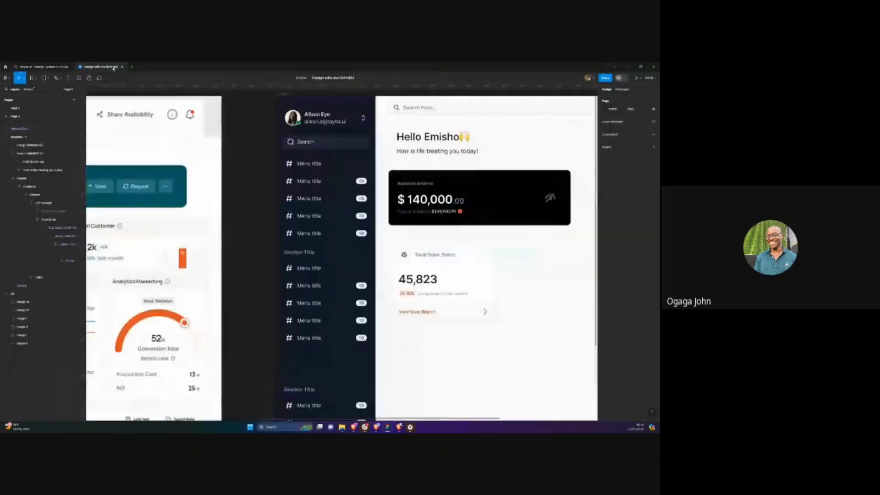
pyautogui.click(448, 153)
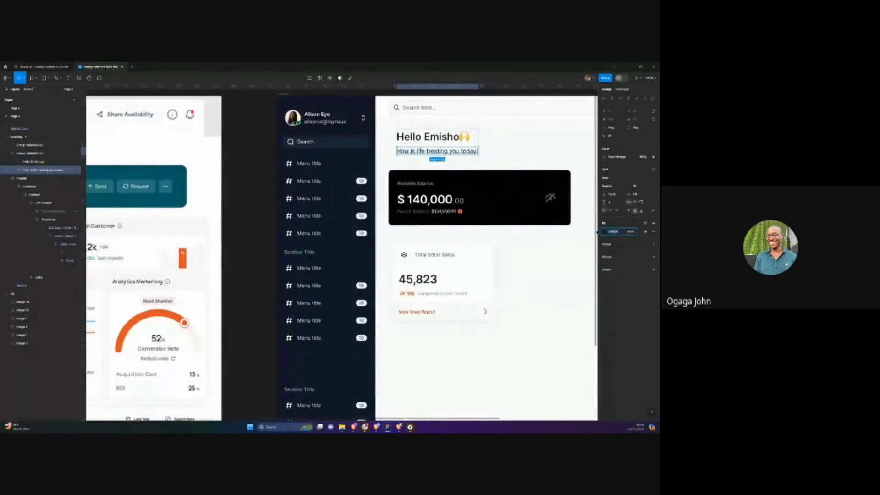
pyautogui.click(550, 155)
# Review the restyled greeting text and balance card on Desktop - 1, comparing them with the neighbouring reference dashboard
pyautogui.scroll(-5, 548, 157)
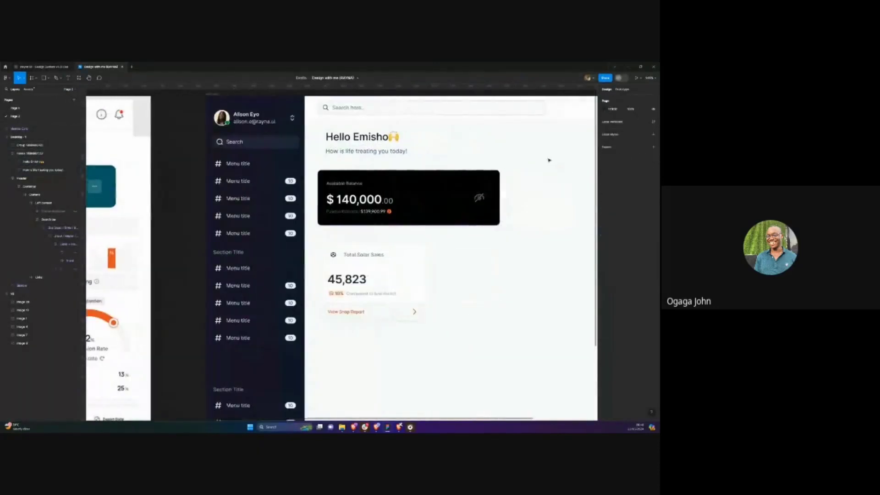
pyautogui.scroll(5, 158, 179)
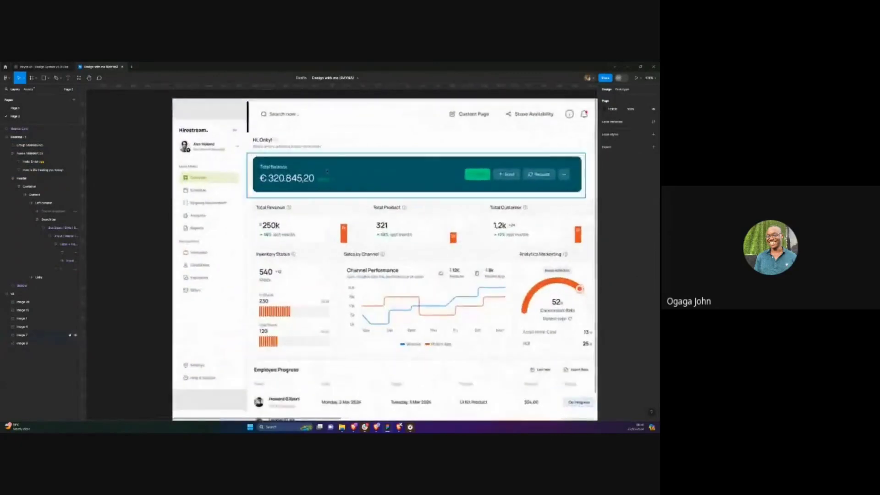
pyautogui.hscroll(10, 400, 189)
pyautogui.scroll(-2, 399, 189)
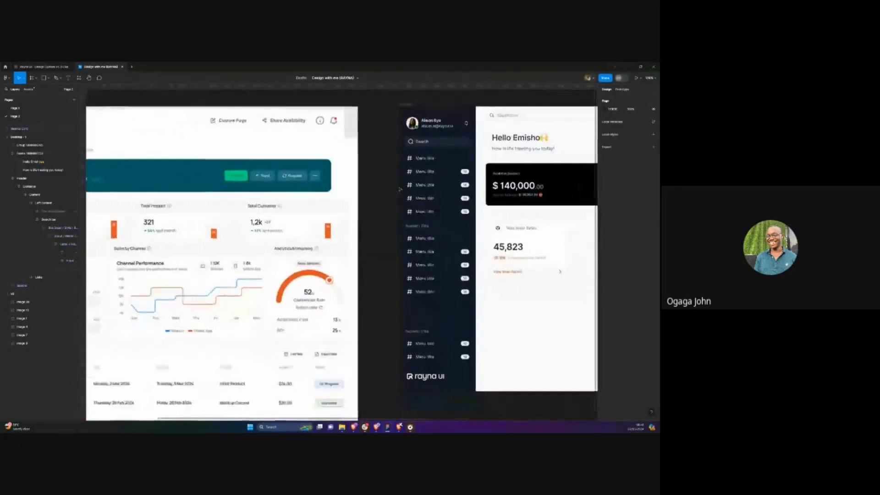
pyautogui.scroll(-3, 400, 189)
pyautogui.hscroll(5, 394, 184)
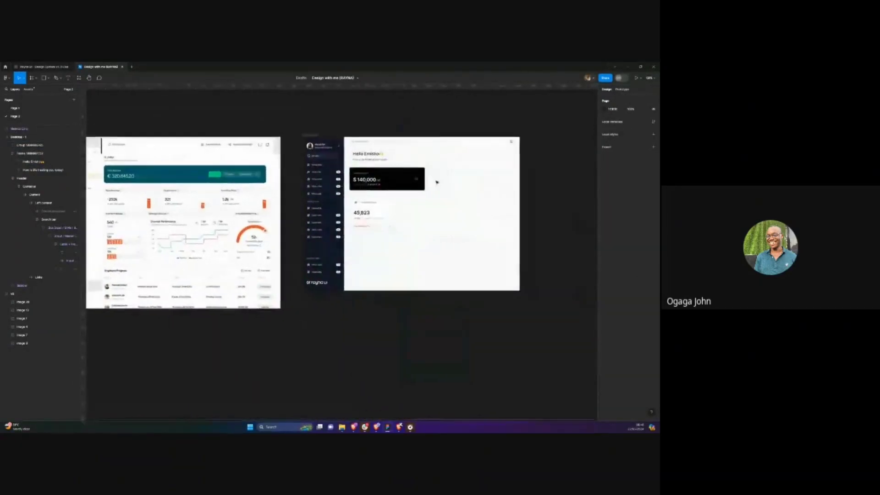
pyautogui.scroll(3, 381, 155)
pyautogui.scroll(-5, 378, 156)
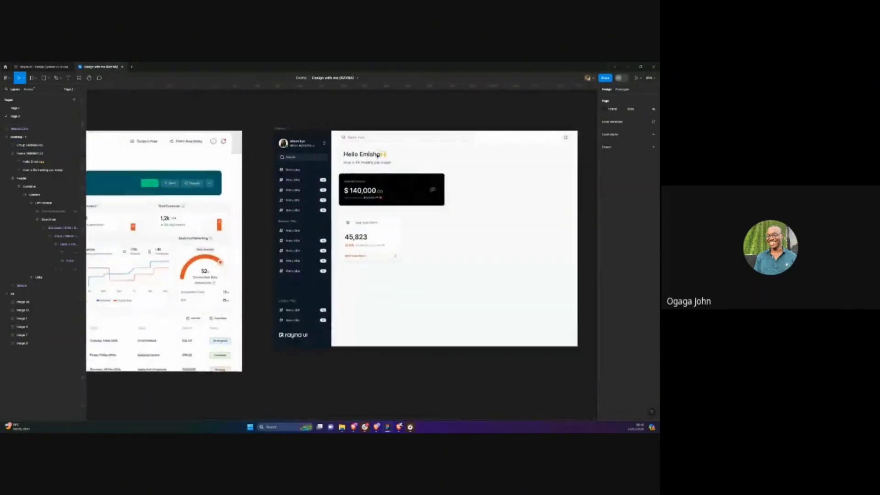
# Move the greeting, balance card and statistic card out of Desktop - 1 onto the empty canvas beside it
pyautogui.scroll(-2, 378, 174)
pyautogui.scroll(1, 380, 270)
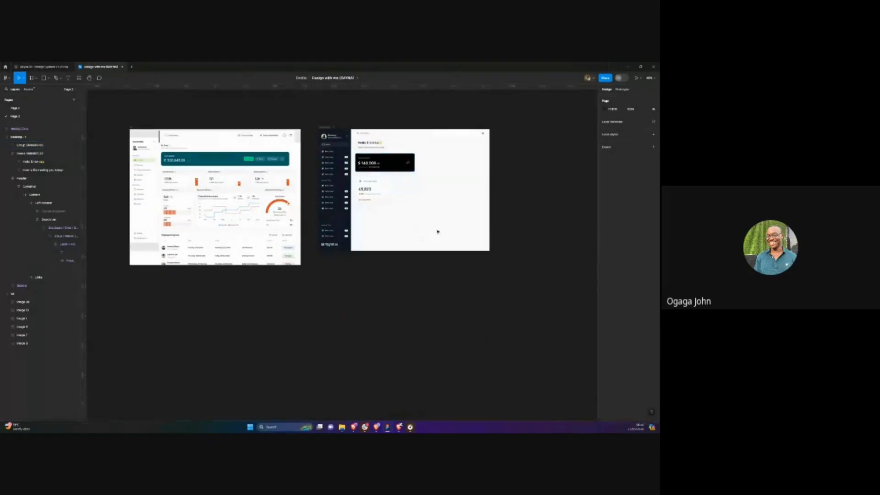
pyautogui.moveTo(503, 214); pyautogui.dragTo(539, 155)
pyautogui.click(412, 151)
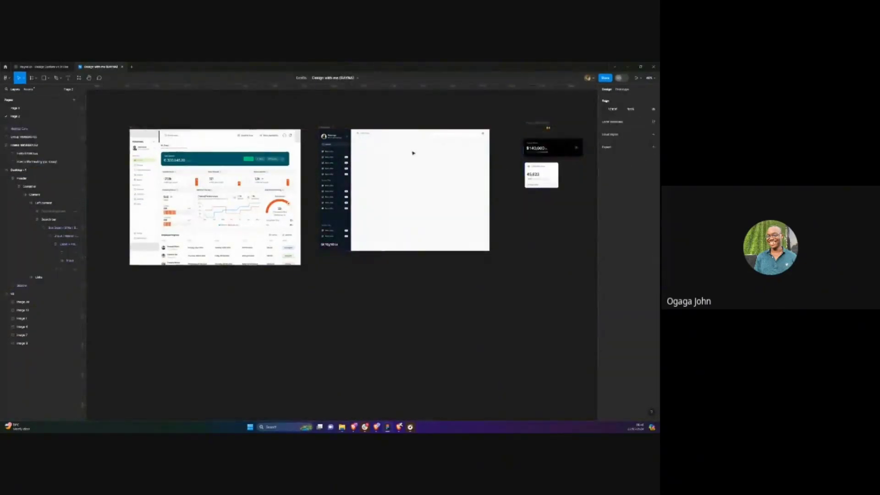
# Draw a new frame over the empty content area of Desktop - 1, below the header and beside the sidebar
pyautogui.scroll(3, 413, 151)
pyautogui.press('f')
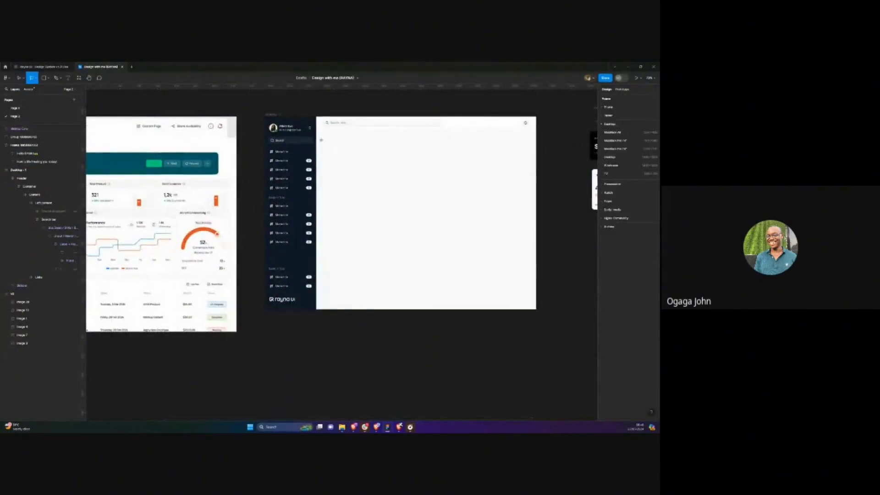
pyautogui.moveTo(318, 130); pyautogui.dragTo(533, 309)
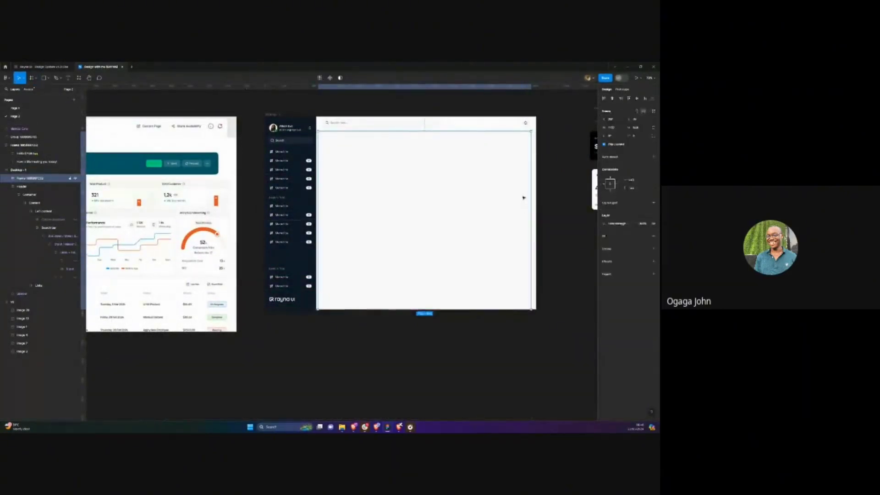
# Stretch the new frame's edges to meet the header, sidebar and artboard's outer edge, and rename it Component container
pyautogui.hotkey('shift', '2')
pyautogui.scroll(-3, 542, 175)
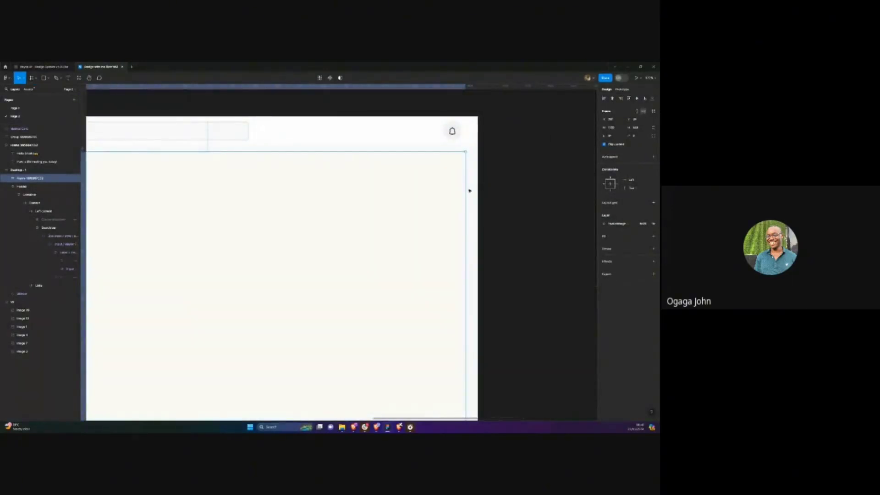
pyautogui.moveTo(466, 191); pyautogui.dragTo(475, 192)
pyautogui.hscroll(-6, 452, 190)
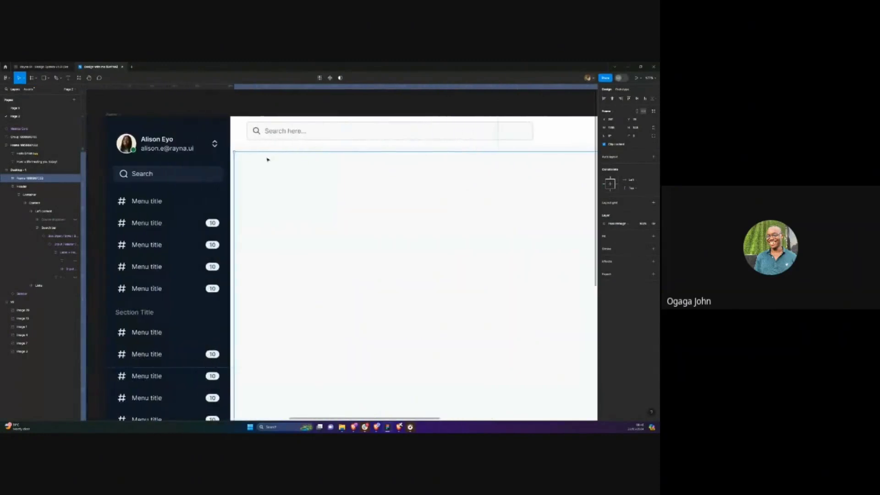
pyautogui.moveTo(278, 152); pyautogui.dragTo(278, 146)
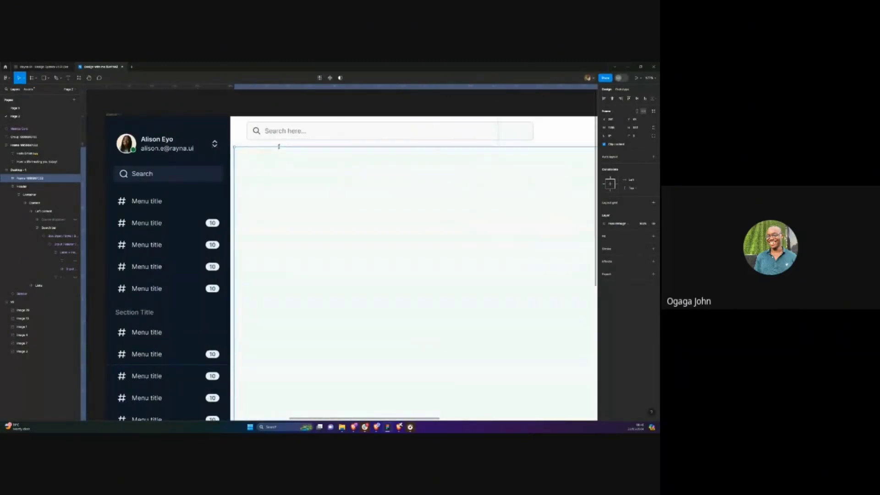
pyautogui.hscroll(-2, 289, 156)
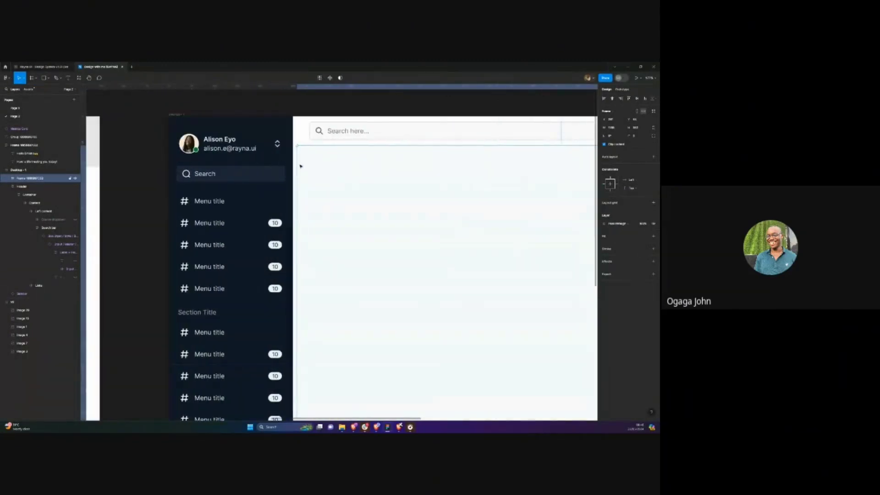
pyautogui.moveTo(297, 166); pyautogui.dragTo(293, 168)
pyautogui.scroll(3, 302, 147)
pyautogui.scroll(-8, 390, 184)
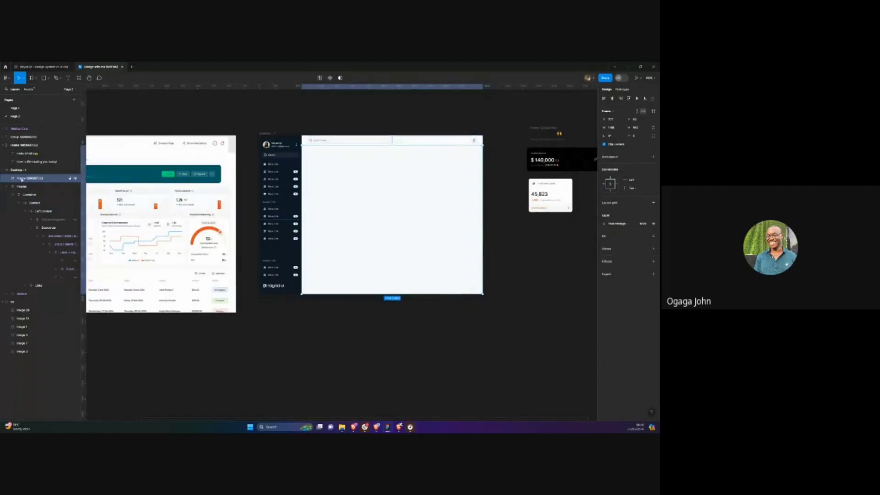
pyautogui.doubleClick(28, 178)
pyautogui.click(168, 122)
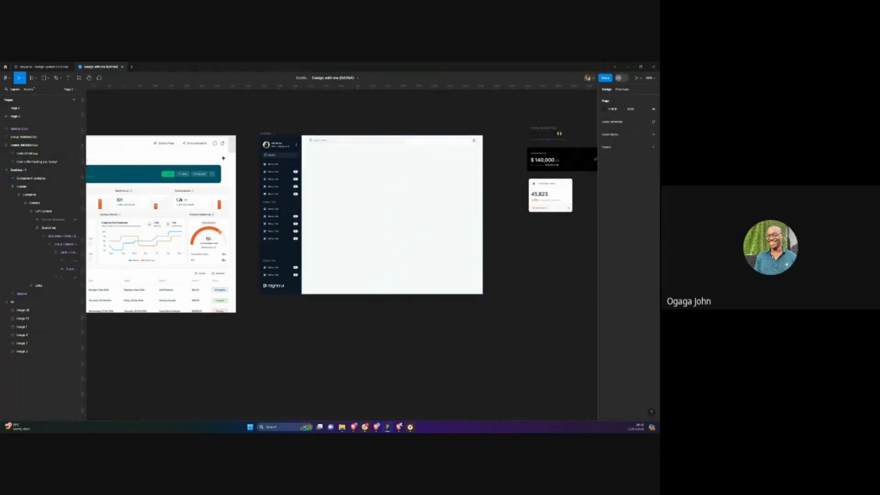
# Move the greeting text group into the Component container, just below the header and near the sidebar
pyautogui.click(347, 184)
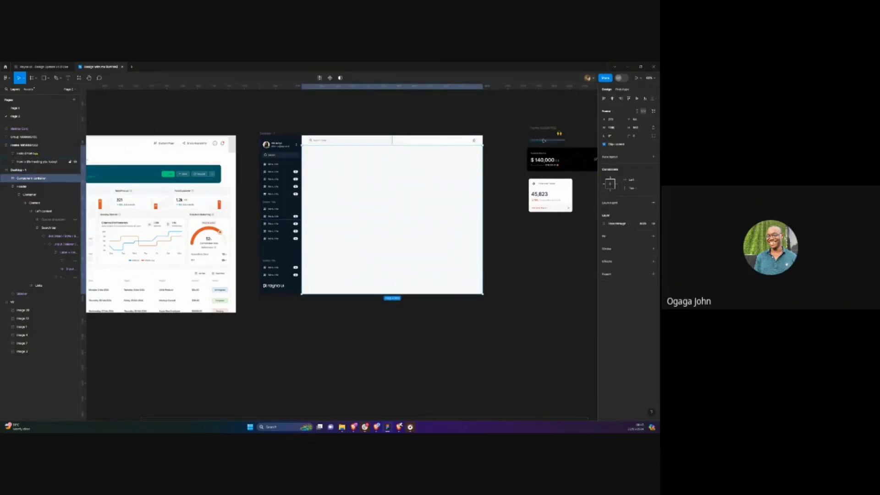
pyautogui.moveTo(545, 134); pyautogui.dragTo(322, 154)
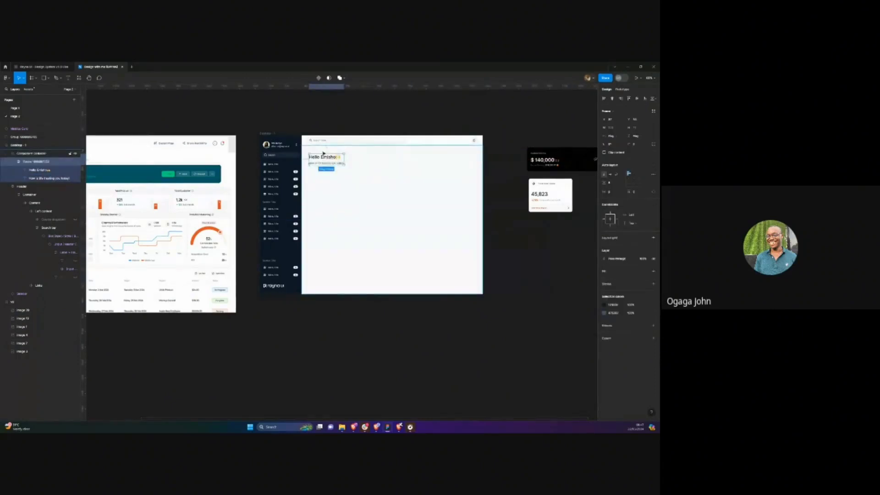
pyautogui.scroll(3, 323, 154)
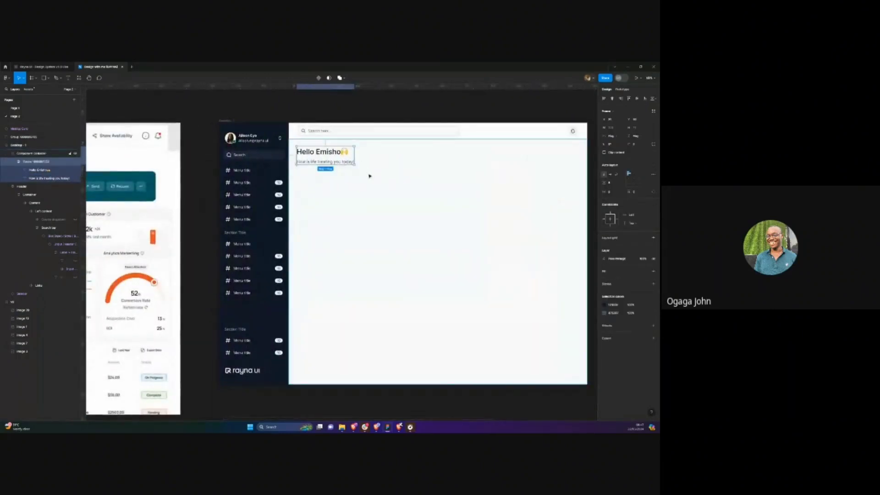
pyautogui.click(393, 190)
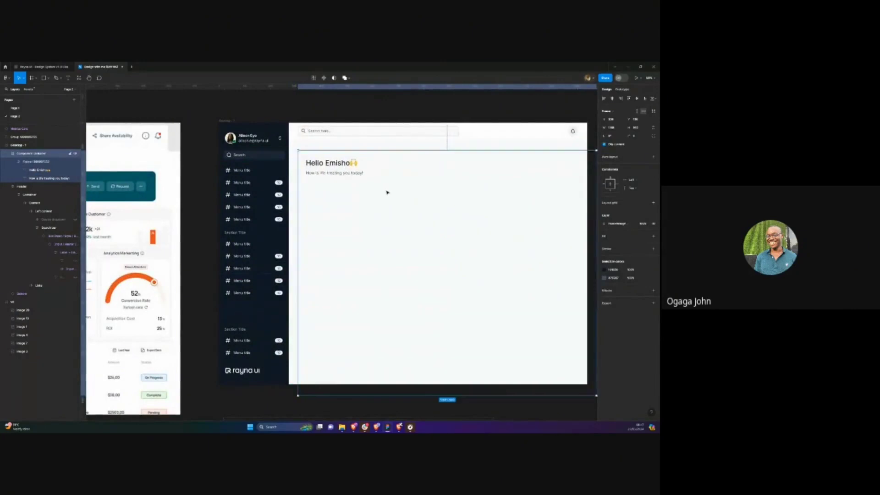
pyautogui.hotkey('shift', 'a')
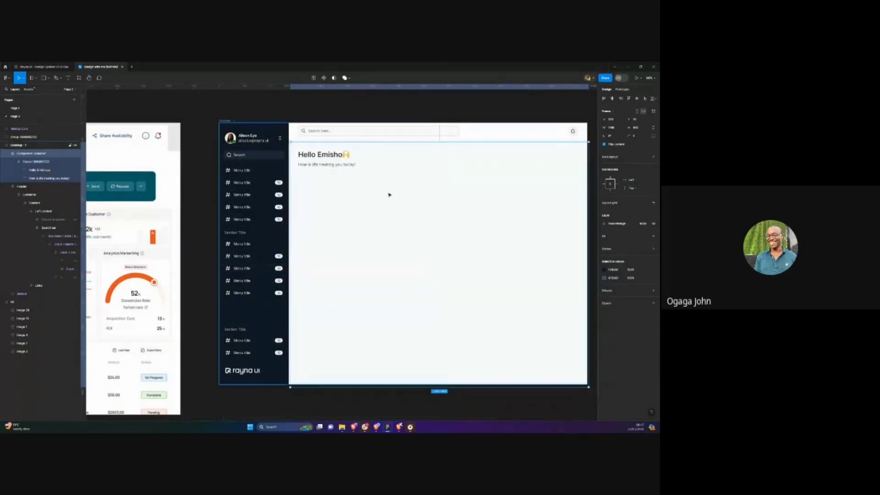
pyautogui.hotkey('ctrl', 'z')
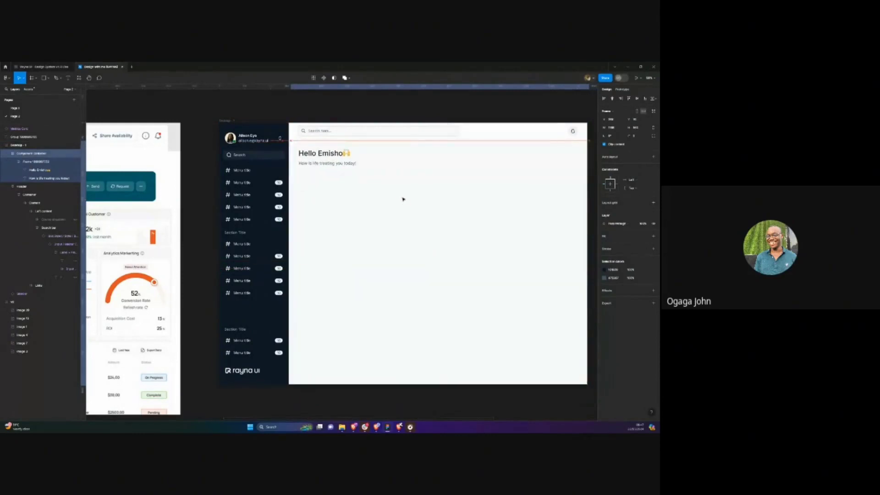
pyautogui.hotkey('shift', 'a')
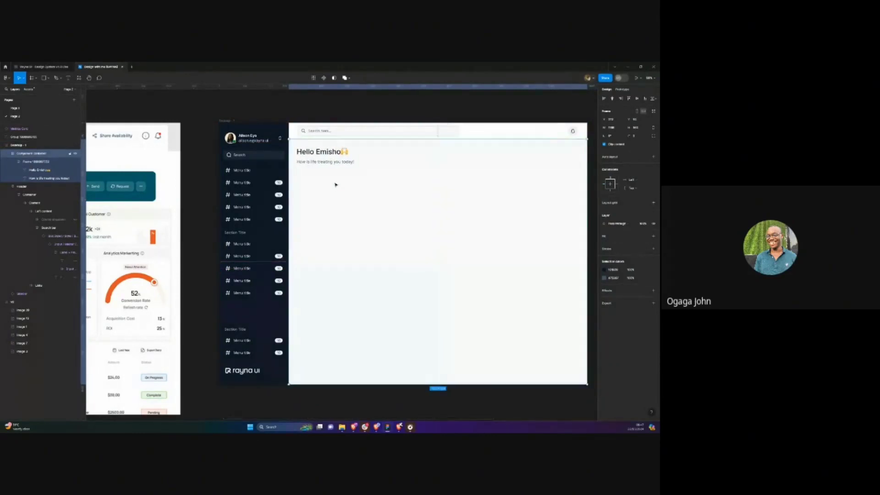
pyautogui.hscroll(3, 348, 179)
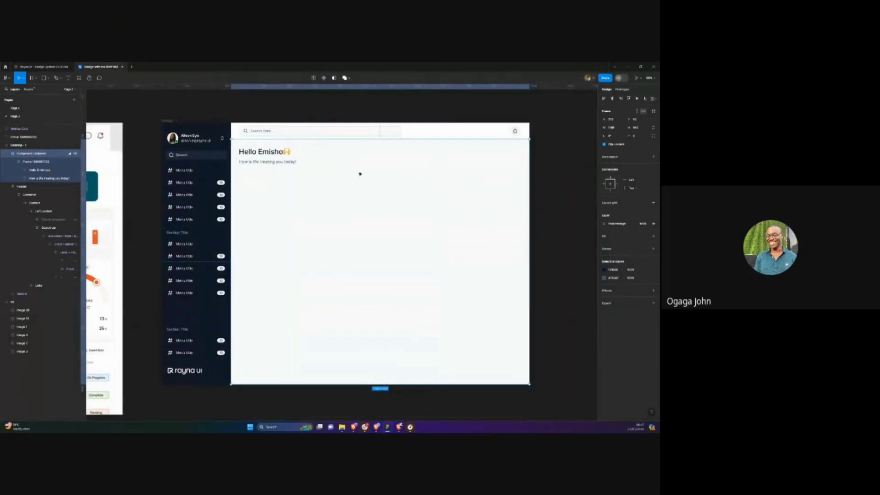
# Apply auto layout to the Component container that holds the greeting
pyautogui.click(277, 159)
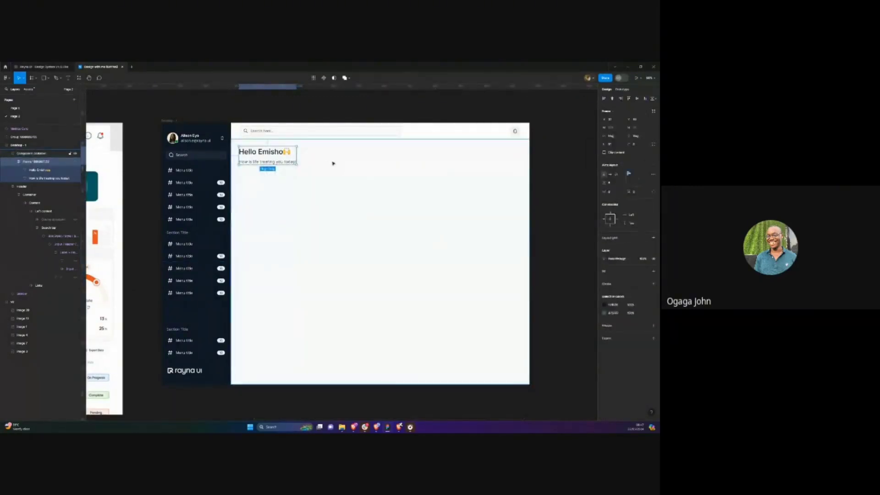
pyautogui.click(334, 163)
pyautogui.hotkey('shift', 'a')
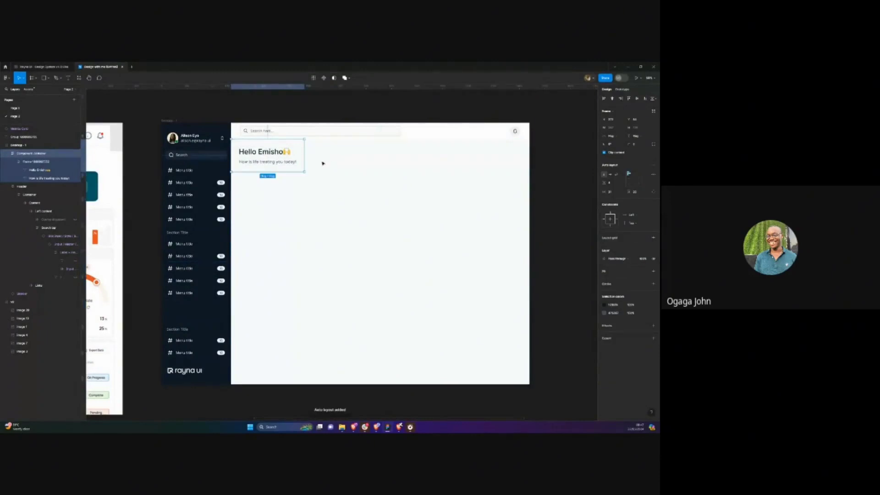
pyautogui.hotkey('ctrl', 'z')
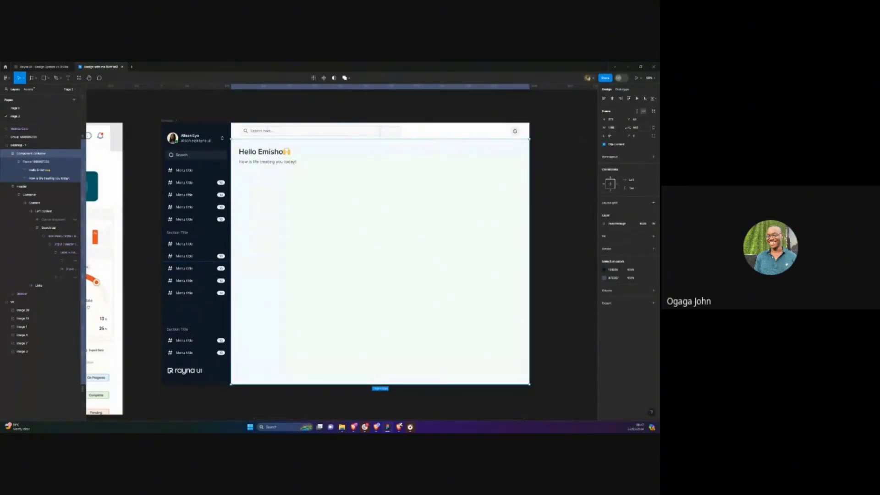
pyautogui.hotkey('shift', 'a')
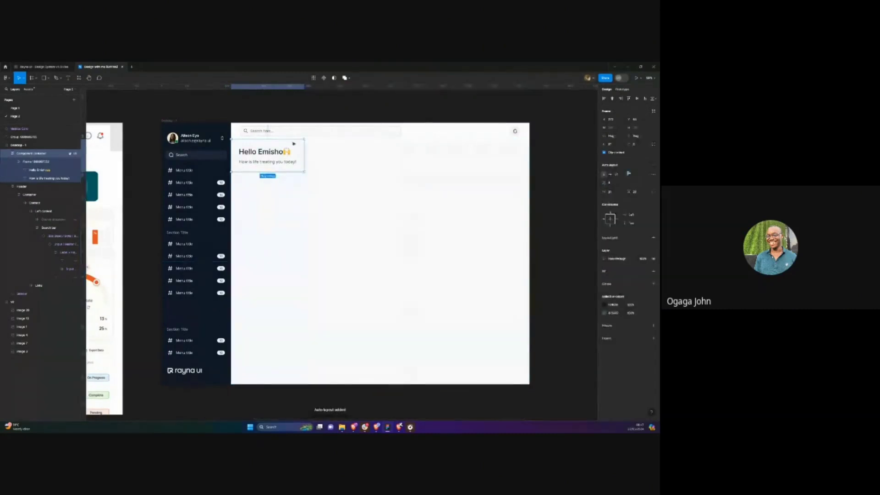
# Set the Component container's width and height to Fixed and stretch it to fill the content area of Desktop - 1
pyautogui.click(612, 135)
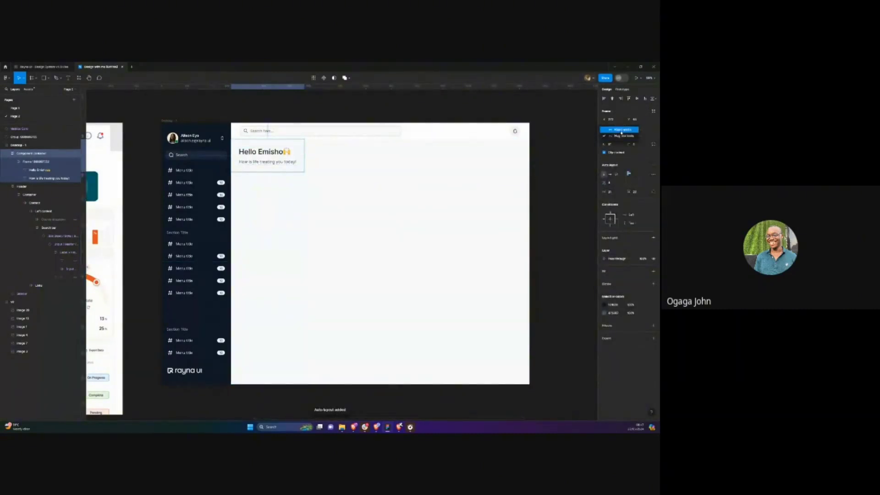
pyautogui.click(614, 129)
pyautogui.click(642, 137)
pyautogui.click(640, 129)
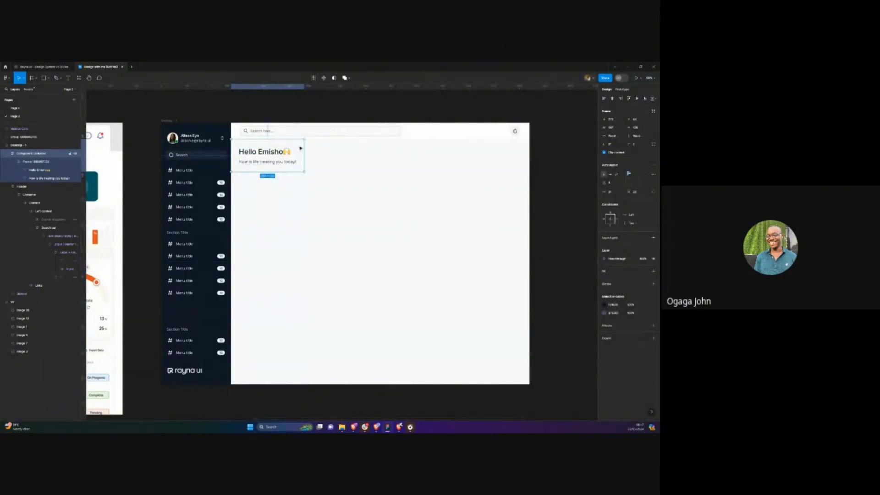
pyautogui.moveTo(305, 149); pyautogui.dragTo(529, 149)
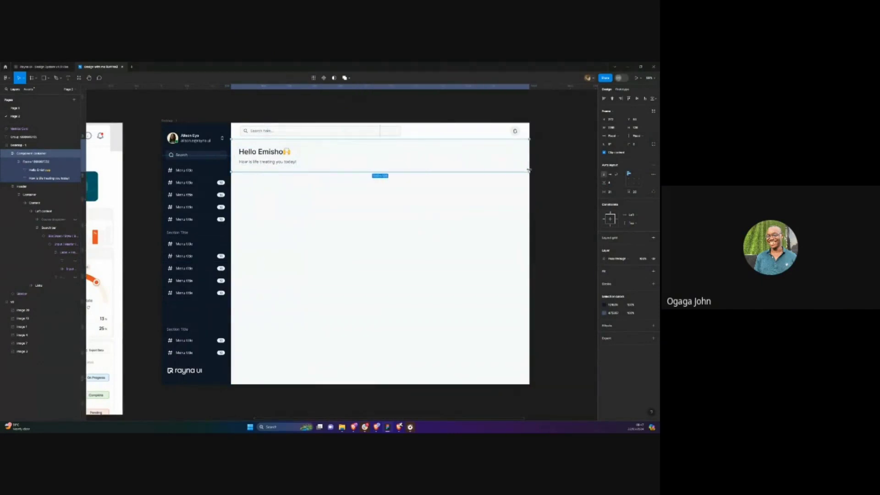
pyautogui.moveTo(384, 170); pyautogui.dragTo(376, 384)
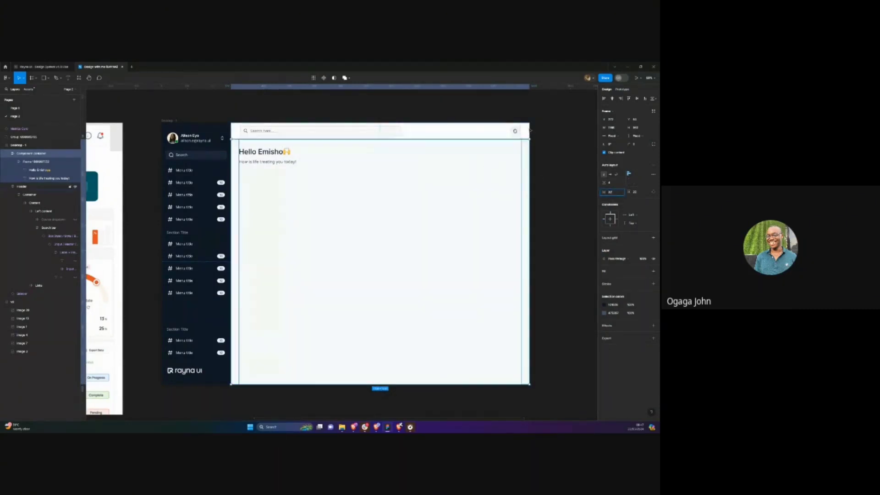
pyautogui.click(538, 107)
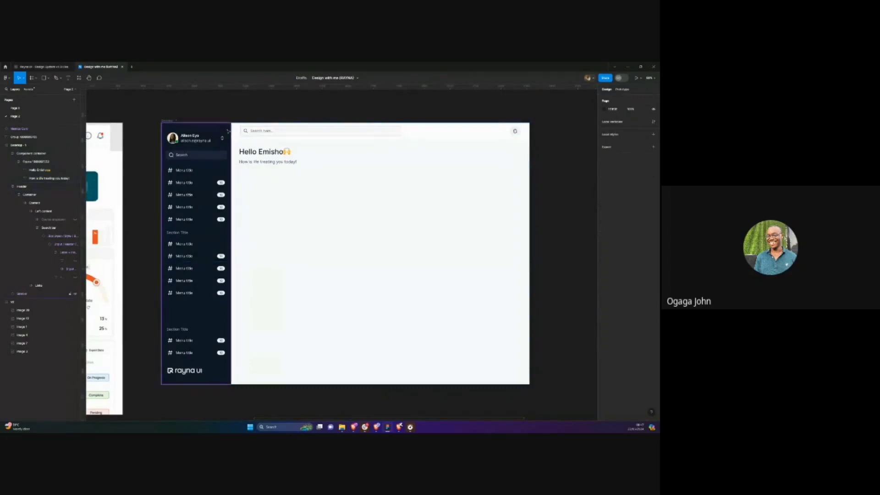
pyautogui.click(243, 159)
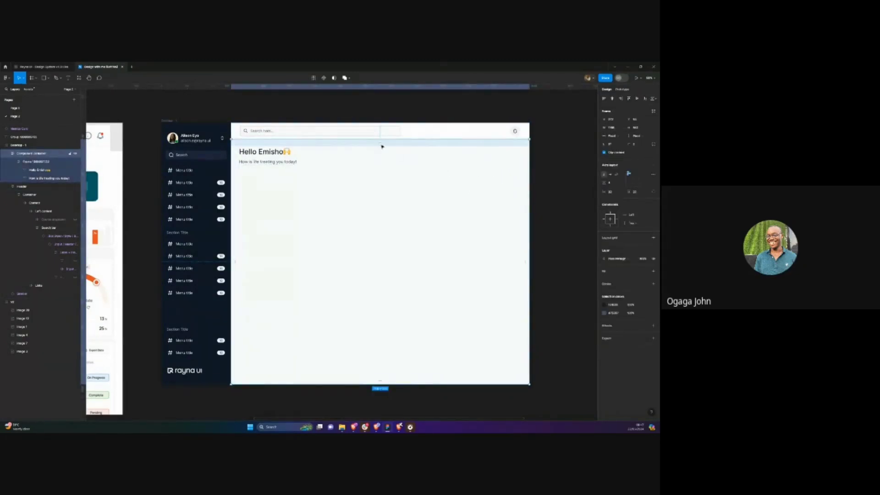
# Move the black balance card into the Component container, directly below the greeting
pyautogui.scroll(-3, 264, 156)
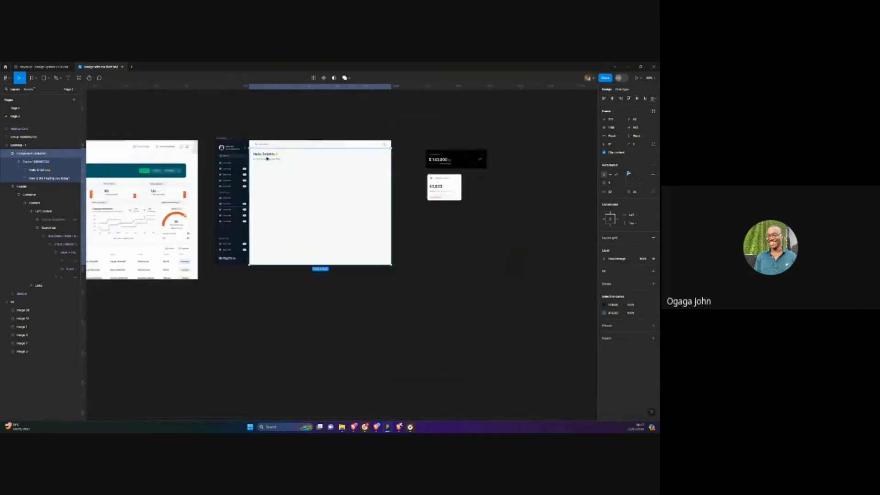
pyautogui.moveTo(416, 157); pyautogui.dragTo(263, 166)
pyautogui.scroll(5, 263, 166)
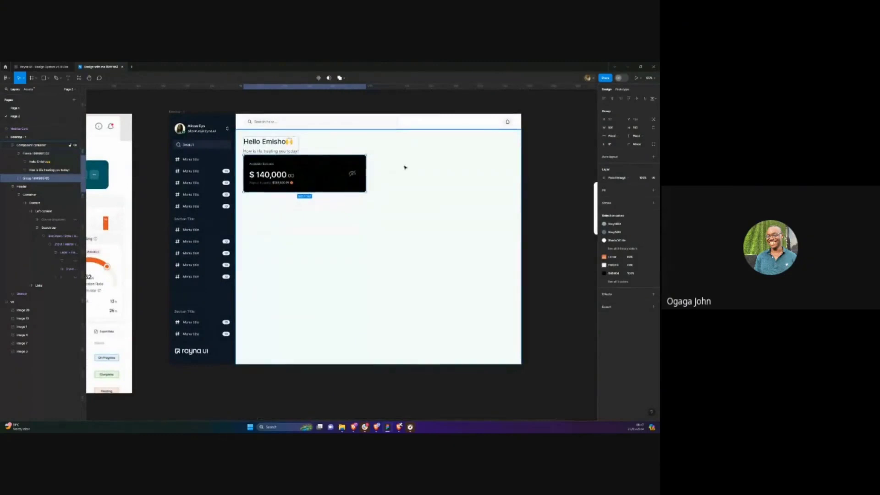
# Increase the Component container's vertical item spacing between the greeting and the balance card
pyautogui.click(406, 167)
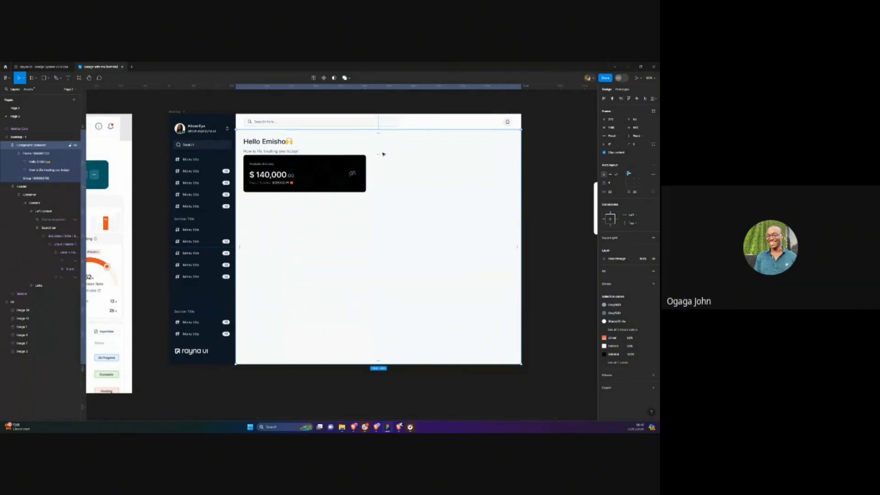
pyautogui.press('r')
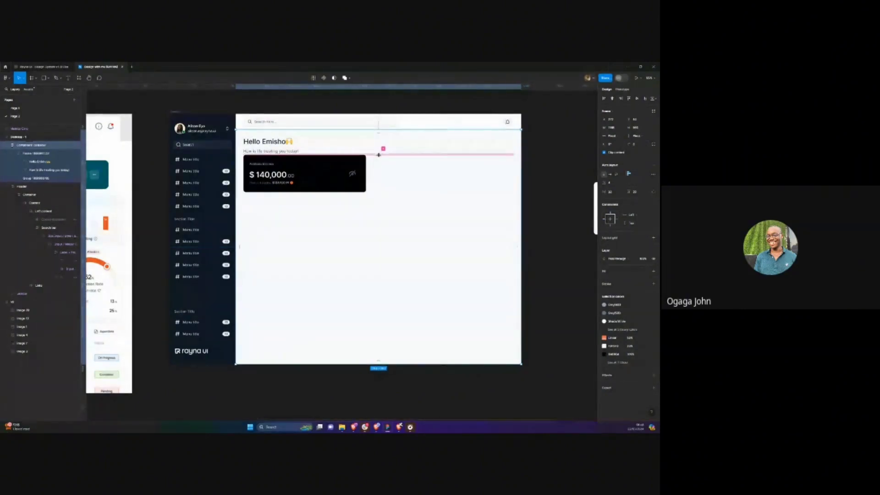
pyautogui.scroll(2, 379, 155)
pyautogui.scroll(-5, 379, 155)
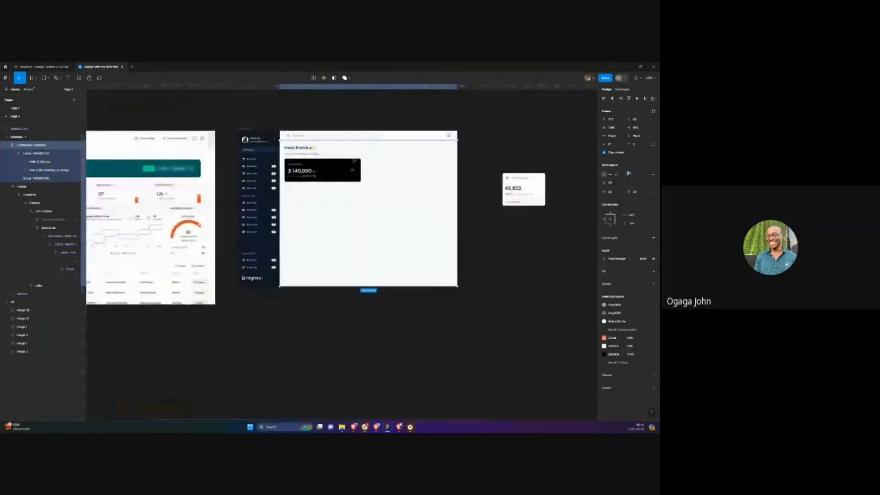
# Set the balance card's width to Fill container so it spans the Component container
pyautogui.scroll(1, 355, 161)
pyautogui.click(355, 161)
pyautogui.click(613, 136)
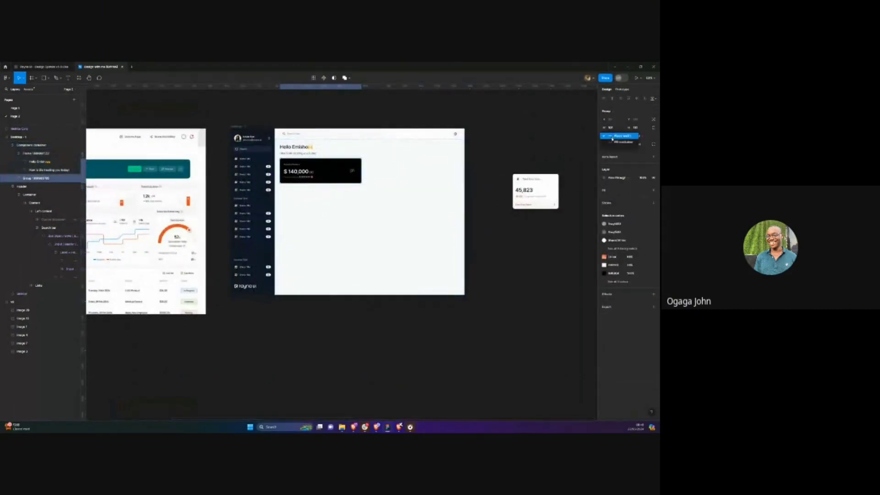
pyautogui.click(619, 142)
pyautogui.scroll(3, 327, 170)
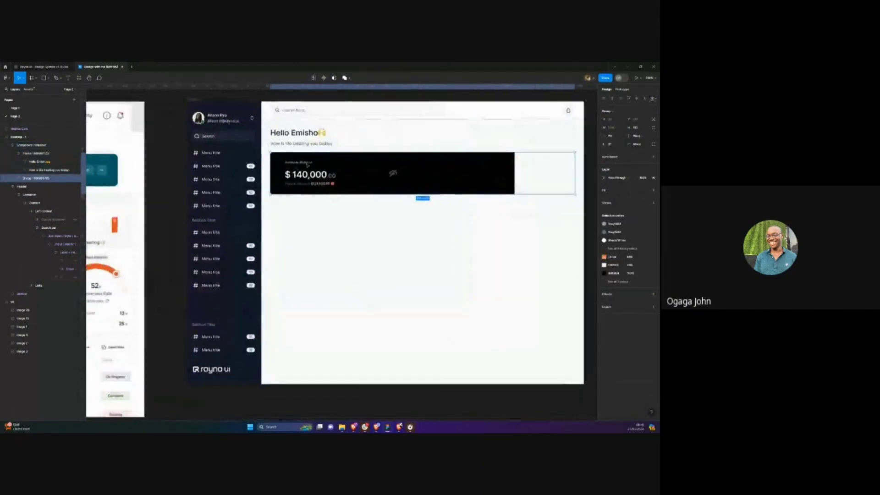
# Stretch the balance card's black background across the full width of the card
pyautogui.doubleClick(508, 166)
pyautogui.hscroll(3, 508, 165)
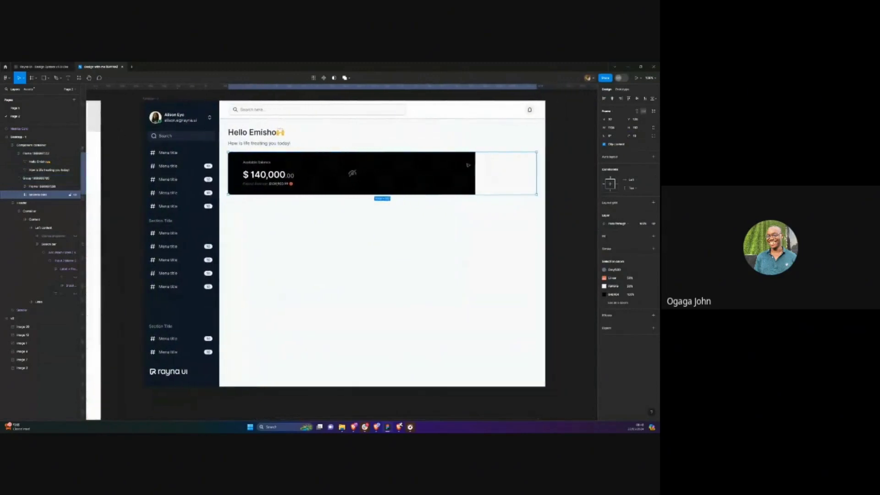
pyautogui.doubleClick(475, 165)
pyautogui.moveTo(476, 163); pyautogui.dragTo(542, 163)
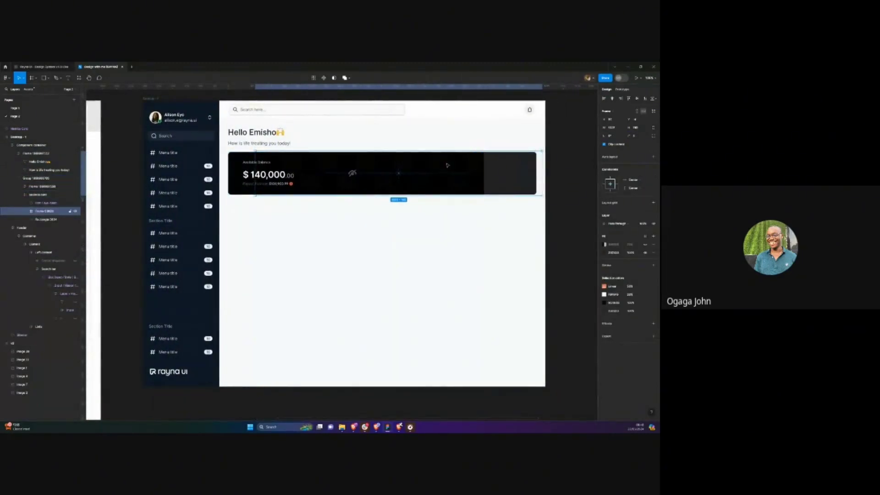
# Scale up the soft light layer inside the balance card so it reaches the card's far edge
pyautogui.hotkey('ctrl', 'v')
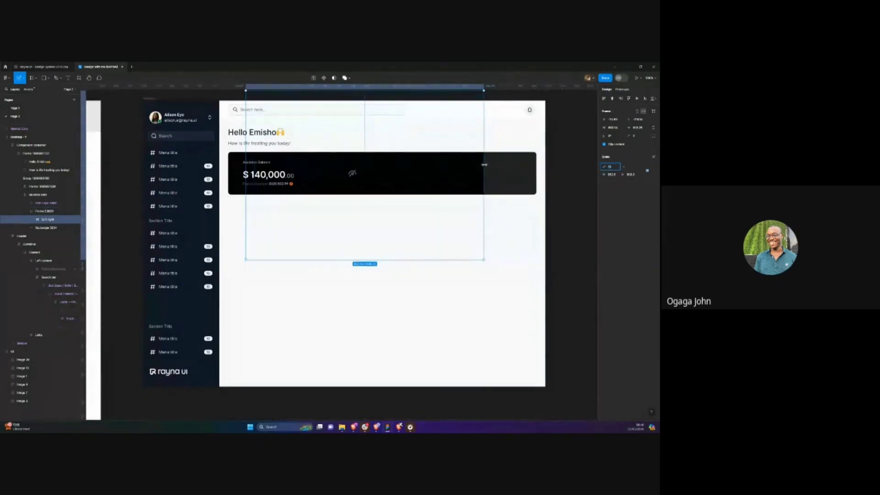
pyautogui.moveTo(483, 166); pyautogui.dragTo(541, 168)
pyautogui.scroll(5, 472, 161)
pyautogui.scroll(-8, 468, 161)
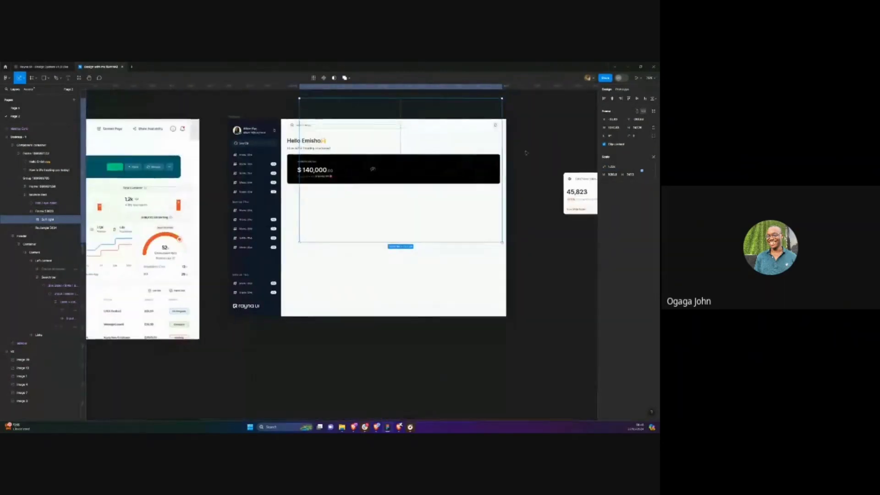
pyautogui.press('Escape')
pyautogui.scroll(4, 381, 162)
pyautogui.click(384, 167)
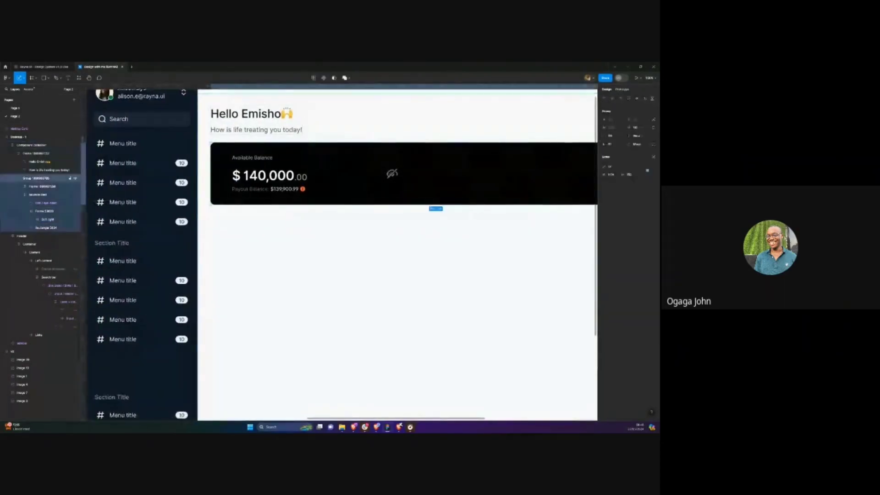
# Copy the Profit & Loss, quick-action and Total Balance reference images from Page 1
pyautogui.scroll(-3, 388, 172)
pyautogui.scroll(-2, 388, 173)
pyautogui.hscroll(-3, 239, 167)
pyautogui.scroll(4, 207, 165)
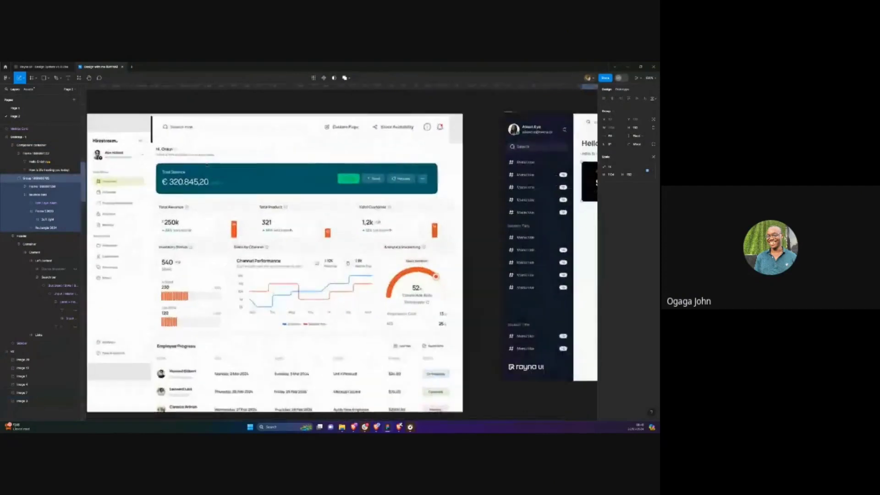
pyautogui.scroll(-1, 207, 165)
pyautogui.scroll(-4, 207, 165)
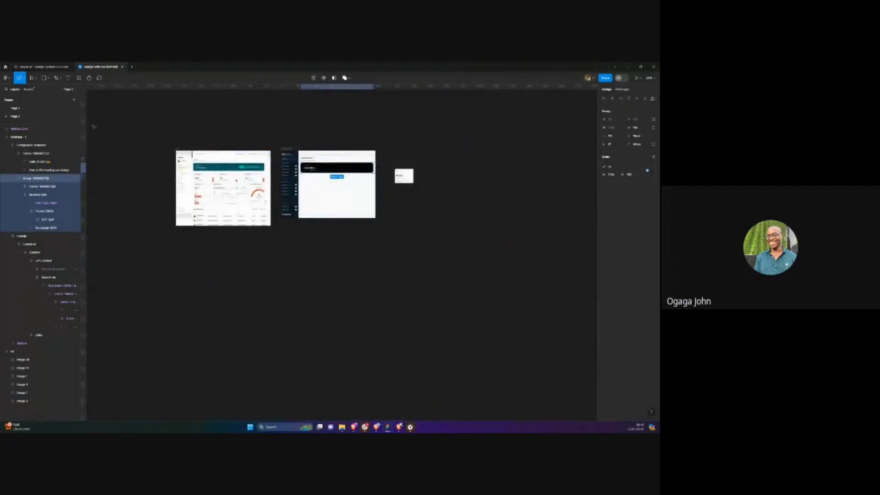
pyautogui.click(40, 108)
pyautogui.scroll(3, 305, 145)
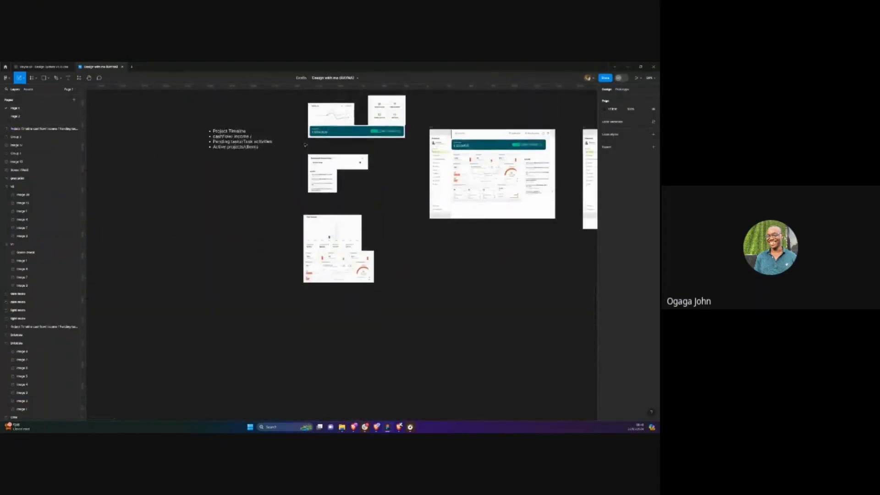
pyautogui.scroll(4, 352, 146)
pyautogui.hscroll(1, 352, 145)
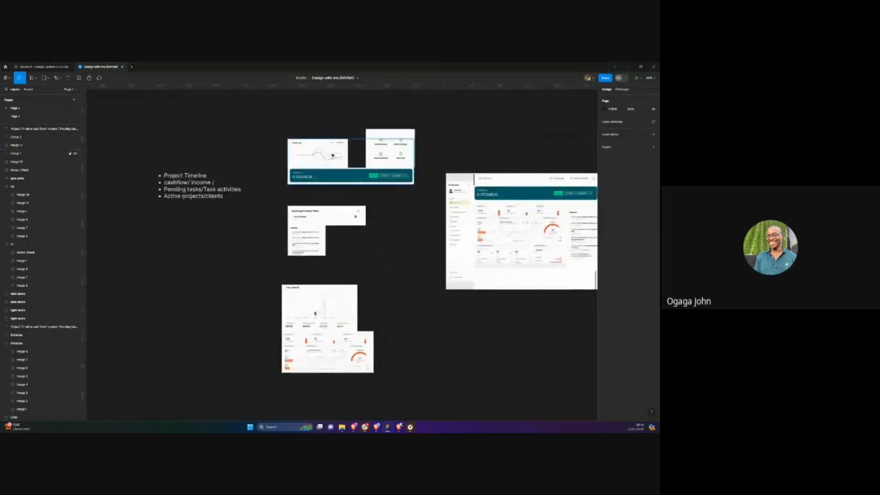
pyautogui.click(321, 151)
pyautogui.moveTo(260, 118); pyautogui.dragTo(408, 186)
# Paste the reference images onto Page 2 and place them directly above Desktop - 1
pyautogui.click(15, 116)
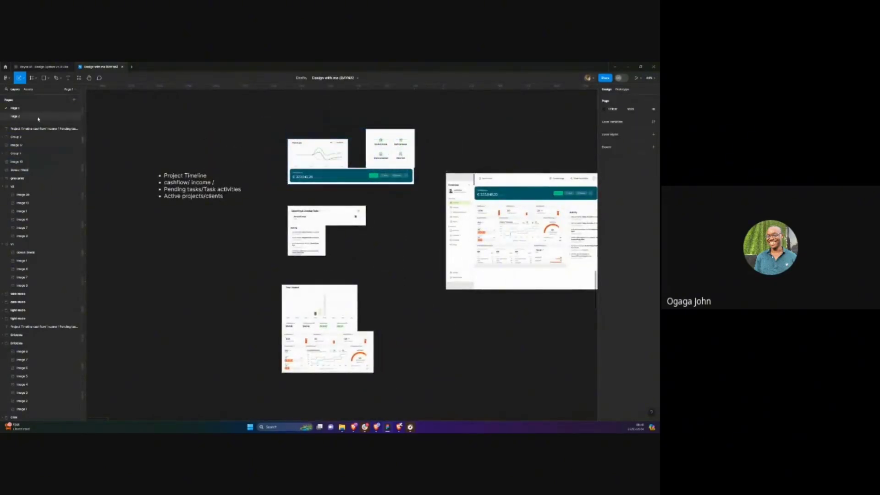
pyautogui.scroll(3, 339, 170)
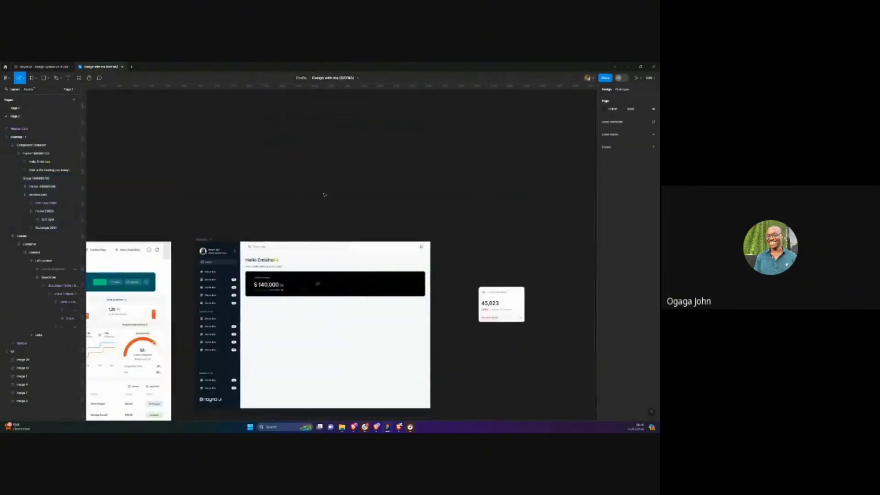
pyautogui.hotkey('ctrl', 'v')
pyautogui.moveTo(298, 215); pyautogui.dragTo(298, 172)
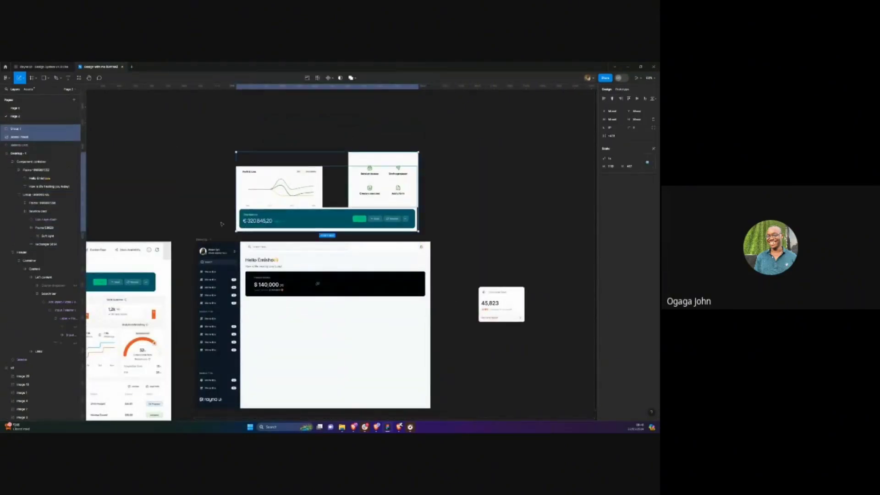
pyautogui.press('Escape')
# Change the balance card's "Available Balance" label to "Total profits"
pyautogui.scroll(3, 281, 306)
pyautogui.scroll(2, 281, 306)
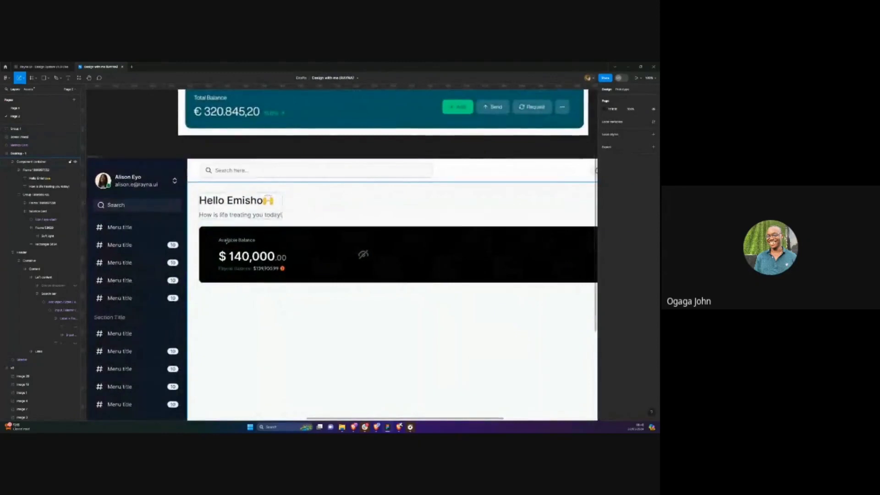
pyautogui.doubleClick(227, 240)
pyautogui.hotkey('ctrl', 'a')
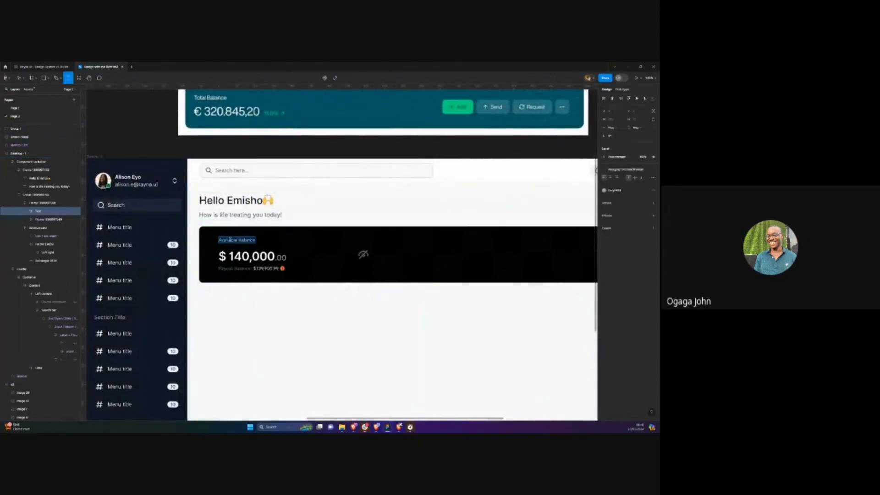
pyautogui.press('BackSpace')
pyautogui.scroll(5, 230, 239)
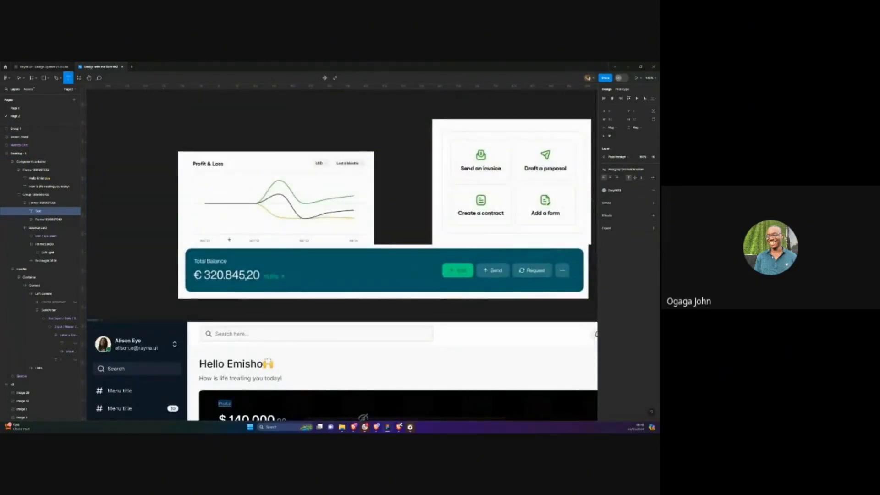
pyautogui.scroll(-3, 229, 239)
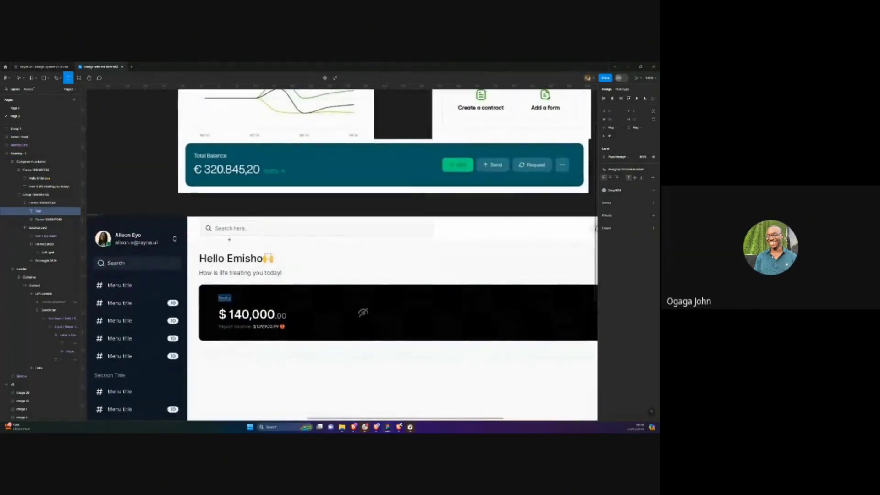
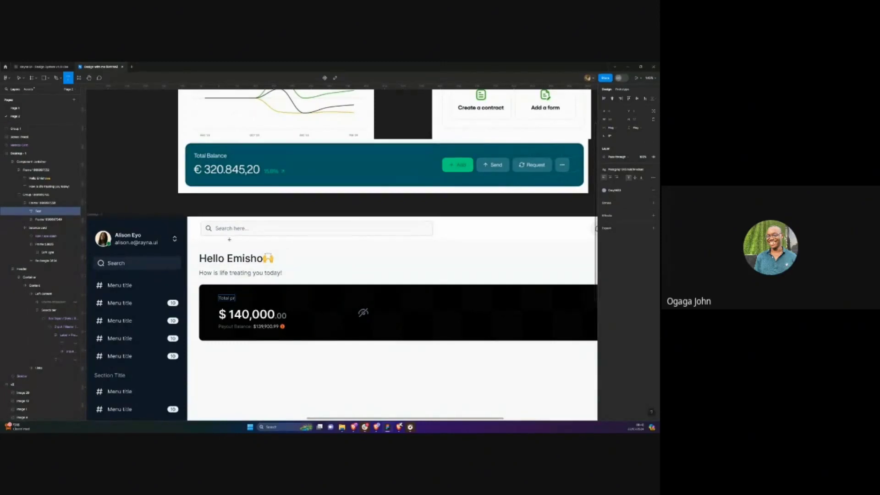
pyautogui.write('s')
pyautogui.press('Escape')
pyautogui.press('Escape')
# Switch to the Rayna UI design system file and look through the card variants on its Metrics page
pyautogui.scroll(3, 160, 210)
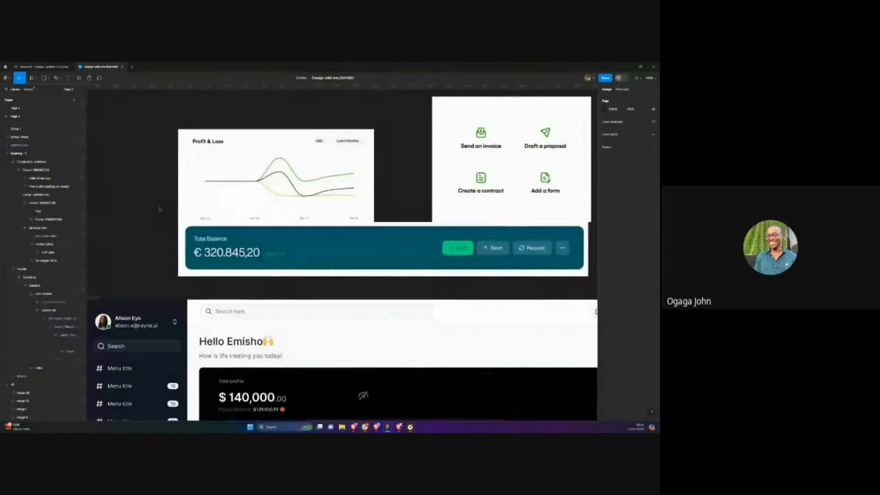
pyautogui.scroll(-3, 160, 209)
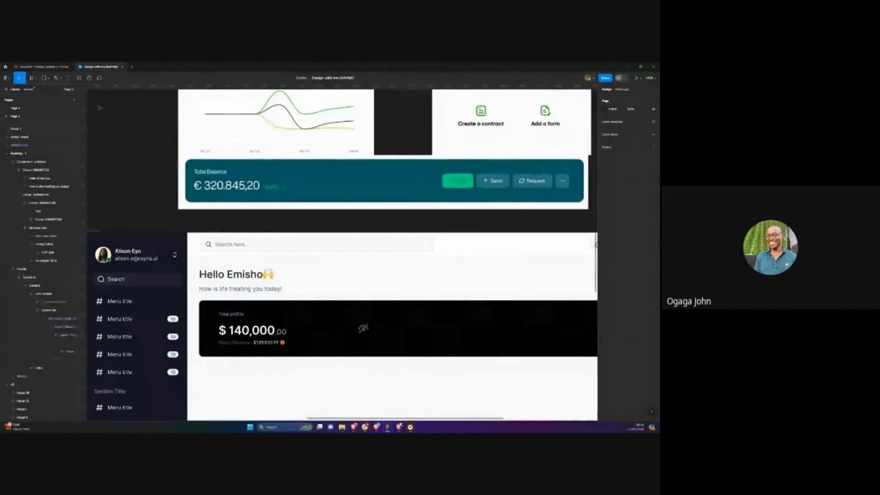
pyautogui.hotkey('ctrl', 'tab')
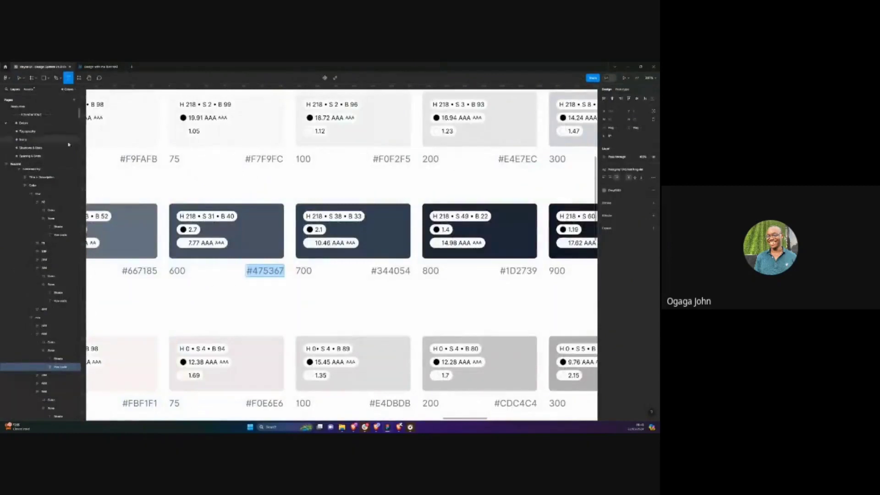
pyautogui.scroll(-3, 38, 130)
pyautogui.scroll(5, 37, 132)
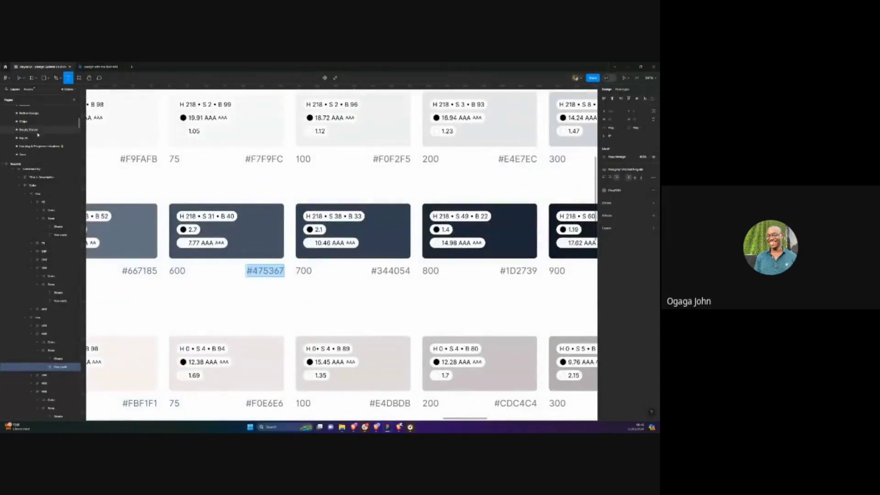
pyautogui.scroll(-5, 38, 134)
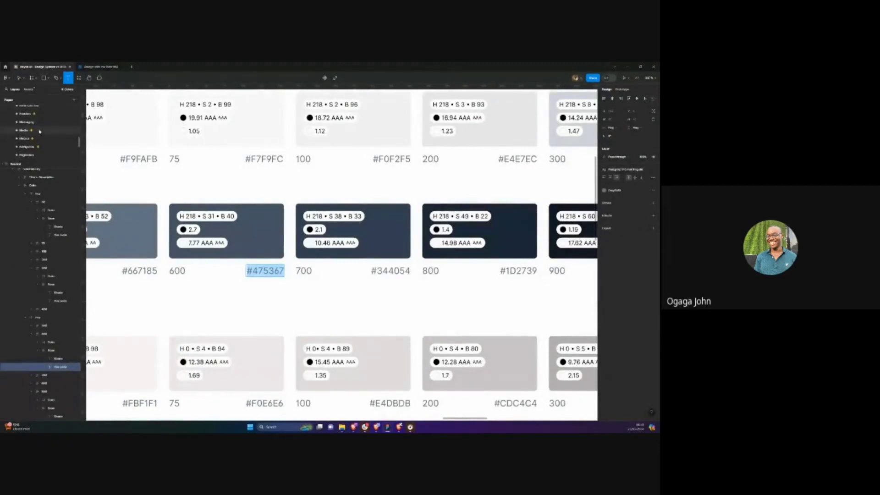
pyautogui.click(40, 137)
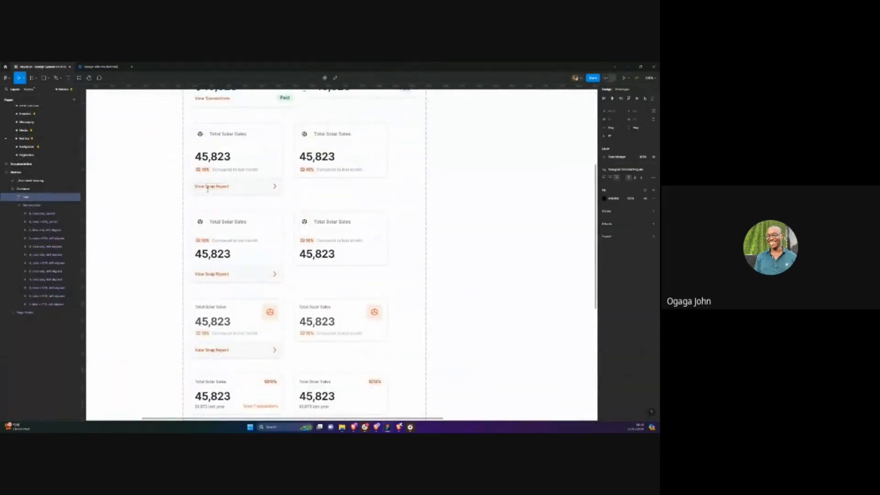
pyautogui.click(170, 242)
pyautogui.scroll(-1, 253, 271)
pyautogui.scroll(-2, 197, 282)
pyautogui.scroll(5, 197, 283)
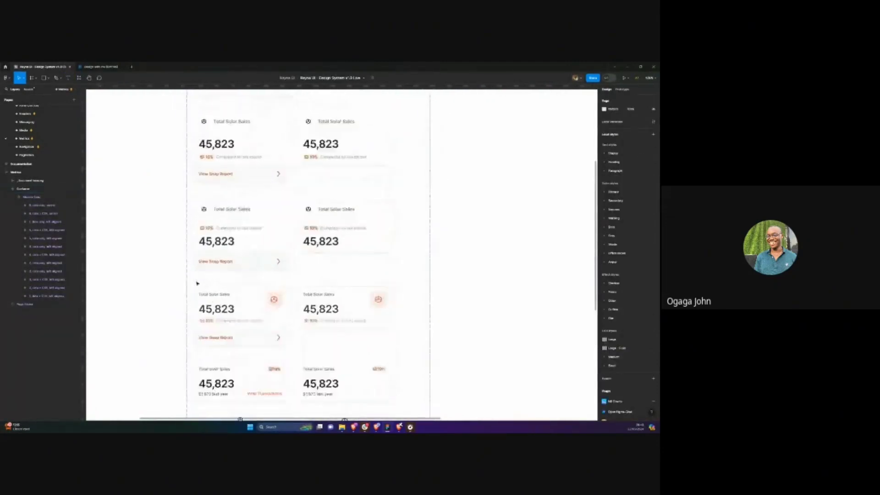
pyautogui.click(226, 210)
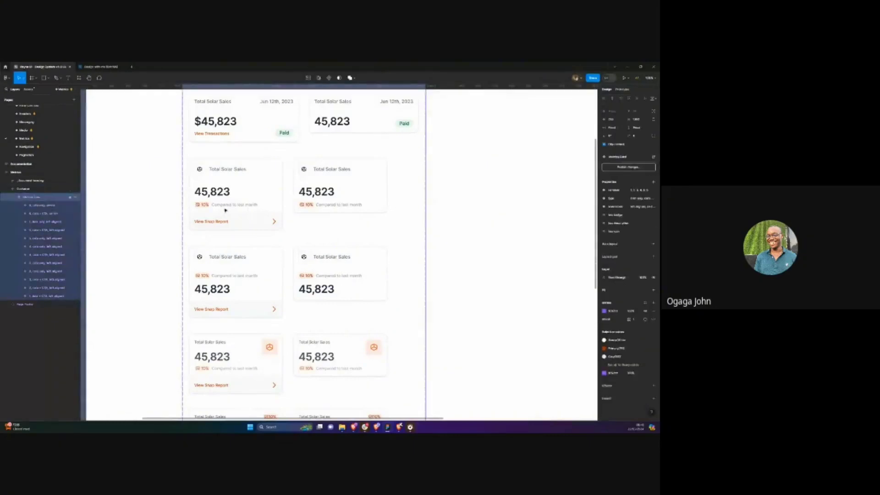
# Return to the dashboard file and compare the balance card with the Total Balance reference and the Total Solar Sales card
pyautogui.click(101, 67)
pyautogui.scroll(3, 341, 255)
pyautogui.scroll(5, 239, 270)
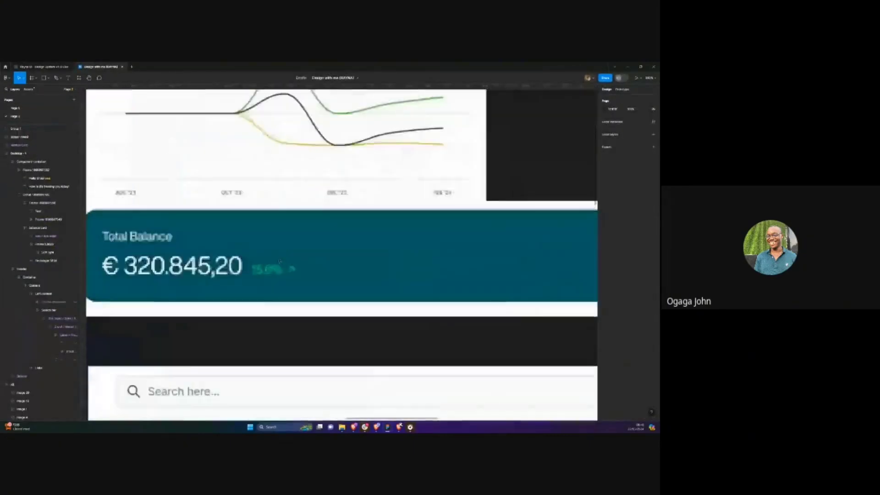
pyautogui.scroll(-3, 275, 274)
pyautogui.scroll(-5, 274, 274)
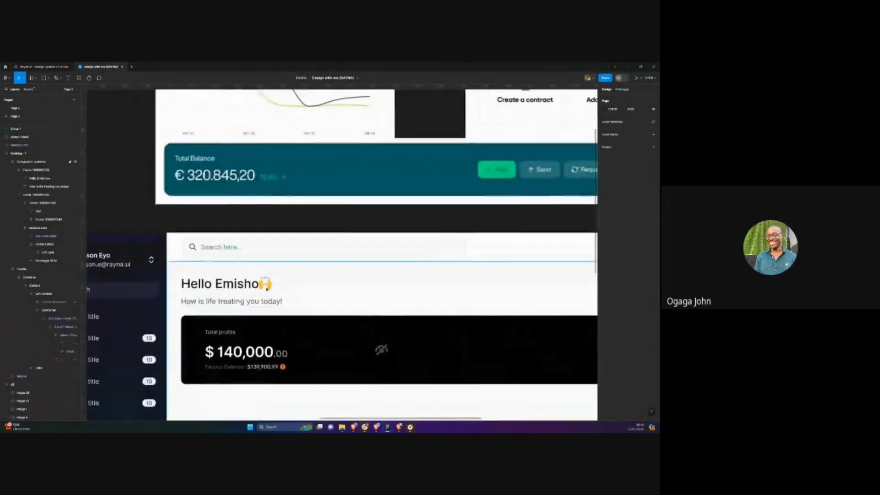
pyautogui.scroll(-3, 274, 284)
pyautogui.scroll(2, 274, 294)
pyautogui.click(276, 288)
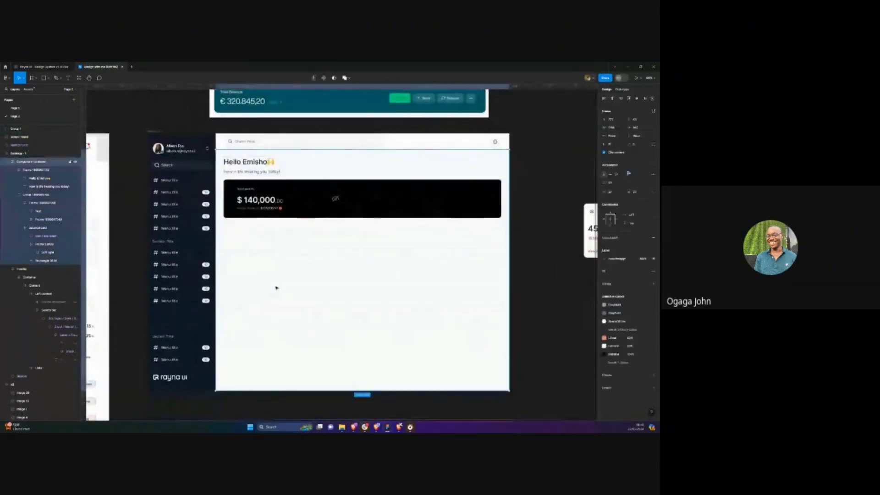
pyautogui.scroll(-5, 274, 290)
pyautogui.scroll(-2, 348, 248)
pyautogui.press('Escape')
pyautogui.scroll(6, 418, 178)
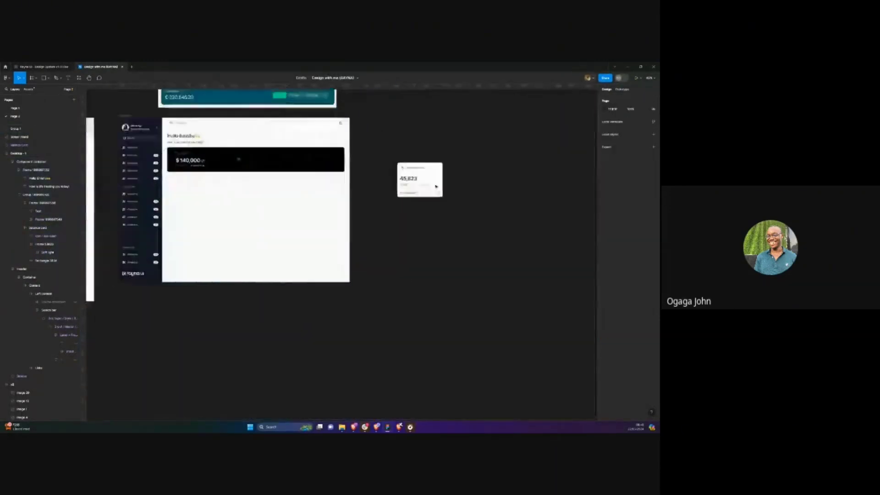
pyautogui.scroll(5, 418, 179)
pyautogui.hscroll(-2, 239, 203)
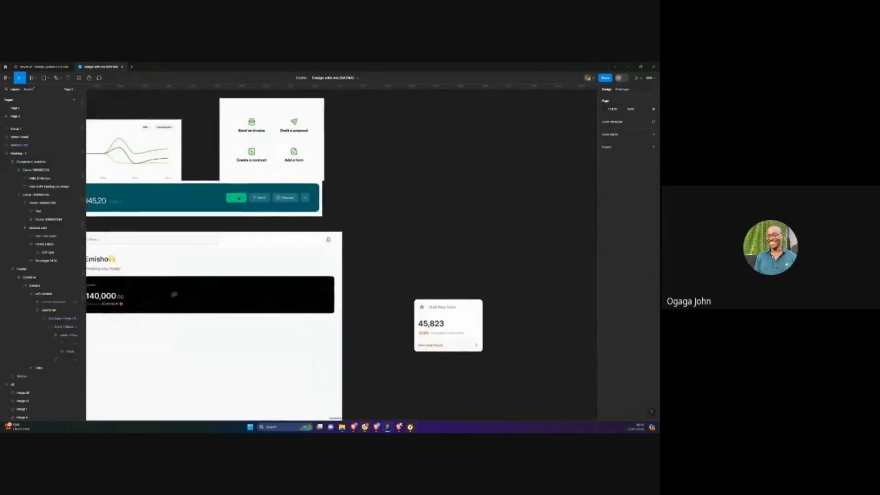
pyautogui.hscroll(-2, 239, 202)
pyautogui.scroll(3, 251, 285)
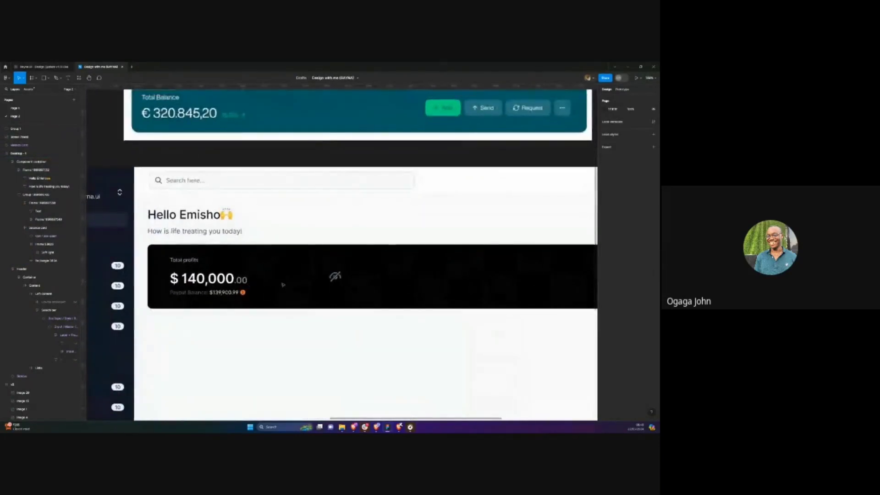
pyautogui.scroll(-1, 283, 285)
pyautogui.hscroll(3, 277, 280)
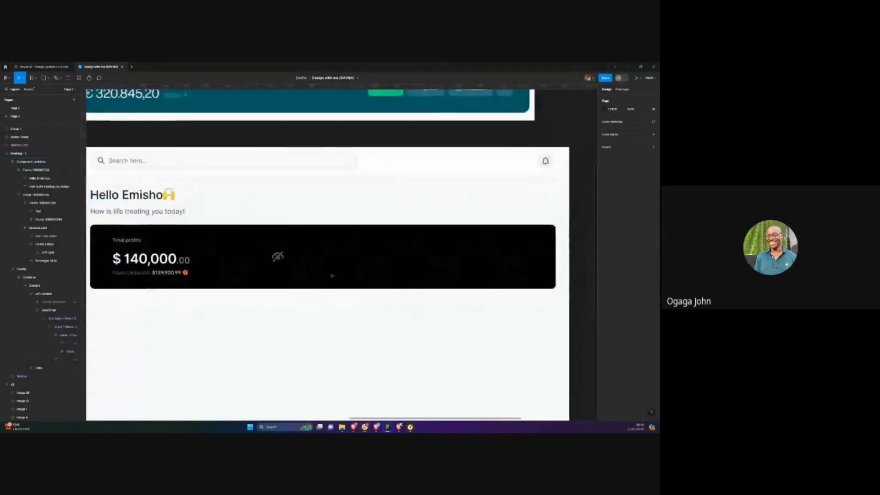
pyautogui.scroll(2, 321, 270)
pyautogui.scroll(-3, 305, 260)
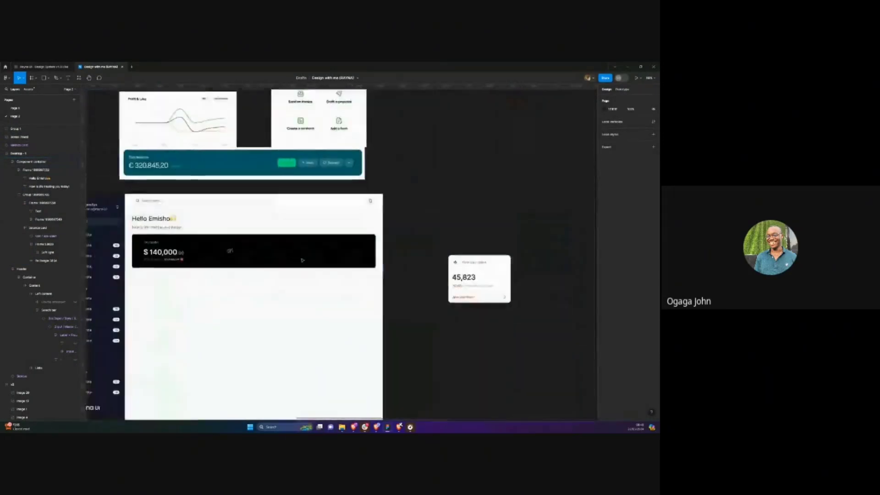
pyautogui.scroll(5, 345, 238)
pyautogui.hscroll(-7, 220, 204)
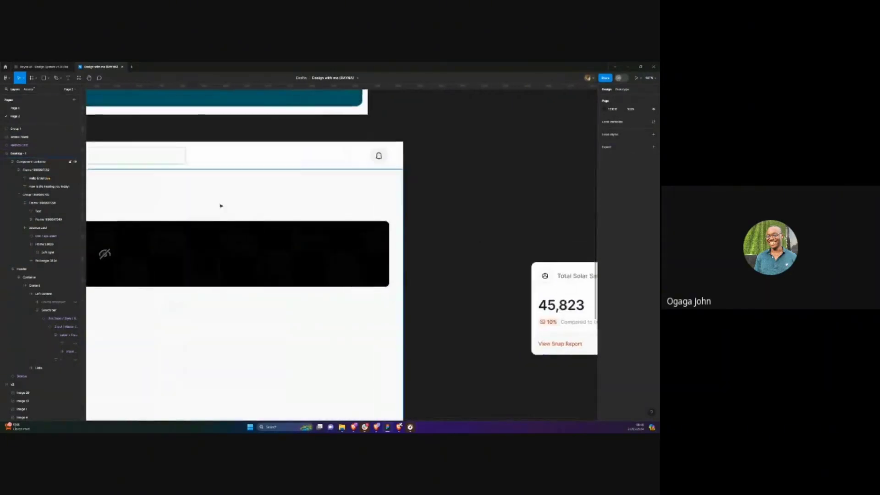
pyautogui.hscroll(10, 271, 253)
pyautogui.hscroll(-7, 238, 226)
pyautogui.hscroll(10, 237, 226)
pyautogui.scroll(-3, 237, 225)
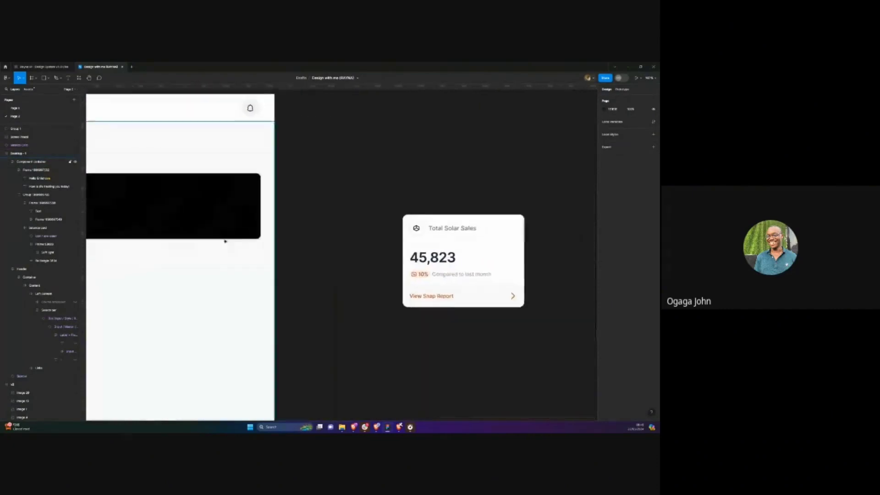
# Paste a second Total Solar Sales card below the existing one, outside the dashboard frame, and detach its instance
pyautogui.hscroll(6, 421, 243)
pyautogui.scroll(-2, 420, 244)
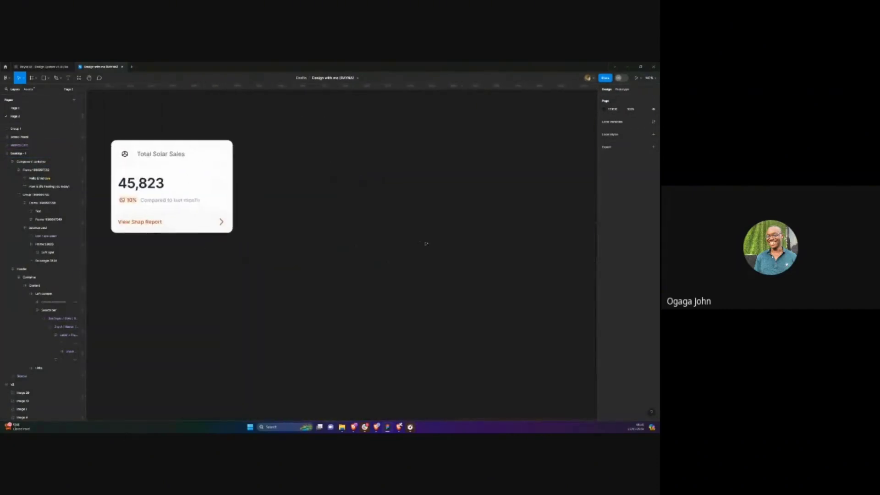
pyautogui.hotkey('ctrl', 'v')
pyautogui.moveTo(346, 232); pyautogui.dragTo(290, 265)
pyautogui.hscroll(-3, 290, 265)
pyautogui.scroll(5, 241, 295)
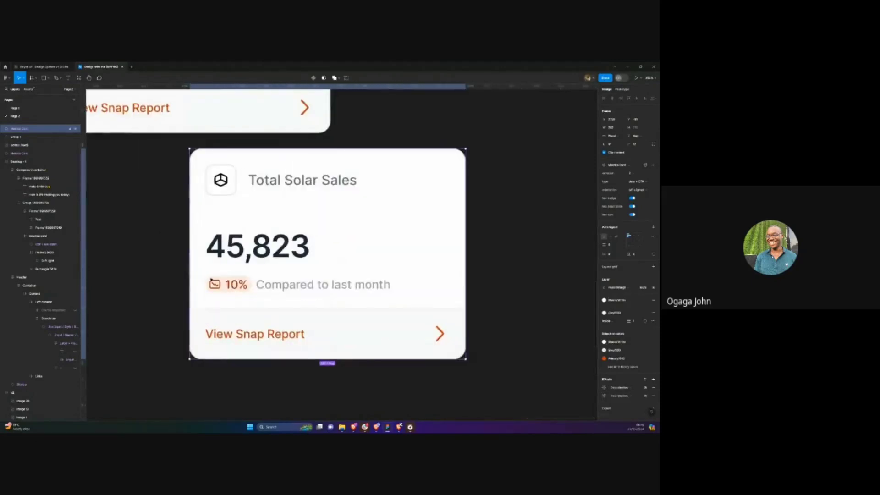
pyautogui.scroll(-5, 211, 280)
pyautogui.rightClick(244, 246)
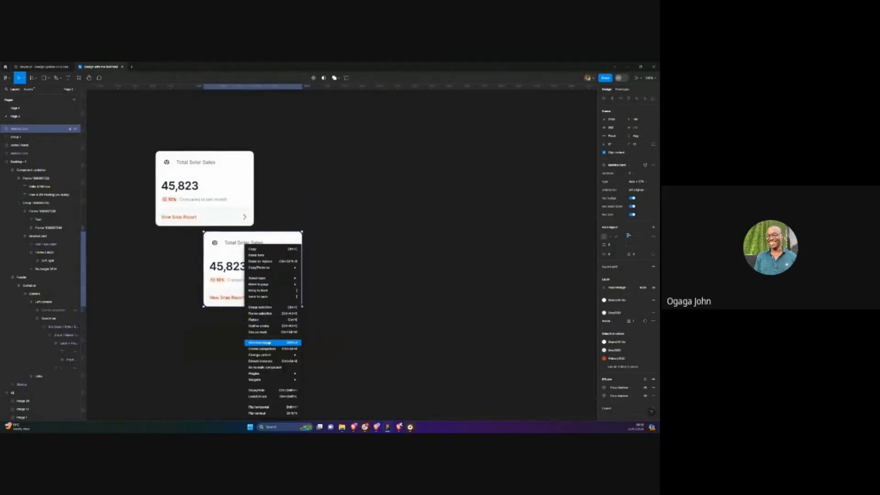
pyautogui.click(265, 360)
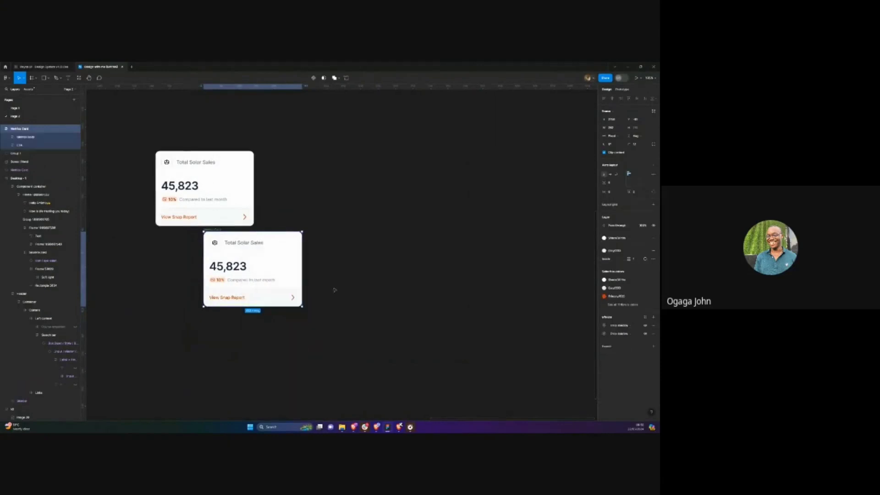
pyautogui.click(334, 292)
# Pull the "10% Compared to last month" row out of the detached card and place it beside the dashboard frame
pyautogui.click(222, 281)
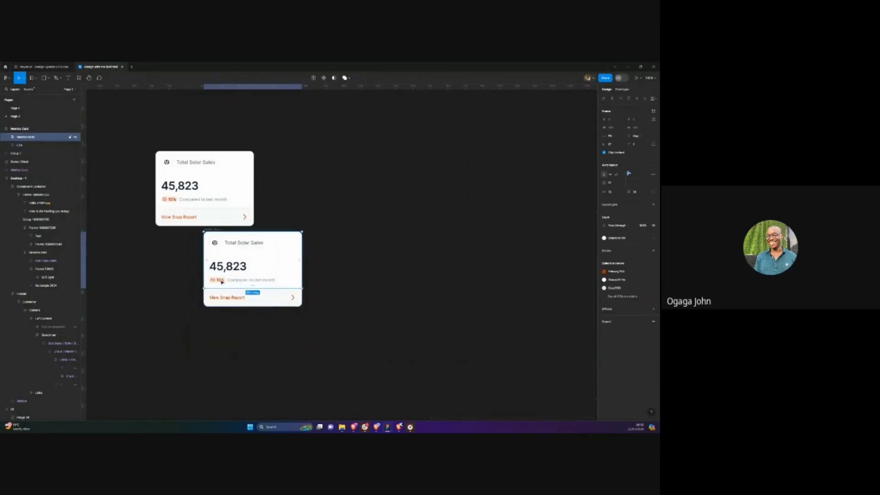
pyautogui.doubleClick(222, 281)
pyautogui.doubleClick(223, 281)
pyautogui.doubleClick(223, 281)
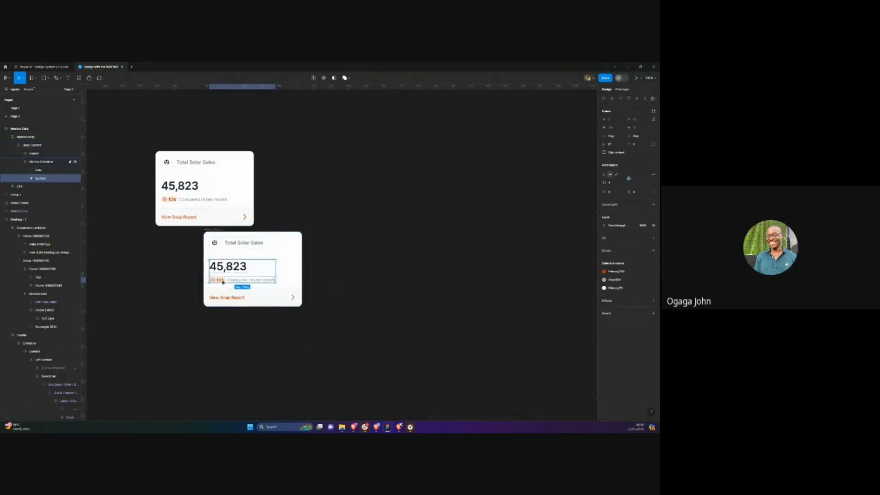
pyautogui.moveTo(222, 281); pyautogui.dragTo(149, 270)
pyautogui.hscroll(-5, 149, 269)
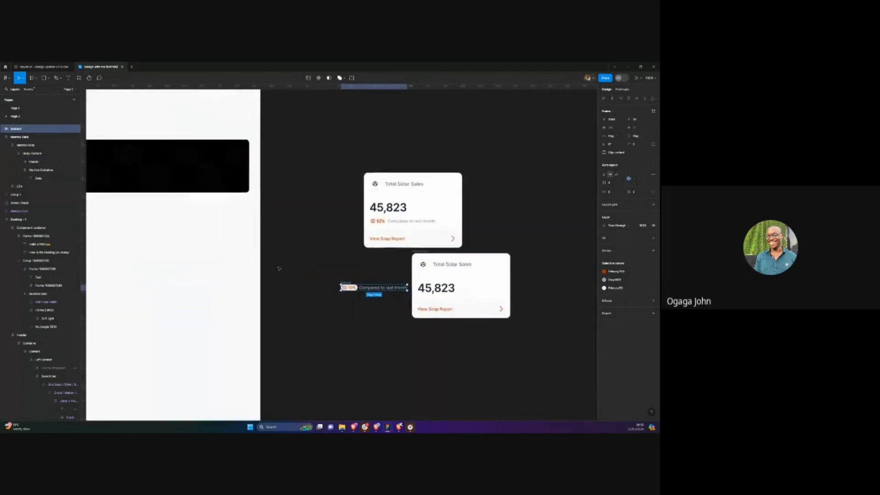
pyautogui.moveTo(379, 288); pyautogui.dragTo(342, 187)
pyautogui.hscroll(-3, 341, 186)
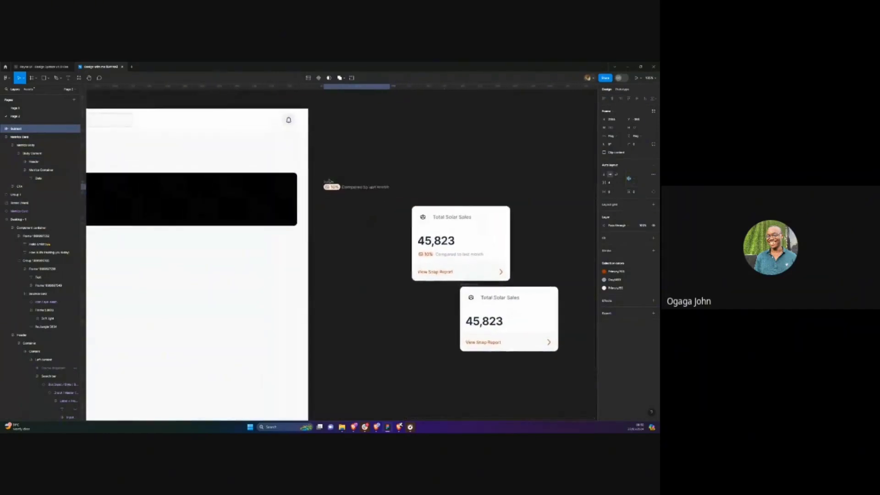
# Duplicate the black Total profits balance card onto the empty canvas beside Desktop - 1, above the loose comparison row
pyautogui.scroll(-5, 341, 186)
pyautogui.click(255, 197)
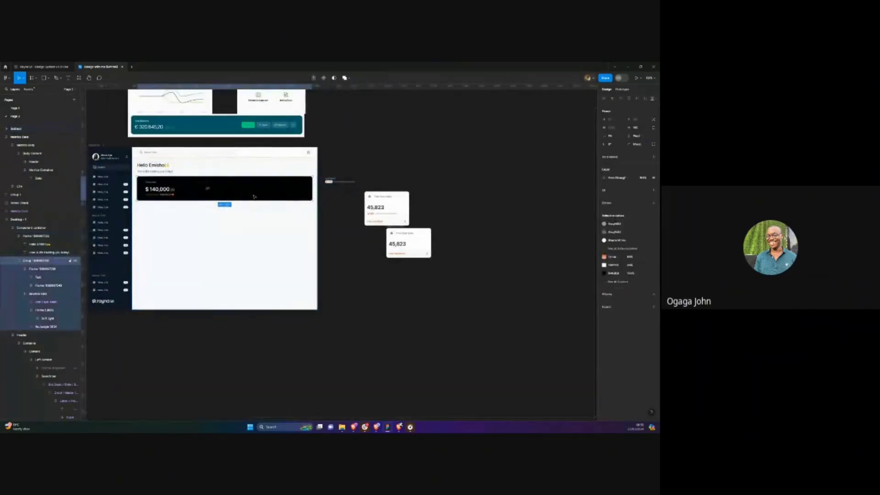
pyautogui.moveTo(247, 197); pyautogui.dragTo(440, 151)
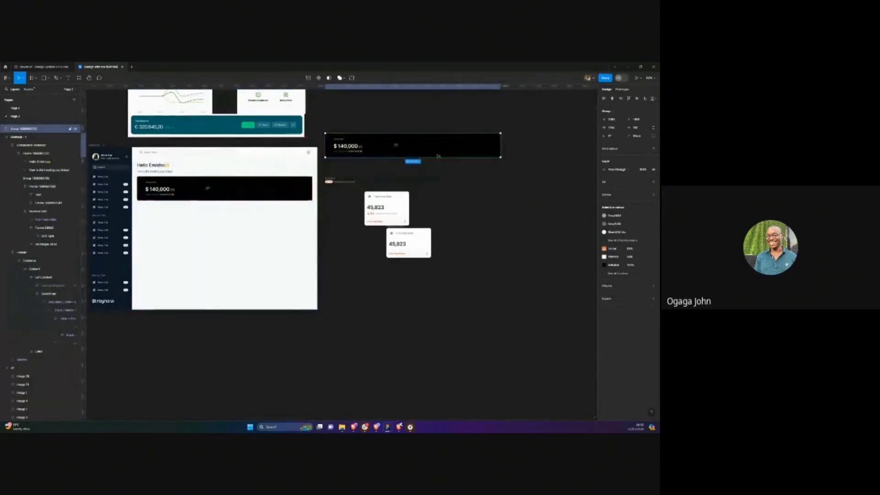
pyautogui.scroll(3, 424, 155)
pyautogui.scroll(2, 311, 203)
pyautogui.scroll(-4, 311, 203)
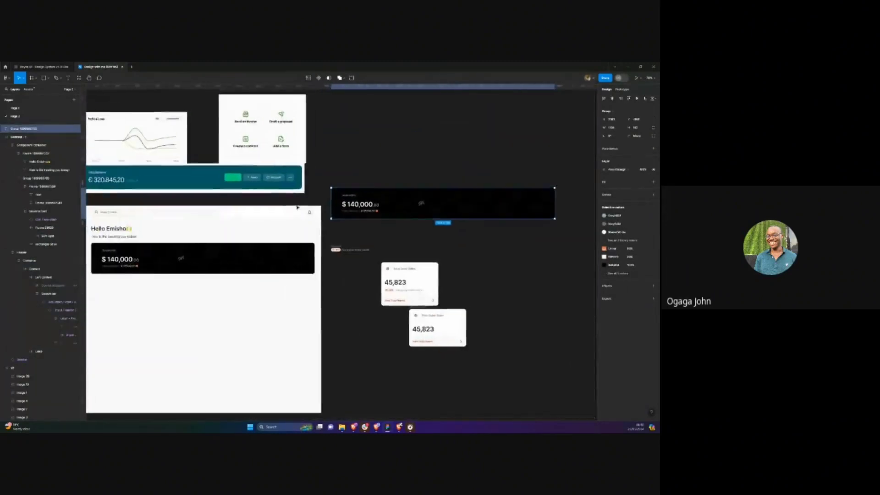
# Replace the "Payout Balance" row in the duplicated balance card with the loose "10% Compared to last month" row
pyautogui.scroll(5, 385, 207)
pyautogui.doubleClick(384, 205)
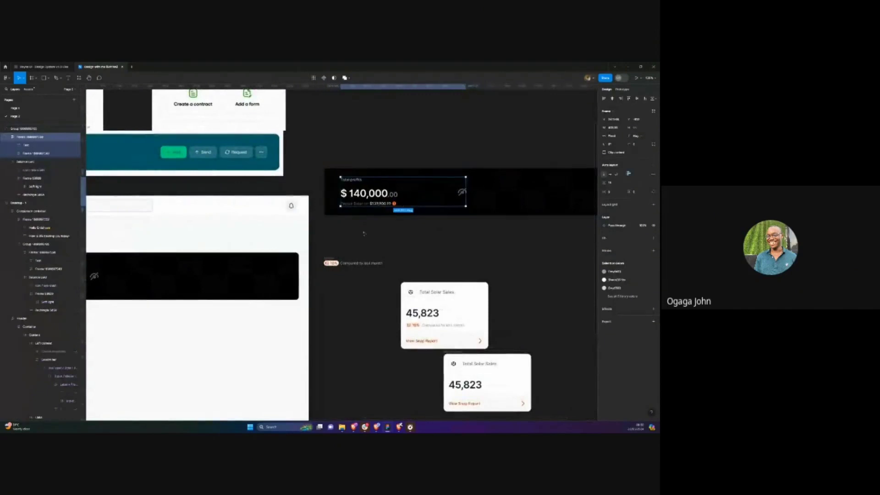
pyautogui.click(353, 263)
pyautogui.press('Delete')
pyautogui.scroll(1, 366, 235)
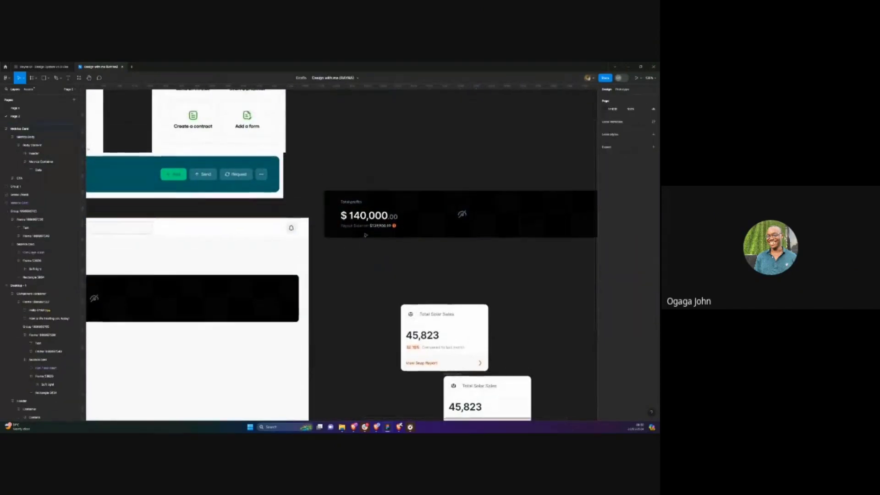
pyautogui.scroll(3, 365, 234)
pyautogui.click(367, 247)
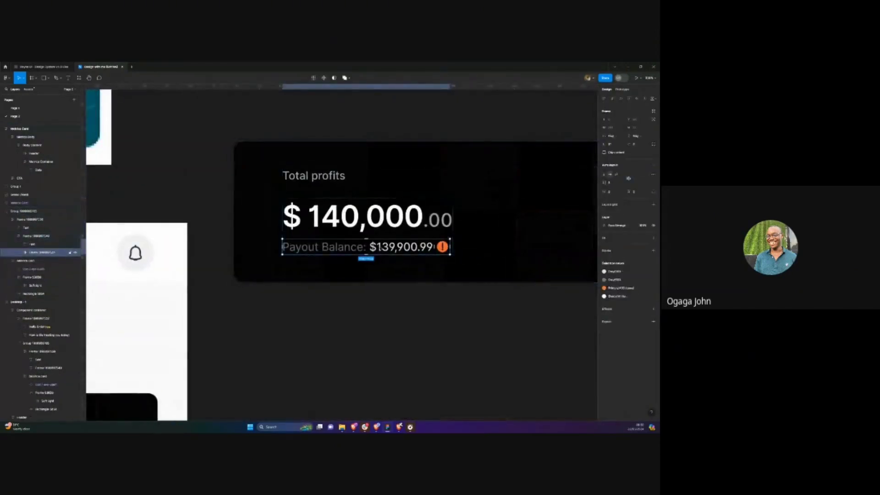
pyautogui.hotkey('ctrl', 'z')
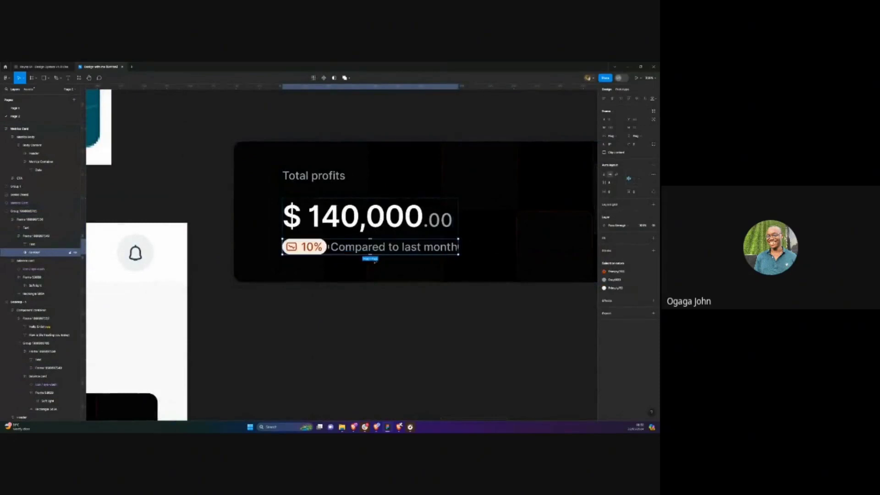
pyautogui.click(348, 301)
# Move the crossed-out eye icon into the duplicated card's text frame and wrap it with the amount block in an auto layout
pyautogui.scroll(-5, 348, 295)
pyautogui.hscroll(-3, 349, 293)
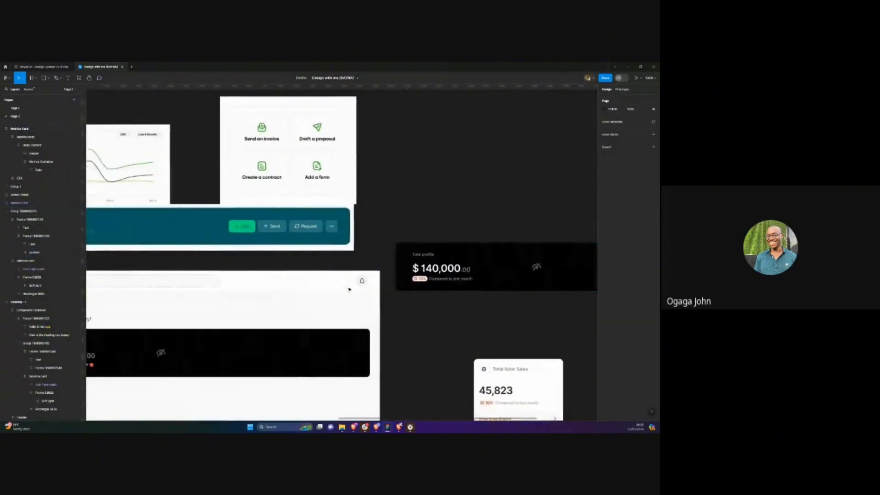
pyautogui.hscroll(3, 365, 266)
pyautogui.scroll(3, 364, 266)
pyautogui.scroll(1, 421, 266)
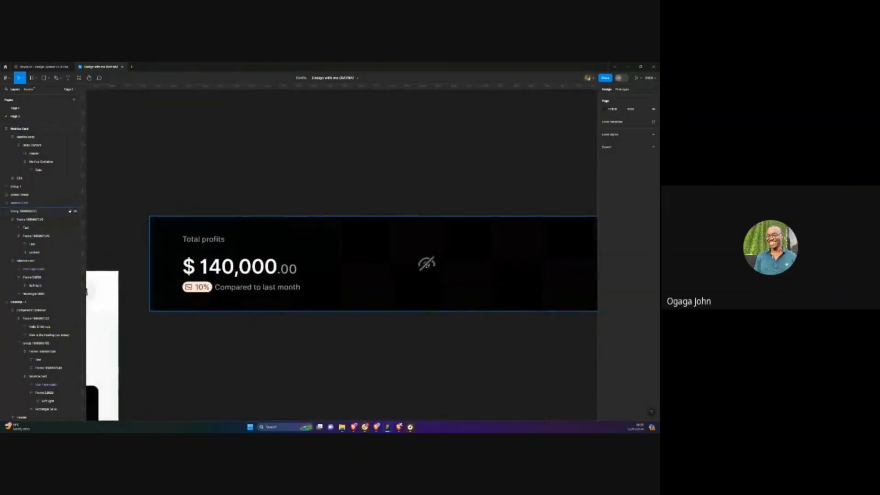
pyautogui.click(425, 264)
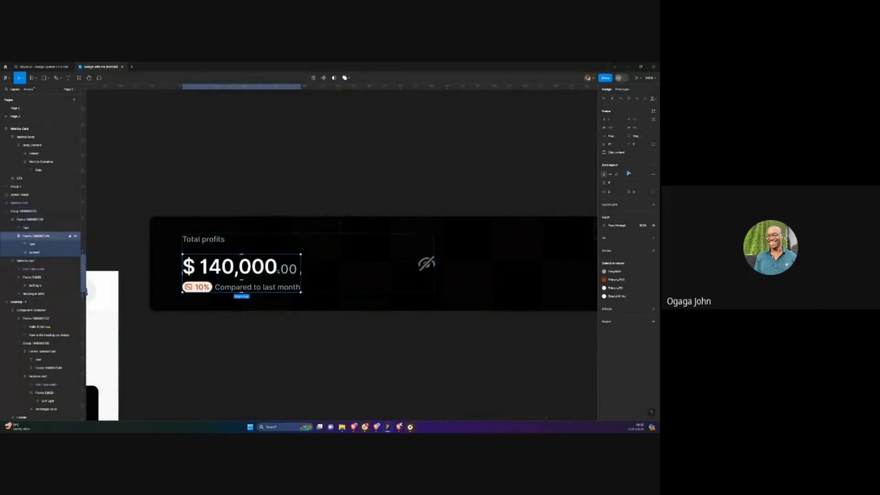
pyautogui.doubleClick(426, 264)
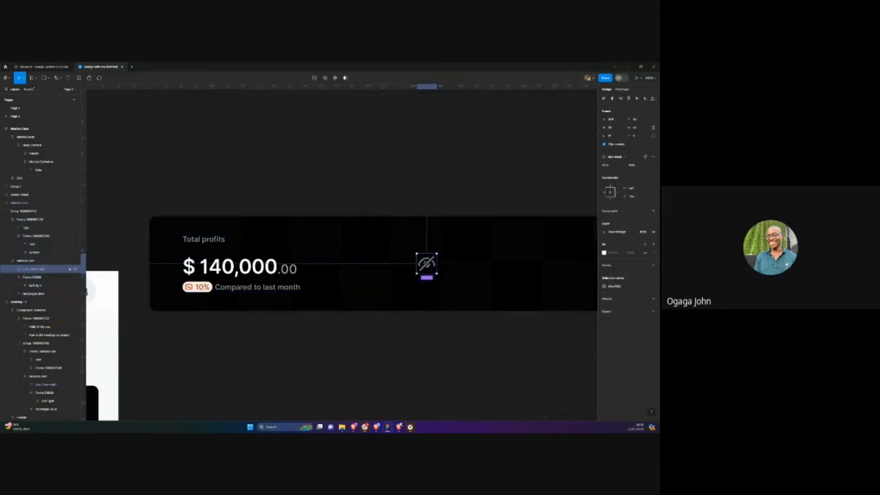
pyautogui.moveTo(426, 264); pyautogui.dragTo(248, 264)
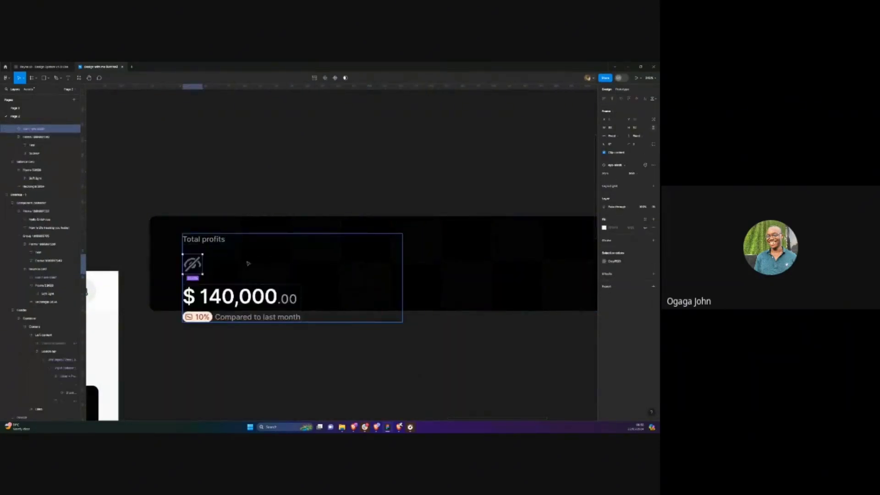
pyautogui.keyDown('shift'); pyautogui.click(246, 299); pyautogui.keyUp('shift')
pyautogui.hotkey('shift', 'a')
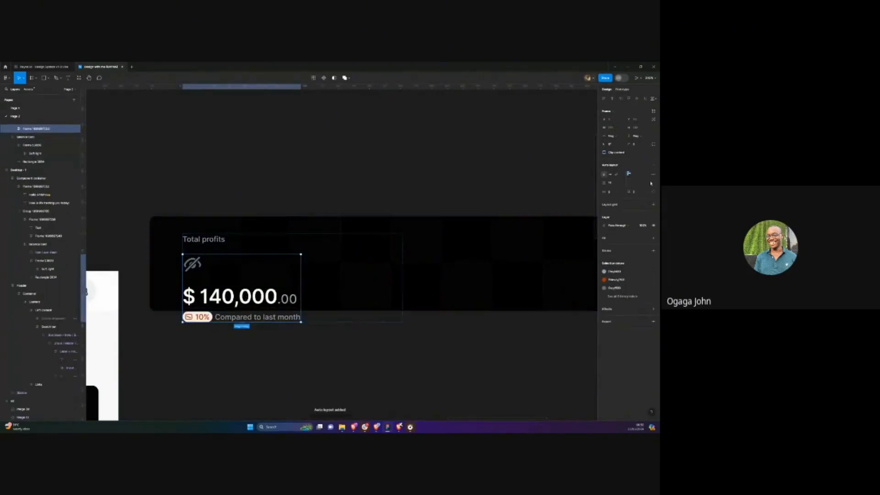
# Make the new auto layout horizontal, place the eye icon after the $ 140,000.00 amount block, and centre the items vertically
pyautogui.click(610, 176)
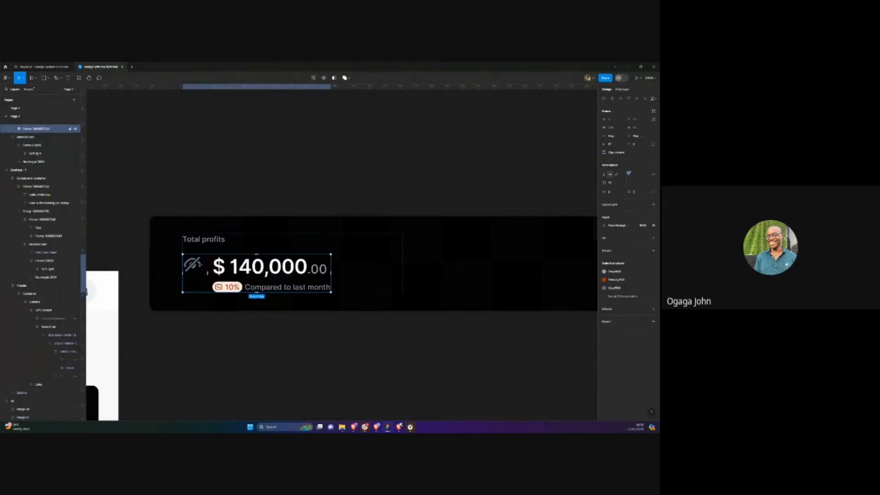
pyautogui.click(201, 265)
pyautogui.moveTo(200, 264); pyautogui.dragTo(321, 265)
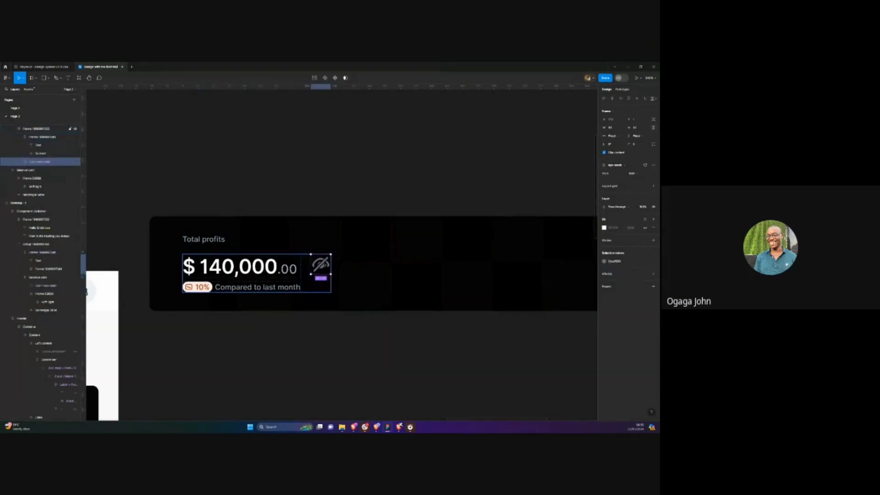
pyautogui.click(311, 282)
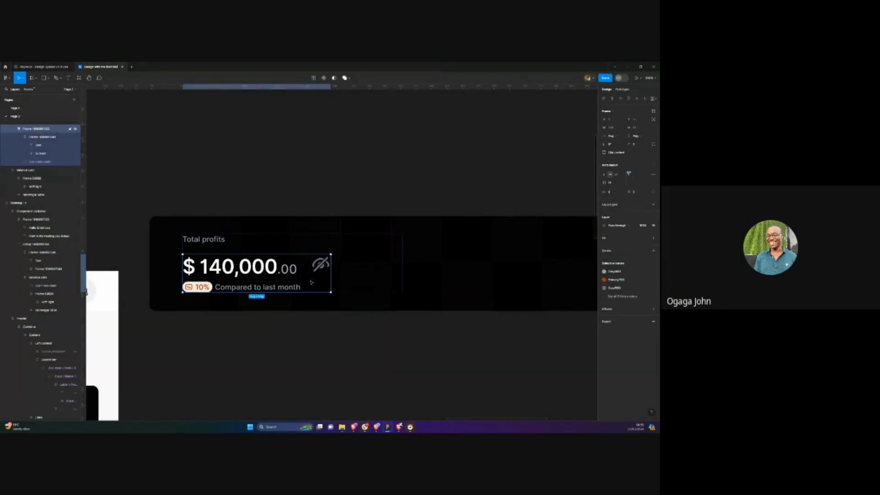
pyautogui.click(629, 181)
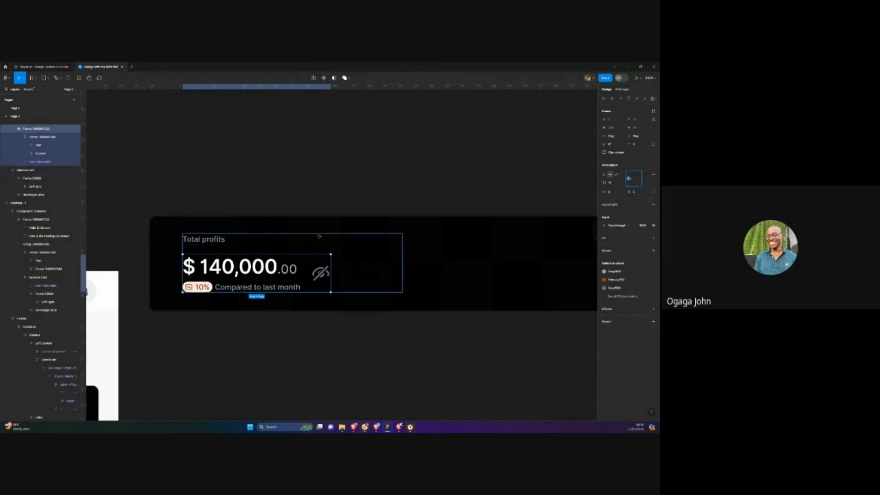
# Compare the edited balance card with the original on the dashboard and with the Total Balance and Profit & Loss references
pyautogui.scroll(-5, 309, 195)
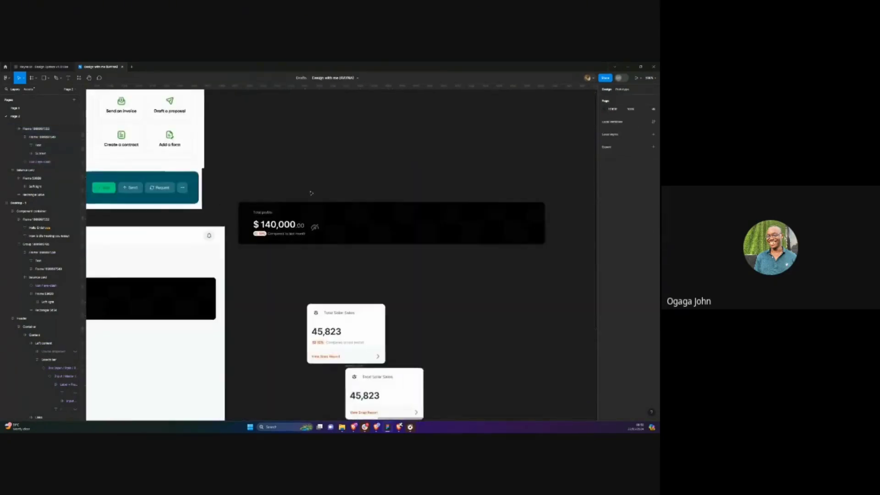
pyautogui.hscroll(1, 311, 193)
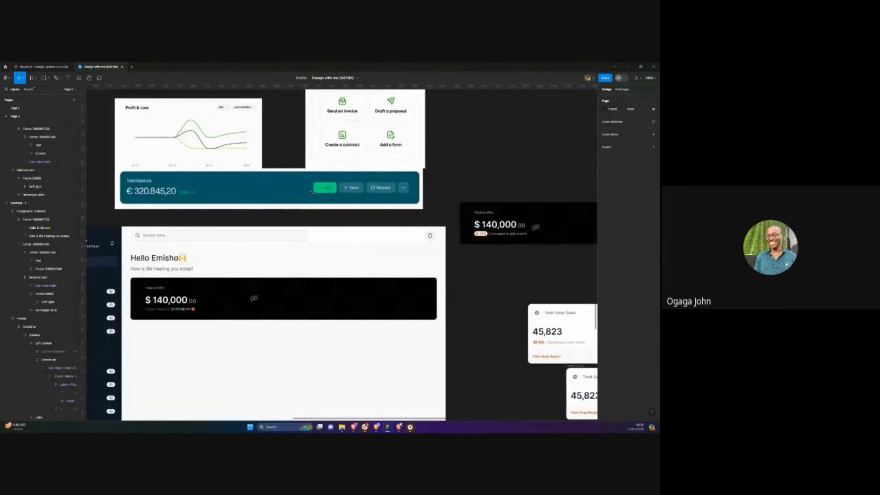
pyautogui.hscroll(1, 311, 192)
pyautogui.hscroll(2, 311, 193)
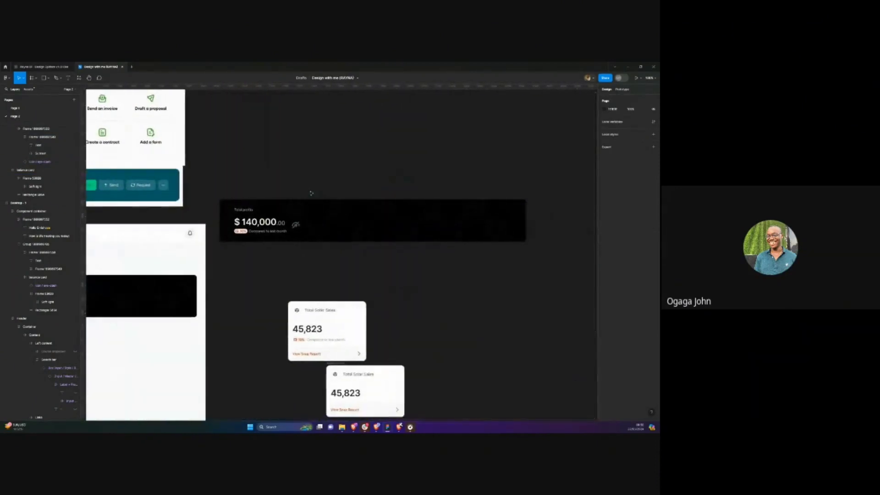
pyautogui.hscroll(-8, 311, 193)
pyautogui.hscroll(1, 311, 193)
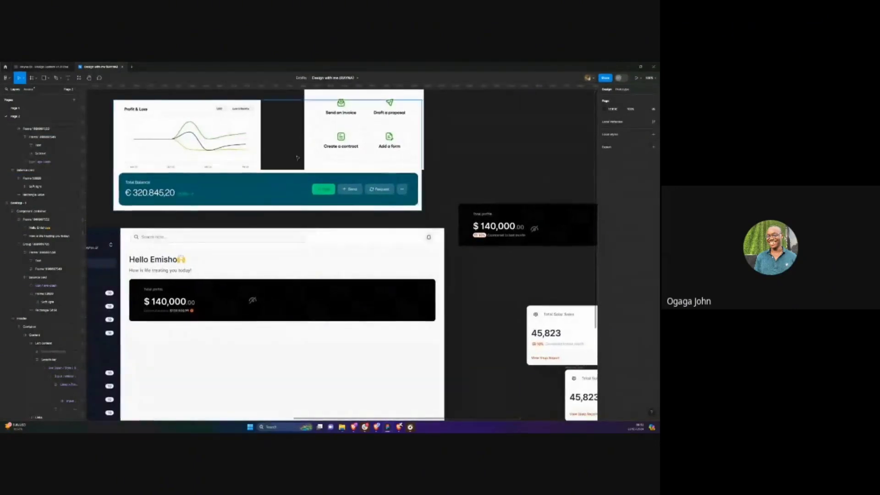
pyautogui.keyDown('ctrl'); pyautogui.scroll(6, 310, 193); pyautogui.keyUp('ctrl')
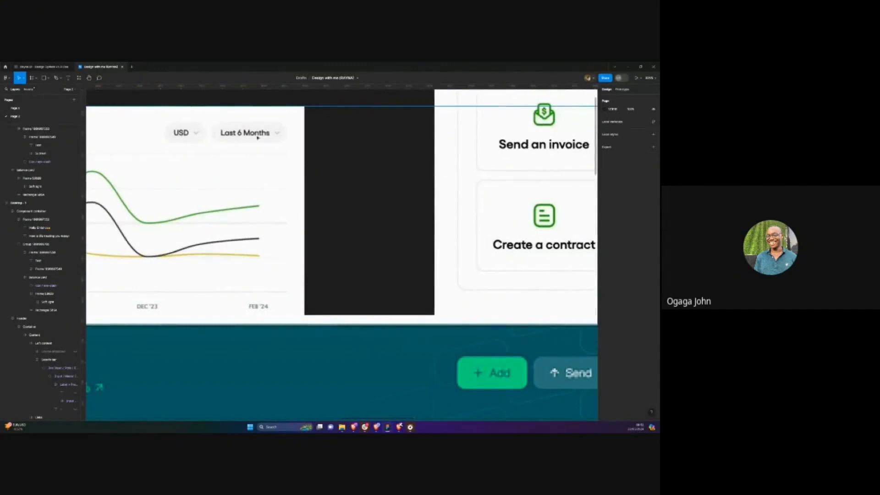
pyautogui.keyDown('ctrl'); pyautogui.scroll(-6, 238, 143); pyautogui.keyUp('ctrl')
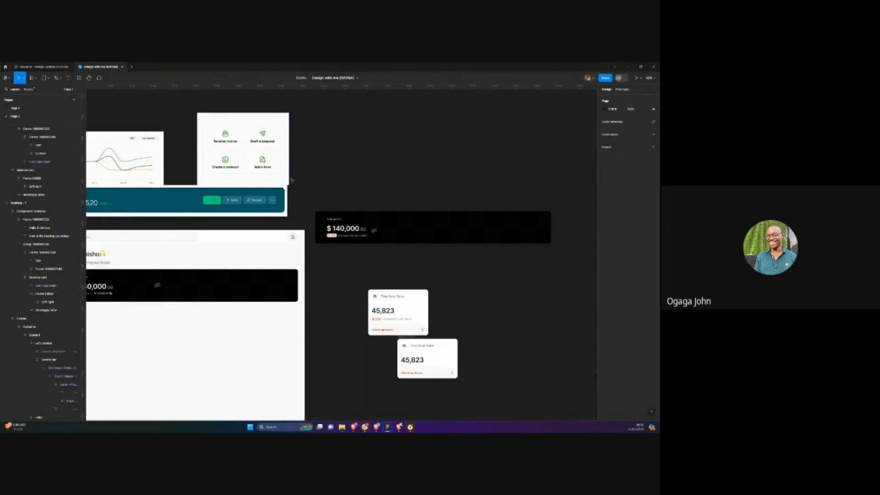
# Switch to the Rayna UI design system file, search it for buttons and open the Buttons page
pyautogui.click(63, 67)
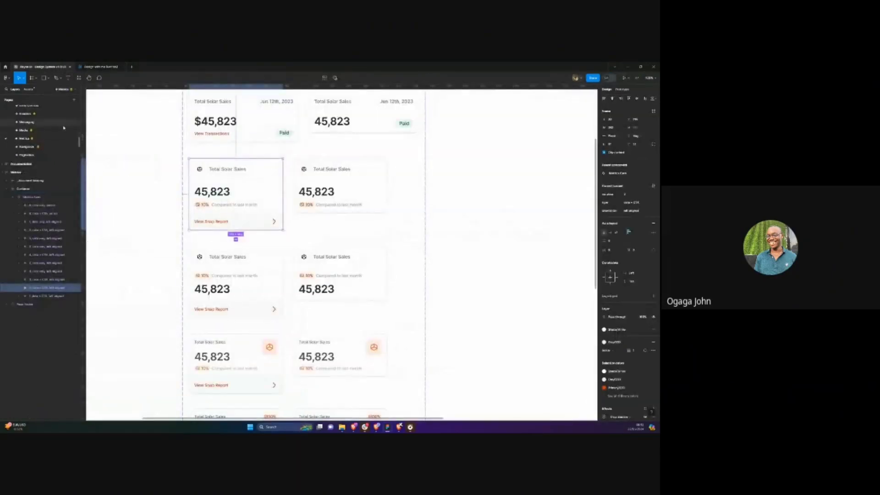
pyautogui.scroll(-3, 63, 128)
pyautogui.scroll(-3, 59, 127)
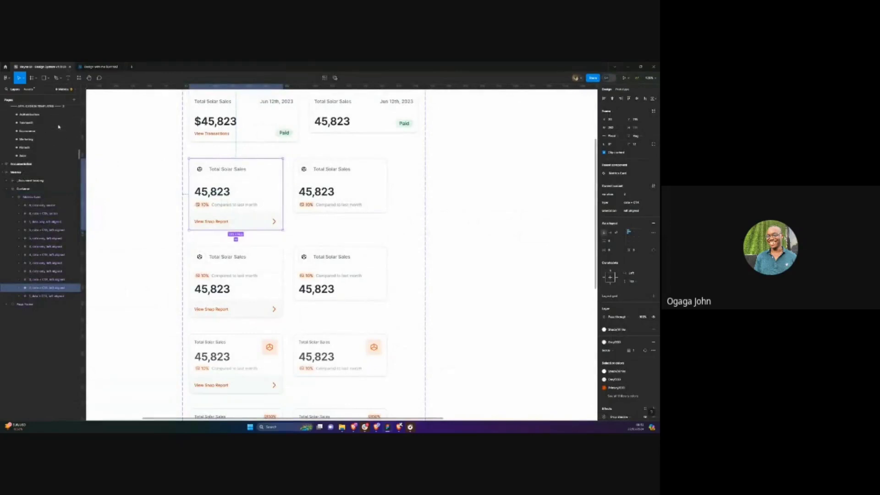
pyautogui.scroll(5, 58, 127)
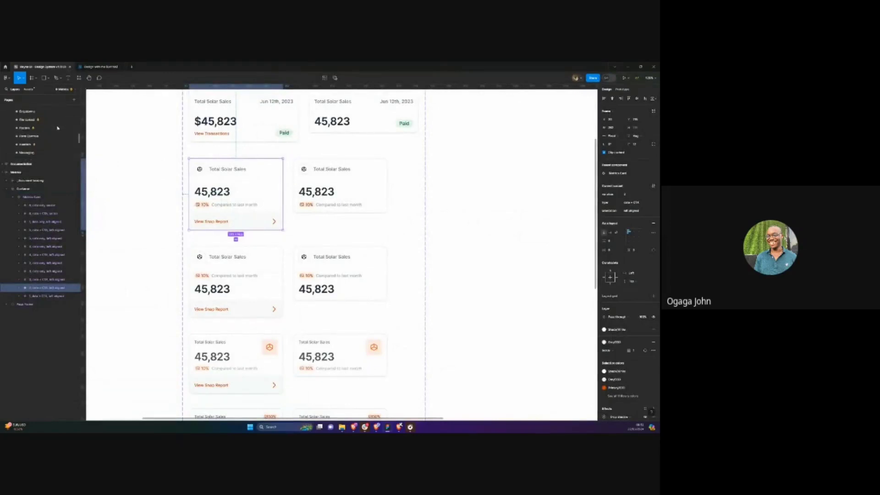
pyautogui.scroll(1, 57, 128)
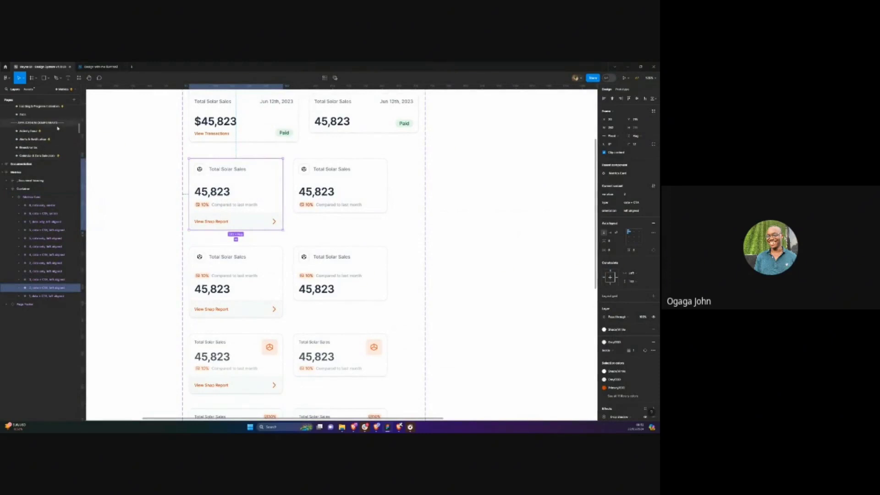
pyautogui.scroll(-2, 57, 128)
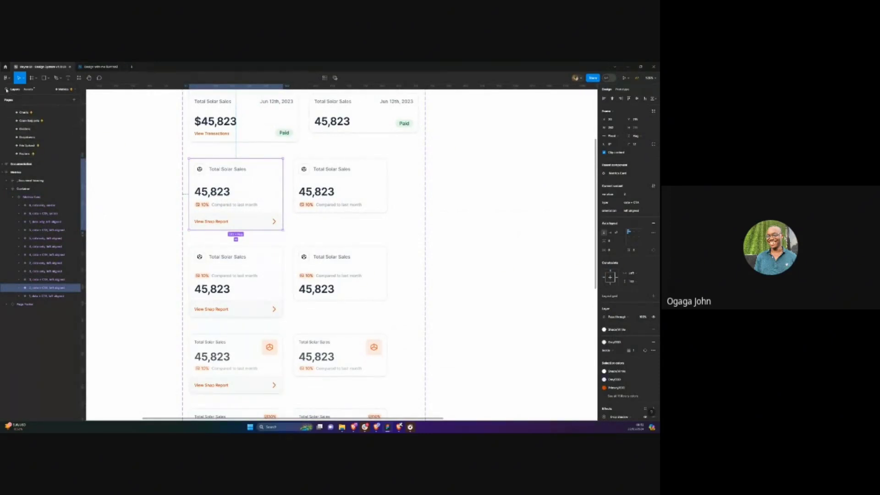
pyautogui.click(6, 90)
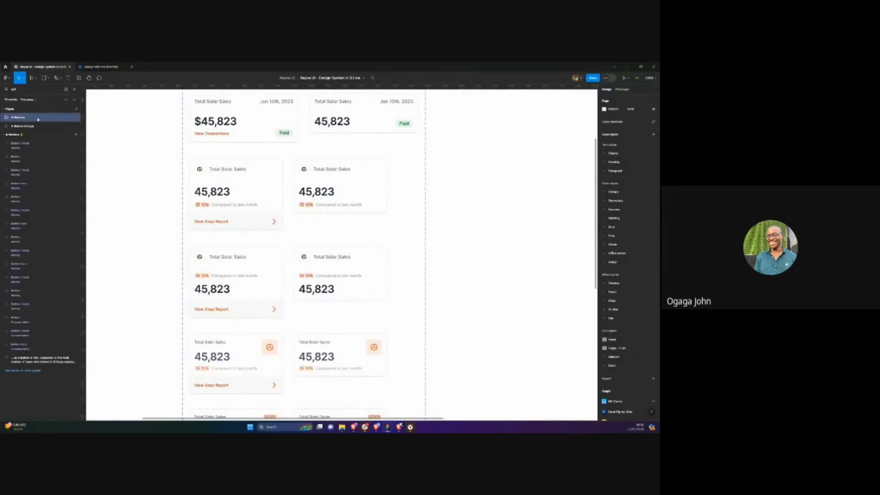
pyautogui.click(38, 119)
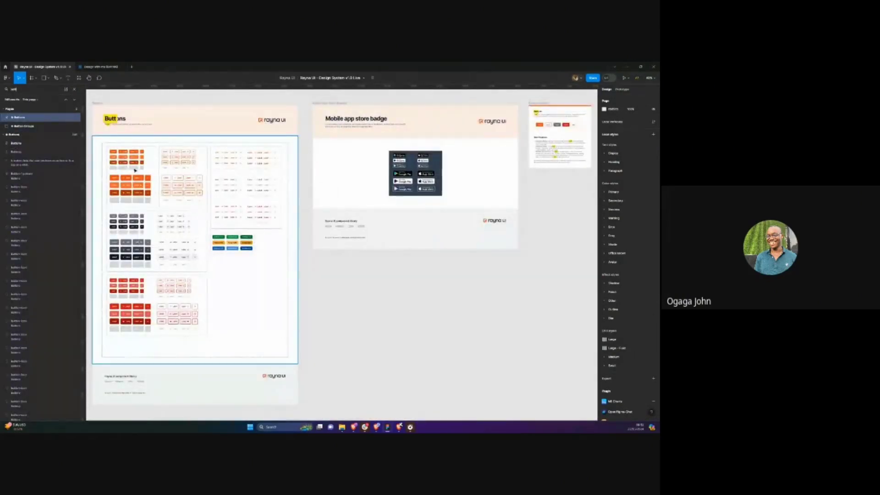
# Copy the small orange primary button with a leading plus icon into the Design with me (RAYNA) file, beside the quick-actions reference
pyautogui.scroll(5, 135, 170)
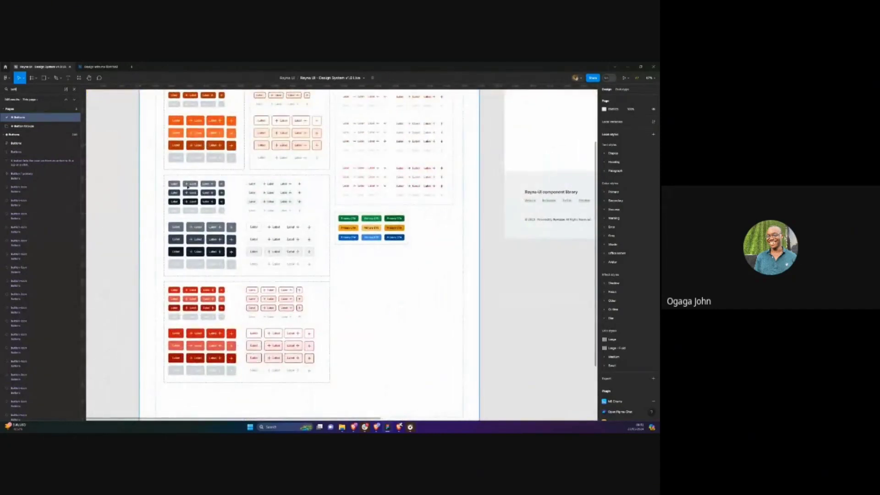
pyautogui.scroll(5, 187, 186)
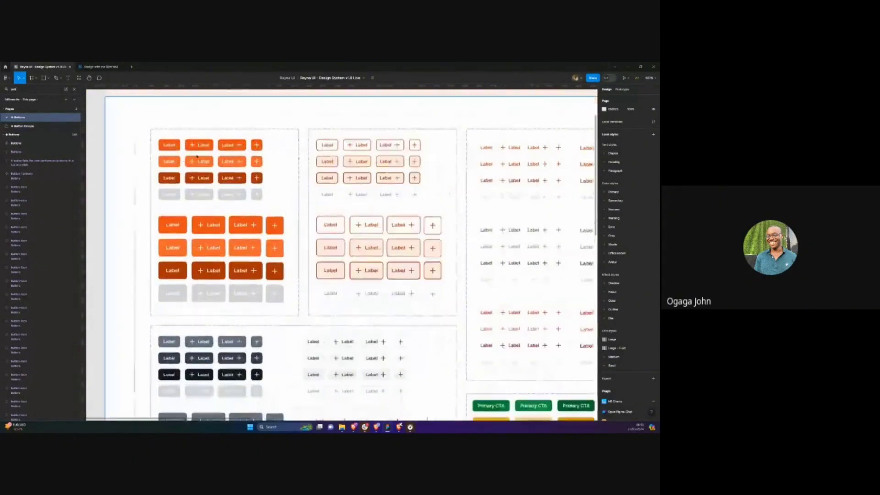
pyautogui.scroll(3, 197, 156)
pyautogui.scroll(3, 193, 221)
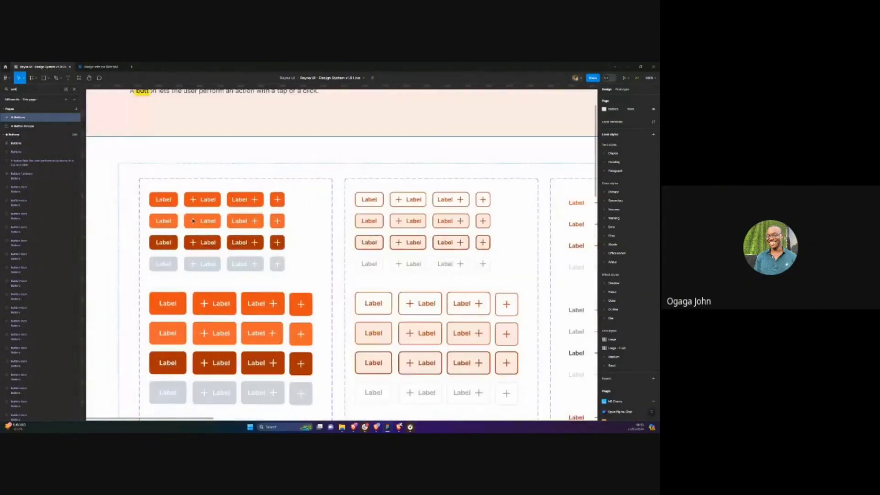
pyautogui.click(197, 202)
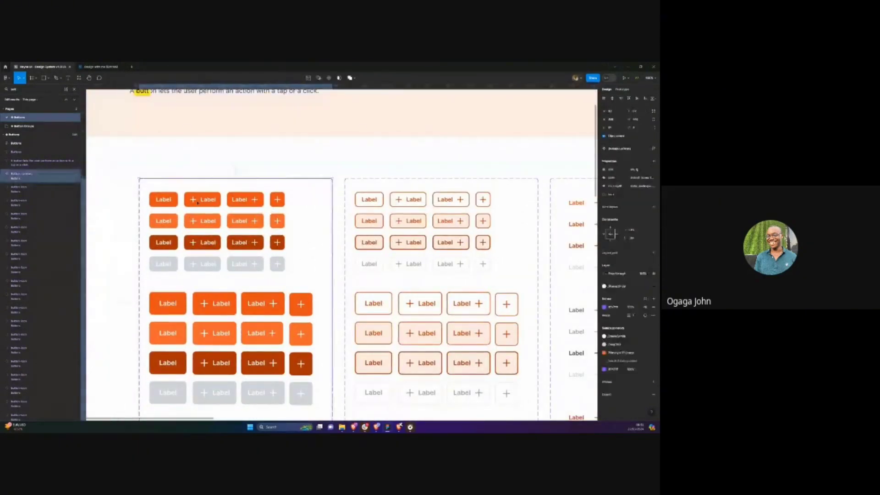
pyautogui.doubleClick(198, 202)
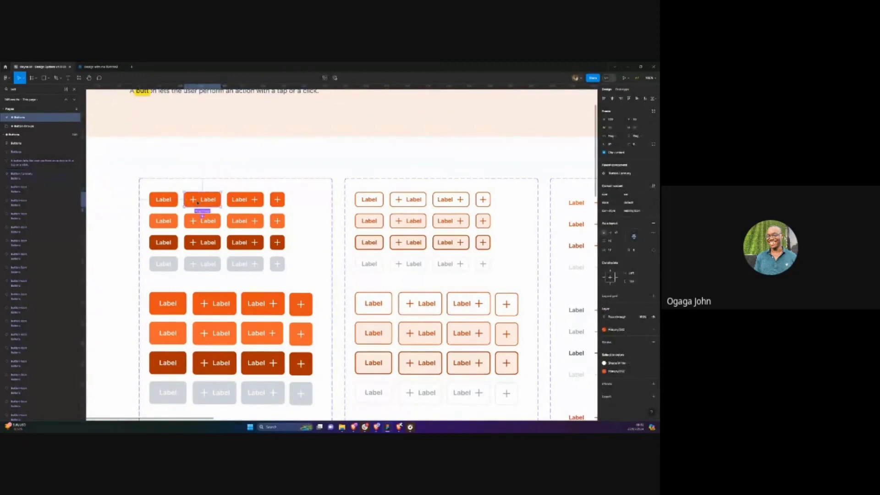
pyautogui.click(100, 66)
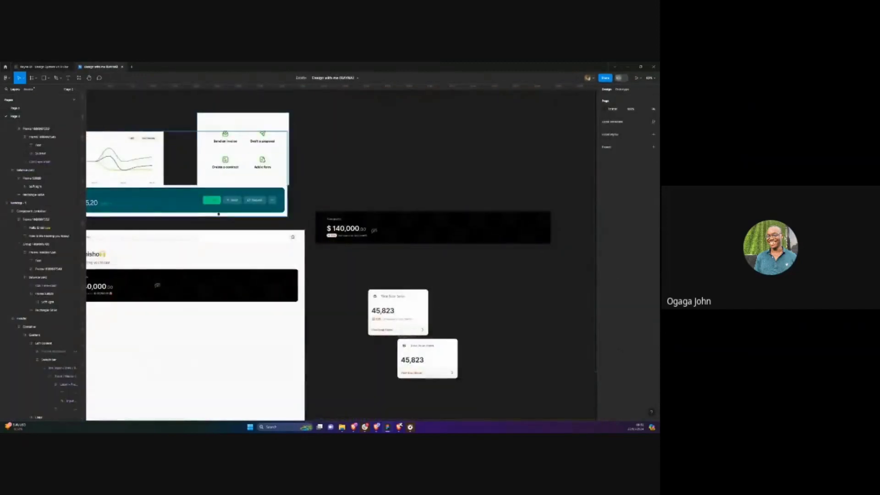
pyautogui.hotkey('ctrl', 'v')
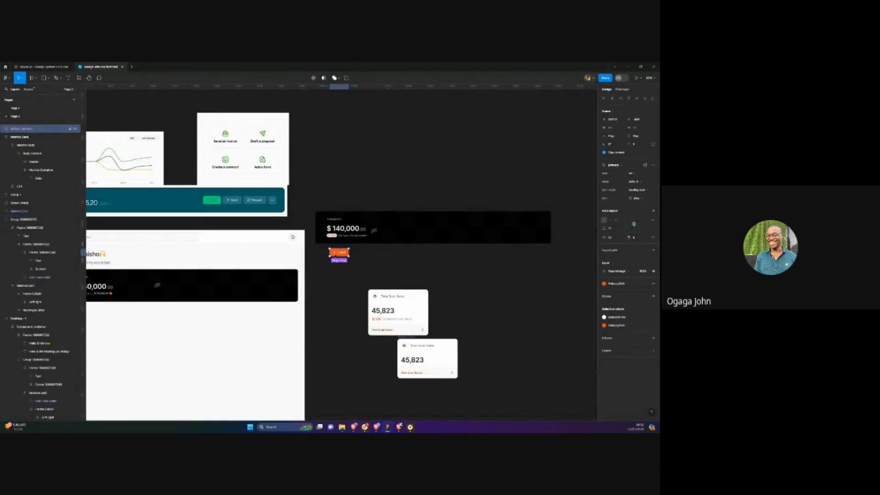
pyautogui.moveTo(339, 252); pyautogui.dragTo(301, 149)
# Change the pasted button's label to "Send invoice"
pyautogui.scroll(3, 302, 150)
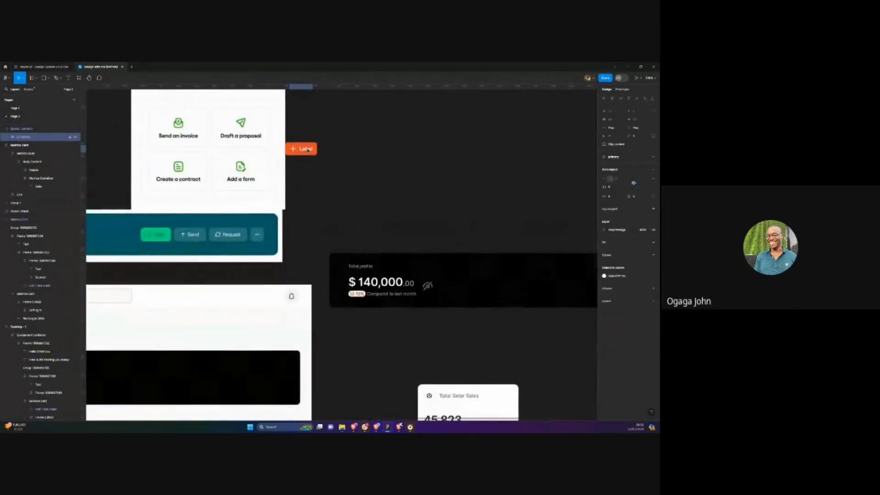
pyautogui.doubleClick(307, 149)
pyautogui.write('a')
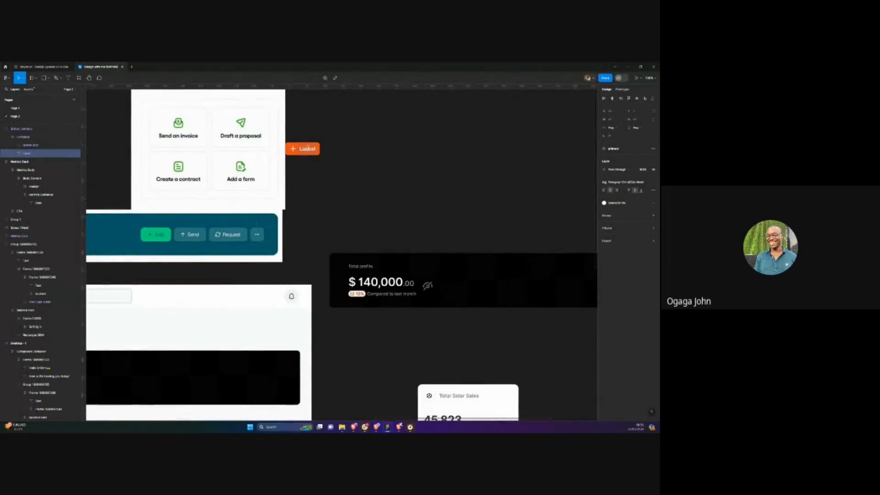
pyautogui.write('Send')
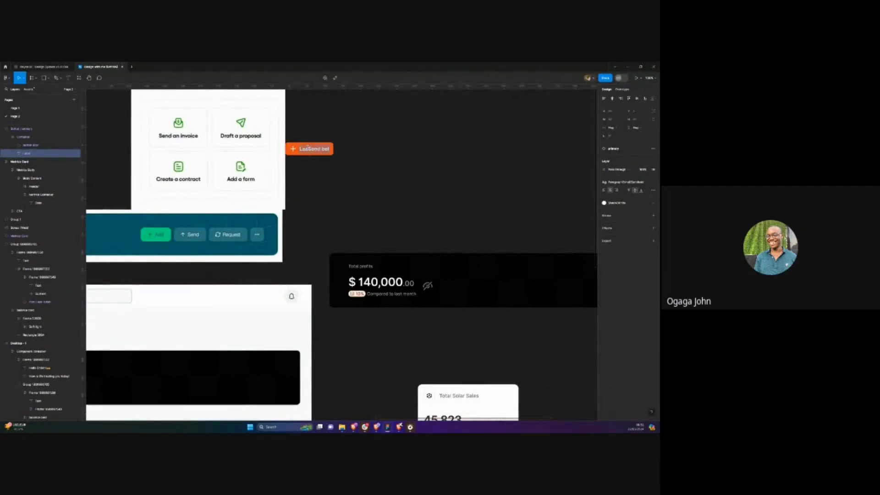
pyautogui.hotkey('ctrl', 'a')
pyautogui.write('Send')
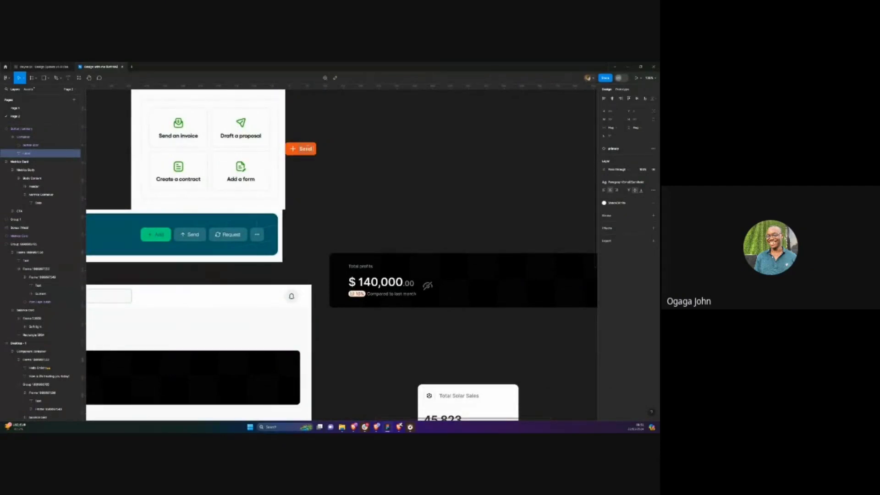
pyautogui.write(' invoice')
pyautogui.click(305, 139)
# Duplicate the Send invoice button just below it and relabel the copy "Create proposal"
pyautogui.moveTo(314, 149); pyautogui.dragTo(320, 170)
pyautogui.doubleClick(320, 169)
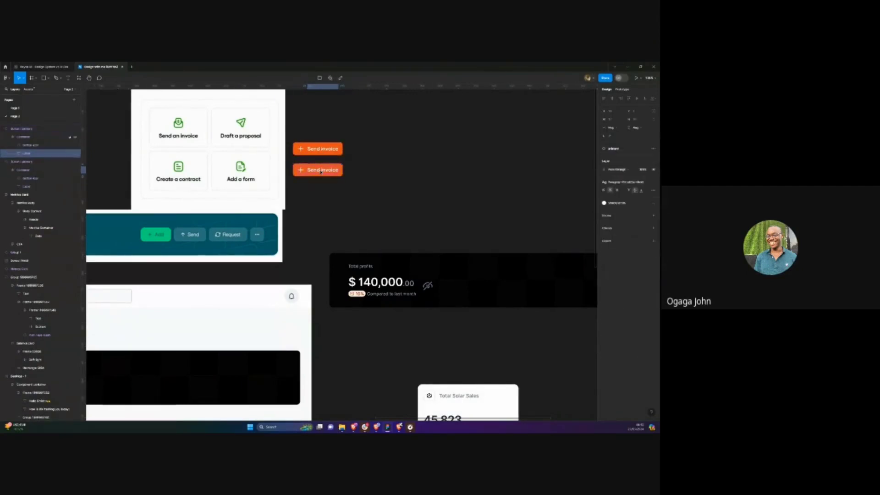
pyautogui.write('C')
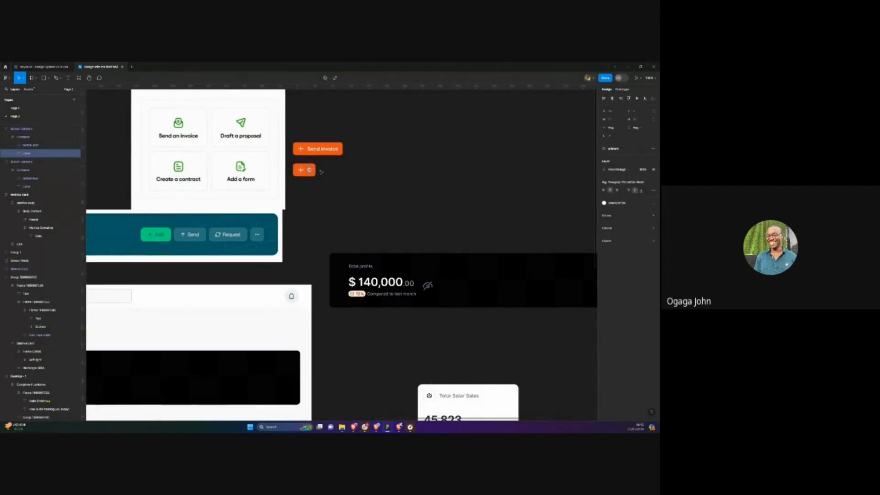
pyautogui.write('reate proposal')
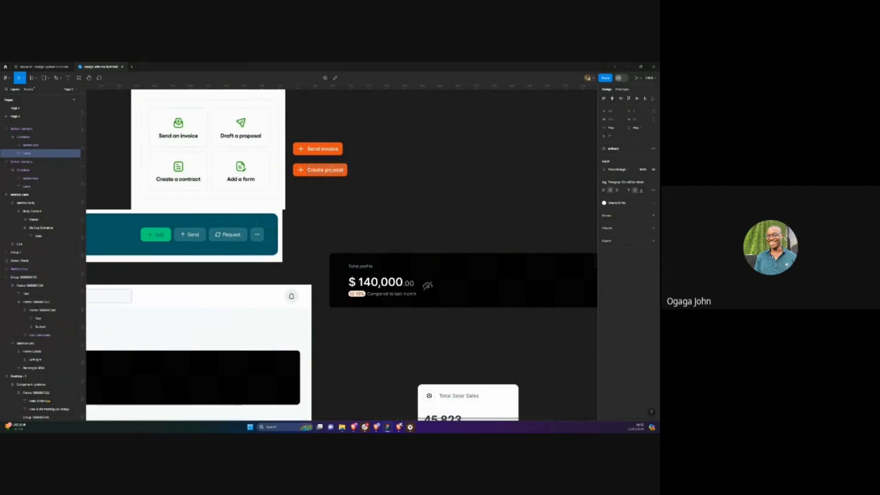
pyautogui.hotkey('ctrl', 'b')
pyautogui.click(351, 171)
# Duplicate the Create proposal button just below it and relabel the copy "Create contract"
pyautogui.click(328, 173)
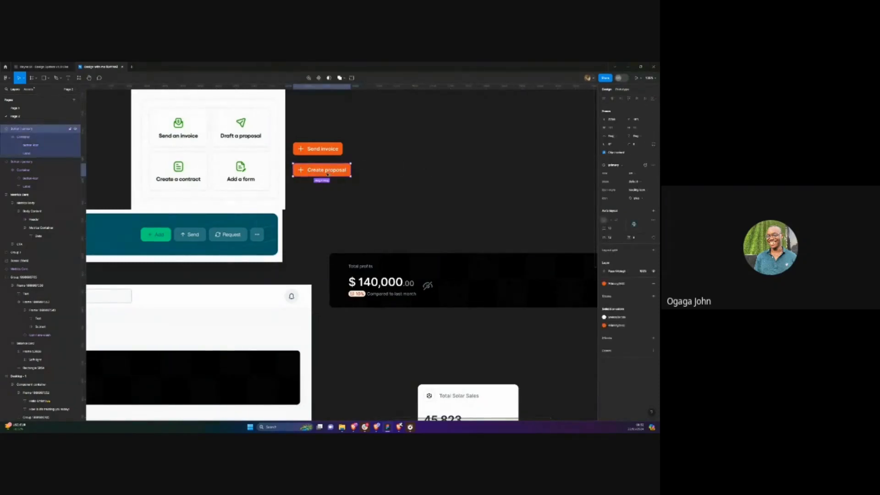
pyautogui.moveTo(328, 174); pyautogui.dragTo(326, 191)
pyautogui.doubleClick(326, 192)
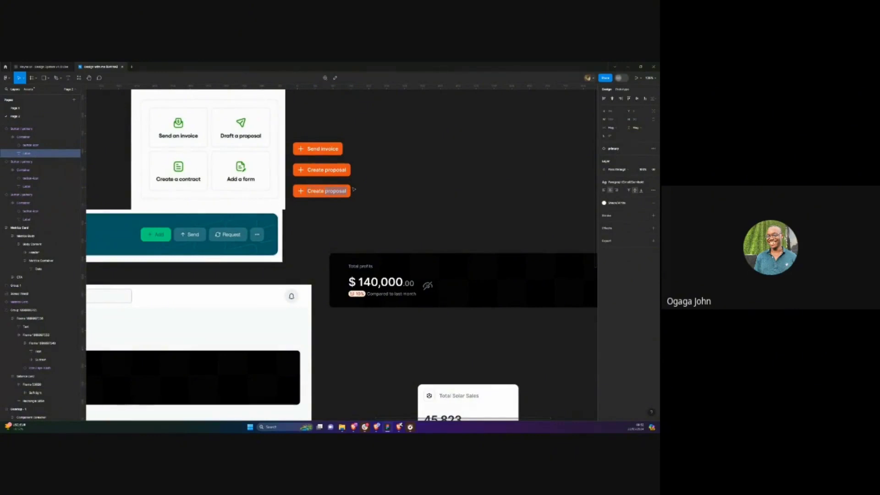
pyautogui.write('CONTRACT')
pyautogui.press('BackSpace')
pyautogui.press('BackSpace')
pyautogui.press('BackSpace')
pyautogui.press('BackSpace')
pyautogui.press('BackSpace')
pyautogui.press('BackSpace')
pyautogui.press('BackSpace')
pyautogui.press('BackSpace')
pyautogui.write('contractt')
pyautogui.click(396, 172)
# Wrap the three orange buttons in an auto layout and make it horizontal
pyautogui.hotkey('shift', '1')
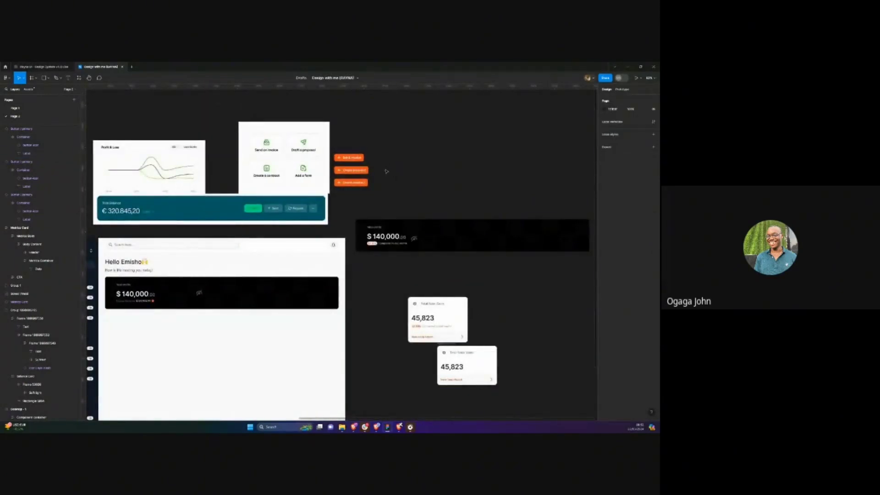
pyautogui.moveTo(375, 196); pyautogui.dragTo(348, 156)
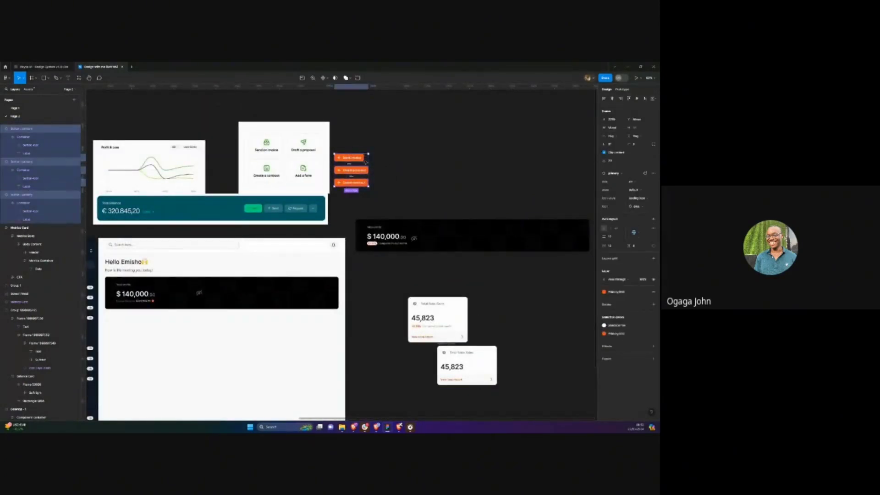
pyautogui.hotkey('shift', 'a')
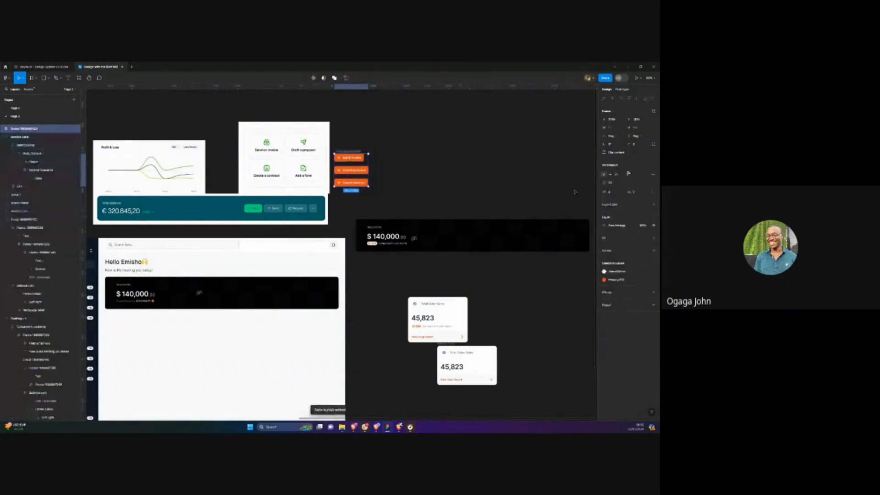
pyautogui.click(610, 174)
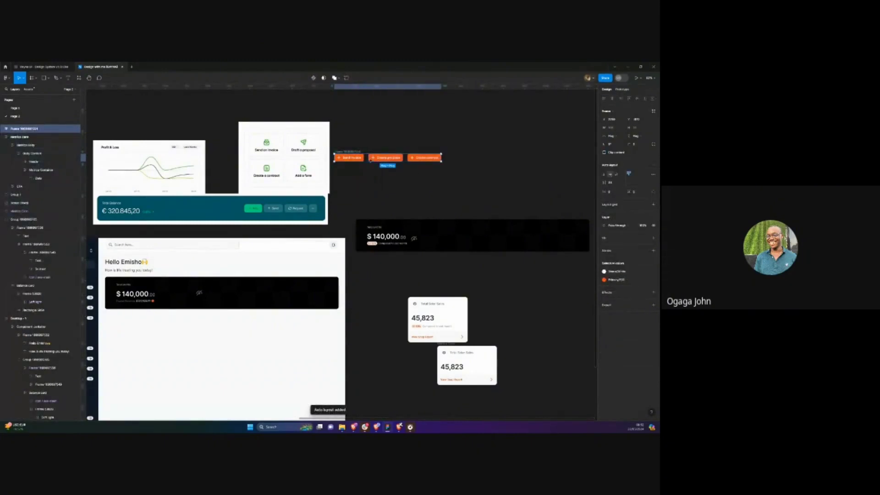
pyautogui.press('Return')
pyautogui.press('Escape')
pyautogui.press('Escape')
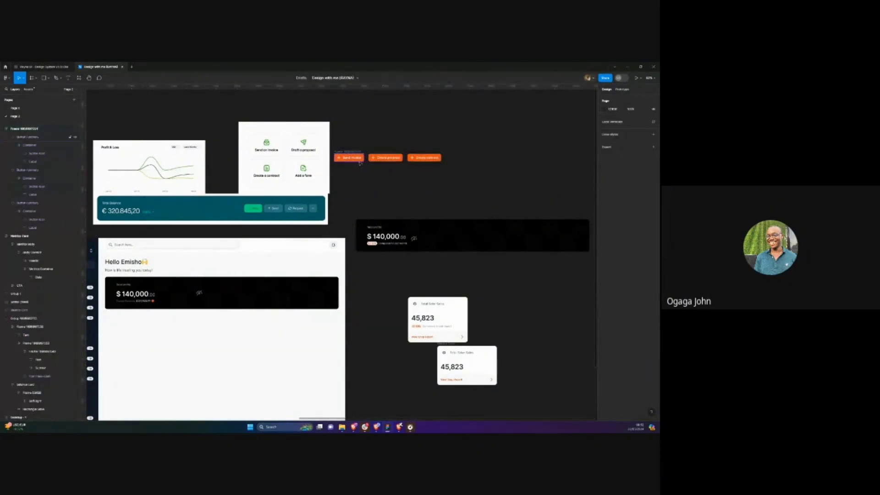
# Move the button row into the edited Total profits card's group and place it near the card's right end, vertically centred
pyautogui.moveTo(352, 153); pyautogui.dragTo(422, 184)
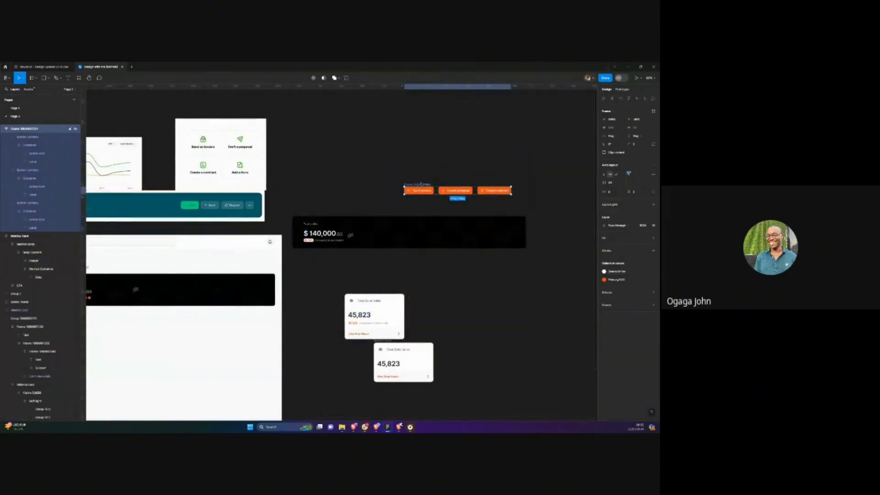
pyautogui.press('Delete')
pyautogui.click(325, 223)
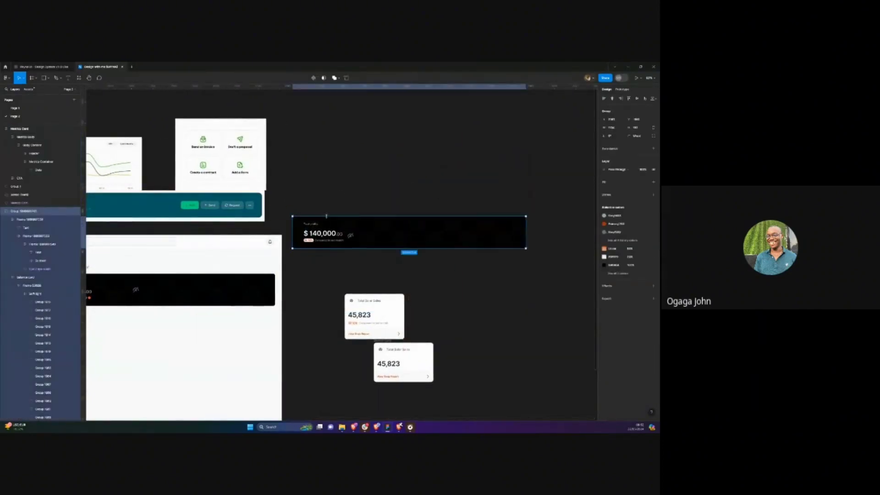
pyautogui.hotkey('ctrl', 'v')
pyautogui.scroll(5, 450, 232)
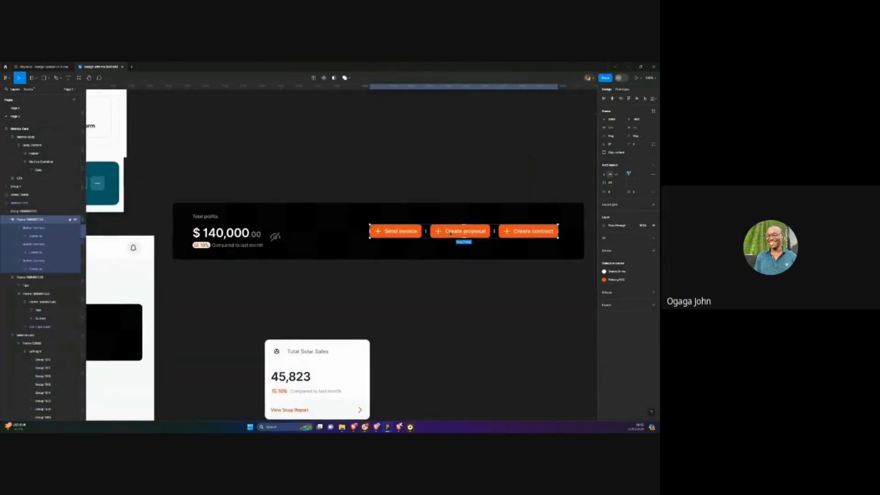
pyautogui.moveTo(450, 232); pyautogui.dragTo(467, 236)
pyautogui.hscroll(3, 465, 234)
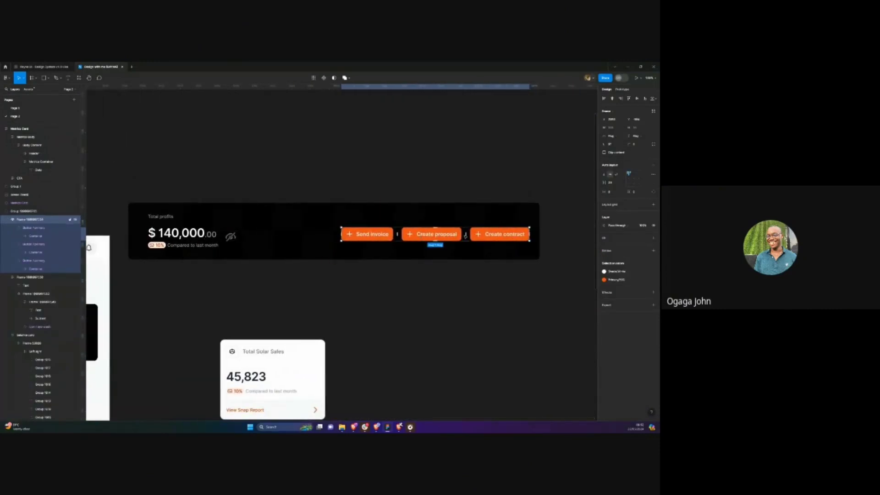
pyautogui.hscroll(1, 465, 235)
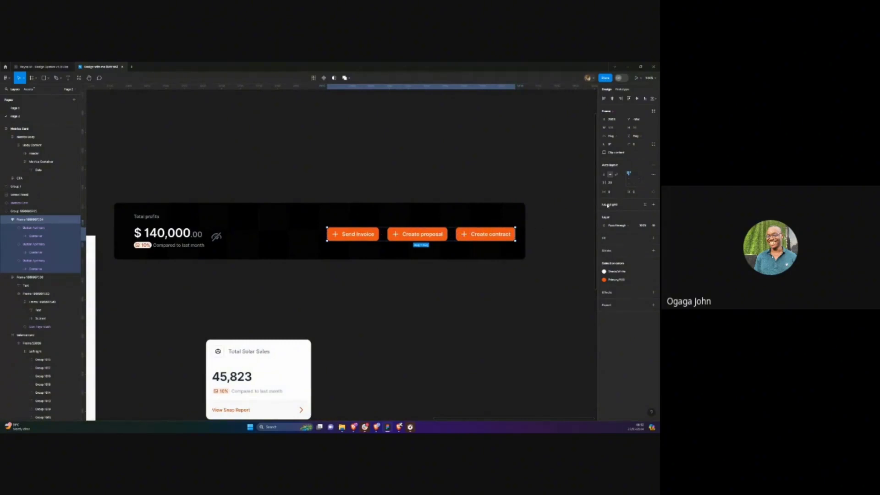
pyautogui.click(487, 234)
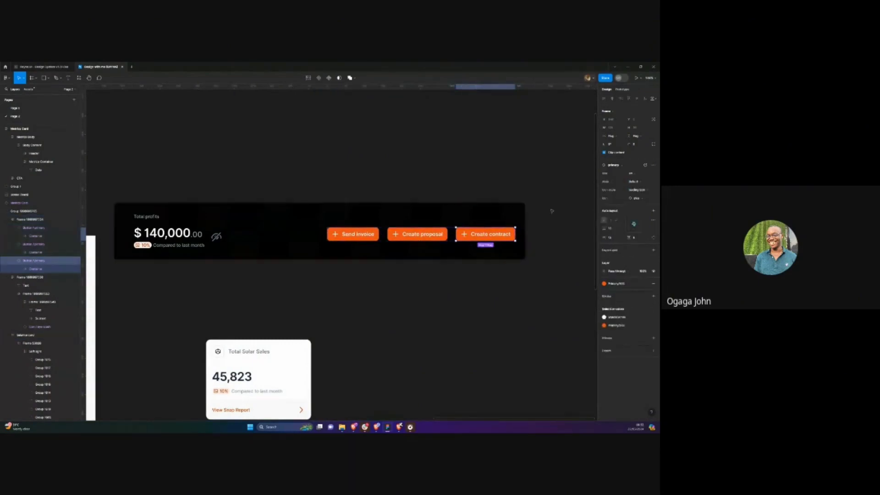
pyautogui.click(616, 285)
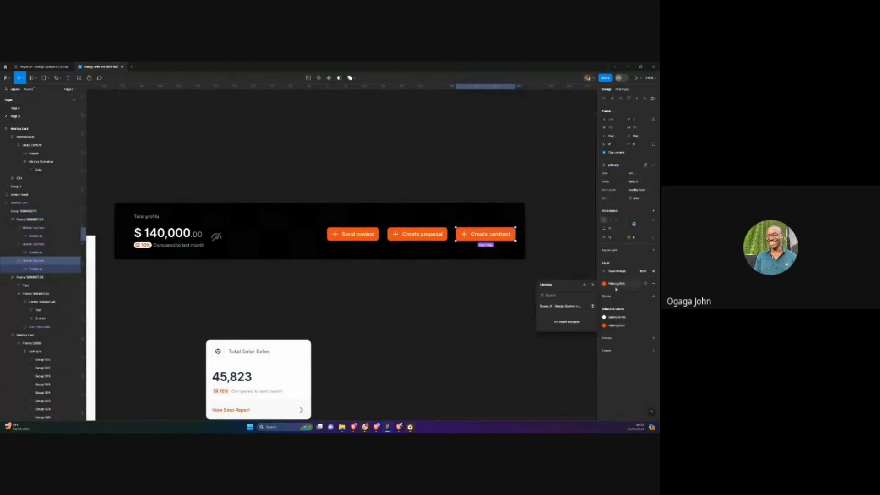
pyautogui.click(616, 289)
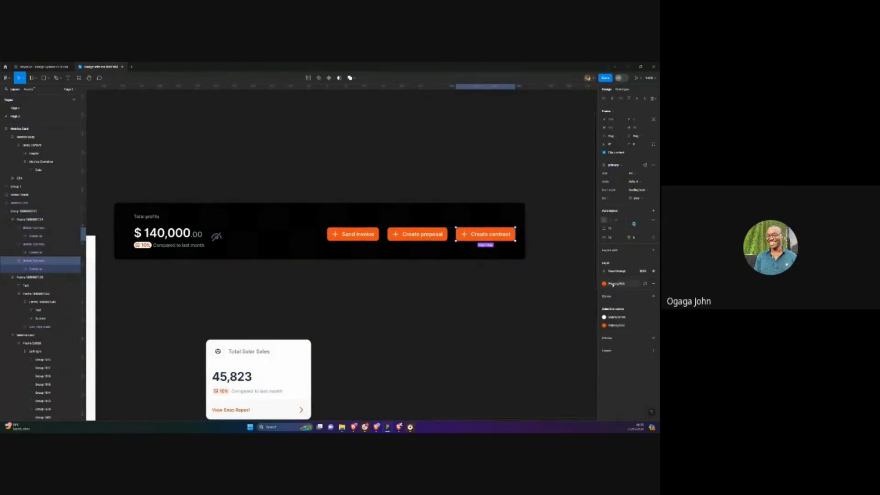
pyautogui.click(454, 281)
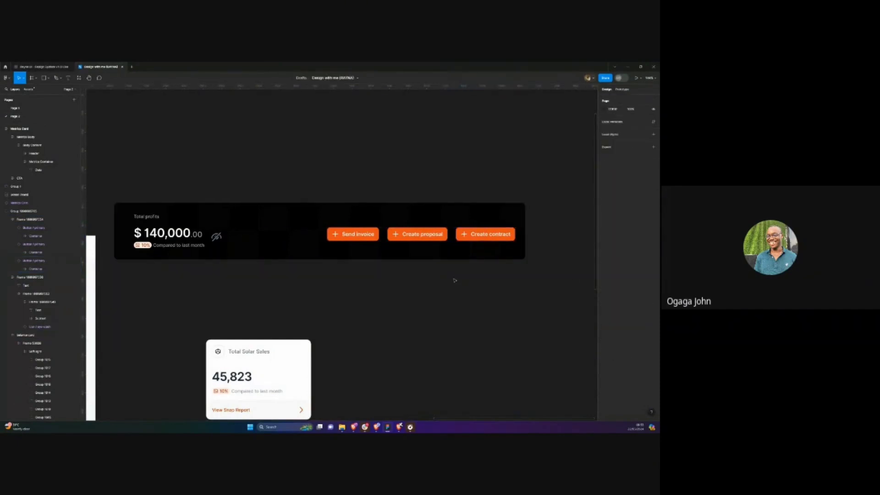
# Delete the crossed-out eye icon beside the $140,000.00 amount on the edited Total profits card
pyautogui.scroll(-5, 454, 274)
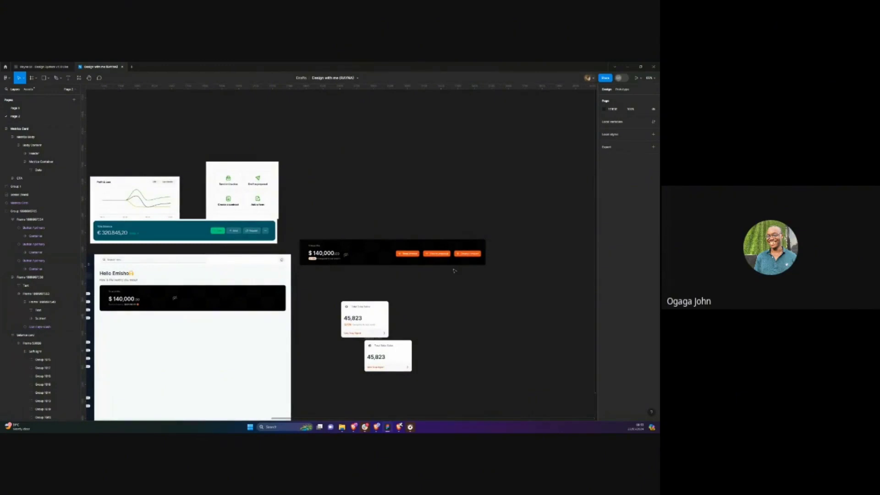
pyautogui.scroll(5, 453, 256)
pyautogui.scroll(-3, 452, 256)
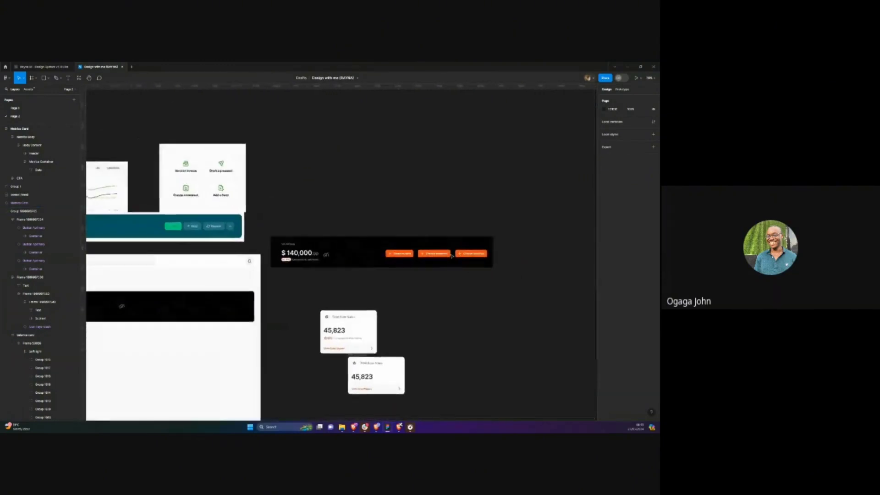
pyautogui.scroll(-3, 452, 255)
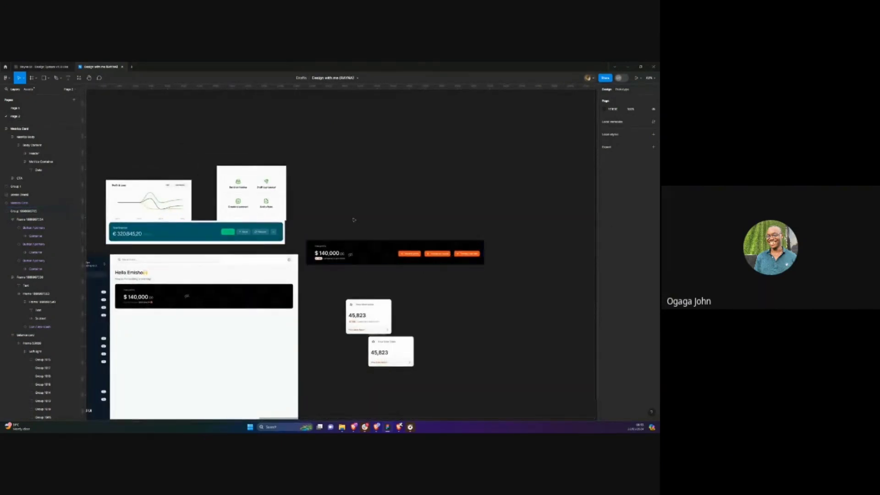
pyautogui.click(361, 251)
pyautogui.scroll(5, 360, 251)
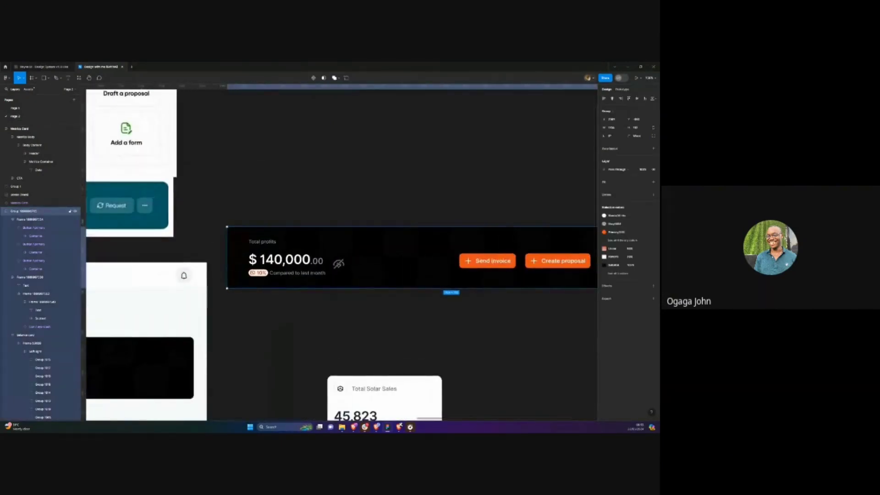
pyautogui.click(339, 263)
pyautogui.click(338, 264)
pyautogui.click(341, 215)
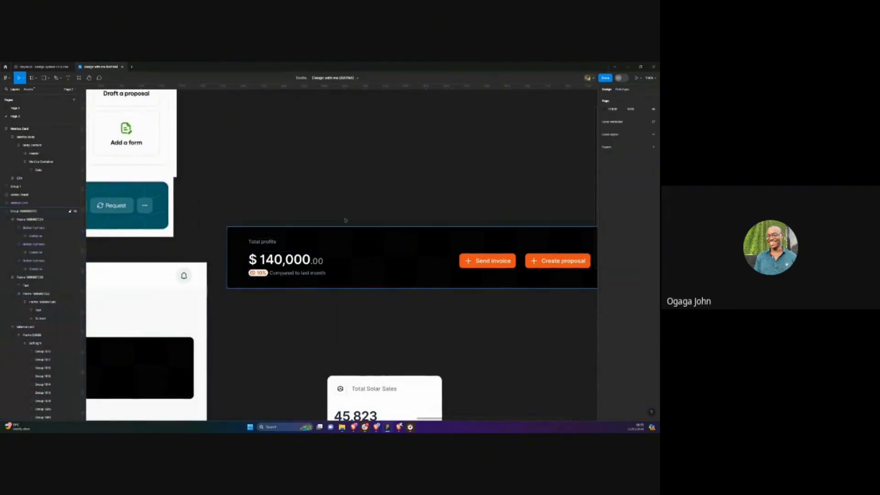
# Switch to the Rayna UI design system file, clear the layer search and go to its Chips page
pyautogui.scroll(-5, 342, 216)
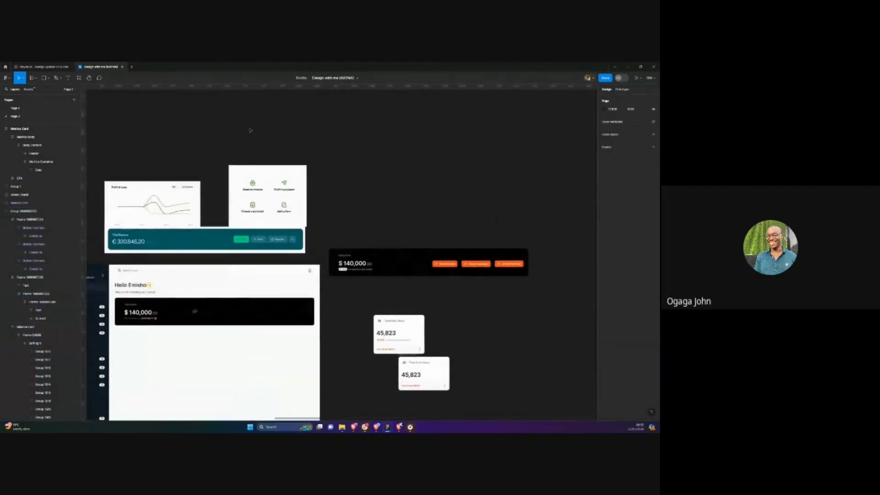
pyautogui.click(43, 67)
pyautogui.scroll(-5, 108, 152)
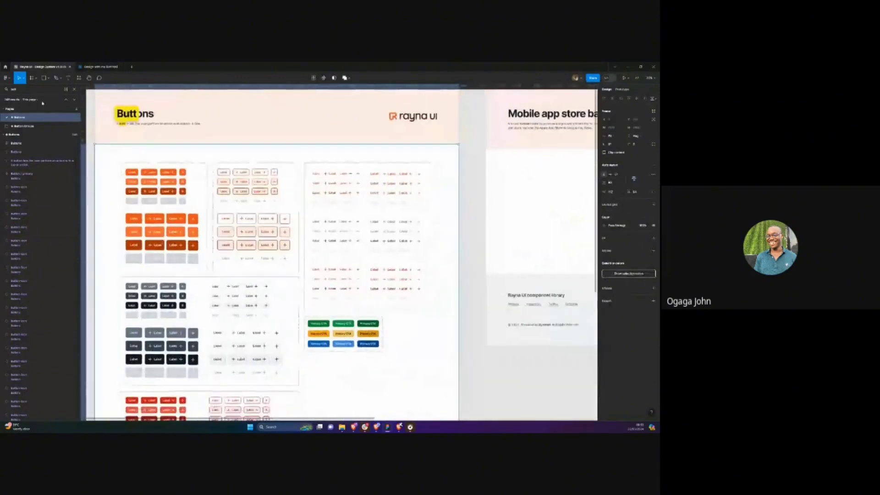
pyautogui.click(73, 90)
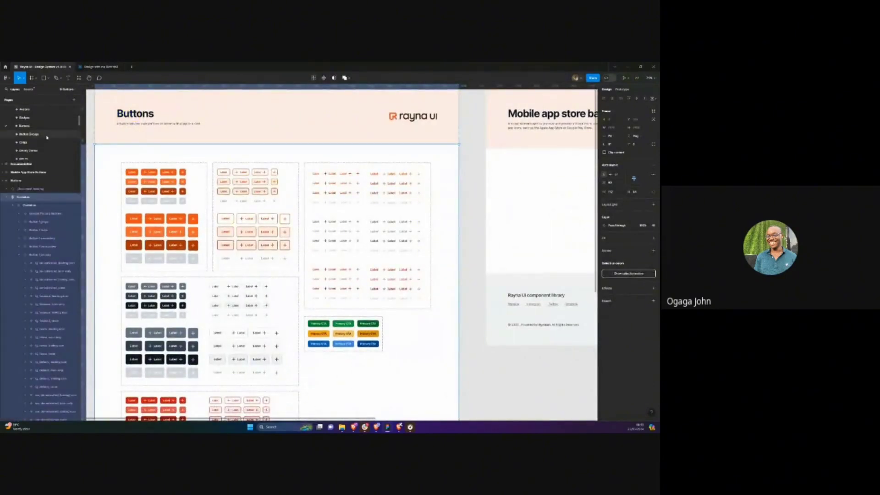
pyautogui.scroll(-3, 47, 137)
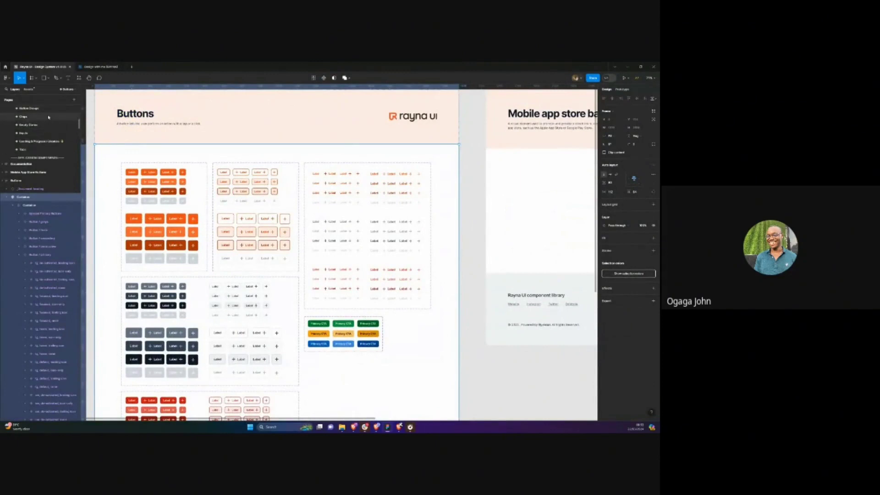
pyautogui.click(49, 117)
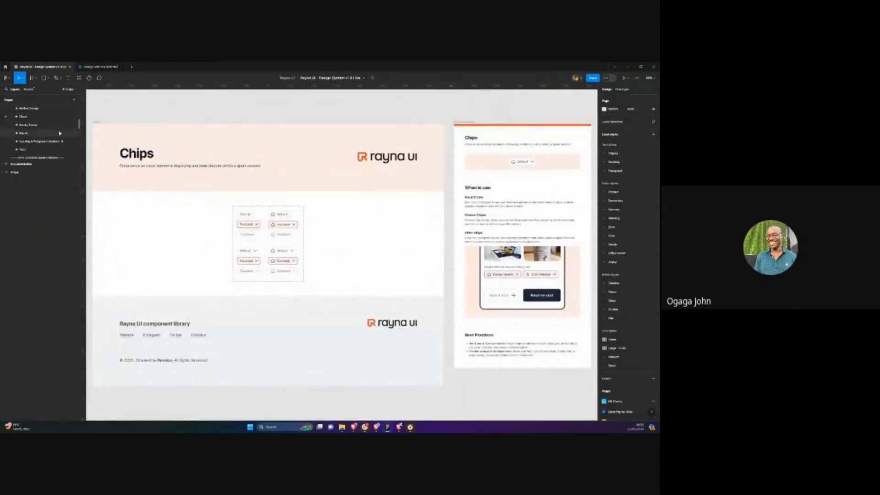
# Copy the Default chip variant that has both a home icon and a dropdown chevron
pyautogui.scroll(3, 274, 260)
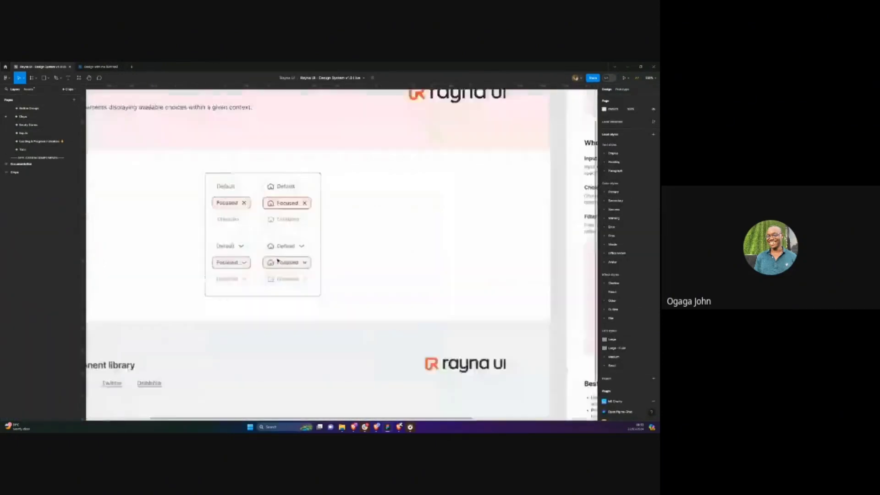
pyautogui.scroll(-5, 286, 259)
pyautogui.scroll(5, 294, 252)
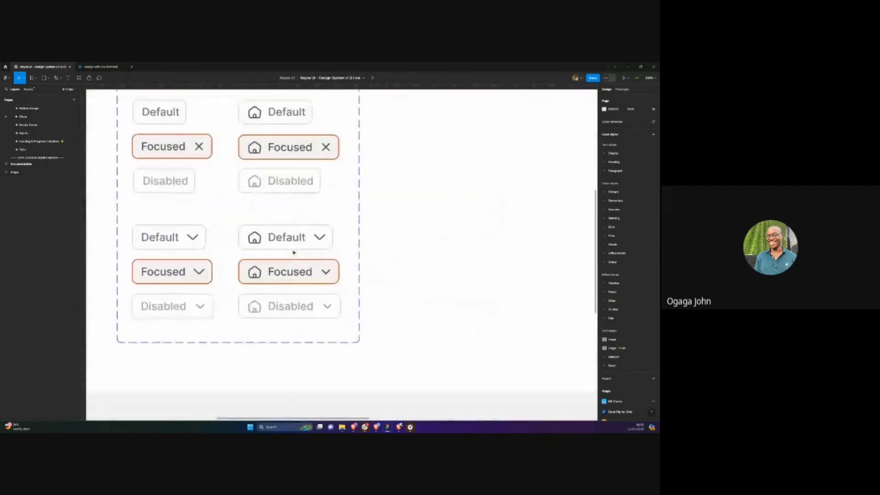
pyautogui.click(292, 243)
pyautogui.click(292, 243)
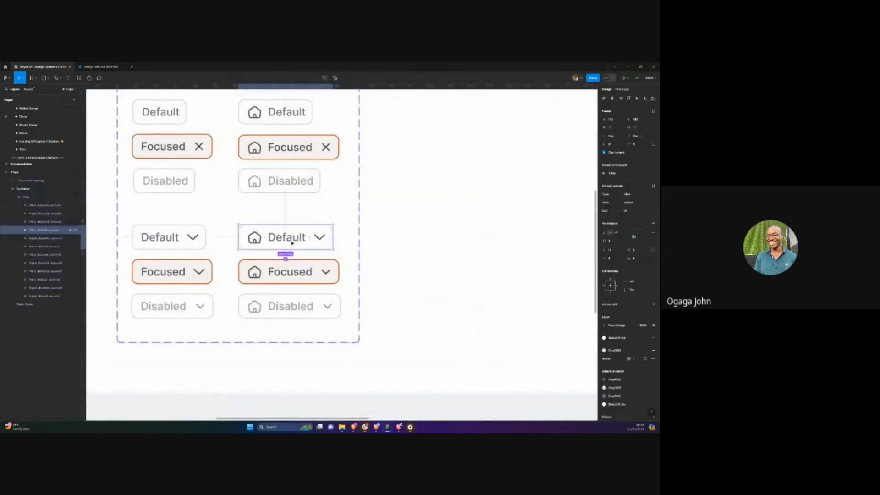
# Switch back to the Design with me (RAYNA) file and paste the chip just above the edited Total profits card
pyautogui.click(100, 67)
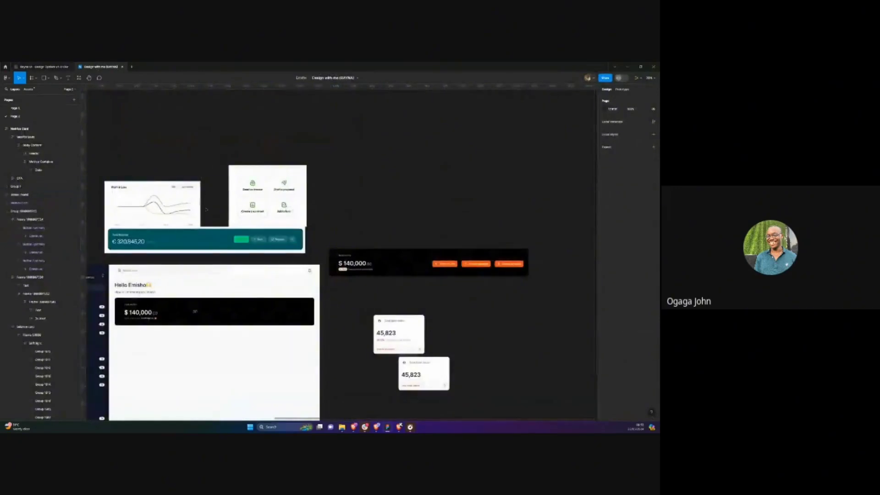
pyautogui.hscroll(-2, 186, 190)
pyautogui.scroll(5, 185, 190)
pyautogui.scroll(-5, 188, 188)
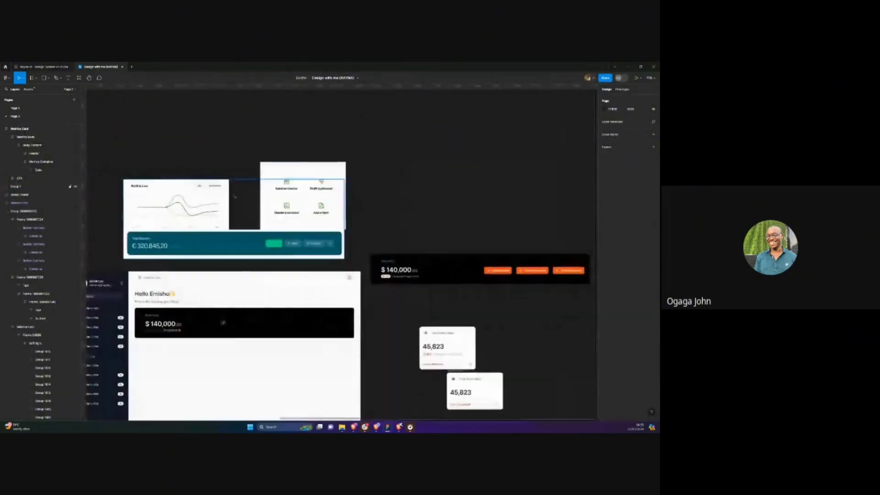
pyautogui.scroll(2, 449, 234)
pyautogui.hscroll(1, 392, 236)
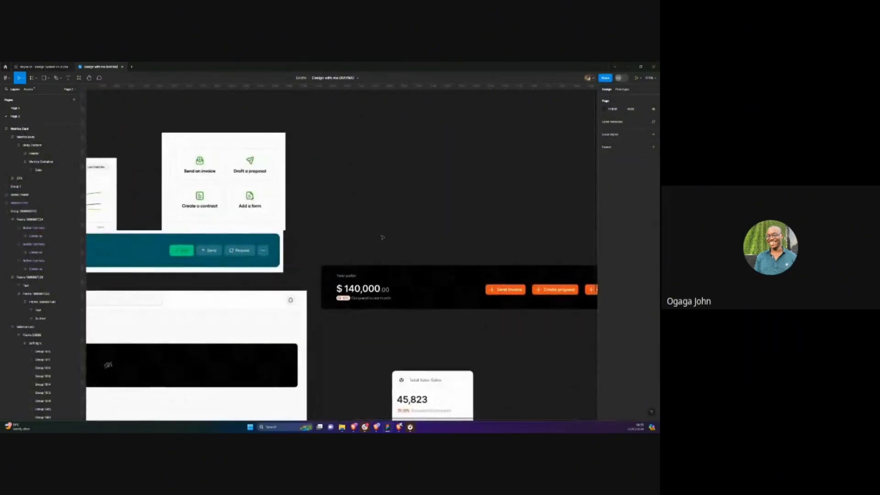
pyautogui.click(340, 253)
pyautogui.scroll(3, 340, 252)
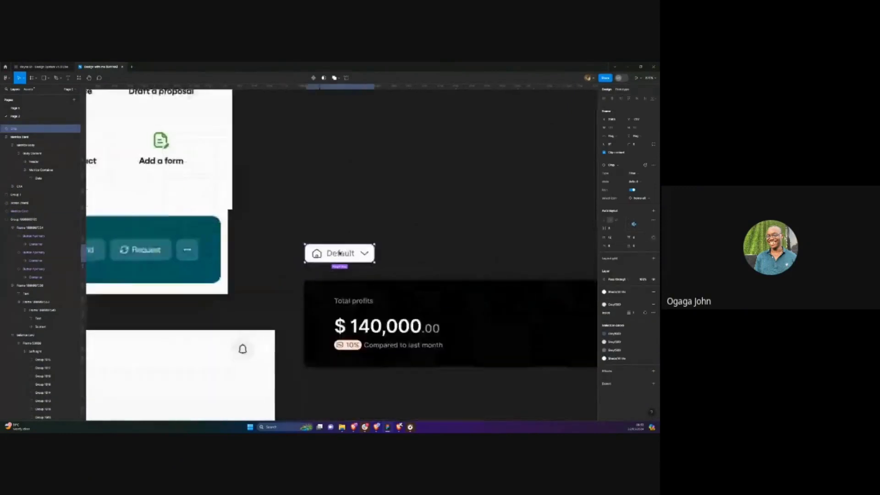
# Compare the pasted chip with the reference chart's filters and turn off its leading home icon
pyautogui.scroll(-5, 340, 253)
pyautogui.scroll(5, 161, 200)
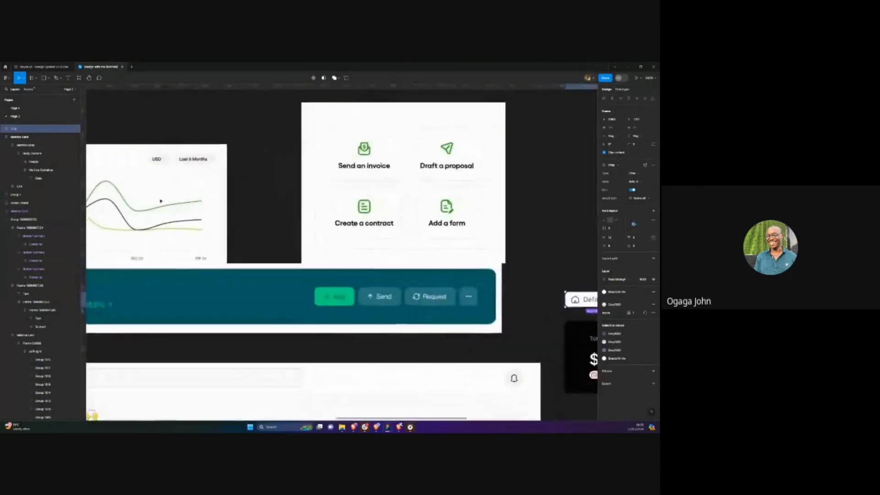
pyautogui.scroll(-4, 161, 201)
pyautogui.scroll(5, 308, 220)
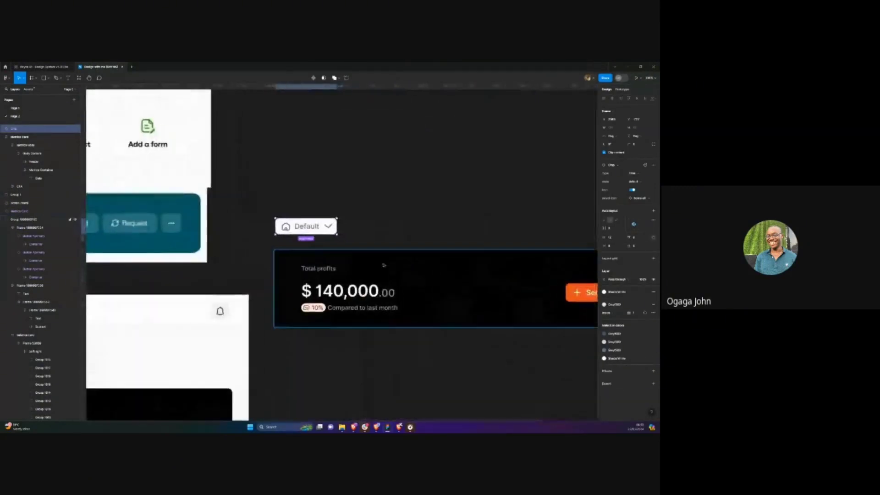
pyautogui.click(633, 190)
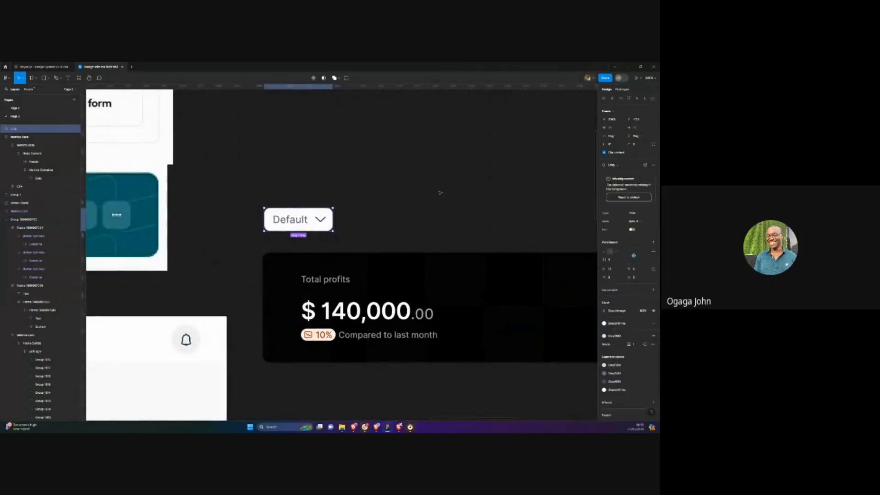
# Relabel the chip above the Total profits card "USD"
pyautogui.scroll(-4, 296, 221)
pyautogui.scroll(4, 297, 219)
pyautogui.scroll(2, 297, 220)
pyautogui.doubleClick(296, 219)
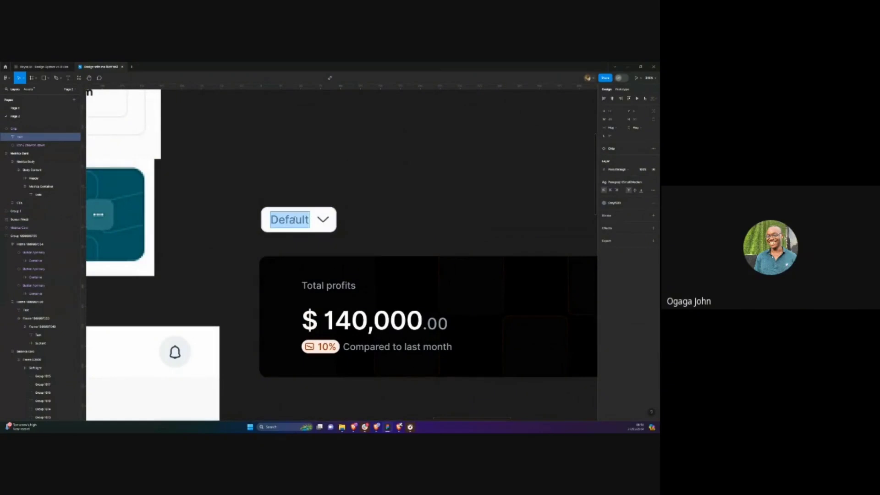
pyautogui.write('G')
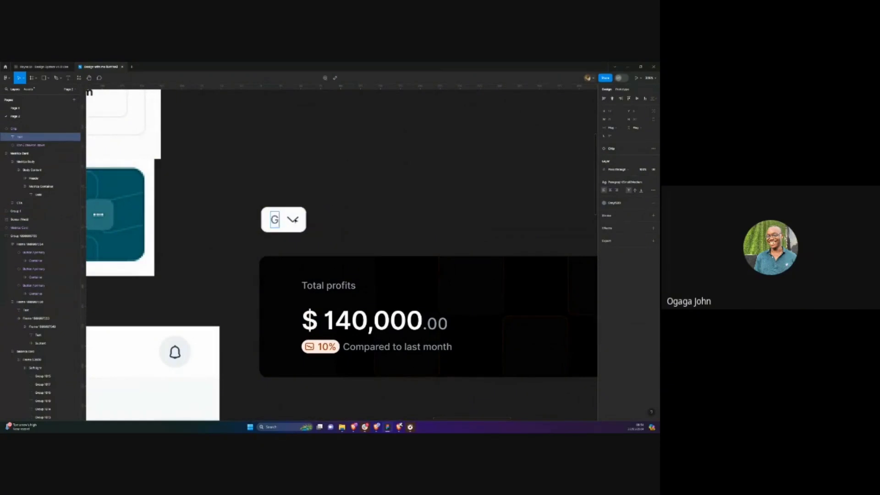
pyautogui.press('BackSpace')
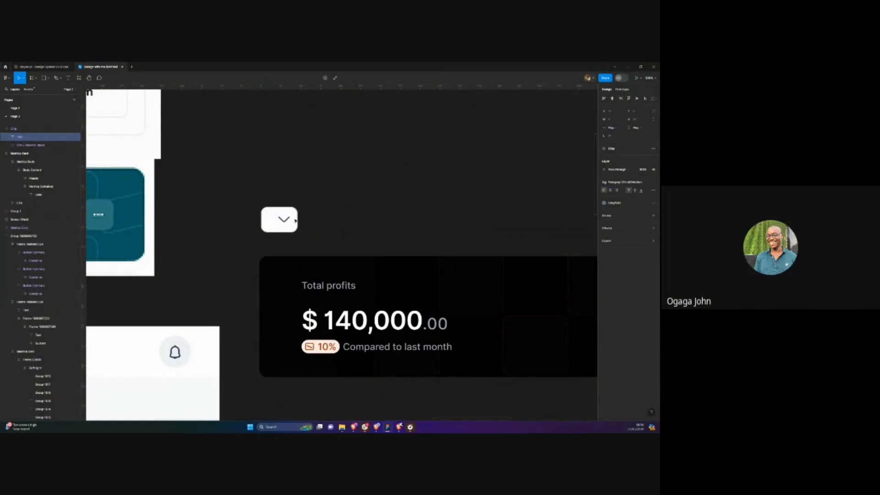
pyautogui.write('USD')
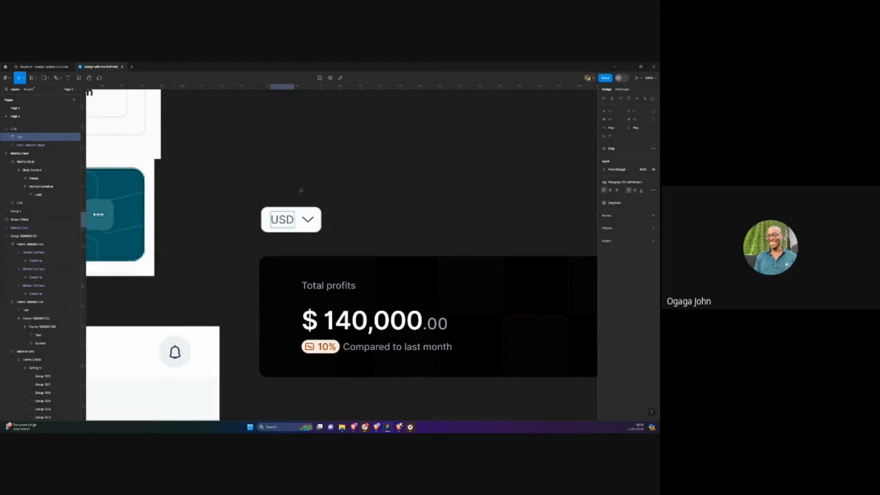
pyautogui.press('Escape')
pyautogui.press('Escape')
# Duplicate the USD chip beside the original, with a small gap, and relabel the copy "Last month"
pyautogui.scroll(-5, 365, 200)
pyautogui.scroll(-5, 365, 200)
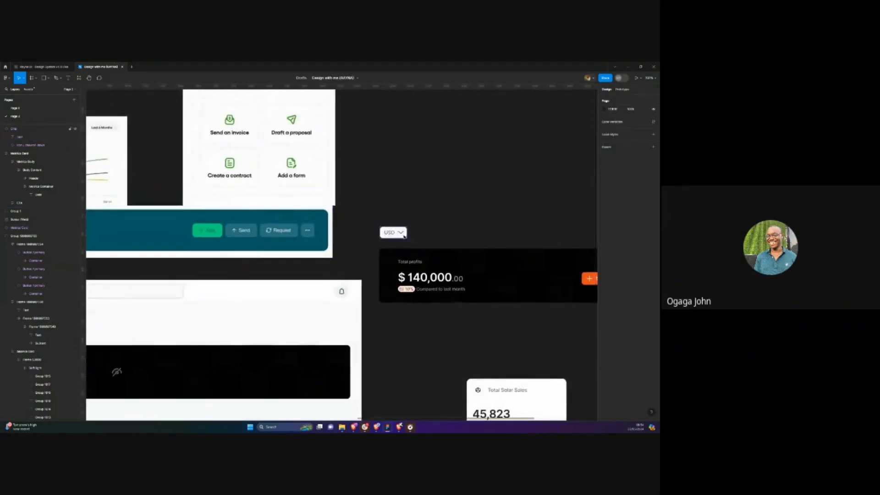
pyautogui.scroll(3, 145, 162)
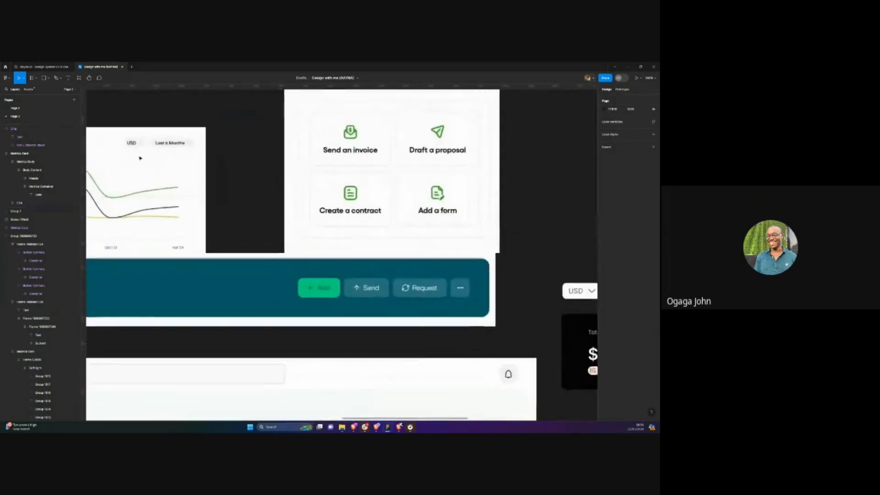
pyautogui.scroll(-5, 298, 220)
pyautogui.scroll(5, 306, 223)
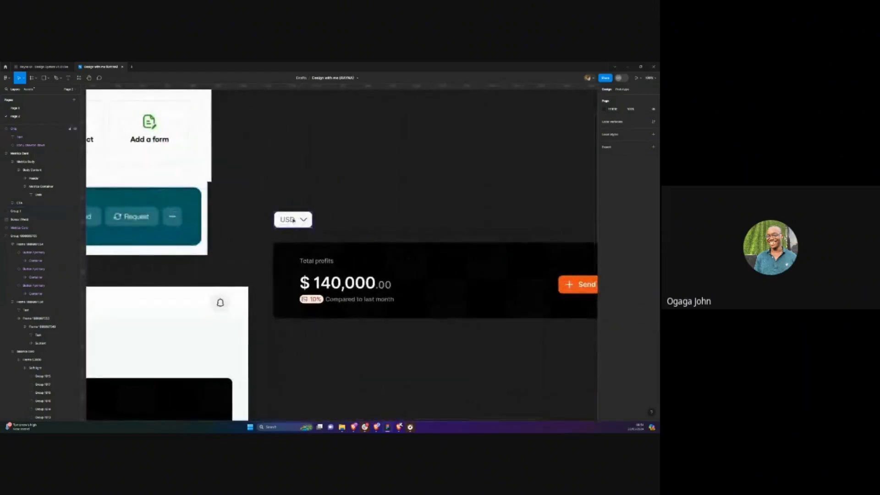
pyautogui.click(294, 221)
pyautogui.hotkey('ctrl', 'd')
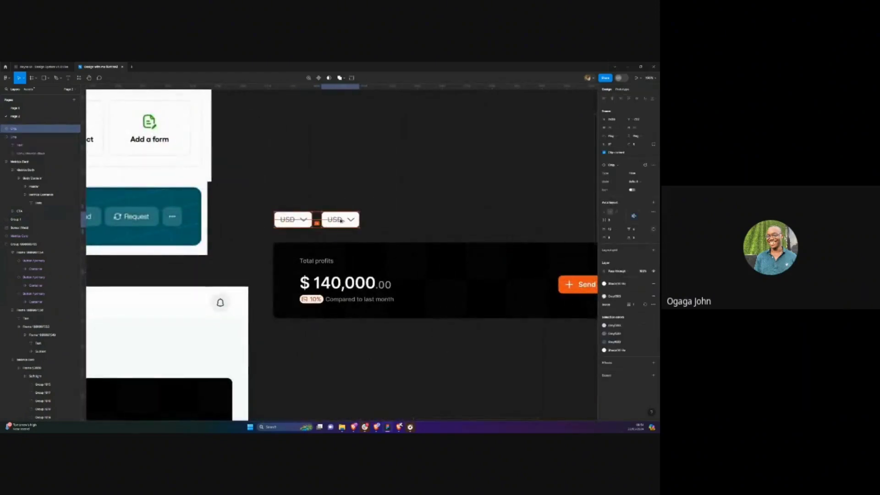
pyautogui.doubleClick(341, 220)
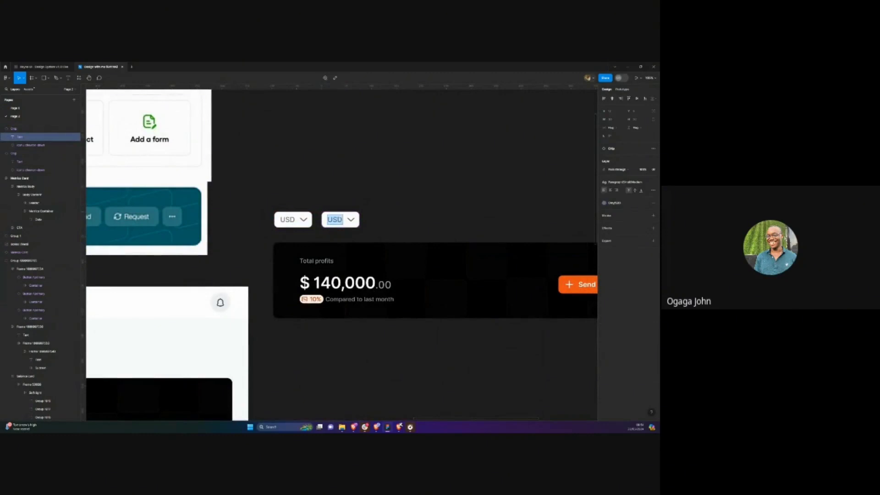
pyautogui.write('Last month')
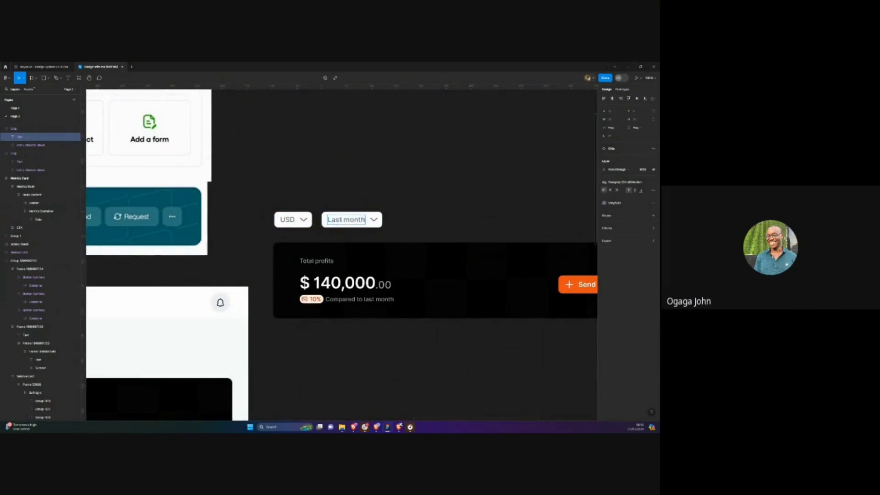
pyautogui.click(366, 204)
pyautogui.scroll(-5, 366, 204)
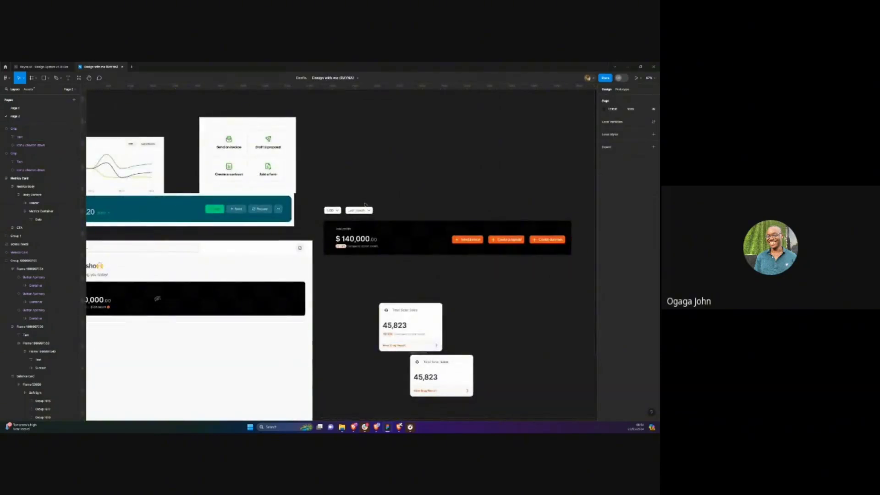
# Wrap the USD and Last month chips above the Total profits card together in one auto layout frame
pyautogui.scroll(-2, 366, 206)
pyautogui.scroll(2, 364, 209)
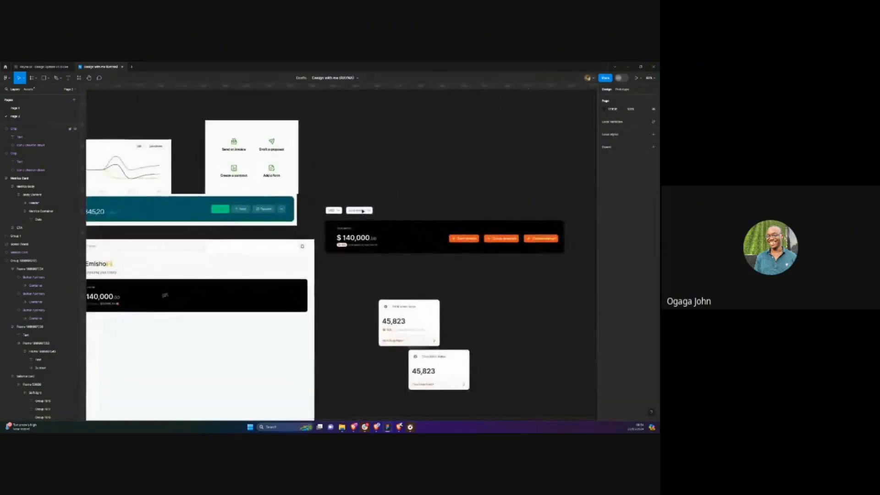
pyautogui.scroll(3, 363, 211)
pyautogui.keyDown('shift'); pyautogui.click(295, 212); pyautogui.keyUp('shift')
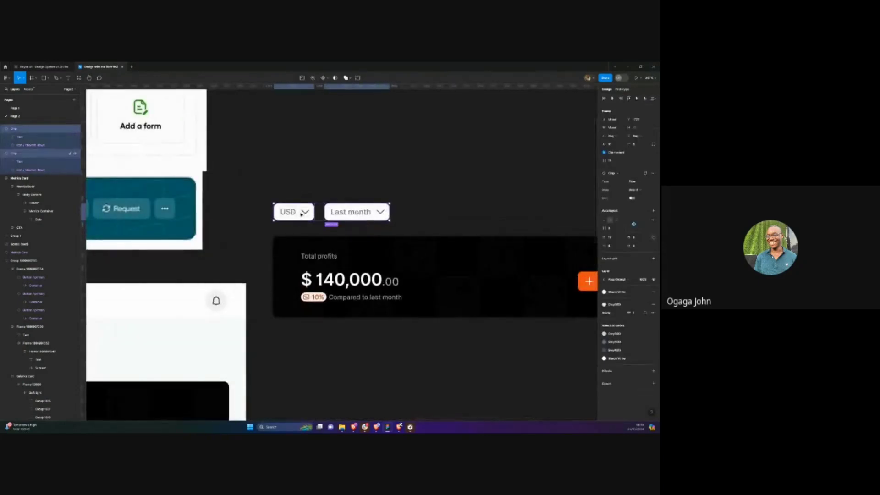
pyautogui.hotkey('shift', 'a')
pyautogui.scroll(-5, 335, 175)
pyautogui.click(336, 177)
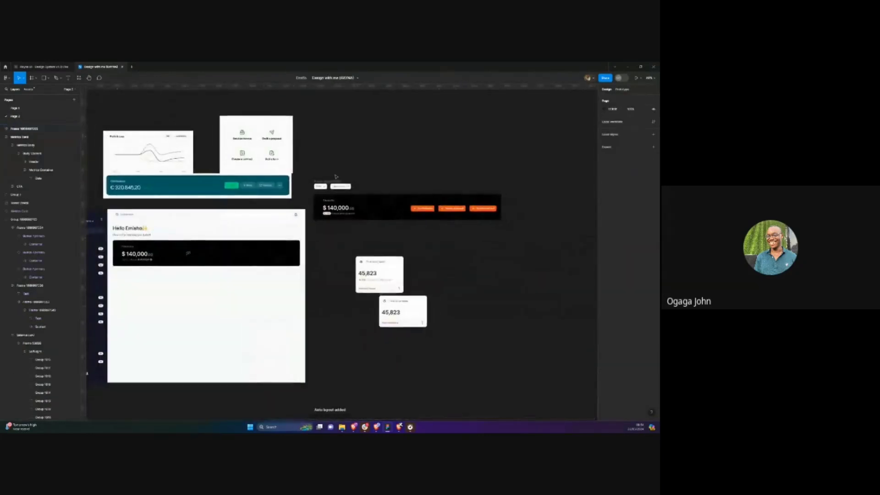
# Move the framed USD and Last month chips into the dashboard, between the greeting text and the balance card
pyautogui.scroll(4, 385, 182)
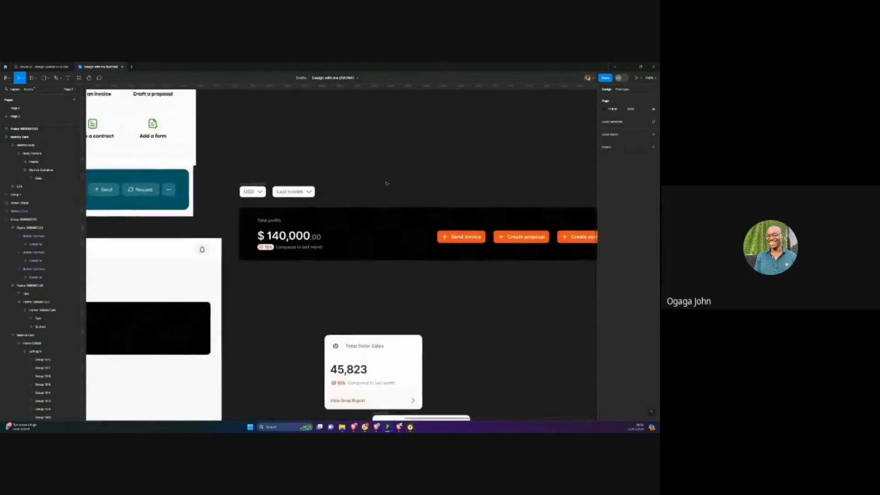
pyautogui.scroll(-4, 387, 184)
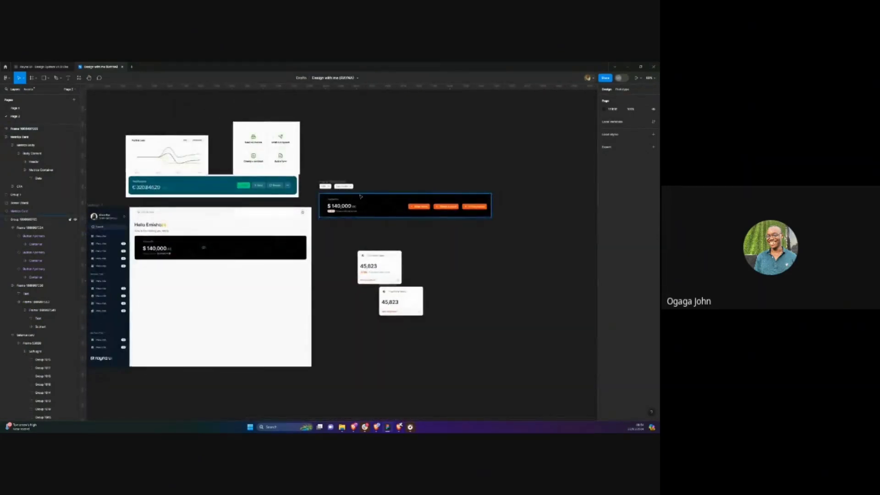
pyautogui.scroll(4, 361, 196)
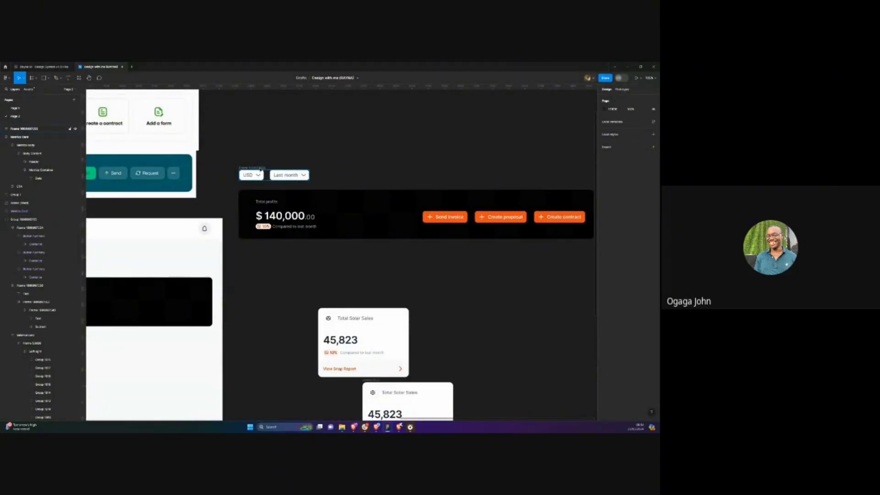
pyautogui.click(260, 170)
pyautogui.scroll(-5, 260, 169)
pyautogui.scroll(3, 260, 170)
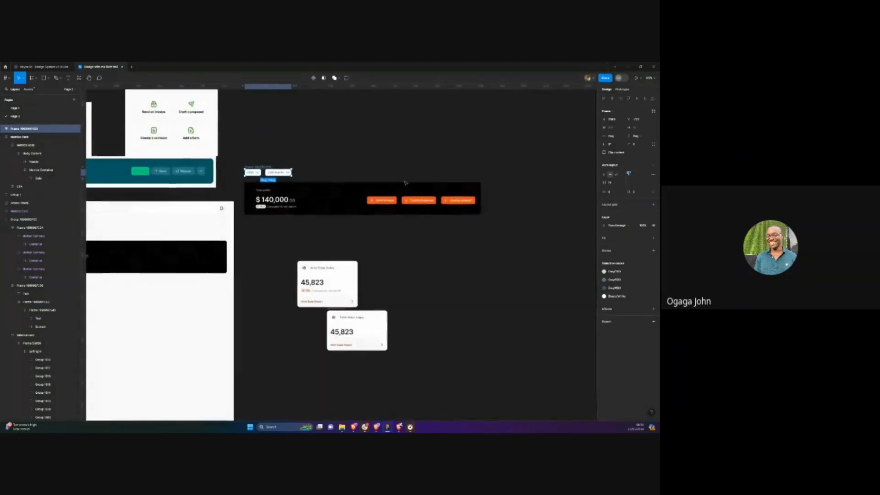
pyautogui.hscroll(-3, 436, 195)
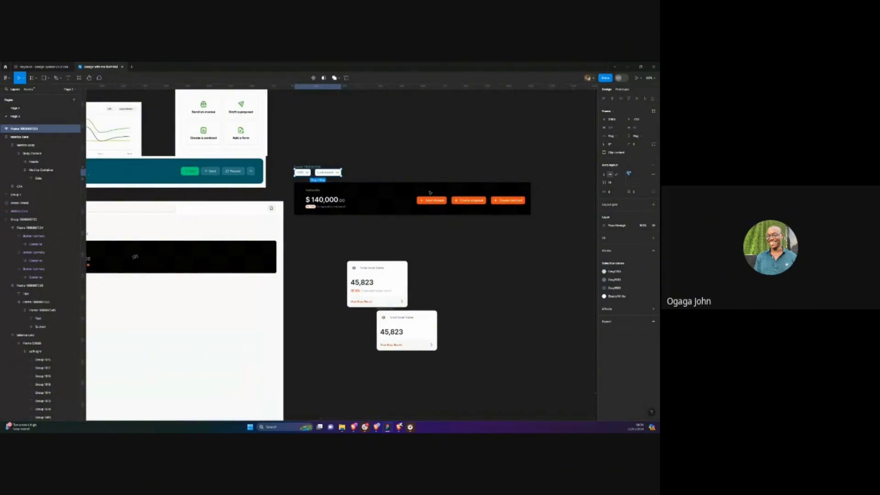
pyautogui.hscroll(-4, 380, 190)
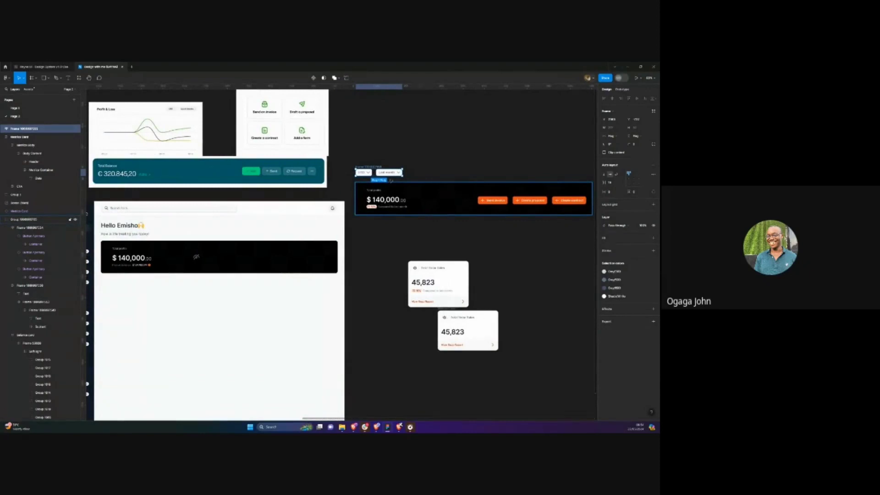
pyautogui.moveTo(390, 170); pyautogui.dragTo(438, 171)
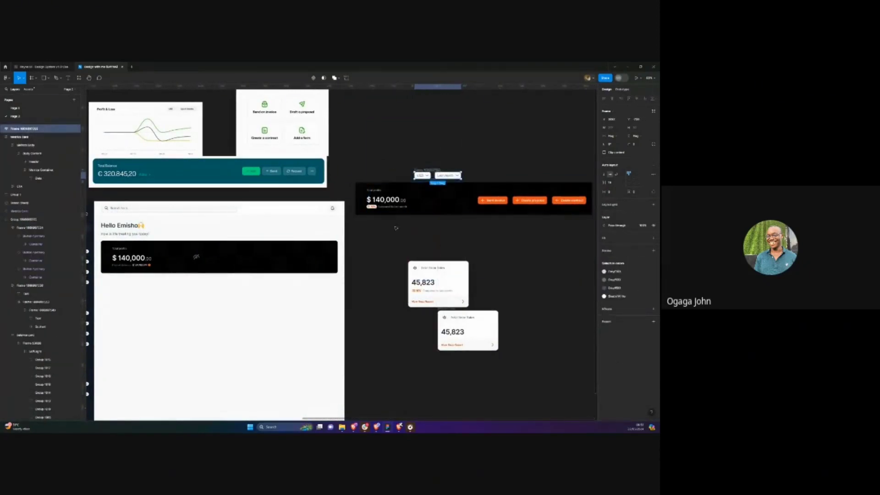
pyautogui.scroll(-3, 270, 255)
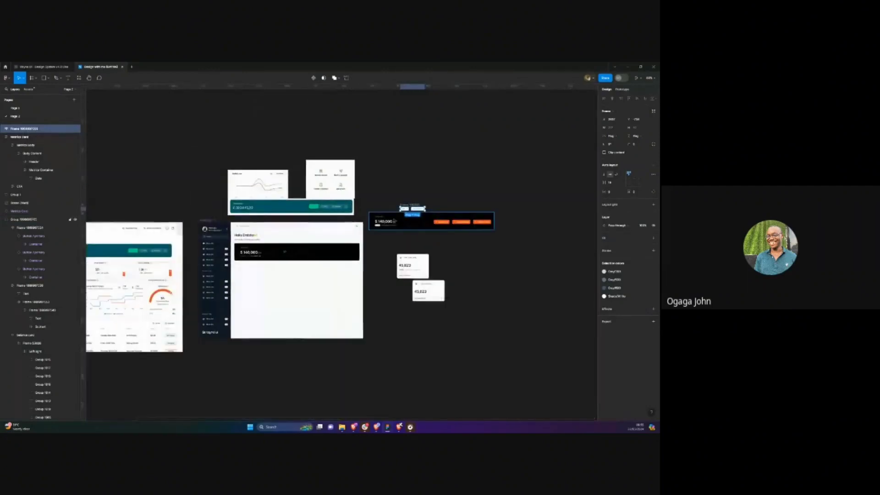
pyautogui.scroll(2, 270, 254)
pyautogui.scroll(1, 408, 220)
pyautogui.scroll(-2, 408, 220)
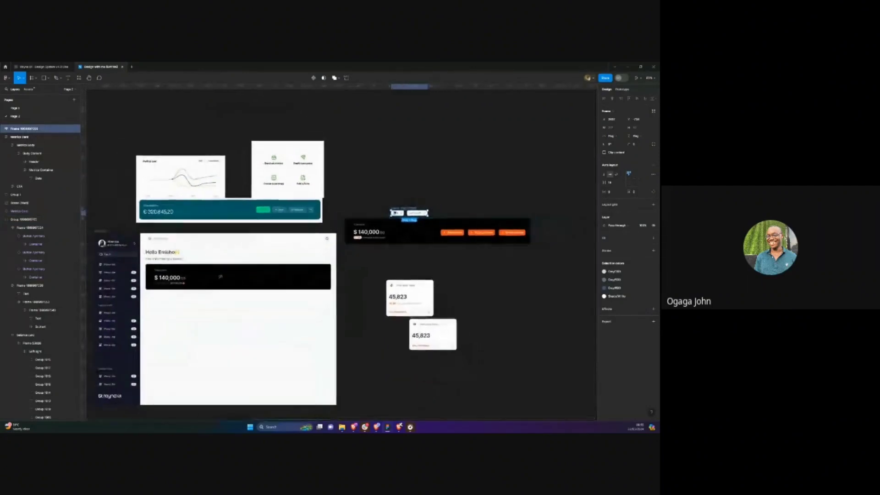
pyautogui.moveTo(407, 212); pyautogui.dragTo(291, 261)
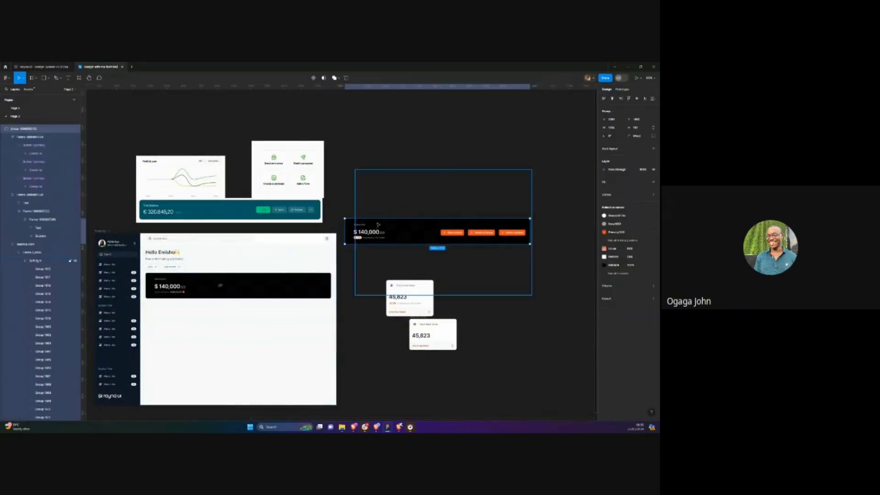
# Replace the dashboard's old balance card with the edited Total profits card that has the three orange action buttons
pyautogui.press('Delete')
pyautogui.click(224, 291)
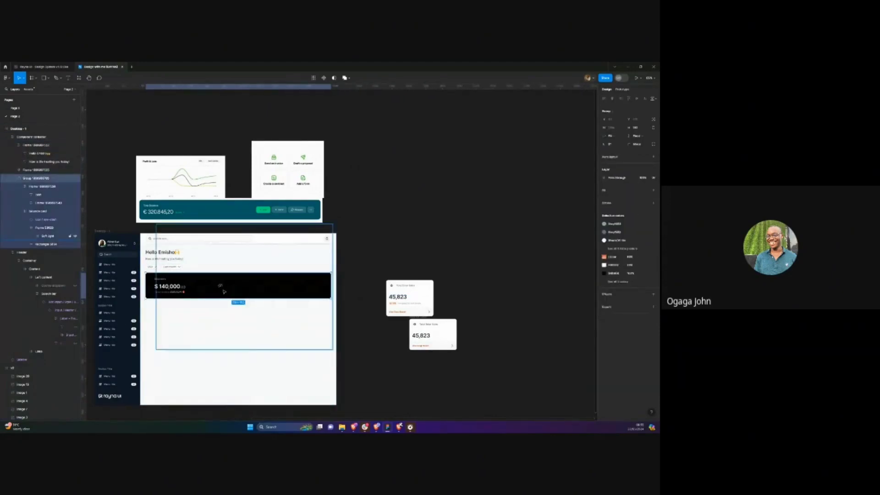
pyautogui.hotkey('ctrl', 'z')
pyautogui.click(371, 262)
pyautogui.hscroll(-3, 229, 278)
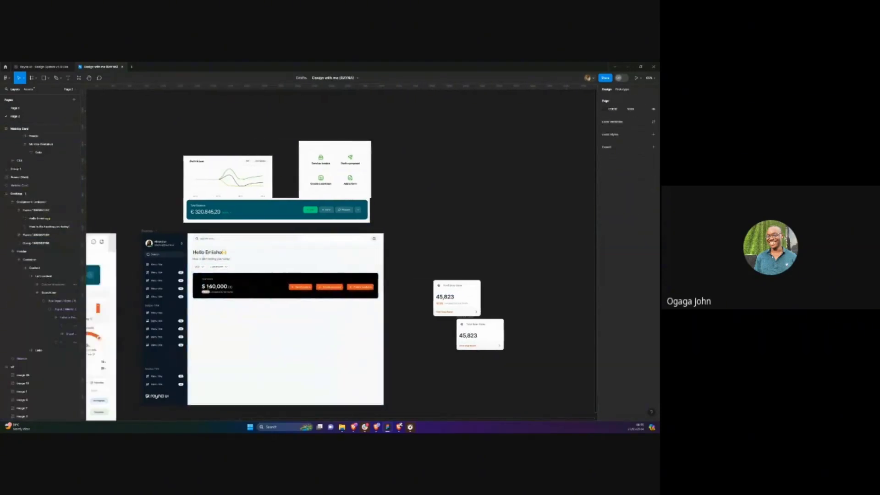
# Select the dashboard's content container that holds the greeting, the filter chips and the Total profits card
pyautogui.scroll(5, 229, 278)
pyautogui.scroll(3, 229, 279)
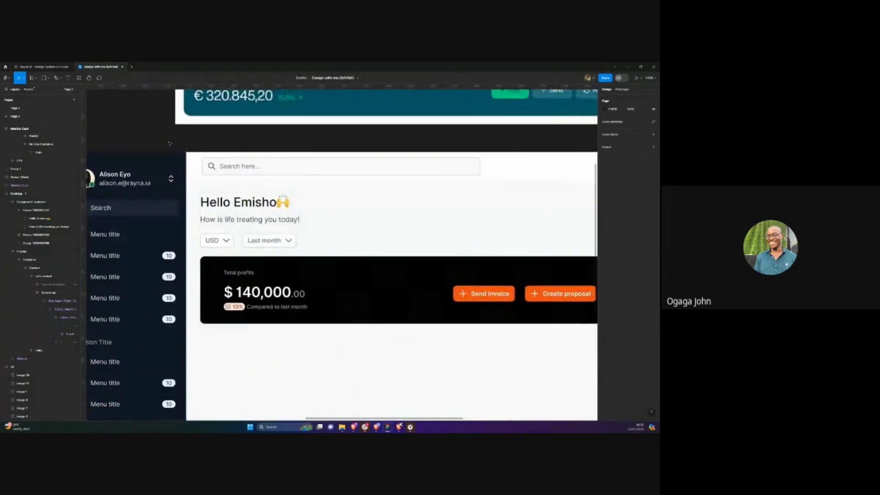
pyautogui.scroll(-5, 356, 311)
pyautogui.scroll(3, 202, 237)
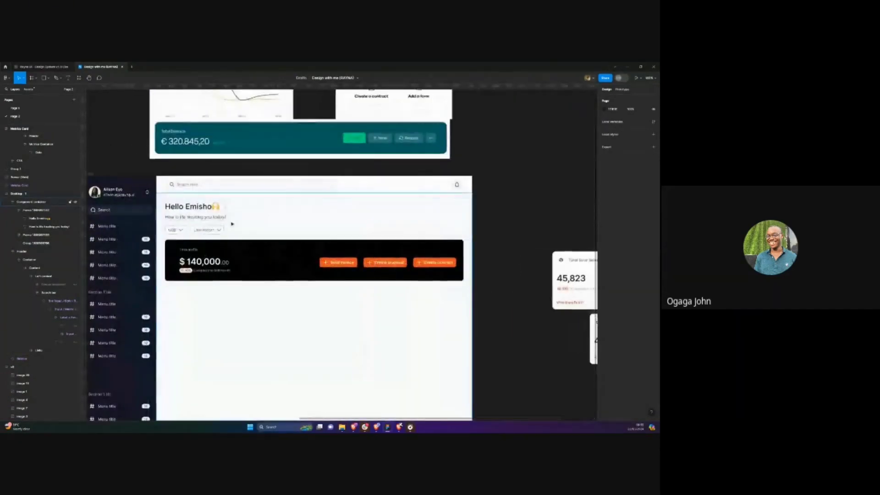
pyautogui.click(218, 230)
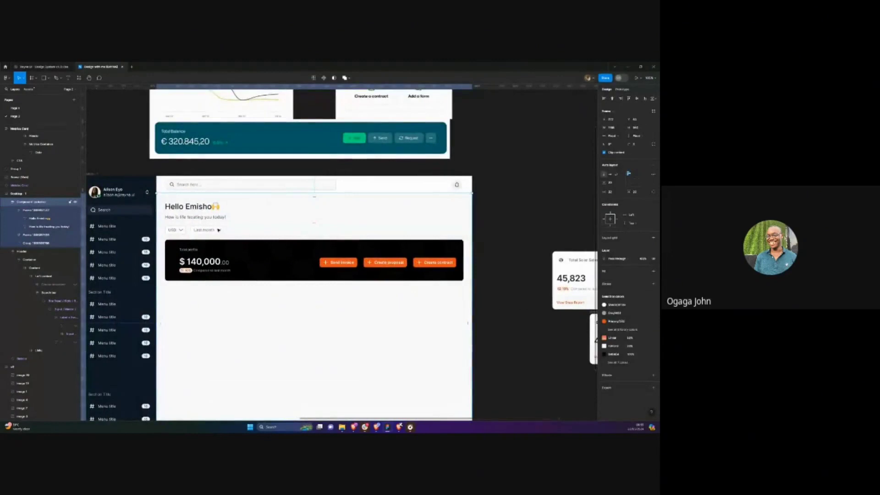
# Make the USD and Last month filter row fill its container's width and align its contents to the right
pyautogui.click(218, 229)
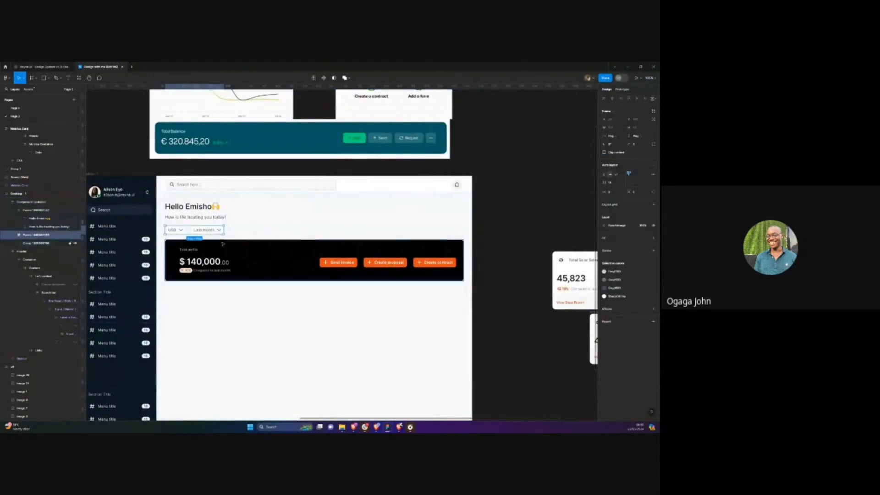
pyautogui.click(620, 127)
pyautogui.click(619, 142)
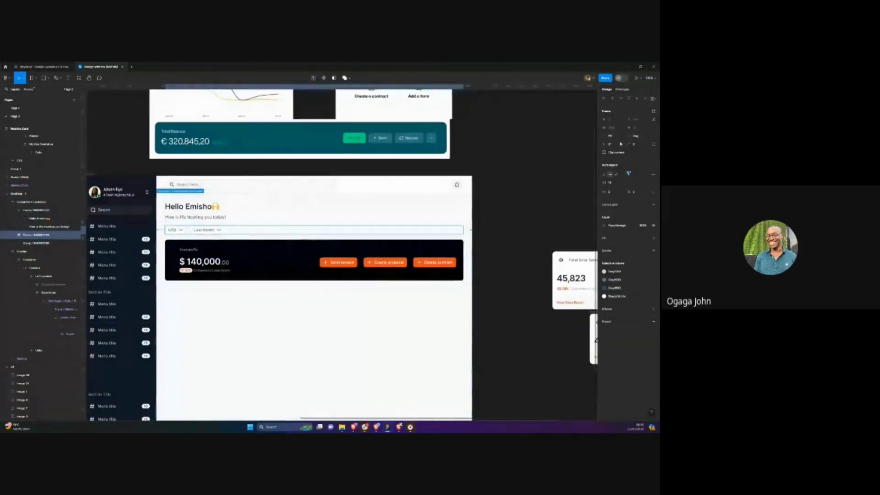
pyautogui.click(639, 174)
pyautogui.click(496, 209)
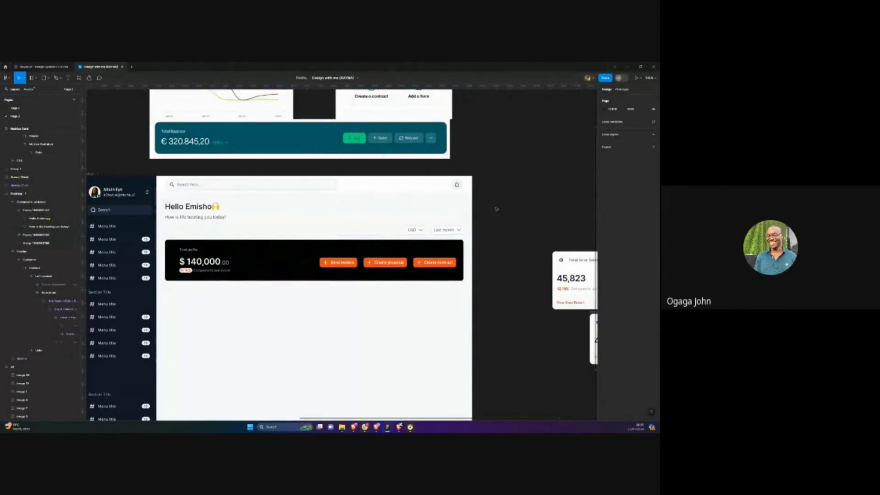
# Delete the lower Total Solar Sales card, the one without the comparison line, beside the dashboard
pyautogui.scroll(-5, 496, 209)
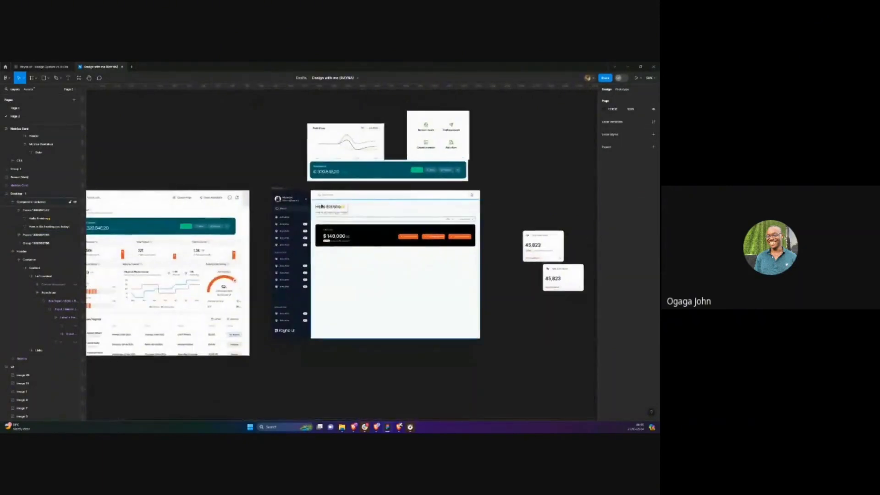
pyautogui.scroll(4, 322, 206)
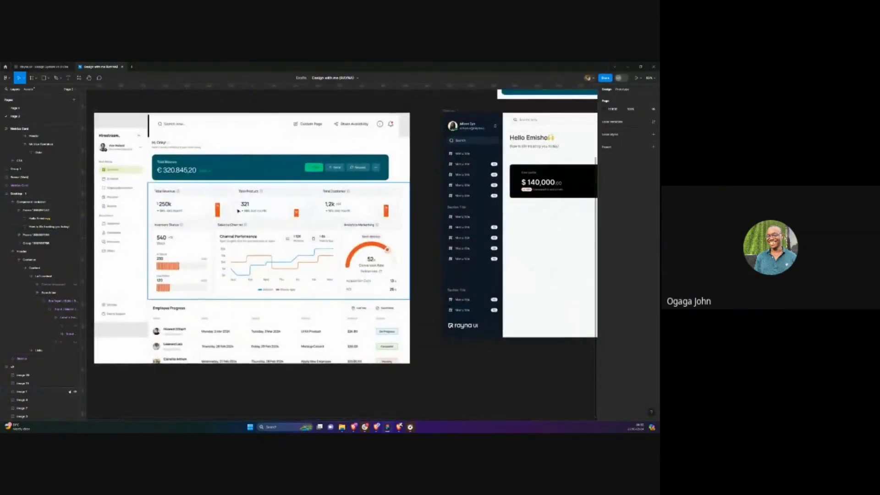
pyautogui.scroll(-4, 238, 211)
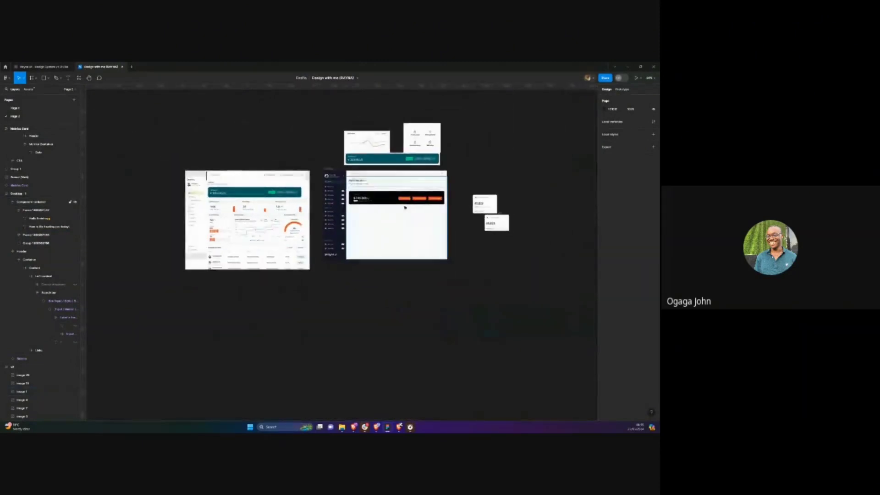
pyautogui.scroll(3, 528, 221)
pyautogui.scroll(4, 529, 220)
pyautogui.click(476, 219)
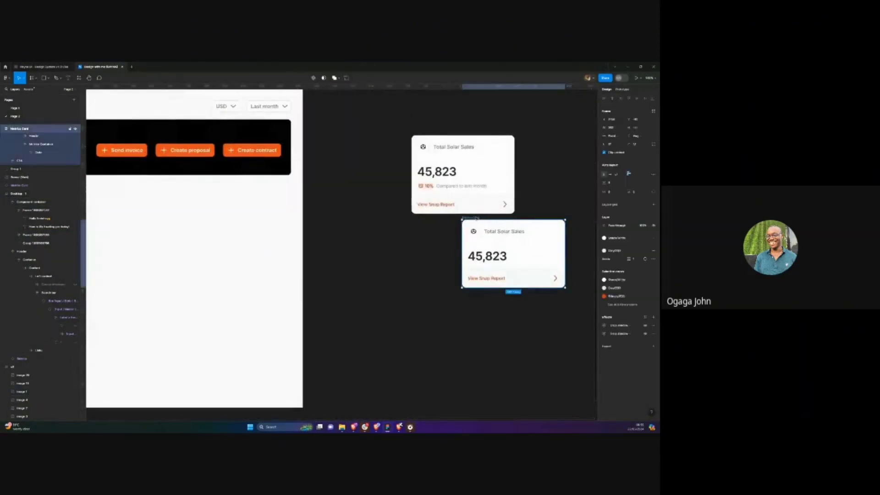
pyautogui.press('Delete')
# Copy the Time Tracked reference group from Page 1 and paste it beside the dashboard on Page 2
pyautogui.scroll(-5, 467, 211)
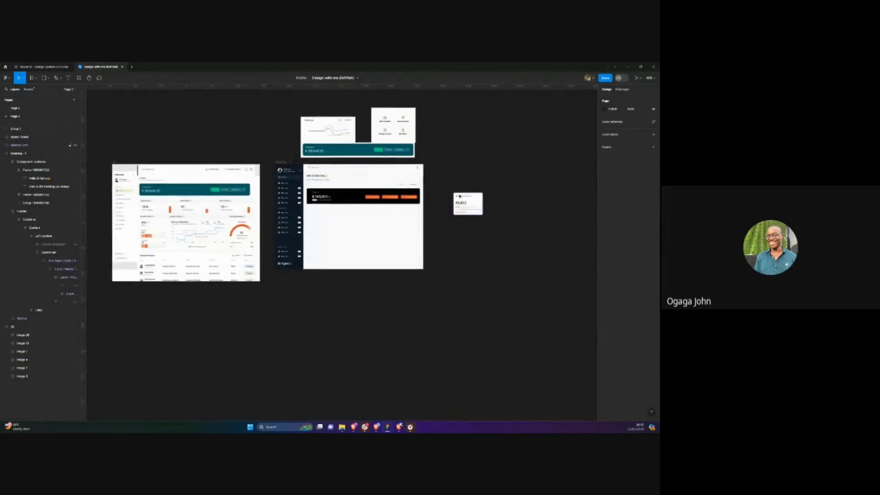
pyautogui.click(462, 206)
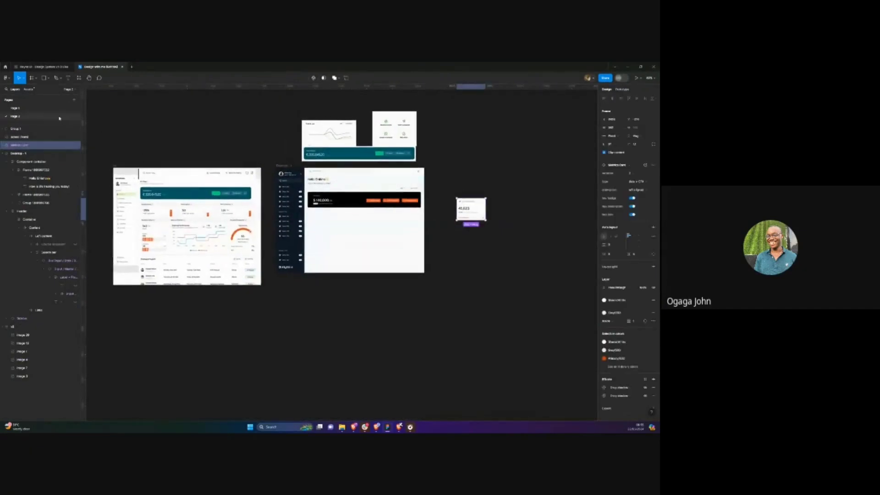
pyautogui.click(51, 108)
pyautogui.scroll(-2, 354, 237)
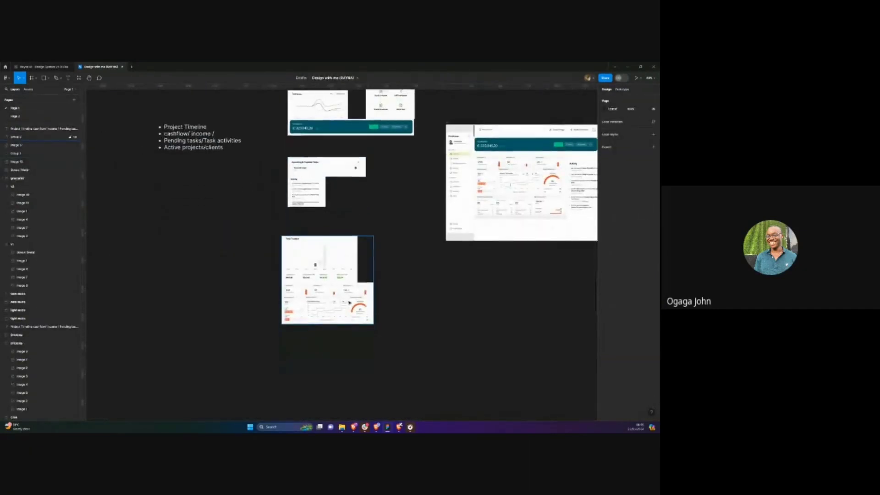
pyautogui.click(329, 290)
pyautogui.click(235, 275)
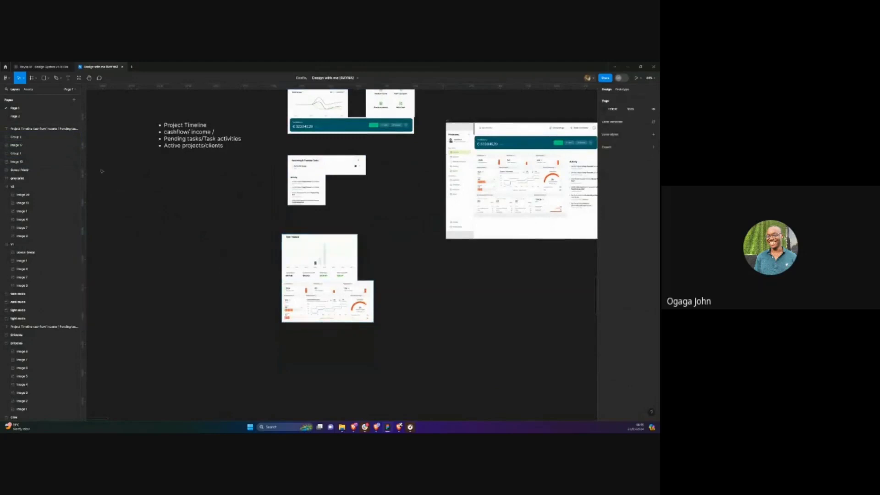
pyautogui.click(59, 117)
pyautogui.scroll(3, 431, 242)
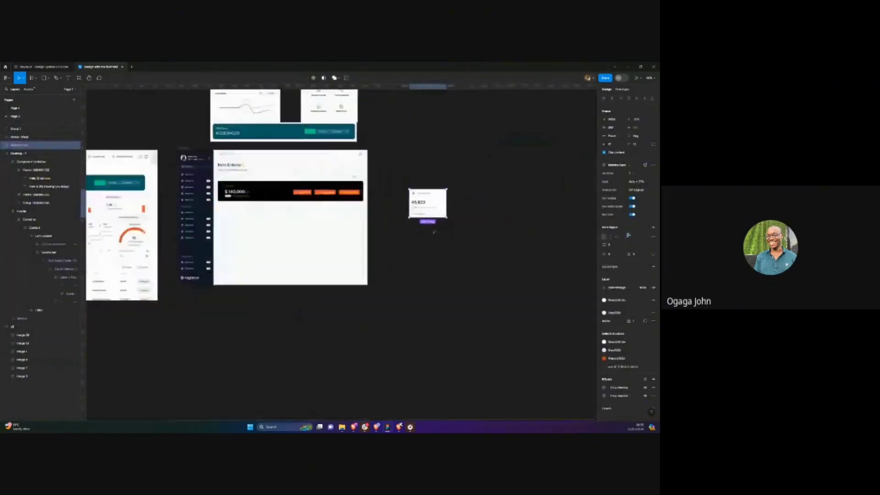
pyautogui.hscroll(5, 430, 243)
pyautogui.hotkey('ctrl', 'v')
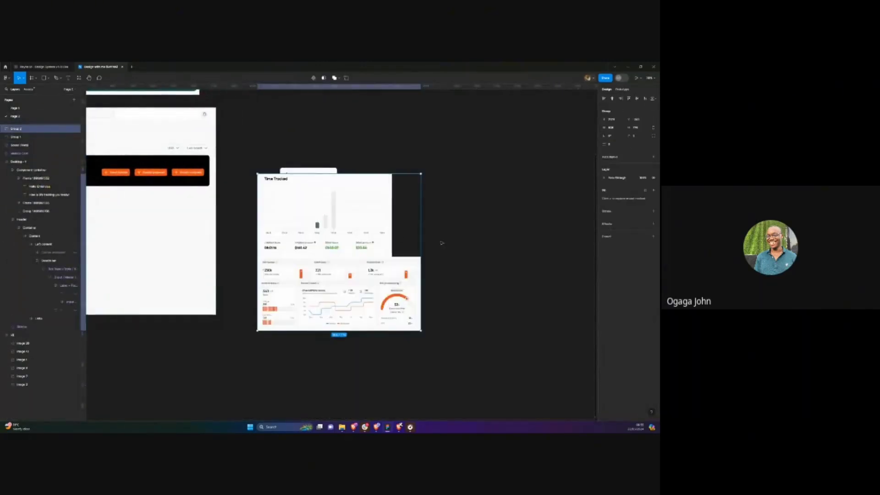
# Move the Time Tracked reference group lower and place the Total Solar Sales card to its right
pyautogui.moveTo(324, 242); pyautogui.dragTo(295, 288)
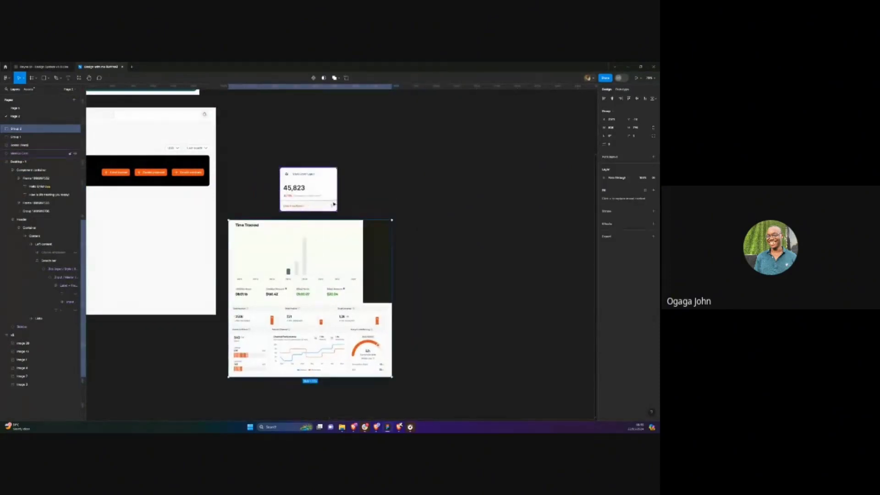
pyautogui.moveTo(303, 206); pyautogui.dragTo(452, 257)
pyautogui.scroll(3, 452, 257)
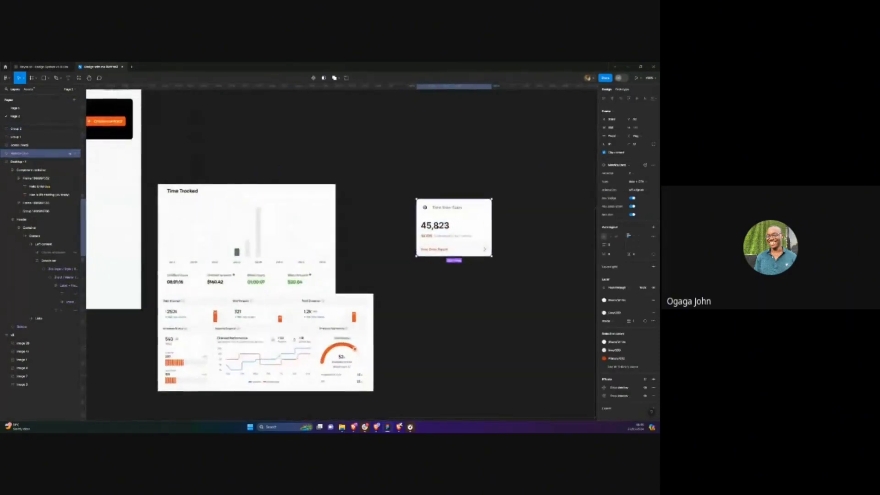
# Examine the reference's metric cards and the body and link sections of the Total Solar Sales card
pyautogui.scroll(3, 204, 321)
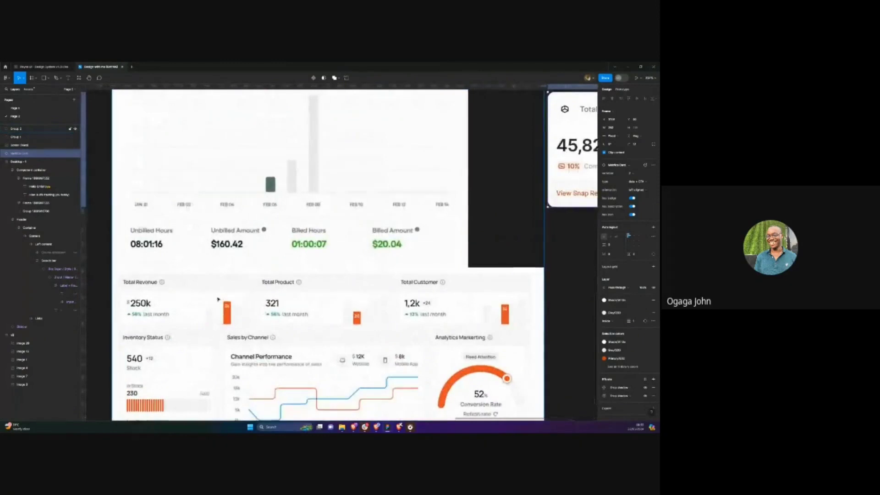
pyautogui.scroll(5, 417, 295)
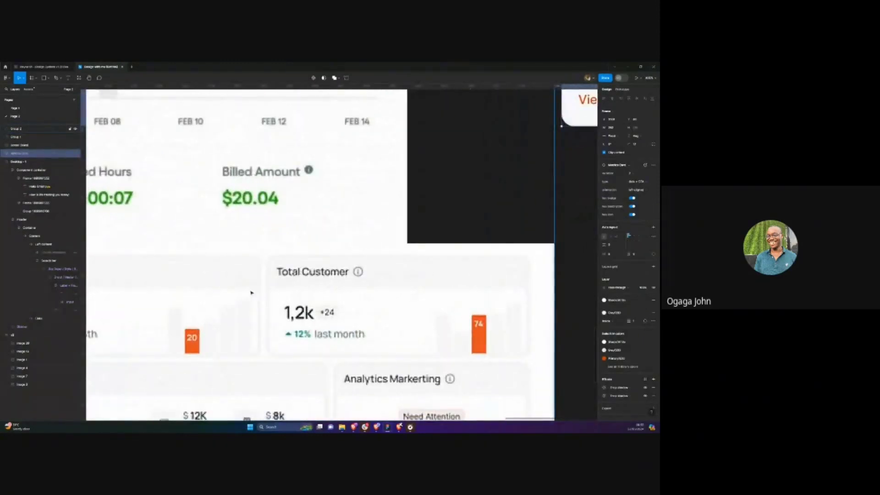
pyautogui.scroll(-5, 306, 308)
pyautogui.hscroll(1, 375, 279)
pyautogui.click(447, 268)
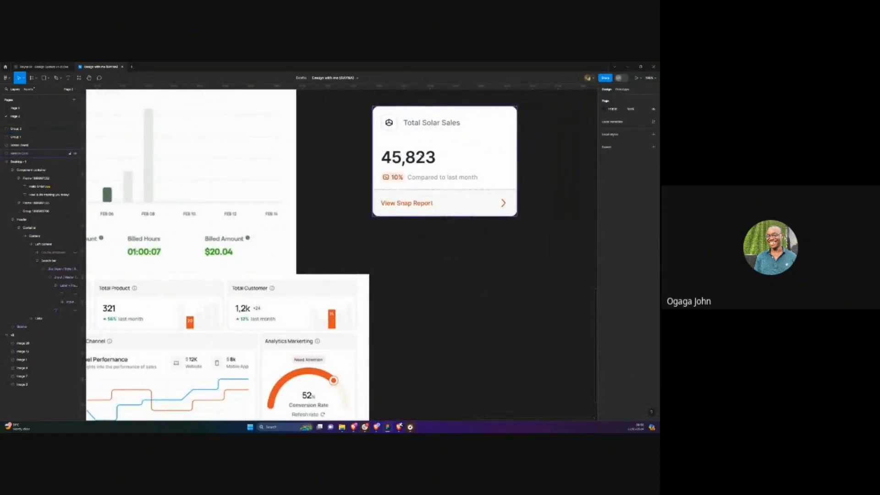
pyautogui.click(445, 203)
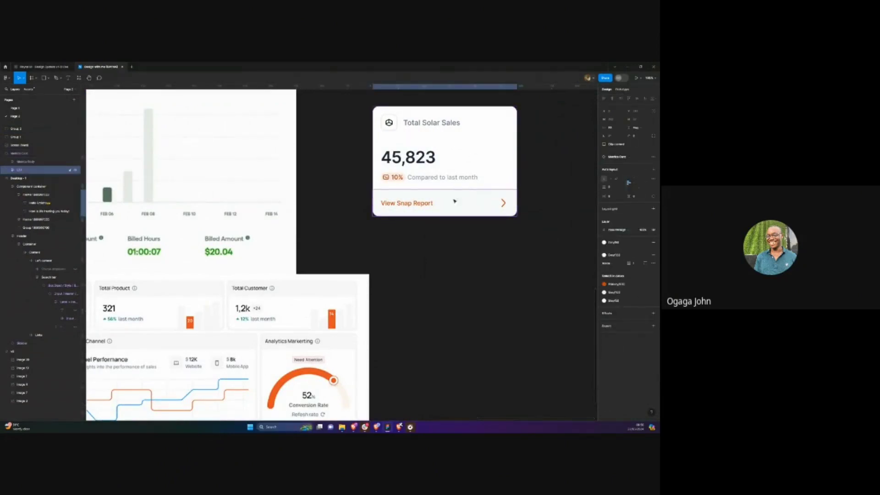
pyautogui.click(485, 156)
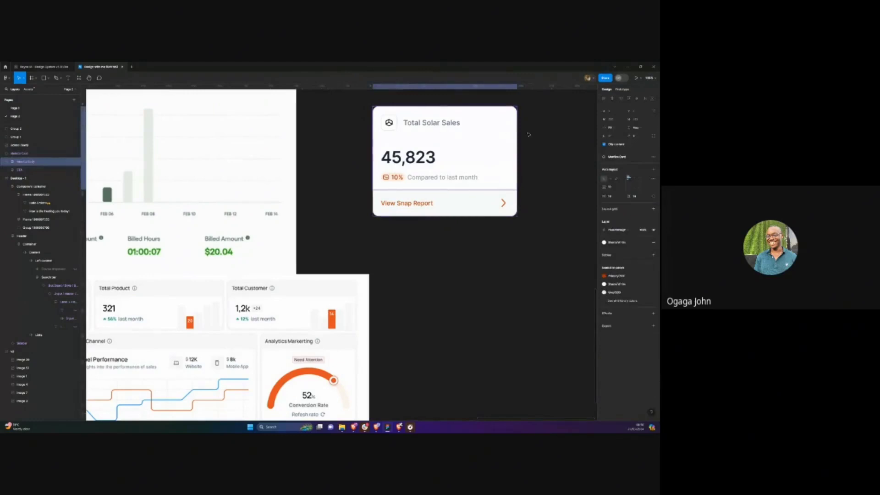
pyautogui.click(412, 135)
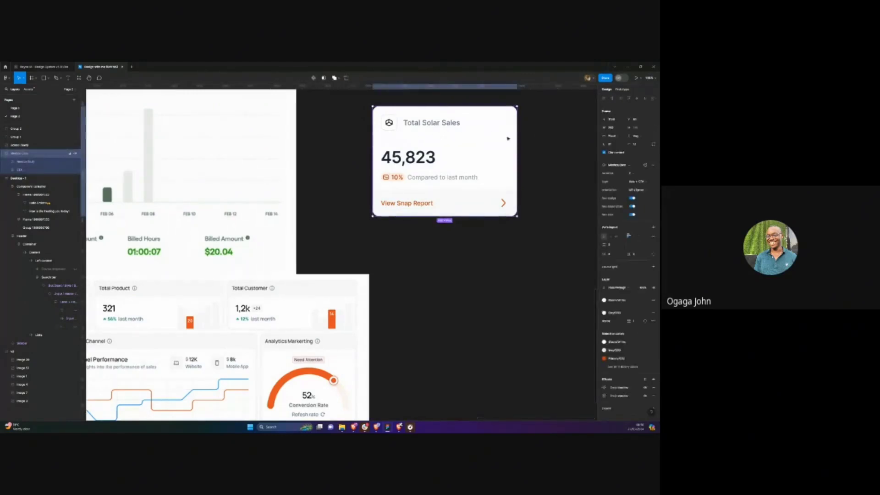
pyautogui.click(457, 205)
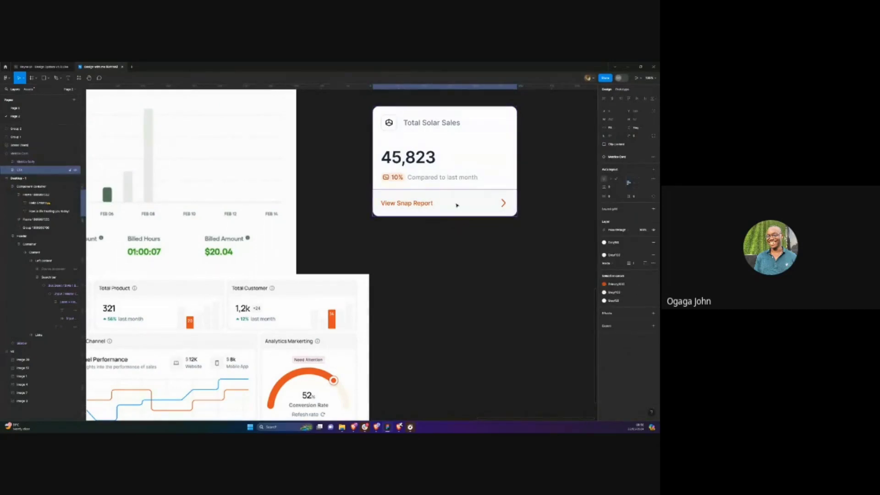
pyautogui.click(428, 101)
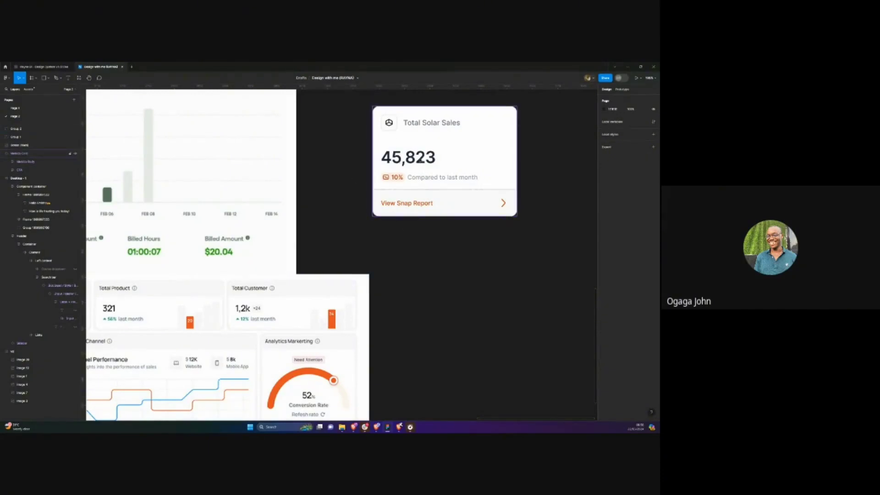
# Detach the Total Solar Sales card instance and move its View Snap Report row above the metric body
pyautogui.click(380, 179)
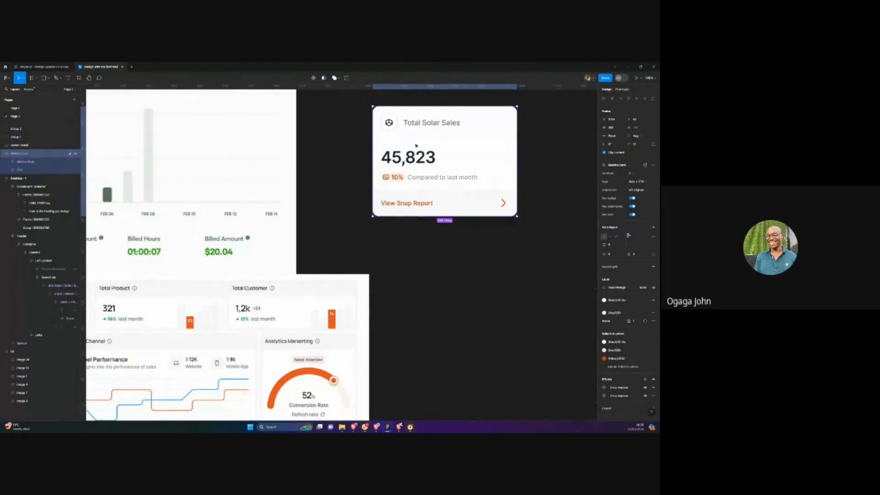
pyautogui.rightClick(416, 145)
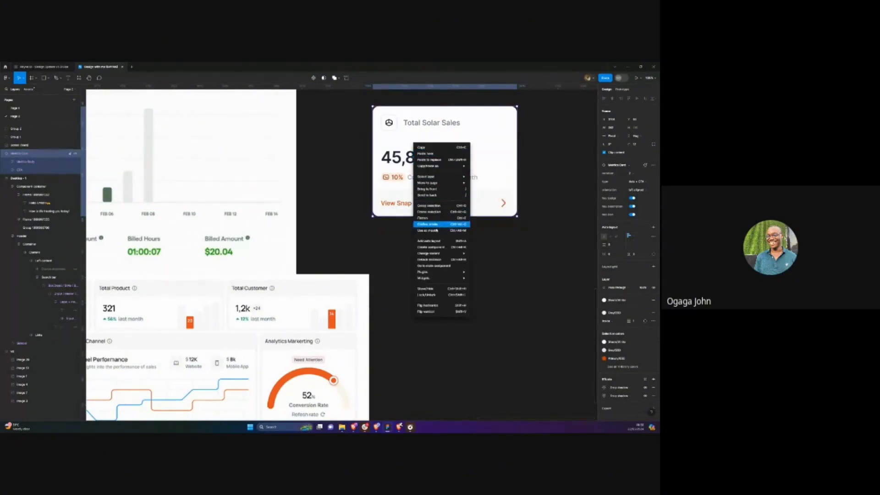
pyautogui.click(440, 260)
pyautogui.click(455, 208)
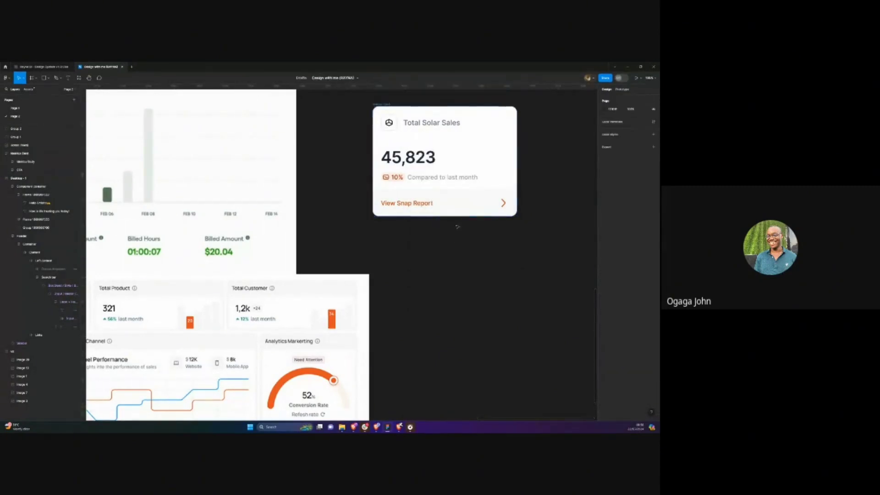
pyautogui.press('Up')
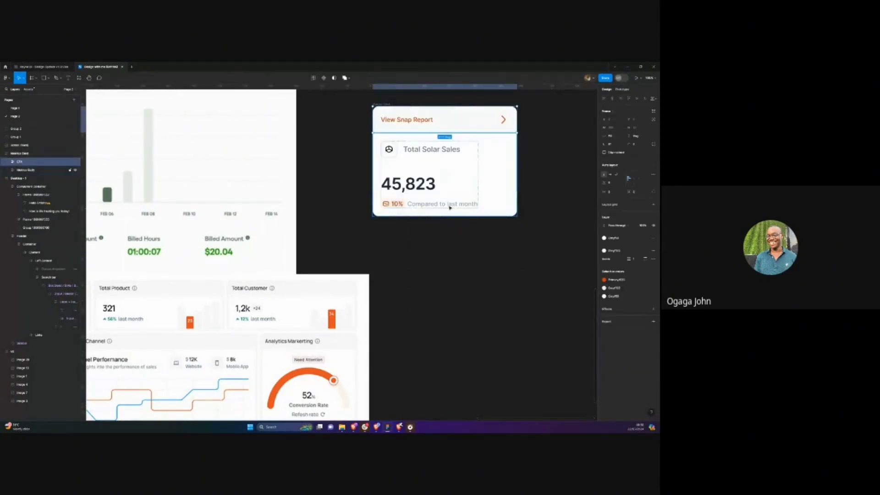
pyautogui.click(455, 264)
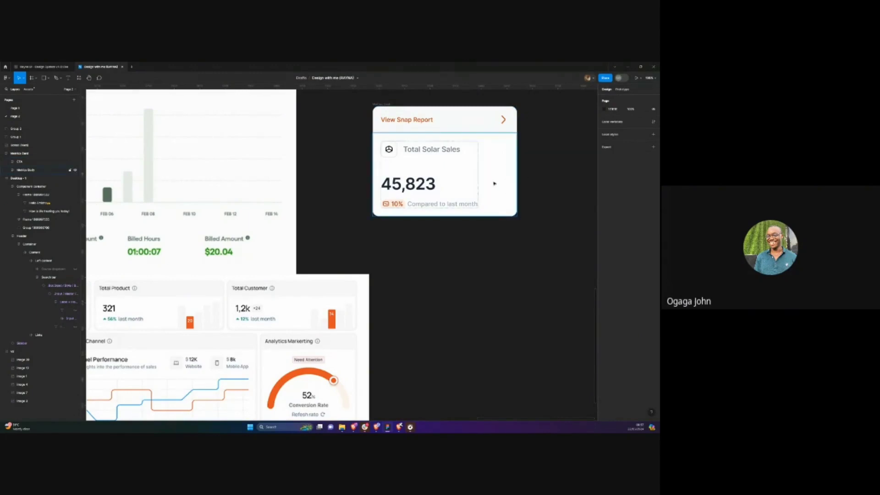
# Compare the reference's billing figures and metric cards with the rearranged Total Solar Sales card
pyautogui.scroll(-5, 493, 183)
pyautogui.scroll(5, 303, 262)
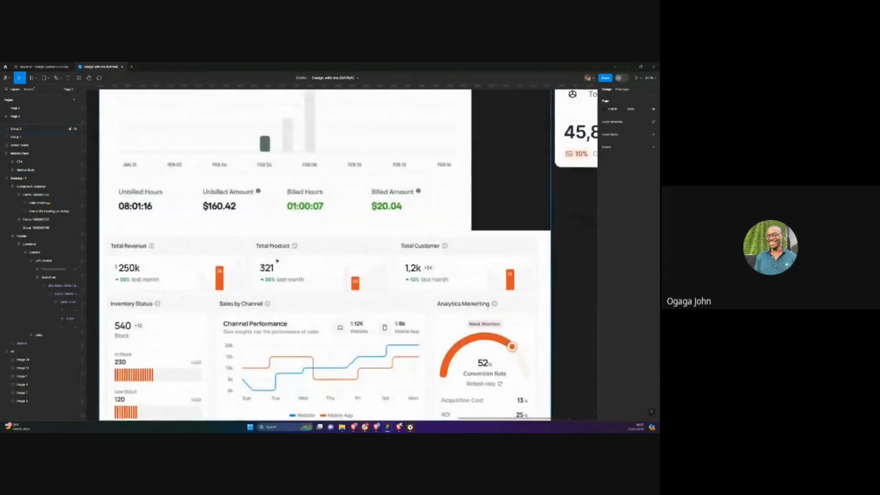
pyautogui.hscroll(3, 278, 261)
pyautogui.hscroll(3, 475, 233)
pyautogui.scroll(2, 412, 234)
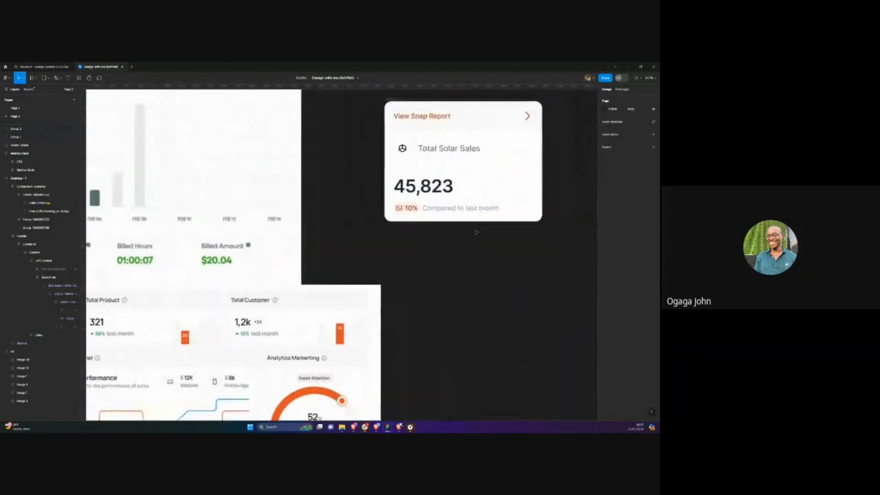
pyautogui.scroll(-1, 373, 285)
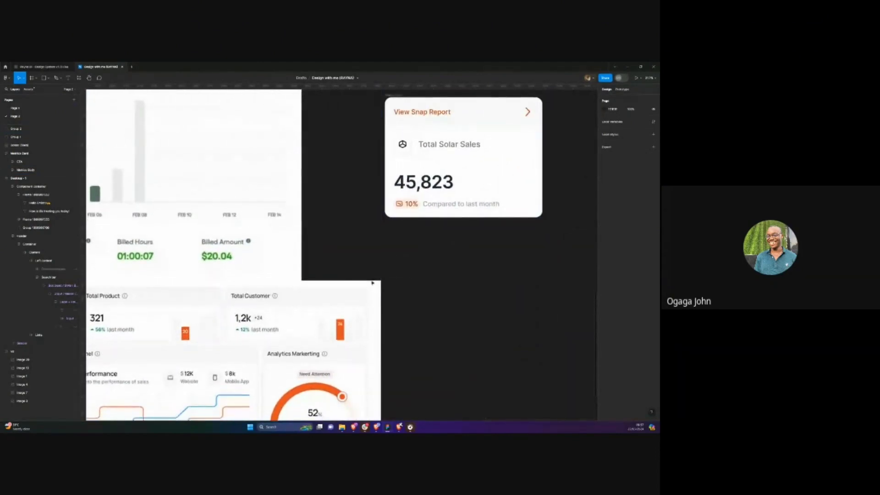
pyautogui.scroll(-3, 425, 165)
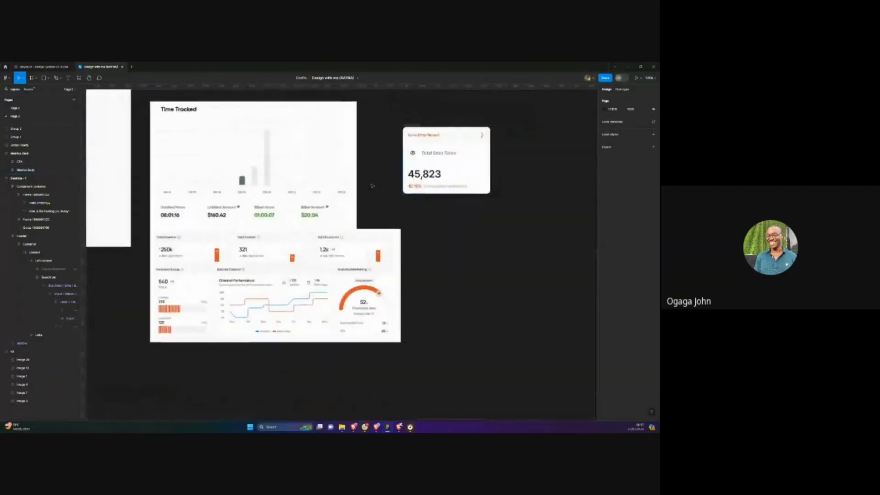
pyautogui.scroll(2, 183, 226)
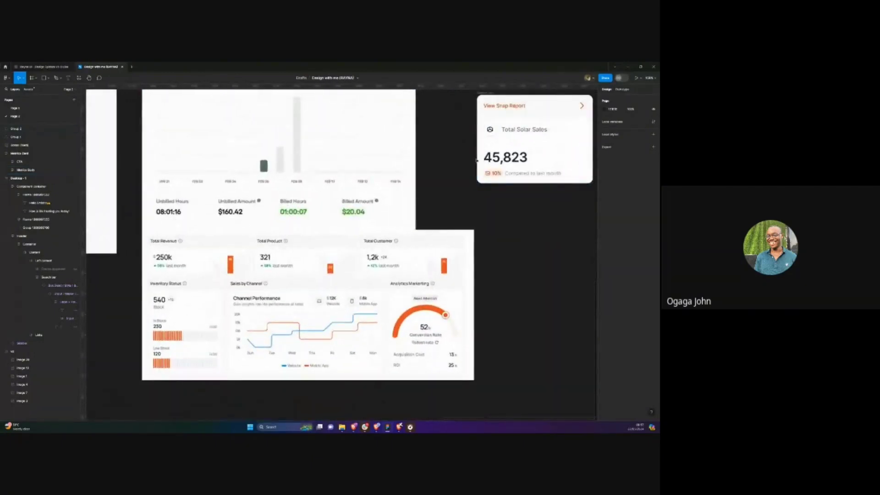
# Change the card's Total Solar Sales label to "Billed Amount"
pyautogui.press('t')
pyautogui.click(524, 130)
pyautogui.hotkey('ctrl', 'a')
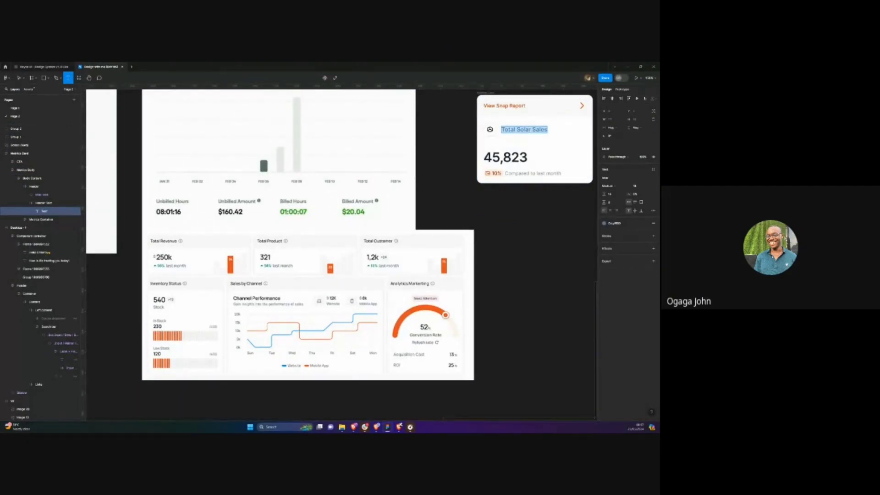
pyautogui.write('Billed Amount')
pyautogui.press('Escape')
# Duplicate the View Snap Report row so that a copy closes the Billed Amount card beneath the metric body
pyautogui.click(490, 110)
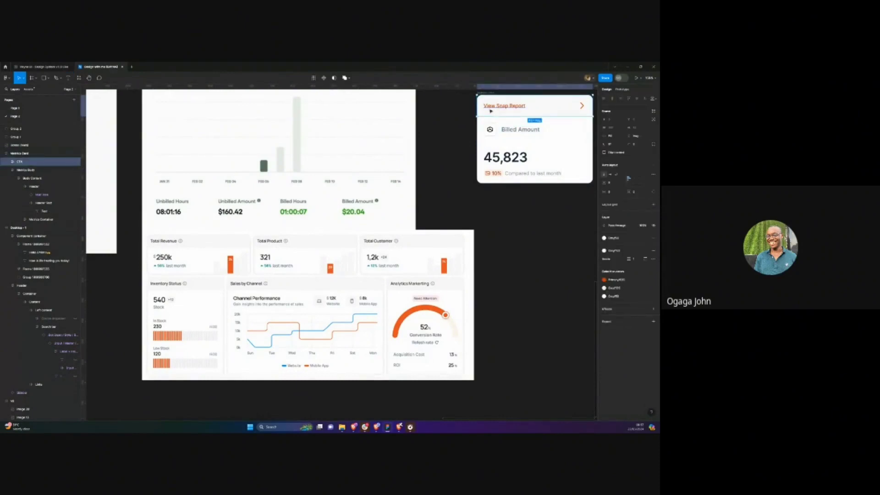
pyautogui.hotkey('ctrl', 'd')
pyautogui.hscroll(5, 491, 110)
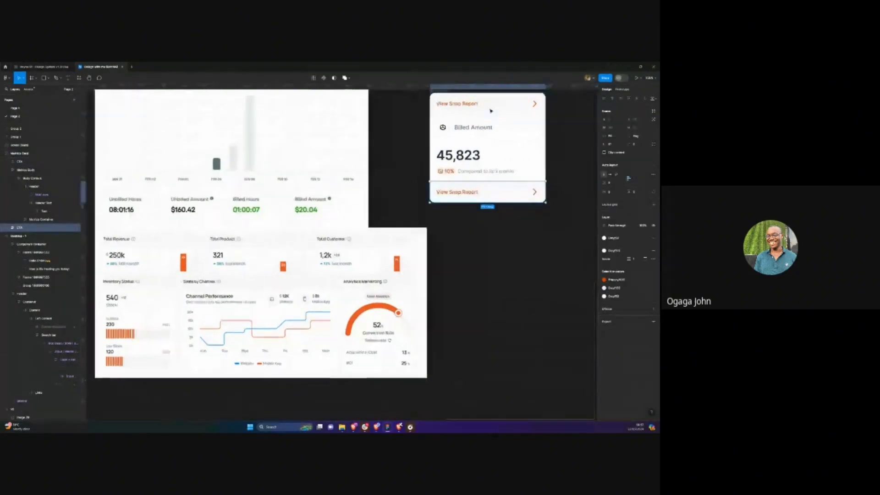
pyautogui.click(552, 109)
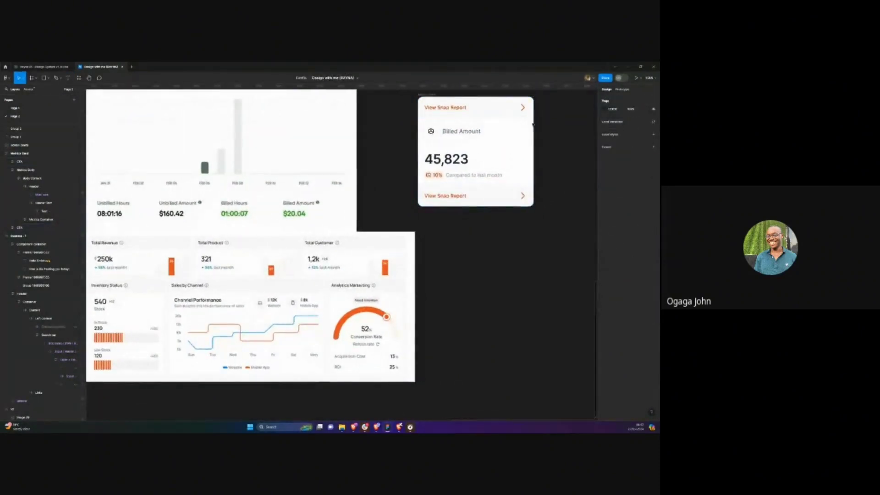
# Replace the link in the upper View Snap Report row with a copy of the Billed Amount header, with its width set to fill container
pyautogui.doubleClick(475, 132)
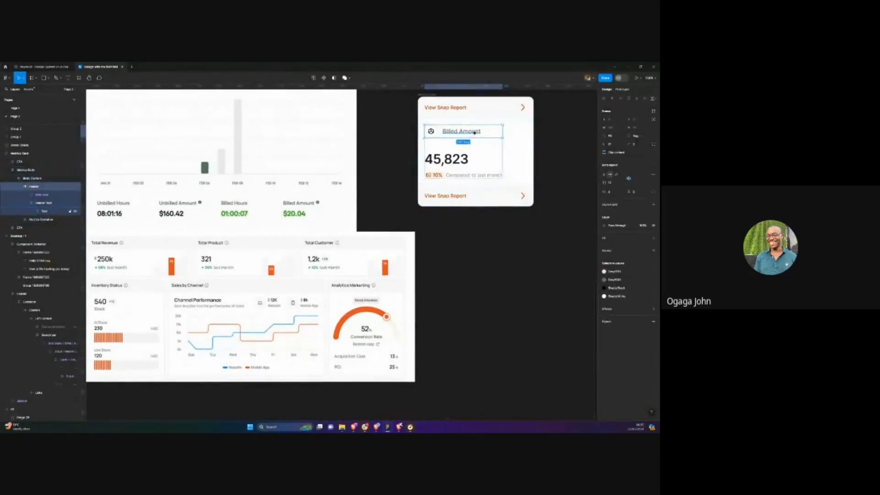
pyautogui.scroll(2, 510, 166)
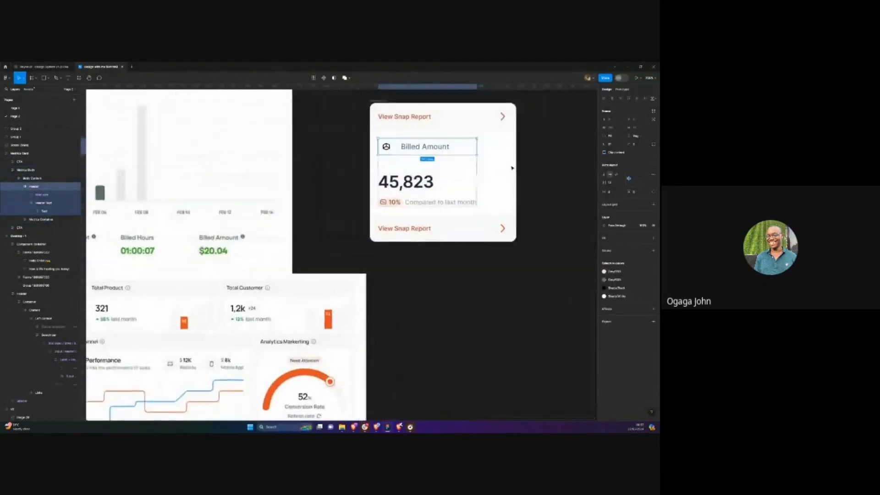
pyautogui.scroll(2, 422, 137)
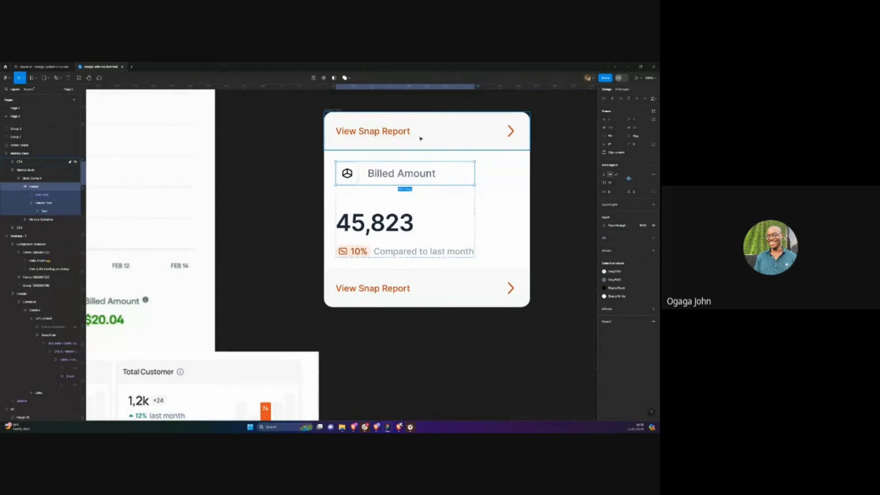
pyautogui.click(390, 131)
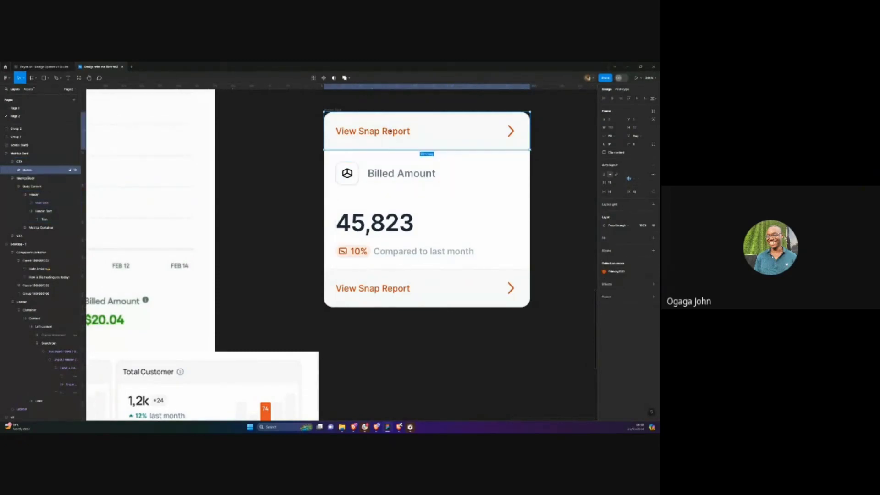
pyautogui.doubleClick(390, 131)
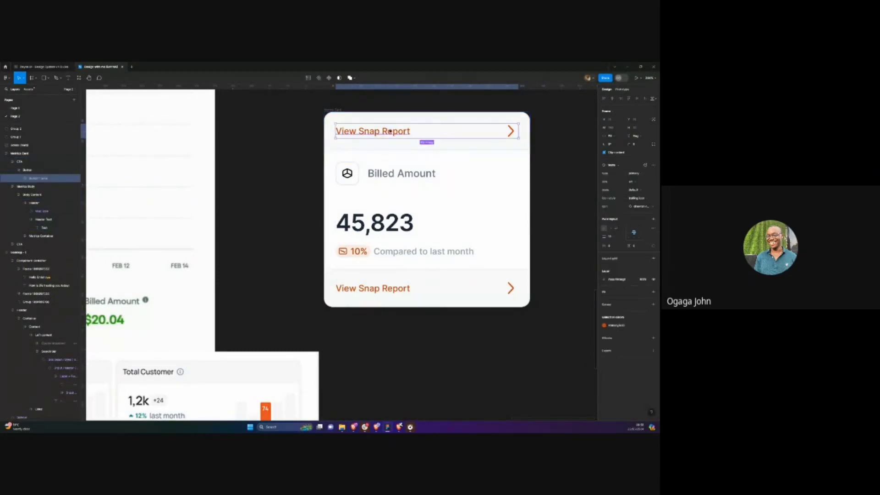
pyautogui.hotkey('ctrl', 'shift', 'r')
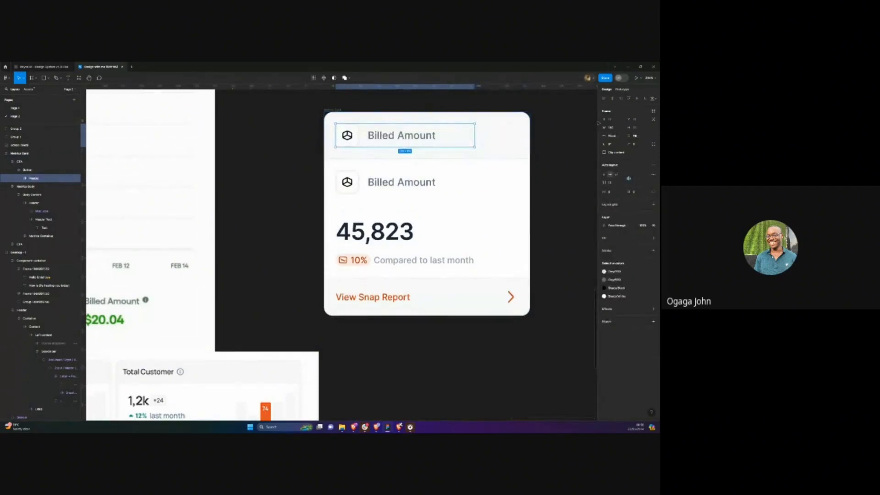
pyautogui.click(619, 136)
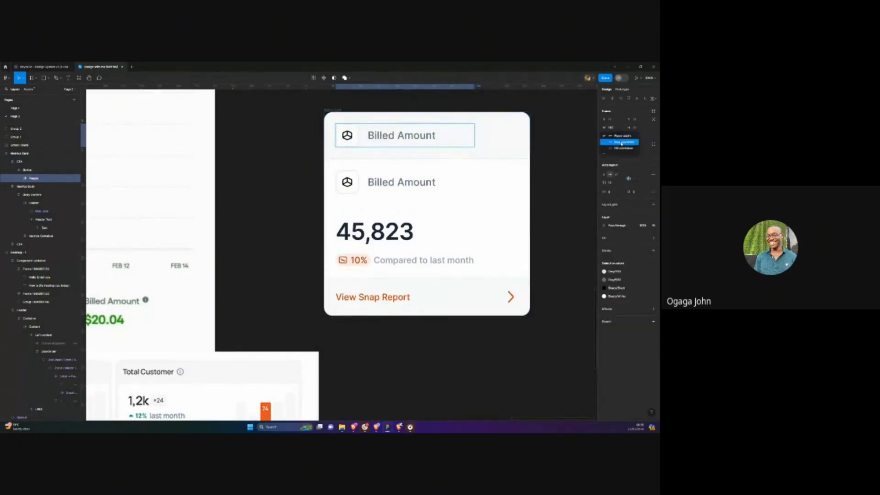
pyautogui.click(614, 150)
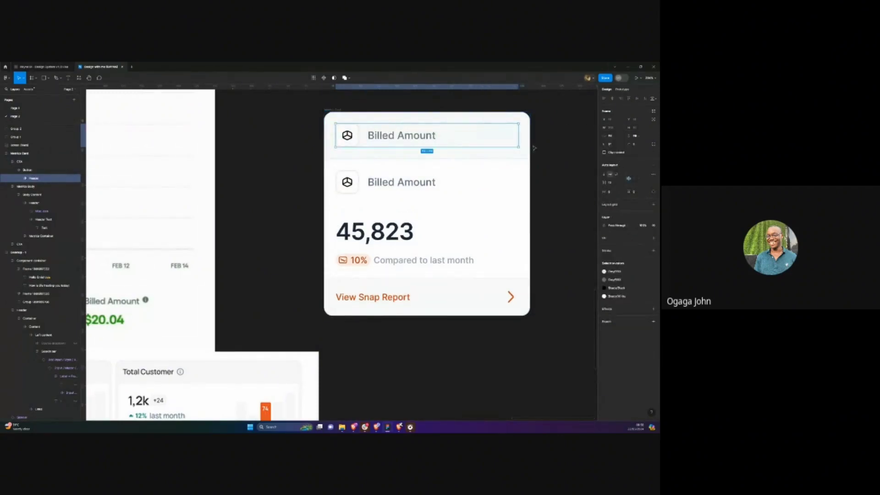
# Delete the original Billed Amount header from the card's metric body
pyautogui.doubleClick(400, 182)
pyautogui.doubleClick(400, 182)
pyautogui.press('Delete')
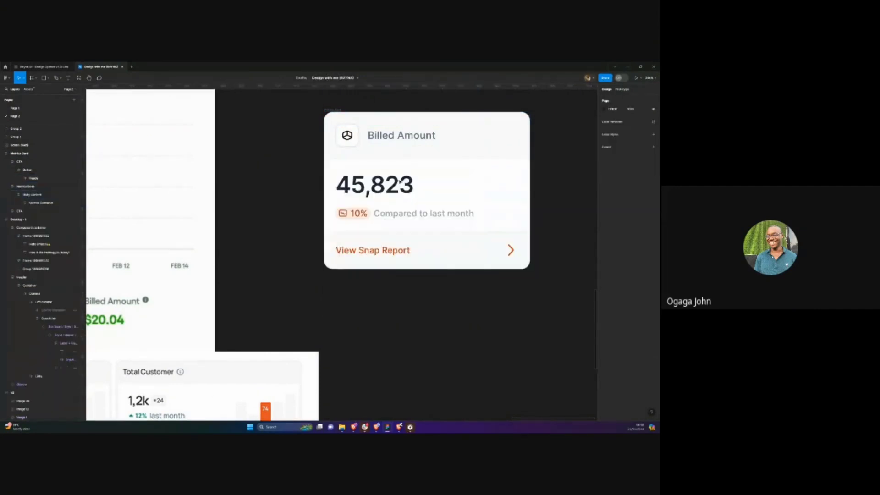
# Compare the headers of the reference's Total Product and Total Customer cards with the rearranged Billed Amount card
pyautogui.hscroll(-5, 249, 194)
pyautogui.scroll(-3, 274, 244)
pyautogui.scroll(-2, 274, 243)
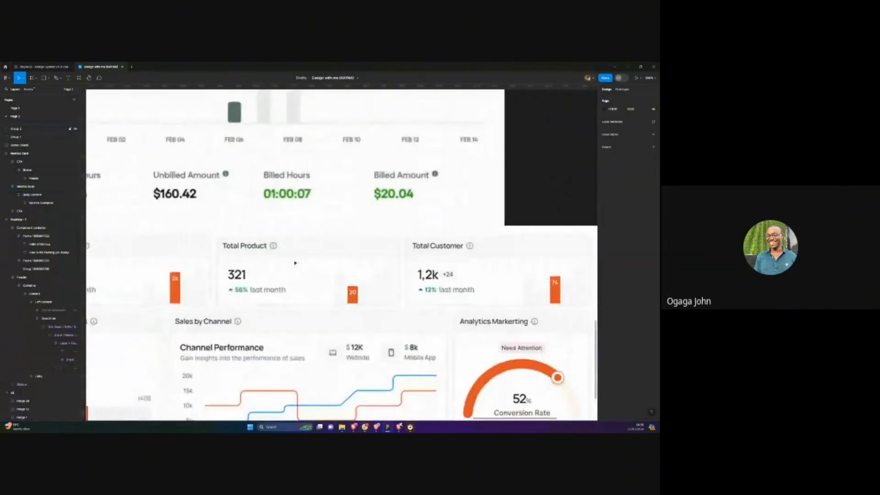
pyautogui.hscroll(6, 293, 257)
pyautogui.scroll(3, 351, 228)
pyautogui.hscroll(5, 350, 228)
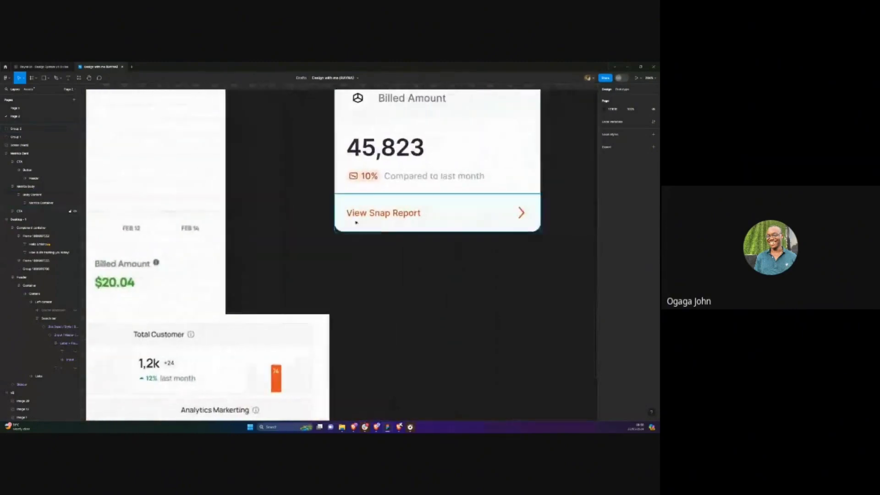
pyautogui.click(428, 210)
pyautogui.scroll(3, 428, 208)
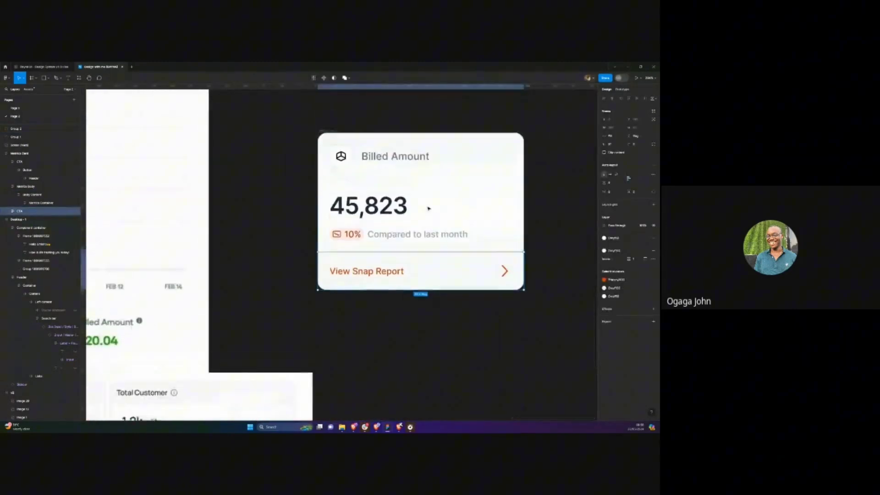
pyautogui.scroll(1, 370, 171)
# Reduce the vertical padding of the Billed Amount card's header row to 8
pyautogui.click(369, 171)
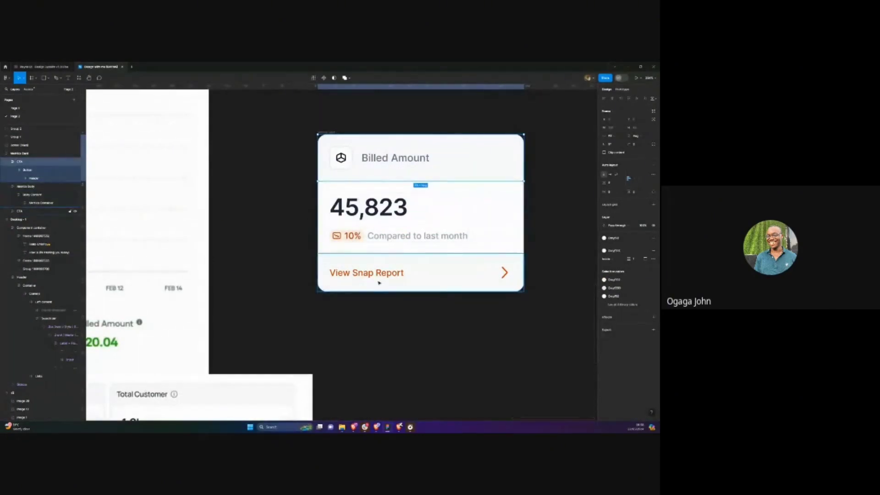
pyautogui.scroll(3, 380, 282)
pyautogui.scroll(2, 379, 282)
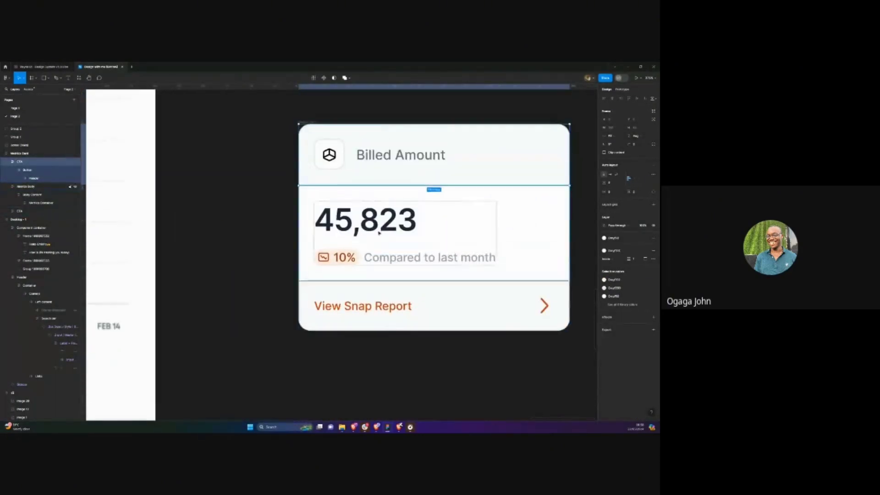
pyautogui.hscroll(-1, 328, 198)
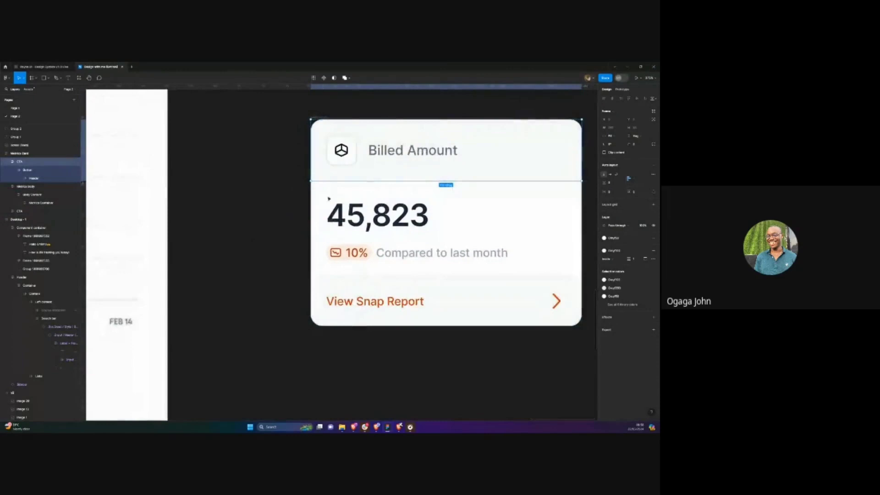
pyautogui.click(431, 171)
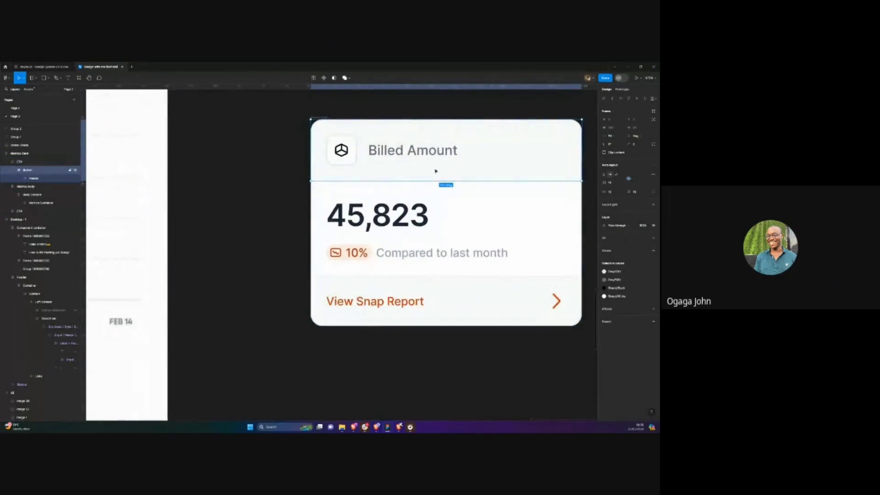
pyautogui.click(637, 193)
pyautogui.write('12')
pyautogui.press('Return')
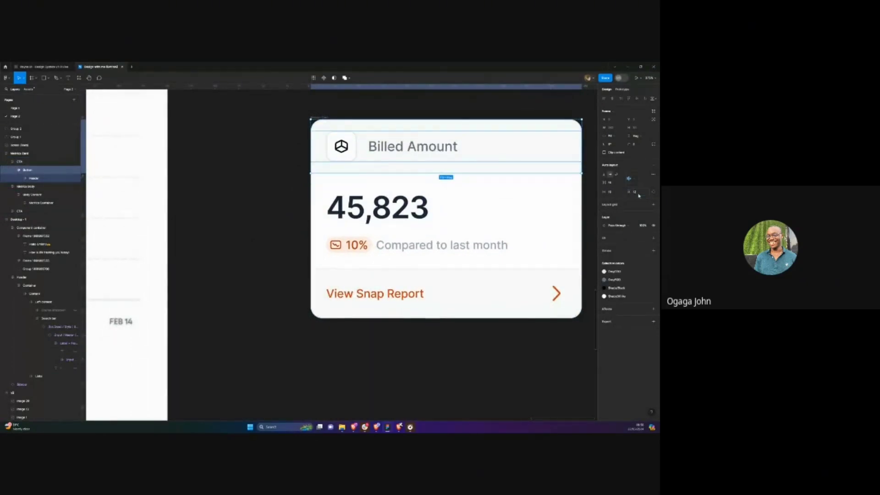
pyautogui.click(638, 193)
pyautogui.press('Return')
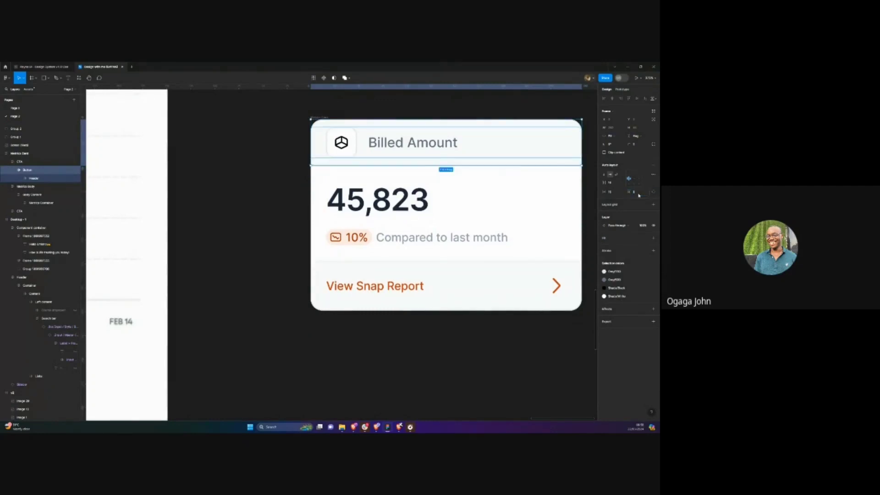
pyautogui.click(287, 194)
# Examine the Billed Amount card alongside the Time Tracked reference and the dashboard frame
pyautogui.scroll(-10, 286, 194)
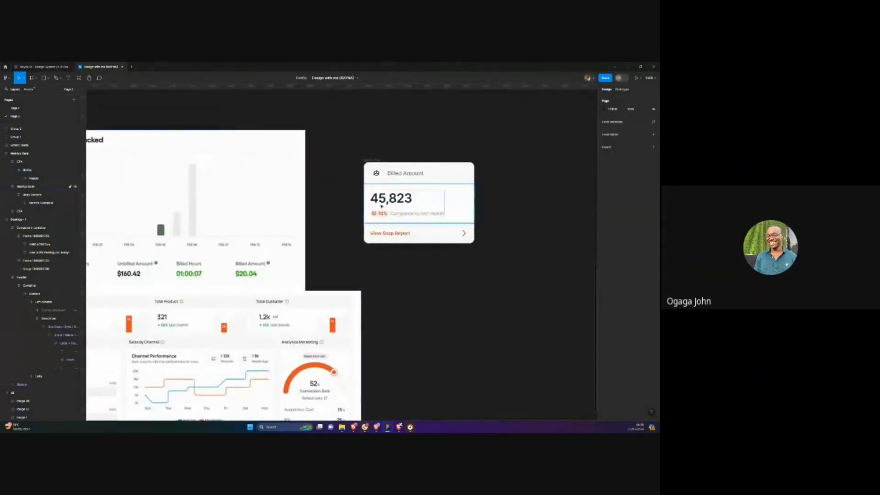
pyautogui.scroll(-5, 341, 198)
pyautogui.scroll(1, 351, 206)
pyautogui.scroll(-3, 351, 206)
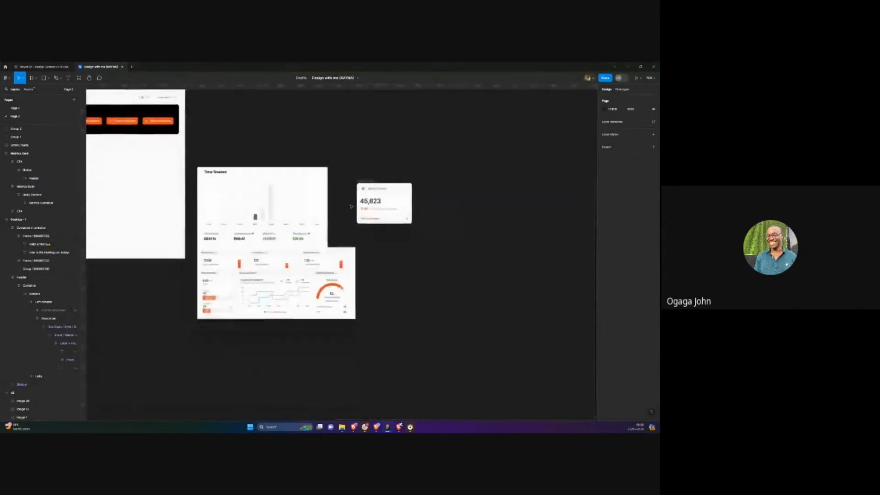
pyautogui.scroll(4, 353, 216)
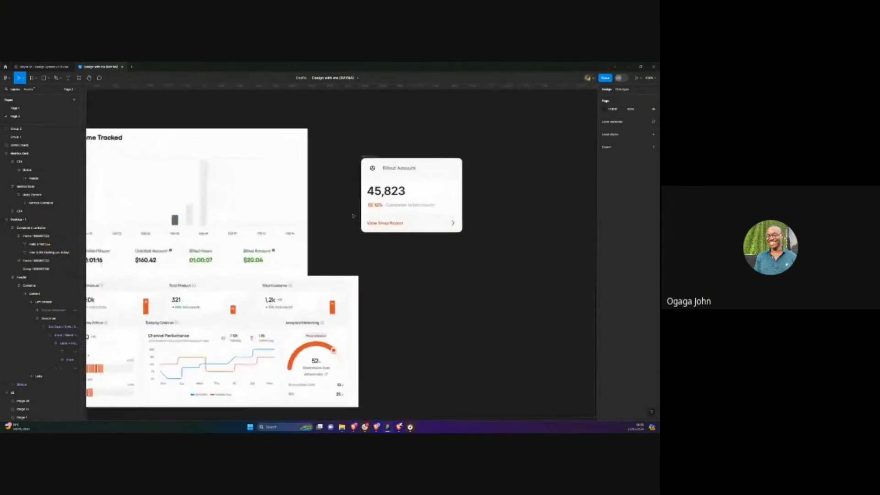
pyautogui.scroll(-5, 348, 213)
pyautogui.scroll(2, 345, 212)
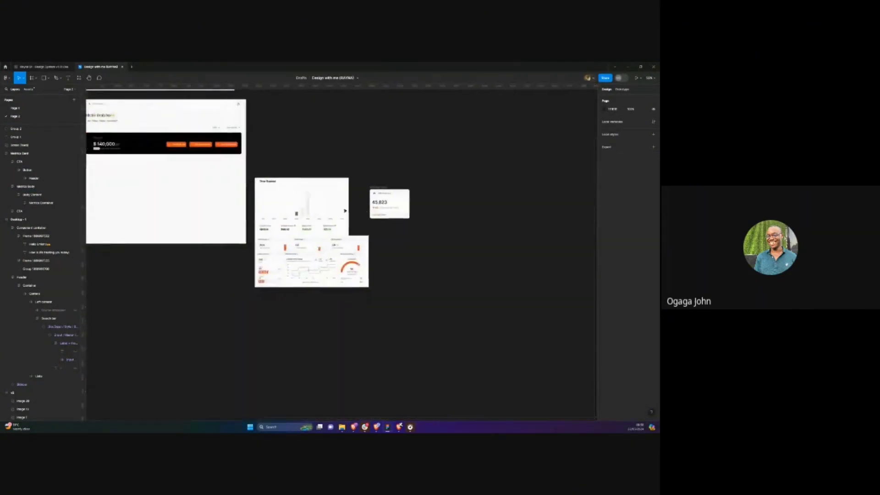
pyautogui.scroll(3, 417, 192)
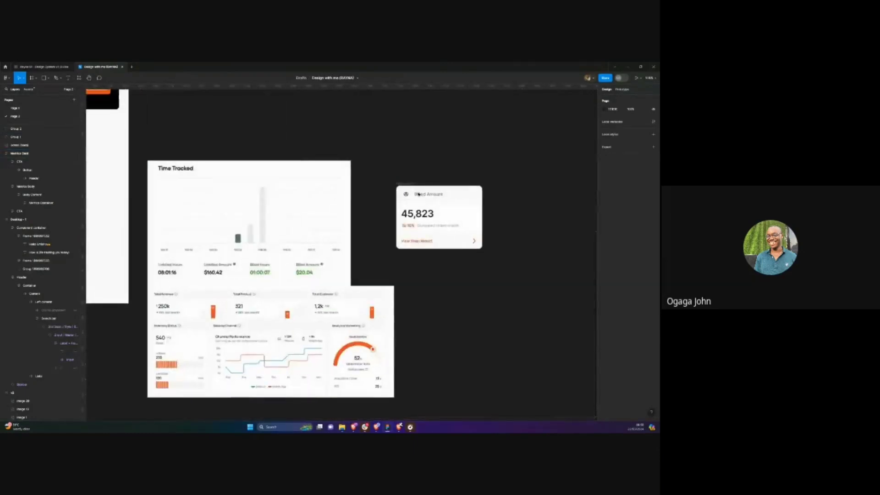
pyautogui.scroll(-2, 418, 195)
pyautogui.scroll(-1, 418, 194)
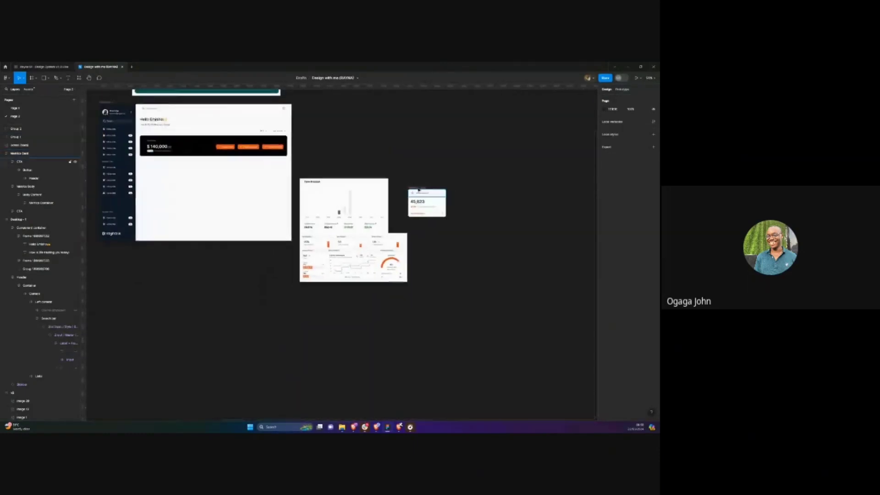
# Place a duplicate of the whole Billed Amount card just below the original
pyautogui.click(419, 195)
pyautogui.scroll(3, 418, 192)
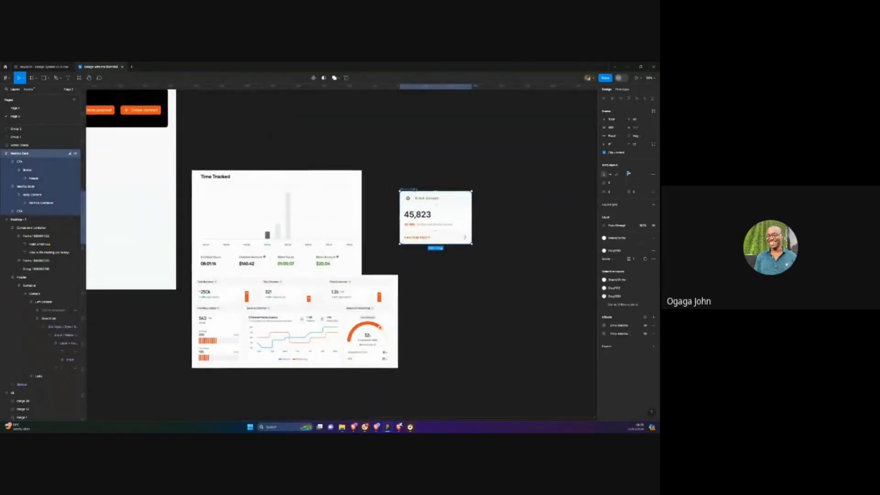
pyautogui.moveTo(424, 208); pyautogui.dragTo(440, 263)
pyautogui.scroll(2, 440, 264)
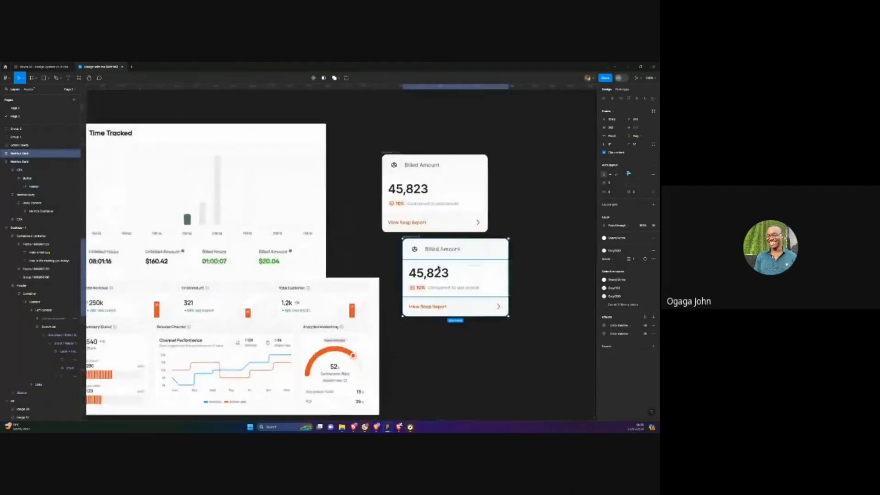
# Change the duplicated card's header label to "Billed Hours"
pyautogui.press('t')
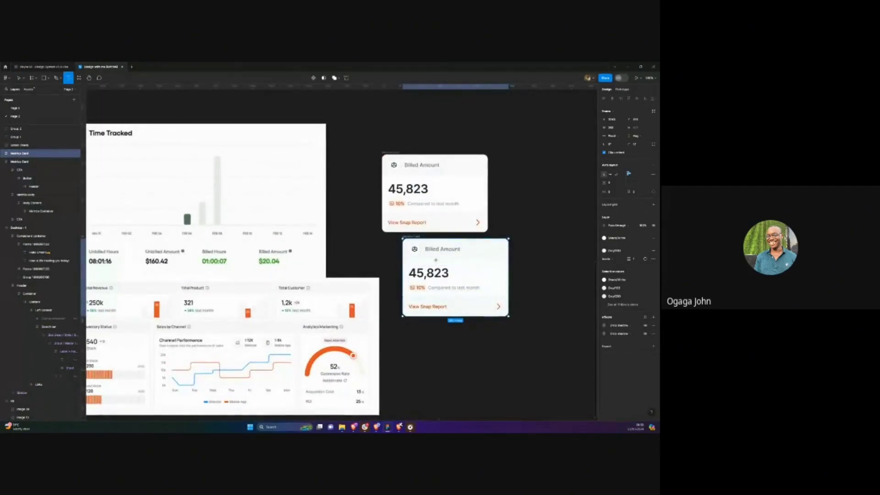
pyautogui.click(435, 249)
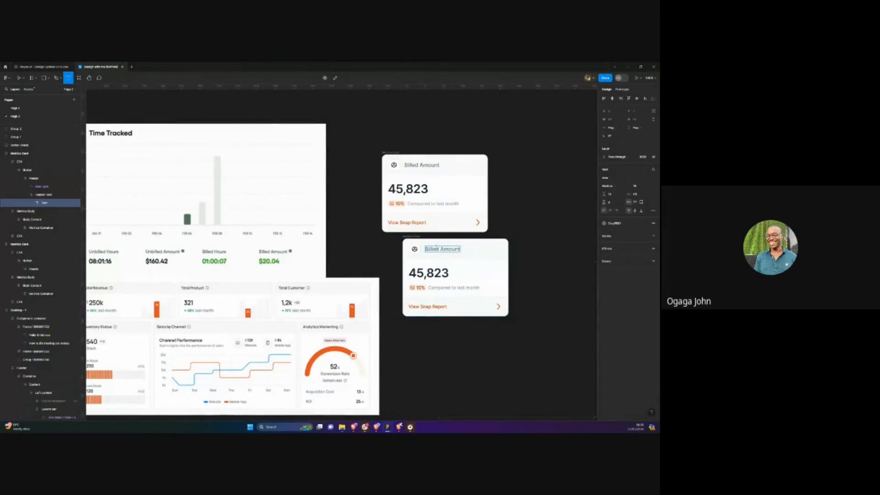
pyautogui.hotkey('ctrl', 'a')
pyautogui.write('Billed Houyrs')
pyautogui.press('BackSpace')
pyautogui.press('BackSpace')
pyautogui.press('BackSpace')
pyautogui.write('rs')
# Replace the Billed Hours card's main figure with "01:00:07"
pyautogui.click(429, 273)
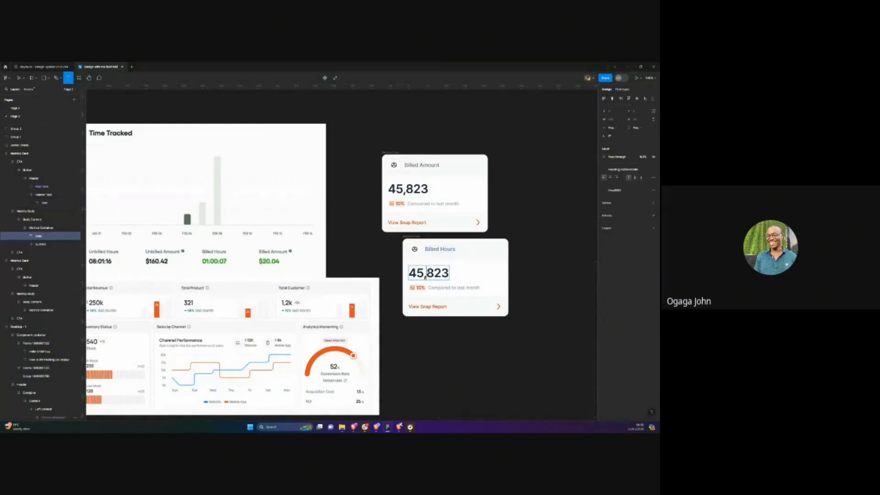
pyautogui.press('Return')
pyautogui.write('01:')
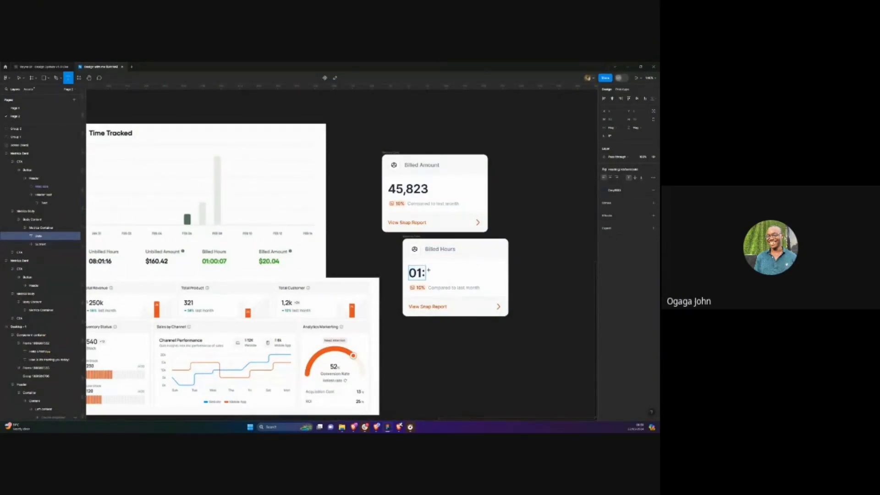
pyautogui.write('00:07')
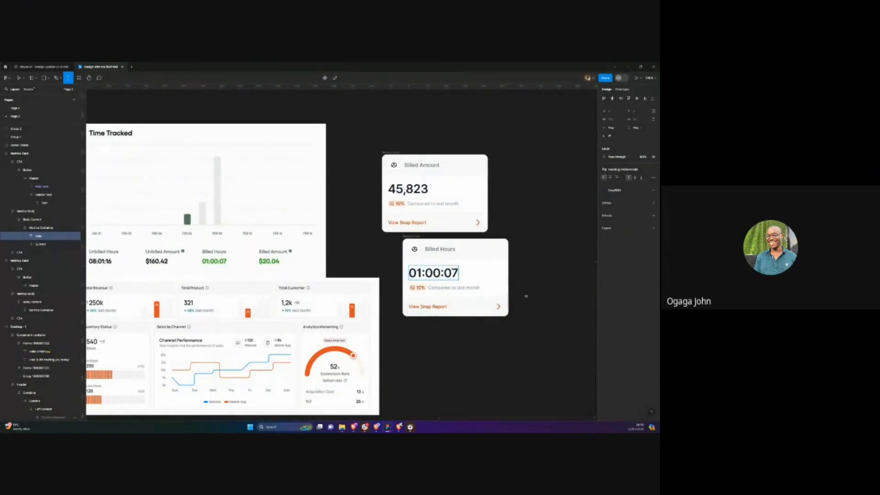
pyautogui.press('Escape')
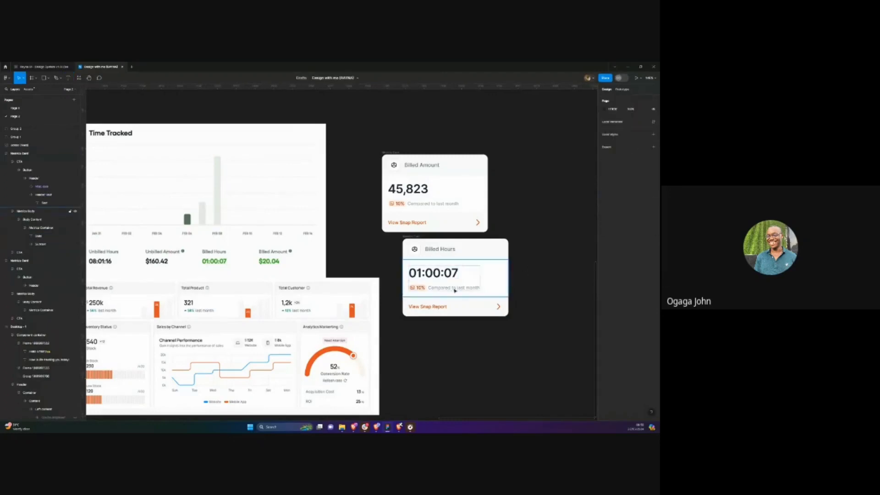
# Try to delete the "10% Compared to last month" row from the Billed Hours card
pyautogui.doubleClick(452, 288)
pyautogui.click(455, 289)
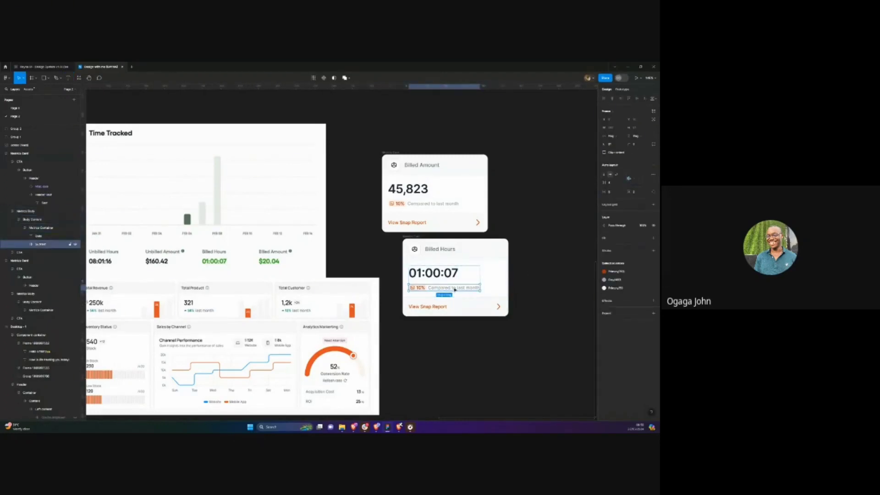
pyautogui.doubleClick(455, 289)
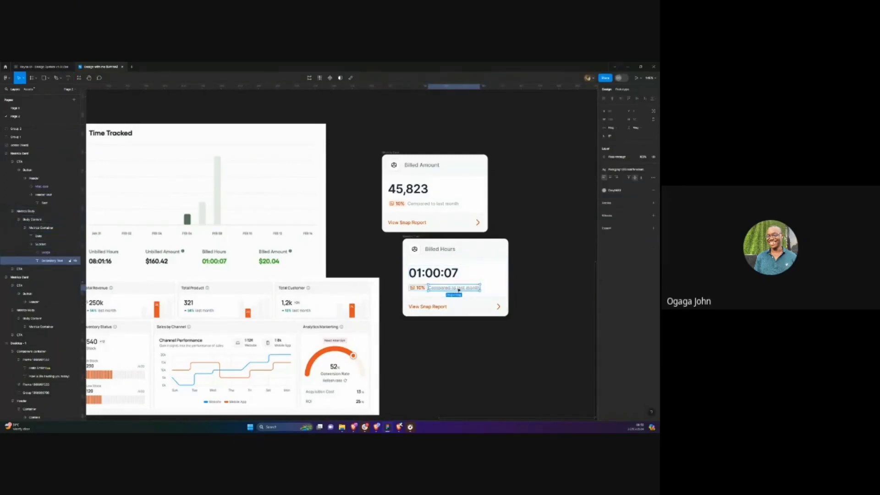
pyautogui.scroll(5, 458, 289)
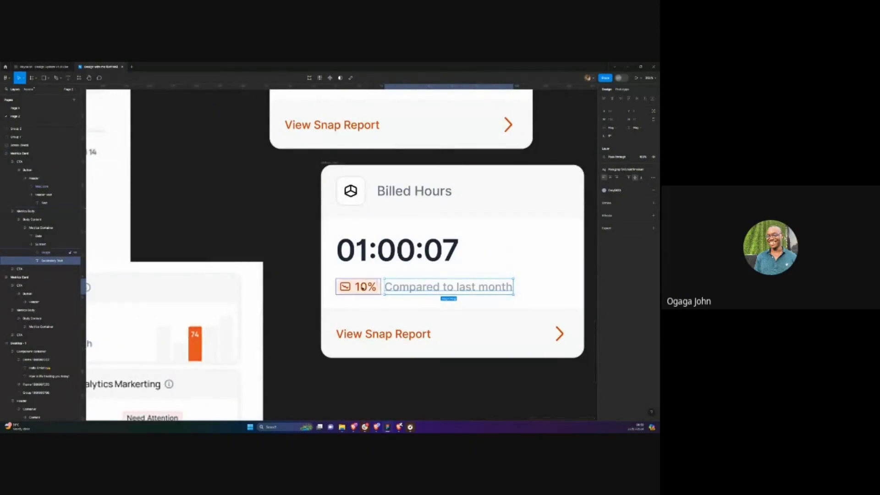
pyautogui.click(382, 288)
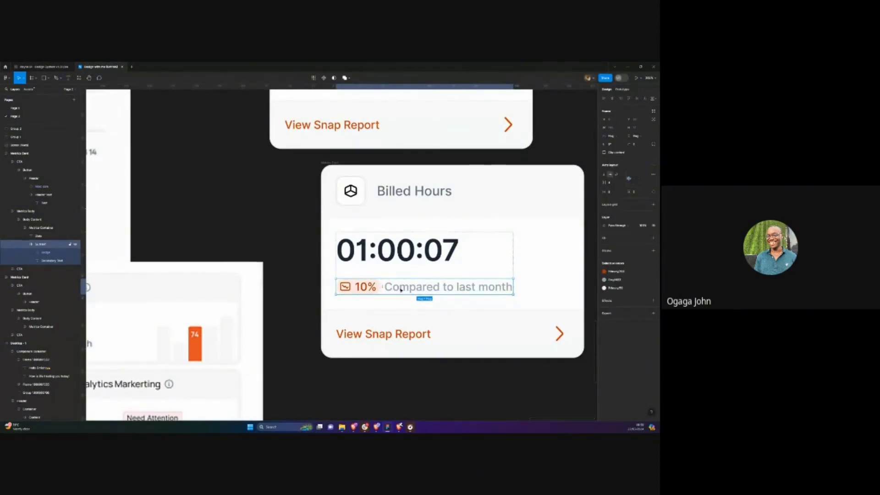
pyautogui.press('Delete')
pyautogui.hotkey('ctrl', 'z')
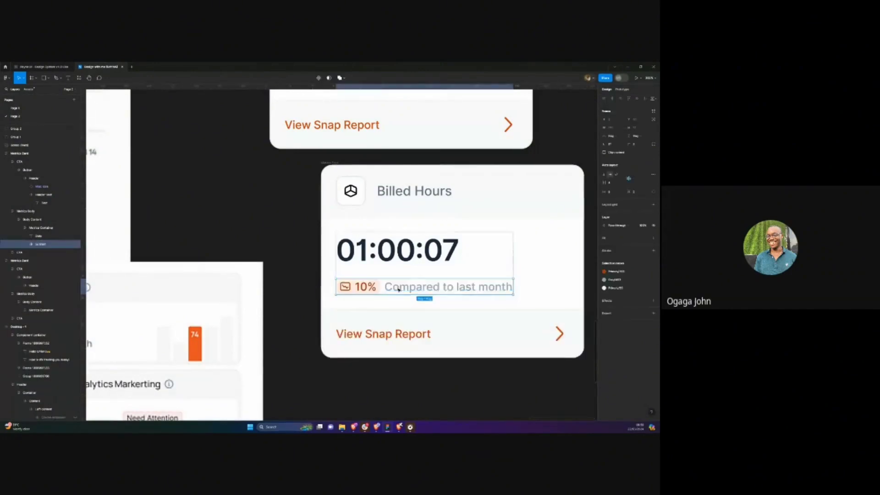
# Set the Billed Hours card's body section to a fixed height
pyautogui.press('Escape')
pyautogui.click(636, 136)
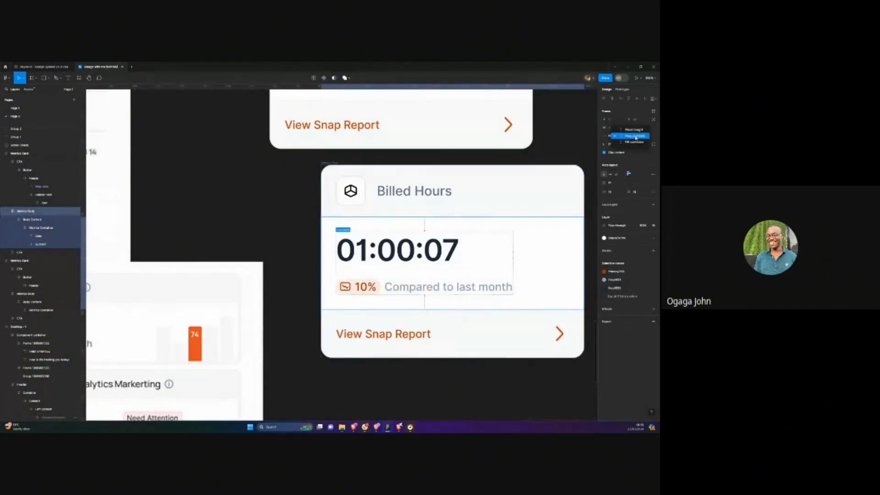
pyautogui.click(622, 144)
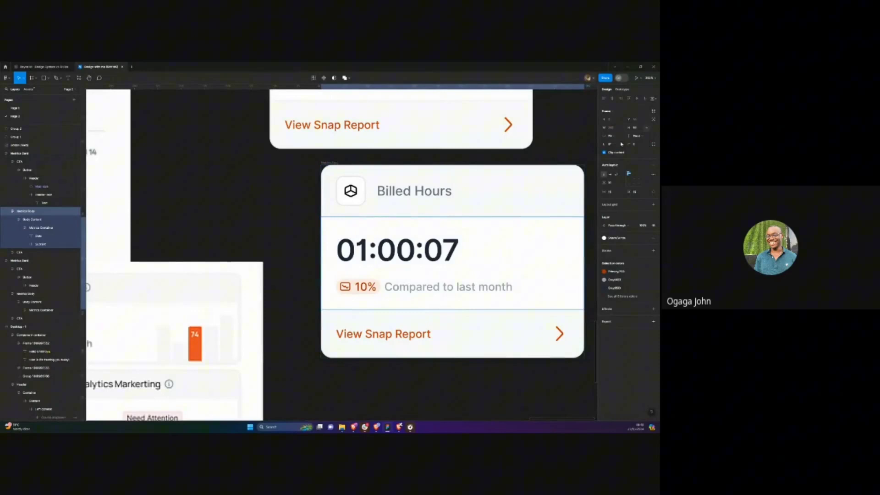
# Delete the percentage comparison row from the Billed Hours card and center the remaining figure vertically in the card body
pyautogui.click(449, 288)
pyautogui.click(449, 289)
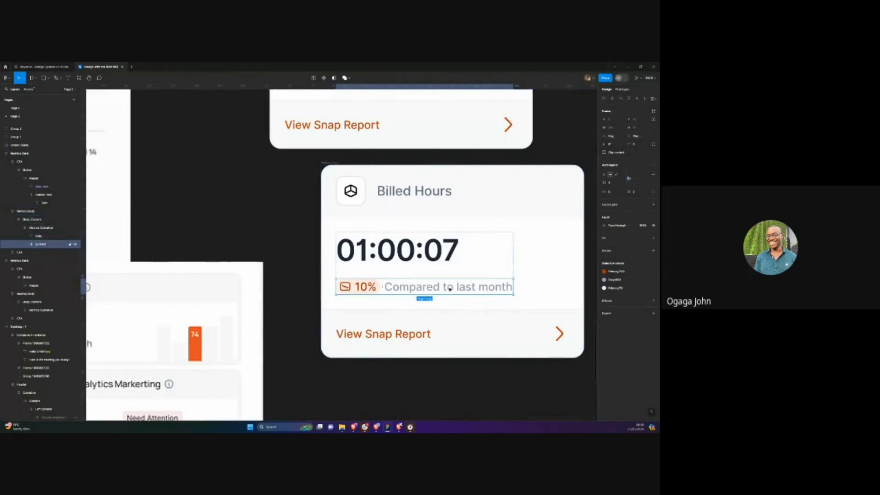
pyautogui.press('Delete')
pyautogui.scroll(-3, 432, 274)
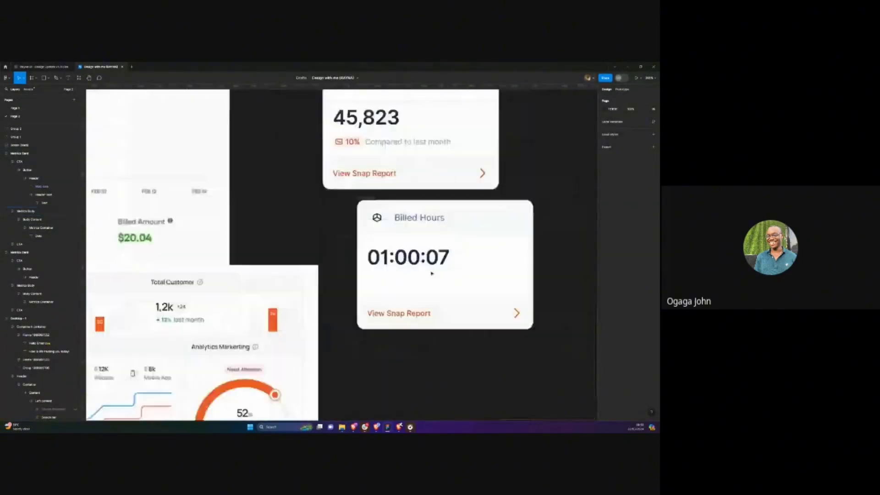
pyautogui.scroll(-3, 431, 274)
pyautogui.click(457, 263)
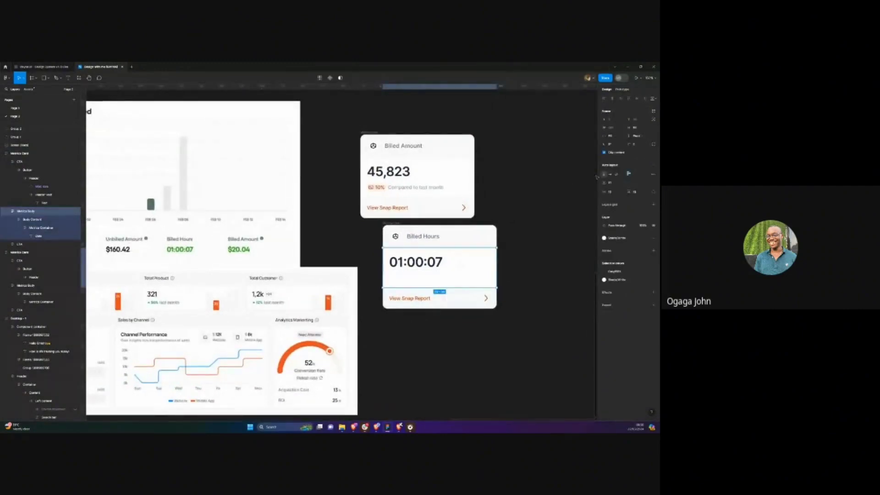
pyautogui.click(534, 240)
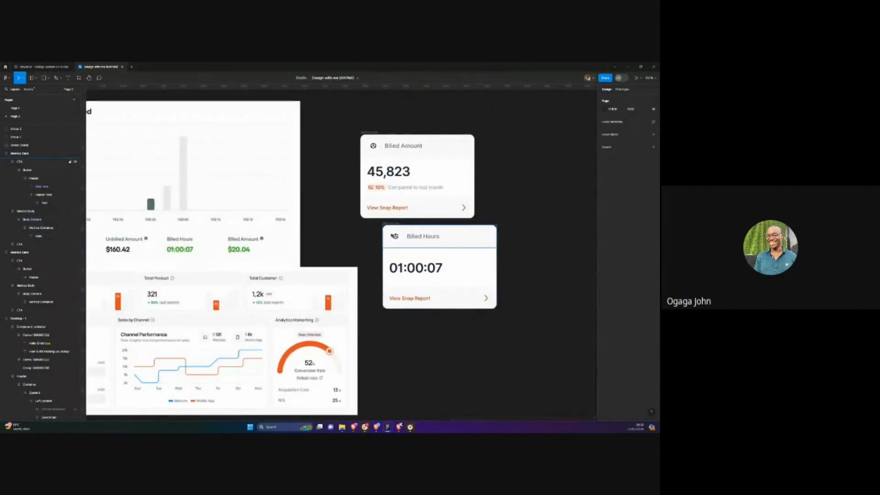
# Try placing a duplicate of the Billed Hours card directly below it
pyautogui.click(396, 223)
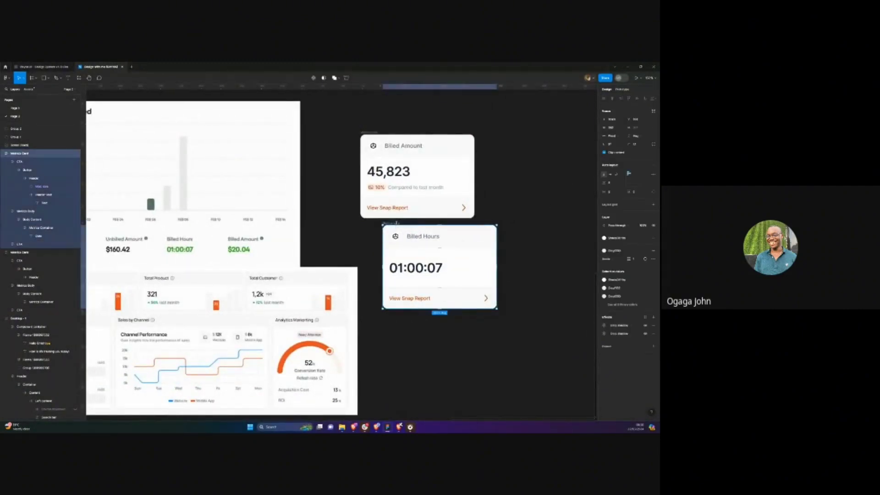
pyautogui.moveTo(396, 224); pyautogui.dragTo(395, 314)
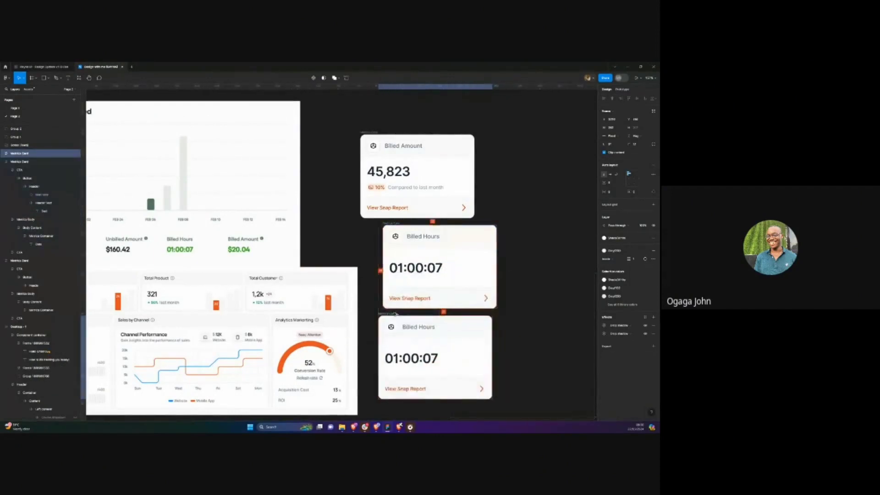
pyautogui.hscroll(-3, 395, 314)
pyautogui.scroll(-1, 395, 314)
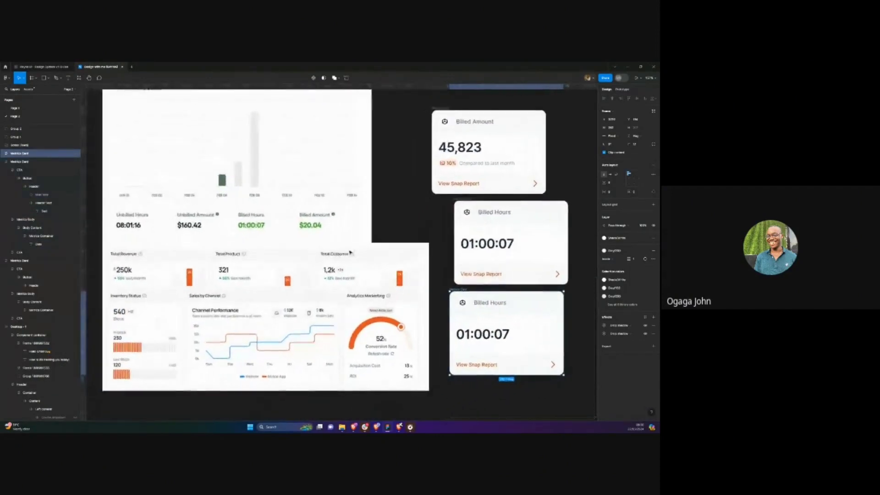
pyautogui.hscroll(3, 351, 253)
pyautogui.scroll(-1, 351, 253)
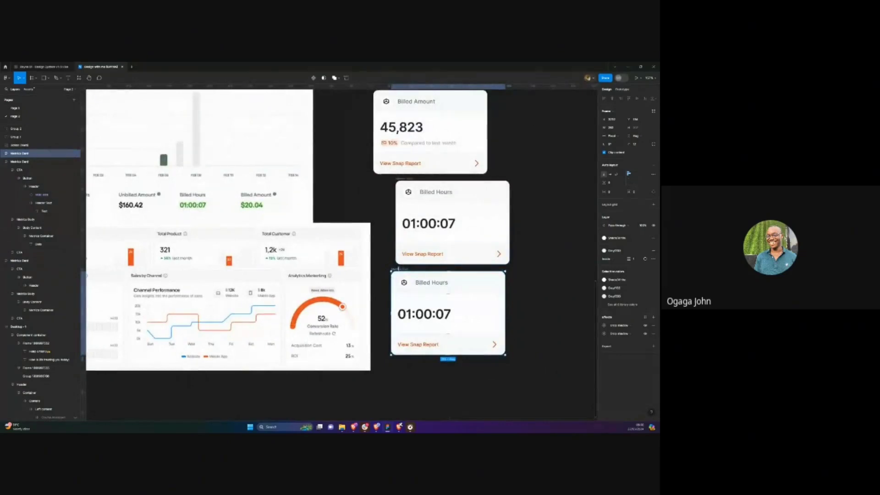
pyautogui.press('Delete')
# Combine the Billed Amount and Billed Hours cards into one horizontal auto layout row
pyautogui.scroll(4, 398, 269)
pyautogui.scroll(-1, 399, 265)
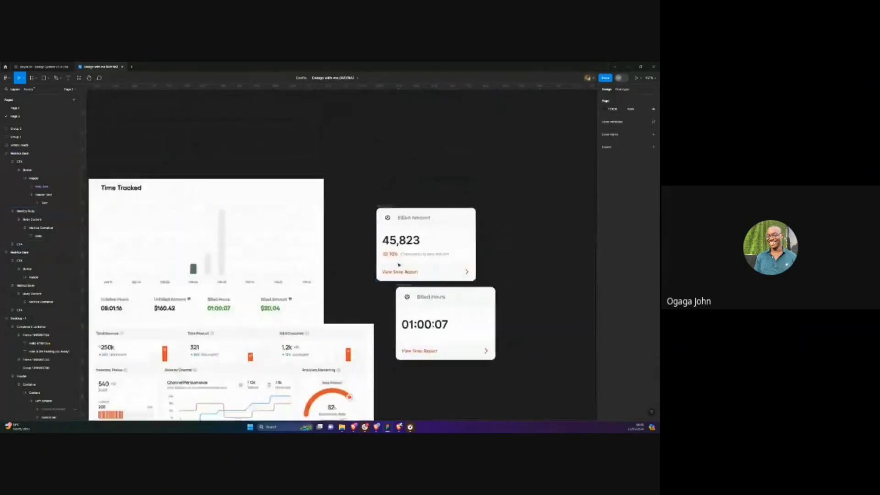
pyautogui.scroll(-2, 399, 265)
pyautogui.moveTo(402, 280); pyautogui.dragTo(456, 227)
pyautogui.keyDown('shift'); pyautogui.click(425, 226); pyautogui.keyUp('shift')
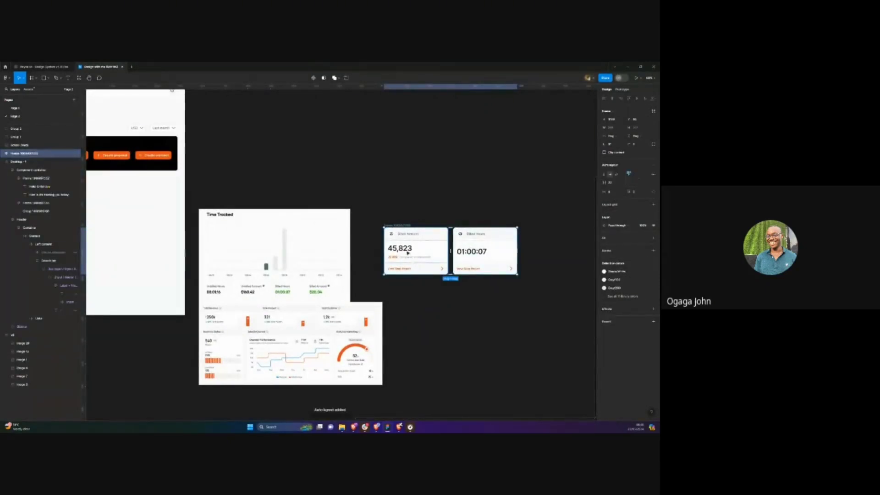
pyautogui.hotkey('shift', 'a')
# Duplicate both cards within the row, ordering the four as Billed Amount, Billed Hours, Billed Hours, Billed Amount
pyautogui.hotkey('ctrl', 'd')
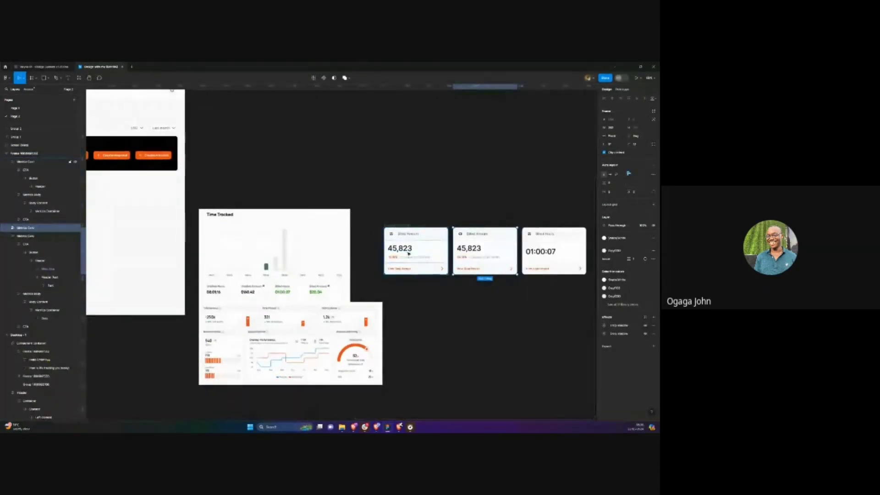
pyautogui.hscroll(3, 465, 247)
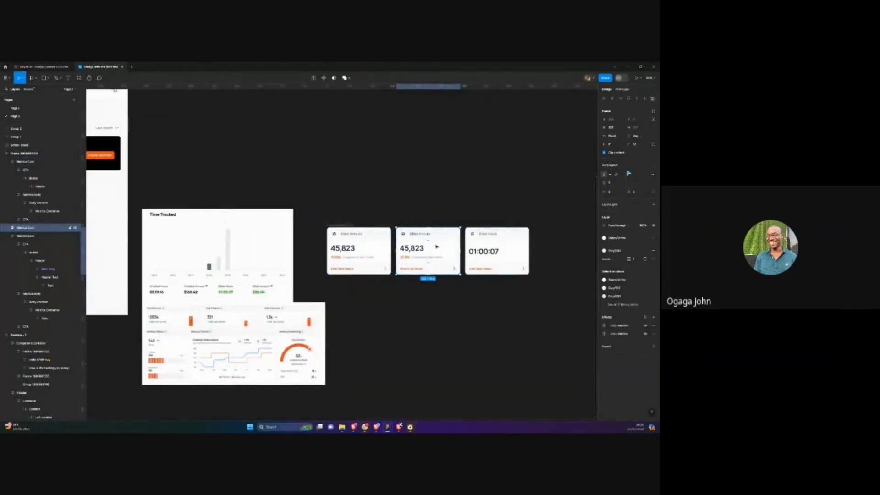
pyautogui.press('Right')
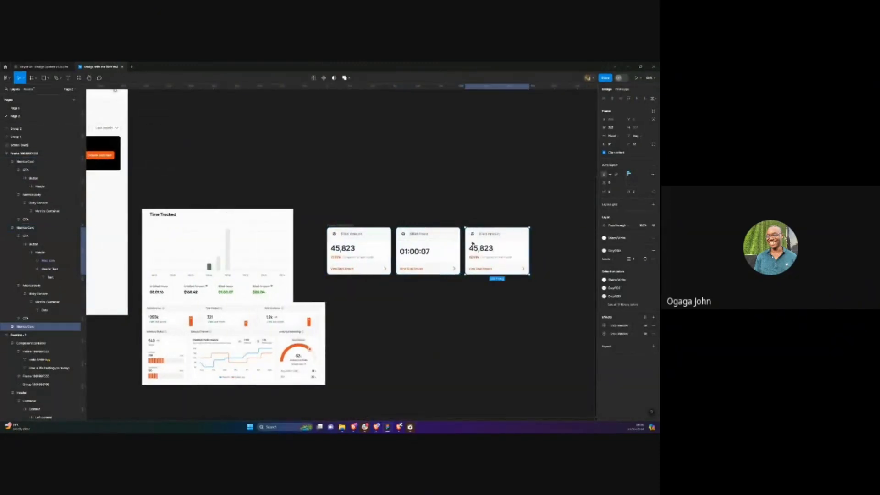
pyautogui.click(411, 247)
pyautogui.hotkey('ctrl', 'd')
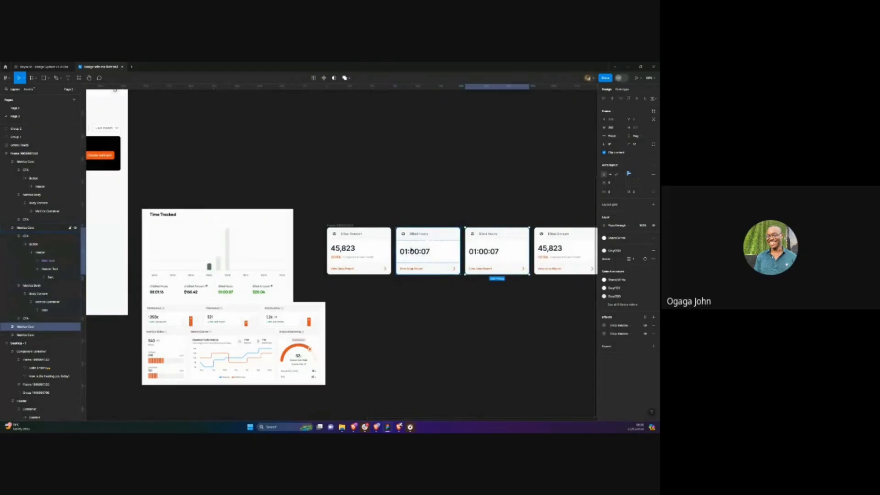
pyautogui.press('Escape')
# Move the four-card row into the dashboard's component container, directly below the black $140,000 balance banner
pyautogui.scroll(-5, 434, 236)
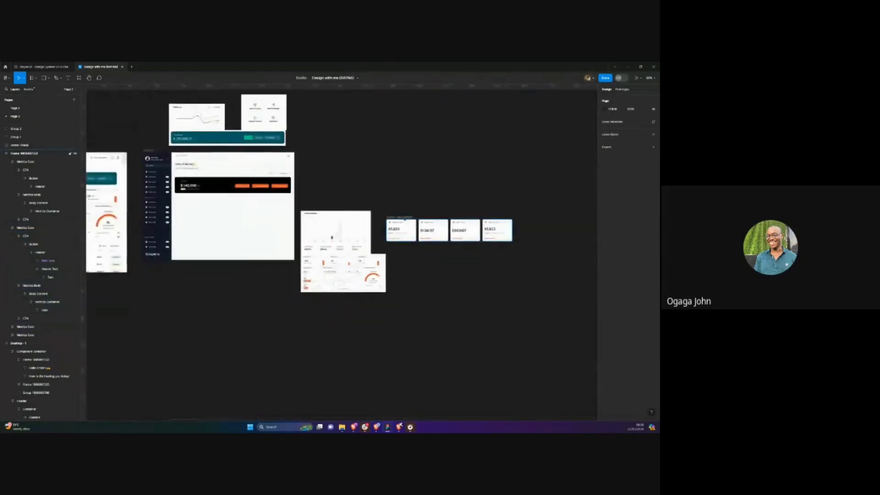
pyautogui.hscroll(-2, 406, 219)
pyautogui.hscroll(-2, 405, 219)
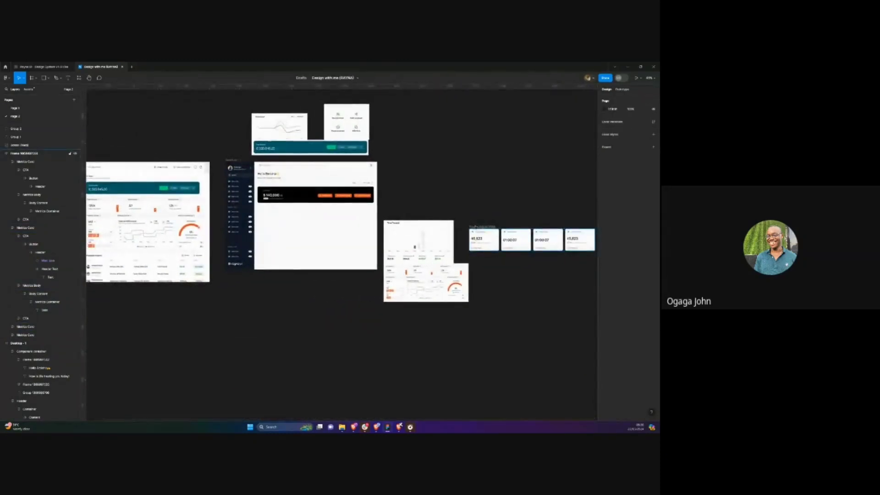
pyautogui.moveTo(475, 227); pyautogui.dragTo(297, 217)
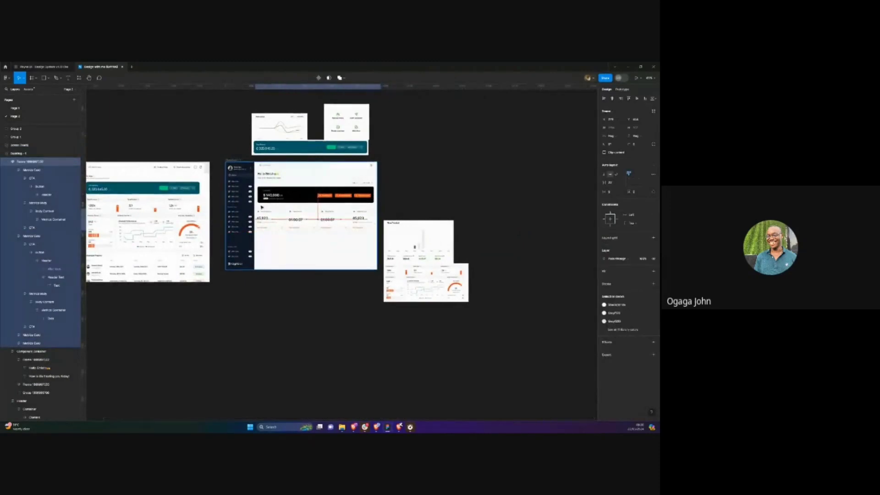
pyautogui.scroll(3, 270, 214)
pyautogui.press('Delete')
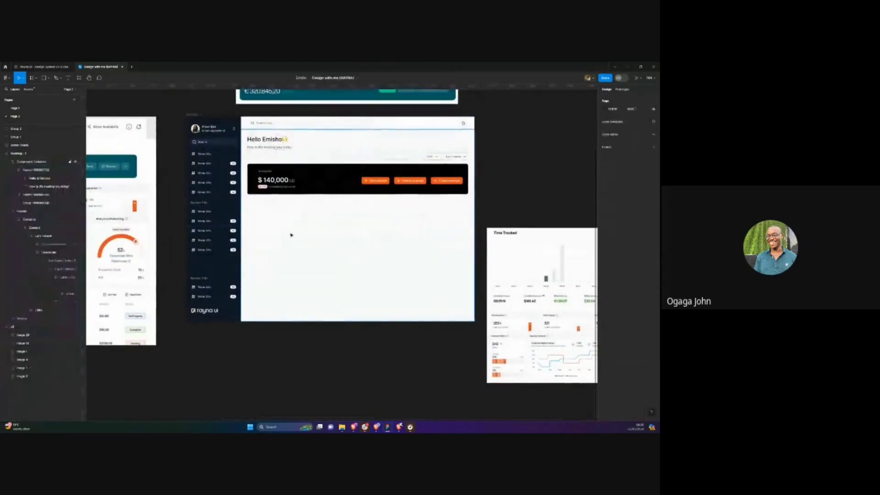
pyautogui.click(292, 233)
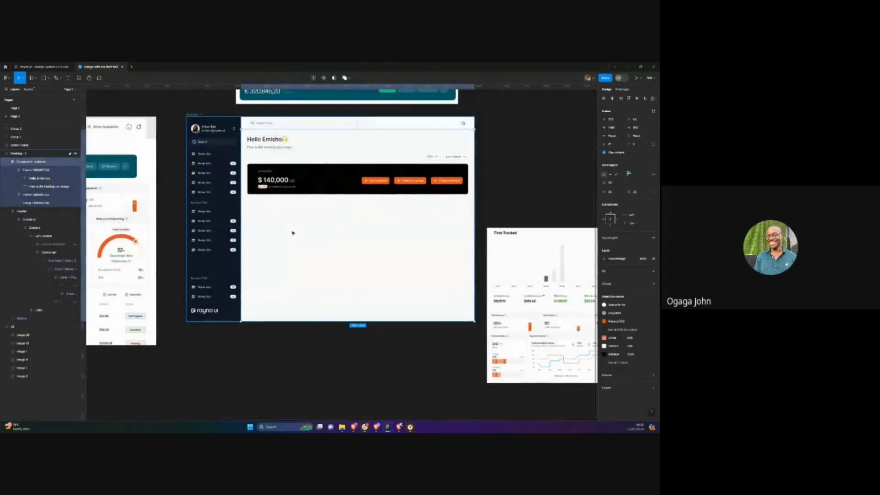
pyautogui.hotkey('ctrl', 'z')
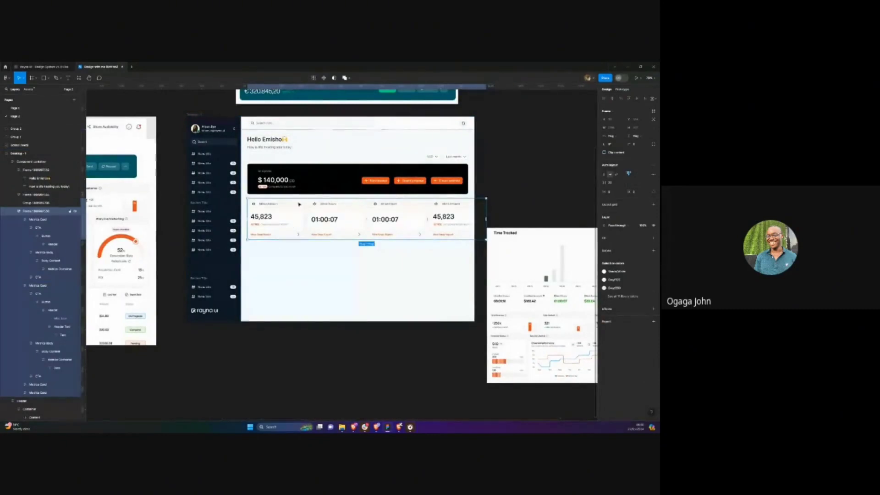
# Make the card row fill the container's width and adjust the gap between its cards
pyautogui.keyDown('ctrl'); pyautogui.scroll(4, 424, 208); pyautogui.keyUp('ctrl')
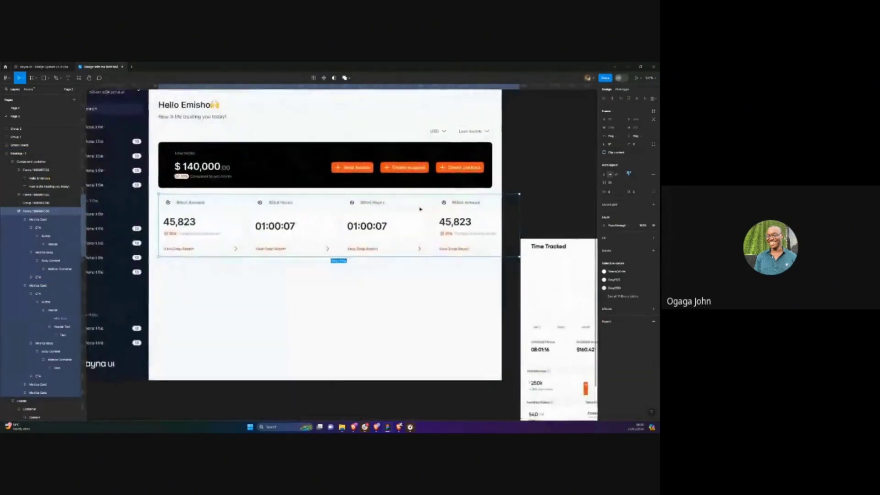
pyautogui.click(612, 136)
pyautogui.click(614, 137)
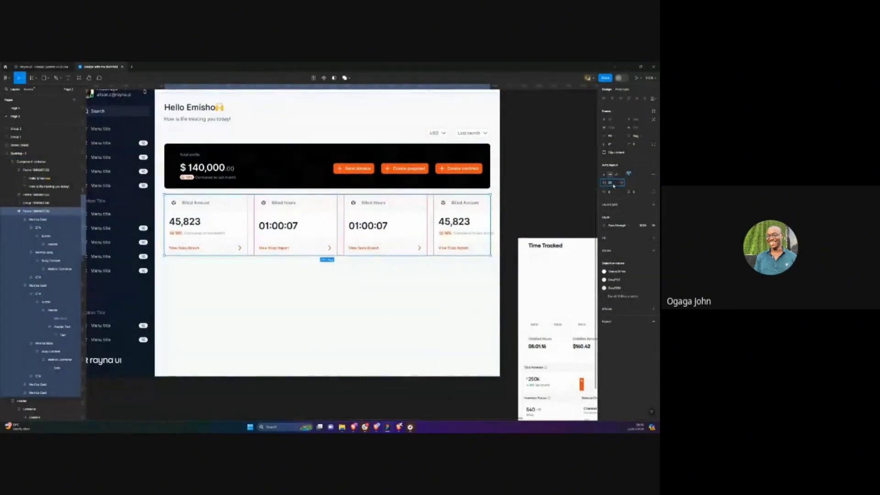
pyautogui.press('Return')
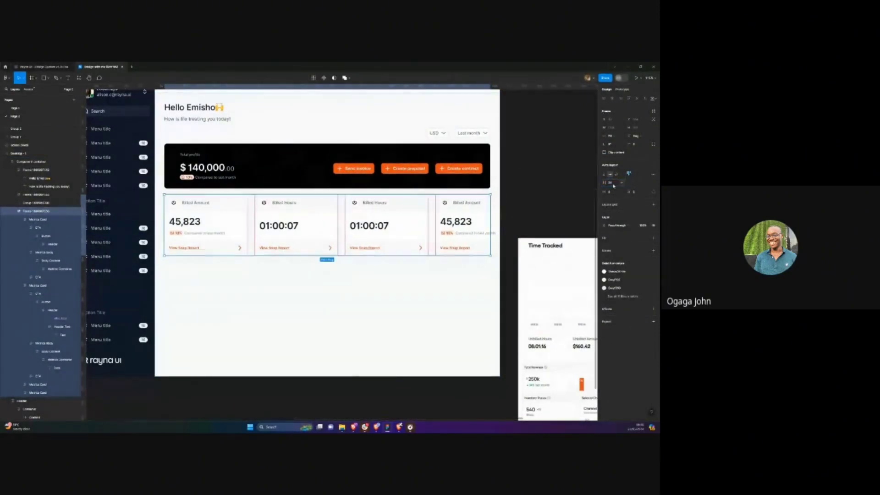
# Reduce the horizontal gap between the four cards in the dashboard row
pyautogui.click(230, 220)
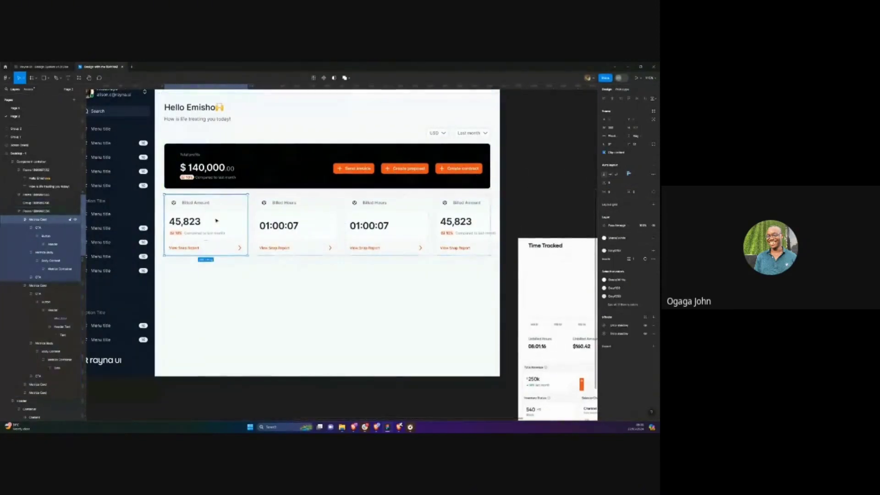
pyautogui.click(252, 220)
pyautogui.click(613, 183)
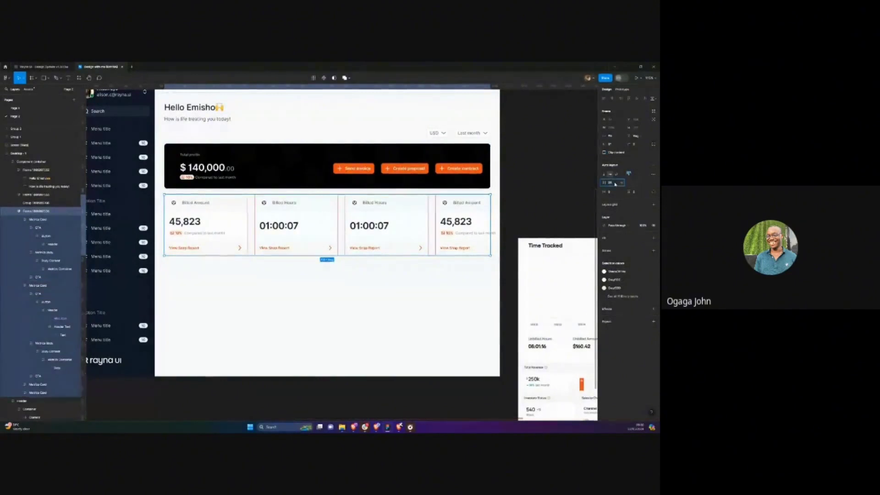
pyautogui.write('0')
pyautogui.press('Return')
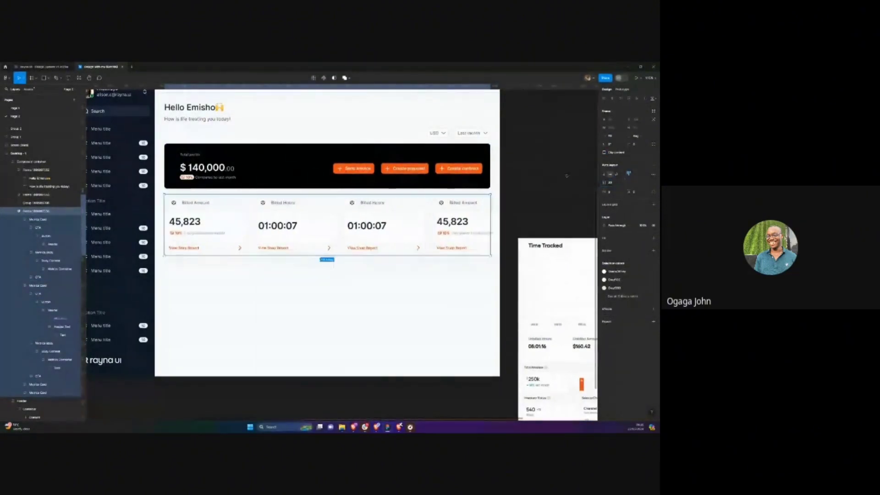
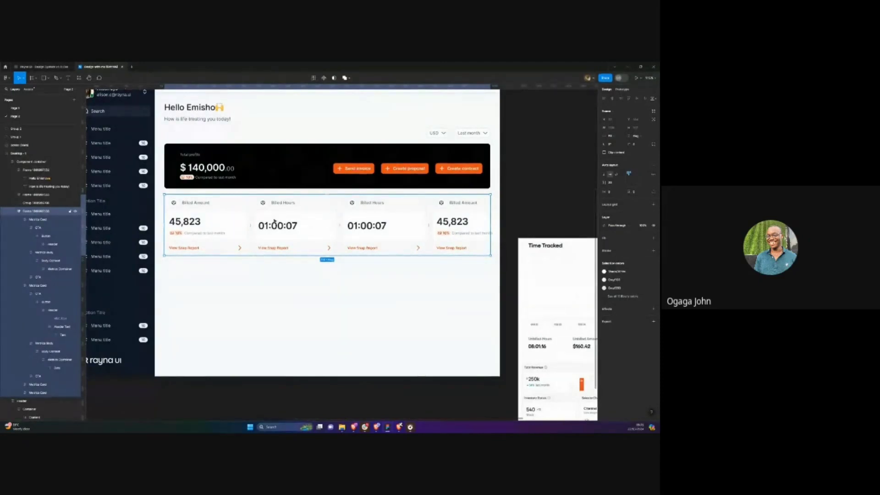
# Set the width of each of the four metric cards in the row to fill the container
pyautogui.doubleClick(233, 221)
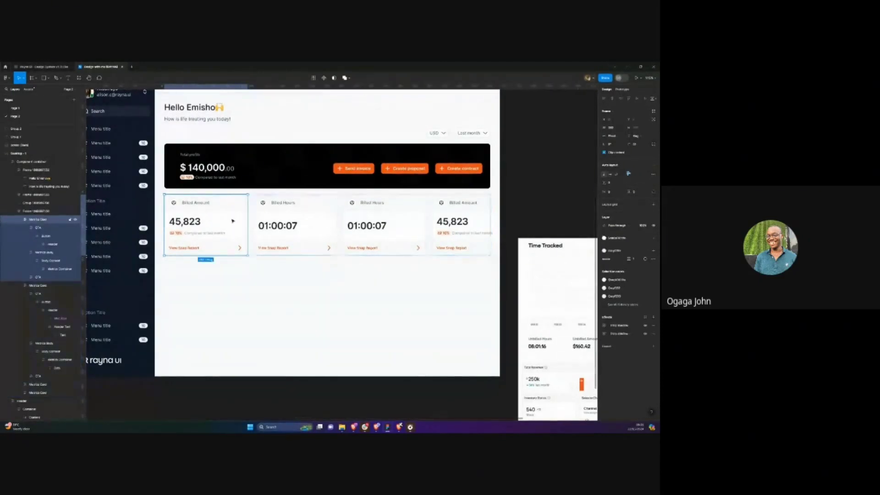
pyautogui.click(617, 137)
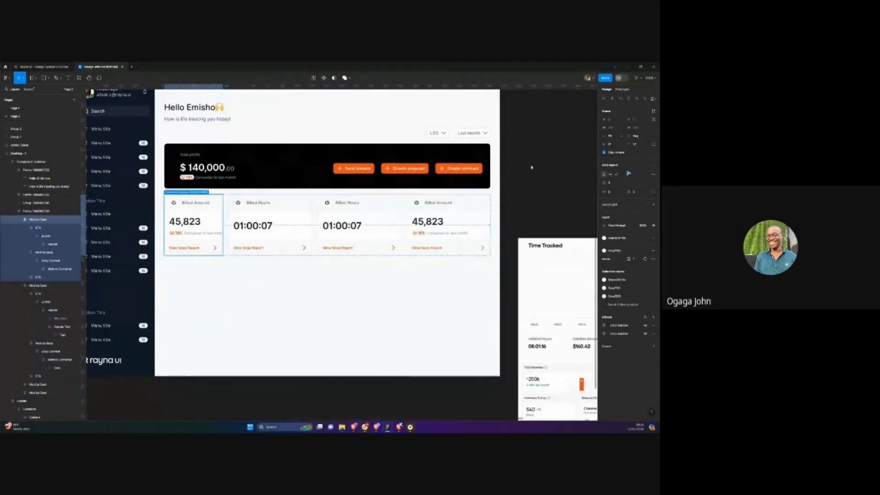
pyautogui.press('Tab')
pyautogui.click(616, 137)
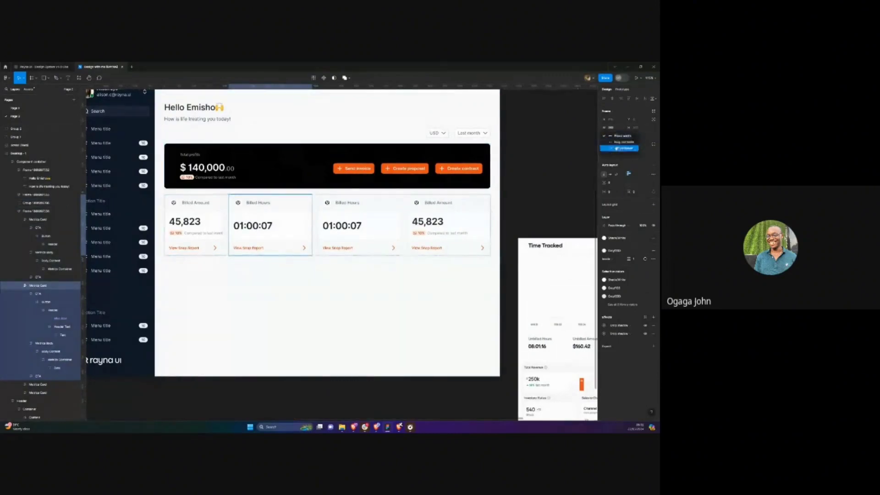
pyautogui.click(616, 147)
pyautogui.press('Tab')
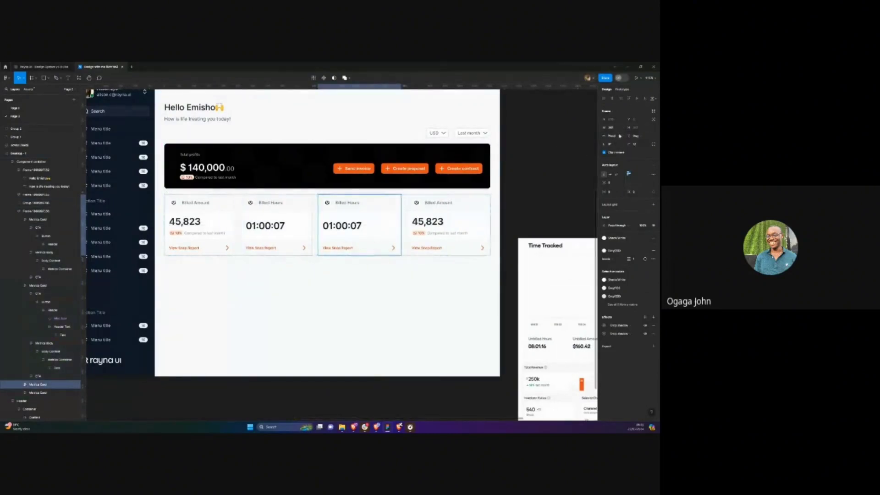
pyautogui.click(617, 137)
pyautogui.click(617, 148)
pyautogui.press('Tab')
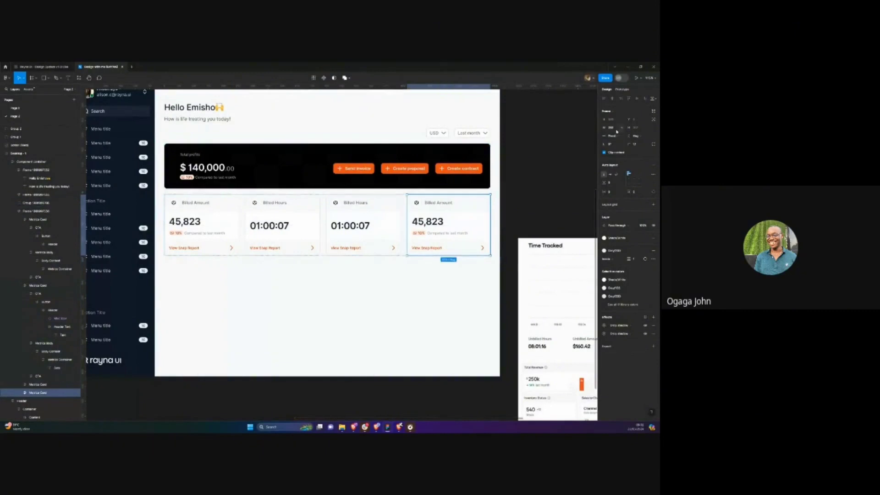
pyautogui.click(617, 137)
pyautogui.click(617, 147)
pyautogui.click(550, 148)
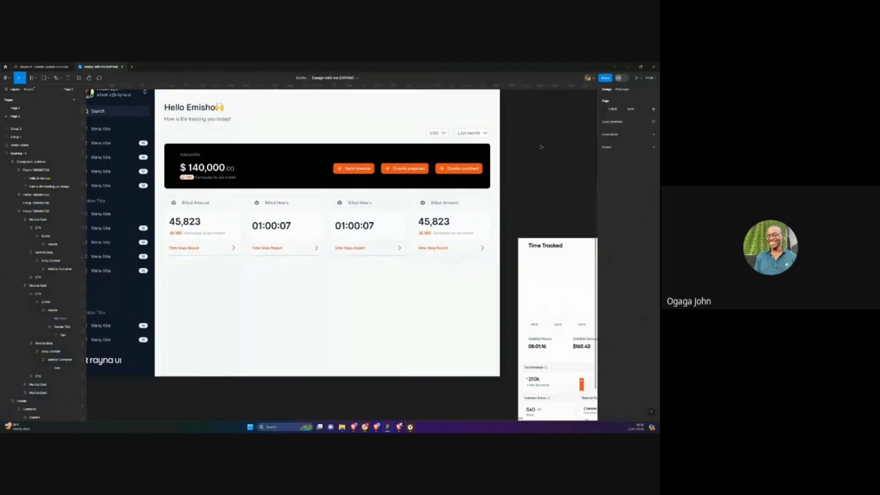
# Set the component container's horizontal padding to 24
pyautogui.click(160, 149)
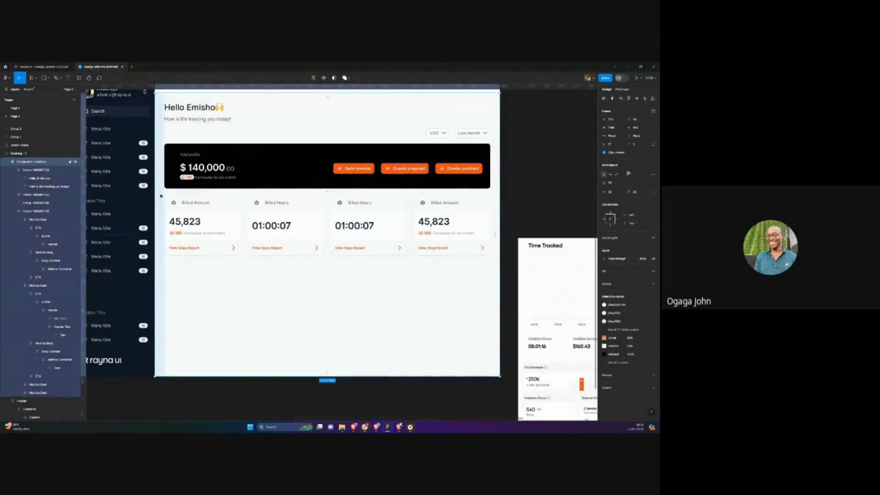
pyautogui.click(612, 192)
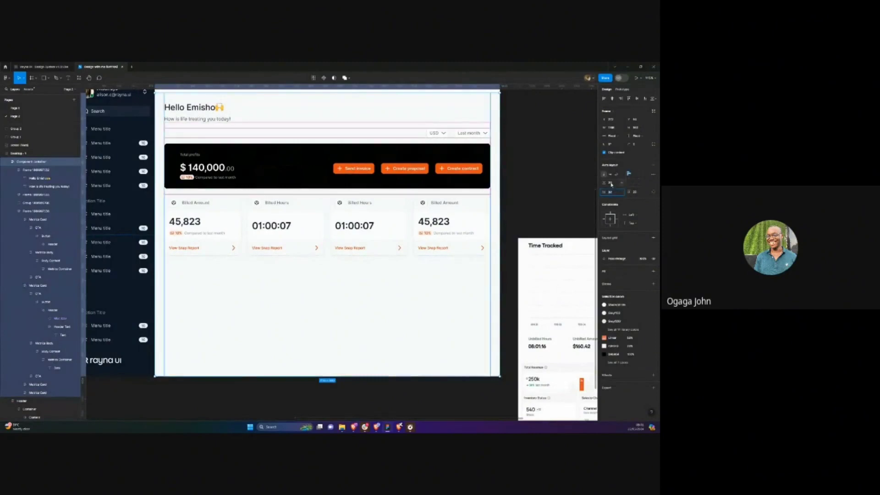
pyautogui.write('24')
pyautogui.press('Return')
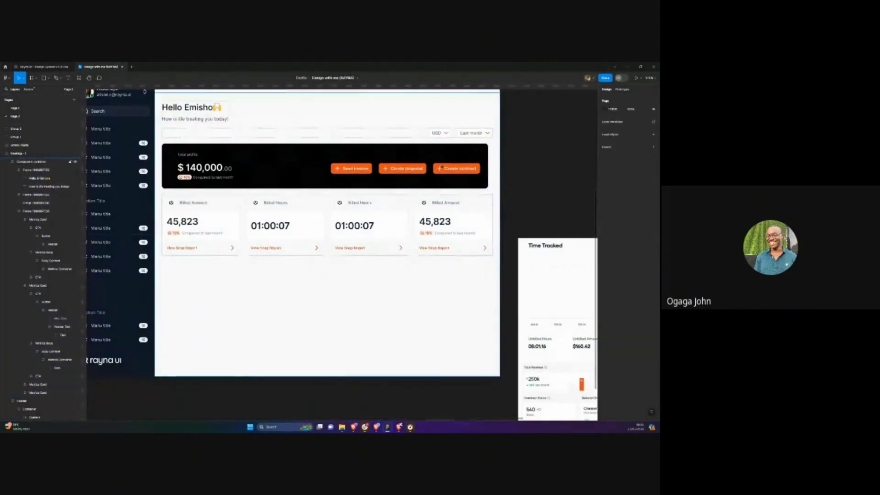
# Make the black $140,000 balance banner fill the component container's width
pyautogui.click(444, 159)
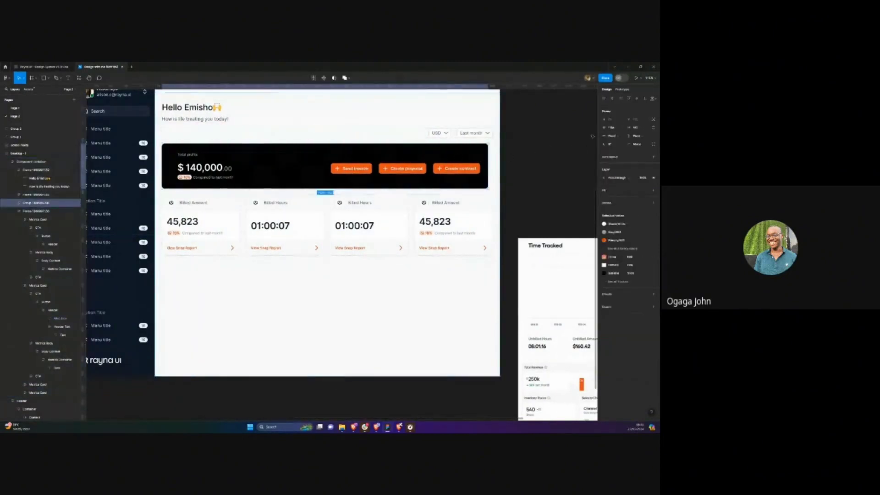
pyautogui.click(622, 136)
pyautogui.click(619, 143)
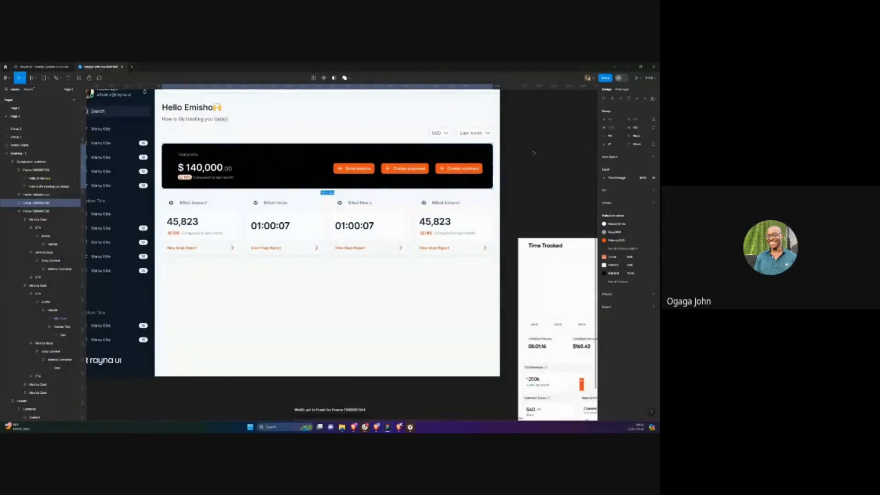
pyautogui.click(533, 153)
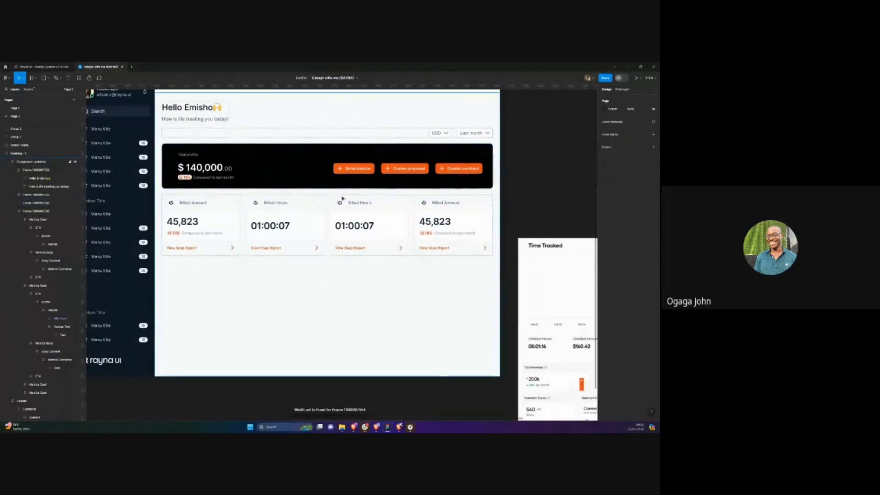
# Examine the dashboard layout alongside the reference designs, including the Time Tracked chart and the metric and chart panels
pyautogui.scroll(-3, 339, 195)
pyautogui.scroll(3, 339, 193)
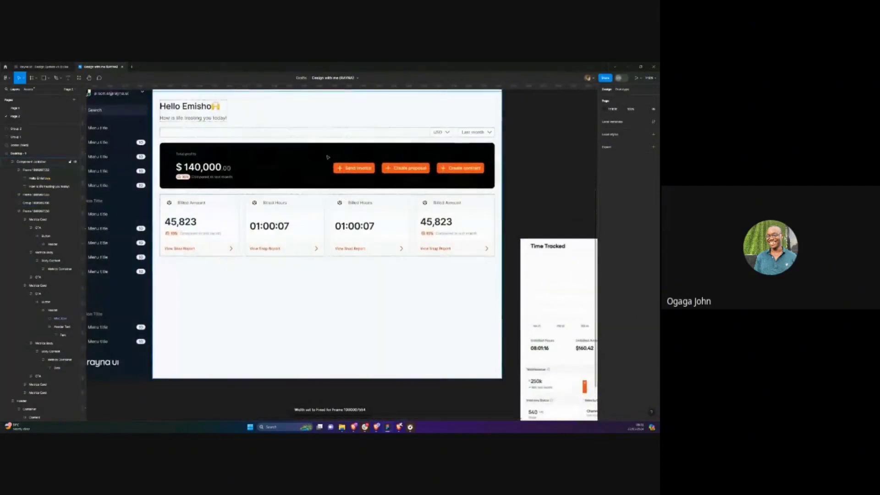
pyautogui.click(259, 110)
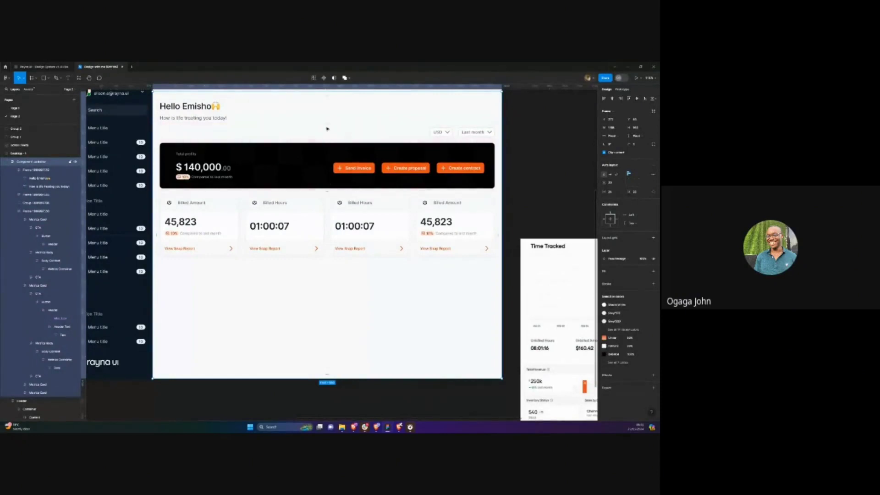
pyautogui.scroll(-3, 326, 120)
pyautogui.scroll(-1, 322, 135)
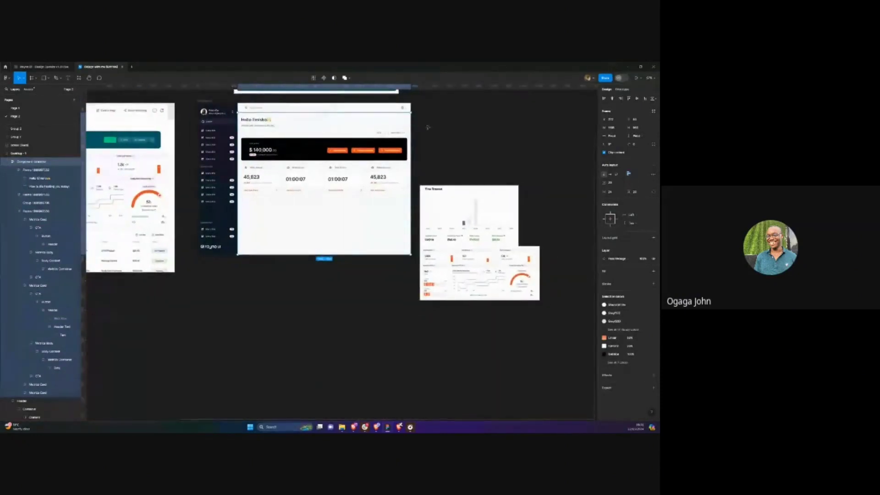
pyautogui.click(433, 129)
pyautogui.hscroll(-2, 433, 128)
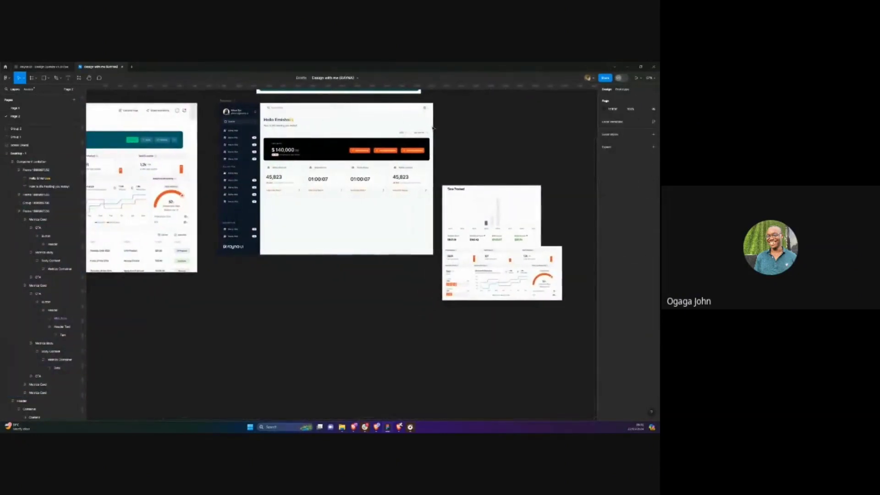
pyautogui.hscroll(-3, 301, 189)
pyautogui.hscroll(-2, 301, 189)
pyautogui.hscroll(4, 430, 274)
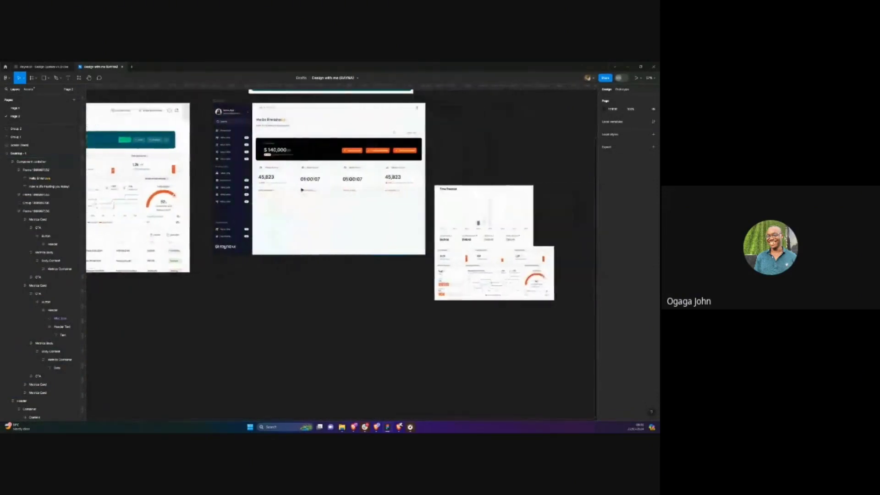
pyautogui.scroll(3, 430, 275)
pyautogui.scroll(1, 430, 274)
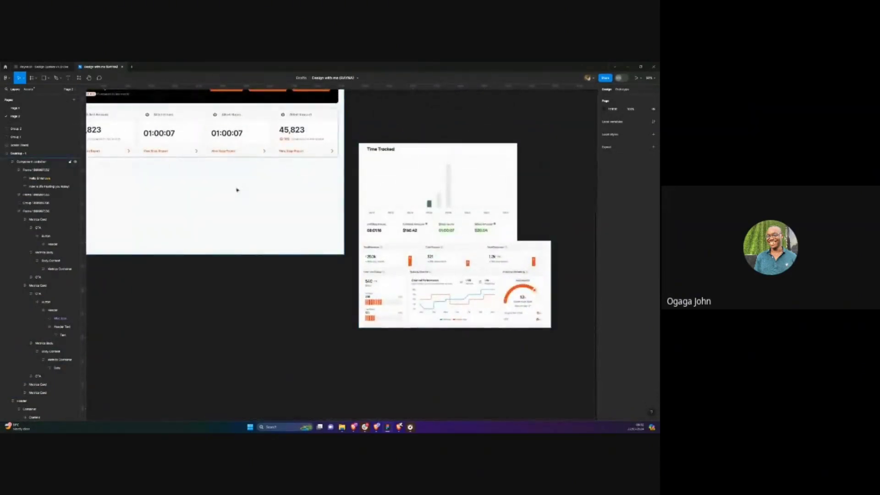
# Switch to the Rayna UI design system file and view the metric card variants on its Metrics page
pyautogui.click(50, 67)
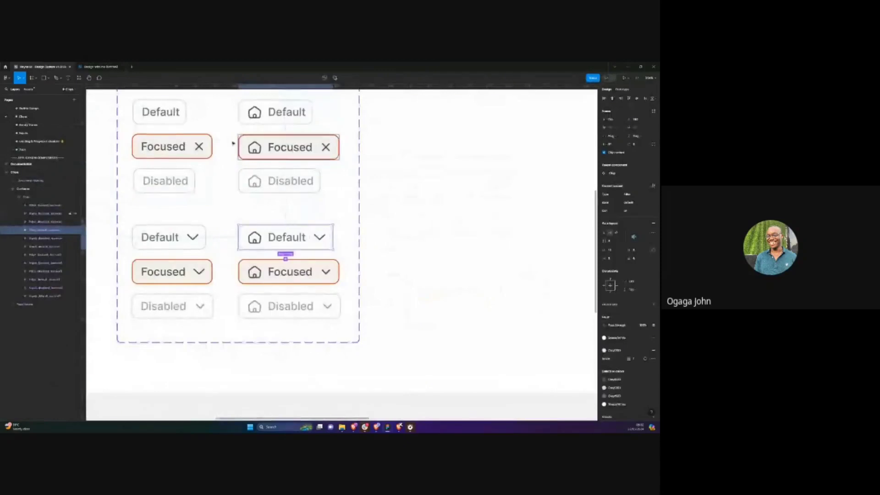
pyautogui.scroll(5, 44, 130)
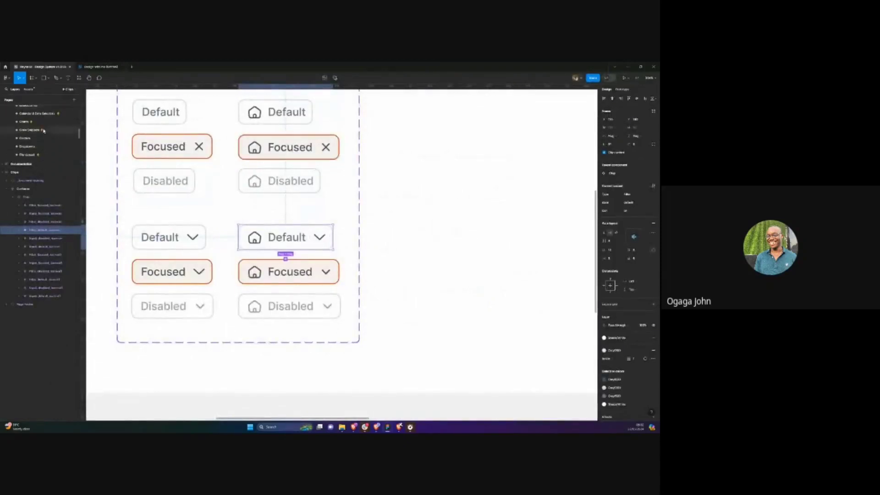
pyautogui.scroll(-3, 40, 132)
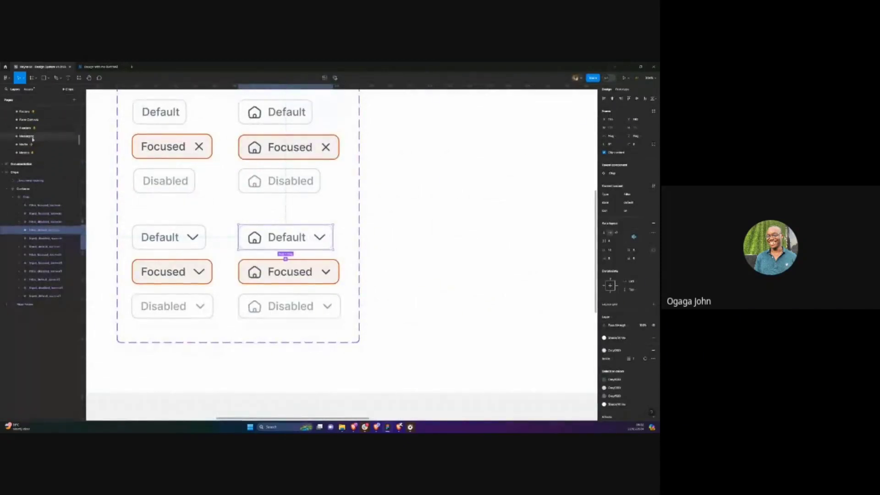
pyautogui.click(34, 153)
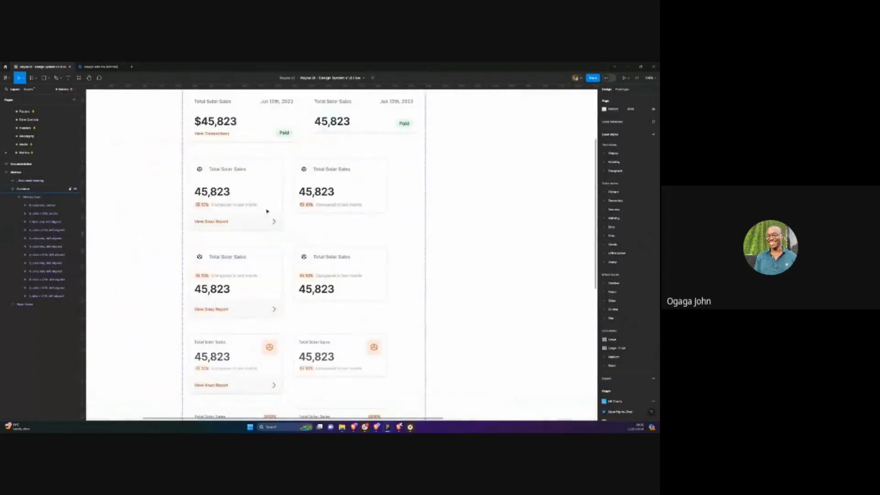
pyautogui.scroll(-5, 253, 214)
pyautogui.scroll(-2, 253, 213)
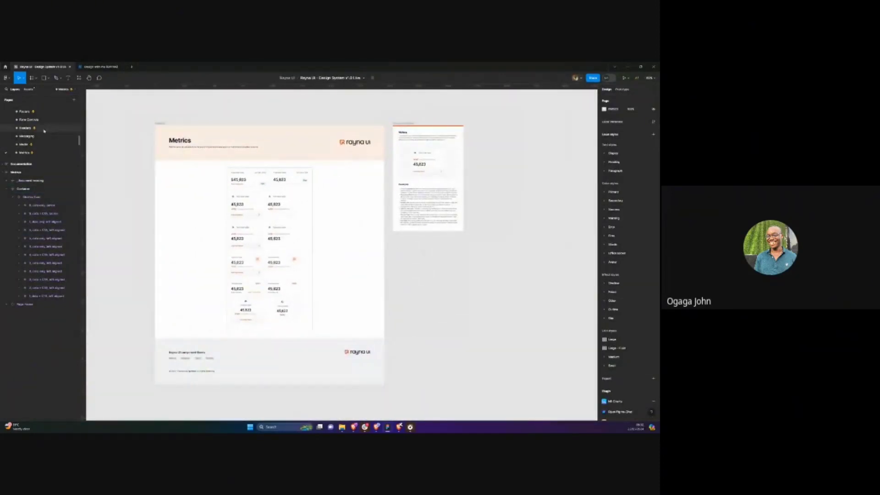
# Find the Charts page among the design system's component pages and open it
pyautogui.scroll(-3, 44, 131)
pyautogui.scroll(-2, 44, 131)
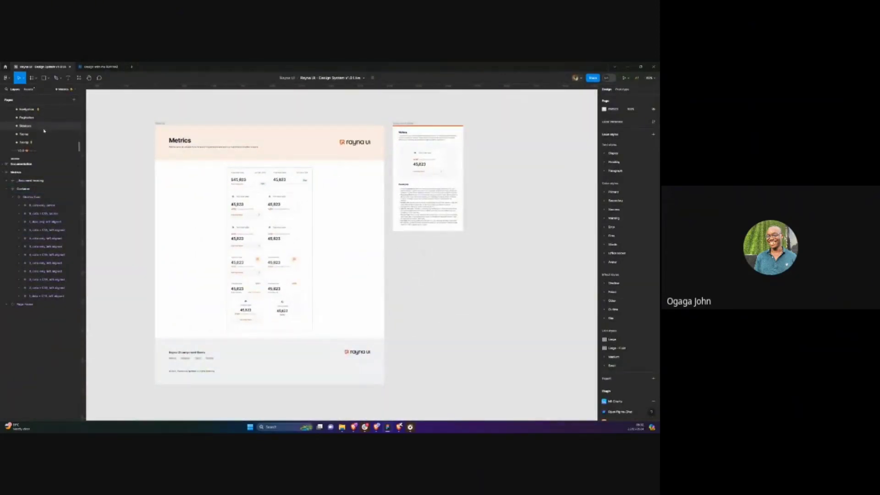
pyautogui.scroll(4, 44, 131)
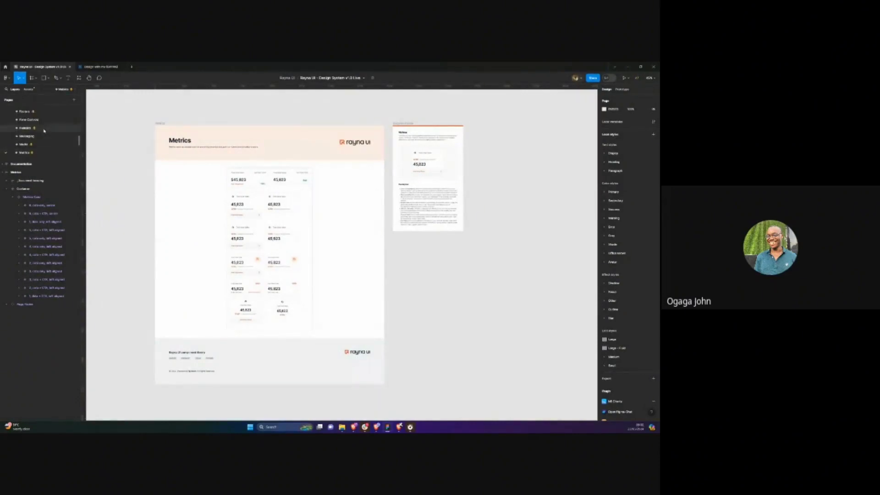
pyautogui.scroll(4, 44, 131)
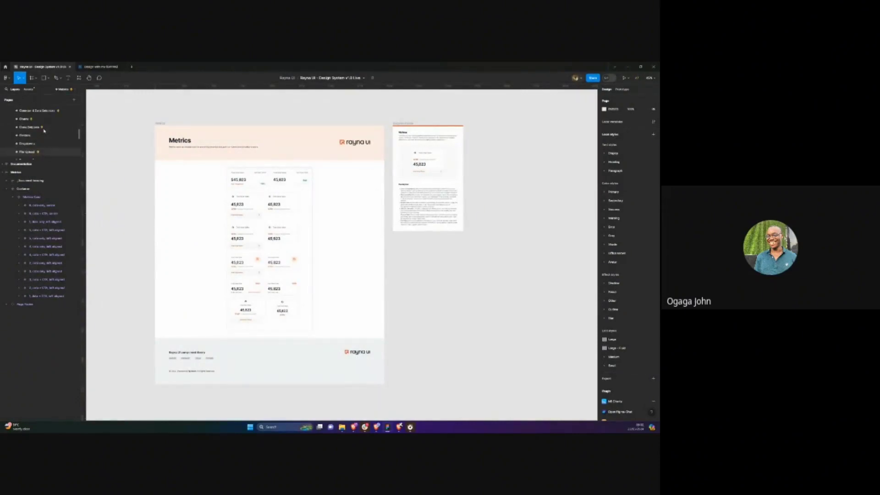
pyautogui.scroll(2, 44, 131)
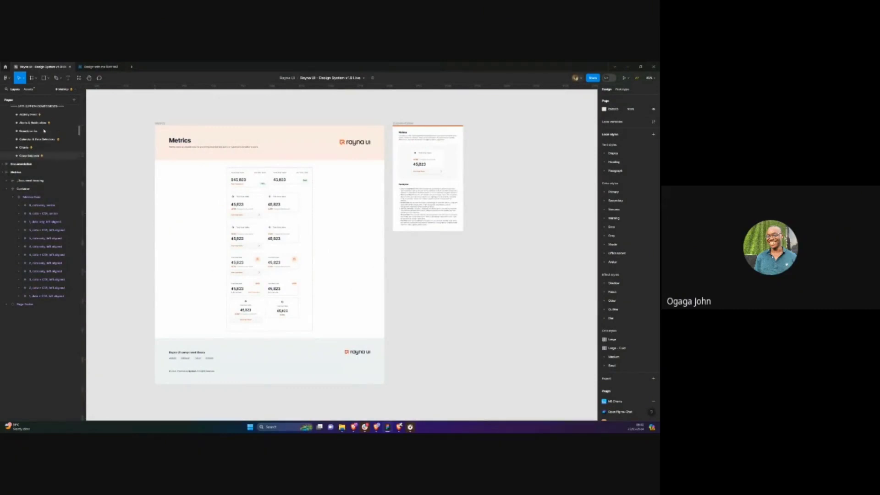
pyautogui.scroll(4, 44, 131)
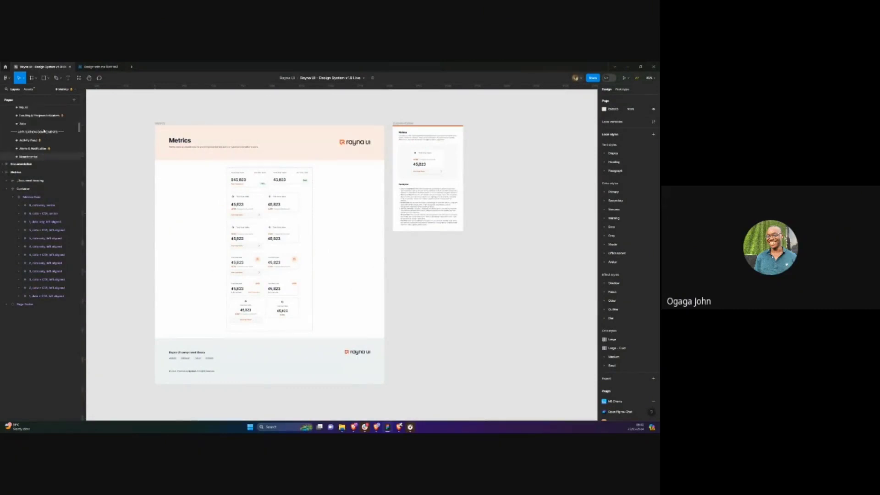
pyautogui.scroll(4, 44, 130)
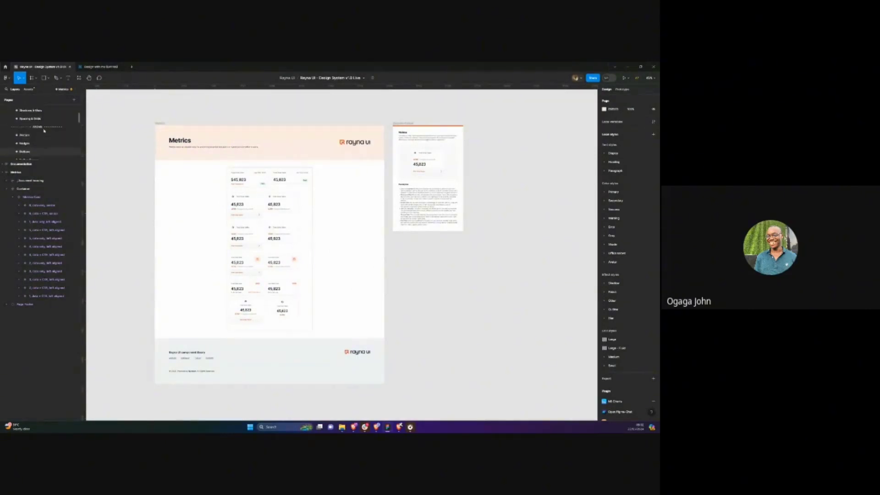
pyautogui.scroll(-4, 44, 130)
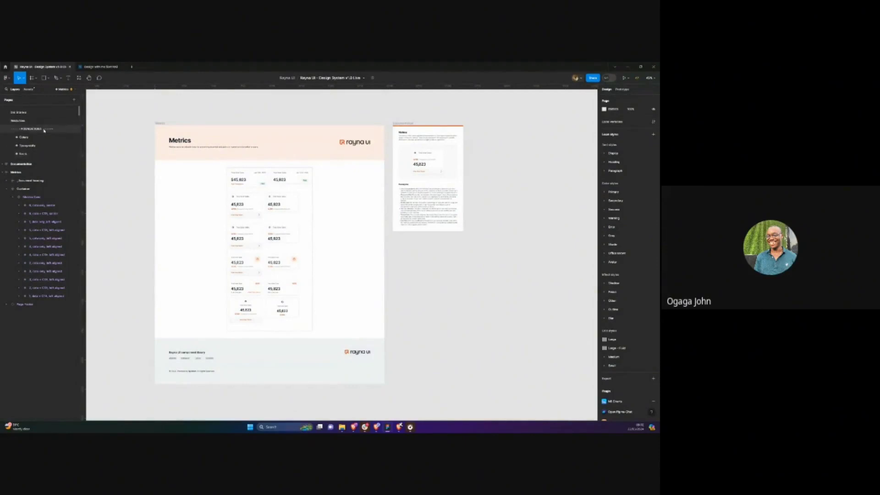
pyautogui.scroll(-2, 44, 131)
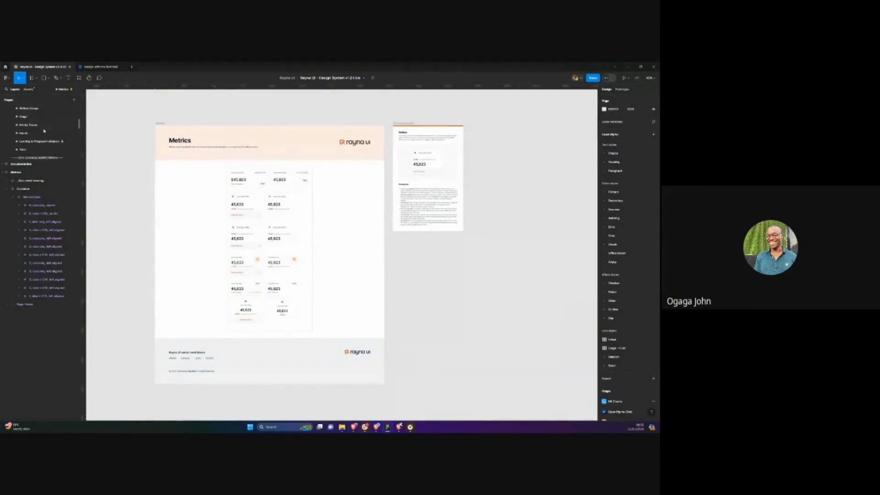
pyautogui.scroll(-2, 44, 131)
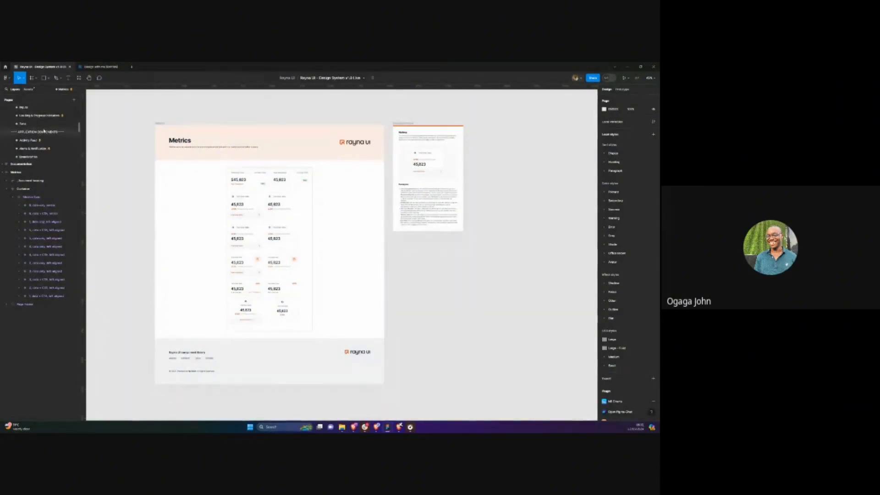
pyautogui.scroll(-2, 44, 131)
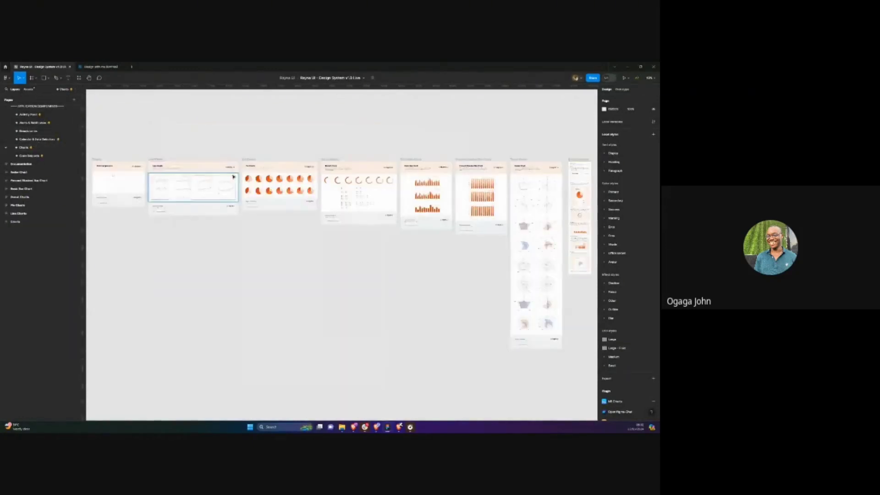
# Look over the Charts page and read the line chart guidance in the "When to use what" guide
pyautogui.hscroll(5, 314, 190)
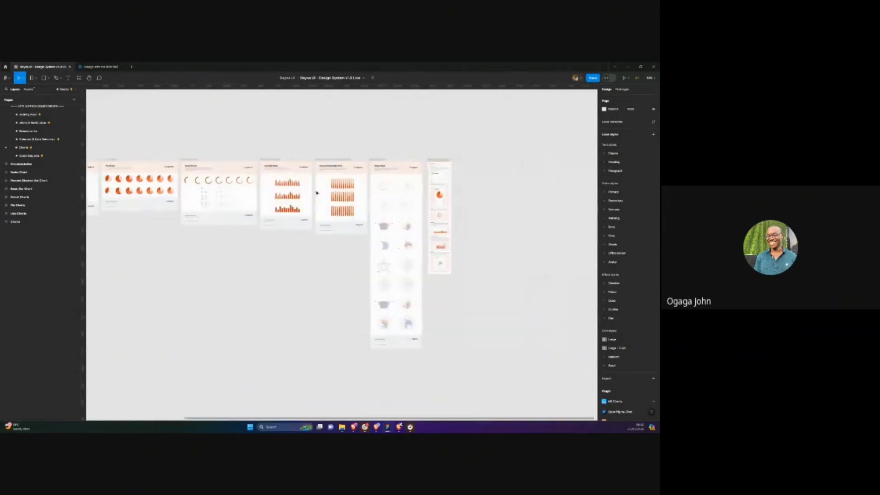
pyautogui.scroll(5, 527, 206)
pyautogui.hscroll(3, 490, 191)
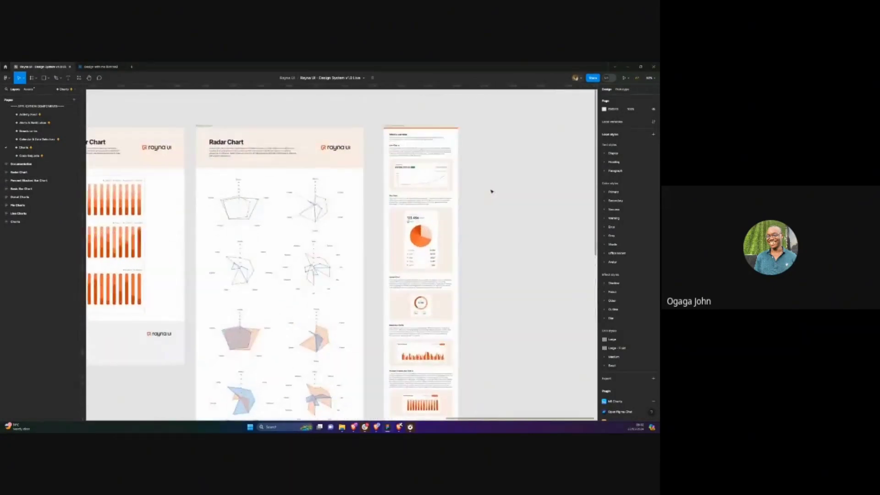
pyautogui.scroll(4, 443, 197)
pyautogui.scroll(-5, 272, 199)
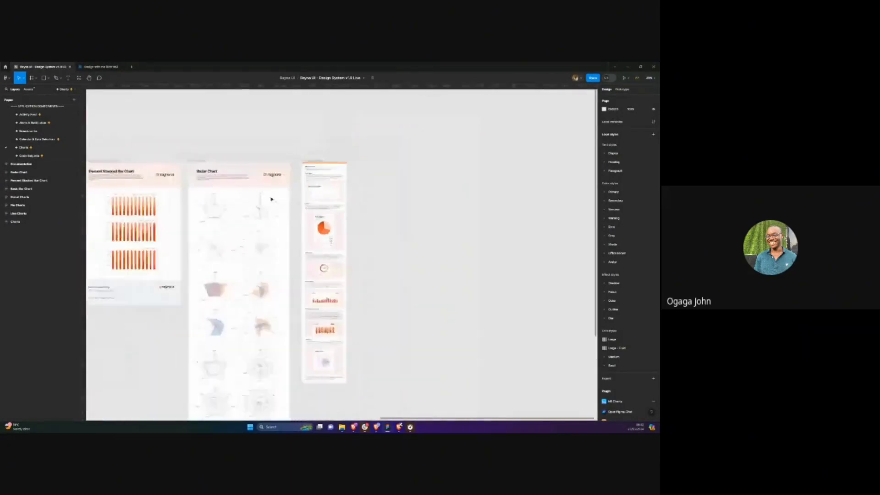
pyautogui.scroll(4, 316, 197)
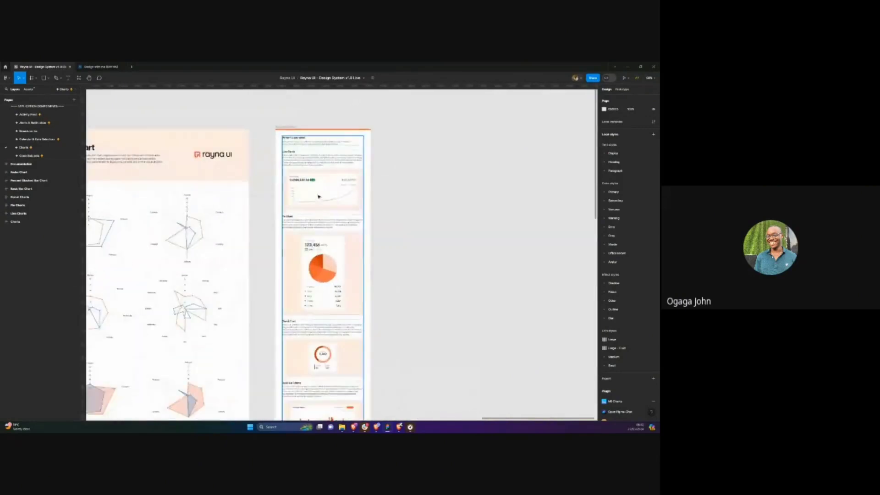
pyautogui.scroll(4, 320, 170)
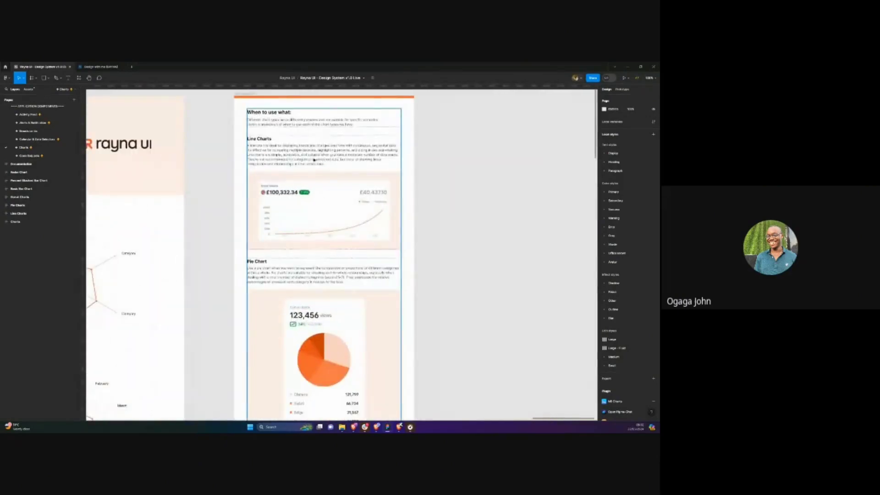
pyautogui.scroll(1, 333, 187)
pyautogui.scroll(2, 334, 206)
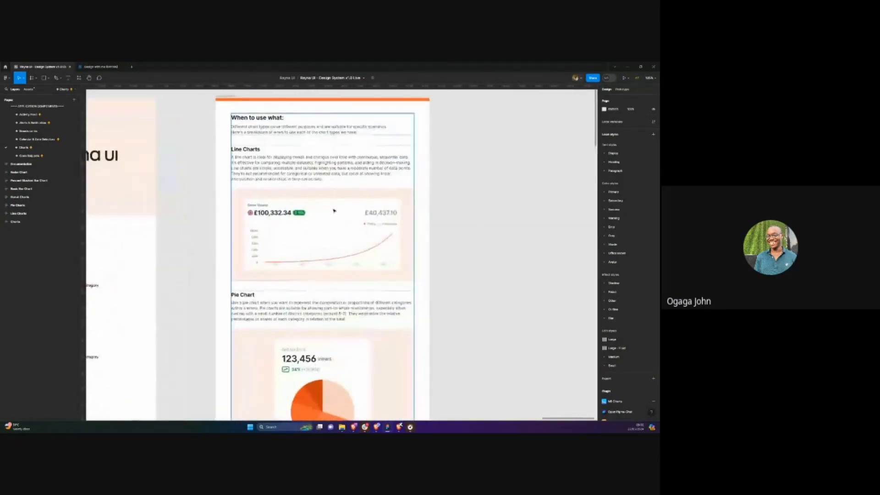
# Read the guide's sections on pie, donut, basic bar and percent stacked bar charts
pyautogui.scroll(-1, 335, 211)
pyautogui.hscroll(-1, 335, 211)
pyautogui.scroll(-4, 334, 211)
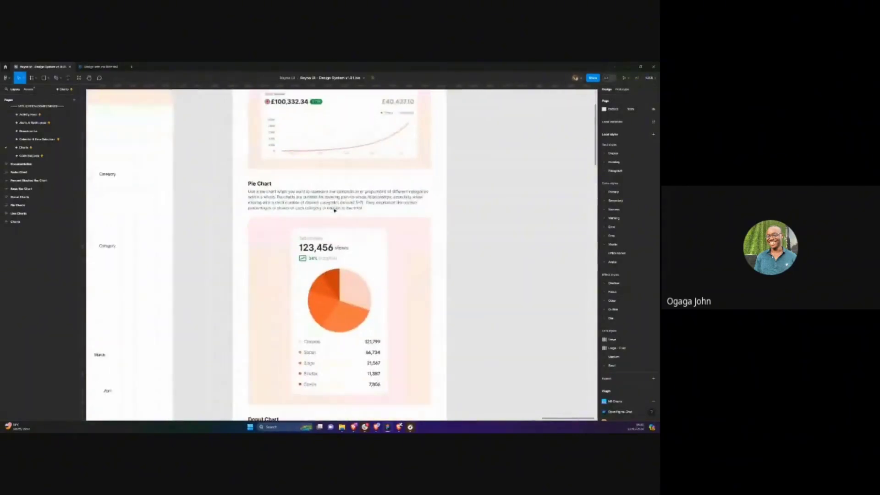
pyautogui.scroll(-6, 335, 211)
pyautogui.hscroll(-1, 336, 225)
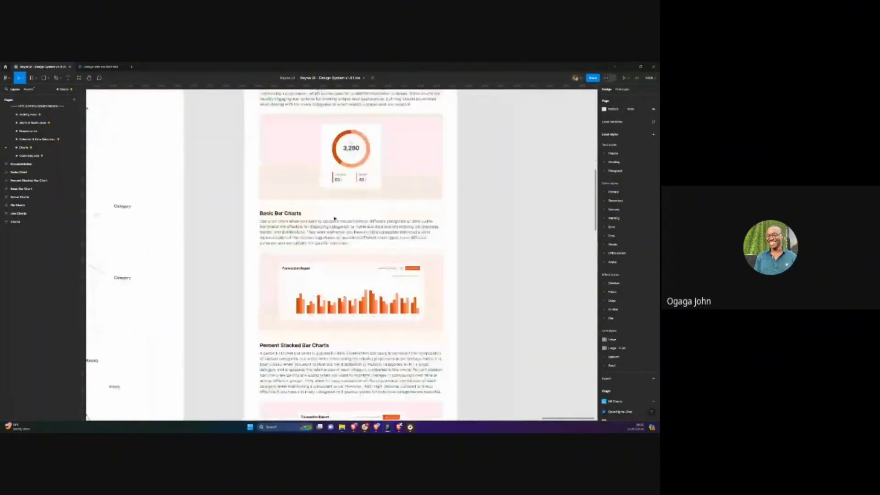
pyautogui.scroll(-1, 336, 234)
pyautogui.scroll(-4, 347, 238)
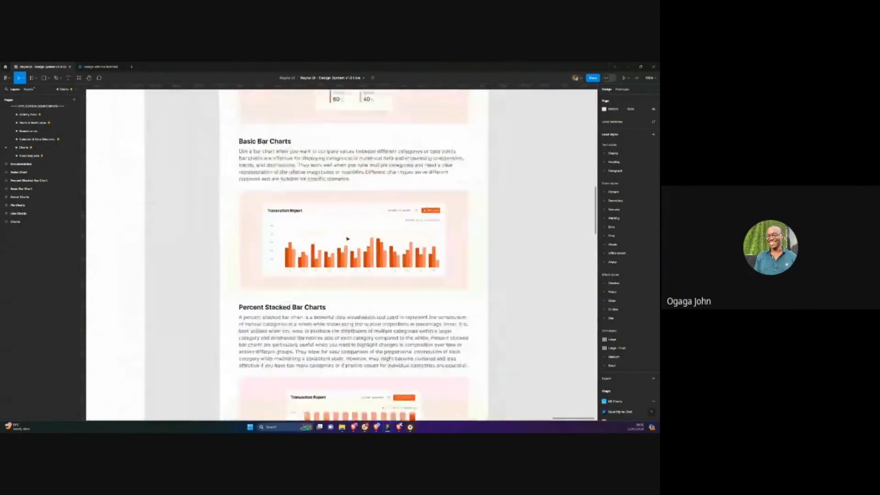
pyautogui.scroll(4, 347, 238)
pyautogui.scroll(-6, 344, 266)
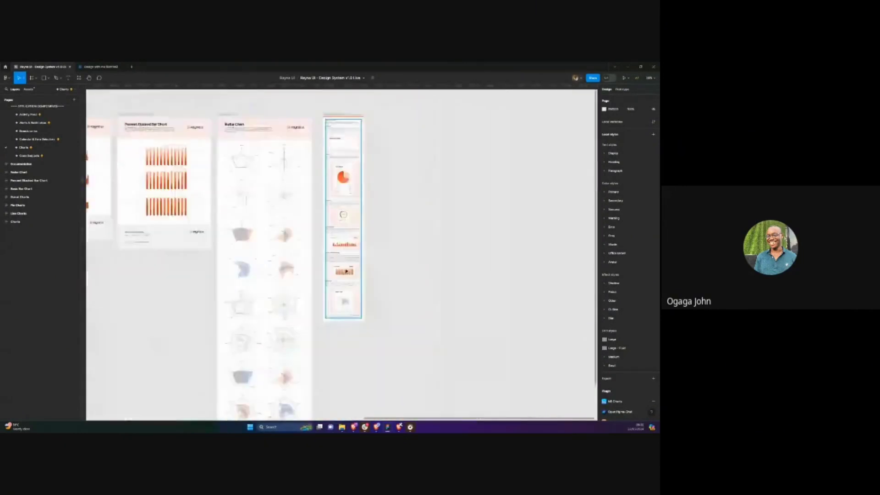
# Compare the line, pie, donut, basic bar and percent stacked bar chart sets on the Charts page
pyautogui.scroll(-2, 344, 267)
pyautogui.scroll(8, 338, 265)
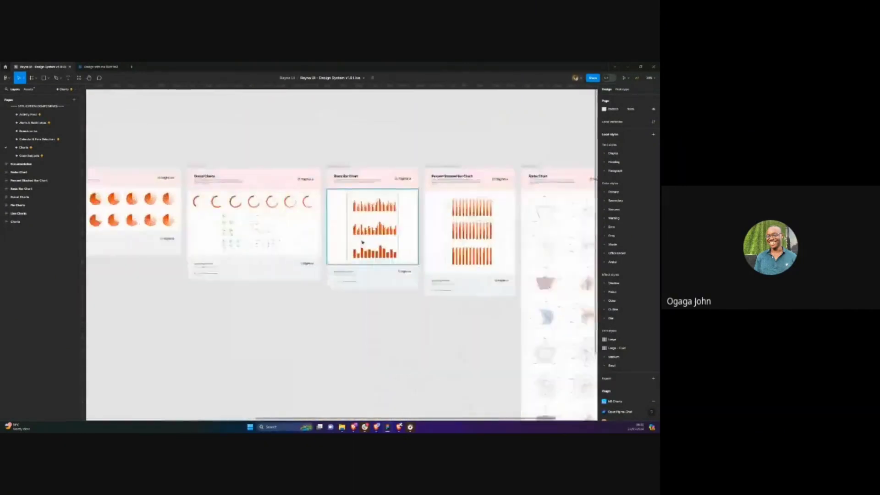
pyautogui.scroll(-5, 380, 233)
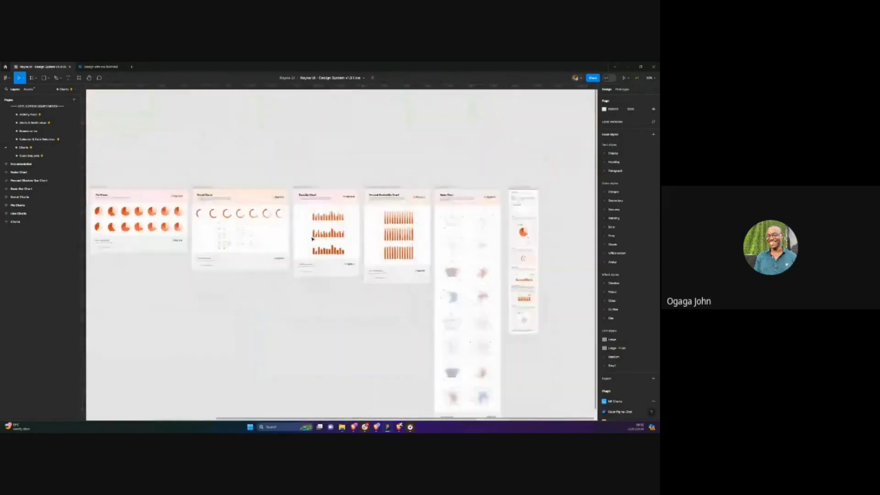
pyautogui.scroll(1, 355, 247)
pyautogui.scroll(8, 354, 248)
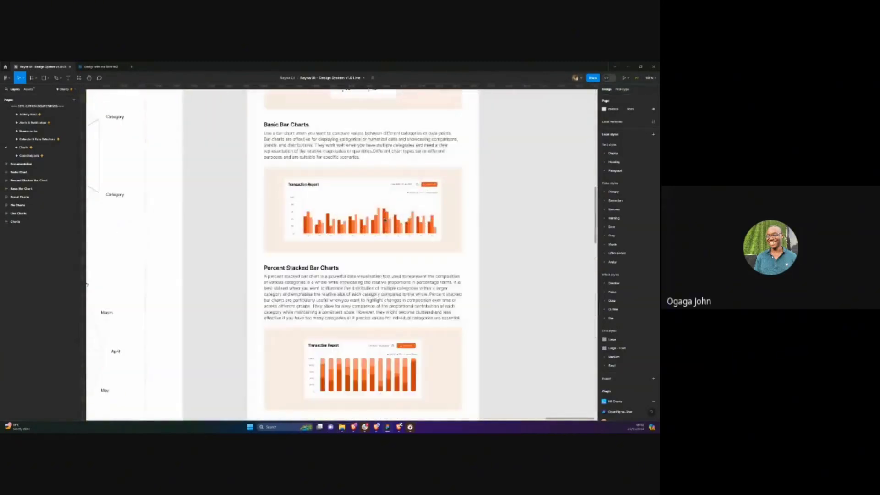
pyautogui.scroll(-5, 385, 220)
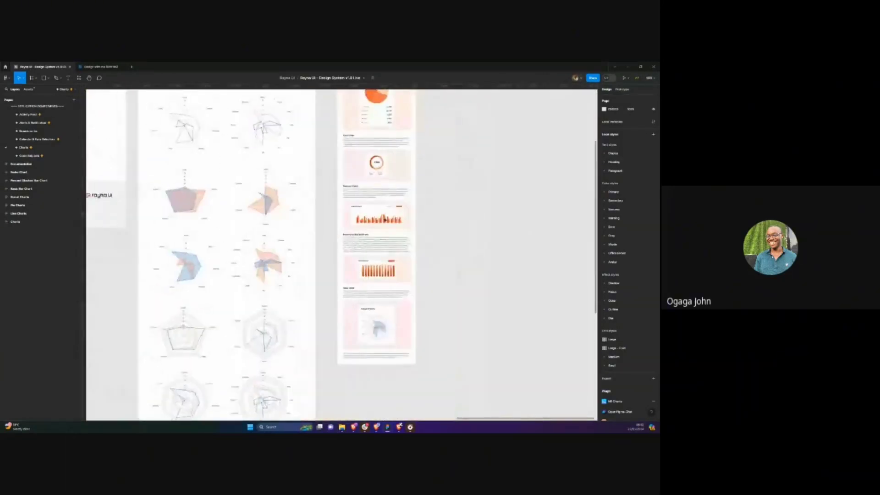
pyautogui.scroll(4, 385, 221)
pyautogui.hscroll(-8, 385, 220)
pyautogui.scroll(2, 385, 220)
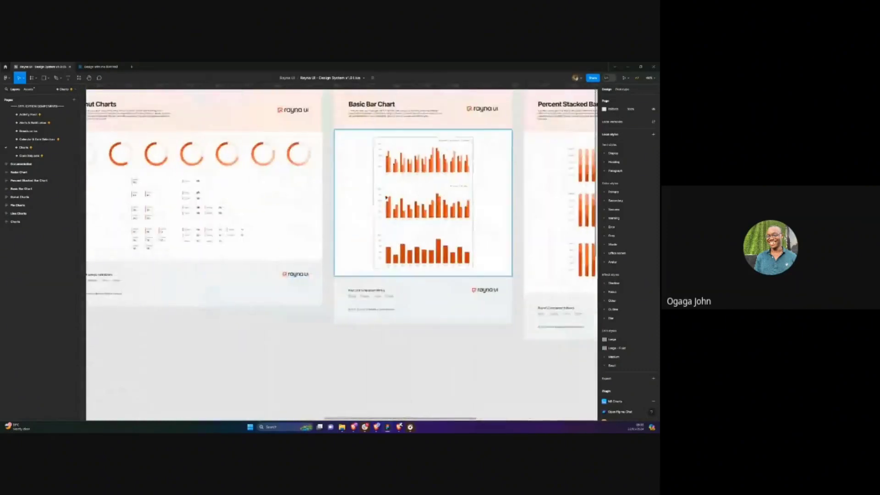
pyautogui.scroll(-3, 398, 193)
pyautogui.hscroll(-8, 321, 201)
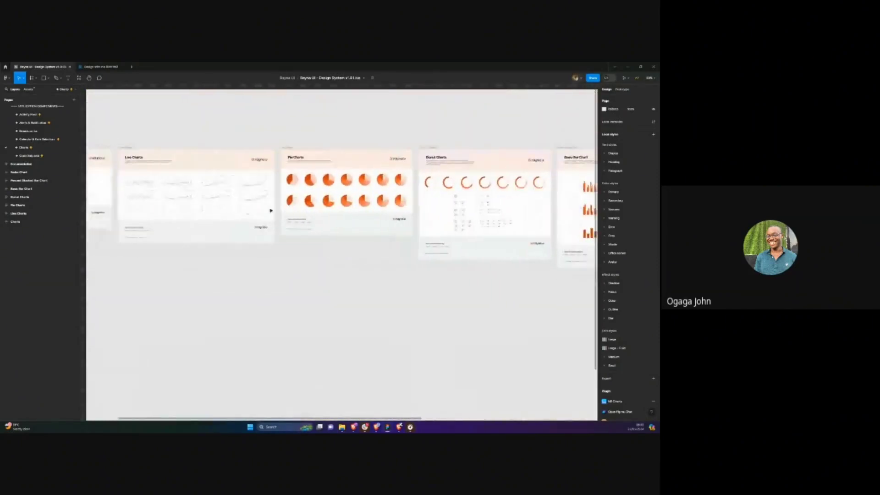
pyautogui.hscroll(8, 293, 213)
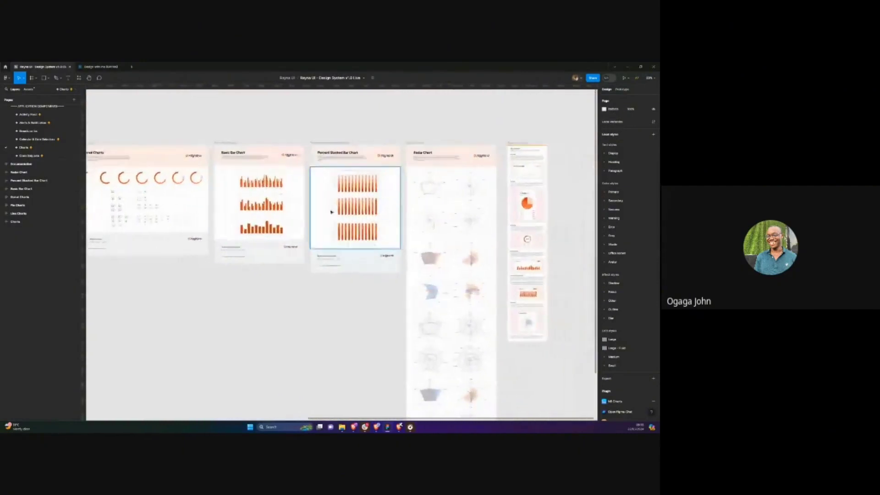
# Copy the two-series Basic Bar Chart variant into the Design with me file and place it below the dashboard's metric cards
pyautogui.scroll(5, 322, 216)
pyautogui.scroll(2, 247, 198)
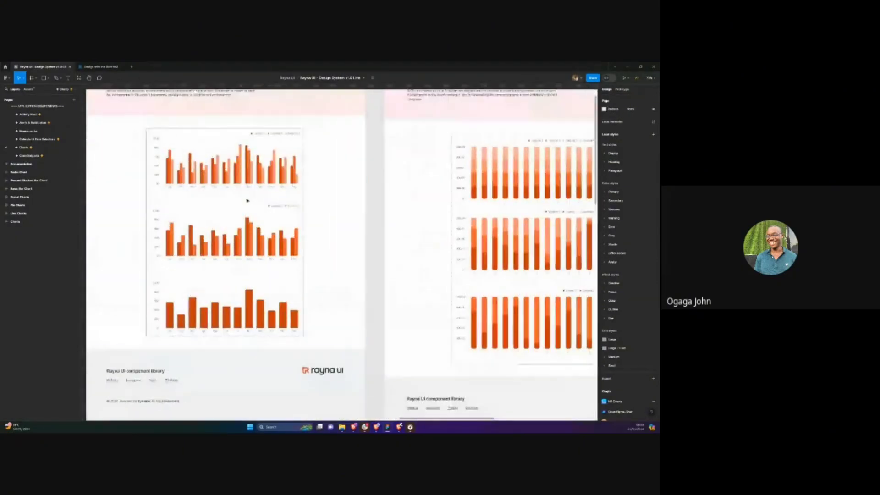
pyautogui.click(240, 229)
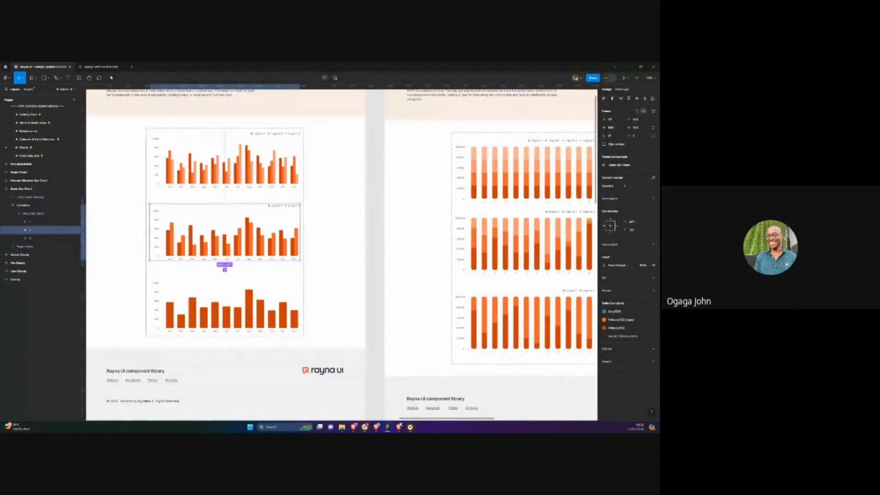
pyautogui.click(98, 66)
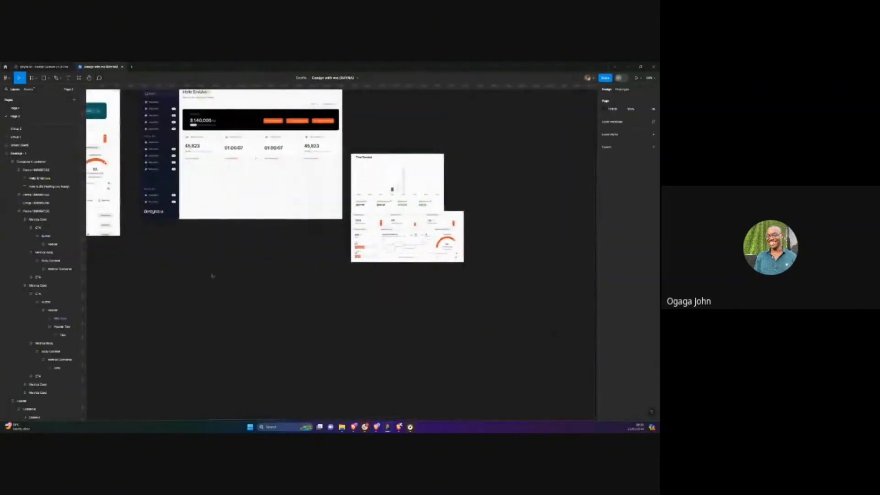
pyautogui.hotkey('ctrl', 'v')
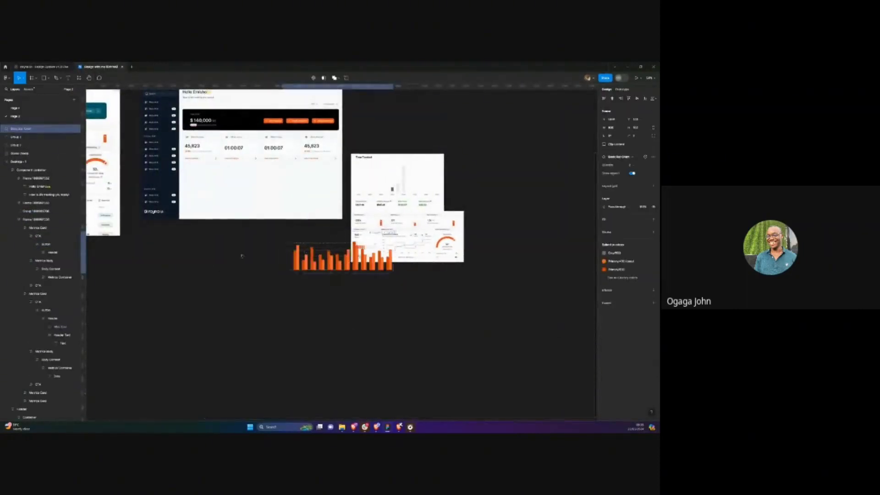
pyautogui.moveTo(242, 256); pyautogui.dragTo(265, 153)
pyautogui.press('Escape')
pyautogui.scroll(3, 275, 261)
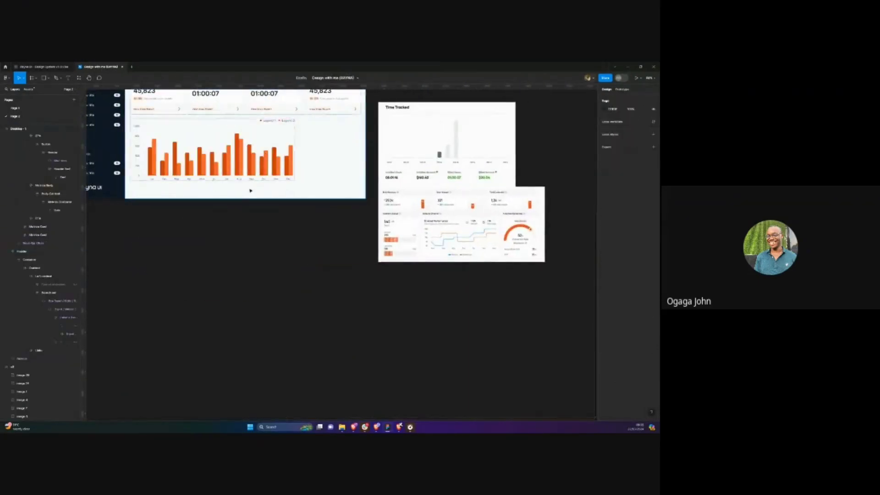
pyautogui.scroll(2, 234, 220)
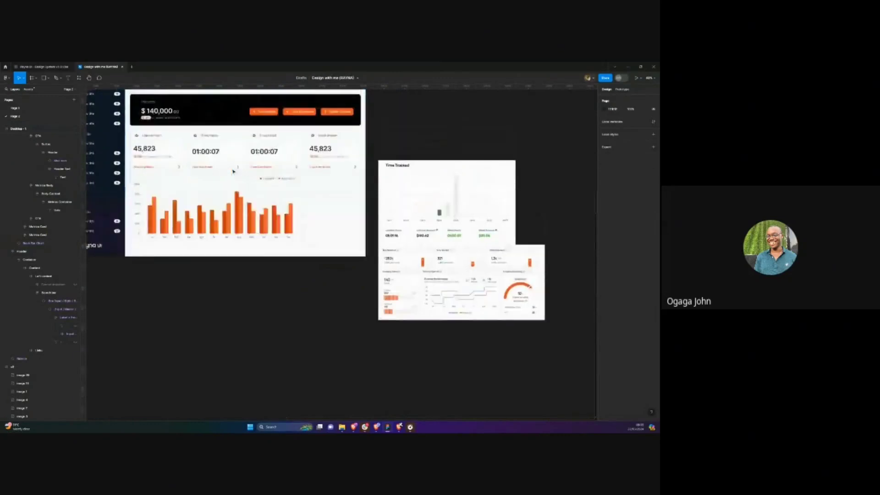
# Examine the reference dashboard's metric and chart panels, and return to the Rayna UI file to view its chart sets
pyautogui.hscroll(-10, 233, 192)
pyautogui.scroll(2, 266, 176)
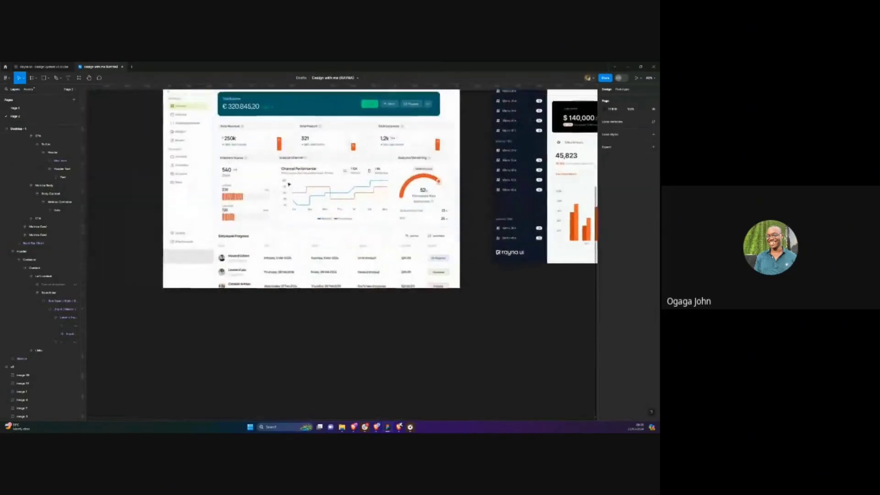
pyautogui.hscroll(1, 293, 180)
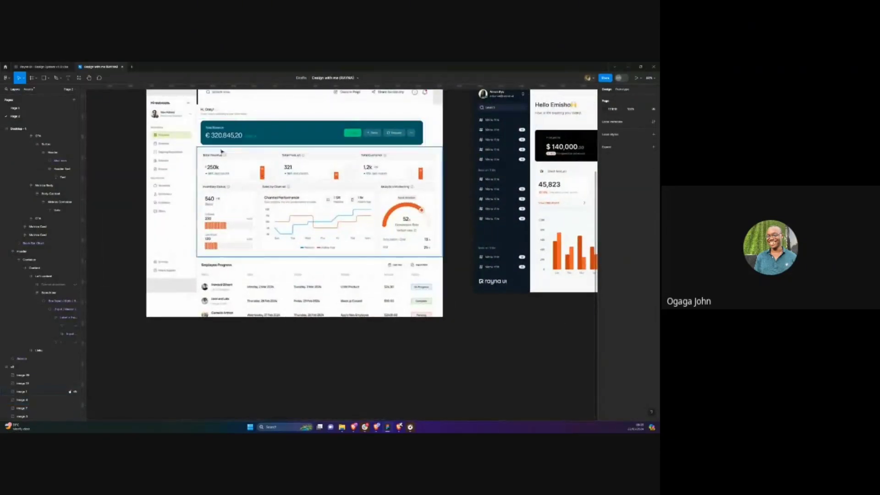
pyautogui.click(48, 67)
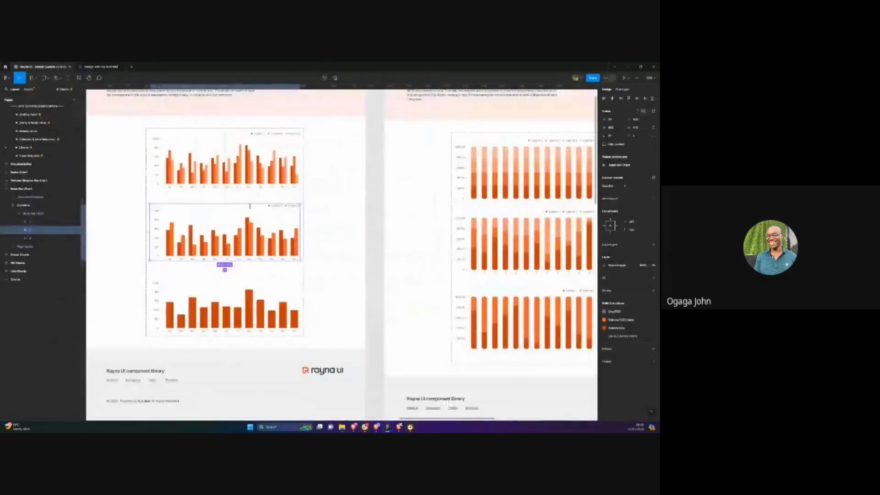
pyautogui.scroll(-6, 303, 320)
pyautogui.hscroll(1, 318, 317)
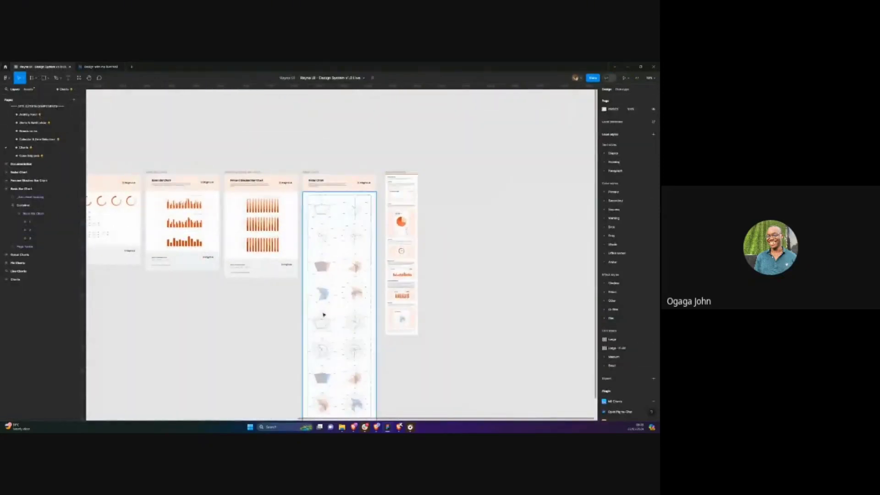
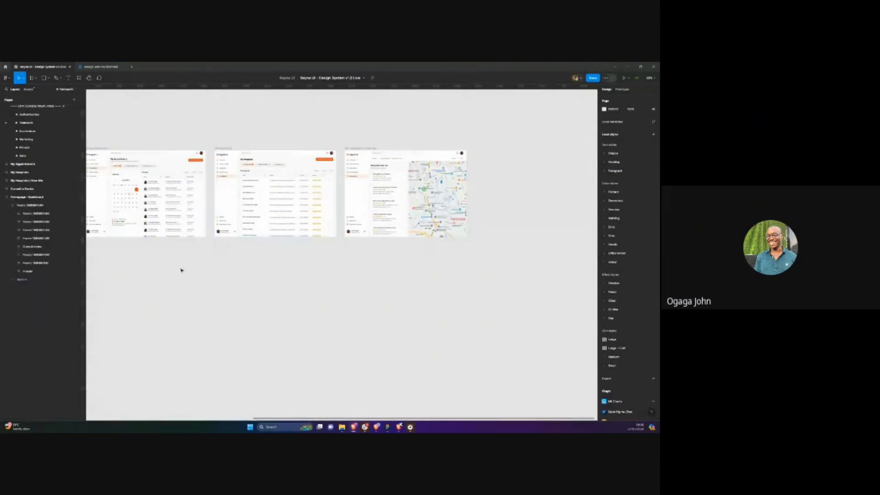
# Look over the appointment dashboard template screens and the page list in the design system file
pyautogui.hscroll(-5, 181, 271)
pyautogui.hscroll(-6, 220, 279)
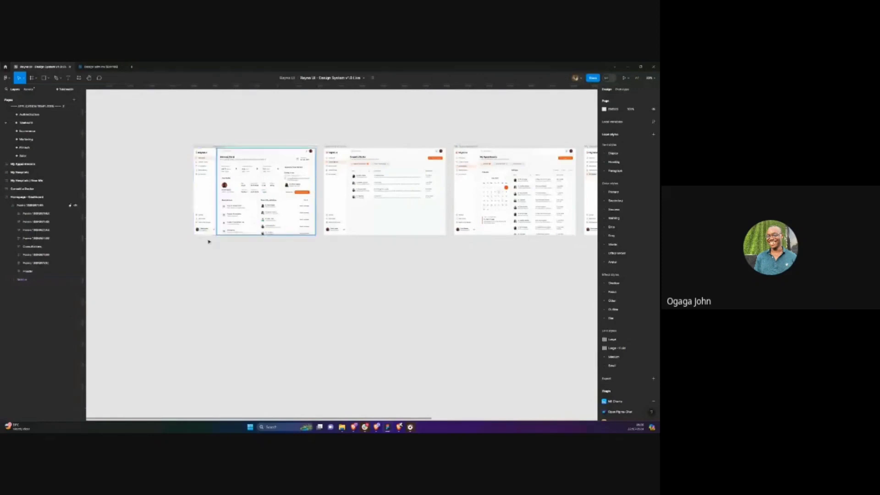
pyautogui.scroll(3, 46, 126)
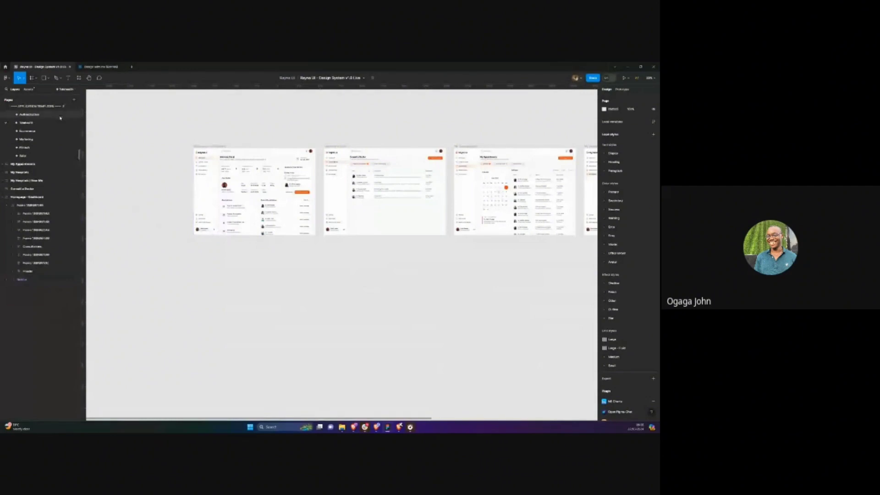
pyautogui.scroll(2, 46, 126)
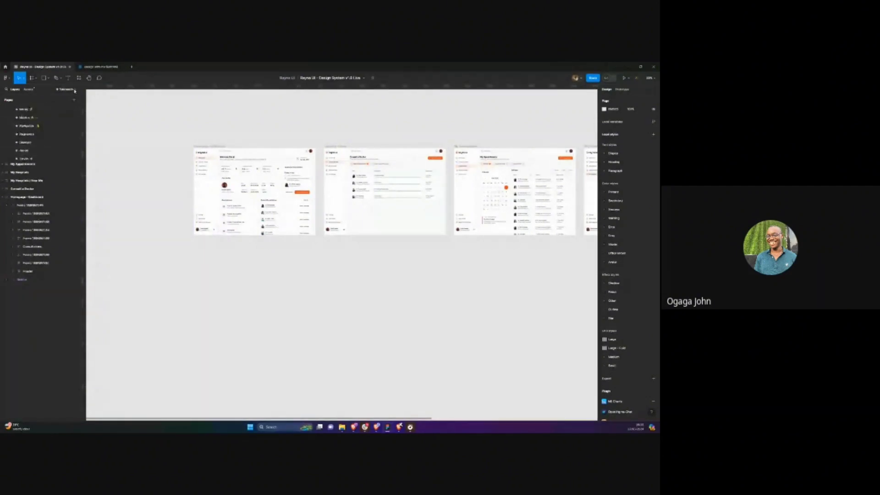
# Check the dashboard with its bar chart against the reference designs and return to the Rayna UI design system file
pyautogui.click(99, 67)
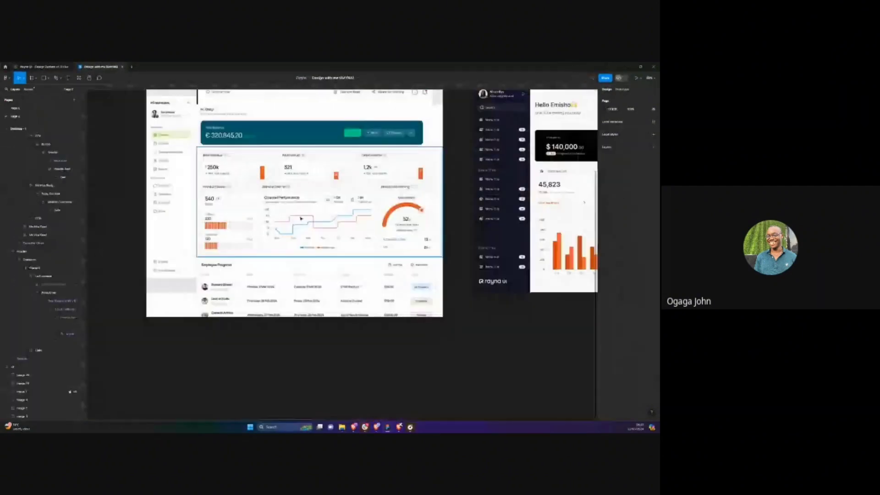
pyautogui.scroll(-3, 298, 248)
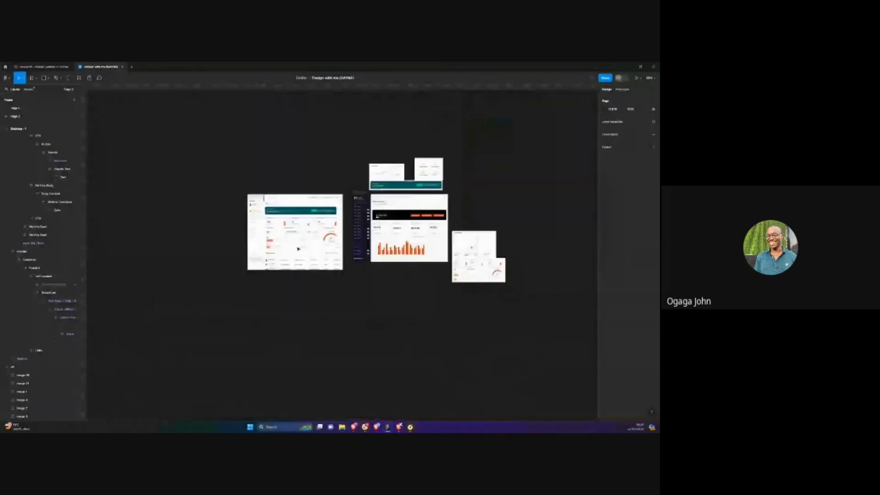
pyautogui.scroll(4, 330, 261)
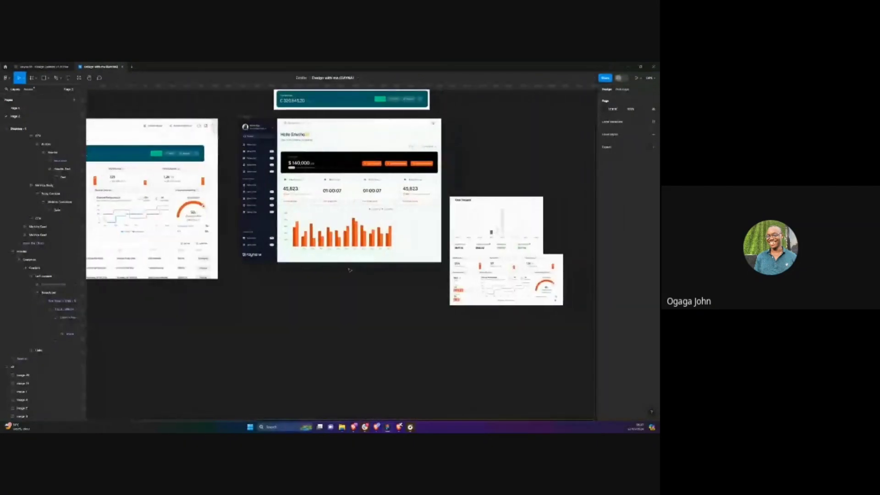
pyautogui.click(64, 67)
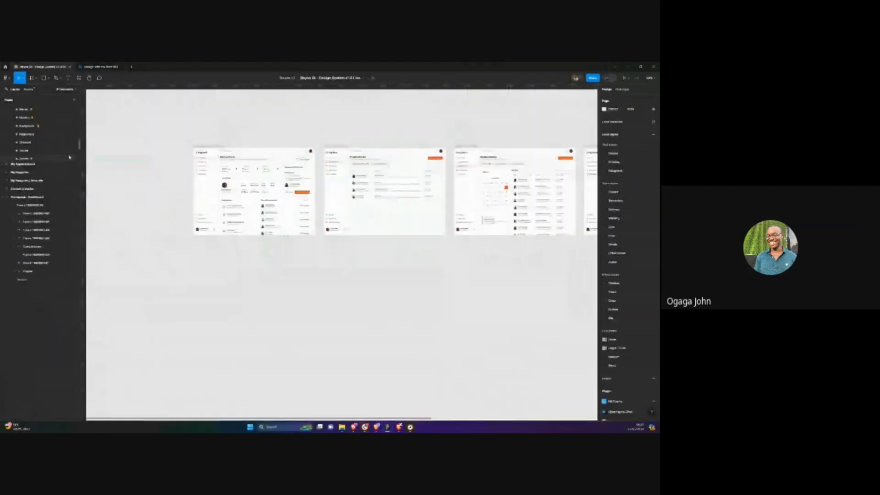
# Go to the design system's Charts page and copy the Basic Bar Charts preview with the Transaction Report
pyautogui.scroll(-3, 59, 138)
pyautogui.scroll(3, 59, 137)
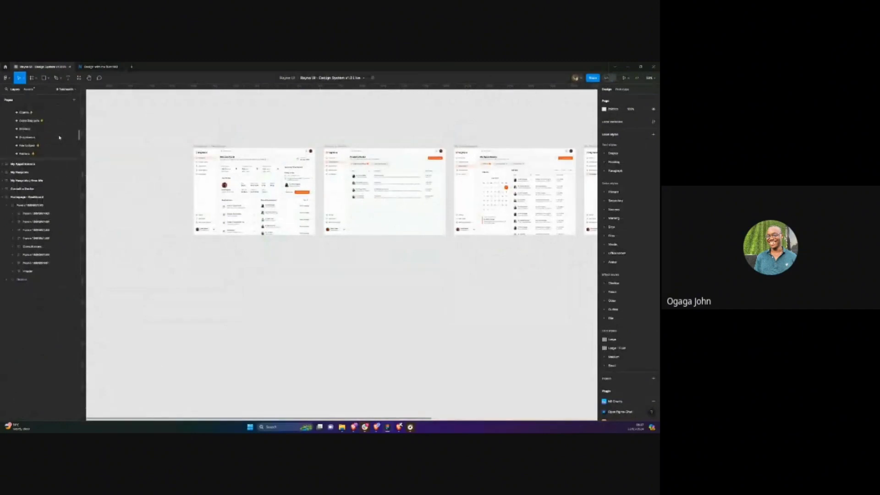
pyautogui.click(55, 136)
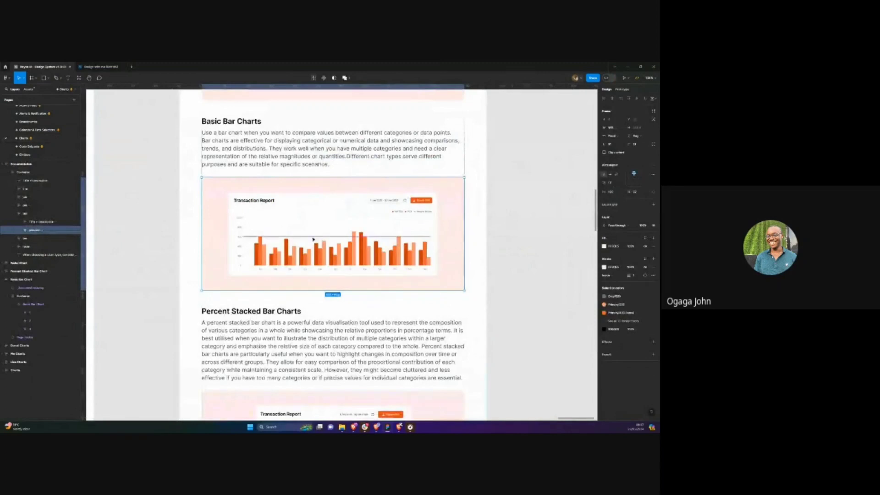
# Switch to the Design with me file and move the bar chart out of the dashboard onto the empty canvas below
pyautogui.click(100, 67)
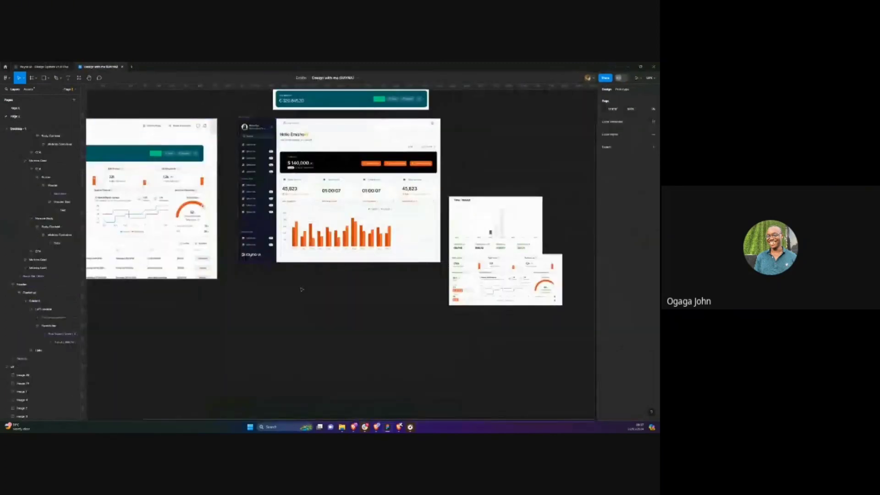
pyautogui.click(310, 237)
pyautogui.moveTo(310, 236); pyautogui.dragTo(261, 334)
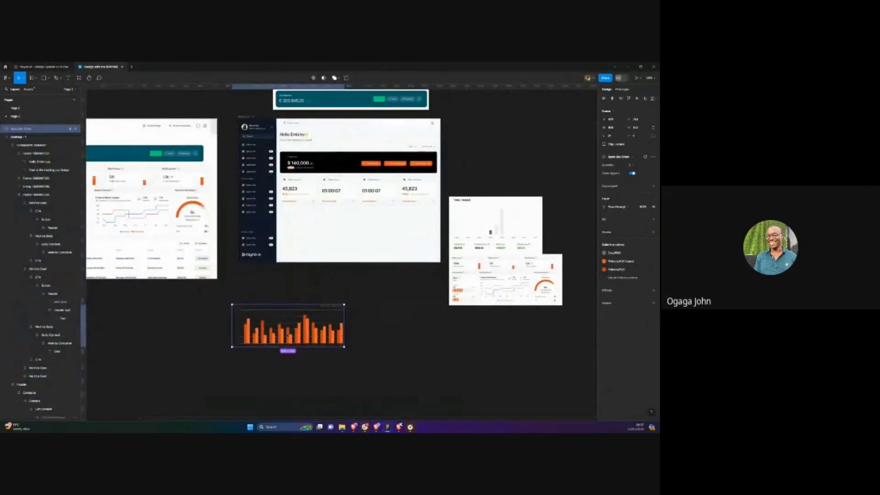
# Paste the Transaction Report preview onto the canvas and place it beside the bar chart, clear of it
pyautogui.scroll(-2, 275, 370)
pyautogui.click(275, 370)
pyautogui.hotkey('ctrl', 'v')
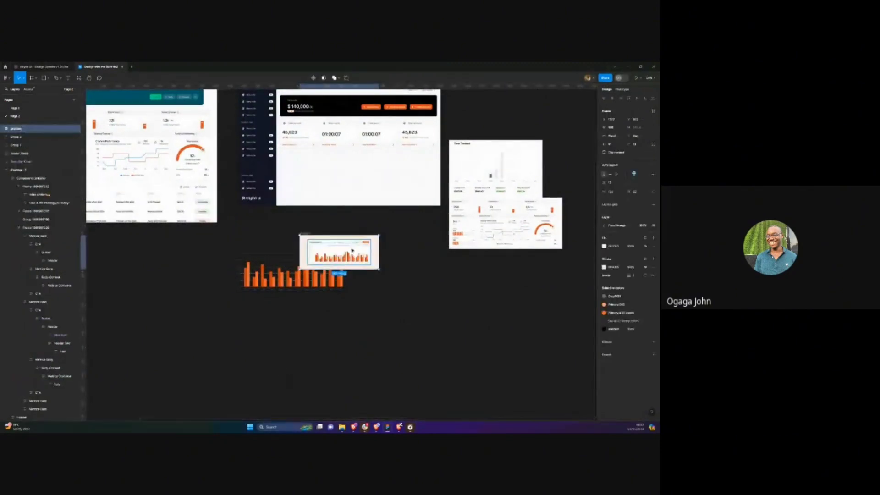
pyautogui.moveTo(298, 232); pyautogui.dragTo(176, 294)
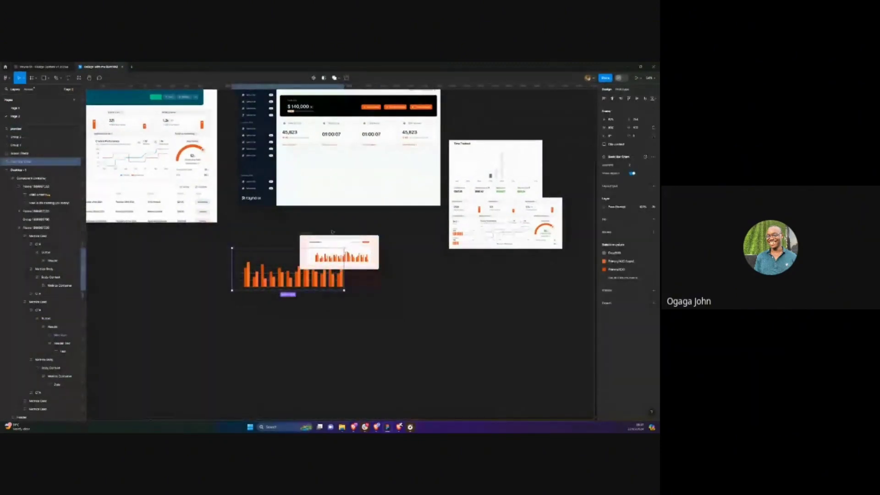
pyautogui.moveTo(333, 243); pyautogui.dragTo(170, 265)
pyautogui.scroll(5, 170, 265)
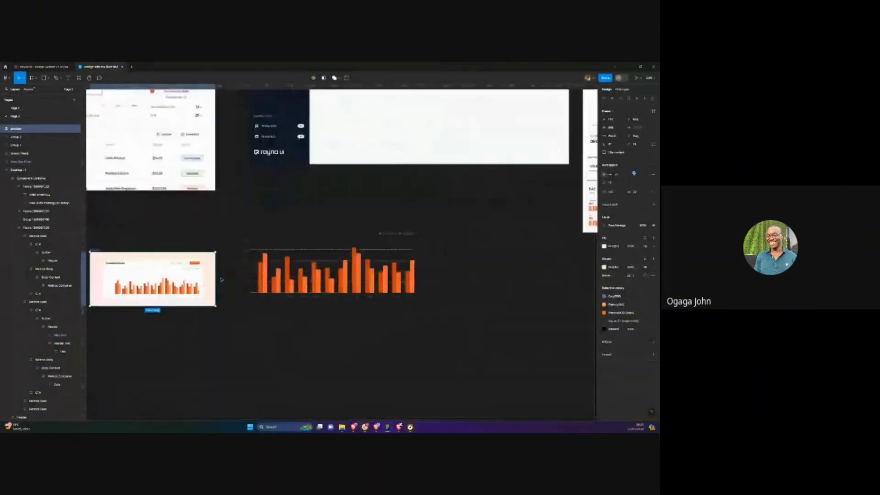
pyautogui.scroll(-5, 221, 279)
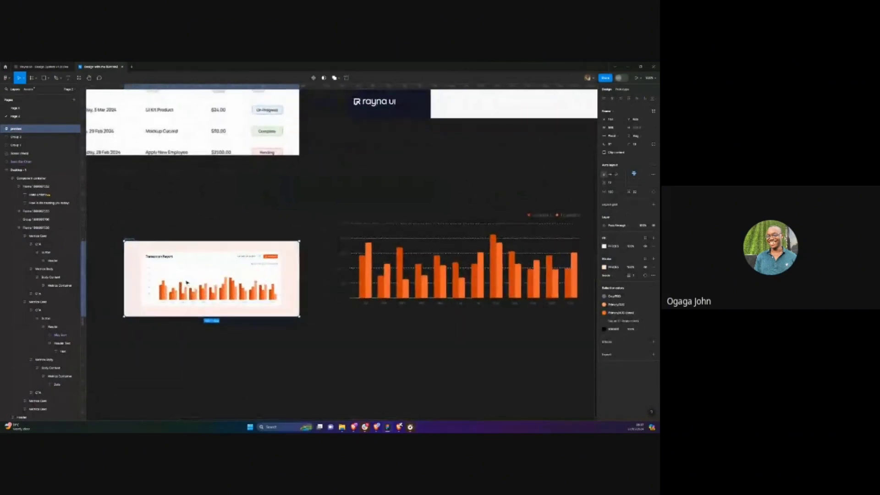
pyautogui.scroll(-1, 221, 279)
pyautogui.press('Escape')
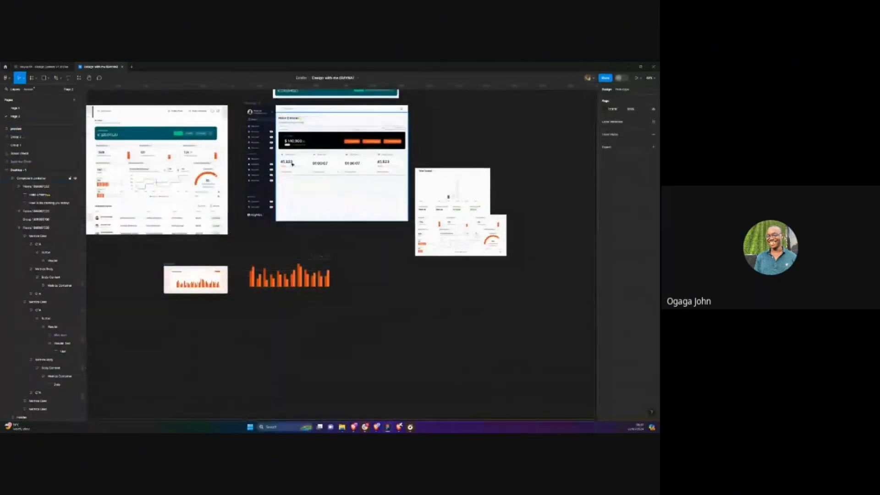
# Duplicate the dashboard's first Billed Amount metric card onto the empty canvas below the bar chart
pyautogui.scroll(2, 292, 164)
pyautogui.hscroll(-3, 292, 164)
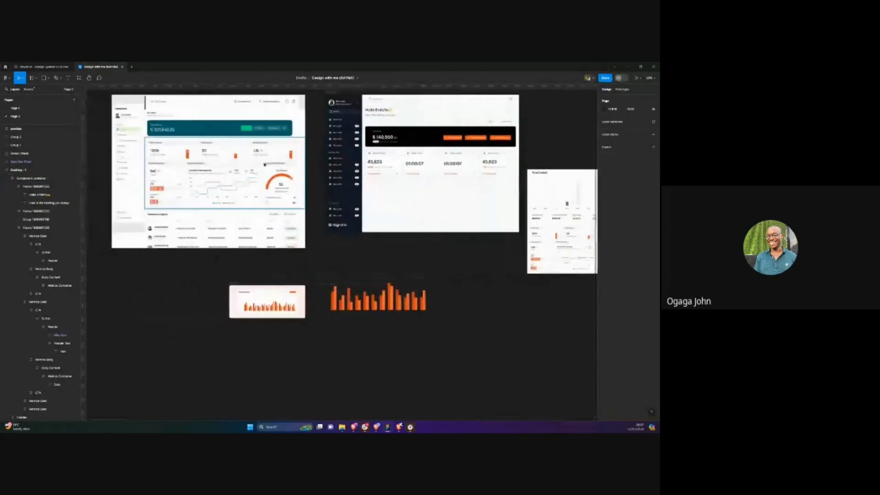
pyautogui.scroll(1, 412, 168)
pyautogui.click(451, 170)
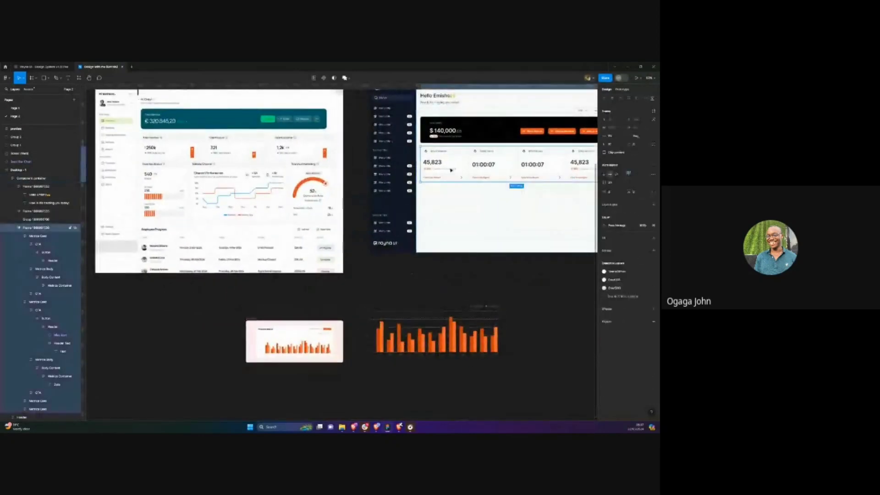
pyautogui.click(452, 170)
pyautogui.moveTo(451, 170); pyautogui.dragTo(398, 391)
pyautogui.scroll(3, 400, 394)
pyautogui.scroll(-1, 400, 394)
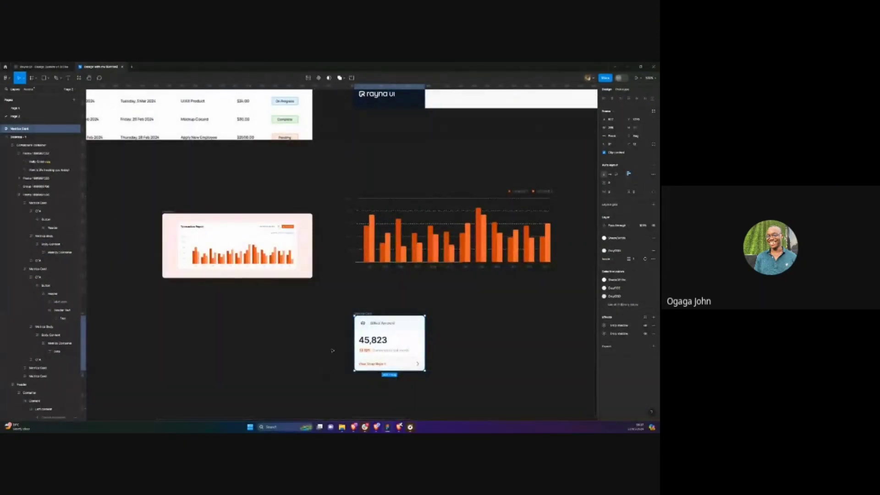
# Set the duplicated metric card's width to hug its contents
pyautogui.click(612, 136)
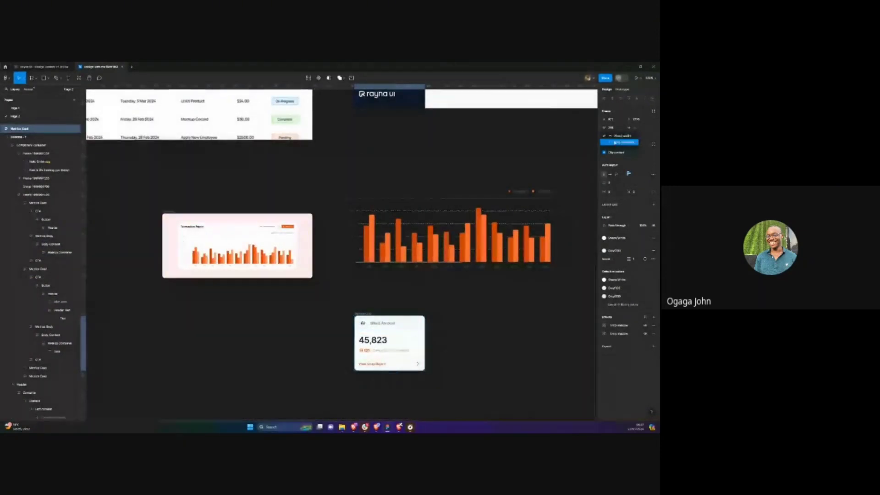
pyautogui.click(620, 142)
pyautogui.click(442, 336)
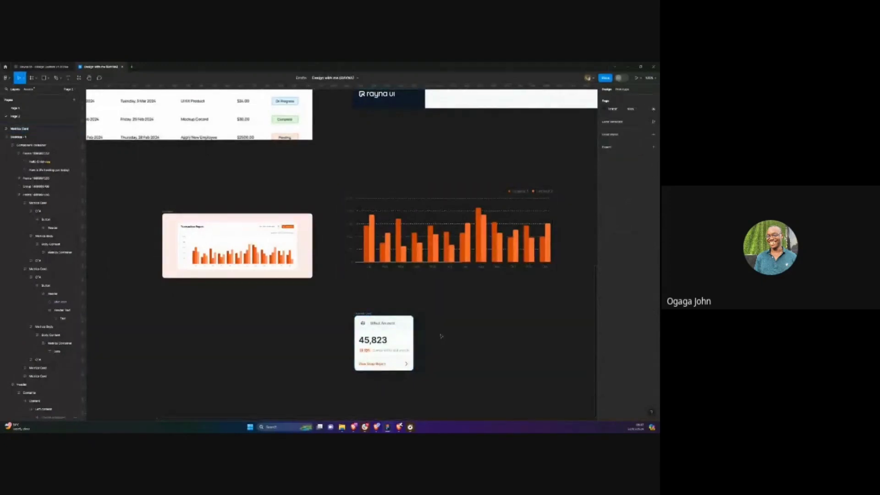
# Select the loose bar chart and compare it with the dashboard's metric cards and the Transaction Report preview
pyautogui.click(385, 232)
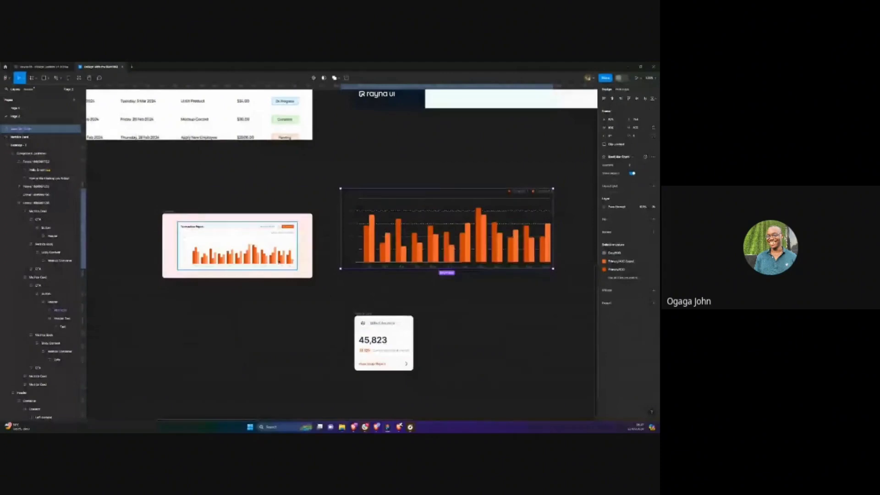
pyautogui.scroll(3, 210, 251)
pyautogui.scroll(-3, 209, 243)
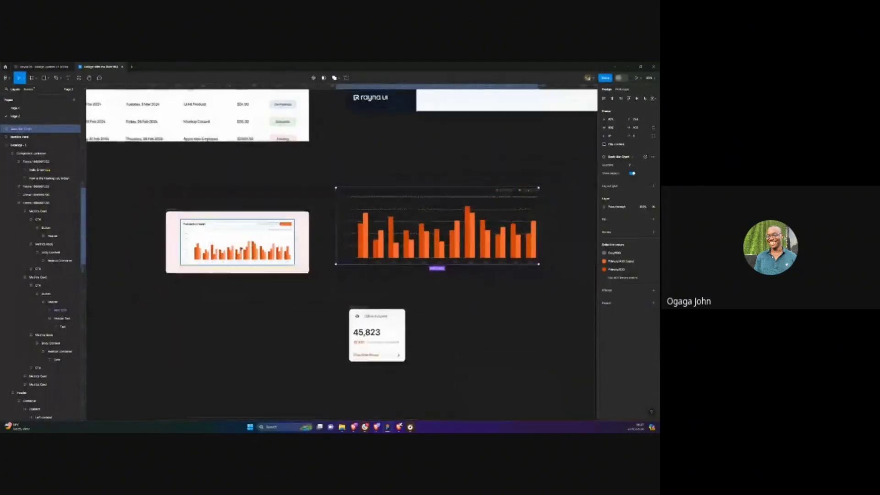
pyautogui.scroll(5, 274, 253)
pyautogui.scroll(2, 273, 254)
pyautogui.scroll(5, 427, 220)
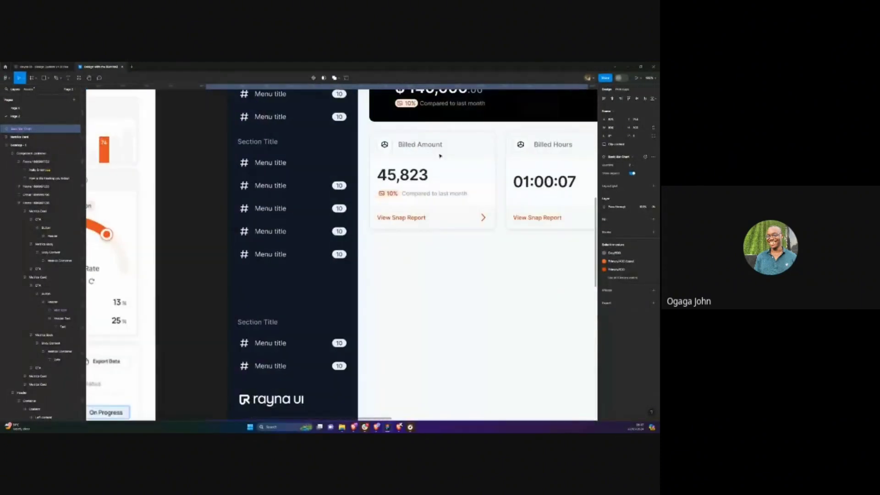
pyautogui.scroll(-5, 412, 233)
pyautogui.scroll(-3, 390, 257)
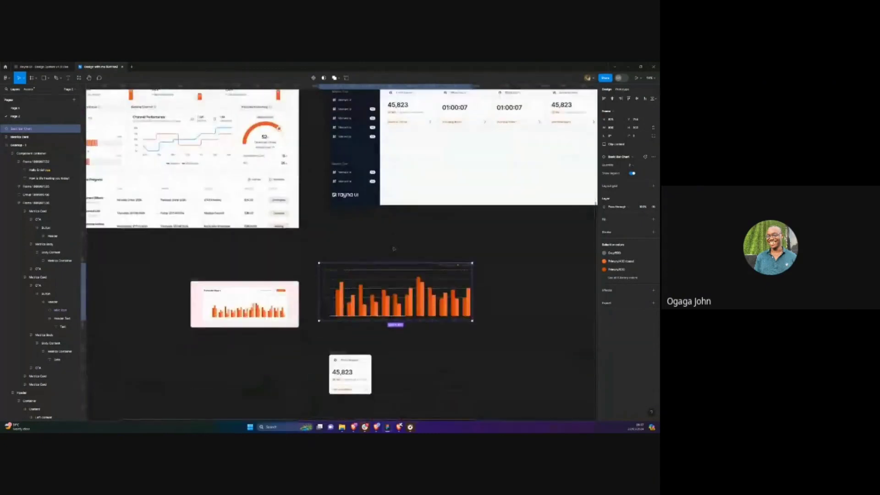
pyautogui.scroll(2, 361, 280)
pyautogui.scroll(2, 362, 280)
pyautogui.scroll(-2, 275, 282)
pyautogui.scroll(4, 174, 288)
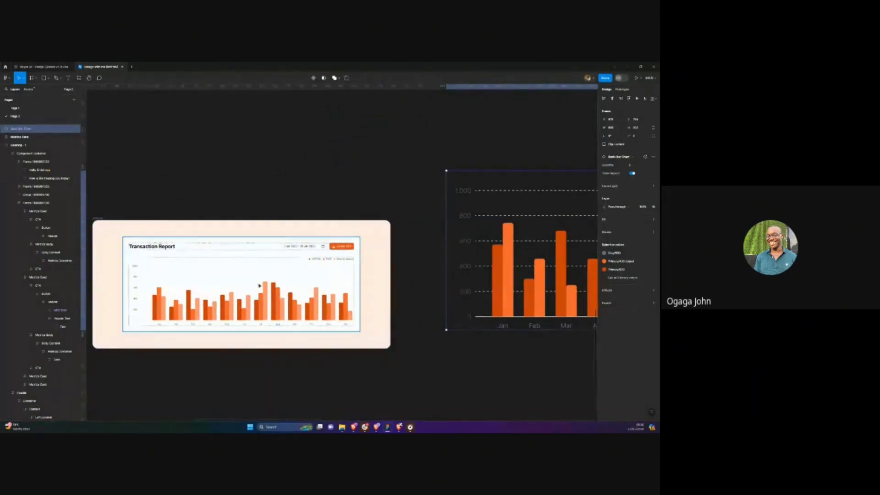
pyautogui.scroll(-4, 257, 282)
pyautogui.scroll(2, 397, 313)
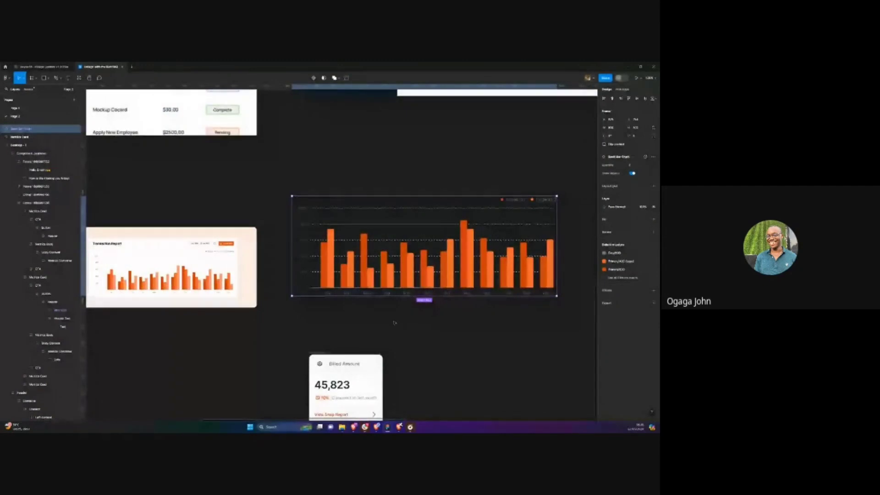
# Replace the amount content in the duplicated Billed Amount card's body with the copied bar chart
pyautogui.scroll(-3, 394, 316)
pyautogui.doubleClick(330, 323)
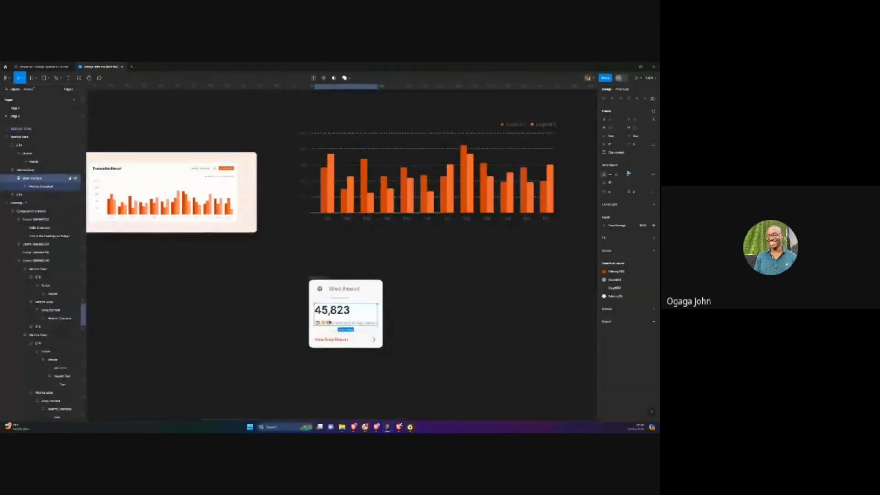
pyautogui.hotkey('ctrl', 'shift', 'r')
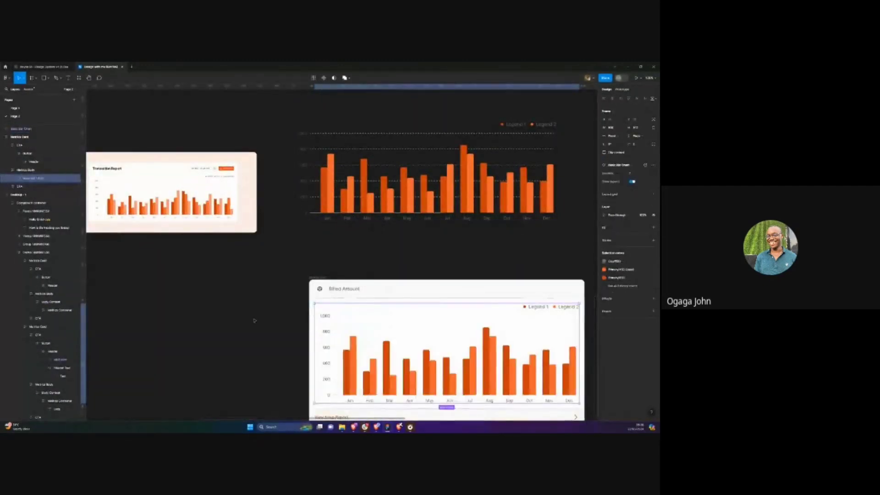
pyautogui.click(255, 321)
# Change the chart card's Billed Amount title to Report
pyautogui.scroll(-3, 257, 321)
pyautogui.scroll(3, 273, 320)
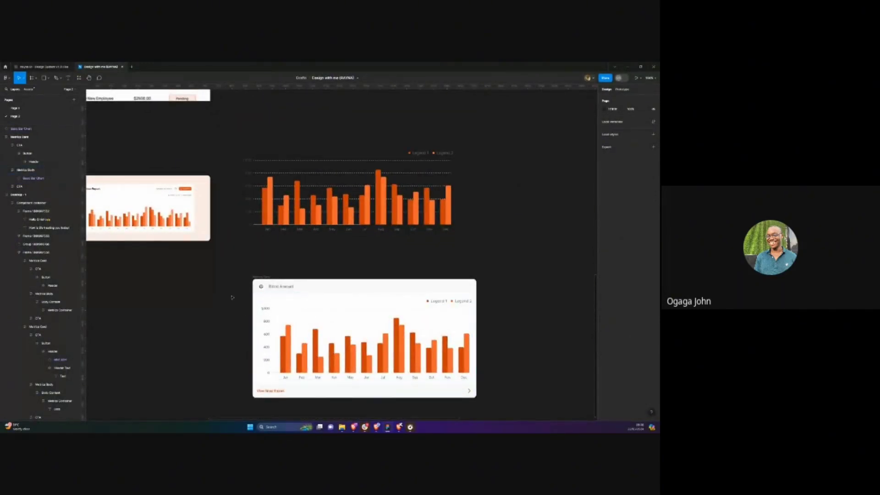
pyautogui.hscroll(-3, 285, 303)
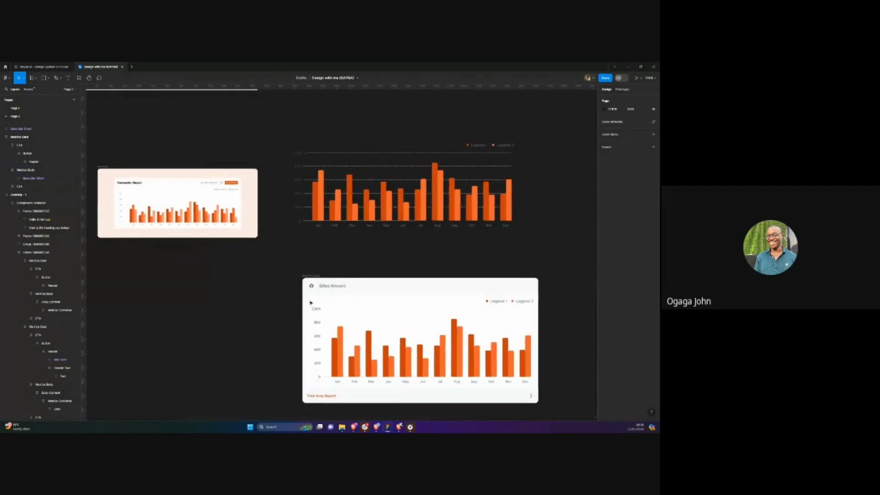
pyautogui.scroll(3, 312, 300)
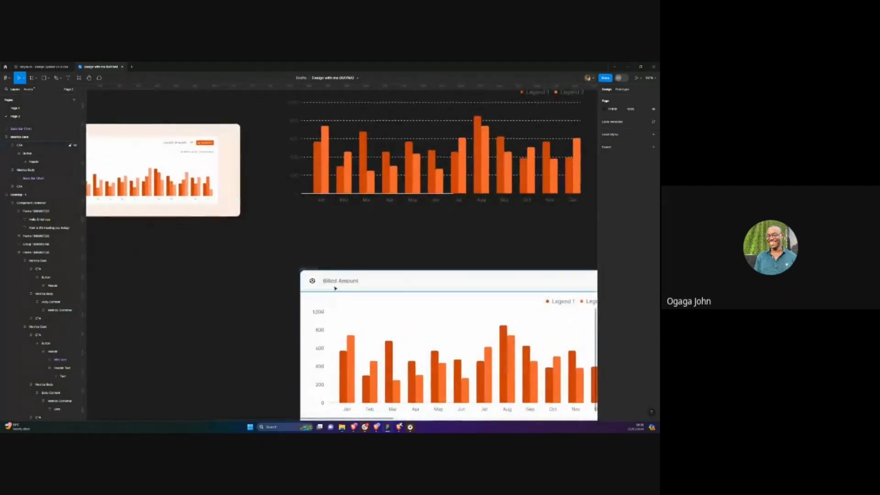
pyautogui.scroll(-4, 313, 301)
pyautogui.scroll(3, 314, 293)
pyautogui.scroll(-1, 315, 294)
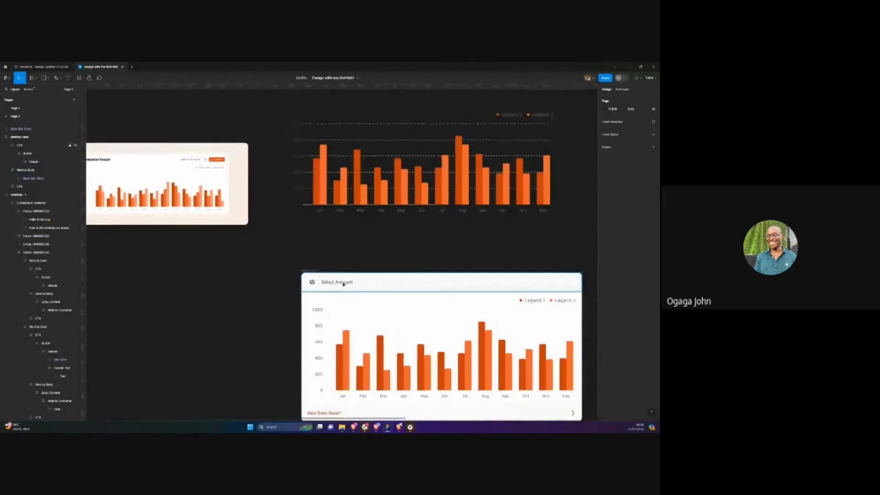
pyautogui.click(316, 282)
pyautogui.doubleClick(343, 284)
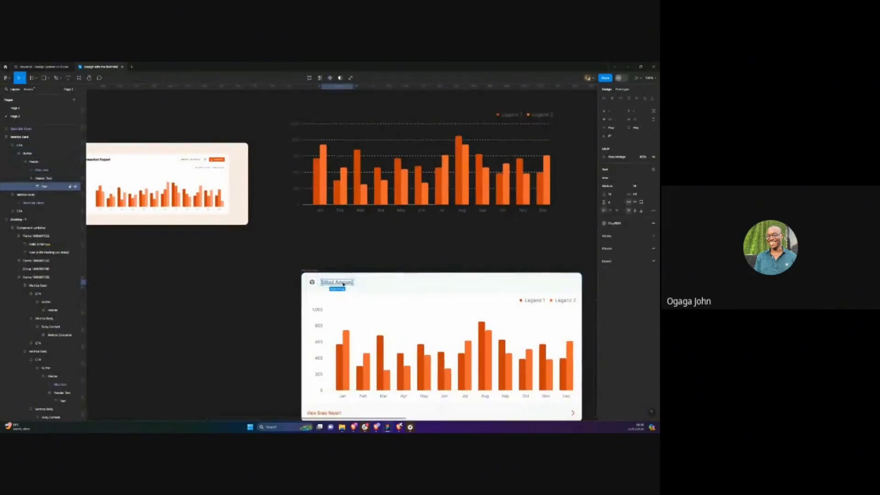
pyautogui.doubleClick(344, 283)
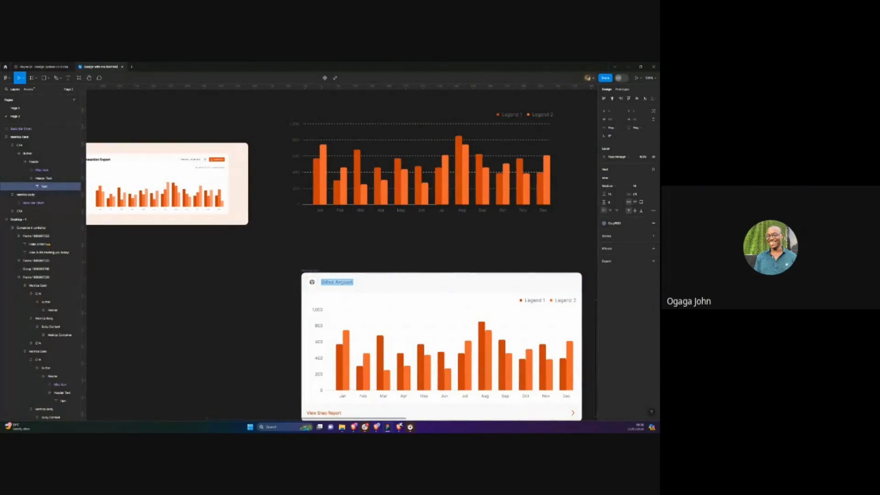
pyautogui.write('A')
pyautogui.press('BackSpace')
pyautogui.click(231, 300)
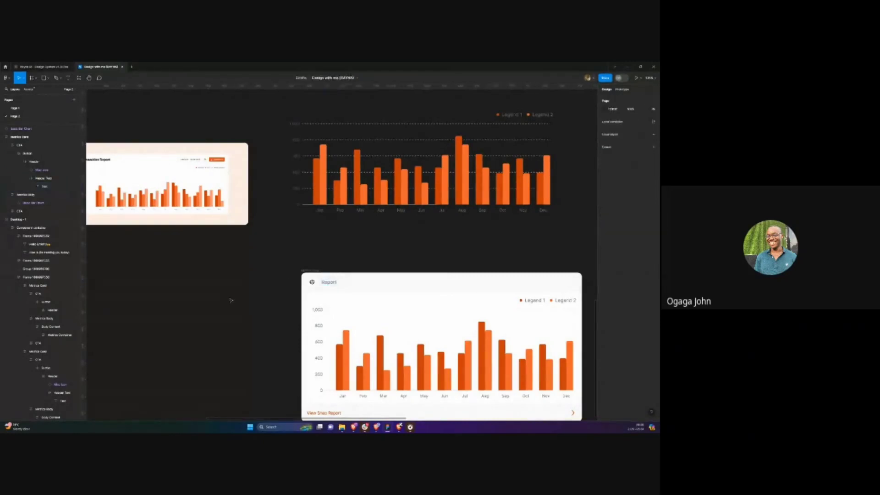
# Examine the Transaction Report preview's date range, export button and legend against the new chart card and the dashboard
pyautogui.scroll(-3, 231, 299)
pyautogui.scroll(5, 192, 197)
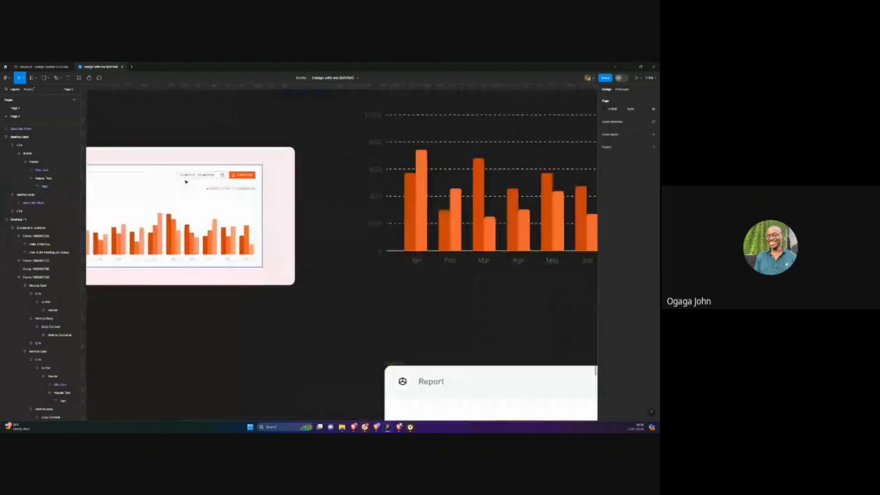
pyautogui.scroll(2, 186, 182)
pyautogui.scroll(1, 197, 174)
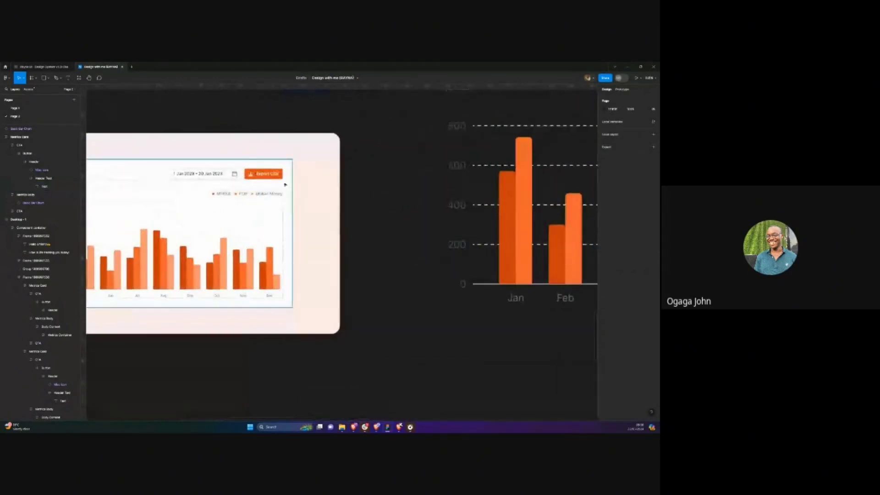
pyautogui.scroll(-4, 285, 184)
pyautogui.scroll(-1, 248, 286)
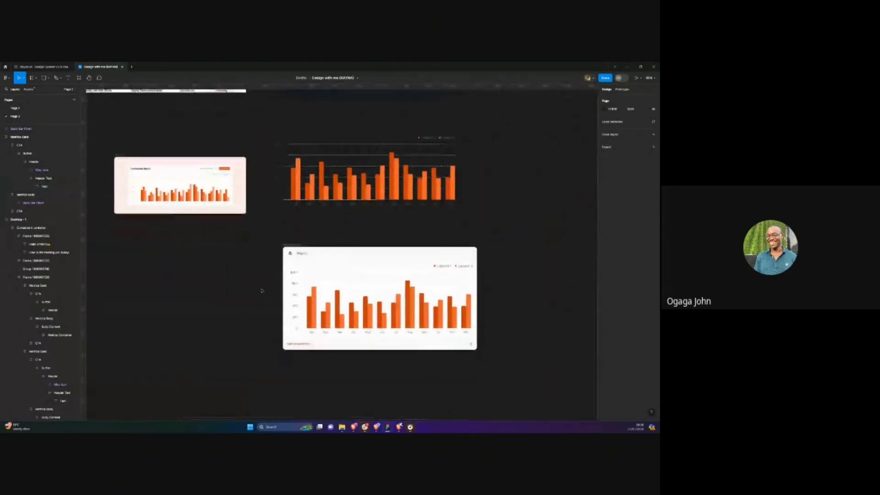
pyautogui.scroll(-4, 300, 322)
pyautogui.scroll(2, 300, 322)
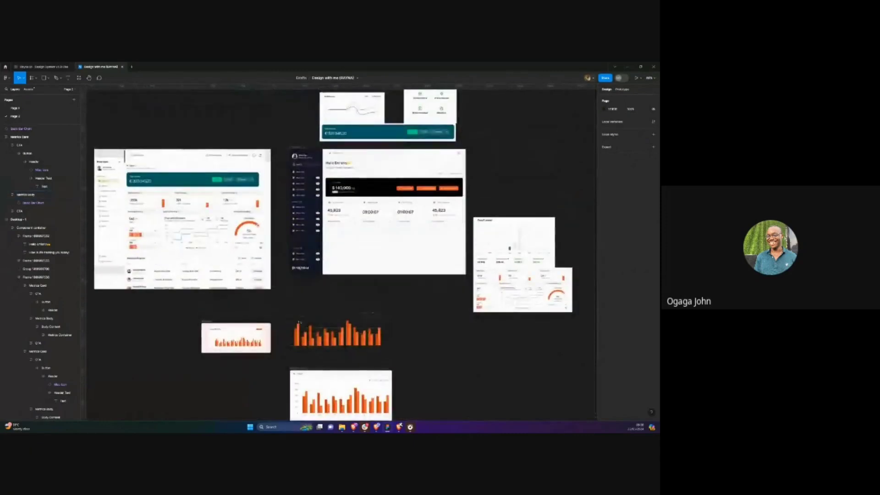
# Copy the Last month dropdown chip from above the dashboard's total profit banner
pyautogui.click(453, 173)
pyautogui.scroll(5, 458, 176)
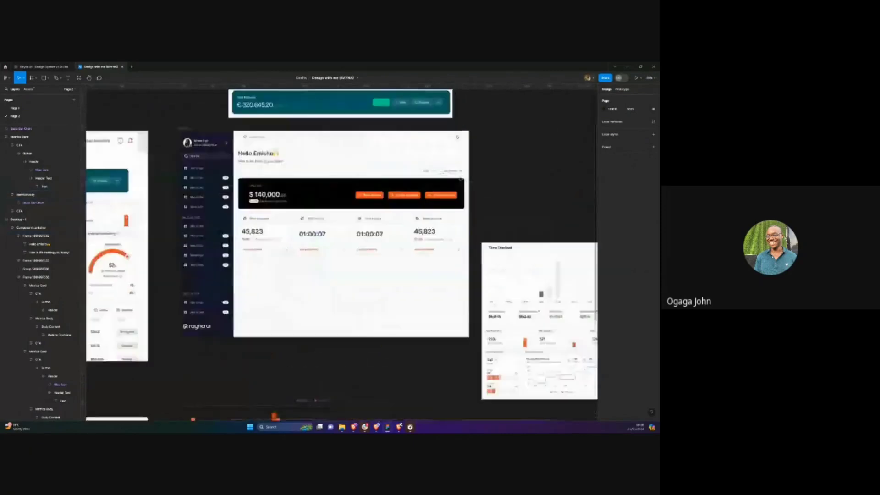
pyautogui.click(442, 169)
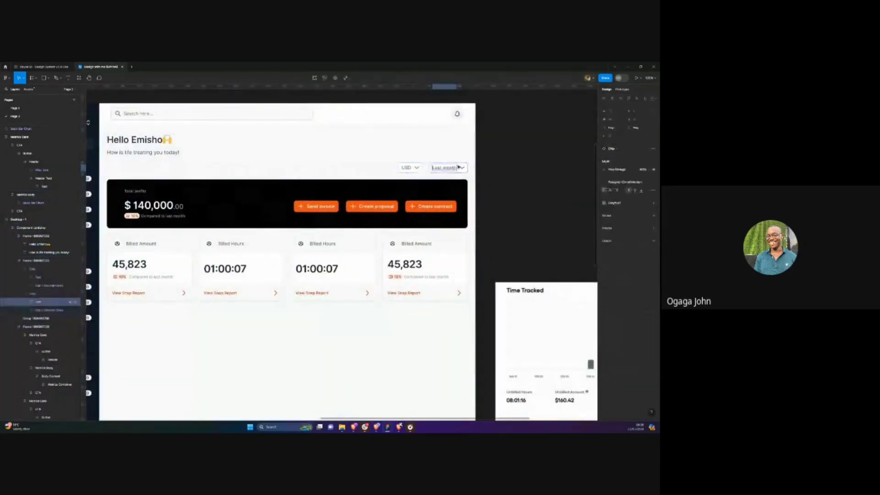
pyautogui.click(446, 168)
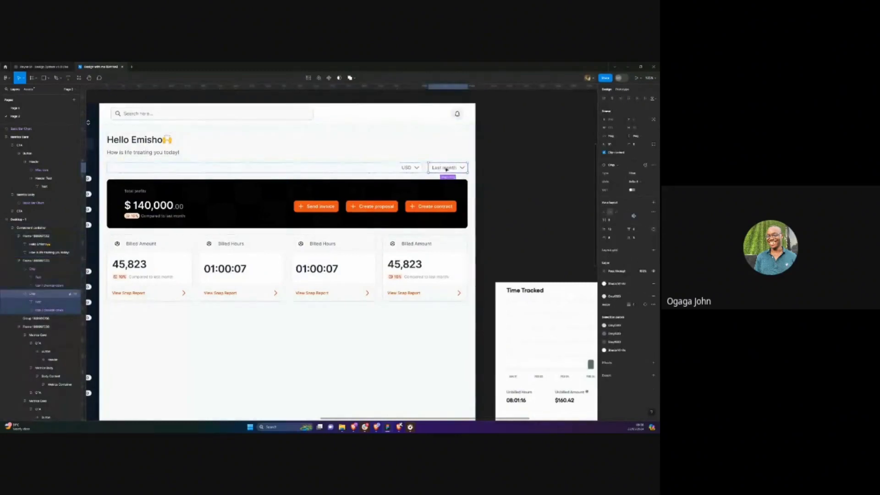
# Examine the date range field in the Transaction Report preview and compare it with the new Report card's header
pyautogui.scroll(-10, 497, 170)
pyautogui.scroll(8, 340, 271)
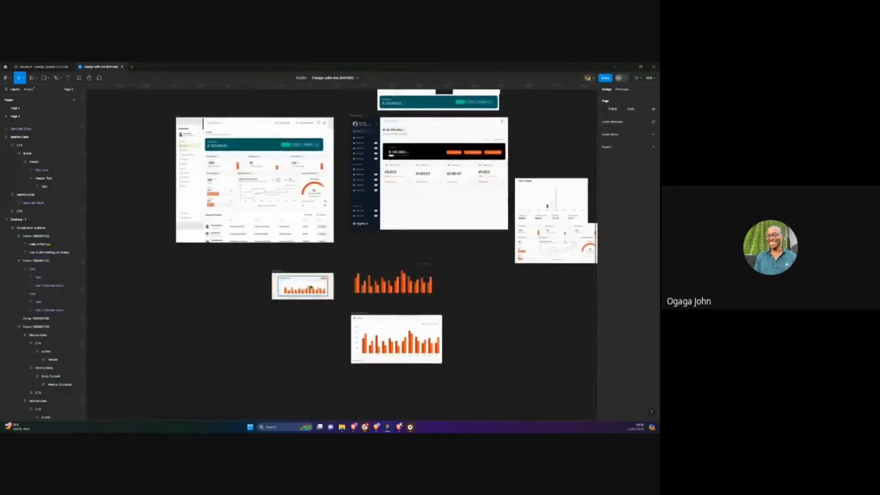
pyautogui.scroll(5, 341, 271)
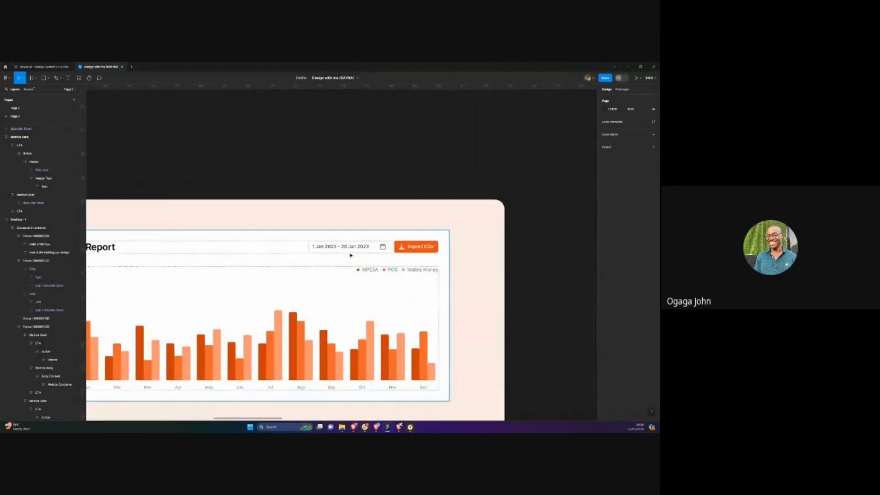
pyautogui.scroll(3, 351, 246)
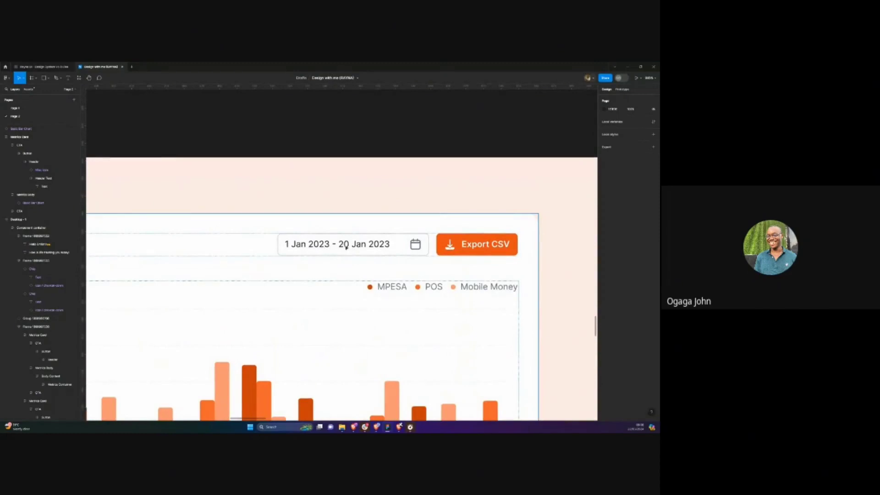
pyautogui.scroll(-6, 354, 250)
pyautogui.scroll(-2, 360, 293)
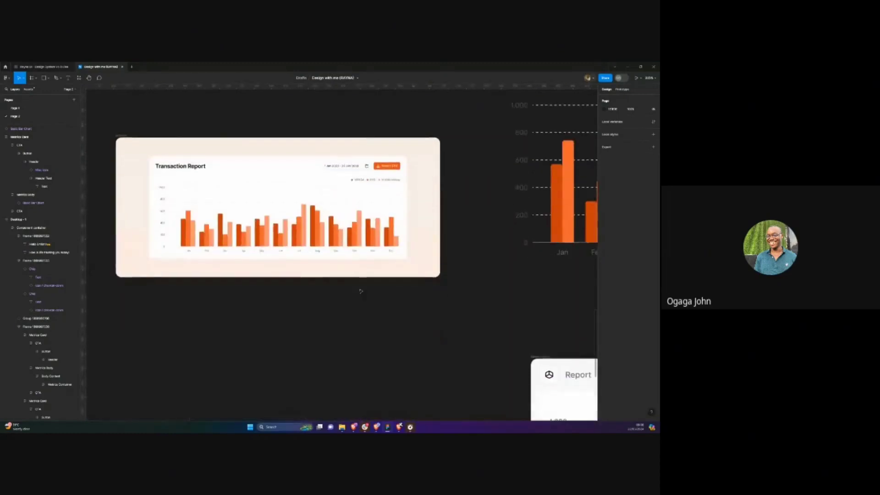
pyautogui.hscroll(1, 359, 290)
pyautogui.scroll(-3, 394, 284)
pyautogui.hscroll(6, 394, 284)
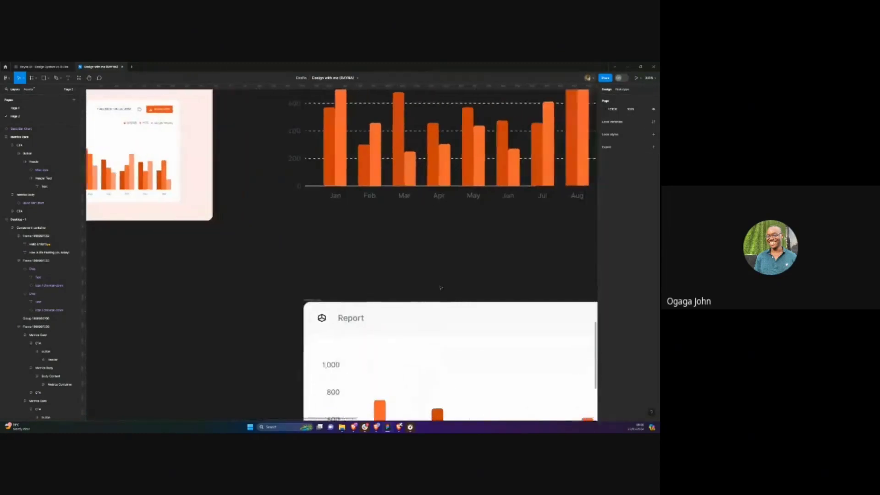
# Duplicate the Report title text in the chart card's header and replace the duplicate with the copied Last month chip
pyautogui.scroll(-1, 399, 283)
pyautogui.doubleClick(260, 200)
pyautogui.click(259, 200)
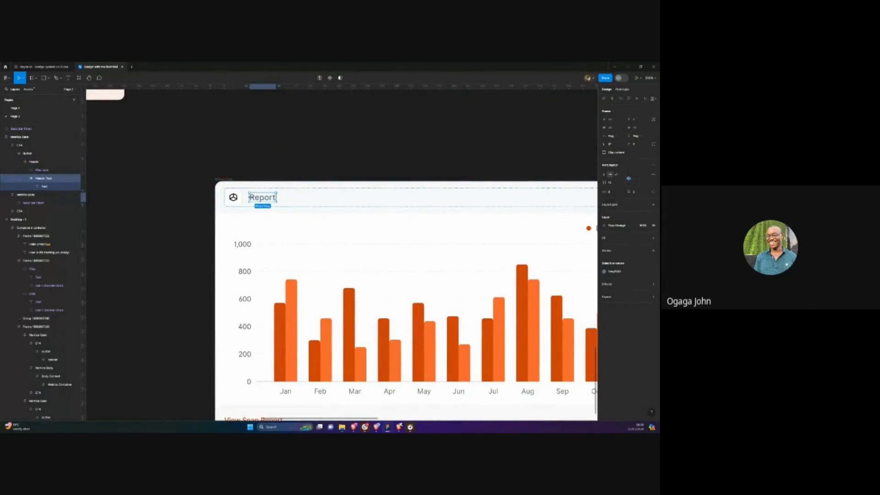
pyautogui.hotkey('ctrl', 'd')
pyautogui.hscroll(2, 257, 200)
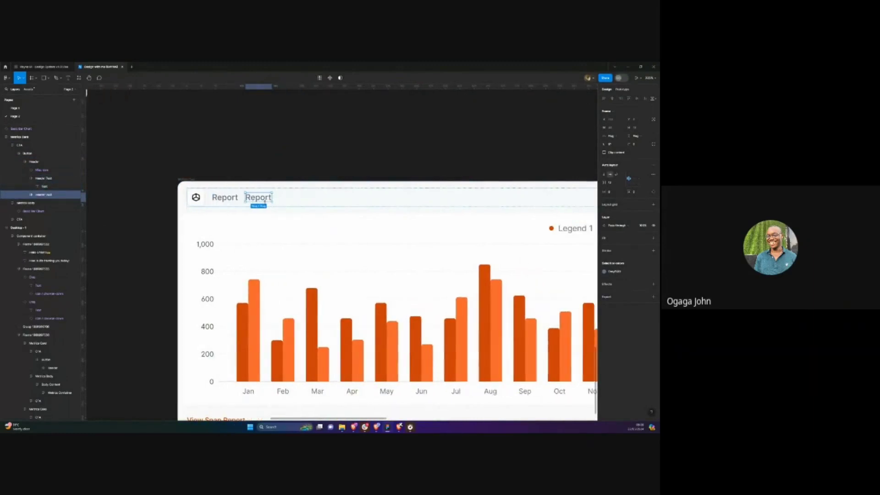
pyautogui.hotkey('ctrl', 'shift', 'r')
pyautogui.hscroll(2, 275, 203)
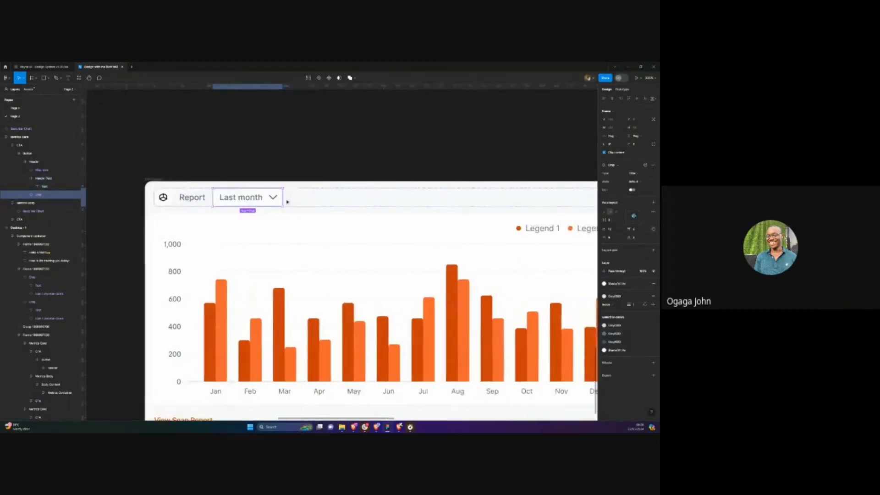
# Wrap the Report card's header icon and title together in an auto layout frame
pyautogui.click(209, 197)
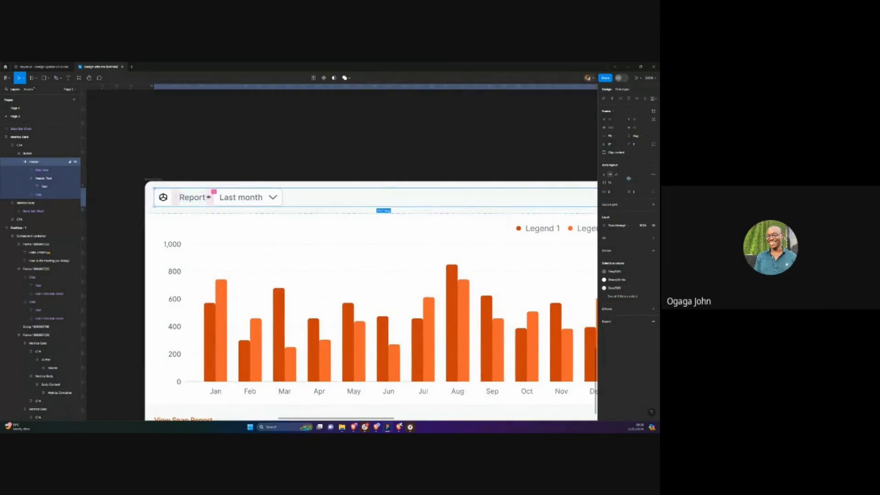
pyautogui.click(190, 197)
pyautogui.keyDown('shift'); pyautogui.click(165, 198); pyautogui.keyUp('shift')
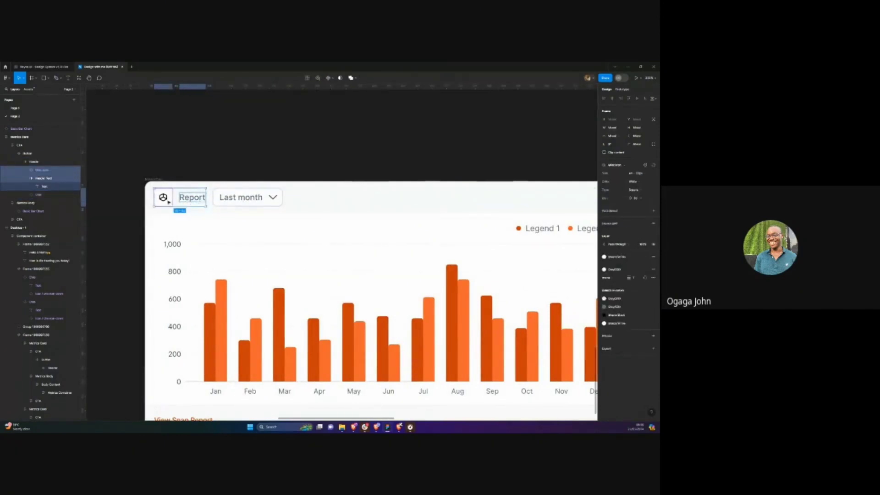
pyautogui.hotkey('shift', 'a')
# Set the Report card header's horizontal gap to Auto so the title and Last month chip sit at opposite ends
pyautogui.click(209, 197)
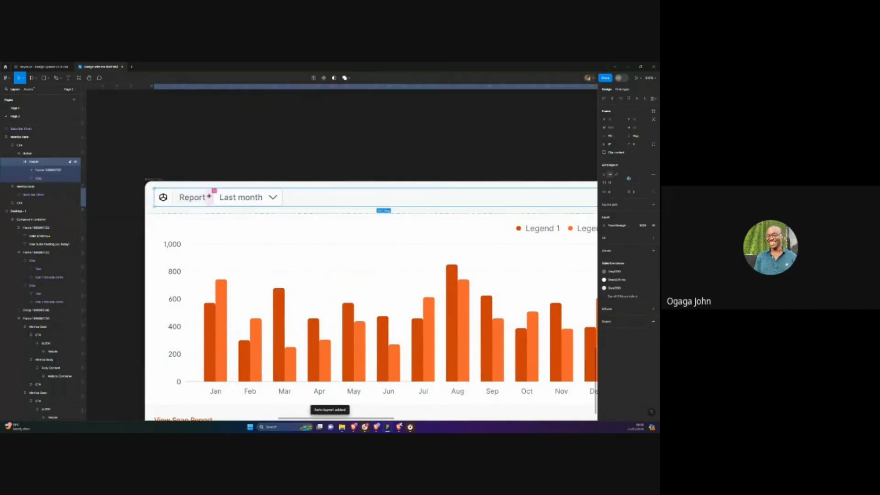
pyautogui.click(621, 182)
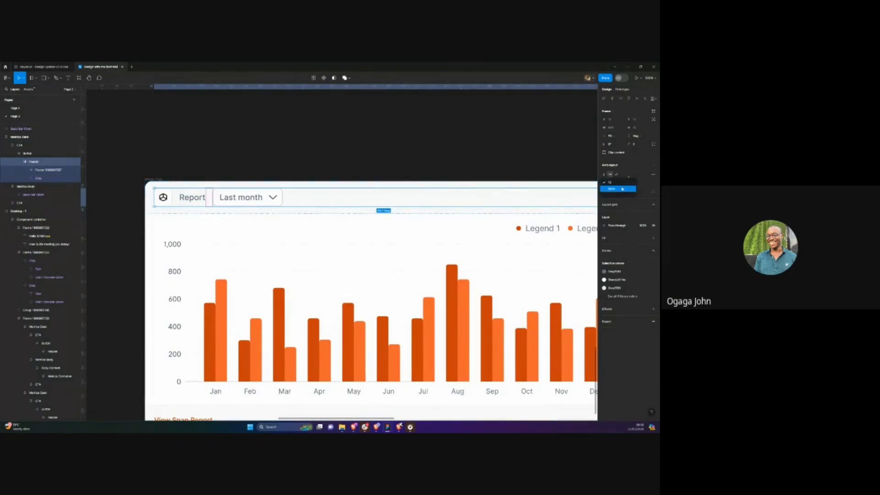
pyautogui.click(623, 189)
pyautogui.scroll(-5, 583, 178)
pyautogui.click(455, 177)
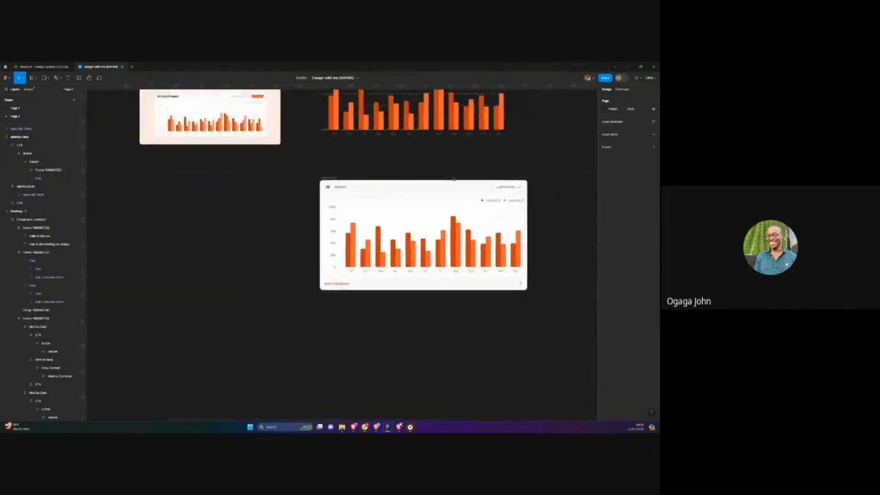
# Delete the View Snap Report footer from the chart card
pyautogui.scroll(-2, 453, 179)
pyautogui.scroll(3, 447, 198)
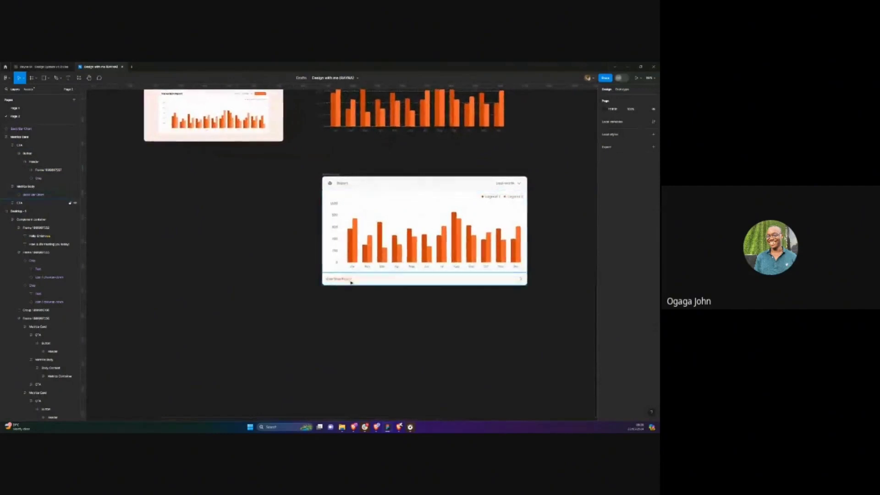
pyautogui.scroll(2, 351, 282)
pyautogui.click(348, 283)
pyautogui.press('Delete')
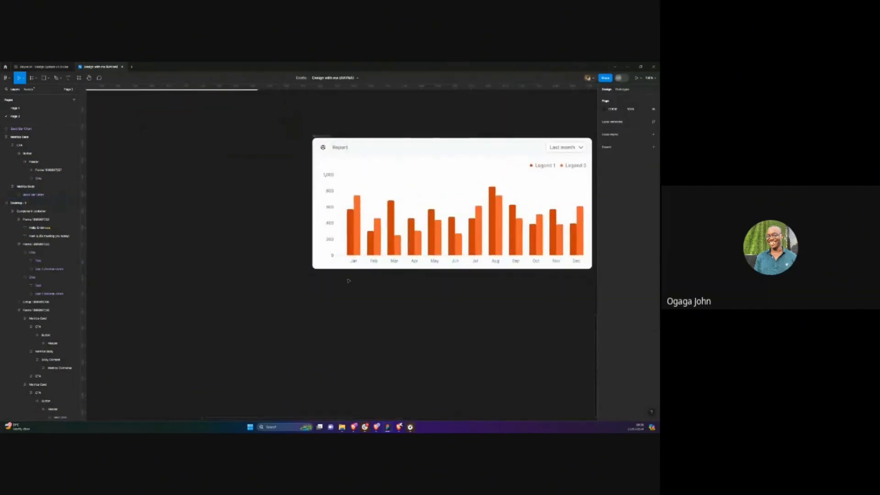
pyautogui.click(334, 163)
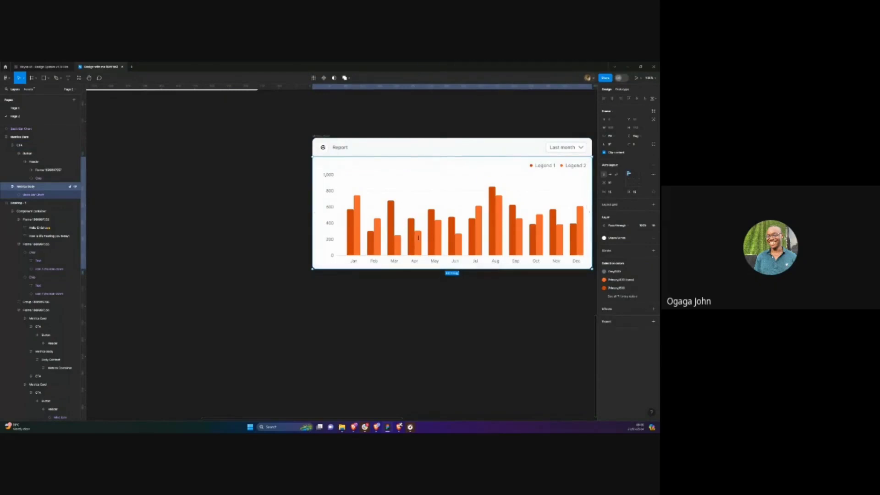
pyautogui.press('Escape')
# Move the Report chart card into the dashboard below the metric cards and set its width to Fill container
pyautogui.scroll(-5, 393, 136)
pyautogui.scroll(1, 366, 257)
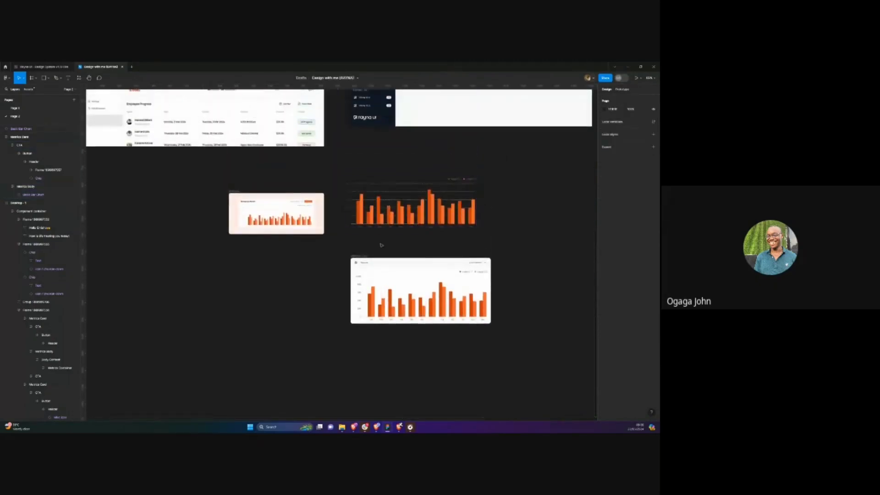
pyautogui.moveTo(365, 256); pyautogui.dragTo(423, 150)
pyautogui.hscroll(5, 342, 252)
pyautogui.scroll(2, 342, 252)
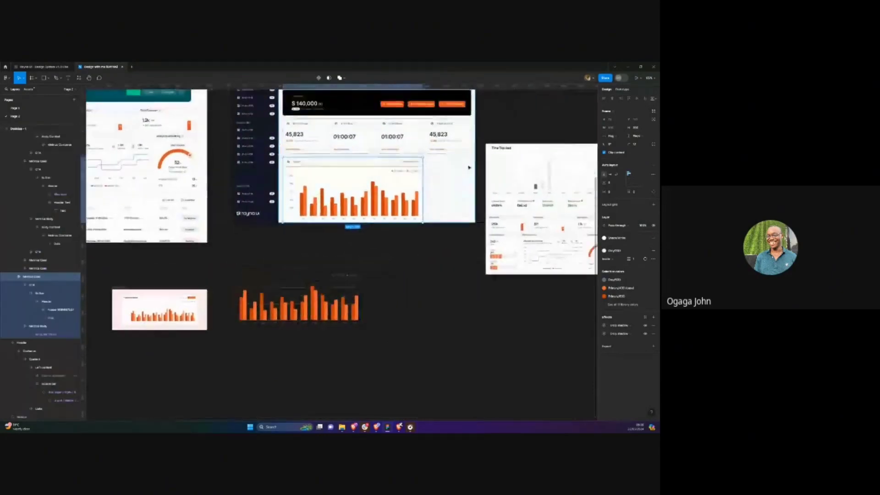
pyautogui.click(614, 136)
pyautogui.click(617, 145)
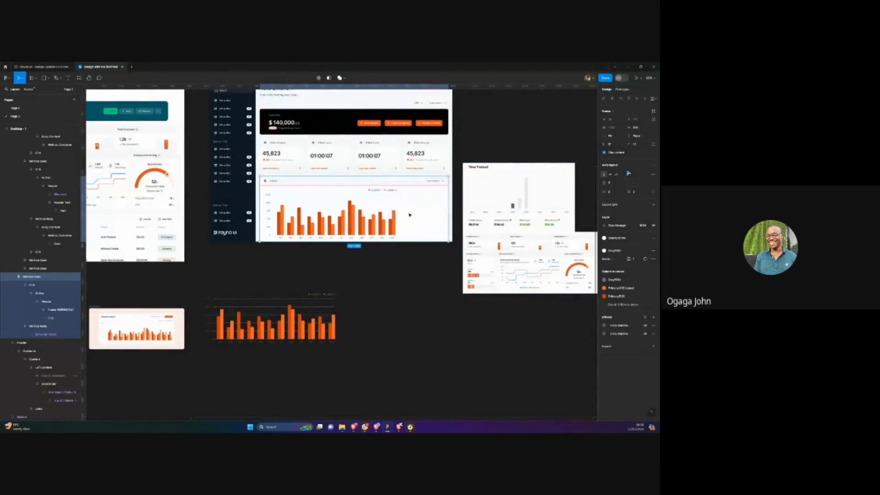
# Set the width of the bar chart inside the Report card to Fill container
pyautogui.scroll(3, 375, 221)
pyautogui.scroll(1, 375, 222)
pyautogui.doubleClick(376, 220)
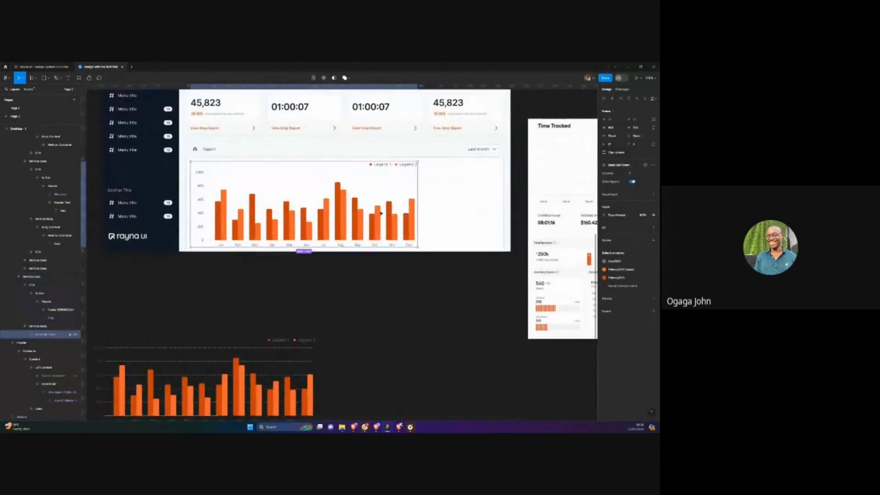
pyautogui.click(616, 136)
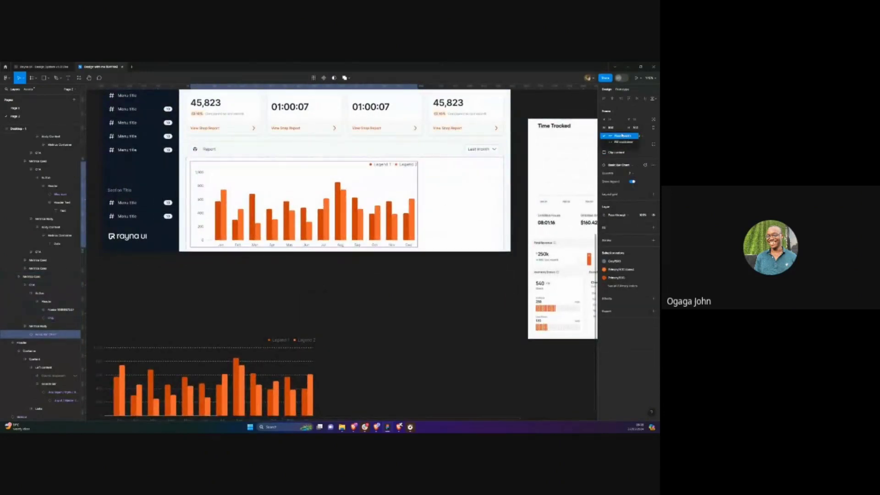
pyautogui.click(622, 143)
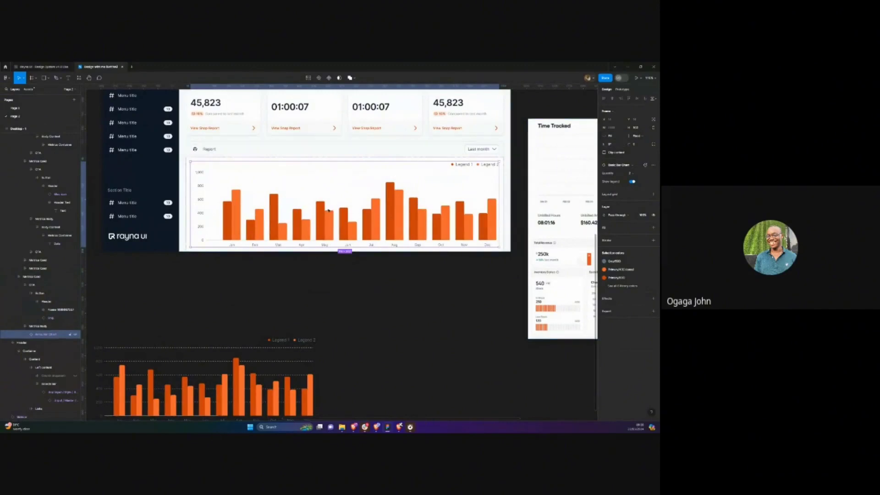
pyautogui.scroll(2, 328, 210)
pyautogui.click(326, 254)
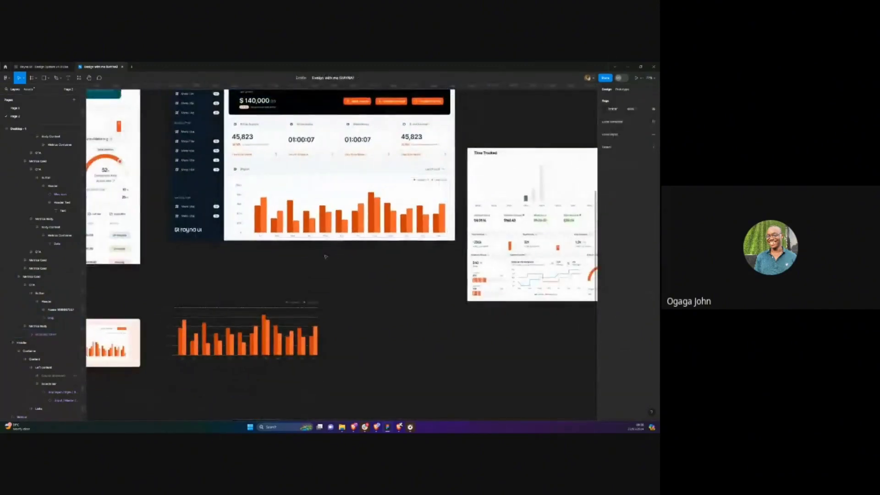
# Delete the loose bar chart below the dashboard
pyautogui.scroll(3, 282, 213)
pyautogui.scroll(-5, 287, 219)
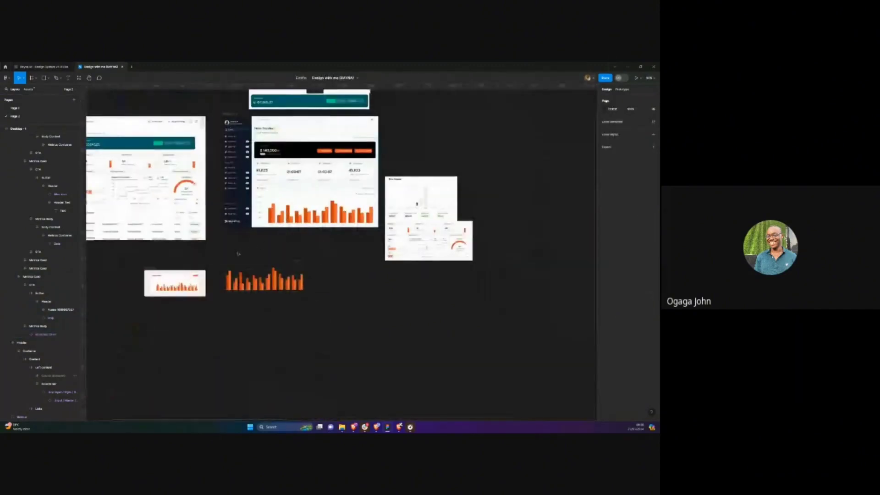
pyautogui.click(236, 271)
pyautogui.press('Delete')
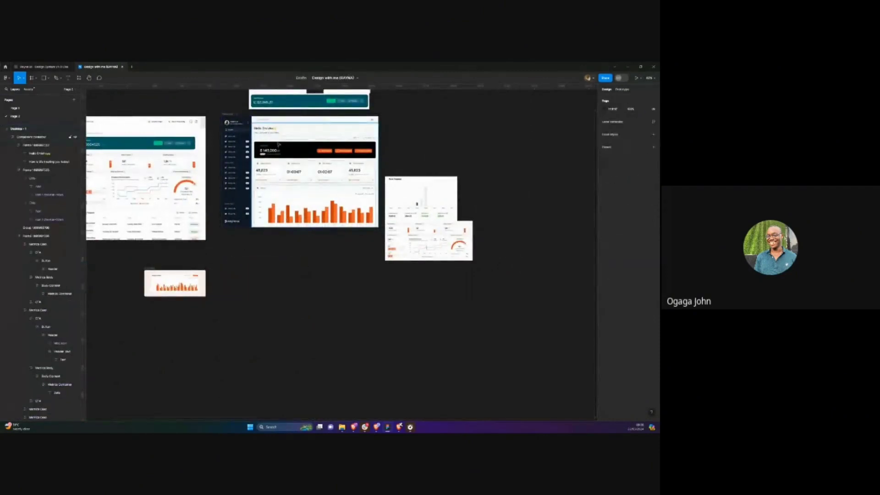
# Review the dashboard's sidebar and content, and compare them with the reference dashboard's Employee Progress section
pyautogui.click(229, 119)
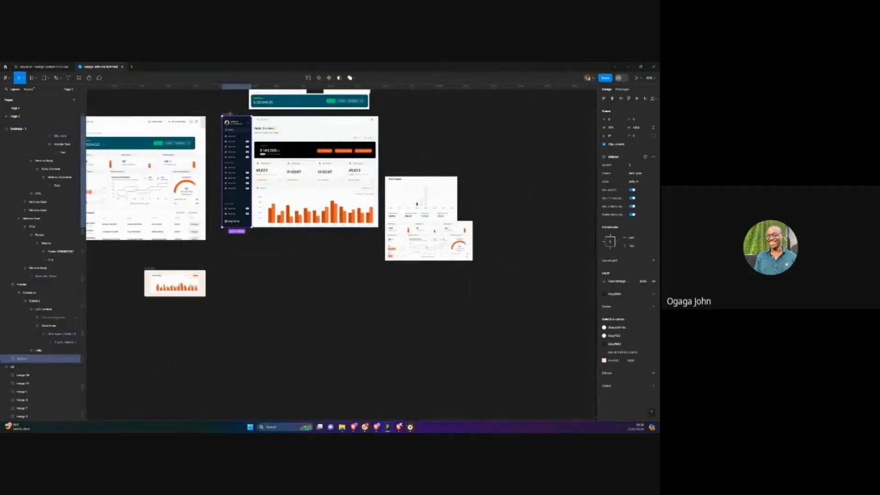
pyautogui.click(275, 132)
pyautogui.click(269, 251)
pyautogui.scroll(2, 285, 239)
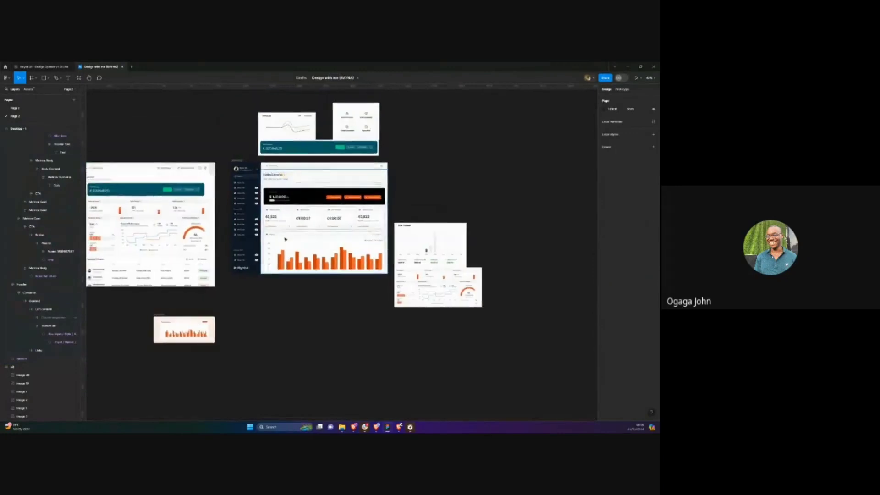
pyautogui.scroll(5, 285, 238)
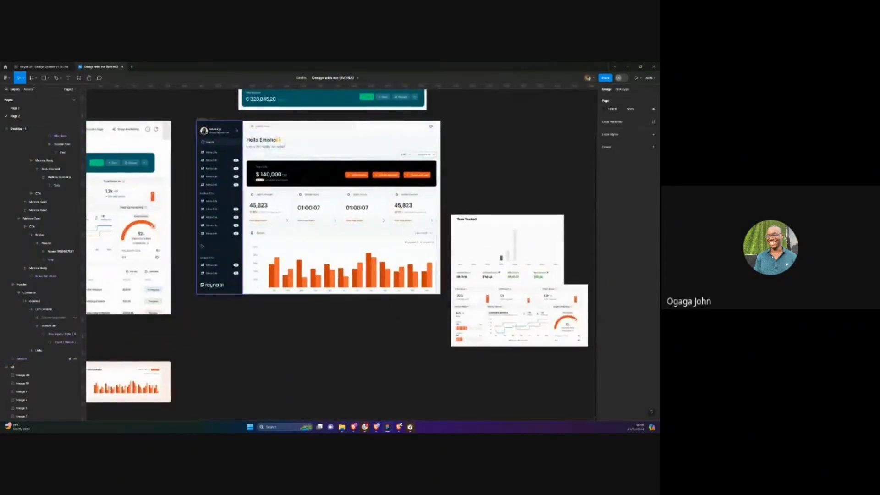
pyautogui.hscroll(-5, 218, 281)
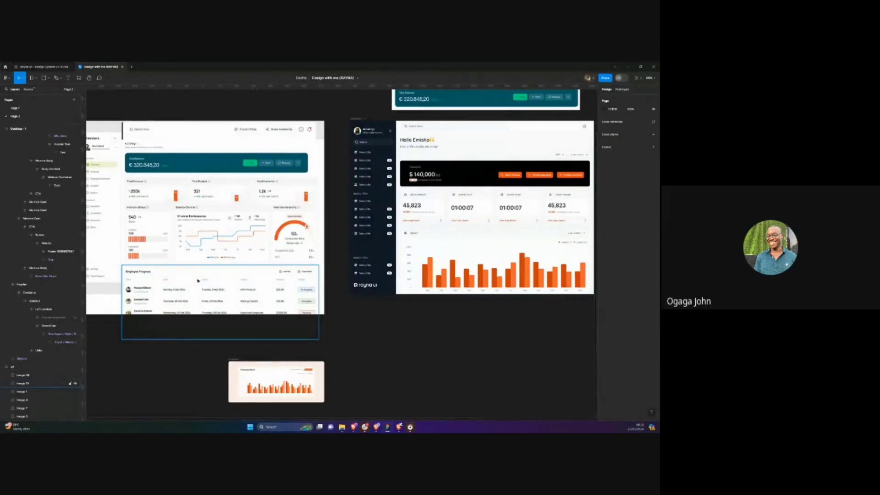
pyautogui.hscroll(-2, 201, 294)
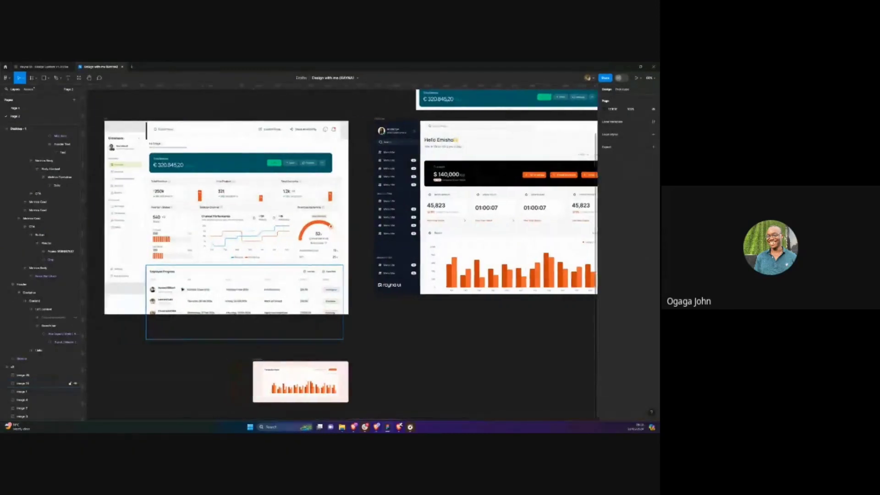
# Delete the Transaction Report preview frame from below the reference dashboard
pyautogui.hscroll(4, 201, 294)
pyautogui.scroll(-1, 201, 294)
pyautogui.click(171, 339)
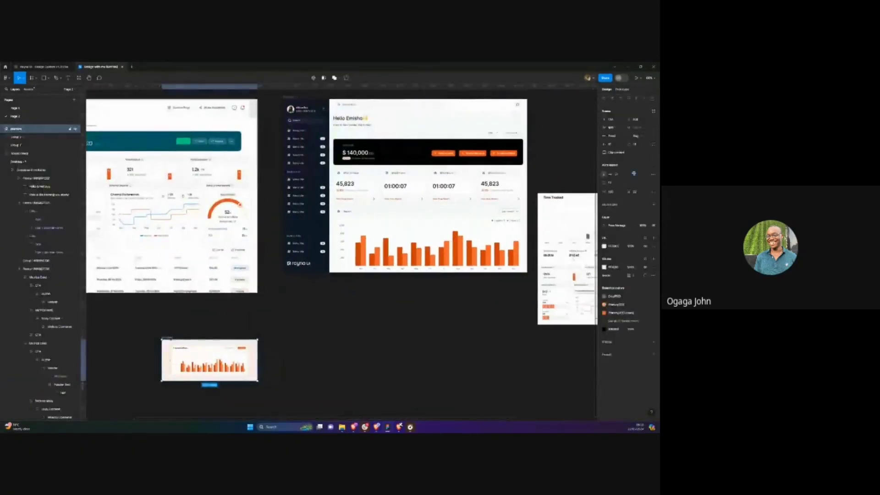
pyautogui.press('Delete')
pyautogui.hscroll(2, 382, 313)
pyautogui.scroll(1, 381, 314)
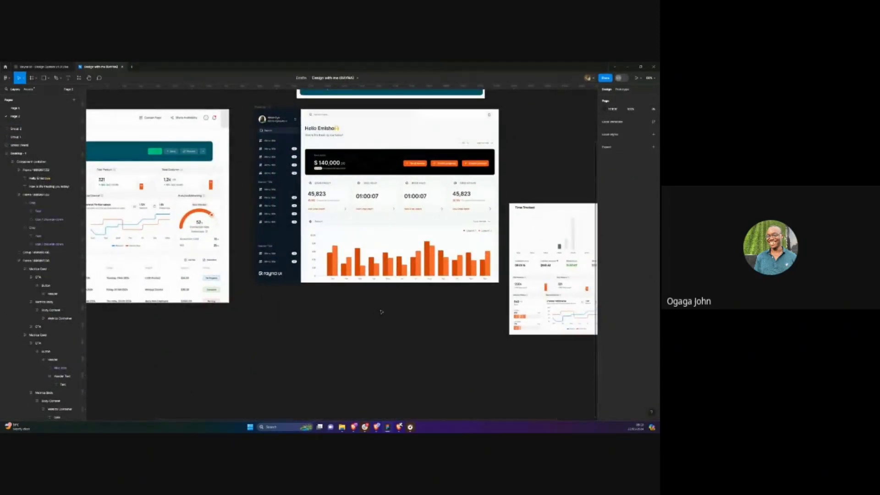
# Compare the dashboard with the Bonsai reference screens on Page 1, examining Project Timeline, Profit & Loss, Activity, Upcoming & Overdue Tasks and Time Tracked
pyautogui.scroll(5, 343, 187)
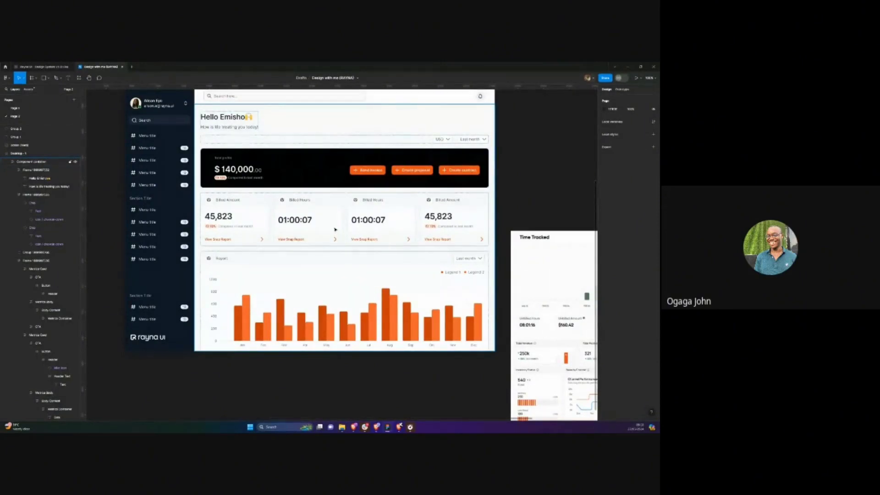
pyautogui.scroll(-10, 332, 230)
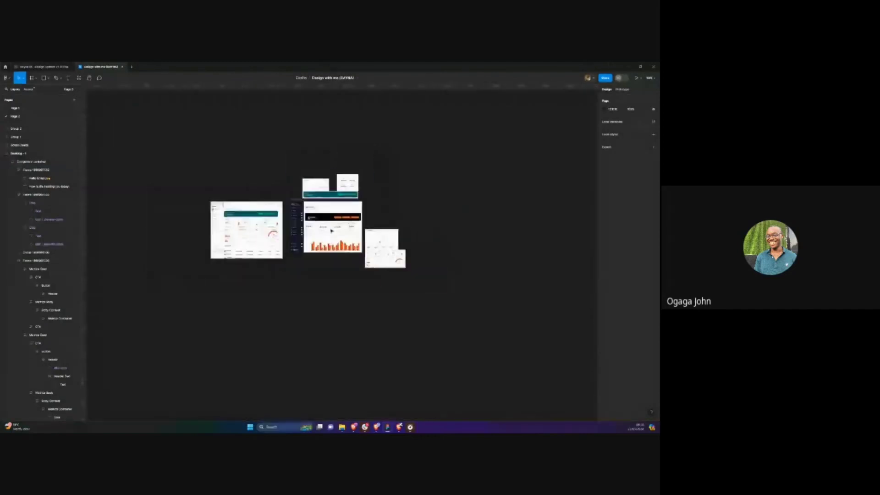
pyautogui.click(52, 108)
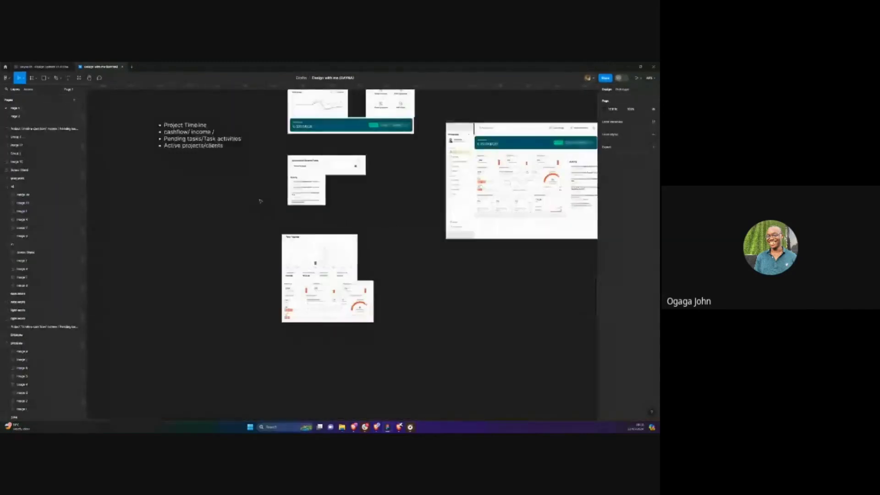
pyautogui.scroll(5, 260, 201)
pyautogui.scroll(8, 261, 201)
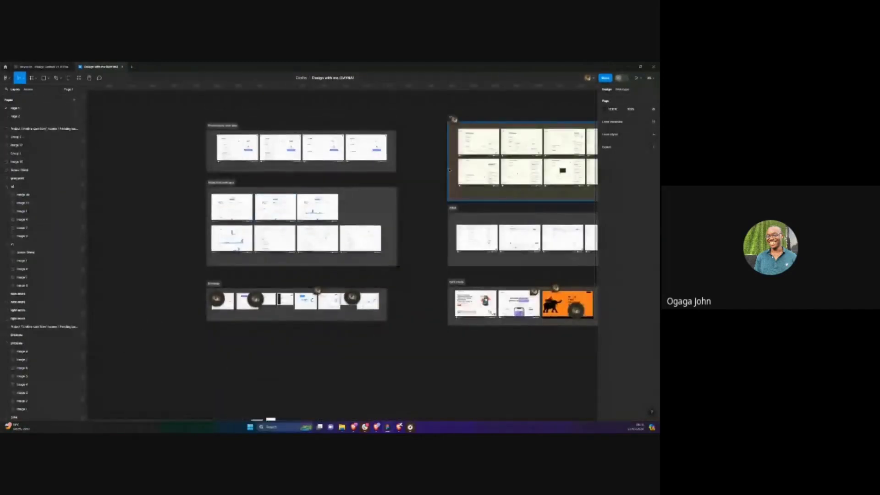
pyautogui.scroll(10, 449, 170)
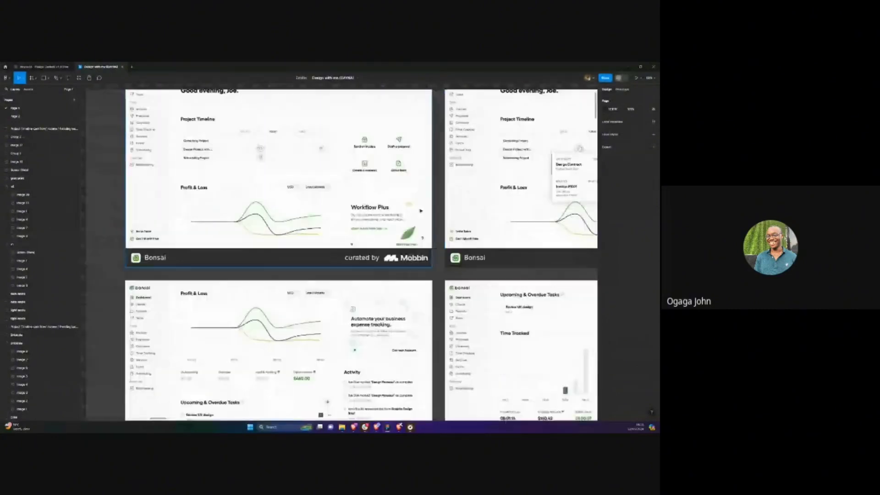
pyautogui.scroll(1, 400, 211)
pyautogui.hscroll(4, 320, 243)
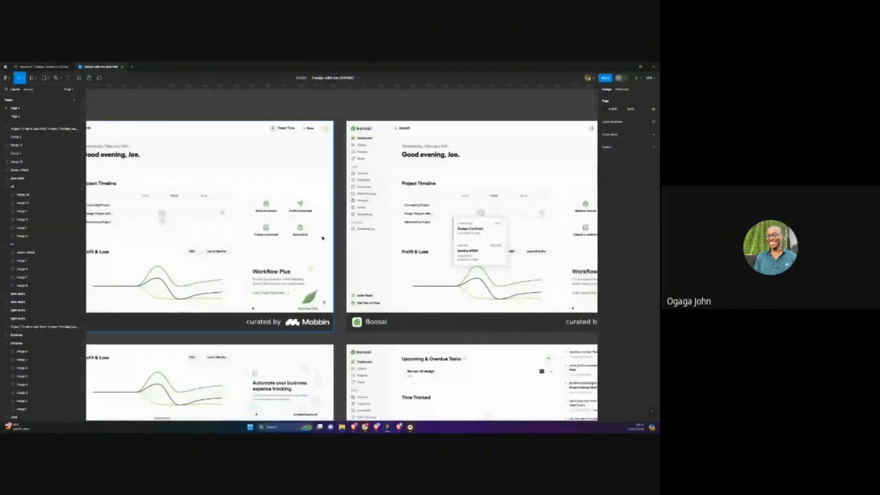
pyautogui.hscroll(-4, 275, 249)
pyautogui.scroll(-7, 253, 255)
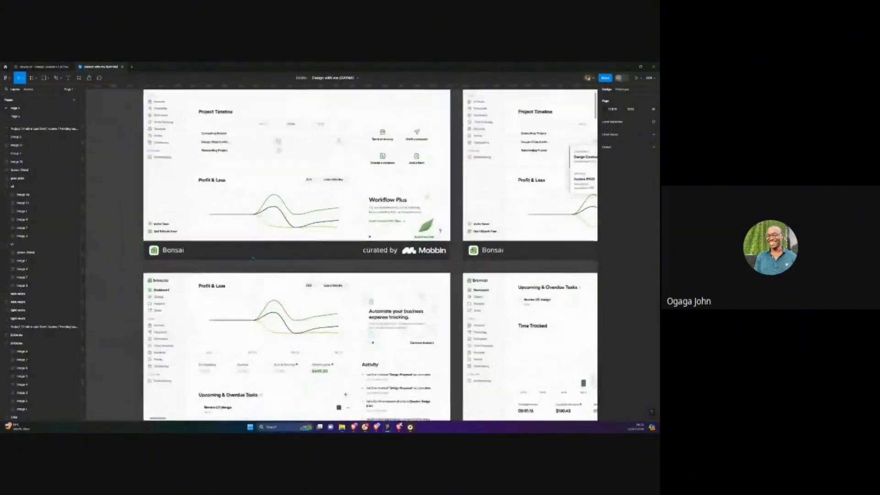
pyautogui.scroll(-1, 335, 277)
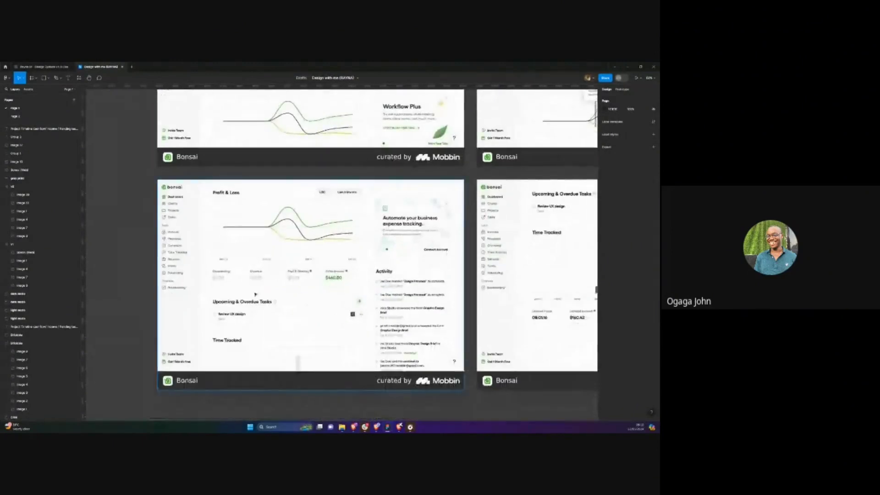
pyautogui.scroll(-2, 256, 294)
pyautogui.hscroll(8, 229, 266)
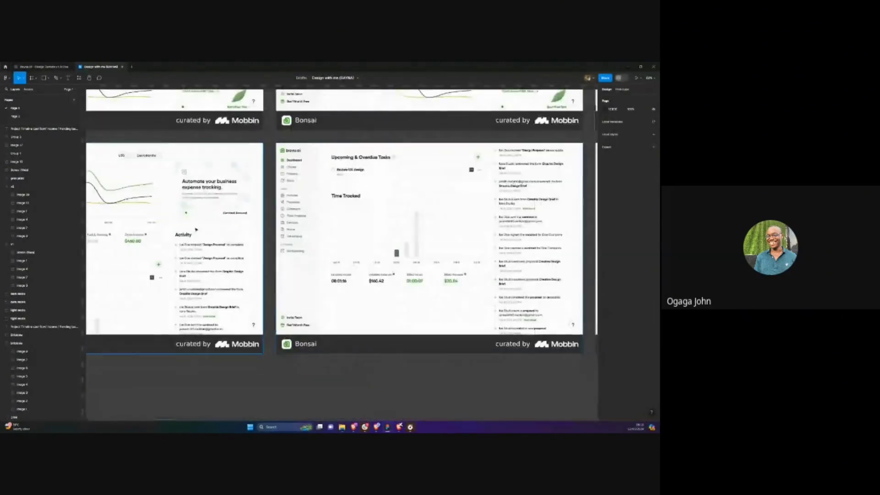
pyautogui.hscroll(-5, 196, 229)
pyautogui.scroll(2, 383, 248)
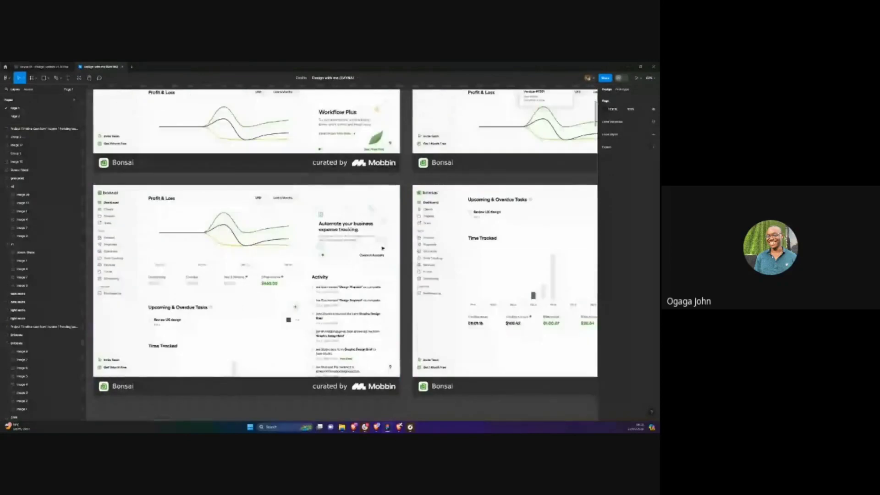
pyautogui.hscroll(3, 441, 266)
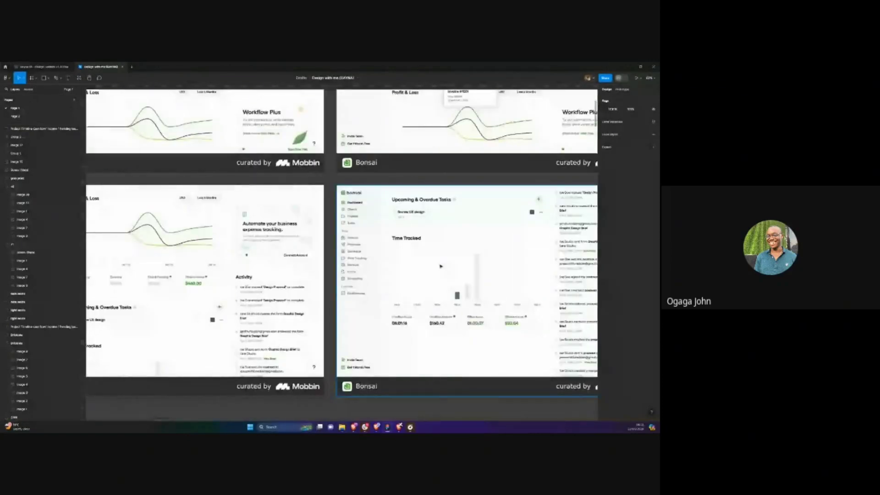
pyautogui.scroll(-5, 441, 266)
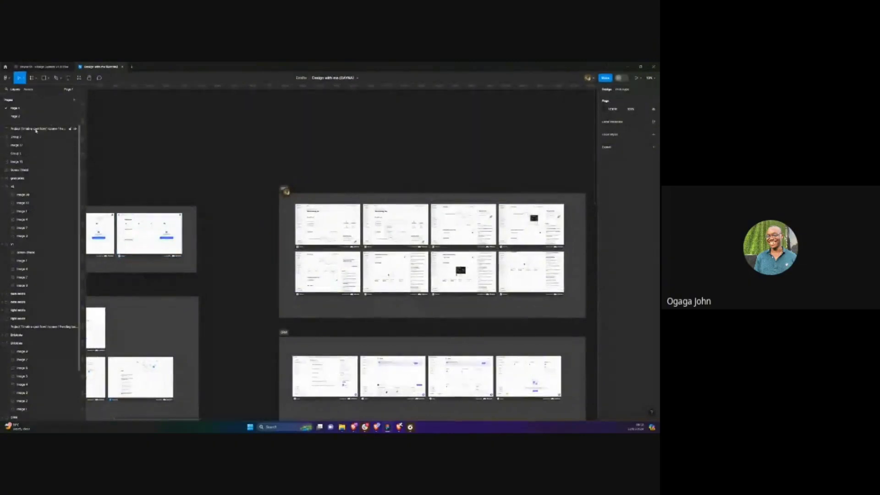
# Go back to Page 2 and extend the dashboard frame downward to make empty space below the sidebar and bar chart
pyautogui.click(41, 116)
pyautogui.scroll(5, 330, 219)
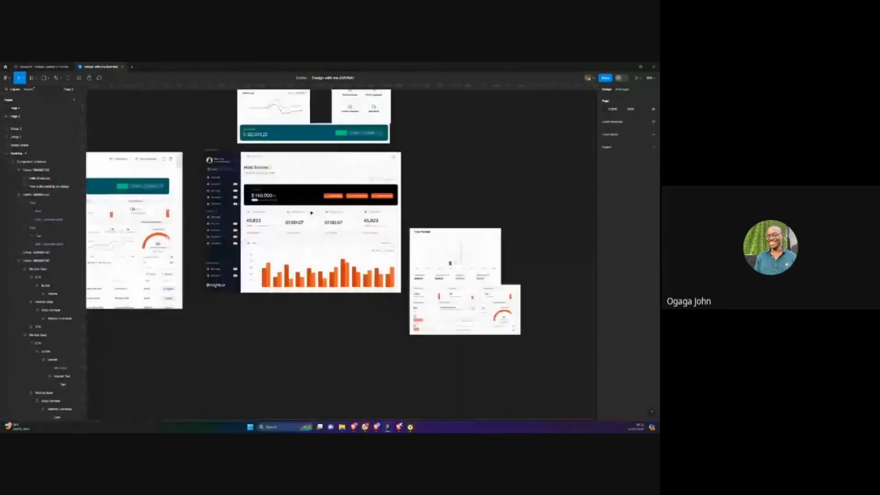
pyautogui.scroll(3, 311, 213)
pyautogui.click(183, 122)
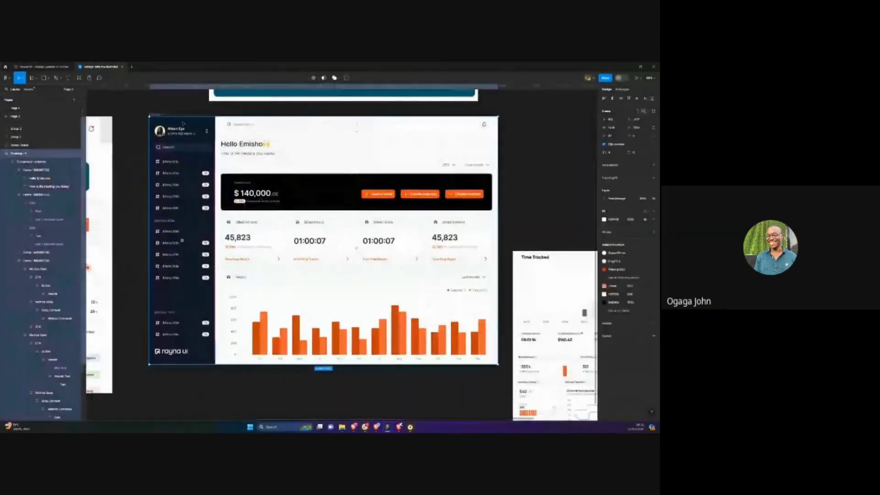
pyautogui.scroll(-5, 183, 124)
pyautogui.moveTo(214, 221); pyautogui.dragTo(211, 291)
pyautogui.click(330, 279)
pyautogui.scroll(5, 232, 221)
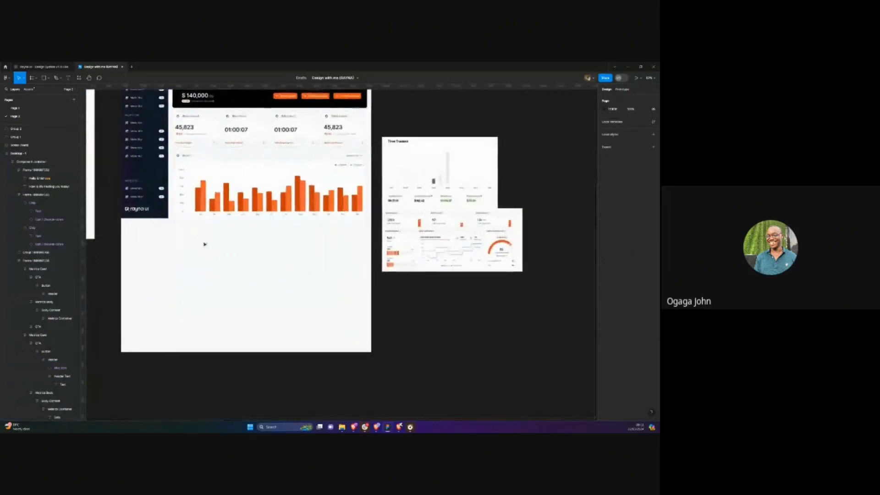
# Try moving the Report card above the metric cards, and the metric card row above the balance banner
pyautogui.scroll(2, 319, 221)
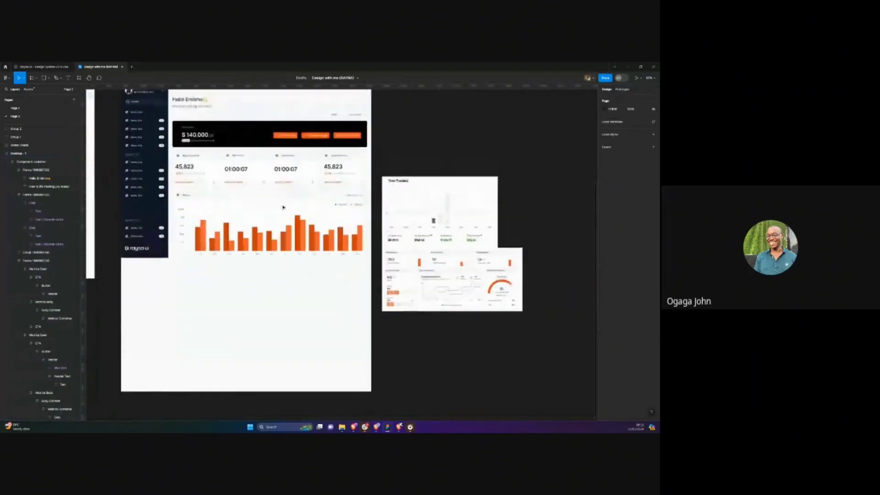
pyautogui.click(260, 220)
pyautogui.press('Up')
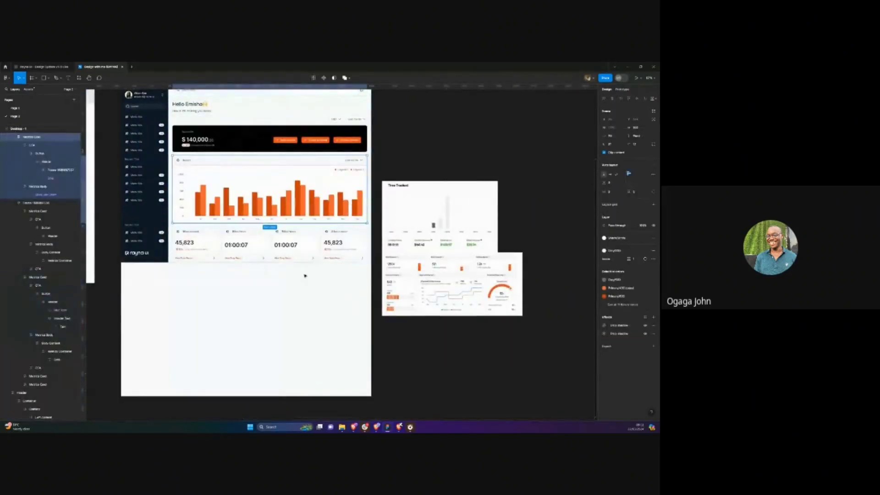
pyautogui.press('Down')
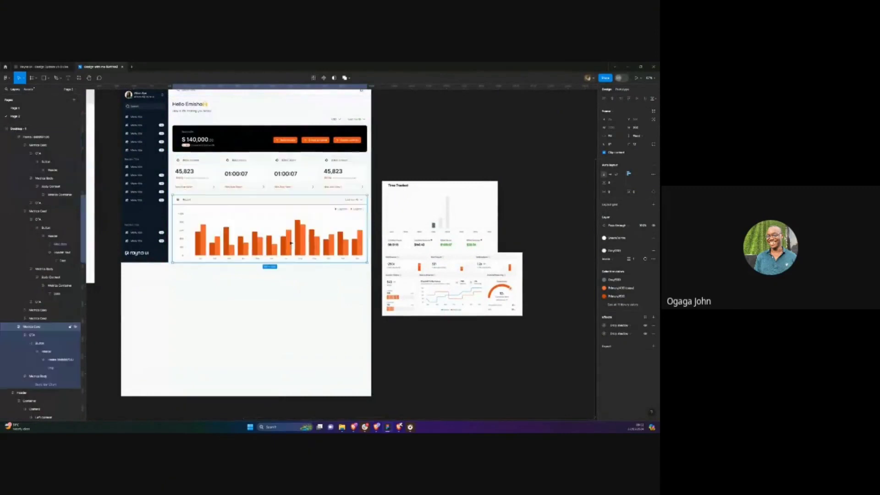
pyautogui.click(287, 182)
pyautogui.press('Up')
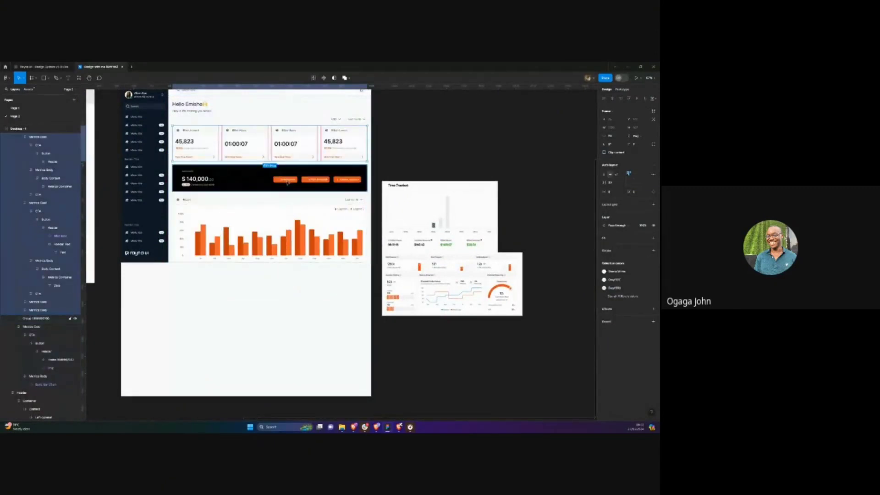
pyautogui.press('Down')
pyautogui.click(402, 153)
# Move the third metric card (01:00:07) to the end of the row, behind the 45,823 Billed Amount card
pyautogui.scroll(1, 178, 198)
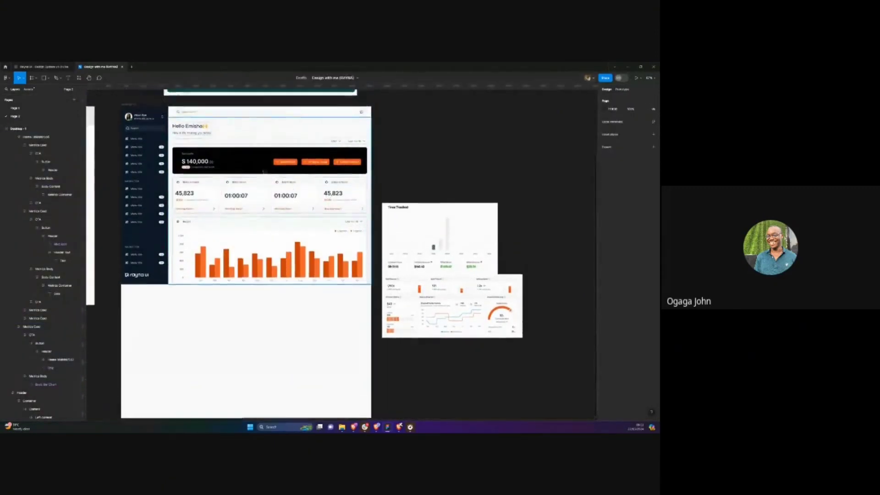
pyautogui.keyDown('ctrl'); pyautogui.scroll(2, 178, 198); pyautogui.keyUp('ctrl')
pyautogui.keyDown('ctrl'); pyautogui.scroll(1, 178, 198); pyautogui.keyUp('ctrl')
pyautogui.scroll(1, 193, 188)
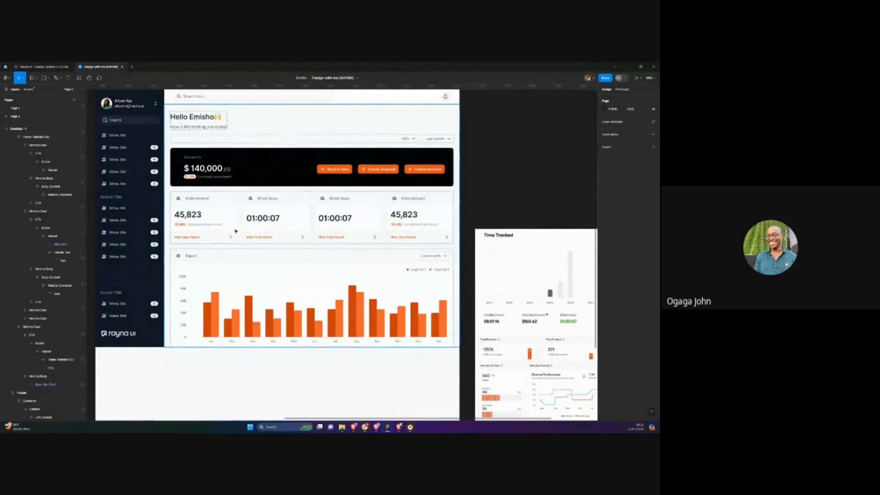
pyautogui.click(326, 233)
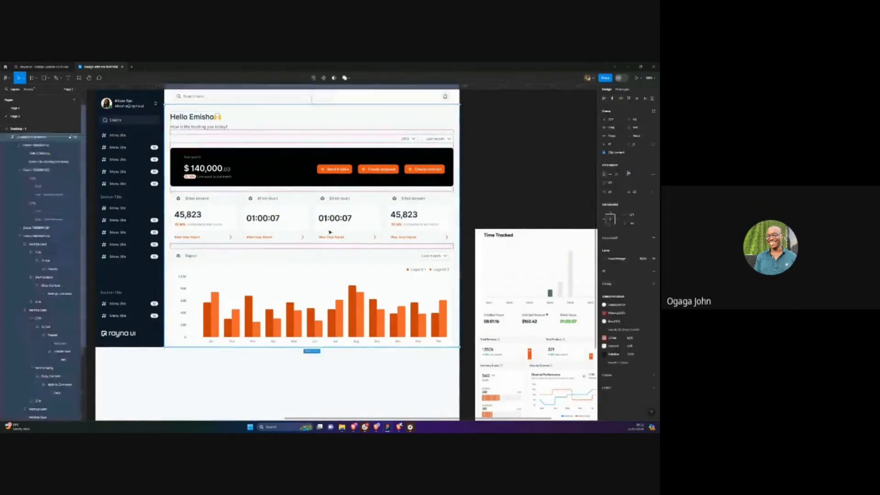
pyautogui.moveTo(330, 233); pyautogui.dragTo(415, 231)
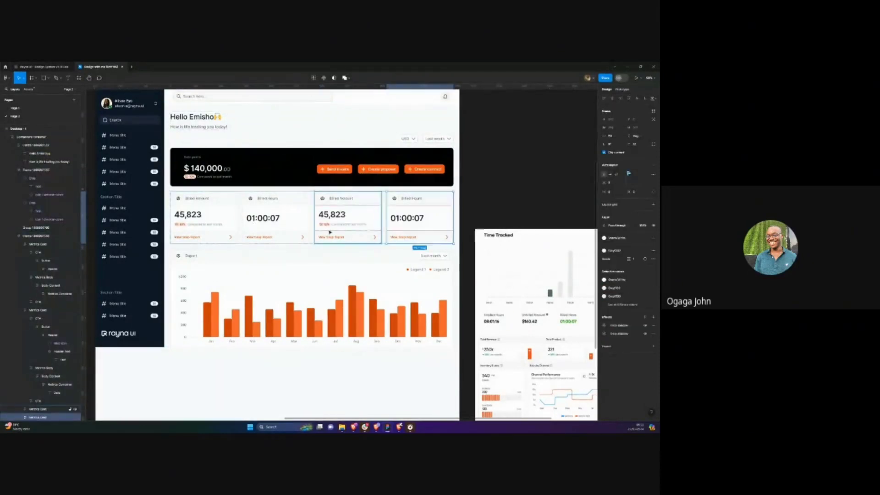
pyautogui.click(490, 171)
# Switch to the Rayna UI design system file and examine the Solar template screens, including Files, Appointments, the sales contract and Employees
pyautogui.scroll(-4, 431, 191)
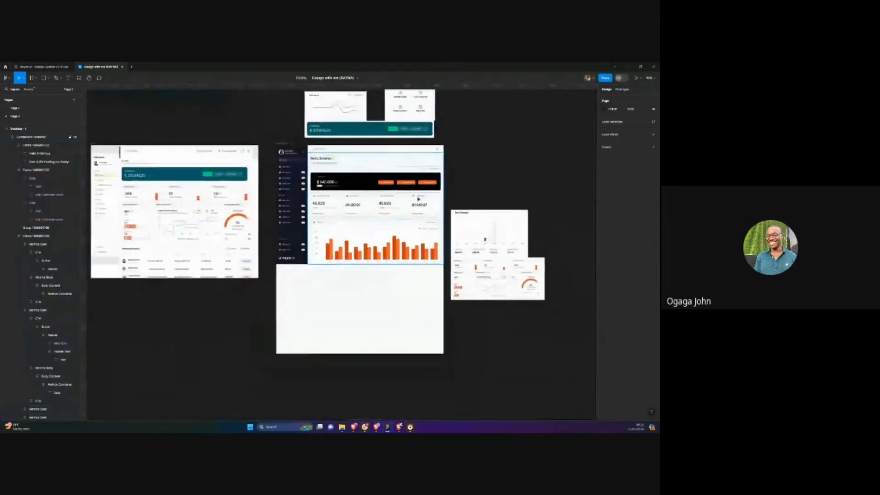
pyautogui.scroll(-2, 415, 198)
pyautogui.scroll(3, 176, 261)
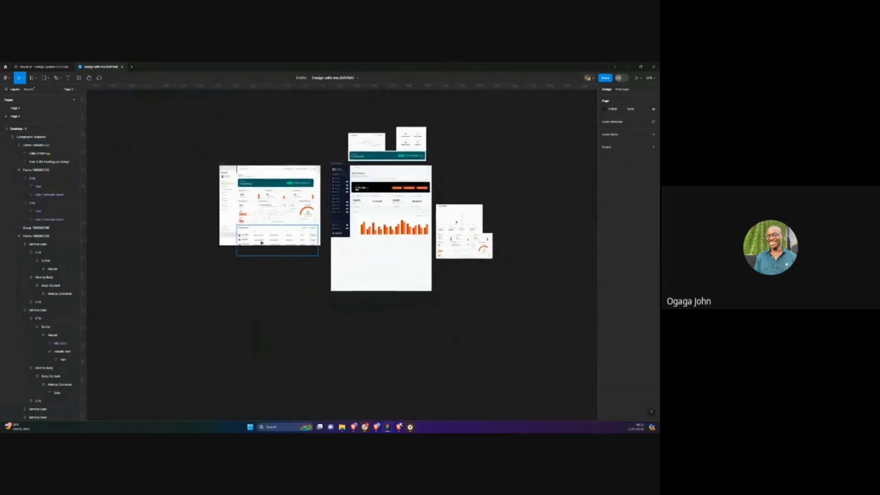
pyautogui.click(32, 69)
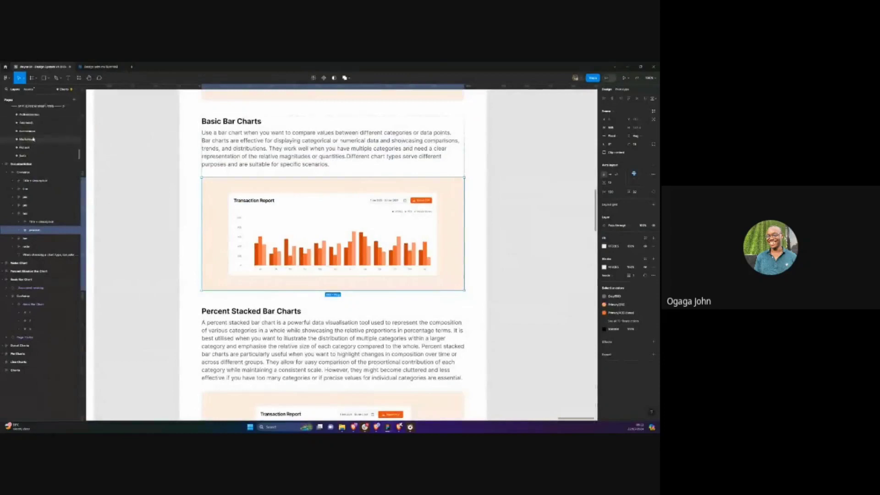
pyautogui.click(52, 156)
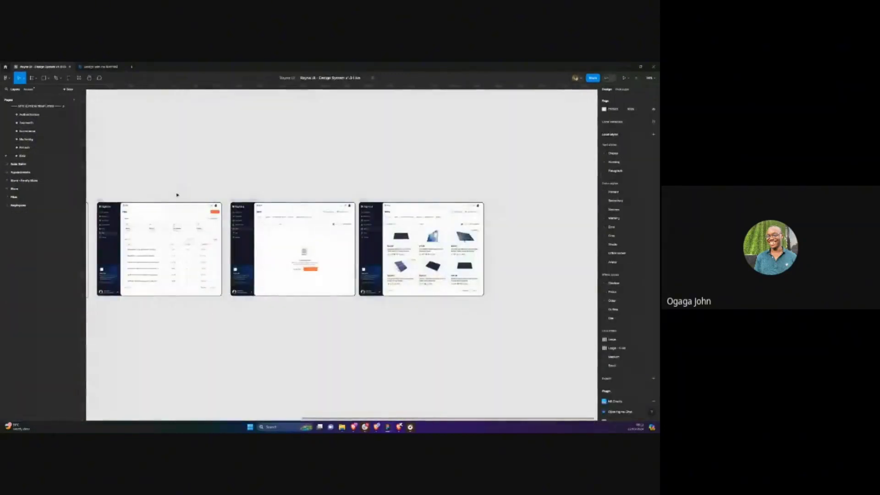
pyautogui.scroll(3, 177, 194)
pyautogui.scroll(3, 198, 266)
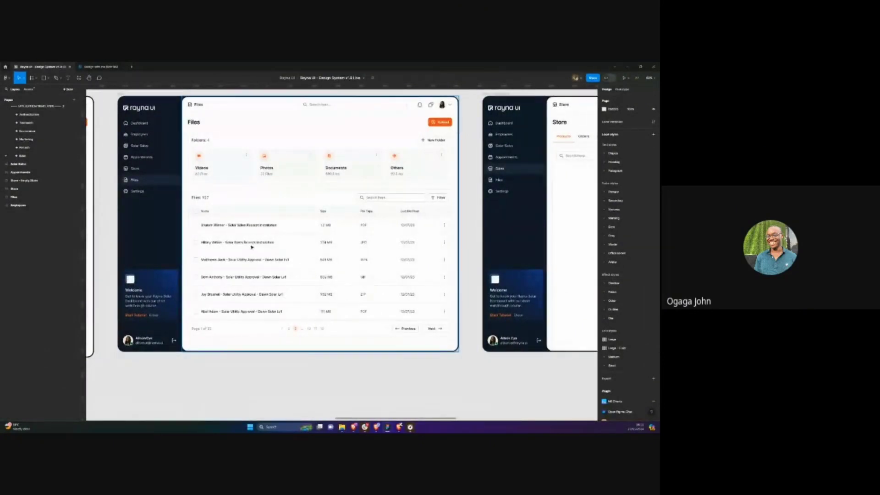
pyautogui.hscroll(-10, 252, 247)
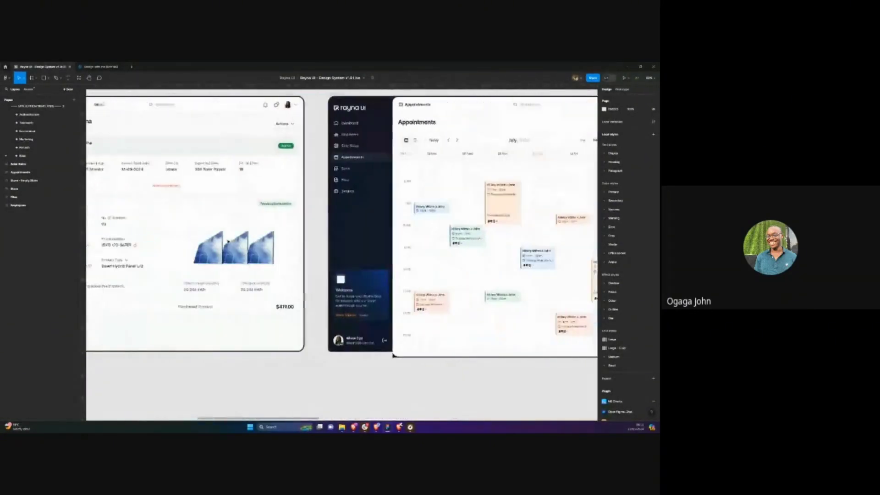
pyautogui.hscroll(-5, 227, 241)
pyautogui.scroll(2, 230, 242)
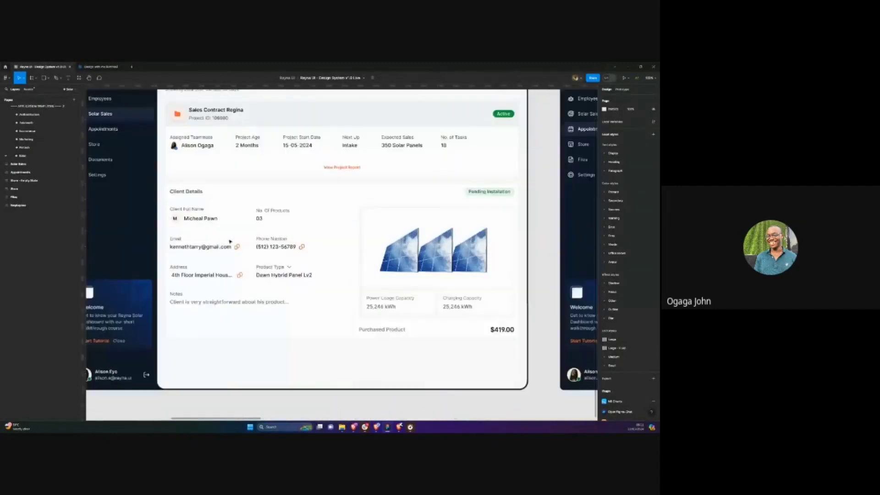
pyautogui.scroll(-3, 230, 241)
pyautogui.hscroll(-3, 230, 241)
pyautogui.scroll(4, 230, 242)
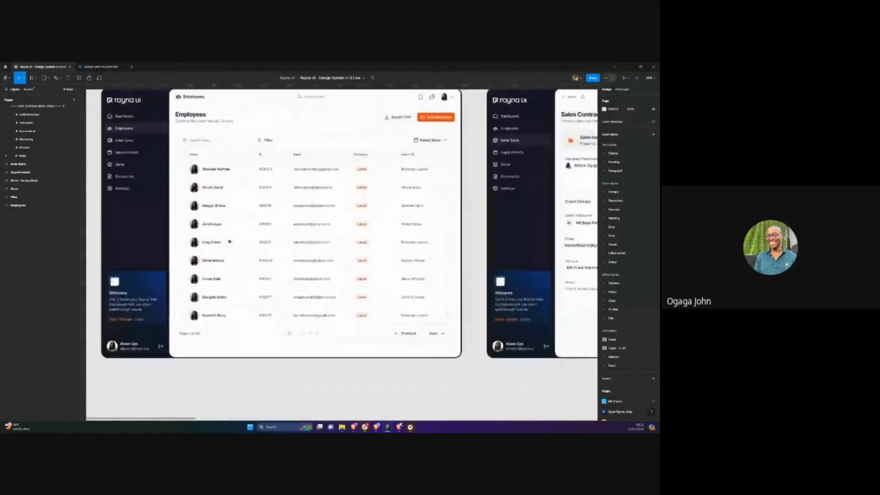
pyautogui.scroll(-5, 229, 242)
pyautogui.hscroll(3, 230, 241)
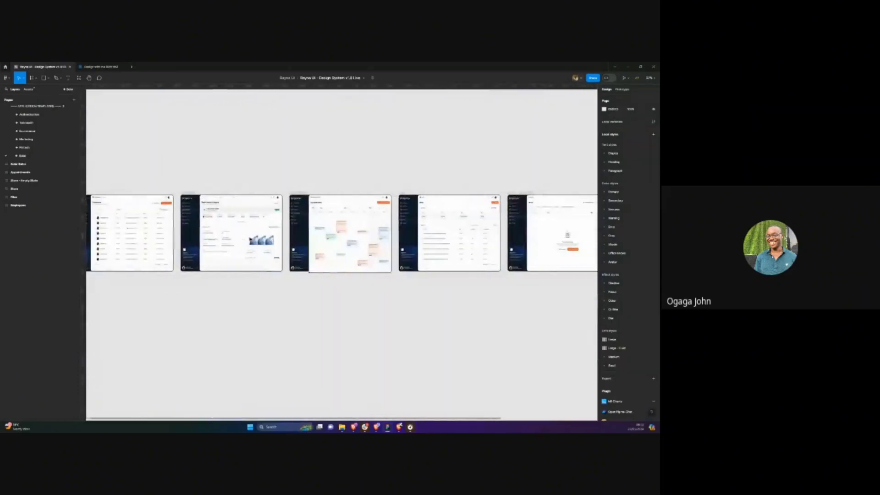
# Examine the Fintech template screens in the design system, including the dashboard, Transactions and Payments tables
pyautogui.click(35, 148)
pyautogui.hscroll(2, 317, 250)
pyautogui.scroll(5, 318, 226)
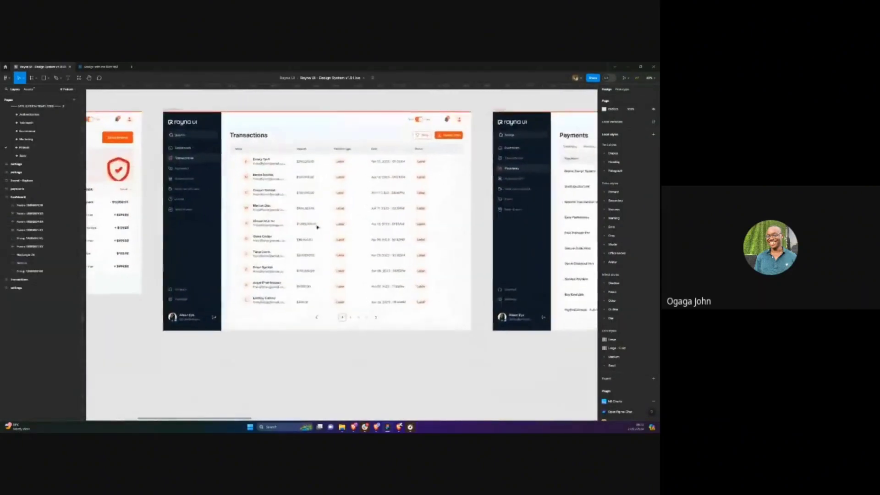
pyautogui.scroll(-5, 317, 226)
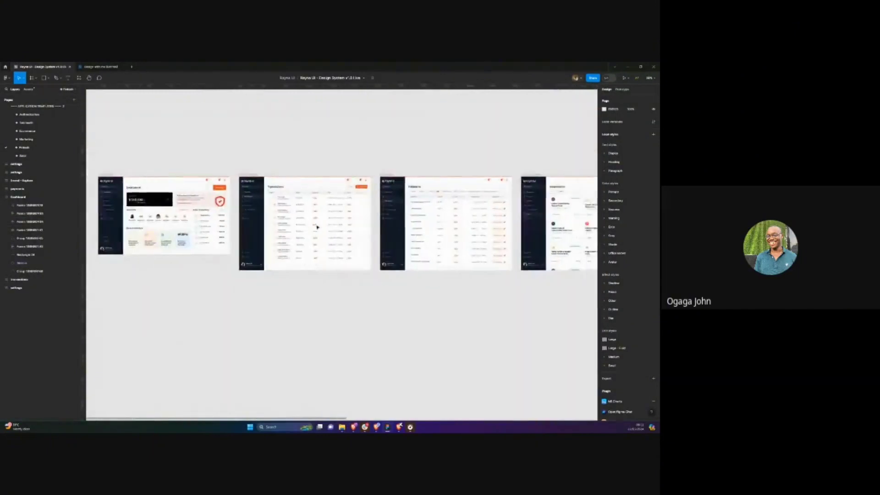
pyautogui.hscroll(3, 393, 222)
pyautogui.scroll(5, 398, 223)
pyautogui.scroll(-5, 398, 224)
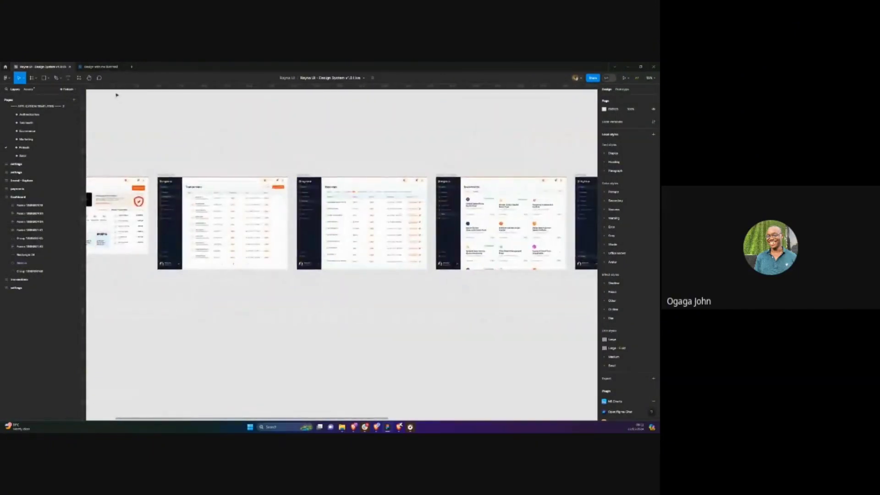
# Switch to the Design with me file and examine the reference screens on Page 1, including the Upcoming & Overdue Tasks and Activity cards
pyautogui.click(100, 67)
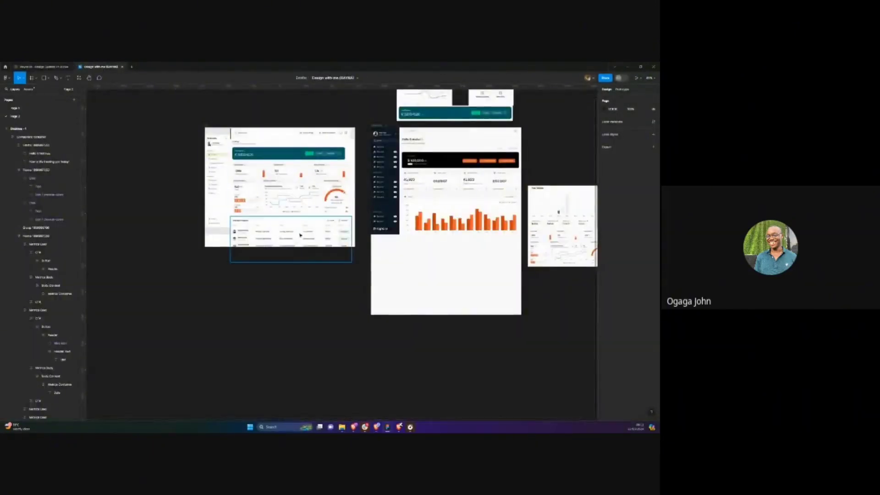
pyautogui.scroll(2, 300, 235)
pyautogui.scroll(-6, 300, 235)
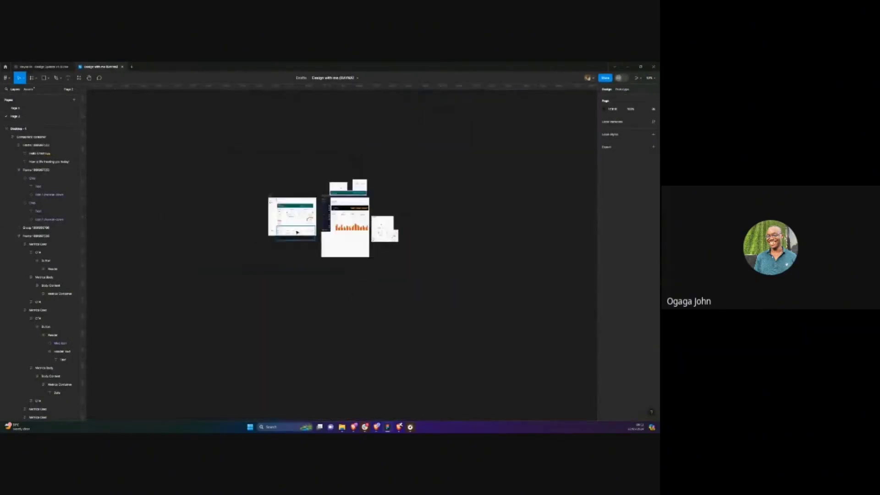
pyautogui.click(34, 110)
pyautogui.scroll(3, 285, 264)
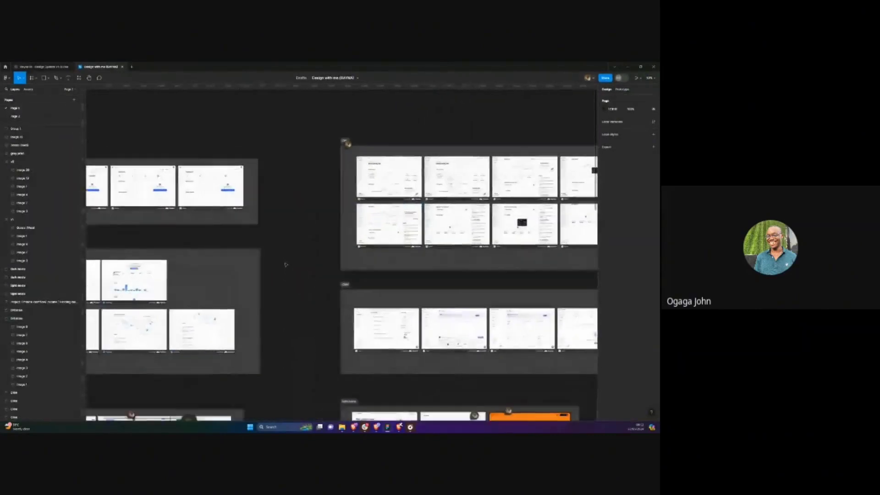
pyautogui.scroll(-5, 285, 264)
pyautogui.scroll(-3, 294, 275)
pyautogui.scroll(4, 298, 280)
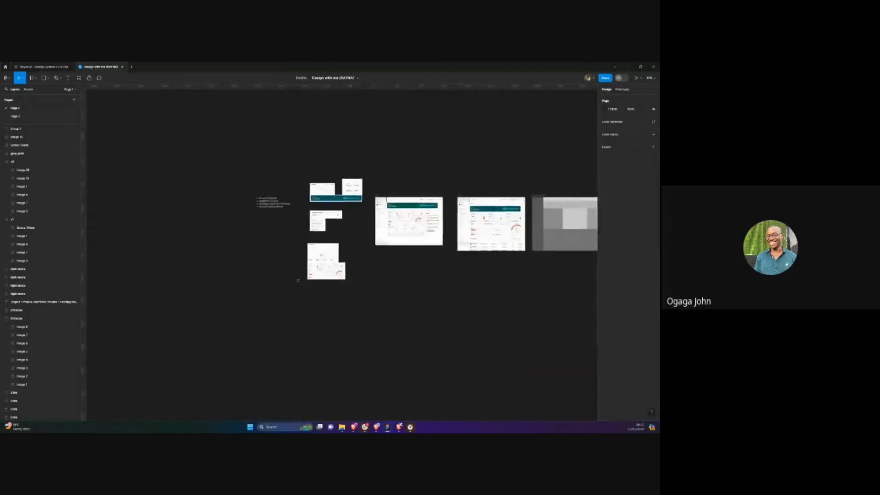
pyautogui.scroll(6, 298, 280)
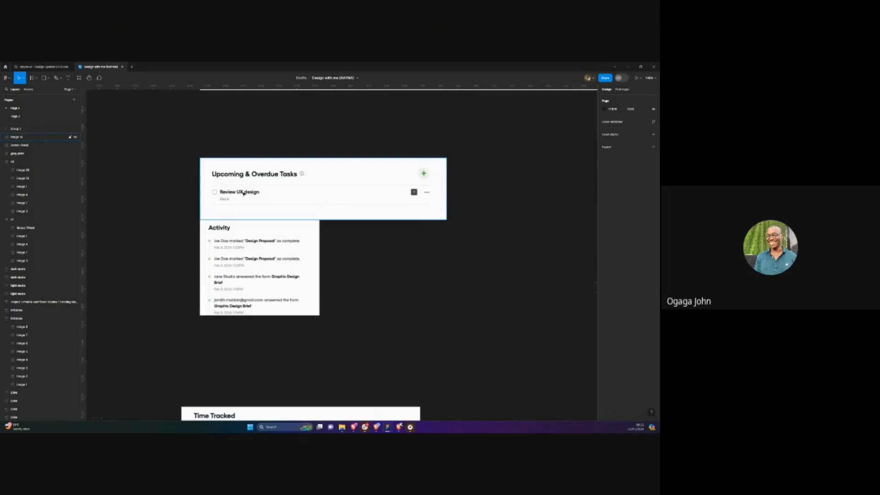
# Copy the files table from the design system's Solar Files screen and paste it onto Page 2 of the Design with me file, below the dashboard
pyautogui.click(36, 67)
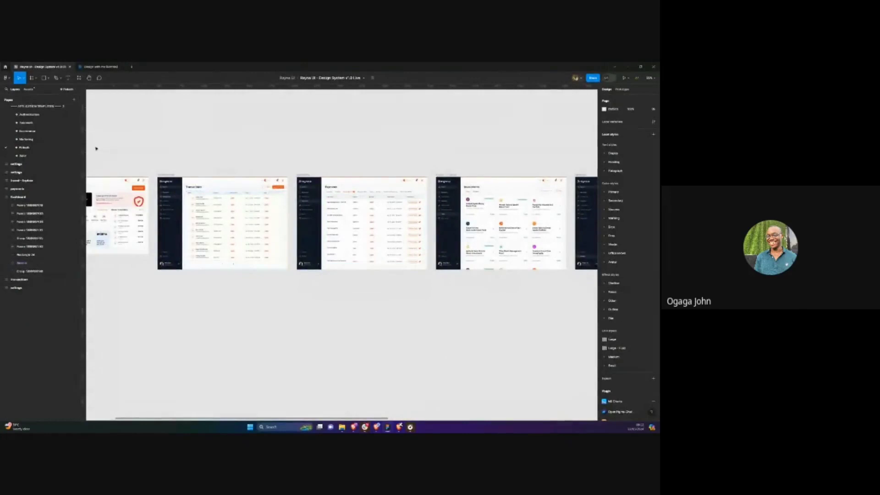
pyautogui.click(35, 155)
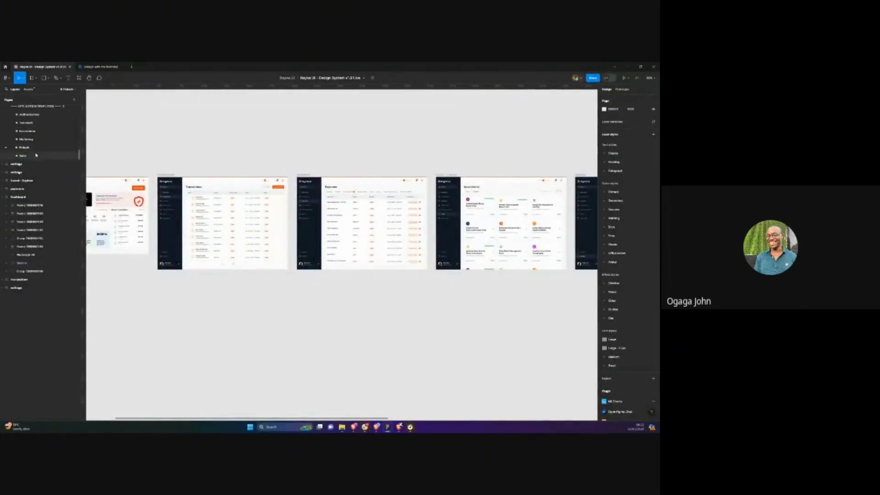
pyautogui.scroll(5, 409, 237)
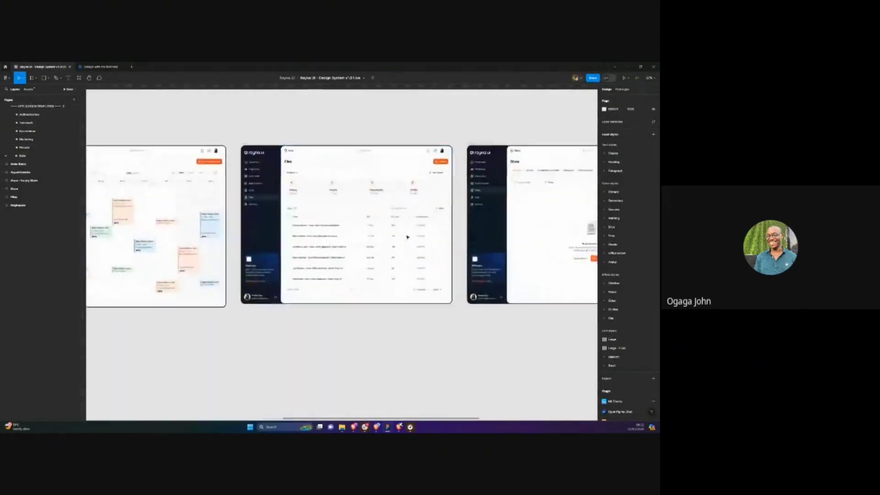
pyautogui.click(367, 234)
pyautogui.doubleClick(367, 234)
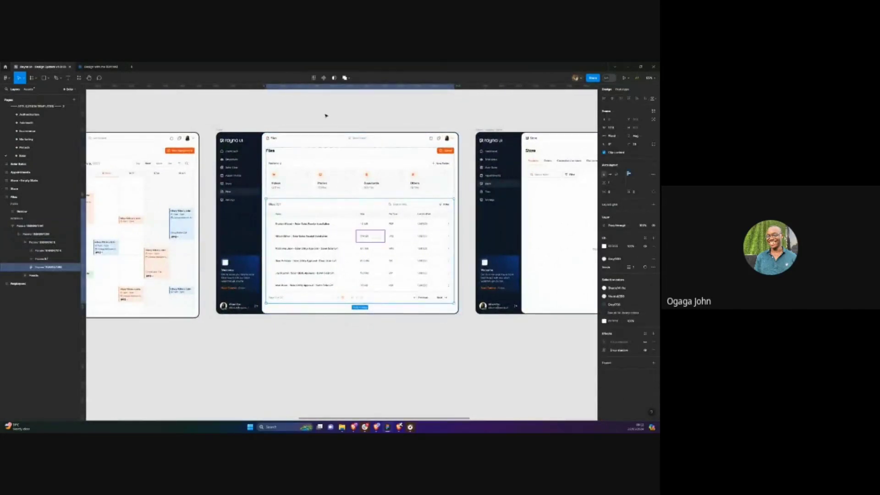
pyautogui.click(99, 67)
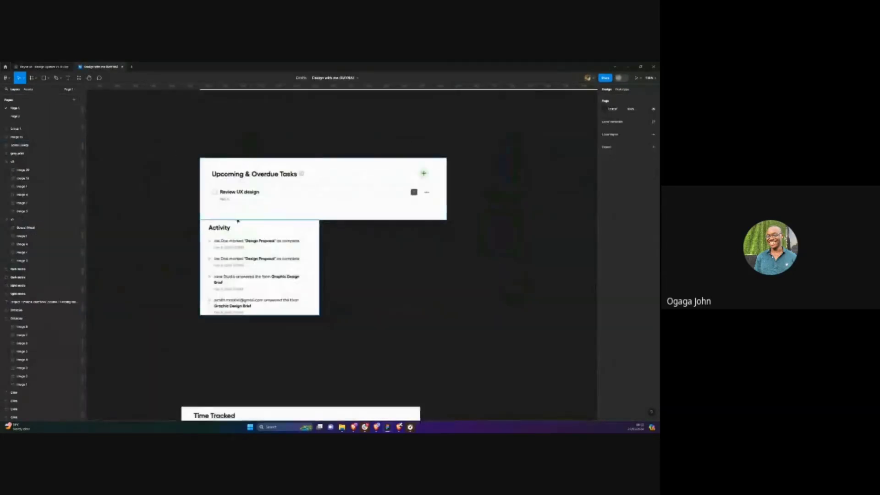
pyautogui.click(42, 117)
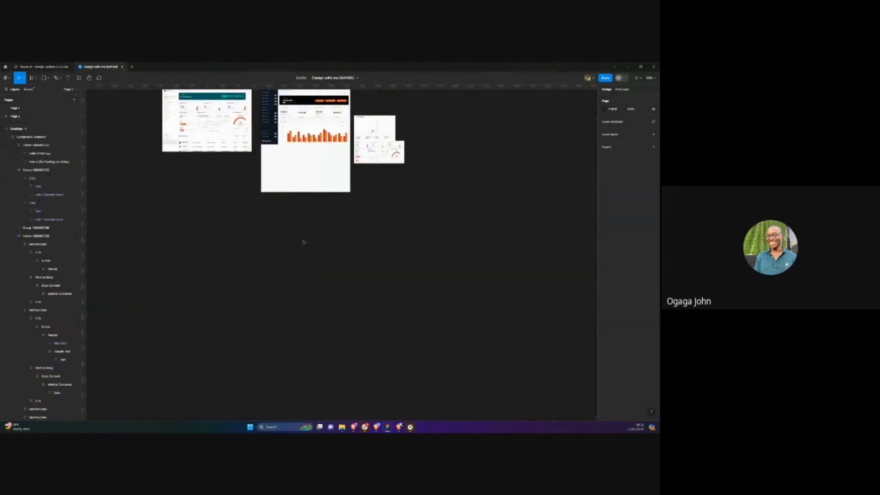
pyautogui.hotkey('ctrl', 'v')
pyautogui.hotkey('shift', '2')
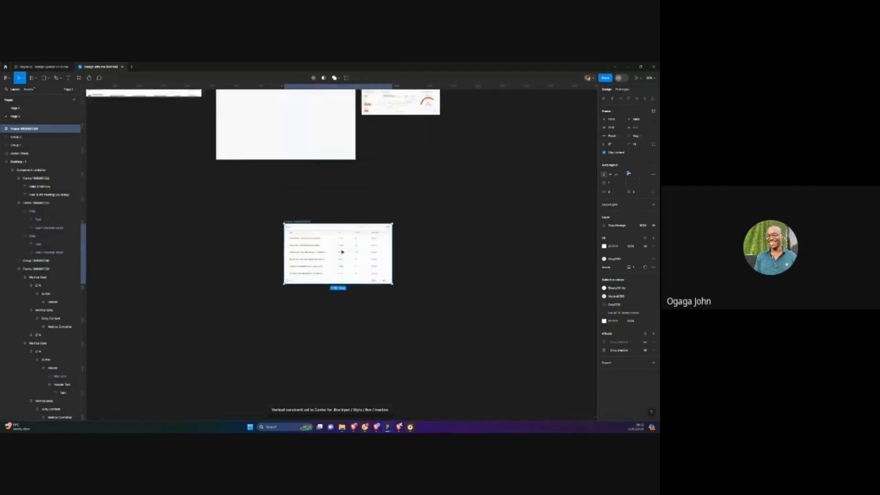
pyautogui.hotkey('shift', '0')
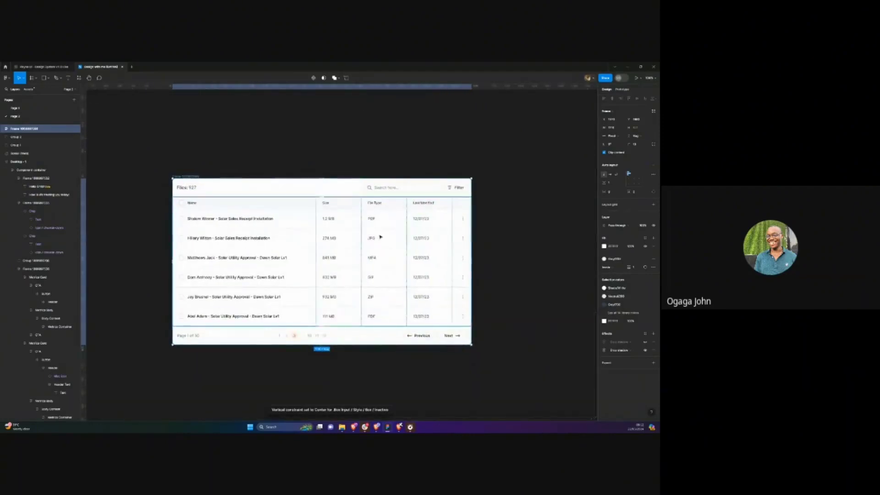
# Examine how the pasted files table is built, from its File Type and Size columns down to the first Size cell
pyautogui.keyDown('ctrl'); pyautogui.click(380, 237); pyautogui.keyUp('ctrl')
pyautogui.keyDown('ctrl'); pyautogui.click(344, 237); pyautogui.keyUp('ctrl')
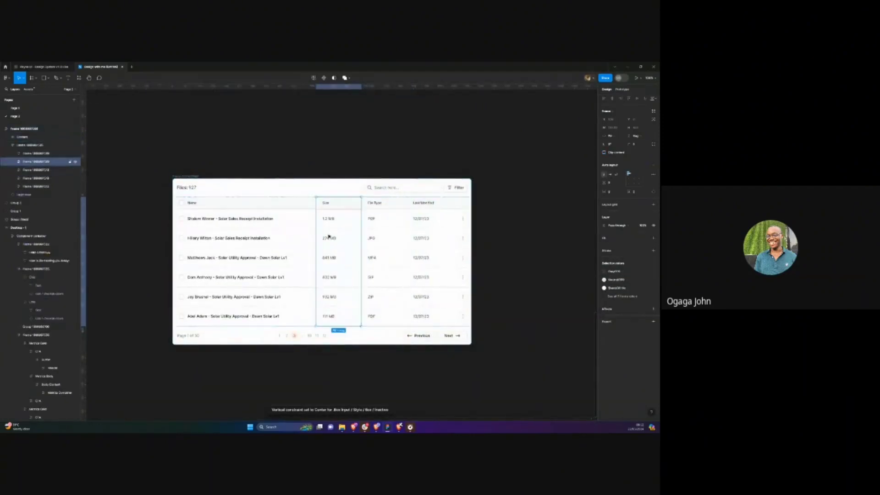
pyautogui.doubleClick(331, 218)
pyautogui.doubleClick(330, 218)
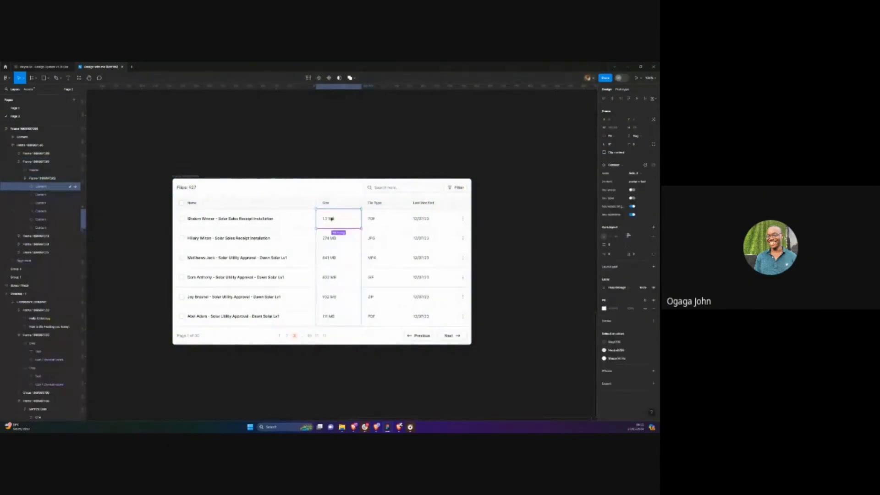
pyautogui.click(328, 171)
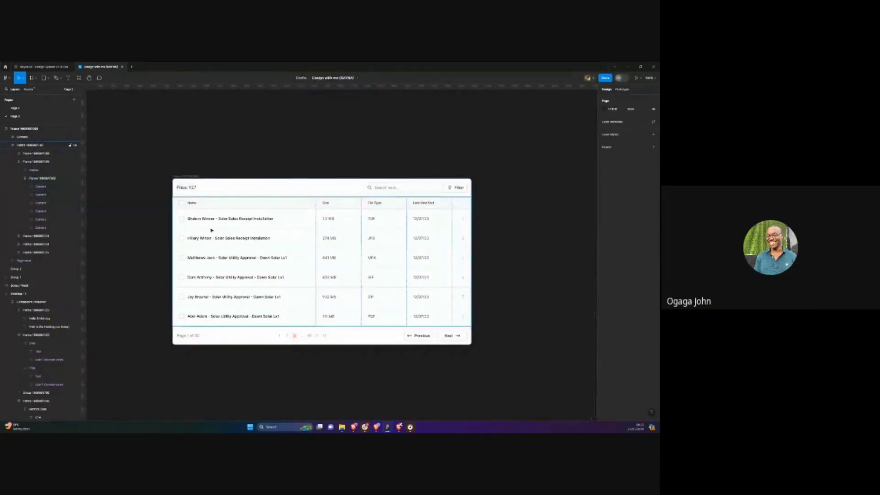
pyautogui.scroll(3, 211, 229)
pyautogui.hscroll(2, 262, 222)
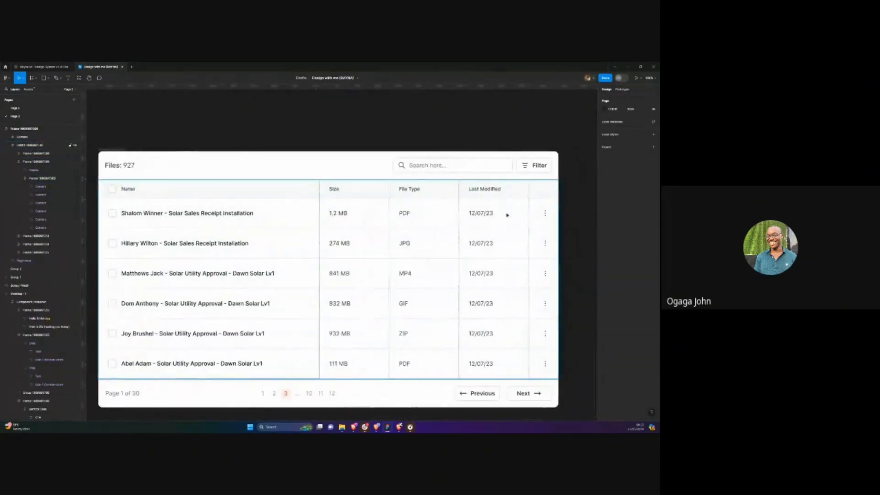
pyautogui.scroll(3, 495, 206)
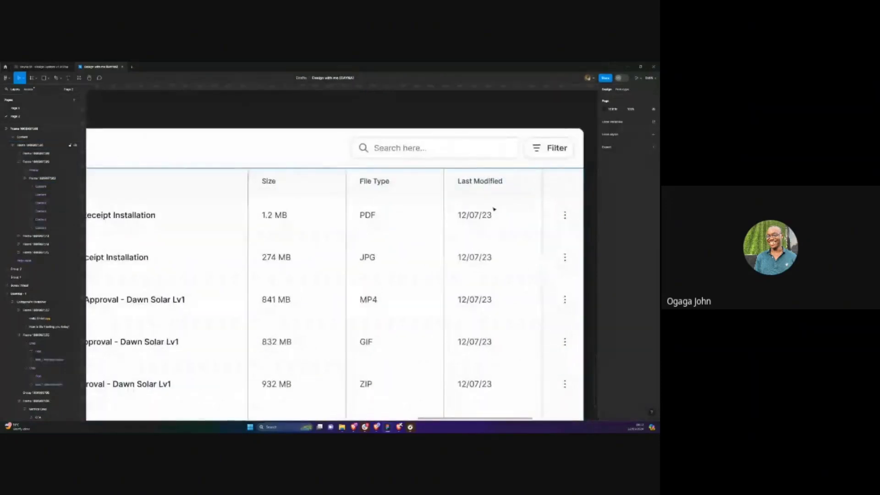
pyautogui.hscroll(-1, 494, 209)
# Set the content type of the first-row File Type cell (PDF) to badge
pyautogui.click(387, 215)
pyautogui.doubleClick(388, 215)
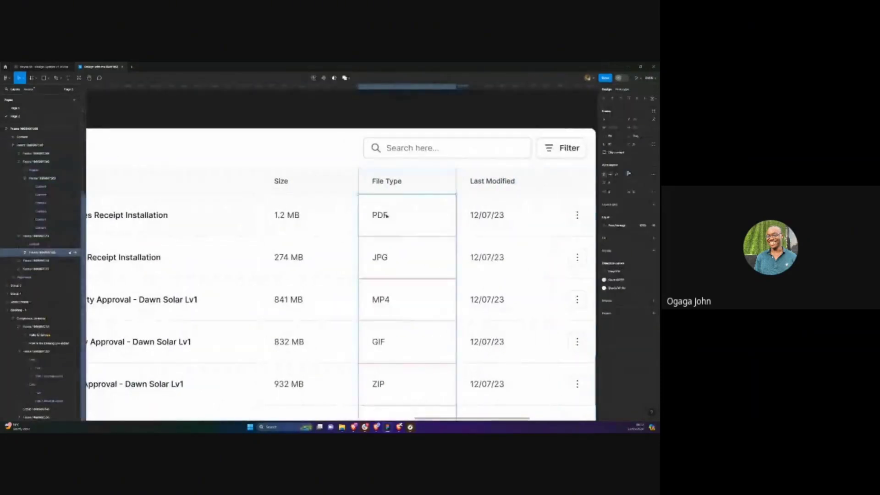
pyautogui.doubleClick(388, 216)
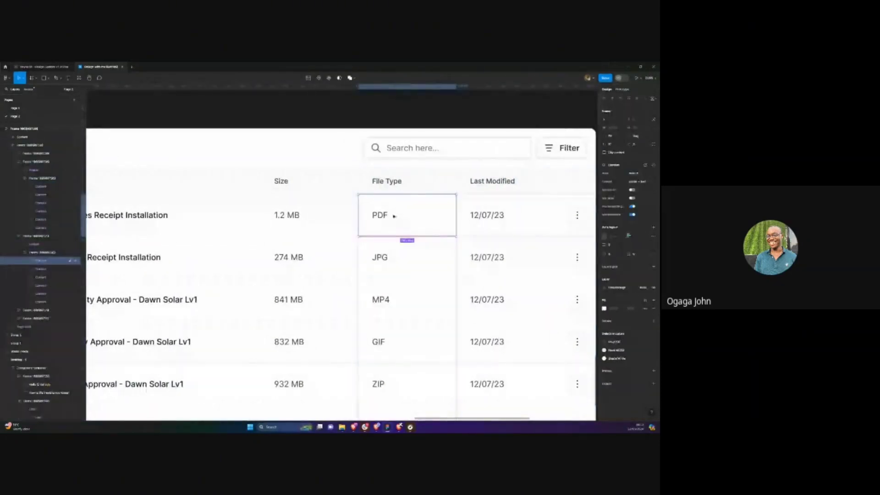
pyautogui.click(643, 182)
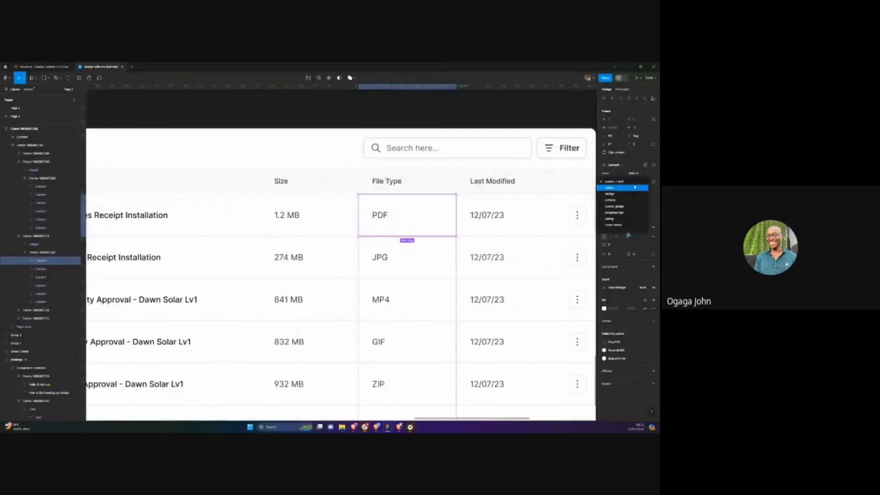
pyautogui.click(630, 193)
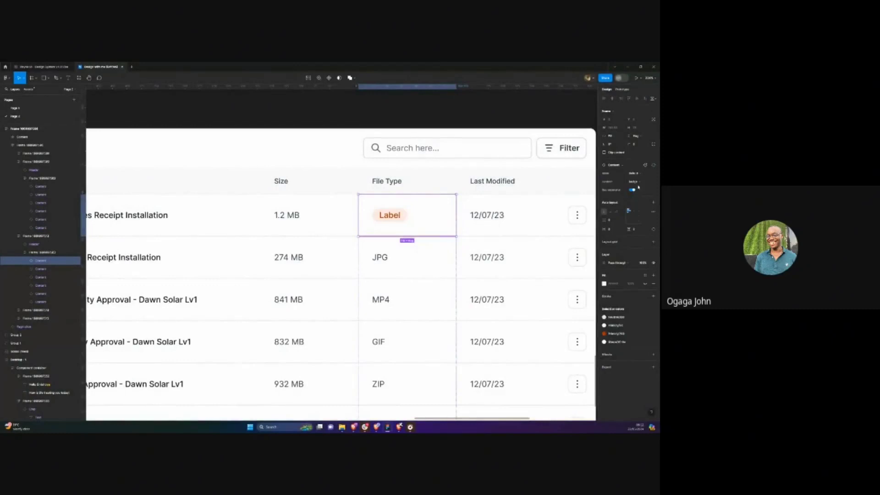
# Try the avatar group and progress bar content types in the first-row File Type cell, and return it to badge
pyautogui.click(637, 183)
pyautogui.click(628, 195)
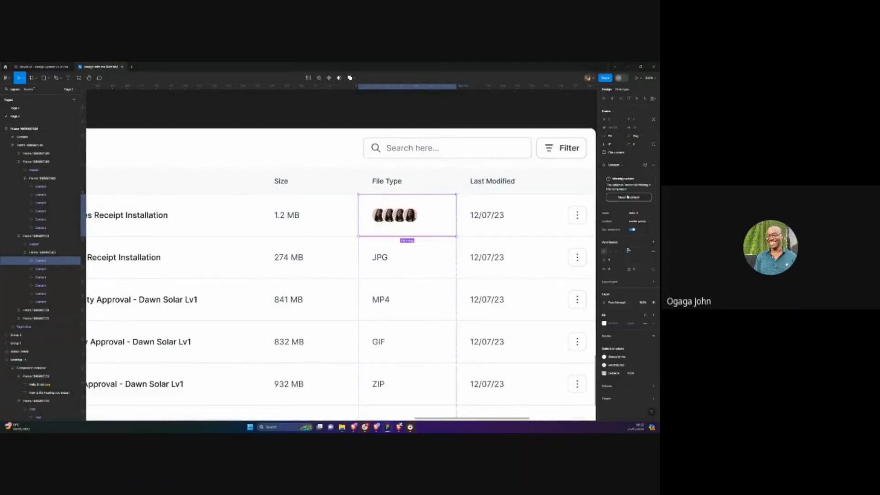
pyautogui.click(639, 182)
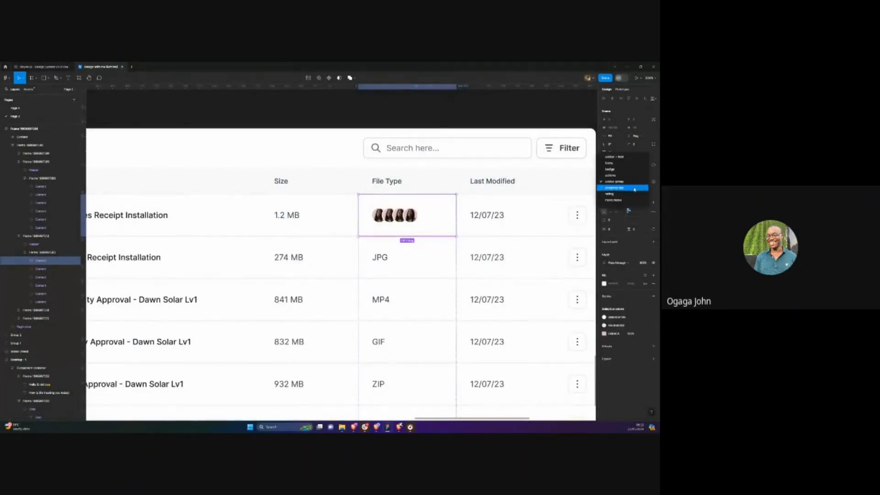
pyautogui.click(635, 188)
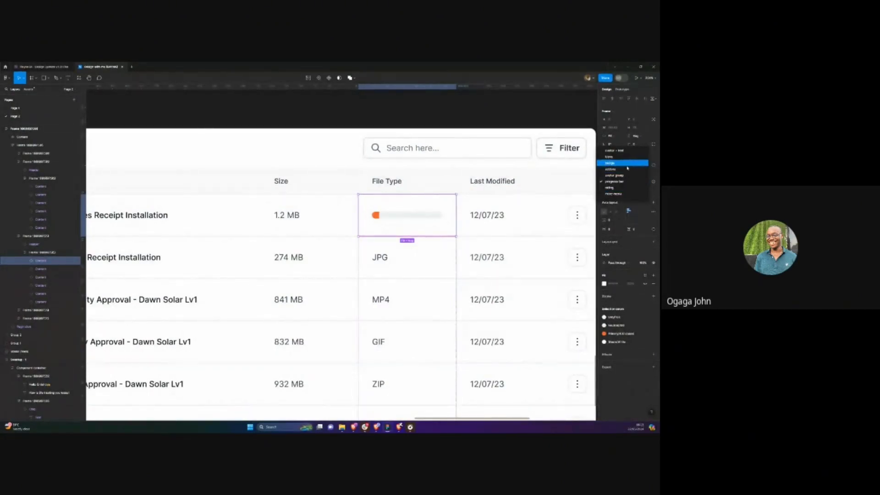
pyautogui.click(627, 166)
# Set the content type of the first-row Size cell (1.2 MB) to progress bar
pyautogui.click(298, 223)
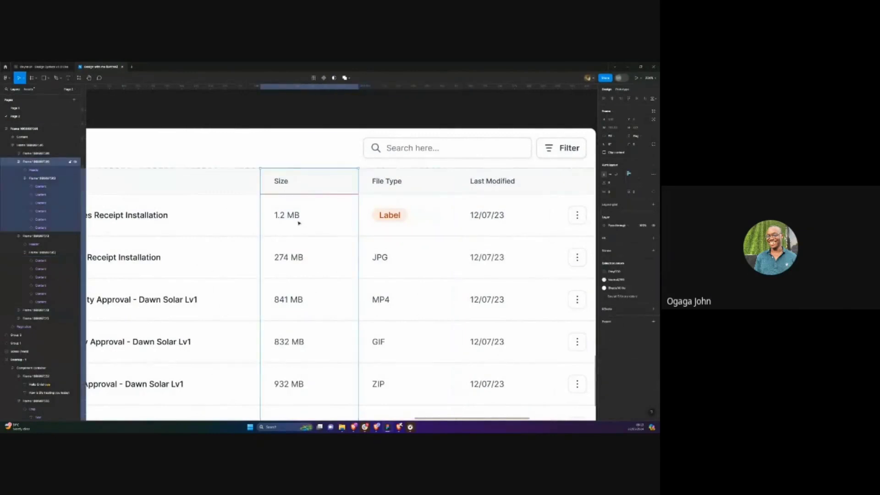
pyautogui.doubleClick(299, 224)
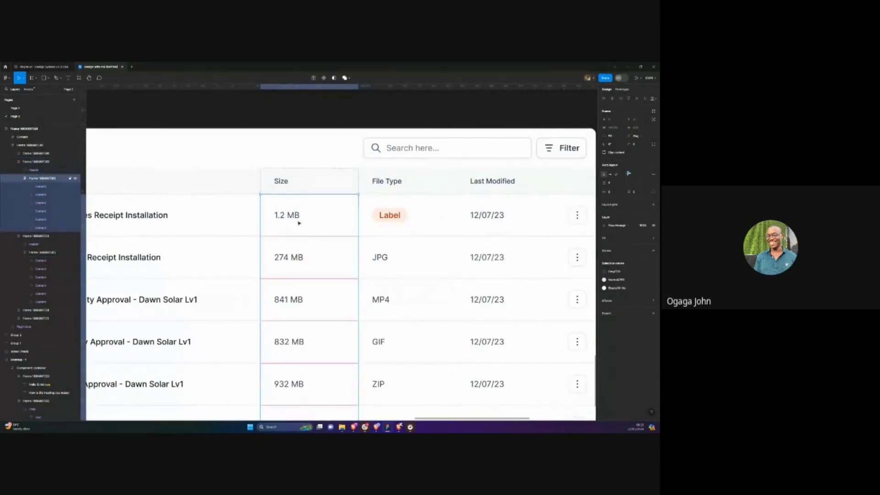
pyautogui.click(302, 216)
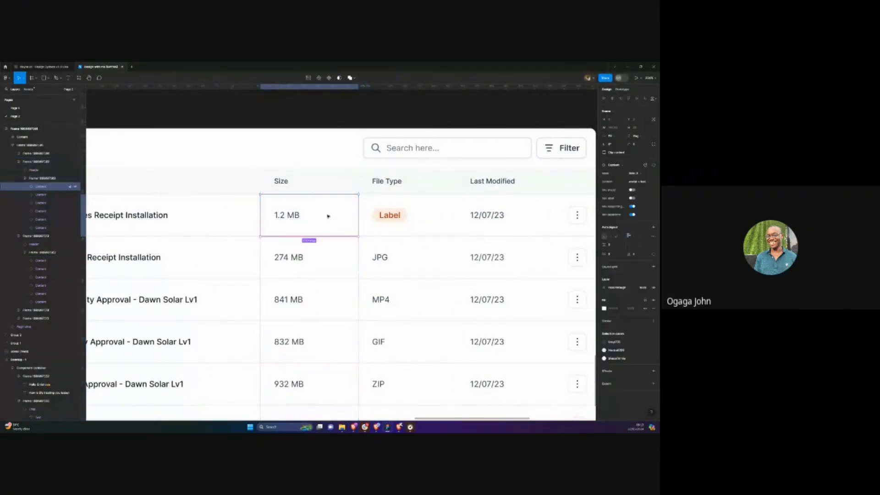
pyautogui.click(641, 183)
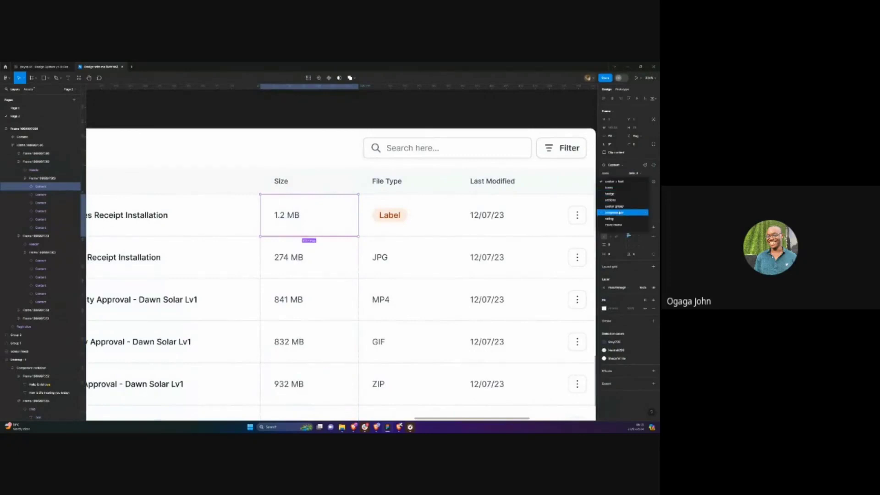
pyautogui.click(614, 213)
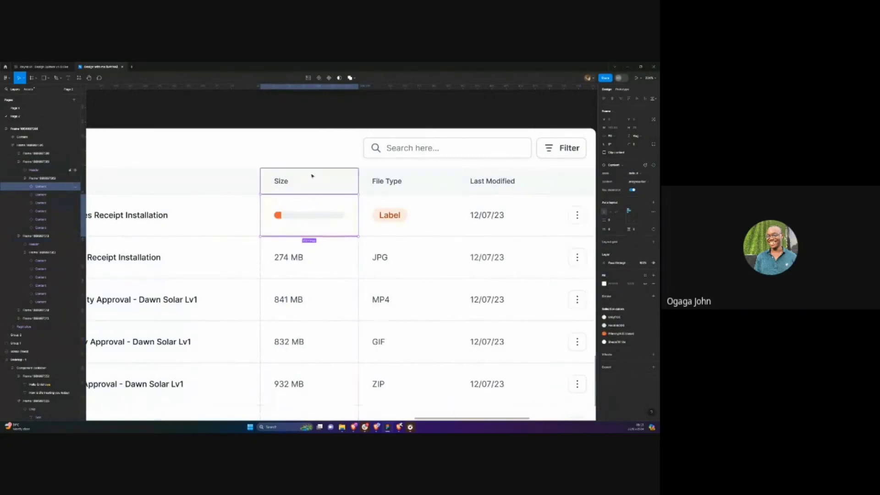
# Move the Size column of the files table one place to the right, behind the File Type column
pyautogui.scroll(-3, 326, 117)
pyautogui.click(306, 195)
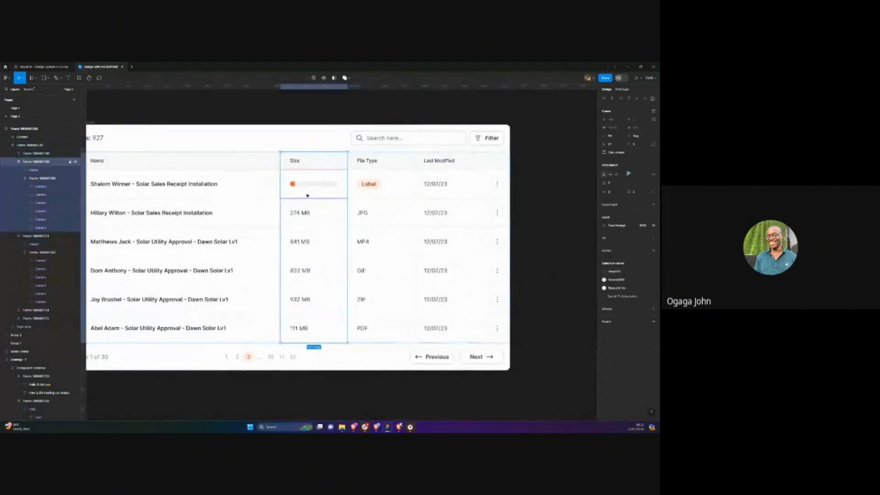
pyautogui.press('Right')
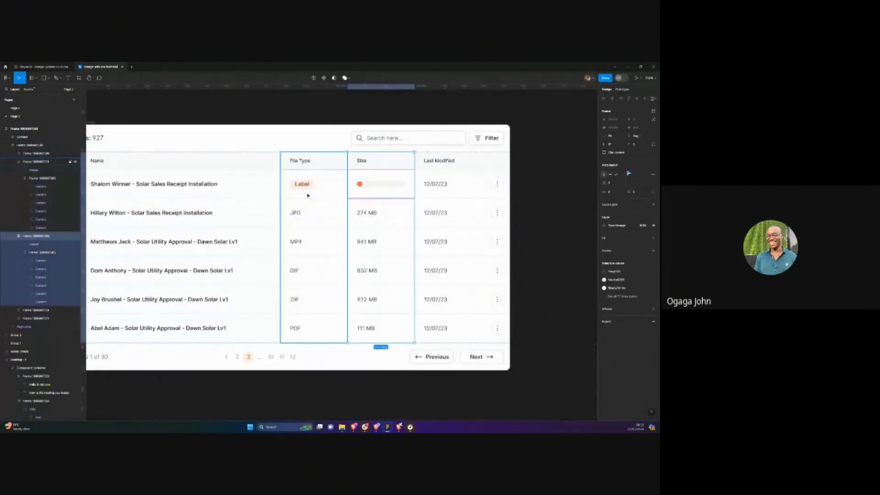
# Move the Last Modified column two places to the left so it directly follows the Name column, and clear the selection
pyautogui.click(433, 179)
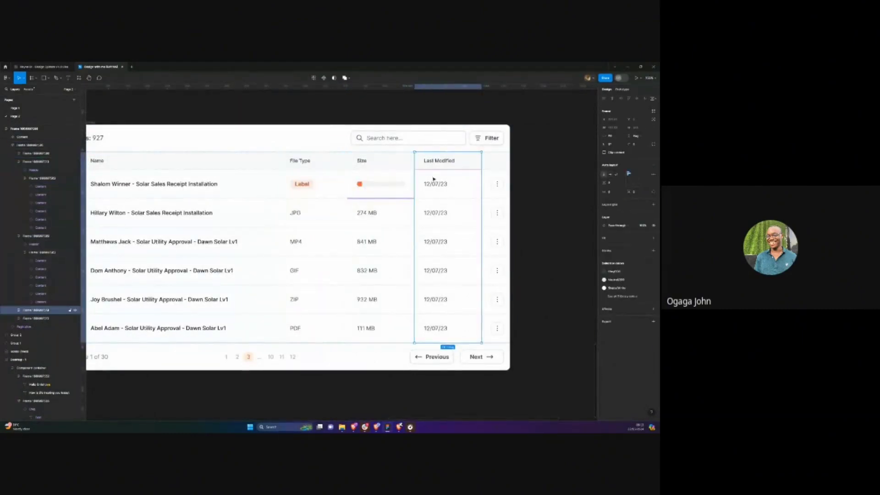
pyautogui.press('Left')
pyautogui.press('Left')
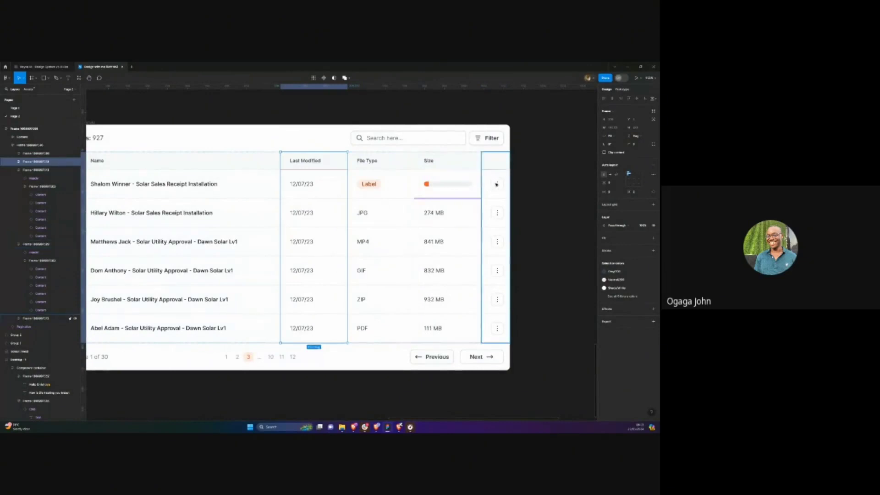
pyautogui.hotkey('shift', 'Tab')
pyautogui.click(520, 207)
pyautogui.scroll(1, 520, 207)
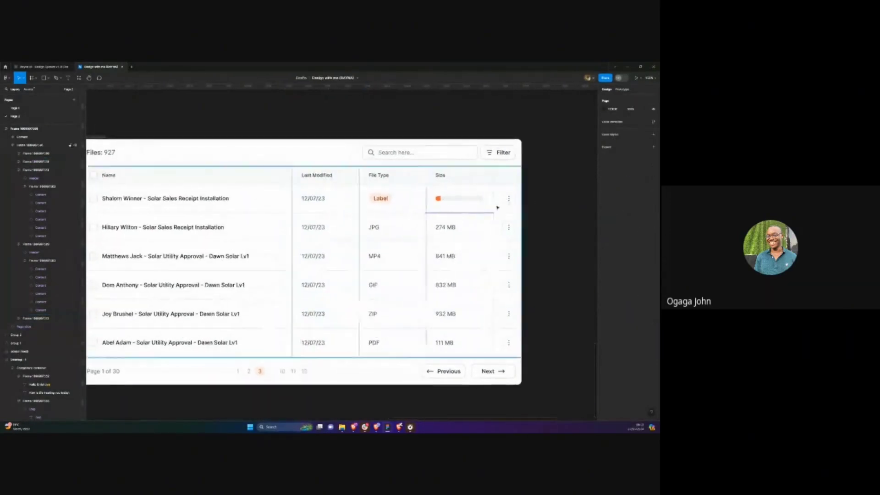
# Hide the fill of the separator line beneath the progress bar cell in the first row of the Size column
pyautogui.scroll(5, 504, 206)
pyautogui.scroll(1, 429, 224)
pyautogui.click(416, 216)
pyautogui.doubleClick(416, 216)
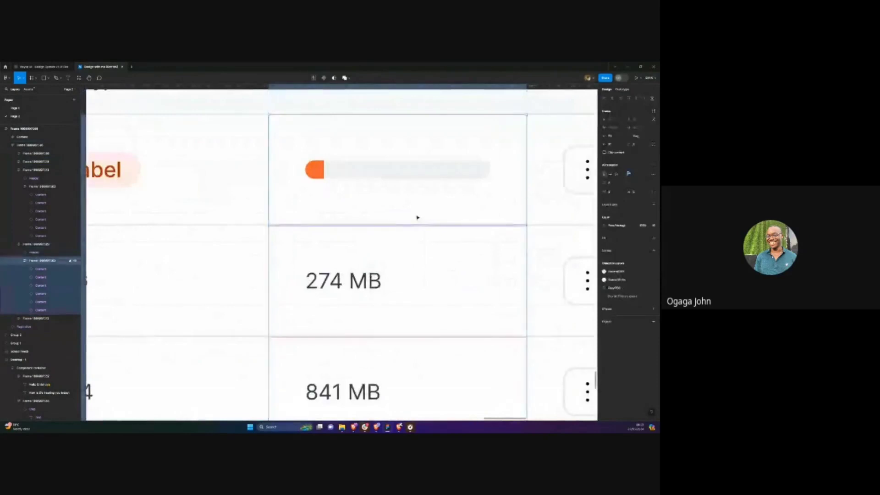
pyautogui.scroll(-5, 417, 217)
pyautogui.click(527, 198)
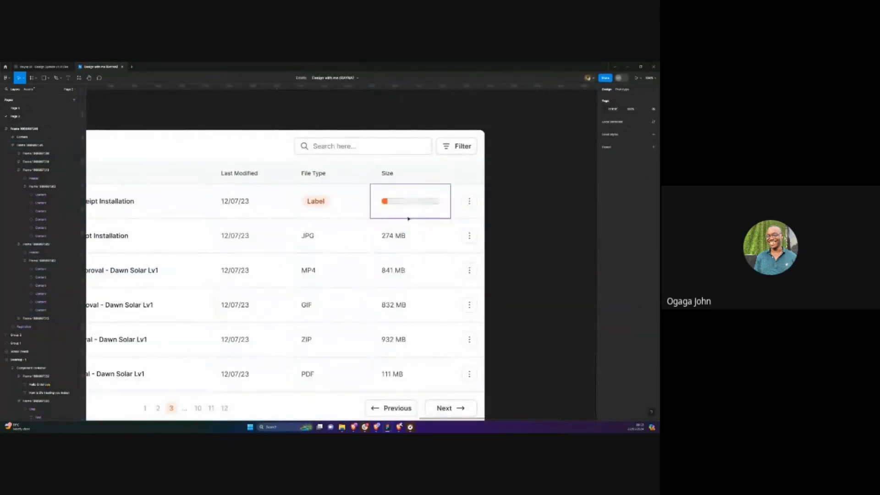
pyautogui.scroll(-4, 526, 200)
pyautogui.scroll(10, 422, 206)
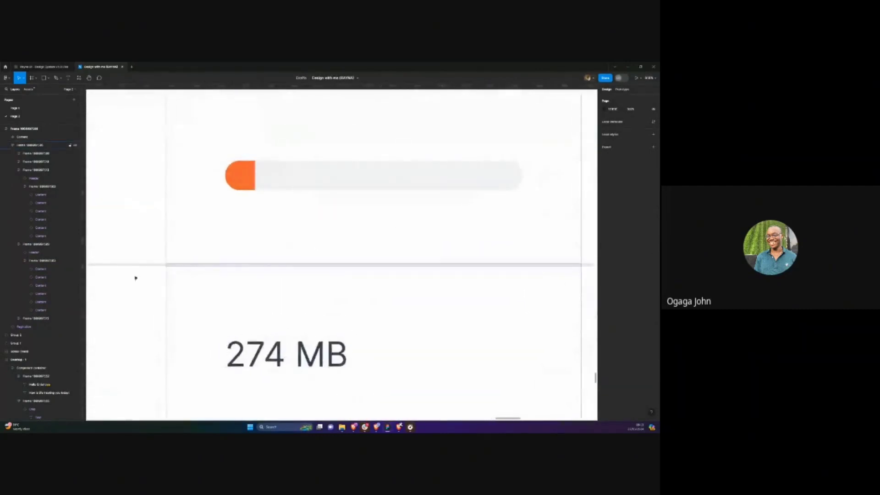
pyautogui.click(179, 265)
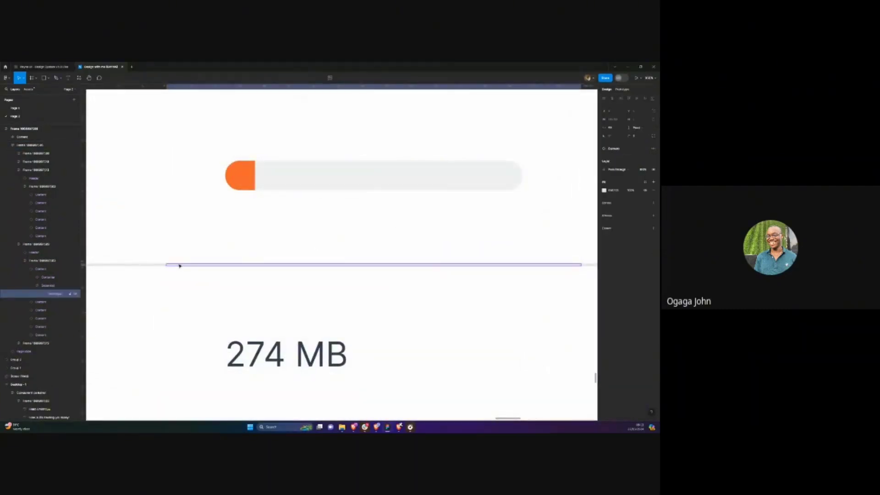
pyautogui.click(646, 190)
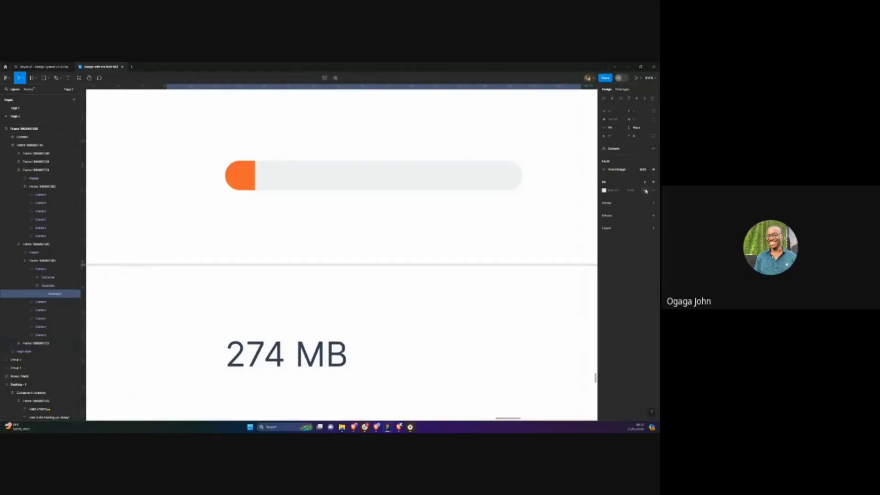
pyautogui.scroll(-5, 371, 215)
pyautogui.press('Escape')
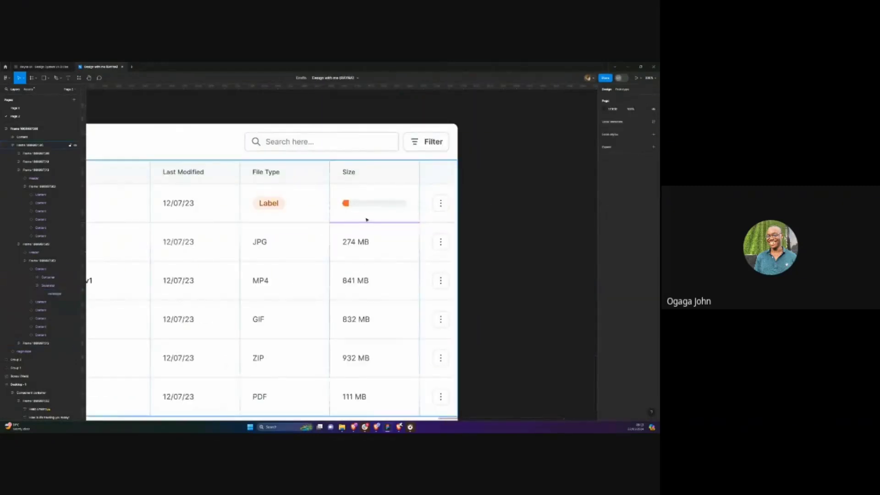
# Examine the separator under the progress bar cell up close, and review the files table frame beside the dashboard and reference designs
pyautogui.scroll(5, 367, 219)
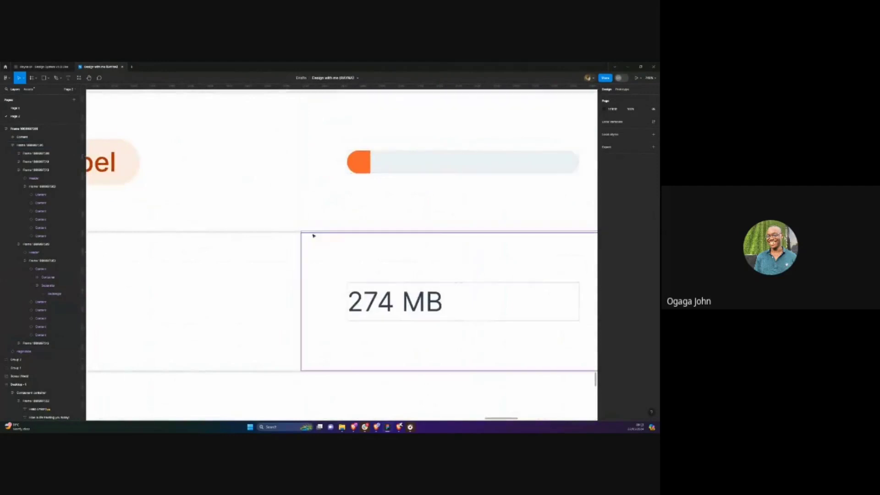
pyautogui.scroll(5, 314, 235)
pyautogui.scroll(3, 347, 224)
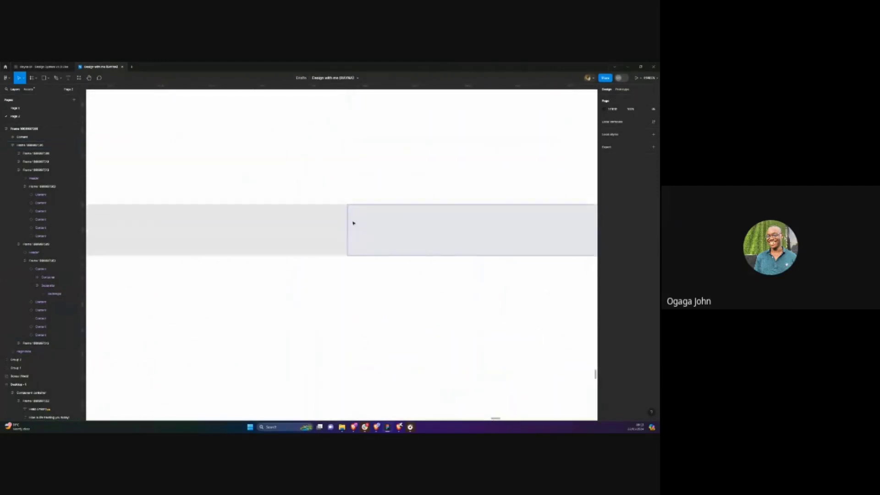
pyautogui.scroll(-10, 346, 221)
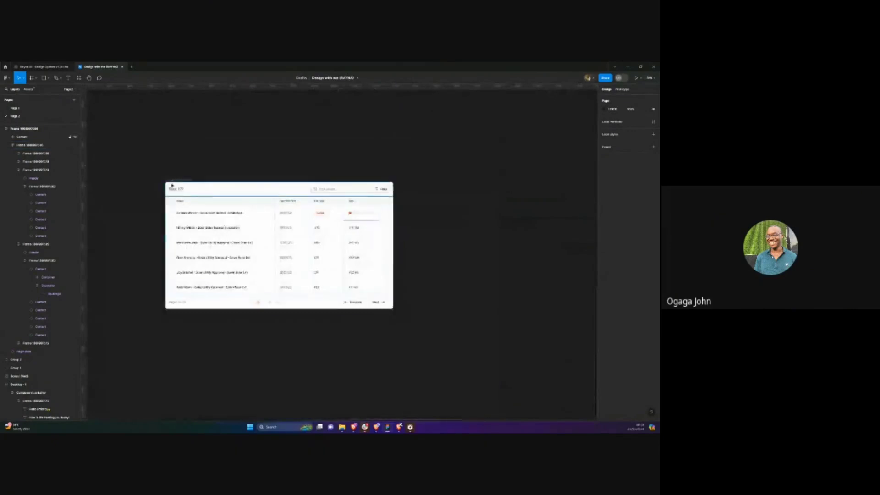
pyautogui.click(178, 182)
pyautogui.scroll(-6, 179, 182)
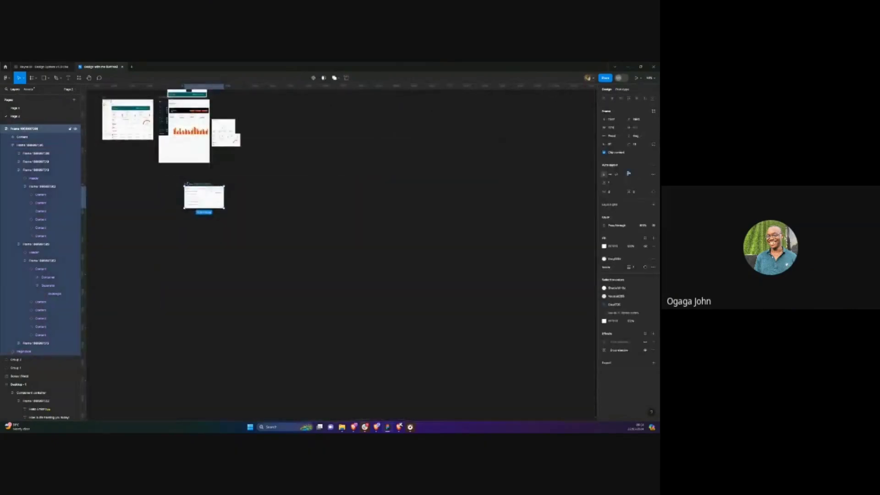
pyautogui.scroll(5, 174, 179)
pyautogui.scroll(6, 167, 172)
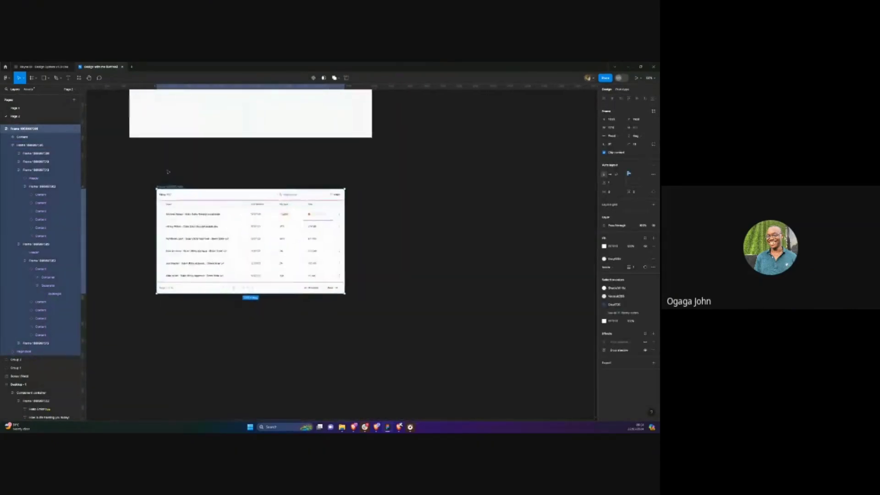
pyautogui.scroll(-4, 168, 171)
pyautogui.scroll(3, 167, 172)
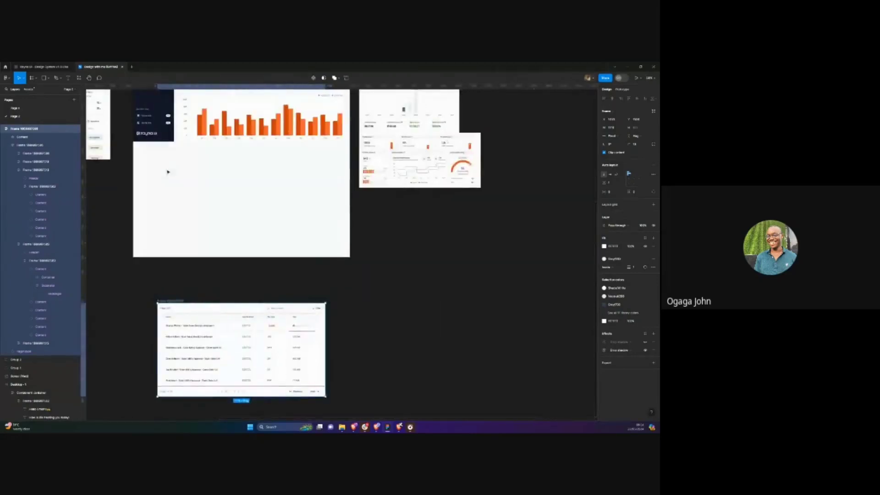
pyautogui.hscroll(-3, 168, 172)
pyautogui.scroll(3, 168, 171)
pyautogui.scroll(-3, 168, 172)
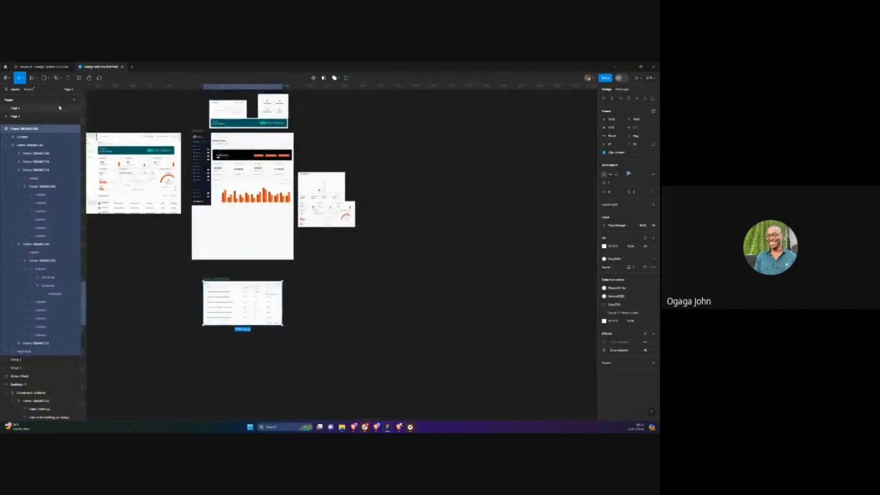
# Copy the Upcoming & Overdue Tasks and Activity reference images from Page 1 and paste them onto Page 2 near the files table
pyautogui.click(15, 108)
pyautogui.scroll(5, 244, 188)
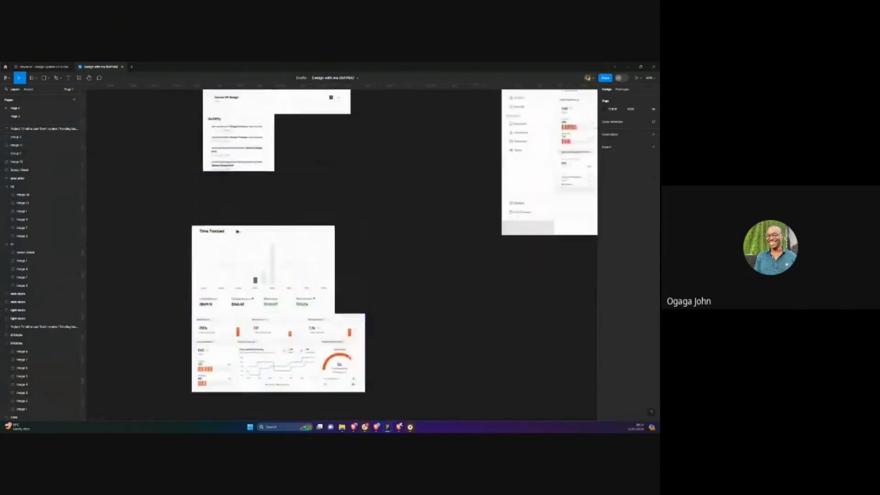
pyautogui.click(305, 188)
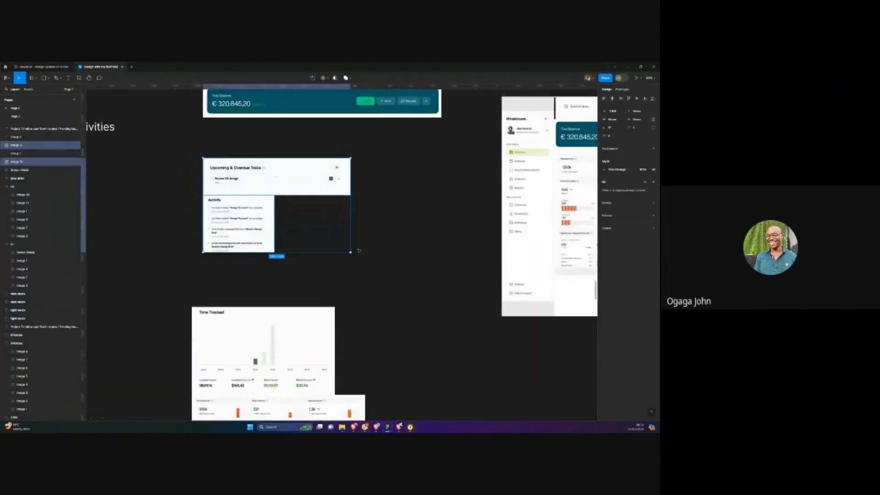
pyautogui.click(409, 214)
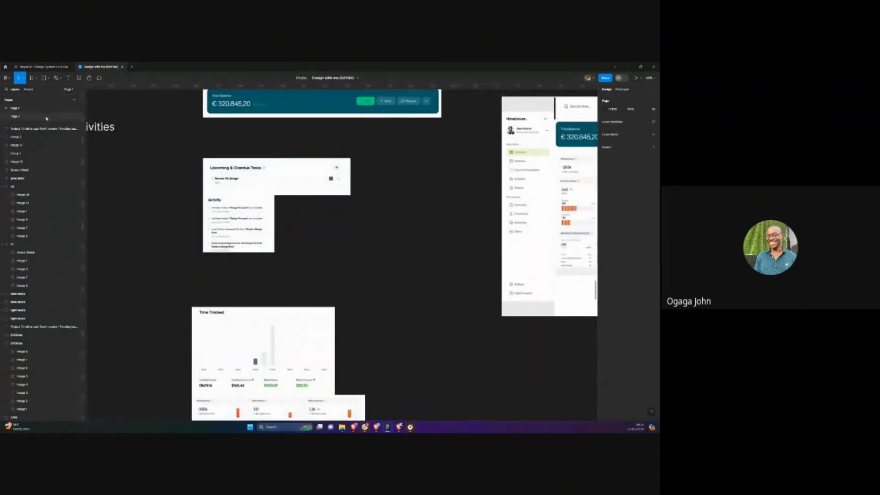
pyautogui.click(18, 116)
pyautogui.scroll(3, 187, 274)
pyautogui.scroll(2, 187, 274)
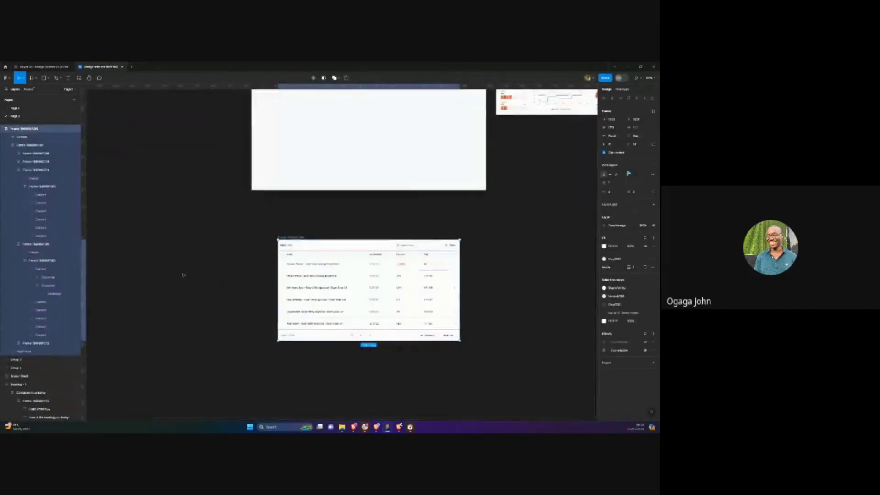
pyautogui.click(171, 276)
pyautogui.hotkey('ctrl', 'v')
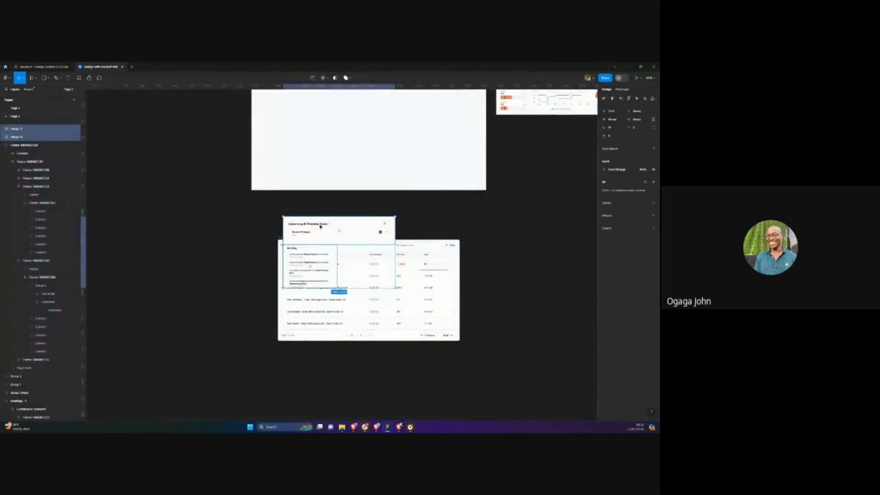
# Move the two selected reference images off the files table onto the empty canvas beside it
pyautogui.moveTo(320, 227); pyautogui.dragTo(224, 241)
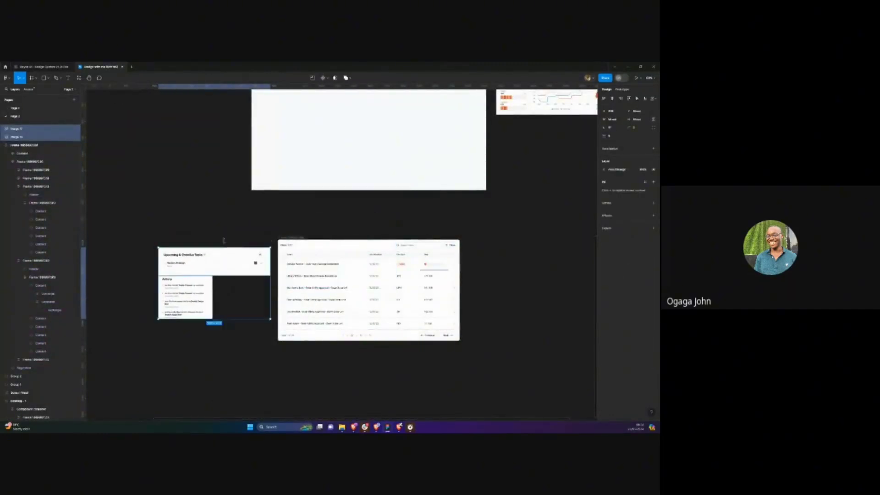
pyautogui.click(238, 227)
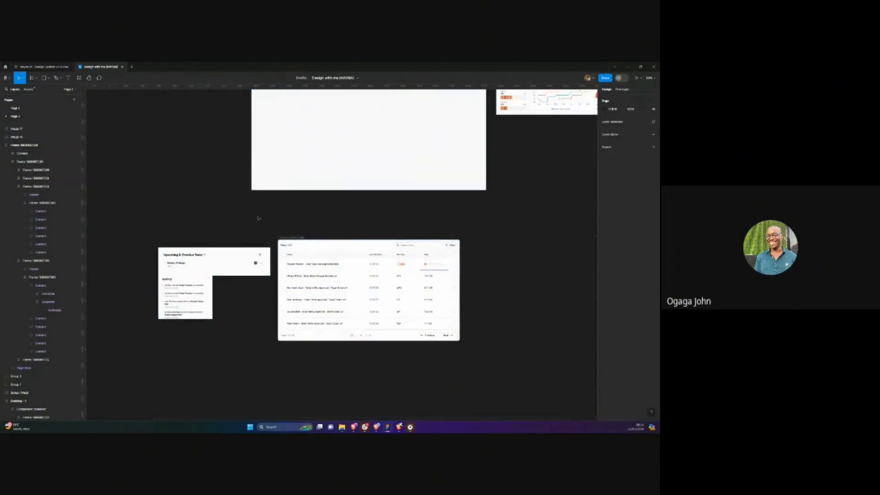
# Replace the first row's text in the Name column with "Audit client web app"
pyautogui.scroll(8, 263, 186)
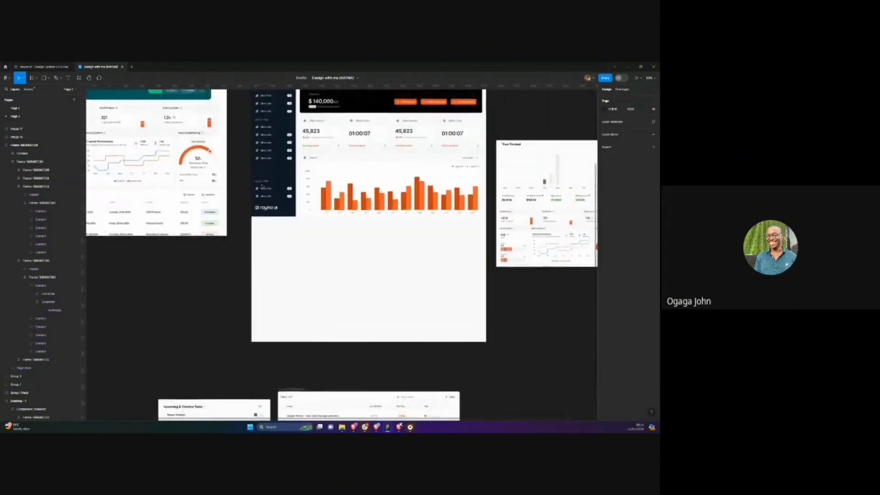
pyautogui.scroll(-10, 259, 121)
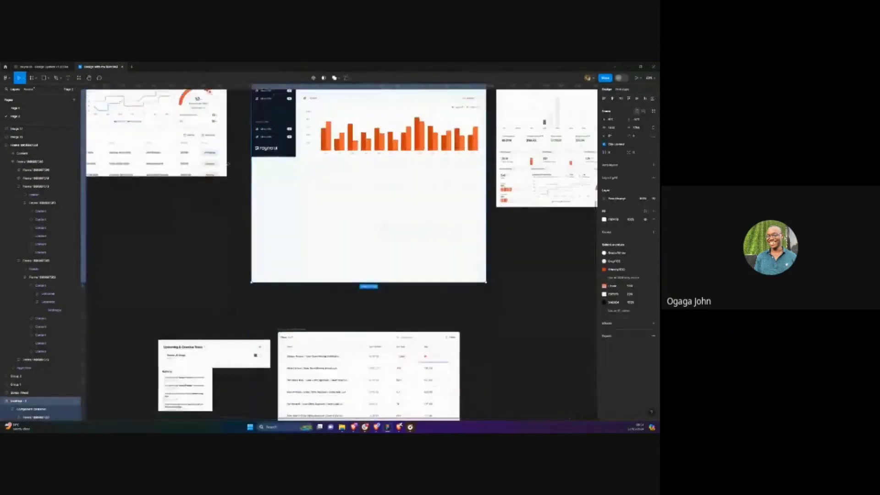
pyautogui.scroll(3, 309, 330)
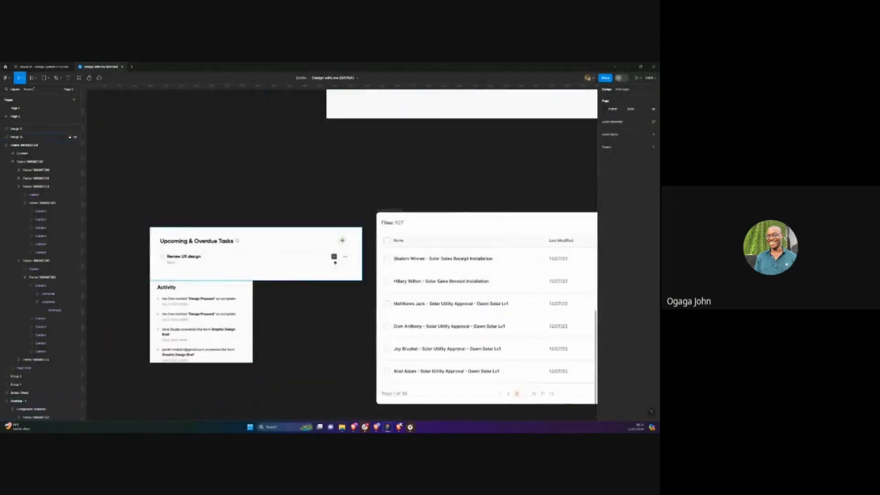
pyautogui.scroll(2, 372, 257)
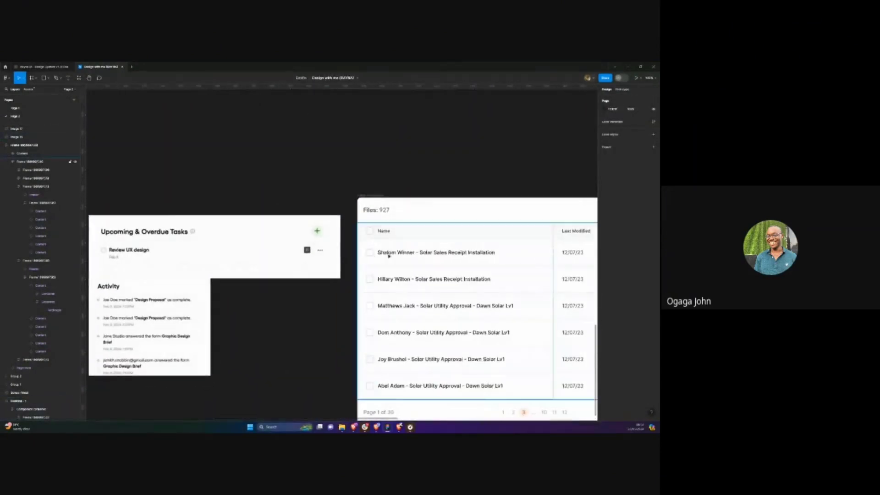
pyautogui.doubleClick(391, 254)
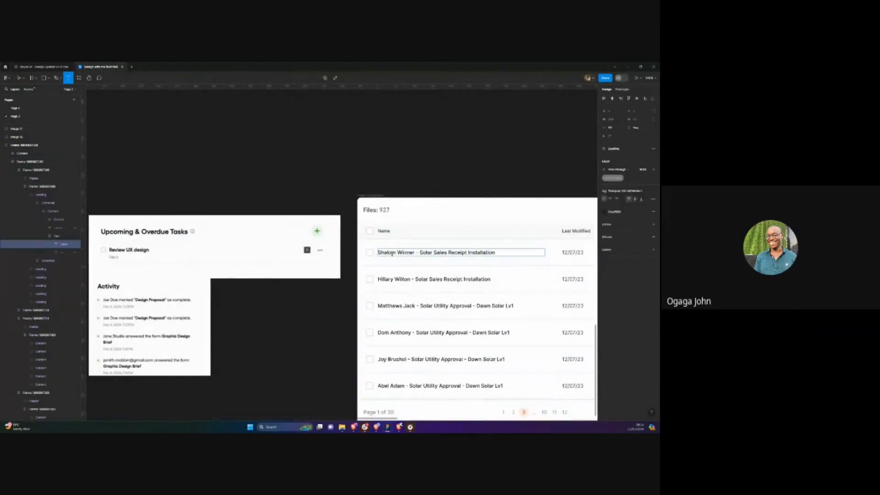
pyautogui.hotkey('ctrl', 'a')
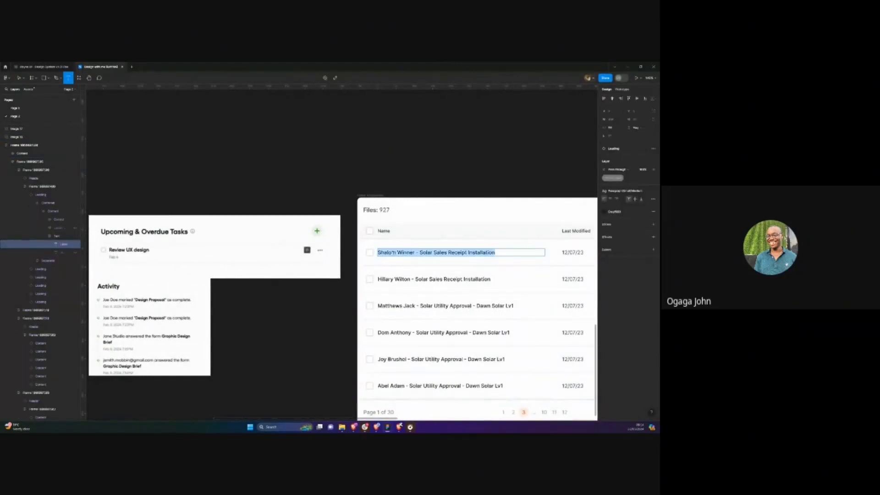
pyautogui.write('Revi')
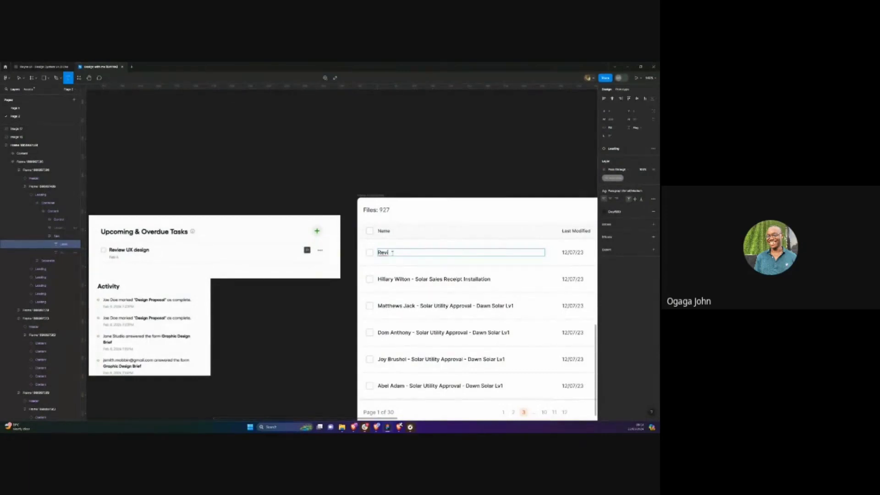
pyautogui.write('ew')
pyautogui.doubleClick(393, 253)
pyautogui.write('Audit(client web app')
pyautogui.click(384, 185)
# Set the Last Modified date of the "Audit client web app" row to 22/03/24
pyautogui.hscroll(3, 458, 229)
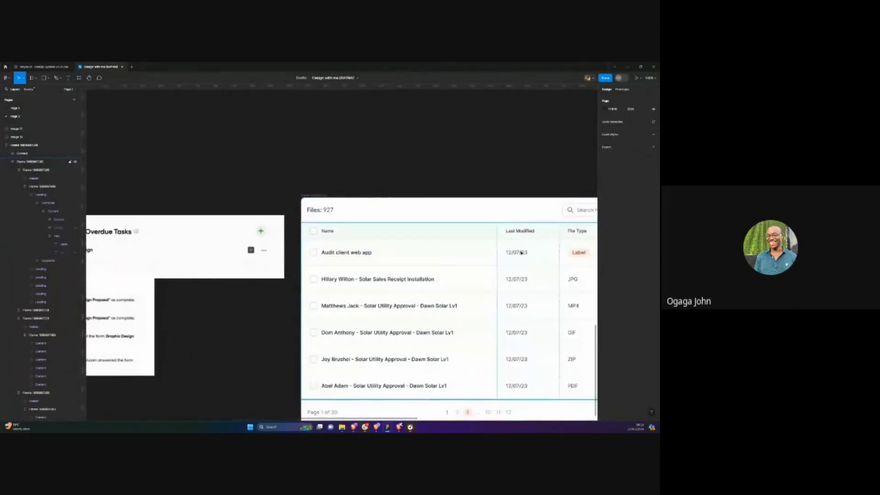
pyautogui.doubleClick(521, 252)
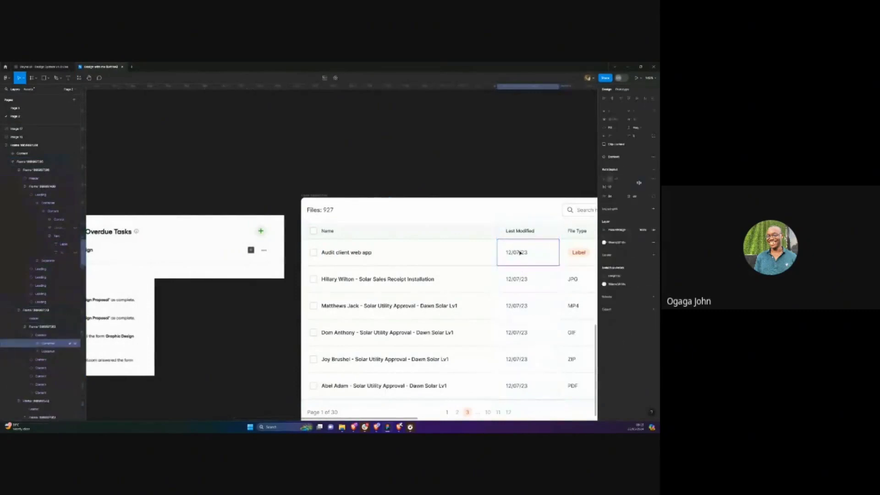
pyautogui.doubleClick(522, 252)
pyautogui.doubleClick(523, 252)
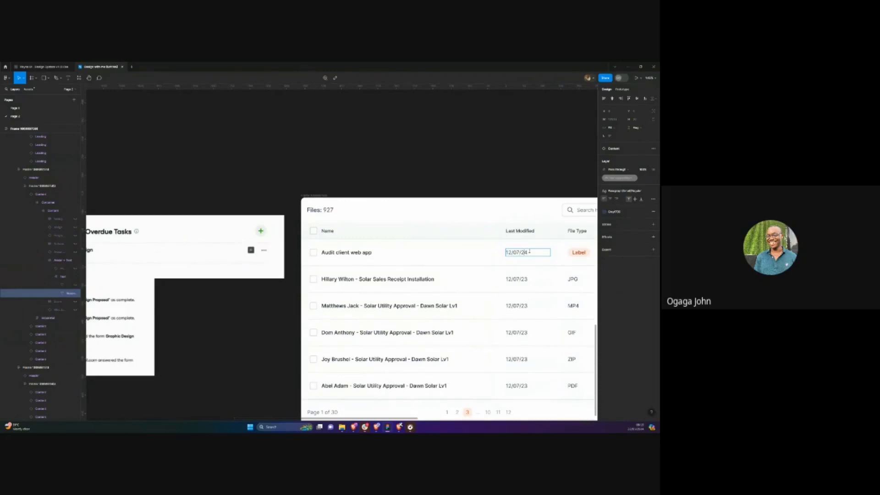
pyautogui.press('Left')
pyautogui.press('Left')
pyautogui.press('BackSpace')
pyautogui.write('3')
pyautogui.press('Left')
pyautogui.press('Left')
pyautogui.press('Left')
pyautogui.press('BackSpace')
pyautogui.press('BackSpace')
pyautogui.write('22')
# Change the badge text in the "Audit client web app" row to "Ungoing"
pyautogui.hscroll(5, 505, 184)
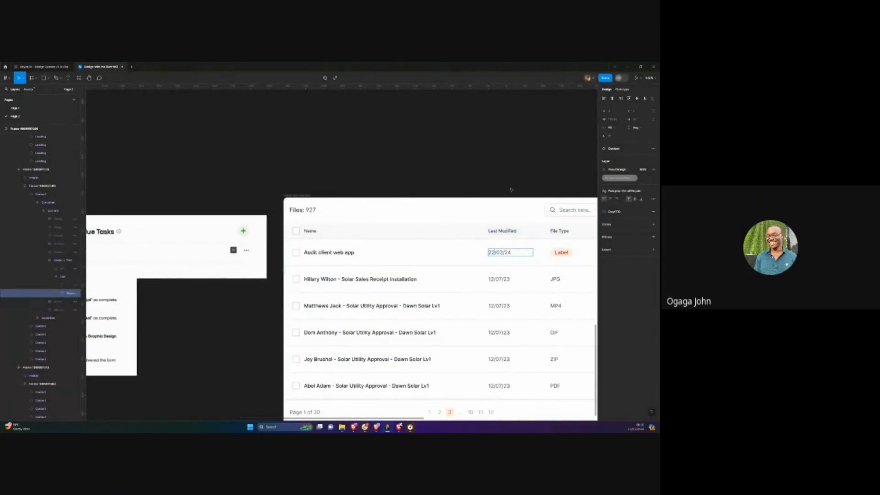
pyautogui.click(458, 253)
pyautogui.scroll(3, 458, 253)
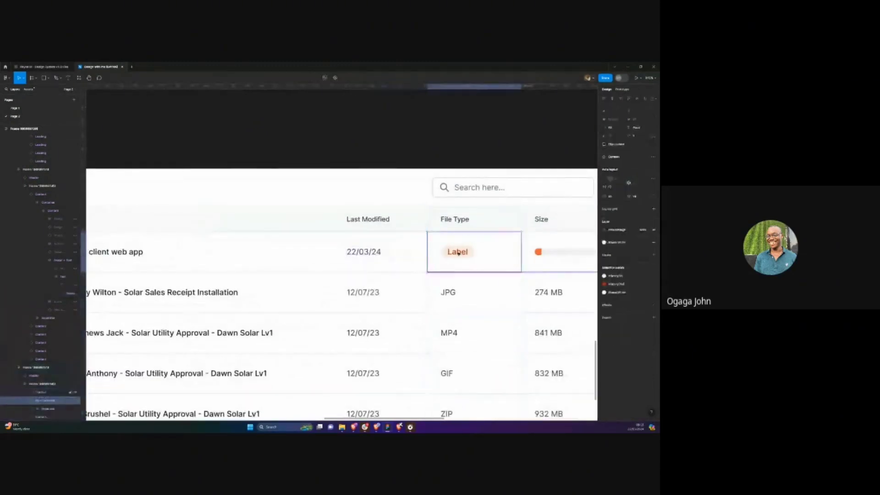
pyautogui.doubleClick(458, 253)
pyautogui.doubleClick(458, 253)
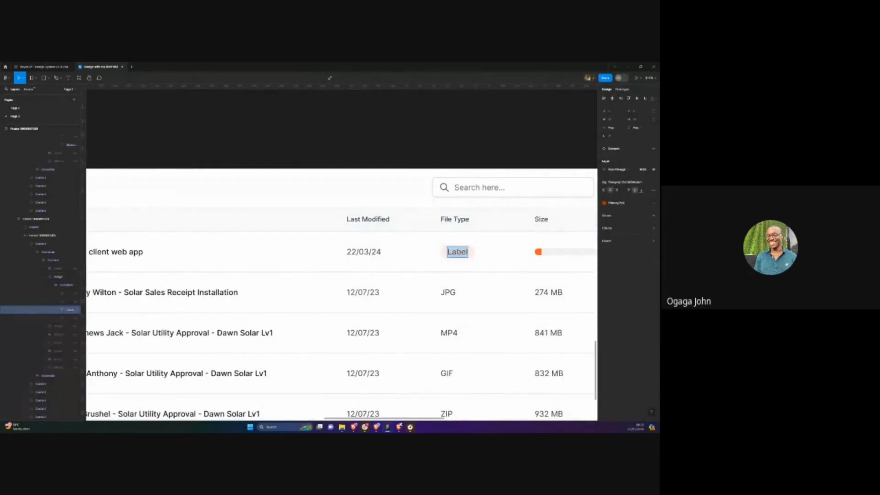
pyautogui.write('Ungoing')
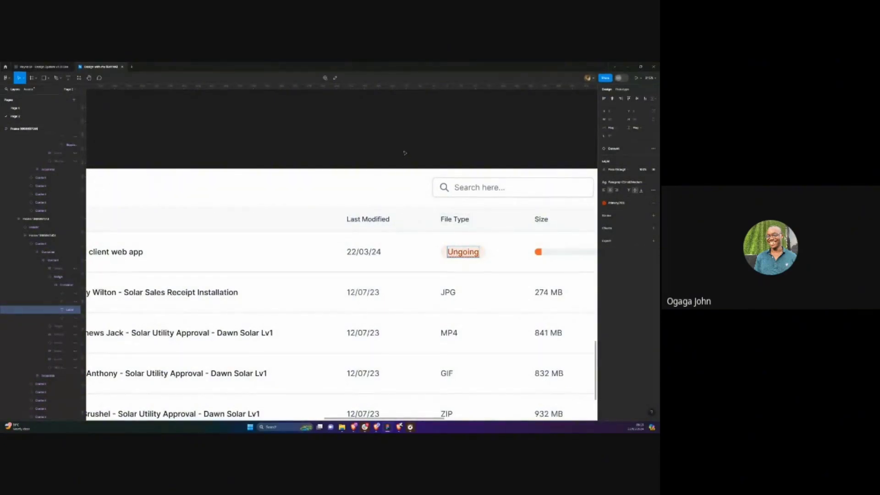
# Rename the File Type column header to "Project Status"
pyautogui.click(455, 219)
pyautogui.press('Return')
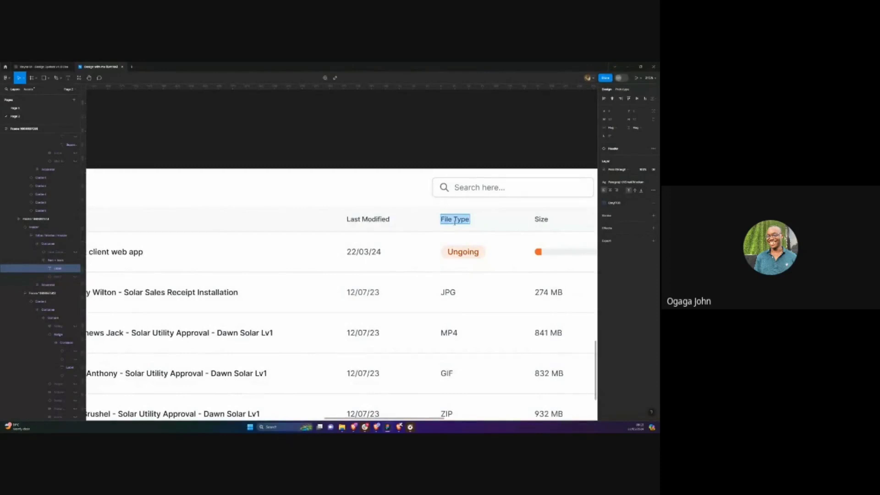
pyautogui.write('Project Status')
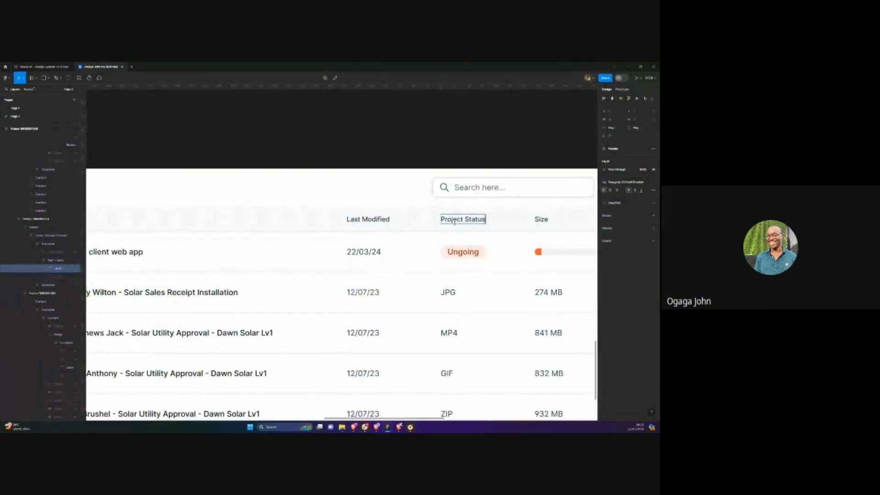
# Rename the Size column header to "Progress"
pyautogui.hscroll(3, 472, 192)
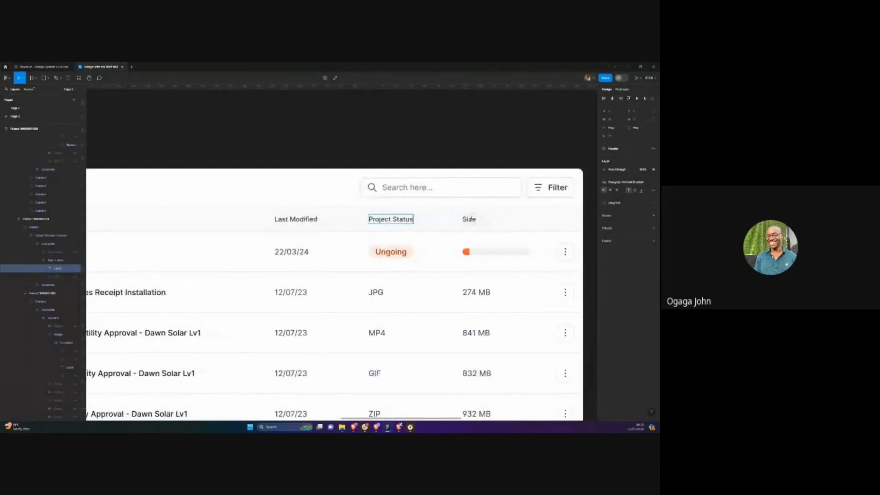
pyautogui.doubleClick(469, 219)
pyautogui.doubleClick(472, 220)
pyautogui.write('P')
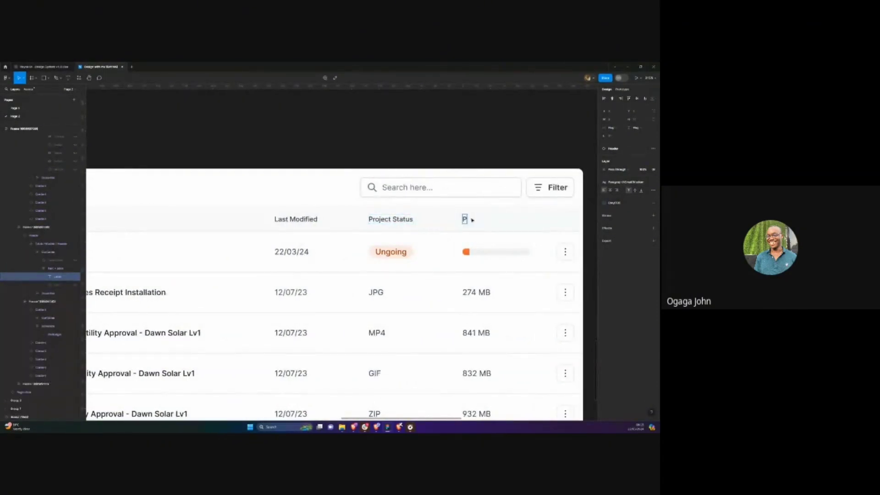
pyautogui.write('rogress')
pyautogui.click(469, 153)
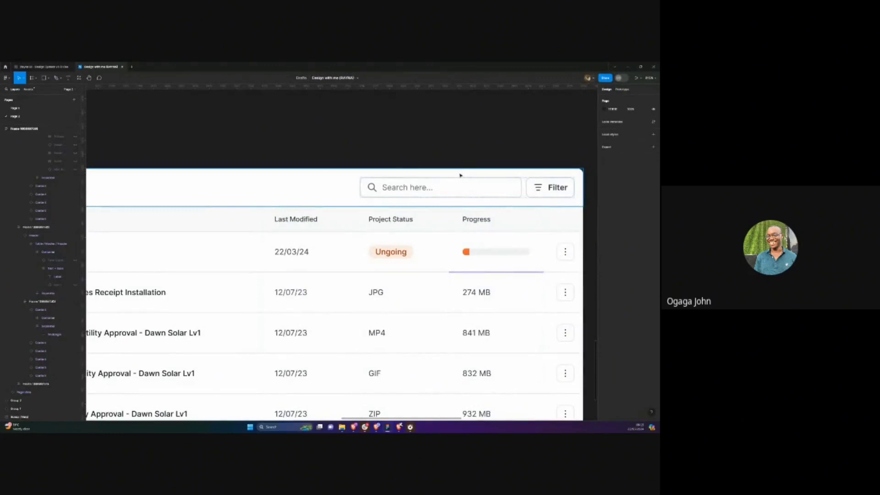
# Examine the component property options of the progress bar cell in the first row and its nested bar
pyautogui.scroll(-3, 355, 255)
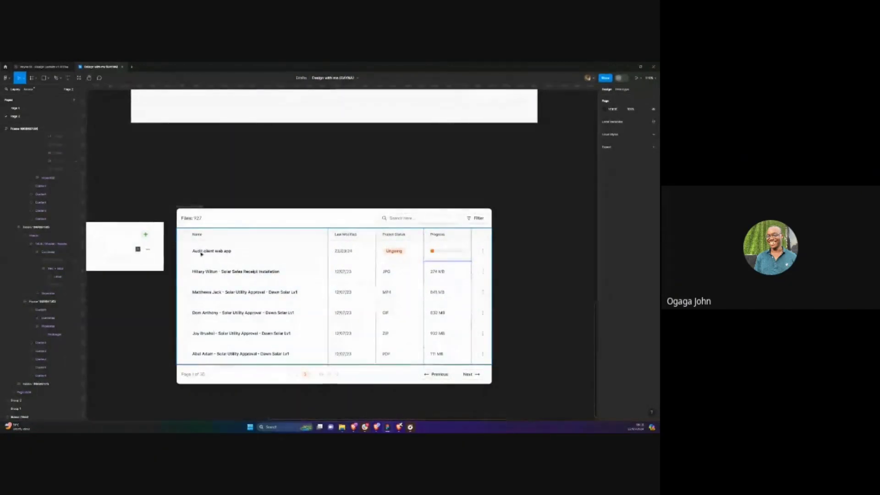
pyautogui.scroll(2, 204, 246)
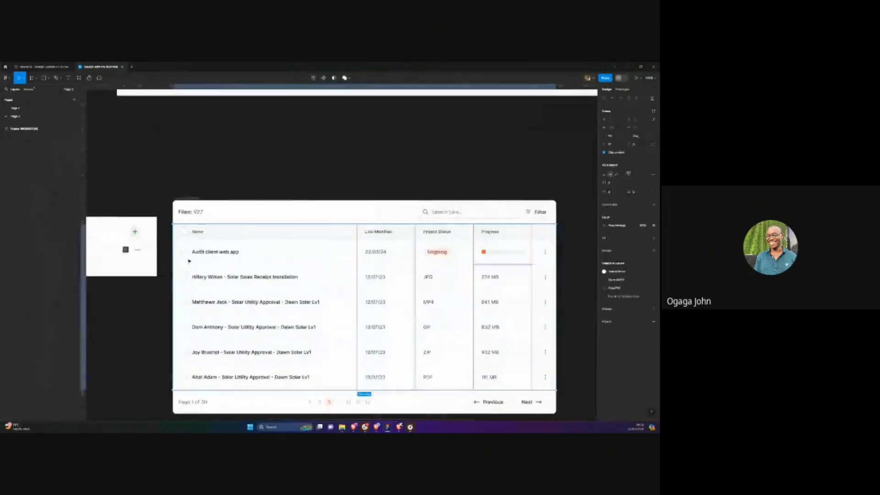
pyautogui.click(189, 254)
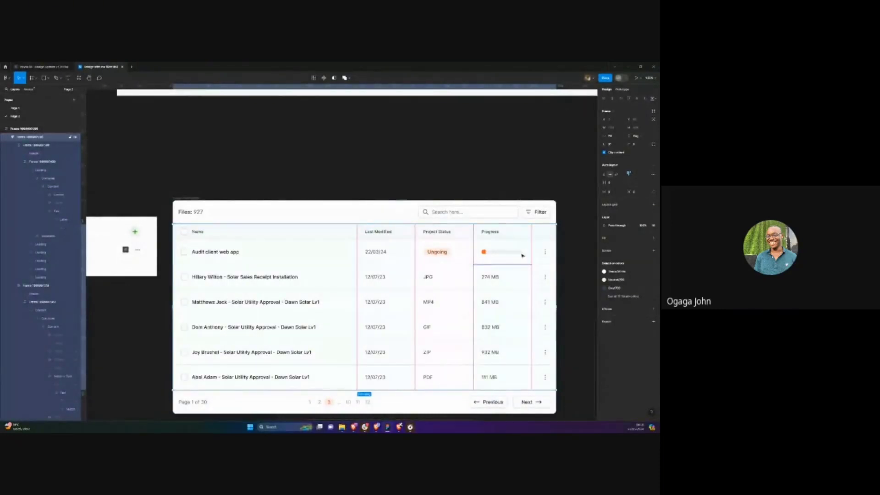
pyautogui.scroll(5, 521, 255)
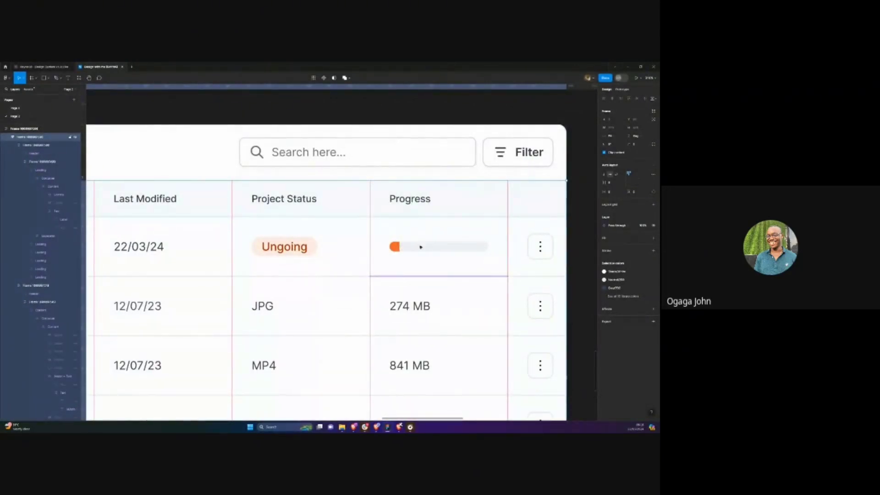
pyautogui.click(418, 248)
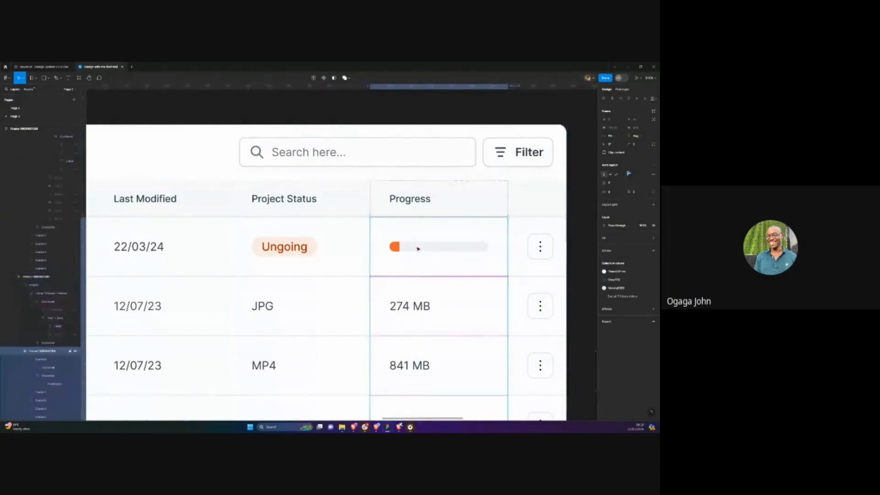
pyautogui.doubleClick(418, 249)
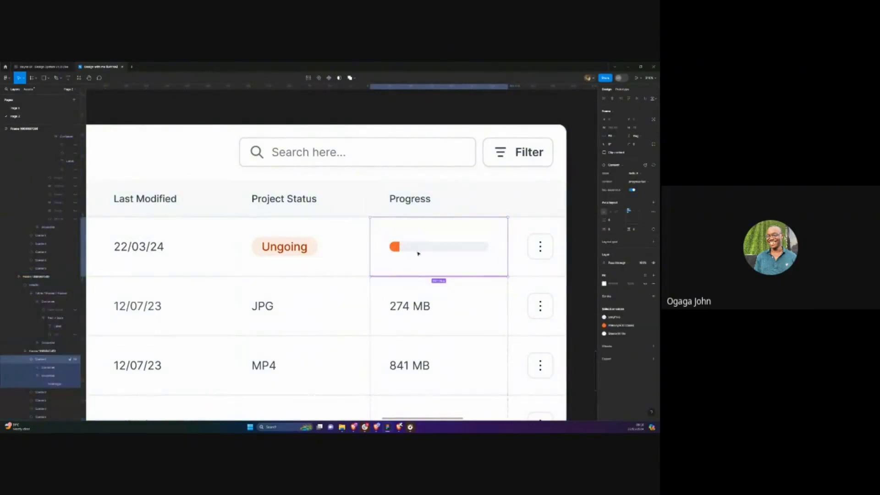
pyautogui.click(635, 173)
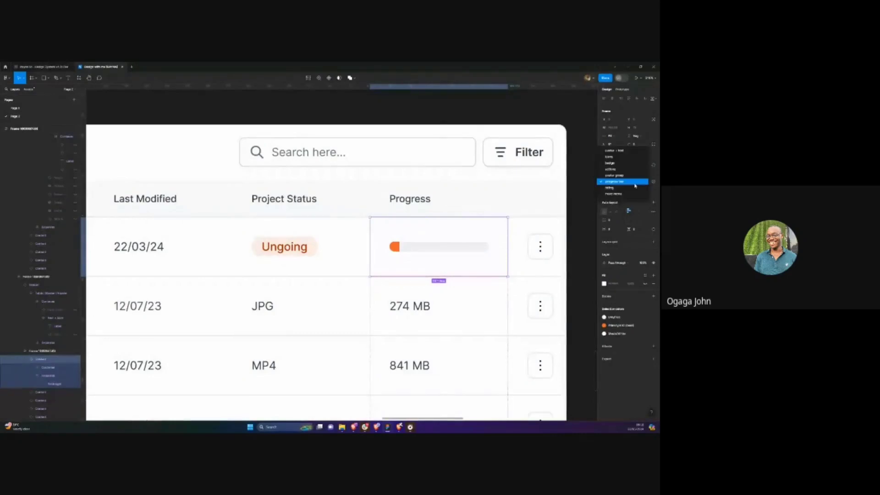
pyautogui.click(656, 173)
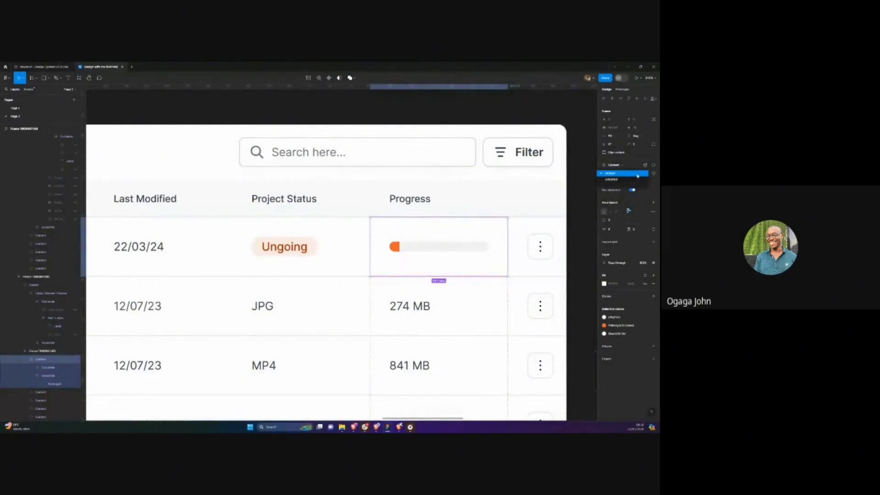
pyautogui.doubleClick(439, 247)
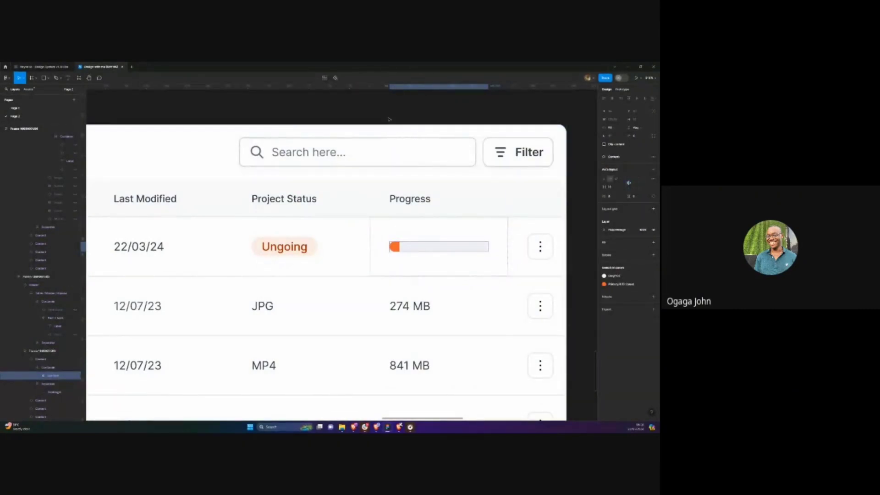
pyautogui.press('Escape')
# Correct the status badge text in the first table row to "Ongoing"
pyautogui.scroll(-3, 393, 251)
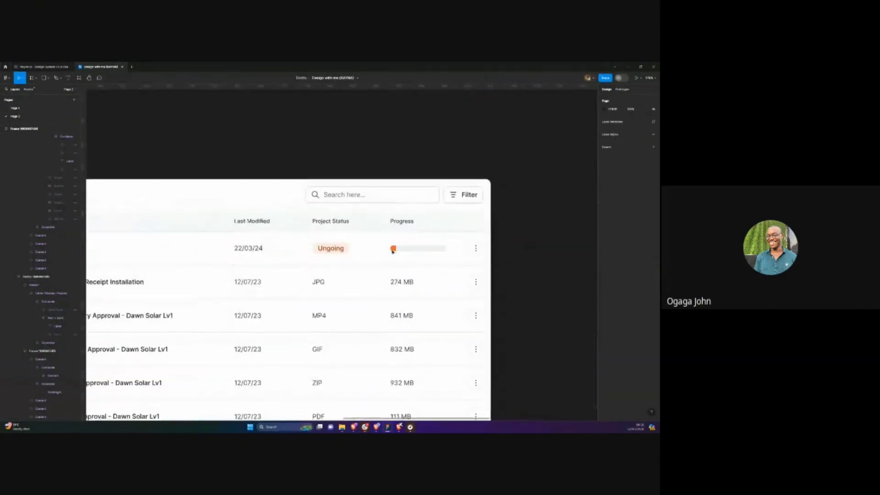
pyautogui.scroll(-3, 251, 265)
pyautogui.hscroll(-2, 230, 261)
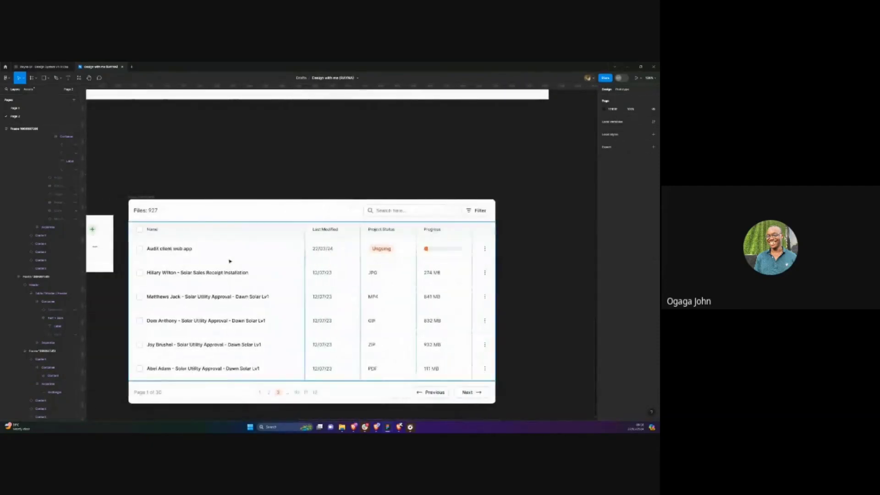
pyautogui.hscroll(-3, 225, 251)
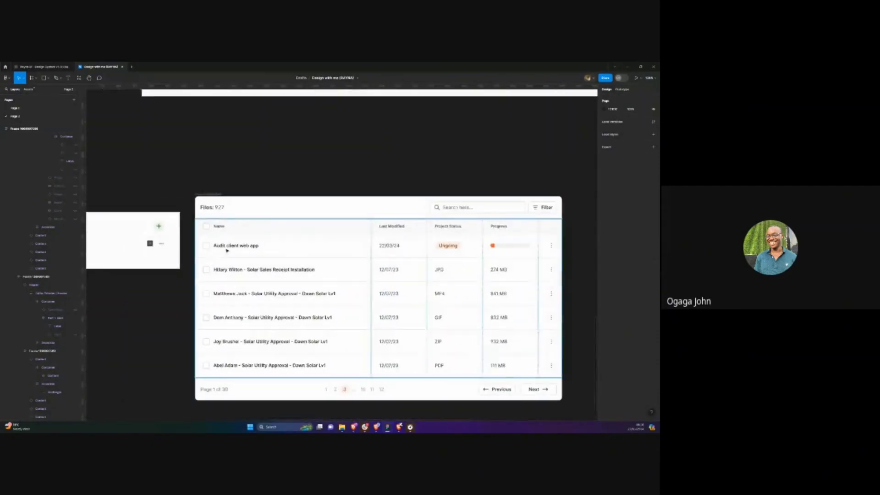
pyautogui.doubleClick(227, 250)
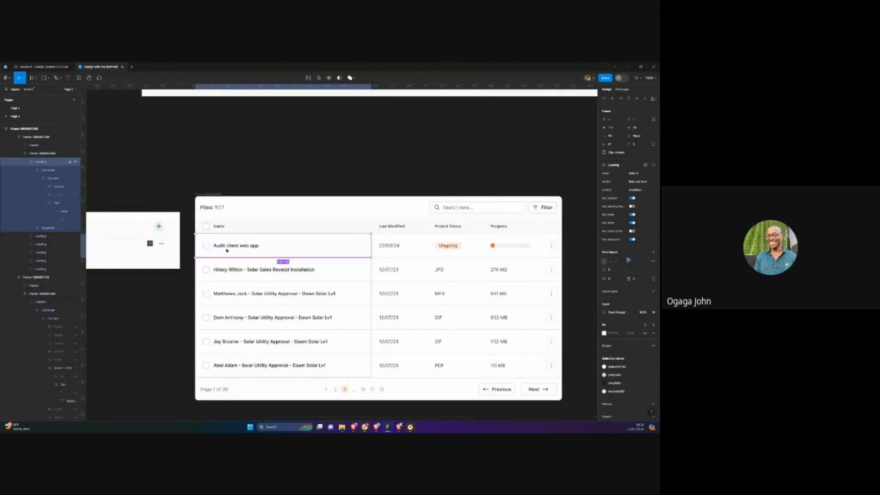
pyautogui.scroll(5, 369, 258)
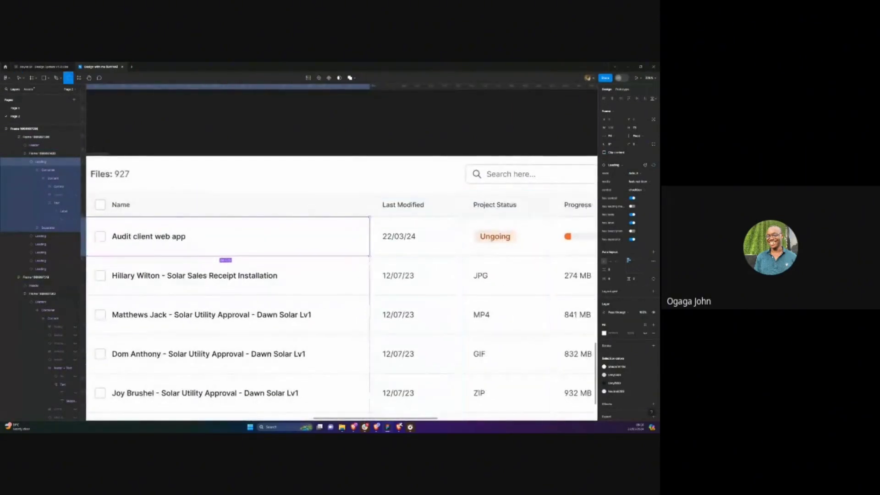
pyautogui.doubleClick(494, 236)
pyautogui.press('BackSpace')
pyautogui.press('BackSpace')
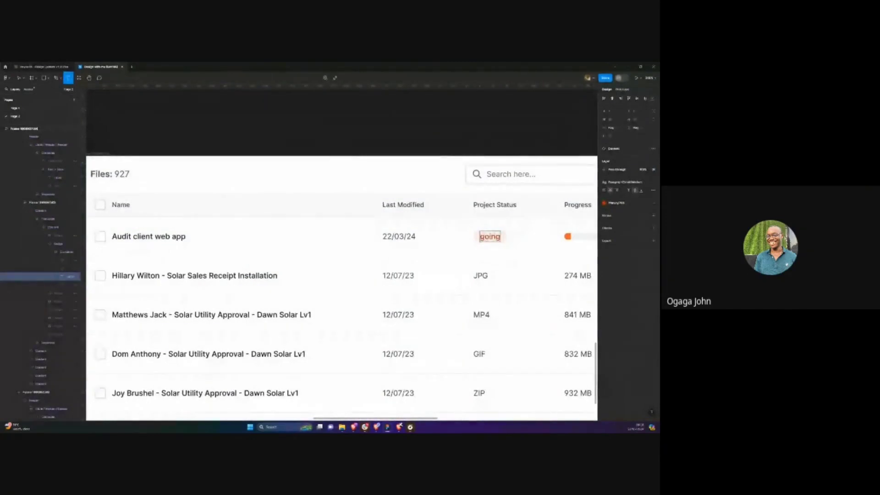
pyautogui.write('On')
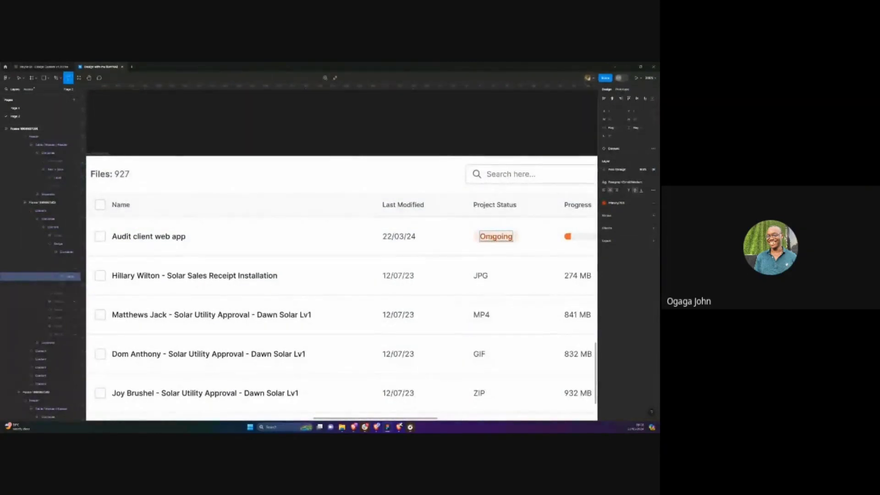
pyautogui.press('BackSpace')
pyautogui.press('Escape')
# Copy the "Audit client web app" name cell over the five name cells below it
pyautogui.scroll(-5, 282, 188)
pyautogui.scroll(2, 281, 188)
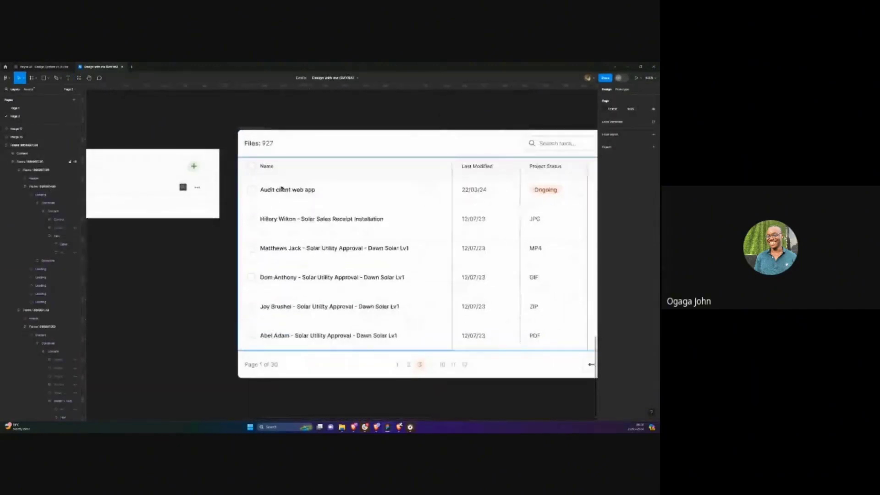
pyautogui.click(282, 189)
pyautogui.click(282, 189)
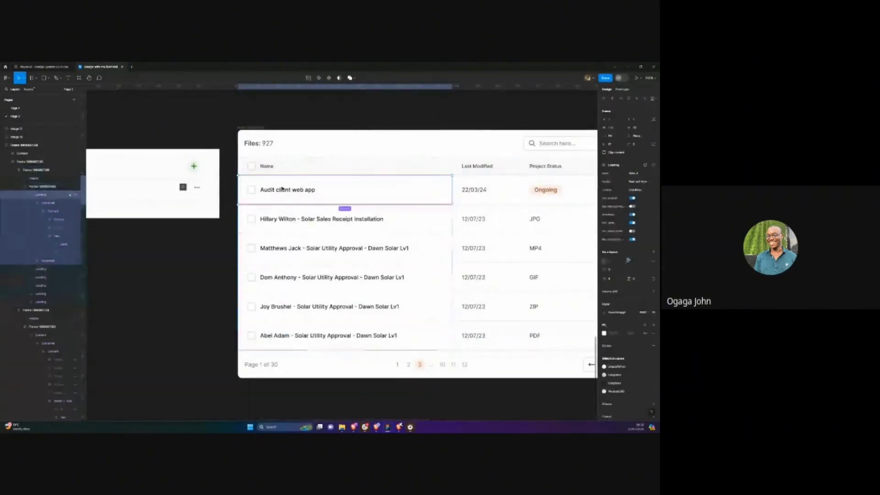
pyautogui.click(289, 219)
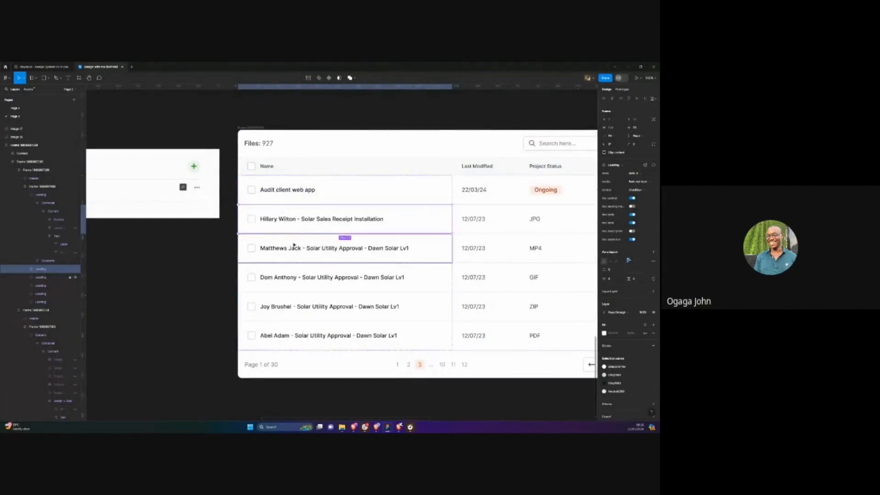
pyautogui.keyDown('shift'); pyautogui.click(291, 248); pyautogui.keyUp('shift')
pyautogui.keyDown('shift'); pyautogui.click(302, 282); pyautogui.keyUp('shift')
pyautogui.keyDown('shift'); pyautogui.click(304, 308); pyautogui.keyUp('shift')
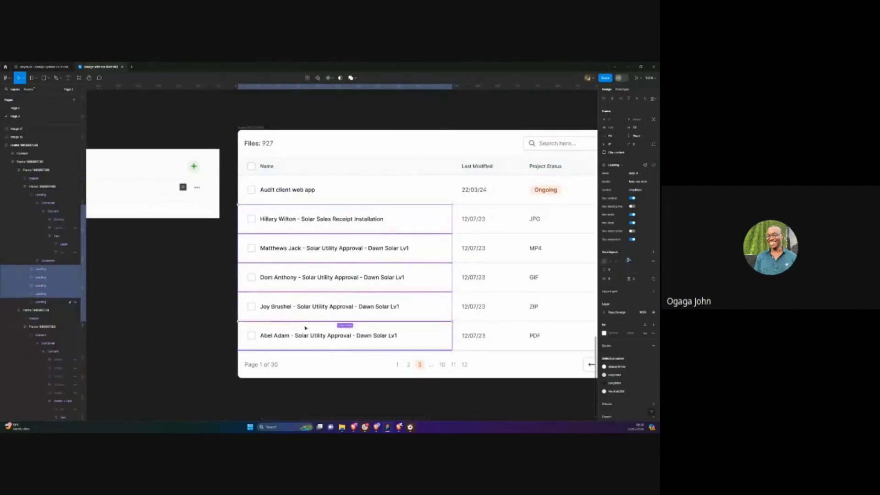
pyautogui.keyDown('shift'); pyautogui.click(305, 326); pyautogui.keyUp('shift')
pyautogui.hotkey('ctrl', 'z')
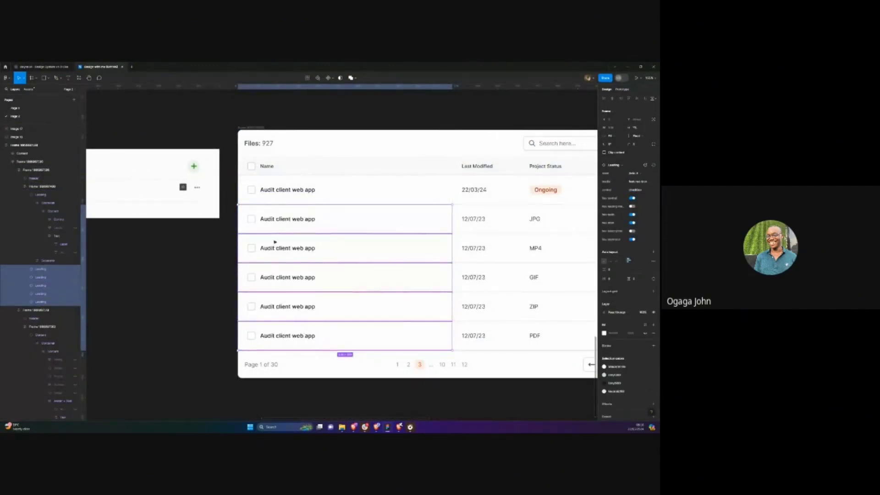
pyautogui.press('Escape')
pyautogui.hscroll(5, 293, 177)
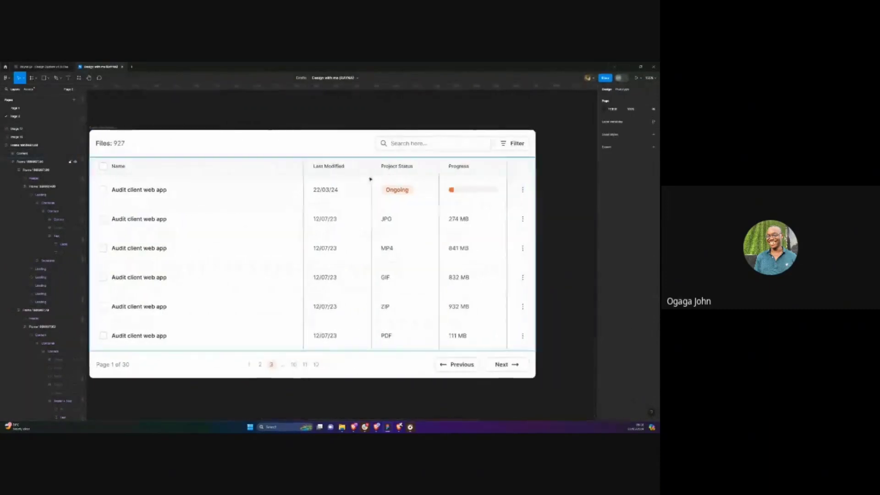
pyautogui.click(320, 189)
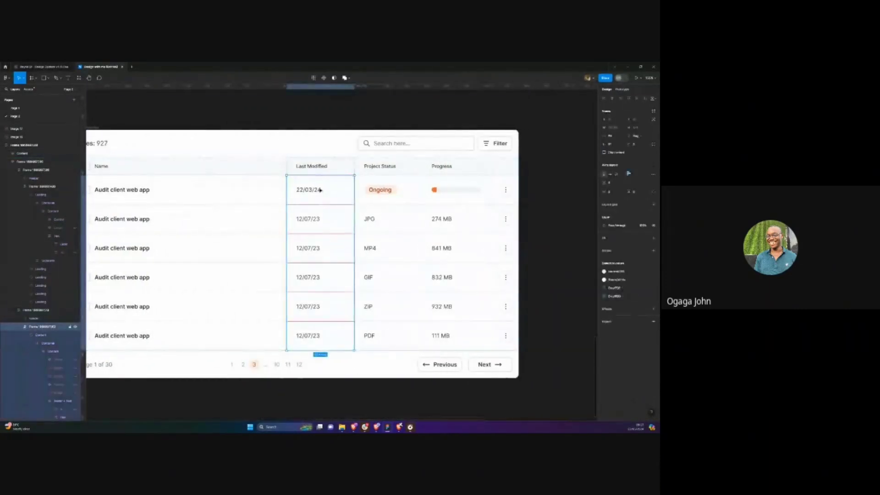
pyautogui.doubleClick(320, 189)
pyautogui.keyDown('shift'); pyautogui.click(320, 218); pyautogui.keyUp('shift')
pyautogui.keyDown('shift'); pyautogui.click(321, 248); pyautogui.keyUp('shift')
pyautogui.keyDown('shift'); pyautogui.click(320, 270); pyautogui.keyUp('shift')
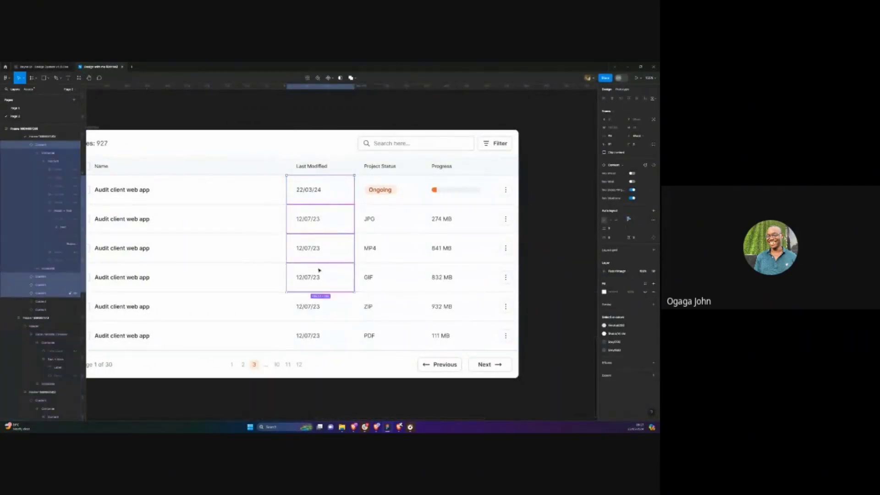
pyautogui.keyDown('shift'); pyautogui.click(319, 306); pyautogui.keyUp('shift')
pyautogui.keyDown('shift'); pyautogui.click(319, 337); pyautogui.keyUp('shift')
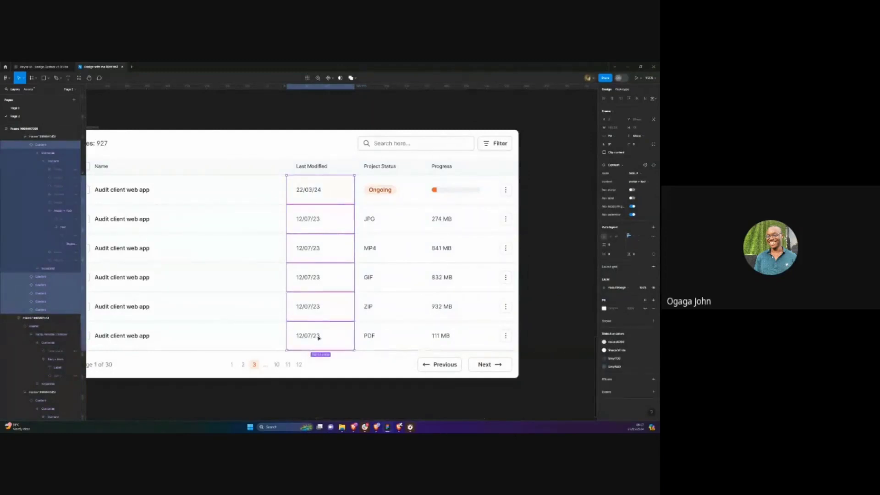
# Copy the first row's 22/03/24 date cell over the five Last Modified cells below it
pyautogui.click(321, 189)
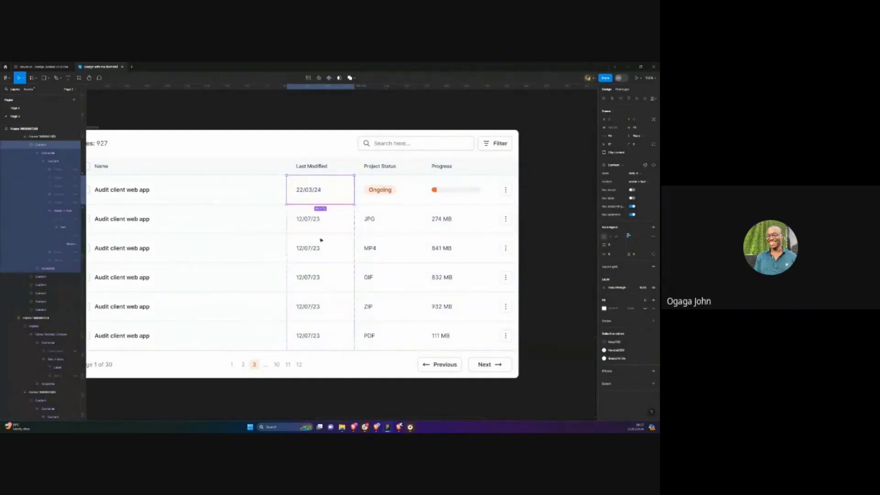
pyautogui.click(329, 220)
pyautogui.keyDown('shift'); pyautogui.click(329, 249); pyautogui.keyUp('shift')
pyautogui.keyDown('shift'); pyautogui.click(327, 279); pyautogui.keyUp('shift')
pyautogui.keyDown('shift'); pyautogui.click(325, 307); pyautogui.keyUp('shift')
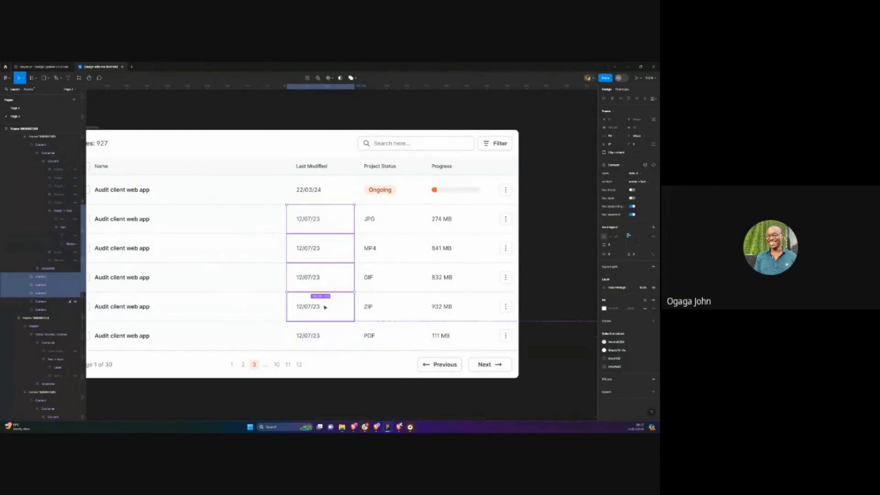
pyautogui.keyDown('shift'); pyautogui.click(312, 344); pyautogui.keyUp('shift')
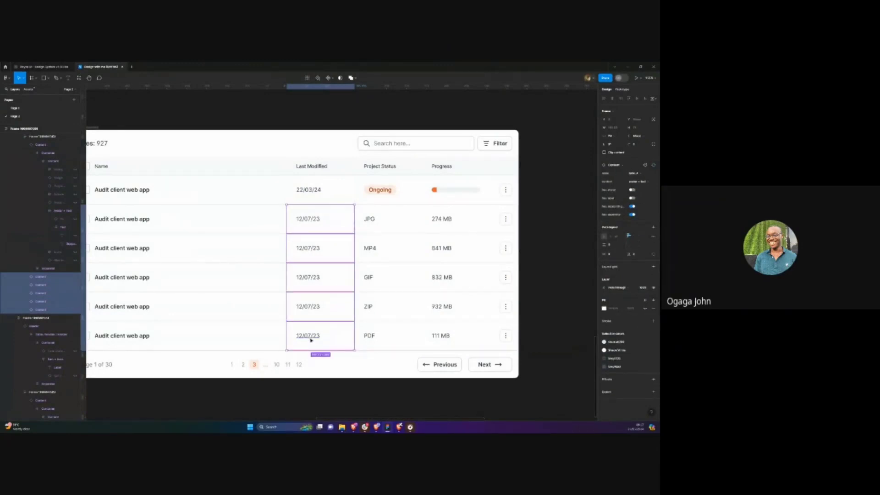
# Replace the five file type cells in the Project Status column with copies of the "Ongoing" badge cell
pyautogui.hscroll(3, 353, 229)
pyautogui.click(341, 191)
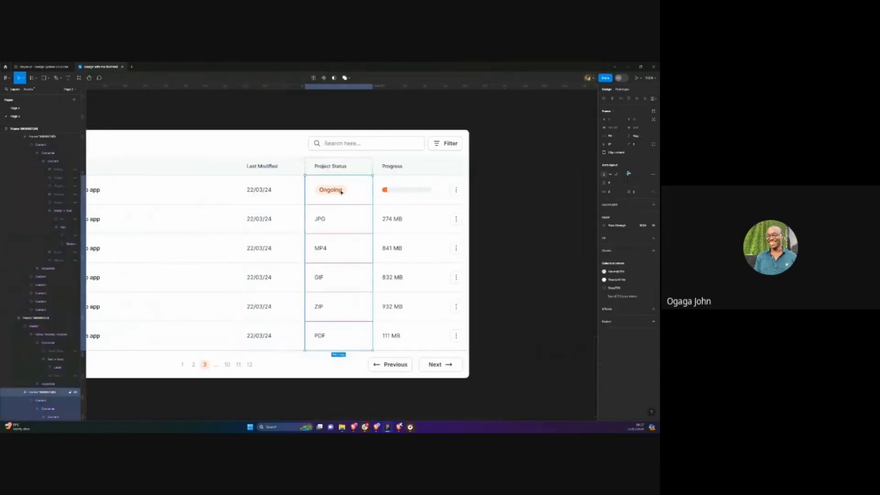
pyautogui.doubleClick(341, 192)
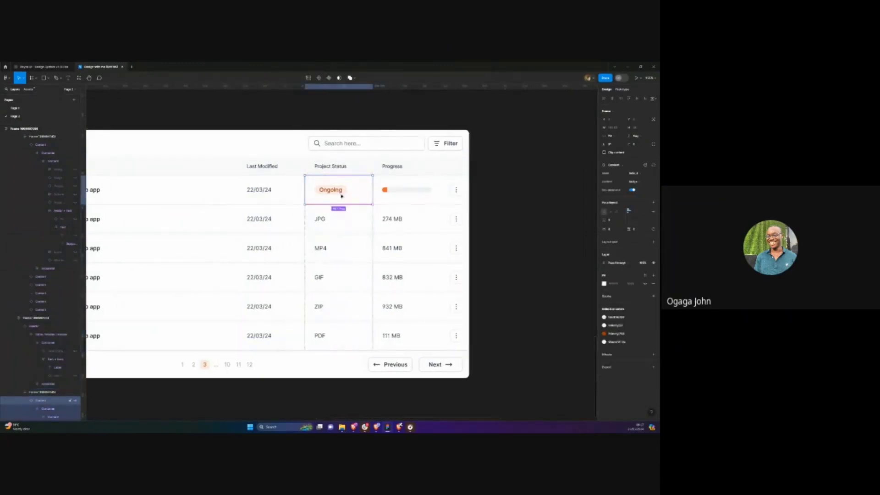
pyautogui.keyDown('shift'); pyautogui.click(346, 229); pyautogui.keyUp('shift')
pyautogui.keyDown('shift'); pyautogui.click(345, 253); pyautogui.keyUp('shift')
pyautogui.keyDown('shift'); pyautogui.click(347, 190); pyautogui.keyUp('shift')
pyautogui.keyDown('shift'); pyautogui.click(346, 280); pyautogui.keyUp('shift')
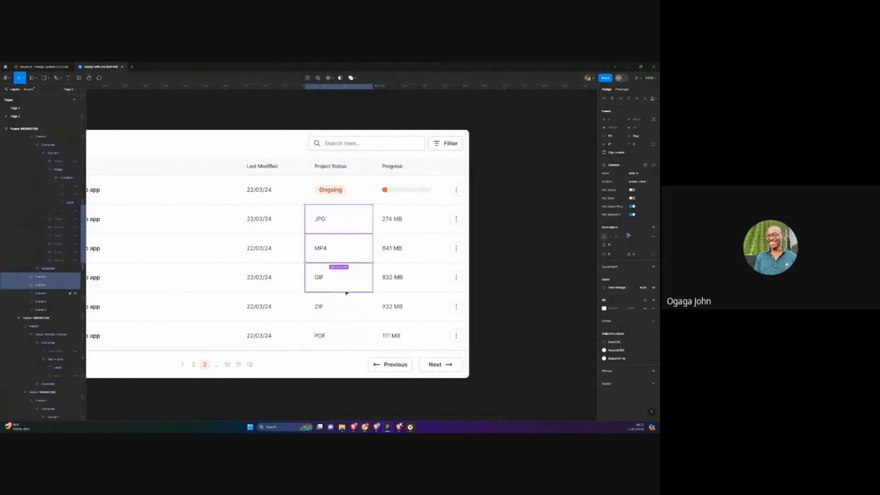
pyautogui.keyDown('shift'); pyautogui.click(339, 306); pyautogui.keyUp('shift')
pyautogui.keyDown('shift'); pyautogui.click(337, 334); pyautogui.keyUp('shift')
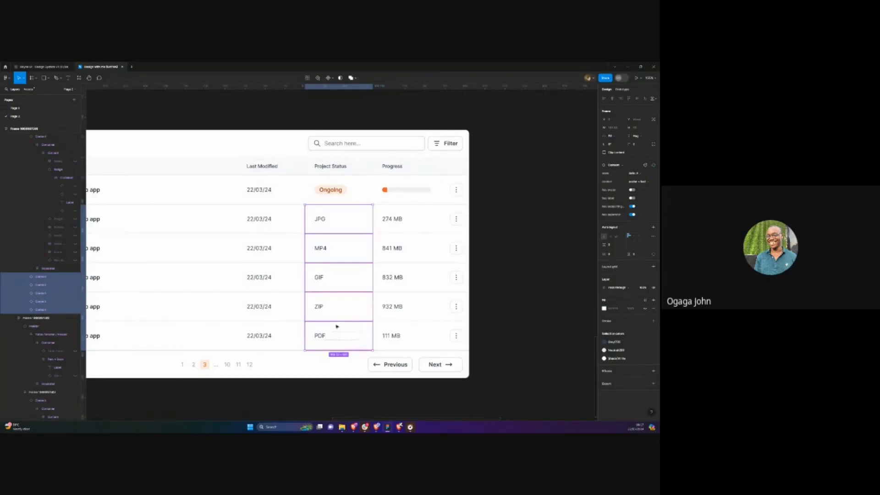
pyautogui.hotkey('ctrl', 'v')
# Change the status badge text in the second, fourth and sixth table rows to "Pending"
pyautogui.hscroll(1, 375, 228)
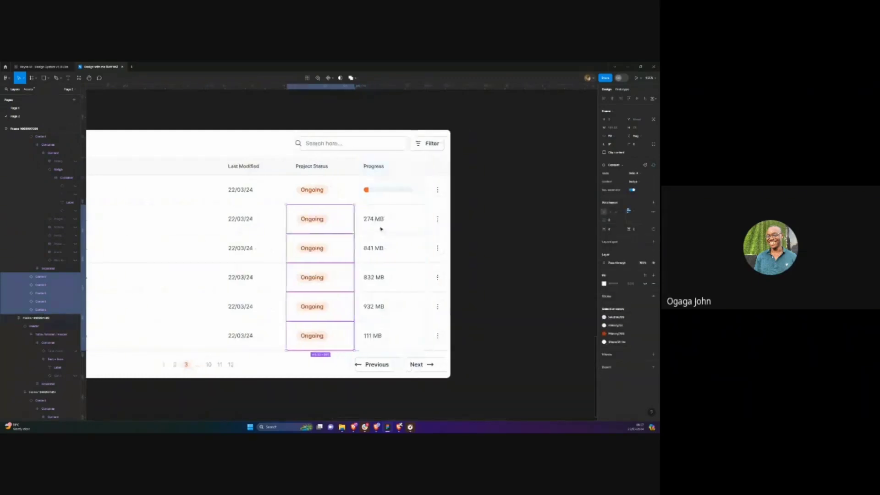
pyautogui.press('t')
pyautogui.doubleClick(317, 221)
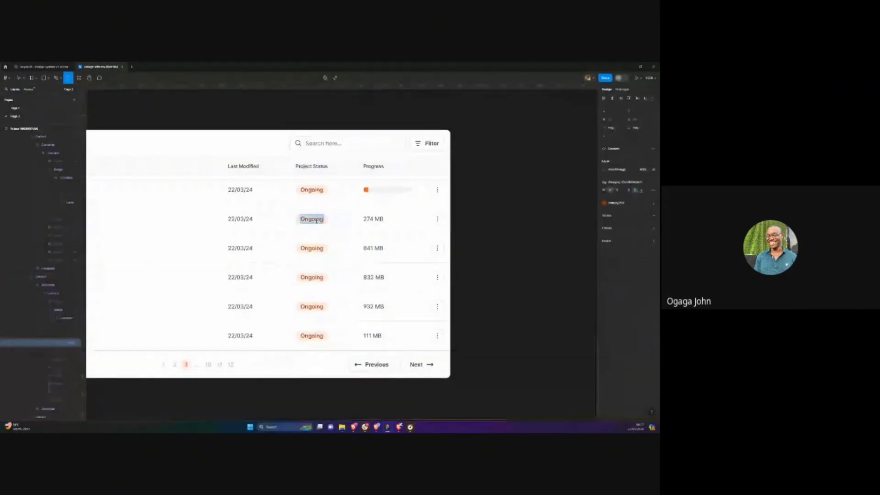
pyautogui.write('O')
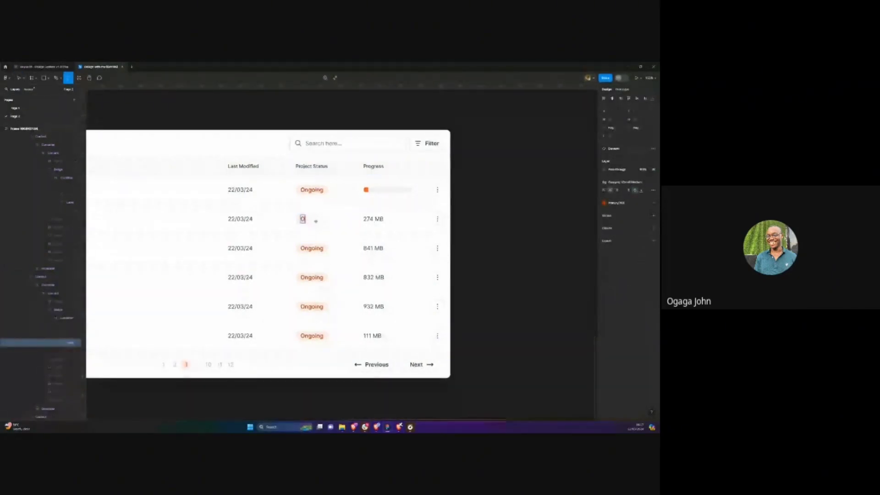
pyautogui.write('ng')
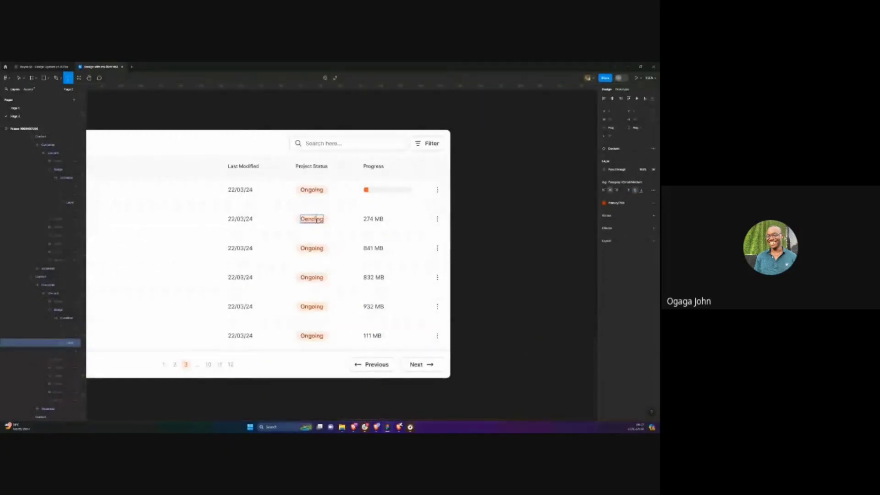
pyautogui.write('oingPending')
pyautogui.click(311, 277)
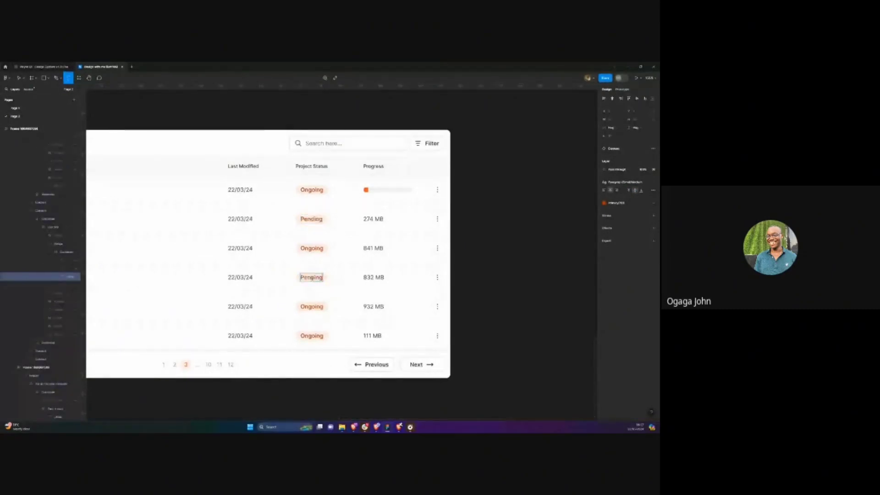
pyautogui.doubleClick(315, 336)
pyautogui.click(469, 224)
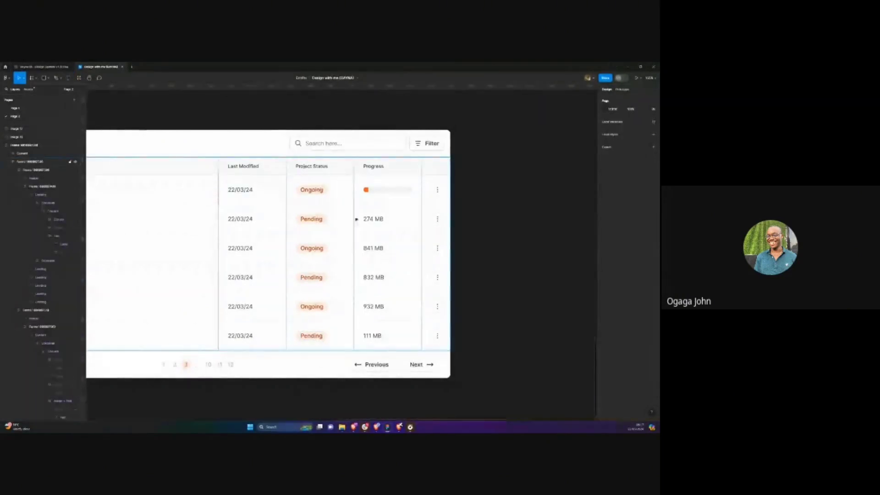
# Replace the five file size cells in the Progress column with copies of the first row's progress bar cell
pyautogui.click(383, 187)
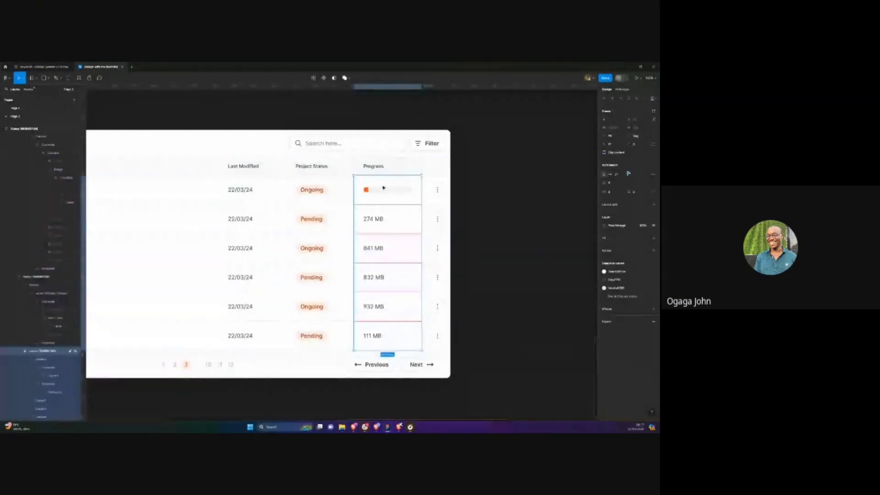
pyautogui.doubleClick(384, 188)
pyautogui.click(384, 222)
pyautogui.keyDown('shift'); pyautogui.click(384, 250); pyautogui.keyUp('shift')
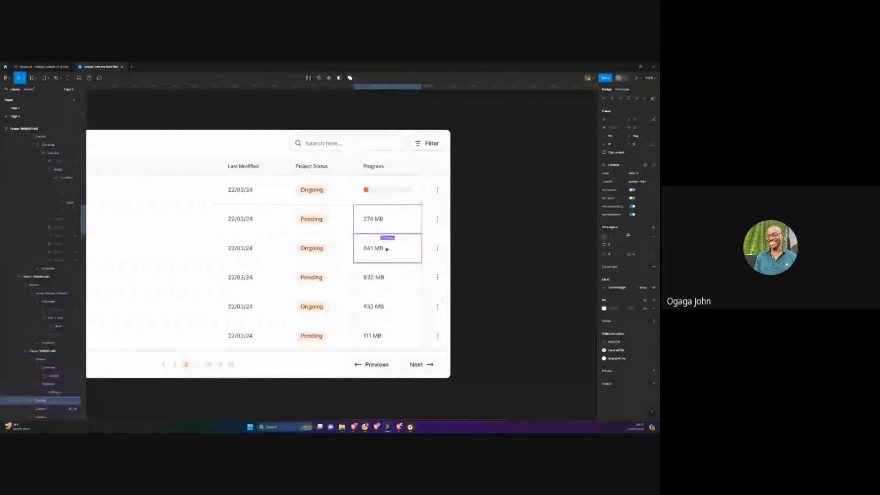
pyautogui.keyDown('shift'); pyautogui.click(384, 284); pyautogui.keyUp('shift')
pyautogui.keyDown('shift'); pyautogui.click(385, 316); pyautogui.keyUp('shift')
pyautogui.keyDown('shift'); pyautogui.click(385, 334); pyautogui.keyUp('shift')
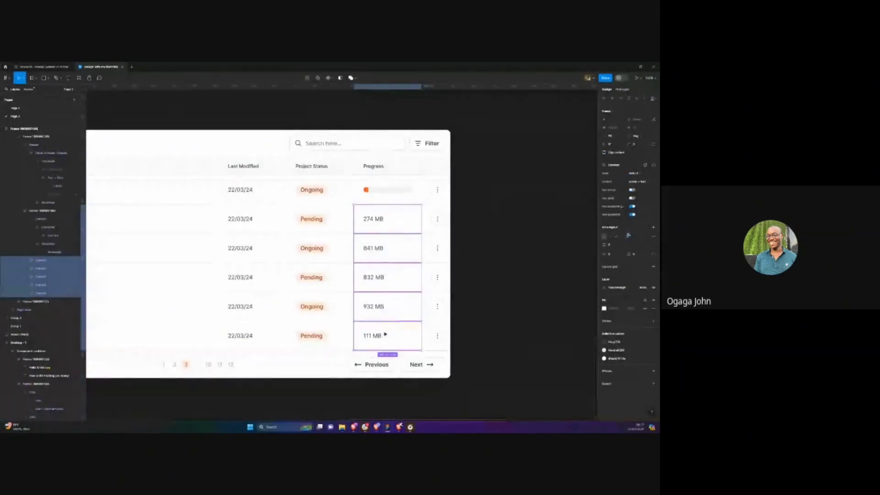
pyautogui.hotkey('ctrl', 'shift', 'r')
pyautogui.click(495, 211)
pyautogui.scroll(-4, 479, 210)
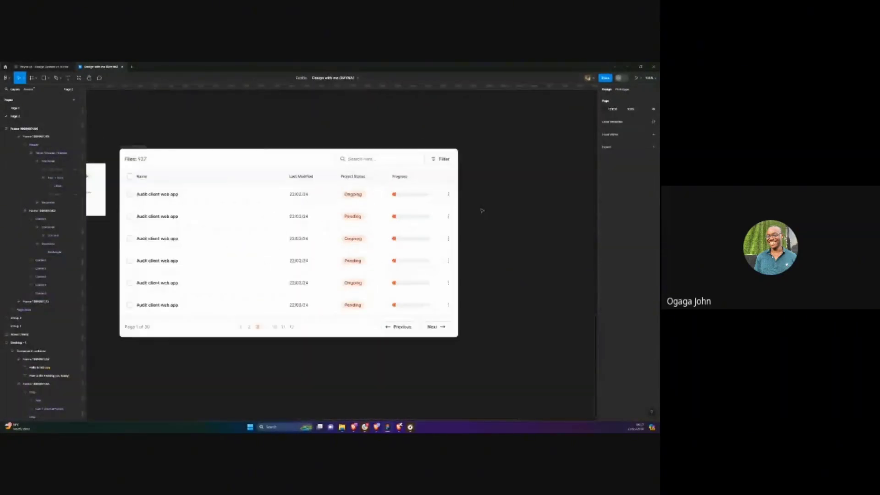
pyautogui.scroll(5, 250, 176)
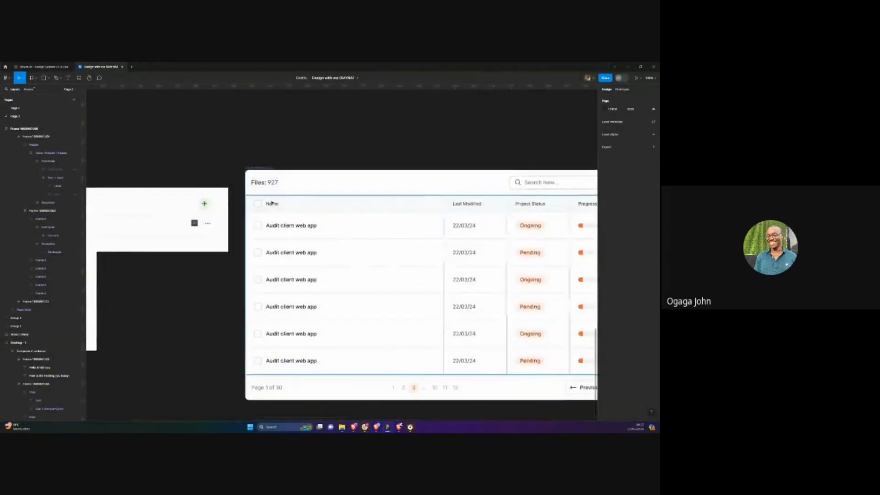
pyautogui.scroll(-5, 294, 212)
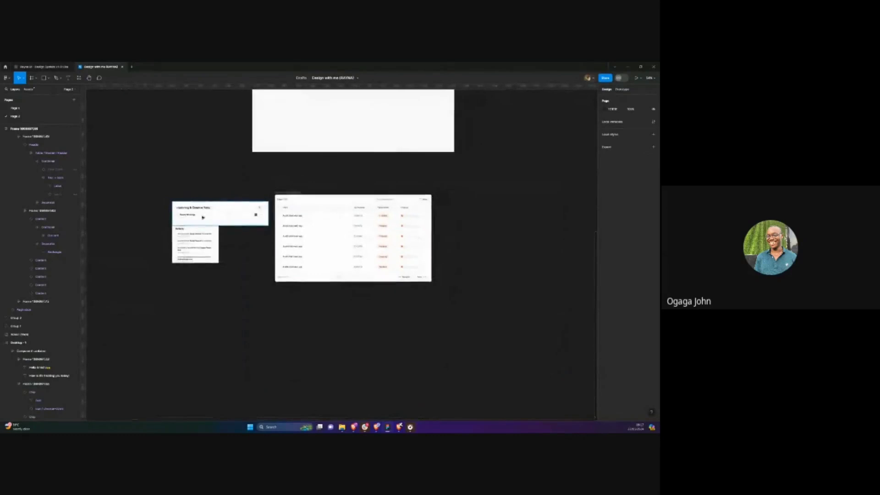
# Change the table heading "Files: 927" to "Activity Tasks"
pyautogui.scroll(3, 201, 226)
pyautogui.scroll(1, 201, 226)
pyautogui.press('t')
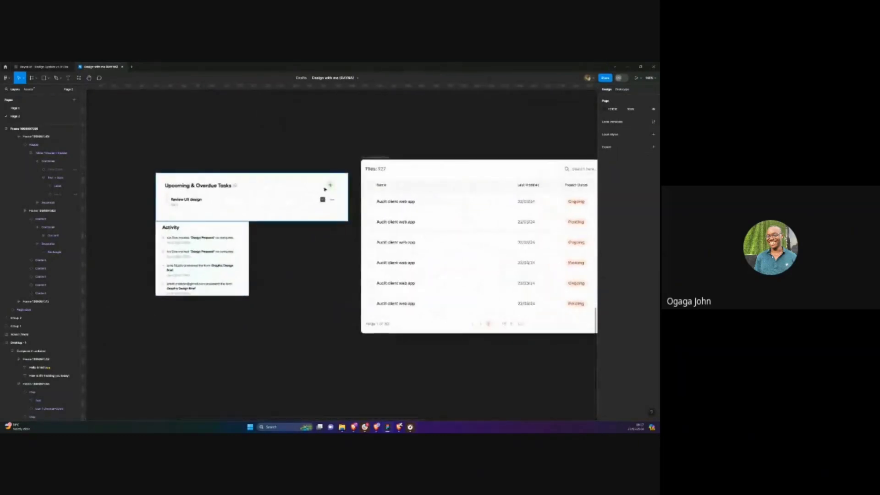
pyautogui.click(381, 168)
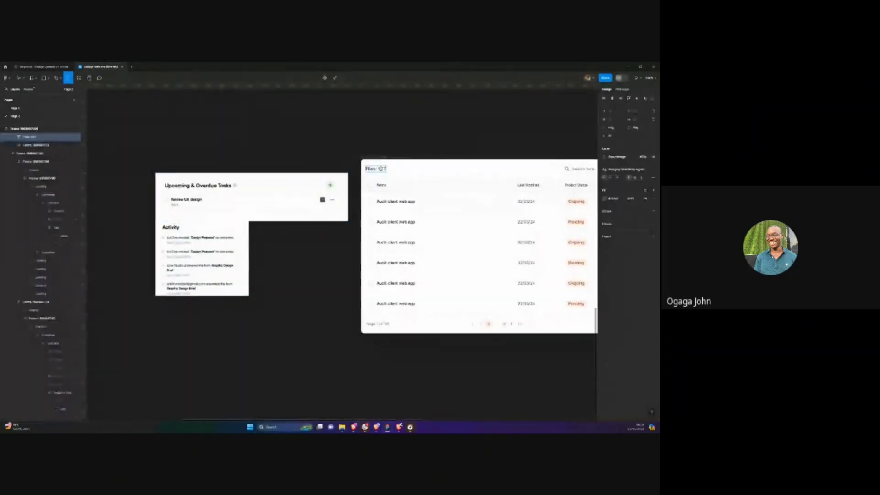
pyautogui.hotkey('ctrl', 'a')
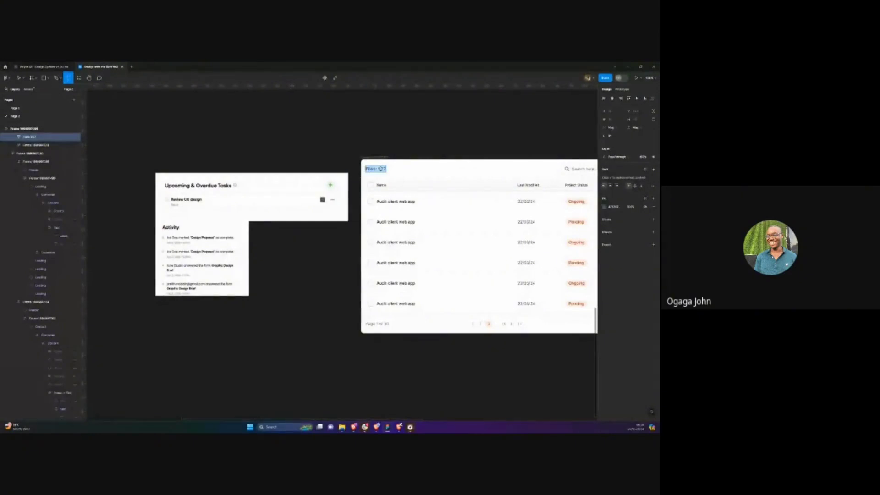
pyautogui.write('Activity Tasks')
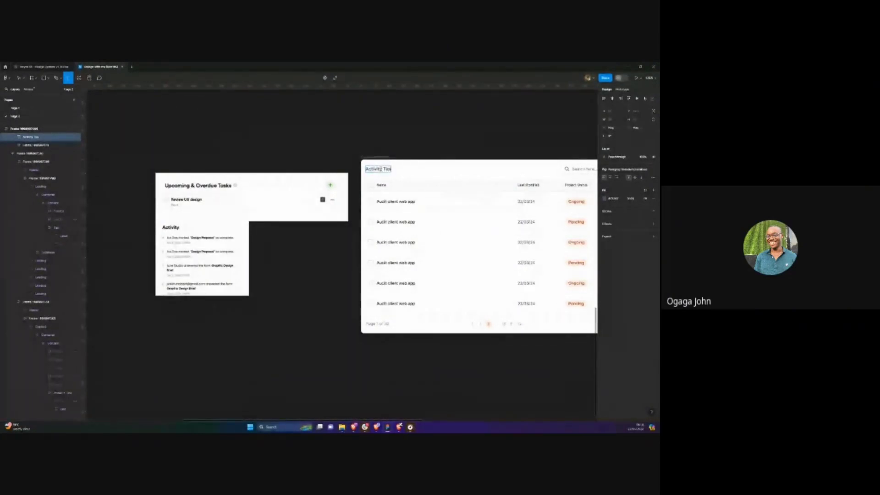
pyautogui.click(376, 140)
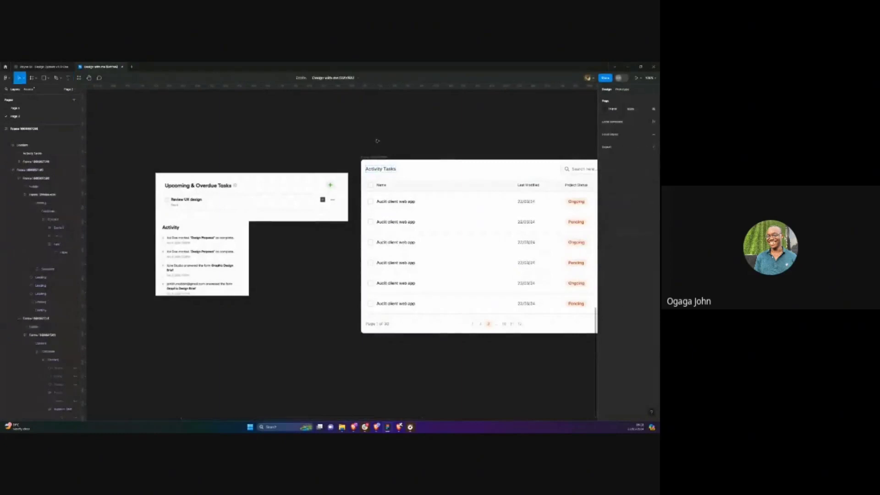
# Copy the whole Activity Tasks table frame for use in the dashboard design
pyautogui.scroll(-5, 386, 152)
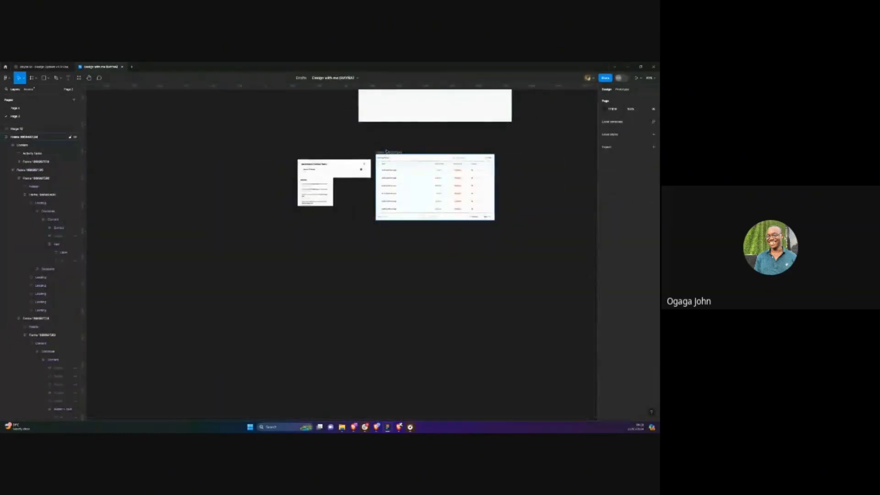
pyautogui.click(386, 152)
pyautogui.scroll(5, 386, 152)
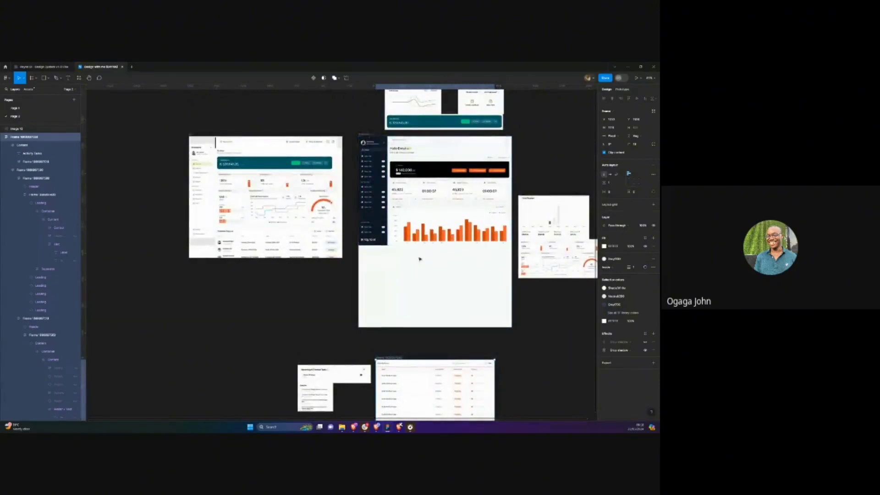
# Try to extend the dashboard's content container by hand and duplicate the Report chart card inside it
pyautogui.click(415, 236)
pyautogui.scroll(3, 415, 236)
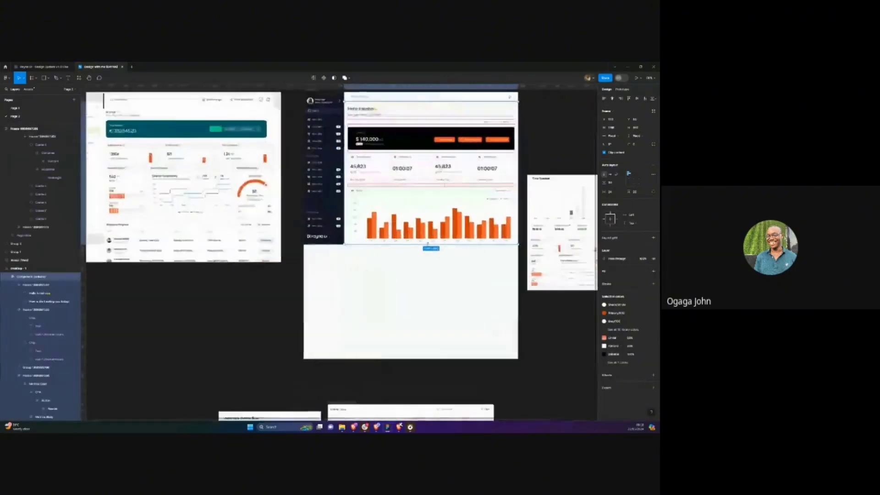
pyautogui.moveTo(435, 276); pyautogui.dragTo(434, 283)
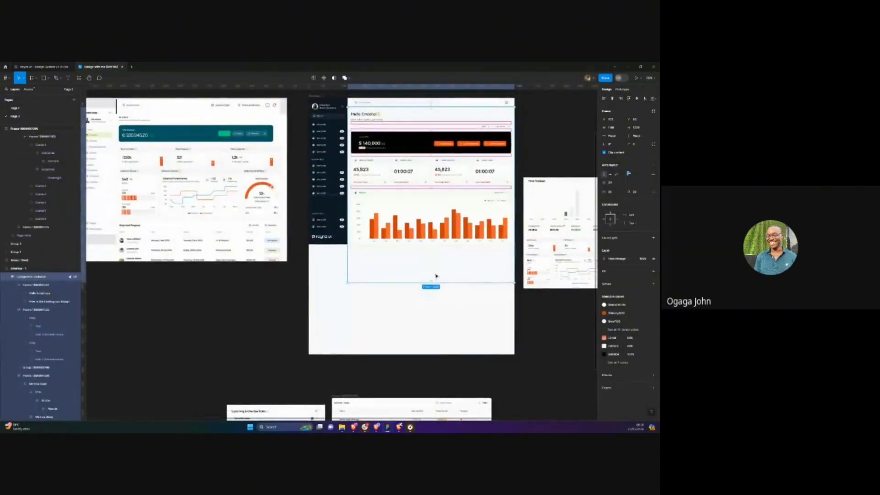
pyautogui.click(424, 223)
pyautogui.hotkey('ctrl', 'd')
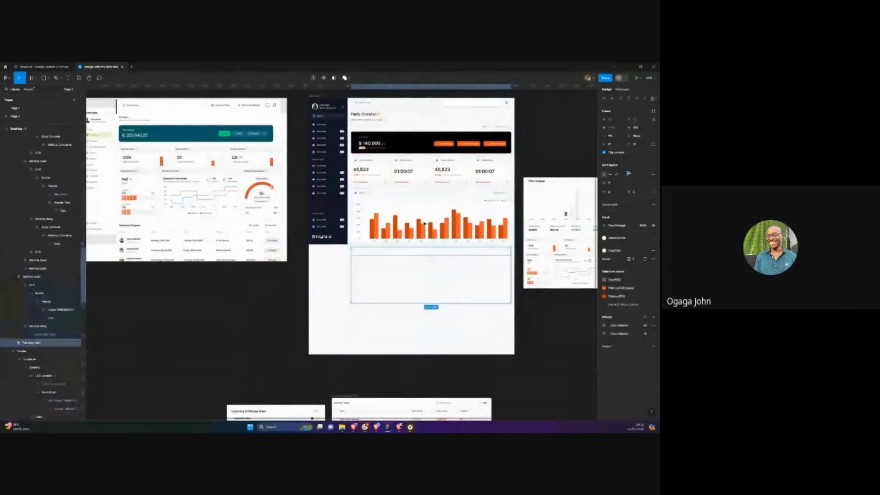
pyautogui.hotkey('ctrl', 'z')
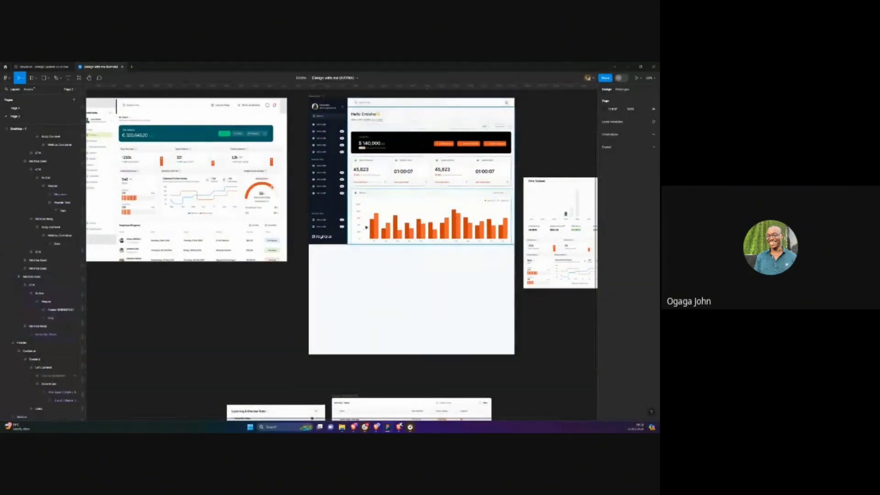
# Set the height of the dashboard's content container to hug its contents
pyautogui.click(438, 216)
pyautogui.click(633, 136)
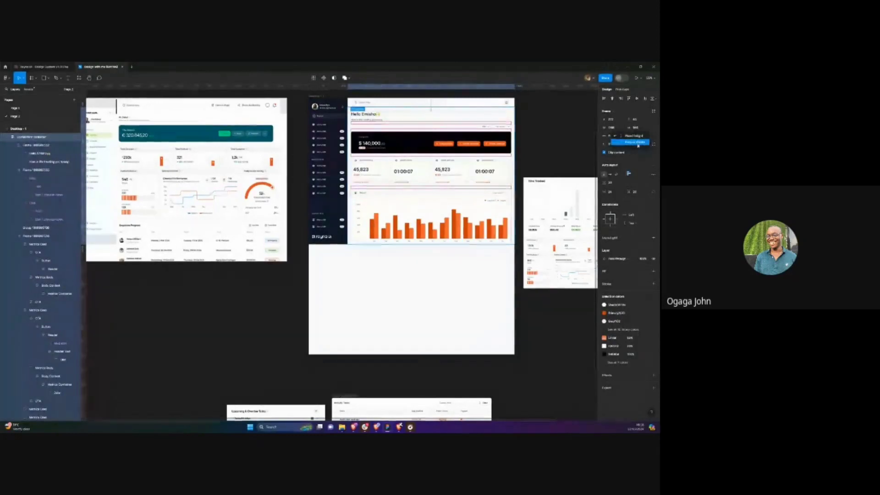
pyautogui.click(629, 143)
# Duplicate the Report chart card below itself and replace the duplicate with the copied Activity Tasks table
pyautogui.click(420, 221)
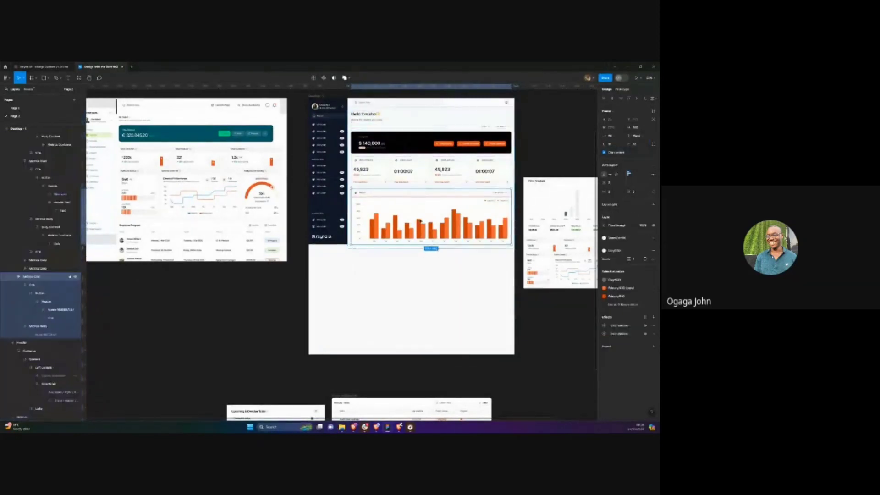
pyautogui.hotkey('ctrl', 'd')
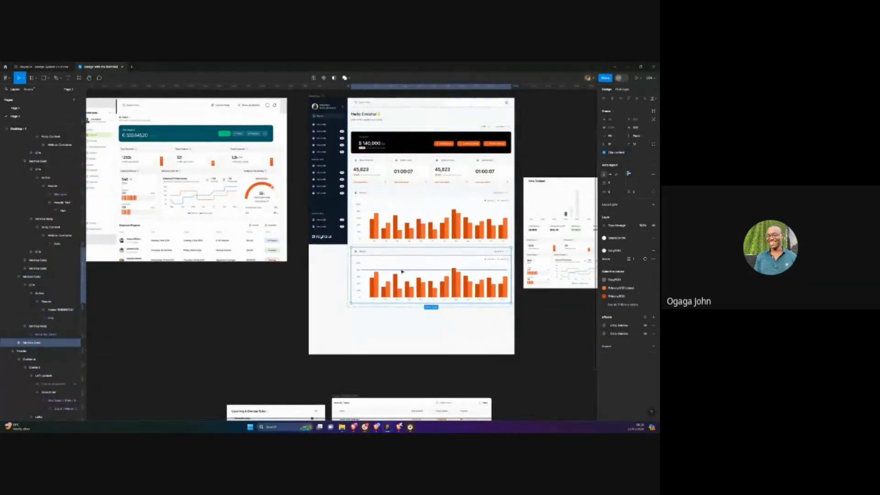
pyautogui.hotkey('ctrl', 'shift', 'r')
pyautogui.scroll(3, 413, 271)
pyautogui.hscroll(1, 408, 269)
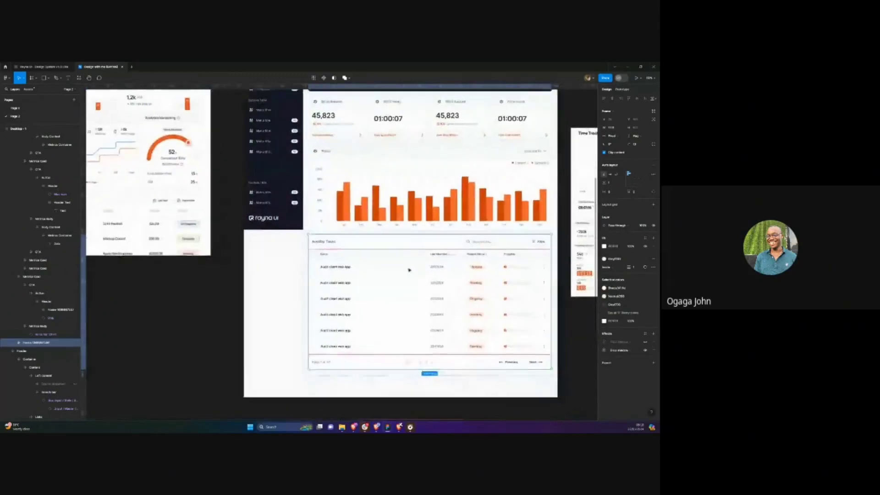
pyautogui.click(274, 278)
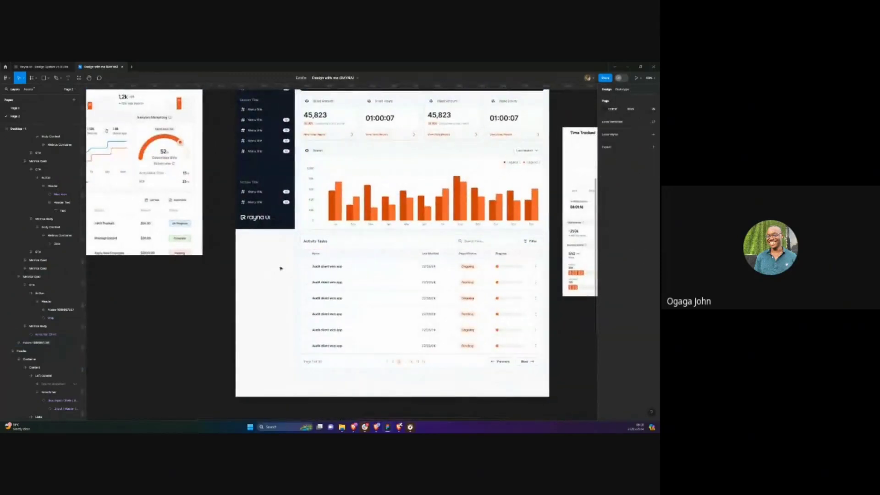
# Review the dashboard layout from the header to the Activity Tasks table and compare it with the reference designs beside it
pyautogui.scroll(3, 281, 268)
pyautogui.scroll(3, 207, 260)
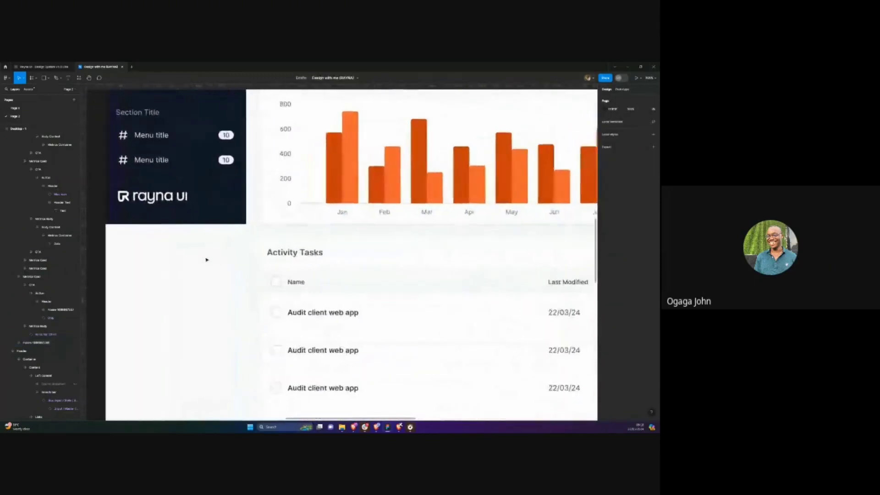
pyautogui.scroll(-5, 207, 260)
pyautogui.scroll(1, 220, 229)
pyautogui.hscroll(-2, 237, 207)
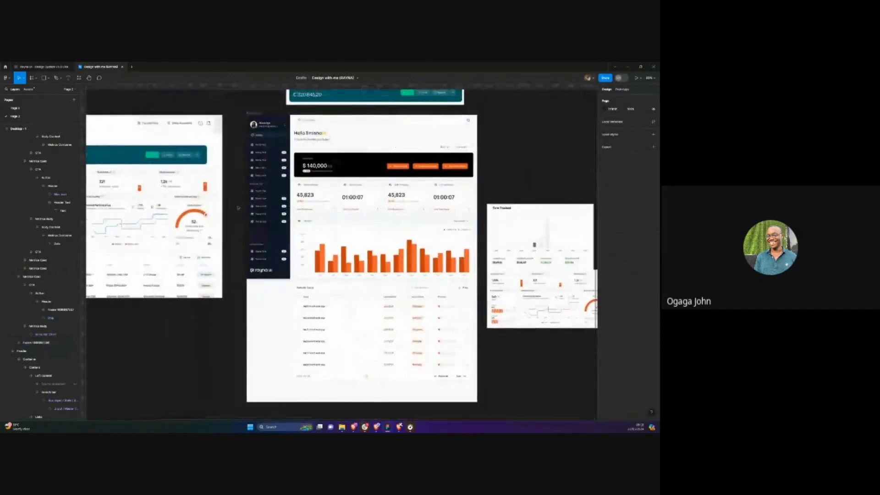
pyautogui.hscroll(-5, 238, 207)
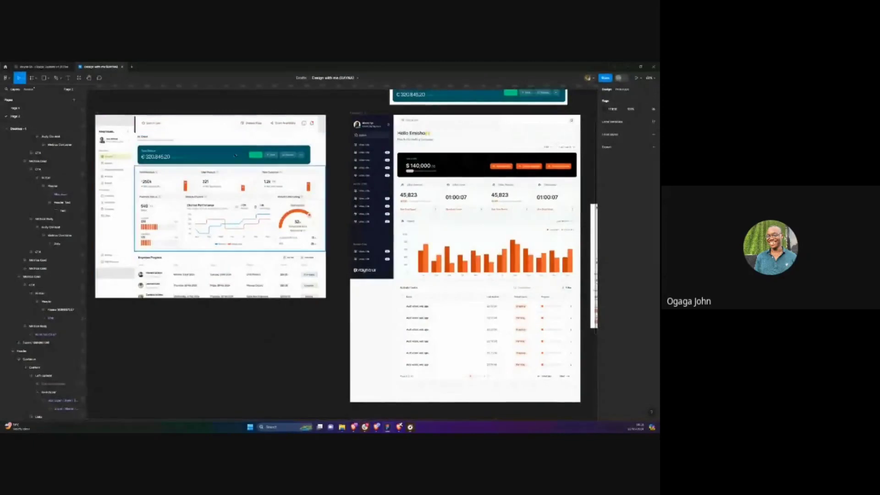
pyautogui.hscroll(2, 322, 327)
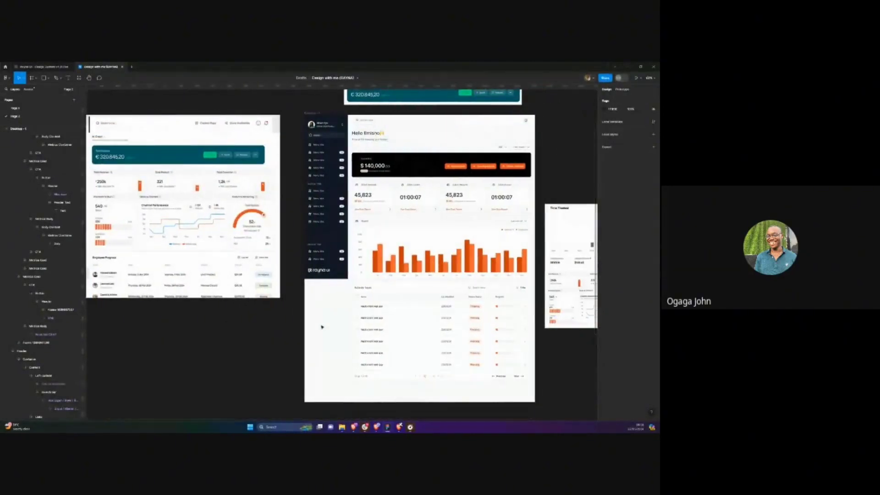
pyautogui.scroll(3, 444, 318)
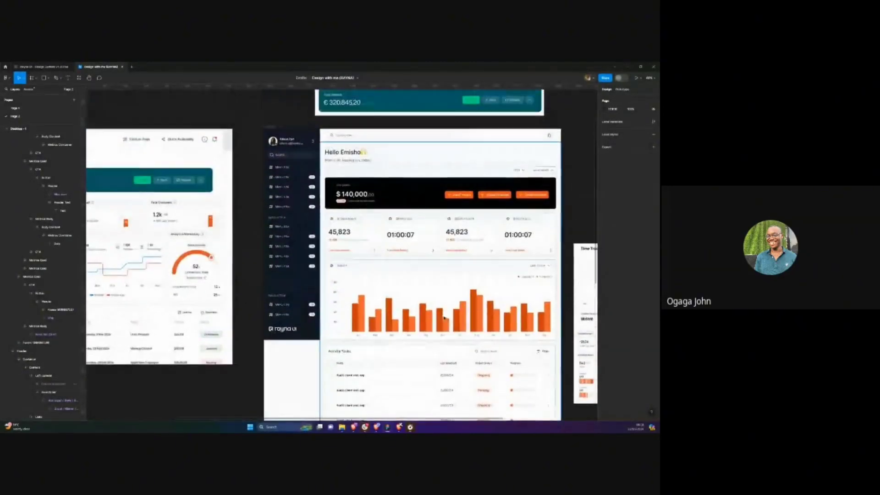
pyautogui.scroll(1, 428, 299)
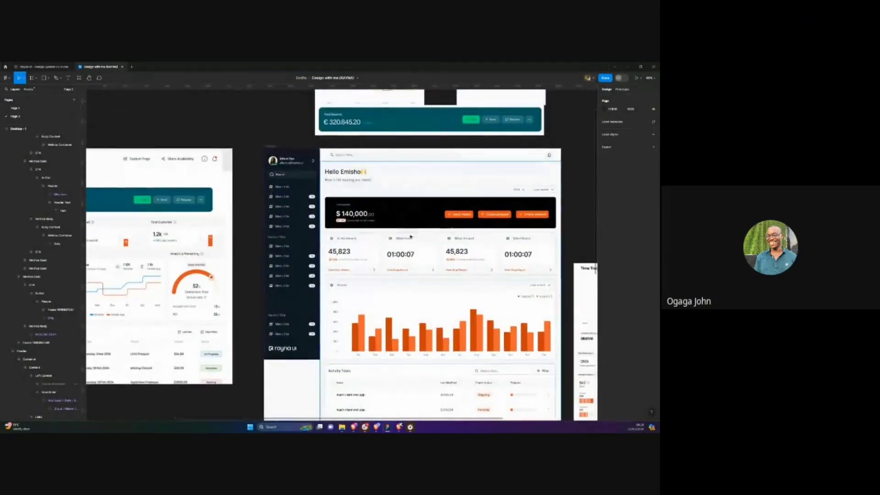
pyautogui.hscroll(1, 361, 241)
pyautogui.hscroll(2, 364, 238)
pyautogui.scroll(-1, 364, 239)
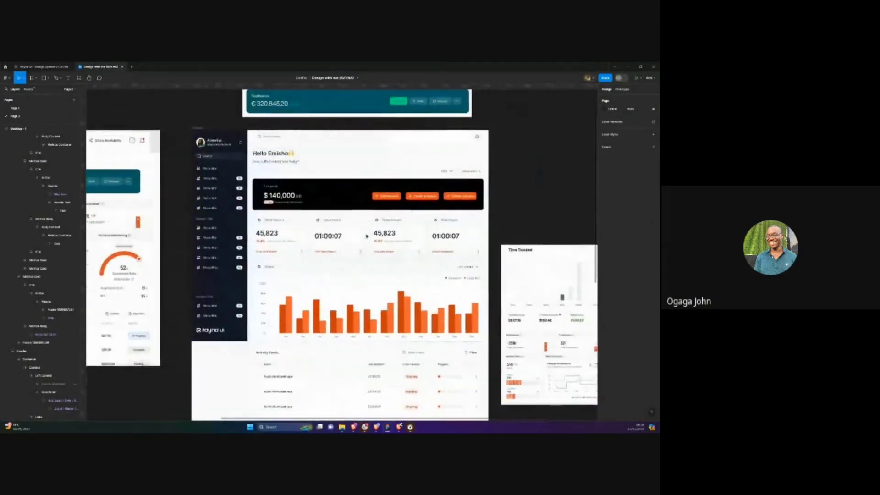
pyautogui.scroll(-1, 363, 286)
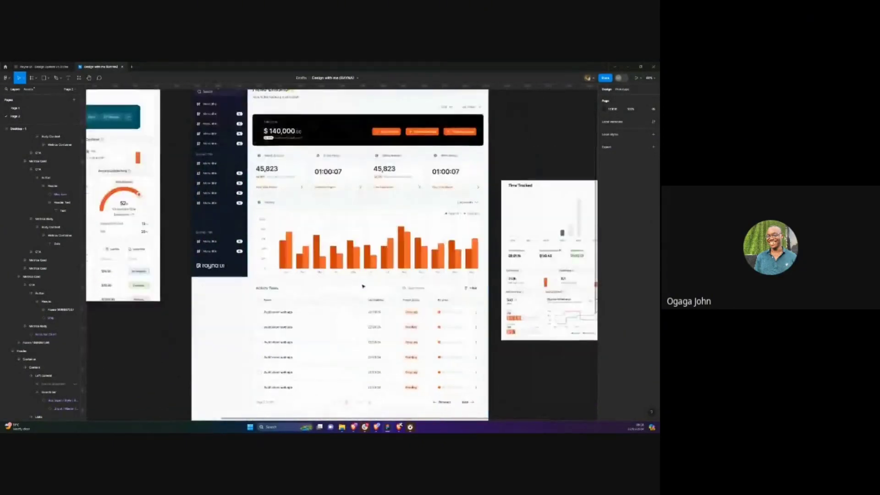
pyautogui.scroll(1, 363, 286)
pyautogui.scroll(5, 305, 243)
pyautogui.scroll(-4, 305, 247)
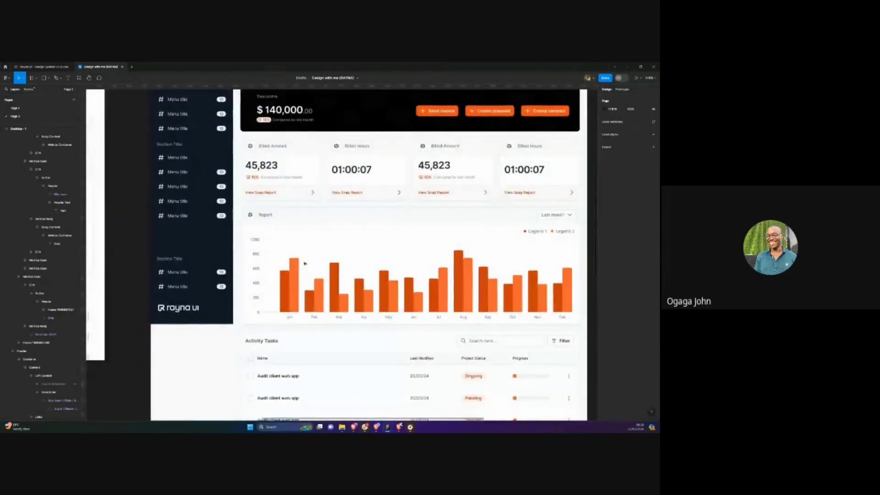
# Inspect the gaps, margins and card edges around the Report chart, Activity Tasks table and Billed Amount card up close
pyautogui.scroll(5, 185, 341)
pyautogui.scroll(2, 185, 342)
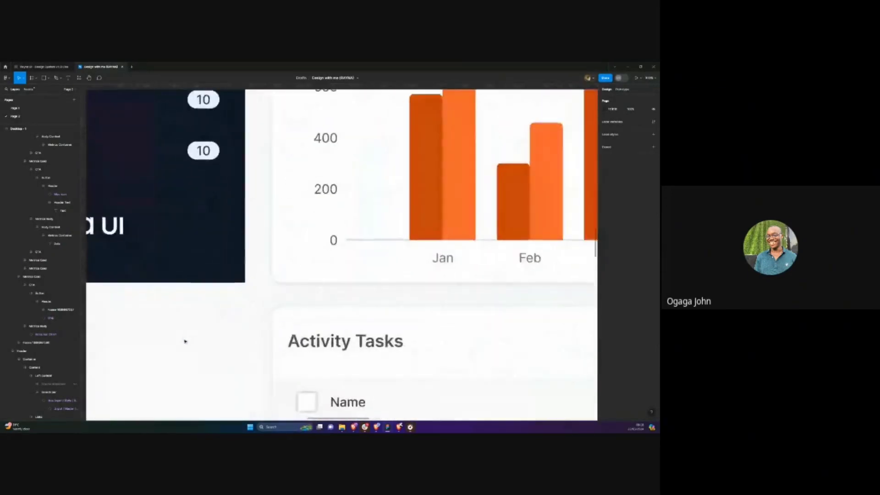
pyautogui.scroll(-2, 232, 298)
pyautogui.scroll(-2, 215, 295)
pyautogui.scroll(-1, 196, 299)
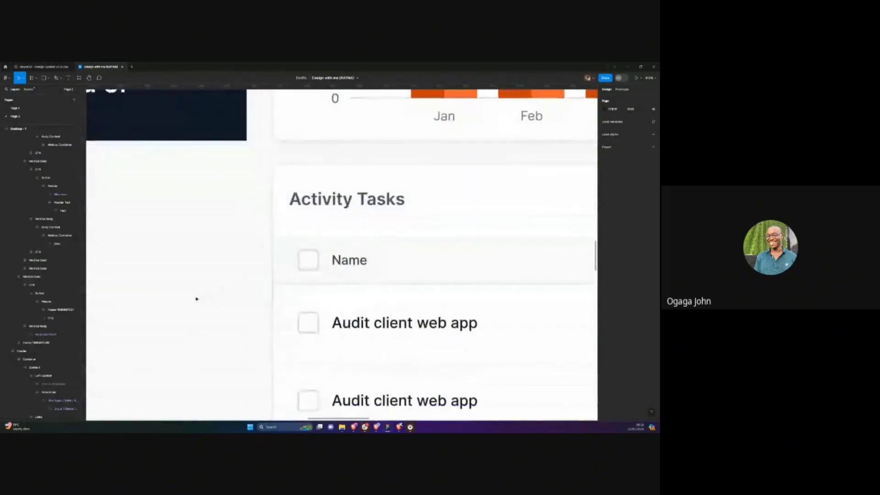
pyautogui.scroll(4, 196, 298)
pyautogui.hscroll(1, 196, 298)
pyautogui.scroll(6, 238, 316)
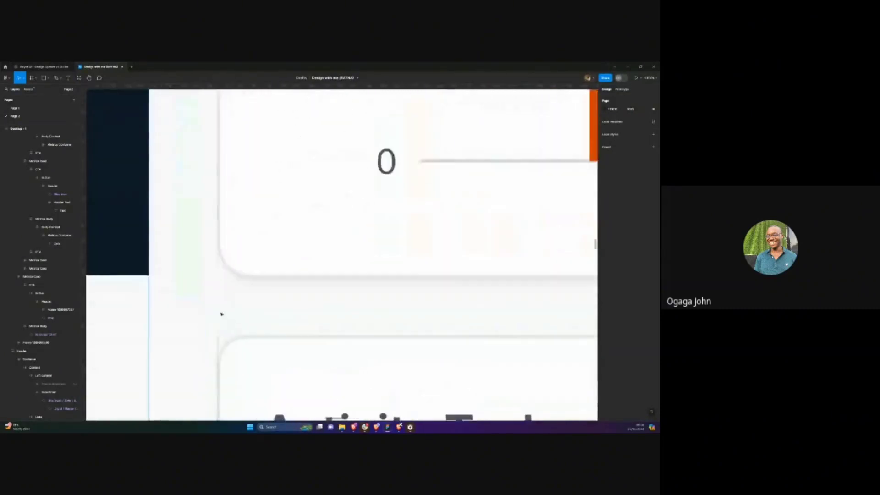
pyautogui.scroll(-8, 353, 213)
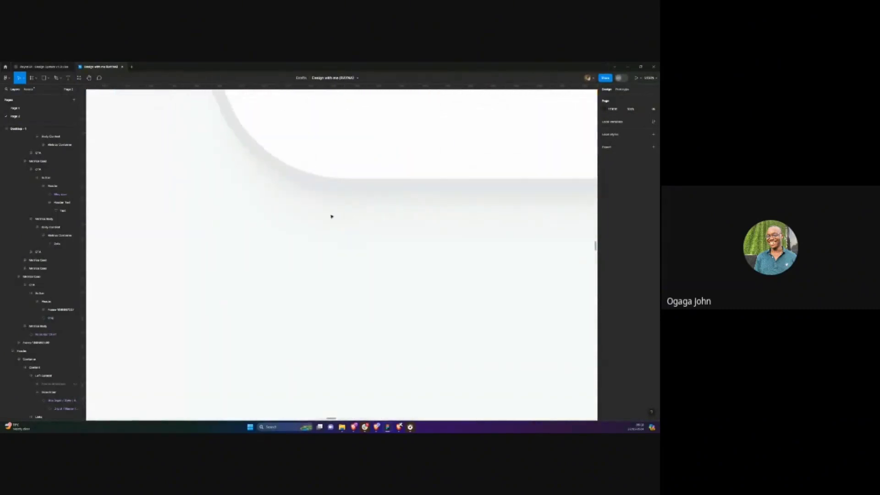
pyautogui.scroll(6, 313, 228)
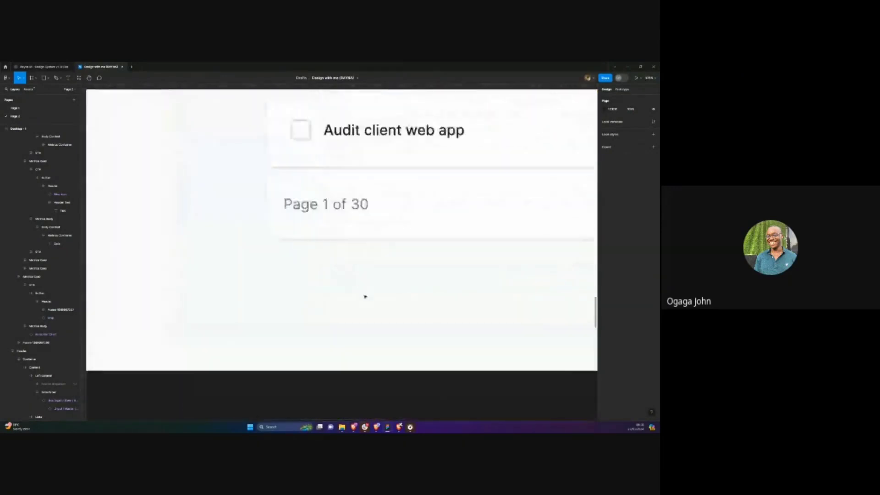
pyautogui.scroll(5, 342, 257)
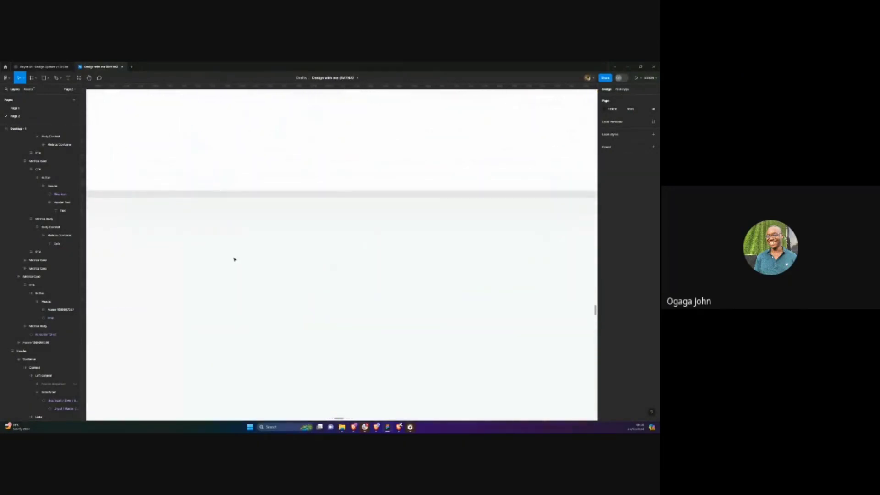
pyautogui.scroll(-10, 282, 235)
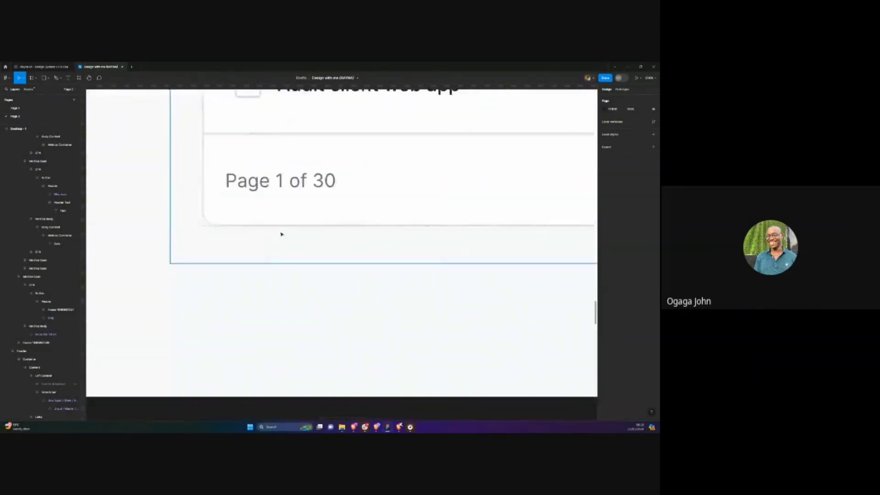
pyautogui.scroll(3, 289, 231)
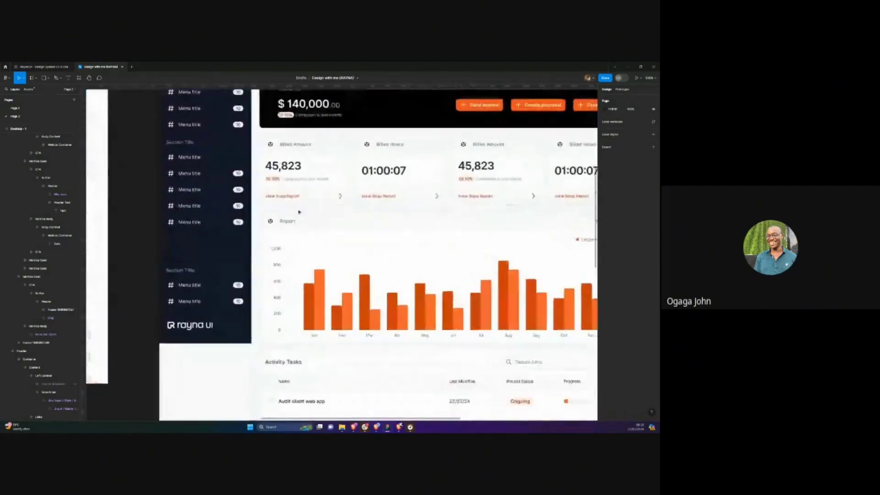
pyautogui.scroll(10, 177, 211)
pyautogui.scroll(-5, 178, 211)
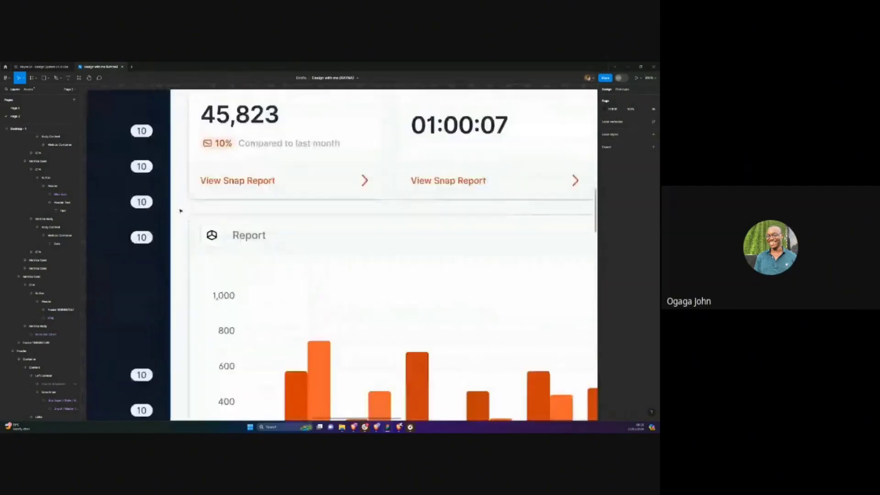
pyautogui.scroll(5, 179, 208)
pyautogui.scroll(2, 185, 187)
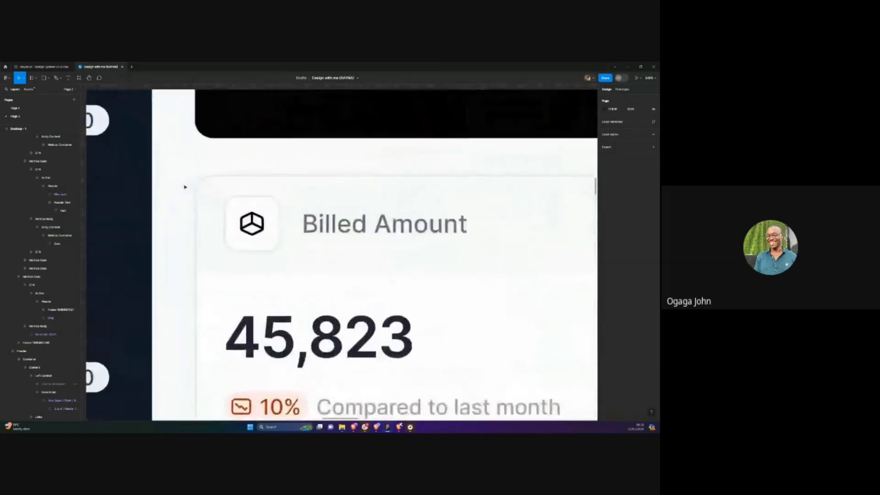
# Copy both drop shadow effects from the first Billed Amount metric card
pyautogui.scroll(-5, 183, 186)
pyautogui.scroll(6, 373, 216)
pyautogui.click(398, 211)
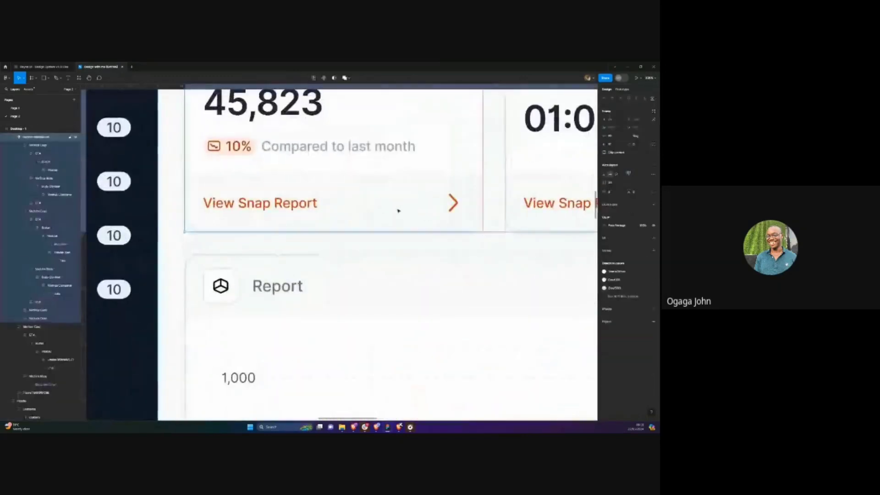
pyautogui.click(398, 210)
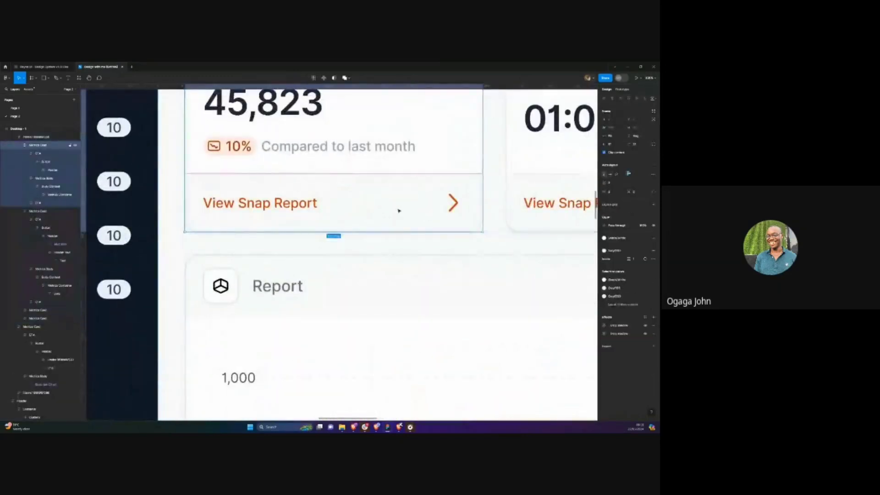
pyautogui.click(605, 327)
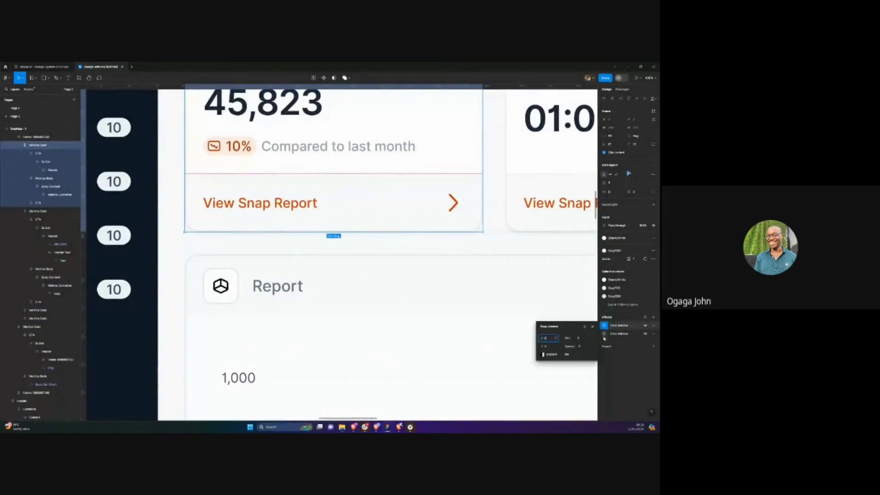
pyautogui.click(604, 334)
pyautogui.click(601, 325)
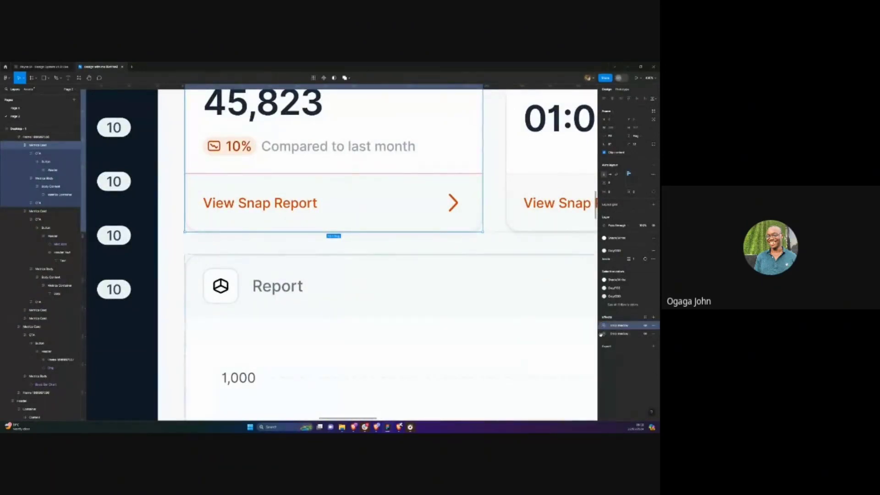
pyautogui.keyDown('shift'); pyautogui.click(601, 334); pyautogui.keyUp('shift')
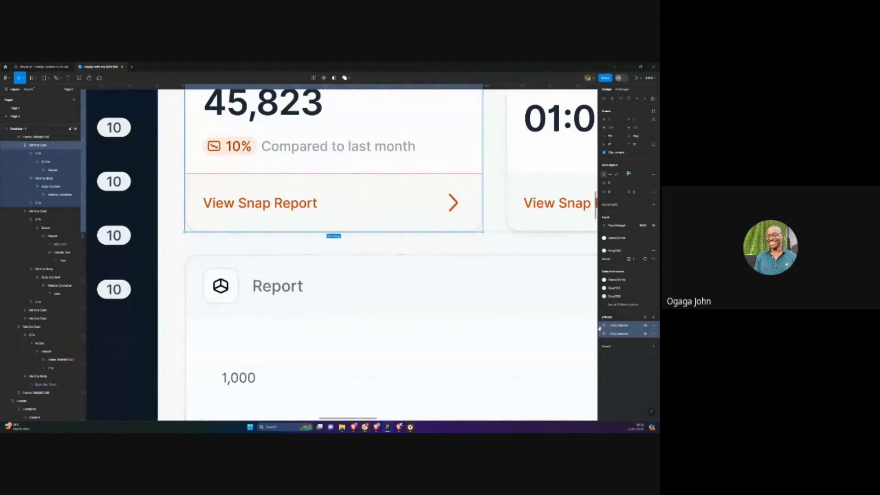
# Replace the existing effects on the Activity Tasks table with the two copied drop shadows and check its edges up close
pyautogui.scroll(-5, 495, 305)
pyautogui.scroll(3, 491, 305)
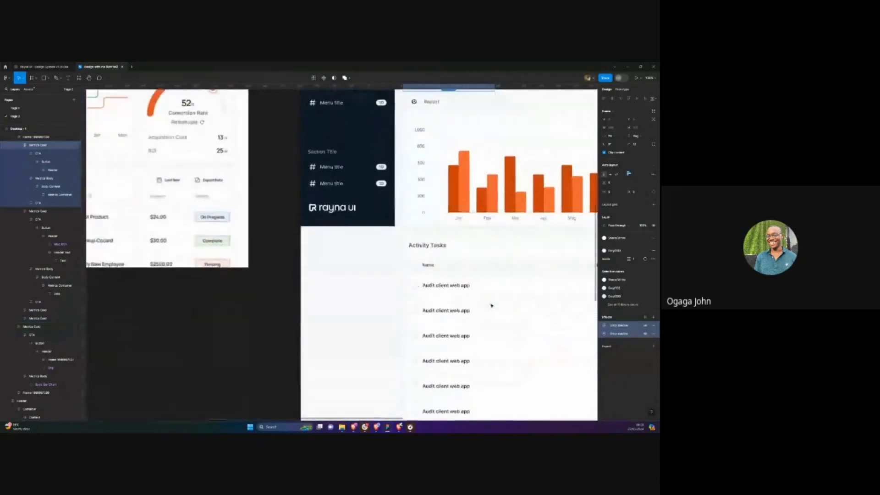
pyautogui.click(422, 278)
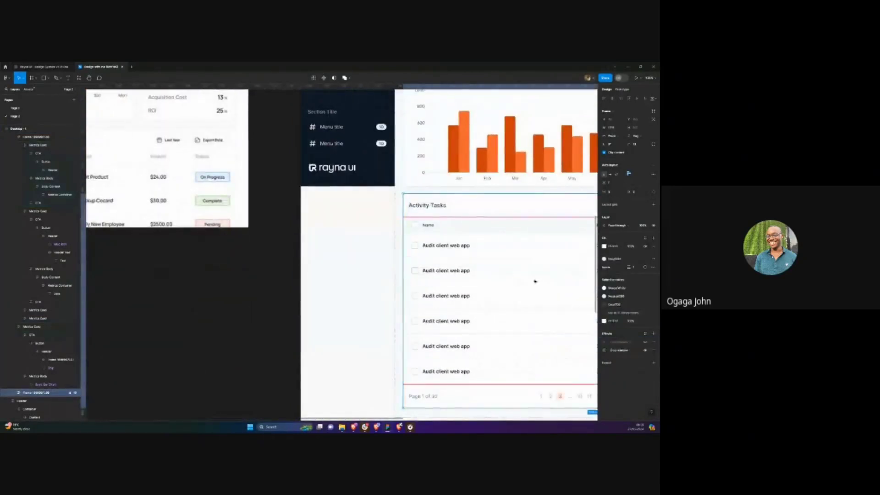
pyautogui.press('Escape')
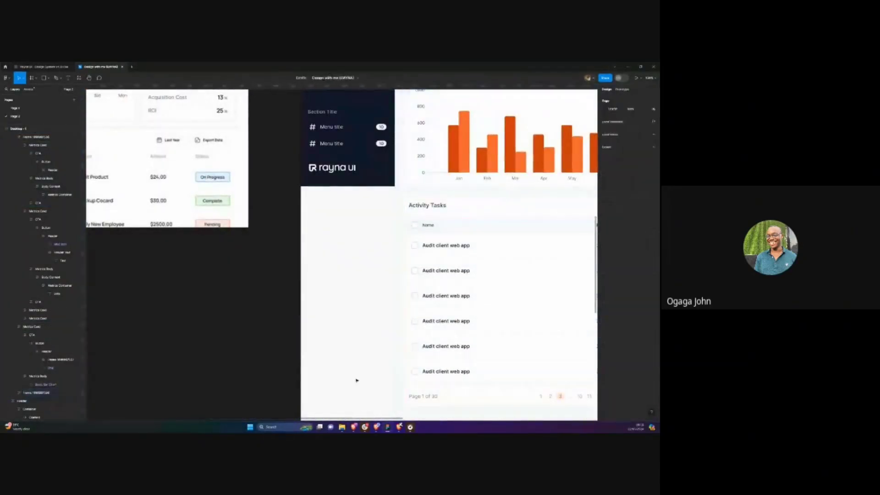
pyautogui.scroll(-2, 356, 379)
pyautogui.scroll(4, 402, 388)
pyautogui.scroll(-4, 407, 379)
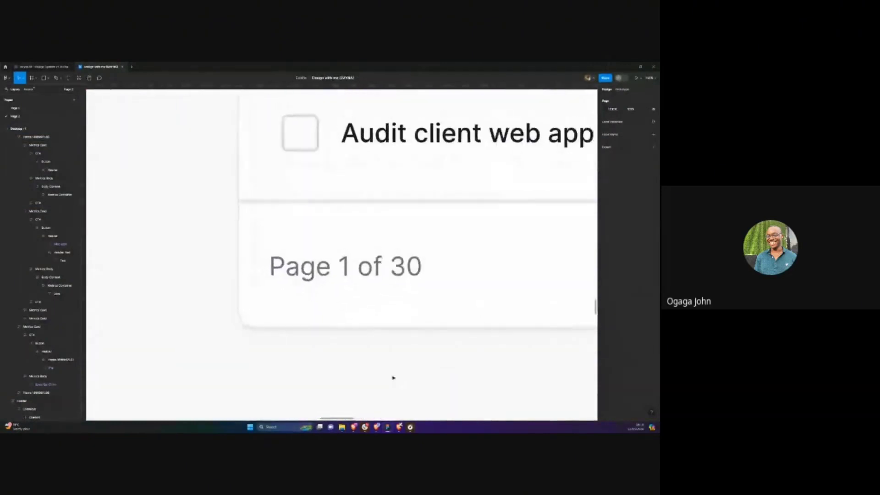
pyautogui.scroll(1, 354, 310)
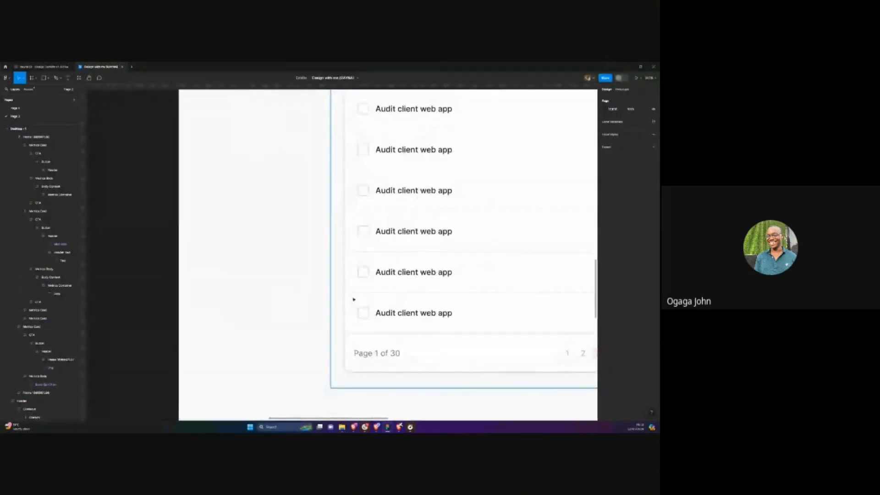
pyautogui.click(353, 299)
pyautogui.click(645, 342)
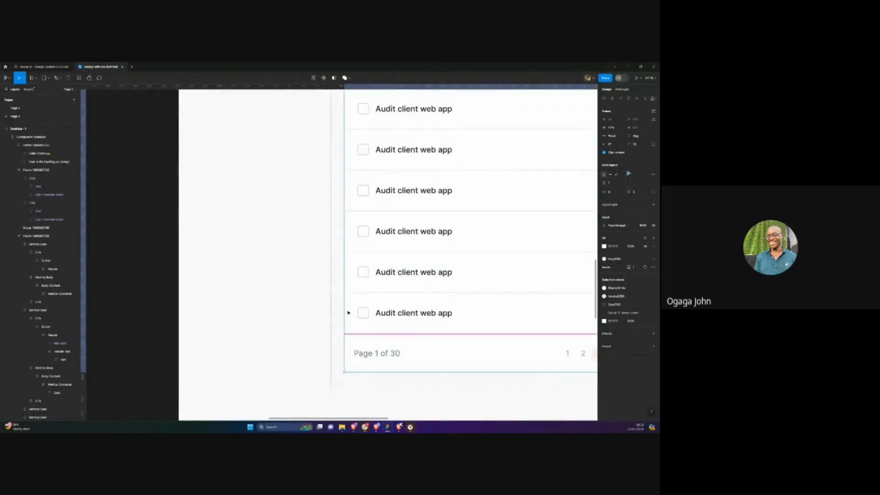
pyautogui.click(374, 298)
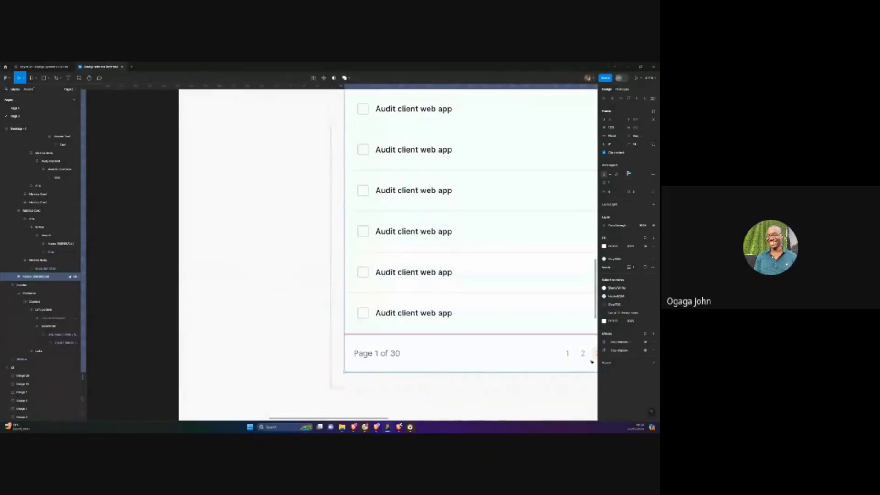
pyautogui.scroll(5, 245, 275)
pyautogui.scroll(-3, 232, 275)
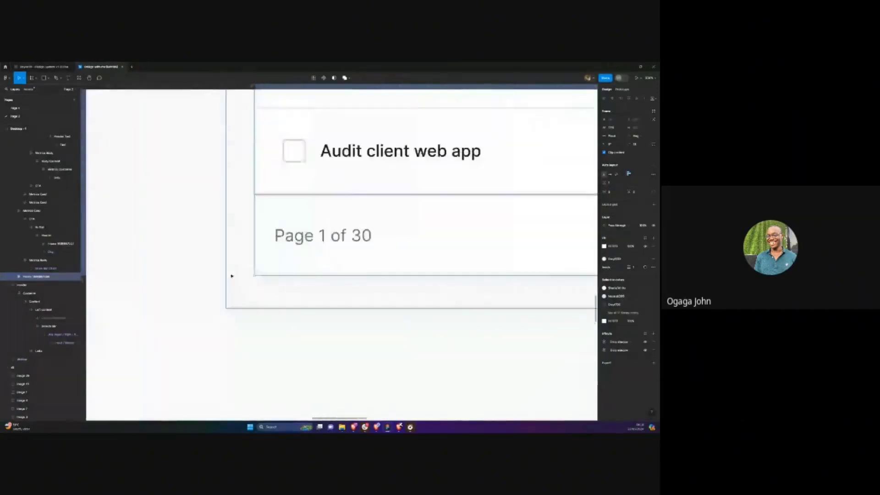
pyautogui.click(207, 262)
# Apply the two copied drop shadows to the black Total profits banner above the metric cards
pyautogui.scroll(-6, 201, 287)
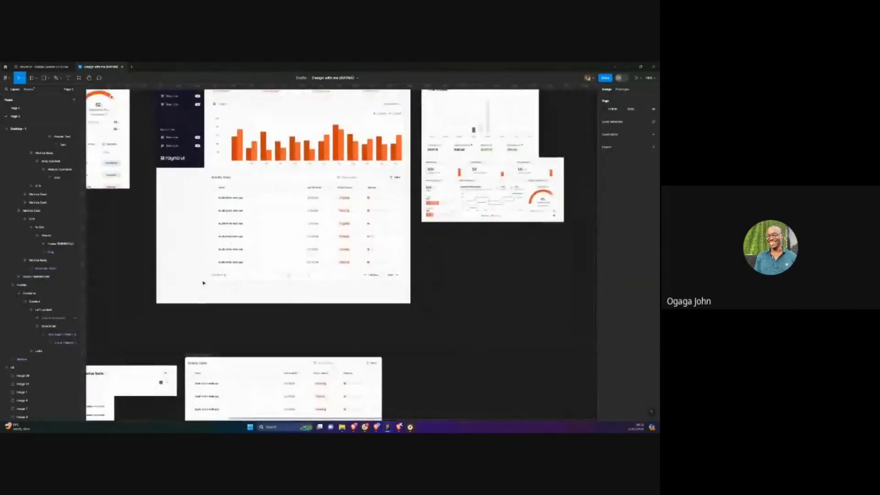
pyautogui.scroll(6, 203, 283)
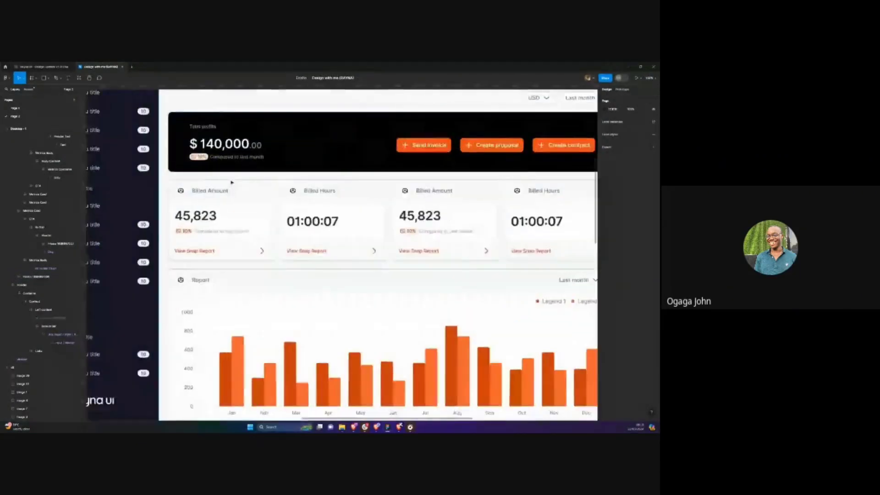
pyautogui.scroll(3, 212, 172)
pyautogui.click(226, 153)
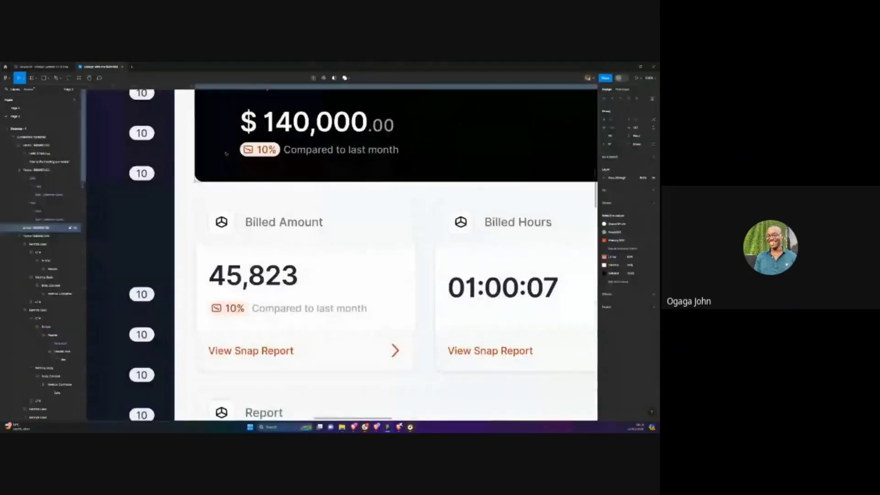
pyautogui.scroll(5, 187, 185)
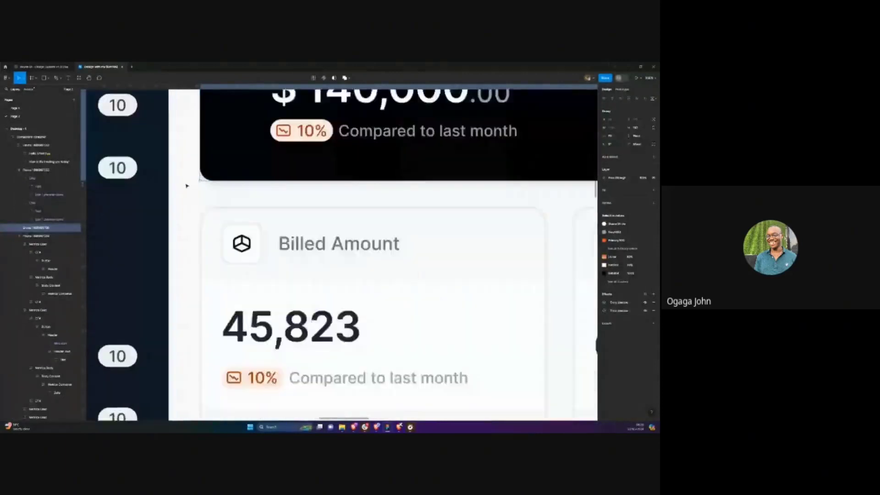
pyautogui.scroll(1, 187, 186)
pyautogui.click(185, 187)
pyautogui.hotkey('shift', '1')
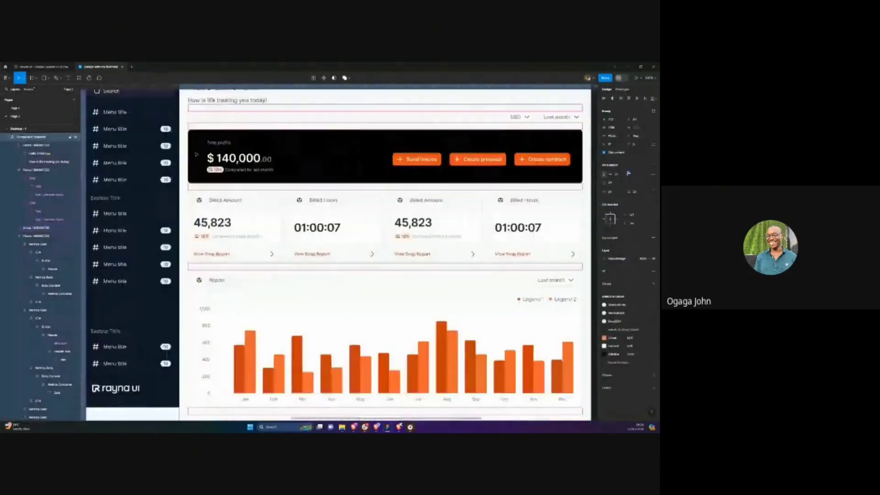
pyautogui.scroll(-3, 201, 150)
pyautogui.press('Escape')
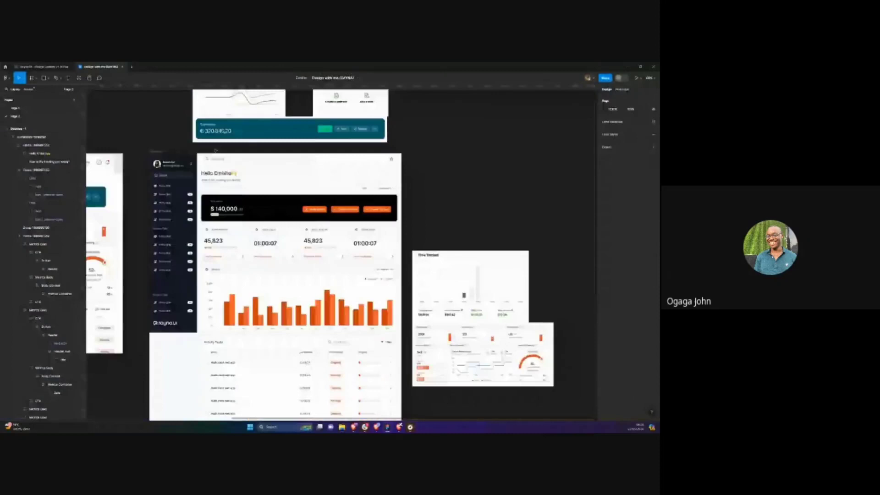
# Move the reference images above and beside the dashboard frame to the empty canvas area below and to its right
pyautogui.scroll(-3, 331, 201)
pyautogui.click(416, 273)
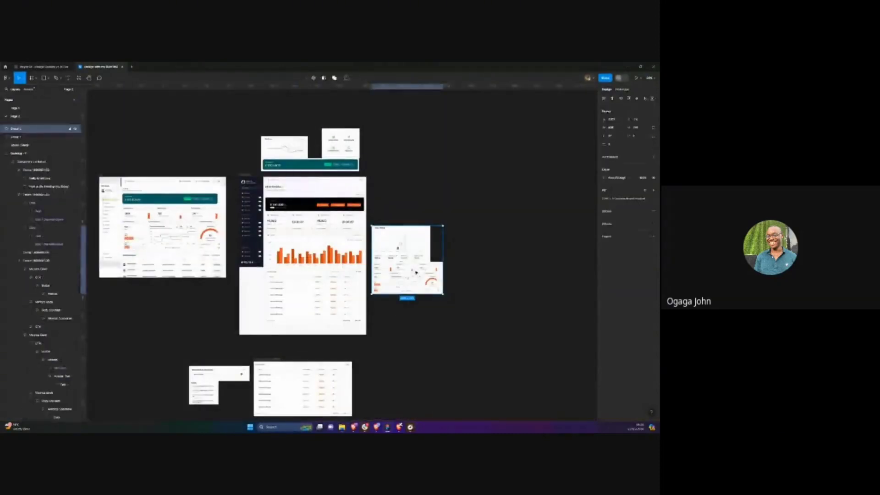
pyautogui.moveTo(416, 272); pyautogui.dragTo(418, 397)
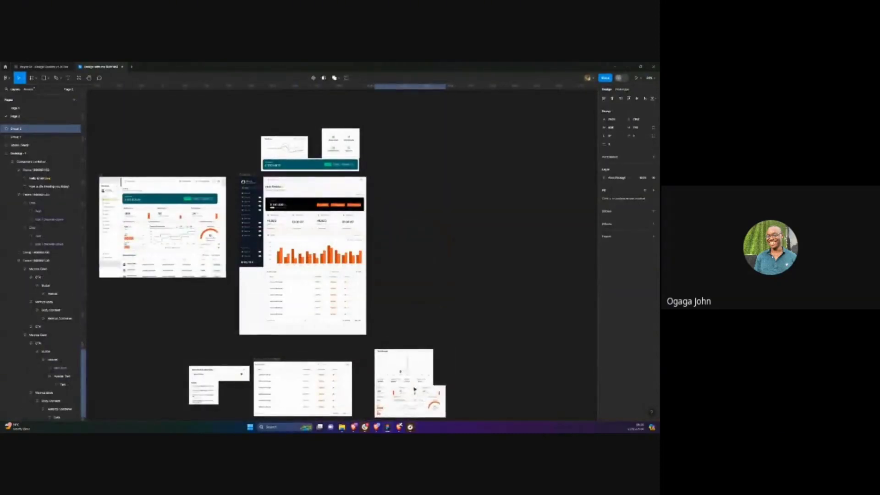
pyautogui.scroll(2, 426, 286)
pyautogui.moveTo(305, 202); pyautogui.dragTo(511, 415)
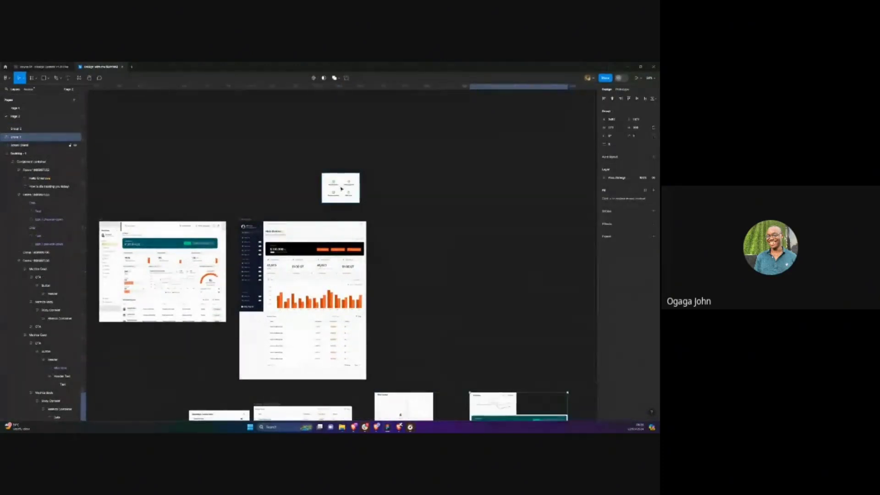
pyautogui.moveTo(342, 194); pyautogui.dragTo(524, 398)
pyautogui.moveTo(252, 219); pyautogui.dragTo(290, 176)
pyautogui.click(291, 177)
# Review the dashboard from the sidebar and header through the banner, metric cards and Report chart to the Activity Tasks table
pyautogui.scroll(5, 330, 198)
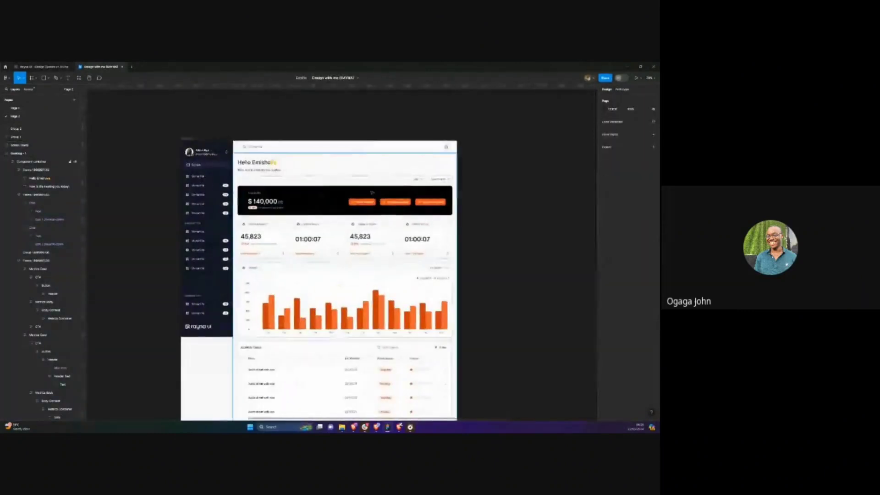
pyautogui.scroll(5, 330, 199)
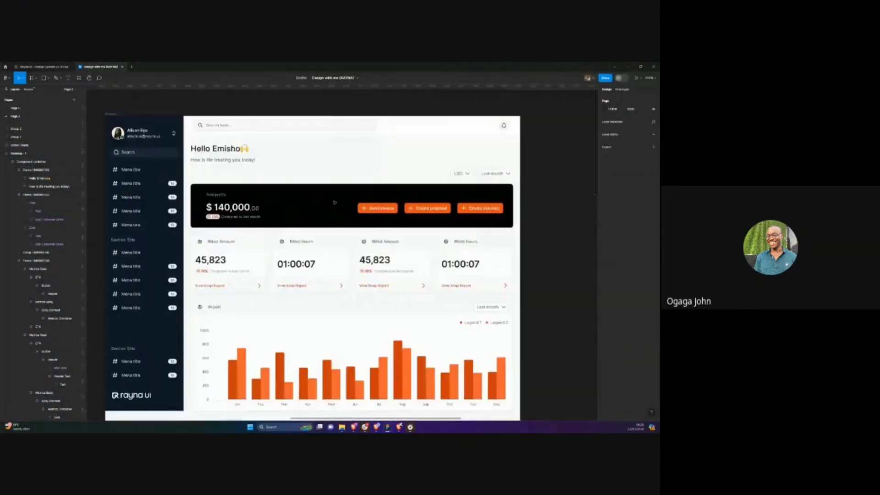
pyautogui.hscroll(-1, 335, 198)
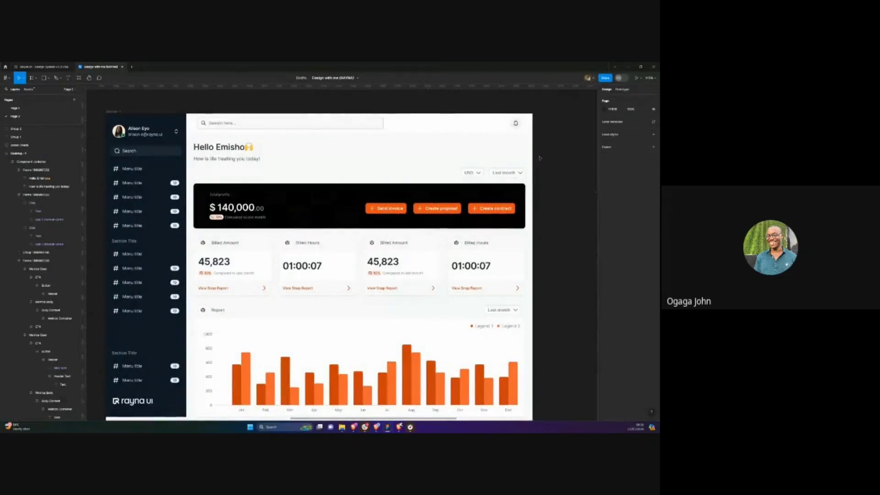
pyautogui.scroll(1, 543, 157)
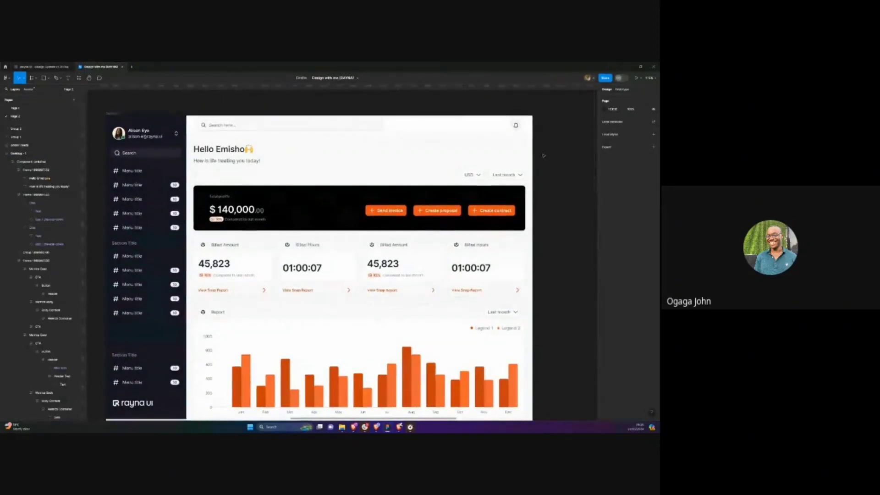
pyautogui.scroll(1, 543, 156)
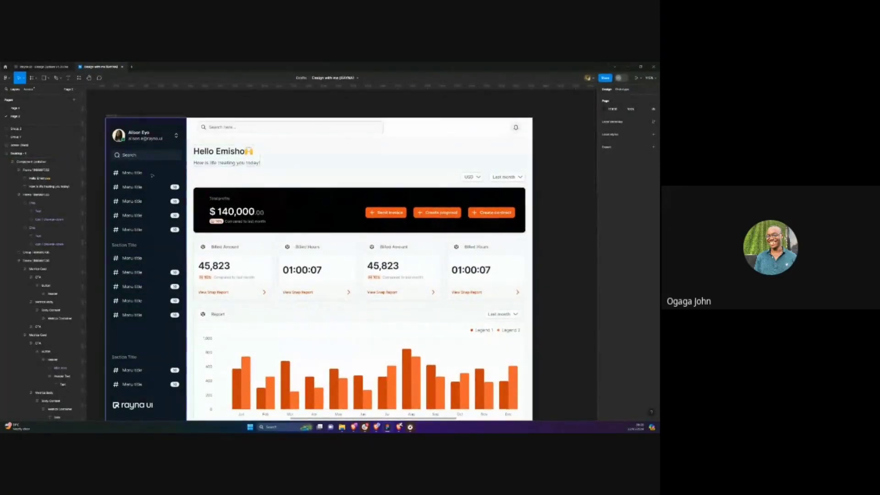
pyautogui.scroll(-1, 155, 186)
pyautogui.scroll(-1, 155, 186)
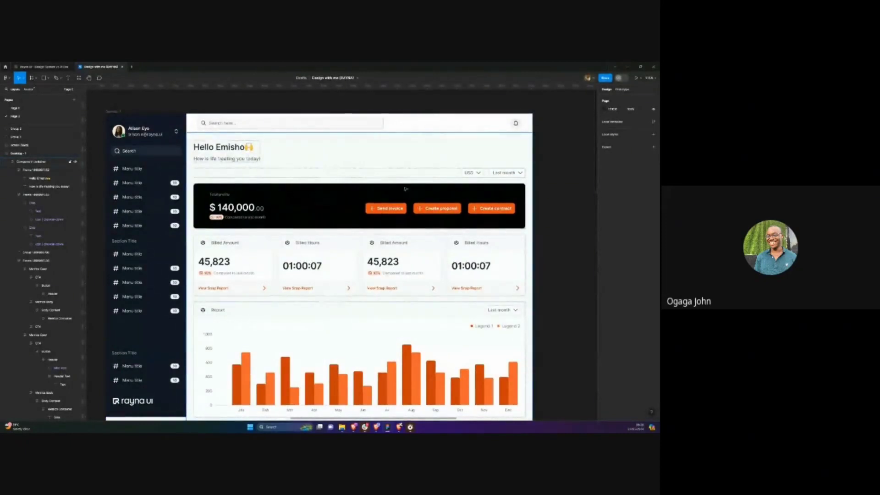
pyautogui.scroll(-3, 351, 215)
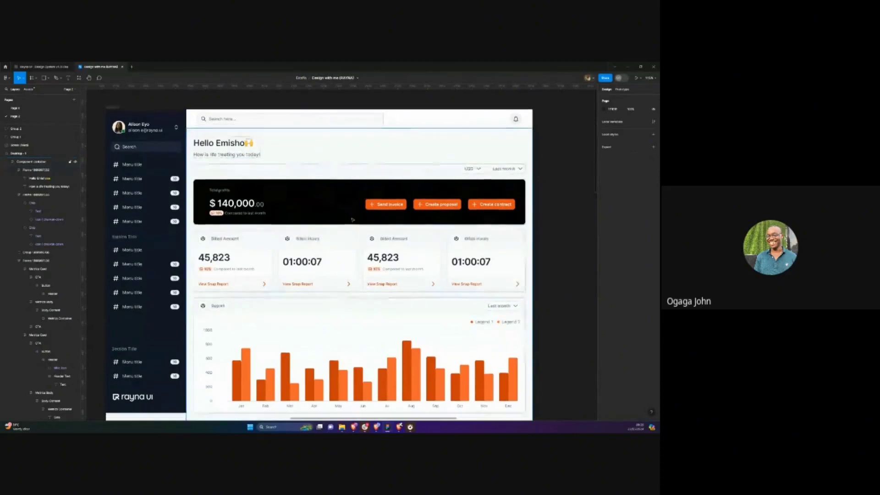
pyautogui.scroll(-3, 353, 220)
pyautogui.scroll(3, 353, 220)
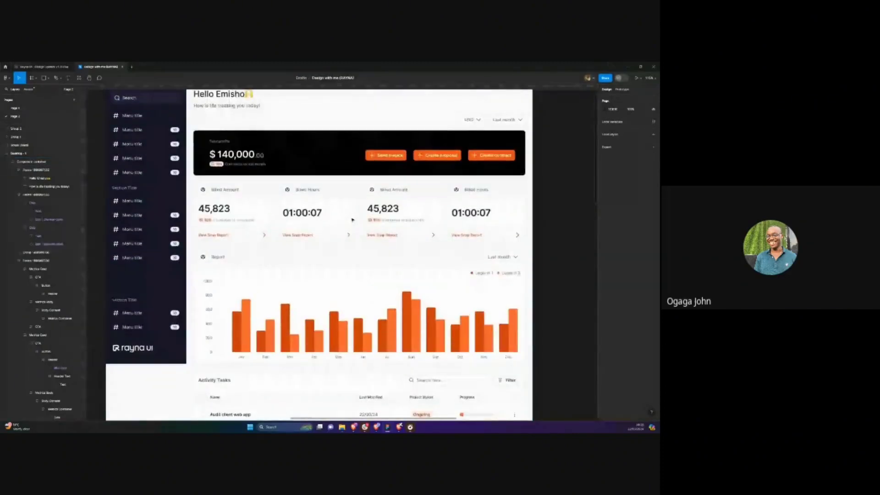
pyautogui.scroll(1, 352, 220)
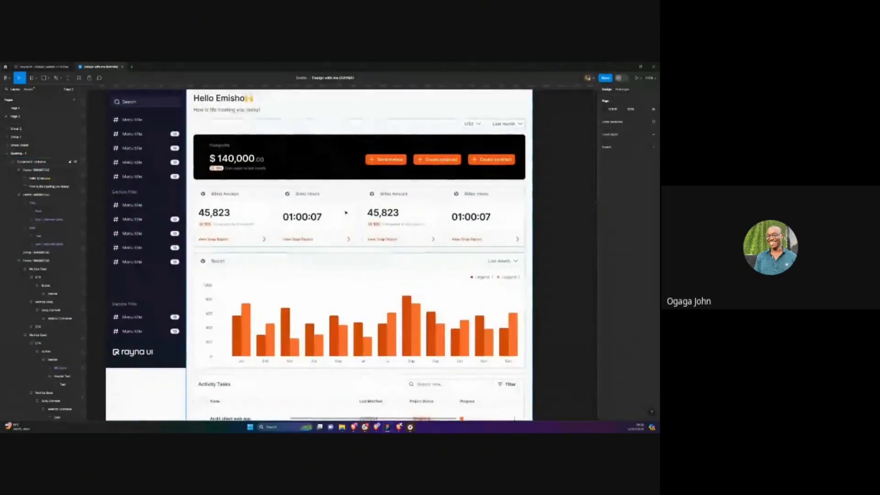
pyautogui.scroll(2, 346, 212)
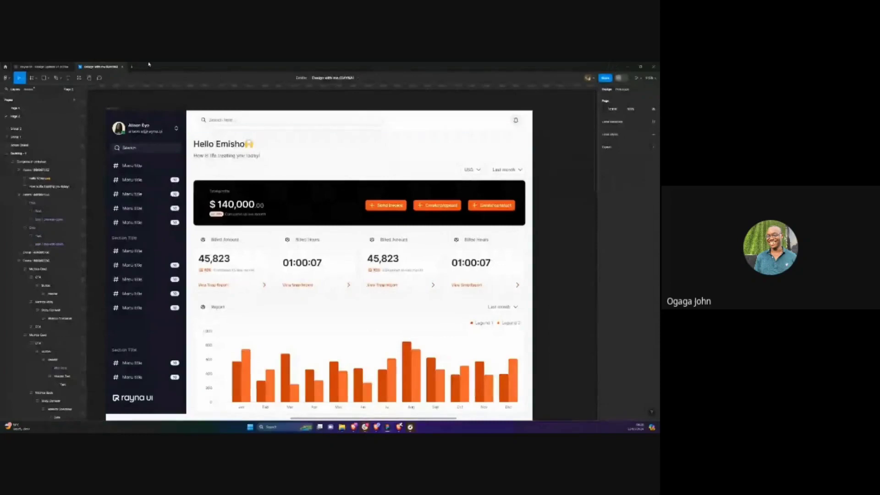
# Switch to the Rayna UI Design System file and open its Shadows & Blurs foundation page
pyautogui.click(57, 70)
pyautogui.keyDown('ctrl'); pyautogui.scroll(-8, 215, 146); pyautogui.keyUp('ctrl')
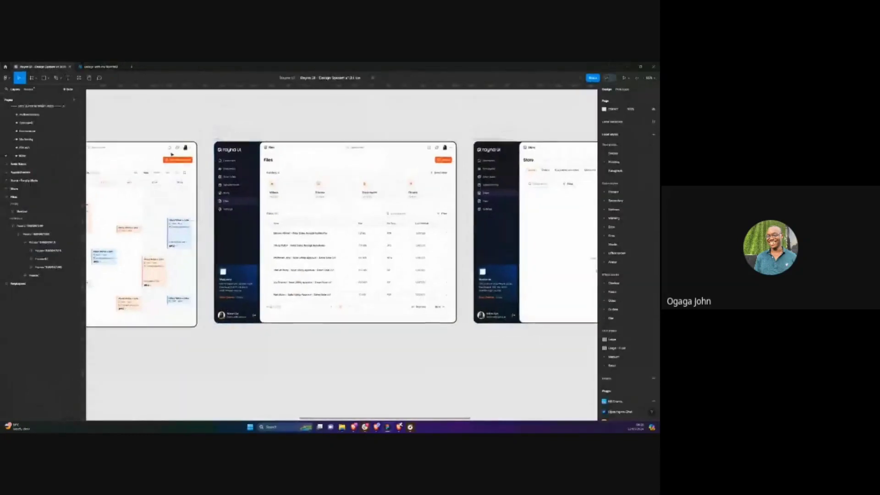
pyautogui.hotkey('shift', '1')
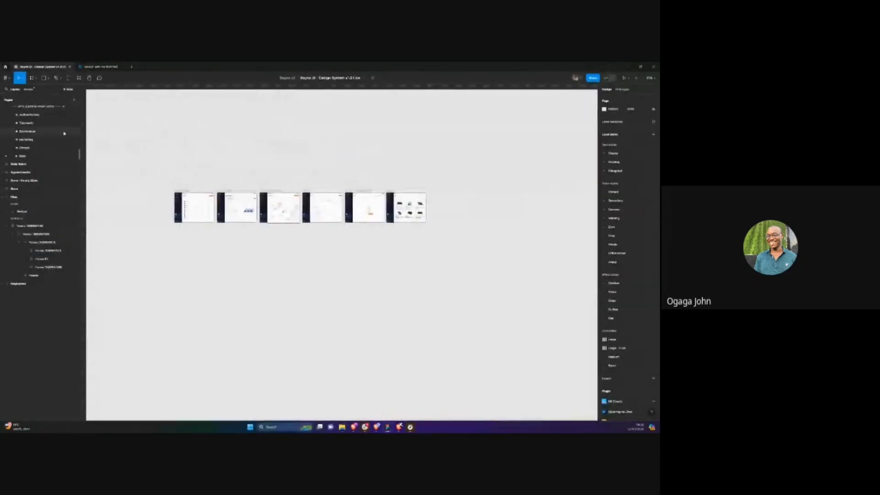
pyautogui.scroll(-3, 54, 142)
pyautogui.scroll(5, 53, 137)
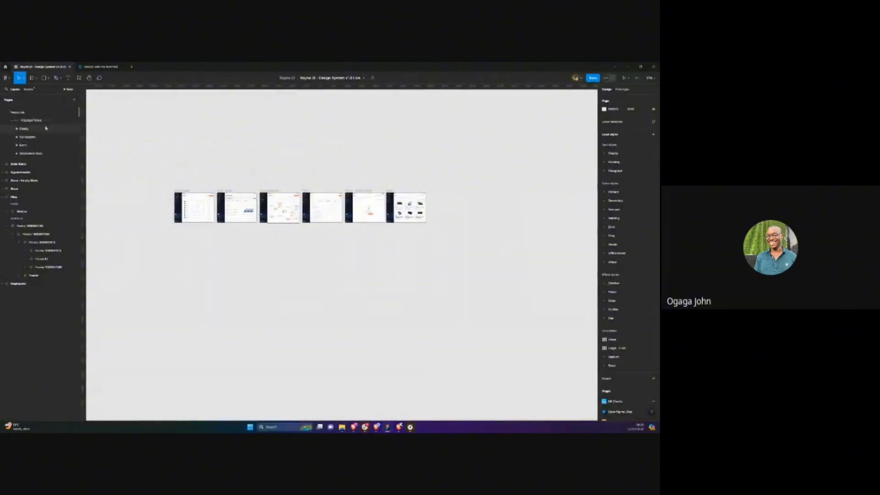
pyautogui.scroll(-2, 56, 133)
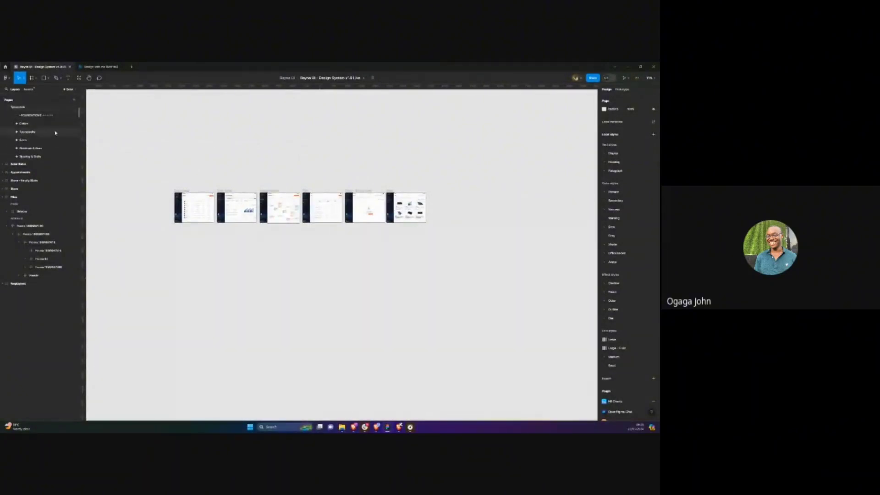
pyautogui.scroll(-2, 53, 130)
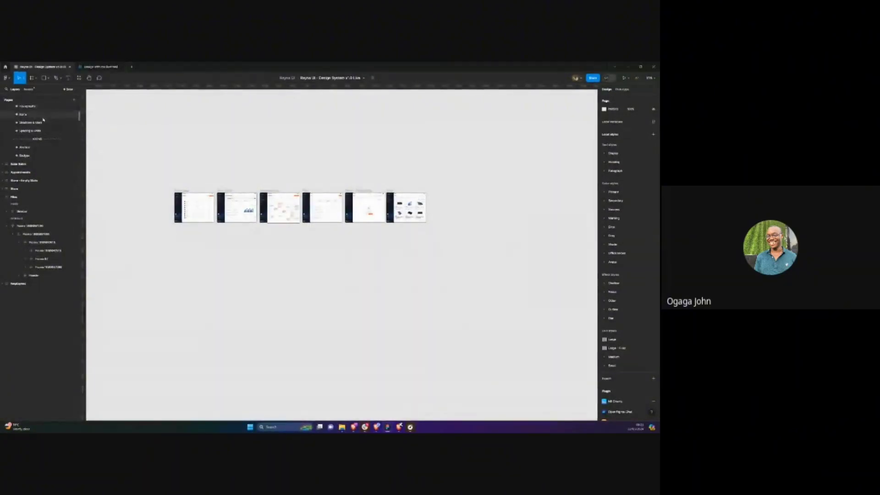
pyautogui.scroll(2, 44, 147)
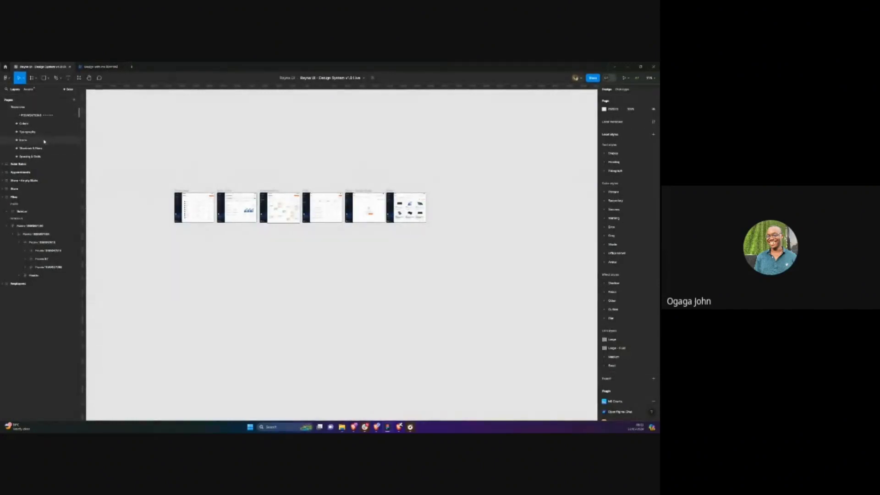
pyautogui.click(44, 147)
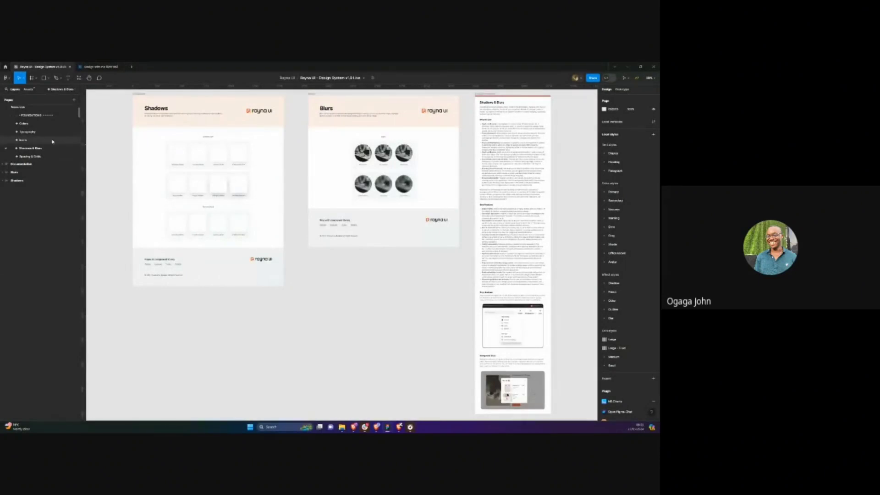
# View the design system's Empty States page and return to the dashboard file to look over the frame
pyautogui.scroll(-3, 53, 141)
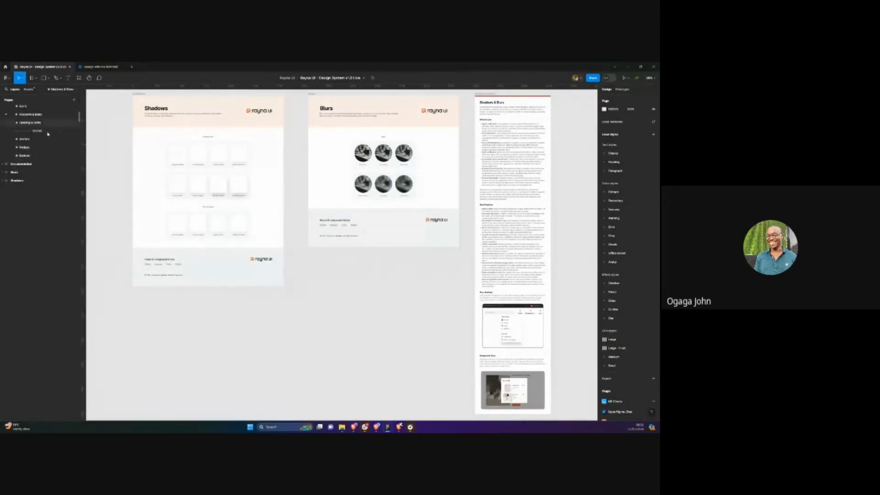
pyautogui.scroll(-4, 47, 134)
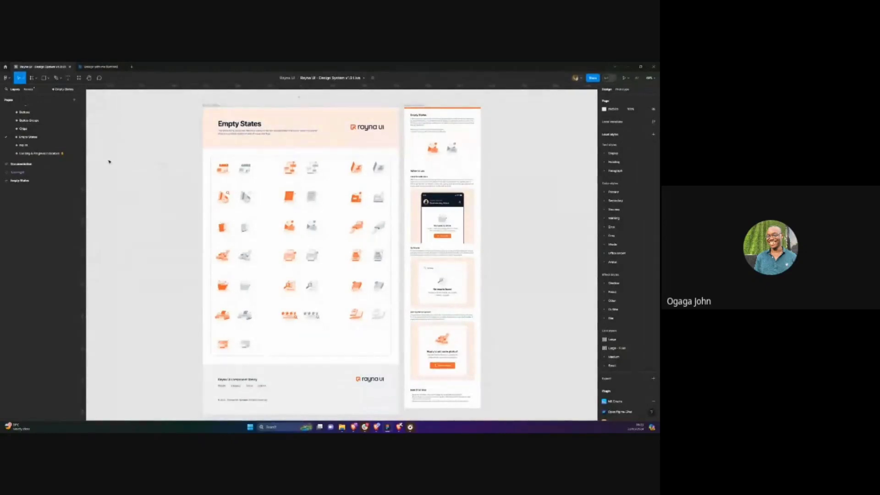
pyautogui.scroll(-2, 52, 143)
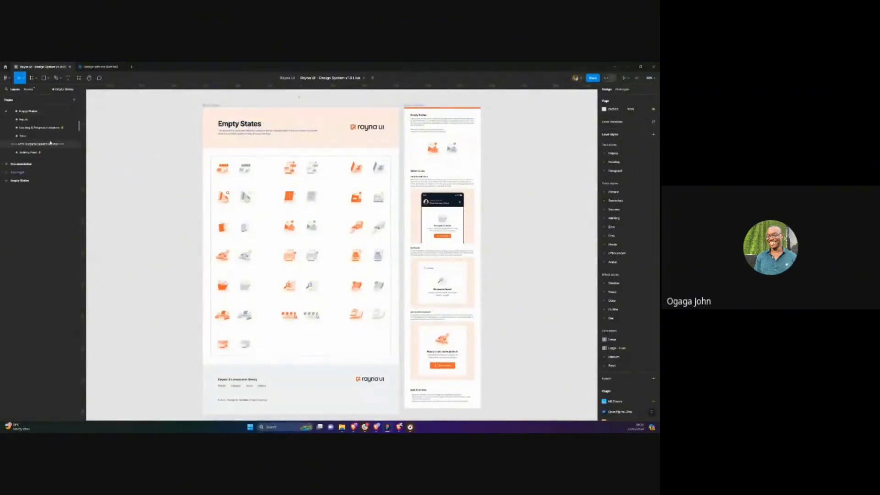
pyautogui.scroll(5, 50, 143)
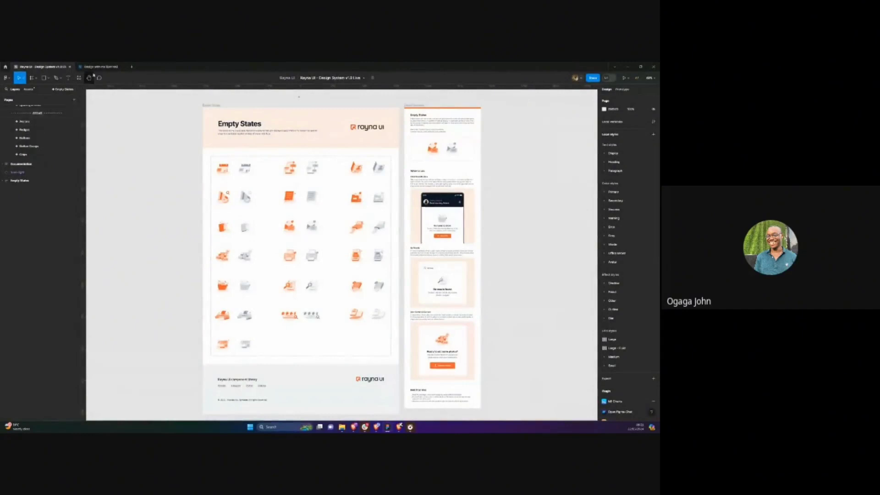
pyautogui.click(98, 66)
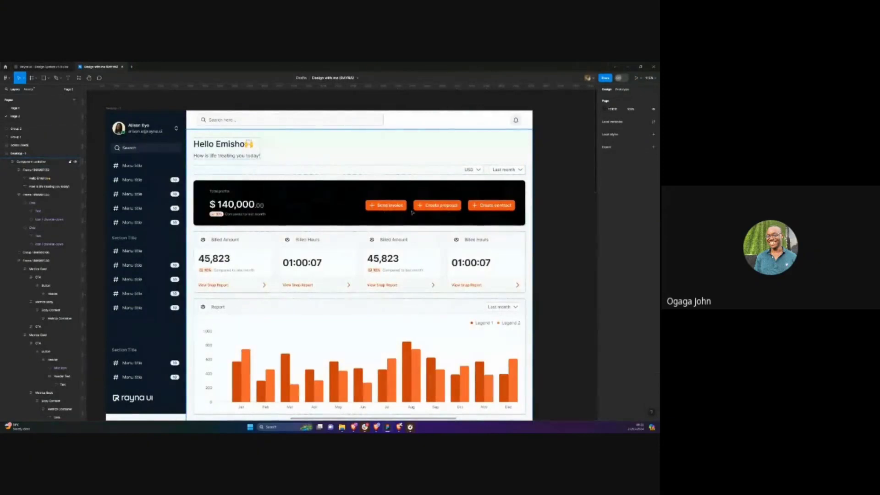
pyautogui.scroll(-3, 412, 212)
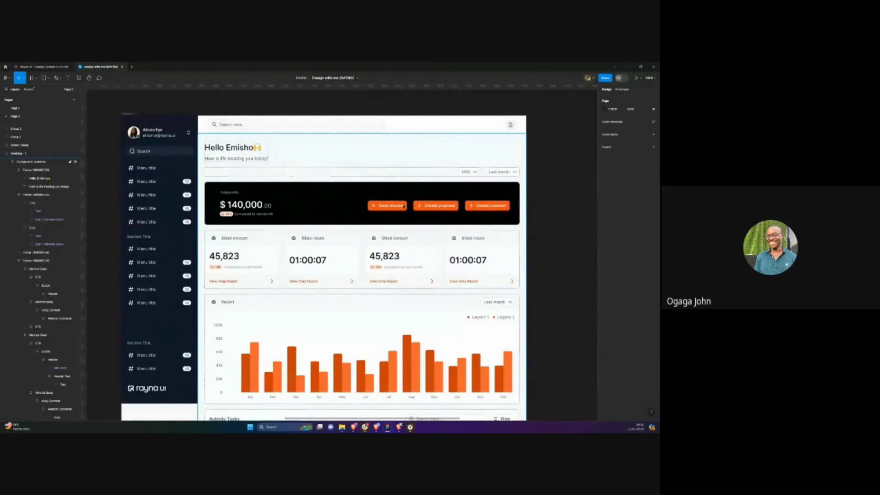
# Open the design system's Buttons page and examine the button variants and the mobile app store badges
pyautogui.click(44, 67)
pyautogui.scroll(3, 58, 138)
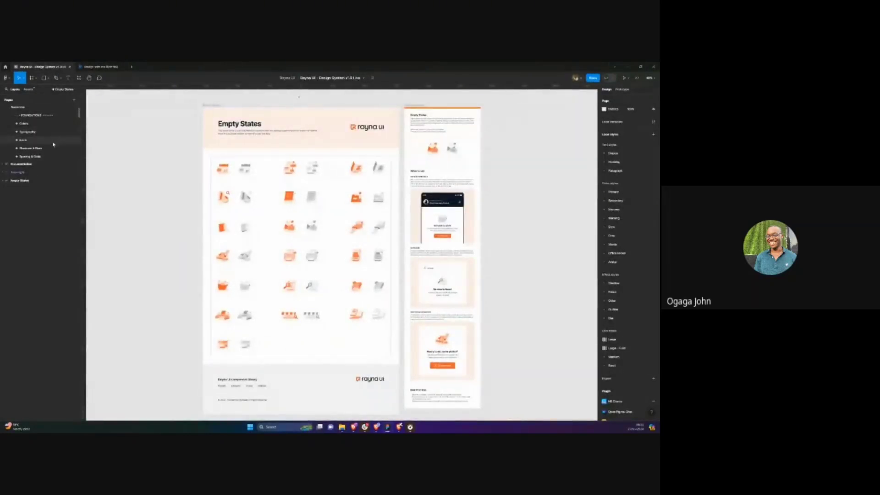
pyautogui.scroll(-3, 46, 144)
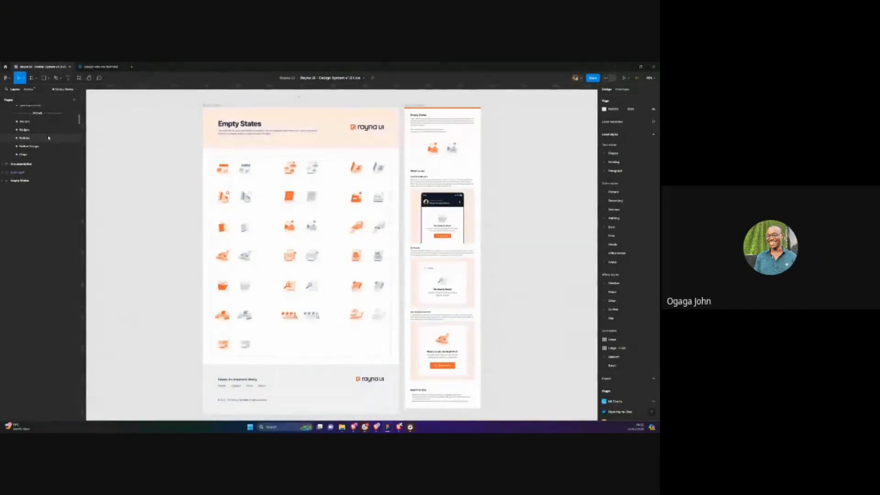
pyautogui.click(24, 137)
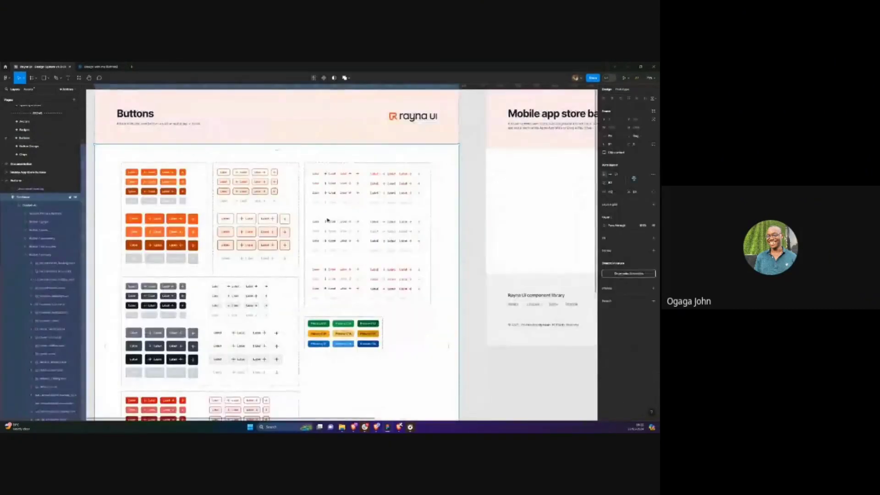
pyautogui.hotkey('shift', '1')
pyautogui.click(206, 226)
pyautogui.scroll(-2, 206, 229)
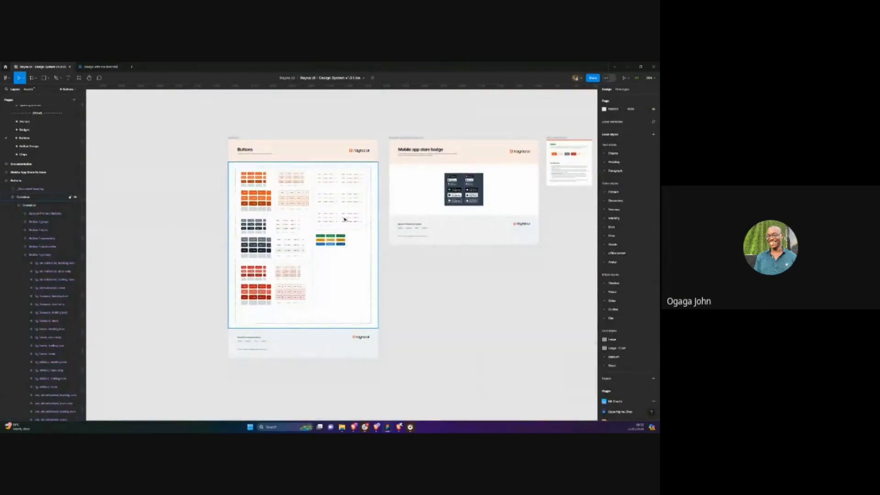
pyautogui.scroll(5, 293, 200)
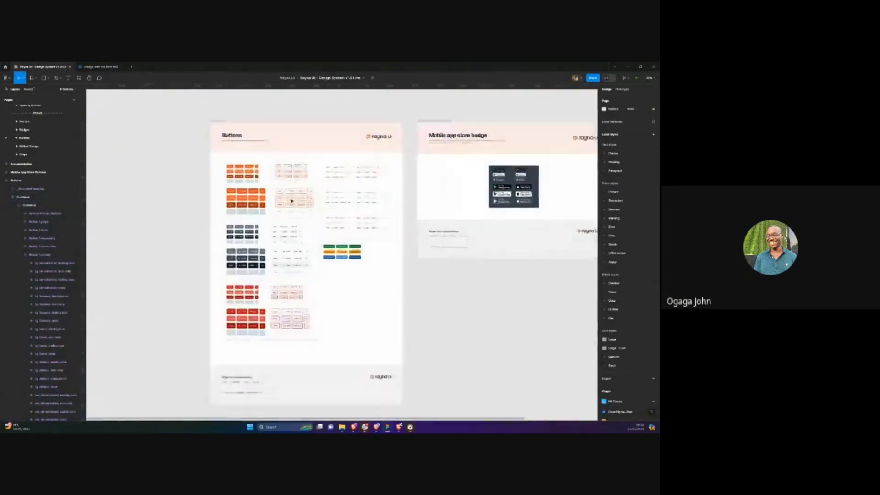
pyautogui.scroll(2, 236, 189)
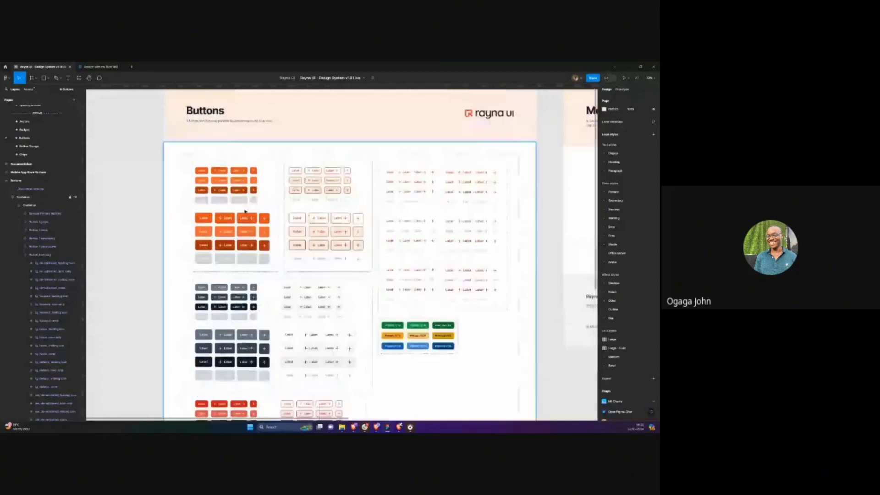
pyautogui.scroll(1, 275, 192)
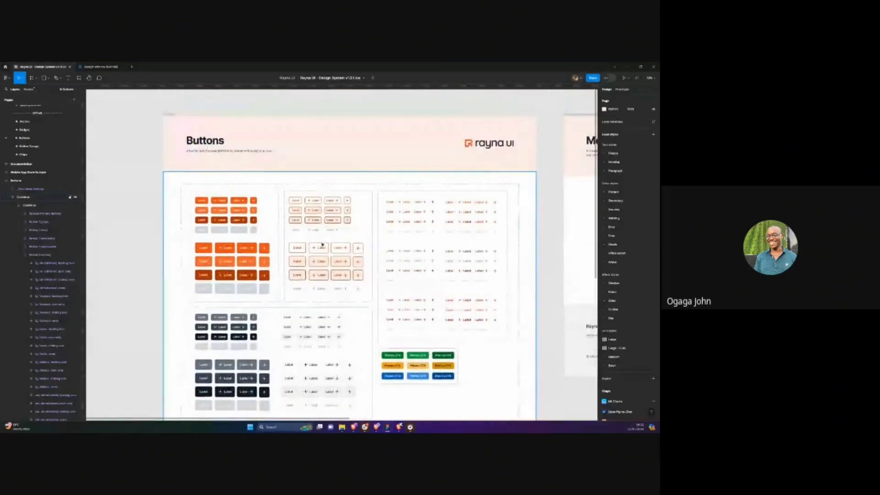
pyautogui.scroll(2, 225, 227)
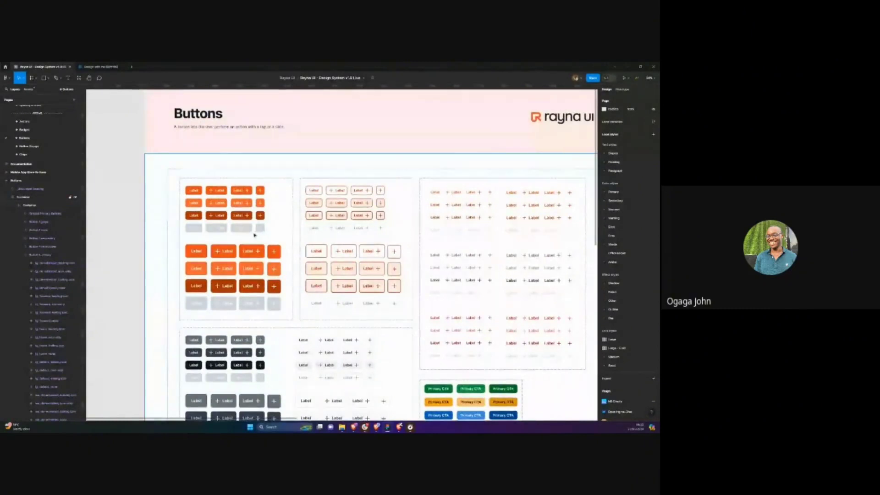
pyautogui.scroll(-5, 254, 235)
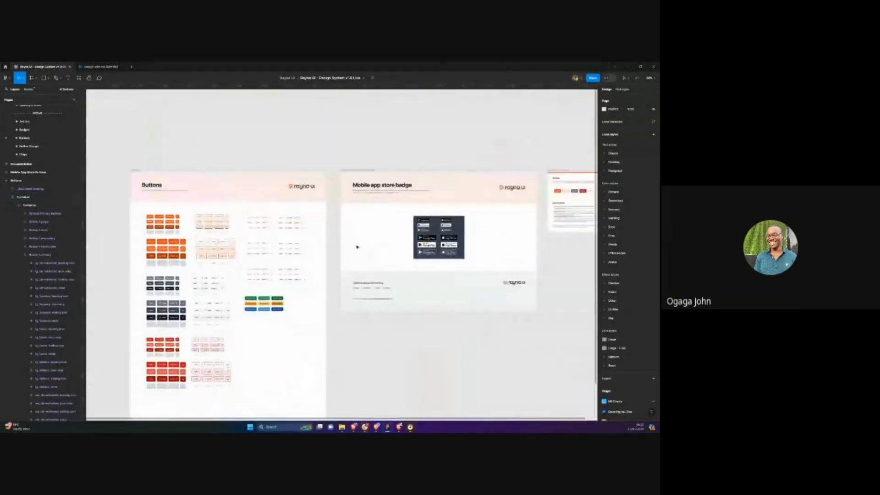
# Read the Best Practices in the Buttons documentation and open the Inputs page to view the input field variants
pyautogui.hscroll(5, 357, 247)
pyautogui.scroll(5, 460, 206)
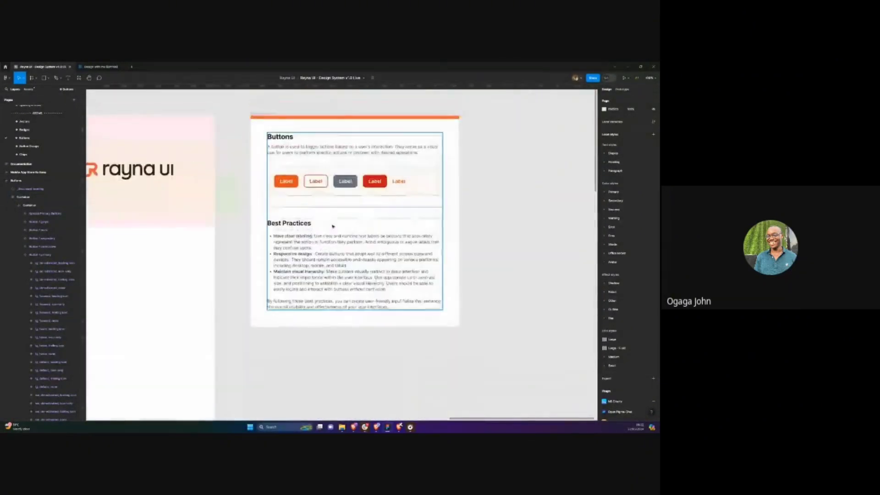
pyautogui.click(379, 290)
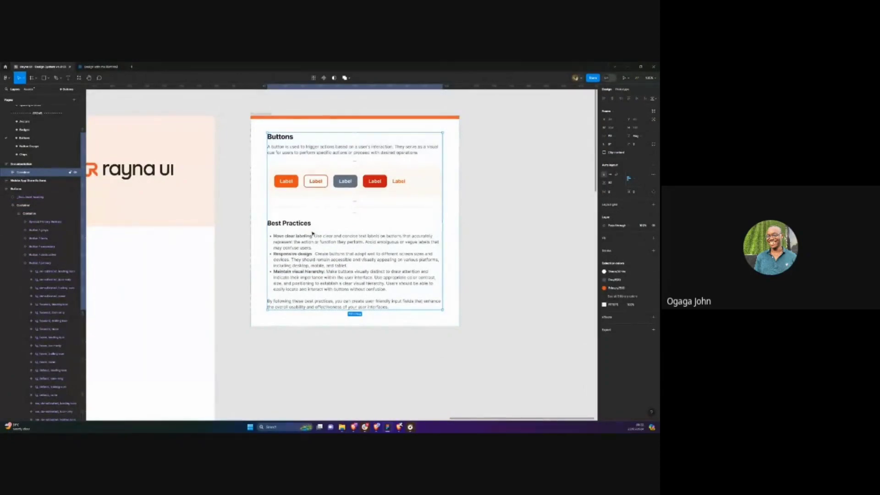
pyautogui.click(246, 195)
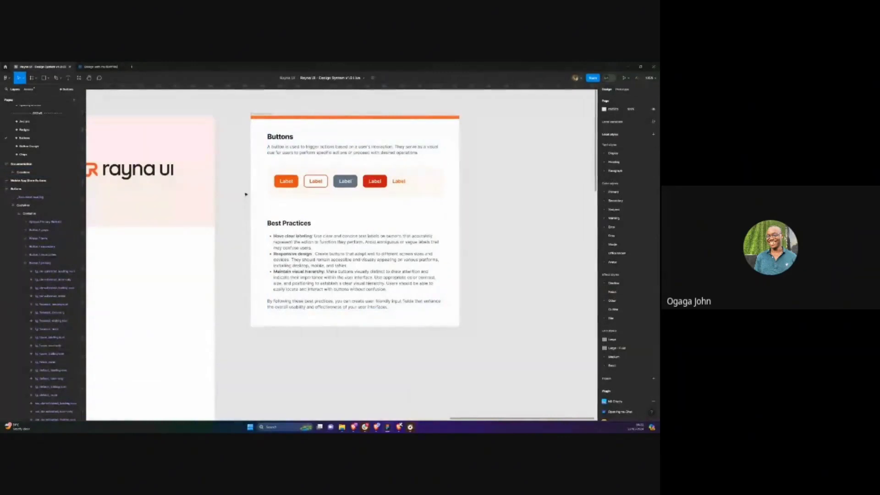
pyautogui.scroll(-2, 58, 146)
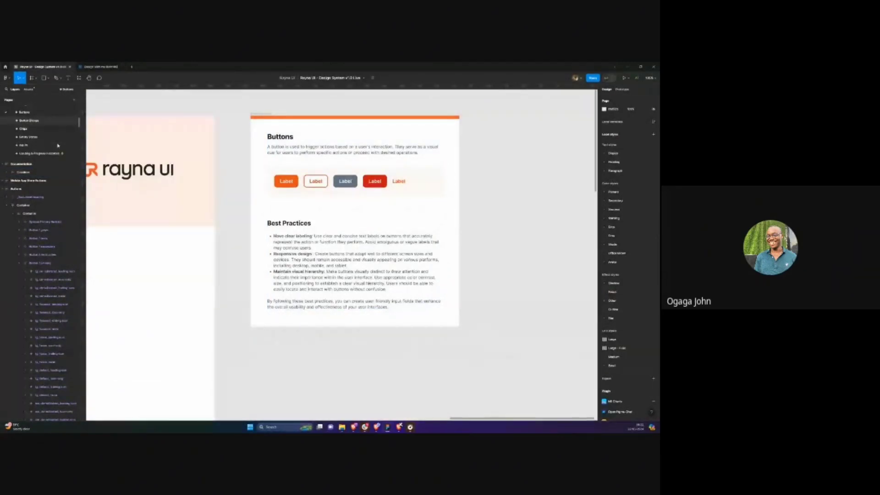
pyautogui.click(58, 145)
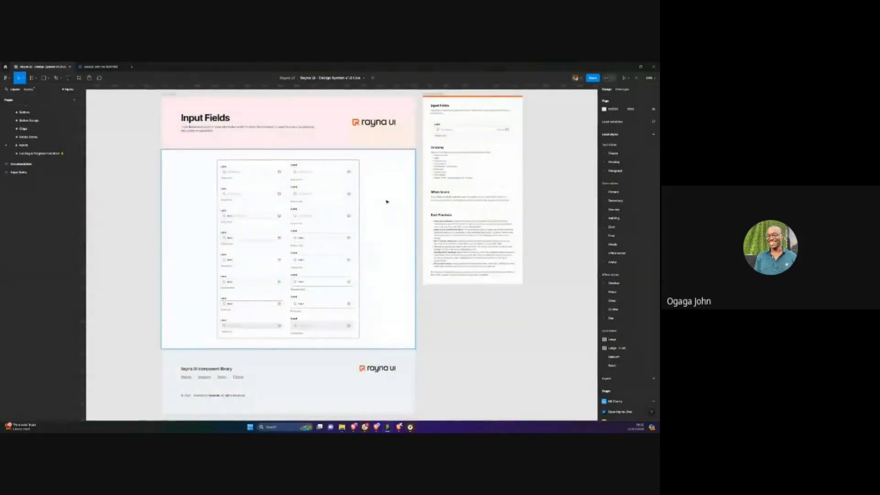
# Open the Colors page and survey the Neutral, Semantics, Secondary and Primary color palettes
pyautogui.moveTo(52, 146); pyautogui.dragTo(49, 124)
pyautogui.click(49, 123)
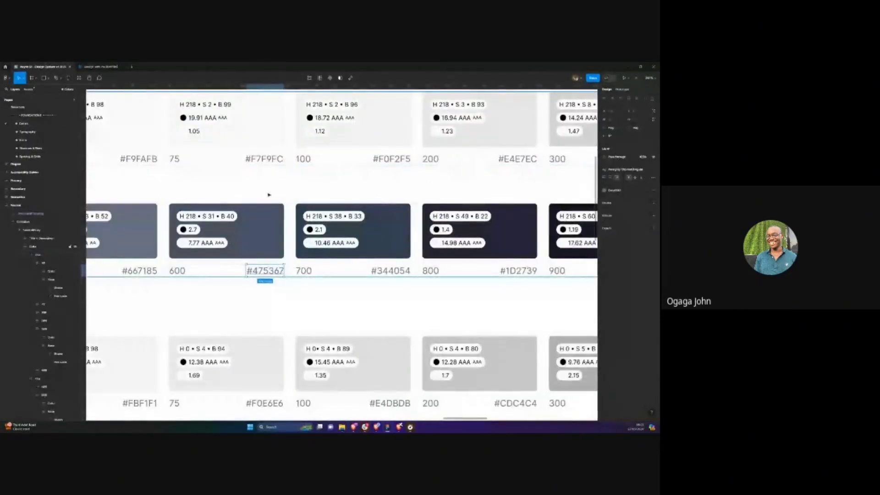
pyautogui.scroll(-10, 276, 112)
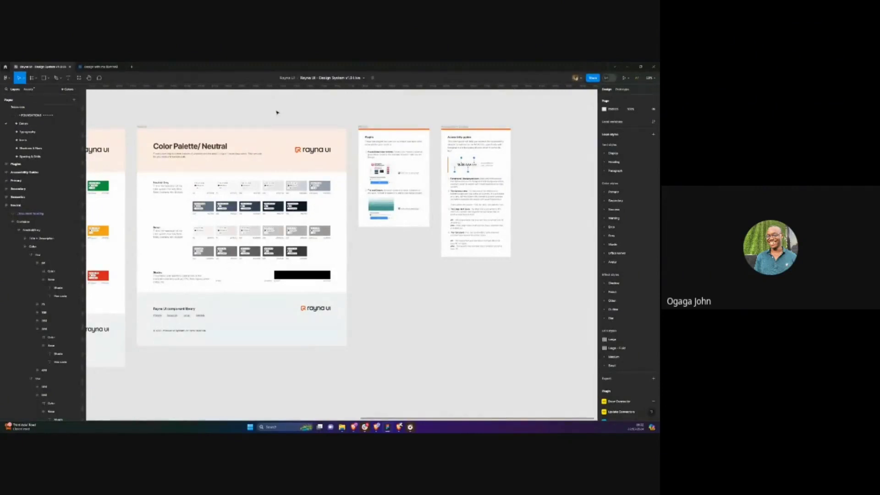
pyautogui.hscroll(-5, 276, 112)
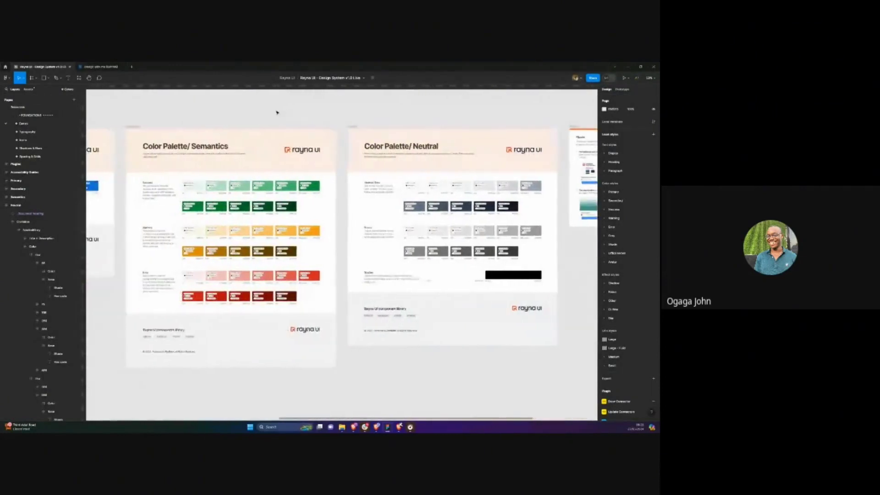
pyautogui.hscroll(-5, 265, 123)
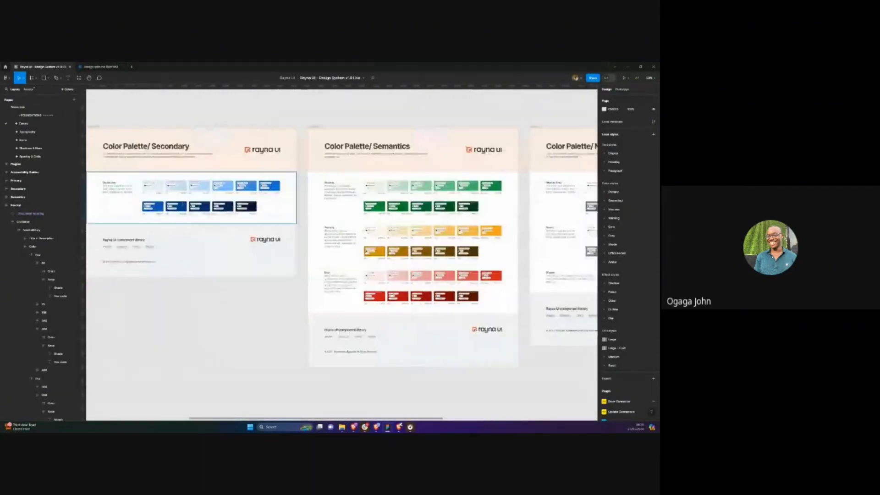
pyautogui.scroll(-3, 173, 198)
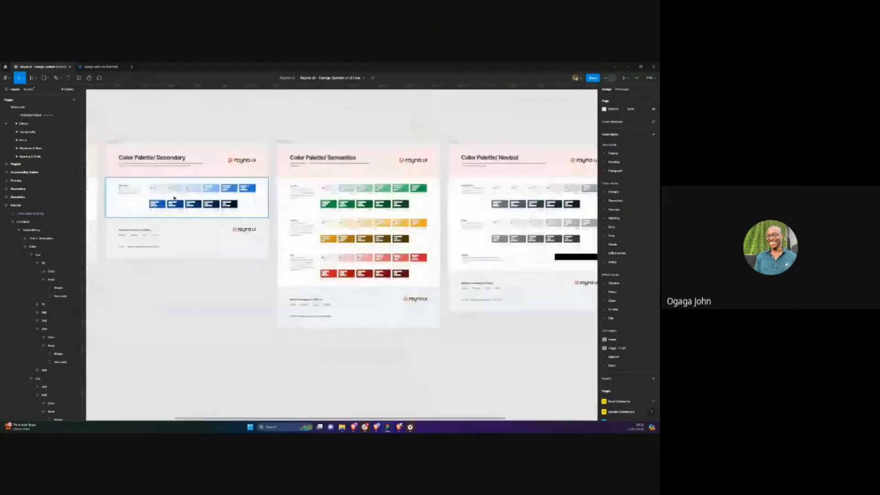
pyautogui.hscroll(-3, 173, 209)
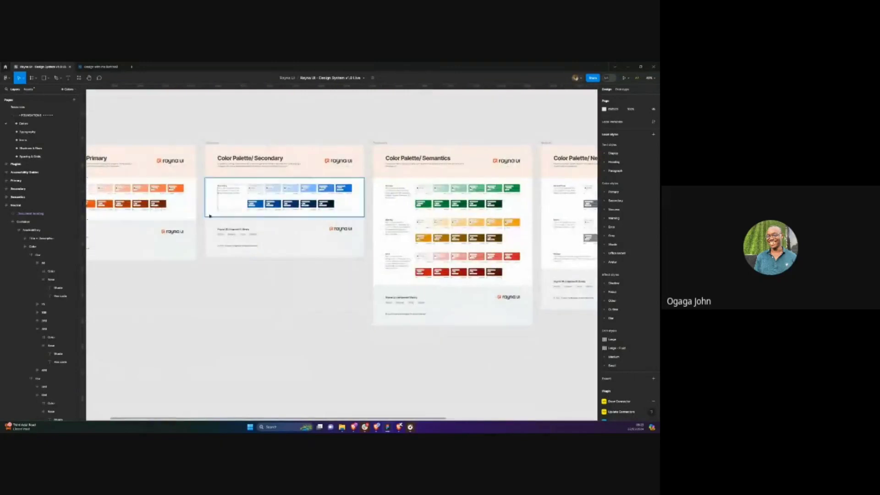
# Examine the Neutral/Grey and Brown swatches of the Neutral color palette up close
pyautogui.hscroll(4, 253, 214)
pyautogui.hotkey('shift', '0')
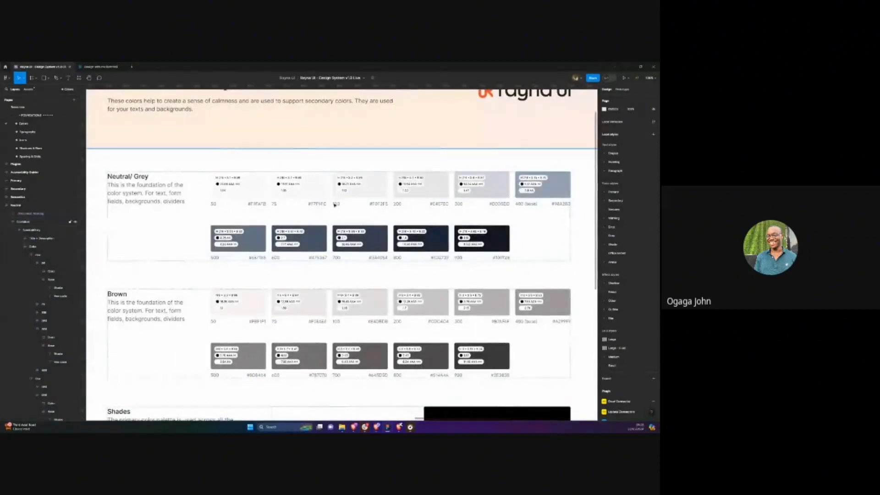
pyautogui.scroll(2, 342, 201)
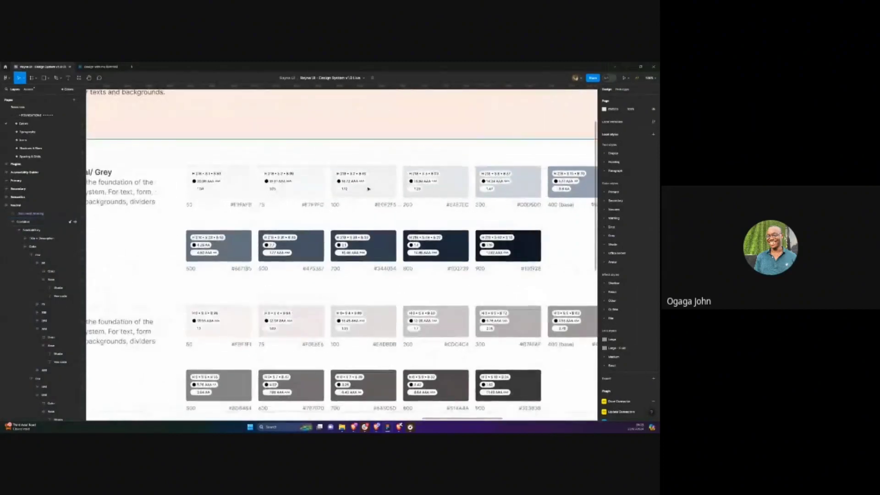
# Copy the Neutral/Grey palette from the design system and paste it onto a new page in the Design with me (RAYNA) file
pyautogui.hscroll(3, 429, 186)
pyautogui.hscroll(1, 431, 186)
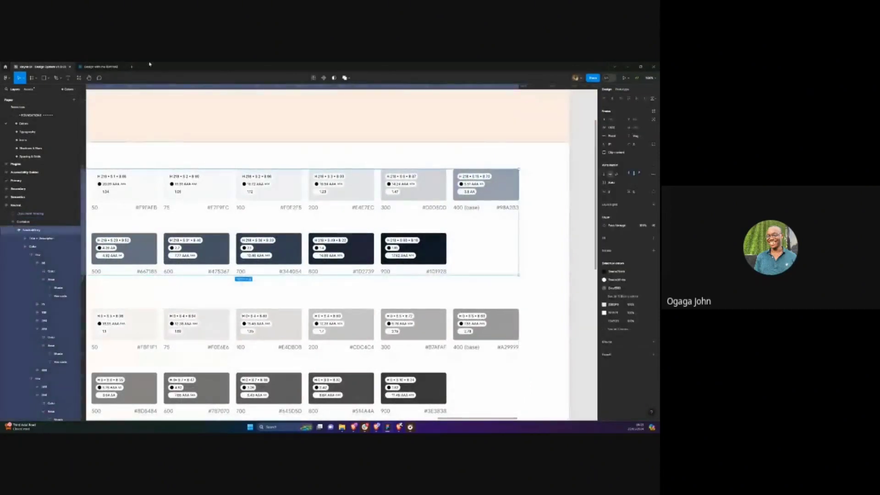
pyautogui.click(98, 67)
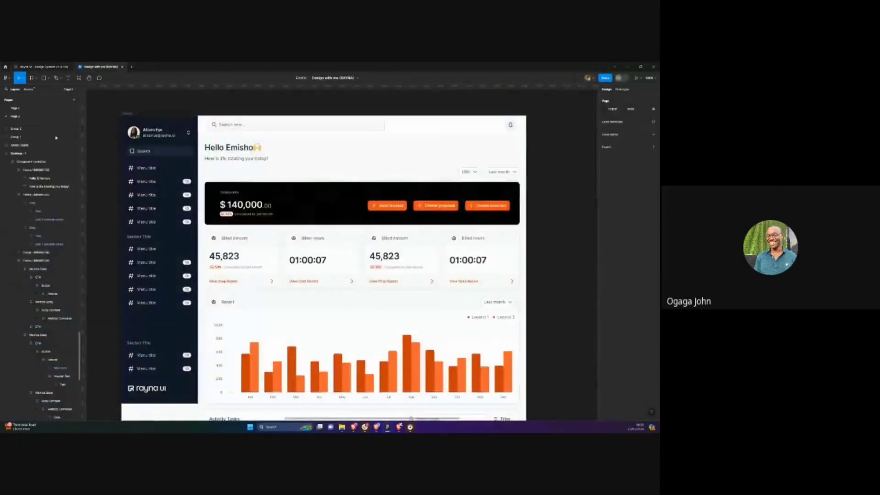
pyautogui.click(74, 99)
pyautogui.press('Return')
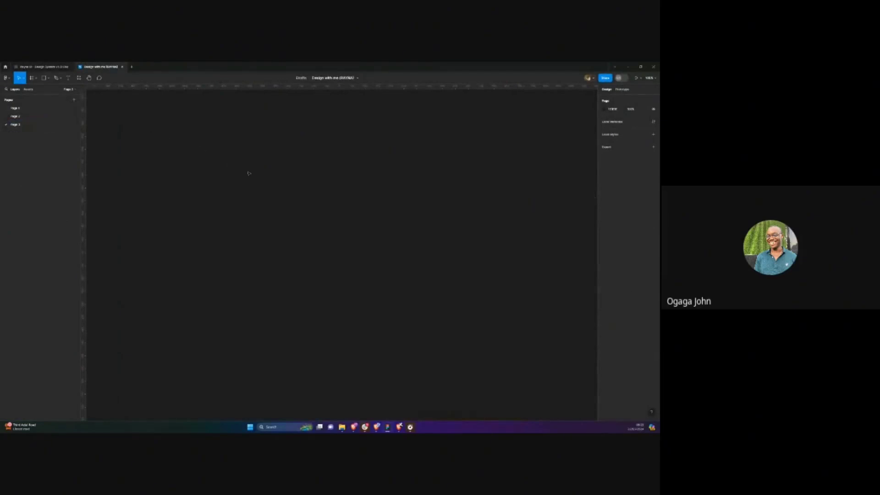
pyautogui.hotkey('ctrl', 'v')
pyautogui.hscroll(3, 297, 192)
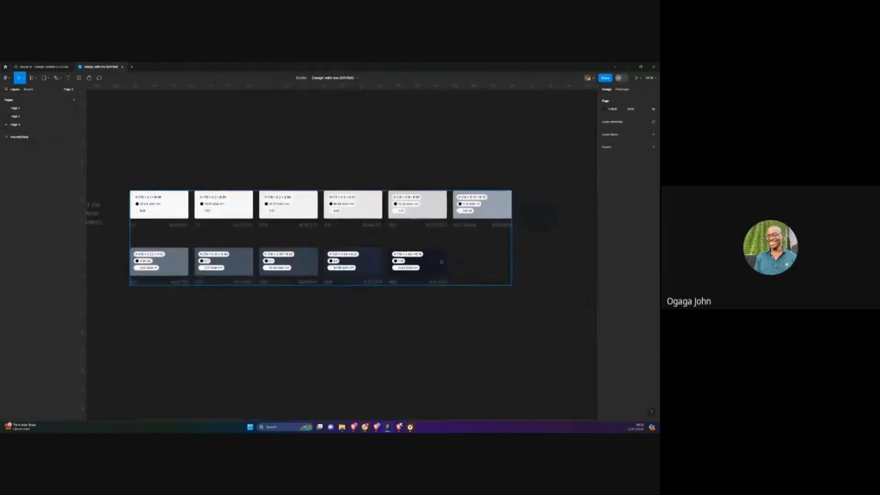
# Detach the color style from the 900 swatch and view its fill color as HSB values
pyautogui.keyDown('ctrl'); pyautogui.click(417, 261); pyautogui.keyUp('ctrl')
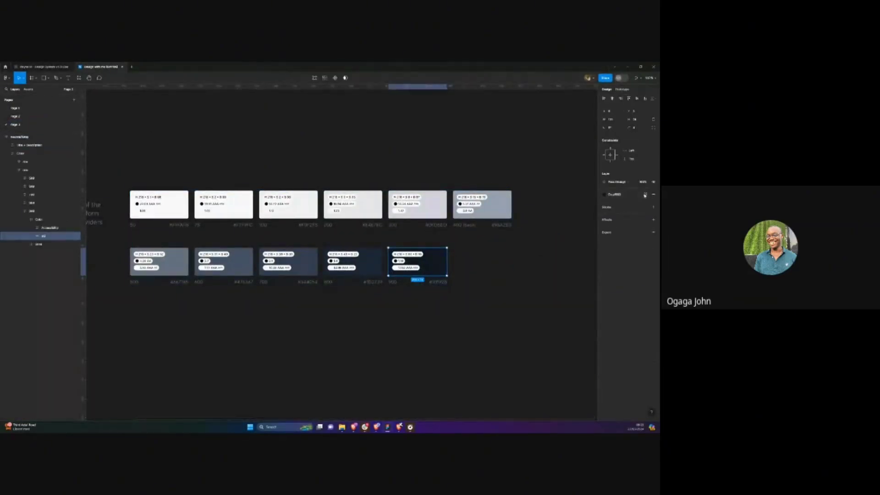
pyautogui.click(628, 196)
pyautogui.click(605, 202)
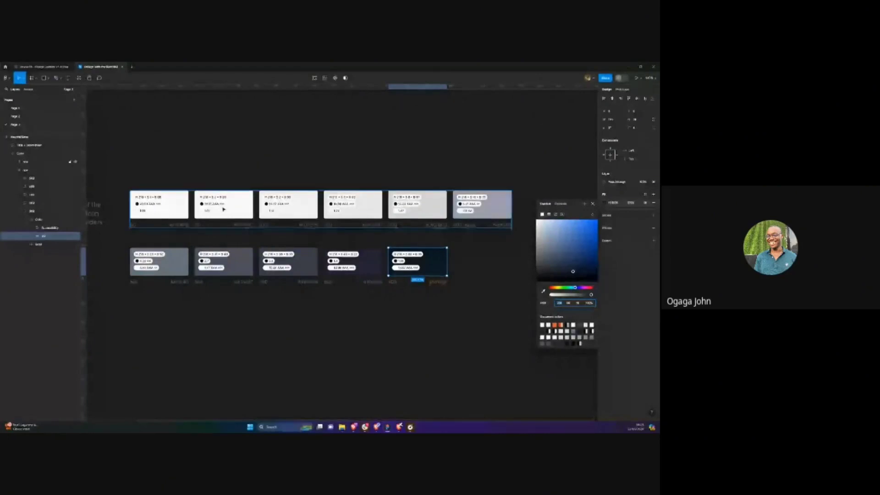
pyautogui.click(115, 155)
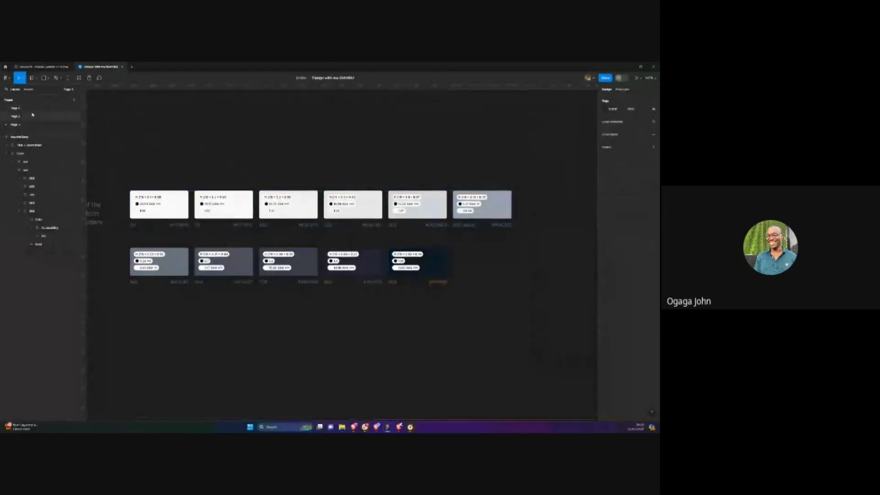
# Draw a small rectangle below the teal balance banner on Page 1 and fill it with the banner's sampled color
pyautogui.click(32, 110)
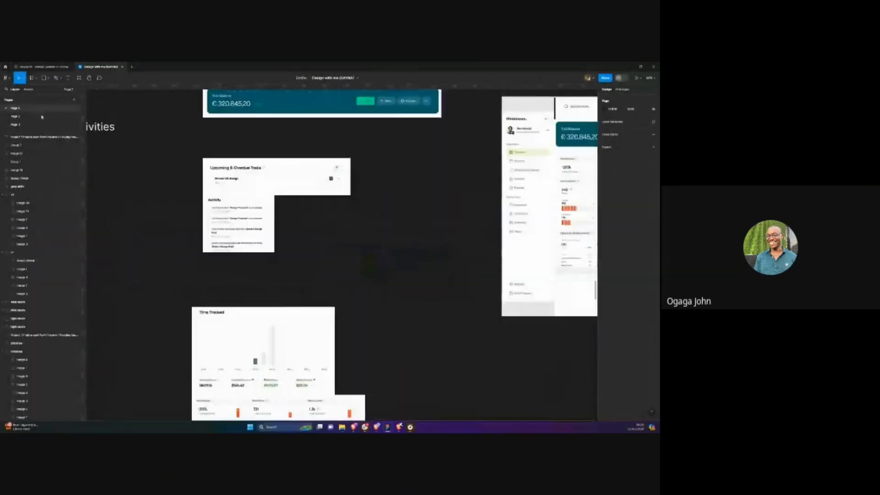
pyautogui.scroll(3, 293, 176)
pyautogui.hscroll(3, 293, 176)
pyautogui.keyDown('ctrl'); pyautogui.scroll(5, 294, 175); pyautogui.keyUp('ctrl')
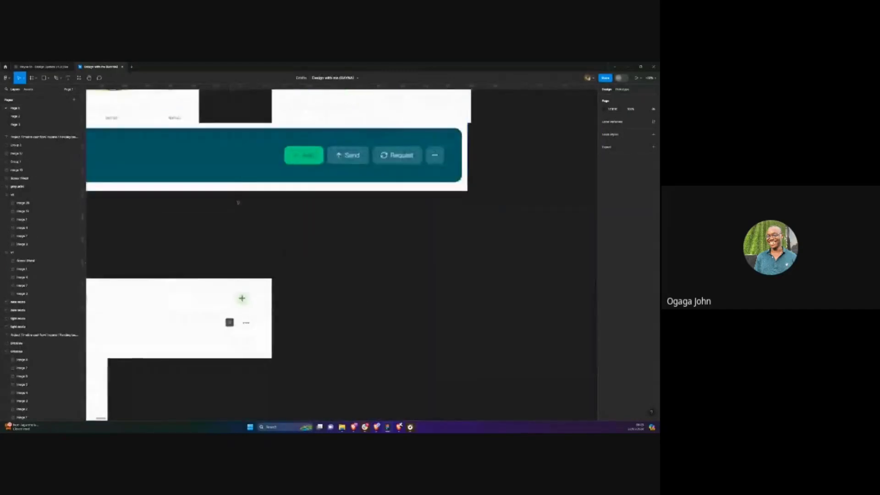
pyautogui.press('r')
pyautogui.moveTo(203, 205); pyautogui.dragTo(245, 220)
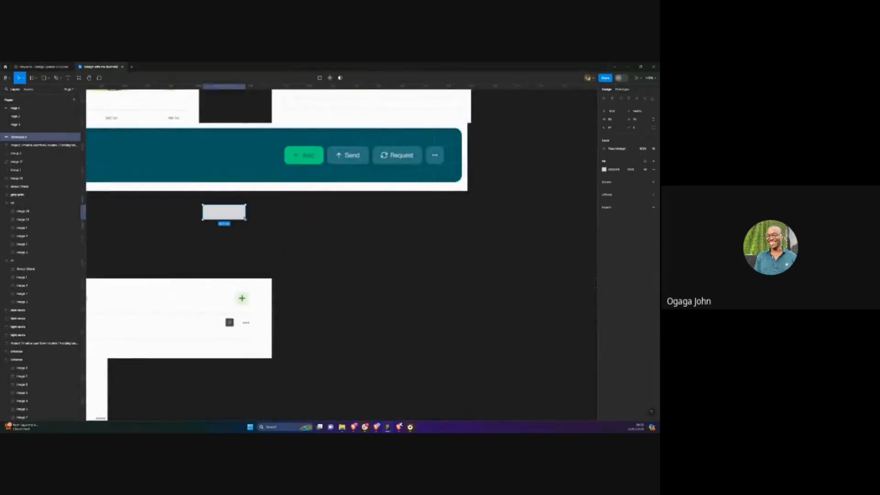
pyautogui.click(212, 150)
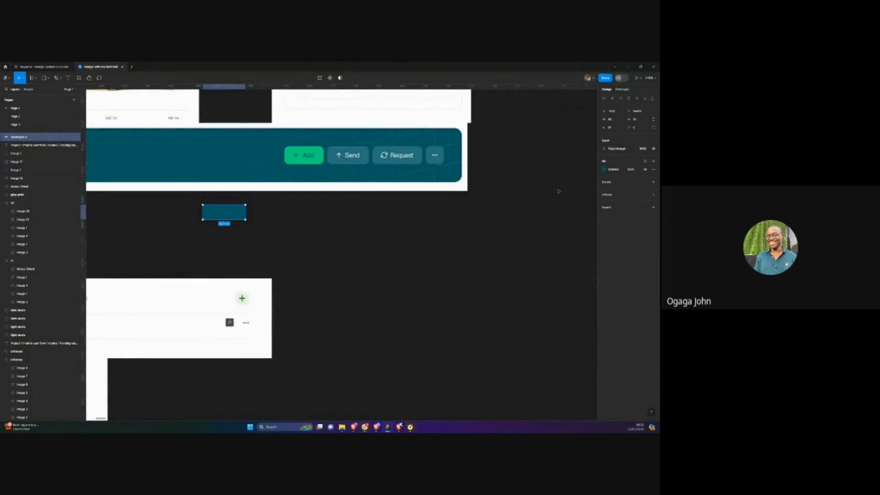
# Read the hue of the teal rectangle's fill color in HSB
pyautogui.click(604, 169)
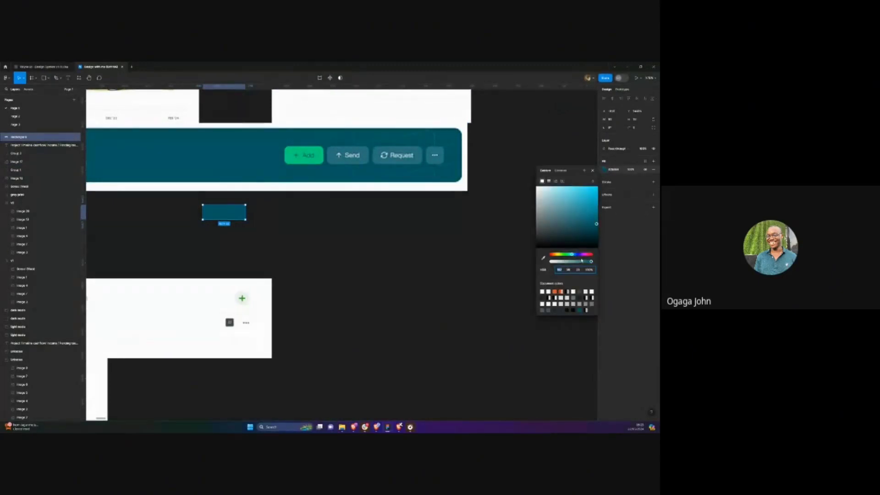
pyautogui.click(614, 169)
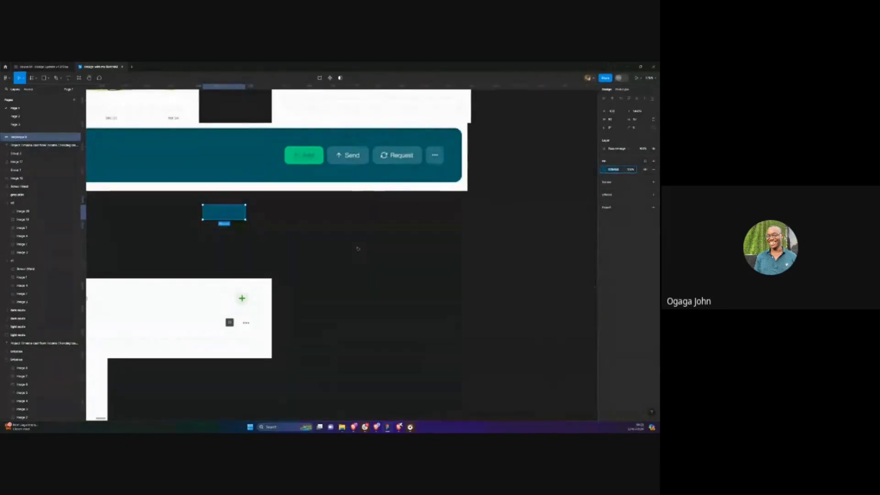
pyautogui.click(603, 169)
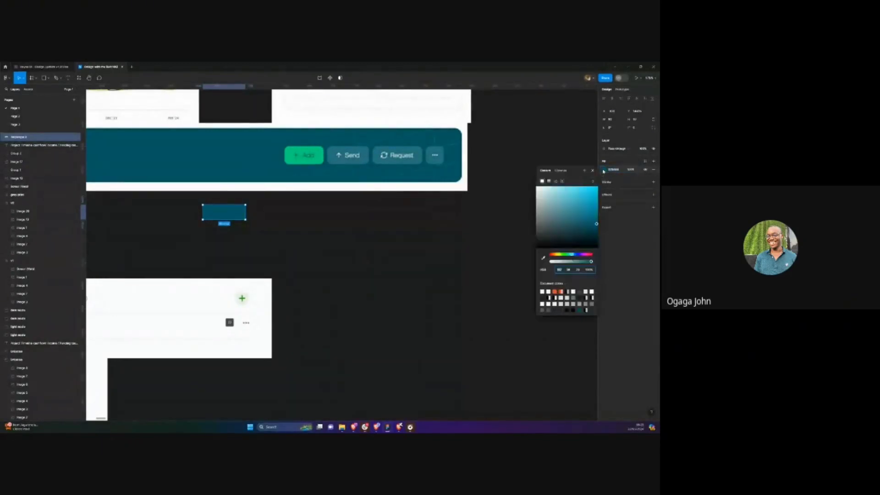
# Change the fill hue of the 900 swatch on Page 3 to the hue of the sampled teal, keeping its saturation and brightness
pyautogui.click(23, 124)
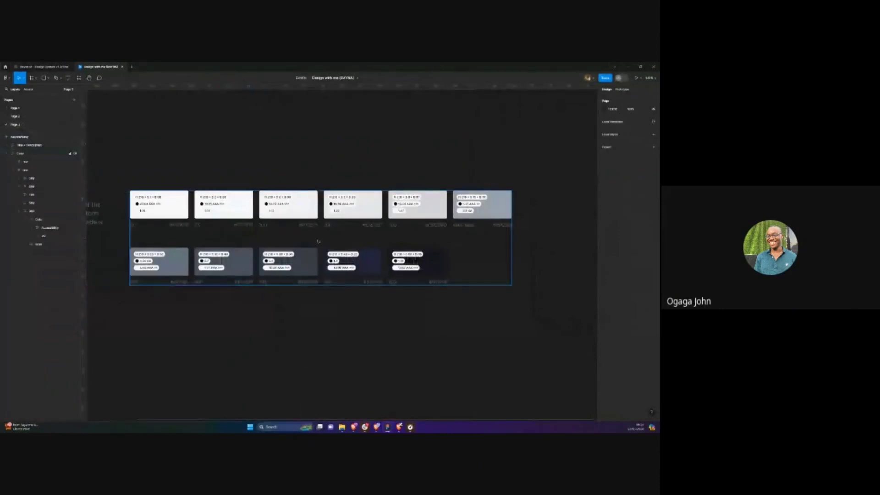
pyautogui.click(424, 259)
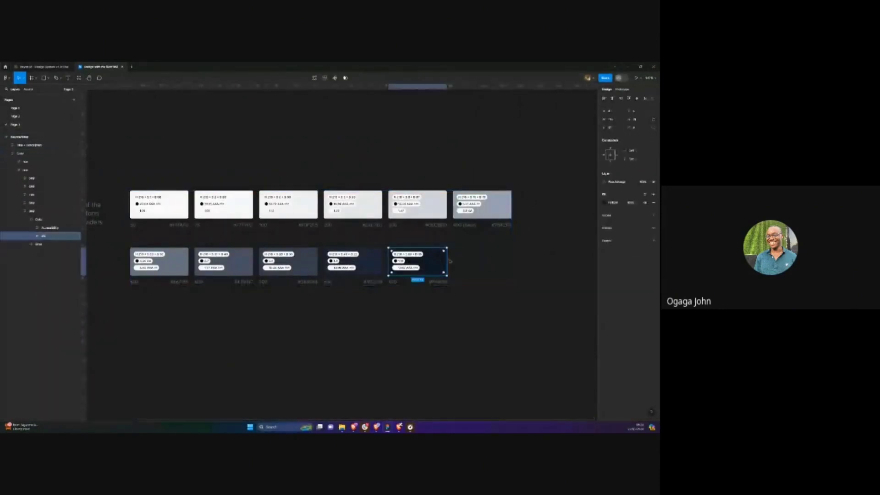
pyautogui.scroll(10, 351, 230)
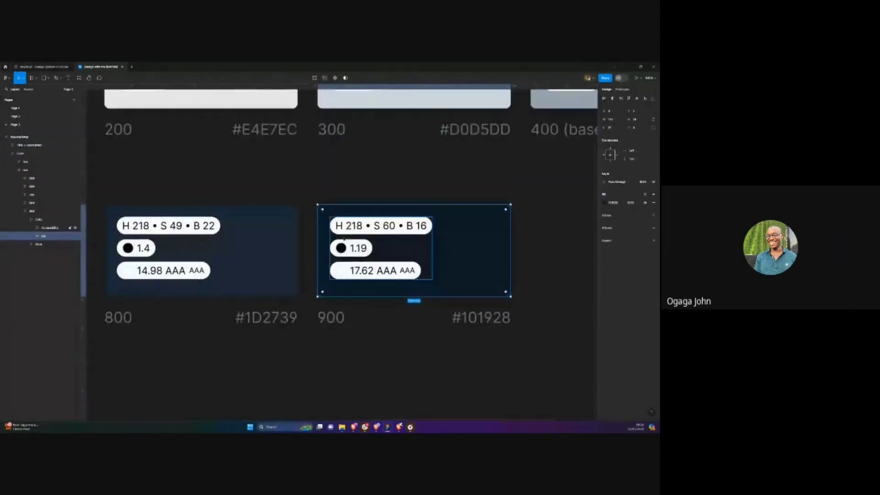
pyautogui.click(604, 203)
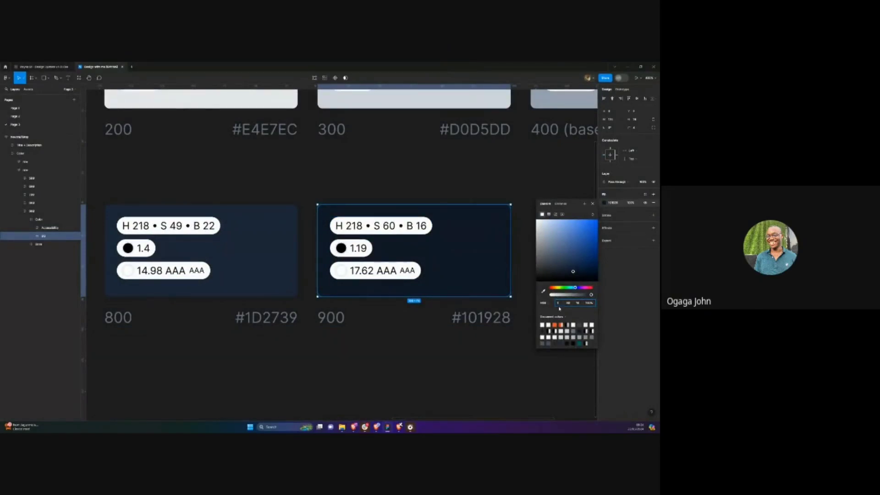
pyautogui.press('Return')
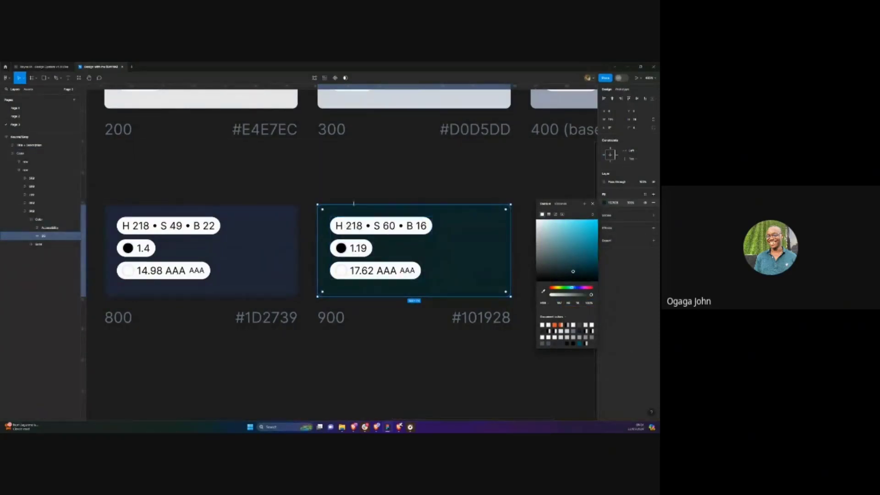
pyautogui.press('Escape')
pyautogui.press('Escape')
# Detach the color style from the 800 swatch and change its fill hue to the same teal hue
pyautogui.scroll(-5, 358, 230)
pyautogui.click(323, 234)
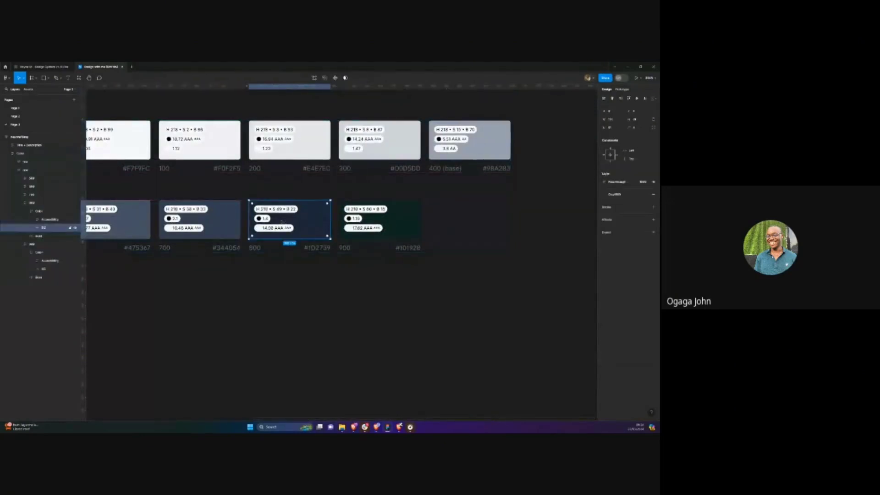
pyautogui.click(609, 195)
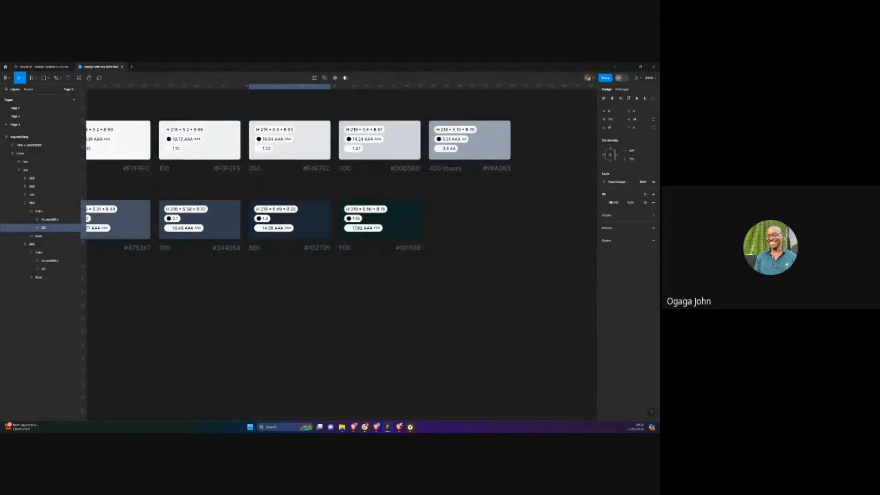
pyautogui.click(603, 204)
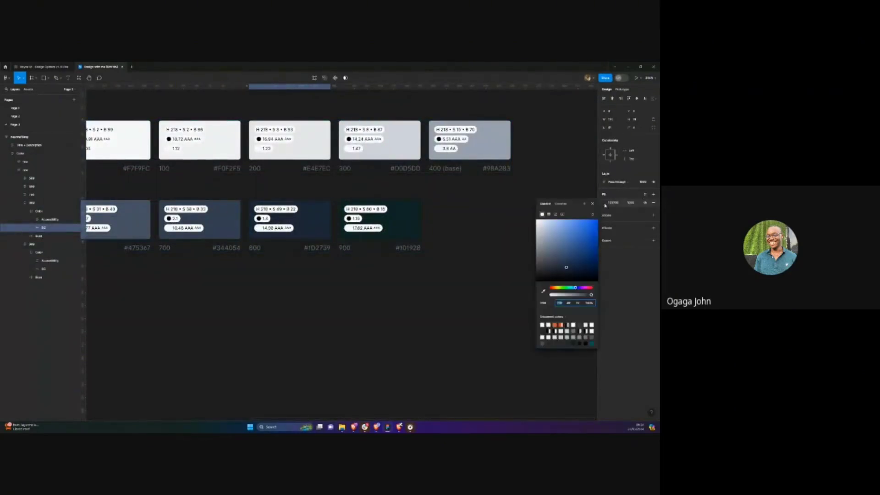
pyautogui.click(555, 287)
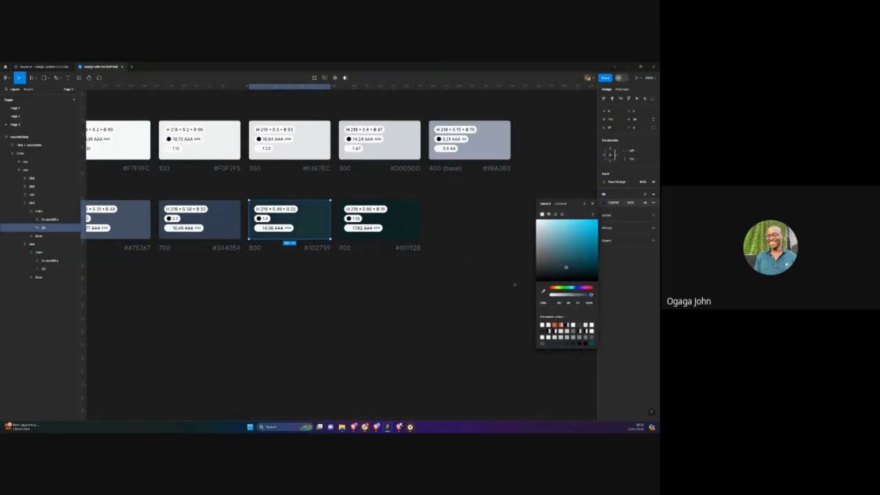
pyautogui.press('Escape')
pyautogui.press('Escape')
# Compare the recolored dark swatches with the others and change the 75 swatch's fill hue to the same teal hue
pyautogui.scroll(2, 347, 254)
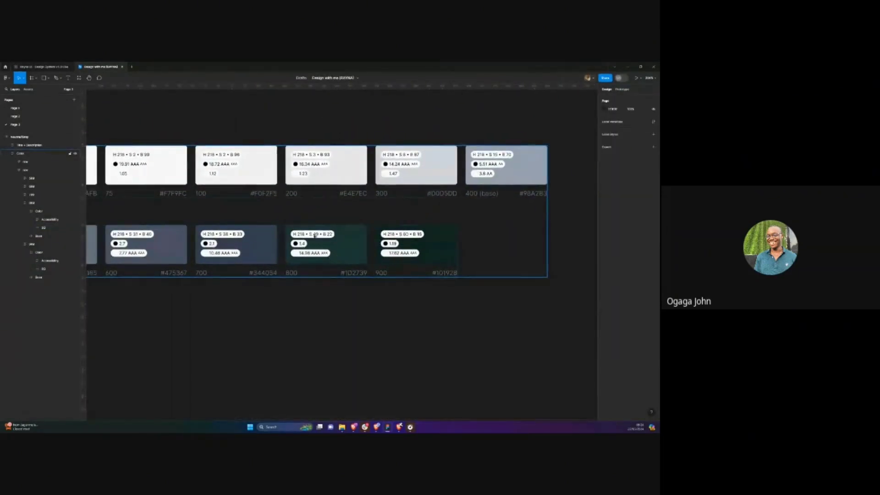
pyautogui.scroll(3, 302, 248)
pyautogui.scroll(-2, 298, 252)
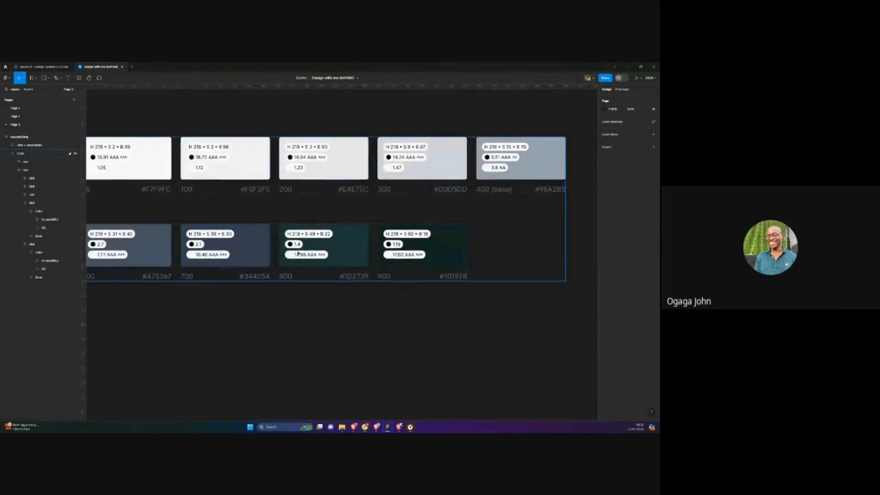
pyautogui.scroll(3, 298, 252)
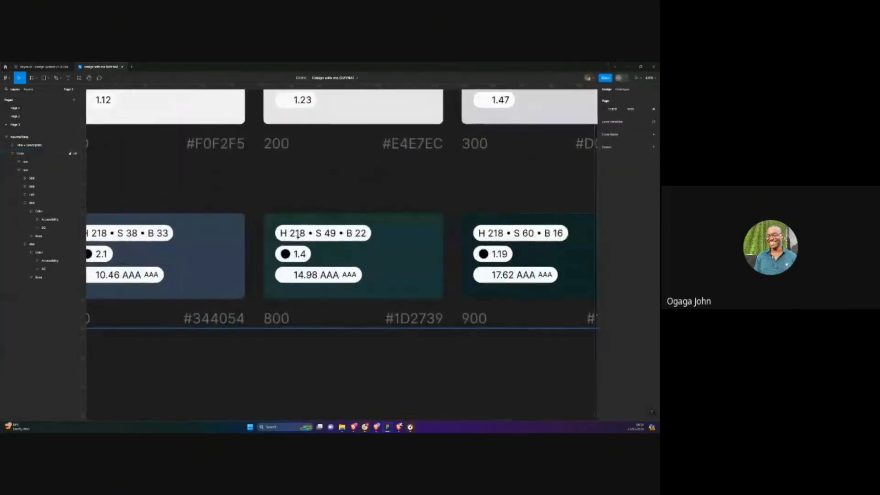
pyautogui.scroll(-4, 298, 236)
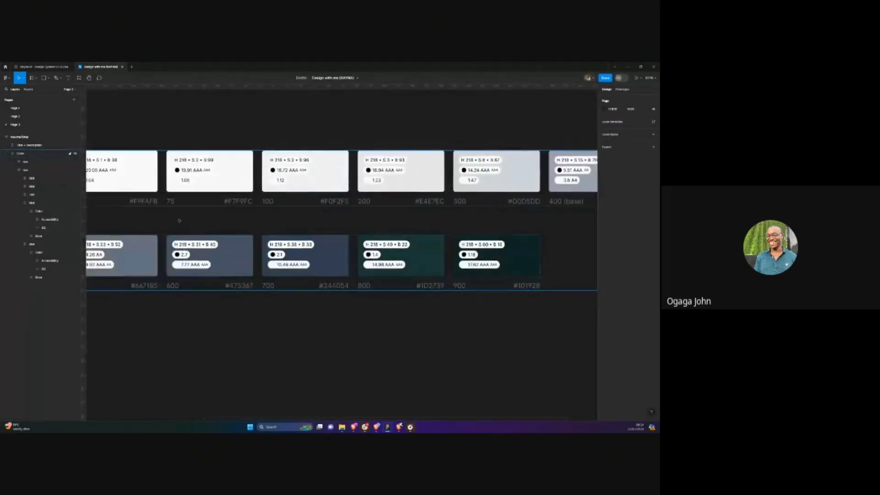
pyautogui.scroll(-2, 326, 242)
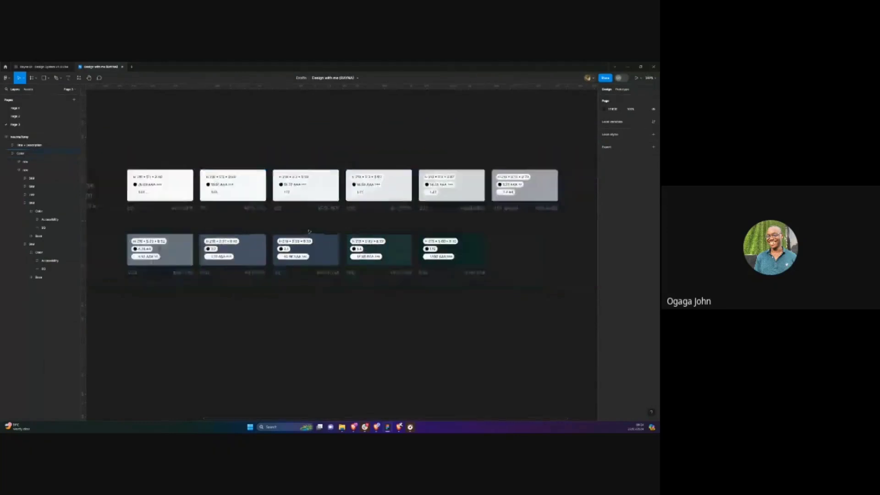
pyautogui.scroll(4, 242, 196)
pyautogui.click(300, 186)
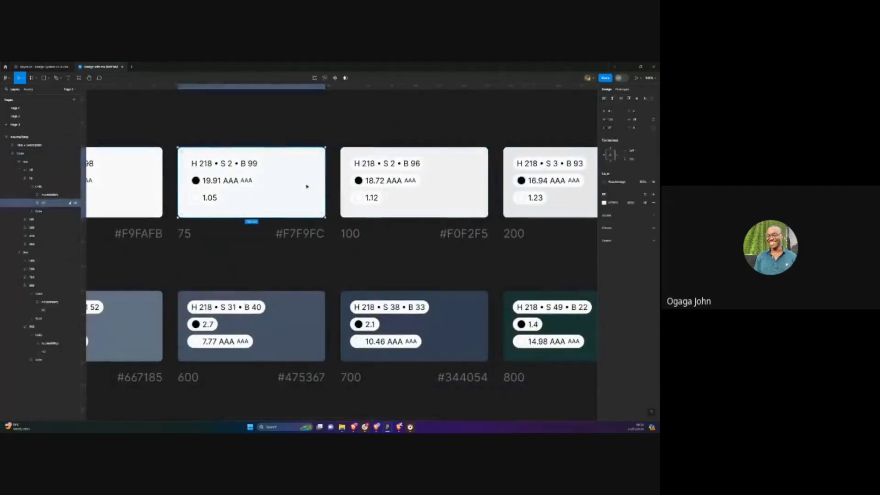
pyautogui.click(604, 202)
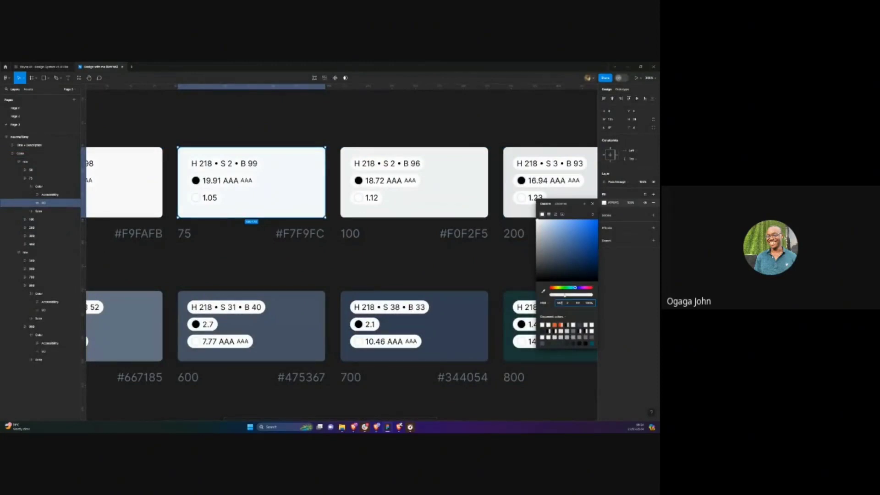
pyautogui.press('Return')
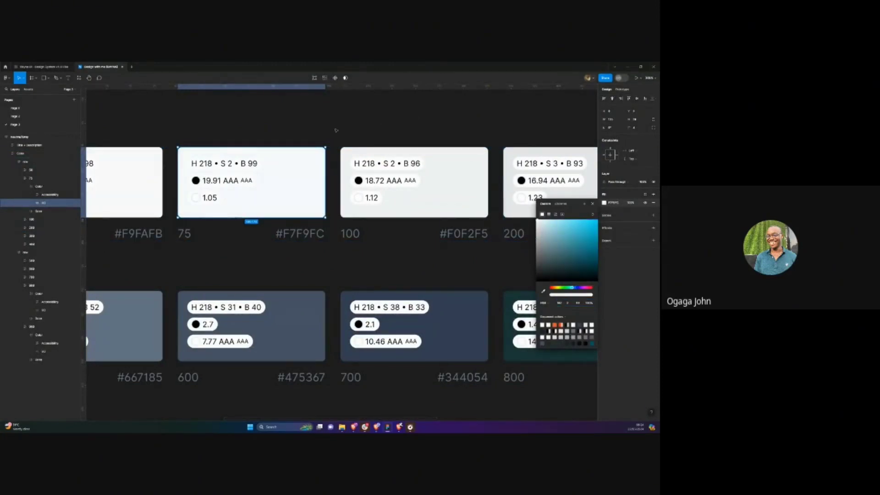
pyautogui.click(336, 131)
# Place a copy of the 75 swatch above the palette, examine it up close and delete the copy
pyautogui.scroll(5, 342, 152)
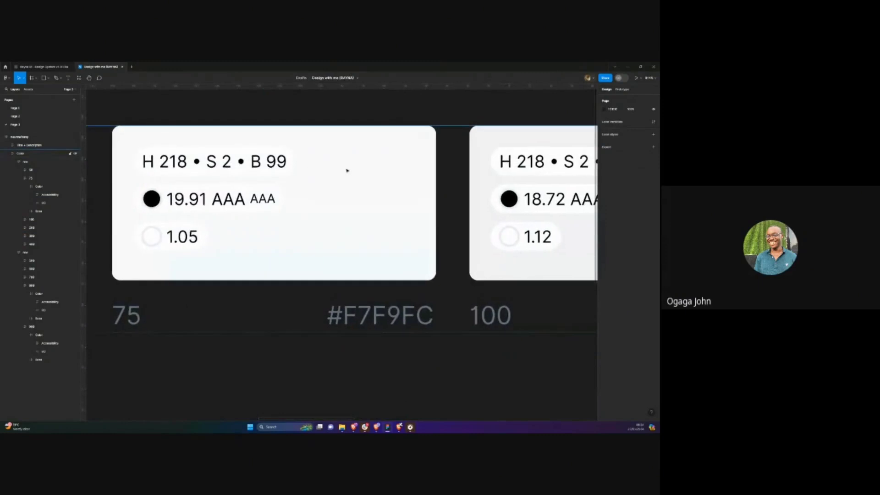
pyautogui.scroll(-3, 340, 170)
pyautogui.click(330, 203)
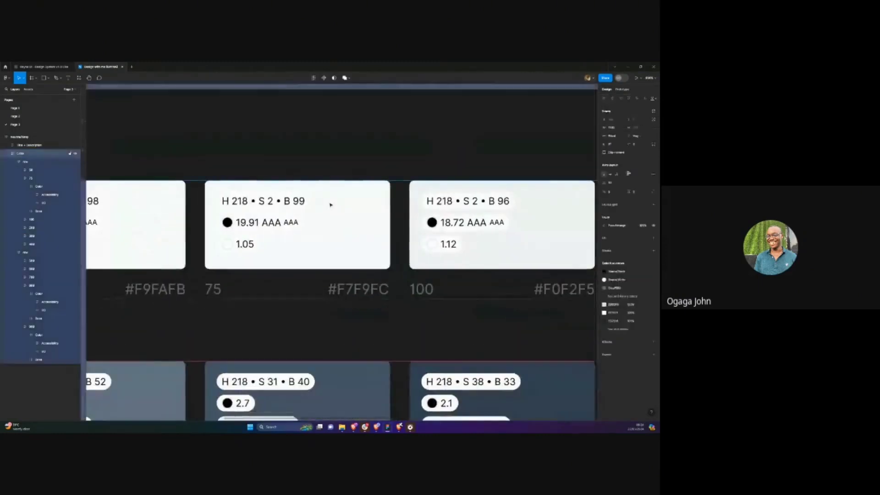
pyautogui.moveTo(330, 202); pyautogui.dragTo(323, 173)
pyautogui.scroll(2, 401, 220)
pyautogui.scroll(-4, 401, 230)
pyautogui.scroll(5, 311, 173)
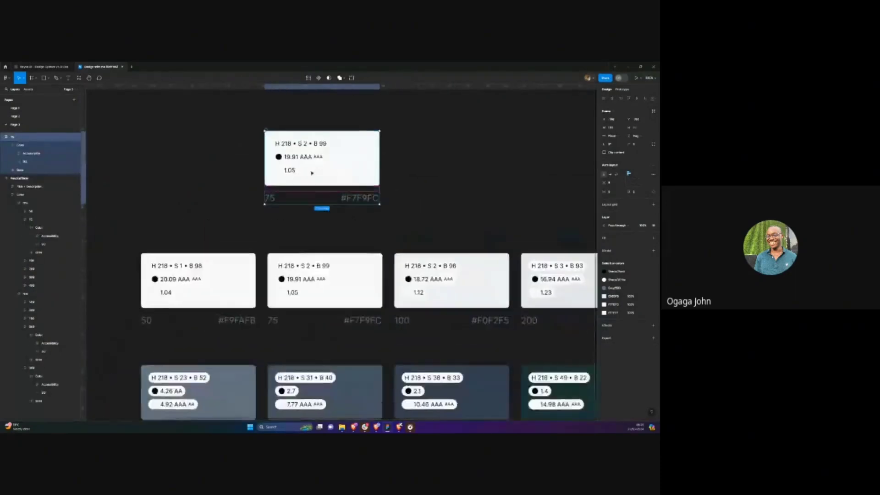
pyautogui.press('Delete')
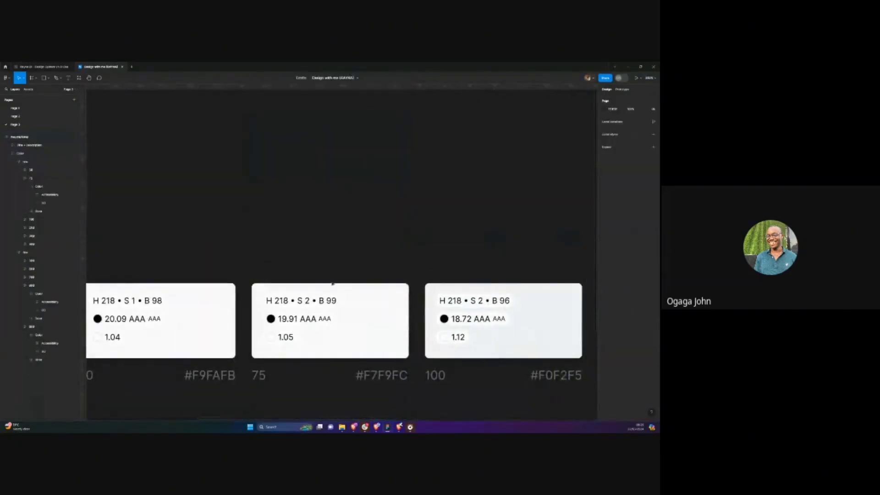
# Undo the latest changes to the 75 swatch and check its fill color up close
pyautogui.hotkey('ctrl', 'z')
pyautogui.hotkey('ctrl', 'z')
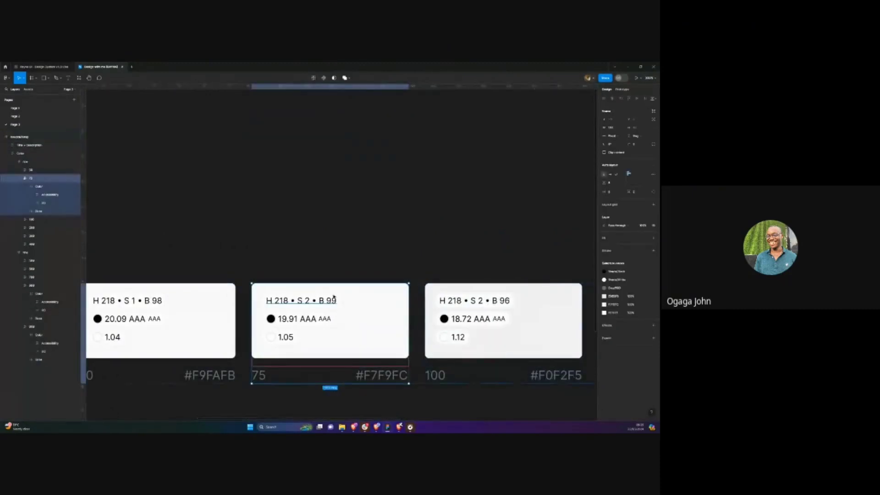
pyautogui.press('Escape')
pyautogui.press('Escape')
pyautogui.scroll(3, 328, 334)
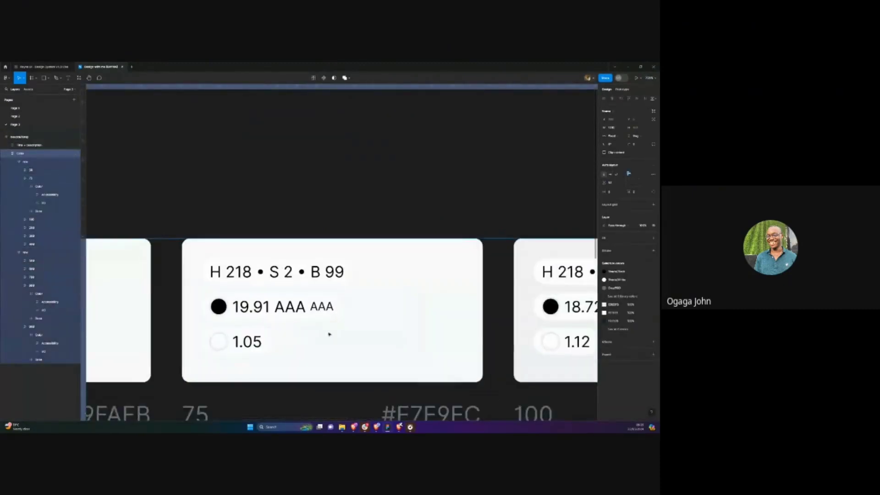
pyautogui.click(403, 307)
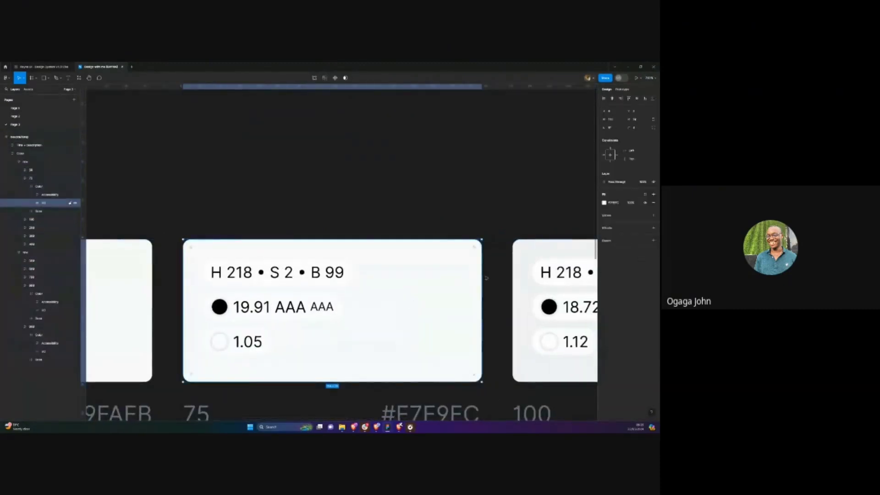
pyautogui.click(605, 203)
pyautogui.click(457, 202)
pyautogui.hotkey('ctrl', 'z')
pyautogui.press('Escape')
# Inspect the fill color of the 75 swatch again against its neighboring swatches
pyautogui.click(426, 289)
pyautogui.click(604, 203)
pyautogui.click(459, 198)
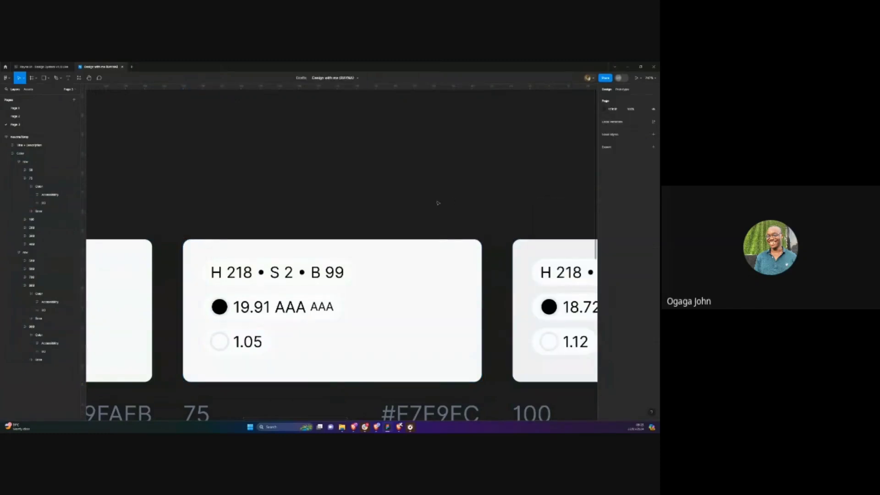
pyautogui.hotkey('ctrl', 'z')
pyautogui.scroll(-5, 425, 206)
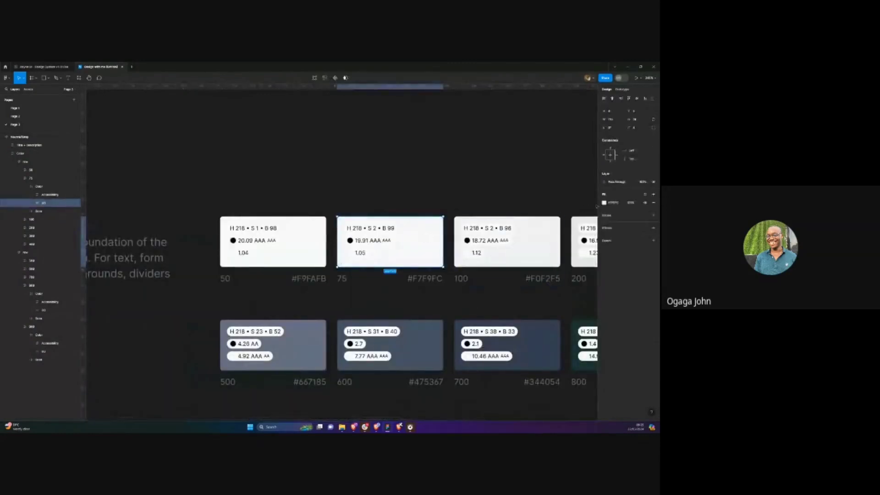
pyautogui.click(604, 202)
pyautogui.click(440, 193)
pyautogui.scroll(-3, 439, 193)
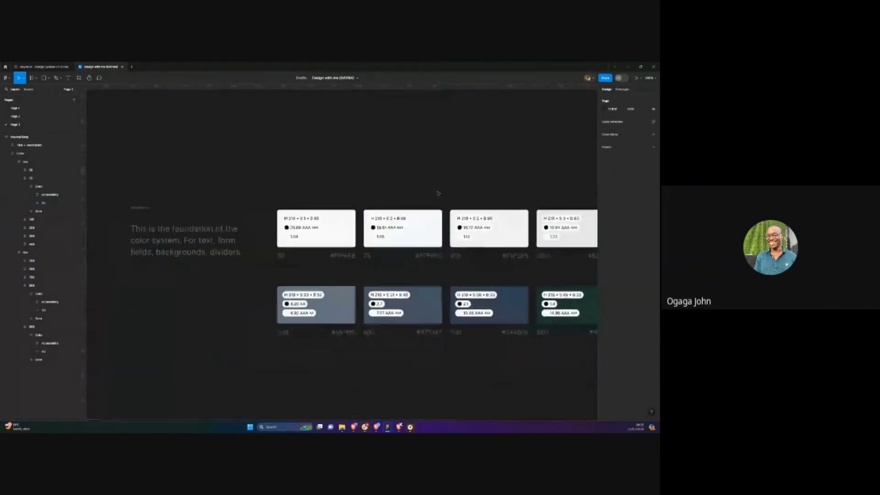
# Place two copies of the 75 swatch side by side above the palette, aligned along their upper edges
pyautogui.scroll(2, 440, 193)
pyautogui.click(400, 270)
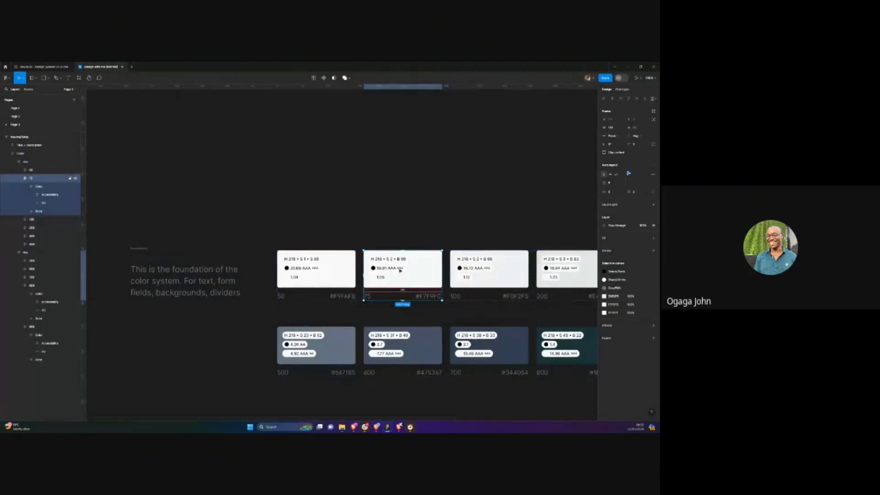
pyautogui.moveTo(400, 271); pyautogui.dragTo(370, 170)
pyautogui.click(450, 171)
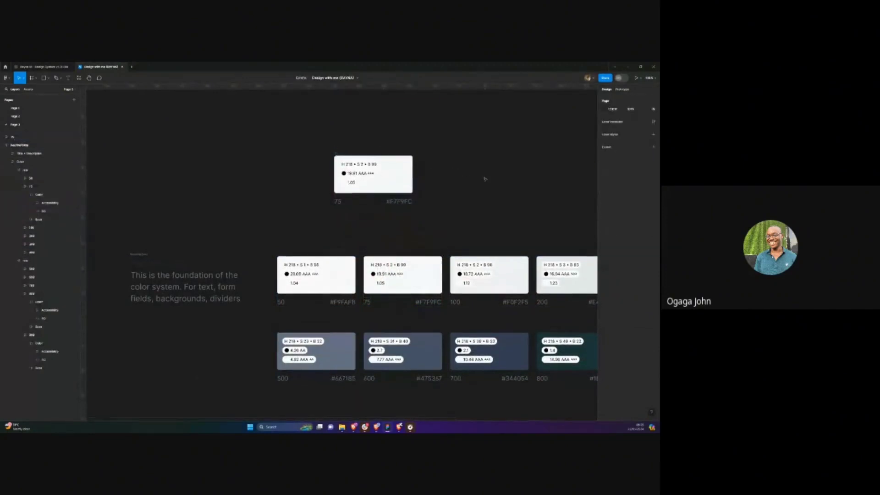
pyautogui.hotkey('ctrl', 'v')
pyautogui.scroll(5, 447, 175)
pyautogui.scroll(-3, 448, 175)
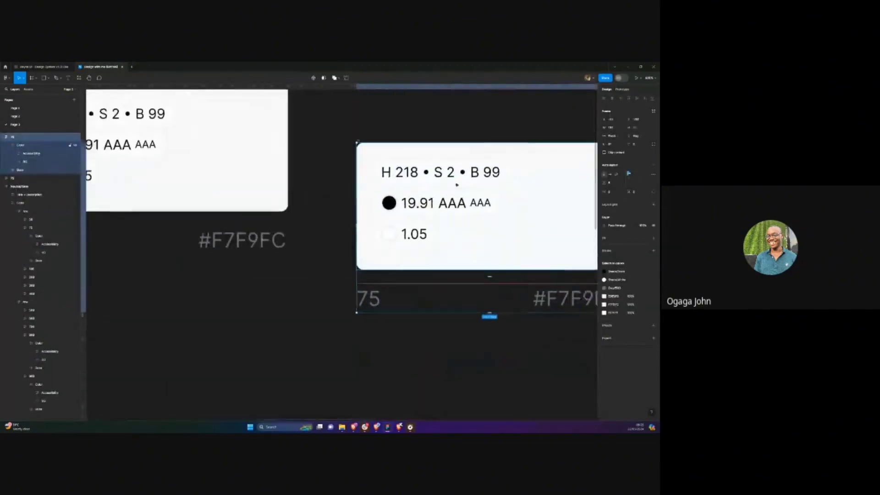
pyautogui.scroll(5, 225, 195)
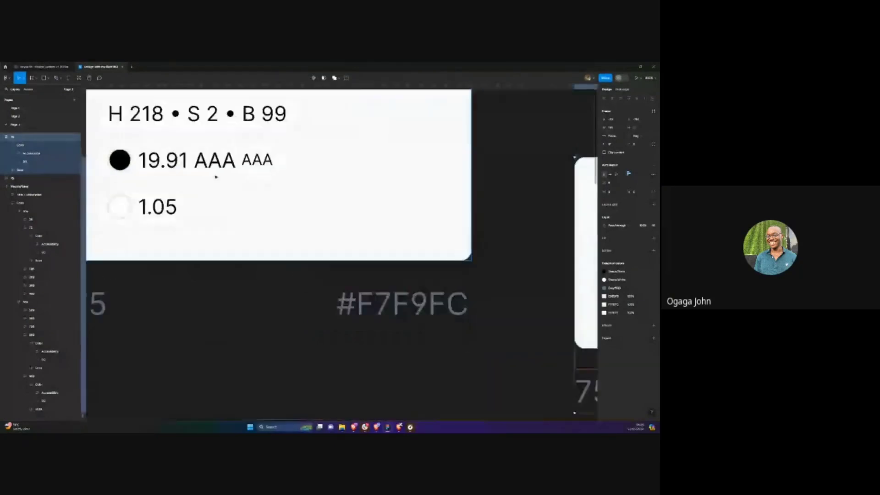
pyautogui.scroll(-5, 215, 172)
pyautogui.scroll(1, 344, 195)
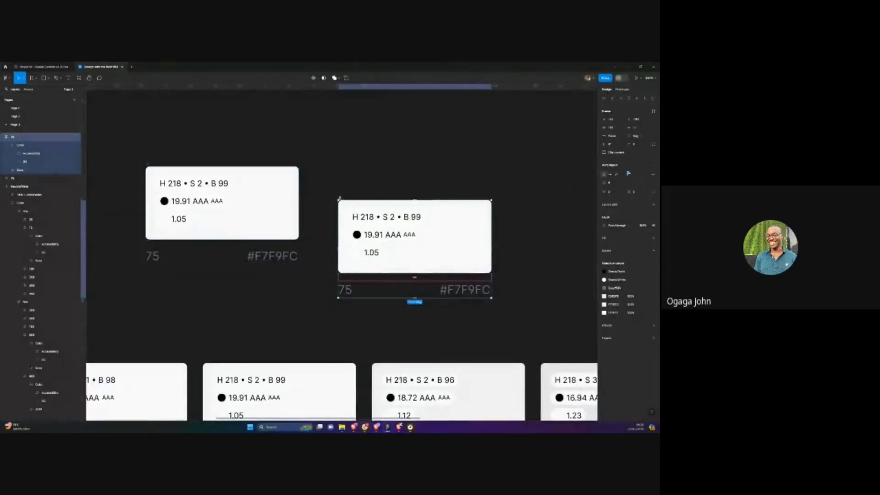
pyautogui.moveTo(345, 194); pyautogui.dragTo(308, 165)
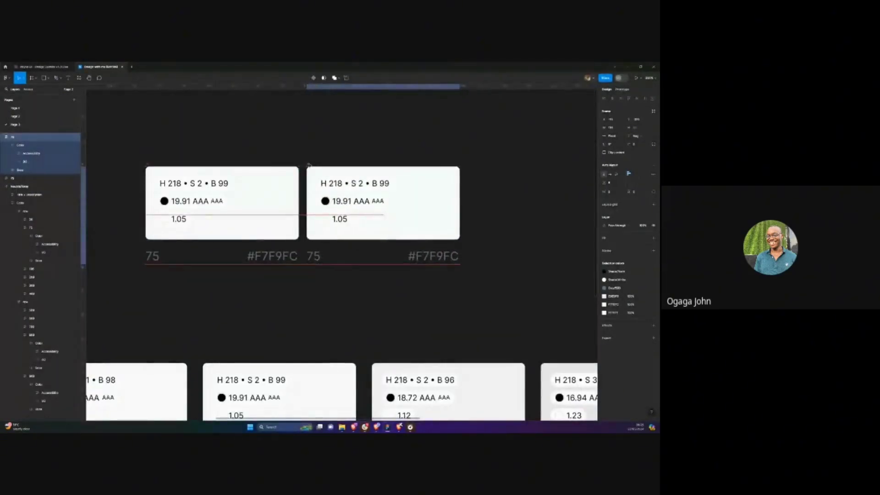
pyautogui.press('Escape')
# Move the color block of the second 75 copy against the first copy and compare the two tints up close
pyautogui.scroll(-3, 267, 187)
pyautogui.scroll(3, 267, 187)
pyautogui.scroll(3, 266, 187)
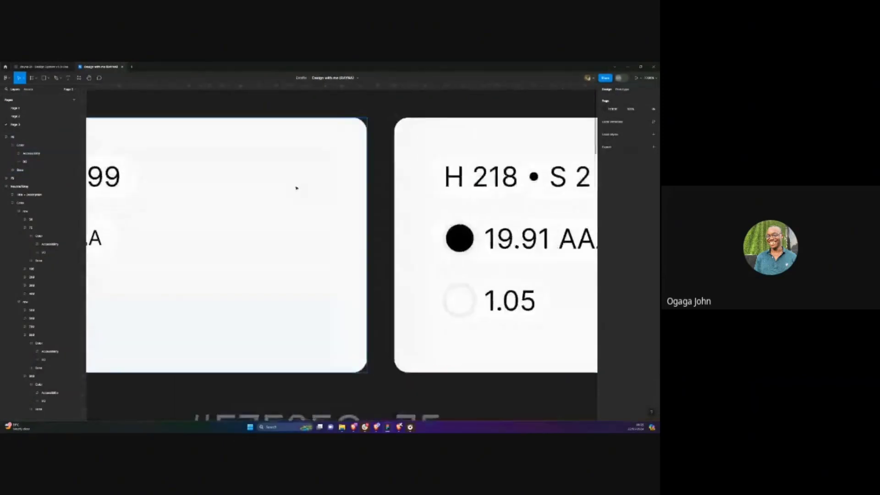
pyautogui.click(422, 113)
pyautogui.moveTo(422, 114); pyautogui.dragTo(399, 114)
pyautogui.scroll(5, 333, 171)
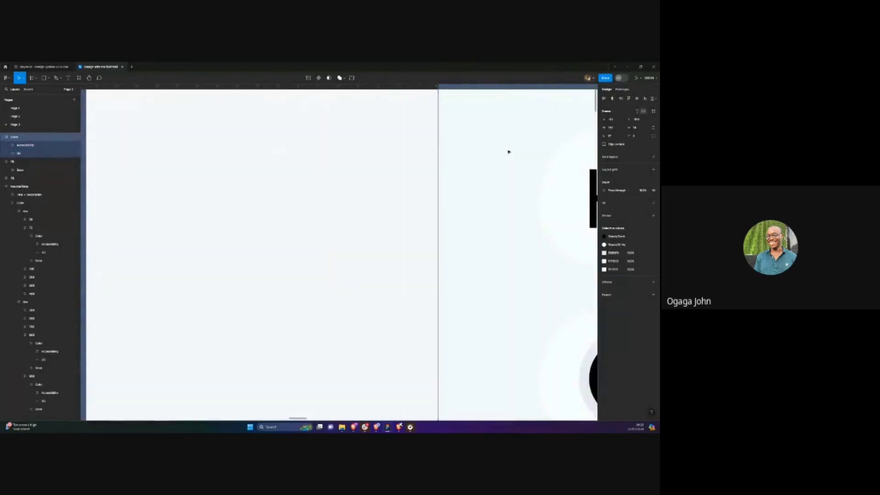
pyautogui.moveTo(507, 151); pyautogui.dragTo(432, 159)
pyautogui.hotkey('ctrl', 'z')
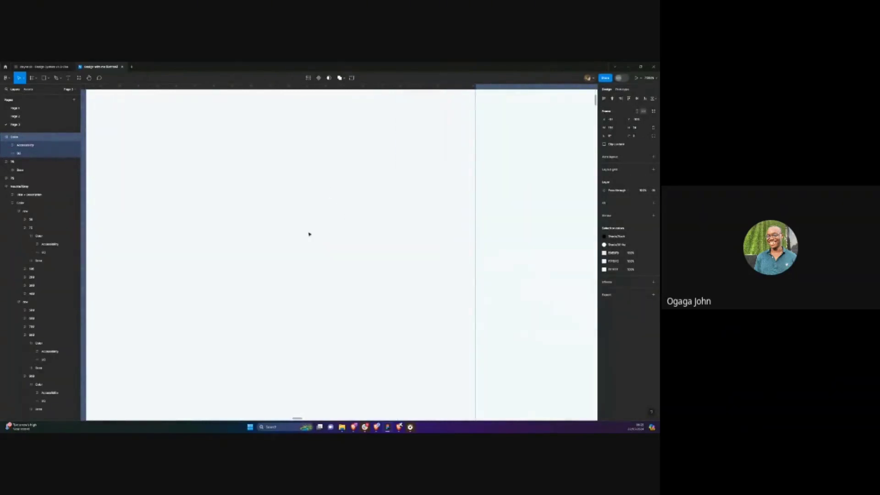
pyautogui.scroll(10, 309, 234)
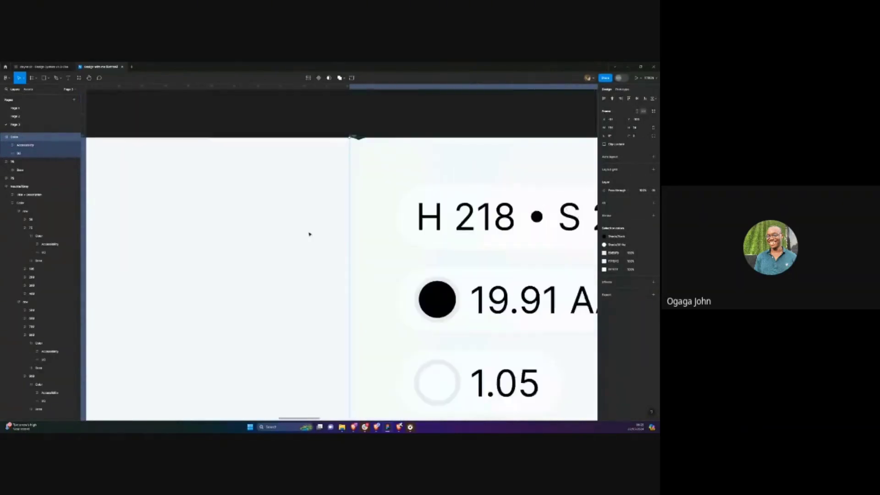
pyautogui.click(388, 142)
pyautogui.scroll(-3, 391, 147)
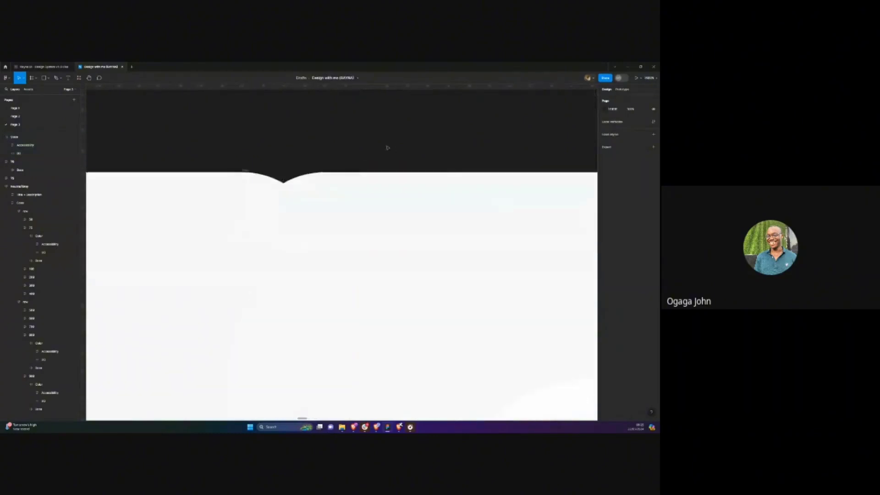
pyautogui.scroll(3, 353, 163)
pyautogui.scroll(-5, 353, 164)
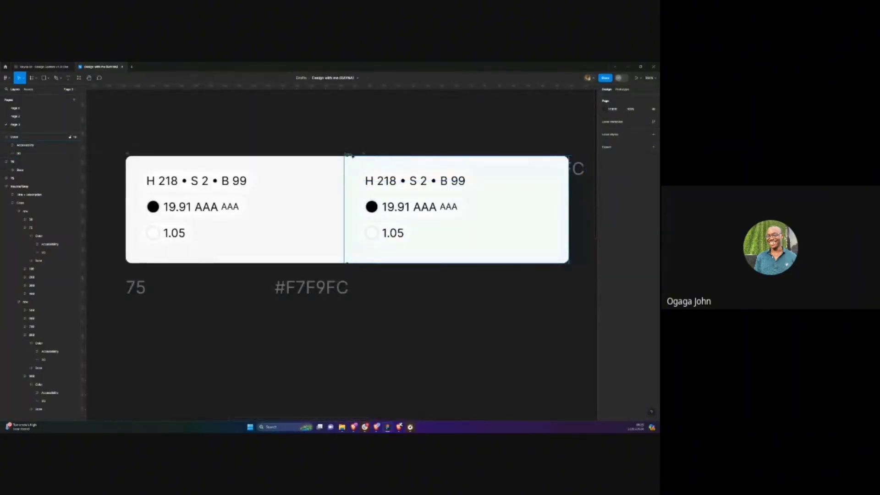
# Separate the two color blocks and delete all copies of the 75 swatch above the palette
pyautogui.moveTo(352, 160); pyautogui.dragTo(407, 159)
pyautogui.scroll(-5, 407, 146)
pyautogui.press('Delete')
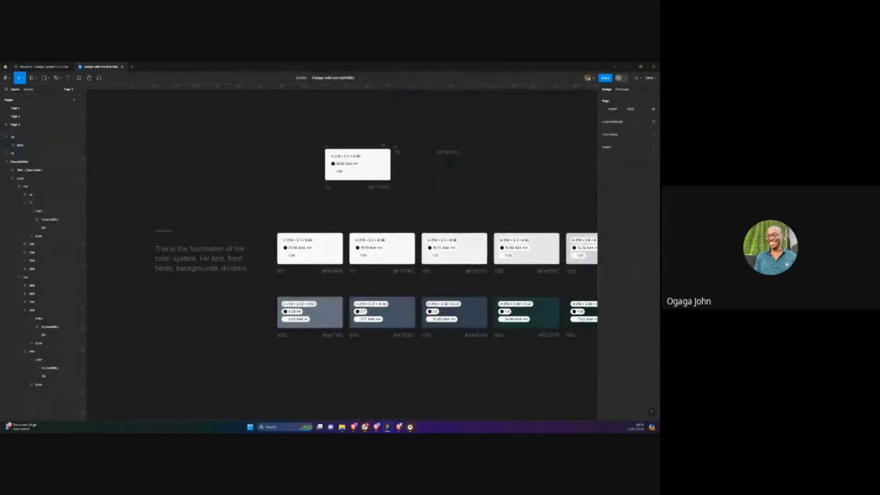
pyautogui.moveTo(296, 126); pyautogui.dragTo(500, 199)
pyautogui.press('Delete')
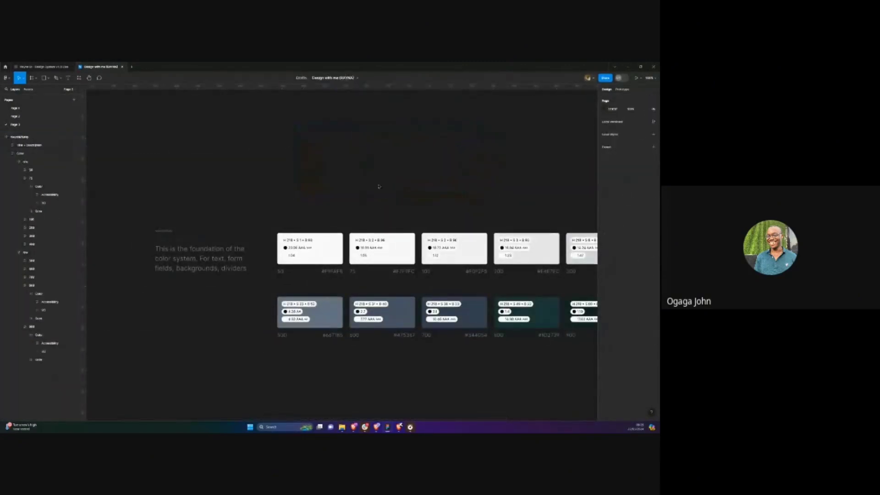
# Switch to Page 2 and review the finished dashboard design together with its reference images
pyautogui.scroll(-5, 362, 188)
pyautogui.click(352, 229)
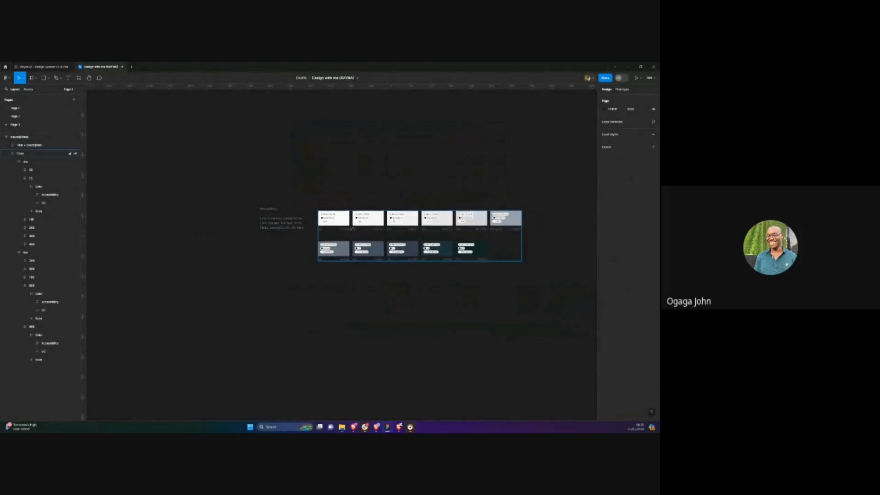
pyautogui.click(191, 174)
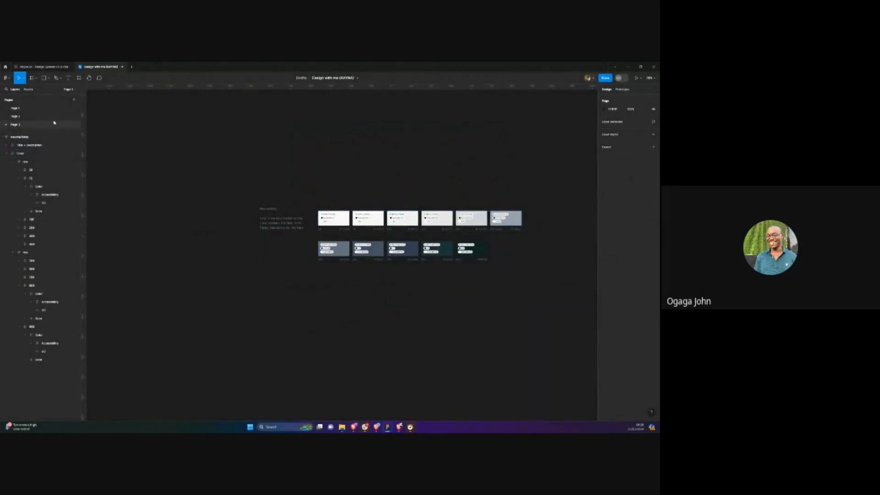
pyautogui.click(19, 115)
pyautogui.scroll(-5, 220, 200)
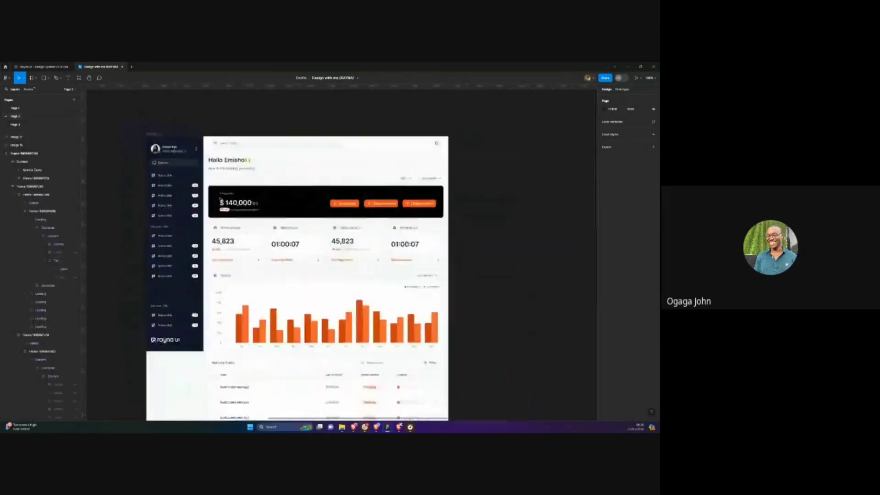
pyautogui.scroll(5, 220, 200)
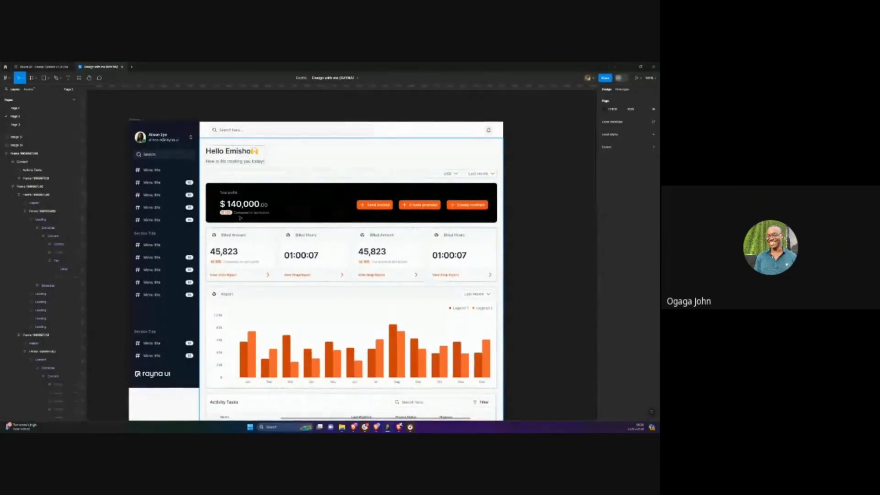
pyautogui.scroll(-6, 240, 218)
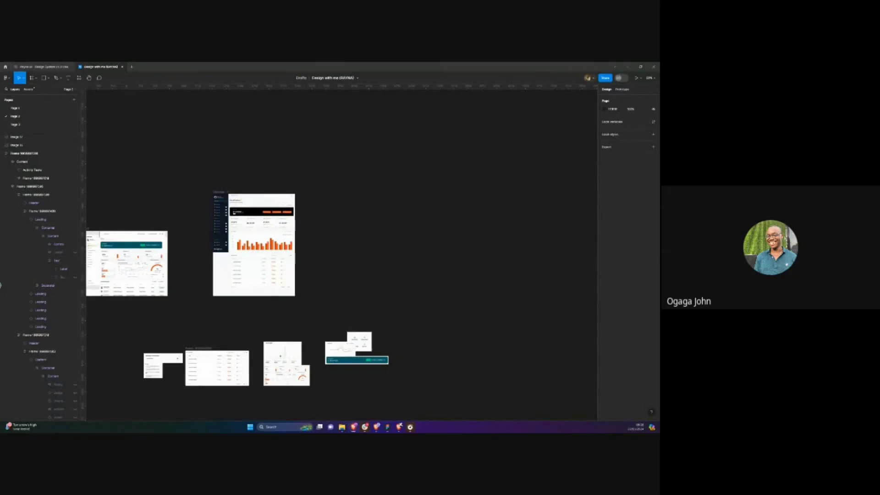
pyautogui.scroll(-5, 277, 126)
pyautogui.scroll(8, 341, 169)
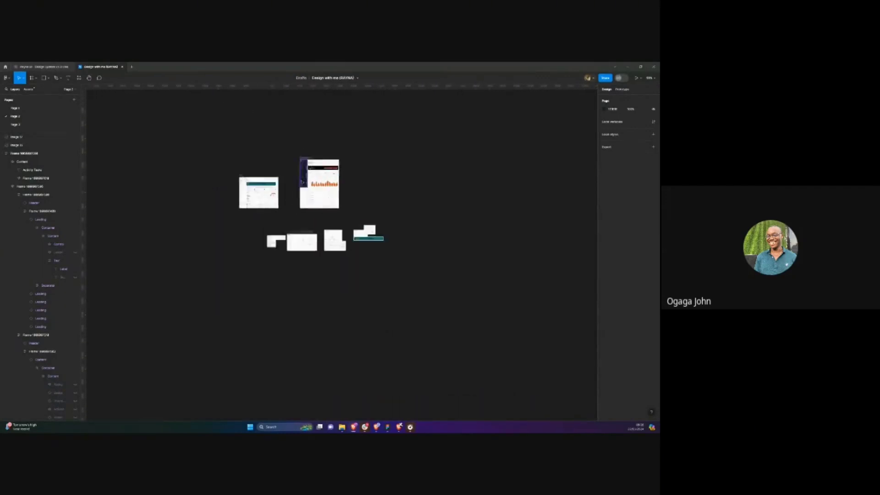
pyautogui.scroll(5, 341, 169)
pyautogui.scroll(2, 313, 166)
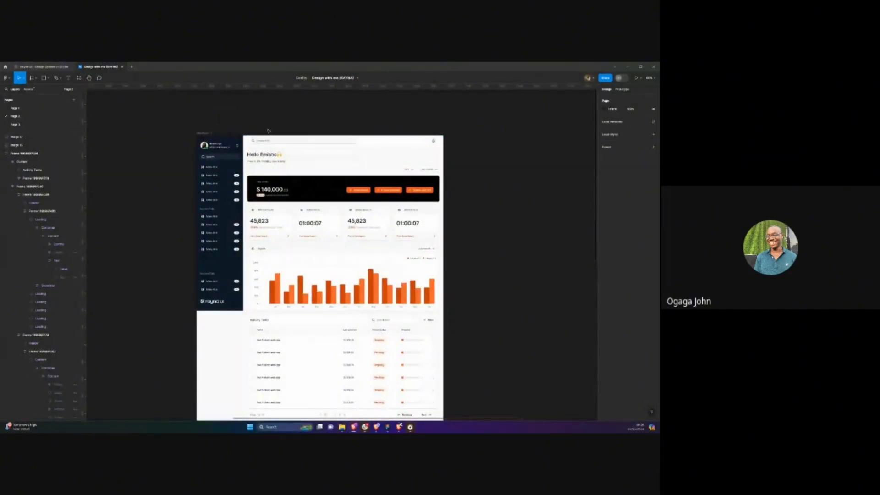
pyautogui.scroll(-1, 473, 150)
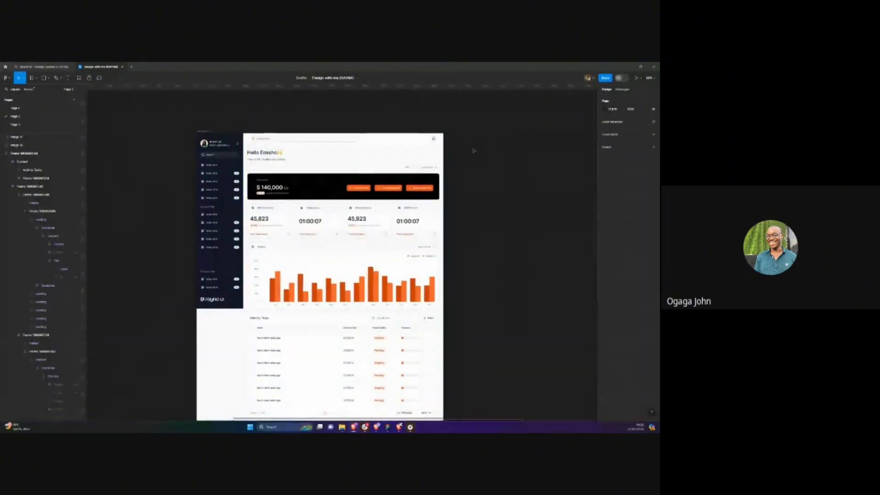
pyautogui.scroll(-2, 474, 151)
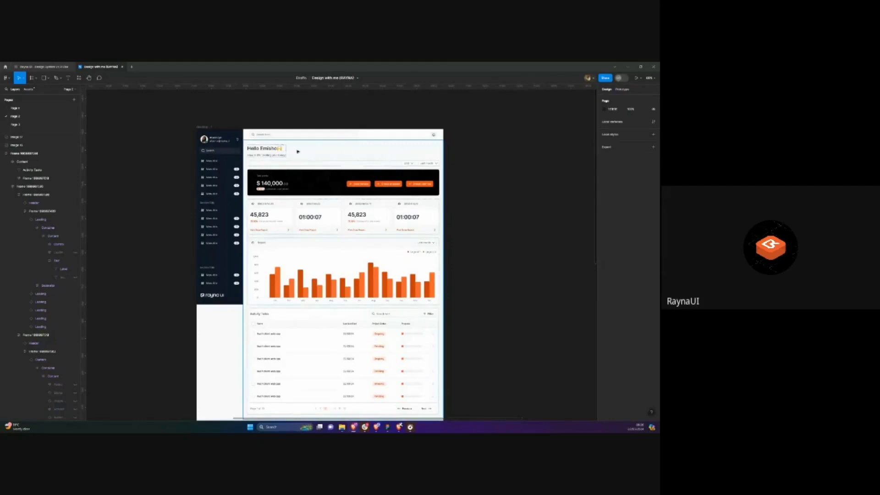
# Shorten the dashboard frame from below so it ends just after the second row of the Activity Tasks table
pyautogui.hotkey('ctrl', 'z')
pyautogui.hotkey('ctrl', 'z')
pyautogui.hotkey('ctrl', 'z')
pyautogui.hotkey('ctrl', 'z')
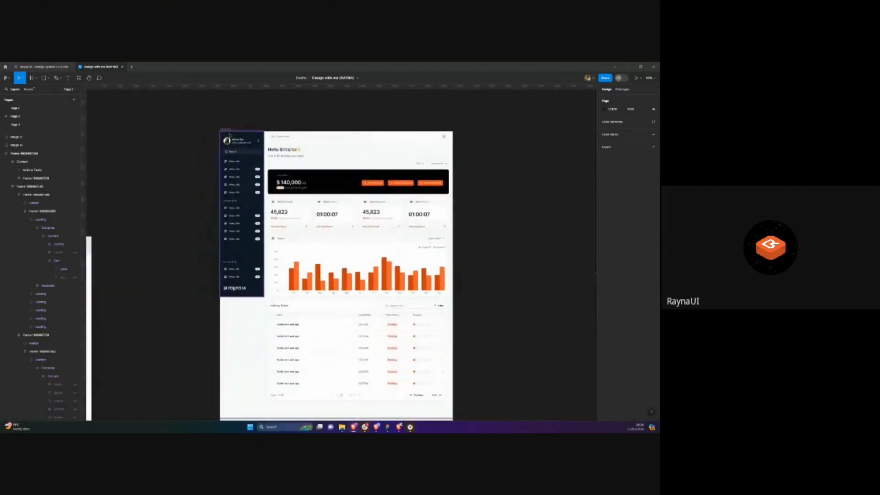
pyautogui.hotkey('ctrl', 'z')
pyautogui.hotkey('ctrl', 'z')
pyautogui.hotkey('ctrl', 'z')
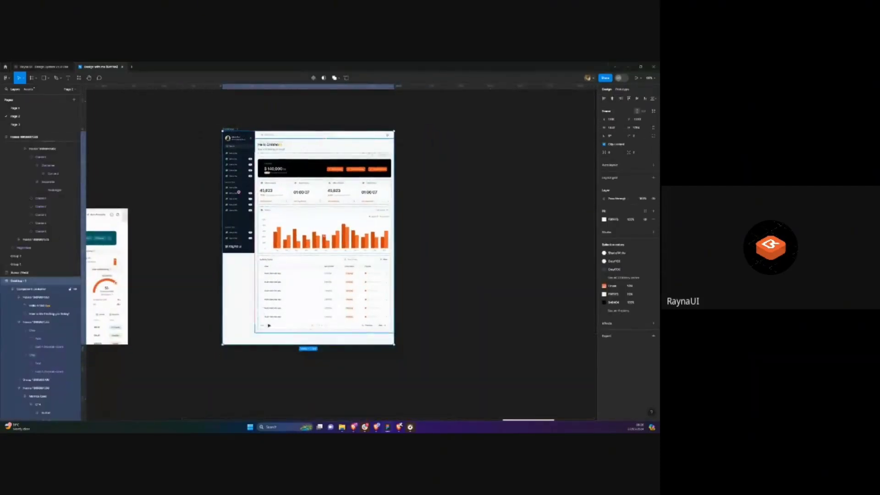
pyautogui.moveTo(265, 345); pyautogui.dragTo(281, 287)
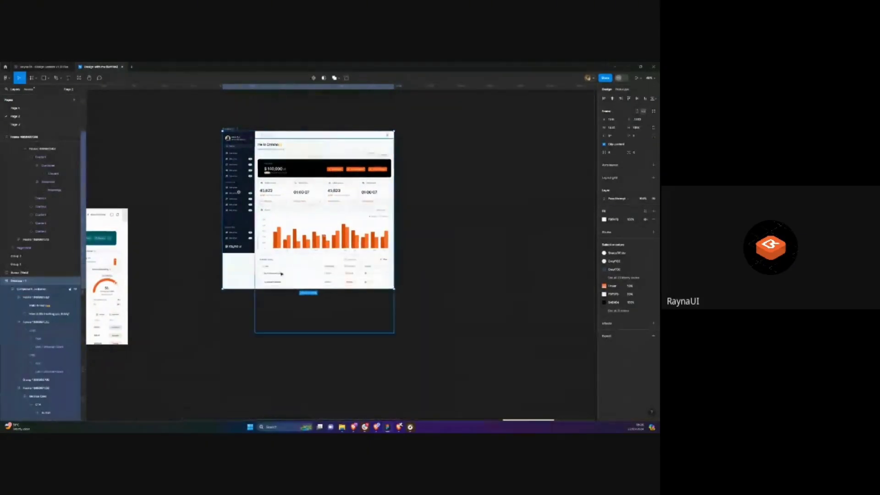
pyautogui.scroll(1, 281, 274)
pyautogui.scroll(3, 281, 274)
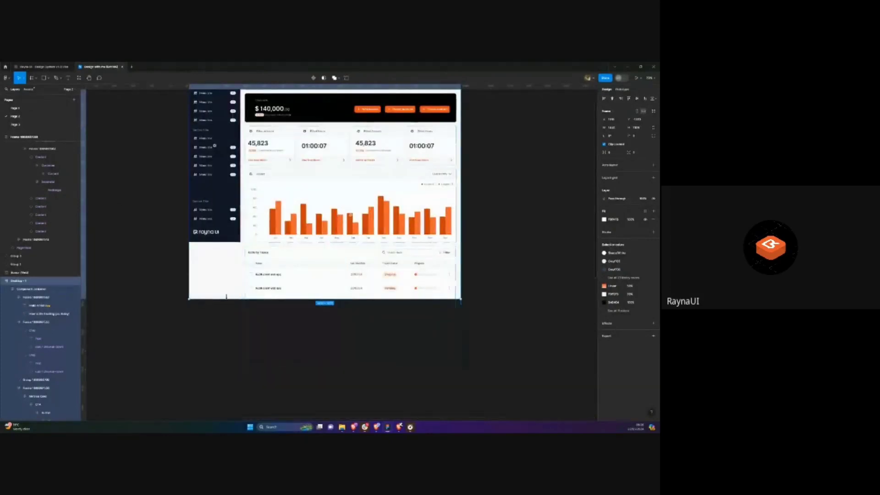
# Extend the dashboard frame's height until it encloses the whole Activity Tasks table and its pagination row
pyautogui.moveTo(266, 298); pyautogui.dragTo(262, 388)
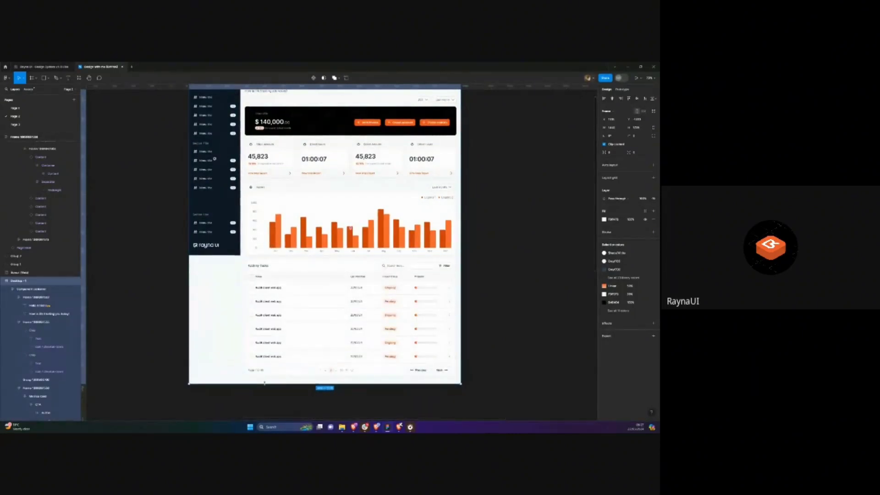
pyautogui.hotkey('ctrl', 'z')
pyautogui.click(179, 173)
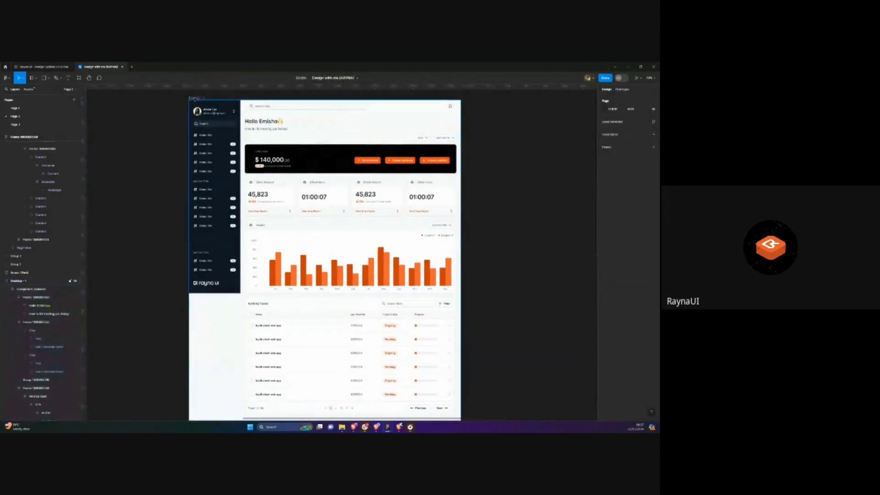
# Present the dashboard frame as a prototype preview and review it from the header down to the table's pagination row
pyautogui.click(460, 229)
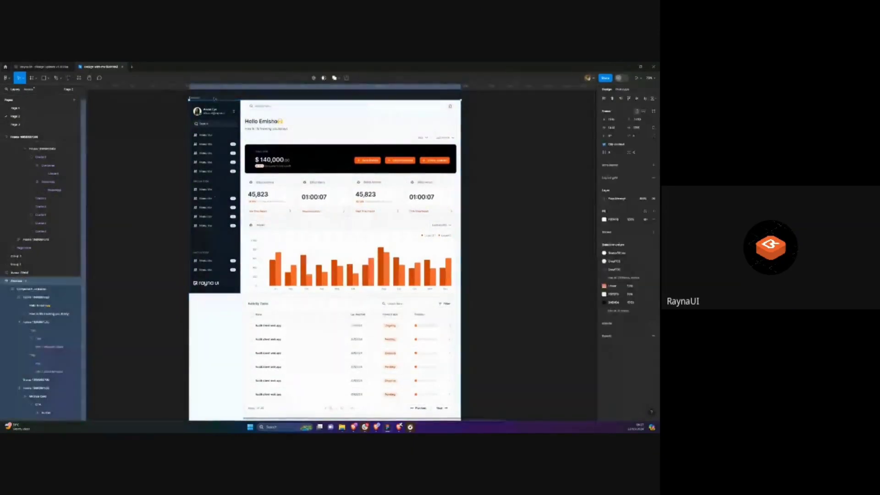
pyautogui.click(636, 78)
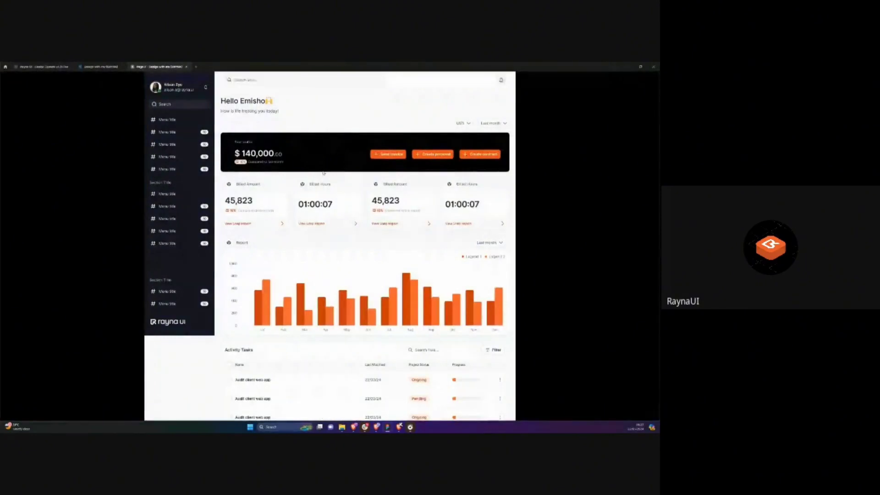
pyautogui.scroll(-2, 356, 159)
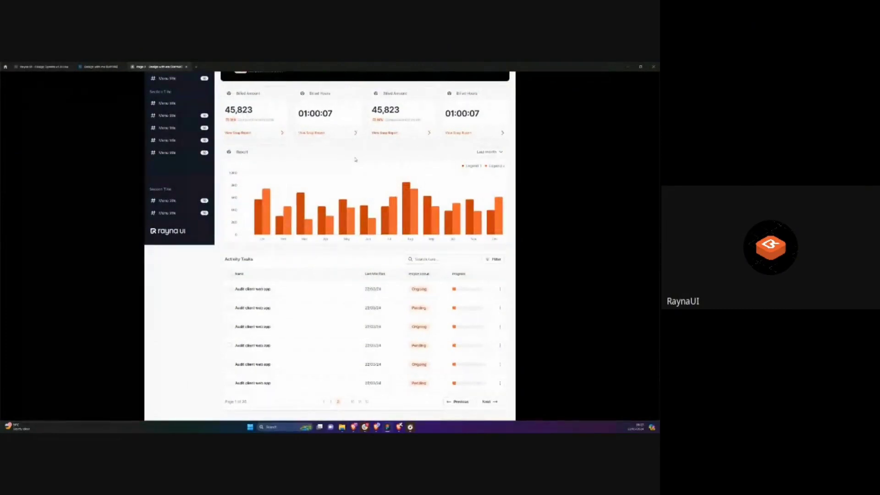
pyautogui.scroll(1, 355, 159)
pyautogui.scroll(2, 355, 159)
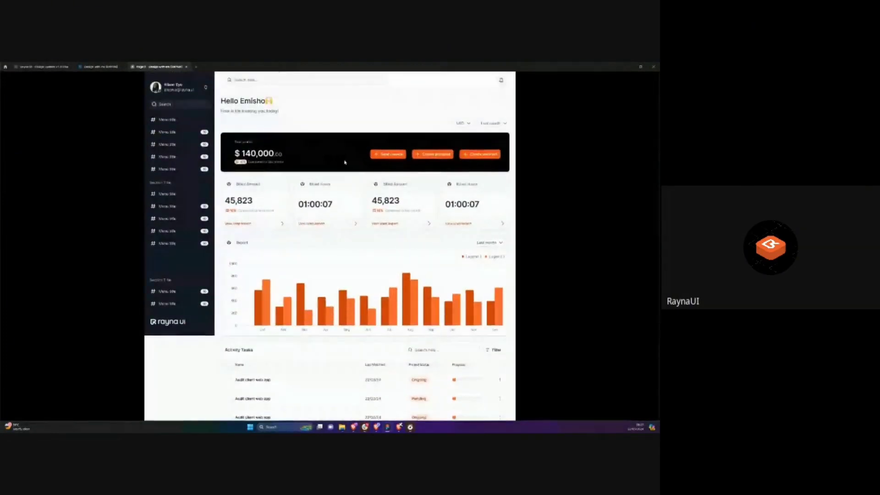
# Return to the design file and survey the reference boards on Page 1, ending at the light-mode and dark-mode sections
pyautogui.click(98, 69)
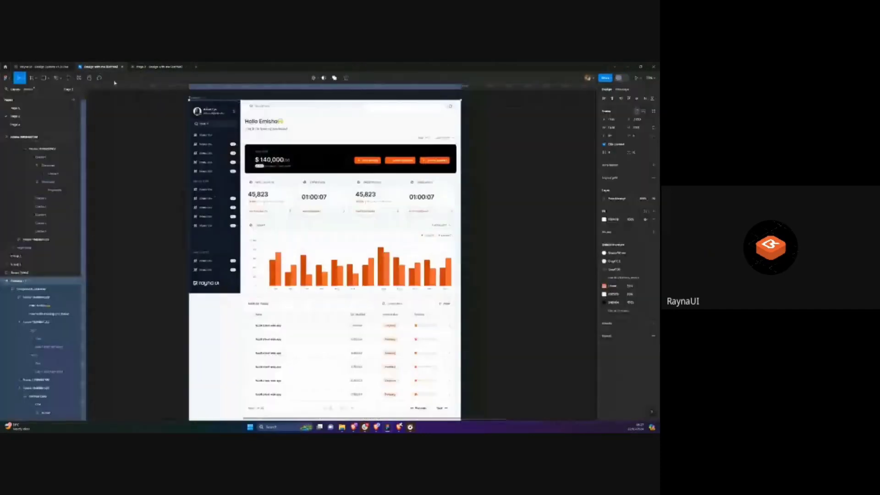
pyautogui.click(147, 136)
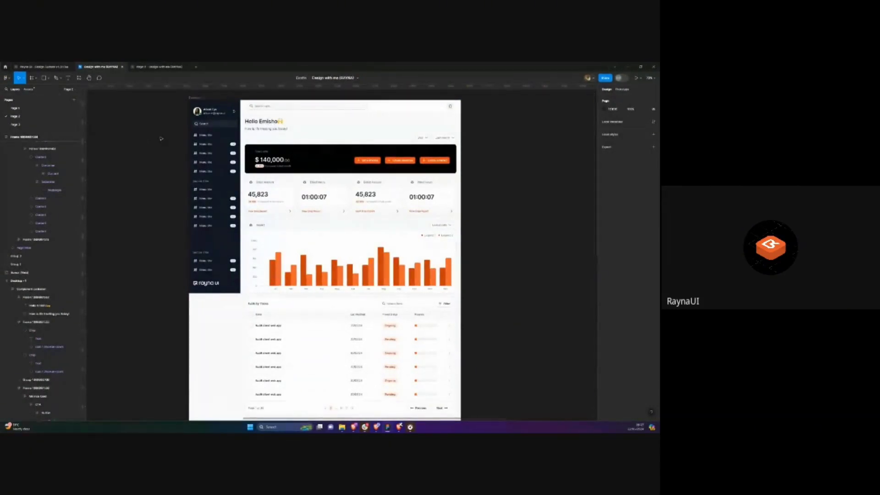
pyautogui.click(15, 108)
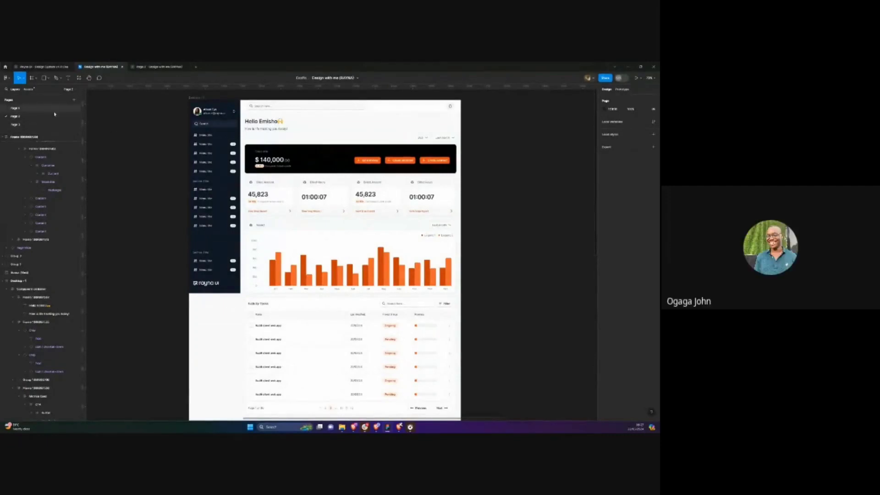
pyautogui.scroll(-10, 285, 241)
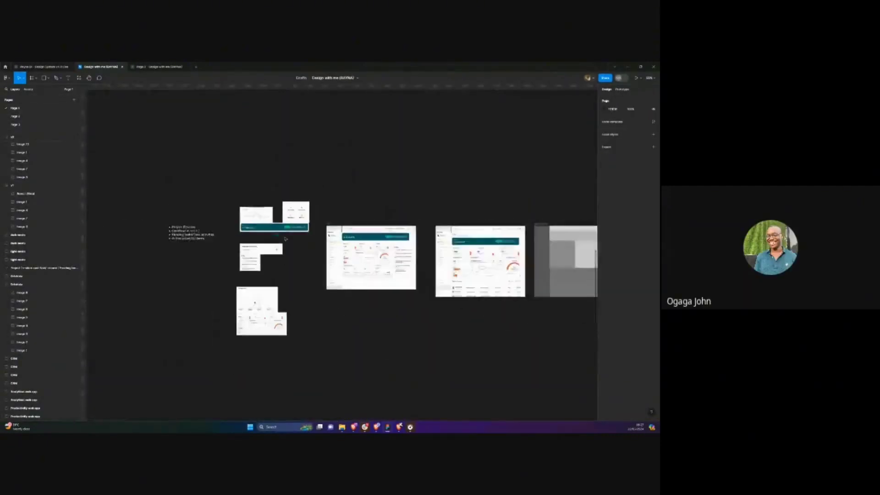
pyautogui.scroll(2, 467, 248)
pyautogui.scroll(-3, 468, 248)
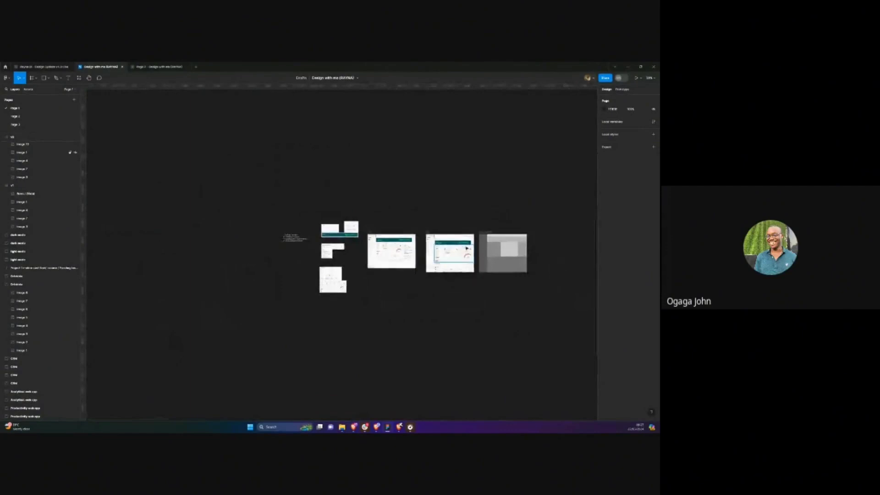
pyautogui.scroll(3, 468, 248)
pyautogui.hscroll(3, 467, 248)
pyautogui.scroll(-2, 464, 248)
pyautogui.hscroll(3, 464, 248)
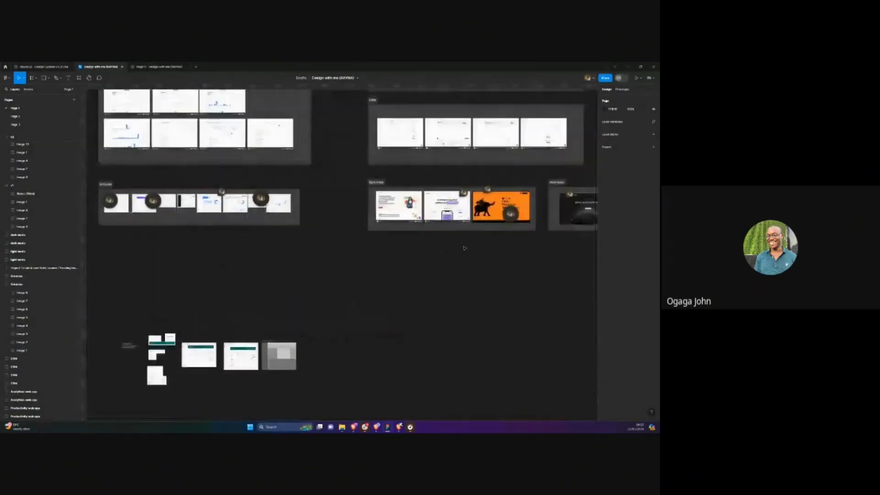
pyautogui.scroll(2, 463, 248)
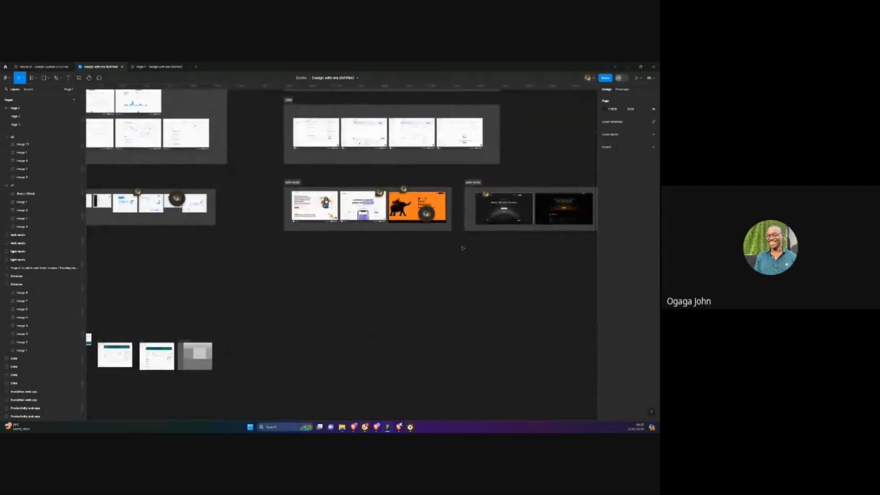
pyautogui.hscroll(2, 452, 244)
pyautogui.scroll(3, 374, 238)
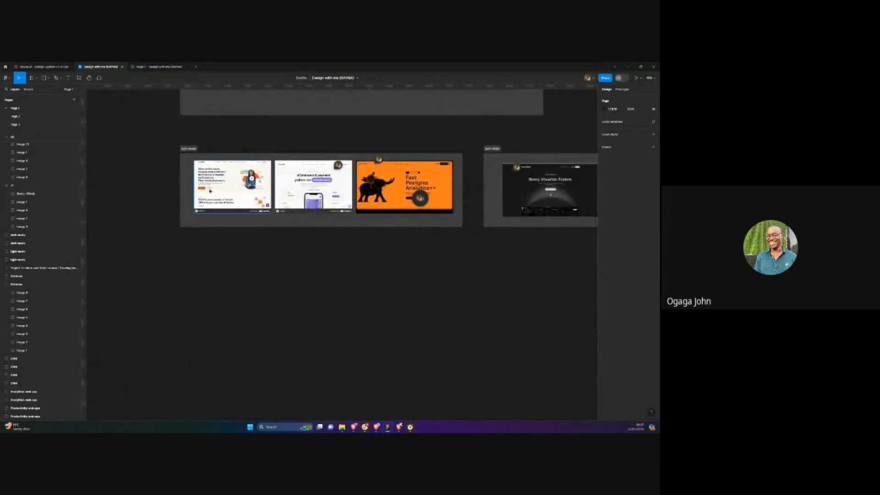
# Examine the landing page references in the light-mode section, including the Uvodo and orange Hydra images and their pinned comments
pyautogui.scroll(4, 199, 176)
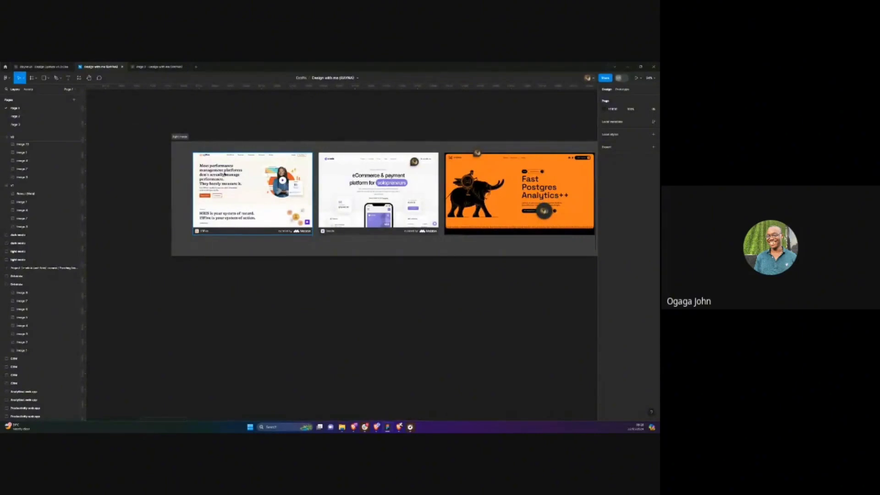
pyautogui.scroll(2, 411, 162)
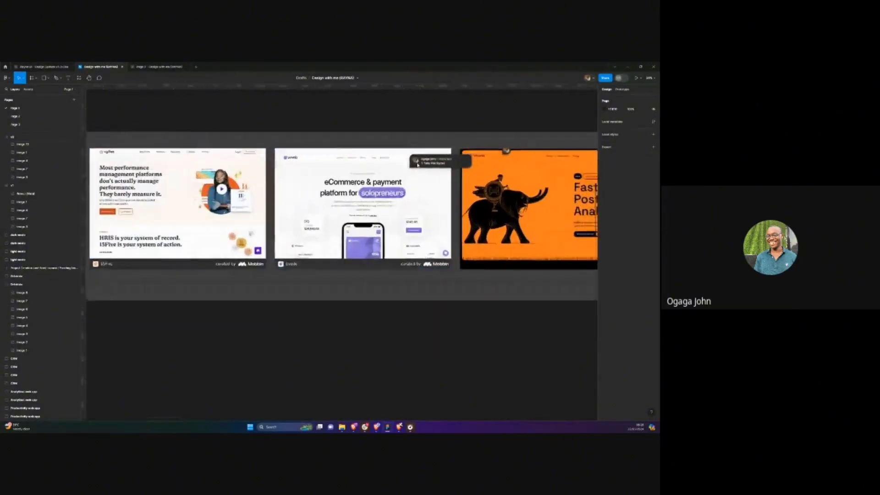
pyautogui.click(397, 143)
pyautogui.hscroll(2, 397, 143)
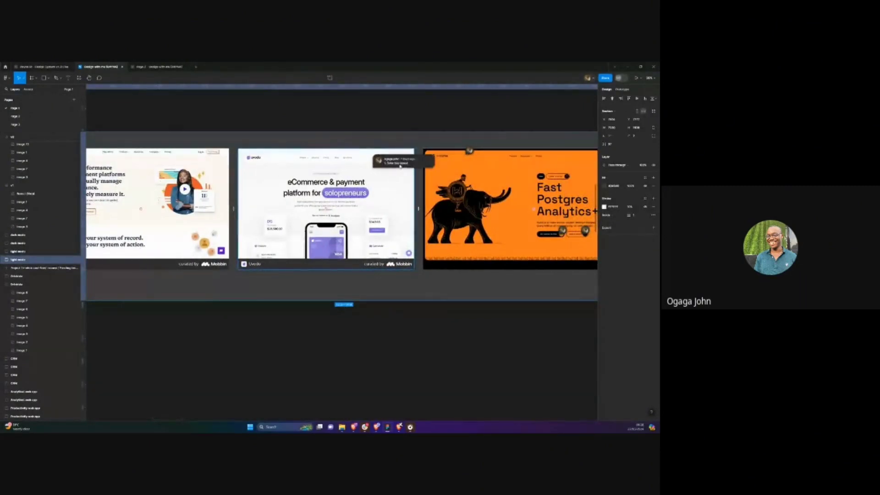
pyautogui.hscroll(2, 375, 166)
pyautogui.click(432, 150)
pyautogui.press('Escape')
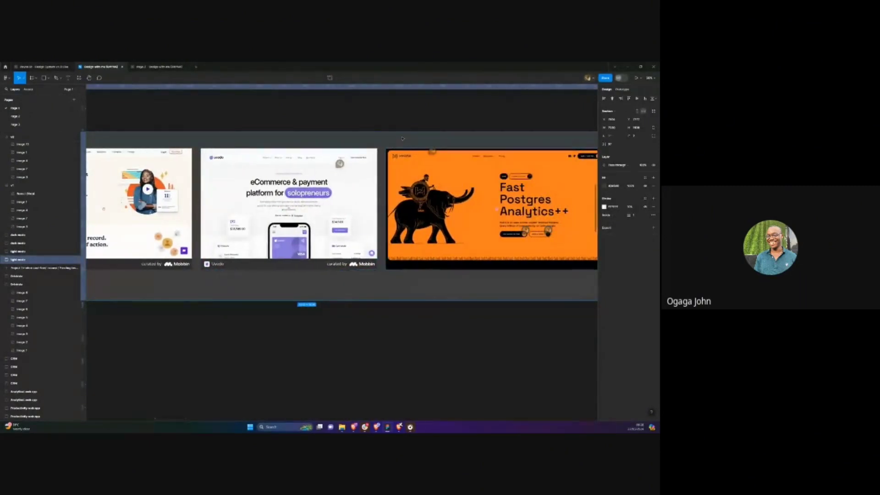
pyautogui.press('Escape')
pyautogui.scroll(-3, 288, 180)
pyautogui.click(294, 180)
pyautogui.scroll(3, 294, 181)
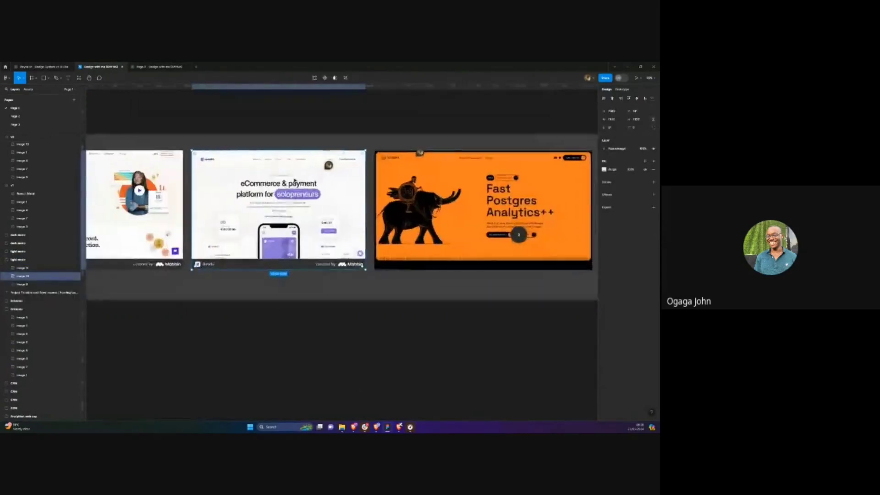
pyautogui.hscroll(5, 275, 183)
pyautogui.click(257, 177)
pyautogui.scroll(-3, 258, 177)
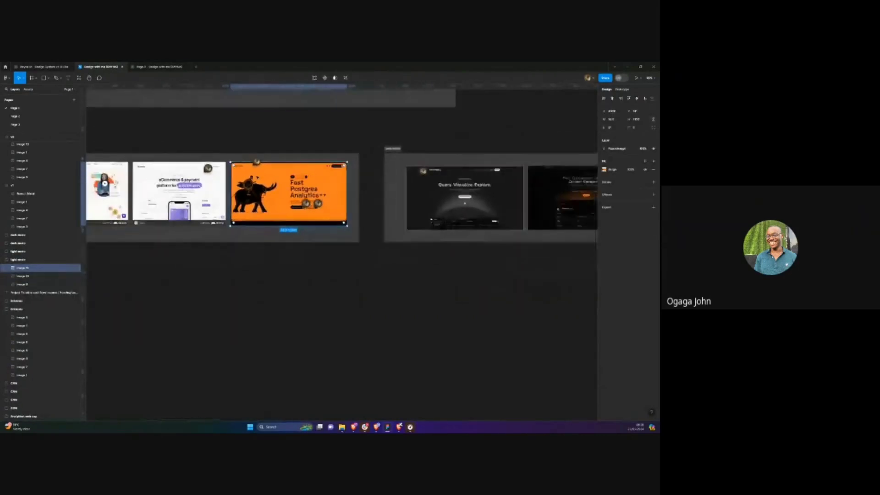
# Open the comment pinned on the Outerbase reference in the dark-mode section and read it
pyautogui.hscroll(5, 321, 183)
pyautogui.scroll(4, 371, 186)
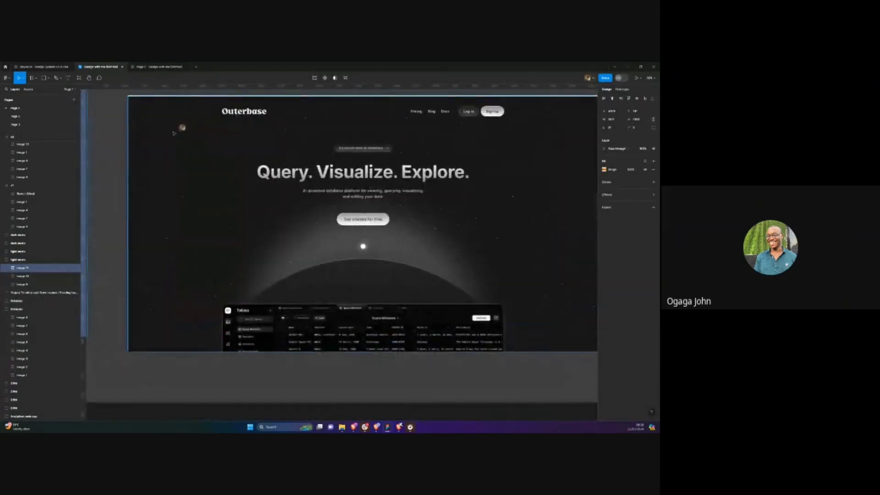
pyautogui.click(184, 127)
pyautogui.scroll(-2, 175, 150)
pyautogui.scroll(-3, 175, 150)
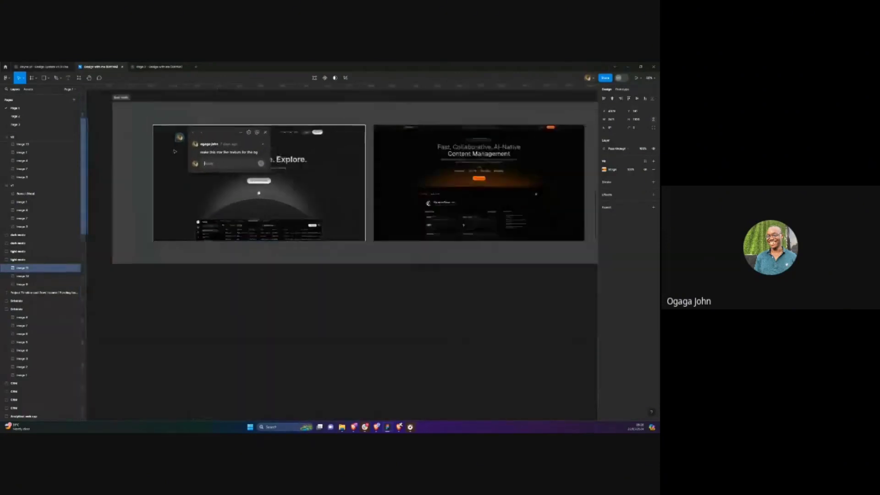
# Compare the Hydra and Uvodo light-mode references up close, checking their headlines, buttons and accent colors
pyautogui.hscroll(-4, 183, 142)
pyautogui.scroll(2, 184, 134)
pyautogui.scroll(5, 185, 133)
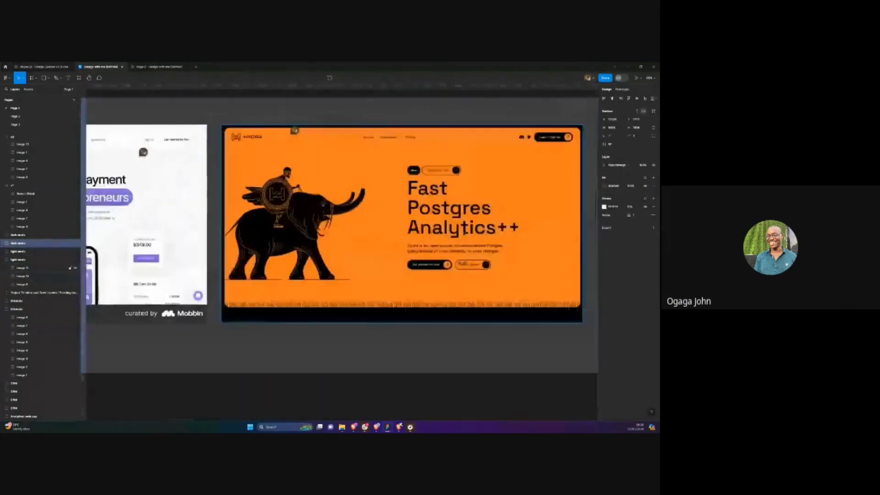
pyautogui.hscroll(4, 412, 161)
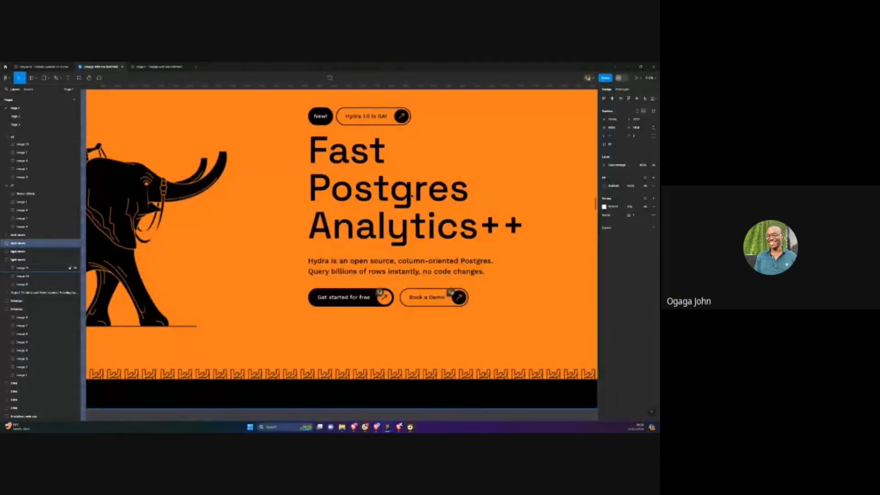
pyautogui.scroll(-5, 411, 195)
pyautogui.hscroll(-3, 320, 192)
pyautogui.scroll(5, 262, 179)
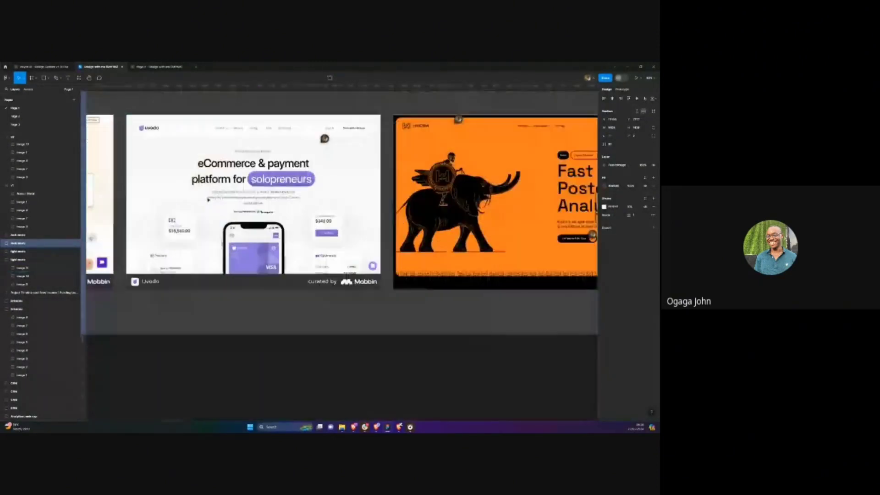
pyautogui.scroll(2, 262, 180)
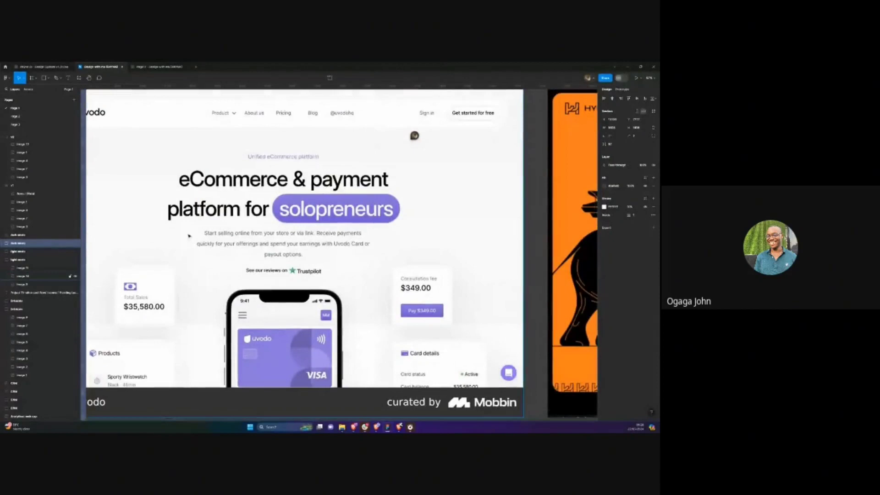
pyautogui.scroll(-3, 189, 236)
pyautogui.scroll(2, 226, 264)
pyautogui.hscroll(5, 226, 263)
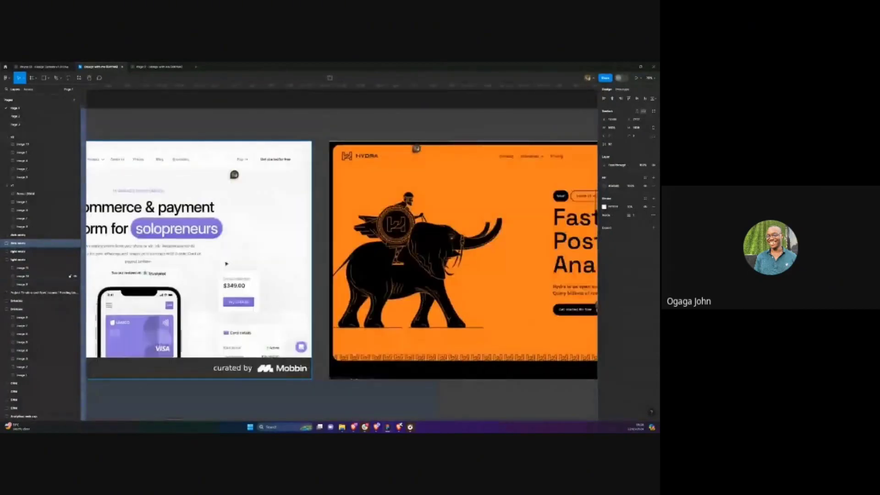
pyautogui.hscroll(4, 226, 264)
pyautogui.scroll(-2, 342, 266)
pyautogui.hscroll(-3, 341, 266)
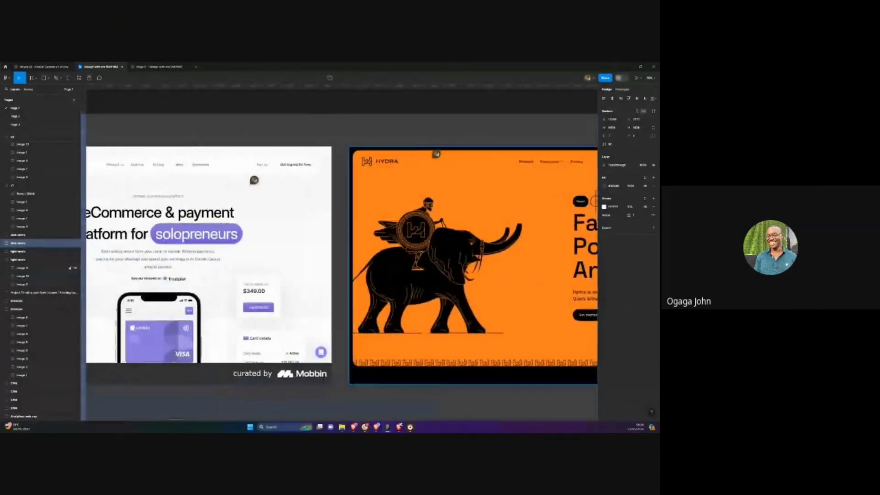
# Revisit the Outerbase reference, view both dark-mode images together and clear the selection
pyautogui.hscroll(10, 421, 252)
pyautogui.hscroll(6, 421, 253)
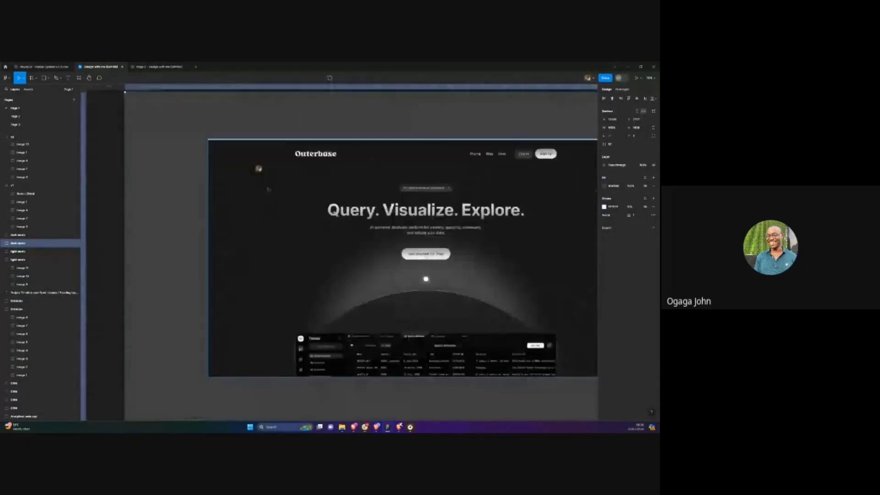
pyautogui.scroll(-5, 306, 217)
pyautogui.click(390, 340)
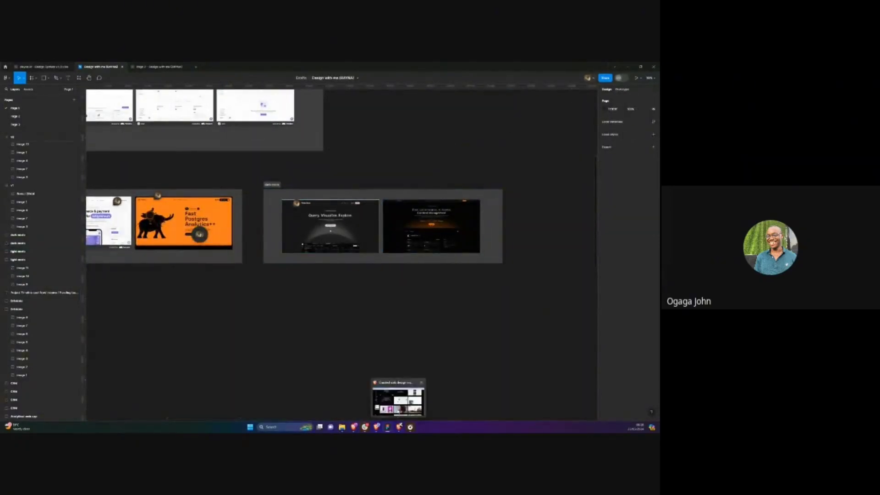
# Switch to the browser and show the start of the Resources page on Dsgnwhiz
pyautogui.click(399, 427)
pyautogui.click(101, 69)
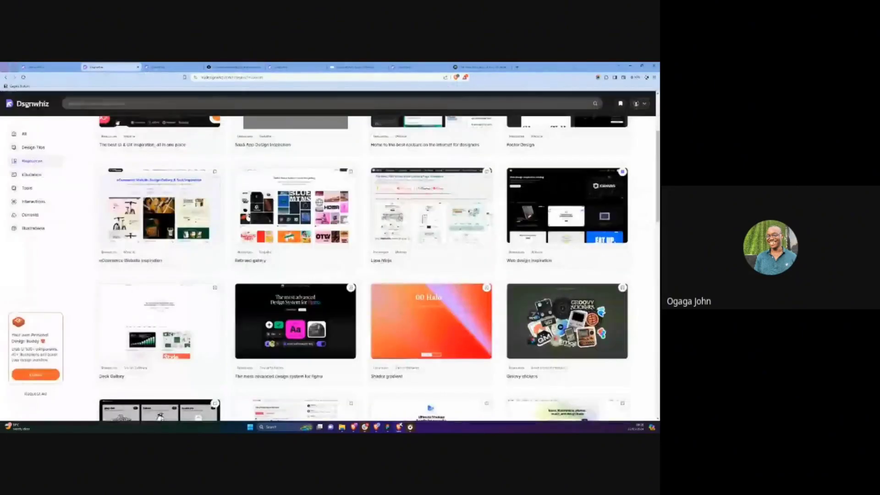
pyautogui.scroll(3, 133, 181)
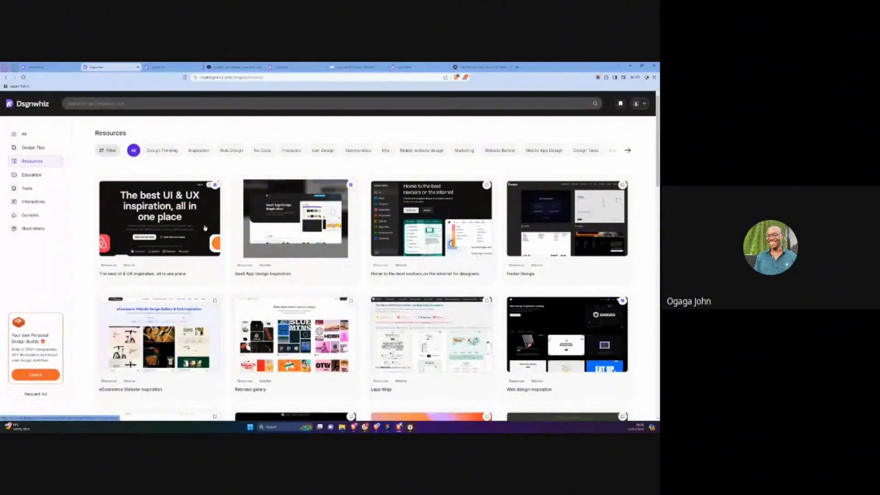
# Look through the Saved Whiz collection on Dsgnwhiz and return to the site's home page
pyautogui.click(528, 146)
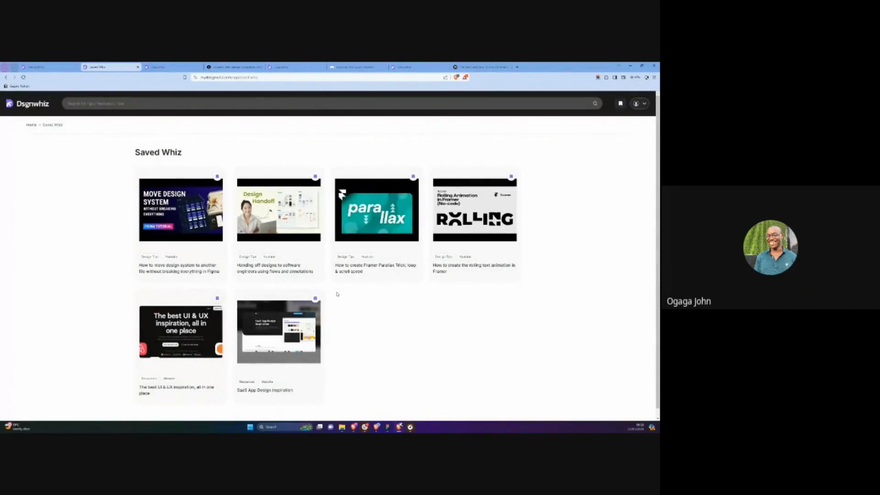
pyautogui.scroll(-1, 337, 294)
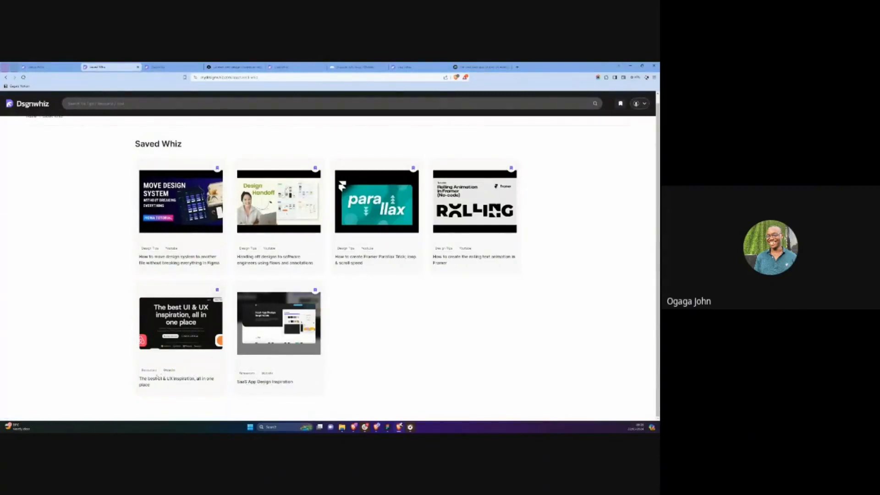
pyautogui.click(33, 125)
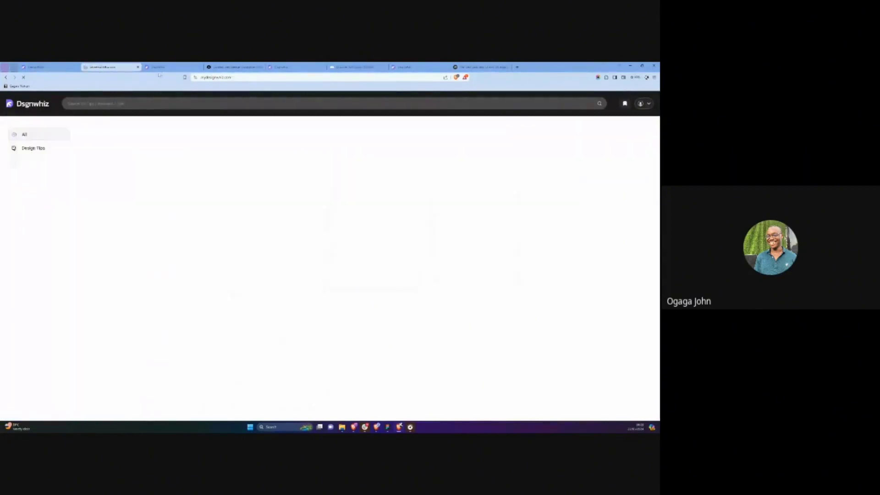
# Show the Web design inspiration resource page and examine its preview, description, tags and source details
pyautogui.click(160, 68)
pyautogui.scroll(2, 155, 215)
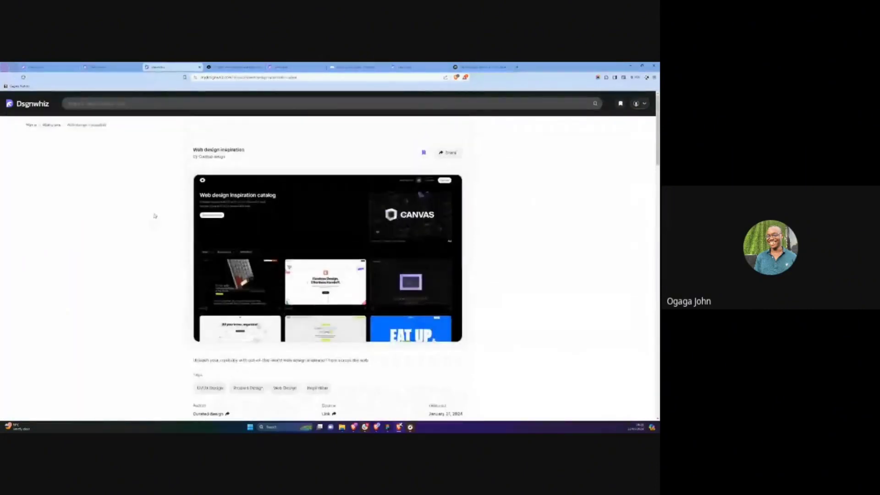
pyautogui.scroll(-2, 136, 244)
pyautogui.scroll(2, 135, 244)
pyautogui.scroll(-2, 291, 208)
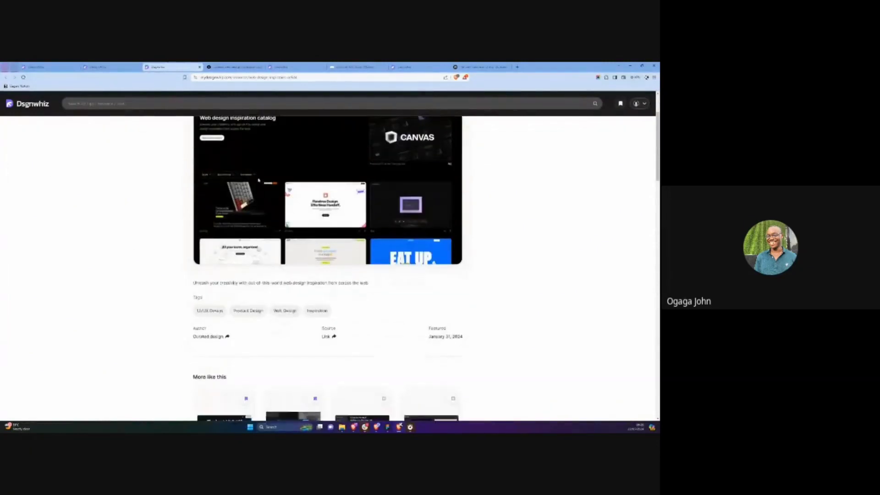
# Find Lapa Ninja among the related resources under Web design inspiration and open its page
pyautogui.scroll(-3, 152, 171)
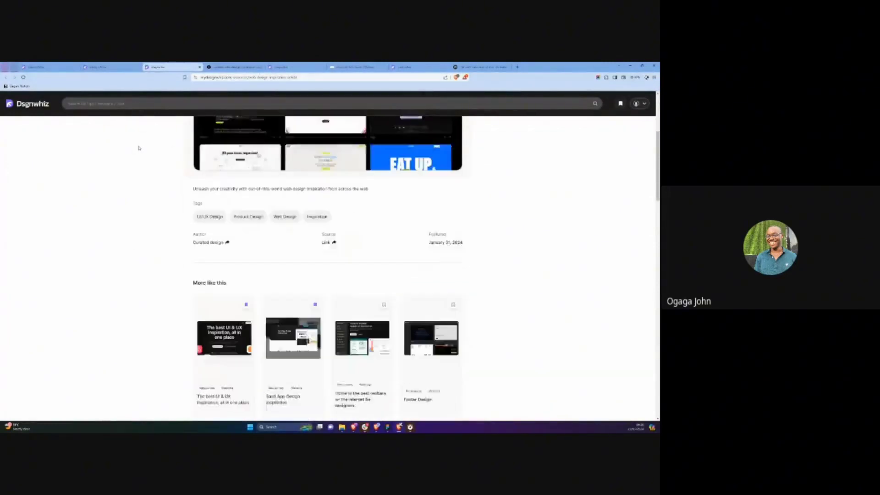
pyautogui.scroll(-3, 152, 172)
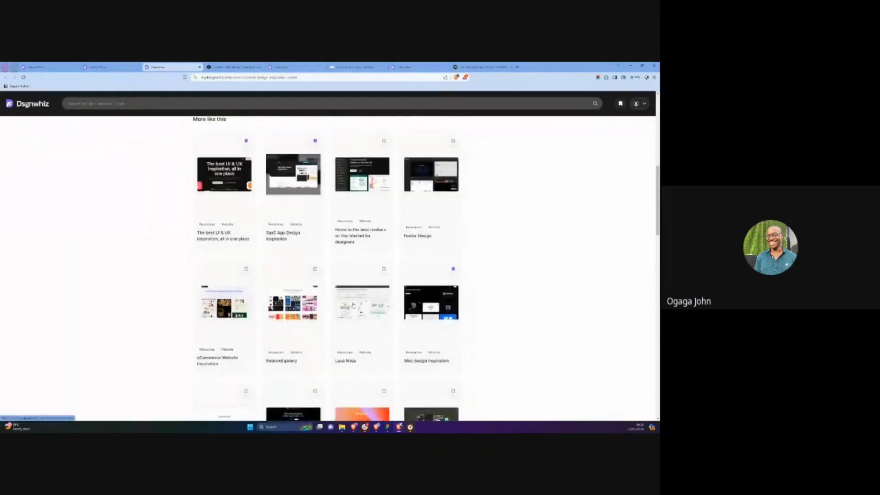
pyautogui.click(344, 293)
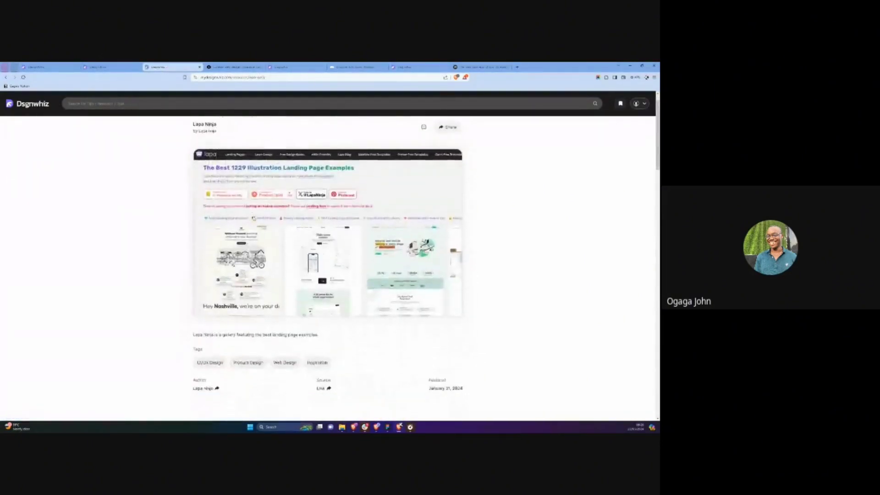
# Look through the related resources listed under Lapa Ninja and return to the start of its page
pyautogui.scroll(-7, 281, 234)
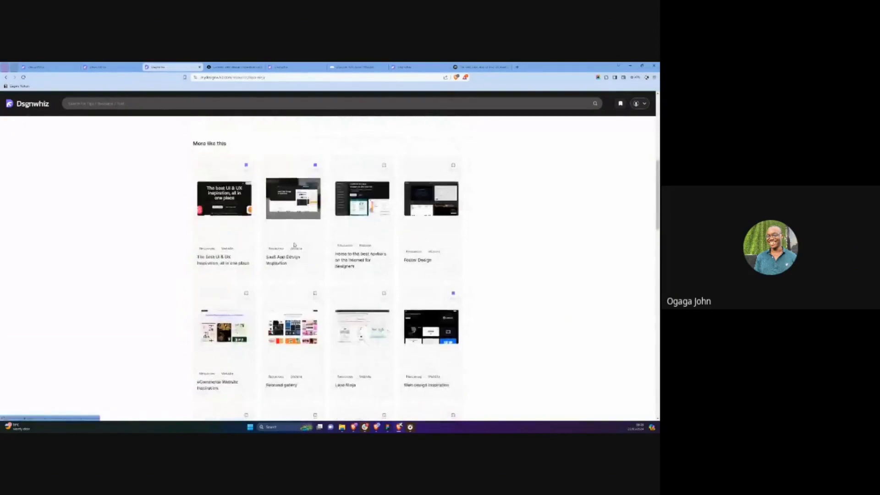
pyautogui.scroll(-5, 281, 234)
pyautogui.scroll(-5, 312, 251)
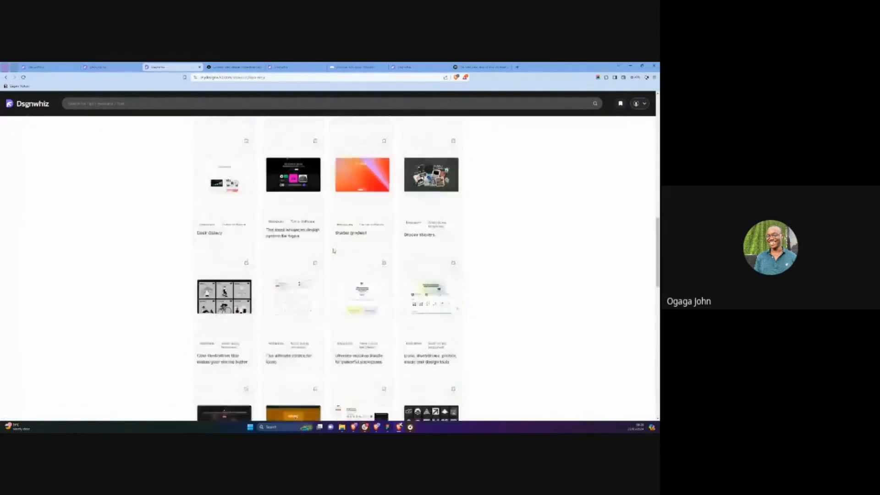
pyautogui.scroll(-7, 328, 251)
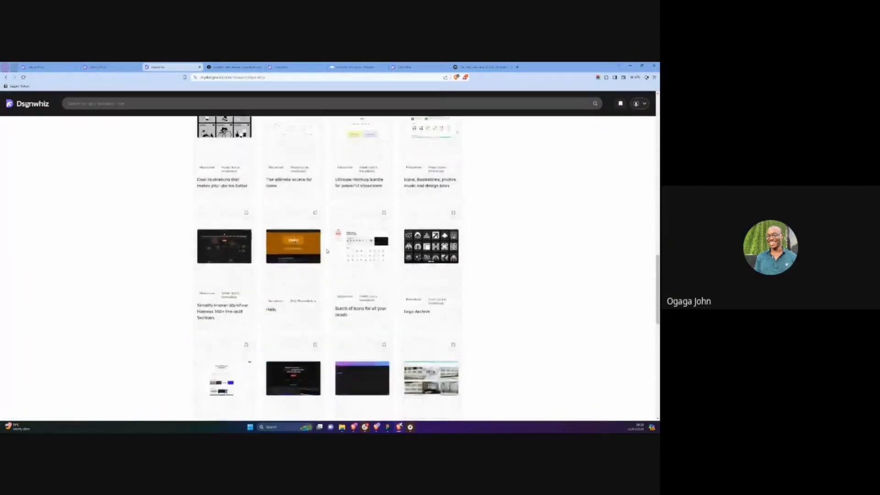
pyautogui.scroll(10, 328, 248)
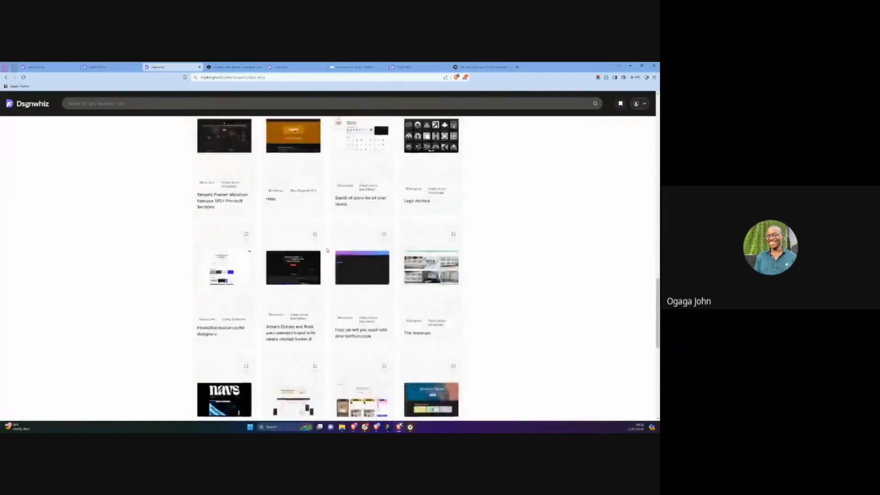
pyautogui.scroll(5, 330, 244)
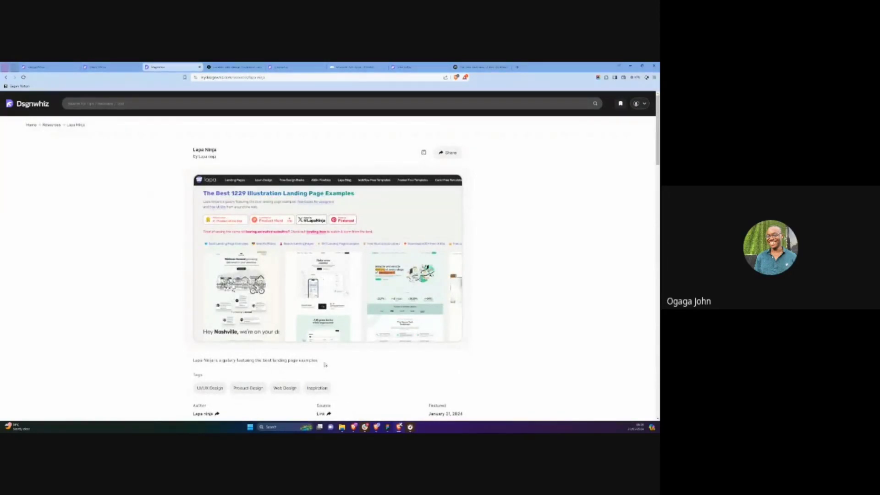
# Switch to the Figma file and place a new Desktop frame on the canvas just below the light mode references
pyautogui.moveTo(365, 428)
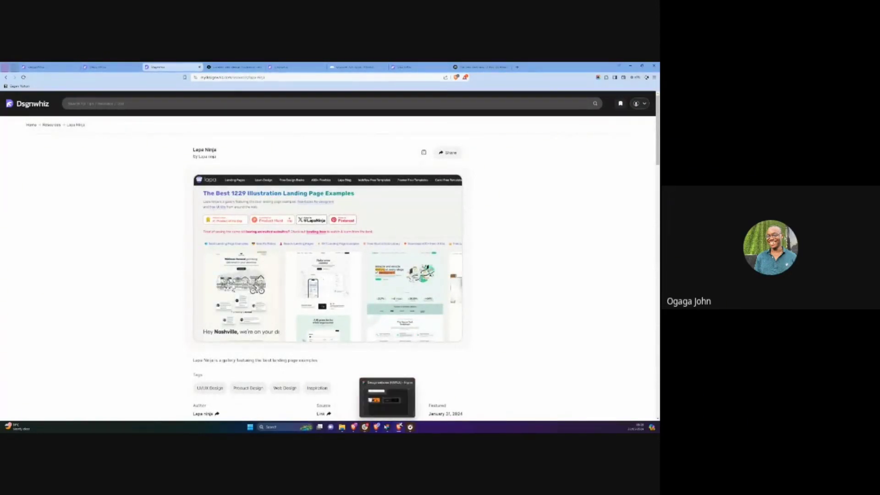
pyautogui.click(364, 396)
pyautogui.scroll(-5, 320, 372)
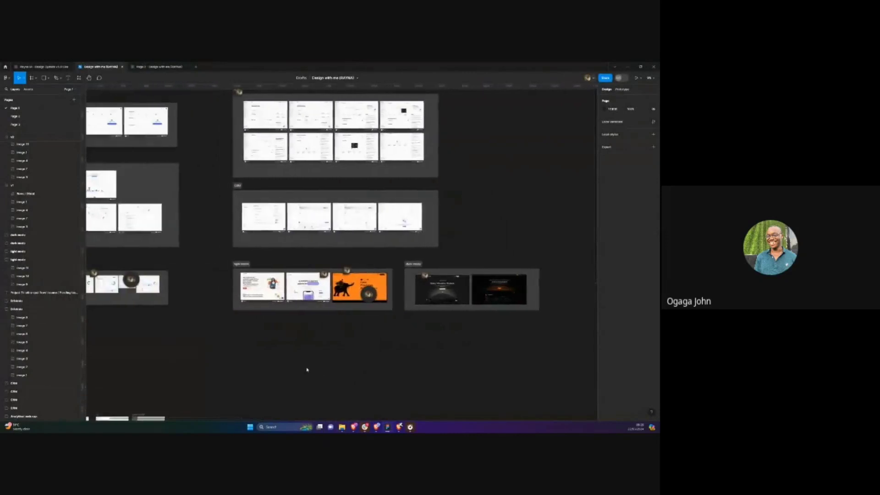
pyautogui.scroll(-2, 284, 363)
pyautogui.scroll(-1, 276, 356)
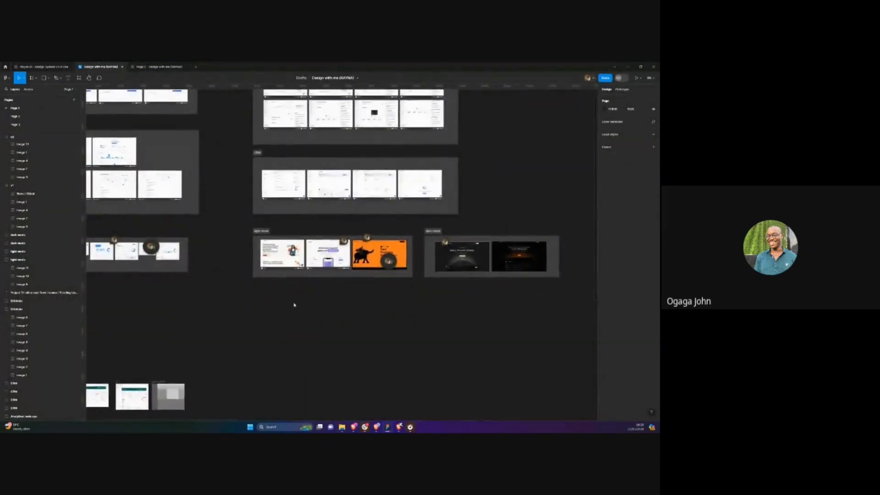
pyautogui.scroll(5, 295, 305)
pyautogui.press('f')
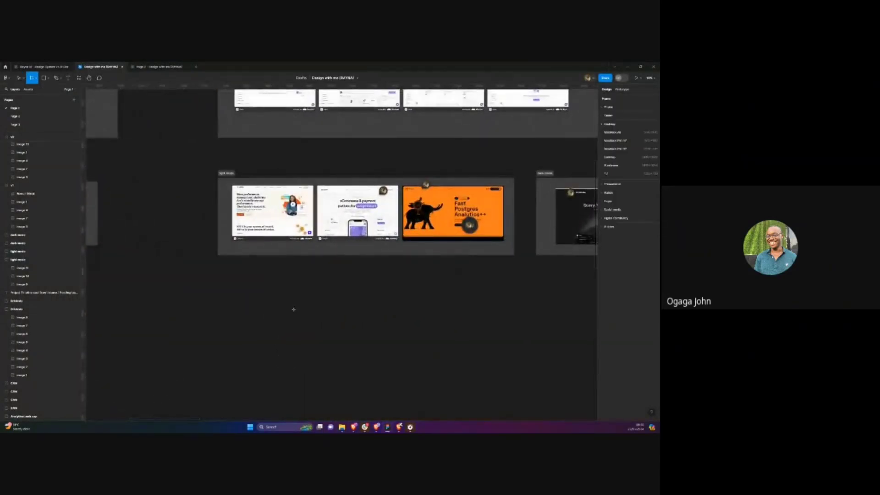
pyautogui.click(610, 157)
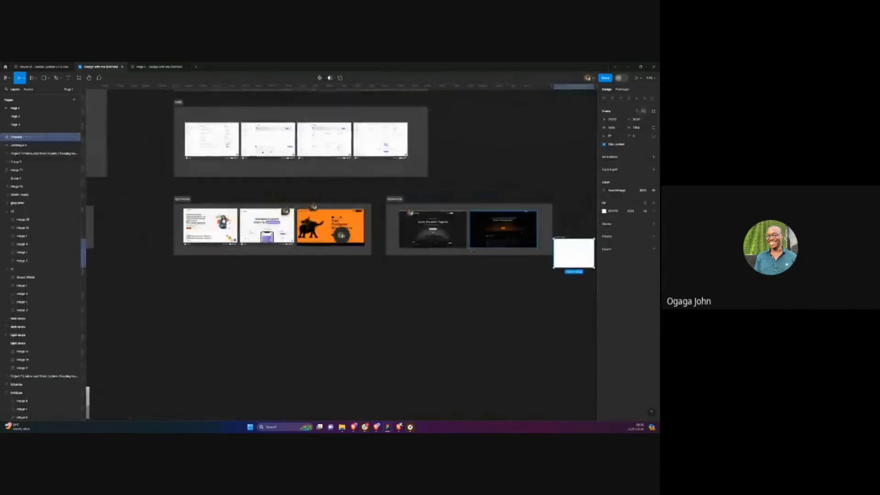
pyautogui.moveTo(563, 245); pyautogui.dragTo(193, 268)
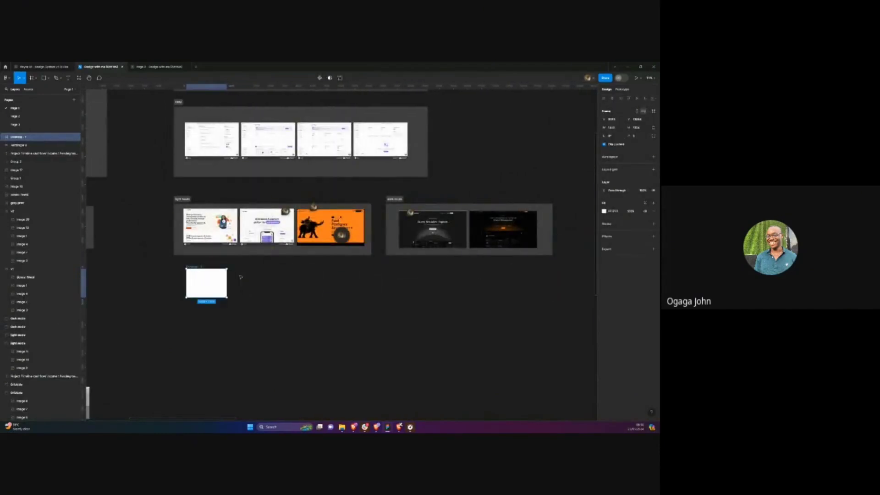
pyautogui.click(251, 286)
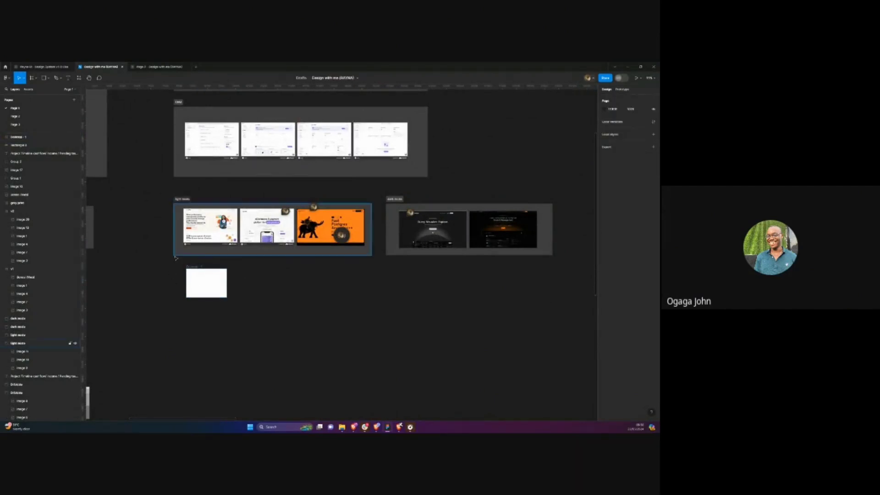
# Examine the light mode references up close, especially the rounded orange panel and black border of the Hydra design
pyautogui.scroll(3, 192, 286)
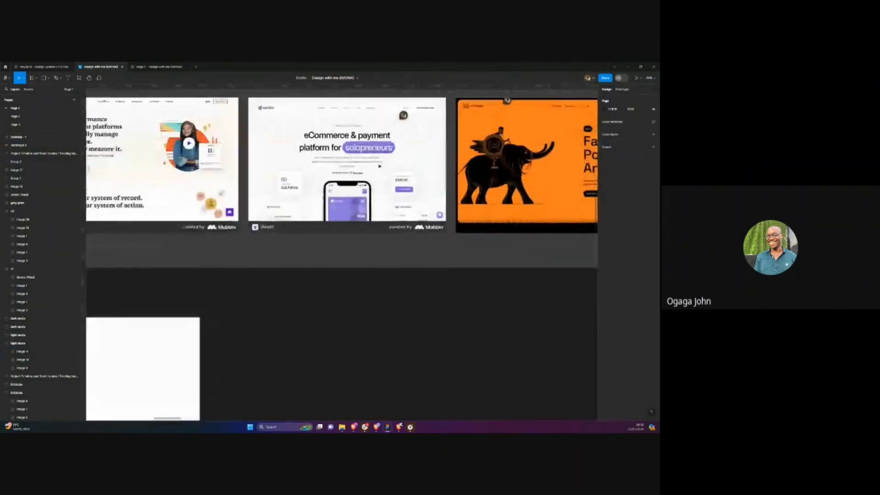
pyautogui.scroll(3, 306, 169)
pyautogui.scroll(2, 312, 163)
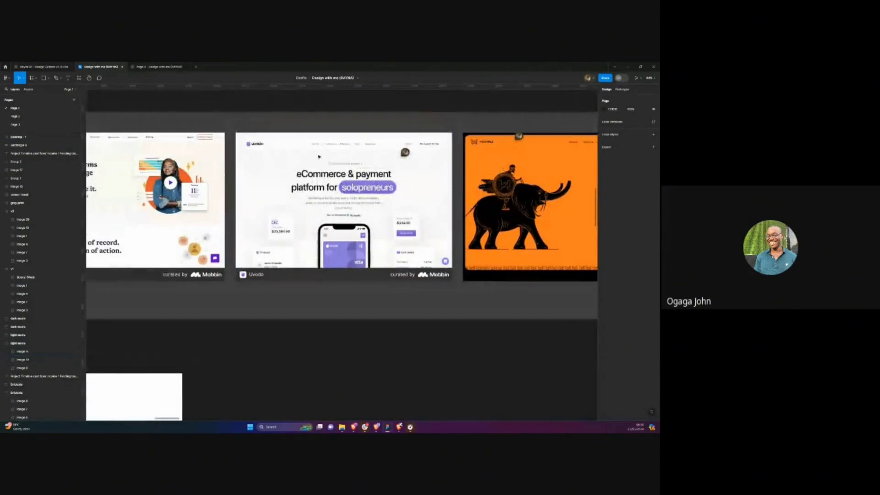
pyautogui.hscroll(3, 394, 142)
pyautogui.scroll(5, 394, 139)
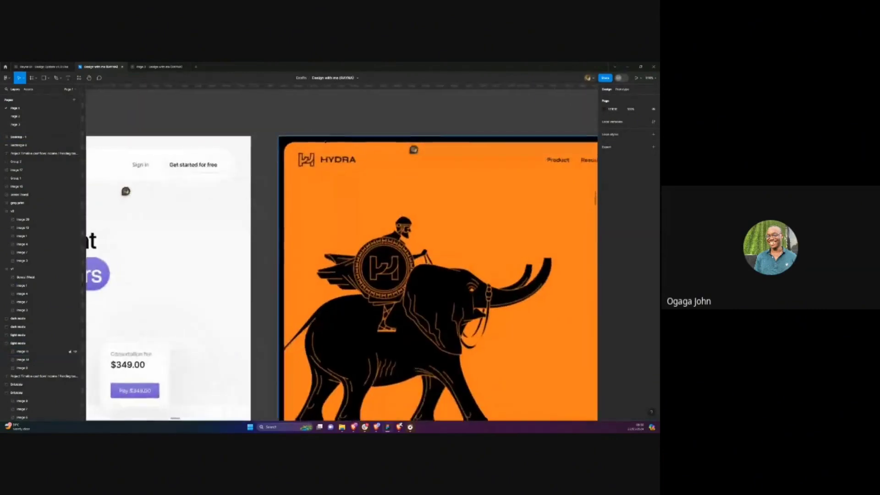
pyautogui.scroll(3, 306, 153)
pyautogui.scroll(3, 305, 154)
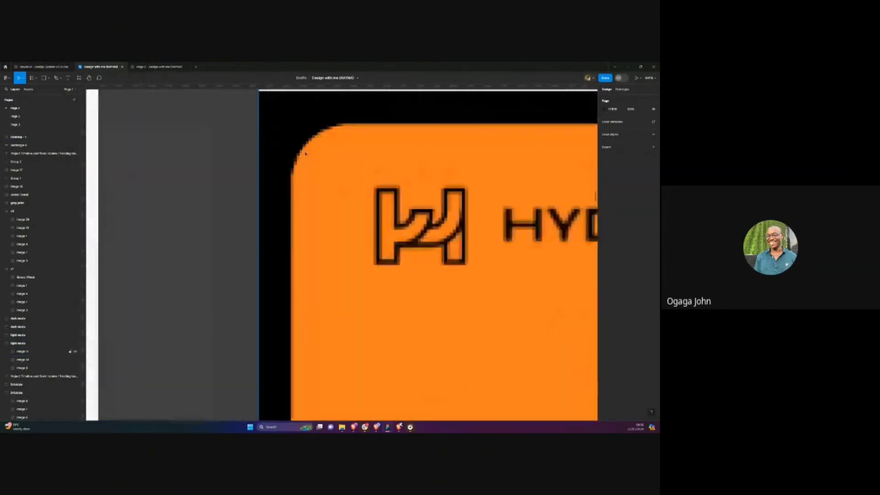
pyautogui.scroll(-8, 306, 153)
pyautogui.scroll(-5, 293, 165)
pyautogui.hscroll(-3, 290, 171)
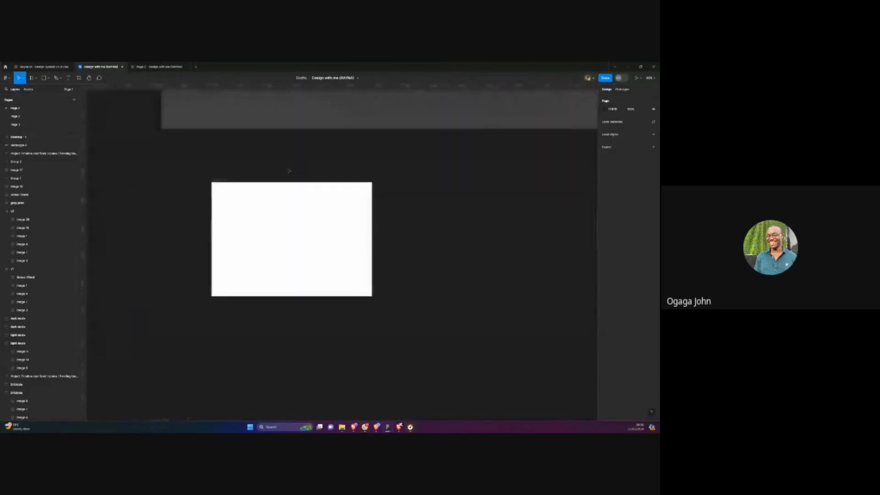
# Select the new Desktop frame and sample a light colour from the Uvodo reference for its fill
pyautogui.scroll(1, 290, 171)
pyautogui.click(226, 201)
pyautogui.scroll(3, 260, 209)
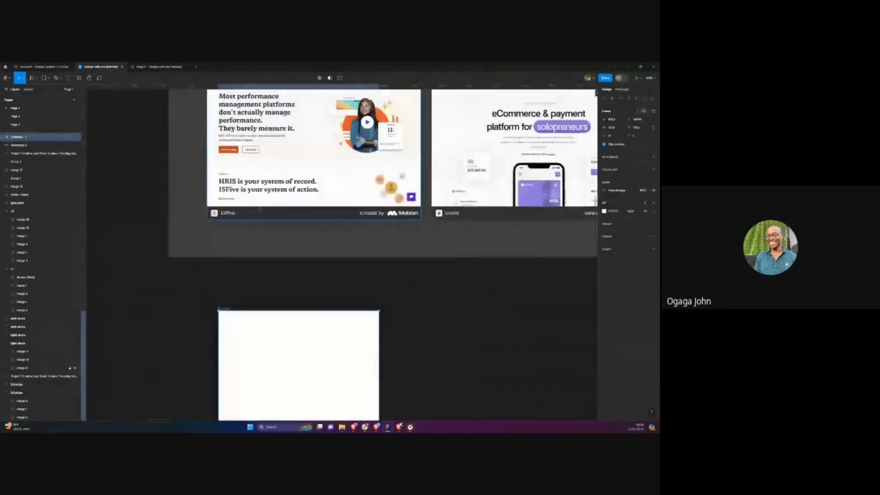
pyautogui.scroll(1, 260, 209)
pyautogui.hscroll(3, 366, 216)
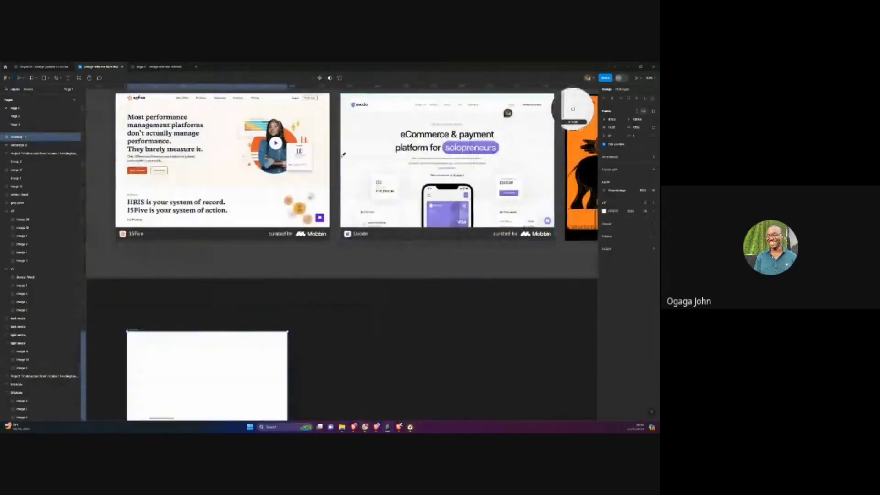
pyautogui.scroll(-3, 307, 244)
pyautogui.hscroll(-2, 307, 244)
pyautogui.scroll(-1, 307, 243)
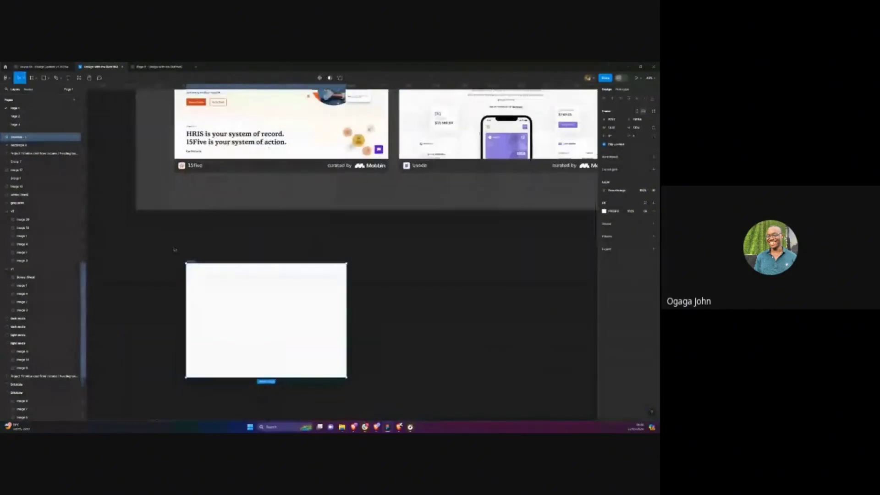
pyautogui.press('Escape')
# Draw an inner frame inside the Desktop frame, leaving a thin margin on every side
pyautogui.scroll(3, 188, 264)
pyautogui.press('f')
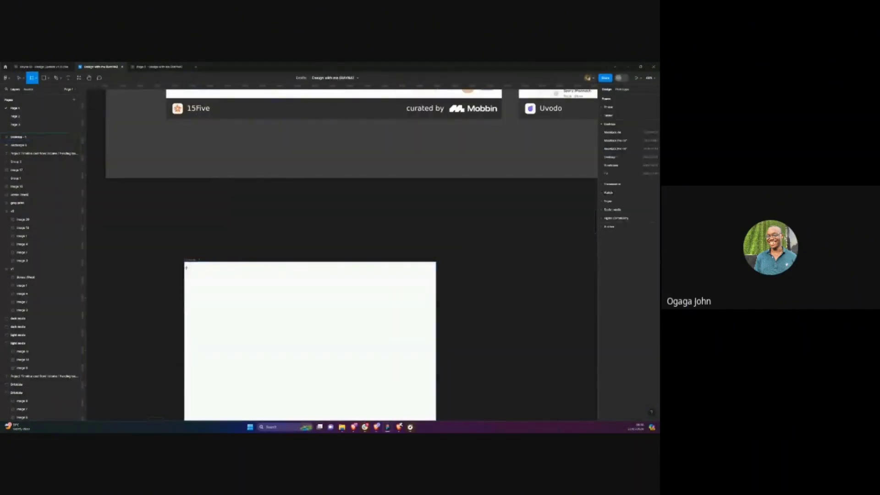
pyautogui.moveTo(187, 265); pyautogui.dragTo(434, 410)
pyautogui.scroll(-1, 353, 355)
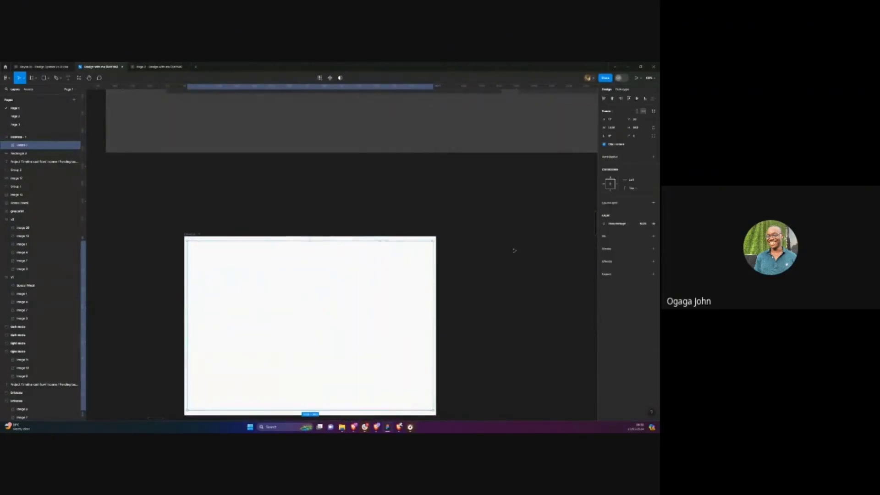
# Give the inner frame a solid coral red fill and clear the selection
pyautogui.click(604, 236)
pyautogui.click(604, 244)
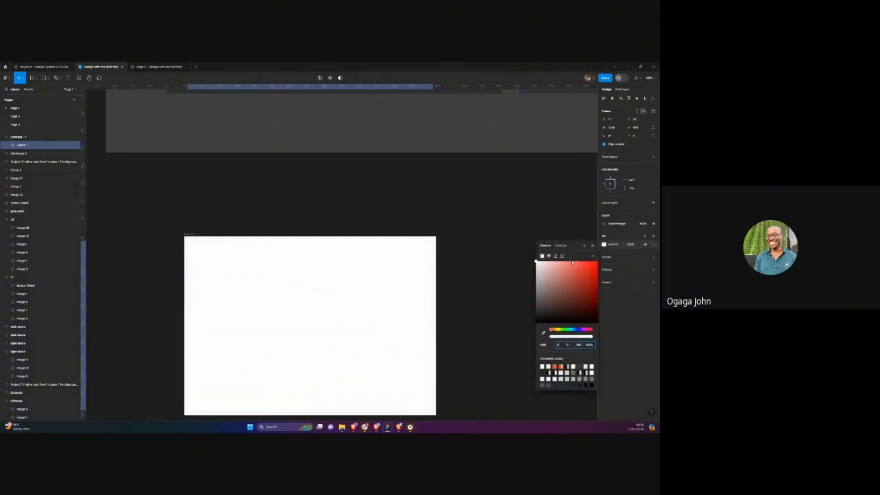
pyautogui.click(571, 262)
pyautogui.click(465, 238)
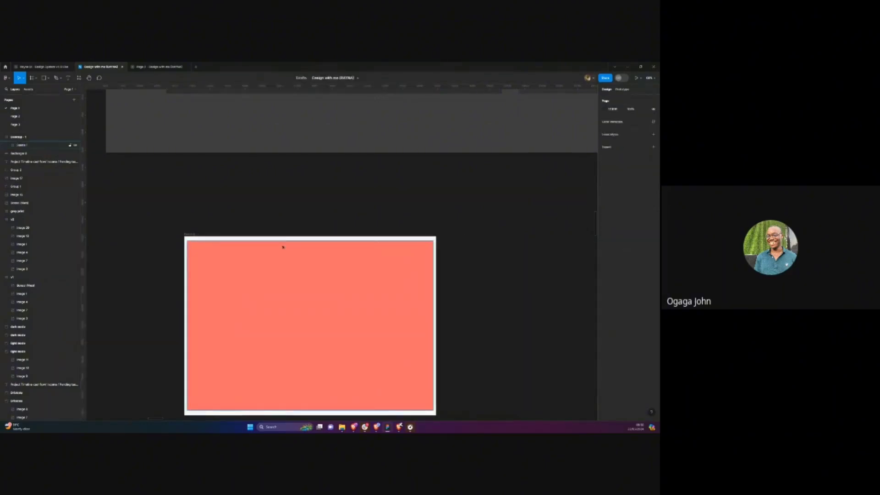
# Check the inner frame's margins and narrow it evenly on both sides so they match the top and bottom margins
pyautogui.click(325, 246)
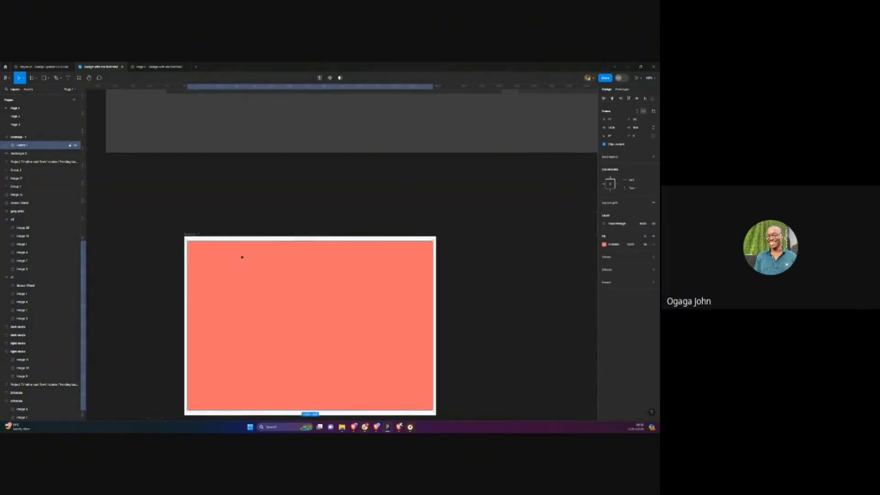
pyautogui.scroll(2, 242, 257)
pyautogui.scroll(-3, 243, 252)
pyautogui.scroll(4, 243, 252)
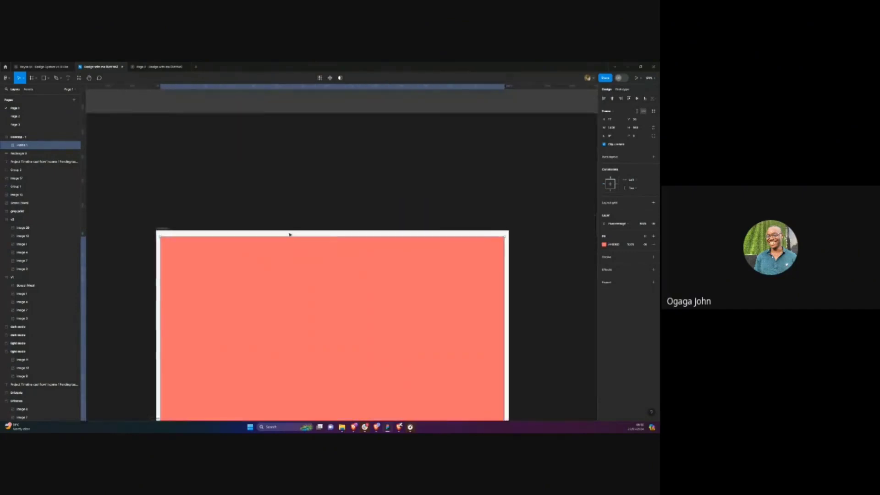
pyautogui.scroll(1, 289, 234)
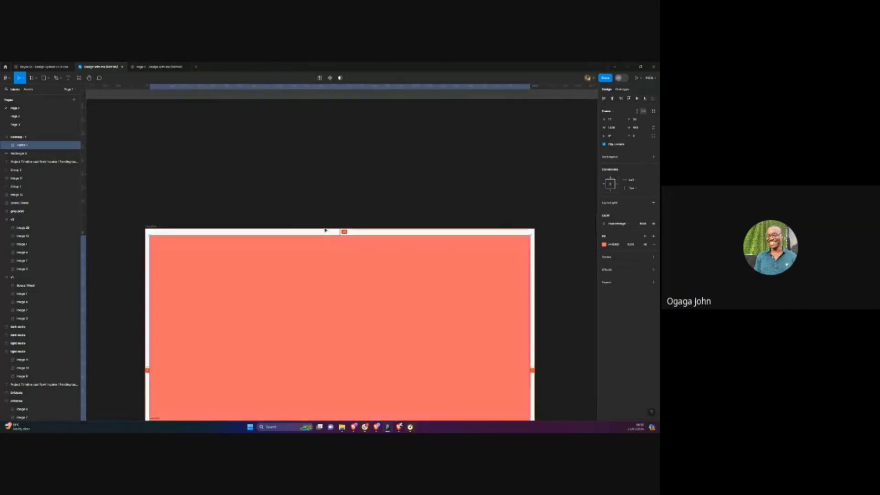
pyautogui.scroll(2, 338, 231)
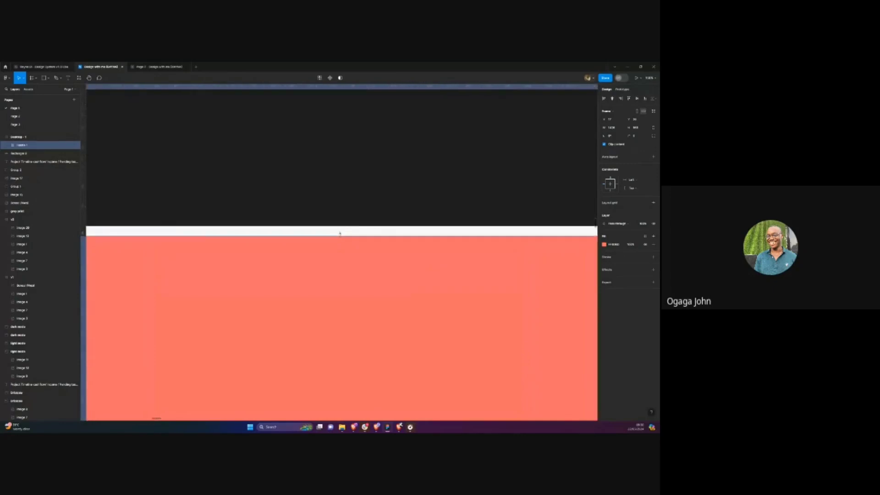
pyautogui.scroll(-4, 340, 233)
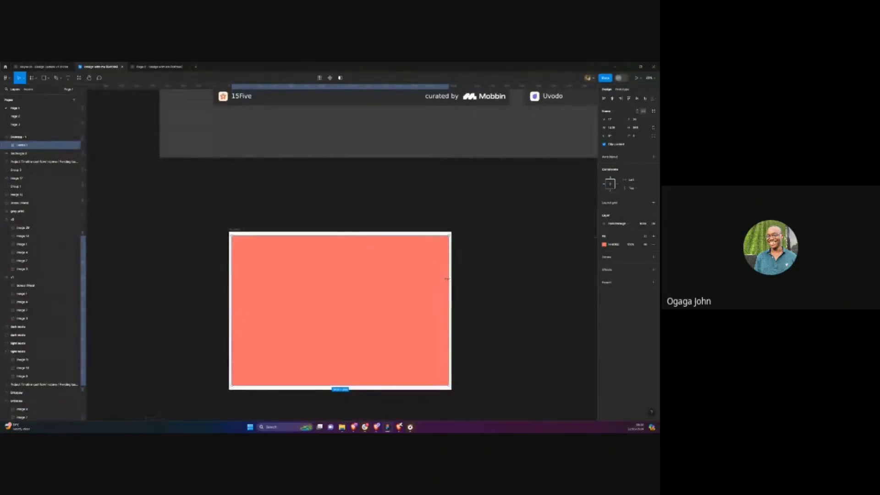
pyautogui.moveTo(447, 278); pyautogui.dragTo(449, 280)
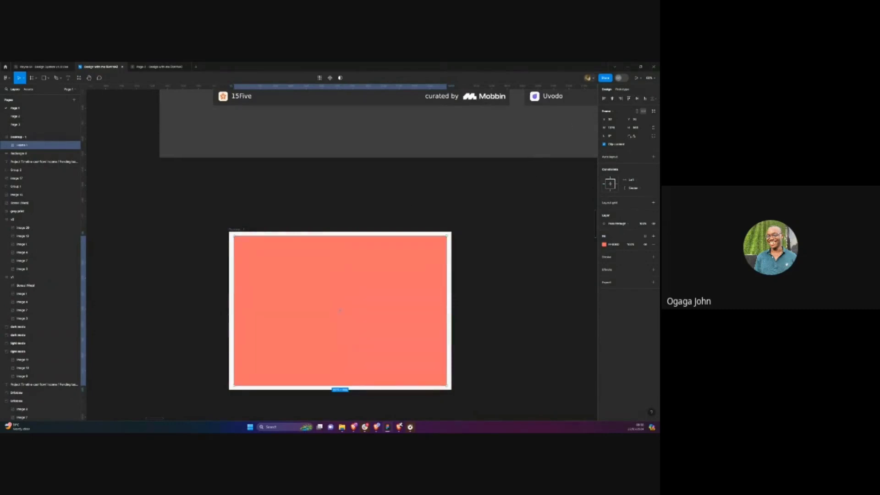
# Round the corners of the coral inner frame with a small corner radius and clear the selection
pyautogui.click(636, 137)
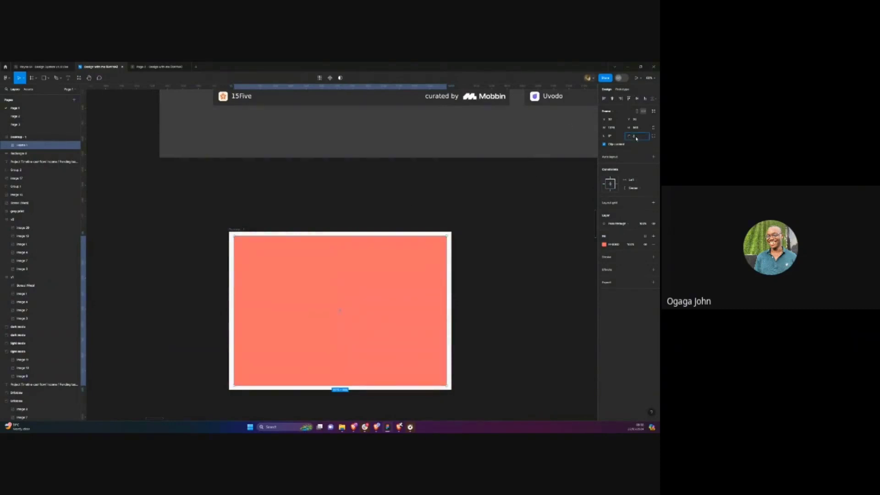
pyautogui.click(519, 173)
pyautogui.hotkey('ctrl', 'z')
pyautogui.click(638, 136)
pyautogui.press('Escape')
pyautogui.click(637, 136)
pyautogui.click(486, 179)
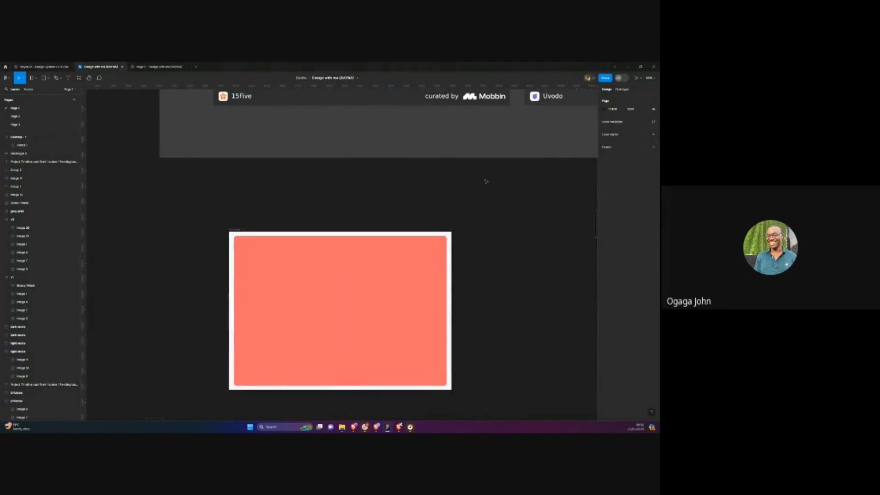
# Widen the coral inner frame slightly and evenly on both sides, thinning its side margins, and clear the selection
pyautogui.click(430, 247)
pyautogui.scroll(3, 440, 256)
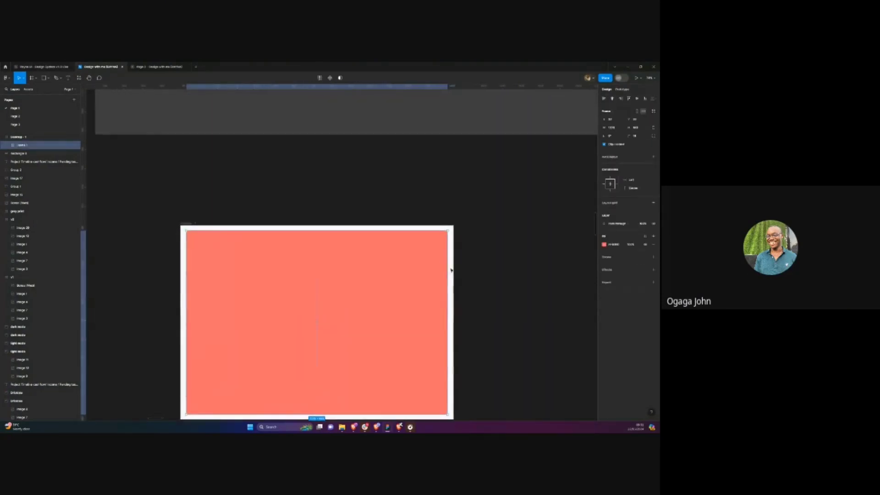
pyautogui.moveTo(448, 269); pyautogui.dragTo(455, 272)
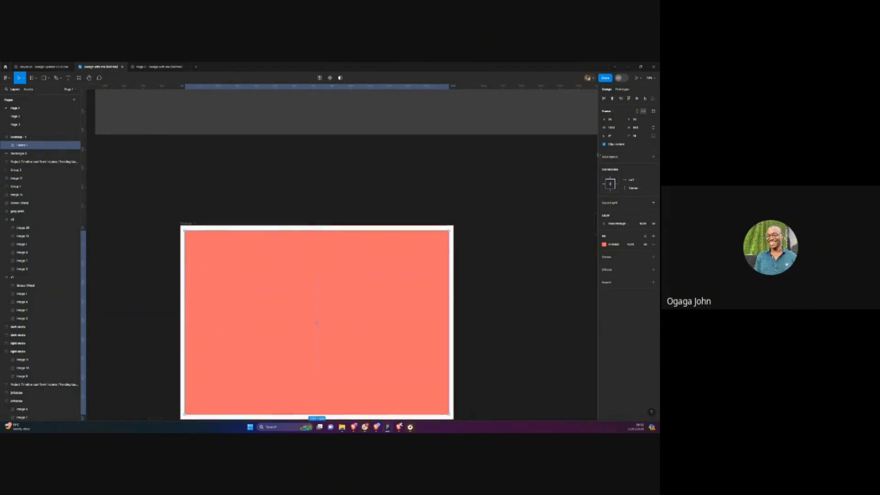
pyautogui.click(510, 218)
pyautogui.scroll(-3, 511, 218)
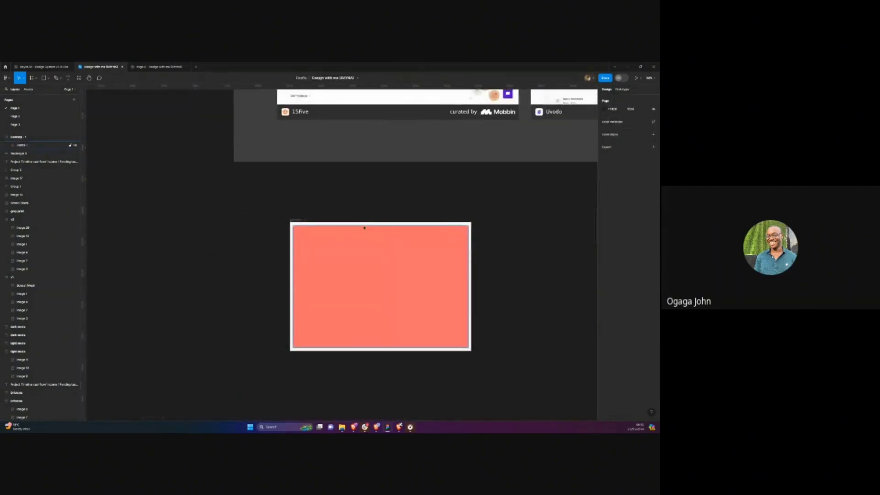
# Compare the framed layout with the 15Five and Uvodo screenshots in the light mode reference group
pyautogui.scroll(-3, 403, 215)
pyautogui.hscroll(2, 416, 209)
pyautogui.scroll(2, 416, 209)
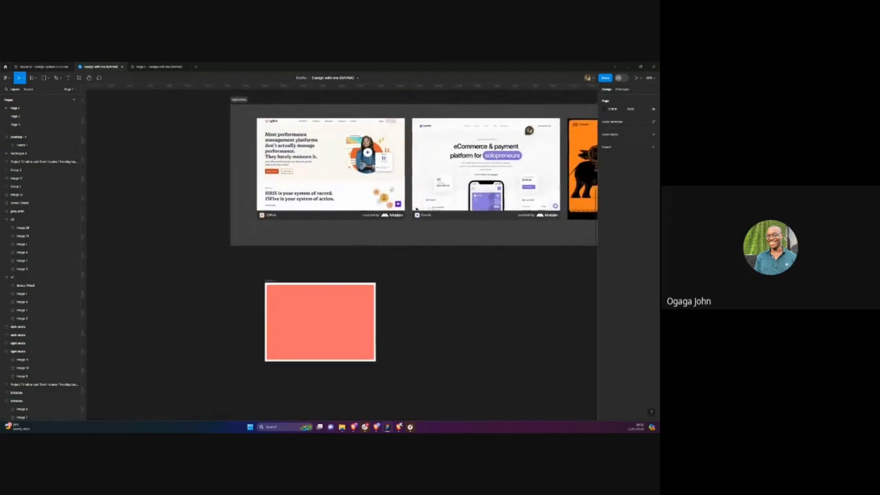
pyautogui.scroll(1, 481, 152)
pyautogui.scroll(4, 482, 152)
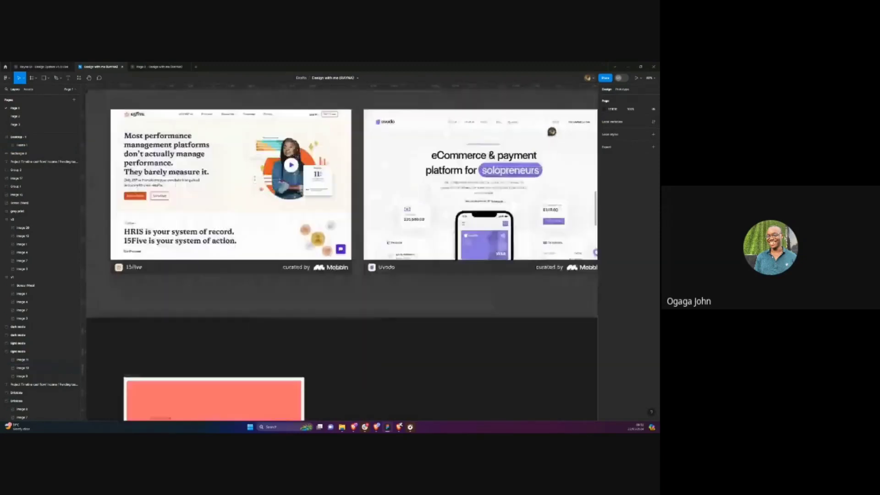
pyautogui.scroll(-2, 481, 152)
pyautogui.scroll(-1, 481, 152)
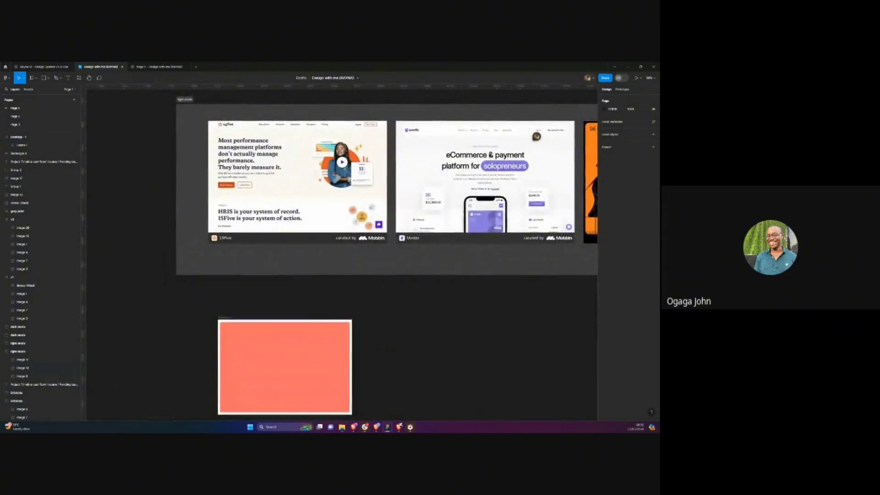
pyautogui.scroll(1, 481, 152)
pyautogui.hscroll(1, 487, 155)
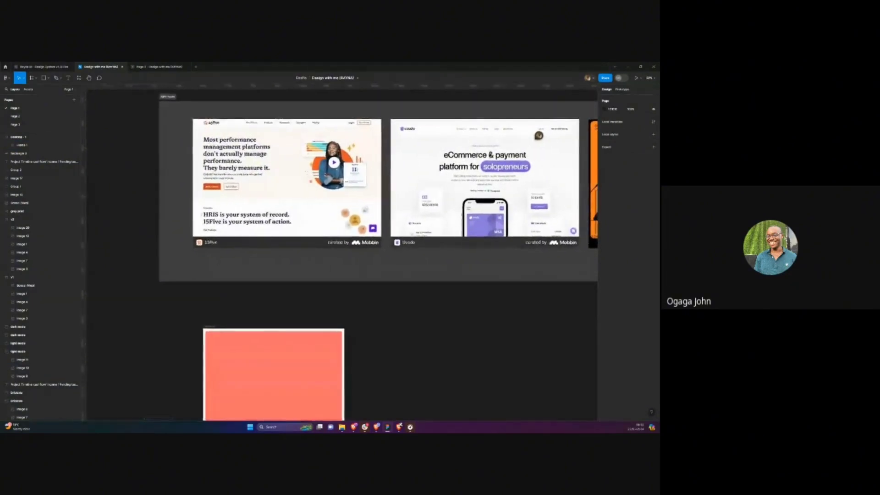
pyautogui.hscroll(2, 488, 155)
pyautogui.scroll(-1, 487, 155)
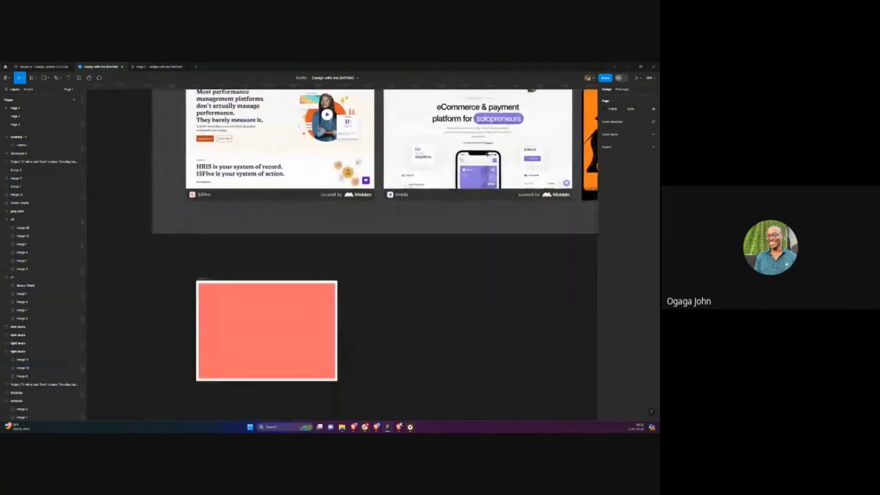
# Examine the black margin and rounded corners around the orange area of the Hydra reference screenshot
pyautogui.hscroll(3, 487, 155)
pyautogui.scroll(3, 313, 192)
pyautogui.scroll(3, 312, 191)
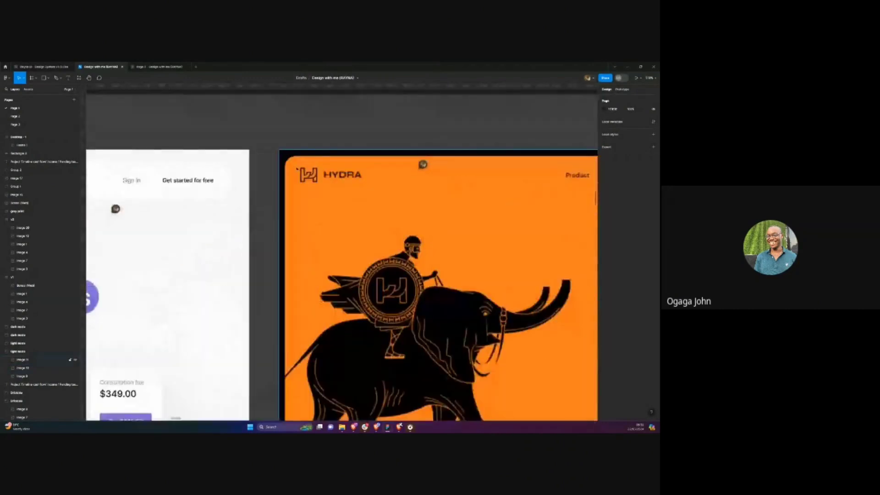
pyautogui.scroll(-3, 310, 176)
pyautogui.hscroll(-3, 260, 182)
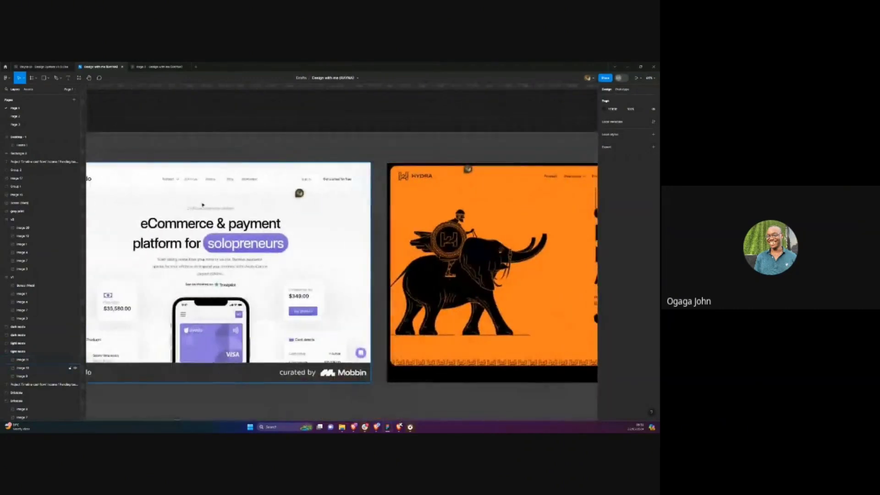
pyautogui.hscroll(4, 260, 182)
pyautogui.scroll(1, 260, 181)
pyautogui.scroll(5, 267, 194)
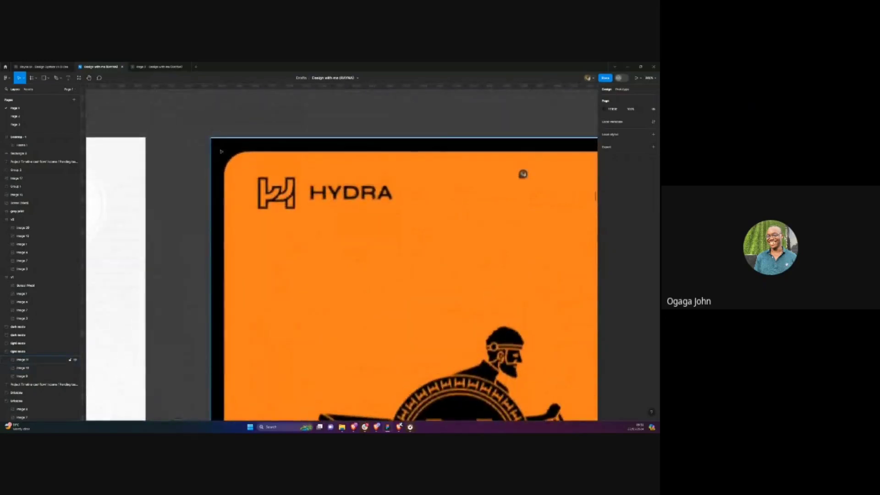
pyautogui.scroll(-5, 221, 152)
pyautogui.scroll(2, 214, 160)
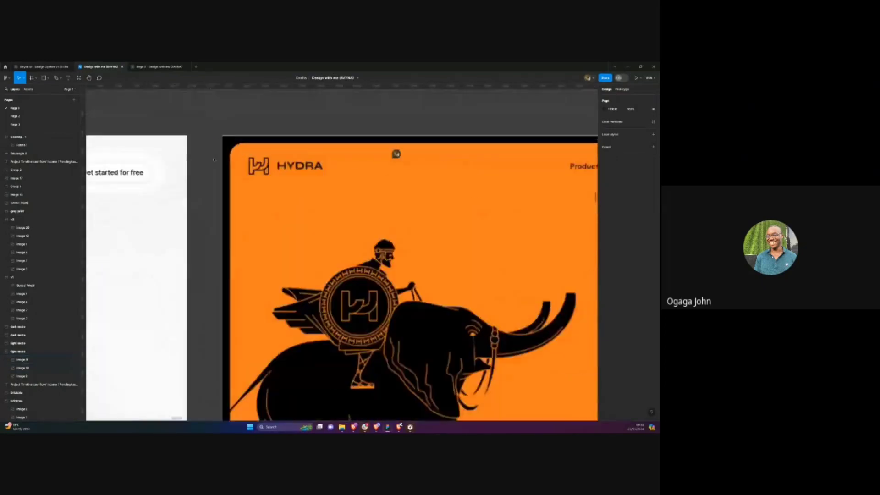
pyautogui.scroll(4, 214, 160)
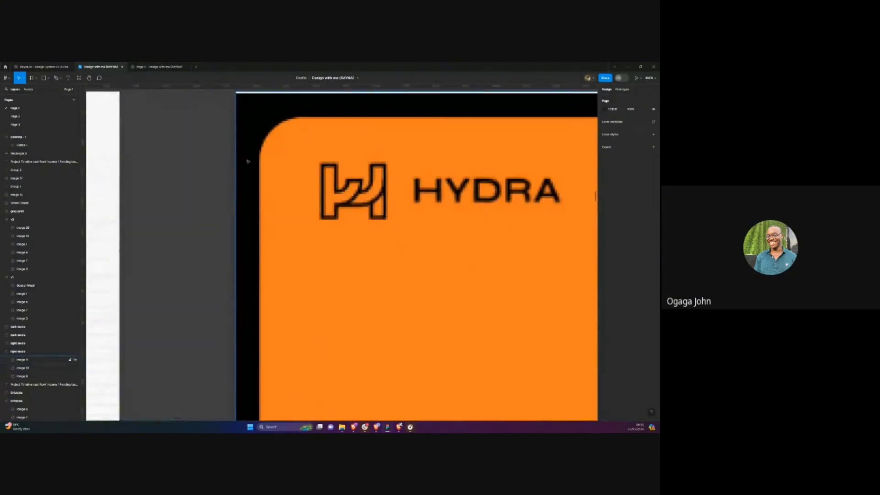
pyautogui.scroll(-3, 248, 161)
pyautogui.scroll(3, 247, 161)
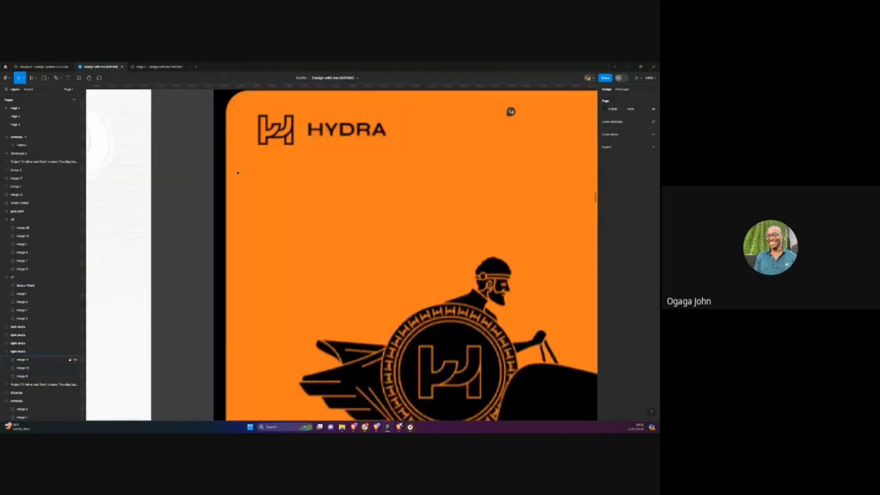
pyautogui.scroll(-5, 289, 239)
pyautogui.scroll(-2, 289, 239)
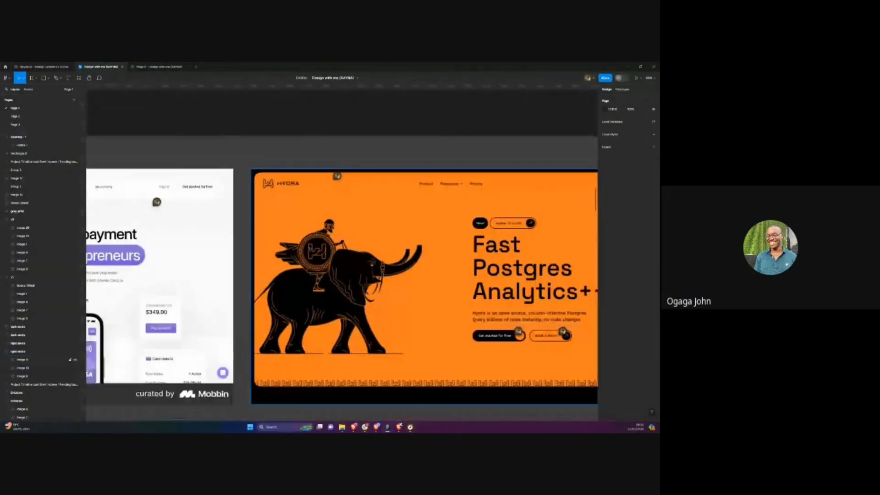
pyautogui.scroll(-3, 321, 252)
pyautogui.hscroll(-3, 356, 273)
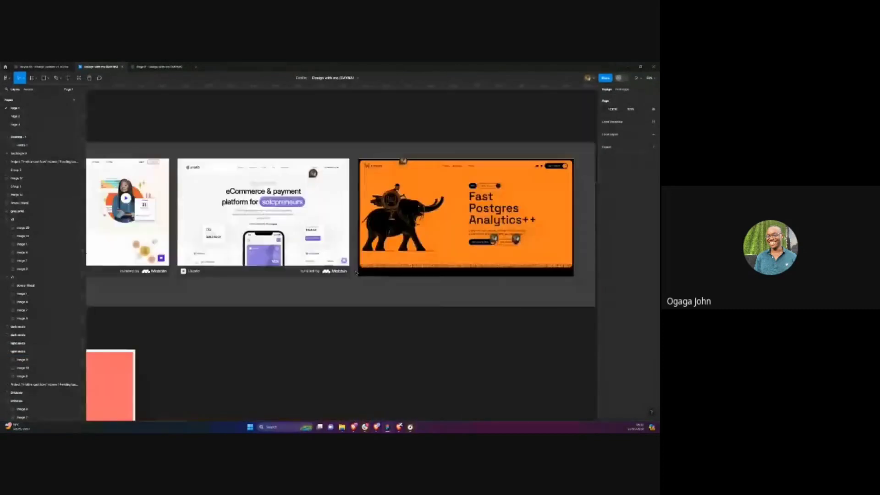
# Recolour the outer Desktop frame black and its inner frame orange, sampling the colours from the Hydra screenshot
pyautogui.hscroll(-5, 356, 274)
pyautogui.scroll(-2, 320, 280)
pyautogui.click(245, 285)
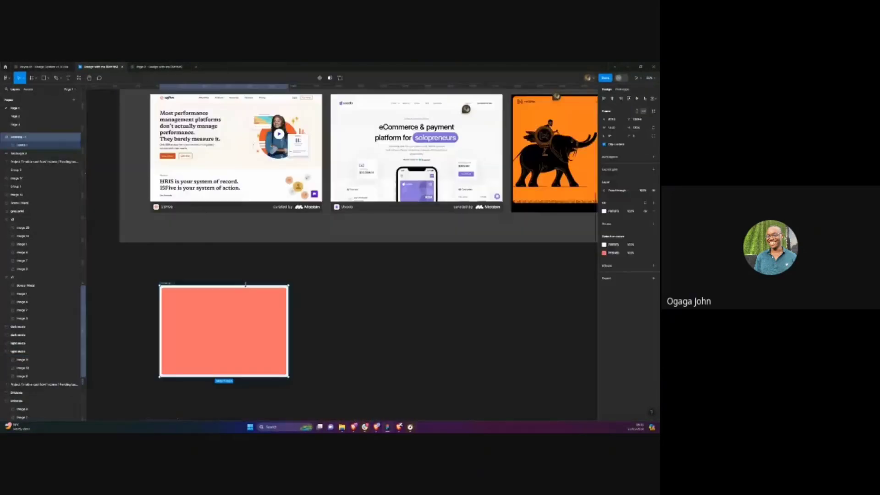
pyautogui.click(273, 313)
pyautogui.press('i')
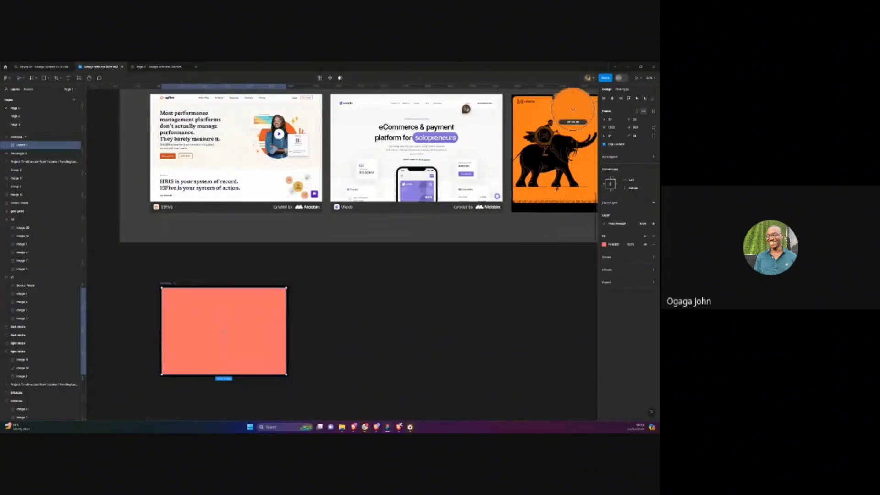
pyautogui.click(569, 109)
pyautogui.click(418, 289)
# Select the orange inner frame and shift it toward the upper-right corner of the black Desktop frame
pyautogui.scroll(4, 163, 306)
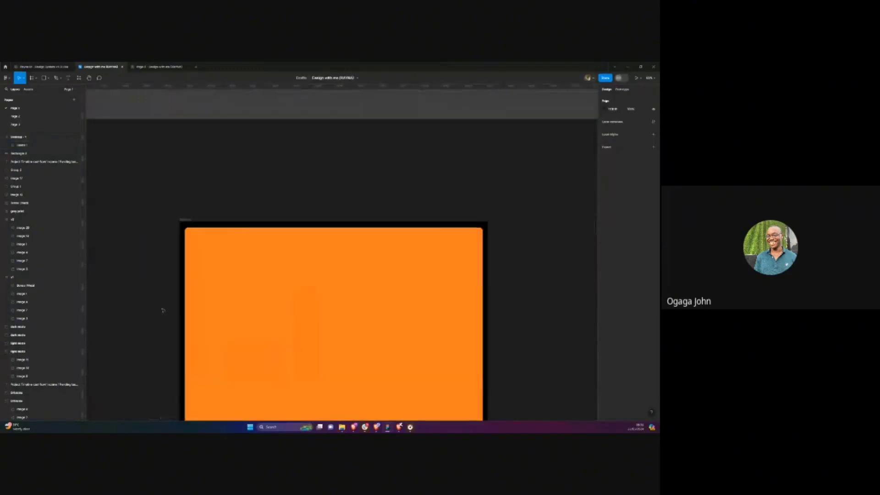
pyautogui.scroll(-4, 175, 267)
pyautogui.click(194, 271)
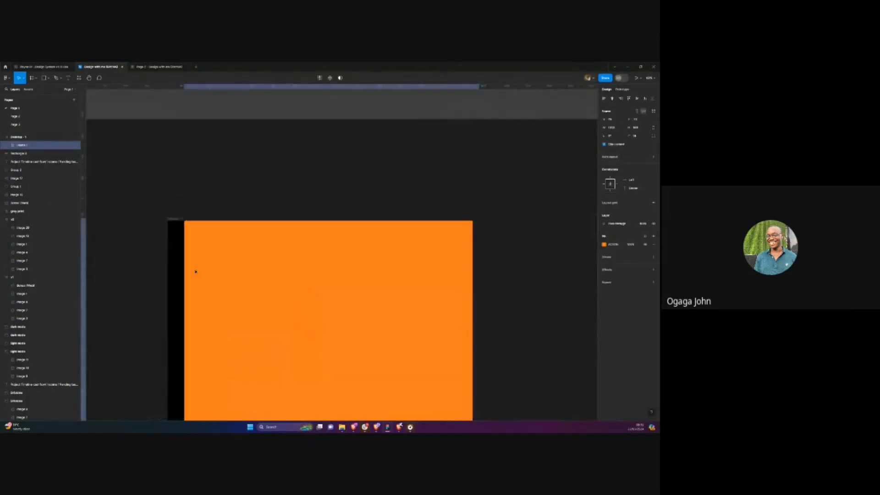
# Undo the last change to the orange inner frame, and move the desktop frame beneath the orange Fast Postgres Analytics reference
pyautogui.hotkey('ctrl', 'z')
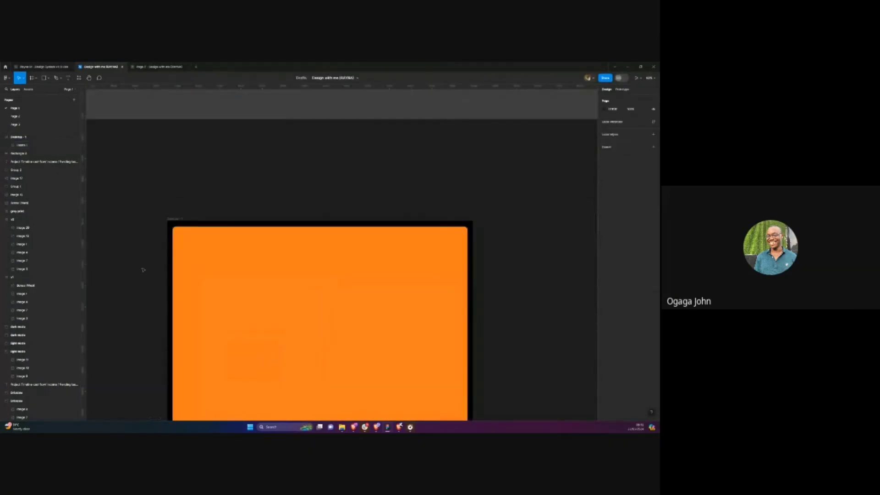
pyautogui.scroll(-5, 142, 270)
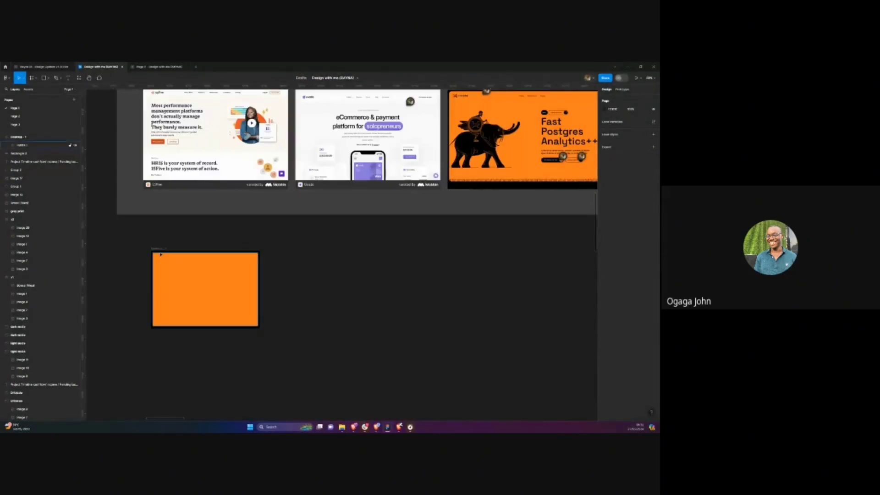
pyautogui.moveTo(160, 253); pyautogui.dragTo(339, 226)
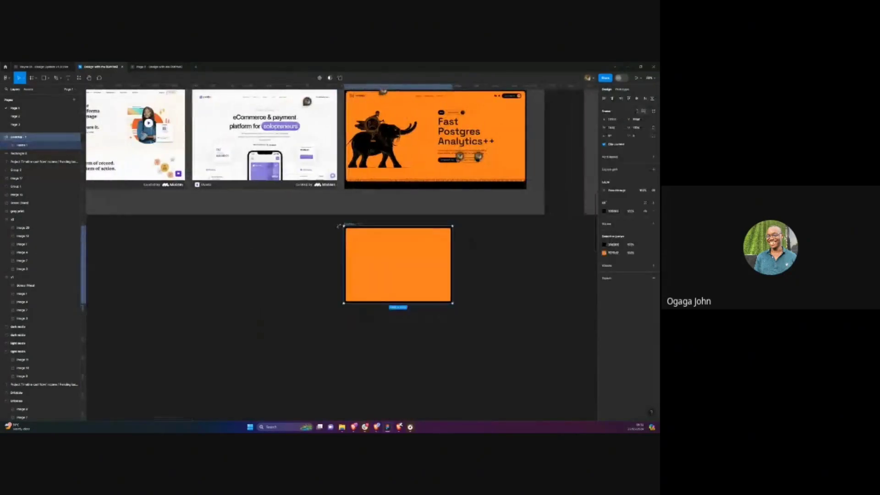
pyautogui.scroll(3, 324, 241)
pyautogui.click(324, 241)
pyautogui.scroll(3, 323, 248)
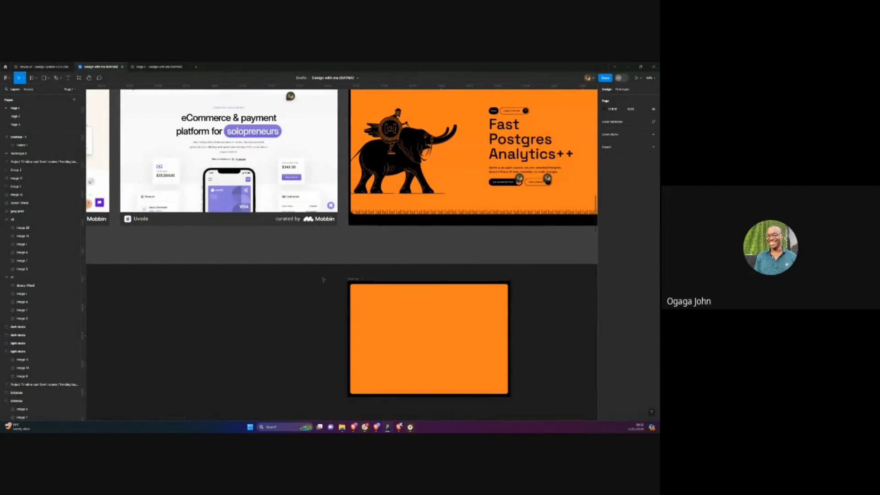
pyautogui.click(353, 278)
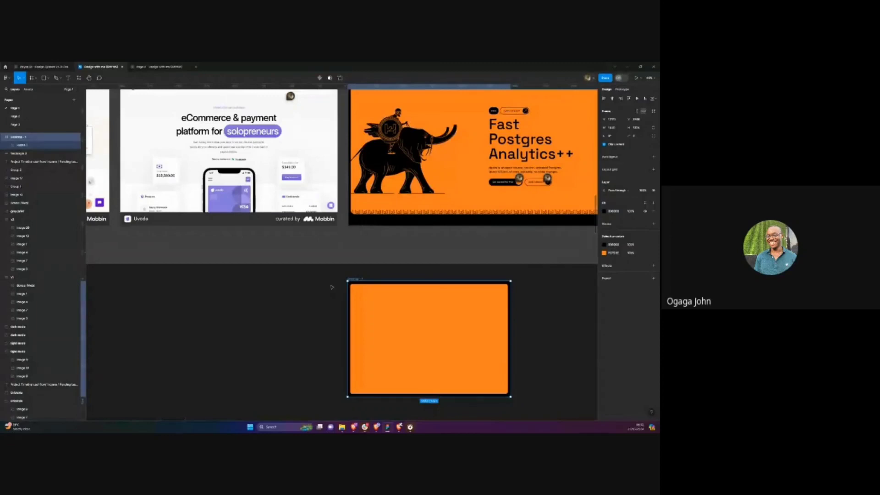
# On Page 2, move the main content frame out of the dashboard onto the empty canvas beside it
pyautogui.scroll(-5, 306, 297)
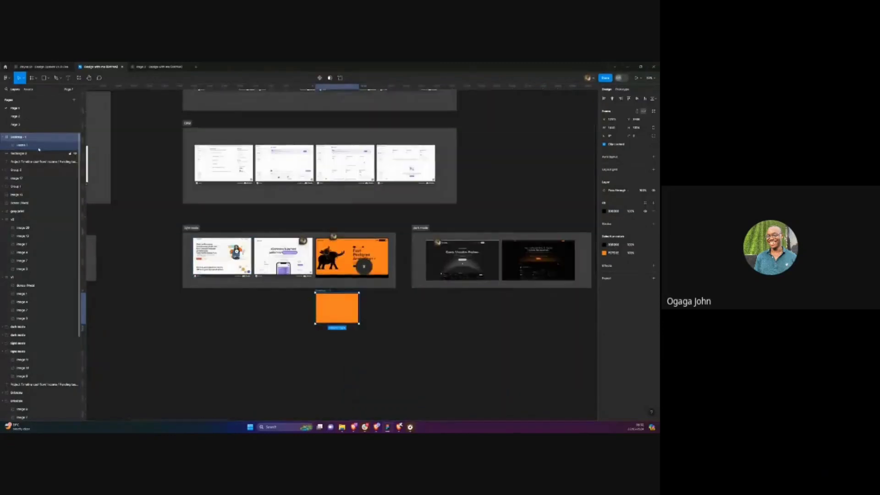
pyautogui.click(32, 123)
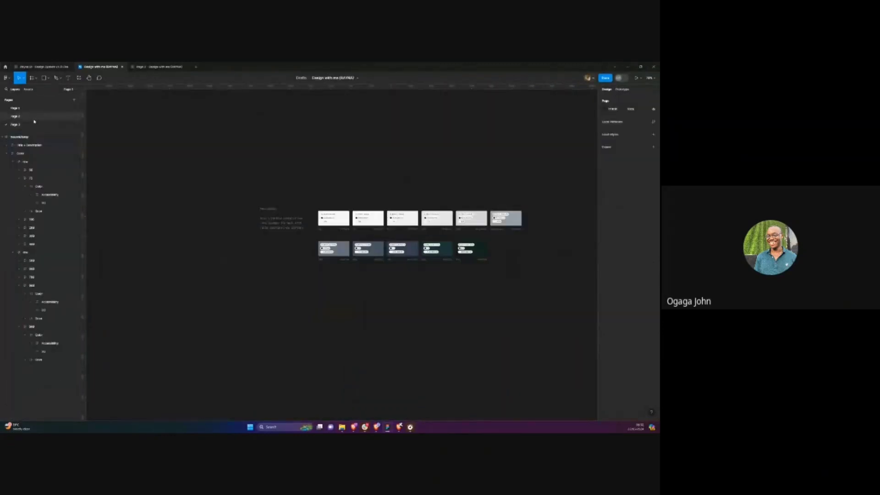
pyautogui.click(34, 118)
pyautogui.scroll(-3, 277, 232)
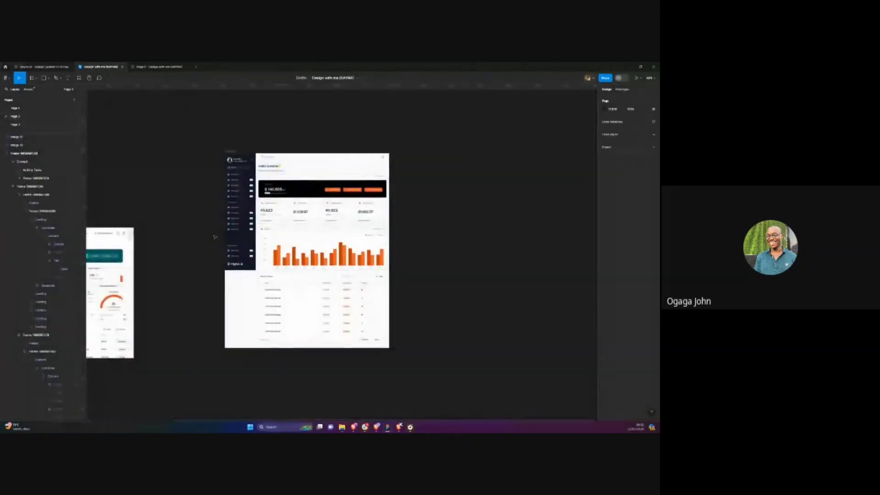
pyautogui.scroll(2, 214, 237)
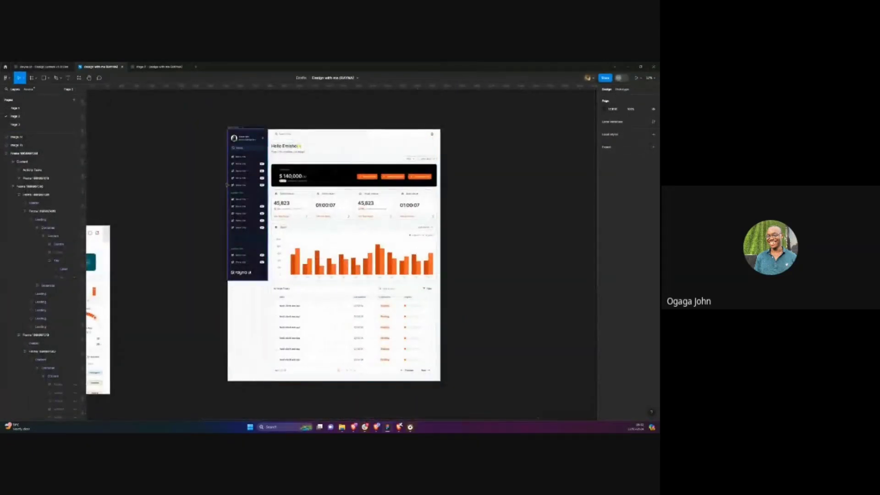
pyautogui.hscroll(3, 338, 213)
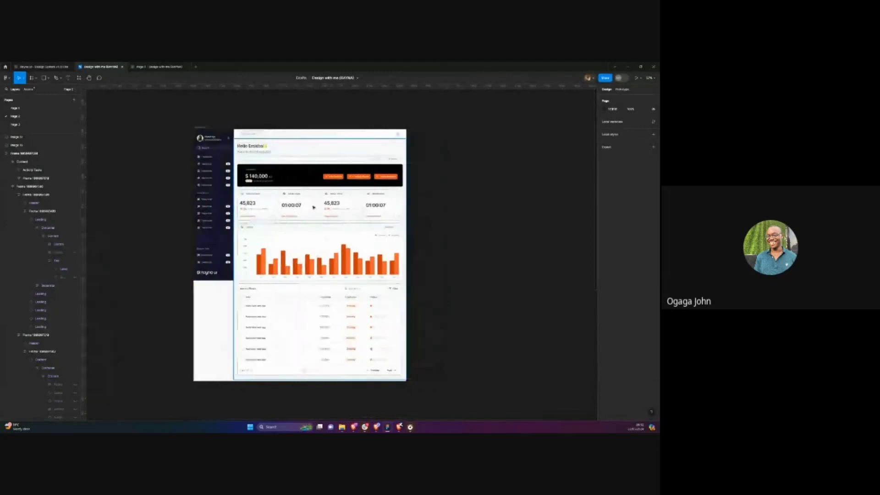
pyautogui.moveTo(268, 195); pyautogui.dragTo(477, 215)
pyautogui.hscroll(6, 476, 215)
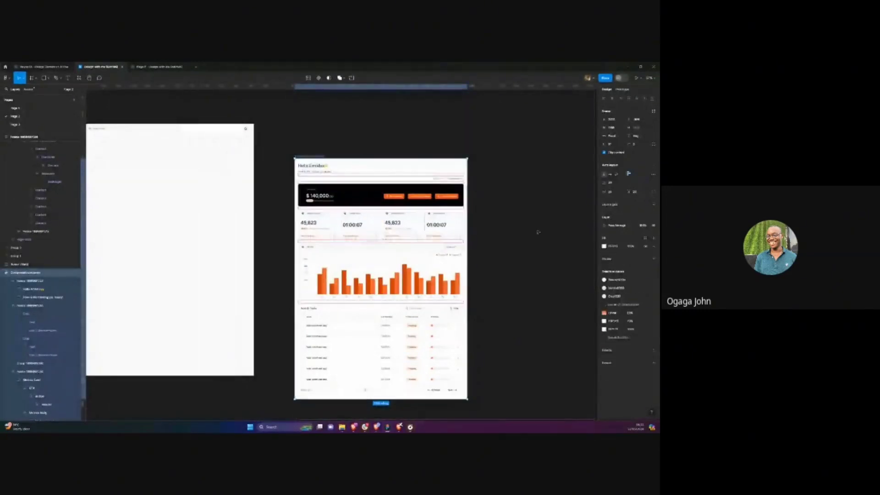
pyautogui.press('Escape')
pyautogui.keyDown('ctrl'); pyautogui.scroll(3, 305, 248); pyautogui.keyUp('ctrl')
pyautogui.scroll(-3, 308, 248)
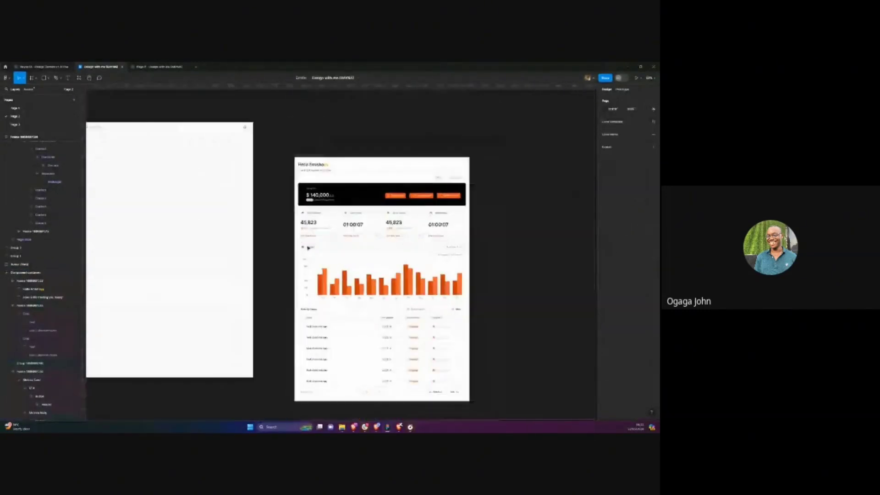
# Return to Page 1 and examine the layout of the June reference screens, from Getting started to the Home dashboards
pyautogui.click(19, 108)
pyautogui.scroll(-3, 250, 197)
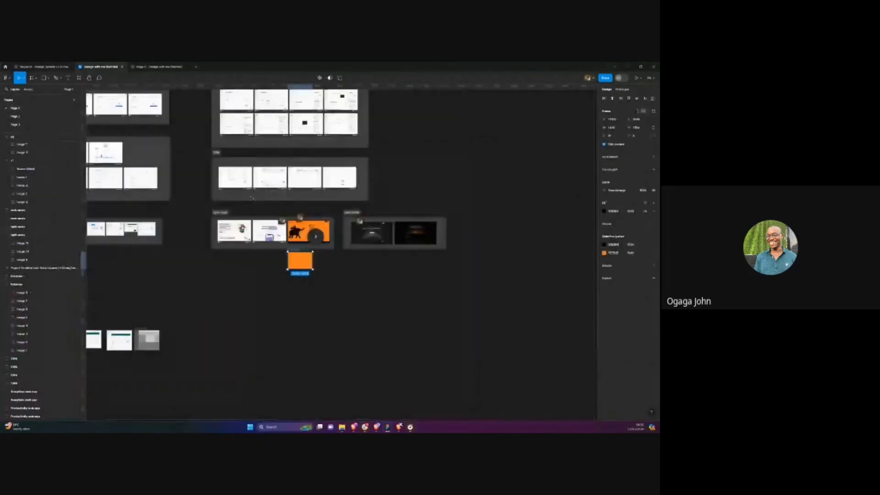
pyautogui.scroll(5, 252, 198)
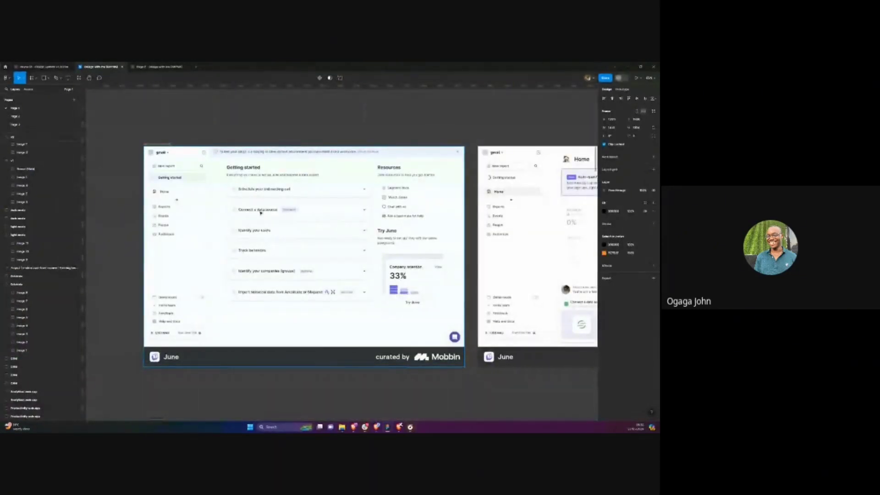
pyautogui.hscroll(5, 286, 259)
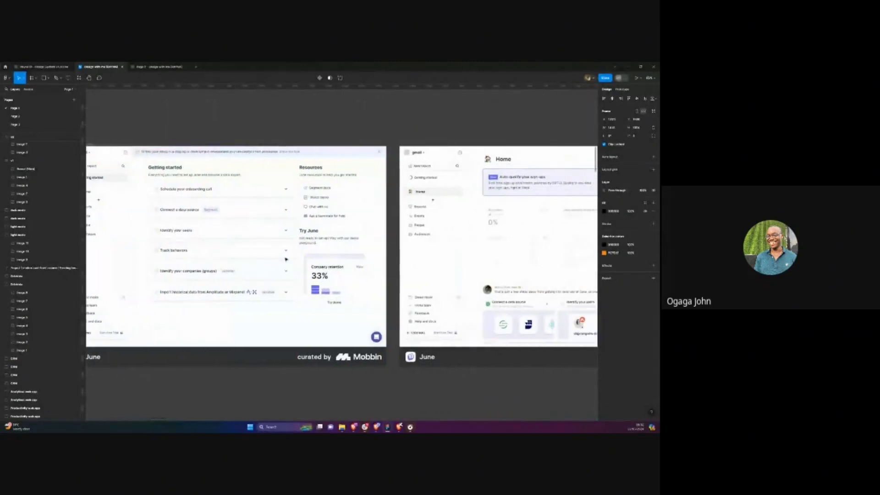
pyautogui.hscroll(2, 306, 226)
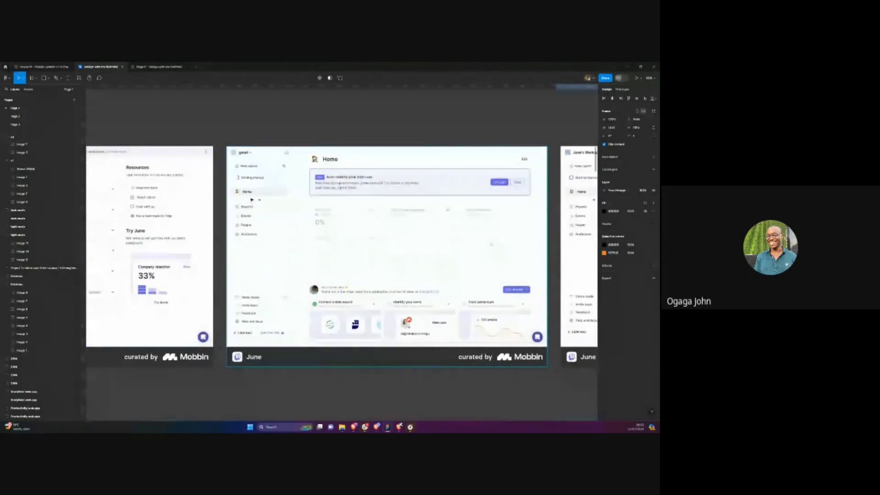
pyautogui.hscroll(6, 248, 221)
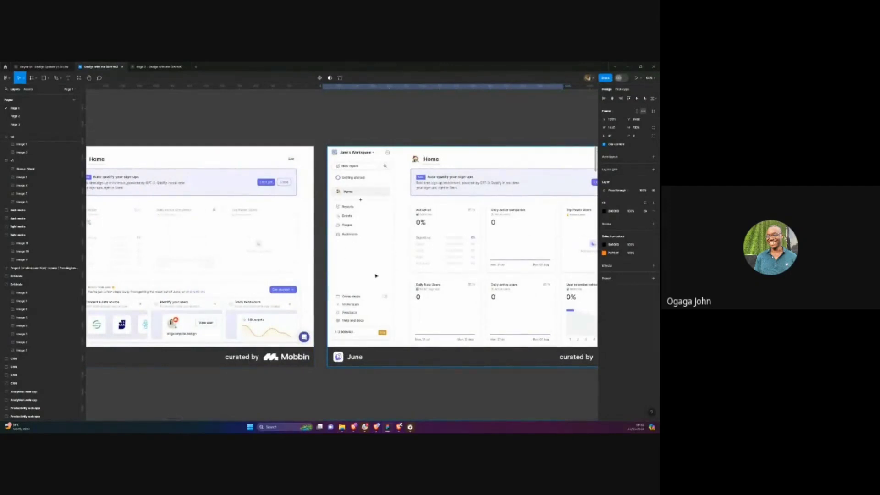
pyautogui.hscroll(3, 384, 187)
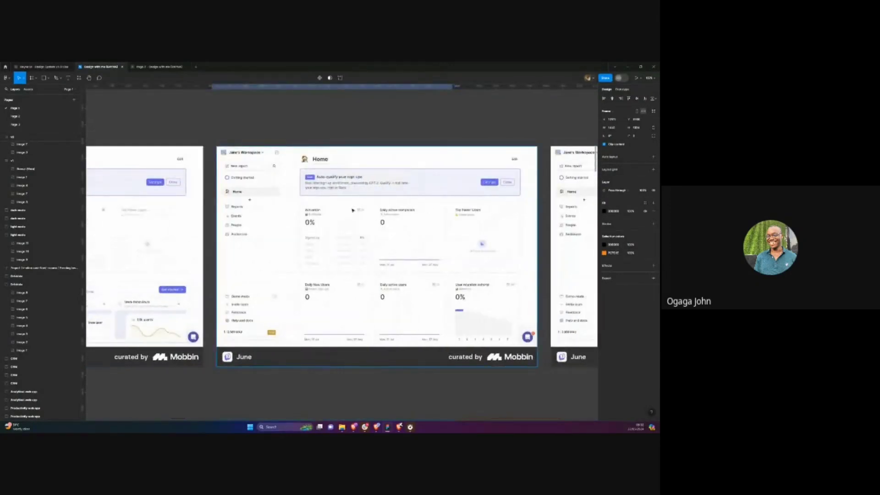
# On Page 2, move the detached content frame back into the dashboard, beside the sidebar and below the header
pyautogui.click(38, 117)
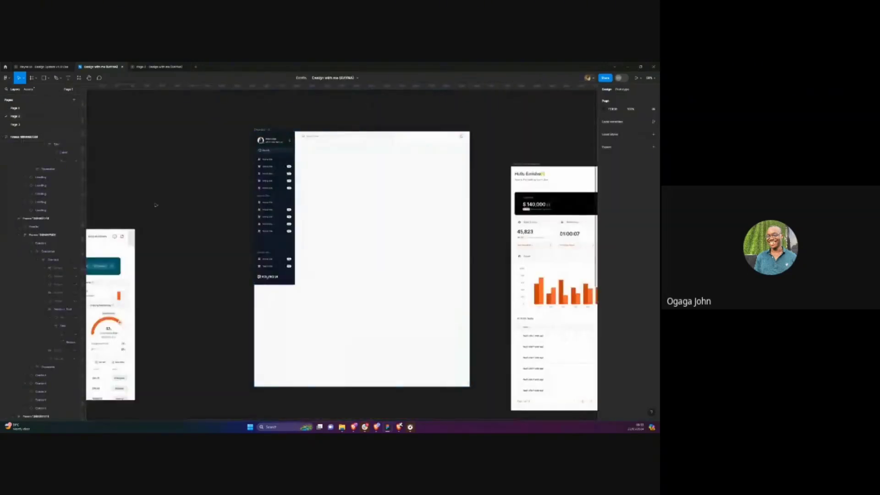
pyautogui.hscroll(4, 213, 269)
pyautogui.hscroll(2, 330, 250)
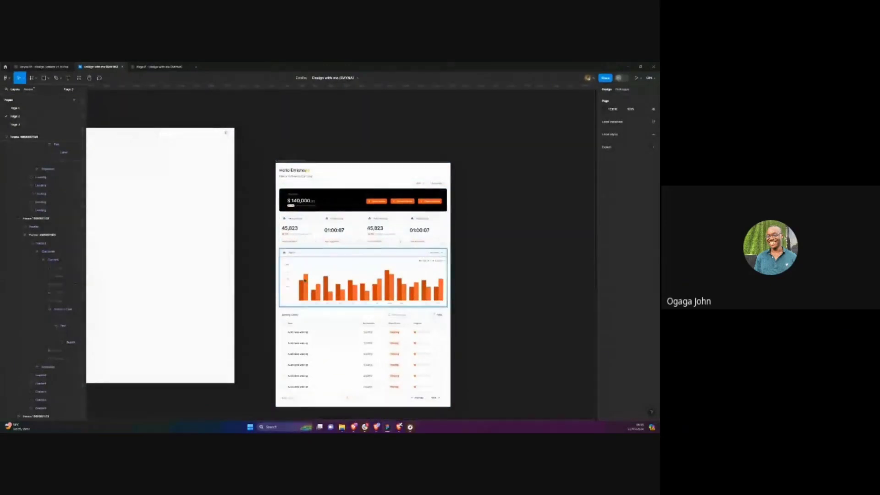
pyautogui.hotkey('ctrl', 'z')
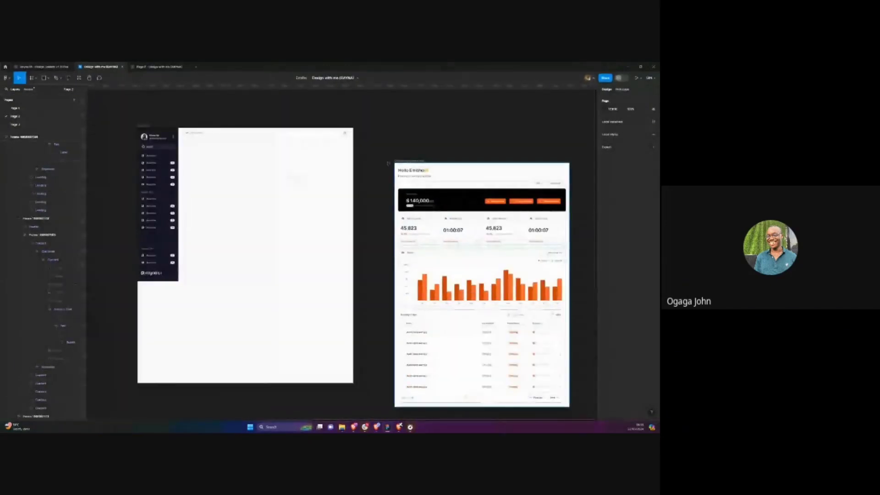
pyautogui.moveTo(395, 160); pyautogui.dragTo(213, 169)
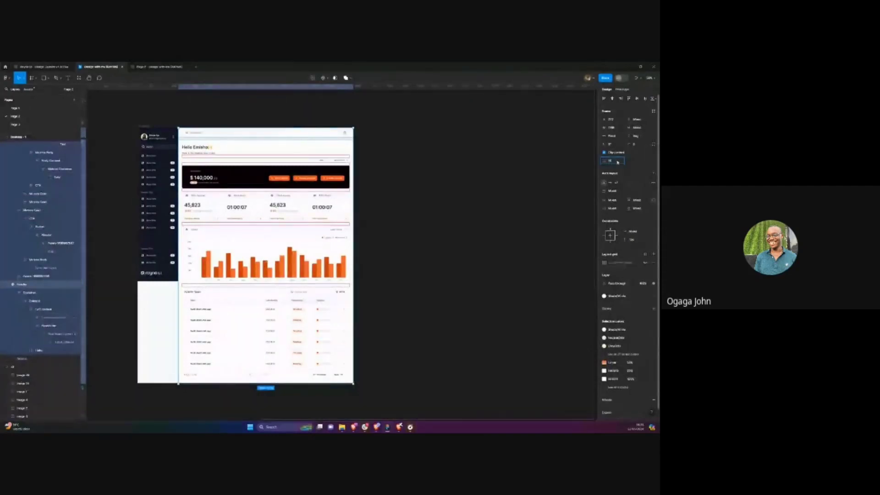
# Examine the dashboard's layout up close, with its main content frame selected to show the auto layout spacing
pyautogui.click(453, 214)
pyautogui.hscroll(-2, 321, 216)
pyautogui.scroll(3, 161, 197)
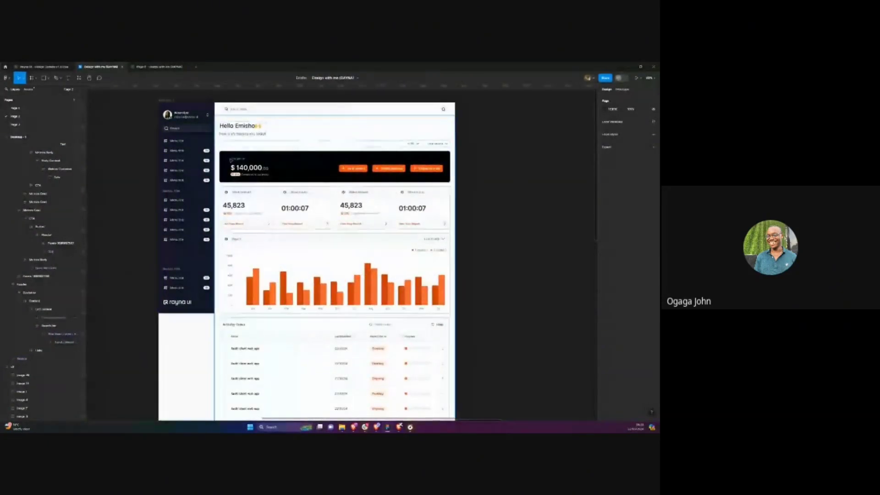
pyautogui.click(311, 187)
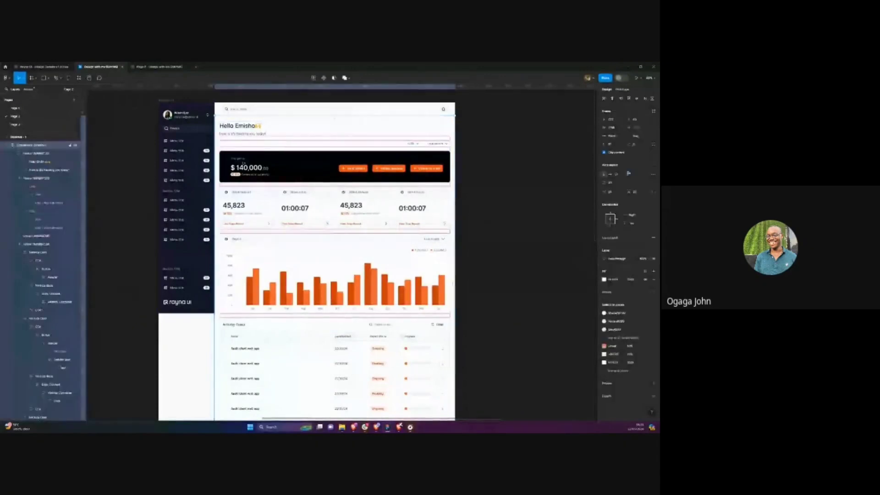
pyautogui.scroll(2, 192, 158)
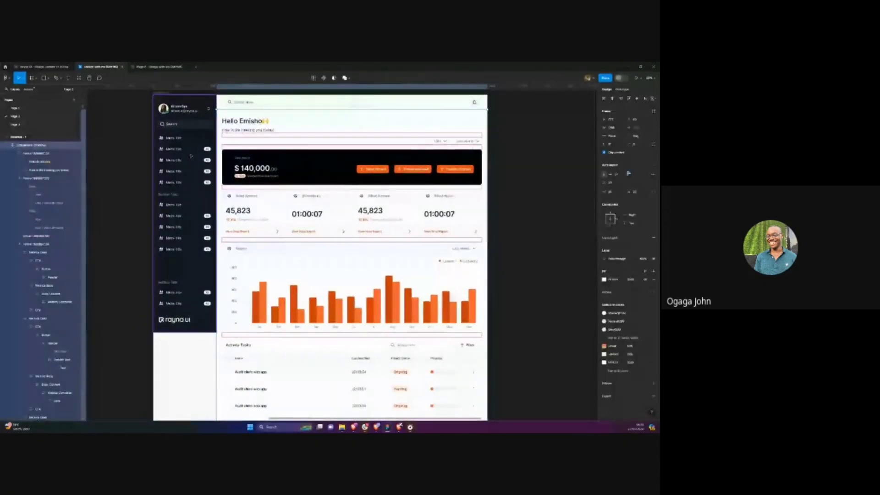
pyautogui.scroll(2, 190, 156)
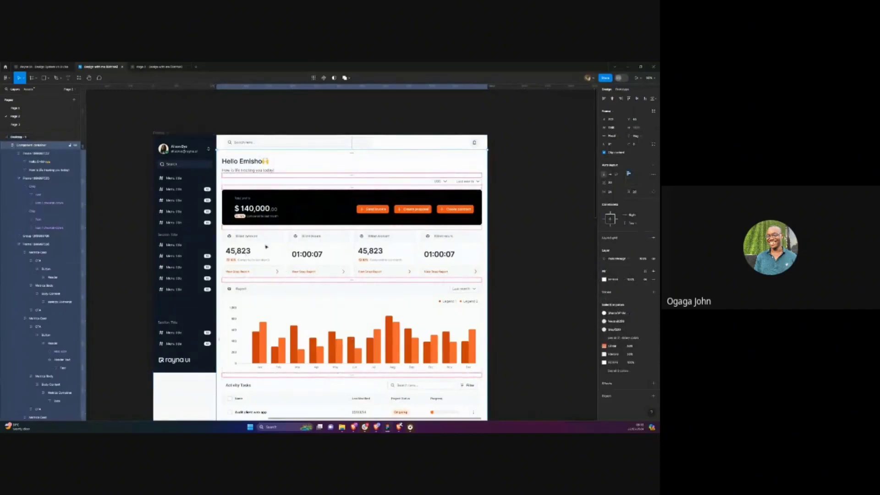
# Return to Page 1 and compare the orange desktop frame with the Fast Postgres Analytics reference above it
pyautogui.click(43, 110)
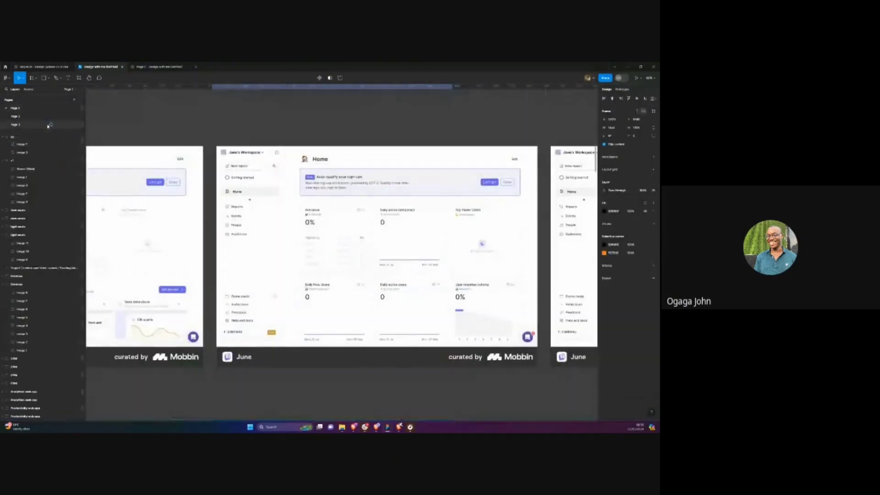
pyautogui.scroll(-5, 207, 126)
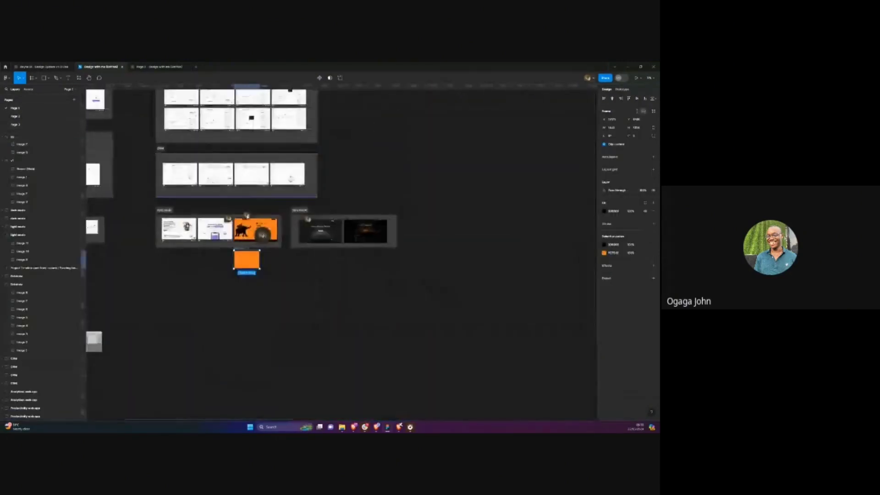
pyautogui.scroll(4, 223, 303)
pyautogui.scroll(2, 223, 302)
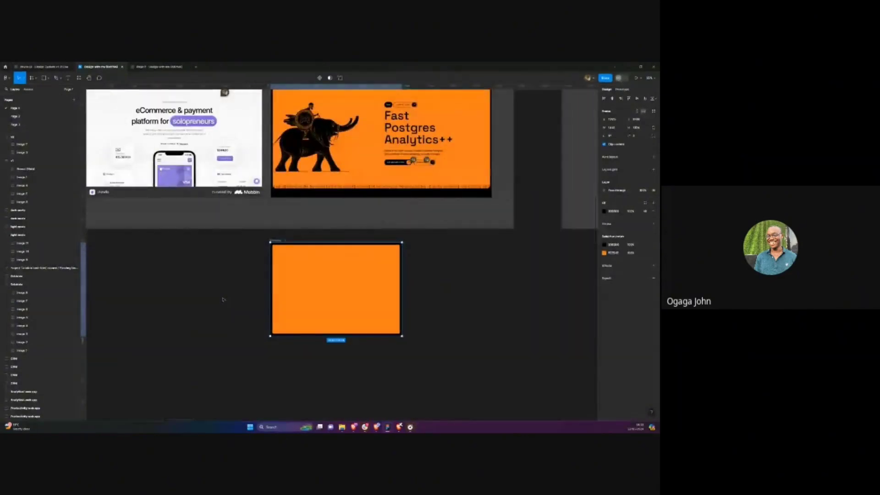
pyautogui.scroll(1, 232, 289)
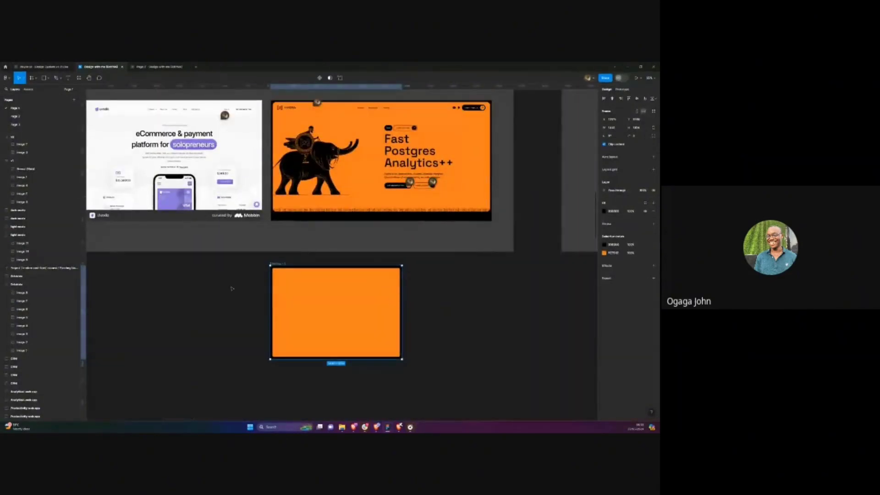
pyautogui.click(253, 288)
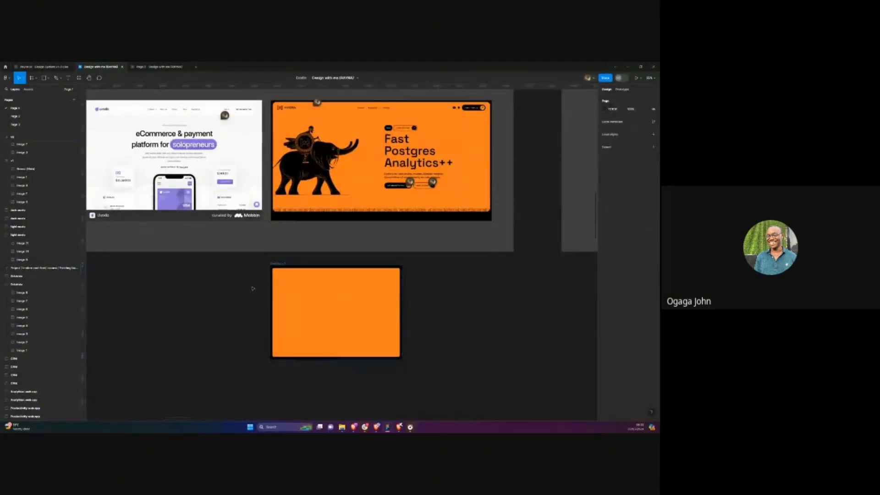
# Switch to the Rayna UI design system file and look over the menu layouts on its Navigation page
pyautogui.click(42, 67)
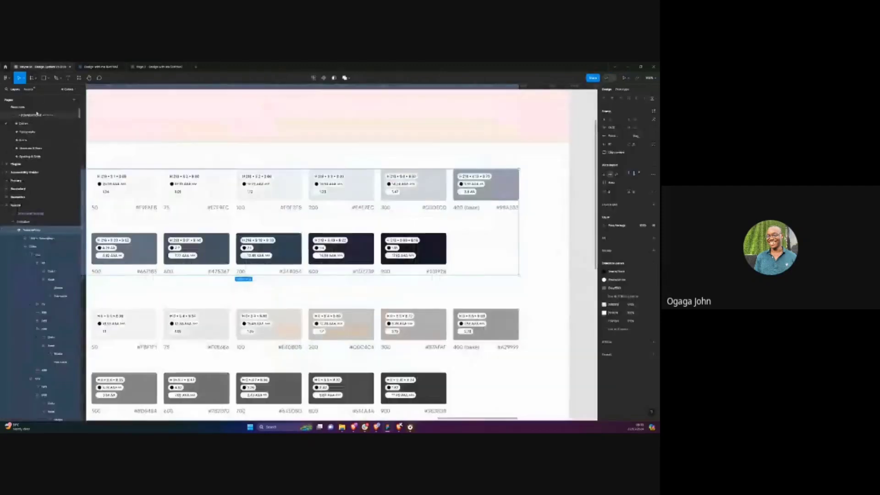
pyautogui.scroll(-3, 49, 137)
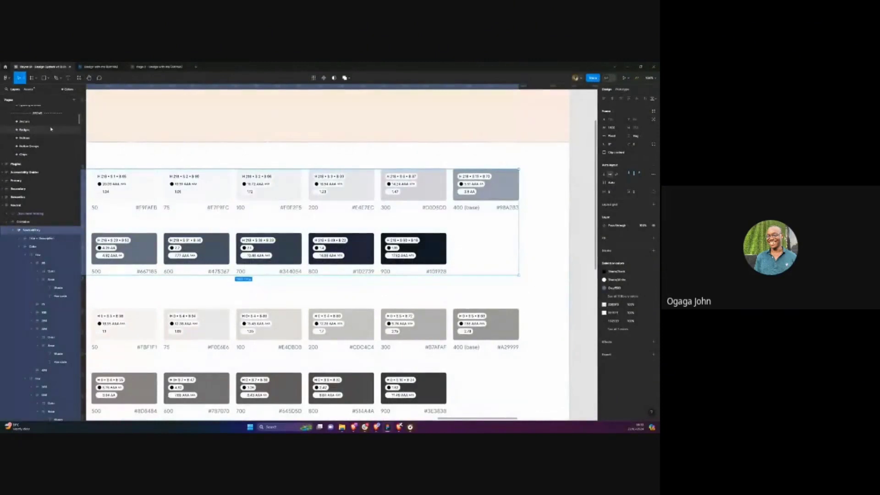
pyautogui.scroll(-3, 51, 129)
pyautogui.scroll(-4, 51, 129)
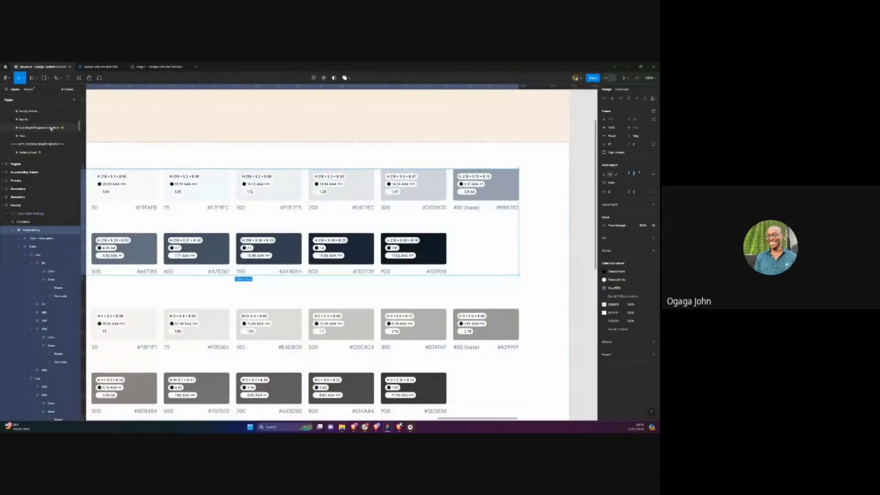
pyautogui.scroll(-4, 50, 129)
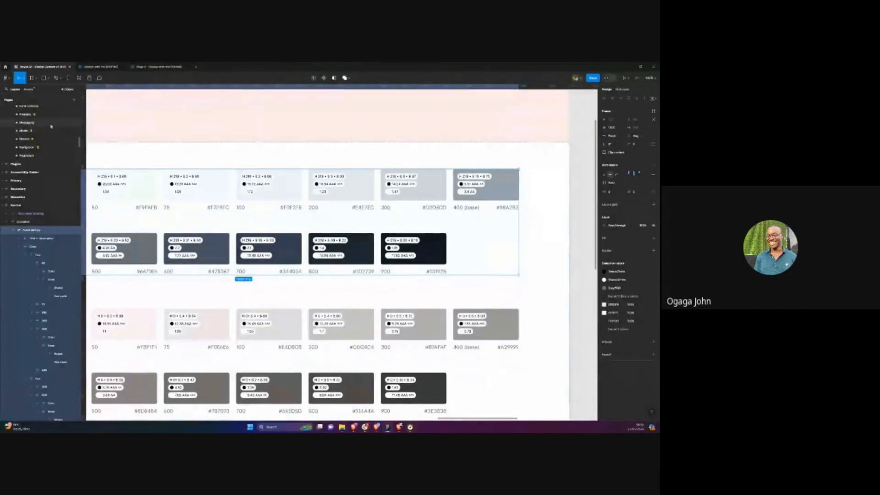
pyautogui.click(42, 147)
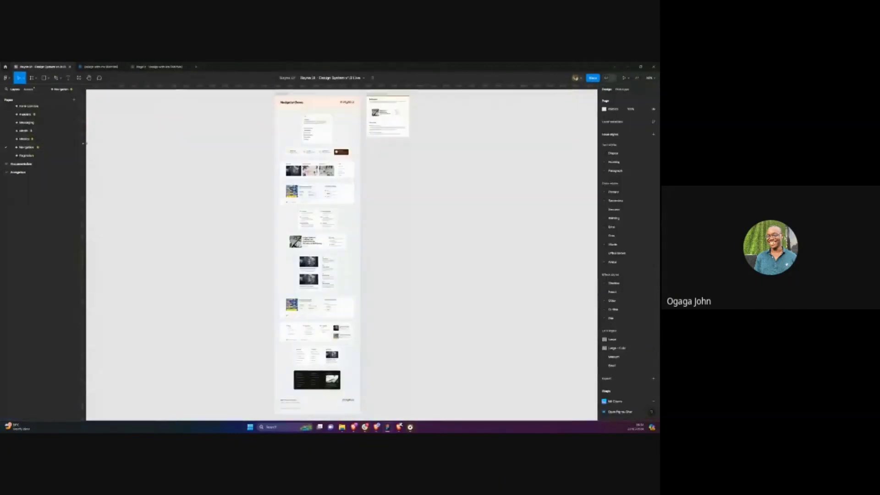
pyautogui.scroll(5, 294, 136)
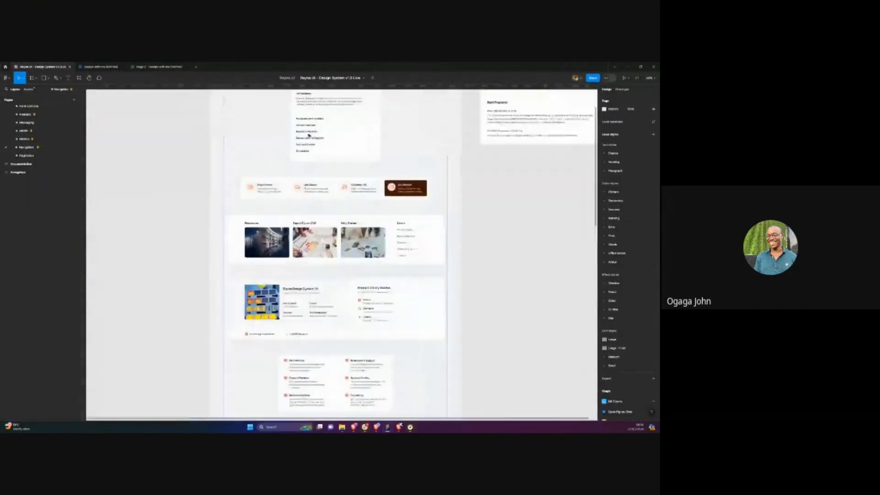
pyautogui.scroll(-4, 309, 135)
pyautogui.scroll(-3, 309, 135)
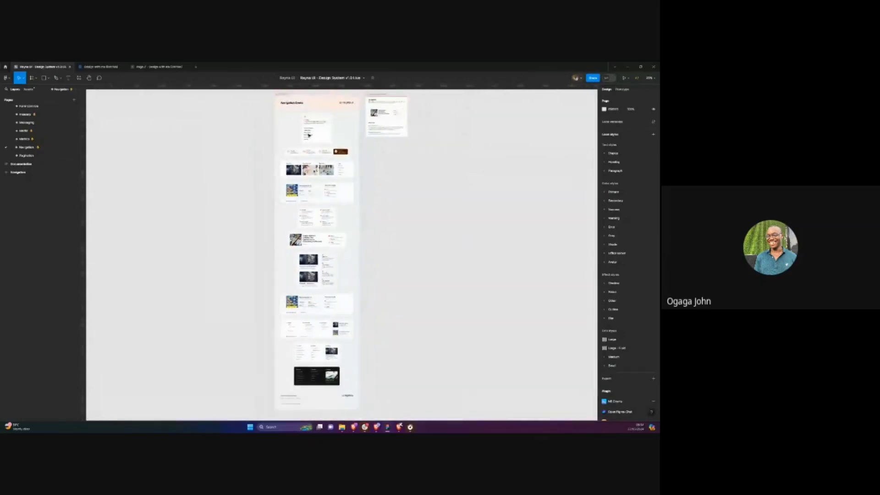
# Open the Headers page and pick the white header with Product, Partnerships, Pricing and Company links for copying
pyautogui.scroll(-2, 35, 154)
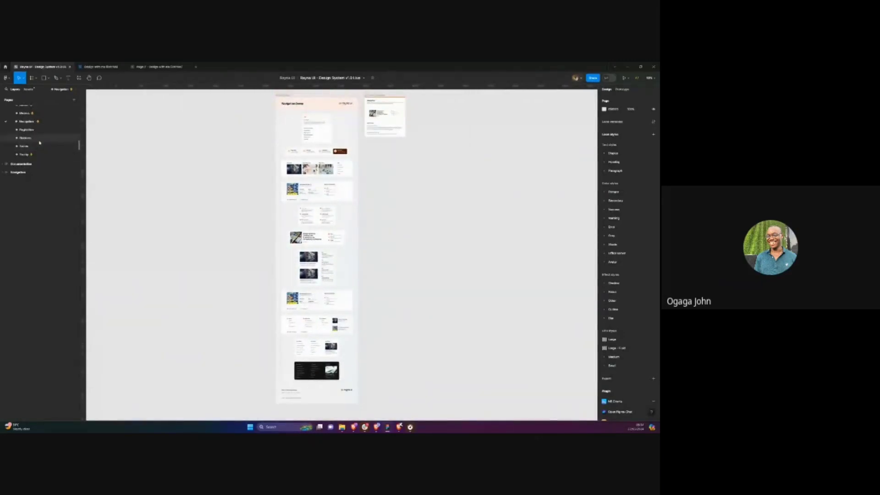
pyautogui.scroll(2, 41, 140)
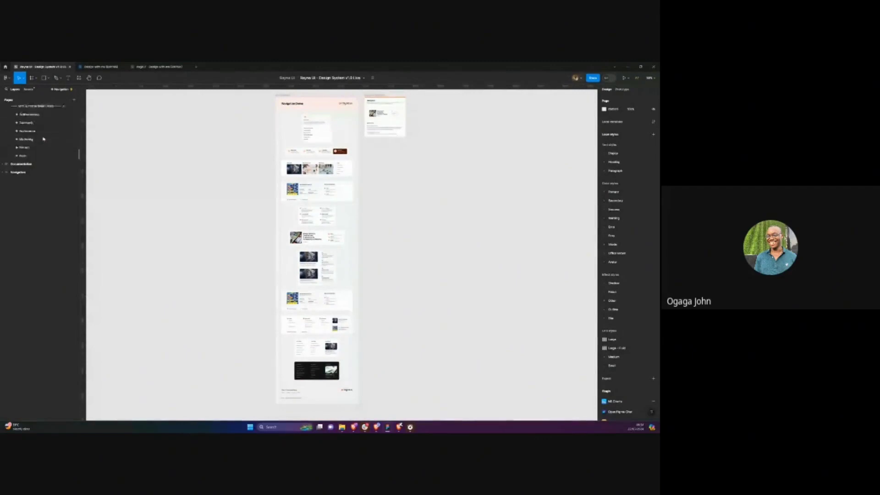
pyautogui.scroll(5, 43, 139)
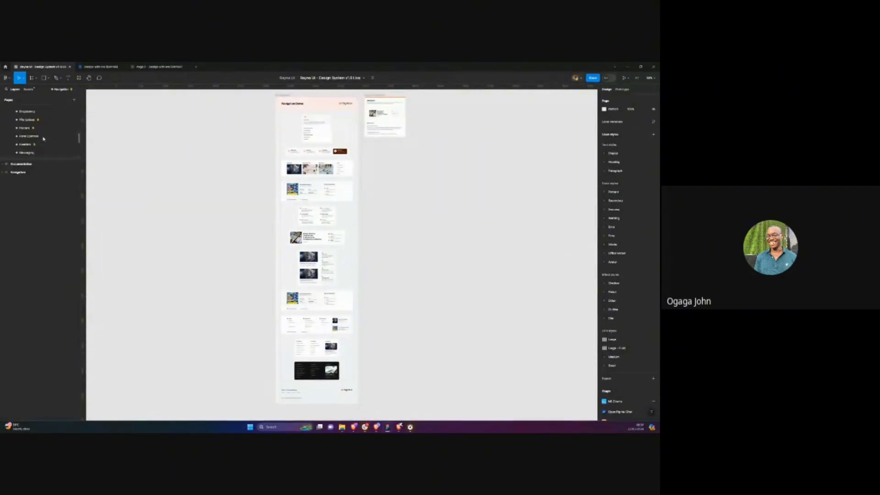
pyautogui.click(41, 144)
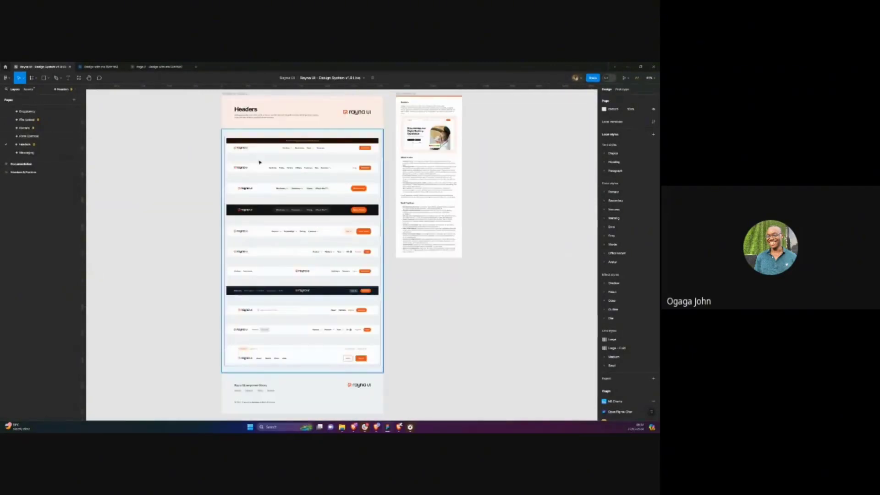
pyautogui.scroll(5, 260, 162)
pyautogui.scroll(-2, 269, 159)
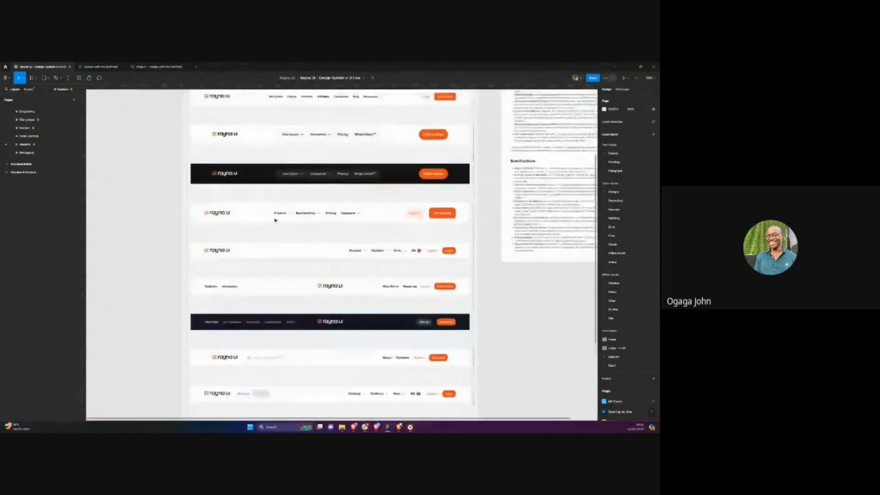
pyautogui.scroll(2, 276, 221)
pyautogui.click(275, 220)
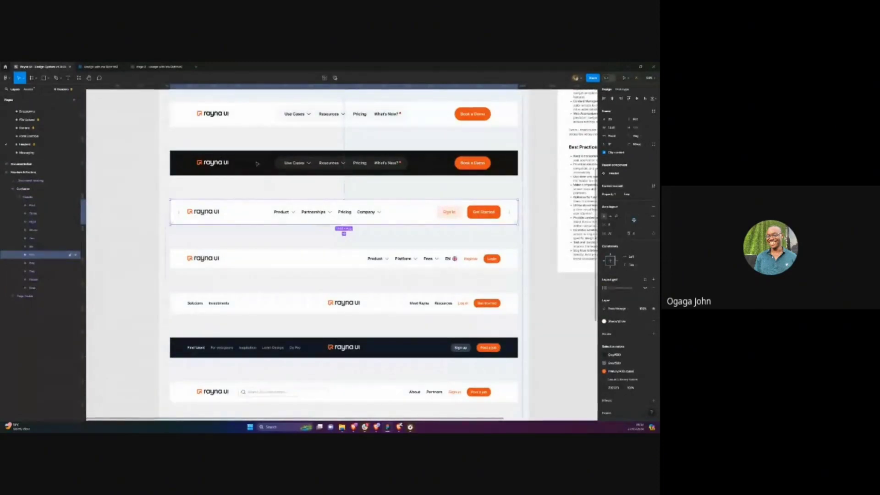
# In the Design with me file, change the orange inner frame's fill to white and paste the copied Rayna UI header inside it
pyautogui.click(98, 66)
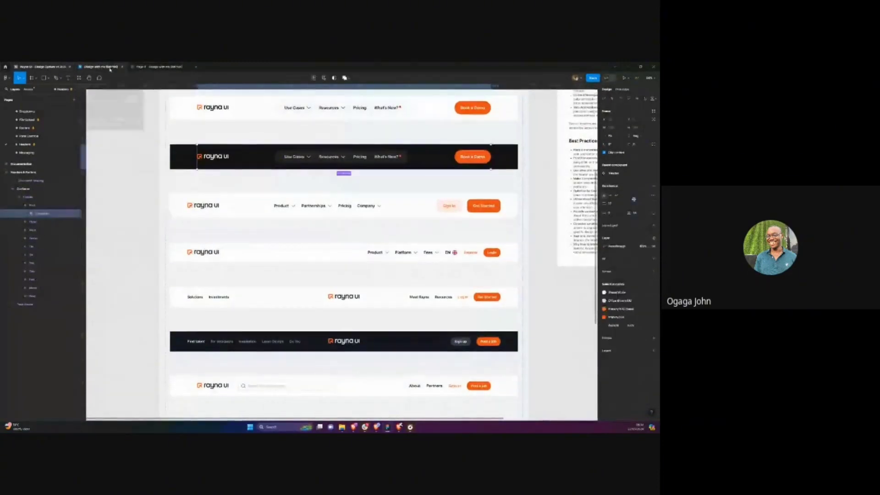
pyautogui.scroll(5, 293, 259)
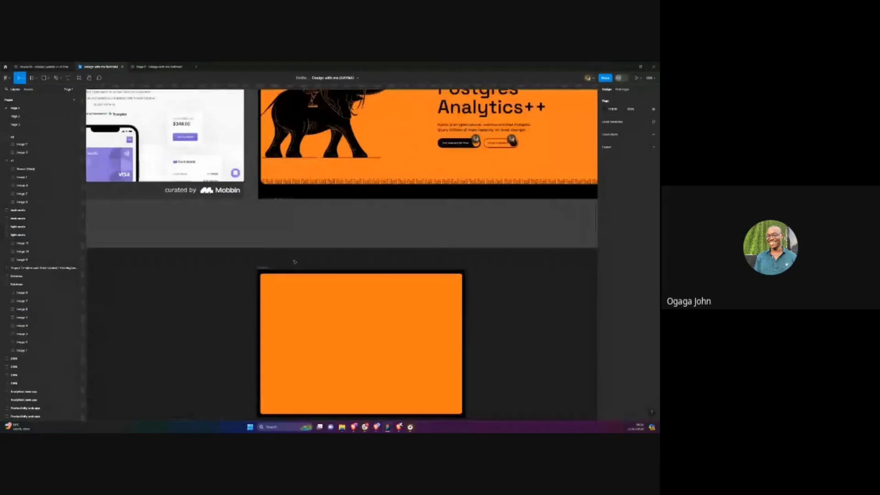
pyautogui.click(270, 285)
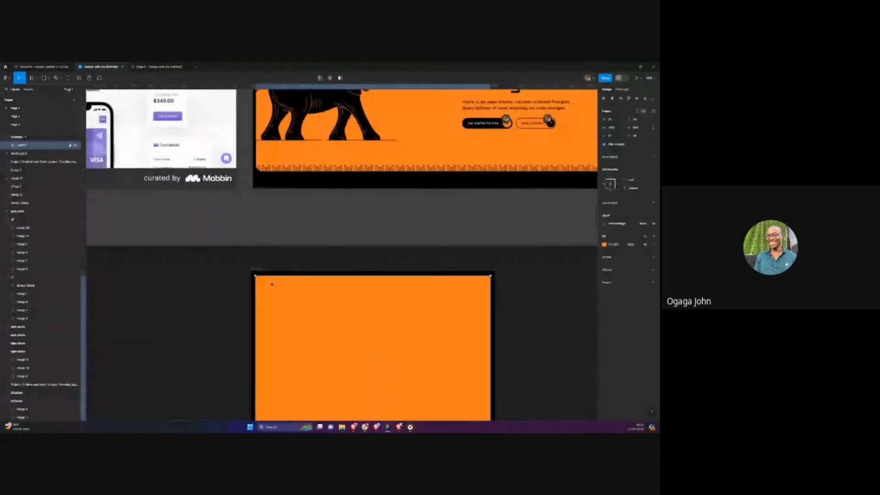
pyautogui.scroll(-3, 272, 285)
pyautogui.hotkey('ctrl', 'z')
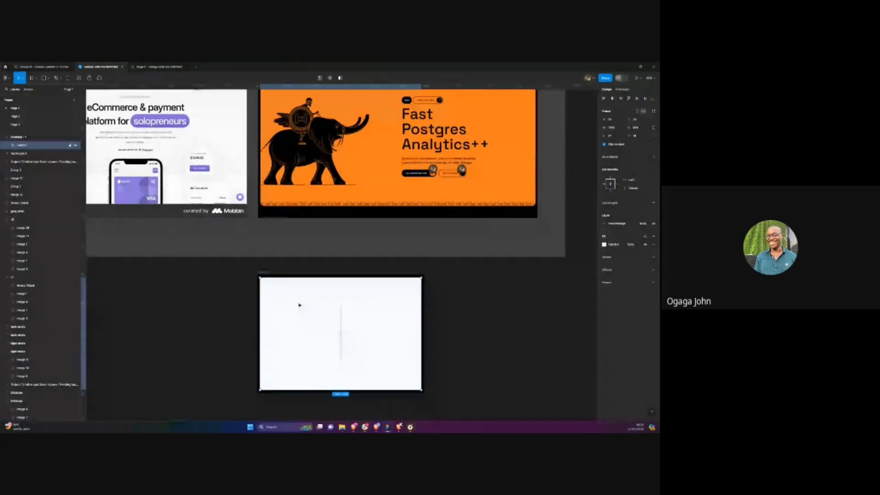
pyautogui.scroll(2, 300, 305)
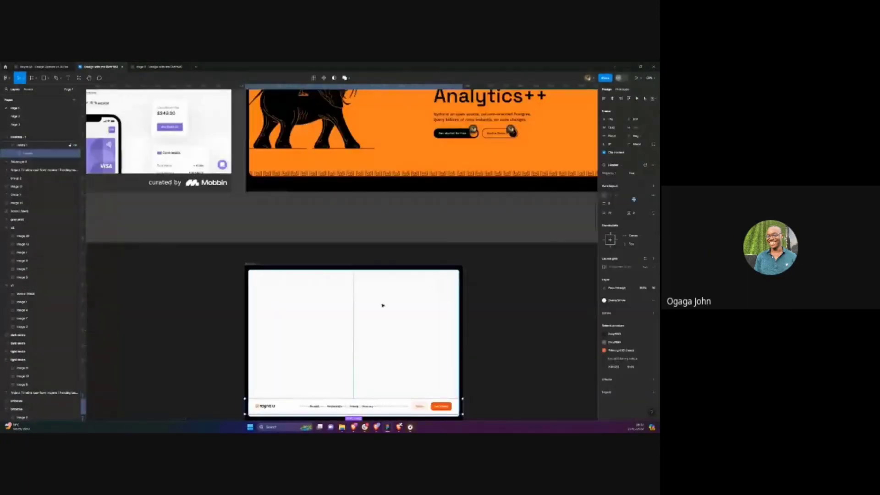
pyautogui.click(468, 250)
pyautogui.scroll(-3, 468, 249)
pyautogui.scroll(3, 324, 334)
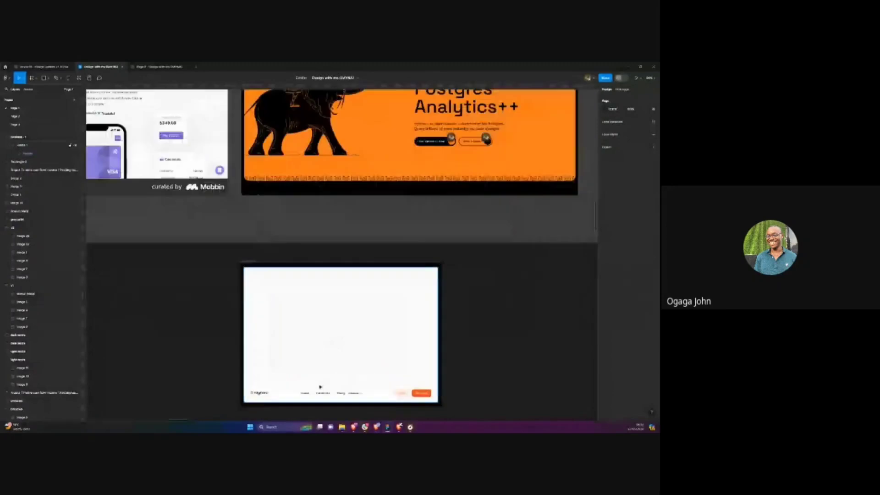
pyautogui.click(320, 387)
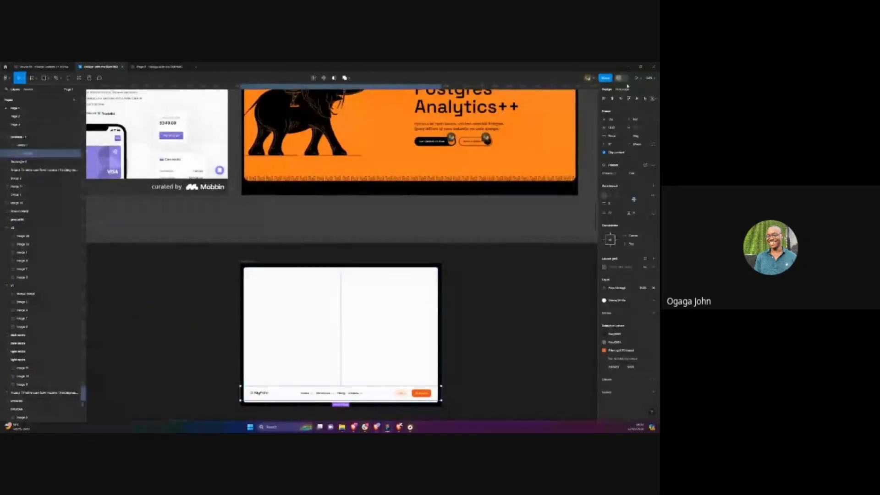
pyautogui.press('Escape')
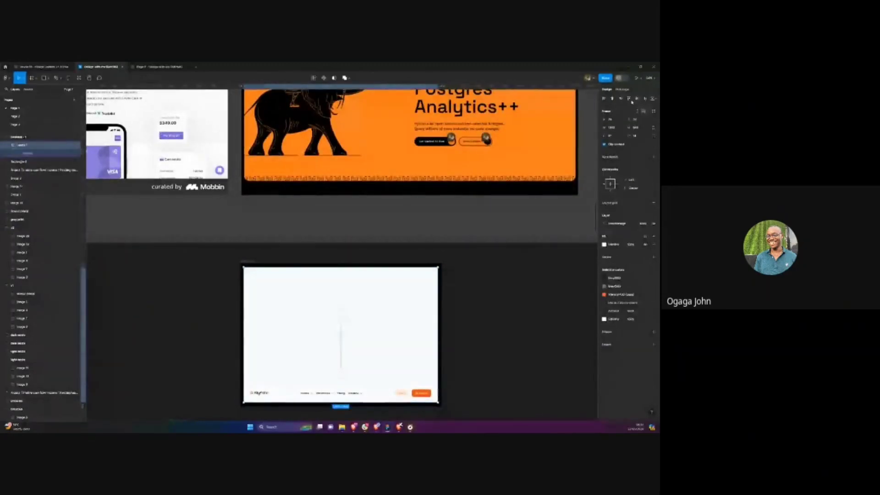
pyautogui.click(629, 99)
pyautogui.hotkey('ctrl', 'z')
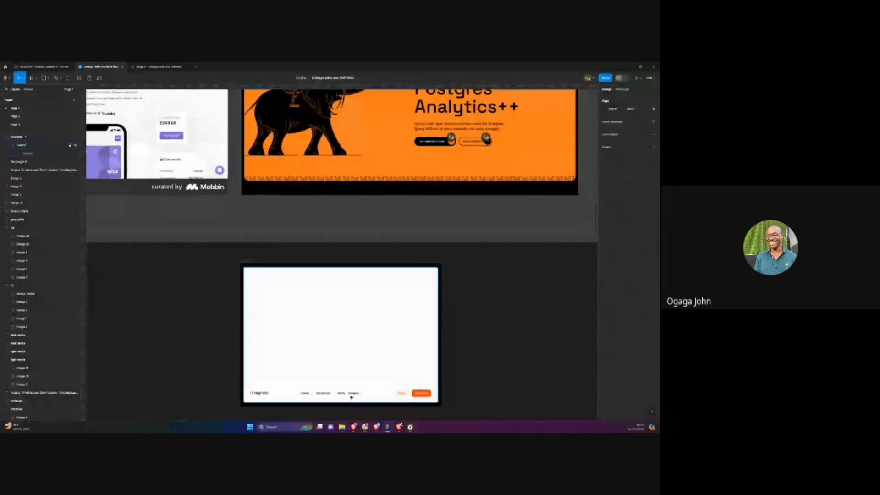
# Align the pasted header to the upper edge of its white parent frame
pyautogui.click(371, 395)
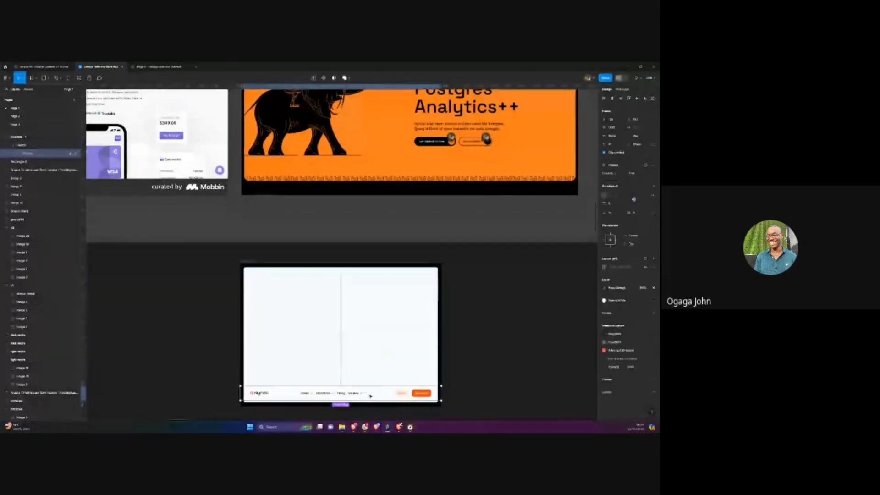
pyautogui.hotkey('alt', 'w')
pyautogui.scroll(5, 326, 327)
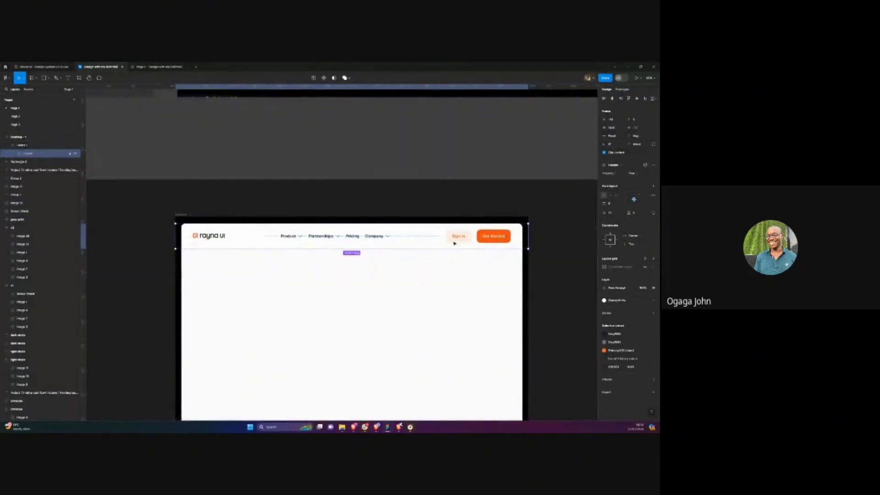
# Resize the header from both sides so it spans exactly the width of the white frame
pyautogui.press('Escape')
pyautogui.click(196, 230)
pyautogui.moveTo(173, 237); pyautogui.dragTo(181, 237)
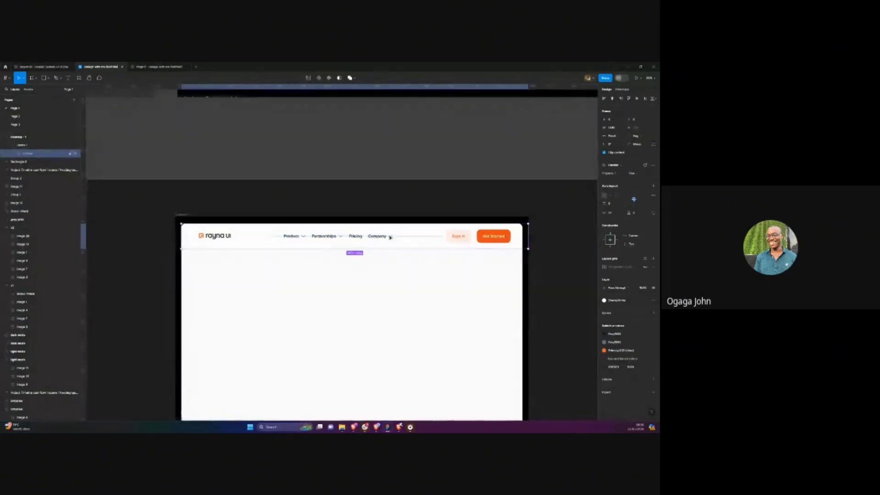
pyautogui.moveTo(527, 232); pyautogui.dragTo(522, 233)
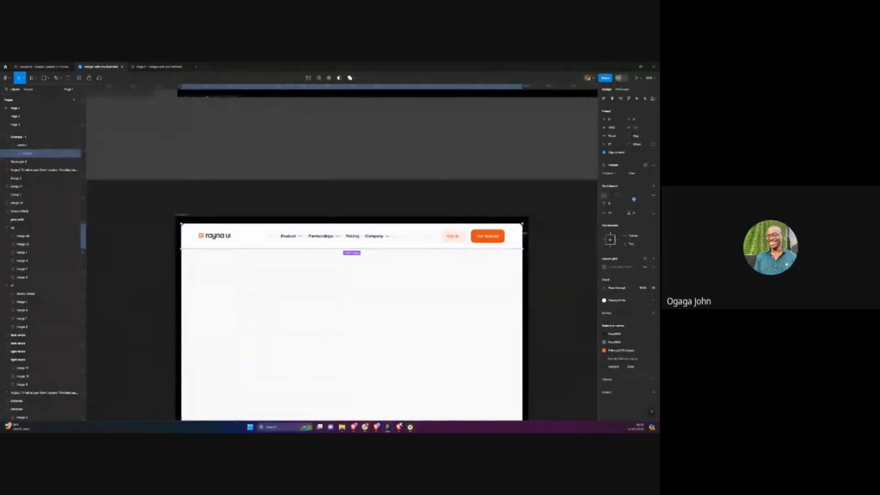
pyautogui.click(545, 232)
# Compare the header in the white frame with the Fast Postgres Analytics screen and the neighbouring references
pyautogui.scroll(2, 151, 252)
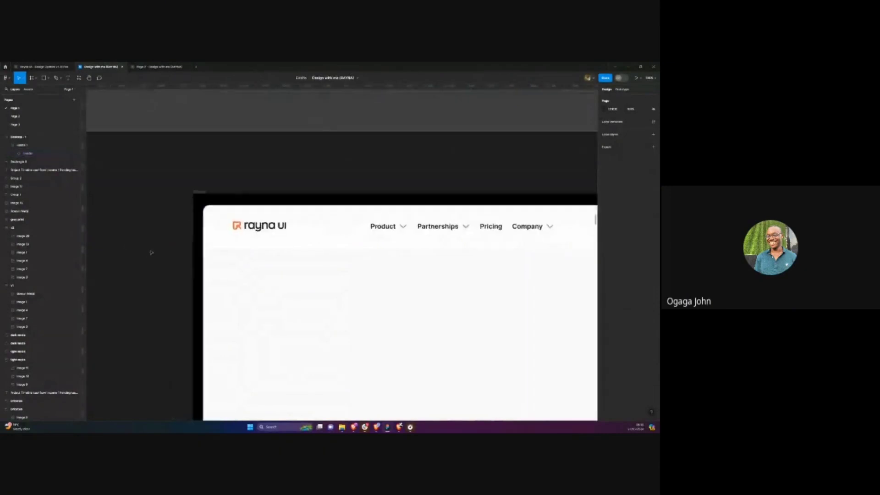
pyautogui.scroll(-4, 151, 253)
pyautogui.scroll(-1, 151, 252)
pyautogui.scroll(2, 151, 252)
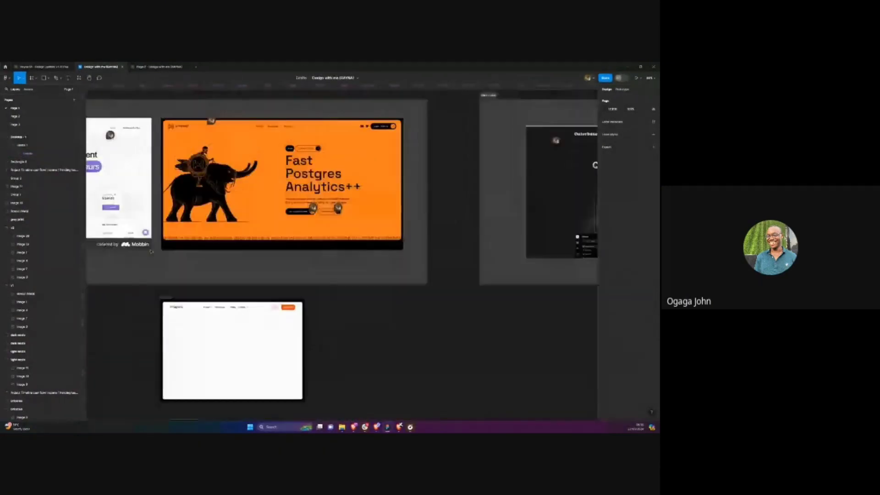
pyautogui.hscroll(-4, 151, 252)
pyautogui.hscroll(4, 151, 251)
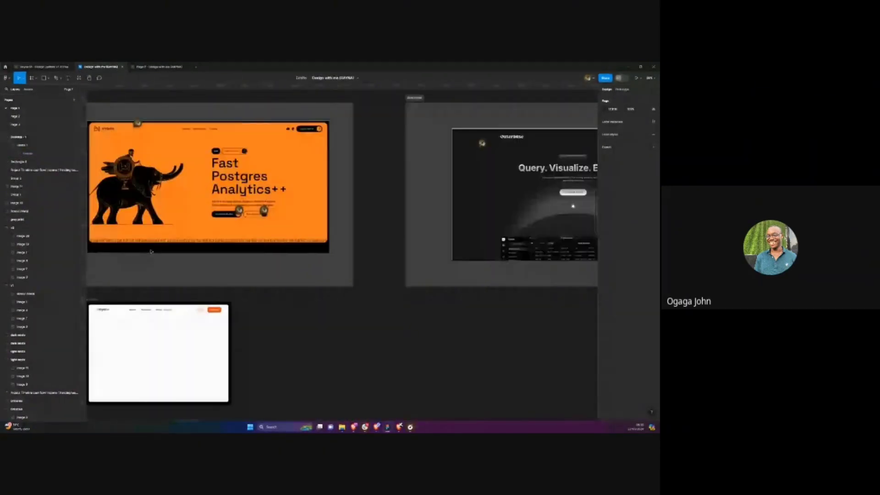
pyautogui.hscroll(-4, 151, 251)
# Check which Property 1 variants are available for the header in the white frame
pyautogui.click(25, 153)
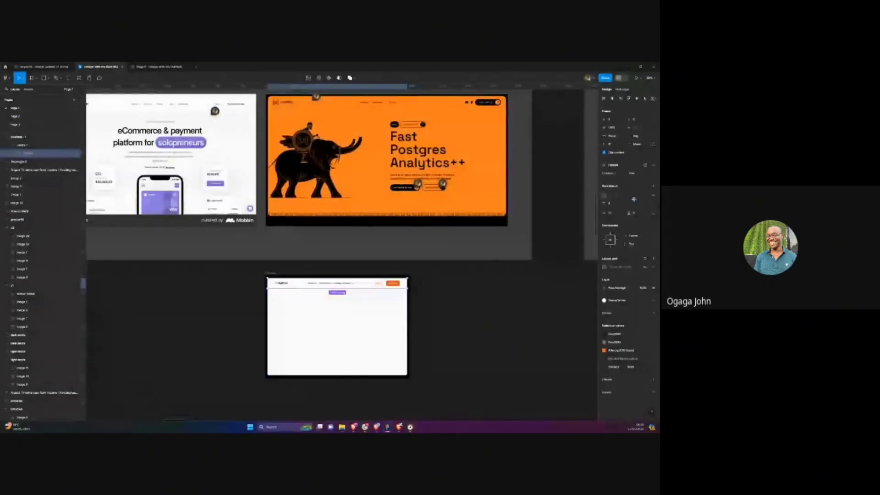
pyautogui.click(632, 173)
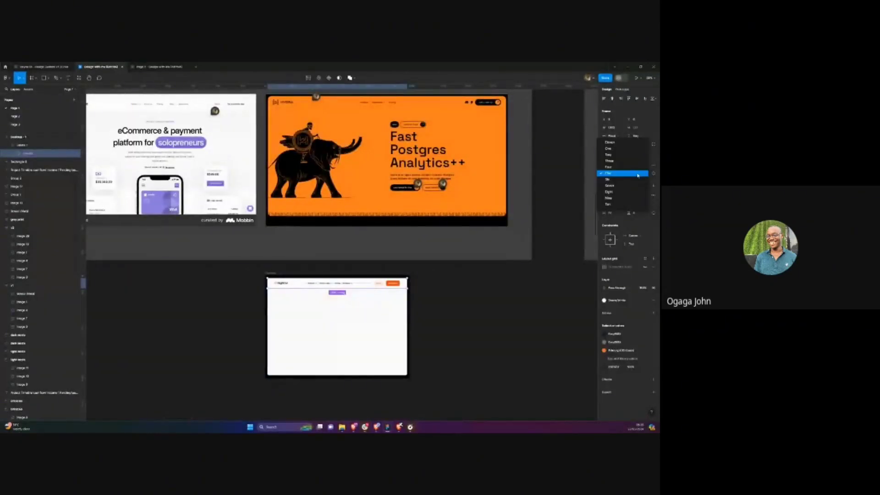
pyautogui.click(580, 209)
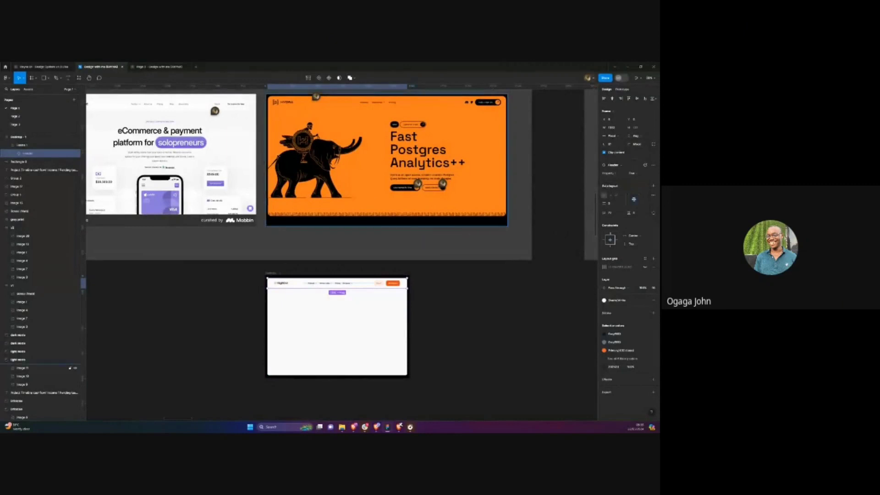
# Copy the dark navy header with the centred logo from the Rayna UI design system file and paste it above the white desktop frame
pyautogui.click(35, 65)
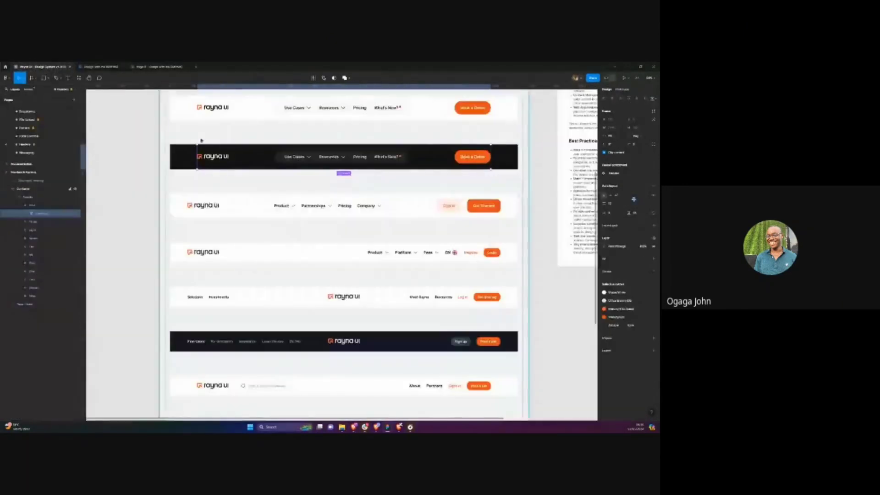
pyautogui.scroll(-3, 155, 202)
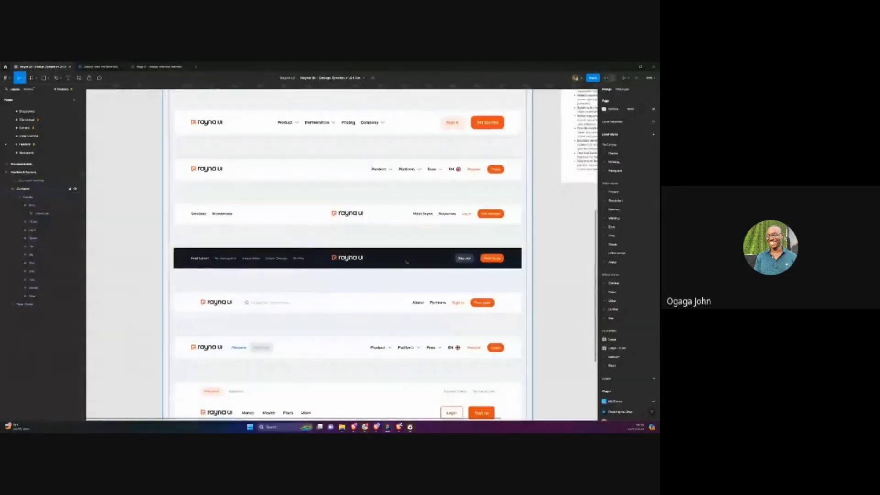
pyautogui.click(300, 251)
pyautogui.click(203, 260)
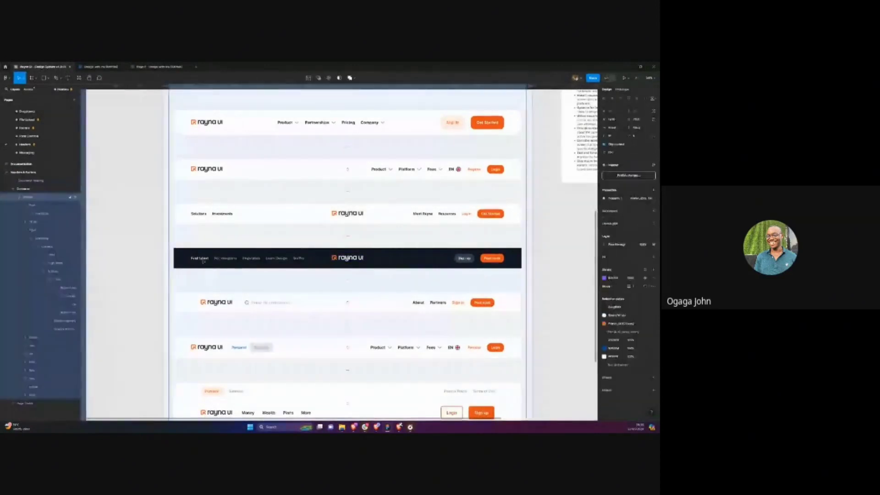
pyautogui.press('Escape')
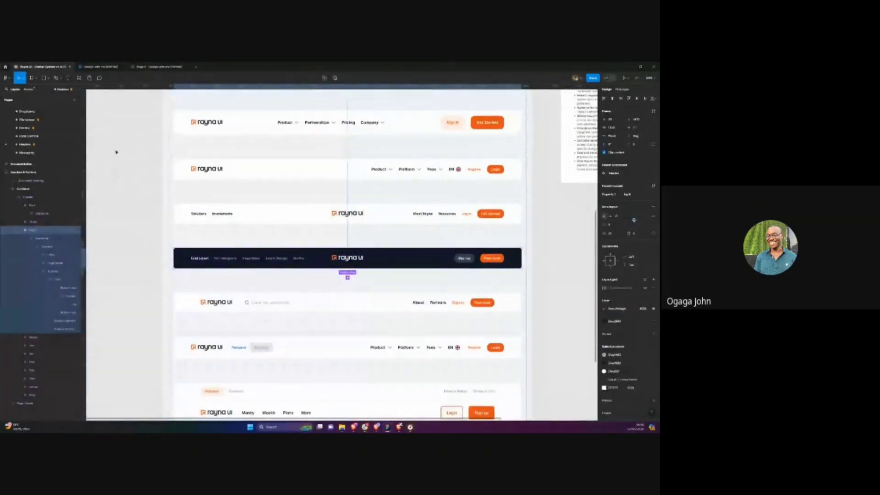
pyautogui.hotkey('ctrl', 'Tab')
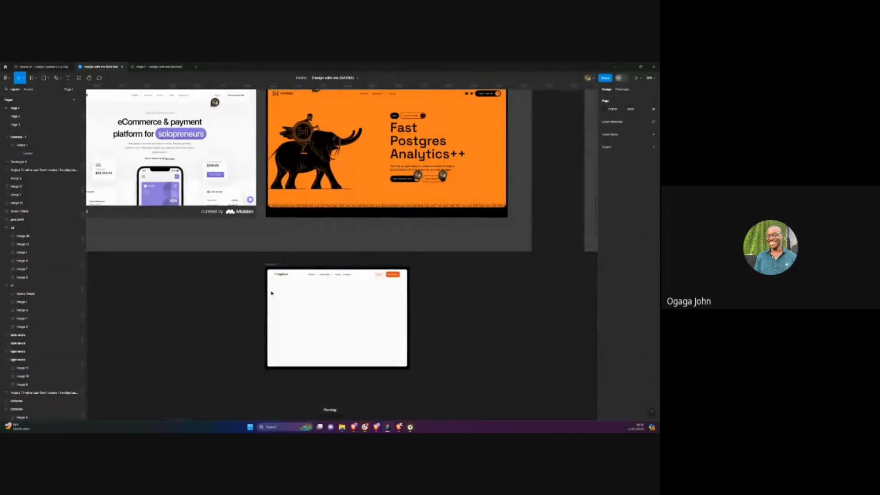
pyautogui.hotkey('ctrl', 'v')
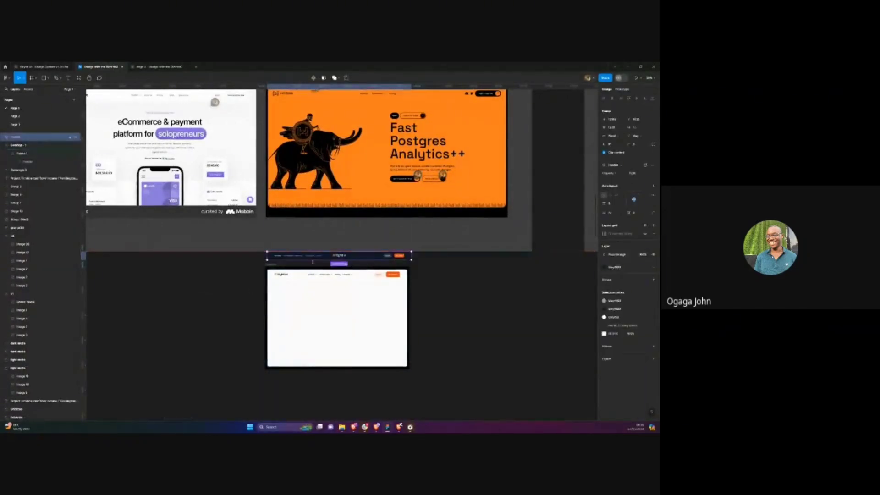
pyautogui.scroll(5, 312, 259)
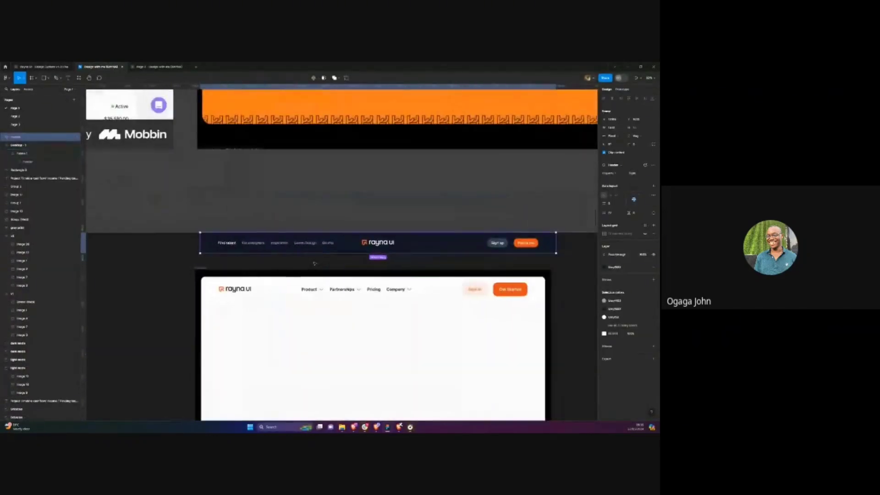
# Detach both headers' fill styles and apply the pasted header's dark navy colour to the header in the white frame
pyautogui.click(643, 269)
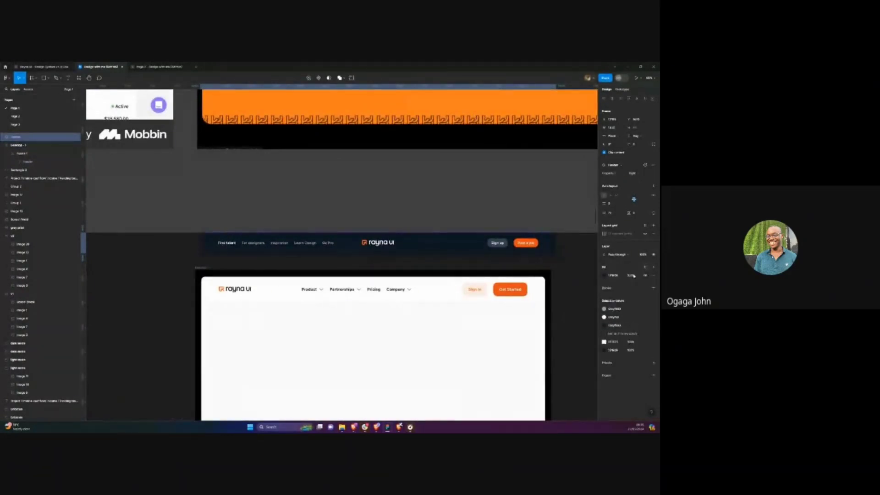
pyautogui.click(615, 276)
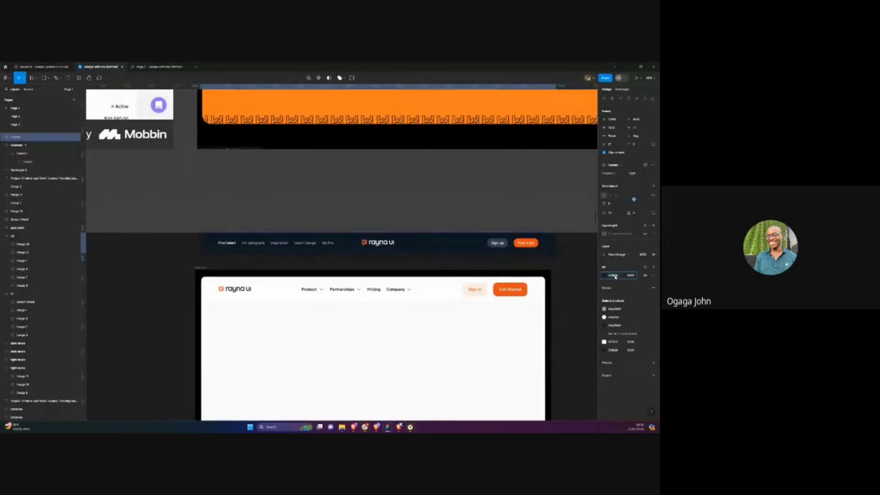
pyautogui.click(432, 289)
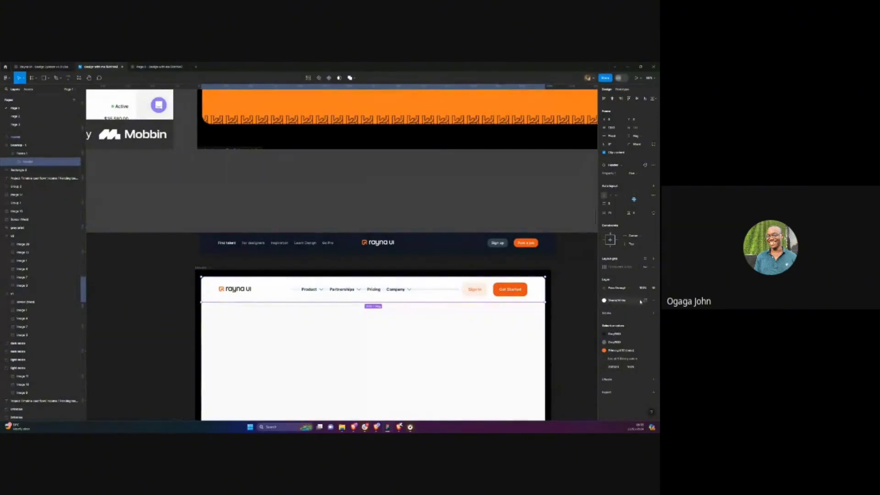
pyautogui.click(645, 300)
pyautogui.click(617, 309)
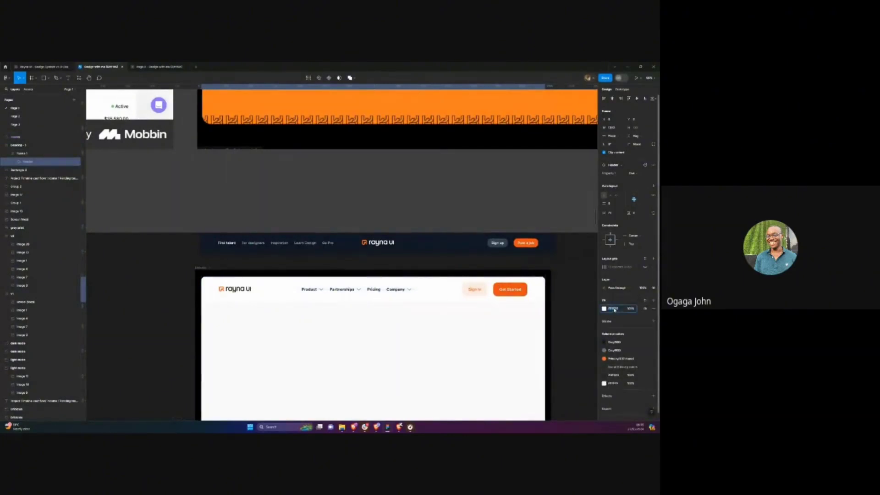
pyautogui.hotkey('ctrl', 'v')
pyautogui.click(583, 296)
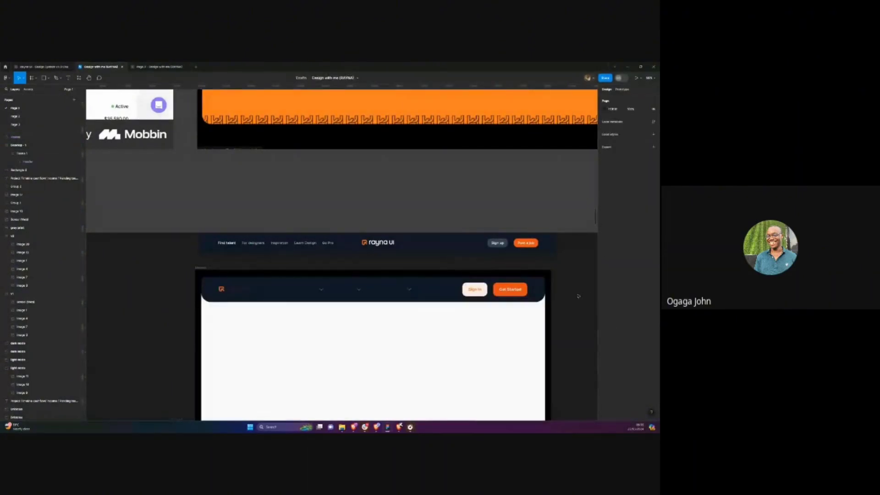
# Recolour the black rayna UI logo text in the desktop frame's header to white
pyautogui.scroll(-2, 235, 289)
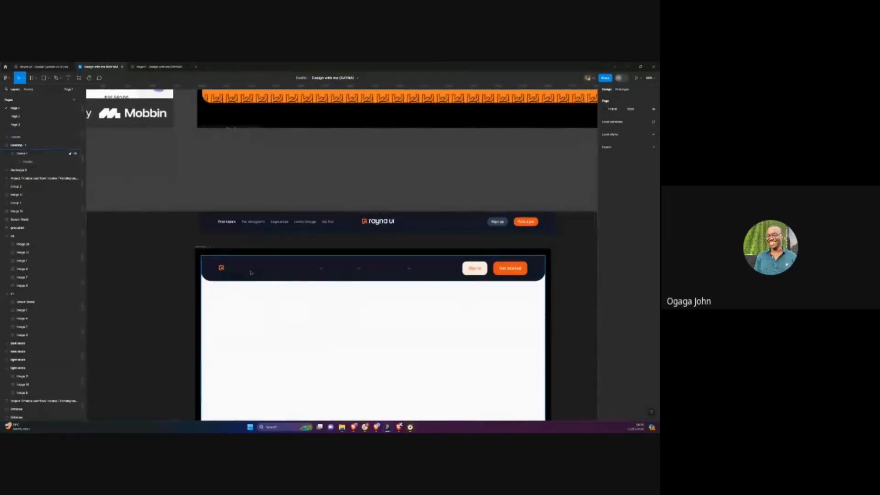
pyautogui.click(253, 273)
pyautogui.doubleClick(336, 275)
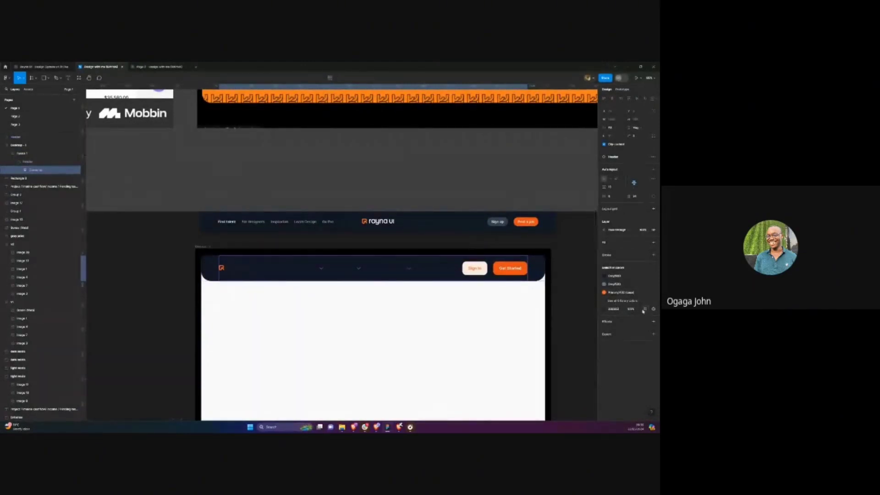
pyautogui.click(604, 310)
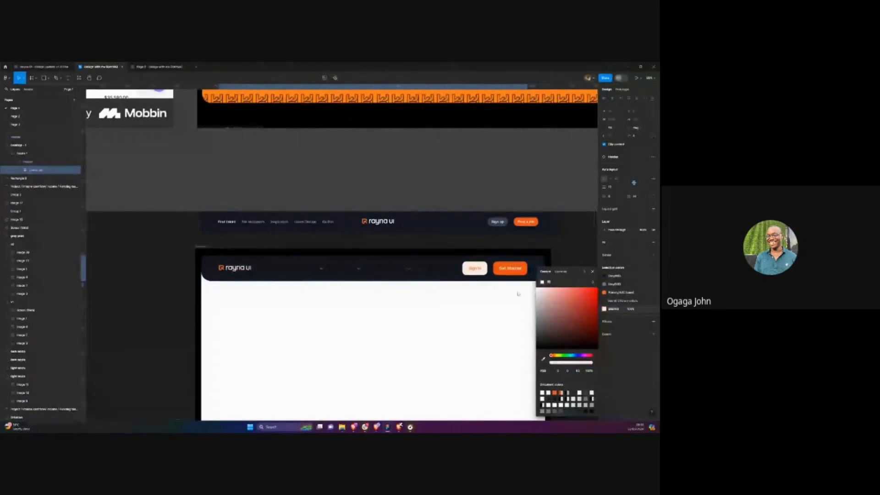
pyautogui.click(614, 301)
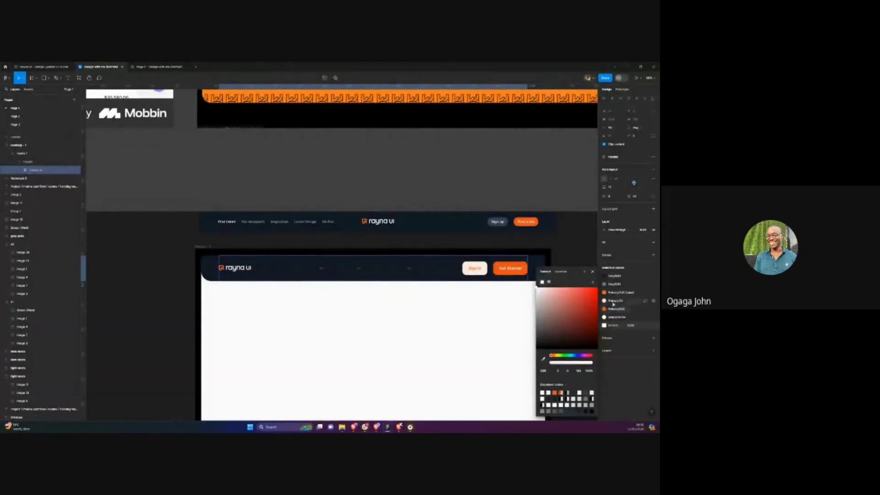
# Detach the colour styles of the header's navigation links and recolour their text to a light near-white
pyautogui.click(333, 270)
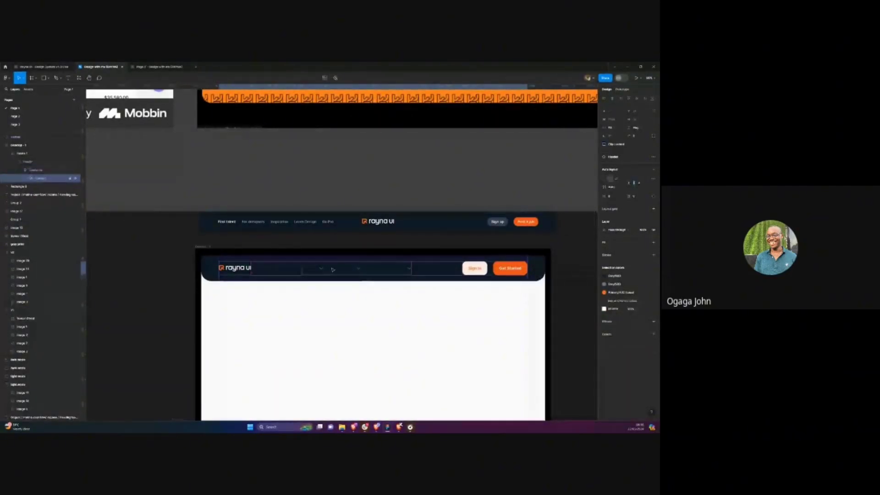
pyautogui.doubleClick(332, 269)
pyautogui.click(613, 285)
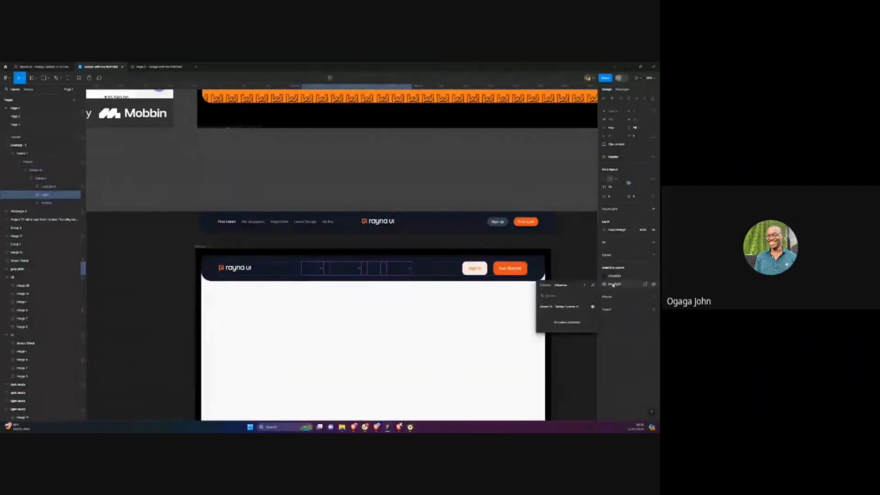
pyautogui.click(644, 285)
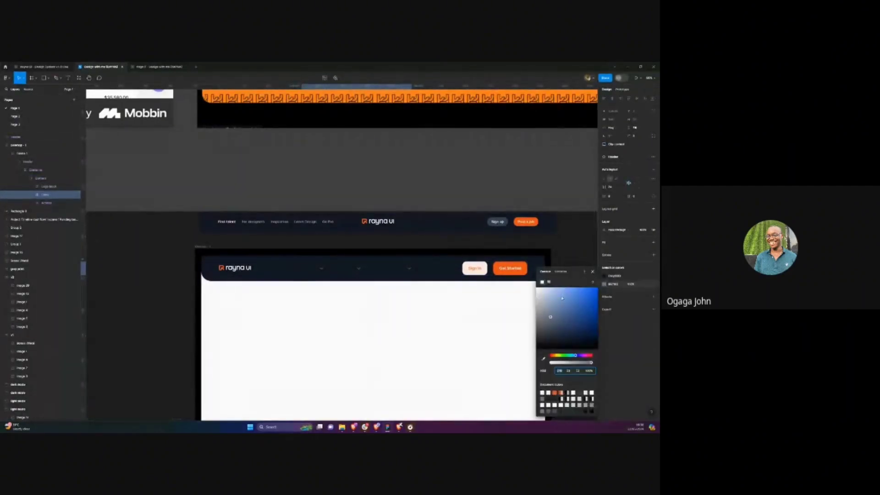
pyautogui.click(550, 317)
pyautogui.click(647, 275)
pyautogui.click(604, 276)
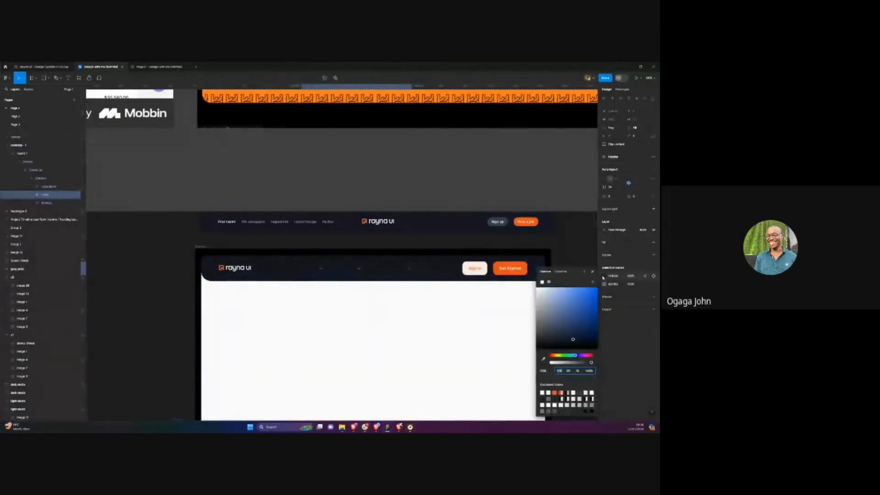
pyautogui.click(555, 301)
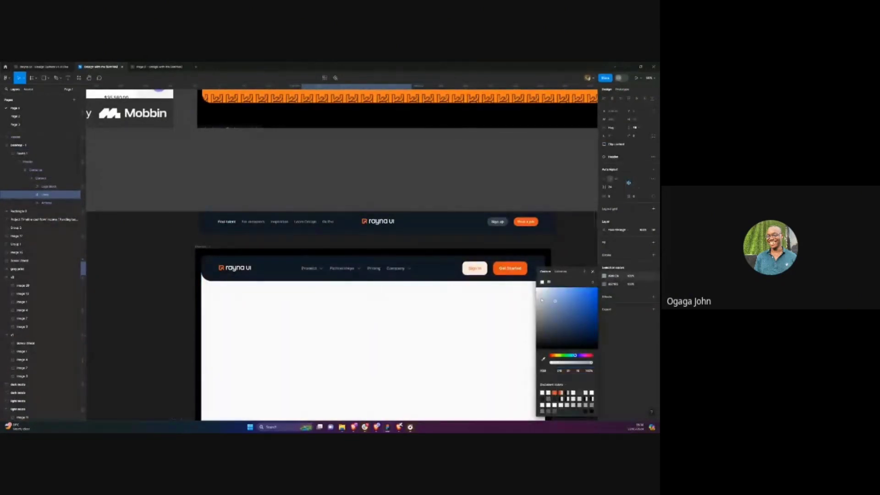
# Delete the spare dark navy header above the desktop frame
pyautogui.click(331, 205)
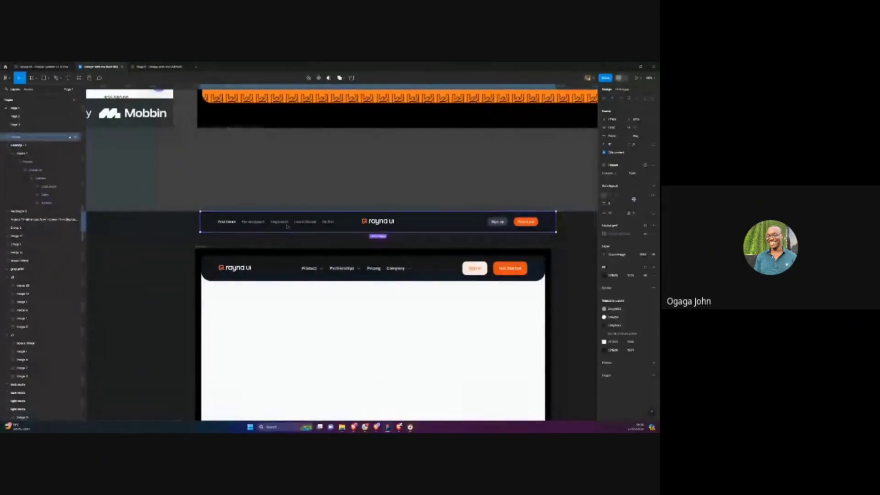
pyautogui.press('Delete')
pyautogui.scroll(-2, 160, 271)
pyautogui.scroll(-2, 160, 271)
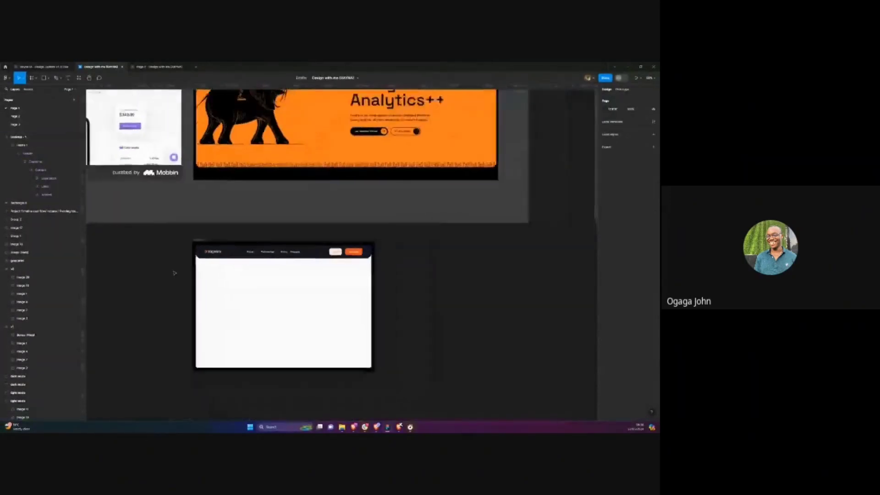
# Examine the hero layout of the Uvodo reference screen beside the Hydra screen, and glance at the dashboard design on Page 2
pyautogui.scroll(3, 179, 275)
pyautogui.scroll(-5, 210, 225)
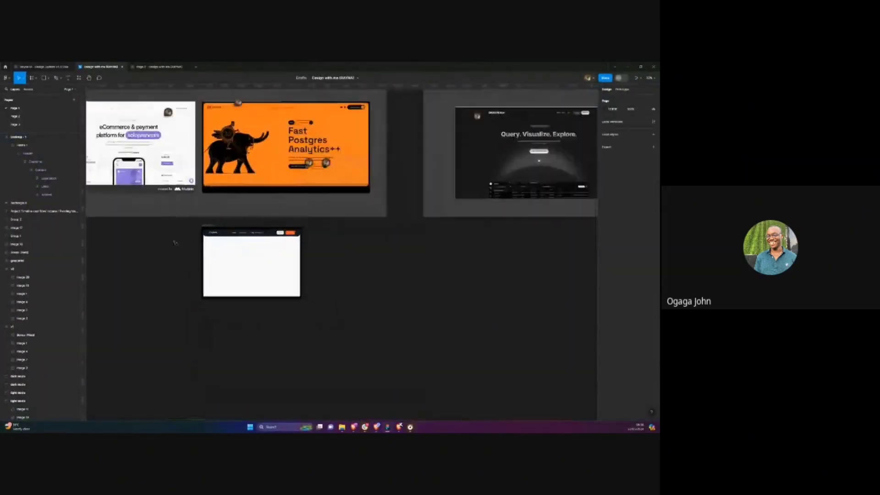
pyautogui.hscroll(-3, 192, 211)
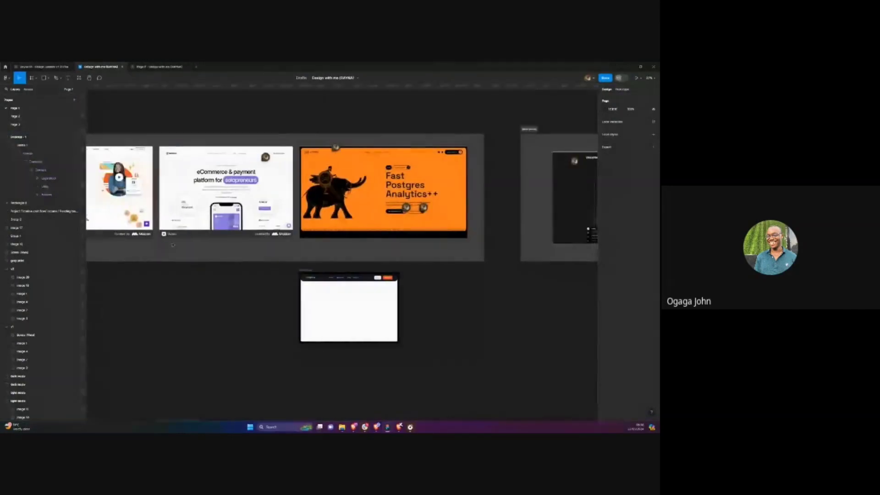
pyautogui.scroll(5, 216, 178)
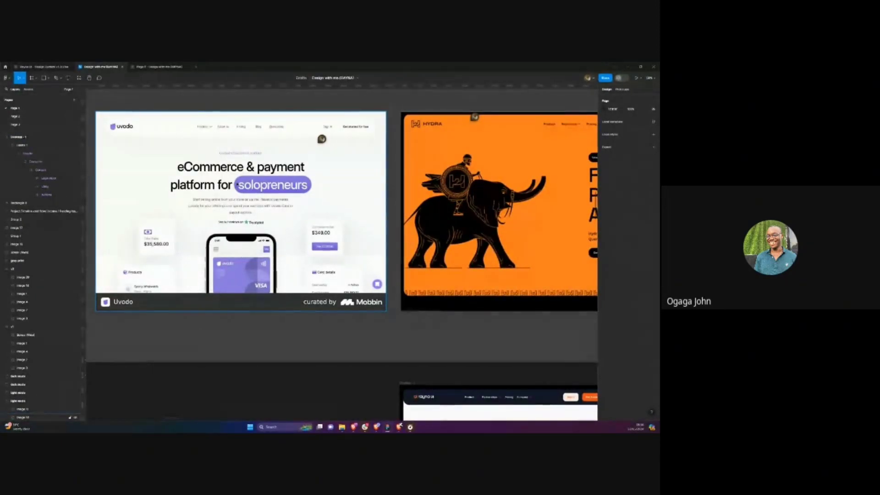
pyautogui.scroll(-1, 237, 184)
pyautogui.hscroll(-1, 237, 183)
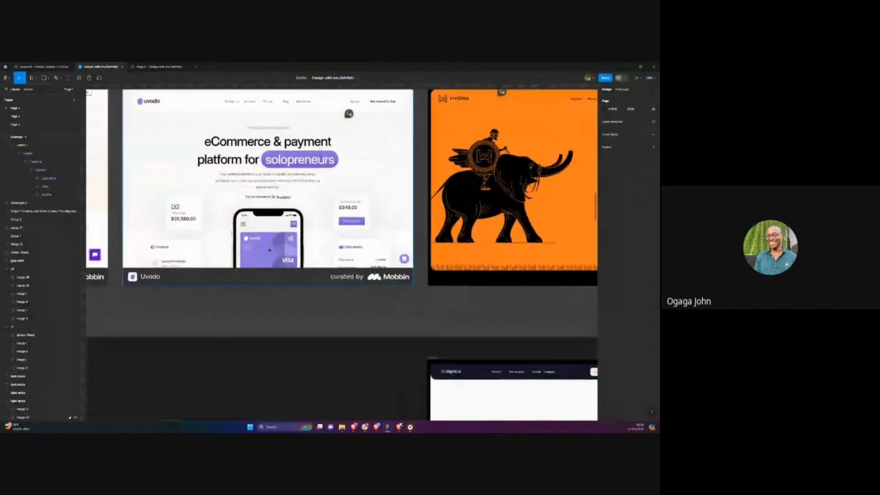
pyautogui.scroll(-1, 342, 253)
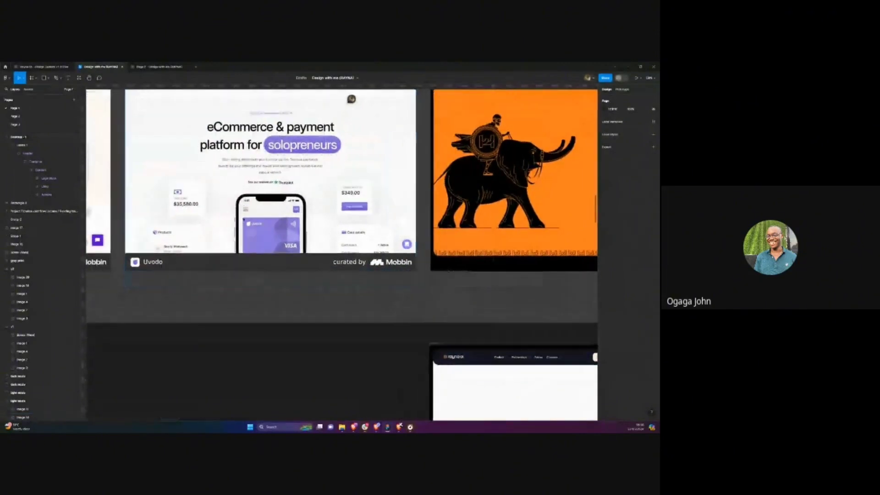
pyautogui.scroll(3, 244, 220)
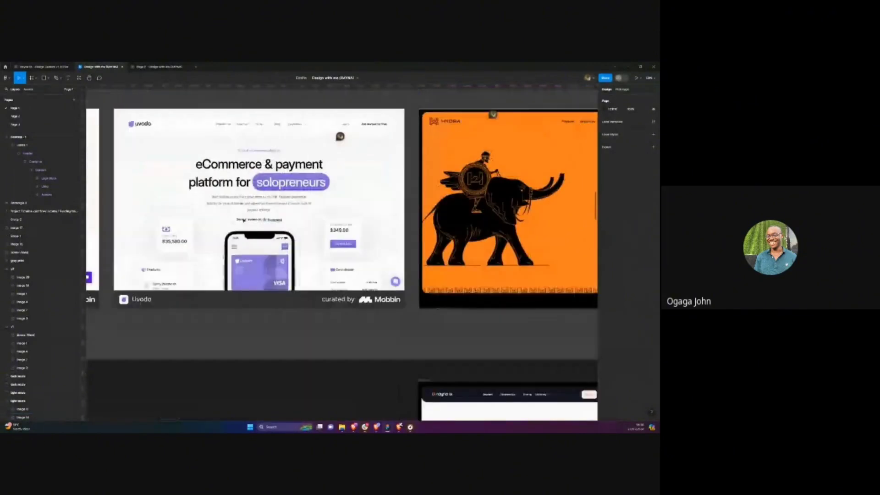
pyautogui.scroll(-1, 243, 221)
pyautogui.click(55, 119)
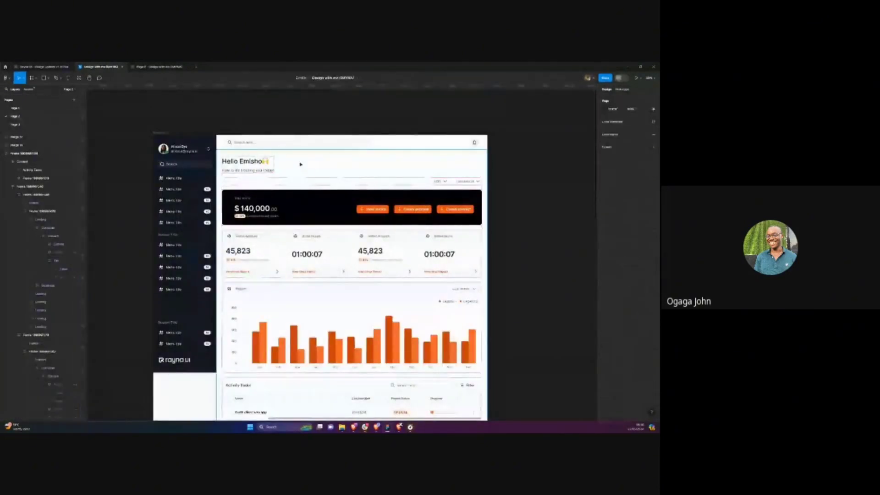
pyautogui.click(56, 109)
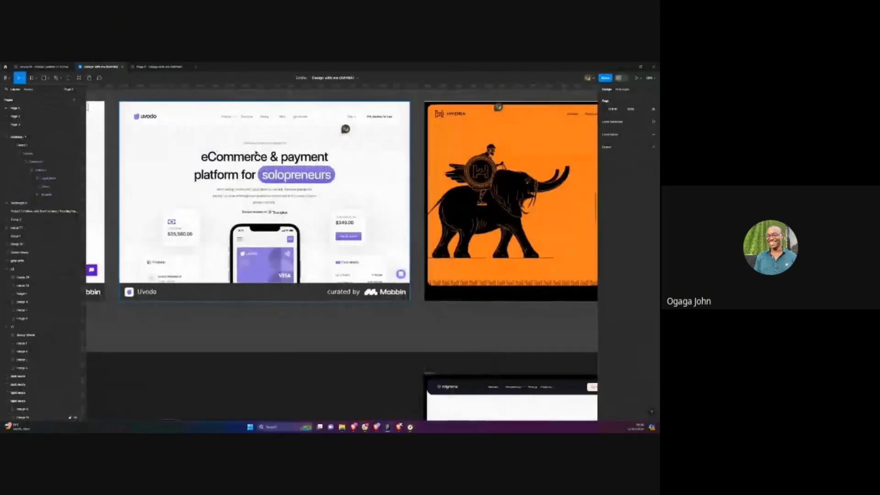
pyautogui.scroll(-2, 256, 154)
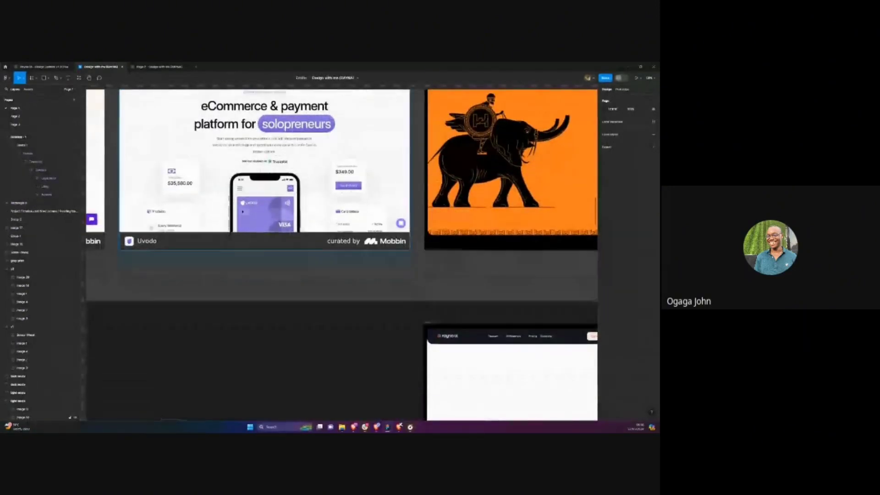
# Add a text layer reading "Unified eCommerce platform" on the empty canvas beside the desktop frame, copying the Uvodo tagline
pyautogui.click(231, 324)
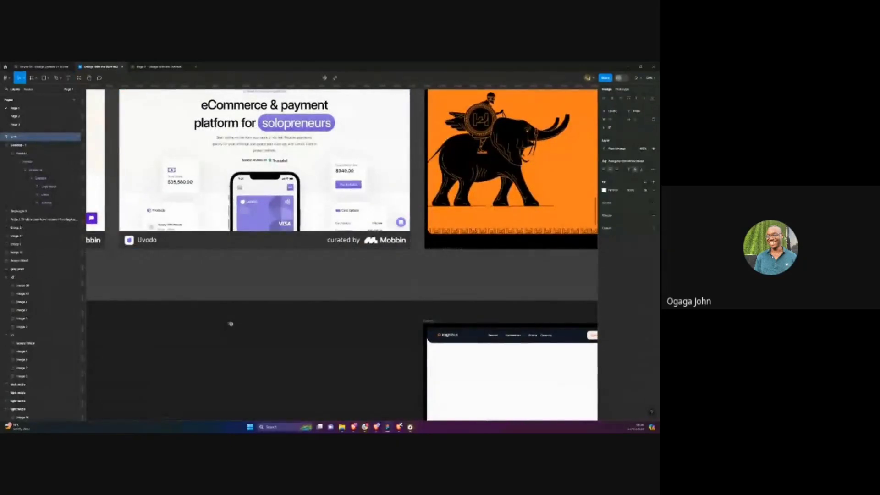
pyautogui.write('Hello world')
pyautogui.scroll(4, 204, 325)
pyautogui.keyDown('ctrl'); pyautogui.scroll(5, 268, 182); pyautogui.keyUp('ctrl')
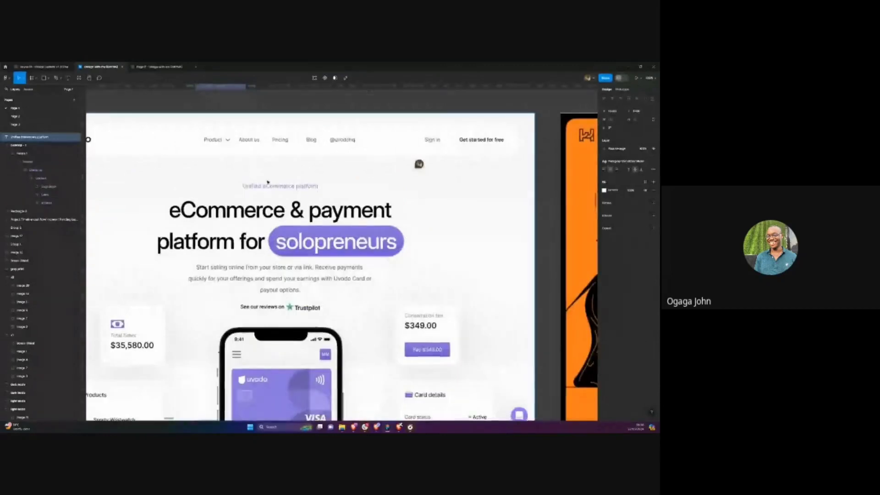
pyautogui.keyDown('ctrl'); pyautogui.scroll(3, 268, 182); pyautogui.keyUp('ctrl')
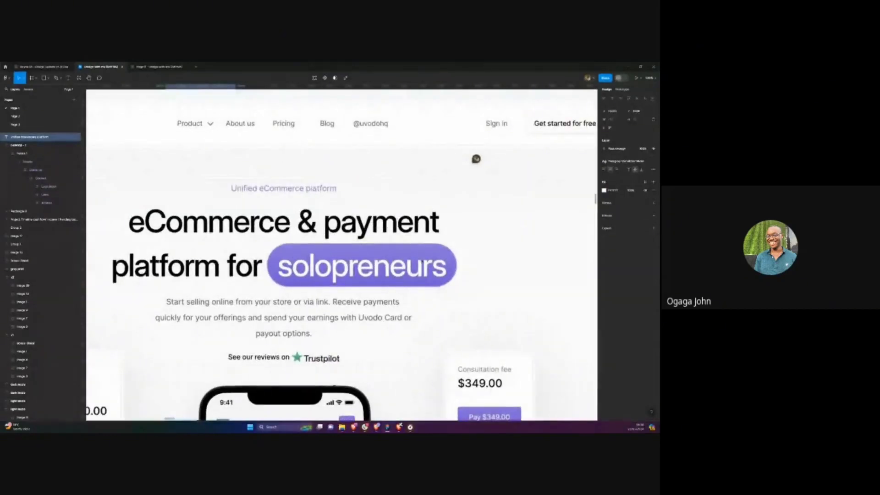
# Move the Uvodo-style tagline text from the empty canvas onto the desktop frame, just below its header
pyautogui.keyDown('ctrl'); pyautogui.scroll(-5, 275, 244); pyautogui.keyUp('ctrl')
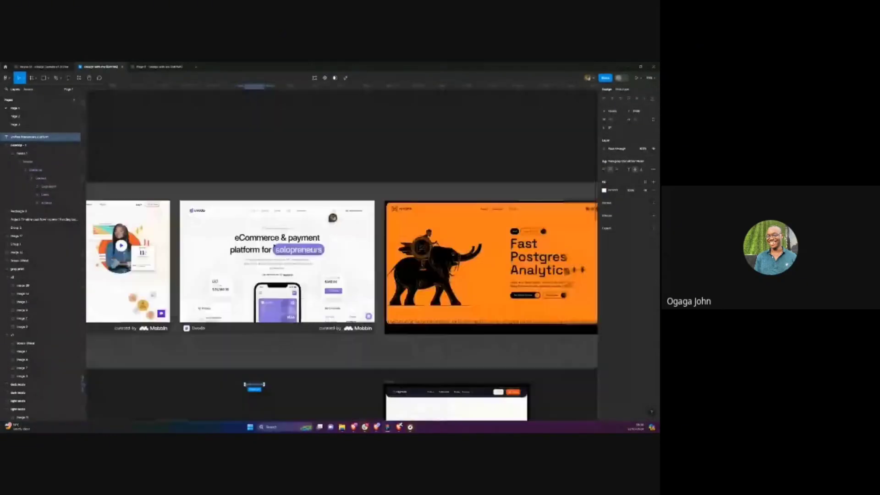
pyautogui.keyDown('ctrl'); pyautogui.scroll(-2, 274, 244); pyautogui.keyUp('ctrl')
pyautogui.scroll(-1, 202, 312)
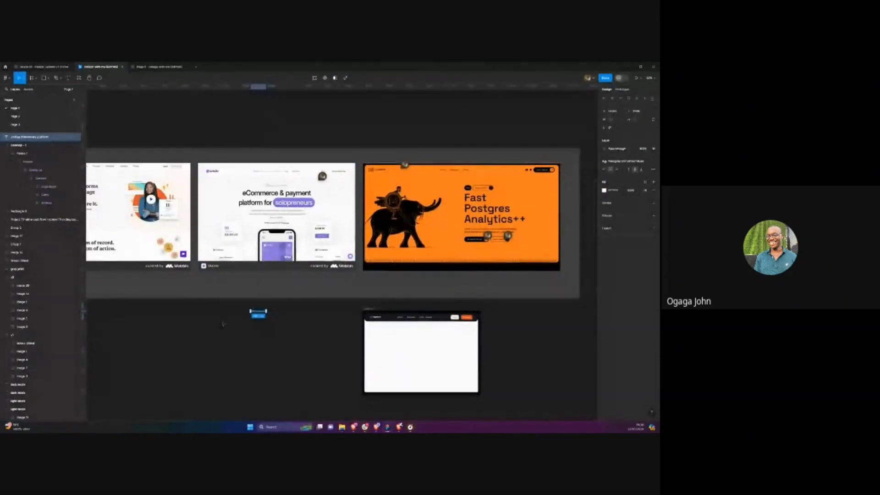
pyautogui.keyDown('ctrl'); pyautogui.scroll(4, 254, 192); pyautogui.keyUp('ctrl')
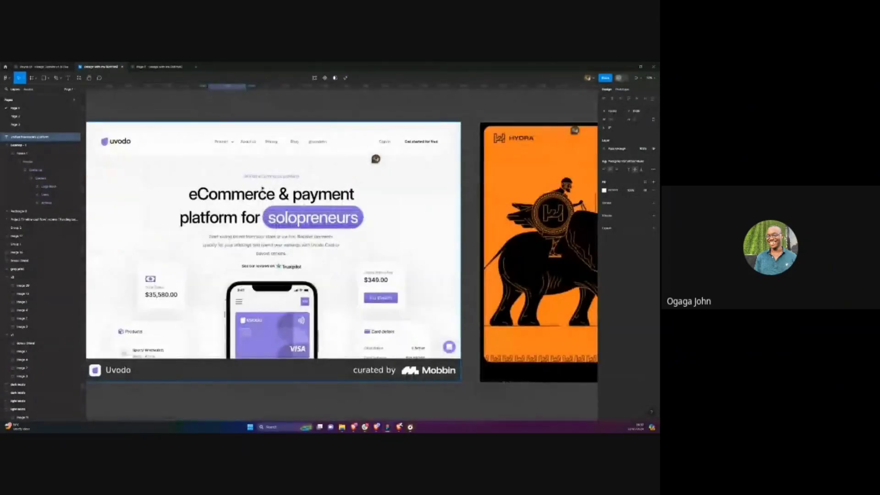
pyautogui.keyDown('ctrl'); pyautogui.scroll(-3, 253, 192); pyautogui.keyUp('ctrl')
pyautogui.keyDown('ctrl'); pyautogui.scroll(2, 257, 276); pyautogui.keyUp('ctrl')
pyautogui.scroll(-4, 257, 275)
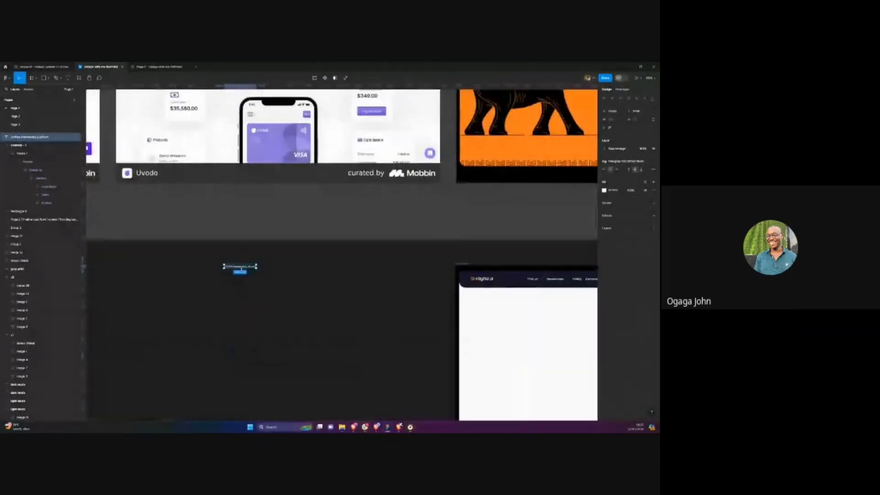
pyautogui.moveTo(244, 268); pyautogui.dragTo(511, 319)
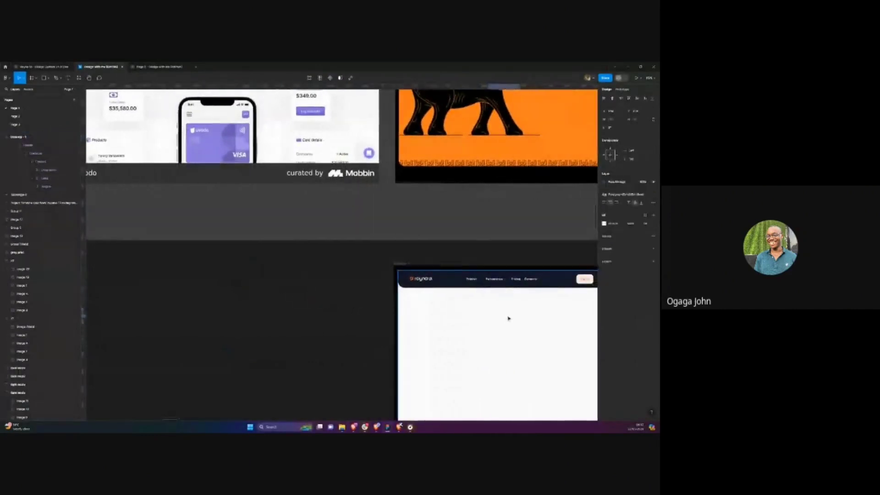
pyautogui.keyDown('ctrl'); pyautogui.scroll(2, 509, 318); pyautogui.keyUp('ctrl')
pyautogui.keyDown('ctrl'); pyautogui.scroll(1, 509, 318); pyautogui.keyUp('ctrl')
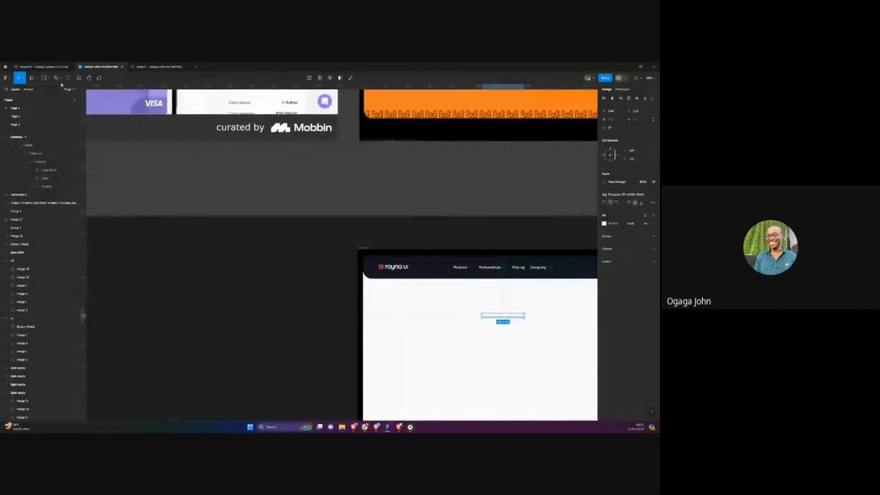
# Copy the hex code #EB5017 of the primary 500 orange from the colour page of the Rayna UI design system file
pyautogui.click(42, 67)
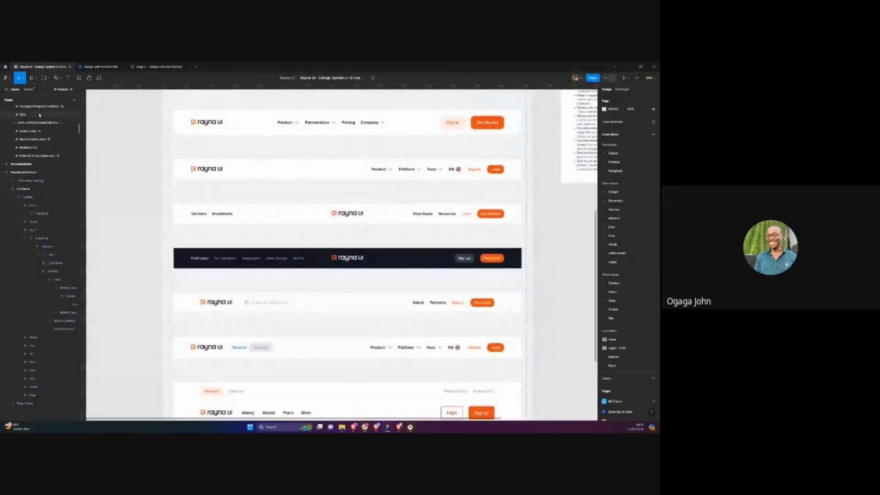
pyautogui.scroll(5, 40, 119)
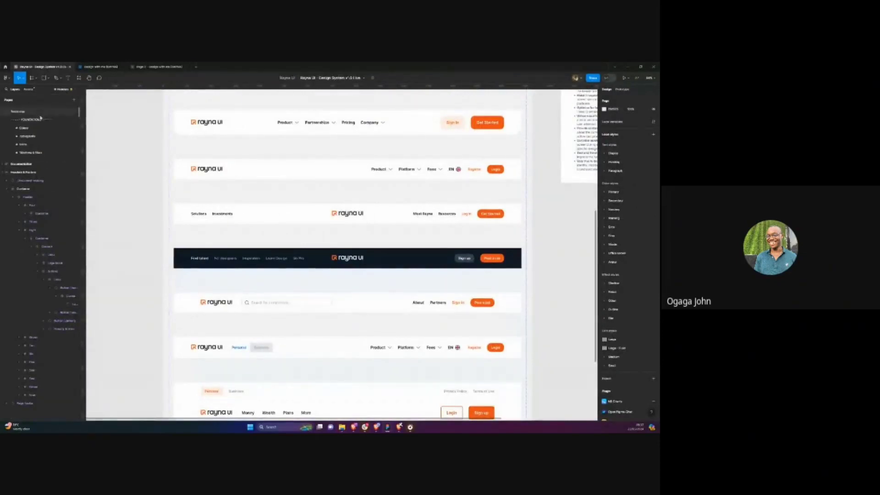
pyautogui.click(24, 128)
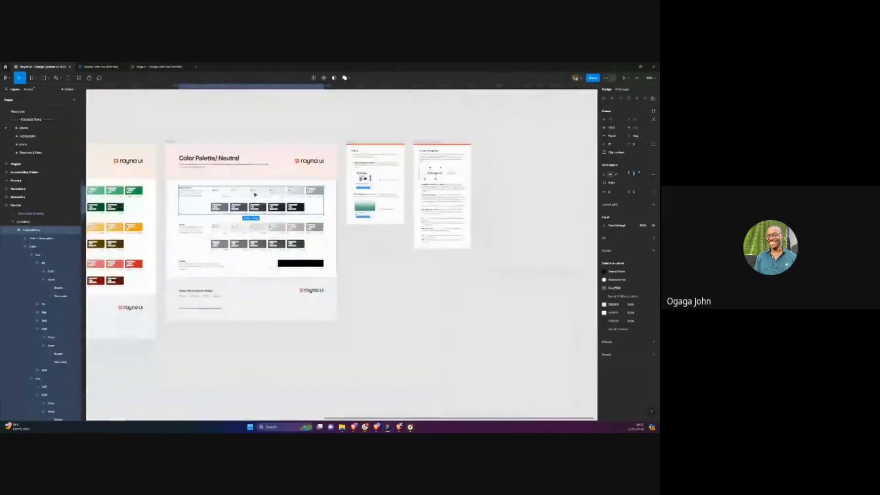
pyautogui.hscroll(-10, 255, 194)
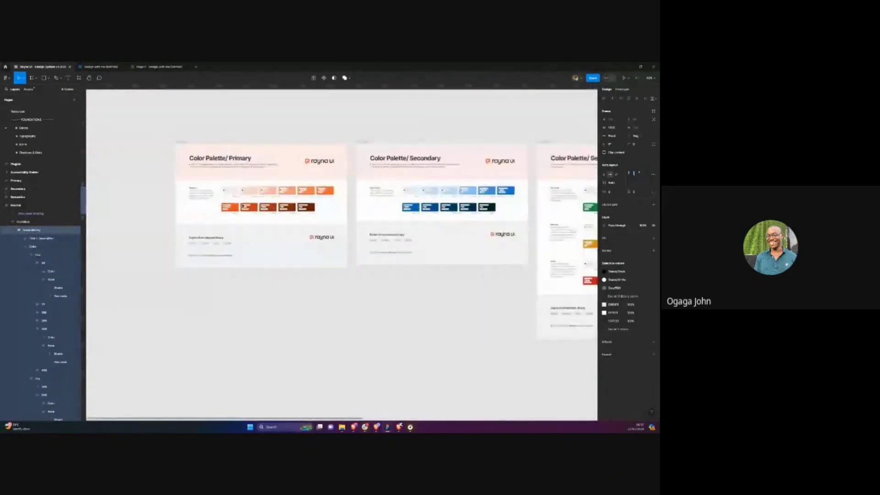
pyautogui.scroll(5, 290, 200)
pyautogui.scroll(2, 237, 204)
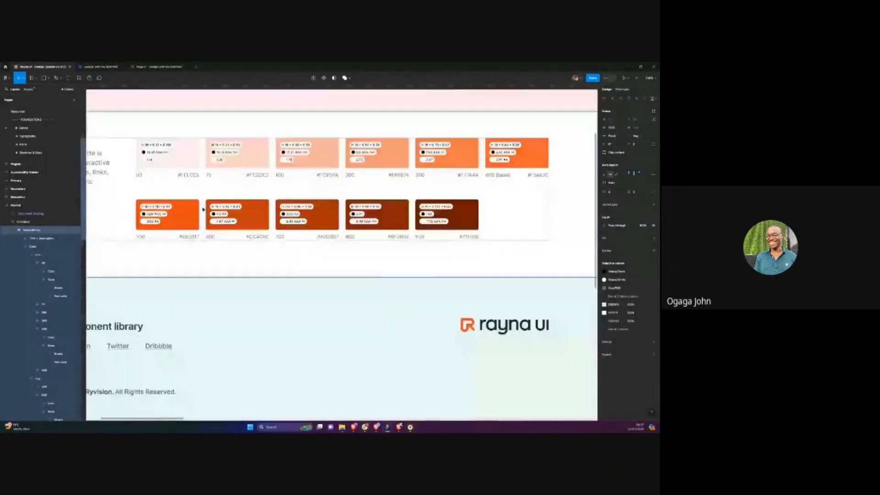
pyautogui.hscroll(1, 237, 205)
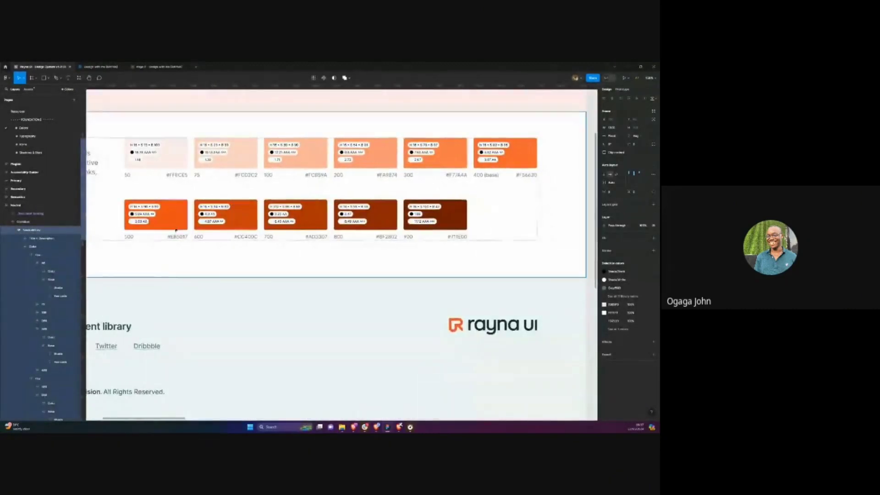
pyautogui.doubleClick(177, 237)
pyautogui.doubleClick(177, 237)
pyautogui.doubleClick(177, 237)
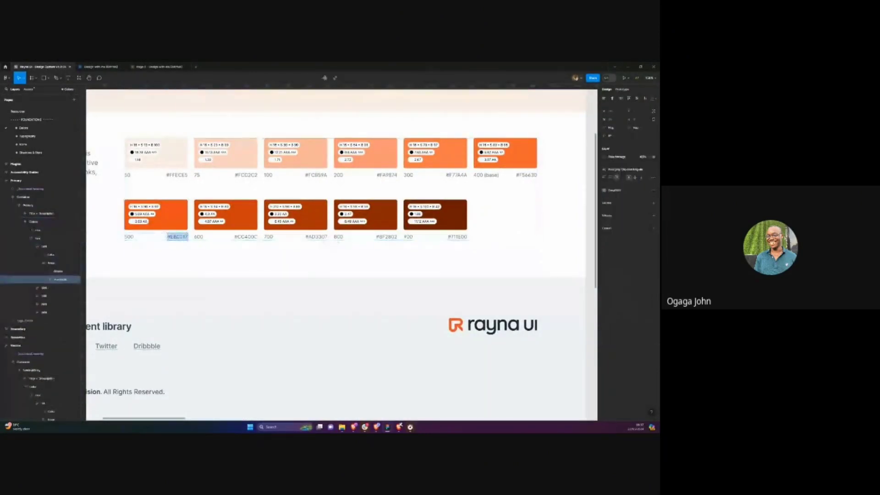
# Back in the design file, fill the tagline with #EB5017 and have it read "Unified freelancers platform"
pyautogui.click(100, 66)
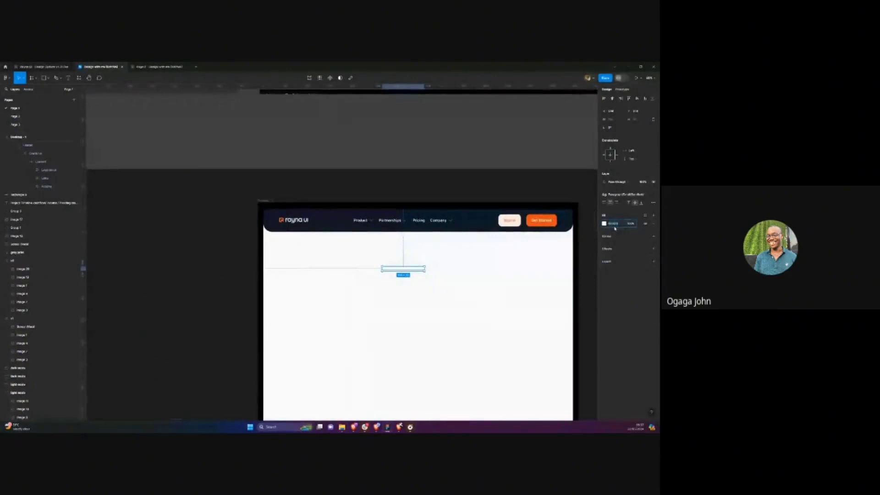
pyautogui.write('Unified freelancers platform')
pyautogui.press('Escape')
pyautogui.press('Escape')
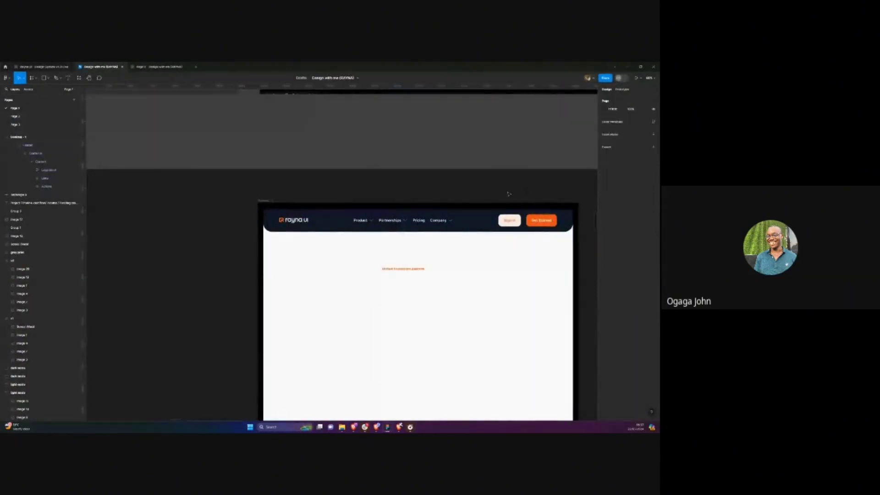
# Set the font weight of the "Unified freelancers platform" tagline to Medium
pyautogui.scroll(5, 417, 269)
pyautogui.click(394, 281)
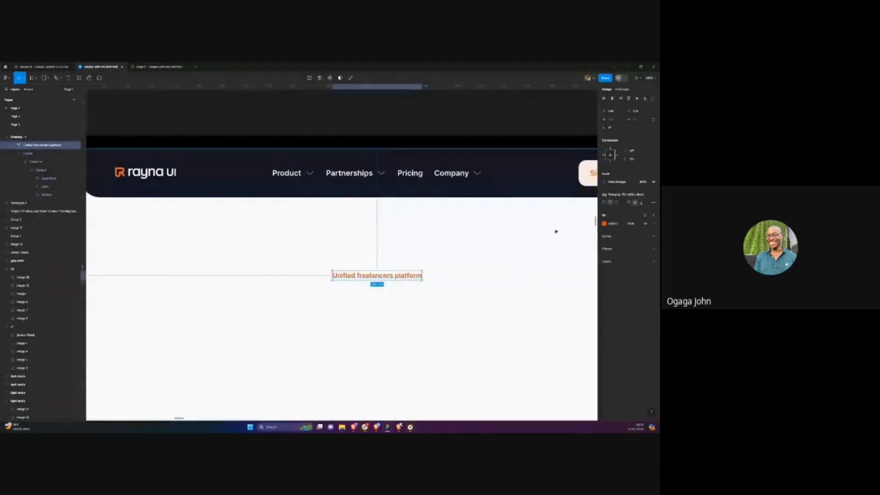
pyautogui.click(612, 203)
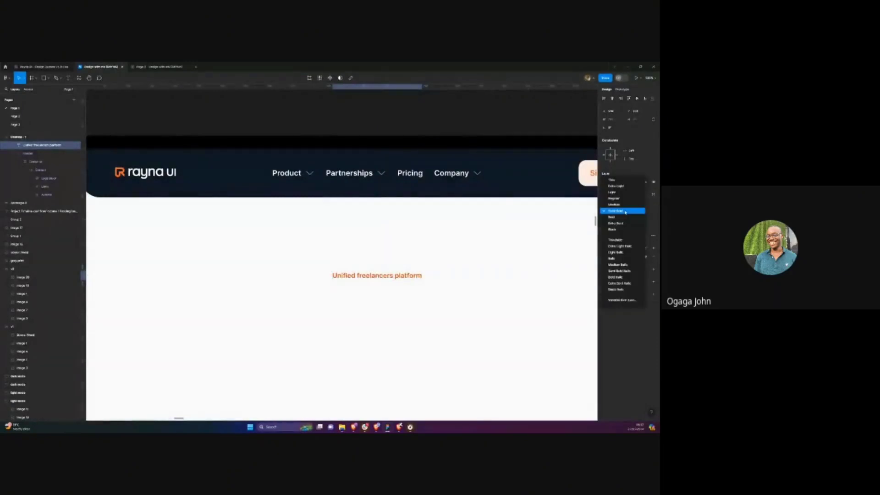
pyautogui.click(623, 206)
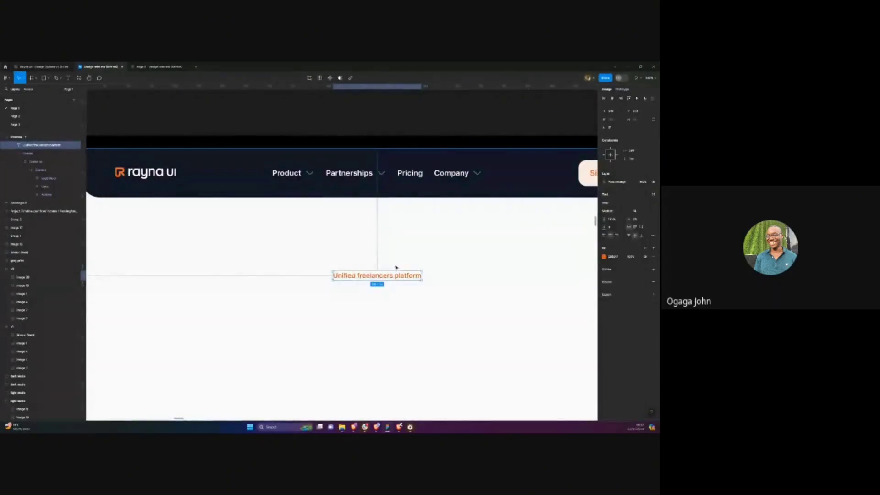
# Wrap the tagline in an auto layout frame and fill it with #FFECE5, copied from Rayna UI's primary 50 swatch
pyautogui.hotkey('shift', 'a')
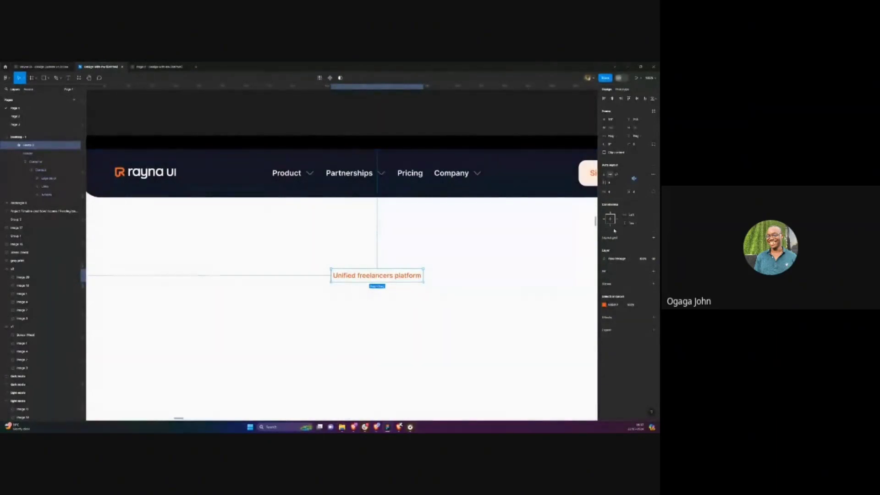
pyautogui.click(609, 272)
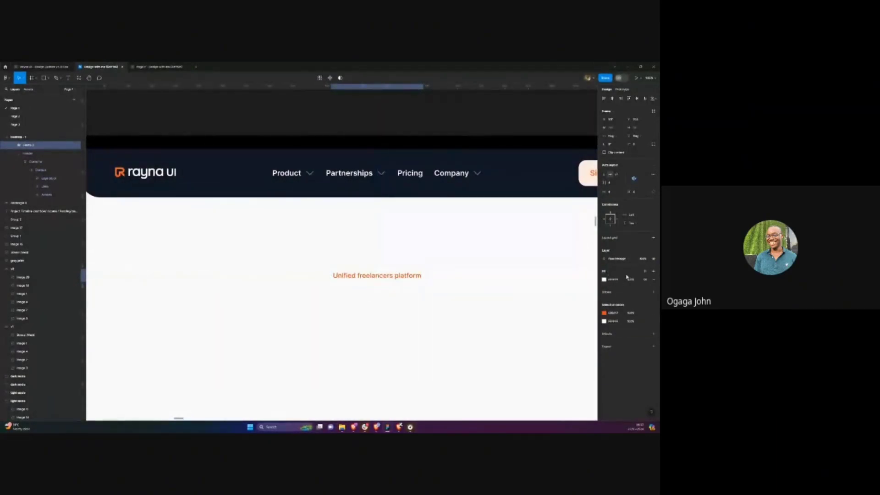
pyautogui.click(42, 67)
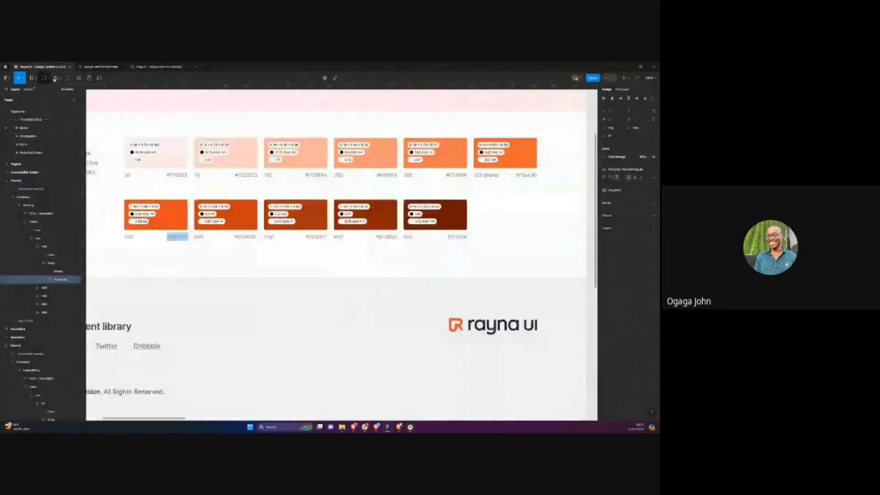
pyautogui.scroll(2, 165, 158)
pyautogui.scroll(3, 196, 177)
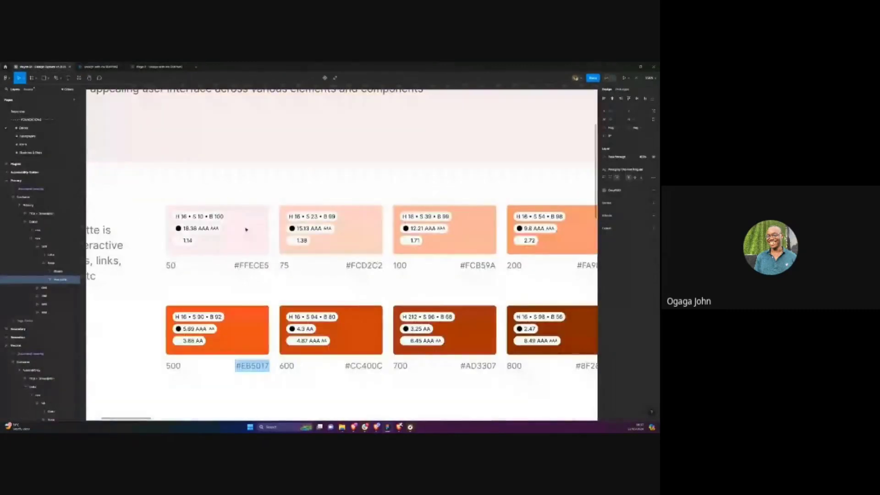
pyautogui.doubleClick(252, 265)
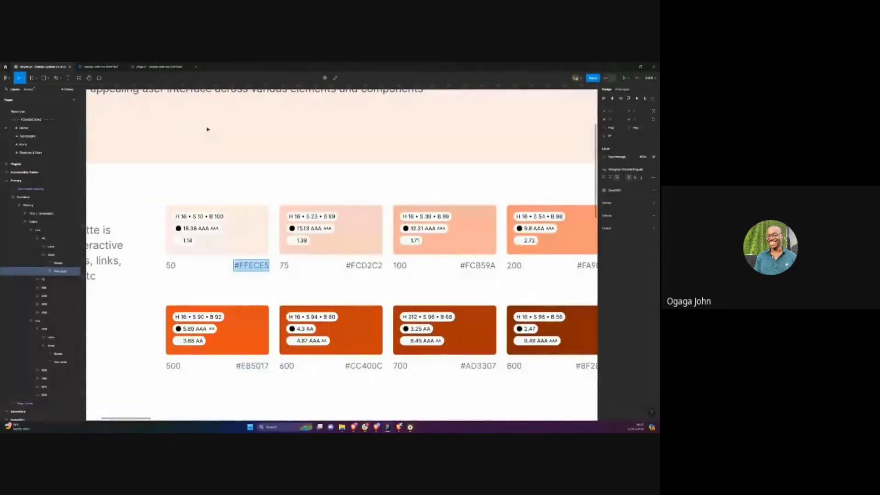
pyautogui.click(98, 66)
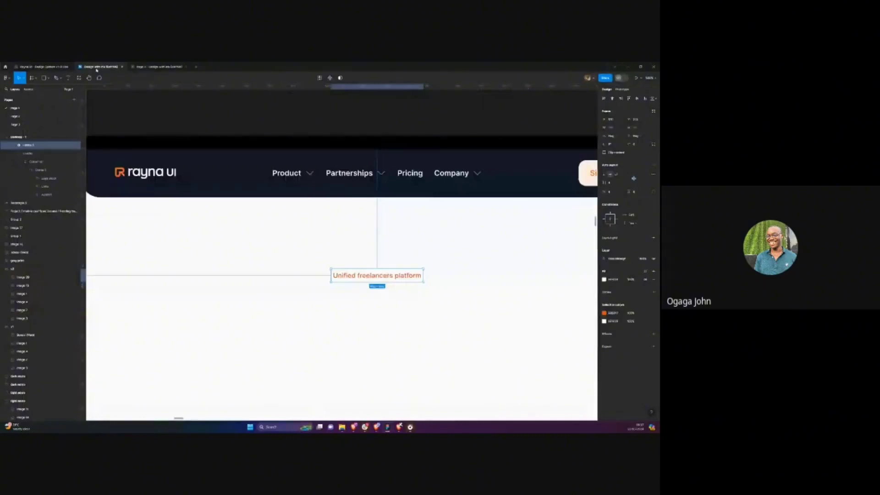
pyautogui.click(519, 271)
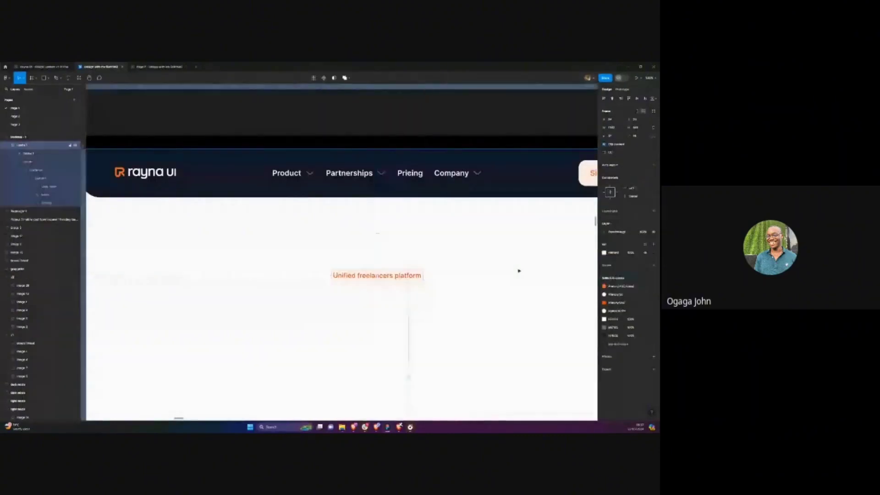
# Set the tagline frame's padding to 12 horizontally and 8 vertically, and give the frame a corner radius
pyautogui.scroll(3, 376, 275)
pyautogui.doubleClick(377, 275)
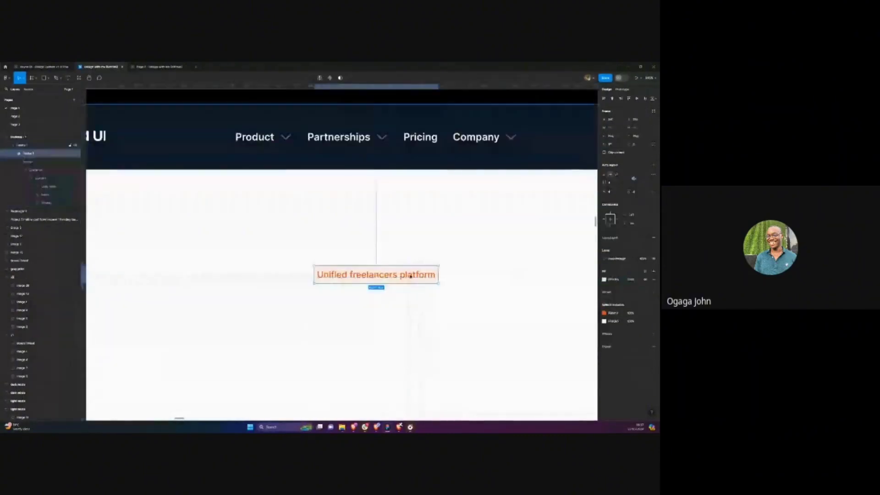
pyautogui.click(613, 192)
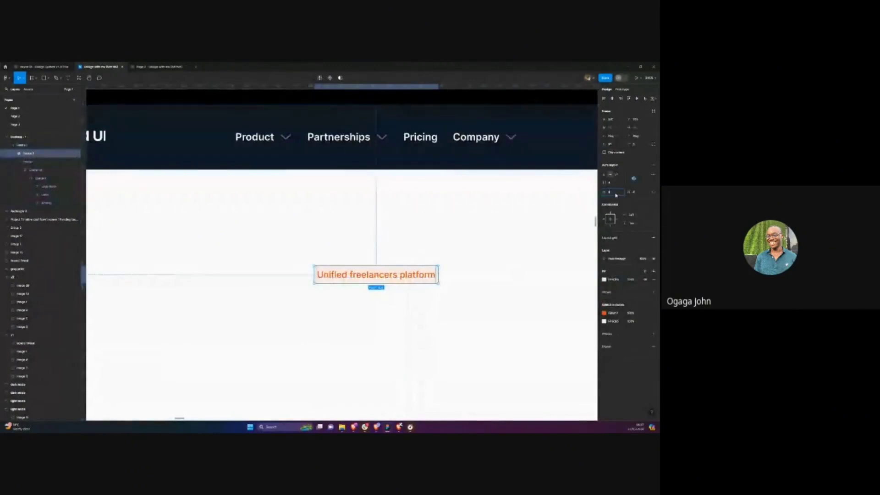
pyautogui.write('16')
pyautogui.press('Return')
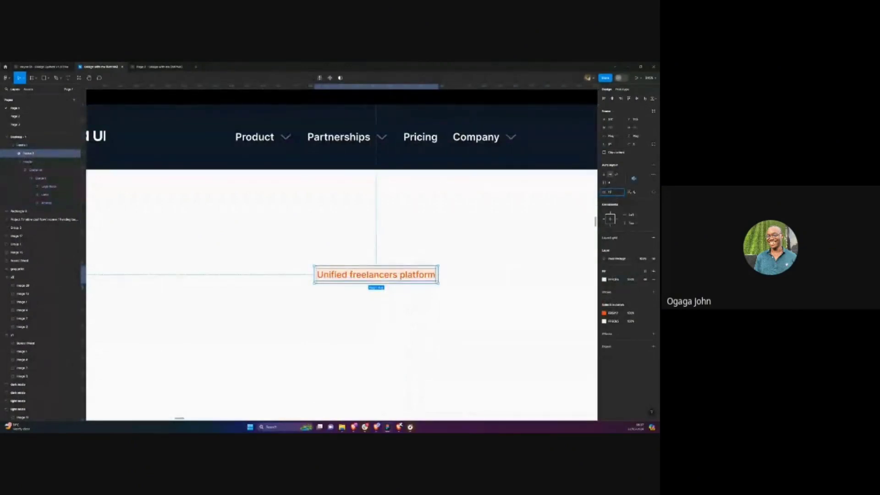
pyautogui.click(638, 193)
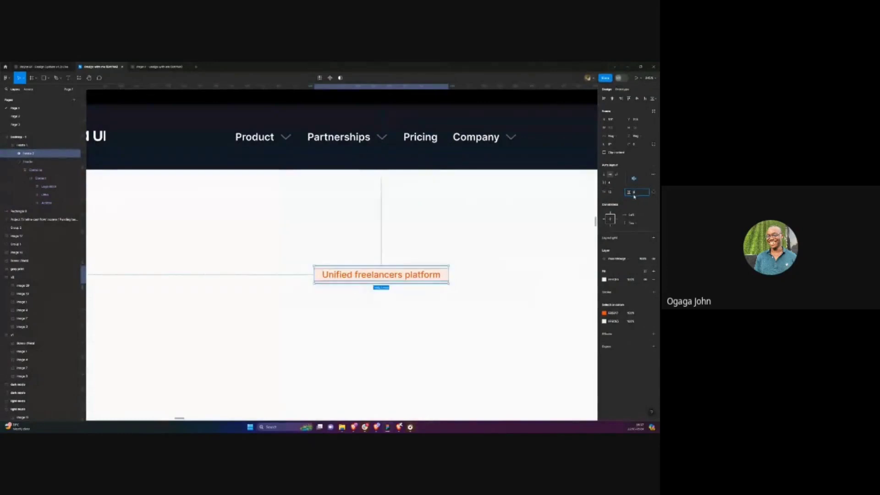
pyautogui.click(640, 145)
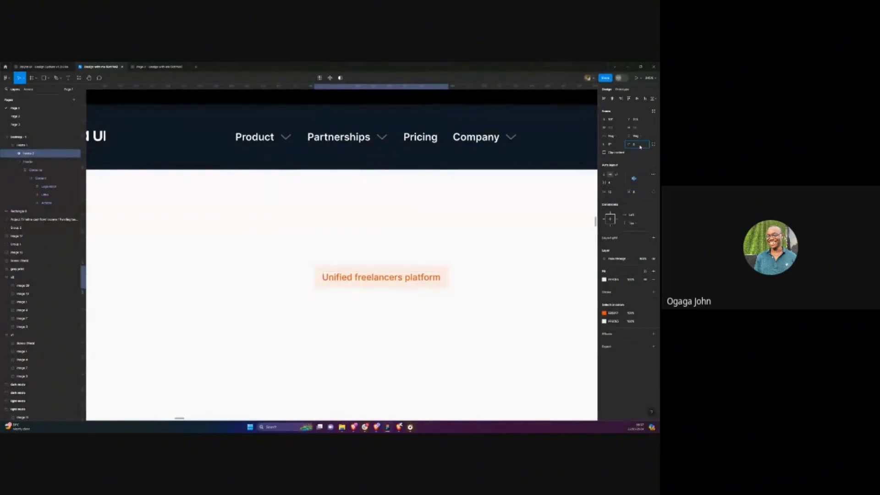
pyautogui.press('Escape')
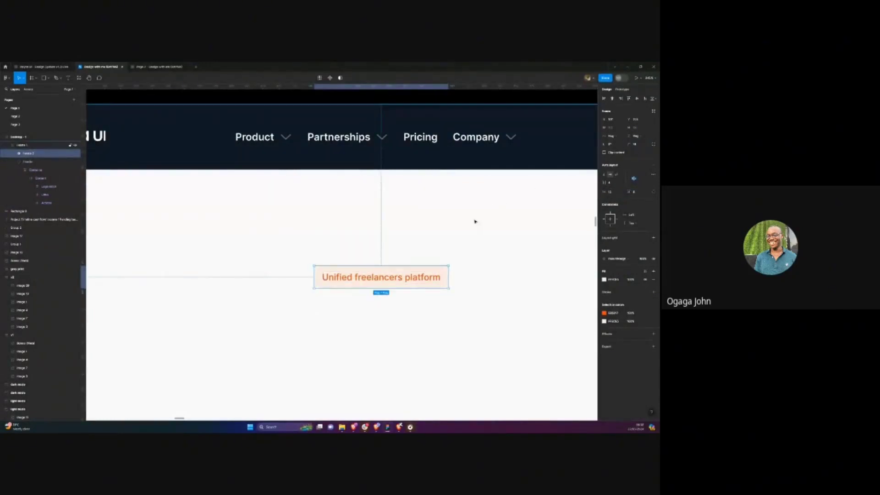
# Centre the tagline badge horizontally within the desktop frame and bring the Uvodo reference's hero heading into view
pyautogui.press('Escape')
pyautogui.hotkey('shift', '2')
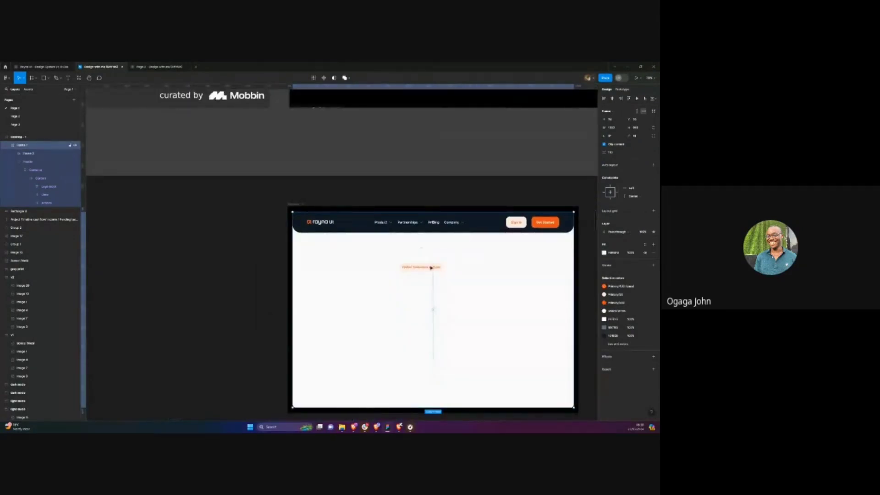
pyautogui.click(431, 267)
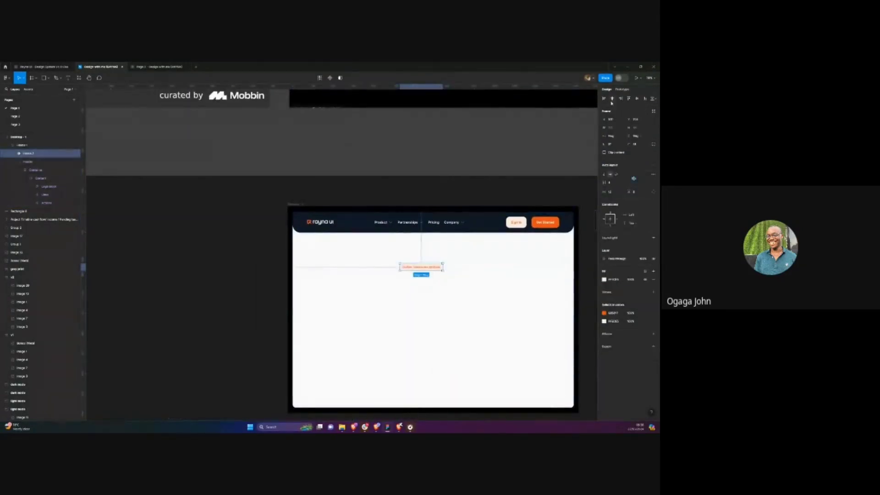
pyautogui.scroll(3, 243, 256)
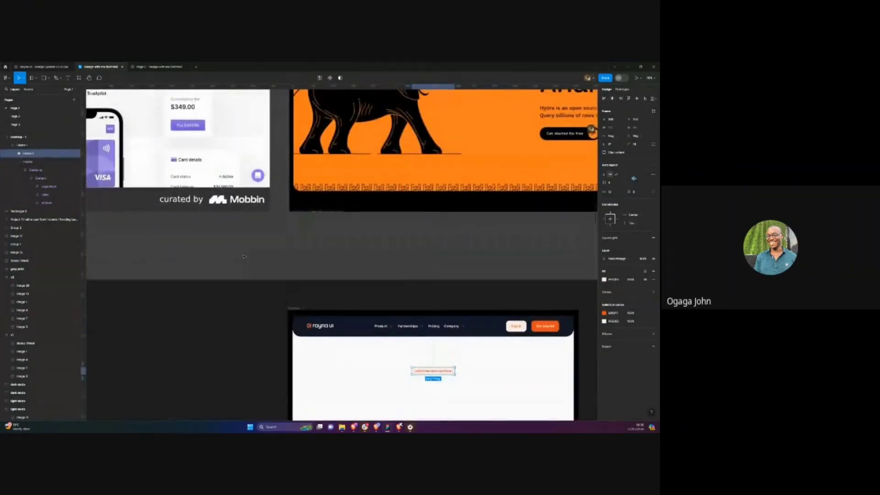
pyautogui.scroll(3, 243, 257)
pyautogui.hscroll(-4, 239, 211)
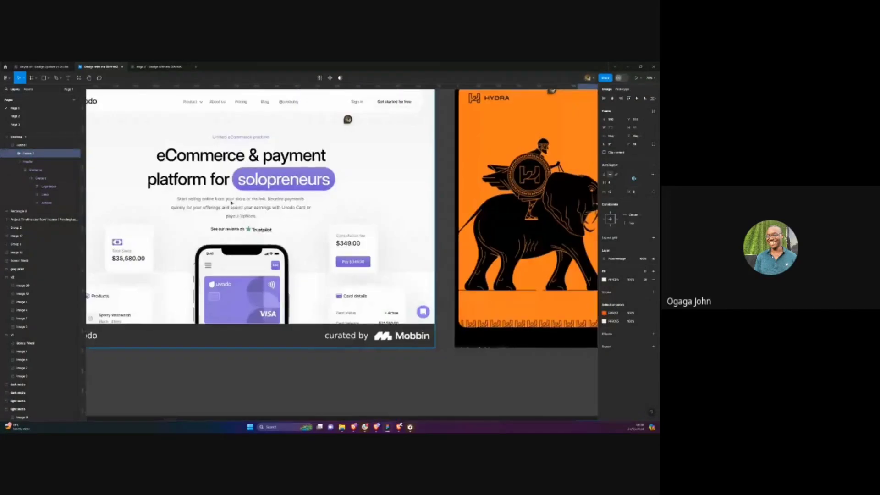
# Review the Uvodo hero reference and the dashboard design on Page 2 for heading copy, returning to Page 1
pyautogui.scroll(-5, 239, 211)
pyautogui.scroll(4, 231, 203)
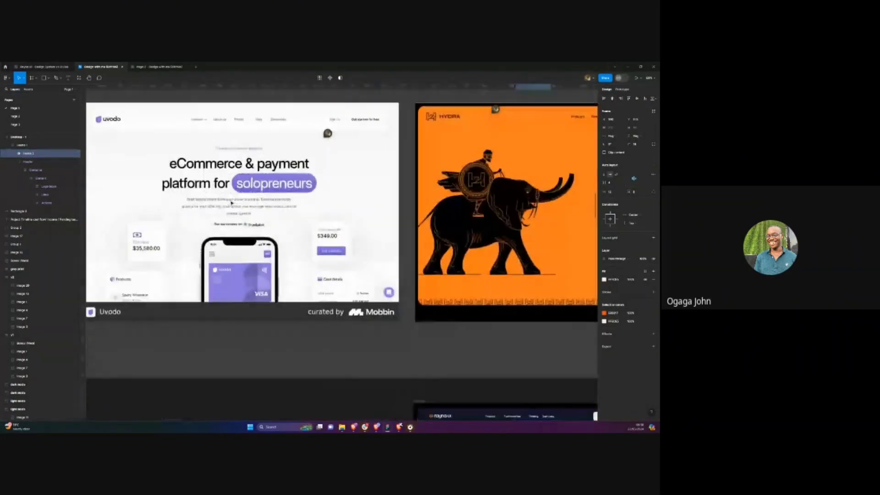
pyautogui.scroll(-5, 231, 203)
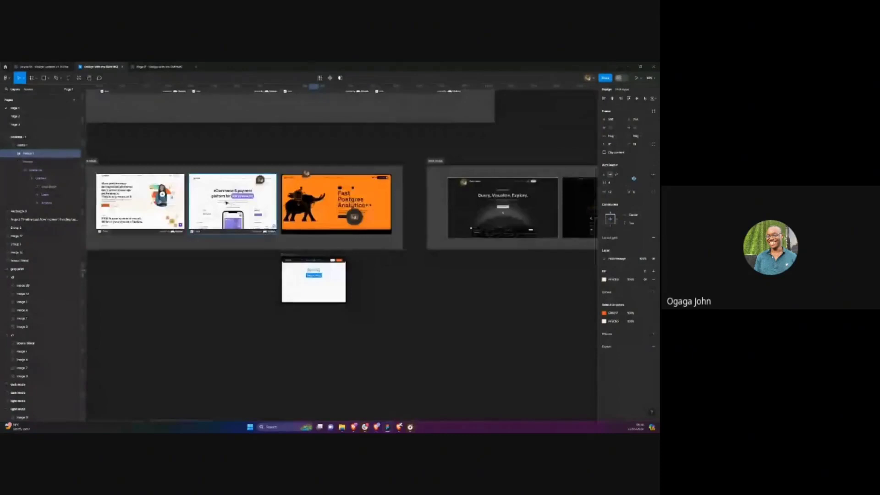
pyautogui.click(31, 118)
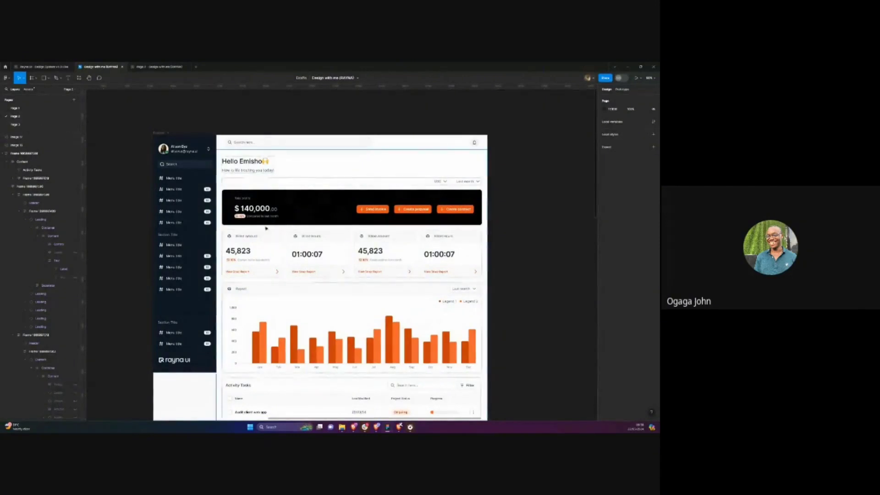
pyautogui.click(42, 111)
pyautogui.scroll(5, 209, 236)
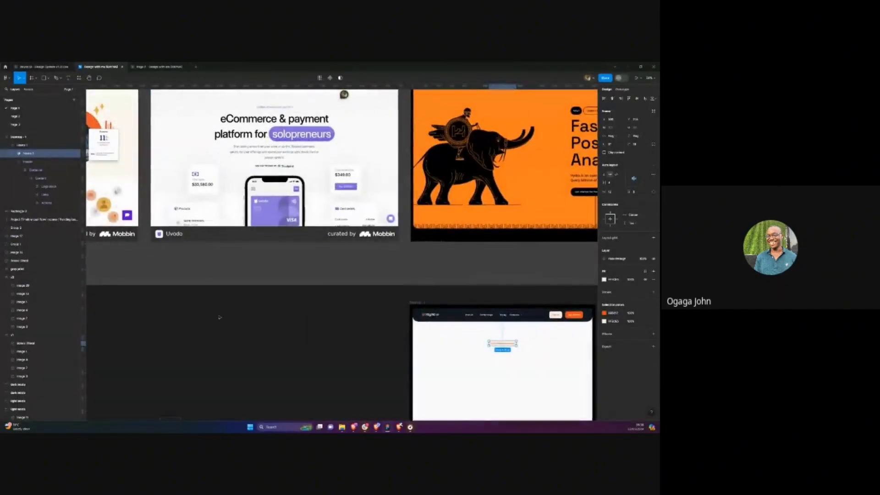
# Add a text layer on the empty canvas below the Uvodo reference reading "Manage profits and project all in one"
pyautogui.press('t')
pyautogui.click(208, 319)
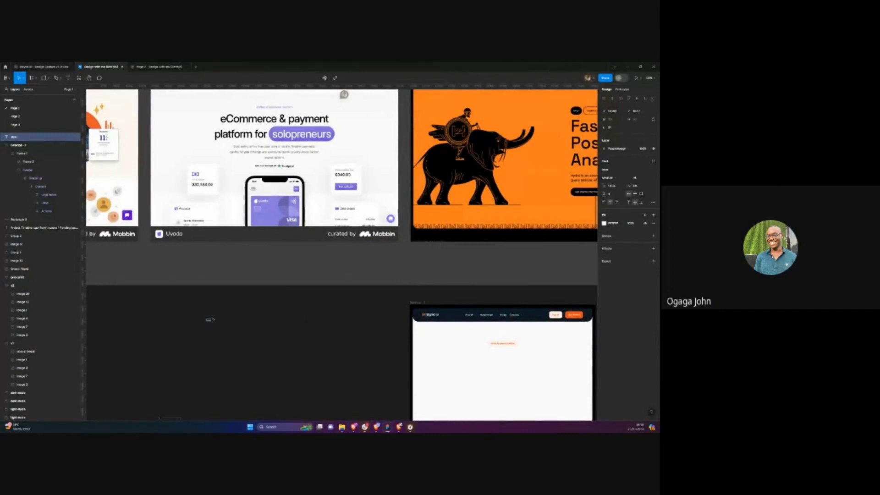
pyautogui.scroll(5, 212, 320)
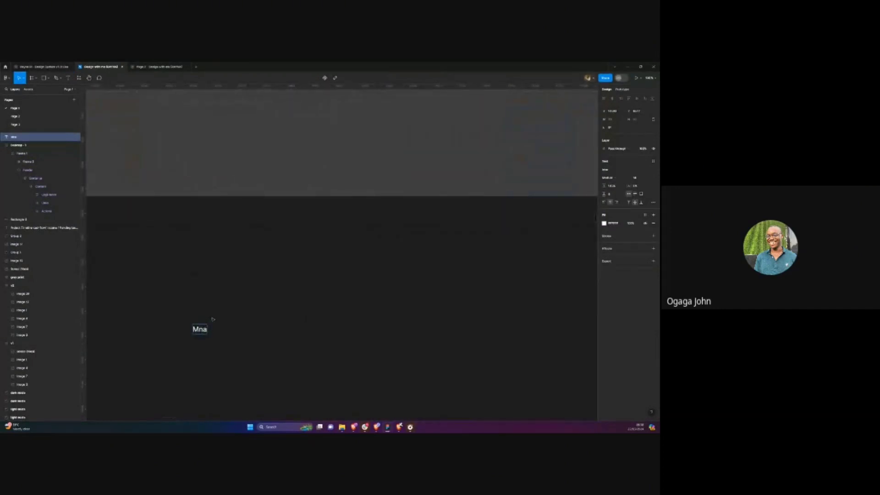
pyautogui.press('BackSpace')
pyautogui.press('BackSpace')
pyautogui.write('anage profits')
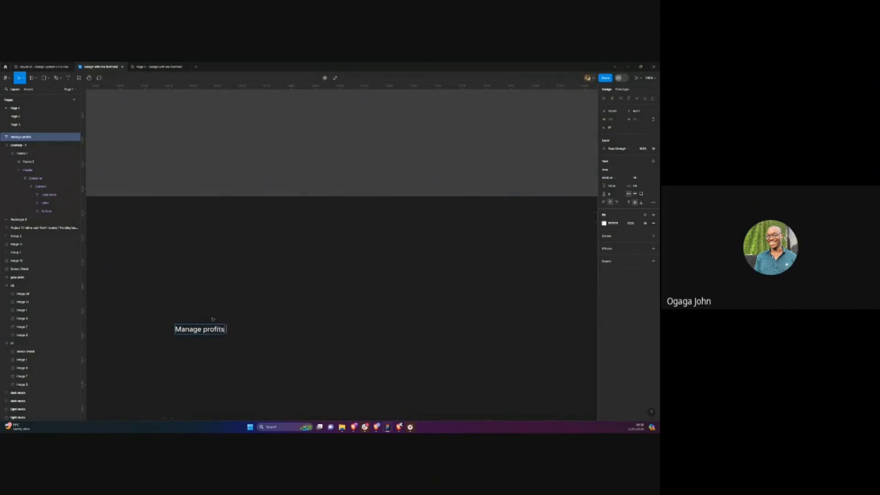
pyautogui.write(' and pr')
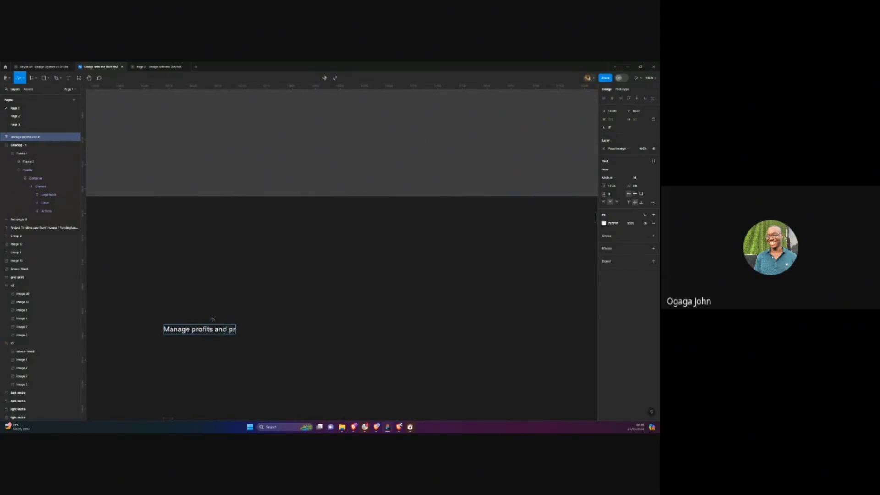
pyautogui.write('oject a')
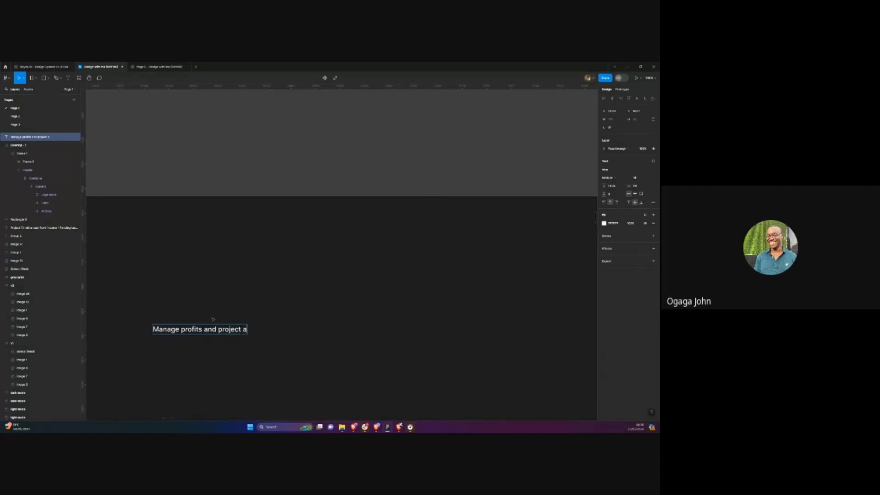
pyautogui.write('ll in one')
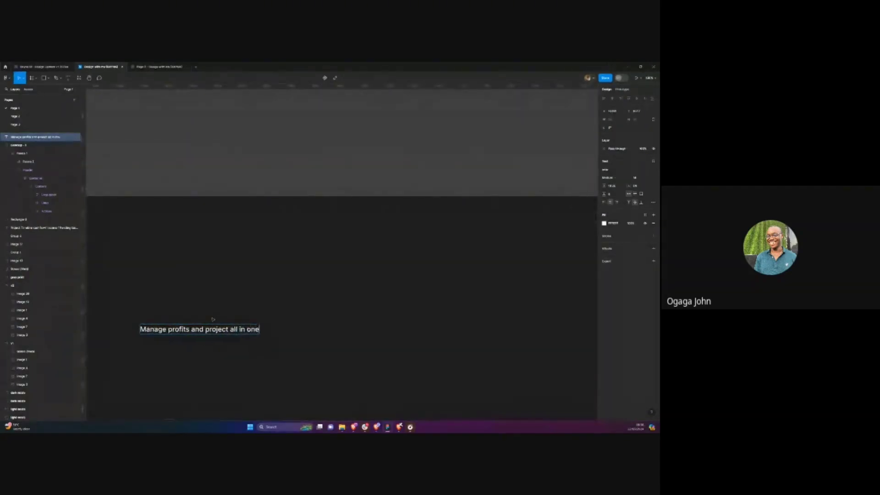
# Replace the heading's ending "all in one" with "for all freelancers"
pyautogui.scroll(2, 213, 319)
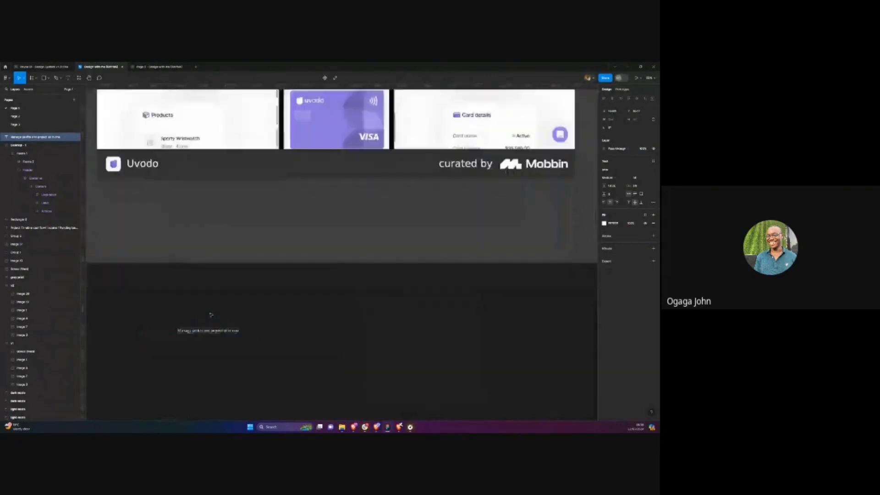
pyautogui.press('BackSpace')
pyautogui.press('BackSpace')
pyautogui.press('BackSpace')
pyautogui.press('BackSpace')
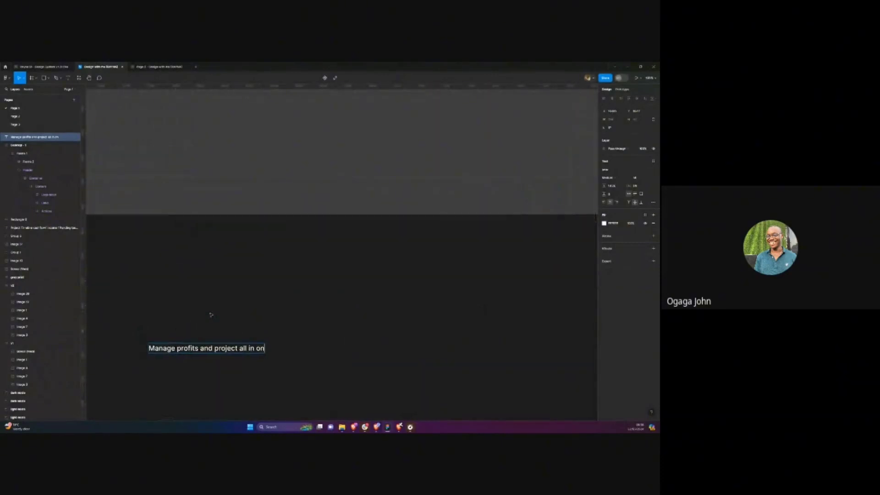
pyautogui.press('BackSpace')
pyautogui.press('BackSpace')
pyautogui.press('BackSpace')
pyautogui.press('BackSpace')
pyautogui.press('BackSpace')
pyautogui.press('BackSpace')
pyautogui.press('BackSpace')
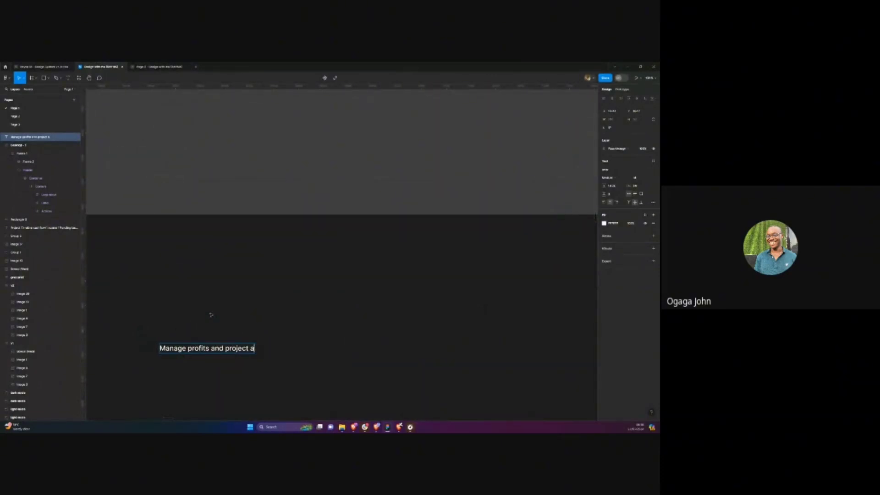
pyautogui.write('for all')
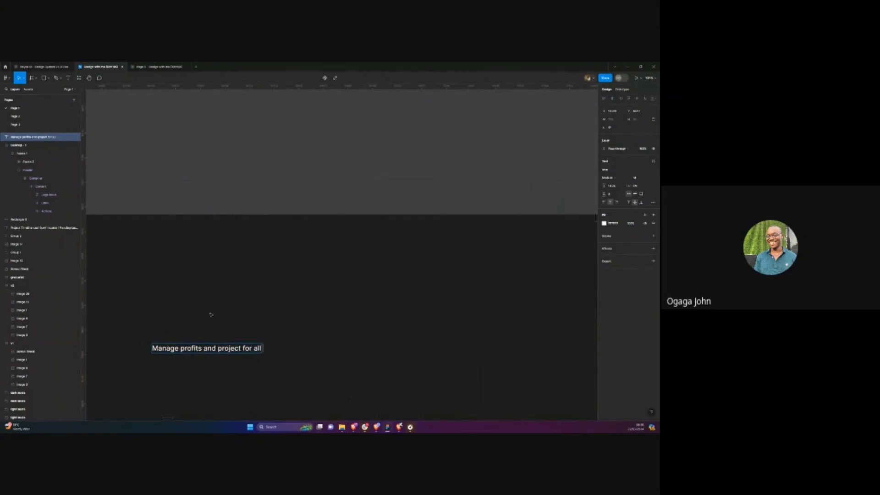
pyautogui.write(' freelancers')
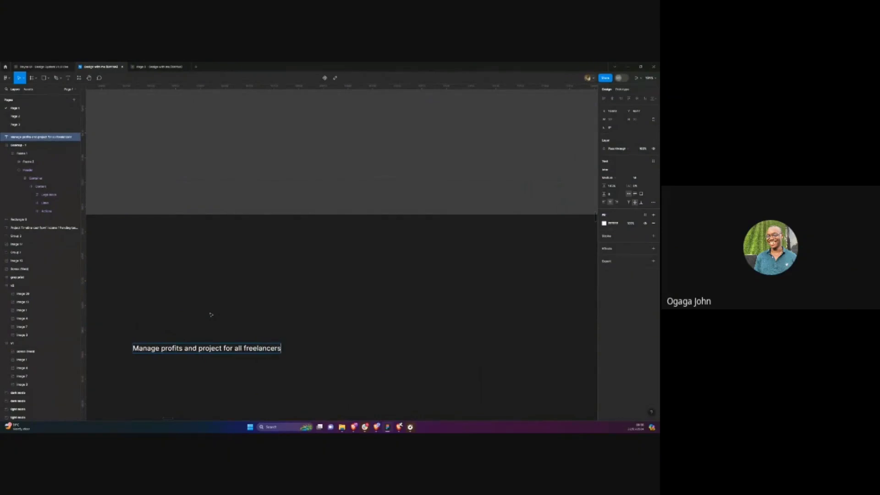
pyautogui.scroll(-3, 206, 296)
pyautogui.press('Escape')
# Look up the Display Large and Display Small font specifications on the Rayna UI design system's Typography page
pyautogui.click(43, 66)
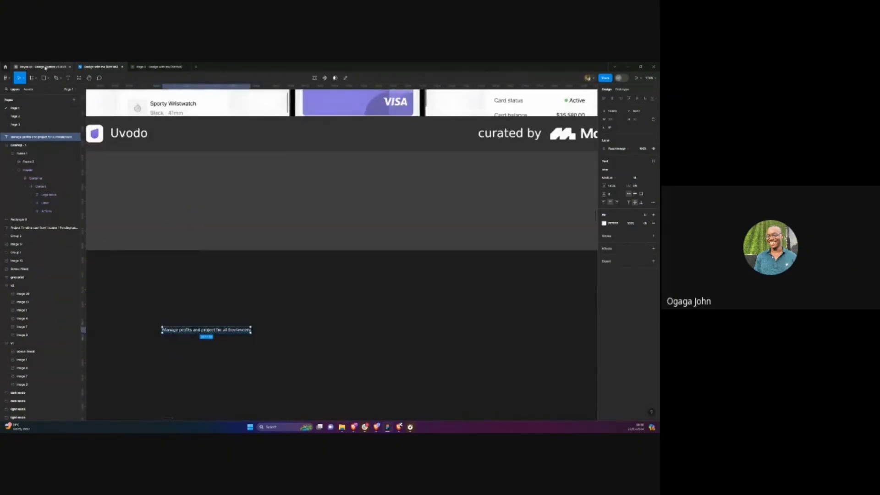
pyautogui.click(27, 136)
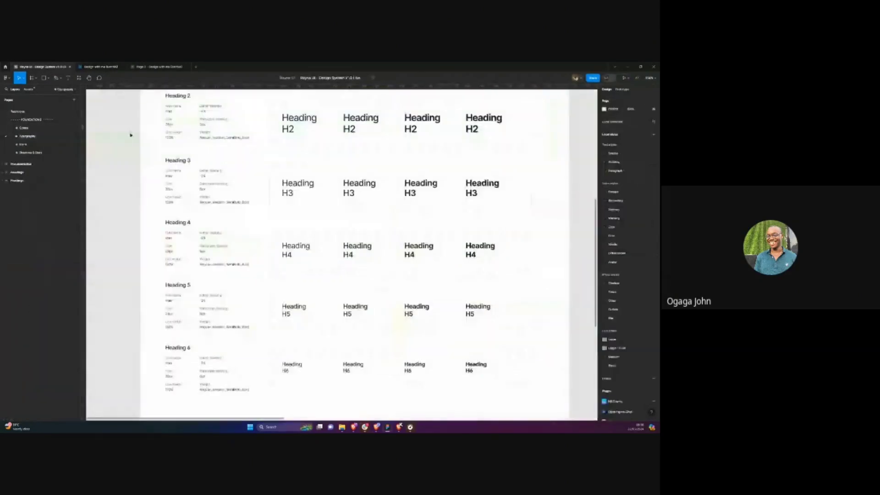
pyautogui.scroll(-5, 206, 175)
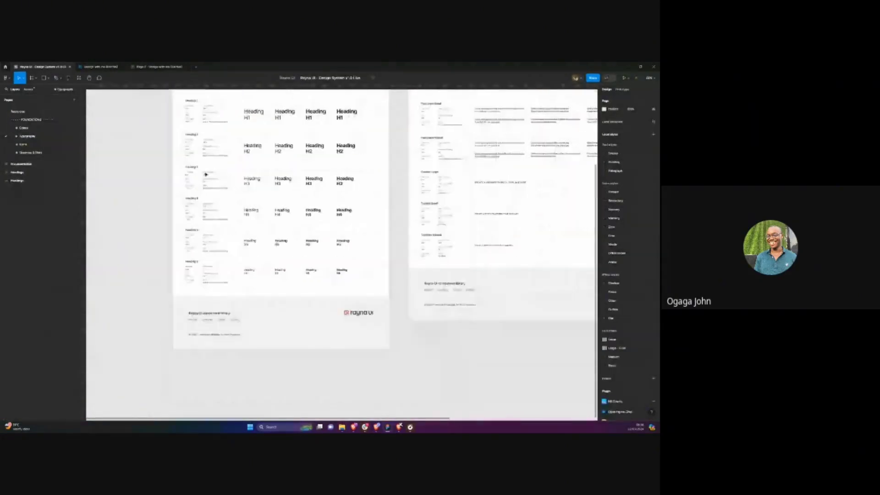
pyautogui.scroll(5, 149, 185)
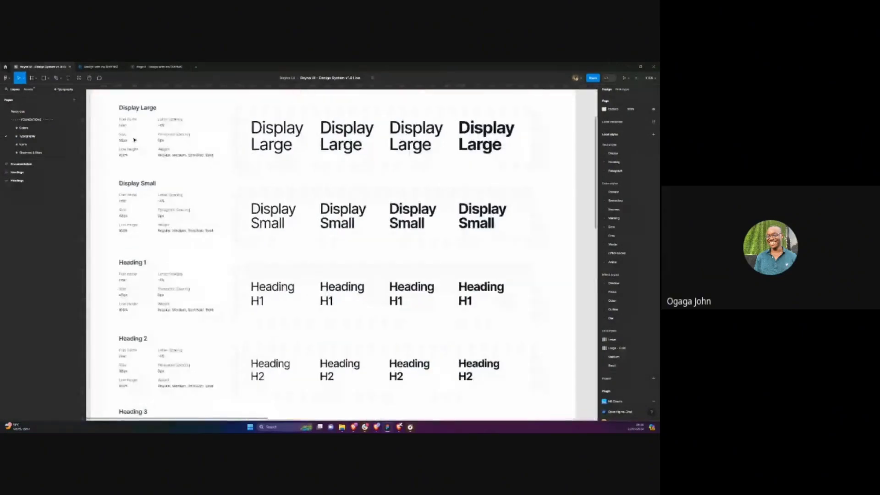
pyautogui.scroll(2, 134, 140)
pyautogui.scroll(1, 134, 139)
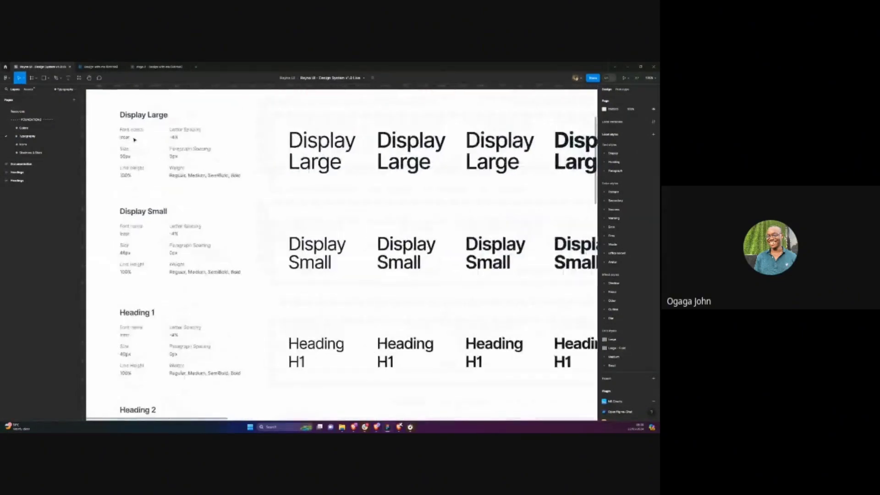
pyautogui.scroll(3, 132, 134)
pyautogui.scroll(1, 132, 135)
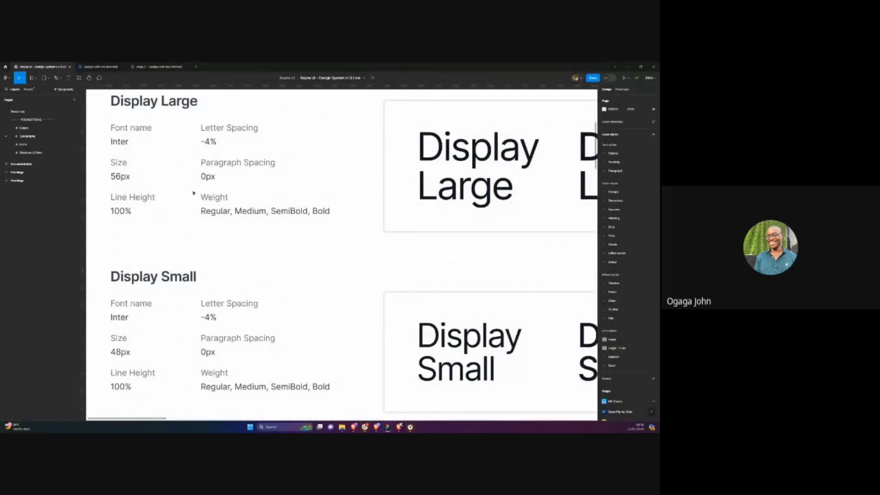
# Set the "Manage profits and project for all freelancers" heading to font size 56 and place it beneath the tagline in the desktop frame
pyautogui.click(112, 67)
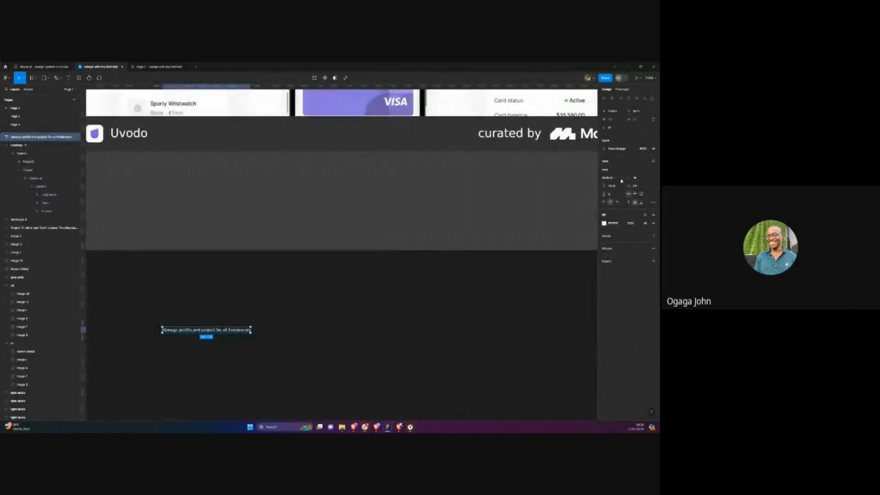
pyautogui.click(642, 178)
pyautogui.scroll(-5, 460, 293)
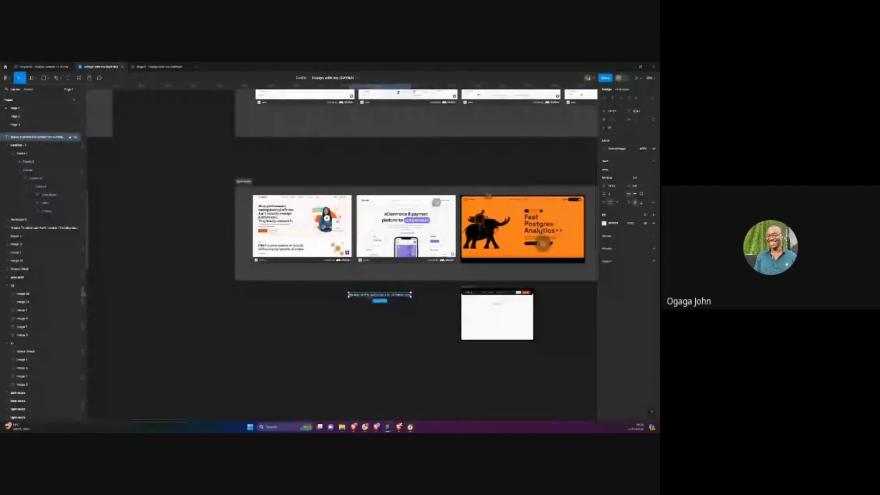
pyautogui.moveTo(443, 309); pyautogui.dragTo(514, 313)
pyautogui.hscroll(2, 526, 311)
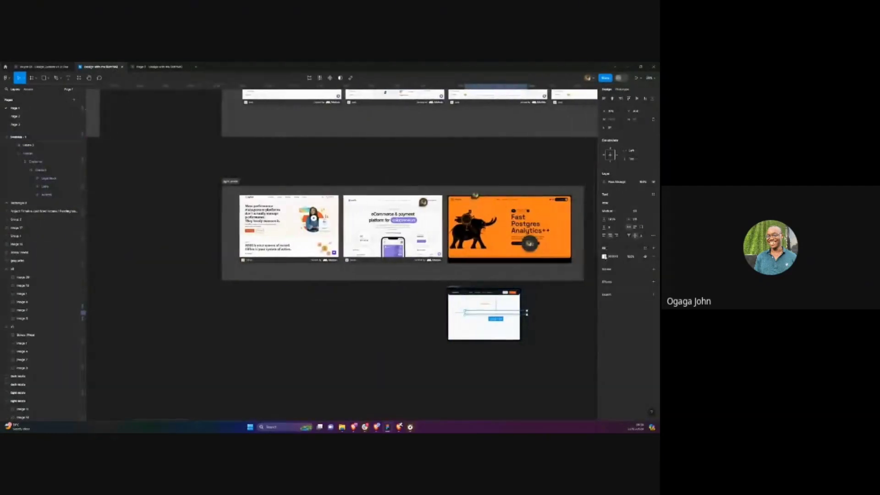
# Fill the heading with black #000000 and centre it horizontally in the desktop frame below the tagline badge
pyautogui.click(605, 256)
pyautogui.click(572, 281)
pyautogui.scroll(3, 464, 297)
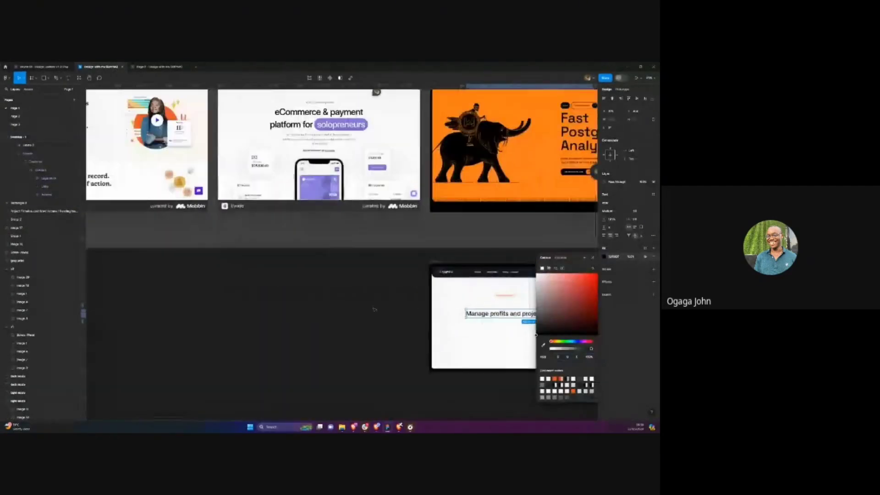
pyautogui.press('Escape')
pyautogui.hscroll(2, 433, 314)
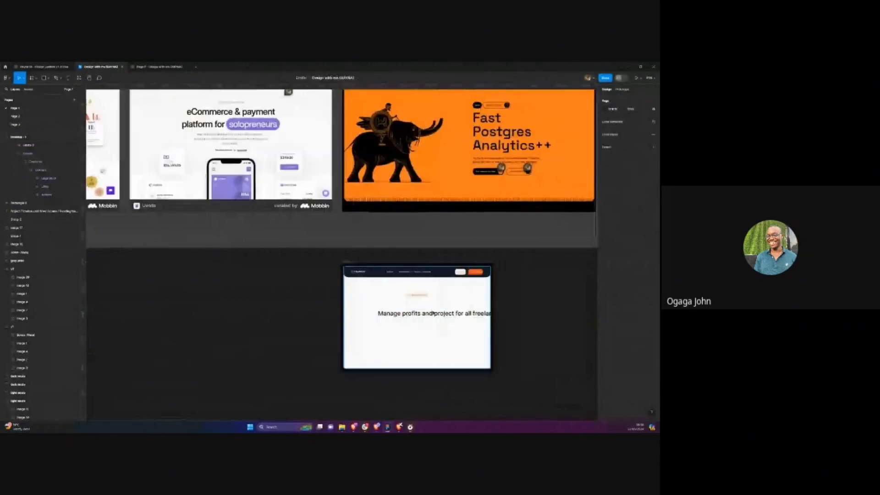
pyautogui.hscroll(1, 433, 313)
pyautogui.click(442, 314)
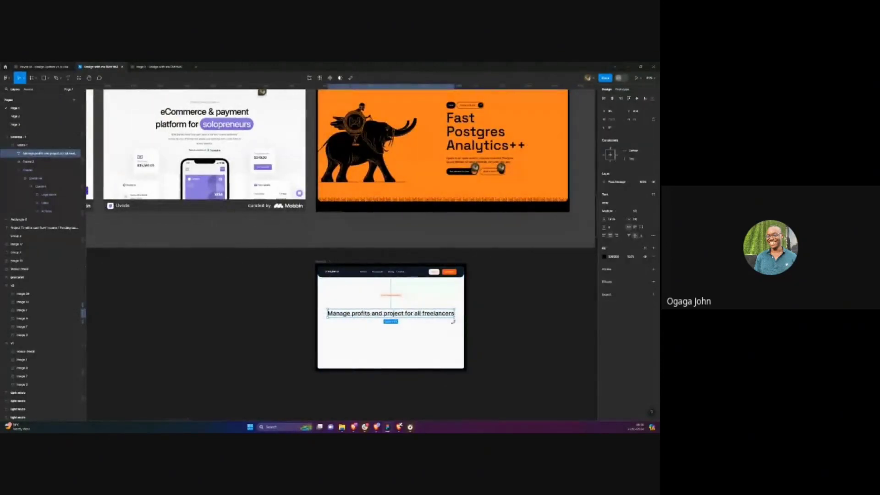
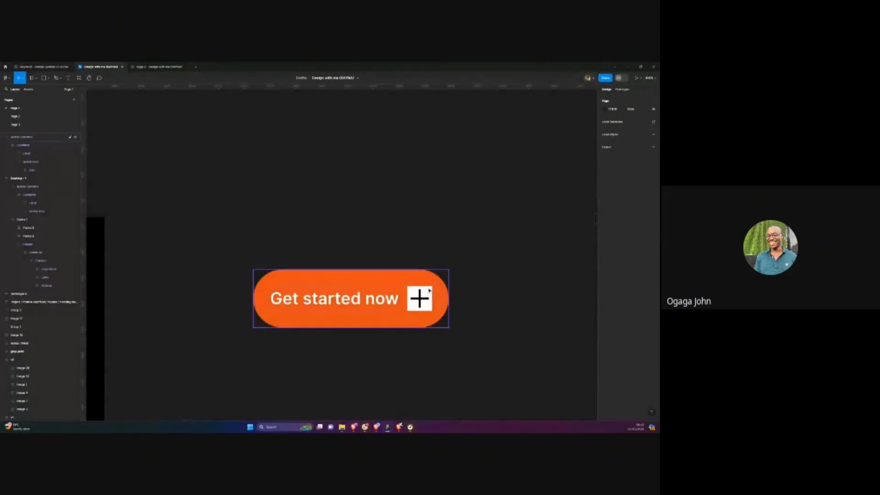
# Set the corner radius of the white plus icon frame in the "Get started now" button to 50
pyautogui.keyDown('ctrl'); pyautogui.click(429, 291); pyautogui.keyUp('ctrl')
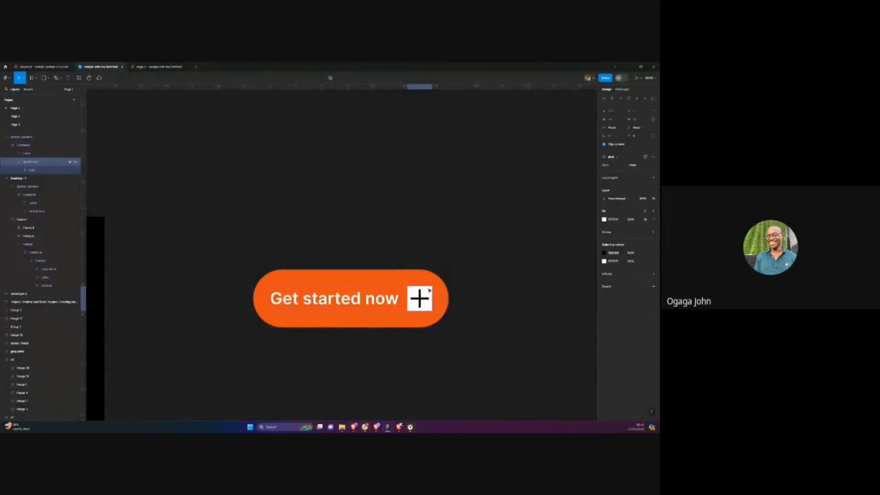
pyautogui.click(643, 138)
pyautogui.write('50')
pyautogui.press('Escape')
pyautogui.click(507, 226)
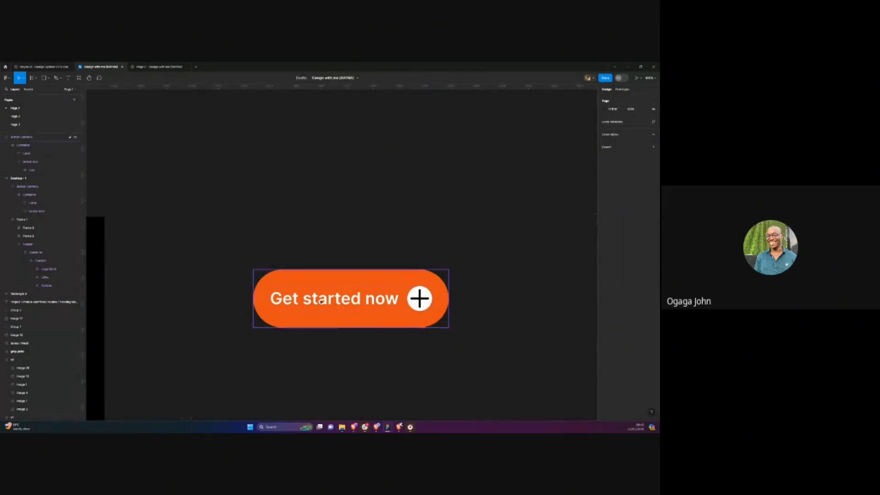
# Detach the "Get started now" button instance from its component
pyautogui.rightClick(320, 299)
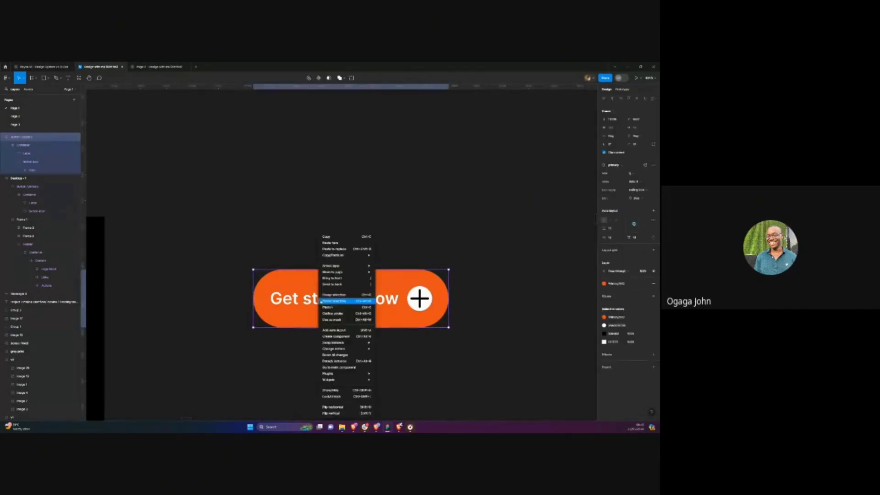
pyautogui.click(344, 361)
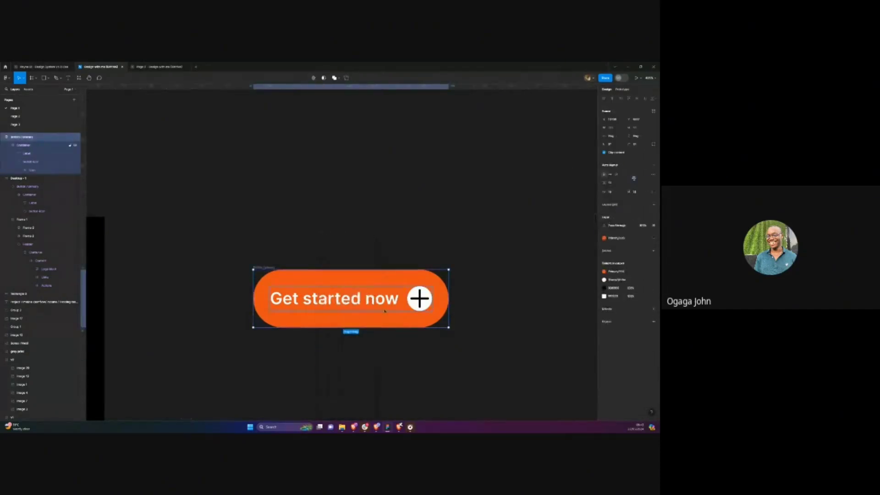
pyautogui.click(363, 259)
# Compare the "Get started now" button with the "Get started for free" button in the Hydra reference
pyautogui.scroll(-5, 363, 259)
pyautogui.scroll(5, 364, 257)
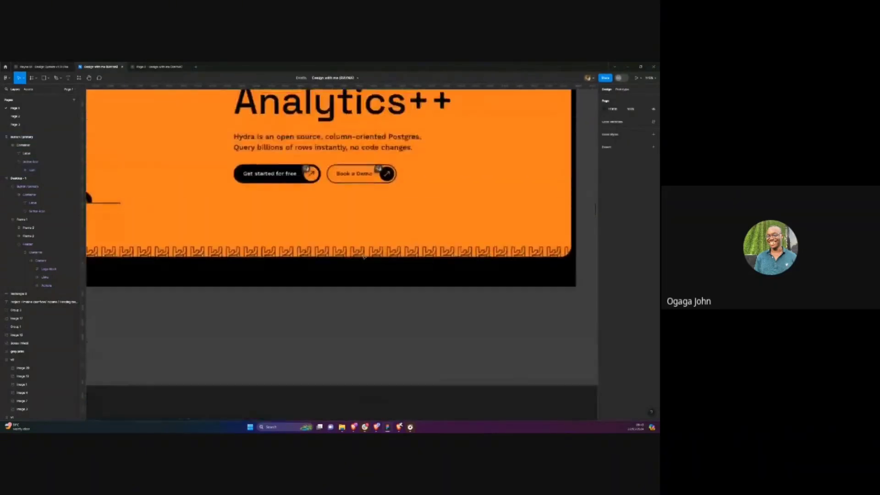
pyautogui.scroll(-5, 365, 275)
pyautogui.scroll(3, 367, 296)
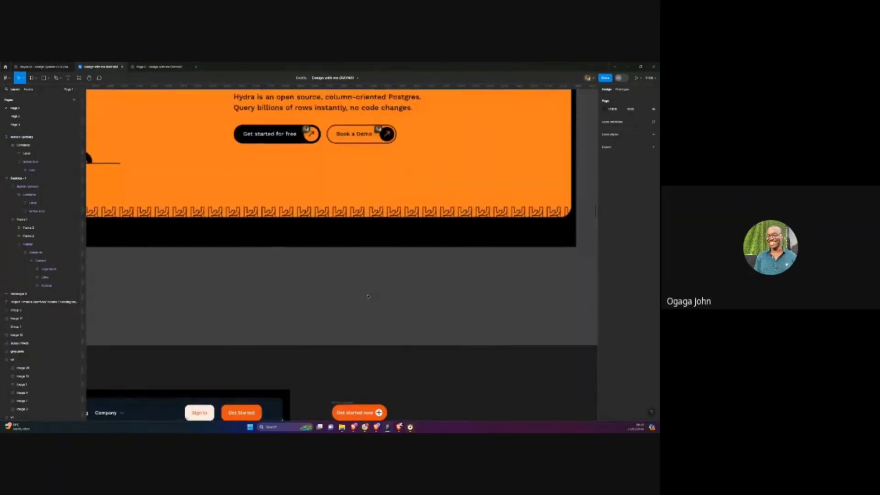
pyautogui.scroll(-2, 367, 296)
pyautogui.scroll(3, 371, 348)
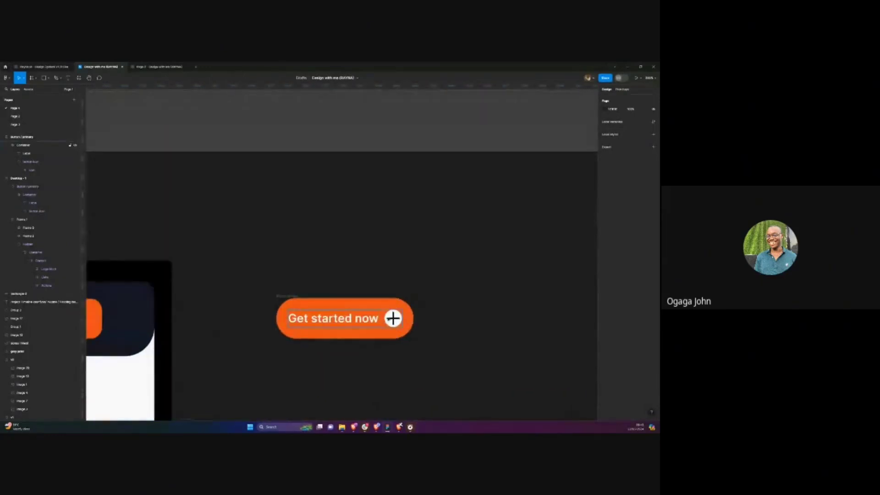
# Wrap the plus icon and "Get started now" label of the standalone button in a horizontal auto layout, with the icon after the label
pyautogui.click(390, 320)
pyautogui.click(391, 319)
pyautogui.moveTo(401, 320); pyautogui.dragTo(333, 318)
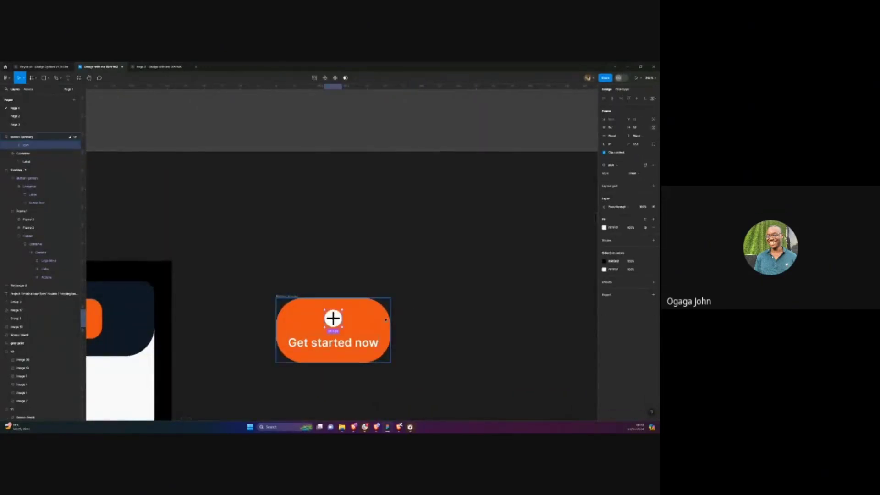
pyautogui.click(323, 344)
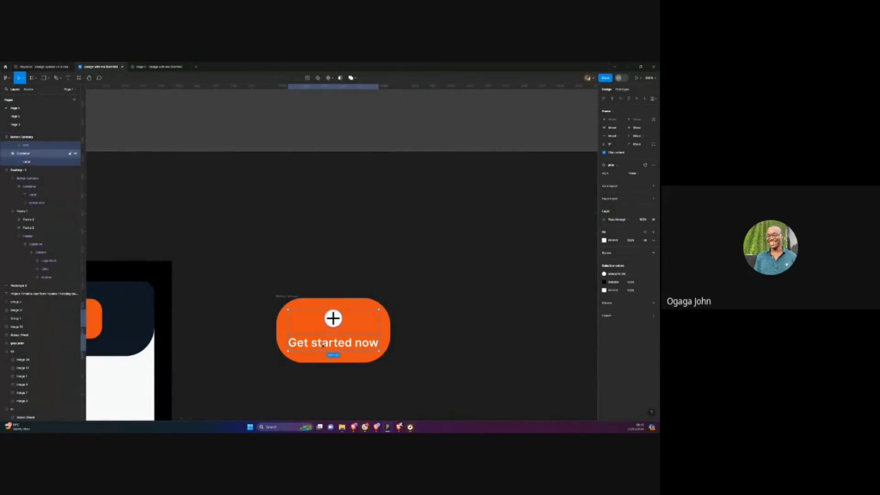
pyautogui.hotkey('shift', 'a')
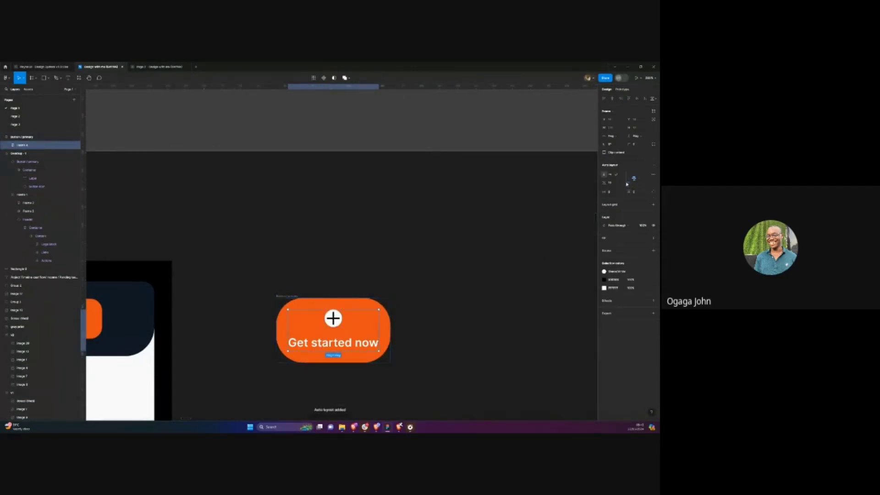
pyautogui.click(612, 176)
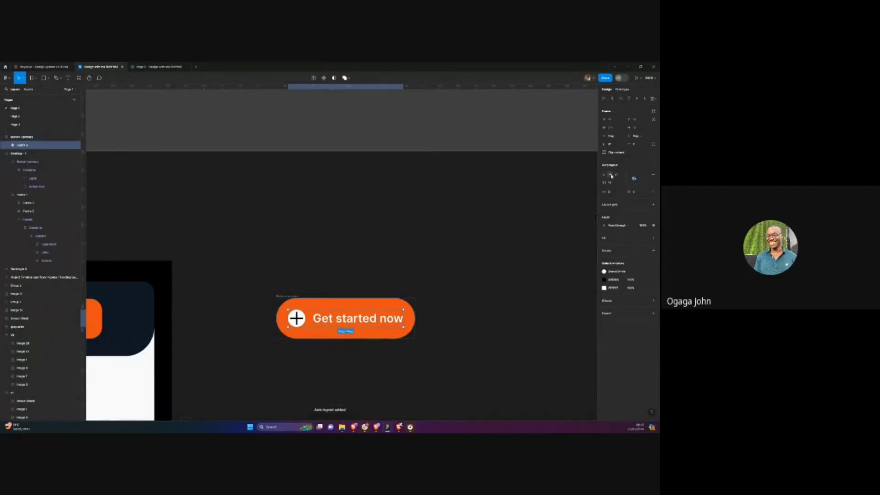
pyautogui.doubleClick(297, 320)
pyautogui.moveTo(296, 319); pyautogui.dragTo(392, 316)
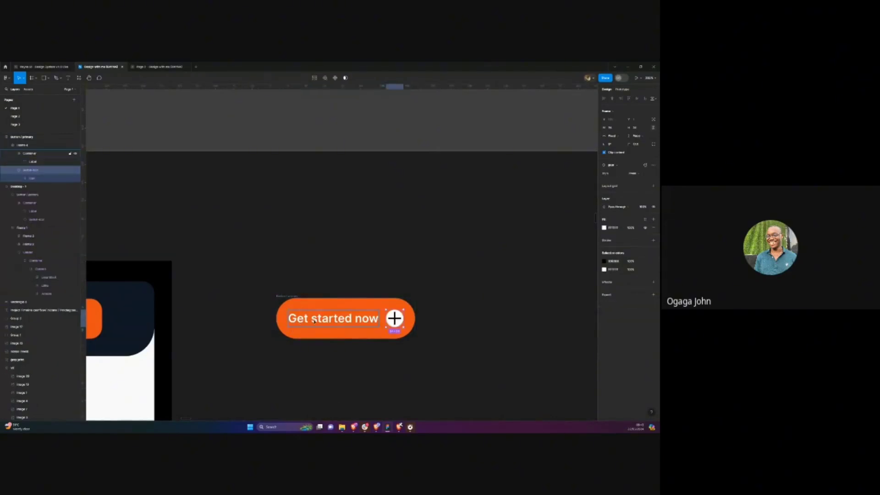
# Enlarge the white plus icon frame in the standalone "Get started now" button proportionally with the Scale tool
pyautogui.scroll(2, 392, 316)
pyautogui.scroll(-3, 393, 318)
pyautogui.scroll(5, 393, 317)
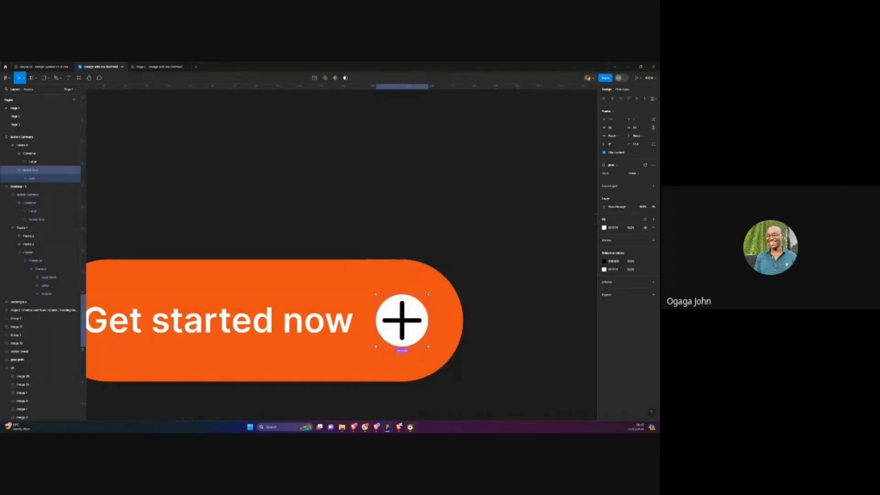
pyautogui.press('k')
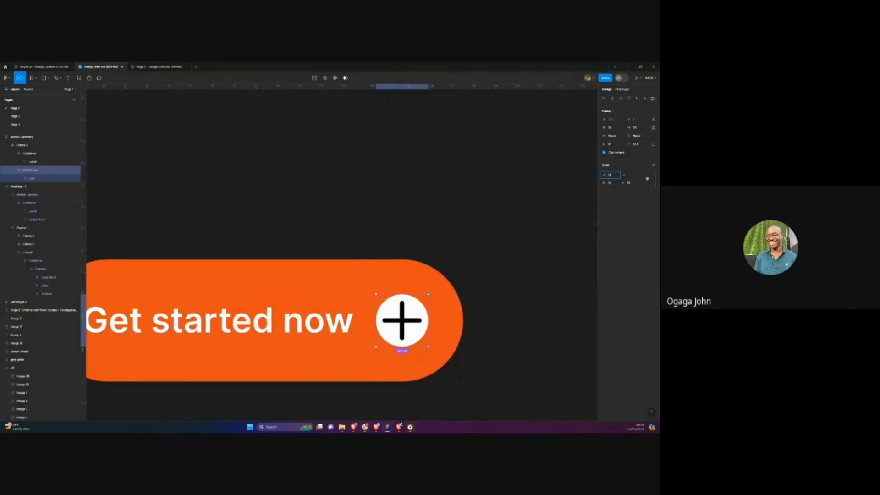
pyautogui.moveTo(428, 294); pyautogui.dragTo(461, 285)
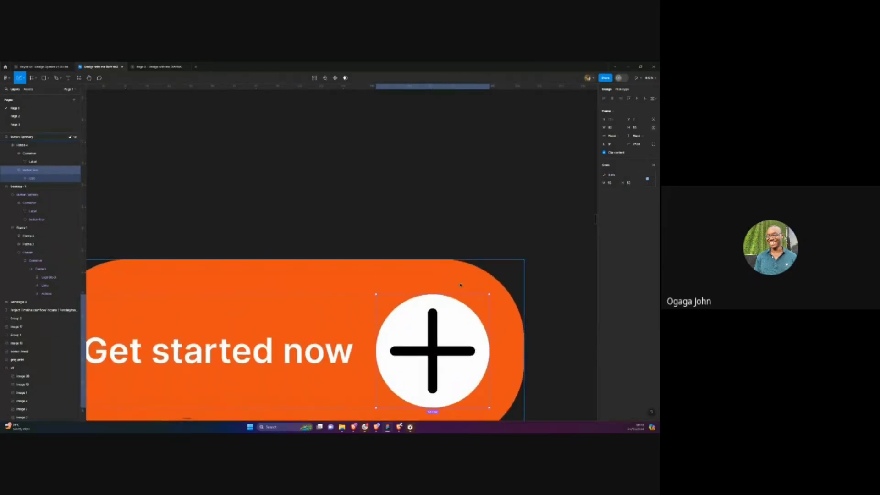
pyautogui.scroll(-8, 391, 292)
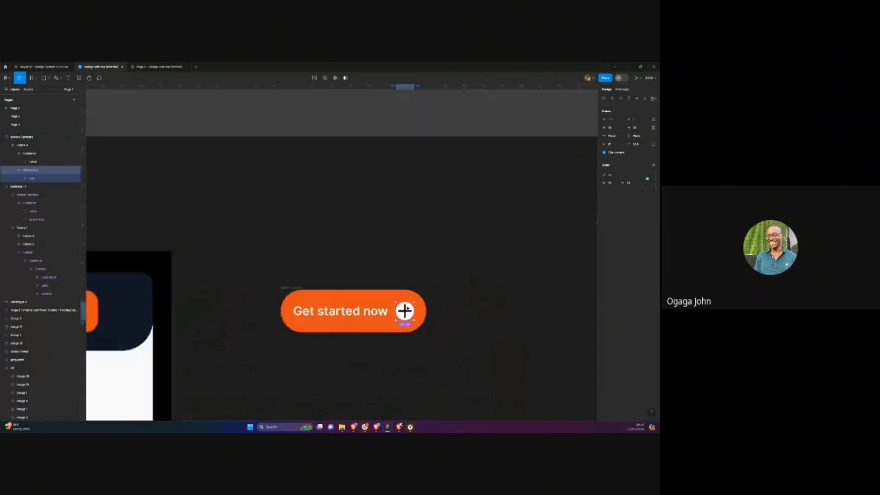
pyautogui.scroll(6, 405, 310)
pyautogui.moveTo(428, 295); pyautogui.dragTo(436, 292)
pyautogui.scroll(-4, 434, 288)
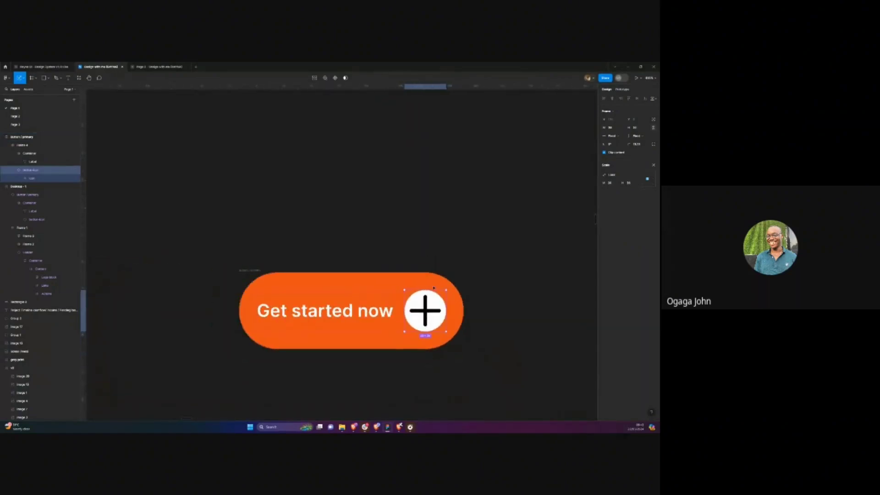
pyautogui.click(422, 286)
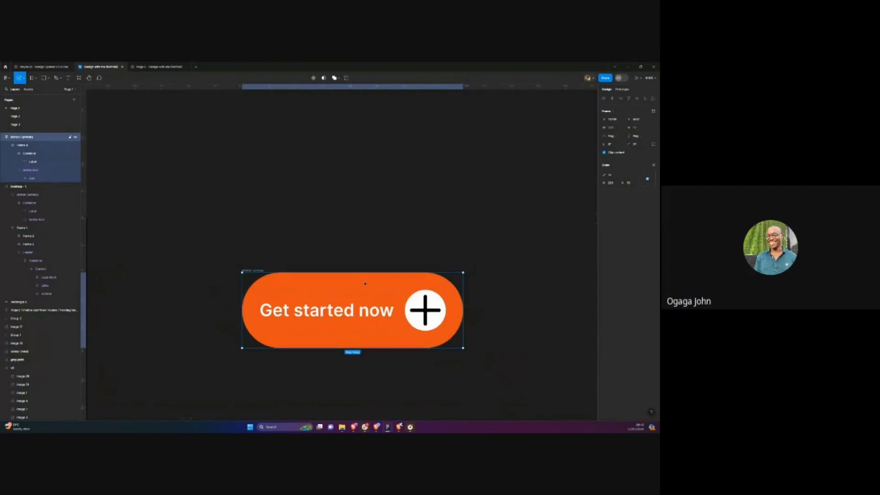
pyautogui.press('v')
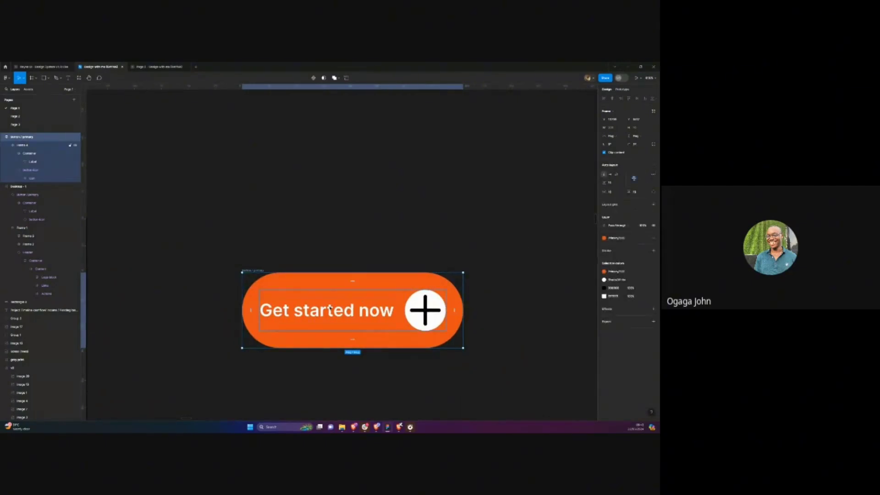
# Examine the "Get started for free" and "Book a Demo" buttons in the Hydra reference against the hero's call-to-action
pyautogui.scroll(-5, 344, 310)
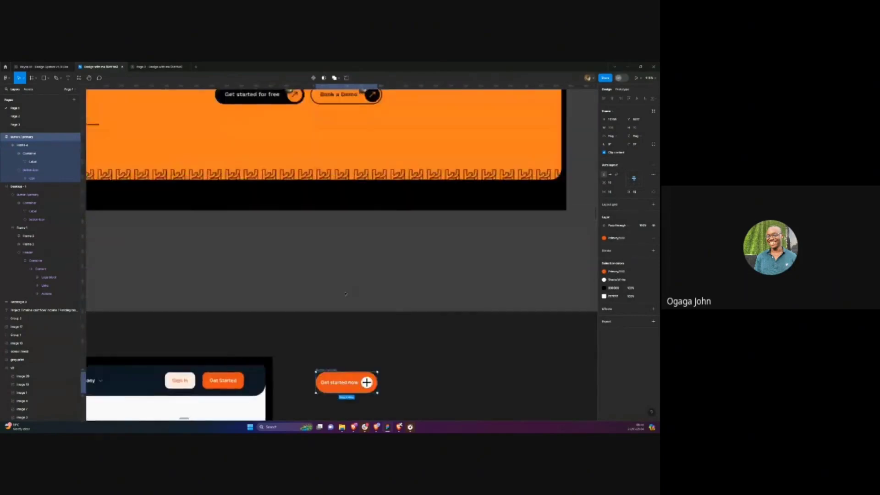
pyautogui.scroll(3, 295, 276)
pyautogui.scroll(3, 269, 231)
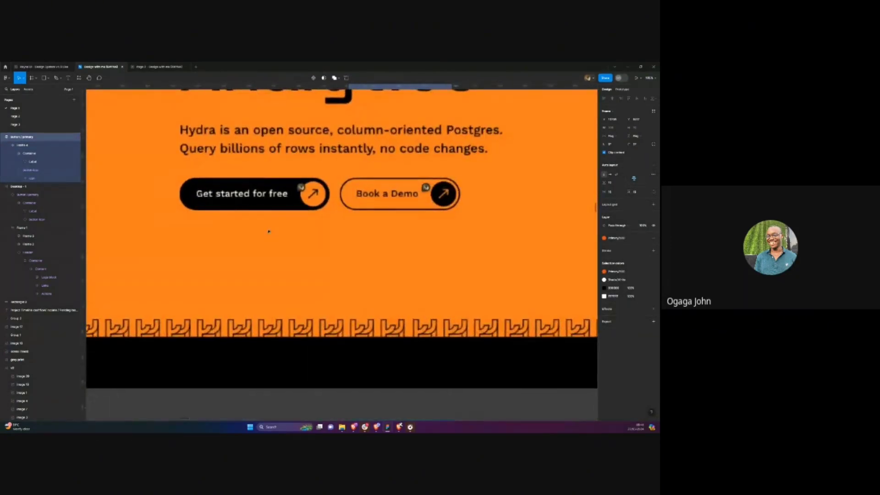
pyautogui.scroll(-1, 268, 231)
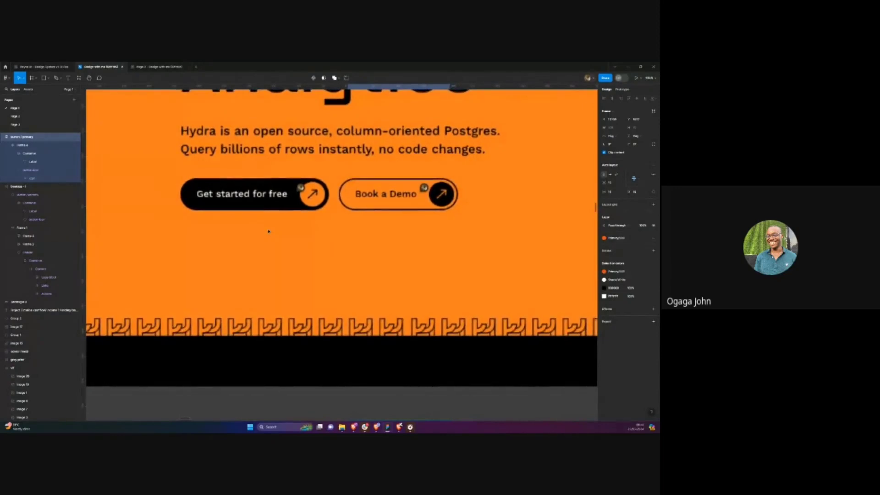
pyautogui.scroll(-1, 268, 231)
pyautogui.scroll(1, 269, 231)
pyautogui.scroll(-3, 269, 231)
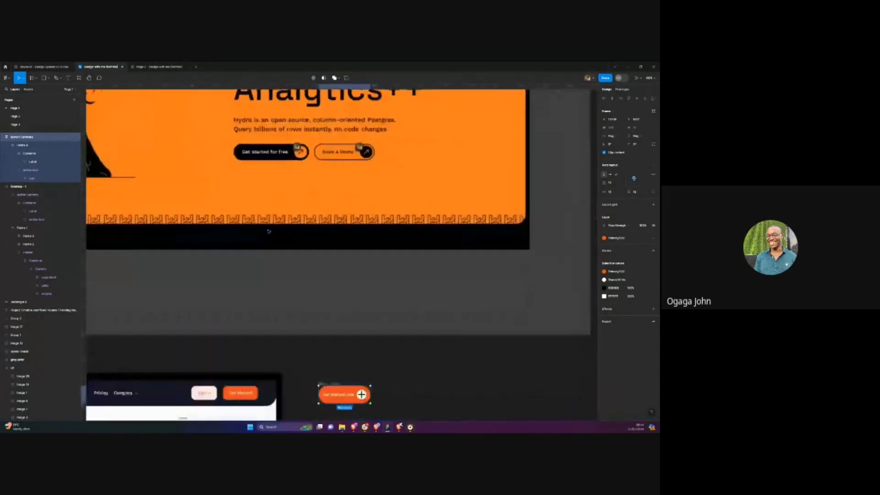
pyautogui.scroll(-5, 302, 304)
pyautogui.scroll(-2, 301, 304)
pyautogui.scroll(2, 302, 304)
pyautogui.scroll(5, 293, 312)
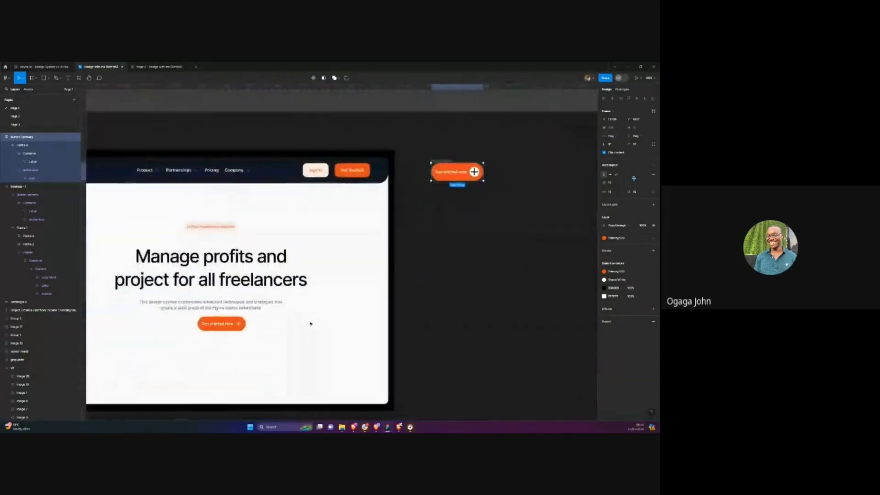
pyautogui.scroll(3, 272, 298)
pyautogui.scroll(1, 274, 289)
# Duplicate the hero's "Get started now" button so the two sit side by side, and relabel the copy "Book a Demo"
pyautogui.click(303, 257)
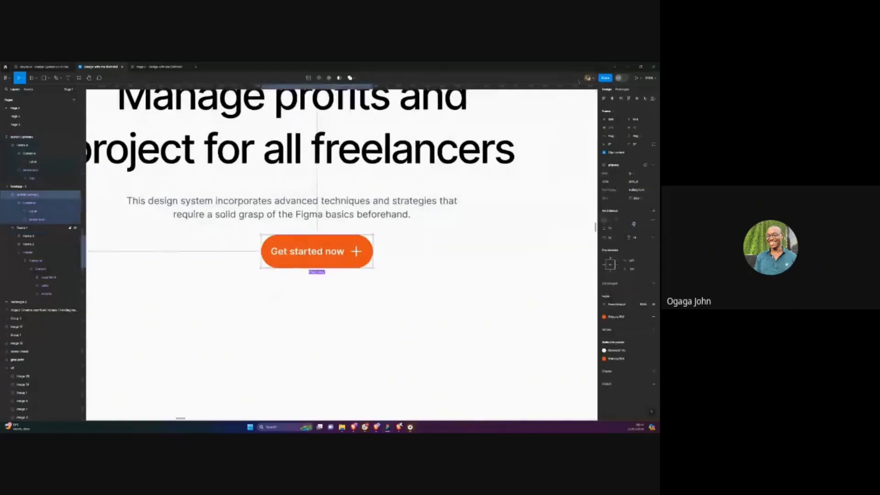
pyautogui.scroll(-5, 357, 229)
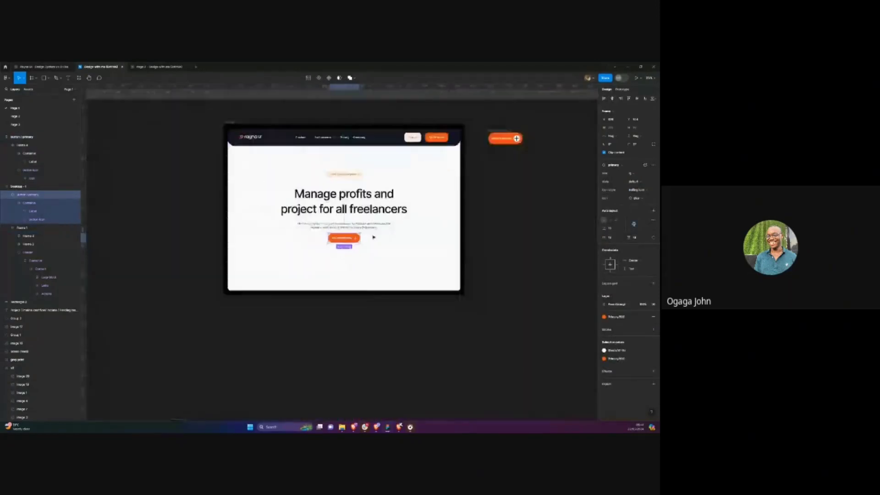
pyautogui.scroll(2, 371, 237)
pyautogui.scroll(-2, 371, 236)
pyautogui.scroll(4, 371, 236)
pyautogui.scroll(3, 369, 236)
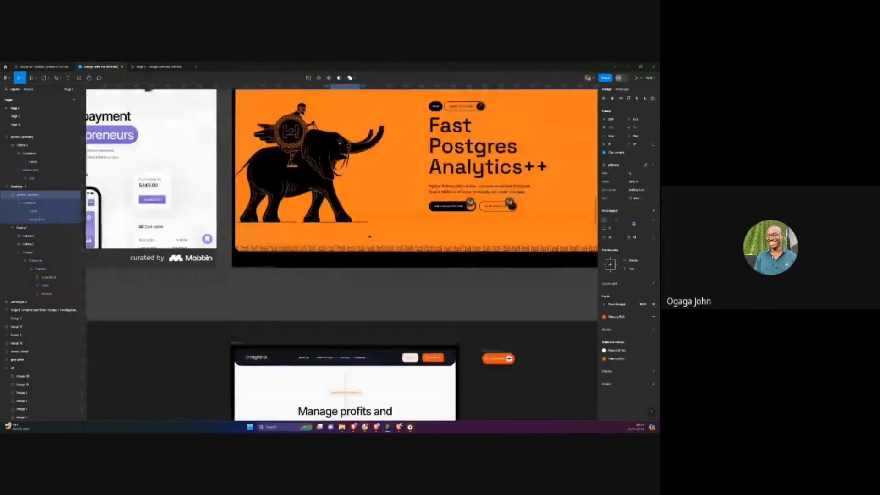
pyautogui.scroll(-3, 370, 237)
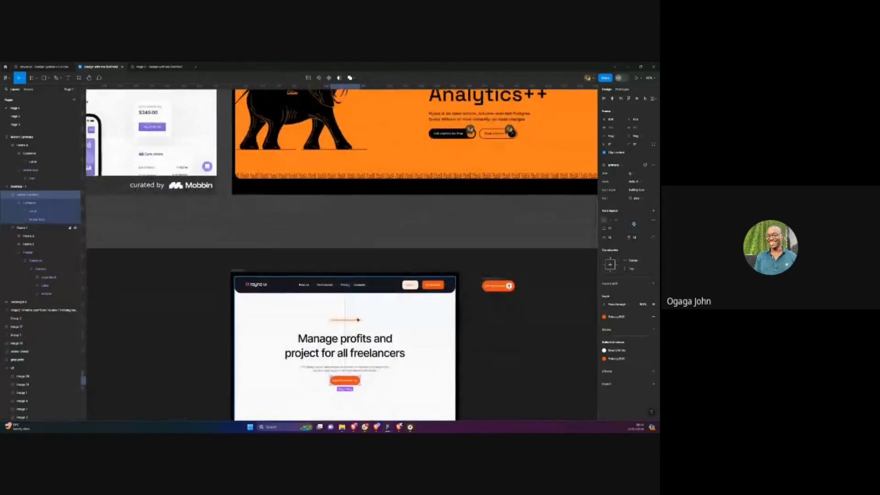
pyautogui.scroll(5, 344, 380)
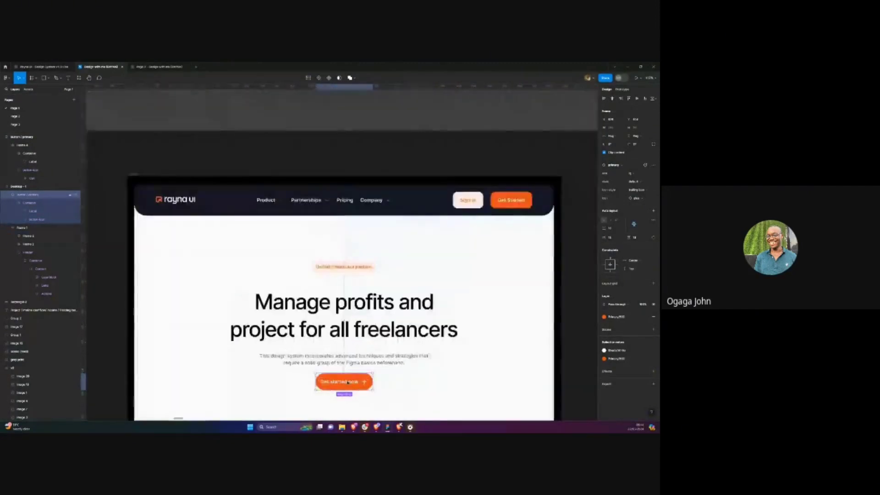
pyautogui.moveTo(318, 381); pyautogui.dragTo(393, 383)
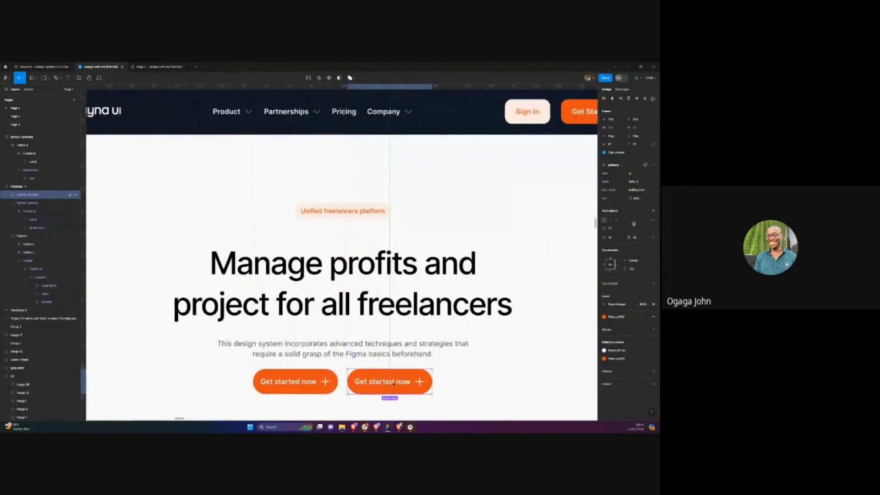
pyautogui.doubleClick(394, 383)
pyautogui.doubleClick(393, 382)
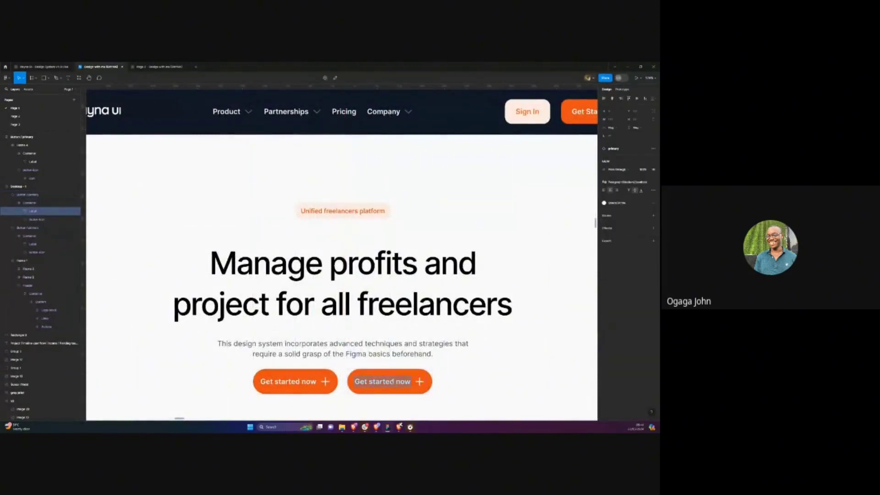
pyautogui.write('Book a')
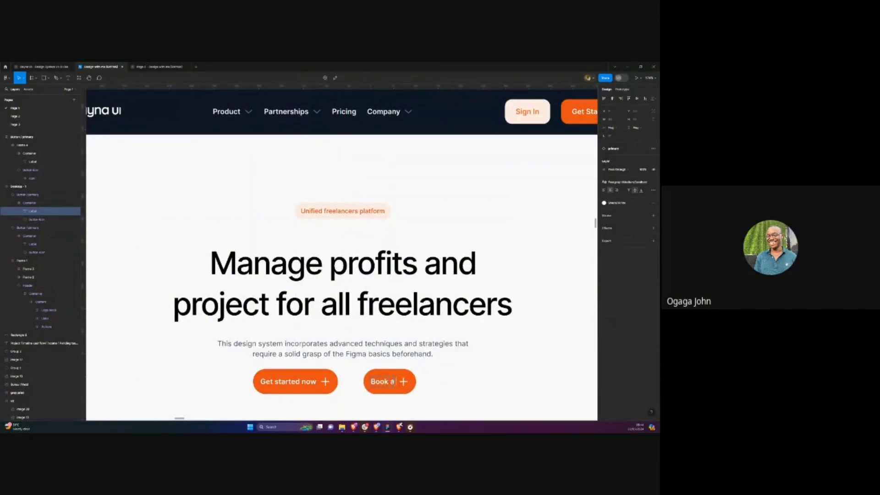
pyautogui.write(' Demo')
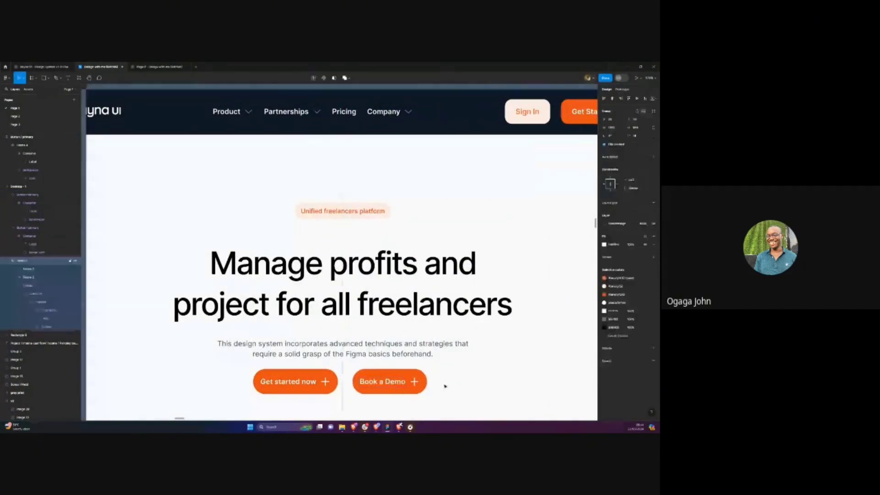
pyautogui.click(401, 385)
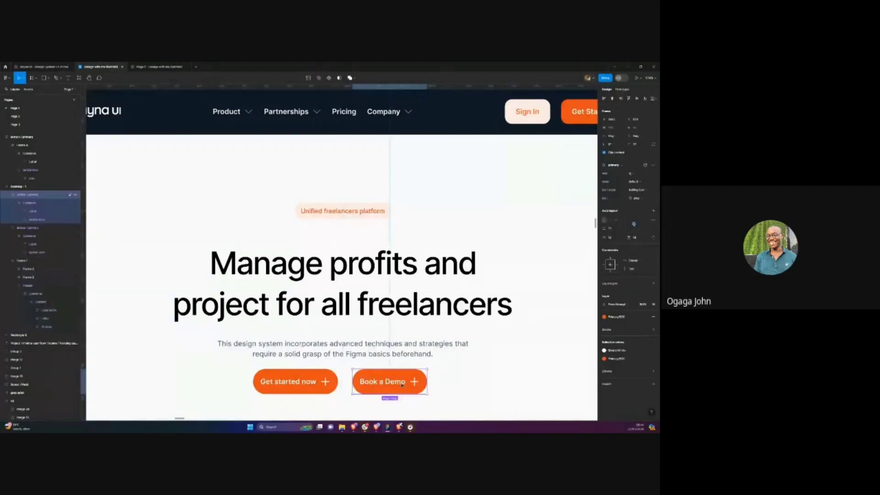
pyautogui.click(634, 182)
pyautogui.click(635, 181)
pyautogui.click(628, 168)
pyautogui.click(625, 205)
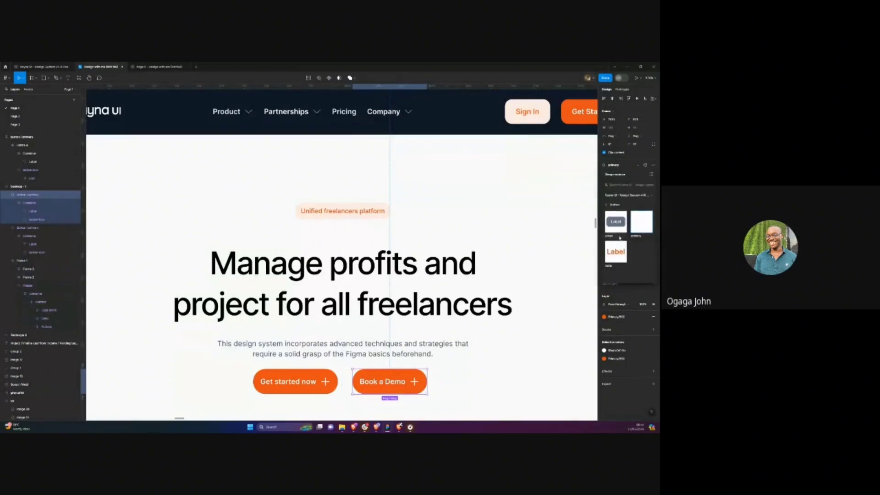
pyautogui.click(41, 67)
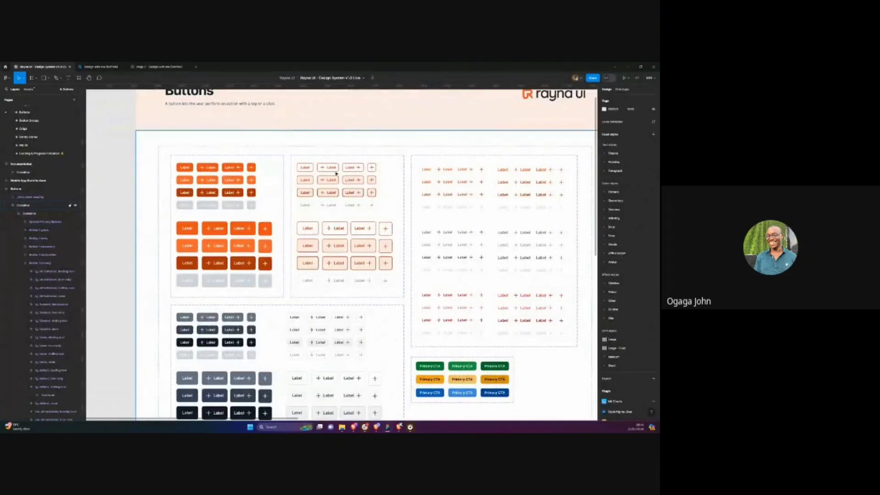
pyautogui.click(100, 66)
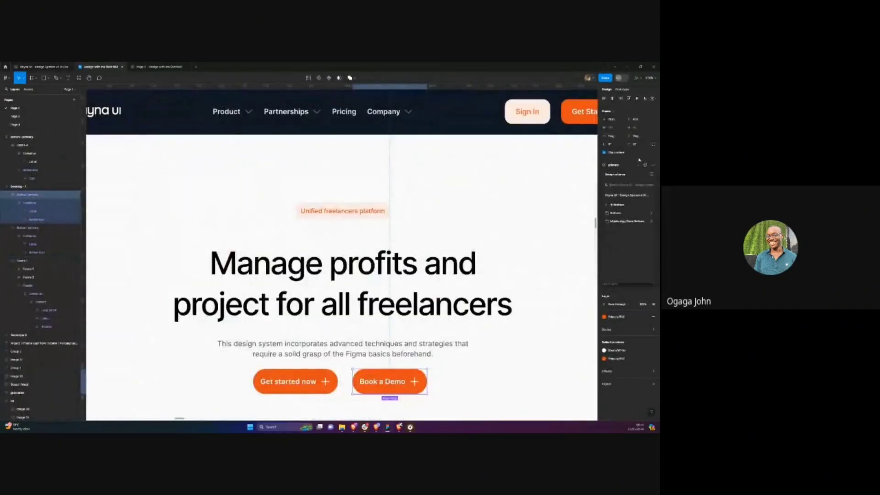
pyautogui.press('Escape')
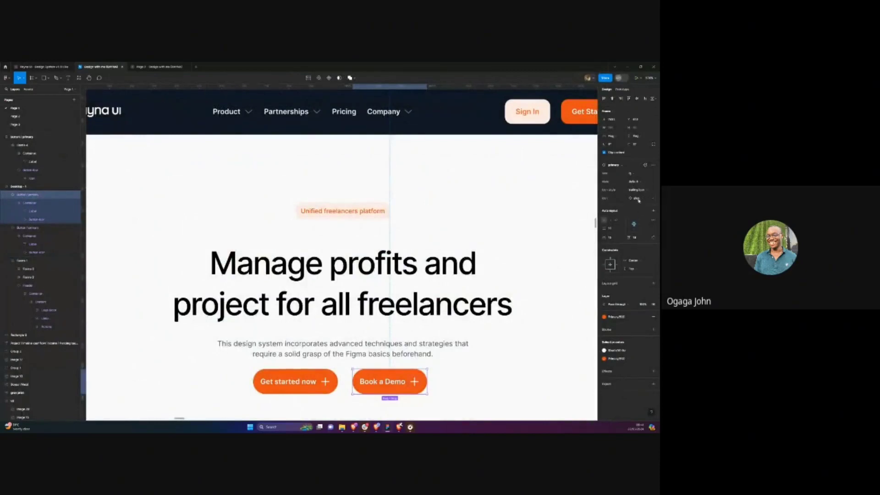
# Copy the small outlined orange default button with a trailing plus icon from the Rayna UI Buttons page into the desktop hero frame
pyautogui.click(40, 67)
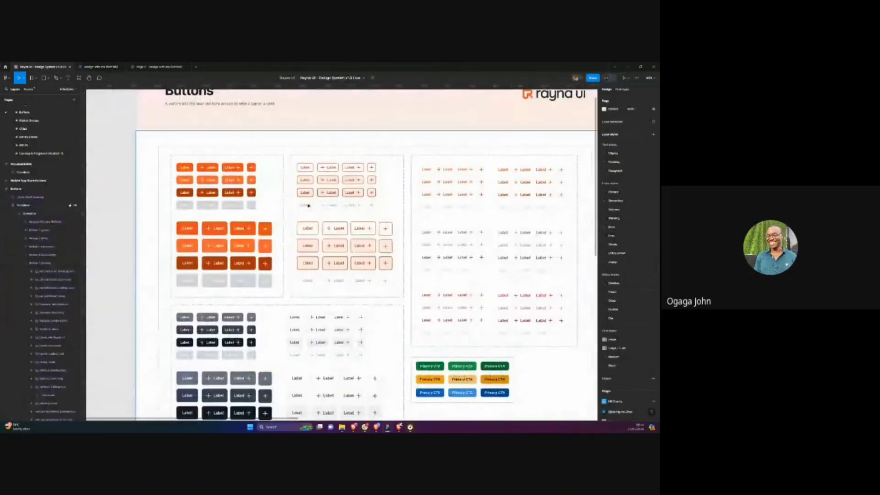
pyautogui.doubleClick(350, 169)
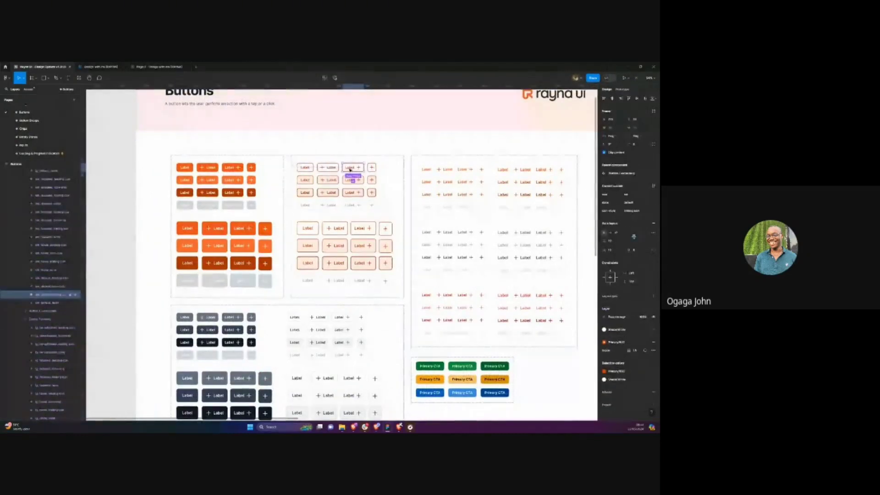
pyautogui.press('Escape')
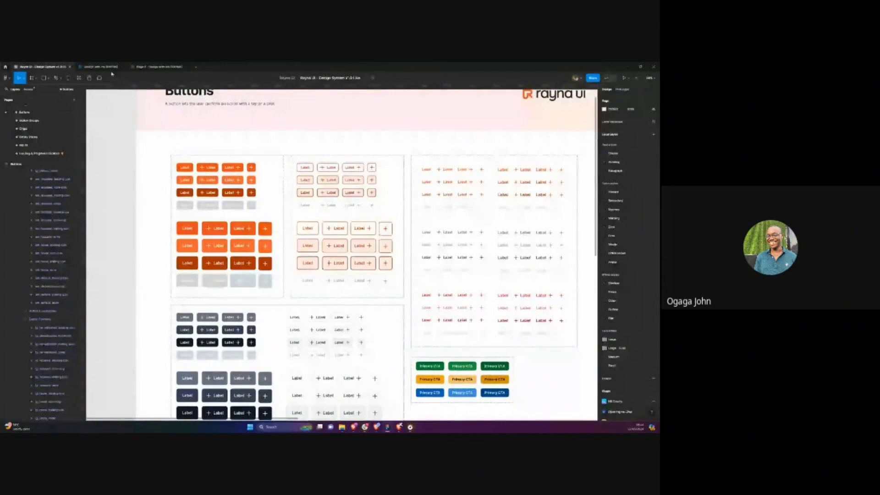
pyautogui.click(106, 66)
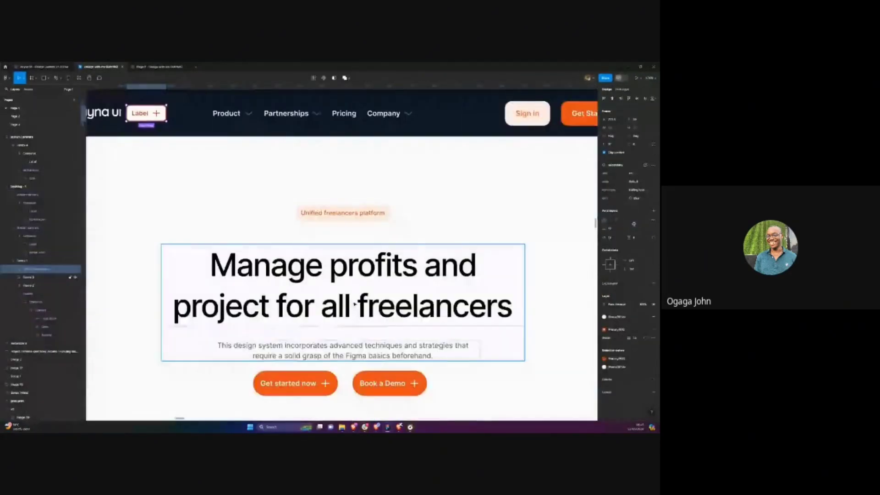
# Move the small outlined "Label" button out of the header to just below the hero's filled "Book a Demo" button
pyautogui.scroll(-3, 355, 303)
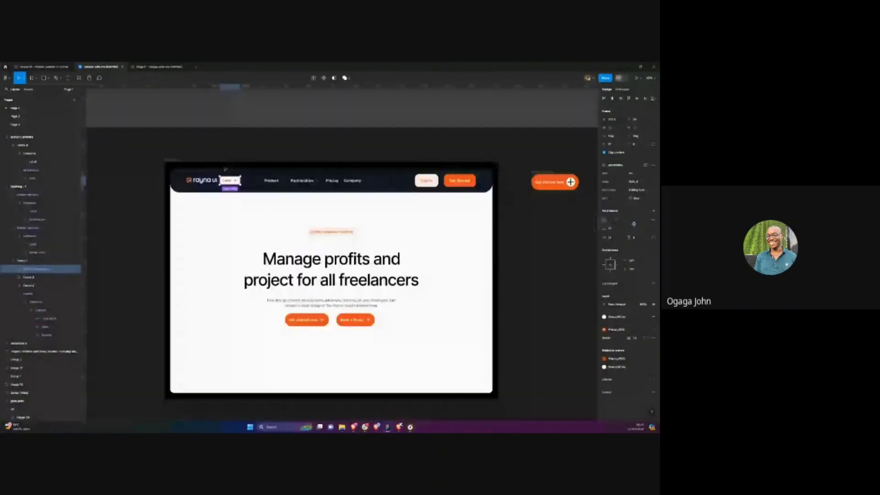
pyautogui.moveTo(229, 180); pyautogui.dragTo(354, 335)
pyautogui.scroll(3, 352, 334)
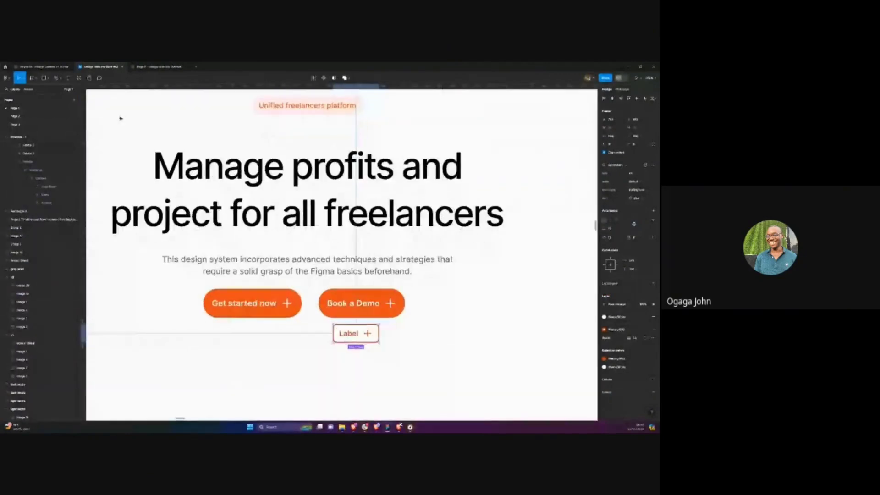
# Replace the small outlined button with the larger outlined orange default button with a trailing plus icon from the Rayna UI Buttons page
pyautogui.hotkey('ctrl', 'shift', 'Tab')
pyautogui.click(360, 230)
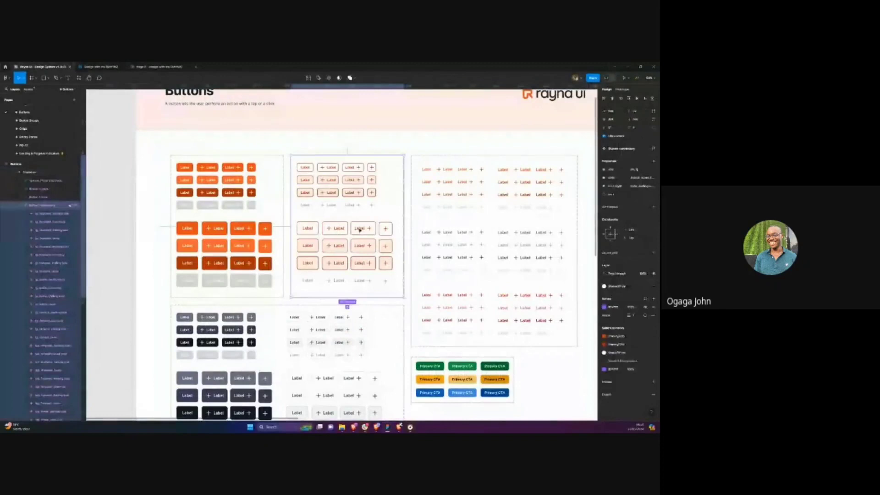
pyautogui.click(360, 230)
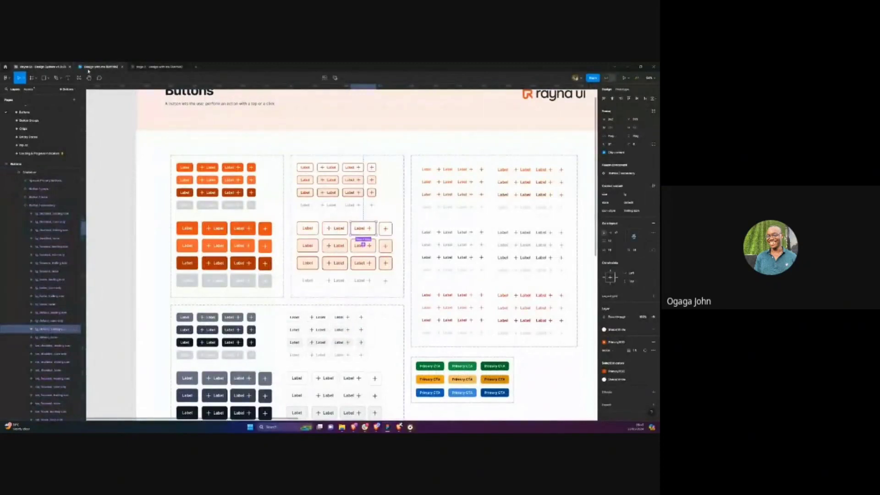
pyautogui.hotkey('ctrl', 'Tab')
pyautogui.scroll(-1, 347, 346)
pyautogui.hotkey('ctrl', 'v')
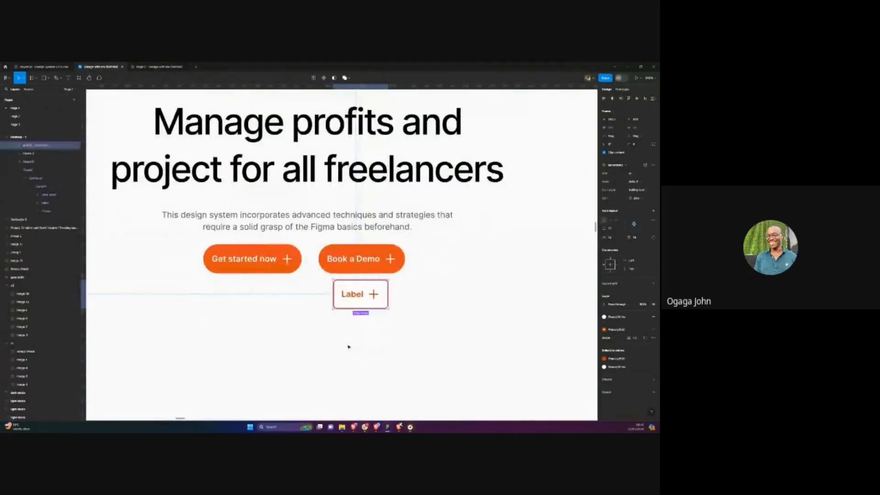
pyautogui.press('f')
pyautogui.press('Escape')
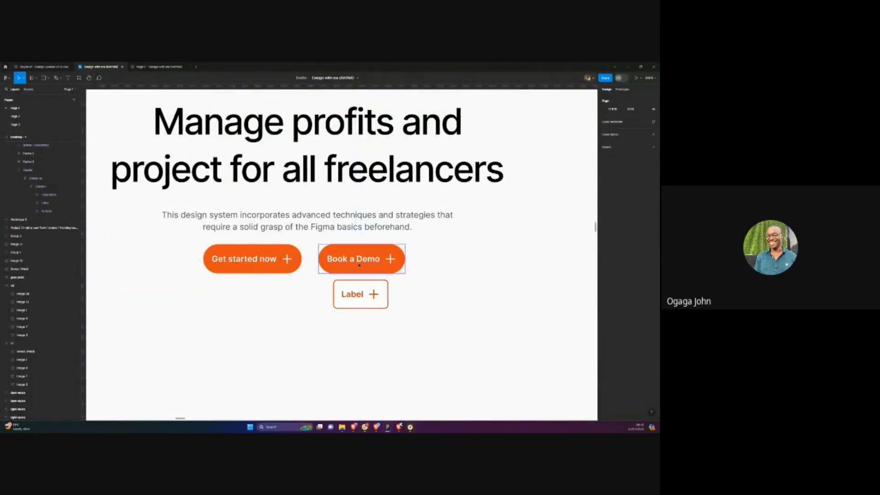
# Copy the "Book a Demo" text from the filled button into the outlined button's label
pyautogui.doubleClick(358, 259)
pyautogui.hotkey('ctrl', 'a')
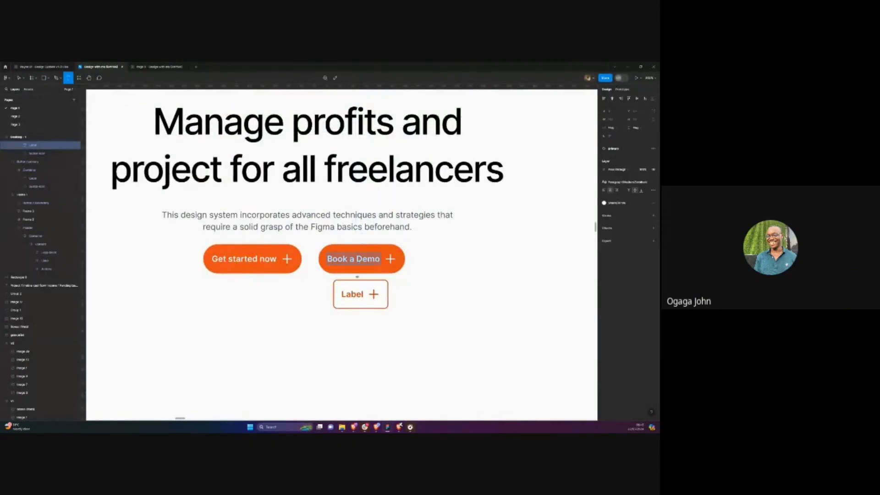
pyautogui.hotkey('ctrl', 'c')
pyautogui.click(352, 294)
pyautogui.doubleClick(352, 293)
pyautogui.hotkey('ctrl', 'v')
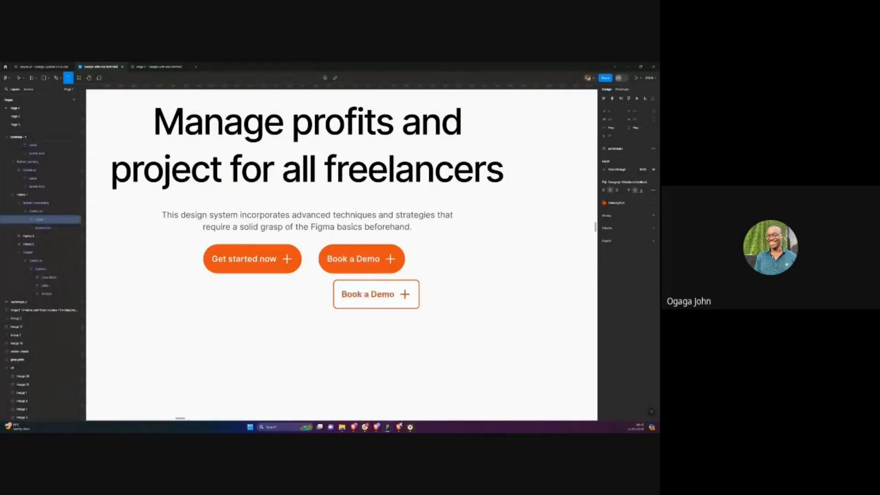
# Give the outlined "Book a Demo" button the same corner radius as the filled "Book a Demo" button
pyautogui.scroll(2, 380, 293)
pyautogui.click(381, 248)
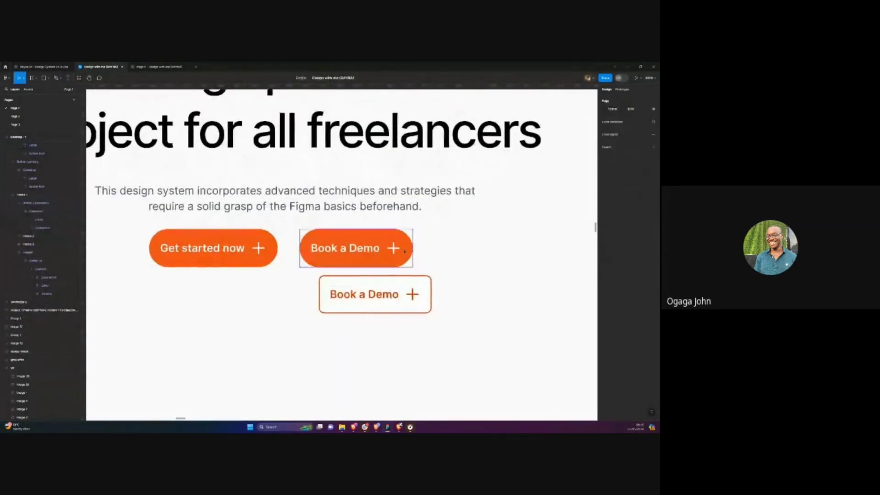
pyautogui.click(638, 145)
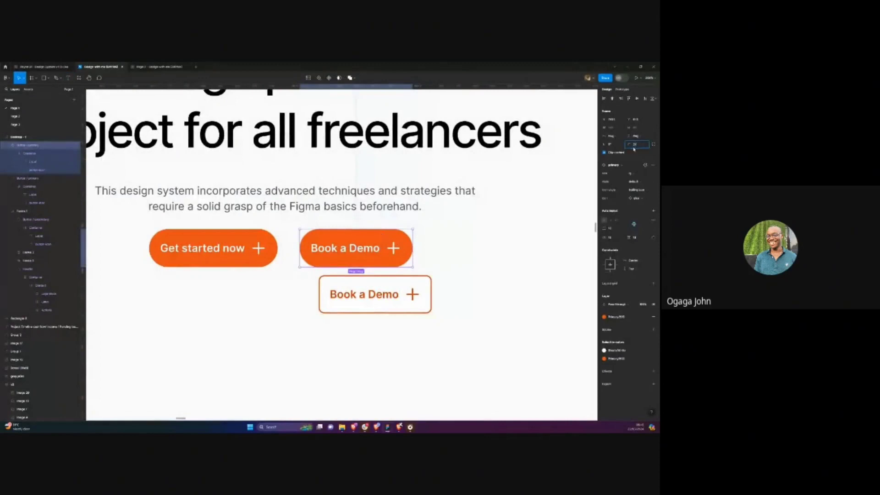
pyautogui.click(360, 297)
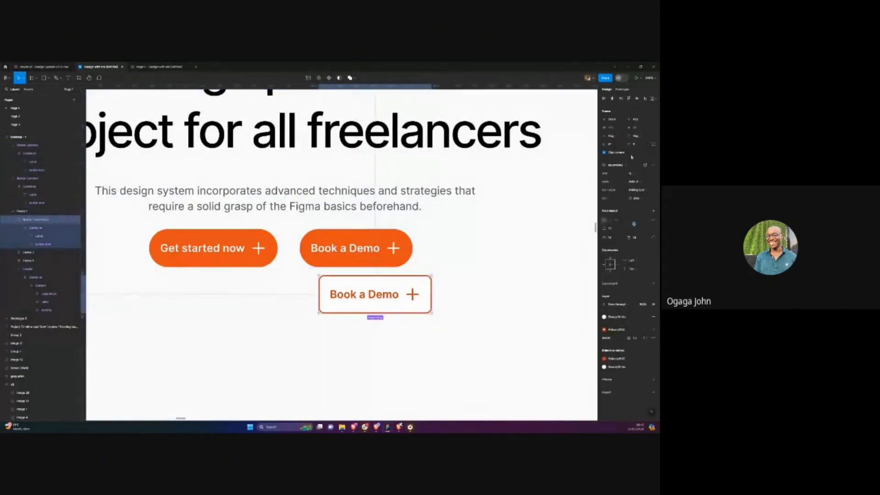
pyautogui.click(641, 146)
pyautogui.click(363, 295)
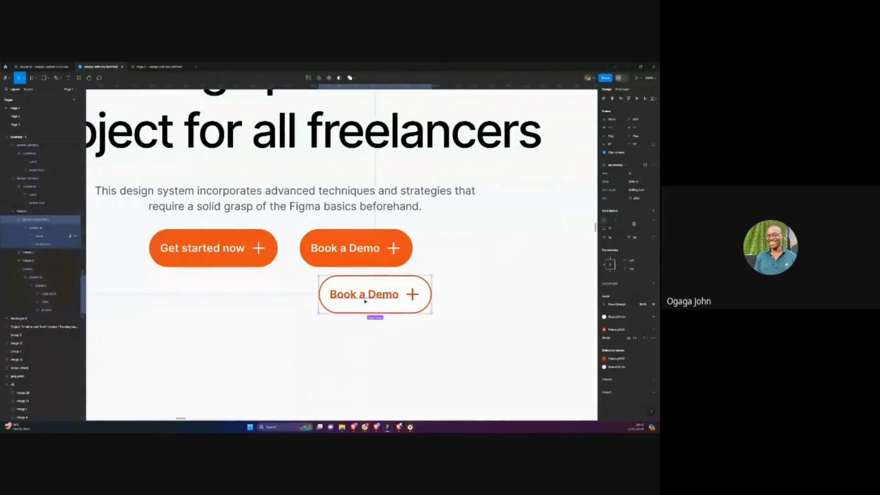
# Replace the filled "Book a Demo" button with the outlined version, in line with "Get started now"
pyautogui.press('Delete')
pyautogui.click(367, 257)
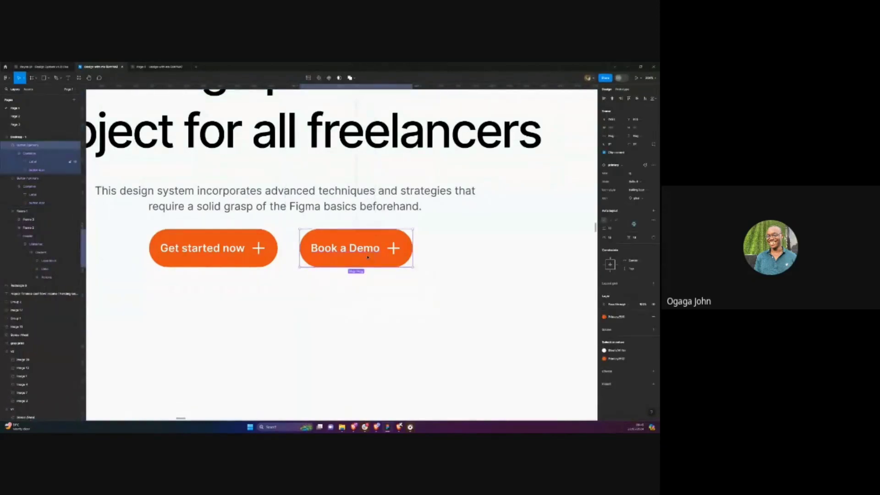
pyautogui.hotkey('ctrl', 'z')
# Wrap both call-to-action buttons in a horizontal auto layout frame and nest it below the description in the heading's frame
pyautogui.keyDown('shift'); pyautogui.click(245, 258); pyautogui.keyUp('shift')
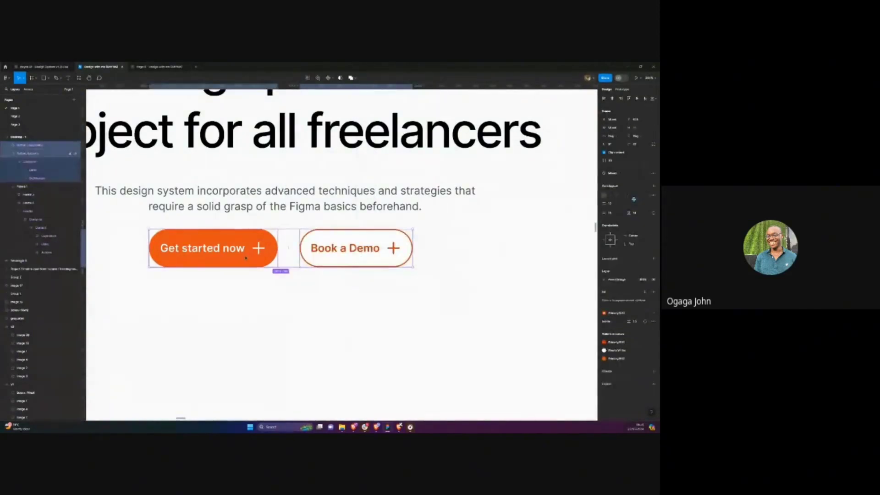
pyautogui.hotkey('shift', 'a')
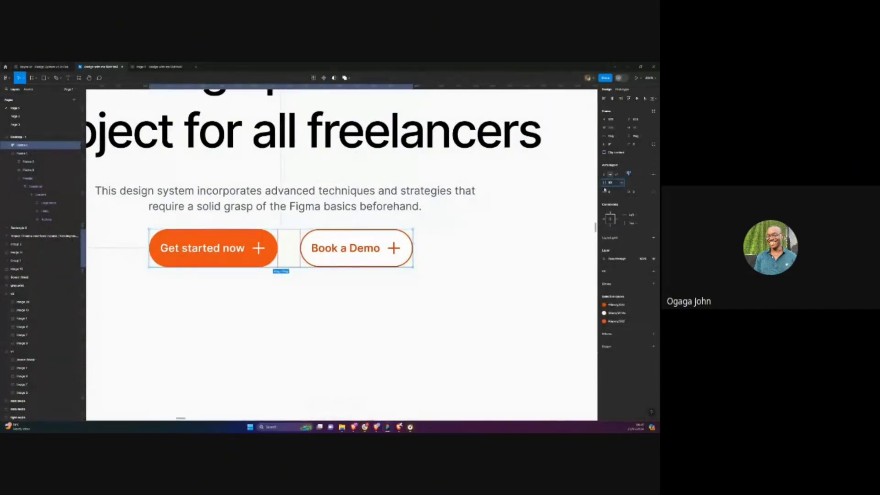
pyautogui.scroll(-3, 410, 285)
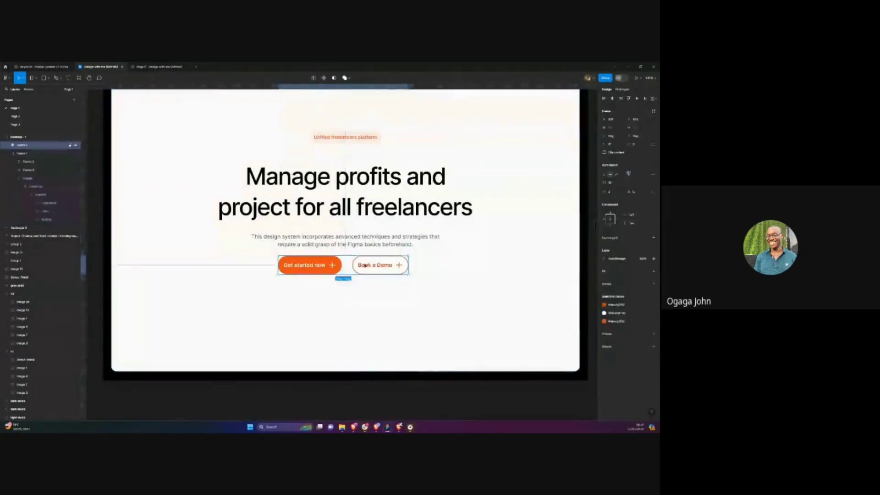
pyautogui.keyDown('shift'); pyautogui.click(344, 193); pyautogui.keyUp('shift')
pyautogui.hotkey('shift', 'a')
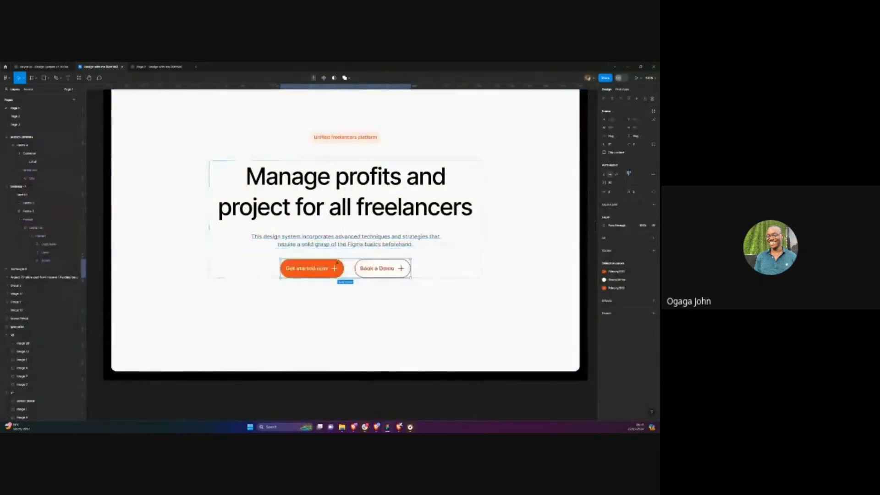
# Examine the 15Five, Uvodo and Hydra hero references in comparison with the desktop hero
pyautogui.scroll(-3, 339, 248)
pyautogui.scroll(2, 231, 282)
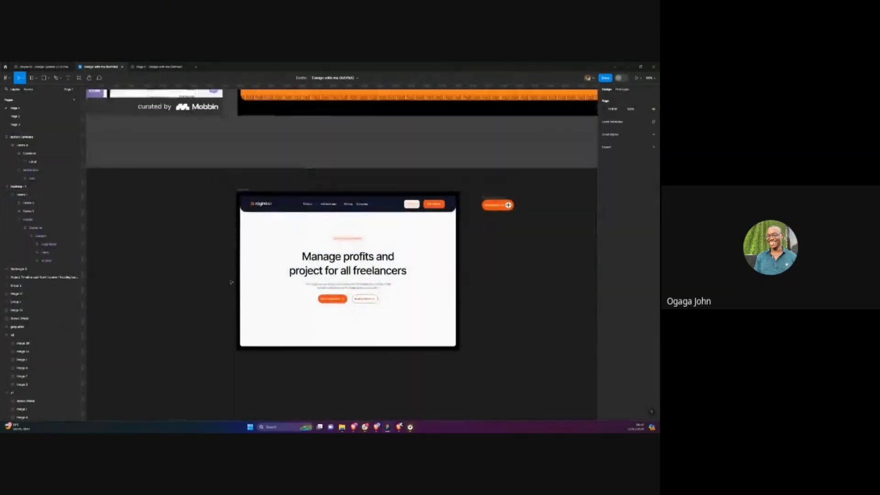
pyautogui.scroll(5, 231, 282)
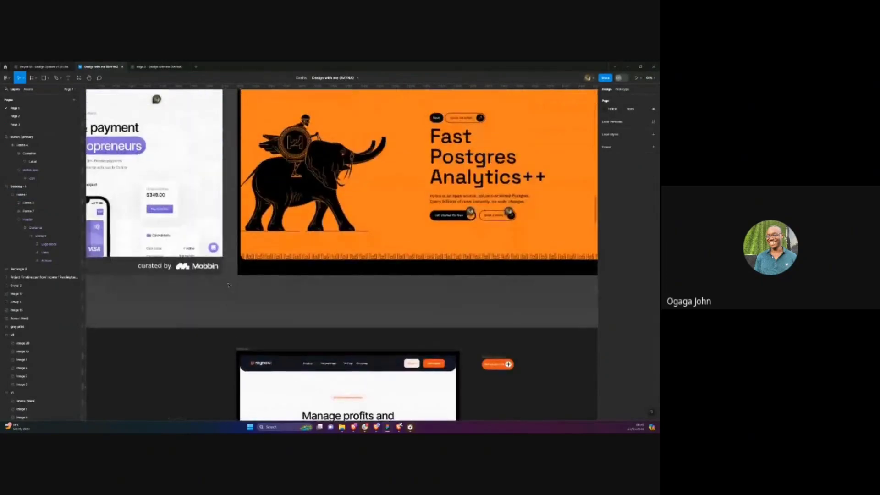
pyautogui.hscroll(-5, 228, 285)
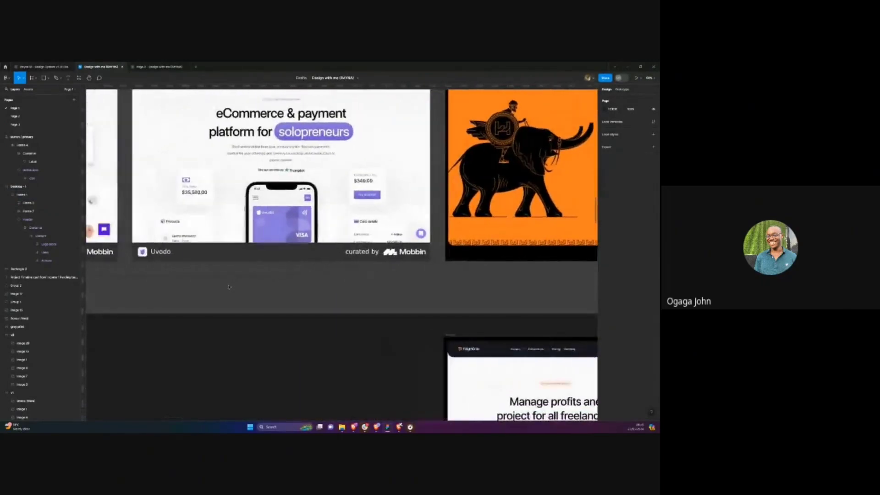
pyautogui.scroll(2, 216, 247)
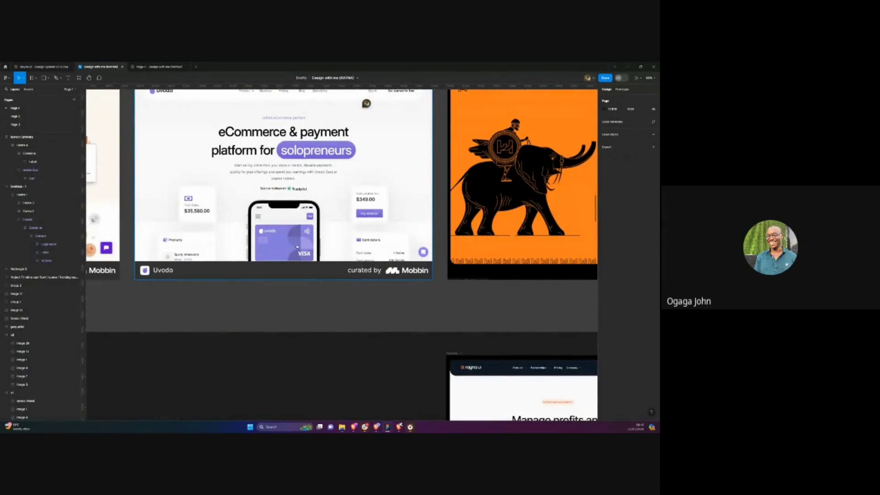
pyautogui.scroll(-2, 297, 246)
pyautogui.scroll(2, 275, 229)
pyautogui.hscroll(-3, 202, 225)
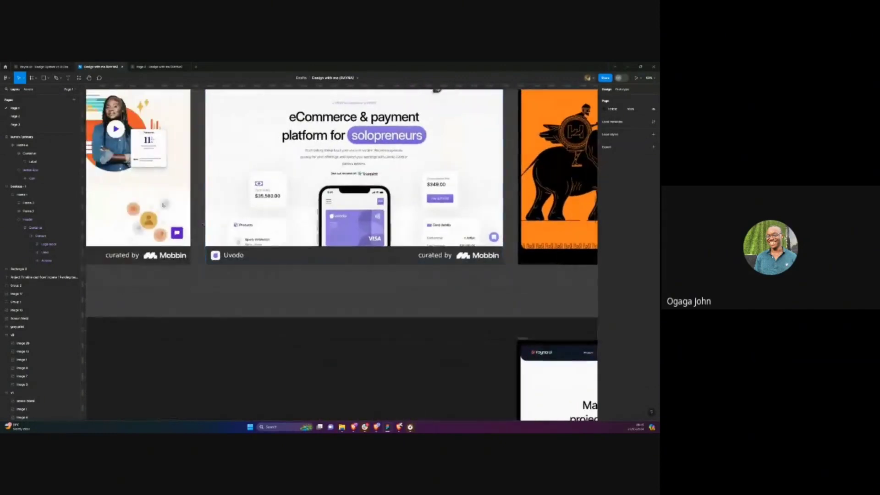
pyautogui.scroll(2, 203, 224)
pyautogui.hscroll(1, 202, 224)
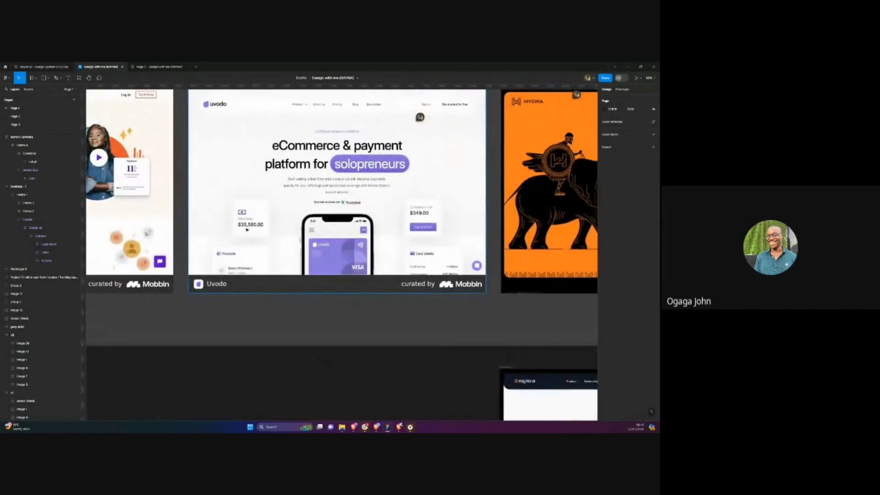
pyautogui.hscroll(-4, 346, 188)
pyautogui.scroll(-2, 346, 188)
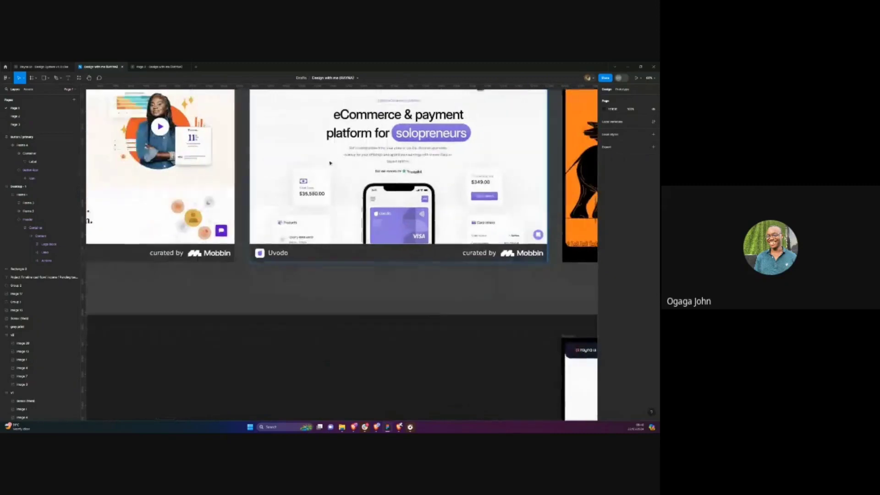
pyautogui.scroll(3, 299, 210)
pyautogui.hscroll(2, 300, 210)
pyautogui.hscroll(-5, 378, 219)
pyautogui.scroll(1, 379, 219)
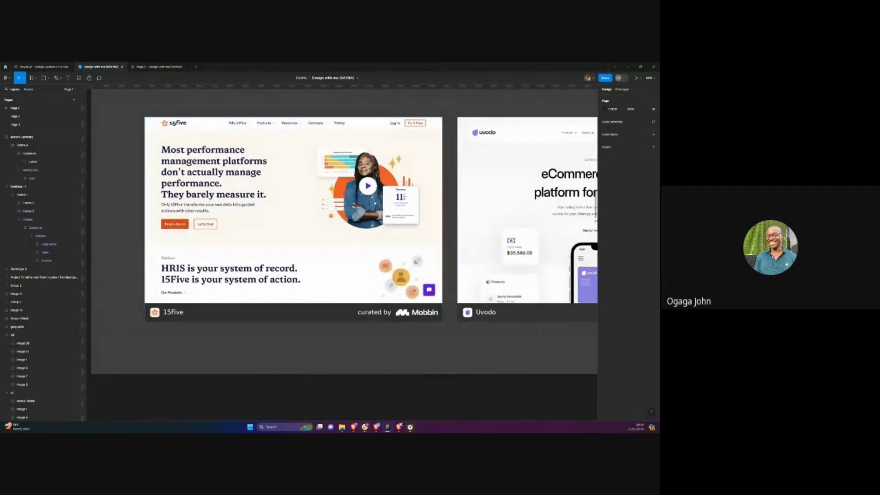
pyautogui.hscroll(10, 343, 229)
pyautogui.hscroll(2, 344, 230)
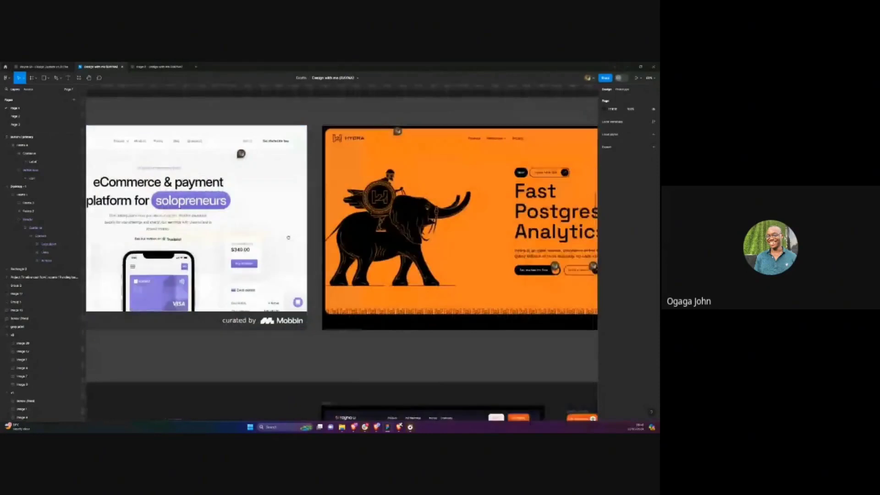
pyautogui.hscroll(4, 387, 238)
pyautogui.scroll(-5, 388, 240)
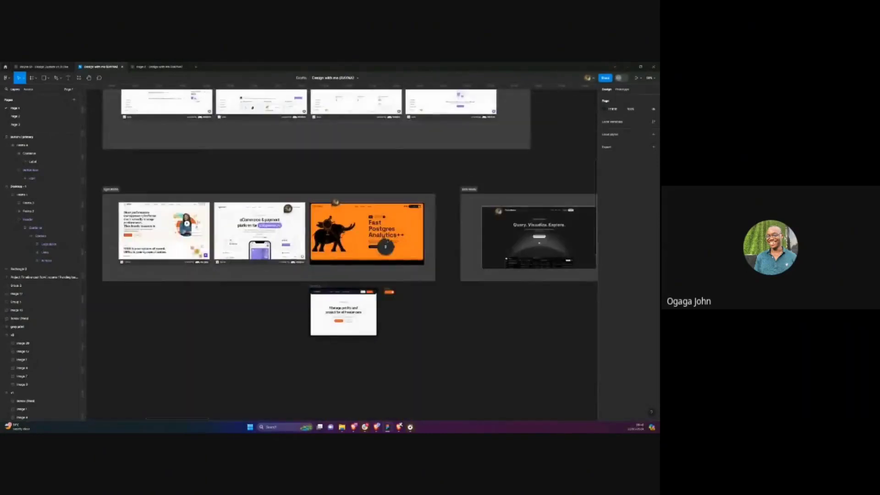
pyautogui.scroll(-2, 385, 240)
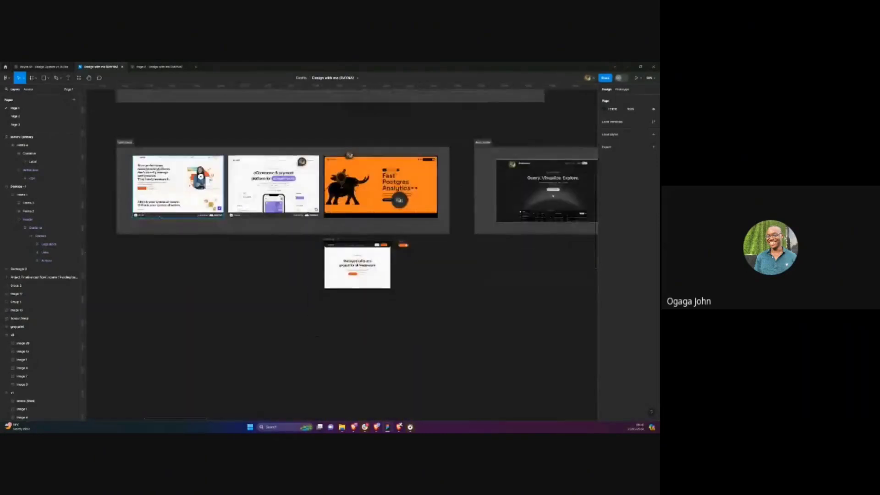
# Examine the desktop dashboard frame and its metric cards on Page 2, and return to the hero on Page 1
pyautogui.click(41, 117)
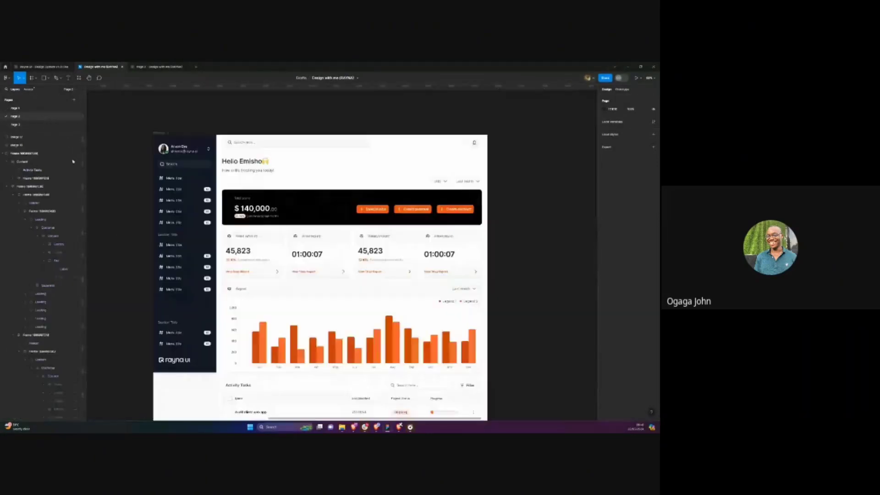
pyautogui.click(264, 255)
pyautogui.scroll(-5, 264, 255)
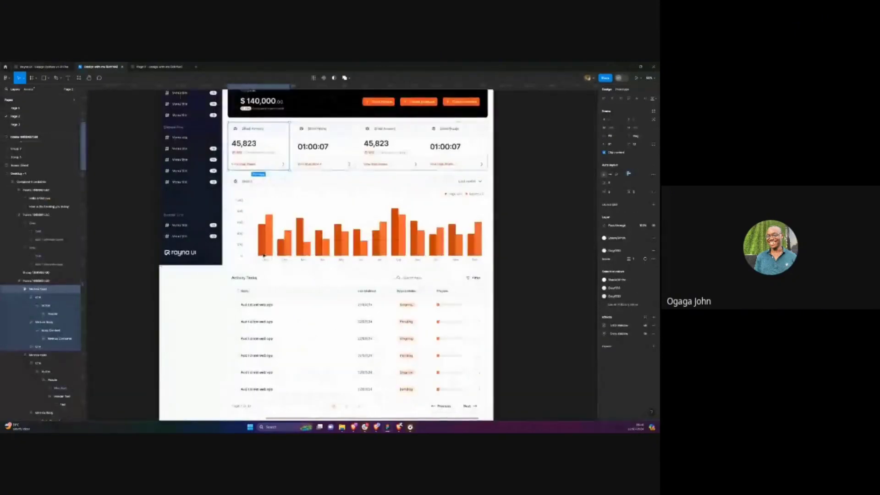
pyautogui.scroll(6, 264, 255)
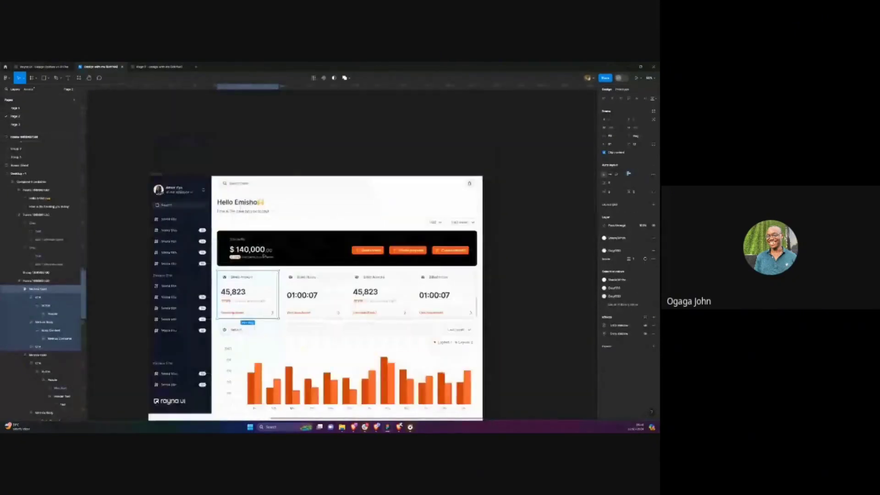
pyautogui.scroll(-4, 263, 256)
pyautogui.scroll(1, 264, 256)
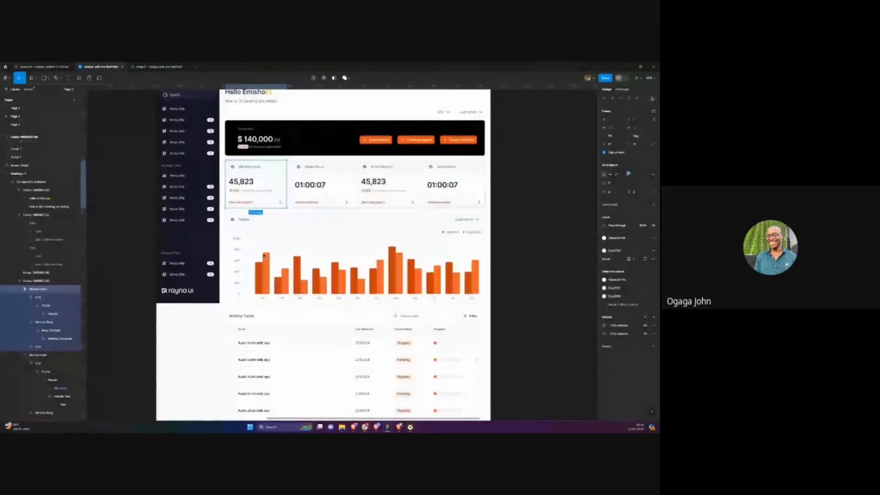
pyautogui.scroll(2, 264, 256)
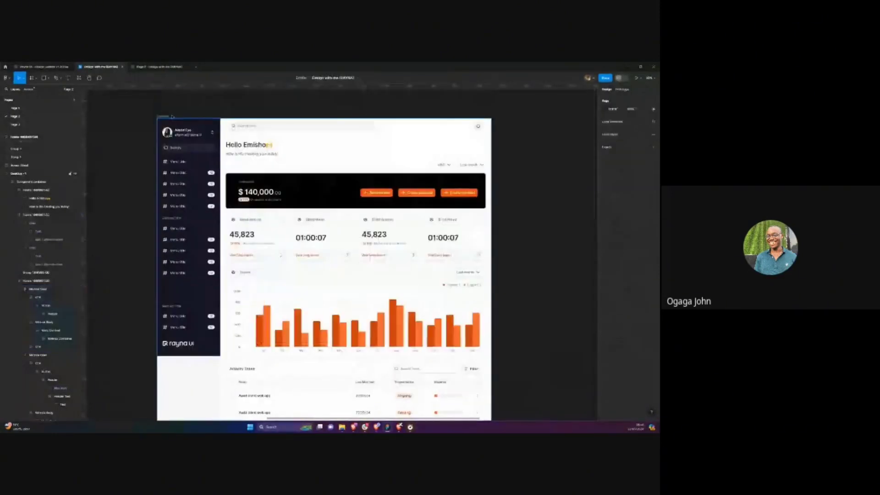
pyautogui.click(172, 117)
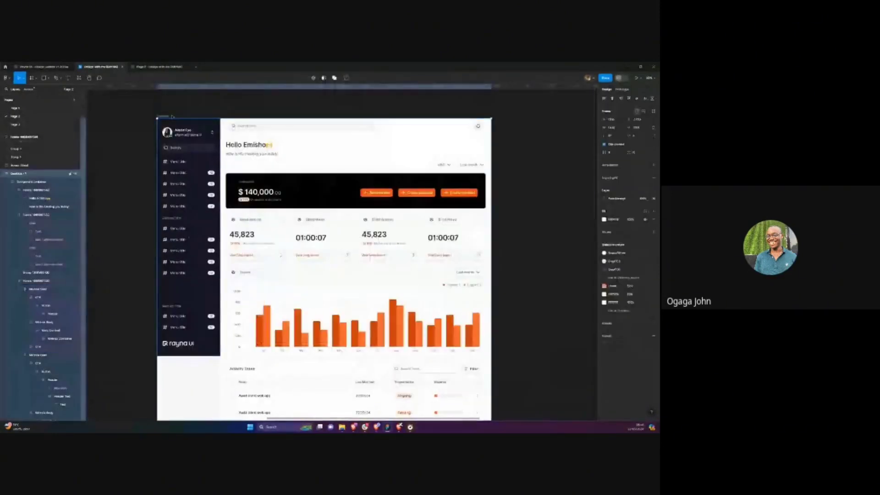
pyautogui.click(47, 109)
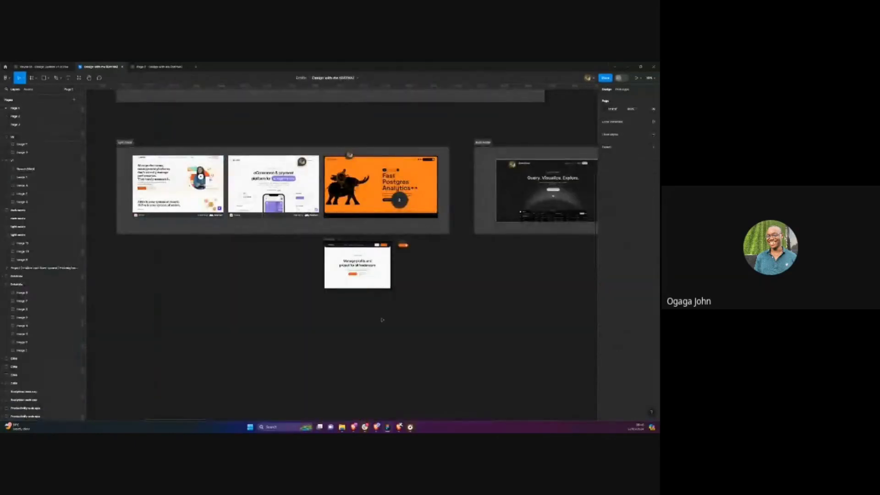
# Paste the desktop dashboard frame onto Page 1, place it below and beside the hero, and shorten it to end just under the bar chart
pyautogui.scroll(3, 382, 319)
pyautogui.hotkey('ctrl', 'v')
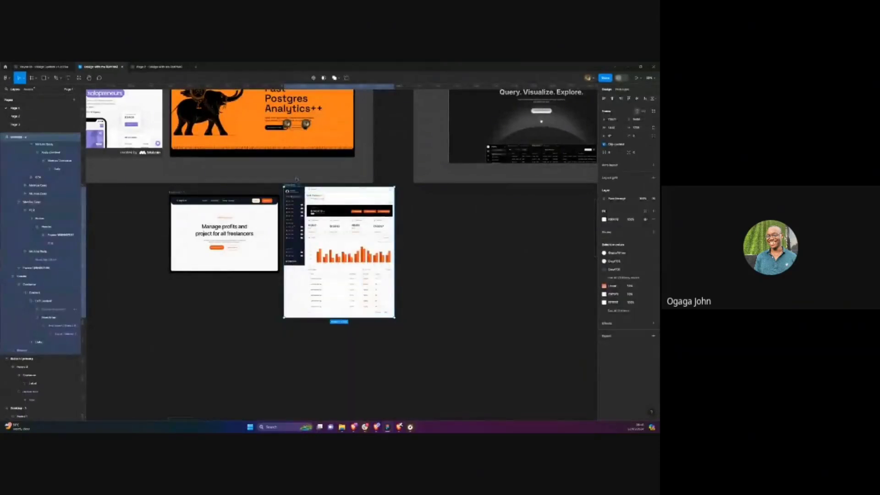
pyautogui.moveTo(296, 179); pyautogui.dragTo(309, 224)
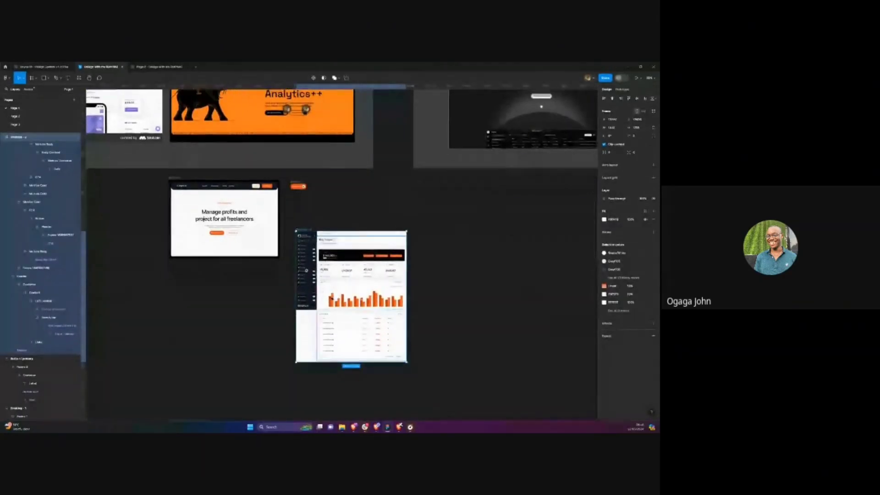
pyautogui.scroll(3, 363, 386)
pyautogui.moveTo(360, 347); pyautogui.dragTo(360, 249)
pyautogui.click(358, 283)
pyautogui.scroll(5, 357, 283)
pyautogui.hscroll(-5, 339, 283)
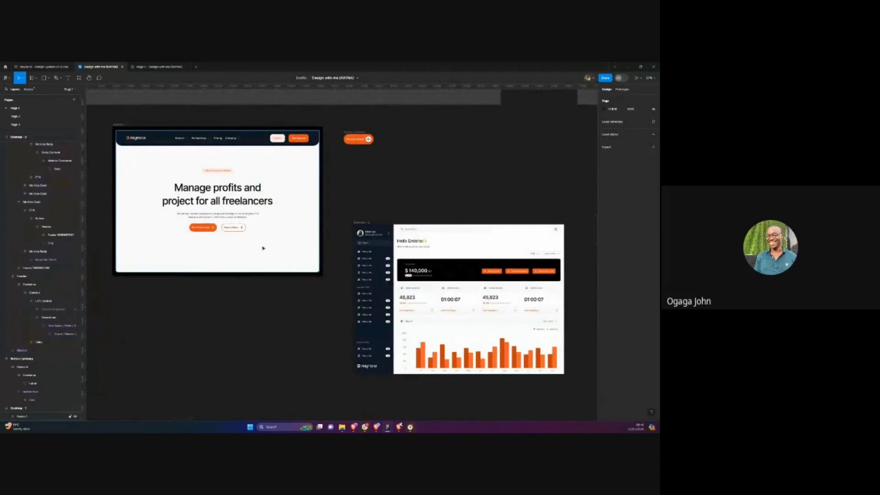
# Round the corners of the dashboard frame and give it a moderately thick black inside stroke
pyautogui.hscroll(3, 291, 288)
pyautogui.click(502, 229)
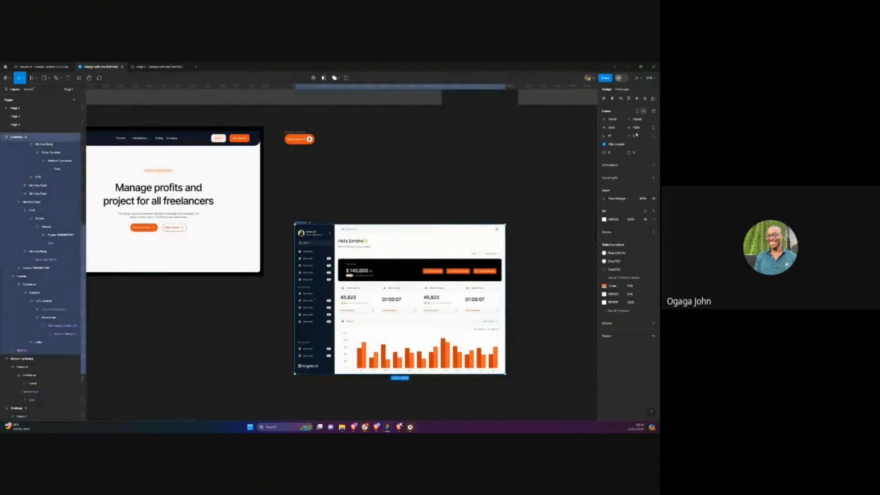
pyautogui.write('15')
pyautogui.click(616, 235)
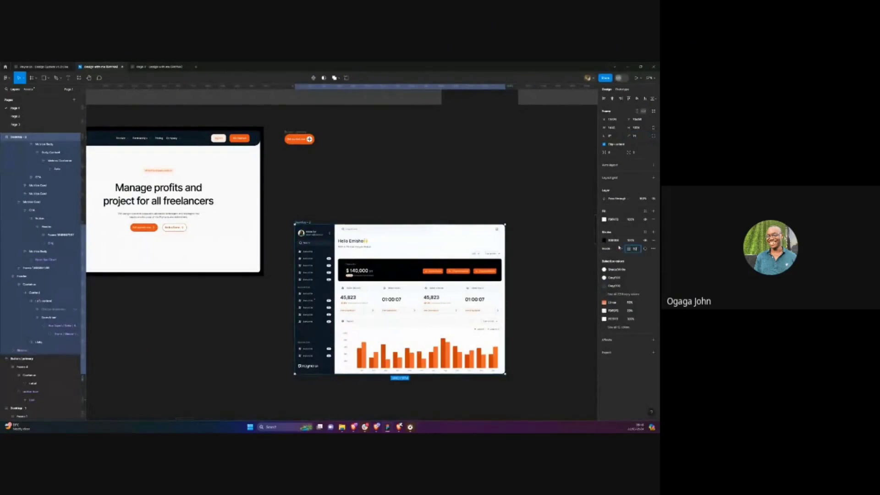
pyautogui.press('Return')
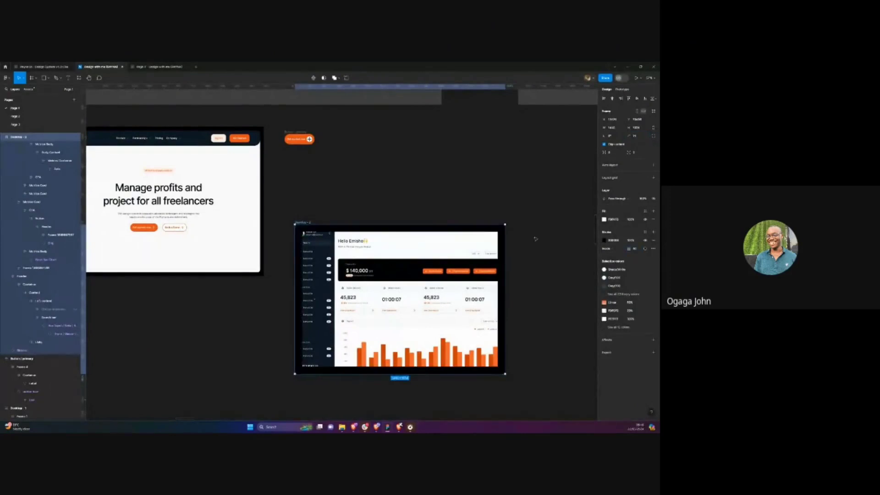
pyautogui.click(633, 248)
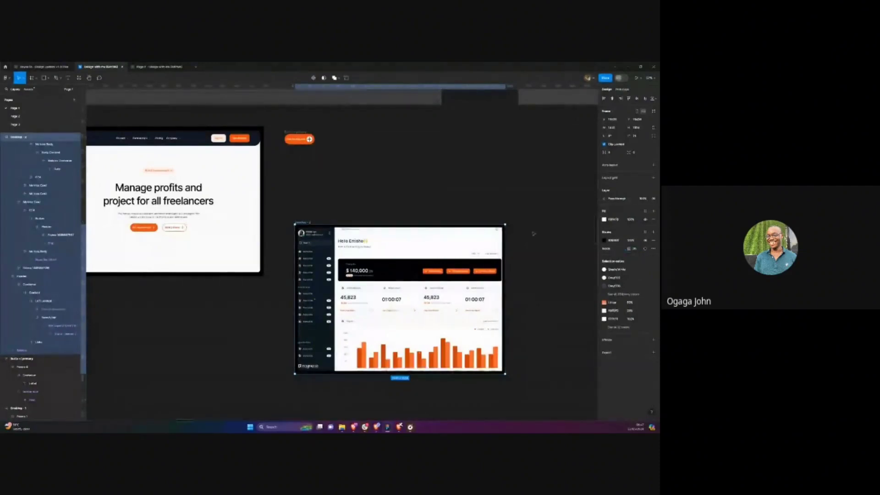
# Change the dashboard frame's stroke colour from black to a slightly lighter dark shade
pyautogui.scroll(5, 437, 229)
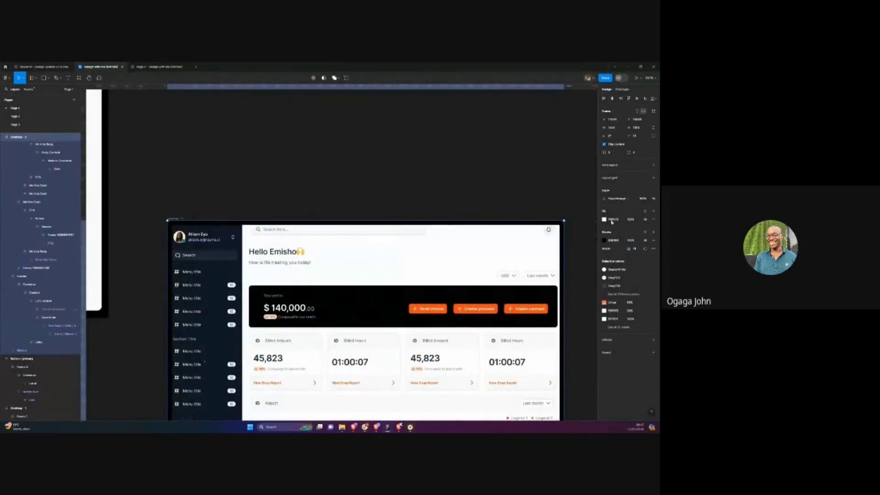
pyautogui.click(604, 240)
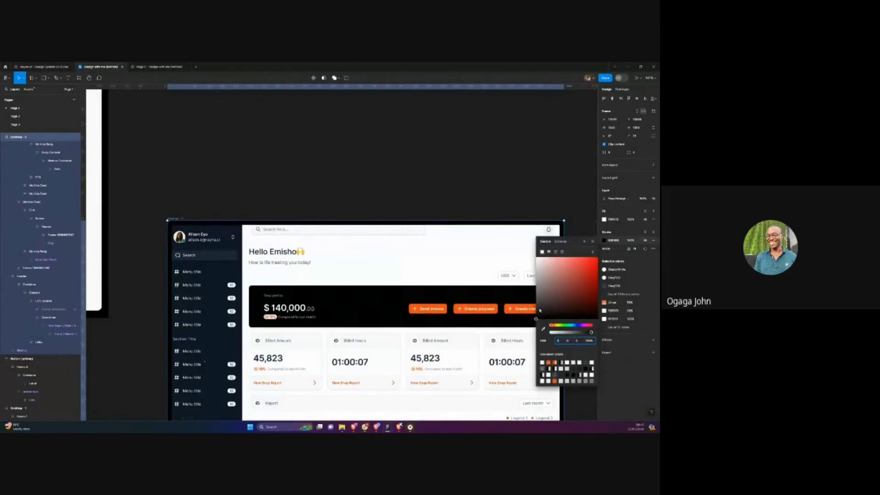
pyautogui.moveTo(540, 310); pyautogui.dragTo(537, 314)
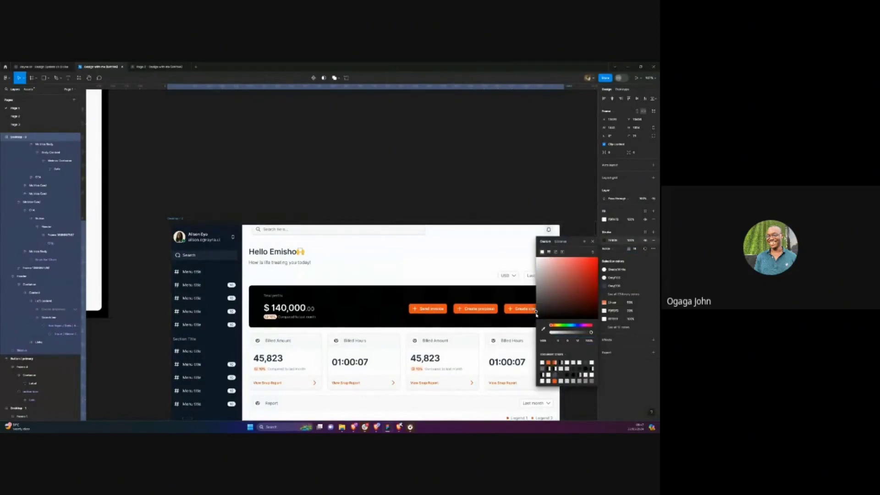
pyautogui.press('Escape')
pyautogui.press('Escape')
pyautogui.hotkey('shift', '1')
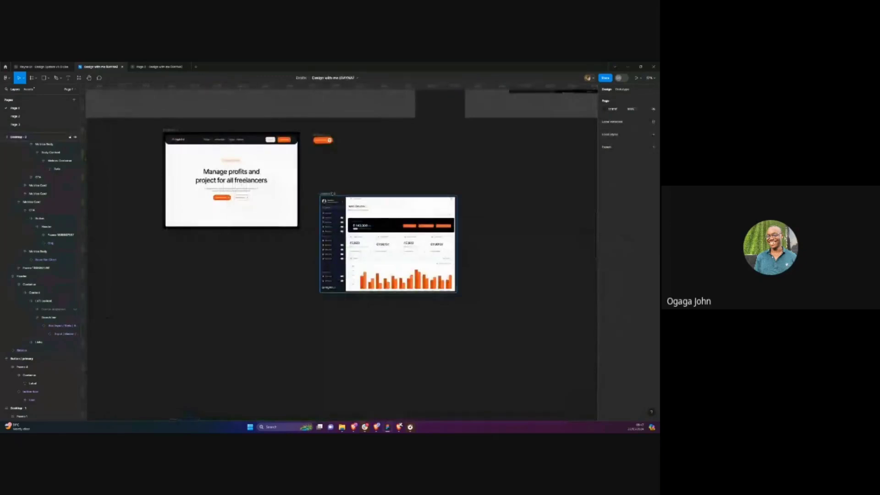
# Move the dashboard frame from the canvas into the white content frame of the desktop hero
pyautogui.click(328, 193)
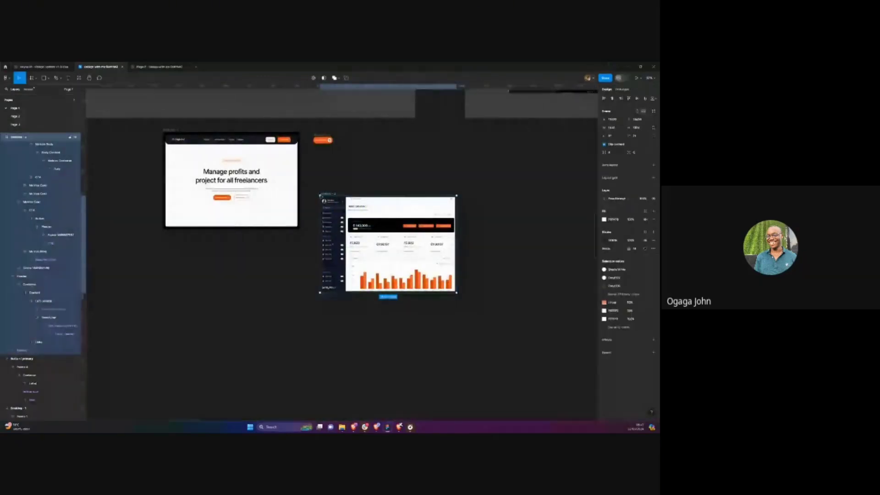
pyautogui.press('Delete')
pyautogui.scroll(3, 268, 209)
pyautogui.click(269, 213)
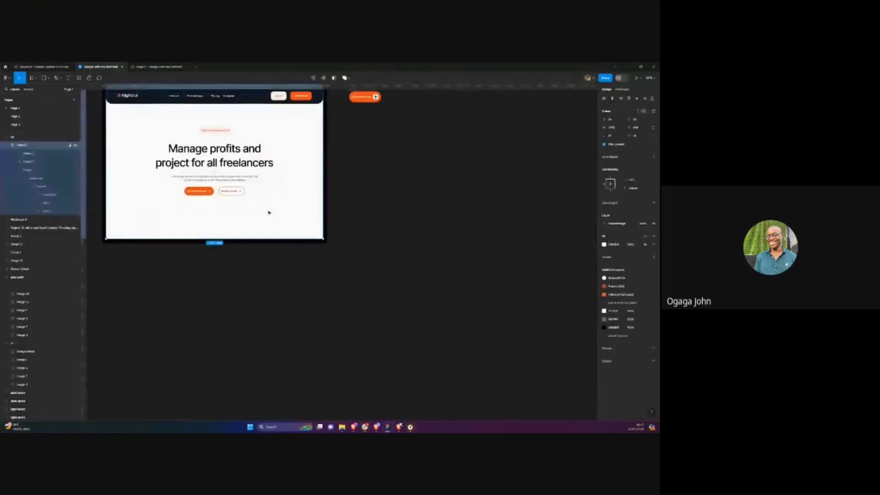
pyautogui.hotkey('ctrl', 'z')
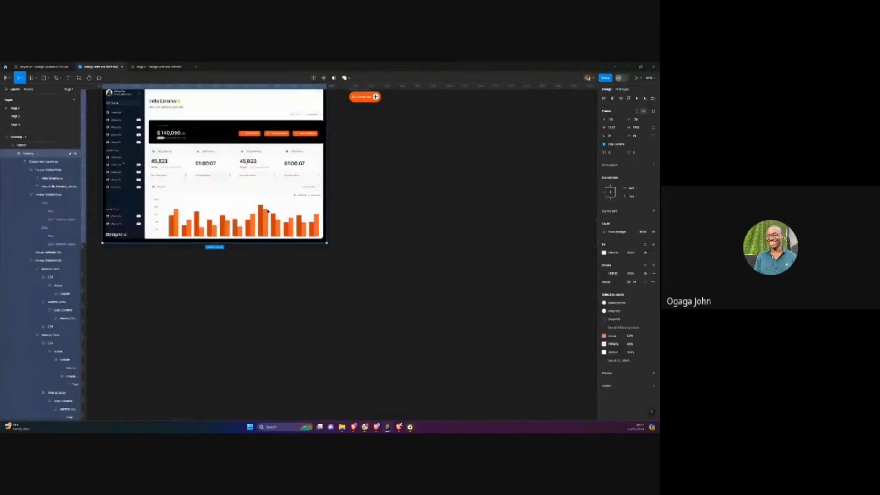
# Scale the nested dashboard proportionally to about three-quarters of its size, centred horizontally in the hero
pyautogui.scroll(2, 268, 211)
pyautogui.press('k')
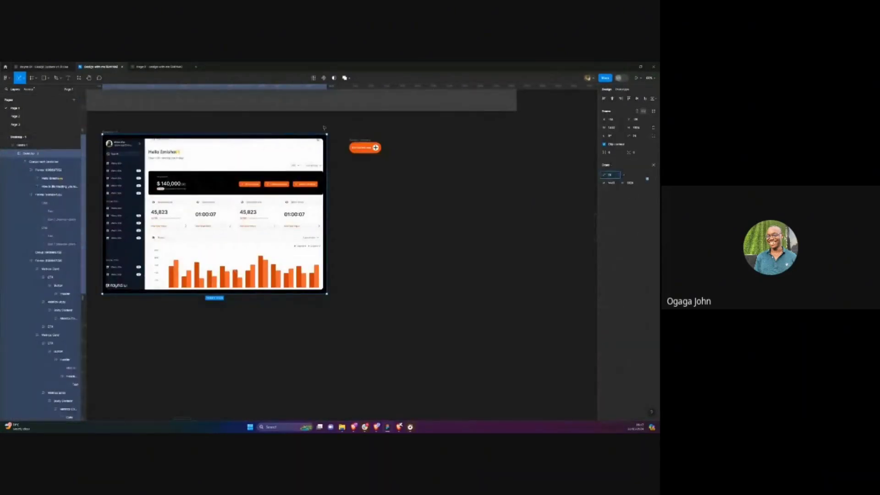
pyautogui.moveTo(326, 134); pyautogui.dragTo(297, 158)
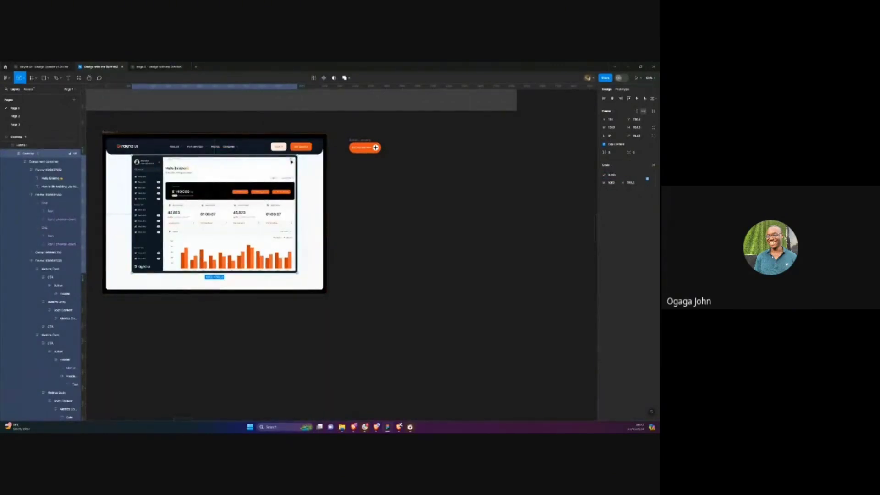
# Shift the dashboard straight down until its top edge sits just below the call-to-action buttons, with its lower part clipped by the hero
pyautogui.hotkey('shift', 'Down')
pyautogui.hotkey('shift', 'Down')
pyautogui.hotkey('shift', 'Down')
pyautogui.hotkey('shift', 'Down')
pyautogui.hotkey('shift', 'Down')
pyautogui.hotkey('shift', 'Down')
pyautogui.hotkey('shift', 'Down')
pyautogui.hotkey('shift', 'Down')
pyautogui.hotkey('shift', 'Down')
pyautogui.hotkey('shift', 'Down')
pyautogui.hotkey('shift', 'Down')
pyautogui.hotkey('shift', 'Down')
pyautogui.hotkey('shift', 'Down')
pyautogui.hotkey('shift', 'Down')
pyautogui.hotkey('shift', 'Down')
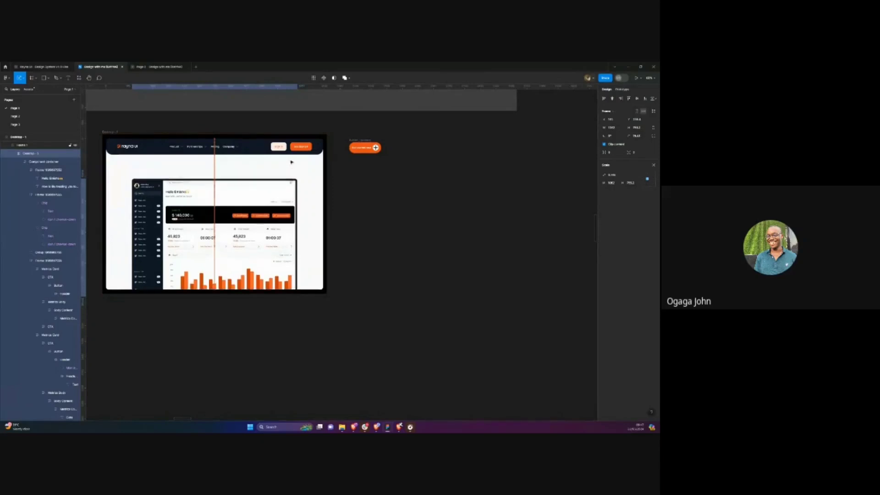
pyautogui.hotkey('shift', 'Down')
pyautogui.hotkey('shift', 'Down')
pyautogui.hotkey('shift', 'Down')
pyautogui.hotkey('shift', 'Down')
pyautogui.hotkey('shift', 'Down')
pyautogui.hotkey('shift', 'Down')
pyautogui.hotkey('shift', 'Down')
pyautogui.hotkey('shift', 'Down')
pyautogui.hotkey('shift', 'Down')
pyautogui.hotkey('shift', 'Down')
pyautogui.hotkey('shift', 'Down')
pyautogui.hotkey('shift', 'Down')
pyautogui.hotkey('shift', 'Down')
pyautogui.hotkey('shift', 'Down')
pyautogui.hotkey('shift', 'Down')
pyautogui.hotkey('shift', 'Down')
pyautogui.hotkey('shift', 'Down')
pyautogui.hotkey('shift', 'Down')
pyautogui.hotkey('shift', 'Down')
pyautogui.hotkey('shift', 'Down')
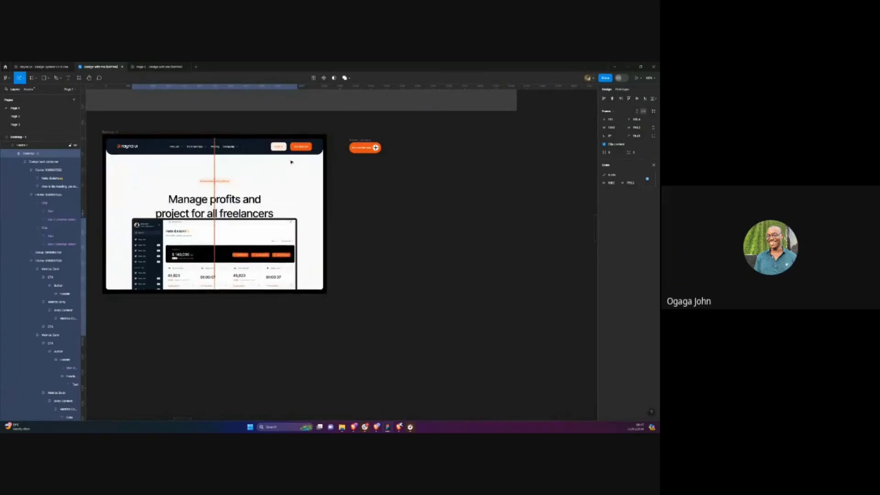
pyautogui.hotkey('shift', 'Down')
pyautogui.hotkey('shift', 'Down')
pyautogui.hotkey('shift', 'Down')
pyautogui.hotkey('shift', 'Down')
pyautogui.hotkey('shift', 'Down')
pyautogui.hotkey('shift', 'Down')
pyautogui.hotkey('shift', 'Down')
pyautogui.hotkey('shift', 'Down')
pyautogui.hotkey('shift', 'Down')
pyautogui.hotkey('shift', 'Down')
pyautogui.hotkey('shift', 'Down')
pyautogui.hotkey('shift', 'Down')
pyautogui.hotkey('shift', 'Down')
pyautogui.hotkey('shift', 'Down')
pyautogui.hotkey('shift', 'Down')
pyautogui.hotkey('shift', 'Down')
pyautogui.hotkey('shift', 'Down')
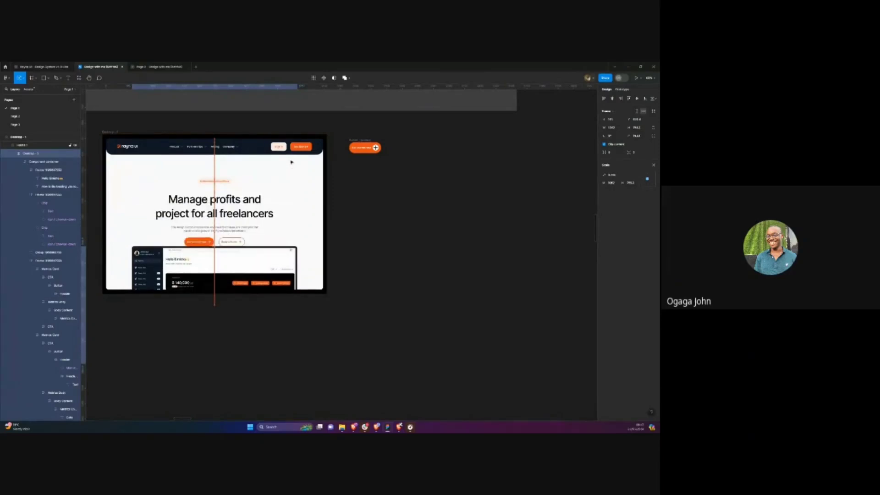
pyautogui.hotkey('shift', 'Down')
pyautogui.hotkey('shift', 'Down')
pyautogui.hotkey('shift', 'Down')
pyautogui.hotkey('shift', 'Down')
pyautogui.hotkey('shift', 'Down')
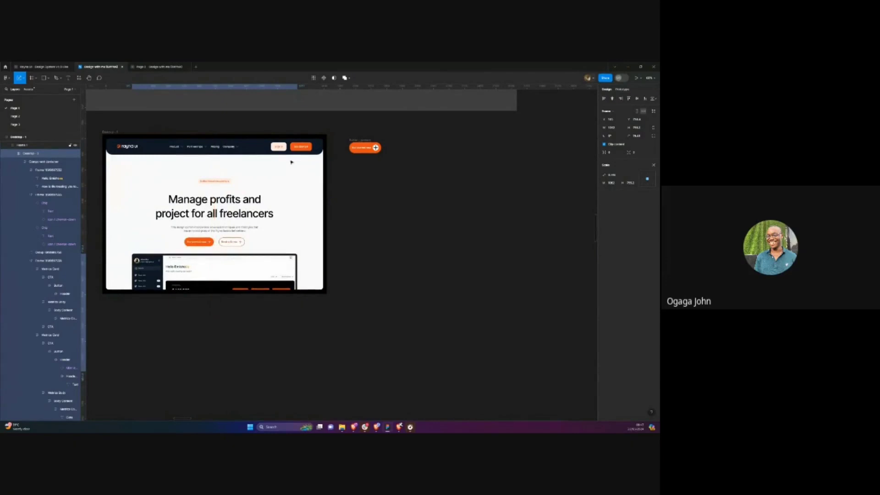
# Set the dashboard frame's stroke position to Outside so that it no longer covers the search header
pyautogui.scroll(8, 183, 256)
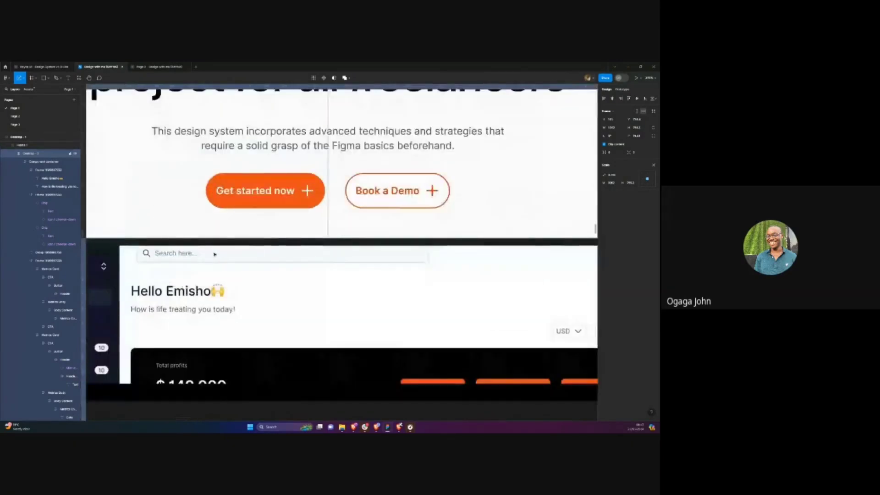
pyautogui.click(215, 254)
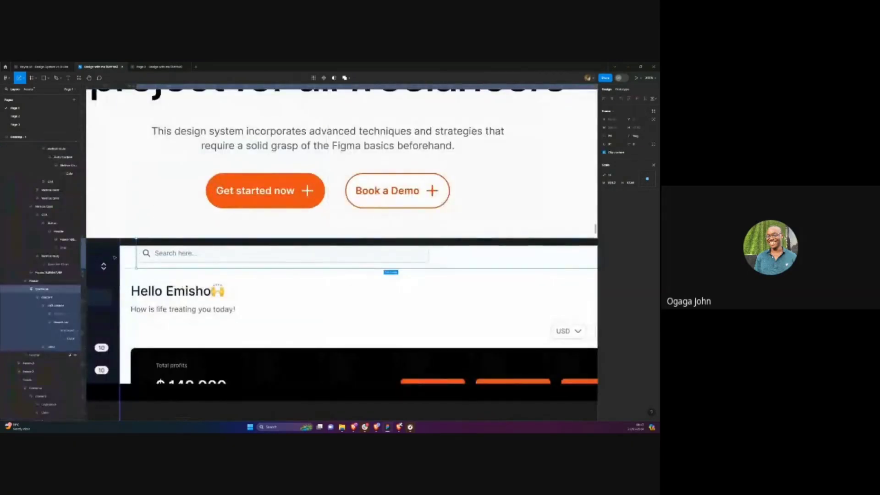
pyautogui.scroll(-3, 115, 258)
pyautogui.scroll(-2, 115, 258)
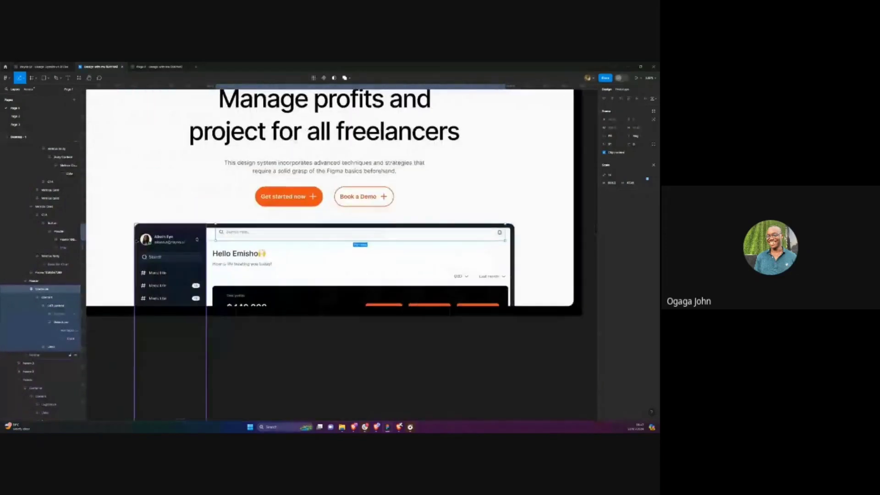
pyautogui.scroll(5, 180, 212)
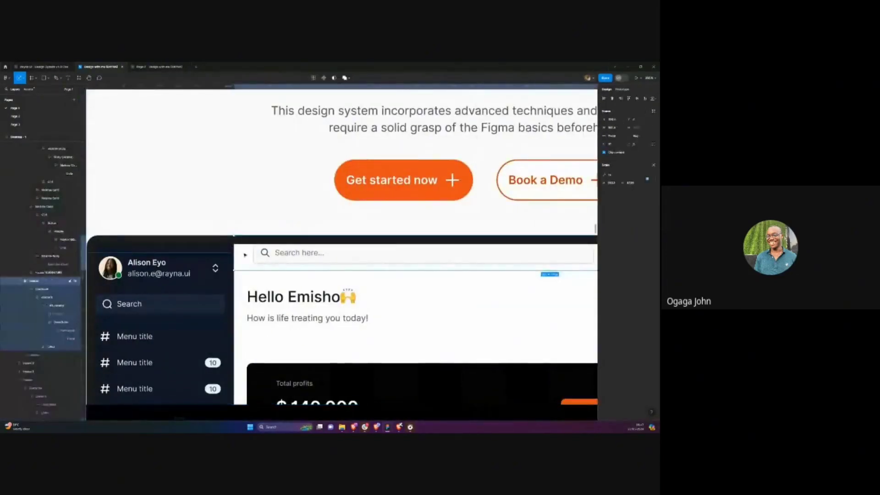
pyautogui.scroll(-5, 240, 290)
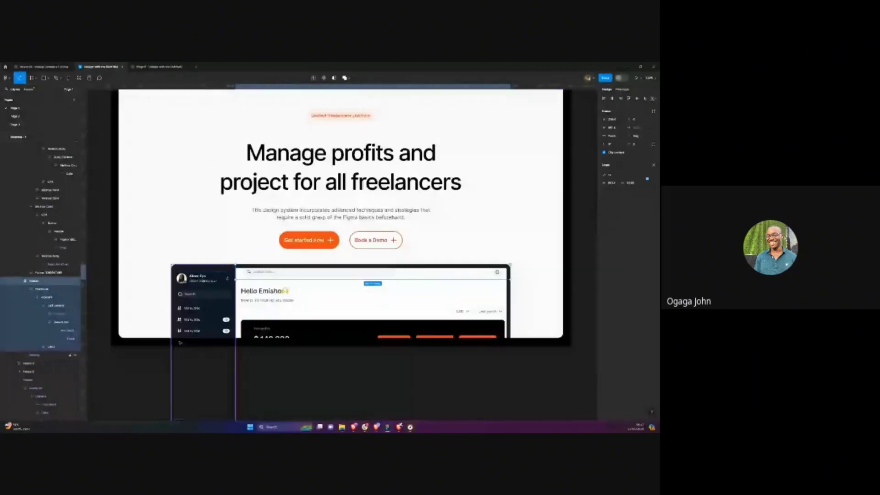
pyautogui.click(180, 342)
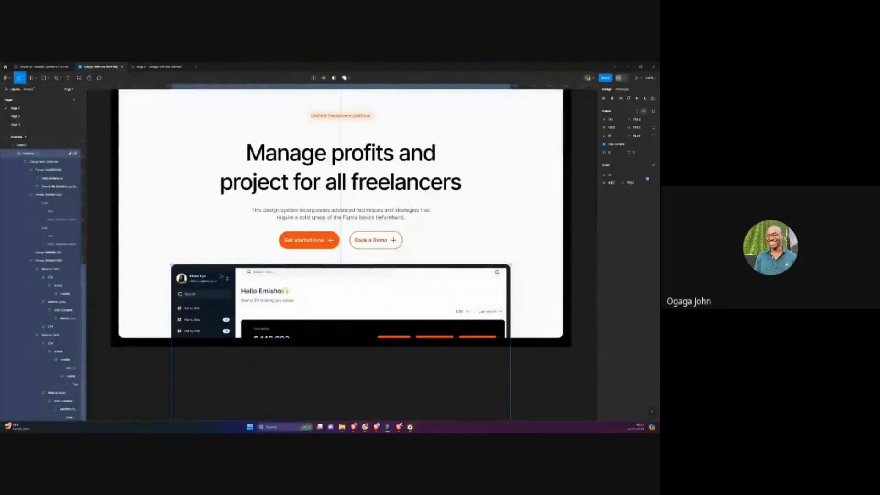
pyautogui.press('v')
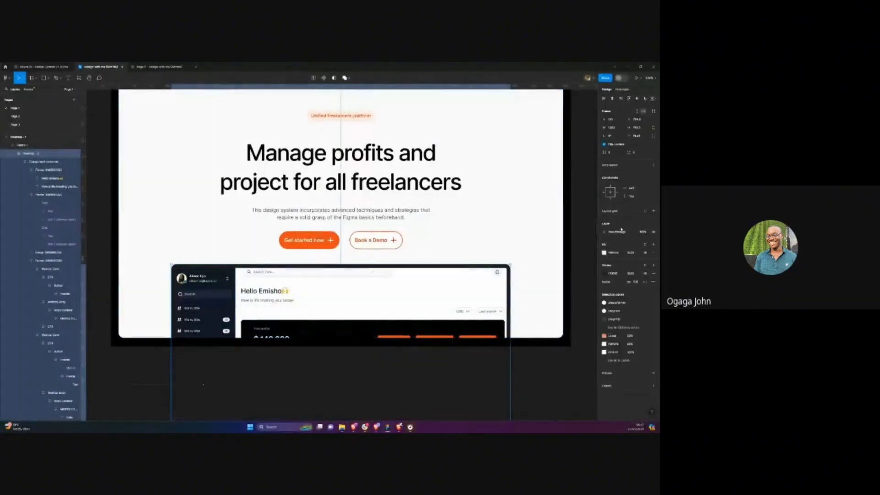
pyautogui.click(623, 284)
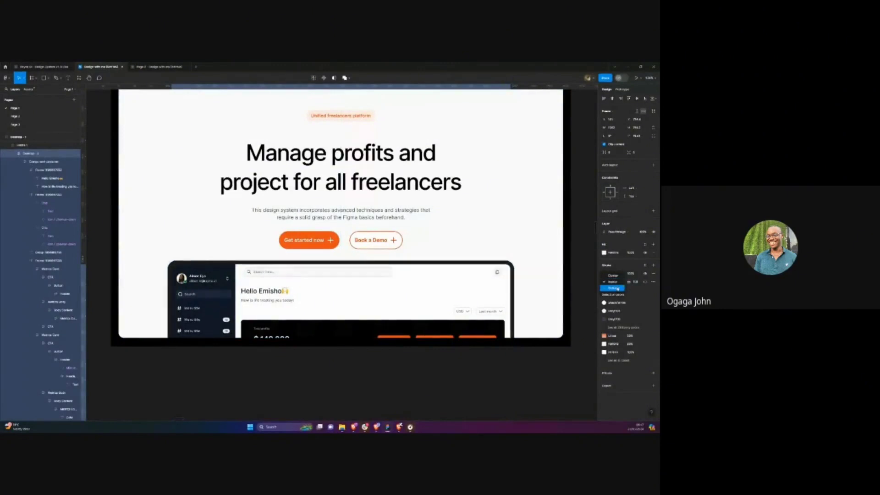
pyautogui.click(614, 288)
pyautogui.scroll(3, 238, 284)
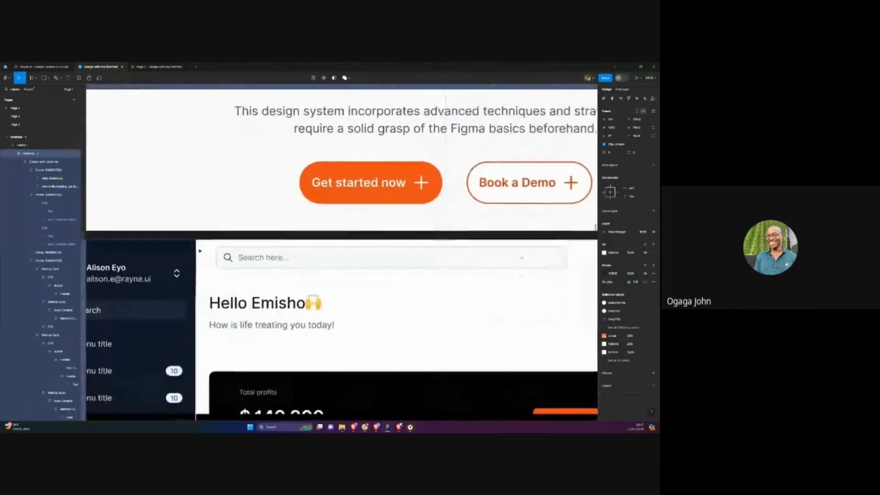
pyautogui.scroll(2, 199, 251)
pyautogui.scroll(-5, 200, 251)
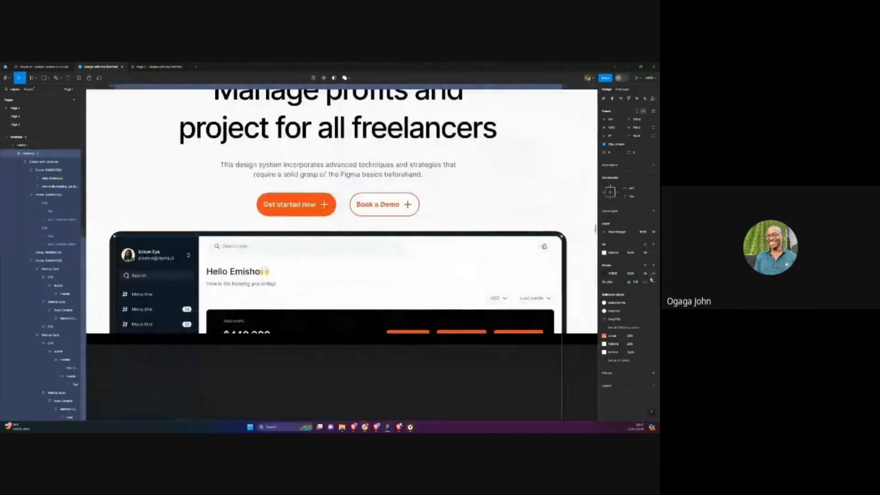
# Thin the dashboard frame's outside stroke to a weight of 4 and check its outline within the hero
pyautogui.click(636, 282)
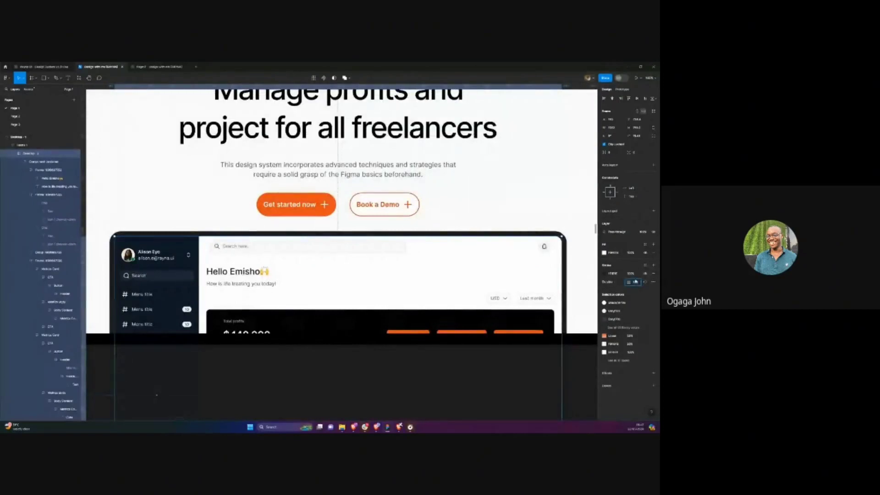
pyautogui.write('1')
pyautogui.press('Return')
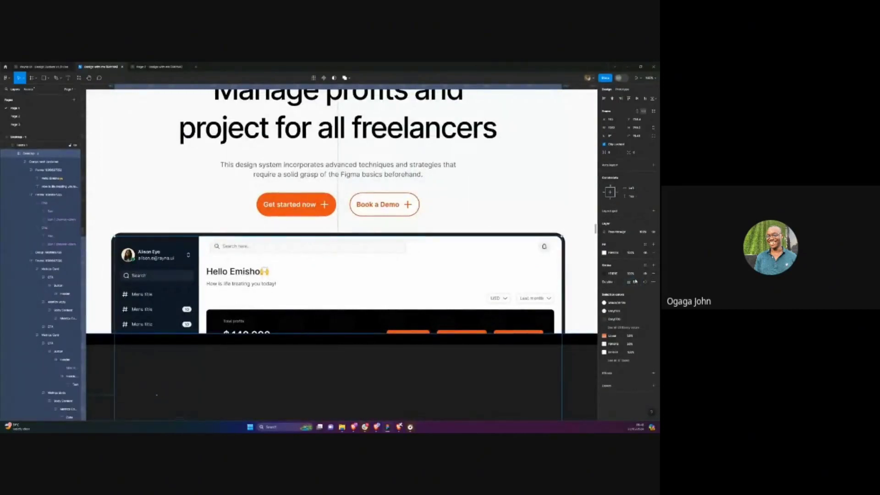
pyautogui.click(635, 281)
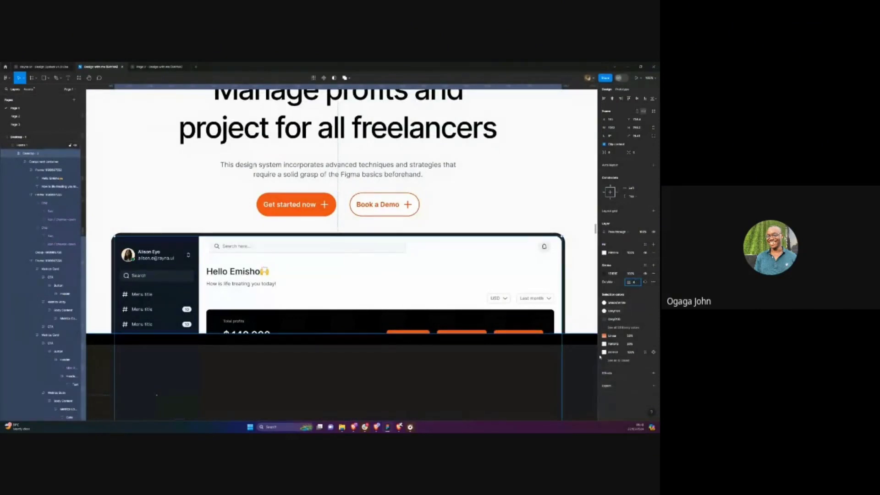
pyautogui.press('Escape')
pyautogui.hotkey('shift', '1')
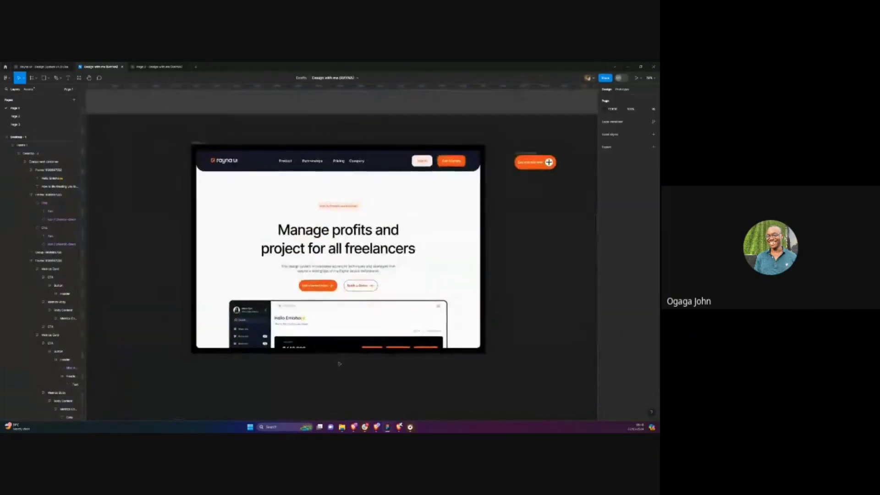
pyautogui.click(345, 333)
pyautogui.click(345, 333)
pyautogui.scroll(5, 343, 330)
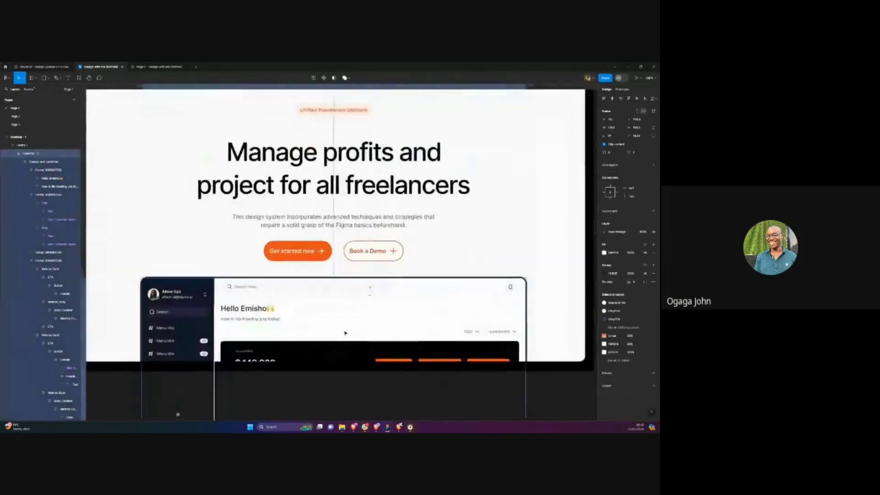
pyautogui.scroll(1, 341, 328)
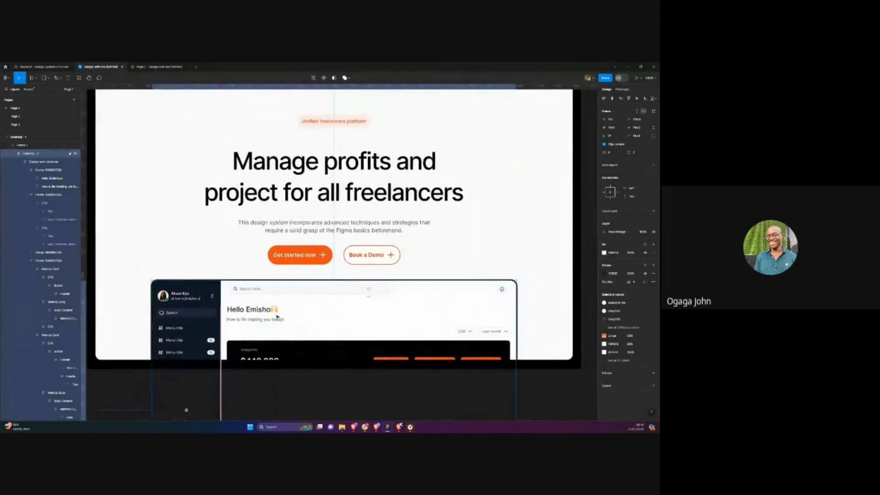
pyautogui.click(275, 316)
pyautogui.click(274, 316)
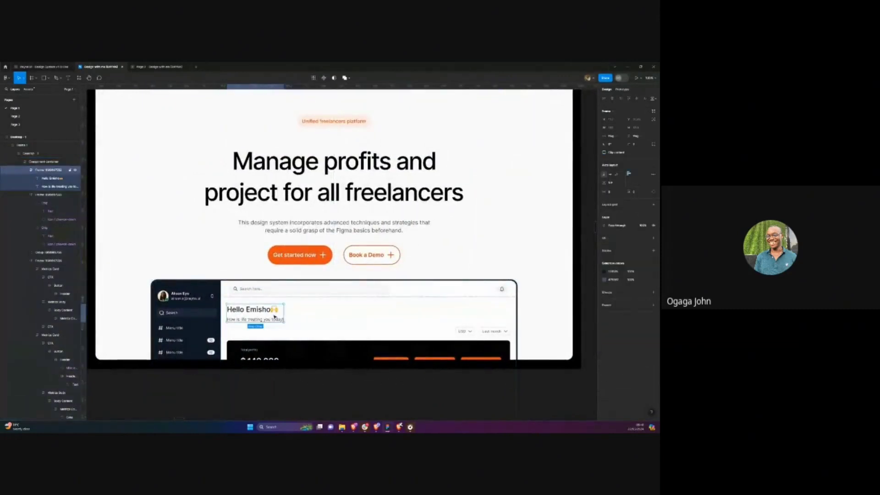
pyautogui.click(346, 345)
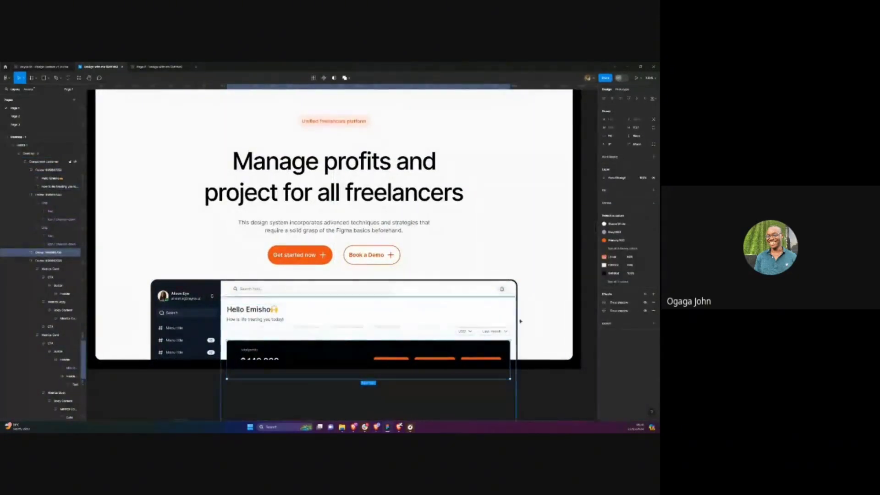
# Combine the hero's badge and its heading-and-buttons block in one vertical auto layout and move it up closer to the header
pyautogui.click(586, 303)
pyautogui.scroll(-3, 579, 302)
pyautogui.scroll(1, 458, 220)
pyautogui.click(458, 220)
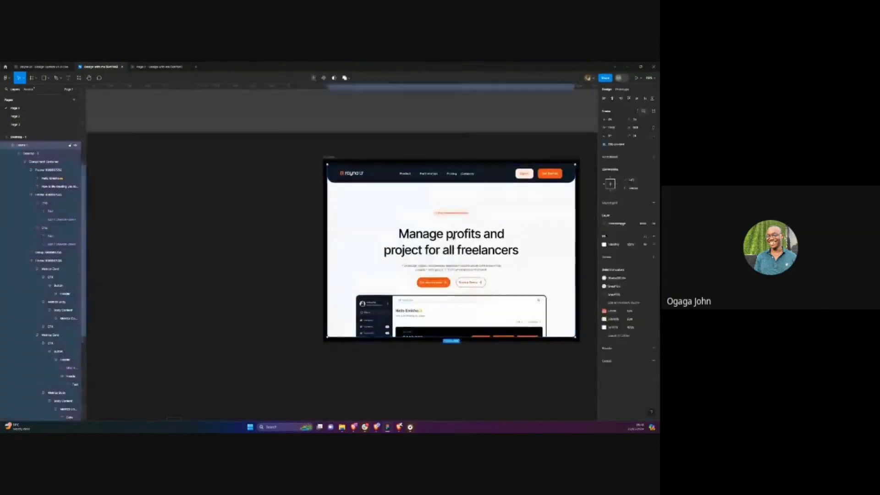
pyautogui.click(458, 220)
pyautogui.keyDown('shift'); pyautogui.click(459, 216); pyautogui.keyUp('shift')
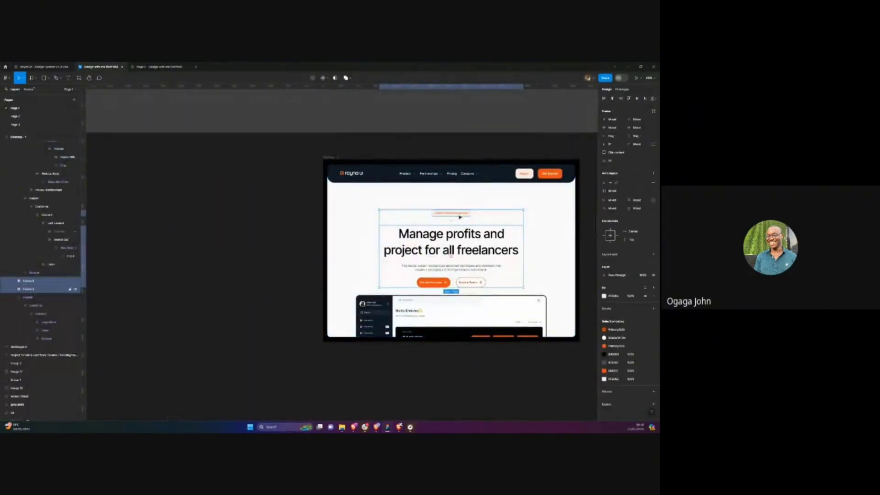
pyautogui.hotkey('shift', 'a')
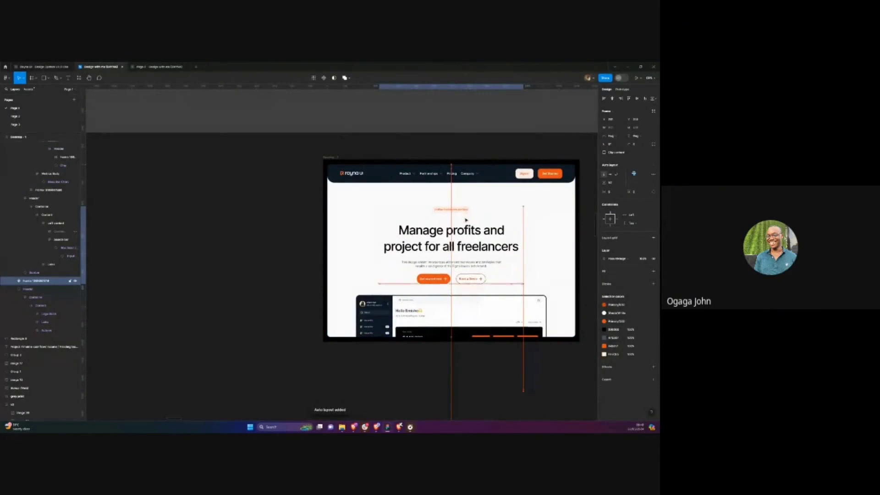
pyautogui.moveTo(465, 220); pyautogui.dragTo(466, 211)
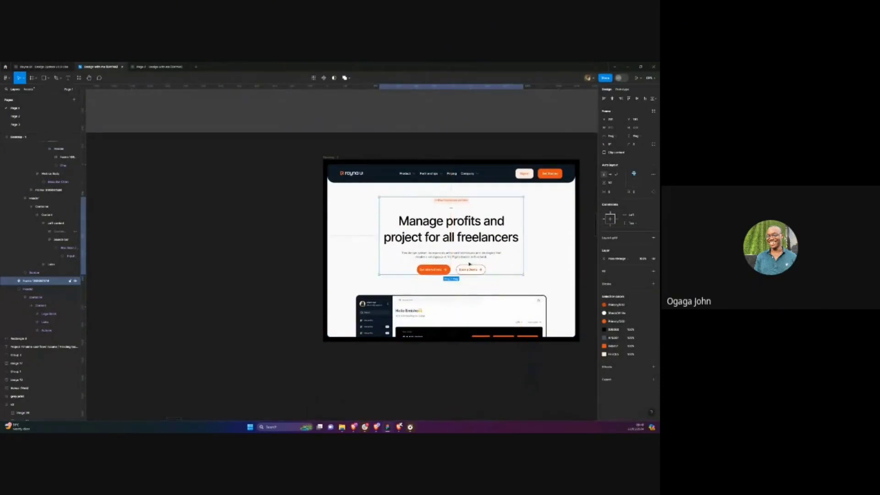
# Nudge the dashboard frame up in large increments so that more of it shows within the hero, below the call-to-action buttons
pyautogui.click(440, 310)
pyautogui.hotkey('shift', 'Up')
pyautogui.hotkey('shift', 'Up')
pyautogui.hotkey('shift', 'Up')
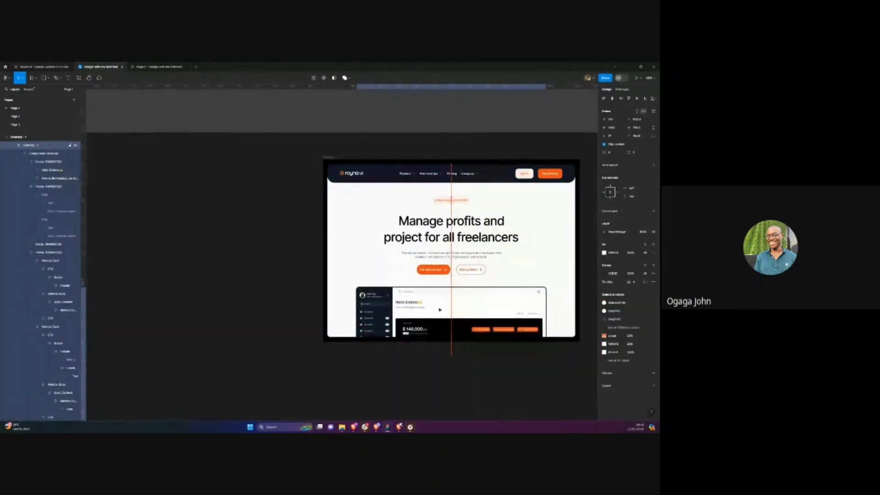
pyautogui.hotkey('shift', 'Up')
pyautogui.hotkey('shift', 'Up')
pyautogui.hscroll(2, 440, 302)
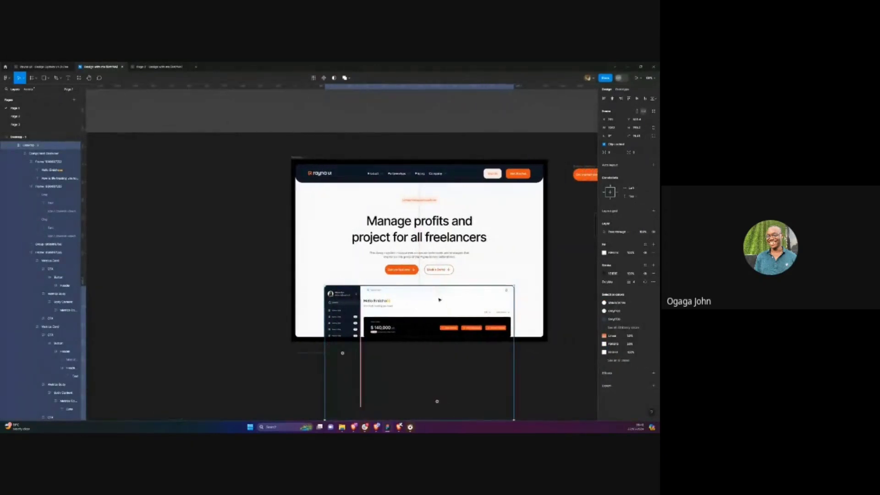
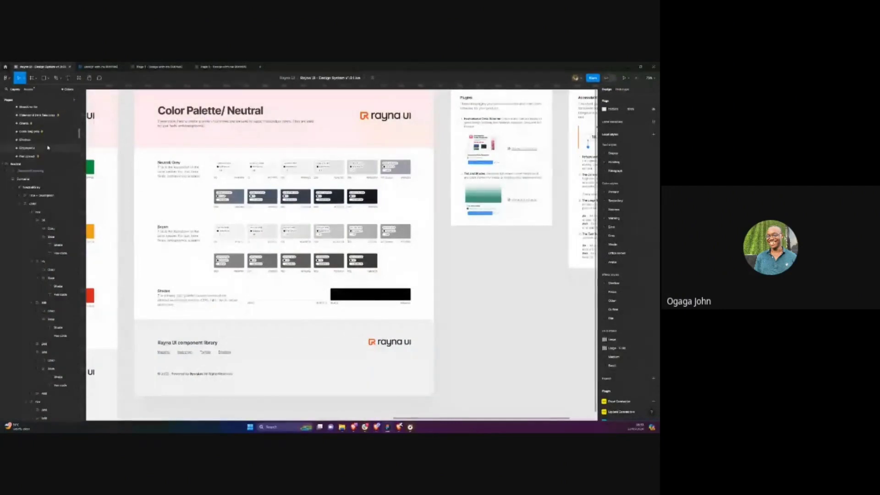
# Open the design system's Spacing & Grids page and examine its small, medium, large and fluid grids and the spacing scale
pyautogui.scroll(5, 50, 135)
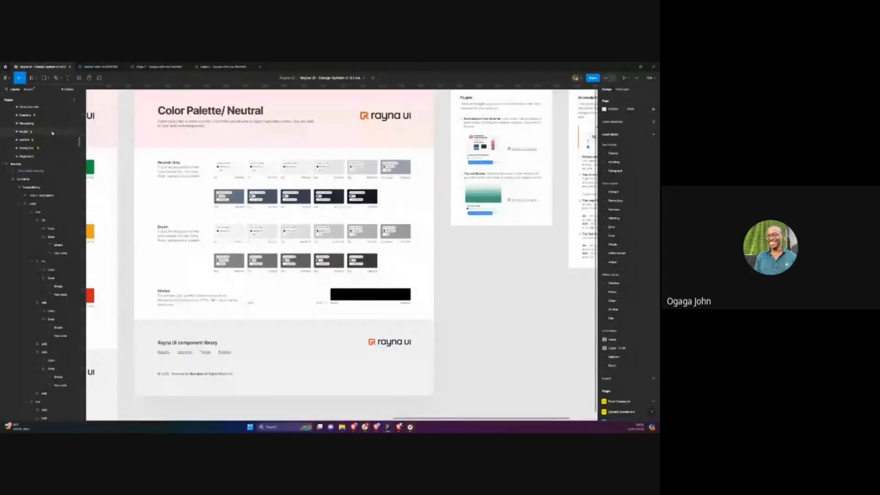
pyautogui.scroll(-3, 50, 135)
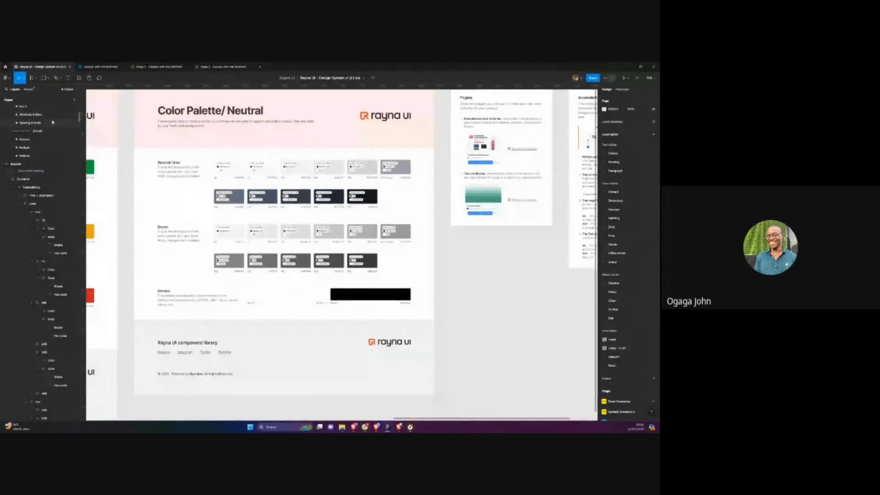
pyautogui.click(53, 122)
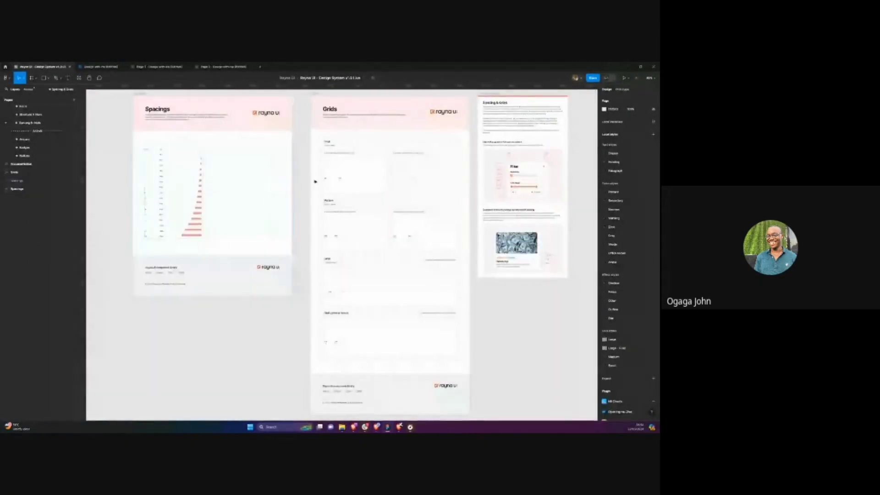
pyautogui.scroll(3, 315, 181)
pyautogui.hscroll(3, 346, 179)
pyautogui.scroll(1, 346, 178)
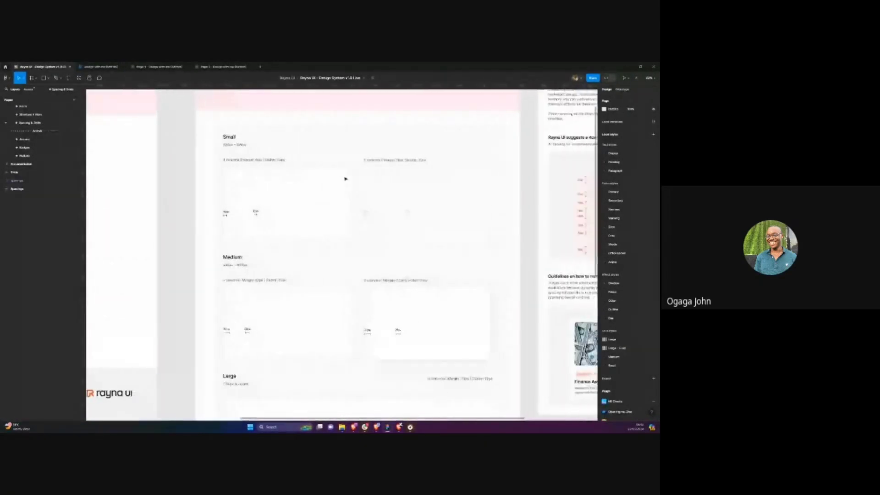
pyautogui.hscroll(5, 346, 231)
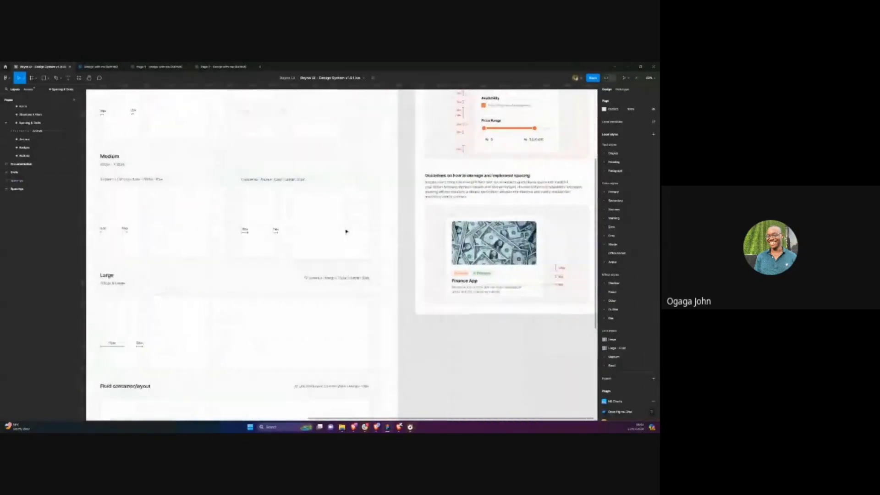
pyautogui.scroll(2, 346, 232)
pyautogui.hscroll(2, 346, 231)
pyautogui.scroll(-1, 346, 231)
pyautogui.scroll(-5, 346, 231)
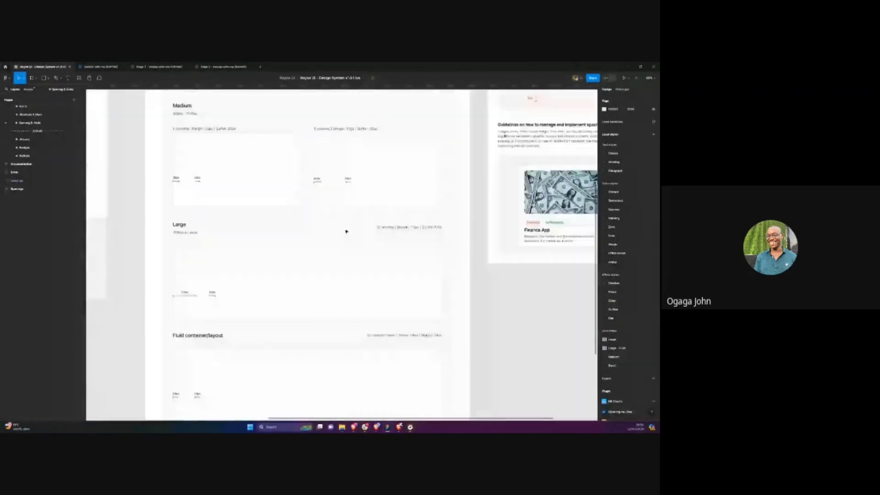
pyautogui.hscroll(-6, 269, 240)
pyautogui.scroll(4, 216, 161)
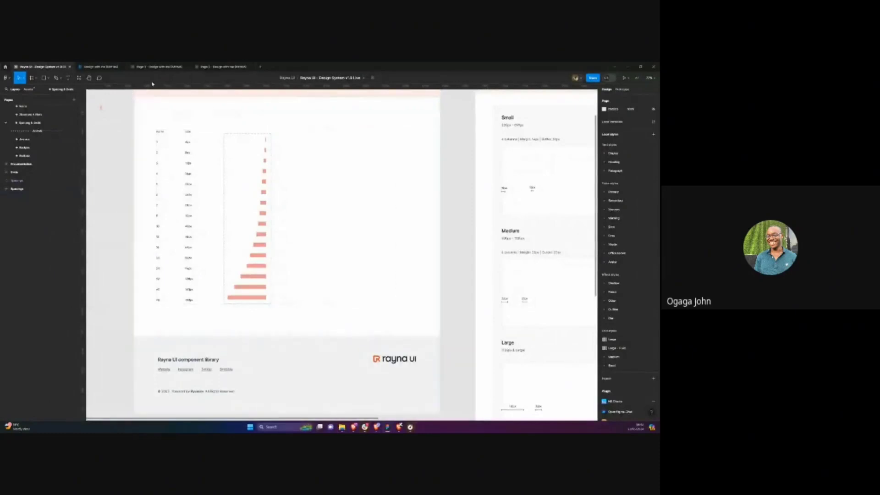
# Review the hero in the design file, then its prototype preview and the full dashboard's prototype preview
pyautogui.click(108, 68)
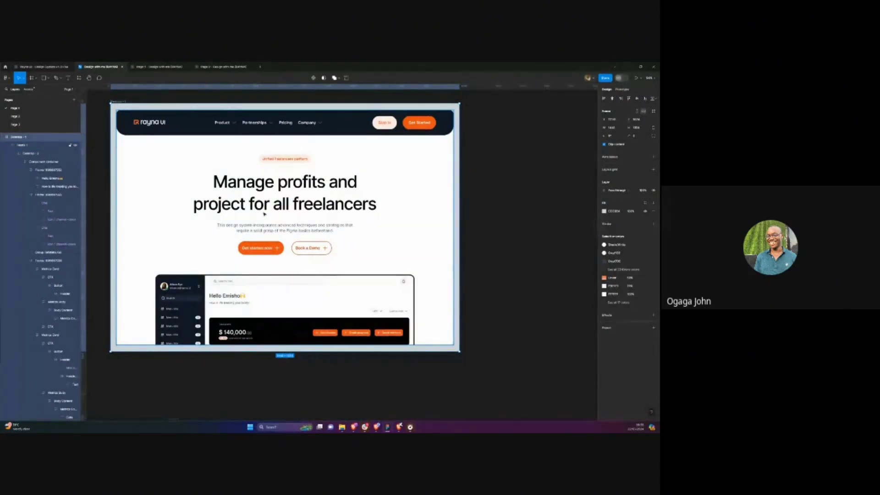
pyautogui.click(170, 68)
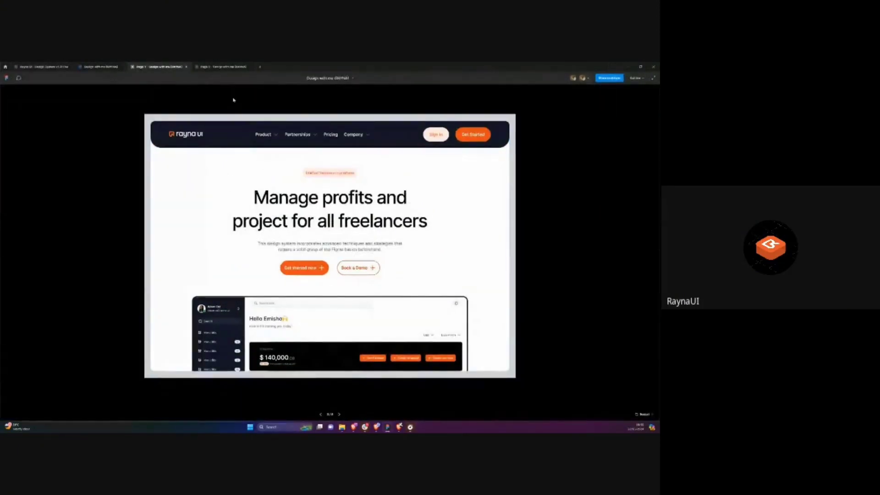
pyautogui.click(236, 72)
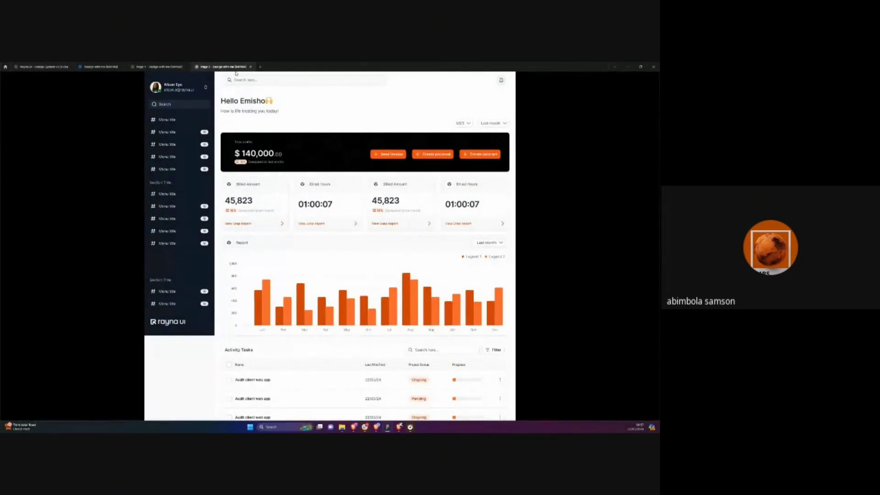
# Return to the Rayna UI design system file and open its Colors page
pyautogui.click(46, 66)
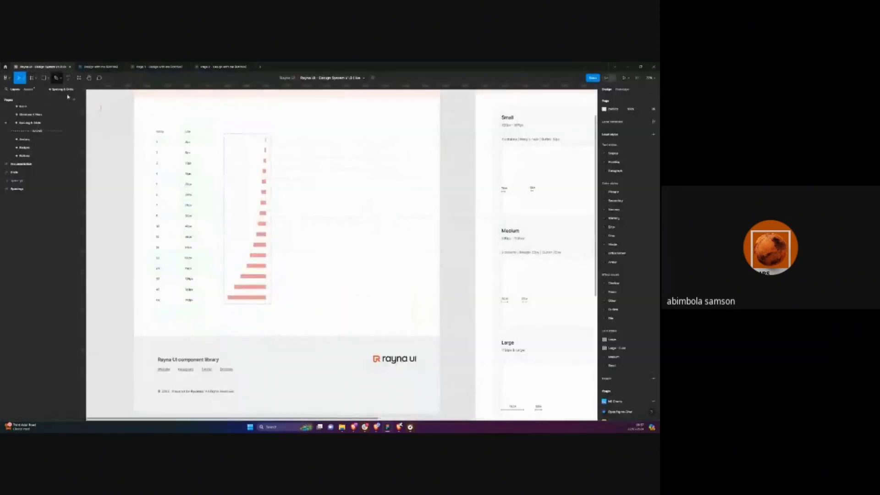
pyautogui.scroll(-4, 48, 137)
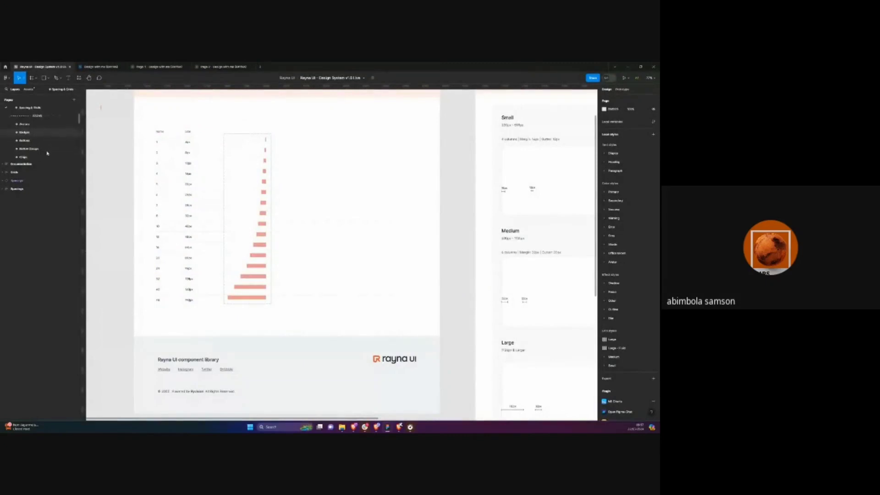
pyautogui.scroll(2, 48, 145)
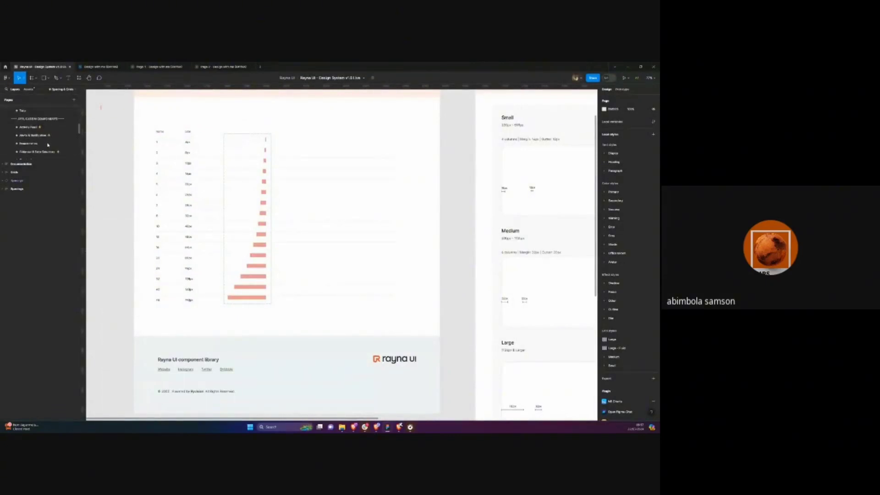
pyautogui.scroll(3, 48, 145)
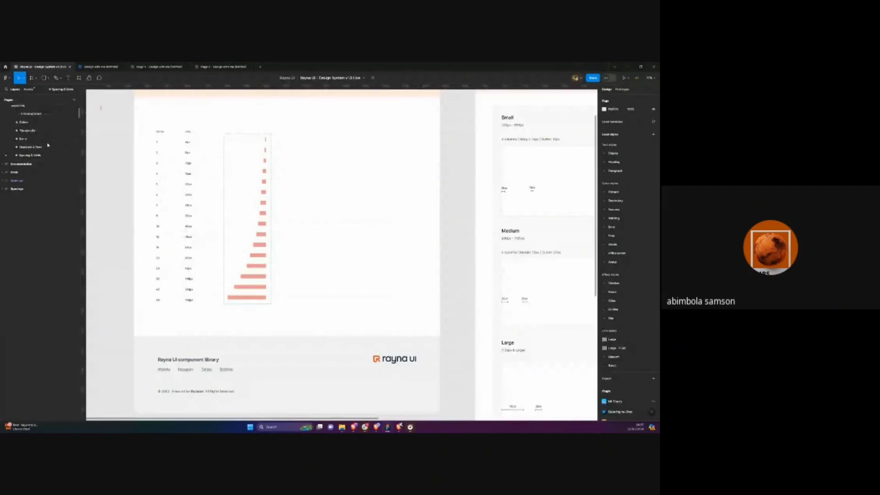
pyautogui.click(24, 122)
# Examine the Secondary, Semantics and Neutral color palette boards on the Colors page
pyautogui.hscroll(-10, 129, 200)
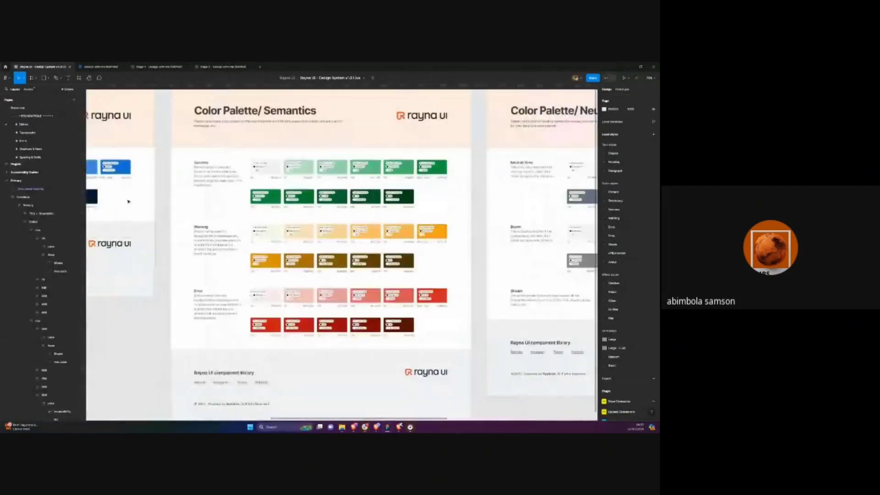
pyautogui.hscroll(-15, 129, 200)
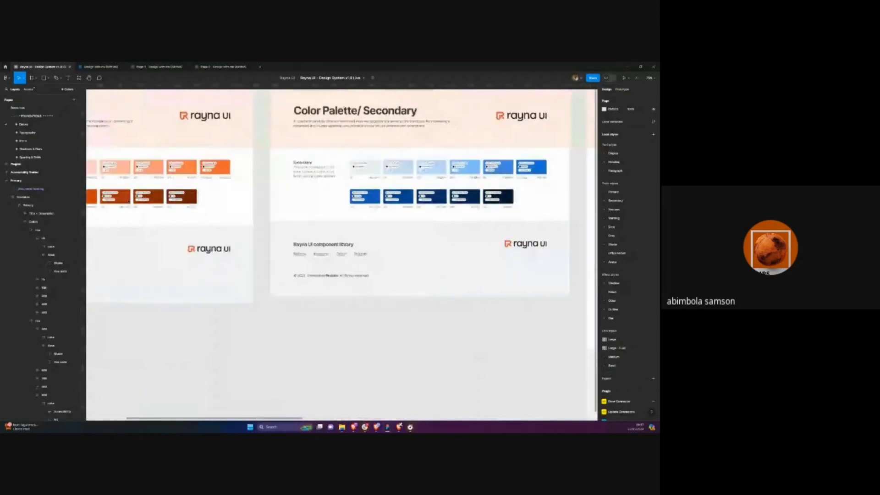
pyautogui.hscroll(10, 219, 281)
pyautogui.scroll(3, 219, 281)
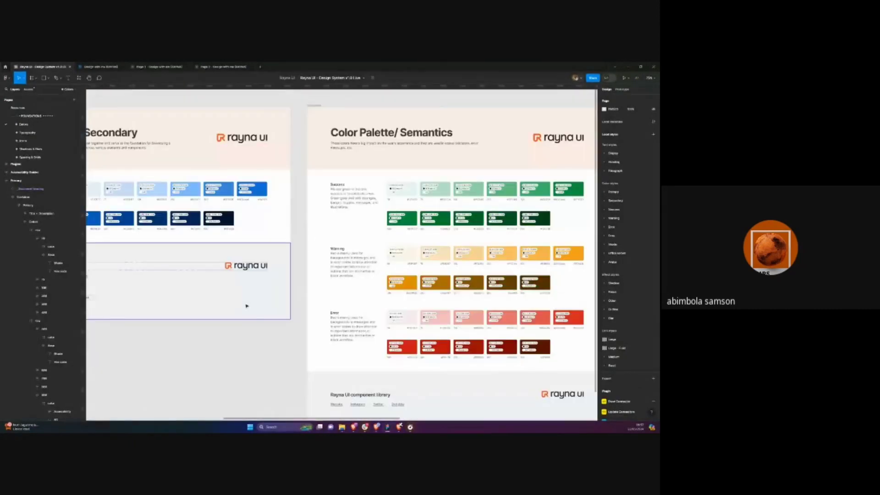
pyautogui.scroll(-3, 246, 305)
pyautogui.hscroll(5, 246, 306)
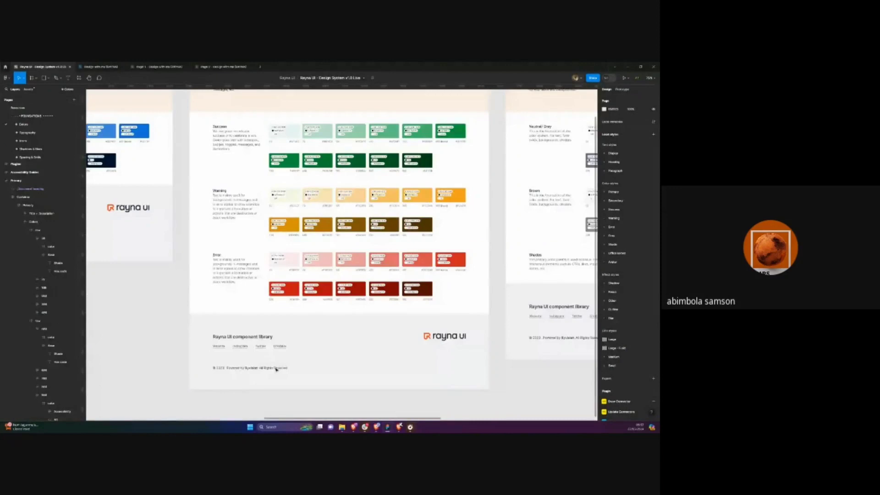
pyautogui.hscroll(-10, 276, 369)
pyautogui.scroll(4, 275, 369)
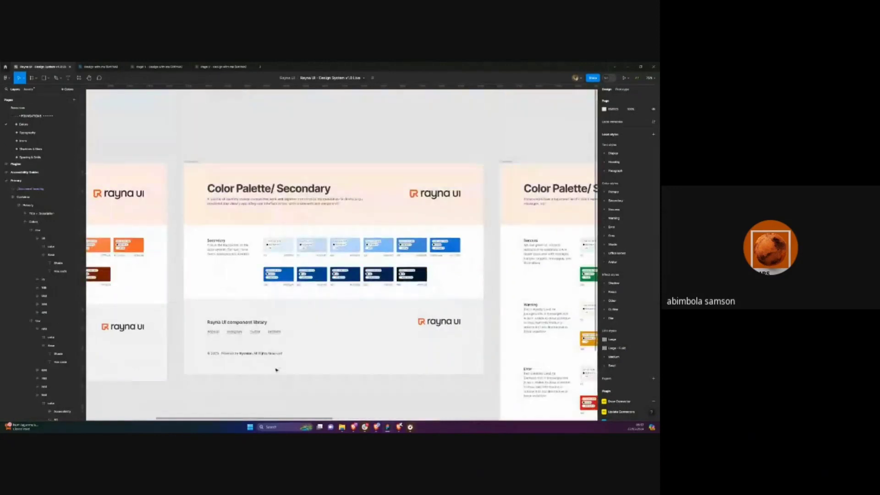
pyautogui.scroll(-3, 275, 369)
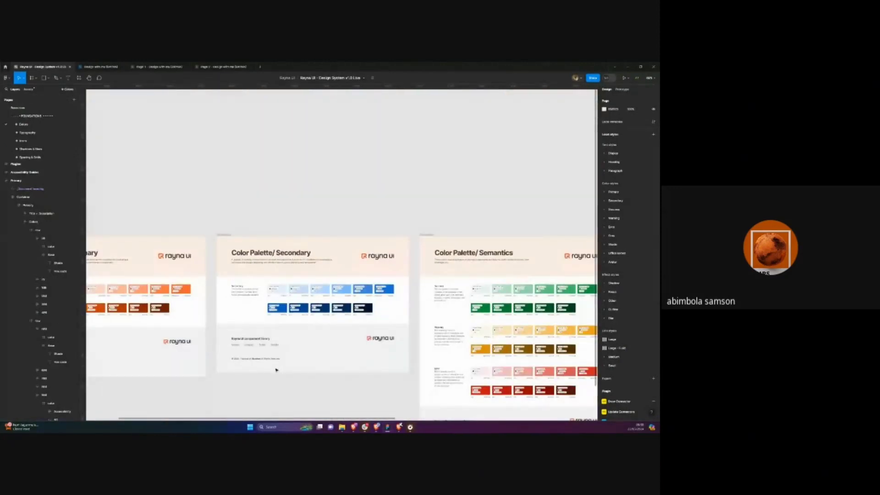
pyautogui.hscroll(10, 276, 369)
pyautogui.scroll(-1, 275, 369)
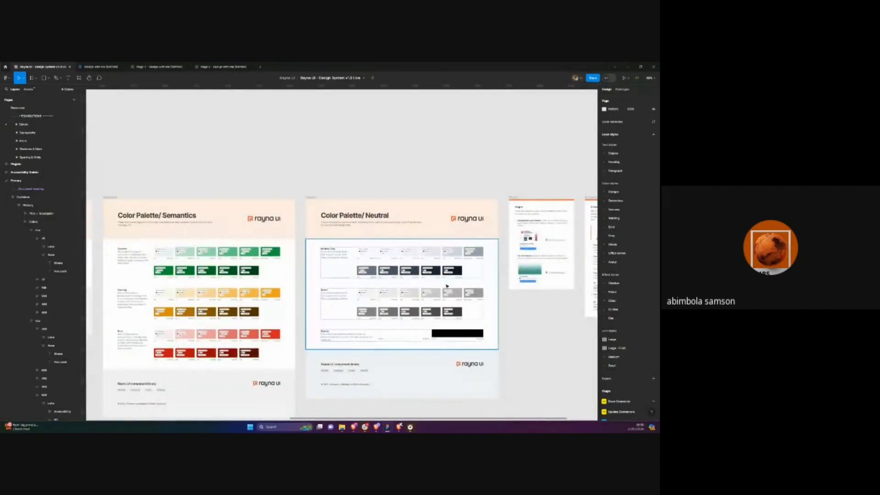
# Inspect the Neutral palette's grey shades up close, including their hex codes and contrast labels
pyautogui.scroll(3, 446, 286)
pyautogui.scroll(2, 447, 286)
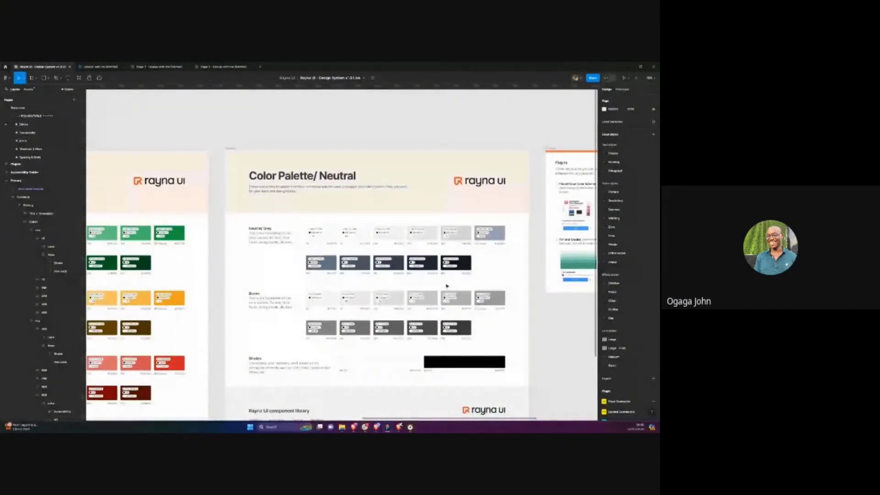
pyautogui.scroll(2, 417, 236)
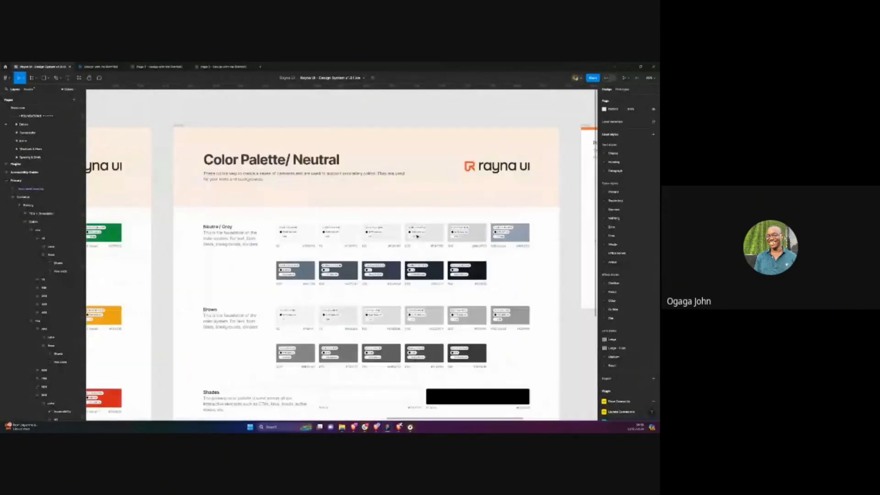
pyautogui.scroll(3, 417, 237)
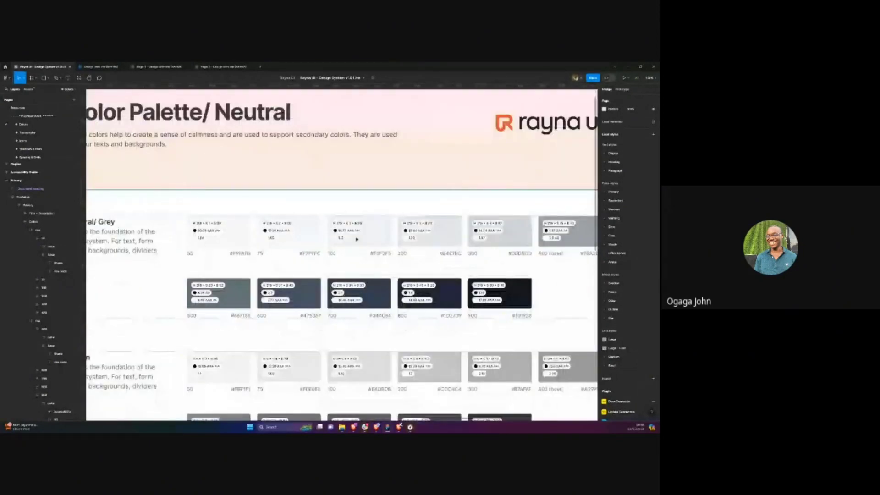
pyautogui.scroll(1, 357, 238)
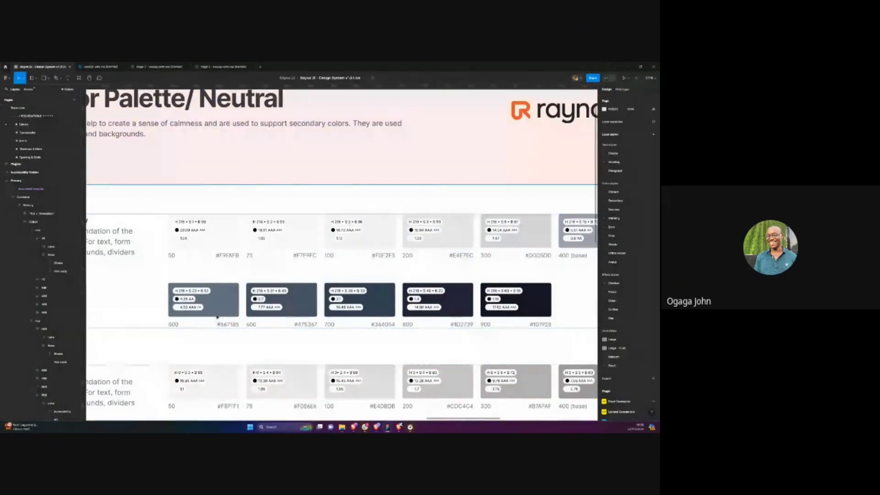
# Compare the contrast labels and HSB values on the Neutral palette's dark shades 500 to 800 up close
pyautogui.scroll(3, 224, 309)
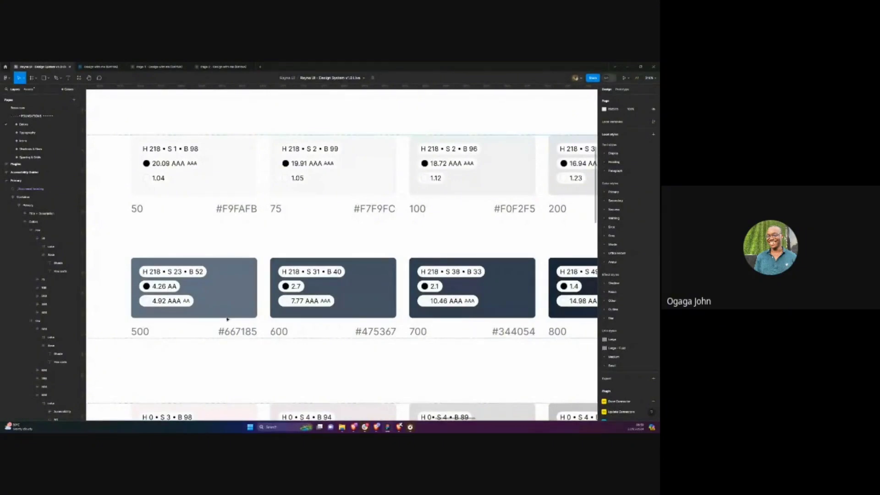
pyautogui.hscroll(5, 230, 304)
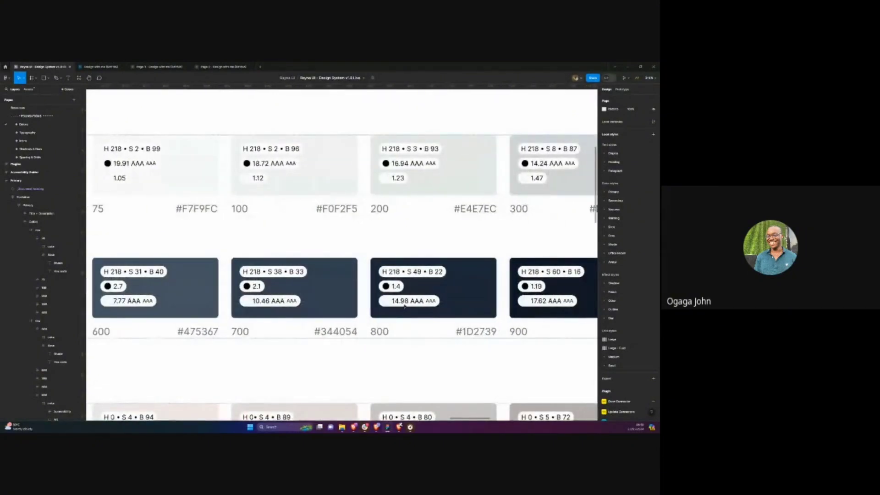
pyautogui.hscroll(-4, 314, 295)
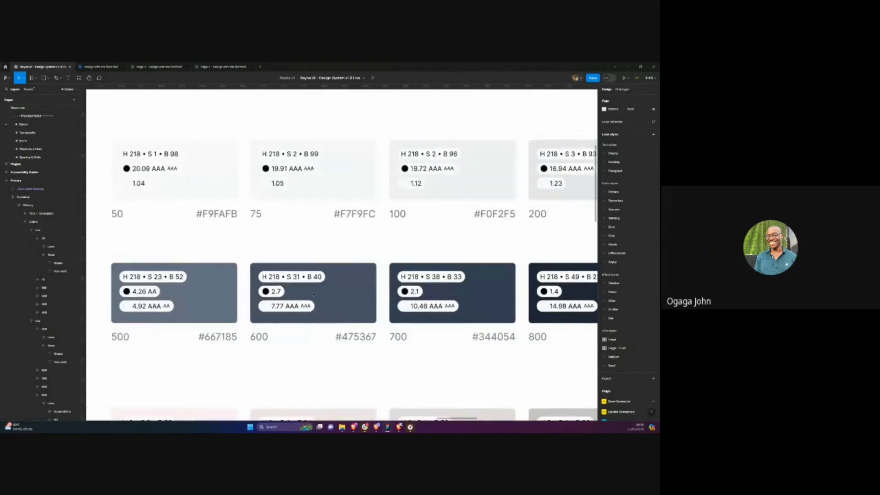
pyautogui.hscroll(1, 314, 294)
pyautogui.scroll(5, 152, 271)
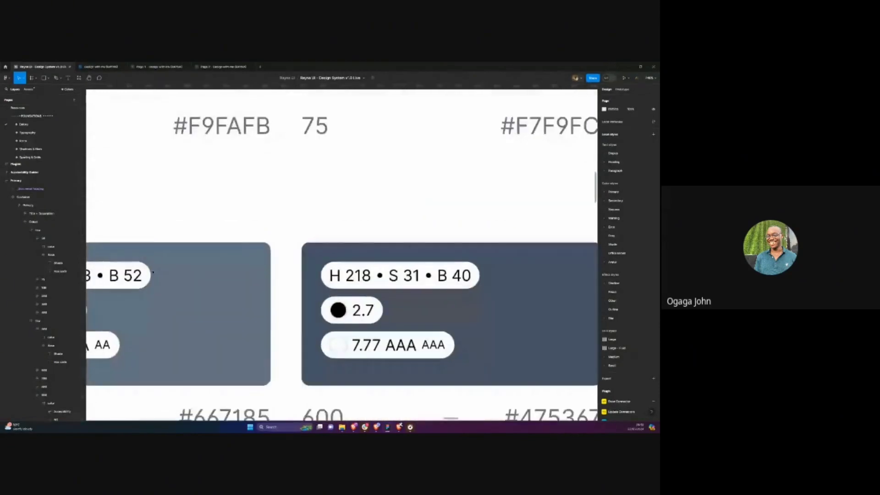
pyautogui.scroll(-5, 153, 272)
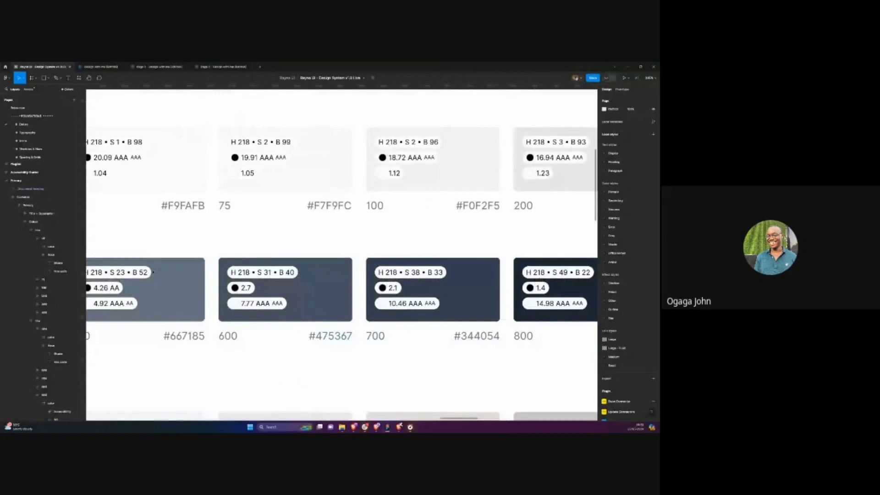
pyautogui.scroll(3, 592, 316)
pyautogui.scroll(3, 455, 287)
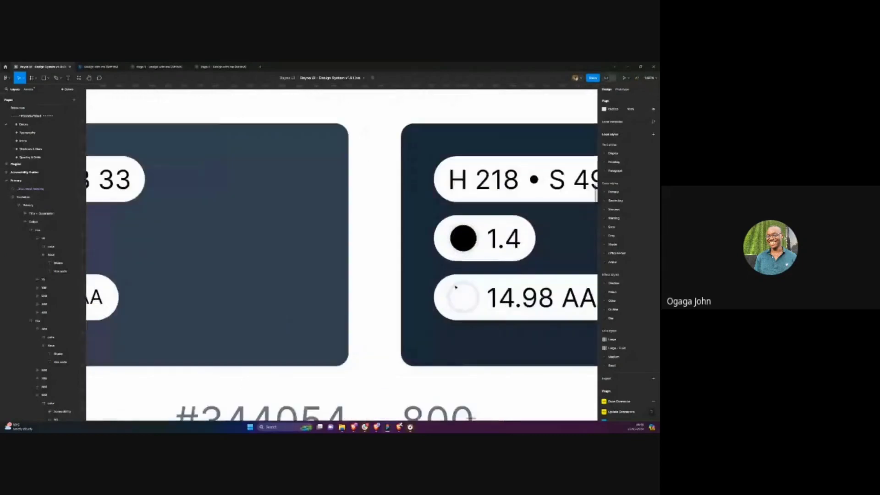
pyautogui.scroll(-5, 455, 288)
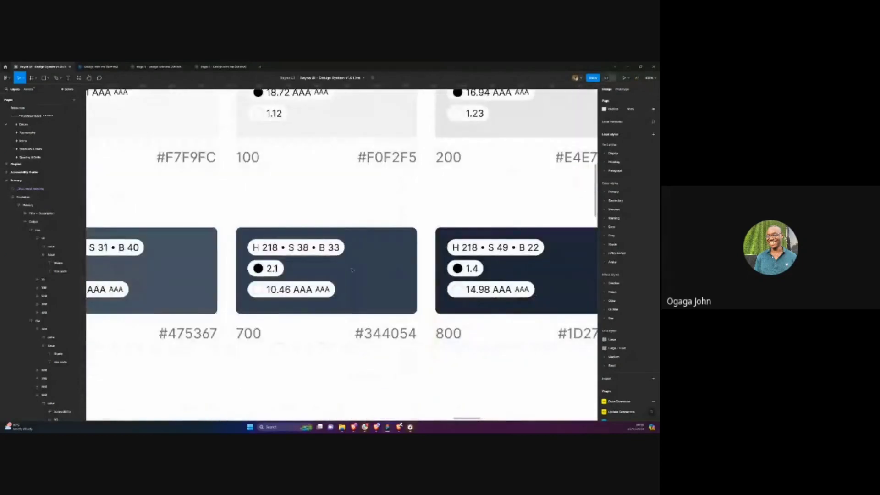
pyautogui.hscroll(3, 352, 271)
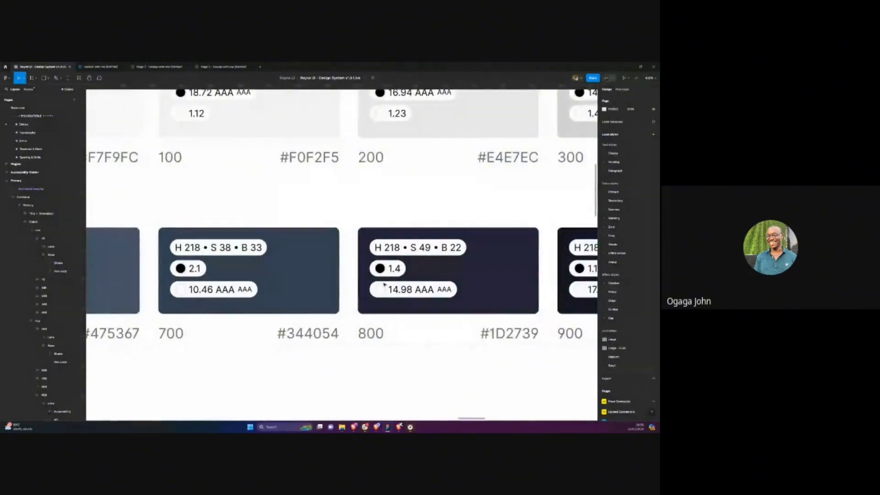
pyautogui.hscroll(-15, 384, 284)
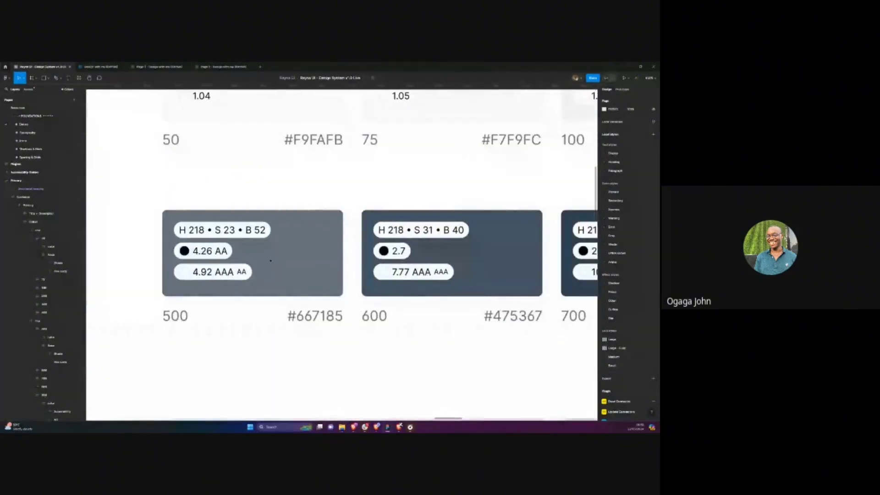
pyautogui.scroll(2, 275, 270)
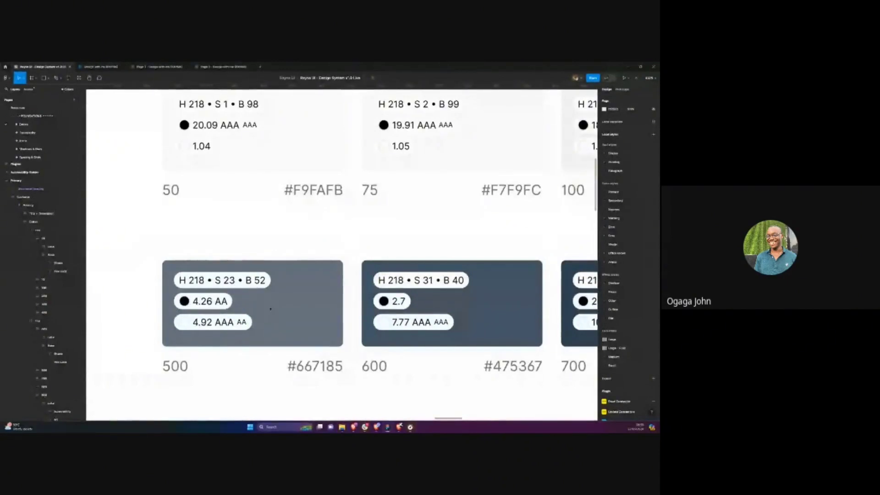
pyautogui.scroll(-5, 271, 309)
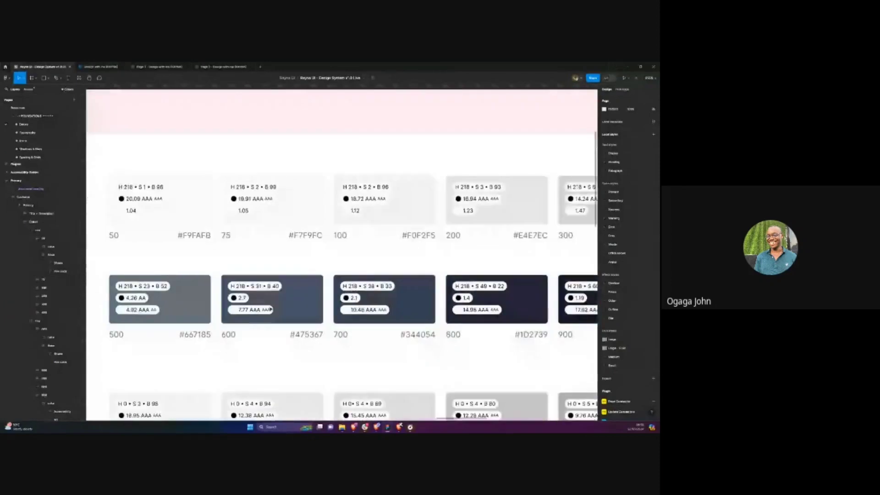
# Examine the contrast labels on the Neutral palette's light shades 200 and 300, including their black and white text ratings
pyautogui.hscroll(3, 270, 309)
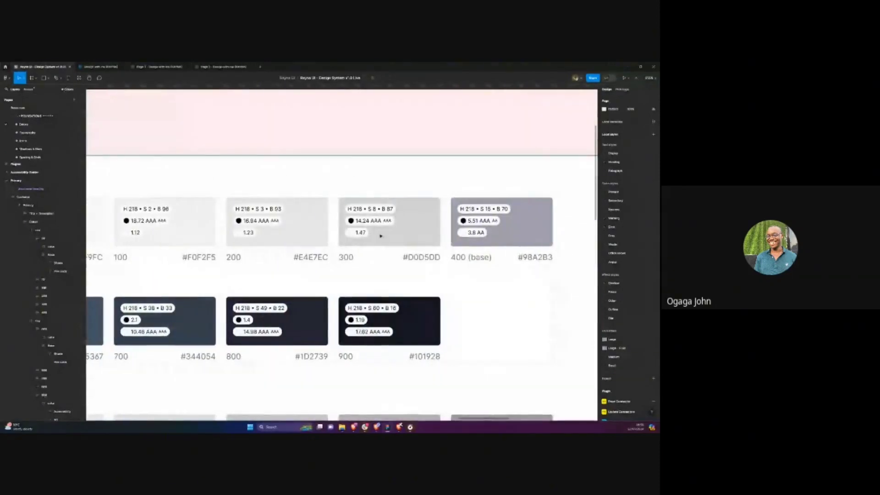
pyautogui.scroll(5, 381, 236)
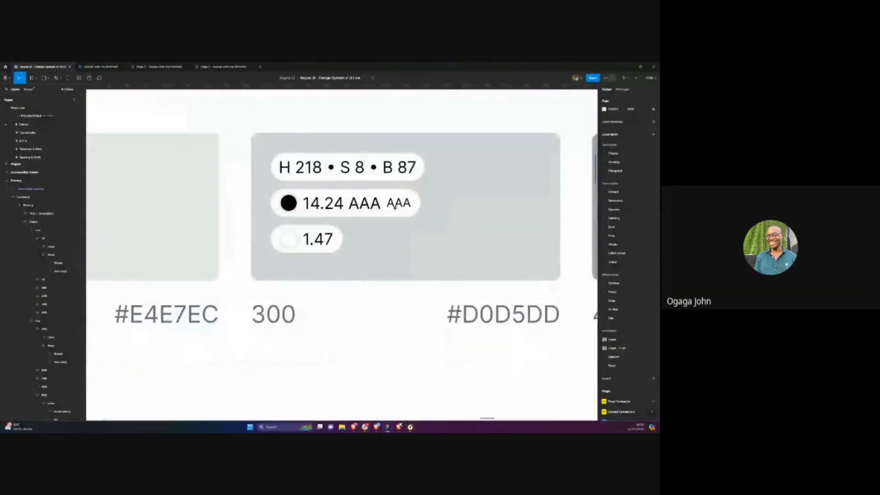
pyautogui.scroll(-5, 228, 200)
pyautogui.scroll(3, 228, 199)
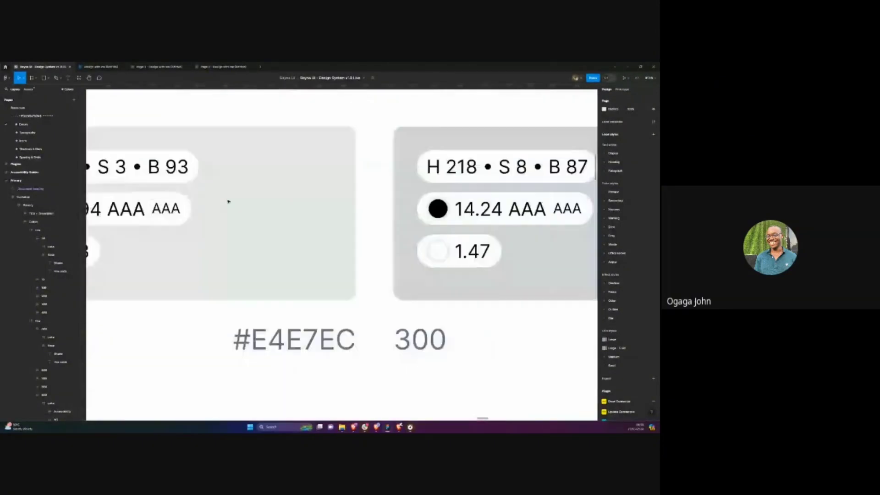
pyautogui.scroll(-3, 228, 200)
pyautogui.scroll(-1, 227, 202)
pyautogui.hscroll(-3, 228, 202)
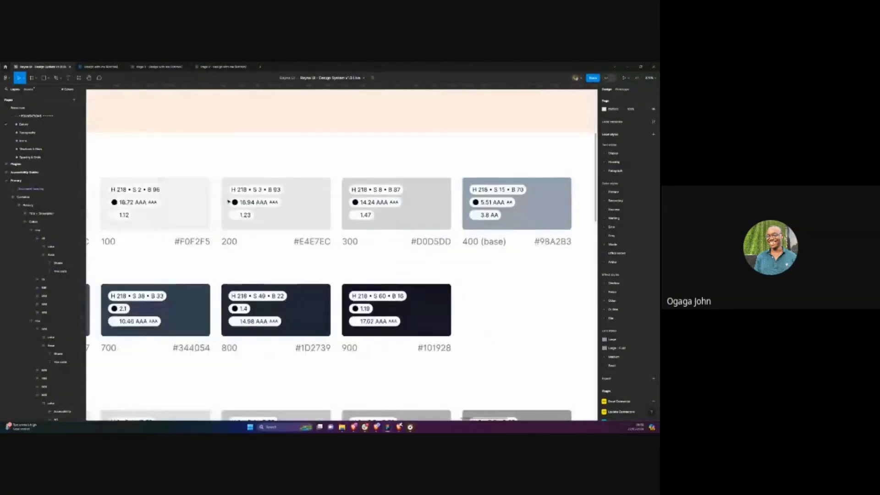
pyautogui.hscroll(-3, 228, 202)
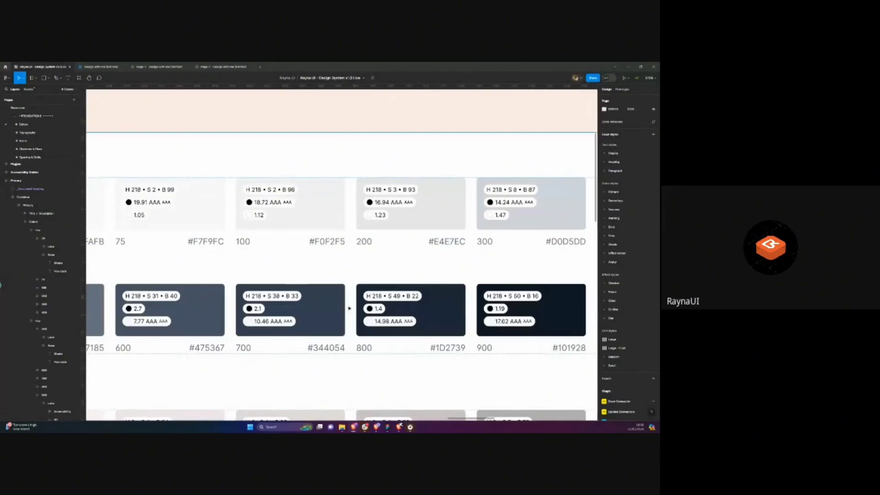
# View the landing page hero's prototype preview, followed by the full dashboard's prototype preview
pyautogui.moveTo(399, 427)
pyautogui.moveTo(395, 402)
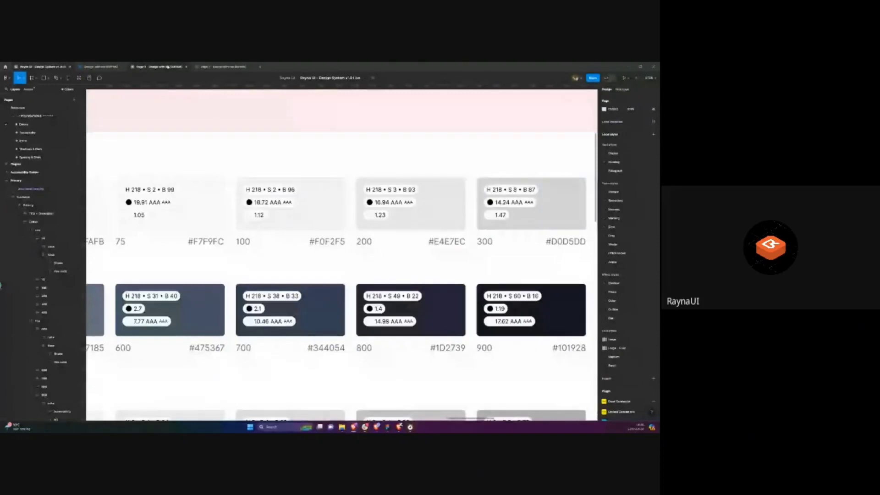
pyautogui.click(169, 68)
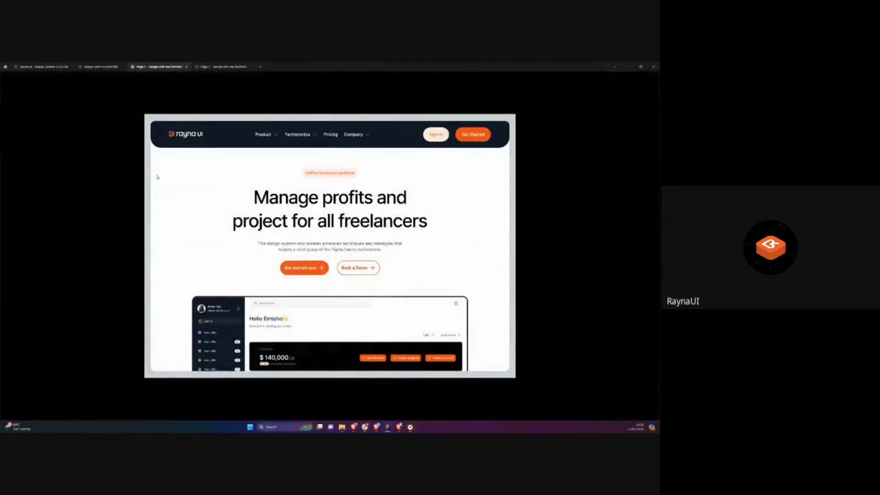
pyautogui.click(222, 68)
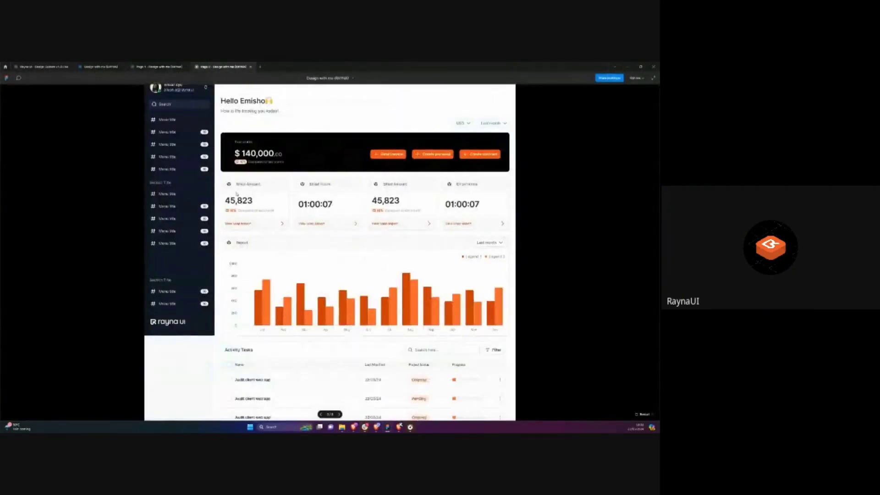